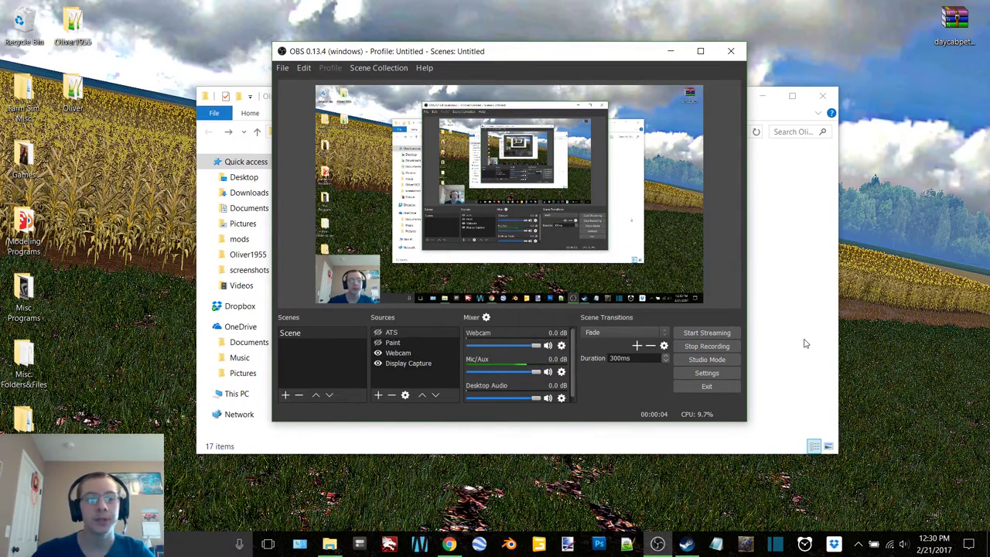
Step: Open the Oliver1955 I3D file from the desktop's Oliver folder in GIANTS Editor 6.0.5 and dismiss the welcome window
click(670, 50)
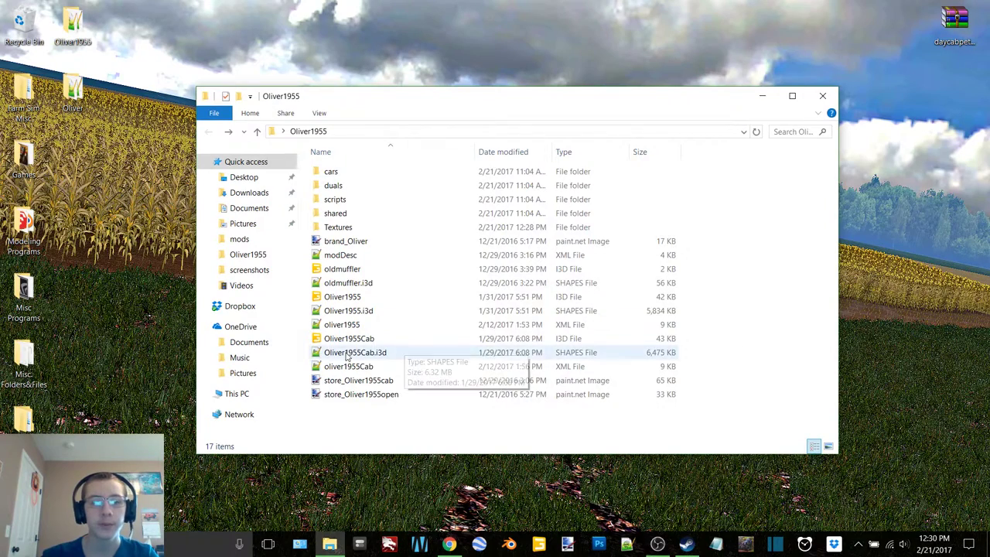
double_click(73, 93)
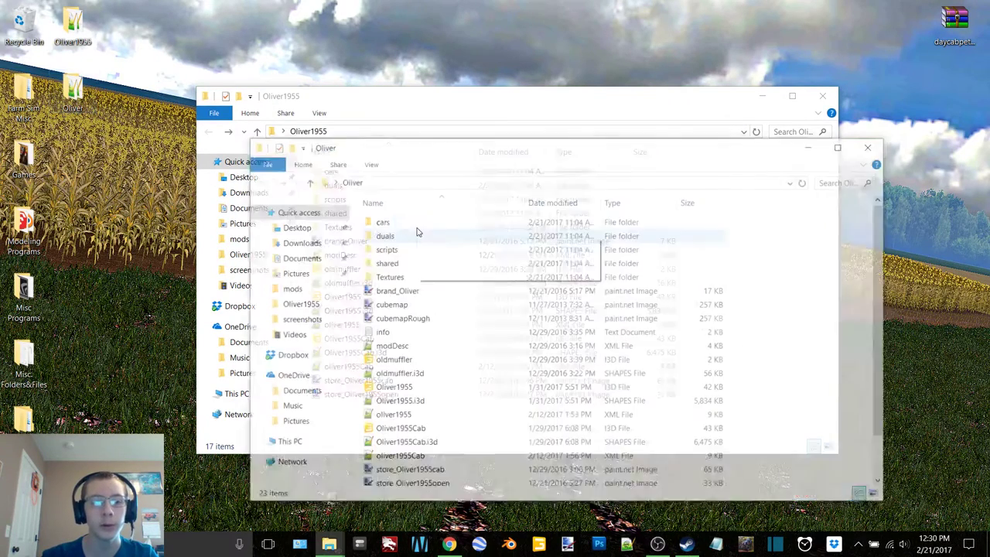
double_click(391, 387)
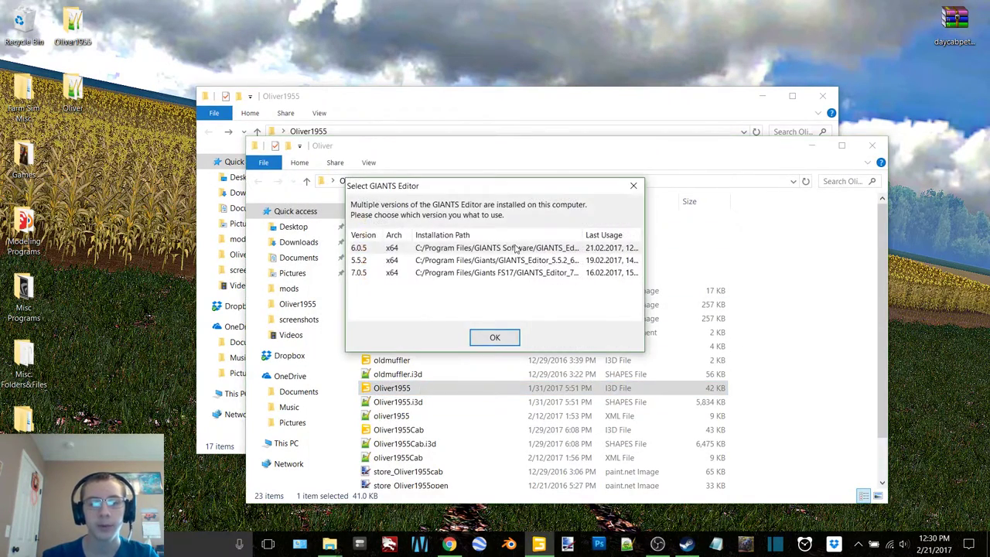
double_click(516, 248)
drag(685, 147, 657, 111)
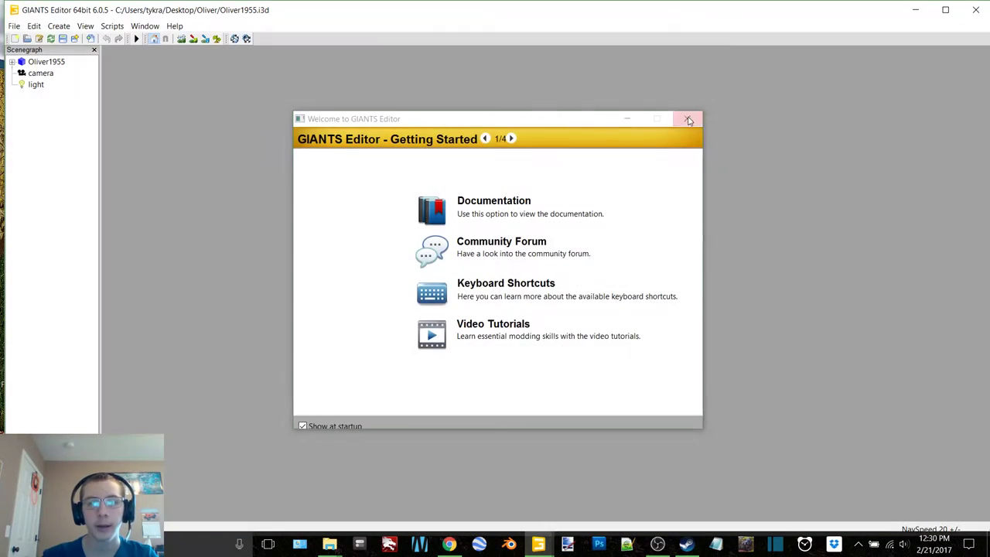
click(687, 118)
click(945, 9)
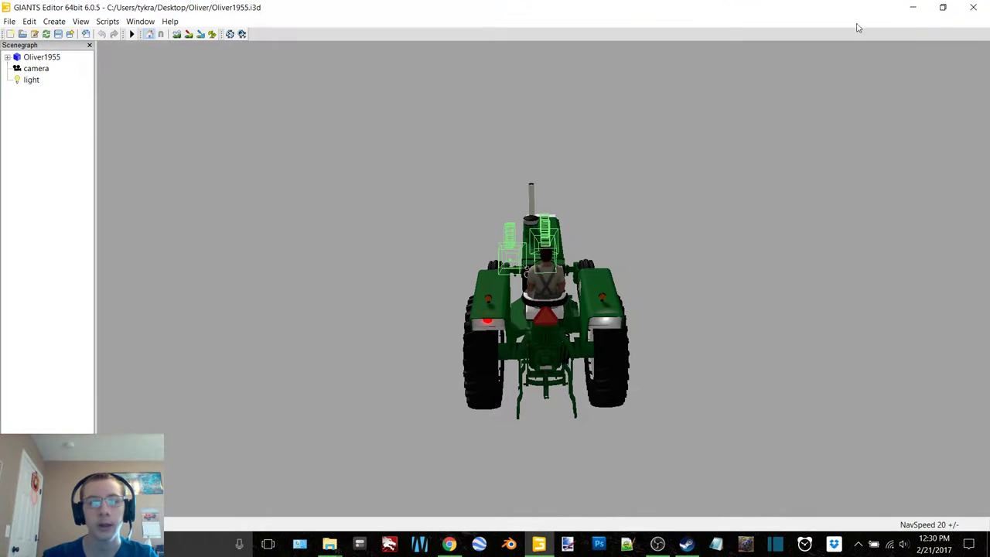
Step: Change the camera view and examine the tractor model up close and from the front side
click(81, 21)
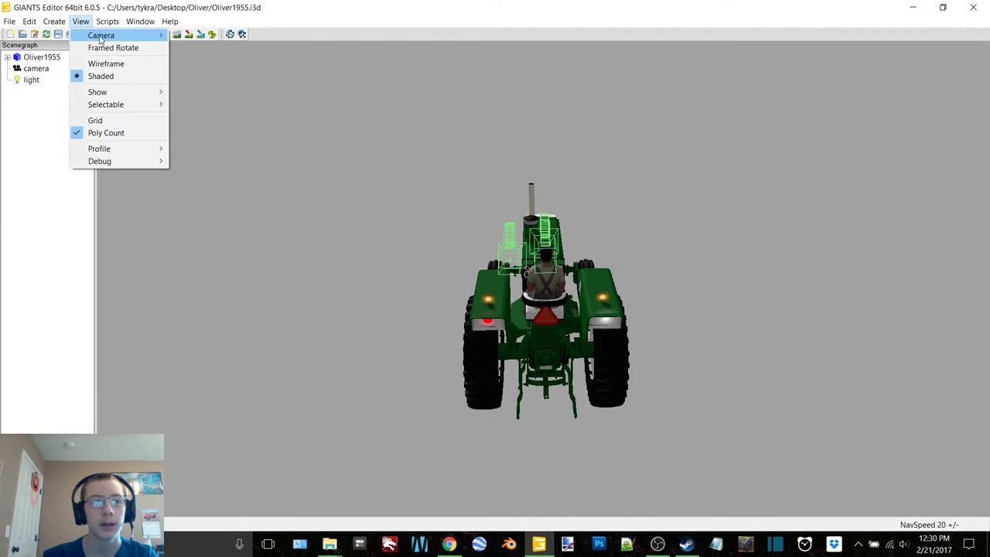
mouse_move(127, 35)
click(220, 59)
alt+drag(418, 170, 519, 208)
scroll(654, 177, down, 5)
scroll(520, 208, up, 5)
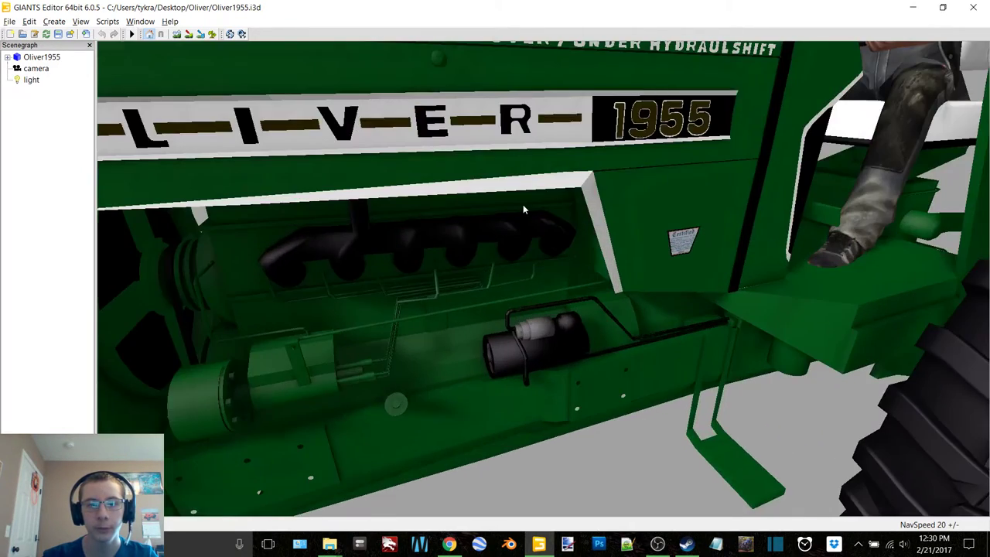
scroll(523, 205, down, 12)
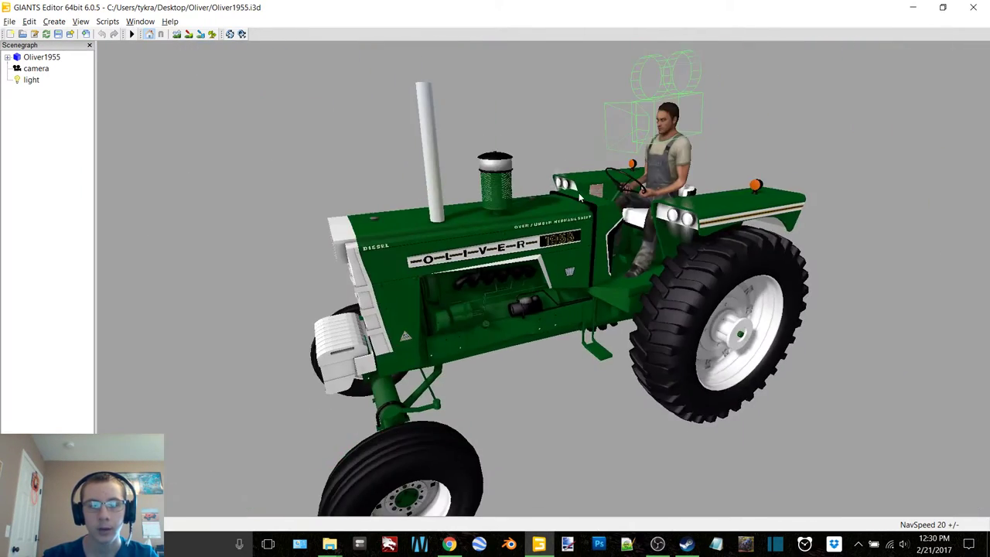
alt+drag(579, 193, 623, 177)
scroll(623, 176, down, 3)
alt+middle_drag(619, 178, 533, 190)
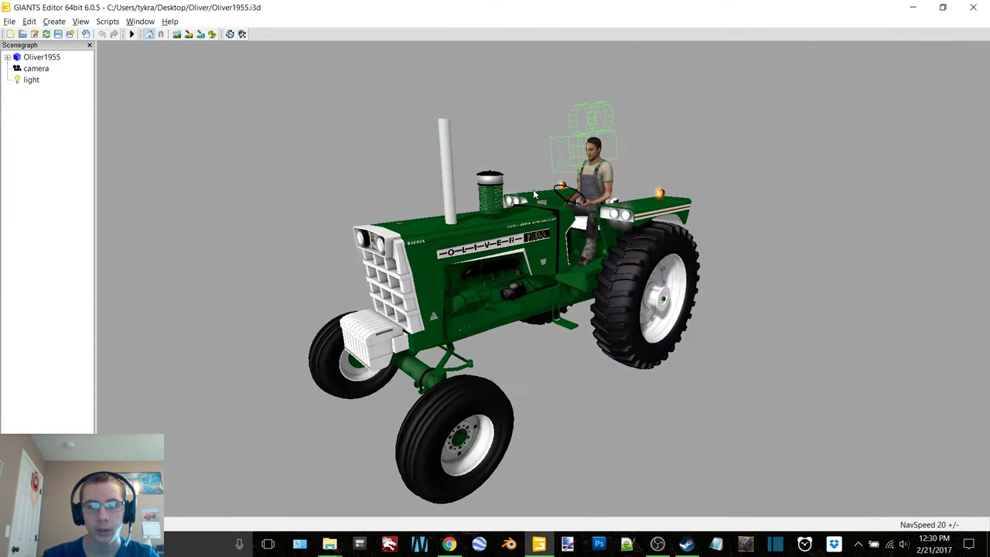
Step: Close GIANTS Editor and look through the diffuse and specular images in the Oliver folder's Textures subfolder
click(973, 7)
click(531, 270)
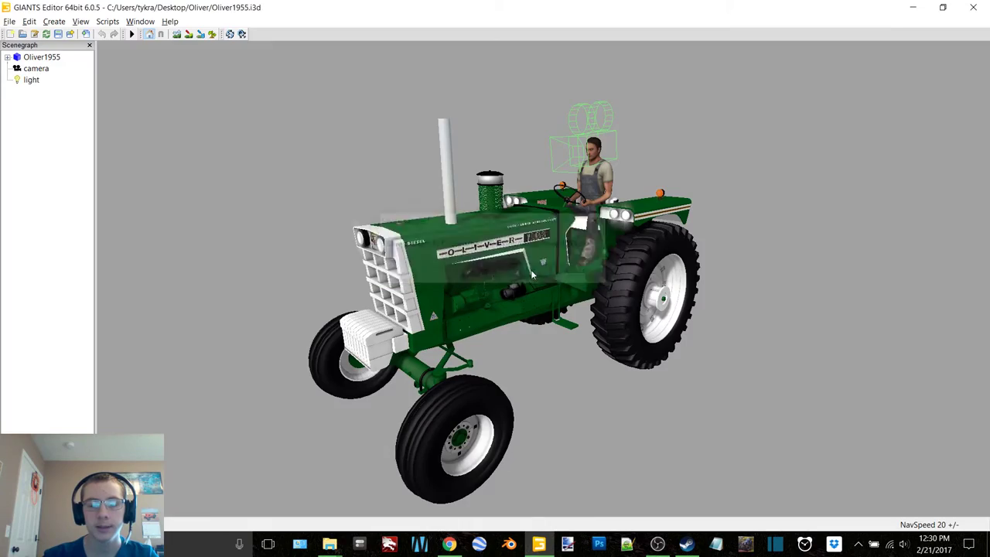
double_click(384, 239)
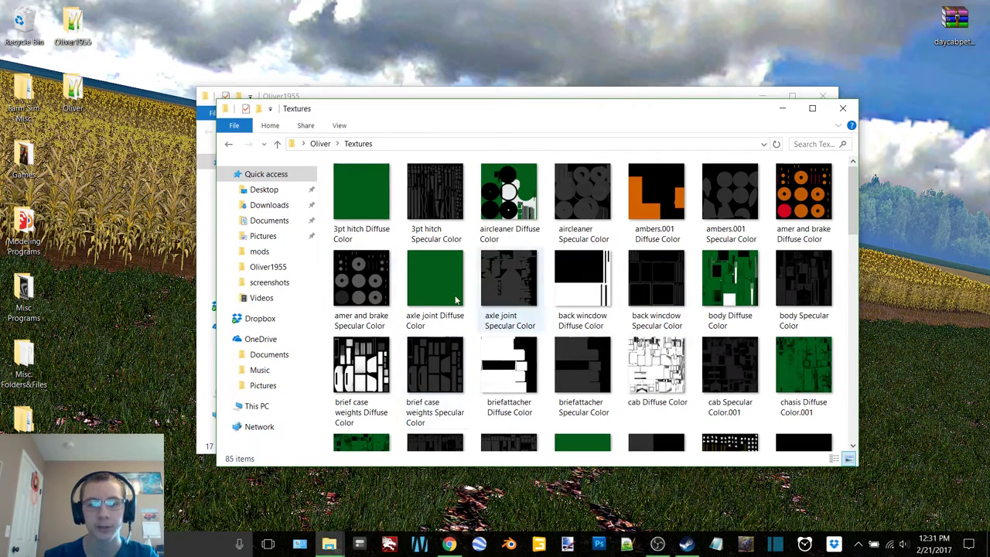
scroll(634, 300, down, 3)
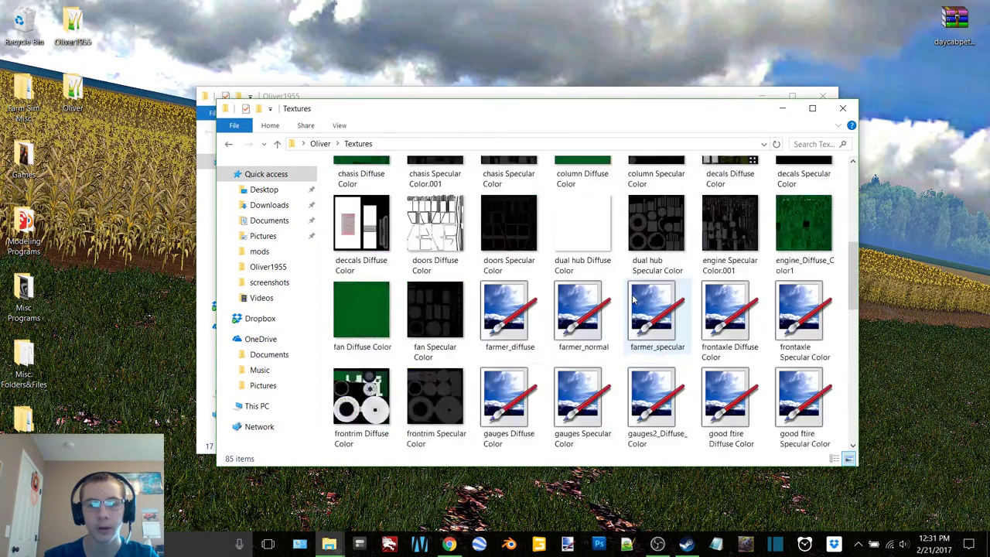
scroll(633, 300, down, 8)
scroll(658, 255, up, 11)
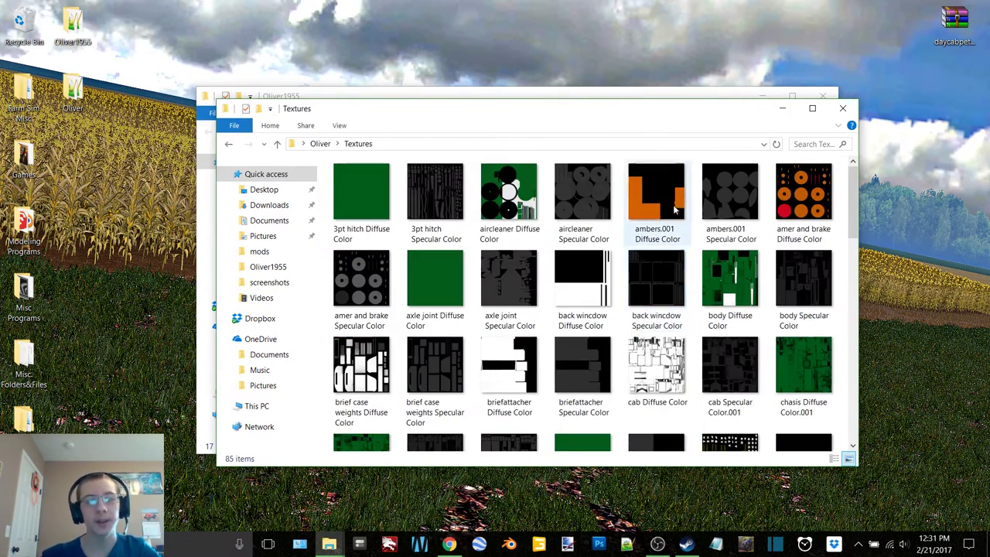
click(841, 109)
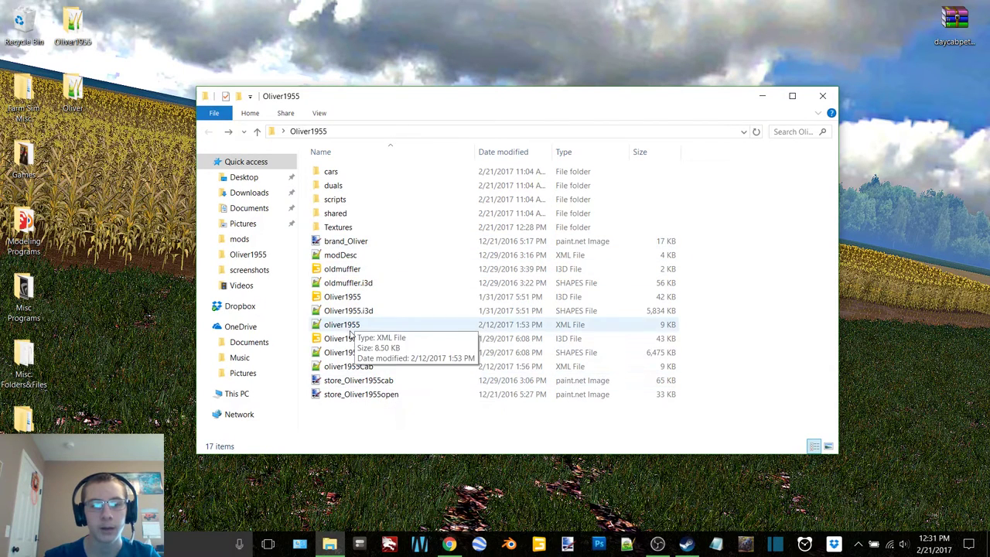
Step: Look through the diffuse textures in the Oliver1955 folder's Textures/Original subfolder and return to the Oliver1955 folder
click(336, 228)
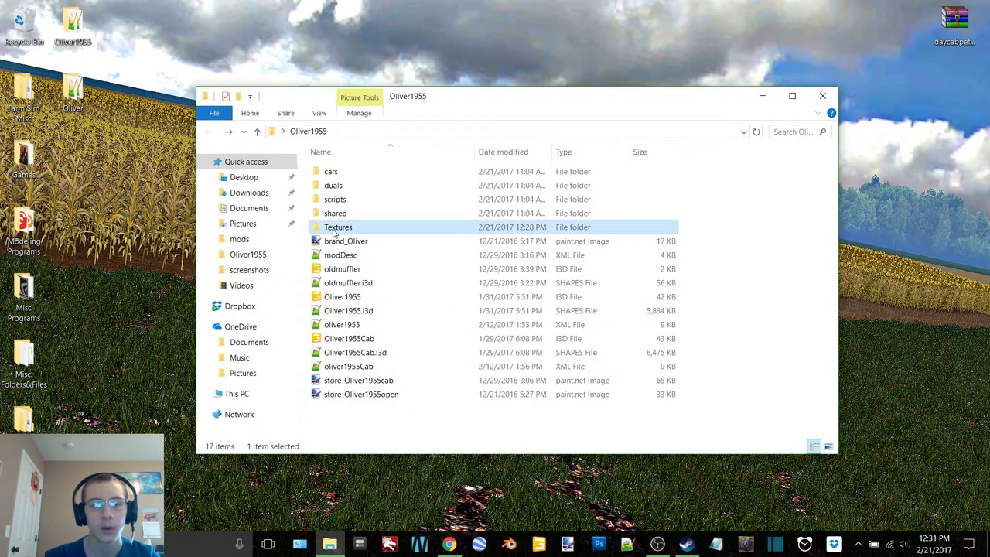
double_click(336, 229)
click(345, 185)
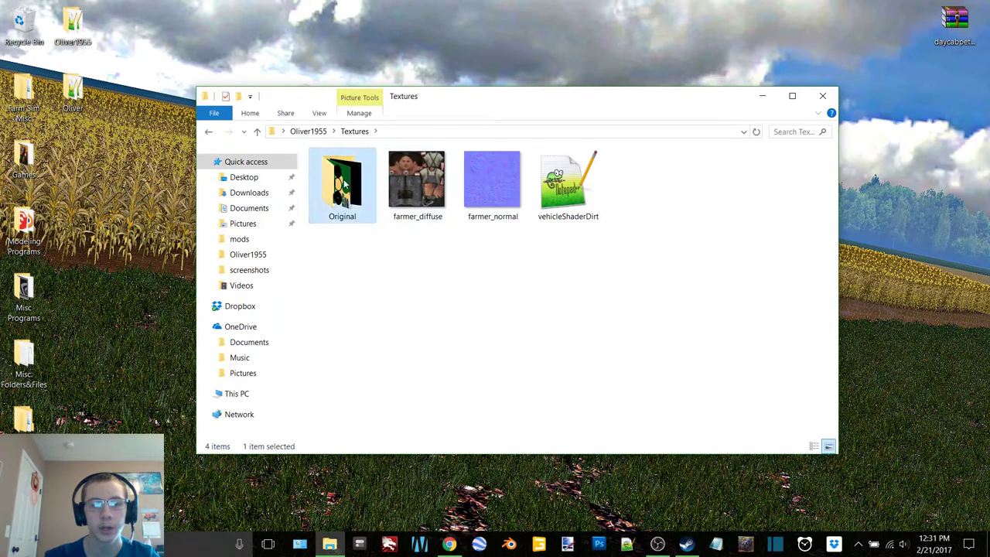
double_click(345, 184)
scroll(395, 263, down, 4)
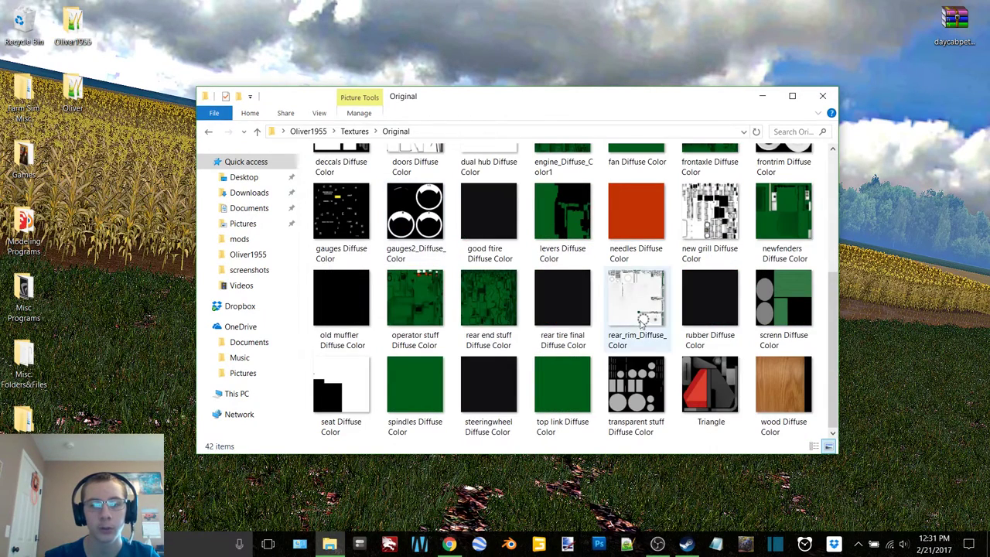
scroll(641, 324, up, 4)
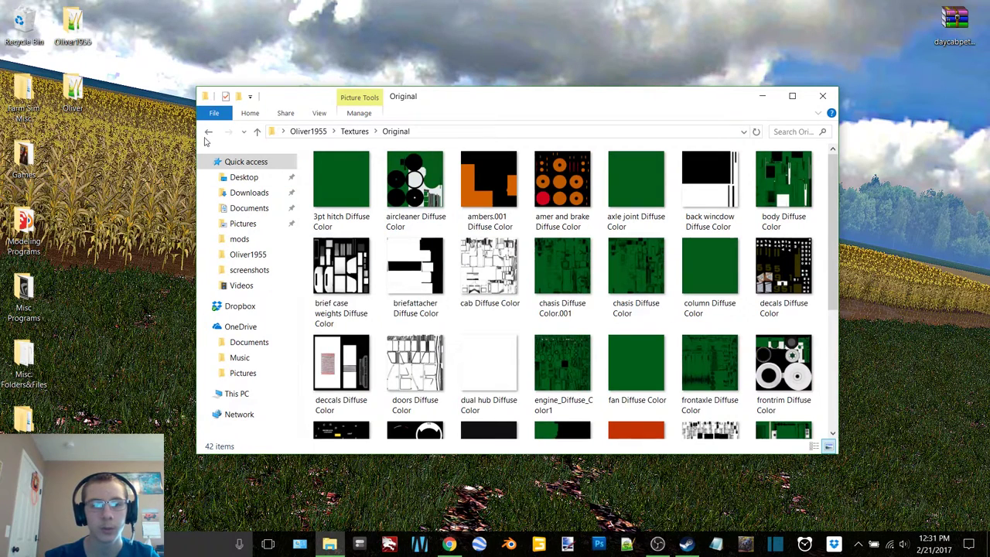
click(208, 133)
click(208, 132)
Step: Open the Oliver1955 and Oliver1955Cab I3D files together in Notepad++
click(358, 298)
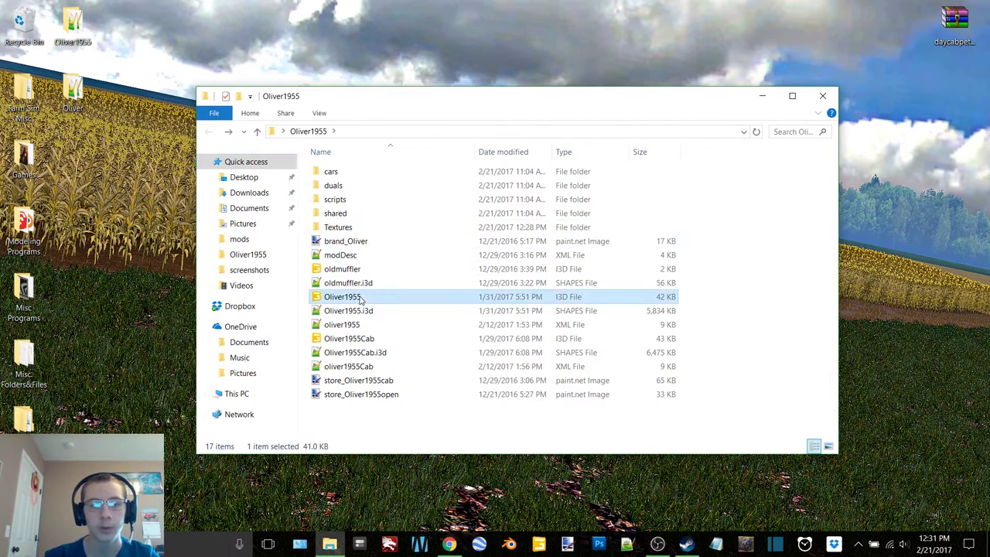
right_click(359, 299)
click(337, 302)
ctrl+click(361, 338)
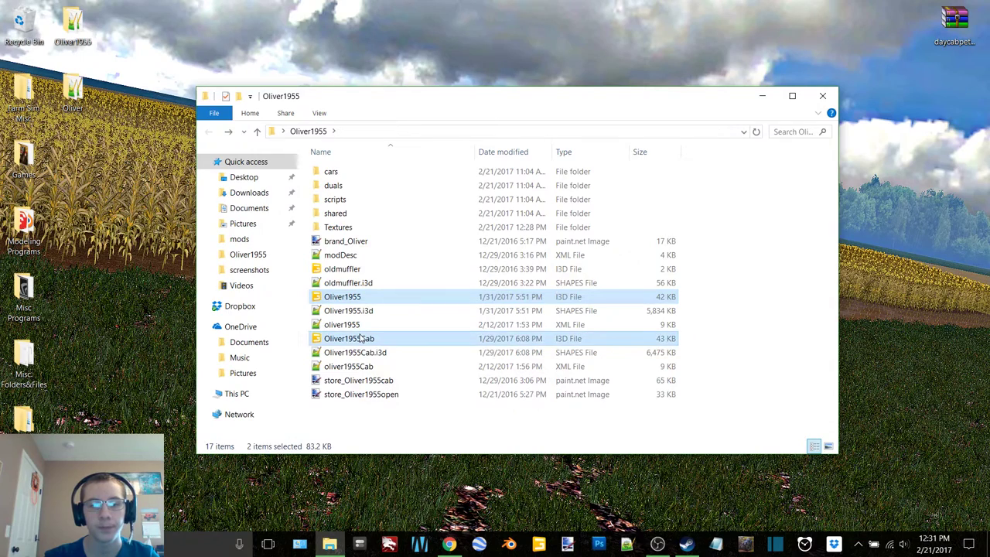
right_click(361, 338)
click(438, 75)
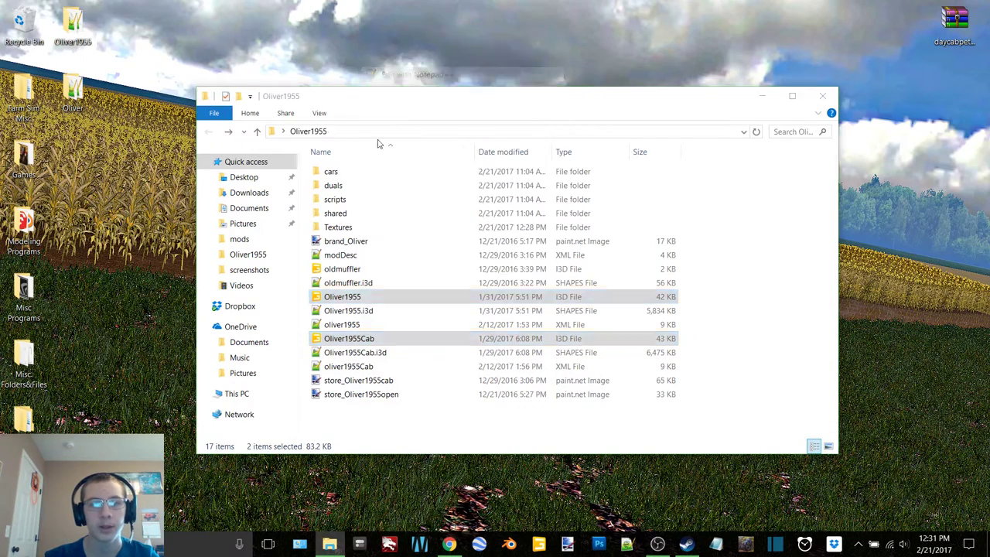
Step: Review the file list in Oliver1955.i3d and delete the two 3pt hitch Specular Color entries, .dds and .png
click(202, 148)
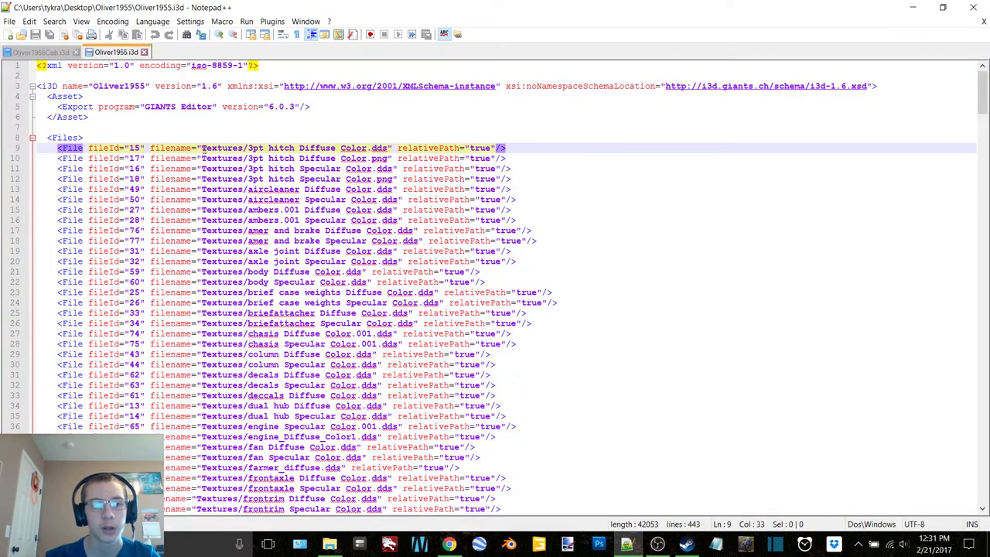
scroll(255, 247, down, 20)
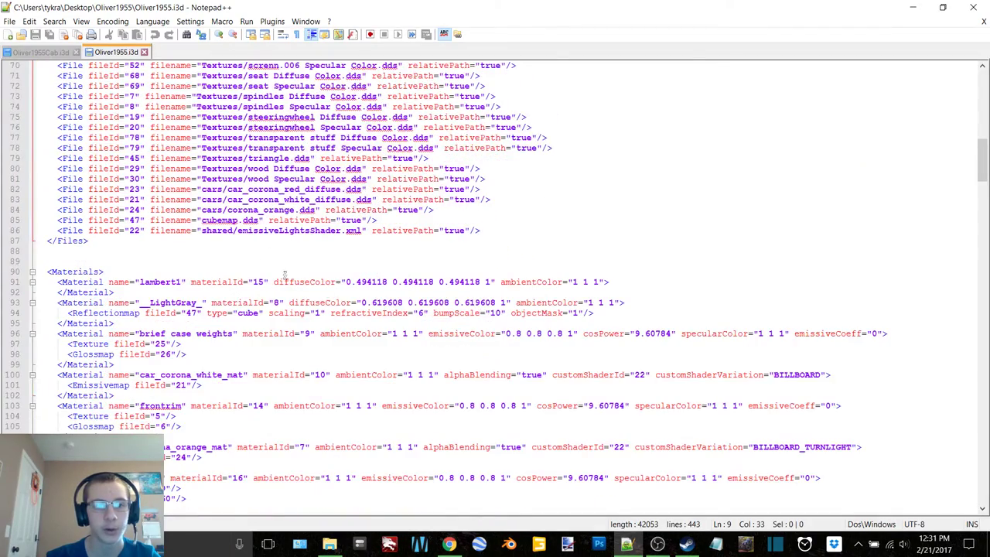
scroll(285, 275, up, 7)
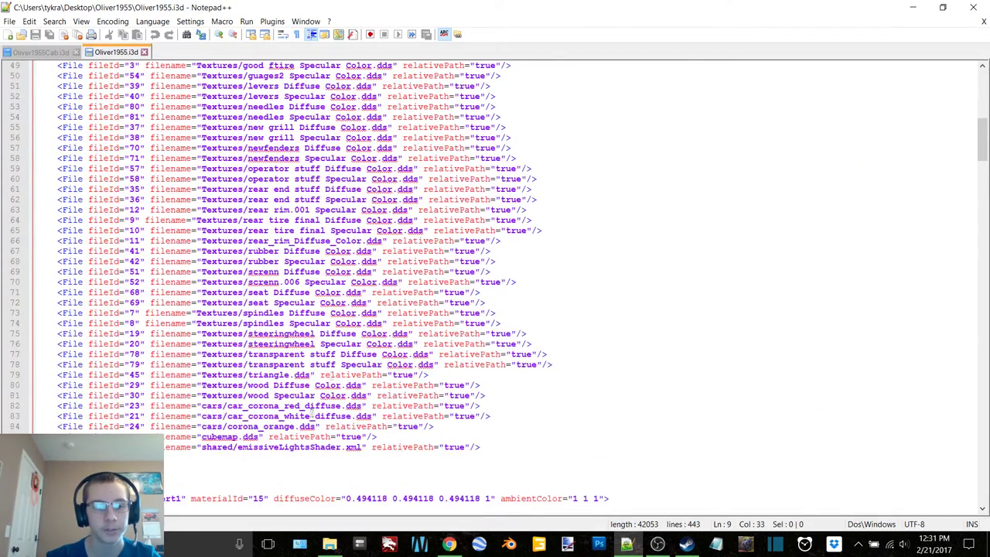
scroll(325, 391, up, 16)
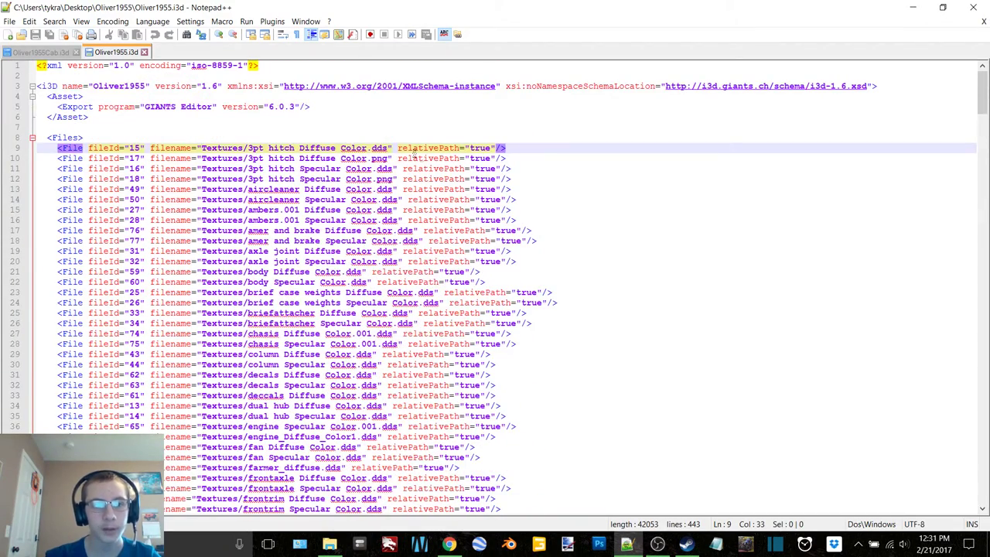
drag(508, 158, 520, 178)
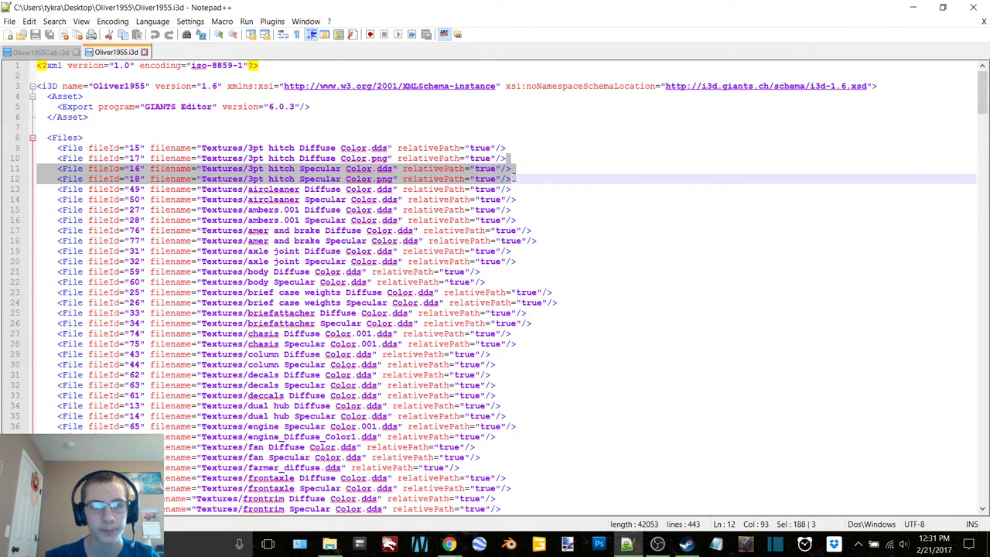
key(Delete)
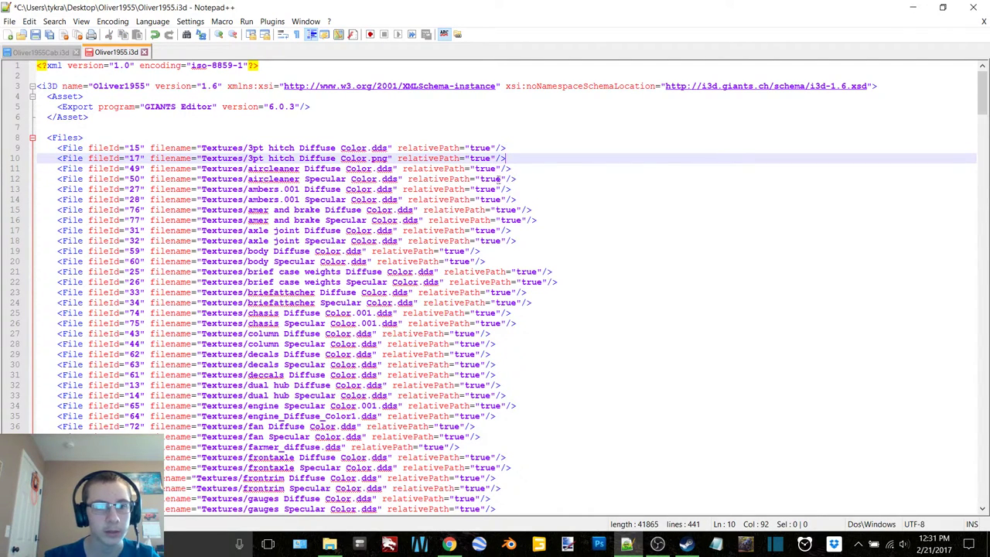
Step: Delete the Specular Color file entries for aircleaner, ambers.001, and amer and brake
drag(511, 169, 521, 178)
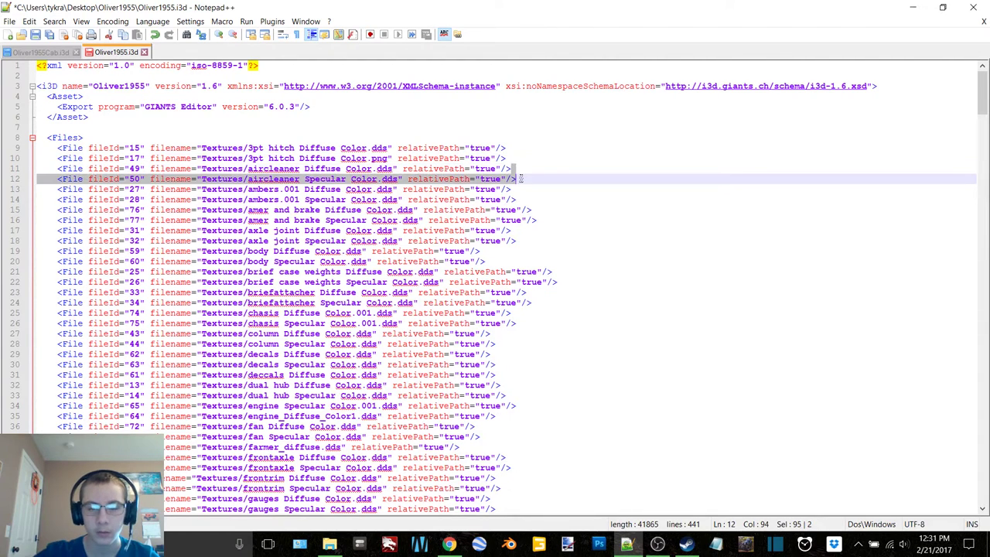
key(Delete)
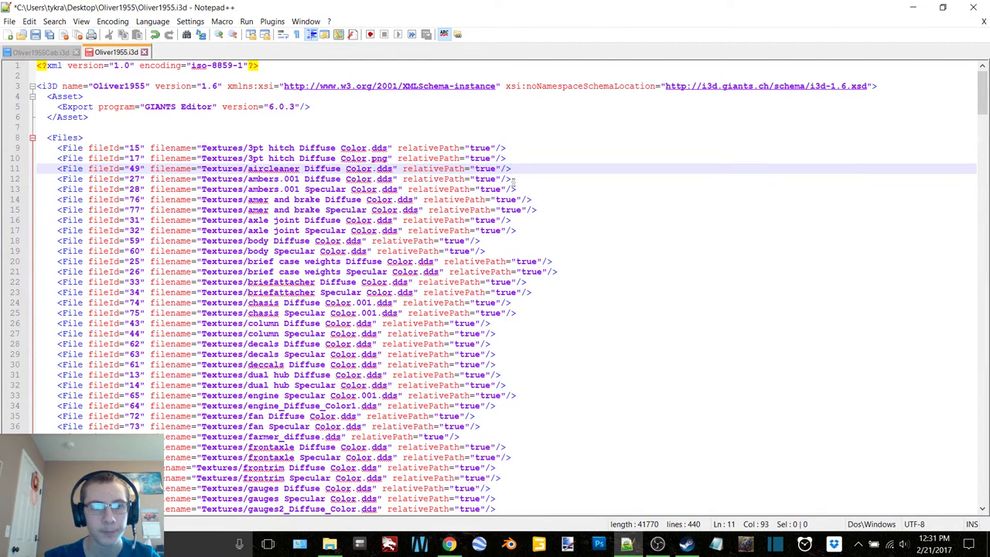
drag(515, 179, 524, 188)
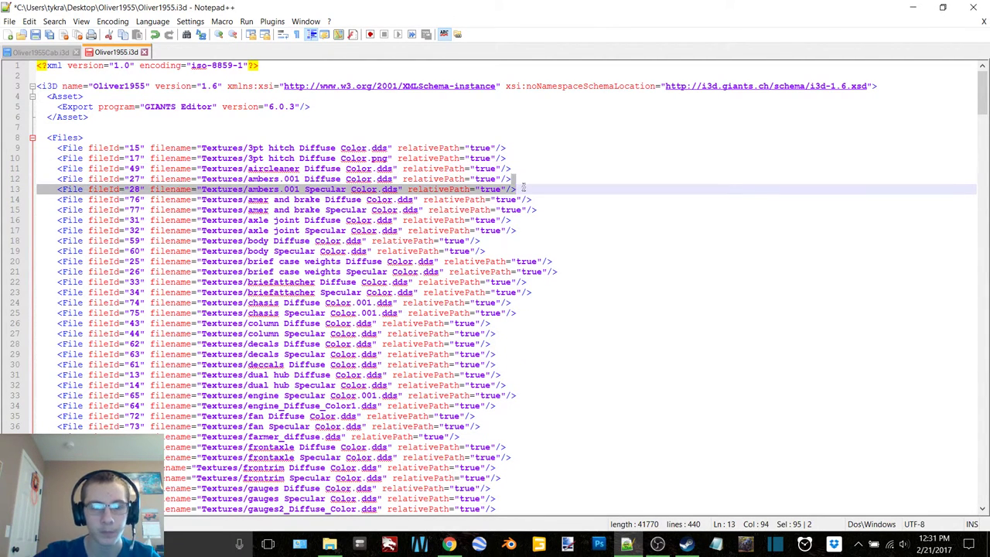
key(Delete)
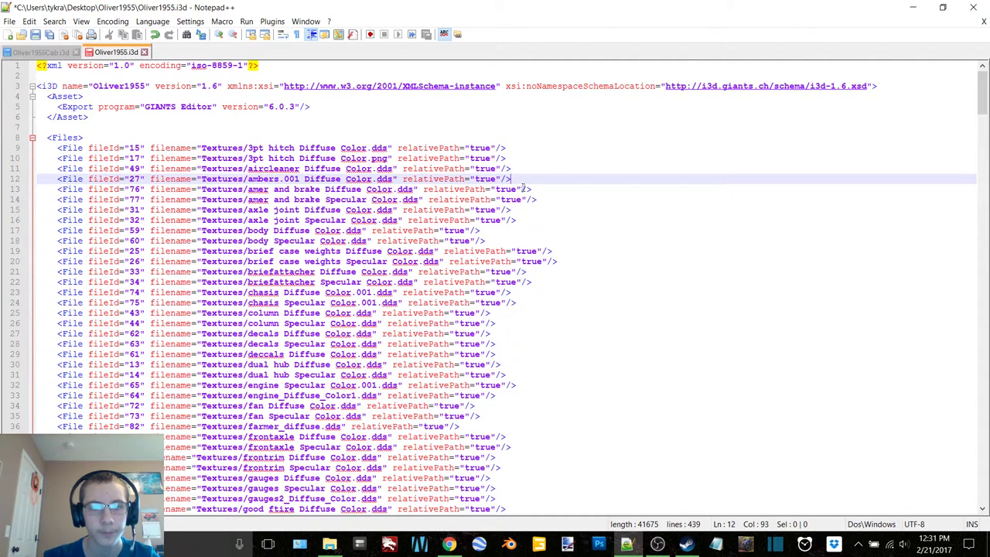
drag(534, 189, 537, 200)
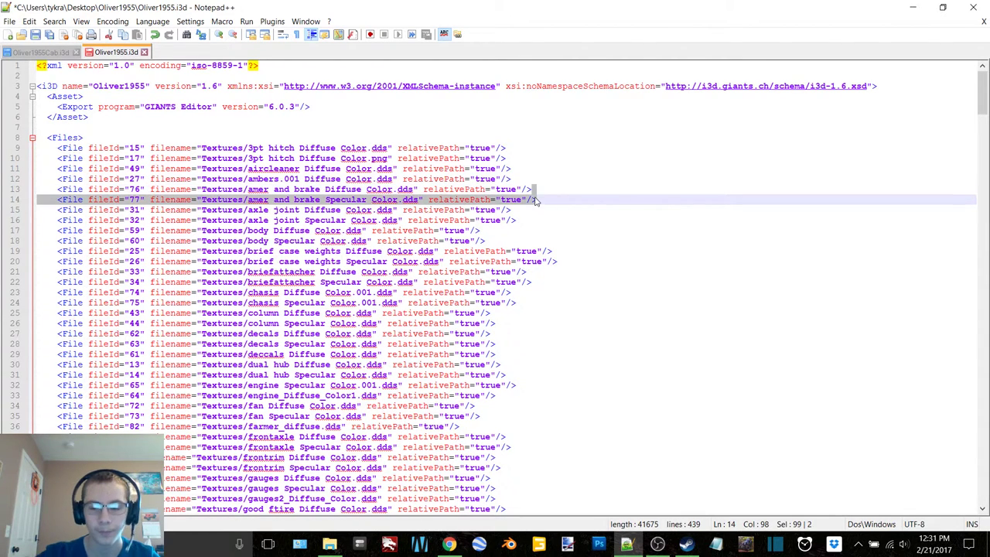
key(Delete)
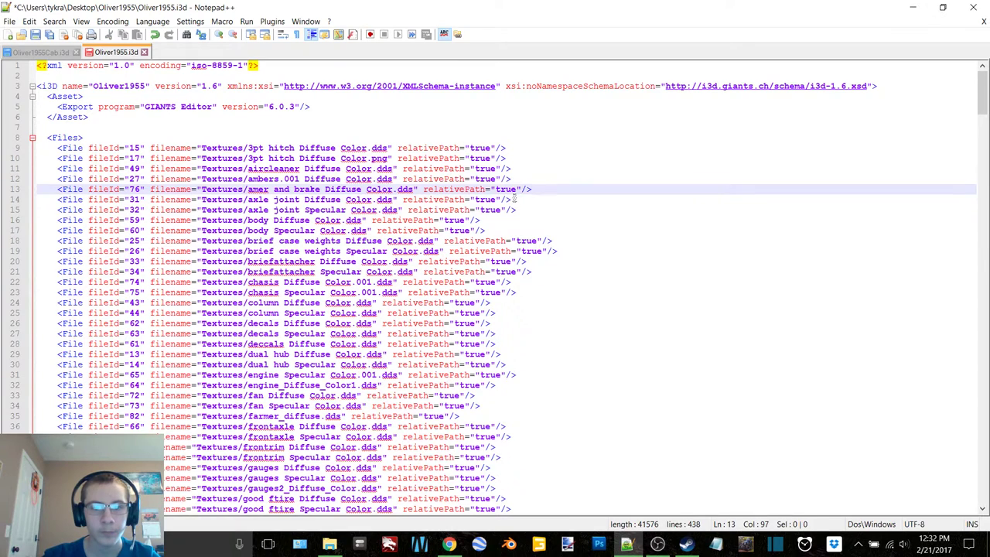
Step: Delete the Specular Color file entries for axle joint, body, brief case weights and briefattacher
drag(514, 199, 498, 219)
key(Delete)
key(Delete)
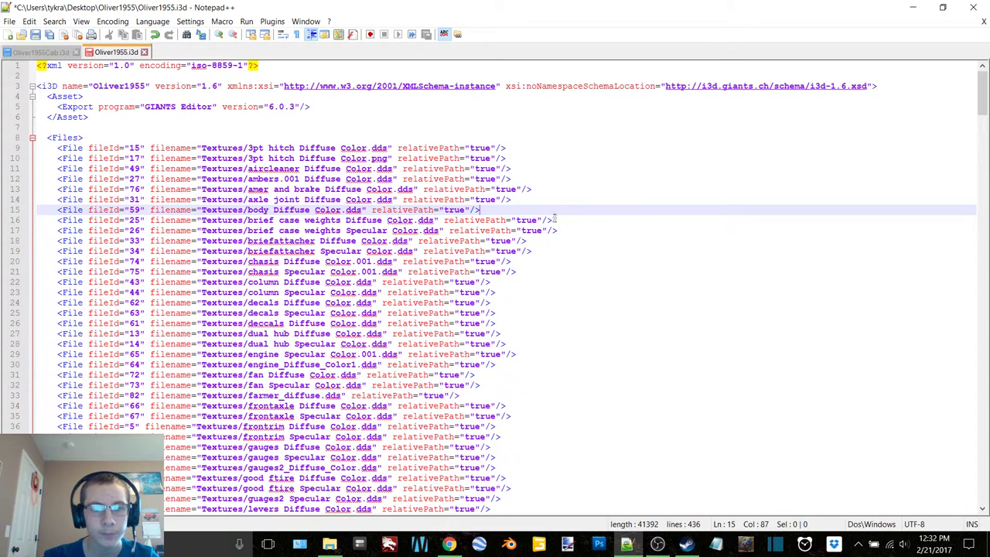
drag(555, 219, 536, 241)
key(Delete)
key(Delete)
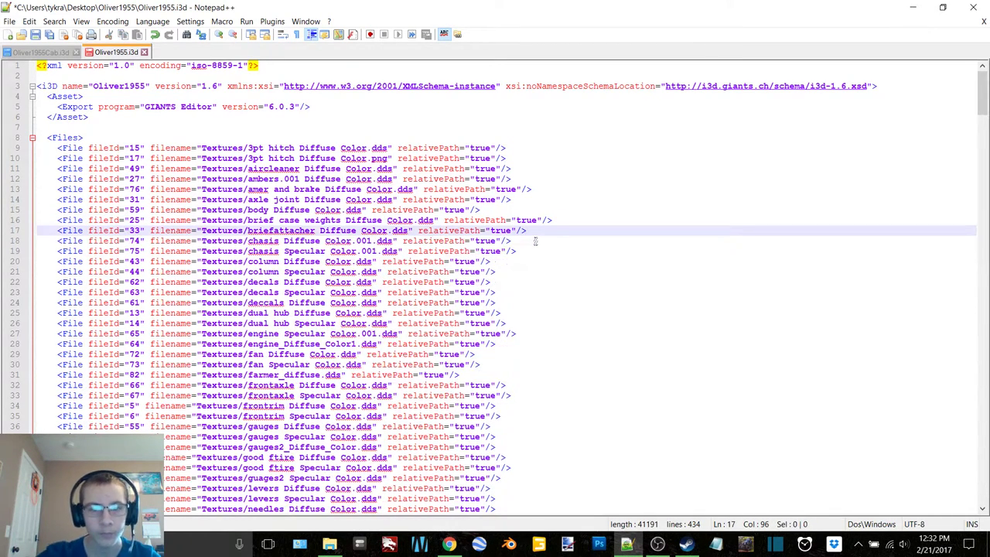
Step: Delete the chasis and column Specular file entries, locating the column entry by searching the file for "Specular"
drag(514, 241, 525, 251)
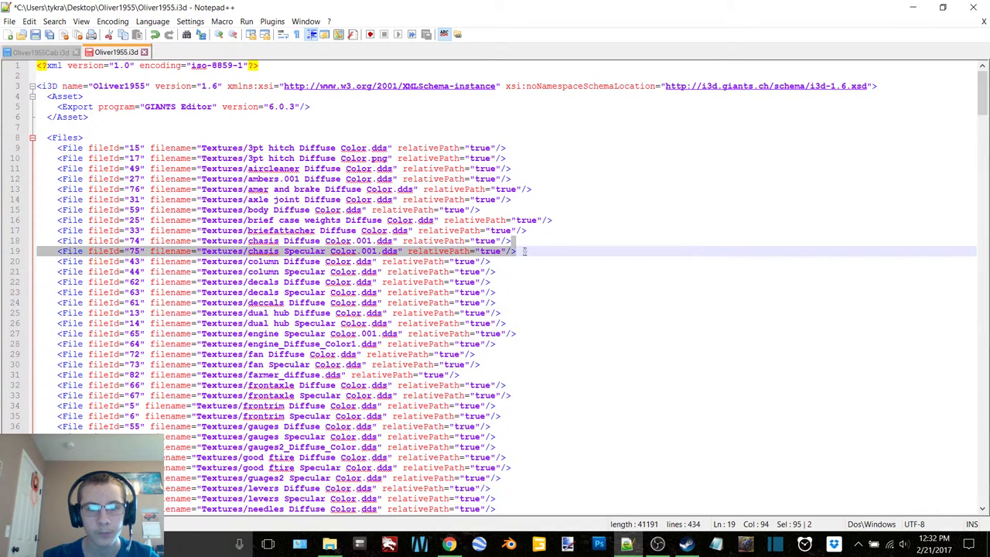
key(Delete)
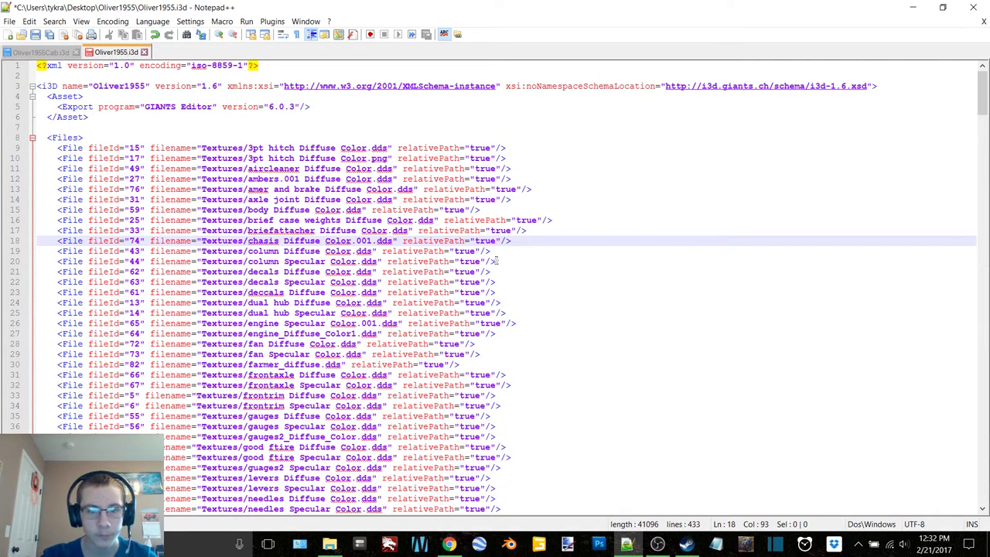
key(ctrl+f)
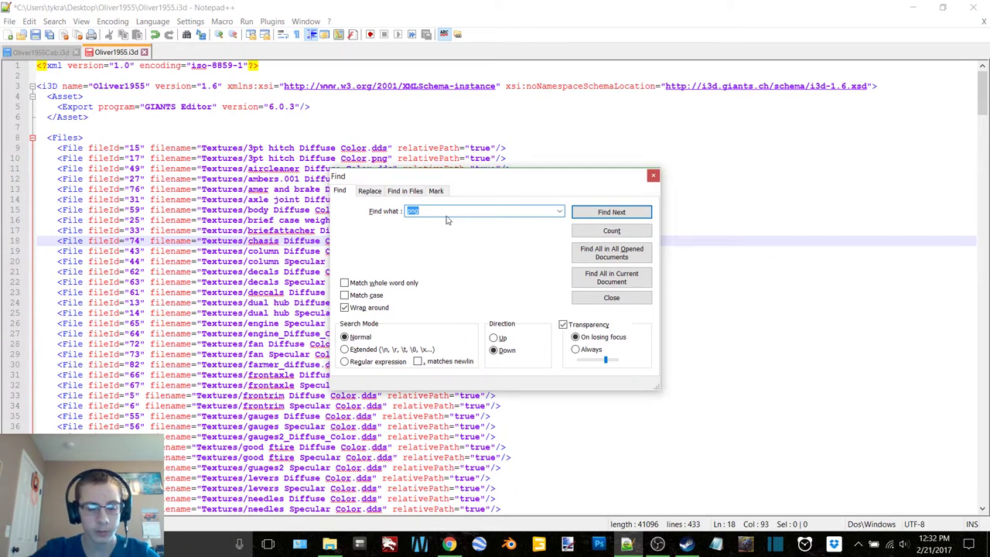
text(Specular)
key(Return)
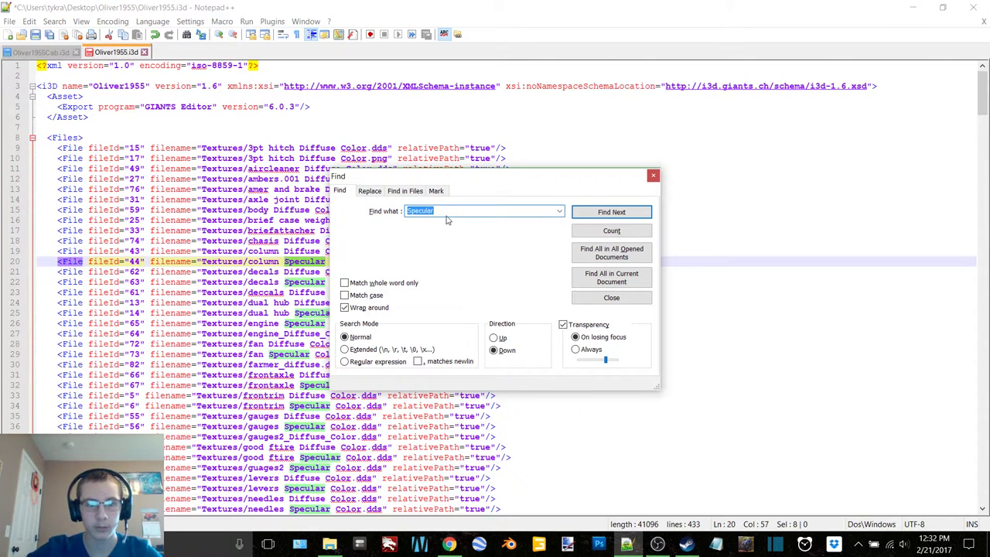
drag(476, 180, 706, 142)
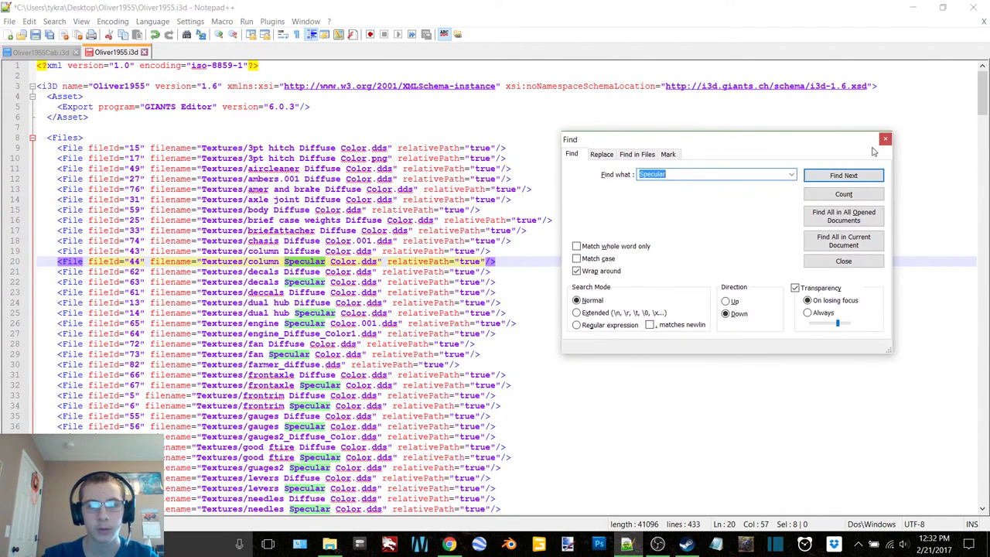
click(500, 261)
triple_click(501, 260)
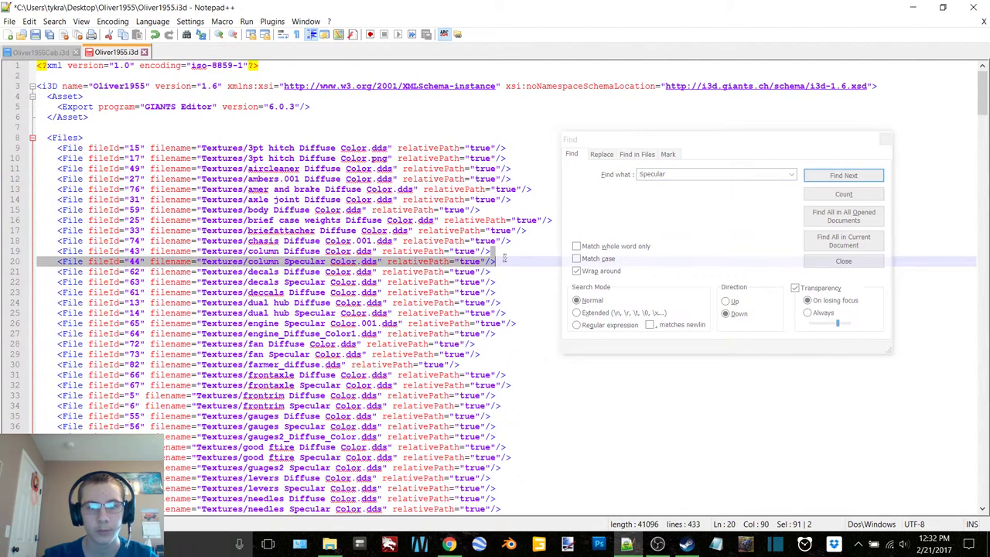
key(Delete)
click(886, 140)
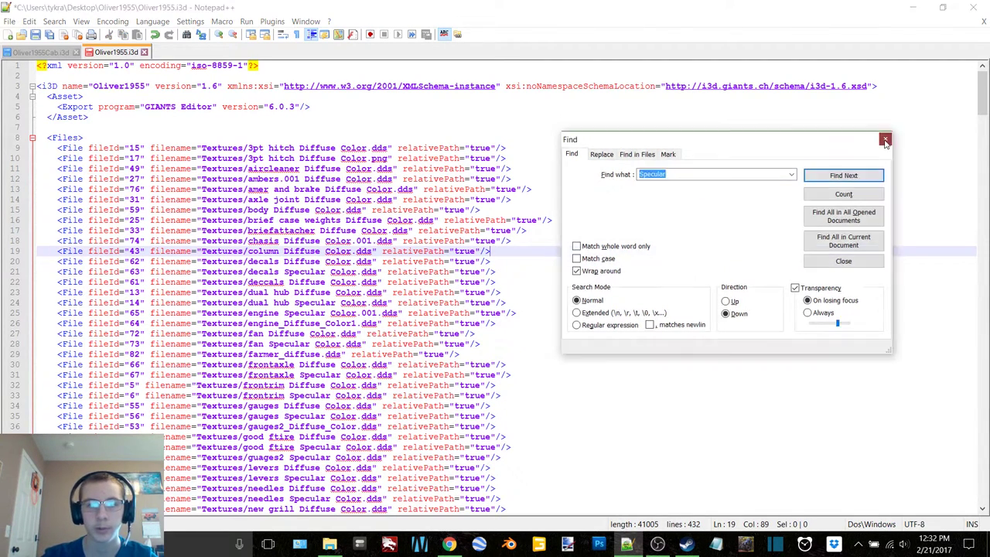
click(886, 140)
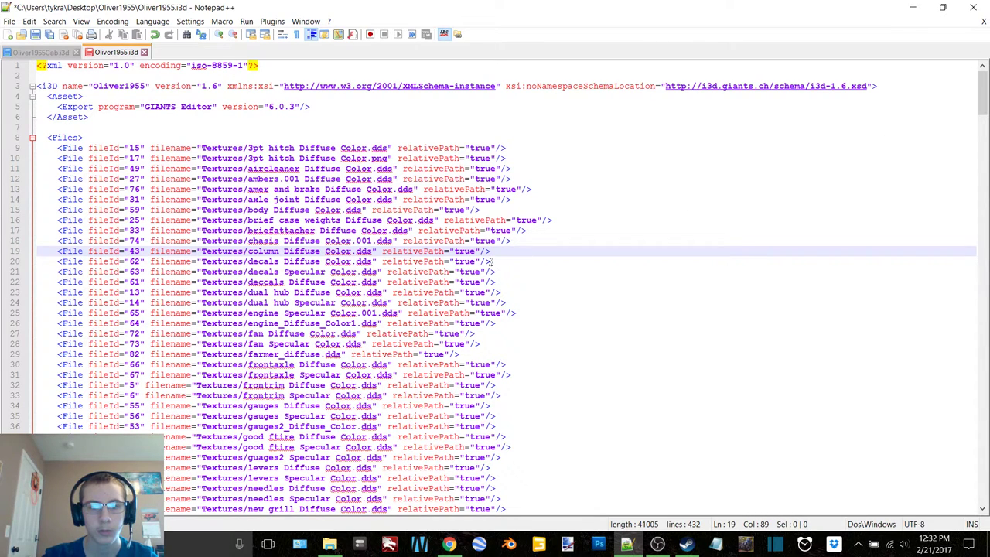
Step: Delete the Specular Color file entries for decals, dual hub, engine and fan
drag(490, 261, 500, 271)
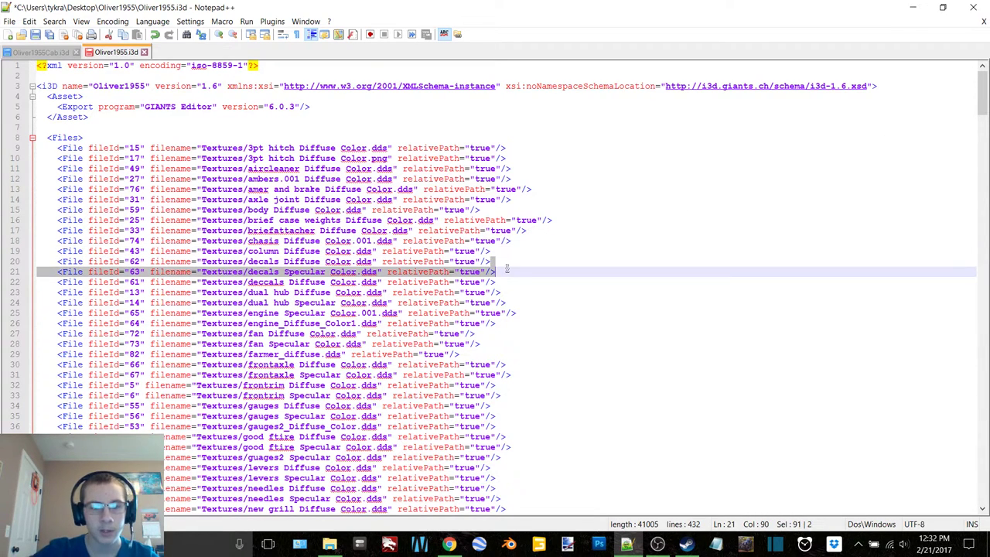
key(Delete)
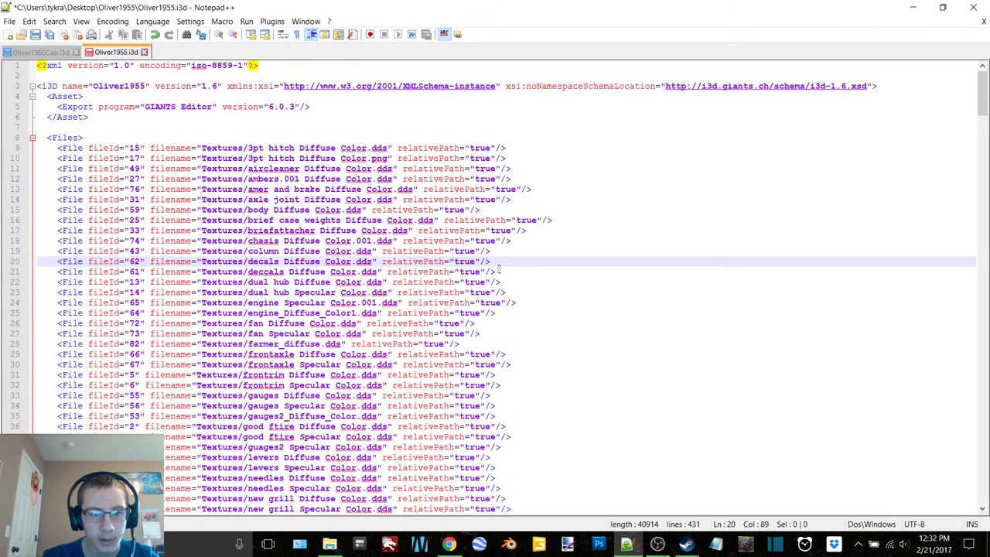
drag(503, 283, 508, 292)
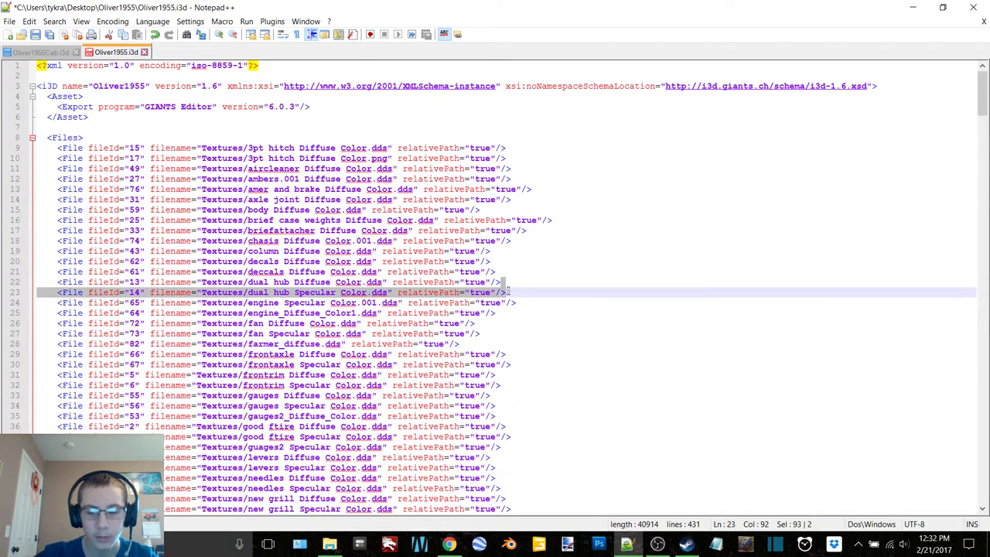
key(Delete)
scroll(507, 287, down, 3)
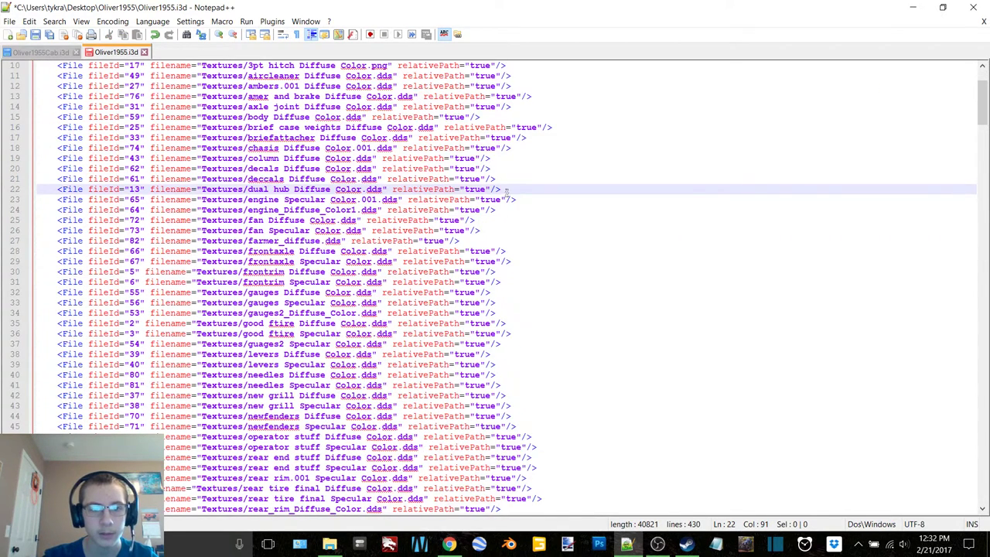
drag(503, 189, 522, 198)
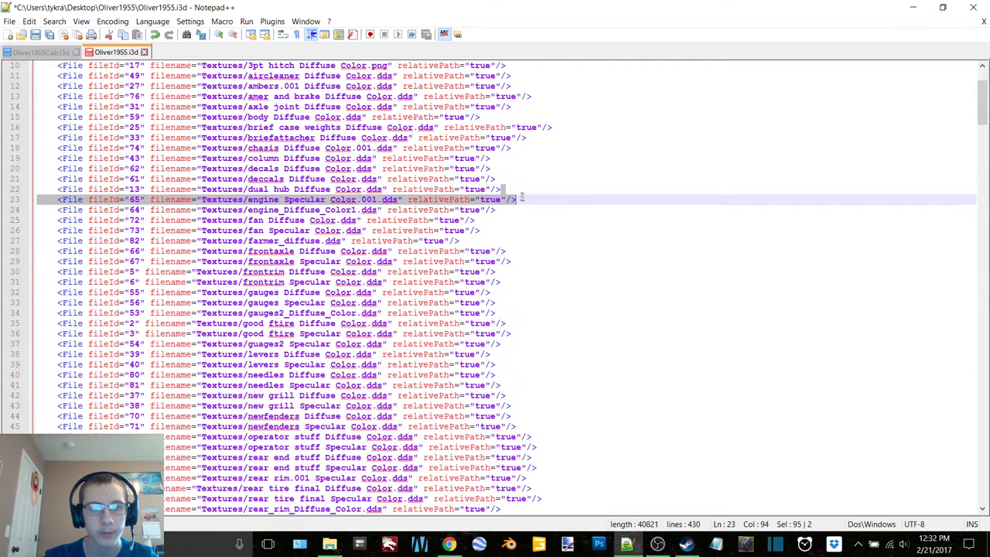
key(Delete)
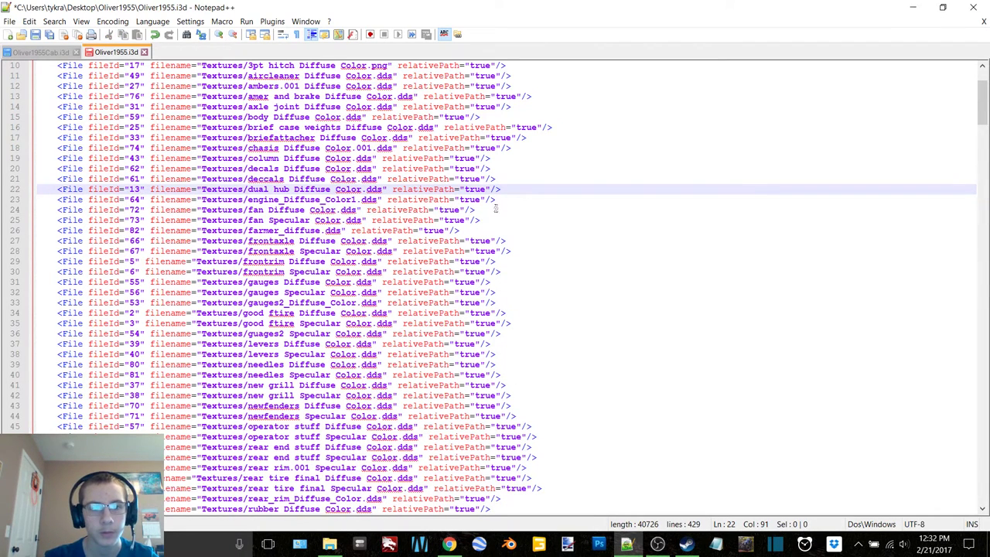
drag(477, 210, 486, 220)
key(Delete)
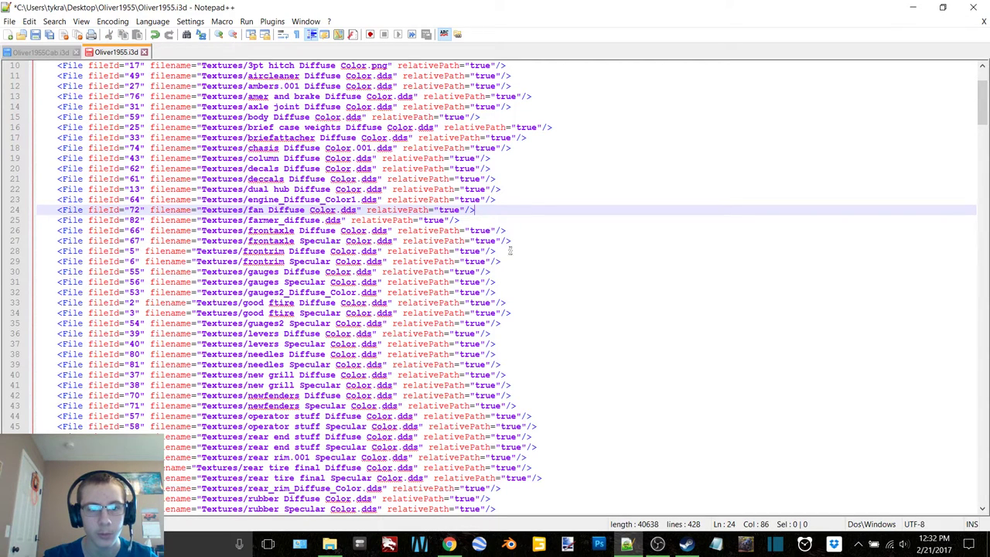
Step: Delete the Specular Color file entries for frontaxle, frontrim and gauges
mouse_move(512, 230)
mouse_down()
mouse_move(518, 240)
mouse_move(505, 248)
mouse_up()
key(Delete)
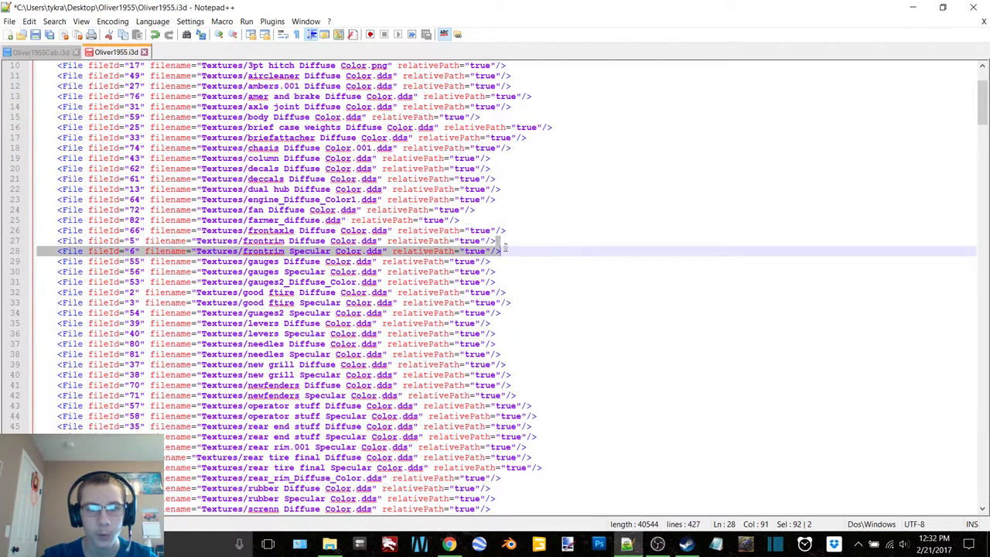
key(Delete)
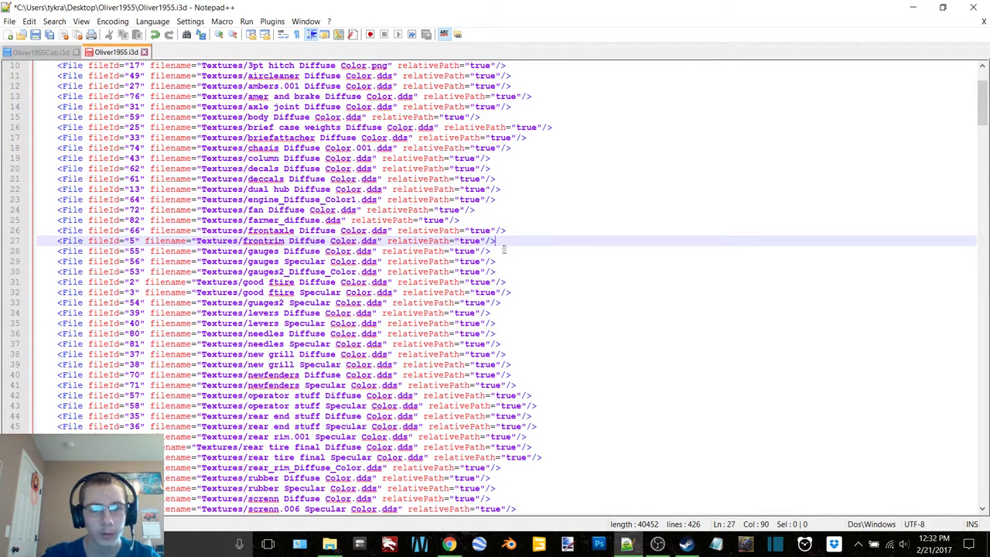
drag(498, 252, 502, 260)
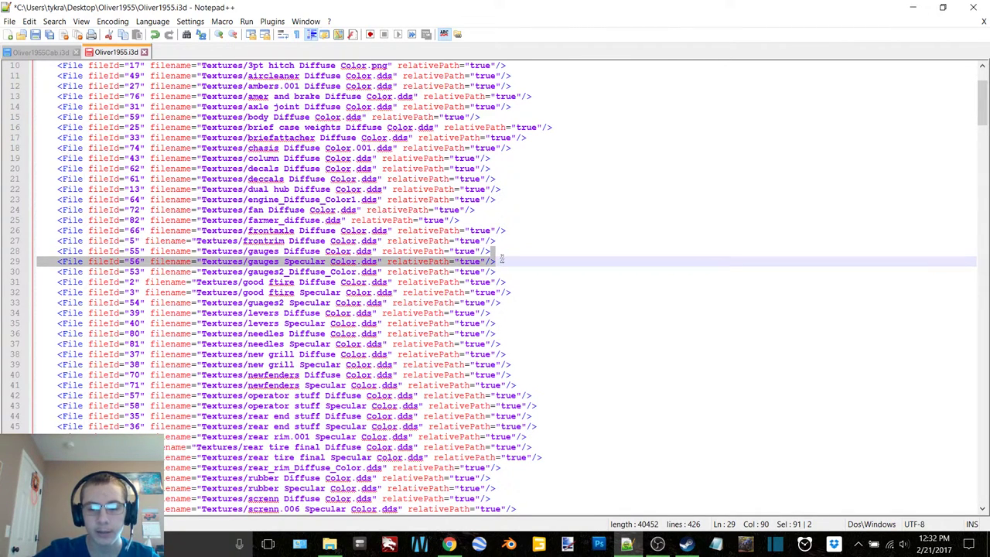
key(Delete)
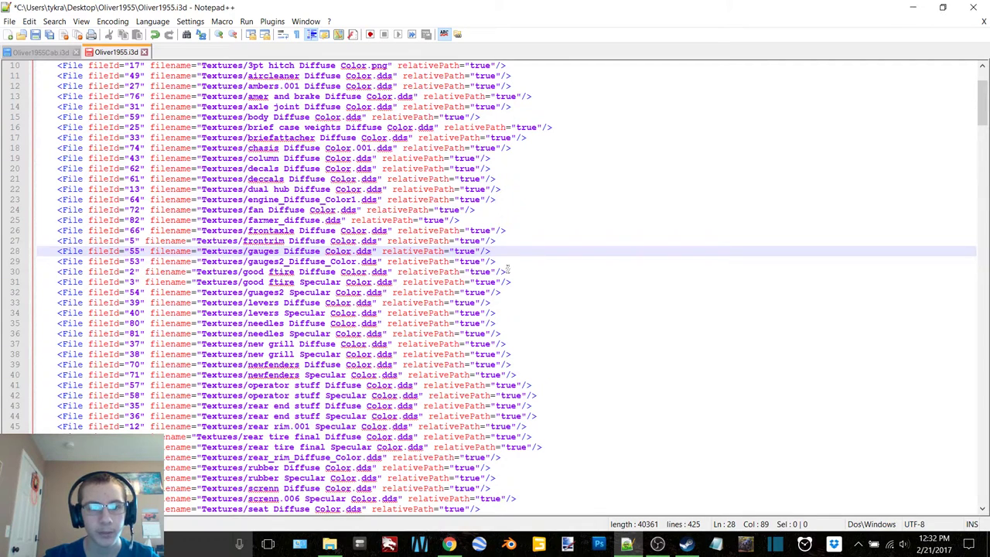
Step: Delete the Specular Color file entries for good ftire, guages2 and levers
drag(507, 271, 501, 290)
key(Delete)
key(Delete)
key(Delete)
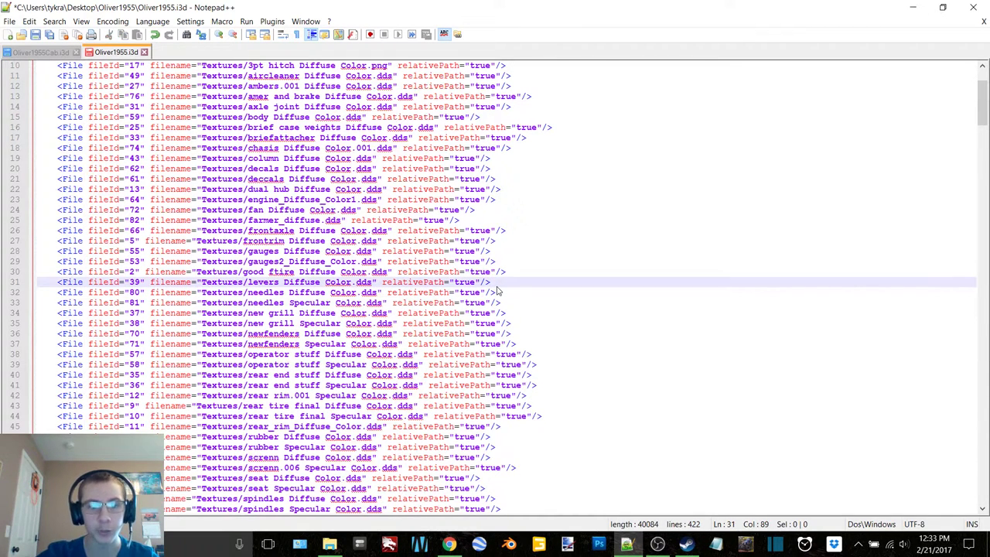
Step: Delete the Specular Color file entries for needles, new grill, newfenders, operator stuff and rear end stuff
drag(499, 292, 543, 343)
key(Delete)
key(Delete)
key(Delete)
key(Delete)
key(Delete)
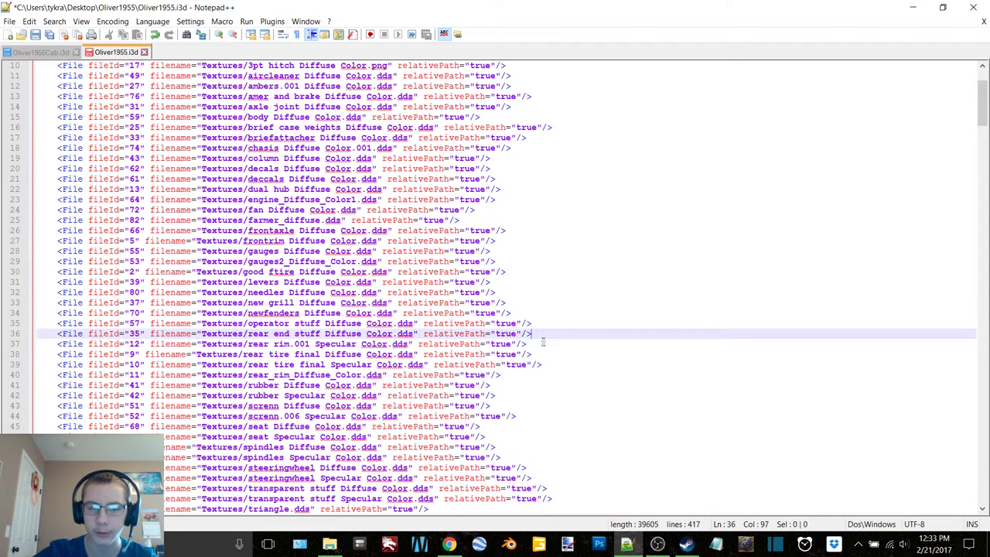
Step: Undo and redo the rear end stuff deletion, and delete the rear rim.001 and rear tire final Specular Color entries
key(ctrl+z)
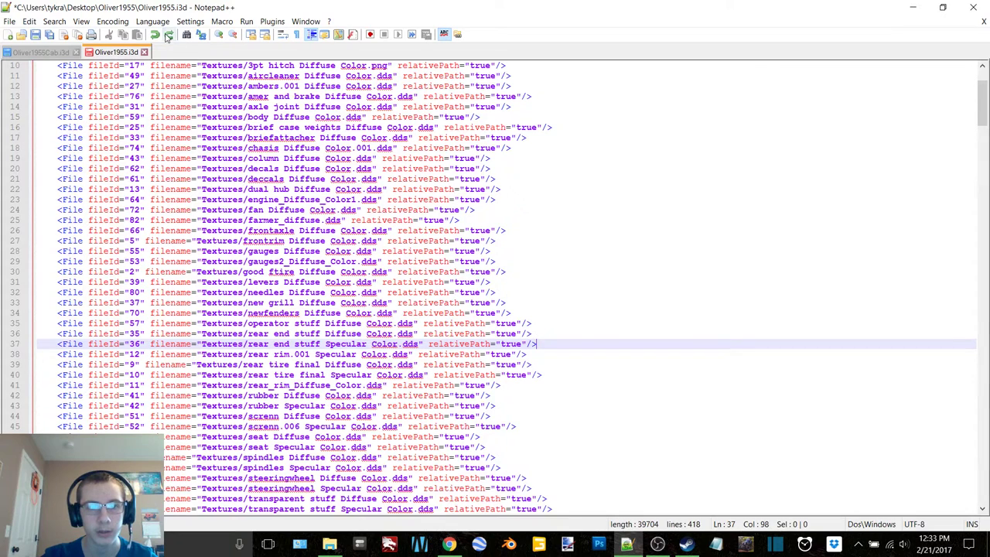
click(169, 34)
drag(539, 334, 539, 343)
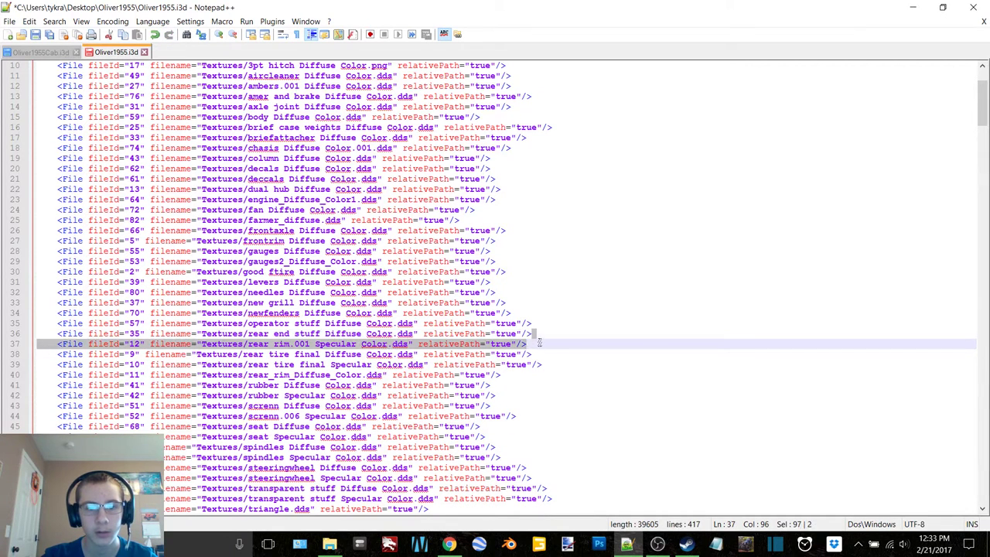
key(Delete)
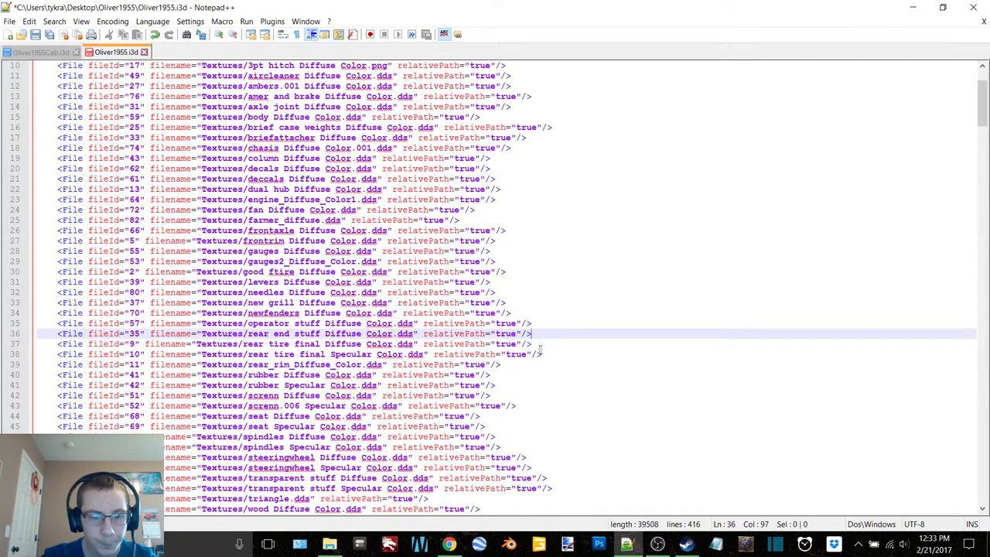
click(535, 344)
drag(546, 347, 551, 352)
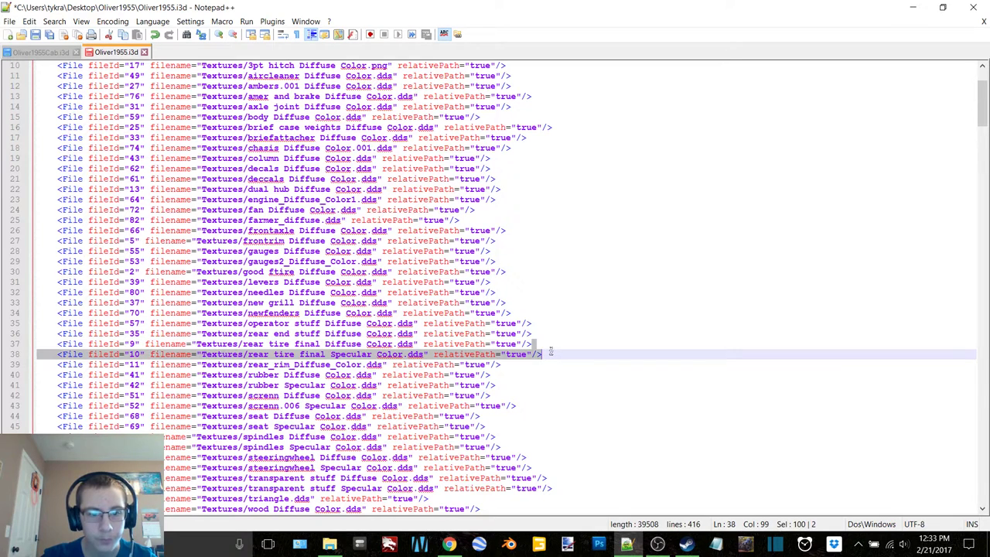
key(Delete)
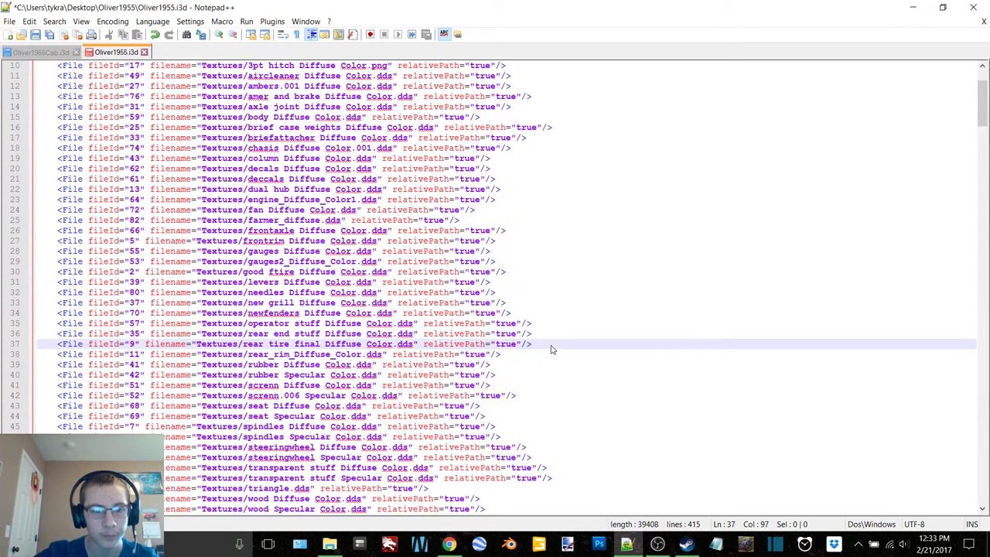
Step: Delete the Specular Color file entries for rubber, screnn.006, seat and spindles
drag(498, 365, 505, 373)
key(Delete)
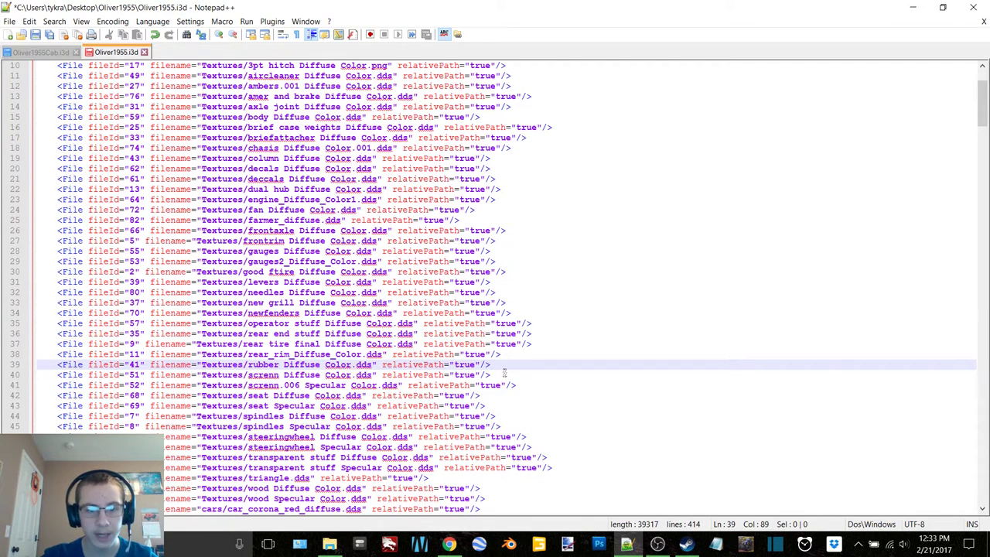
drag(497, 376, 526, 384)
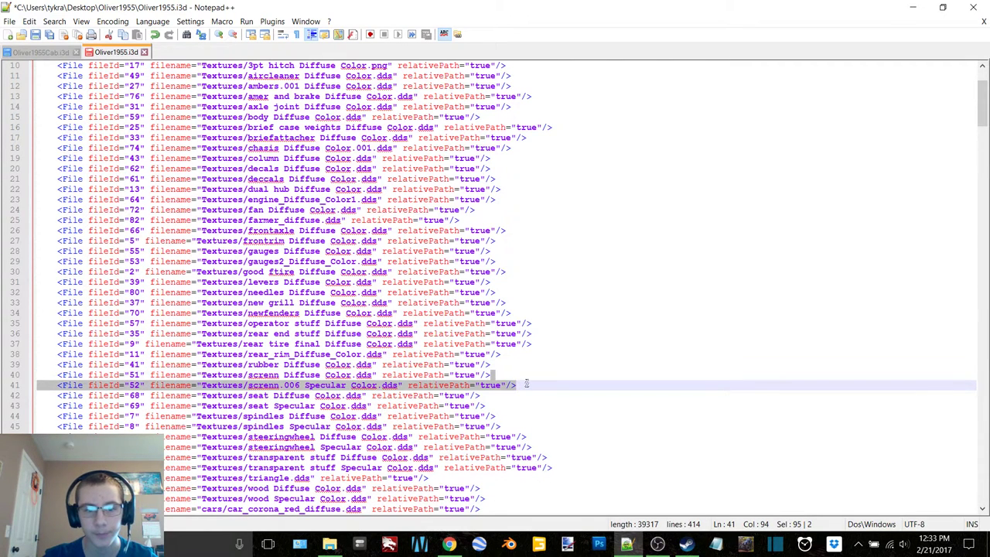
key(Delete)
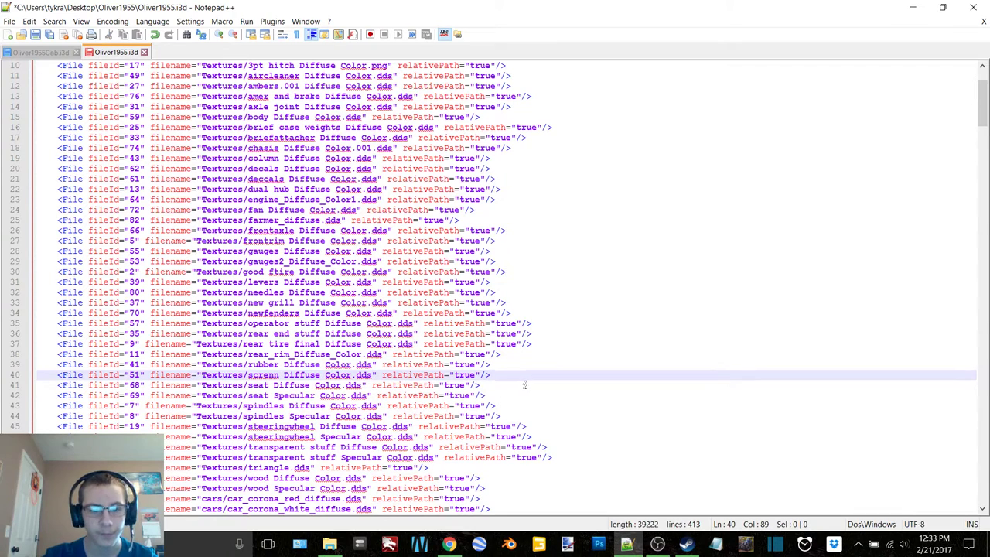
drag(483, 385, 489, 395)
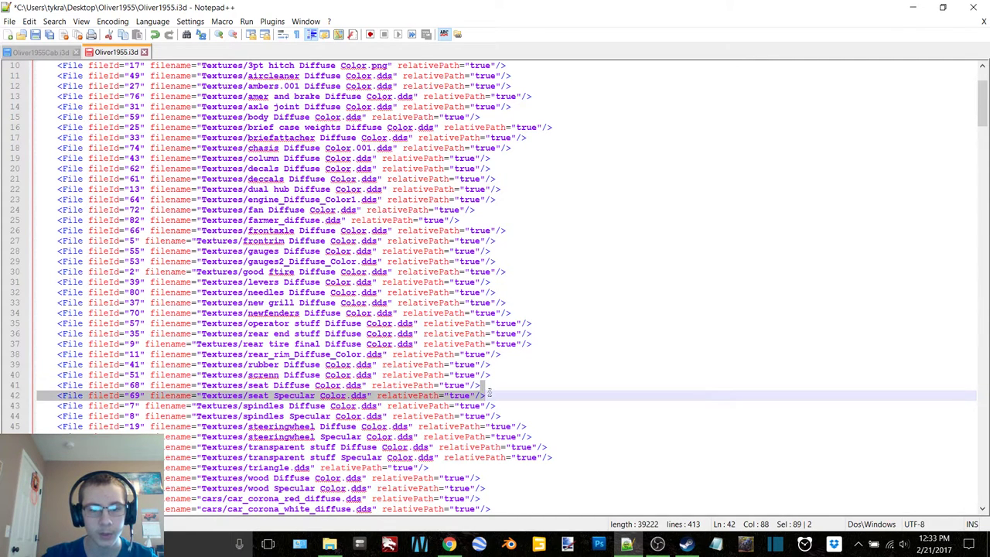
key(Delete)
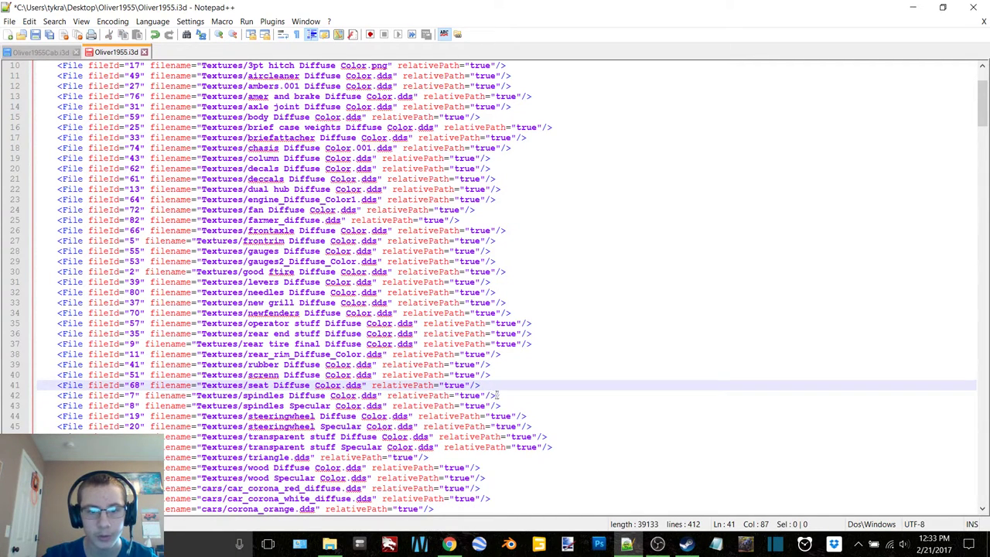
drag(498, 395, 509, 404)
key(Delete)
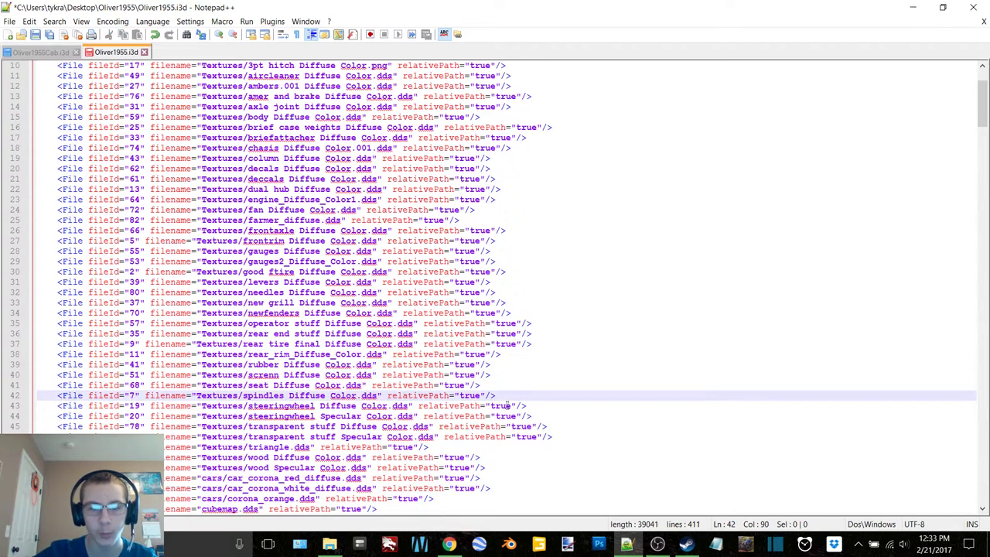
Step: Delete the Specular Color file entries for steeringwheel and transparent stuff
scroll(551, 379, down, 2)
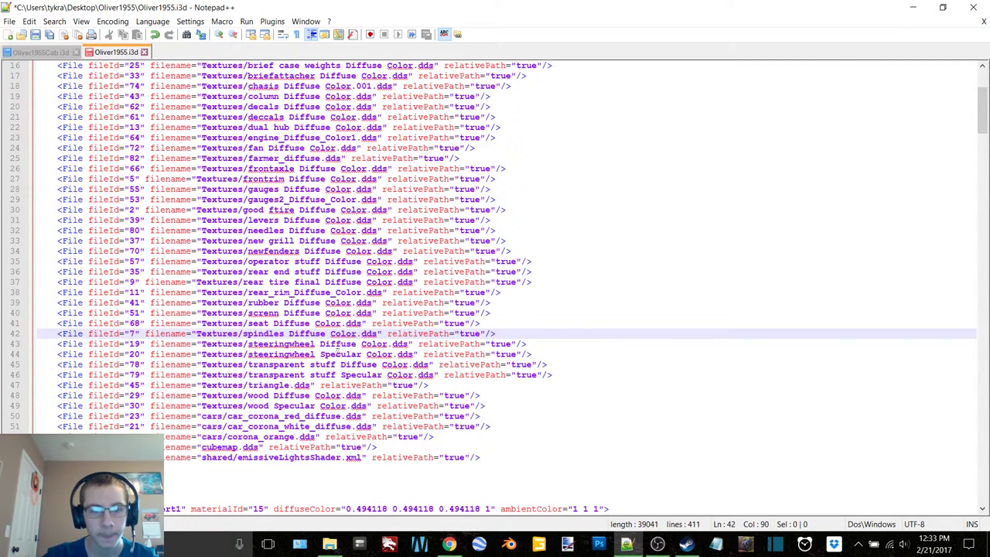
click(531, 343)
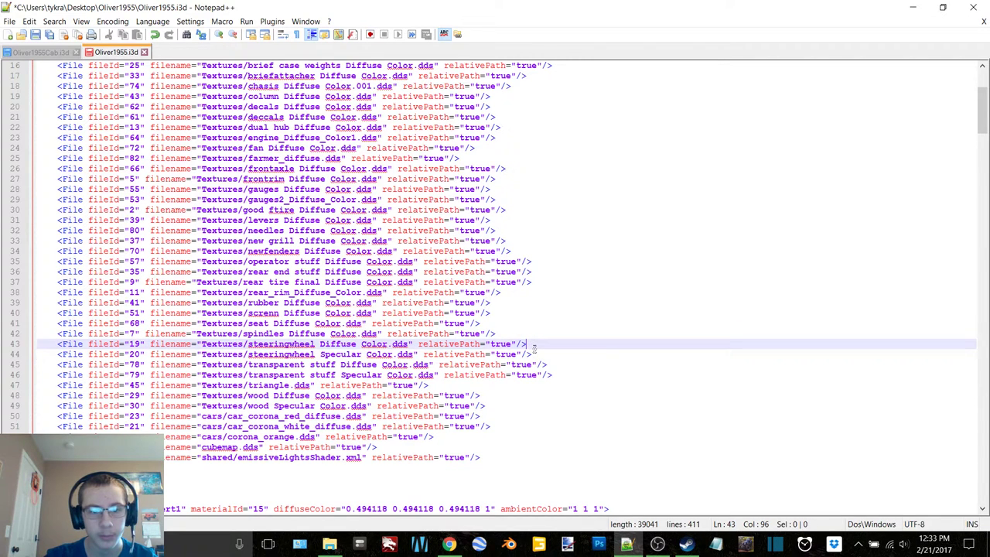
drag(534, 347, 561, 363)
key(Delete)
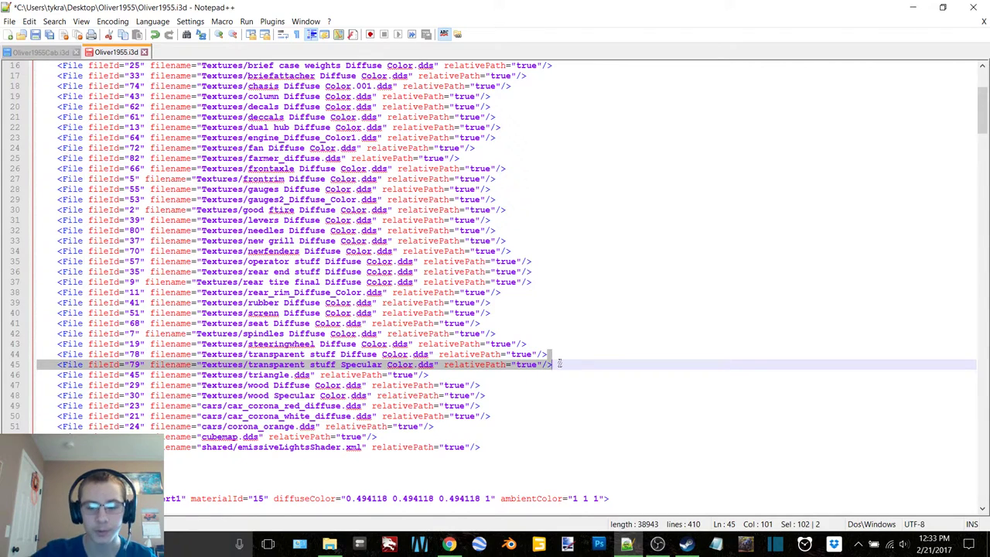
key(Delete)
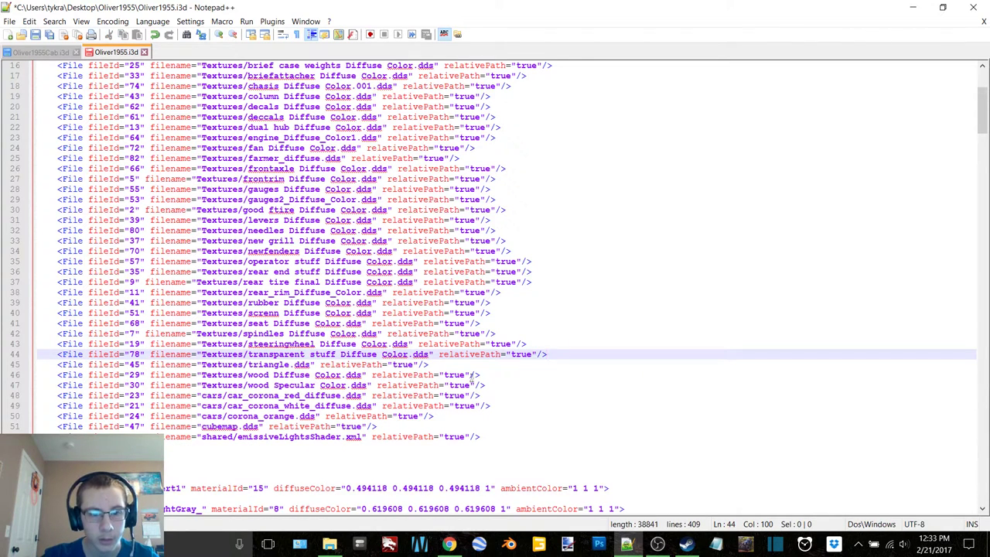
Step: Delete the wood Specular Color and cubemap.dds file entries
drag(485, 376, 489, 382)
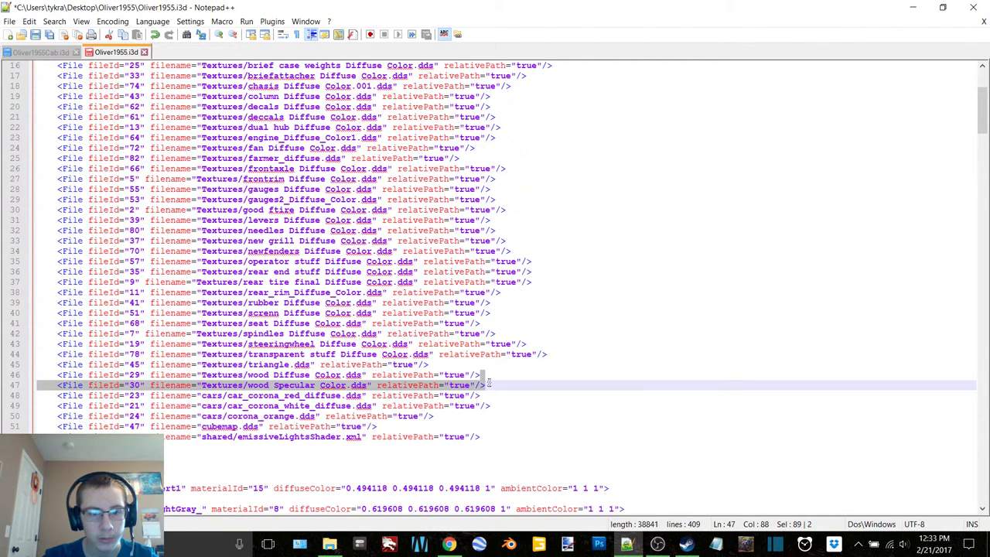
key(Delete)
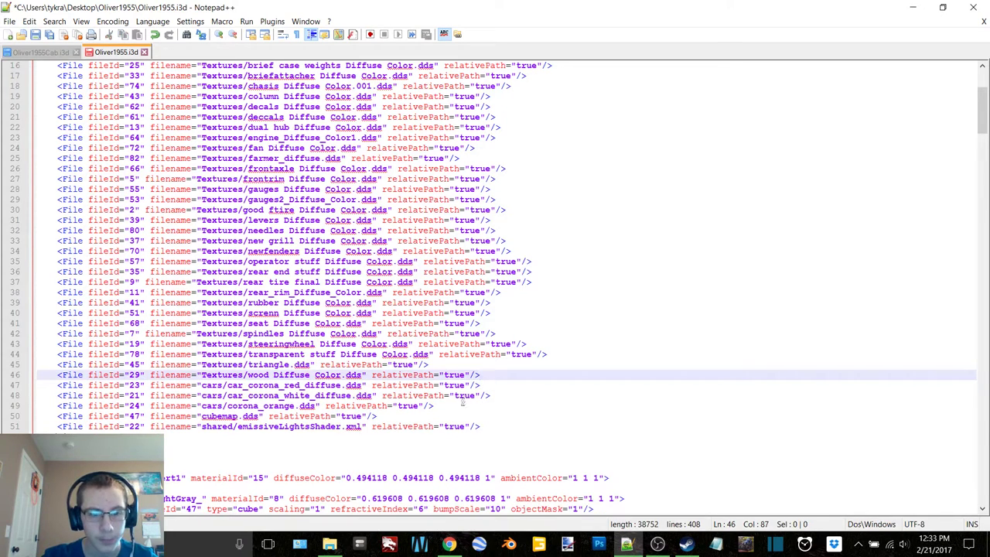
drag(438, 405, 436, 415)
key(Delete)
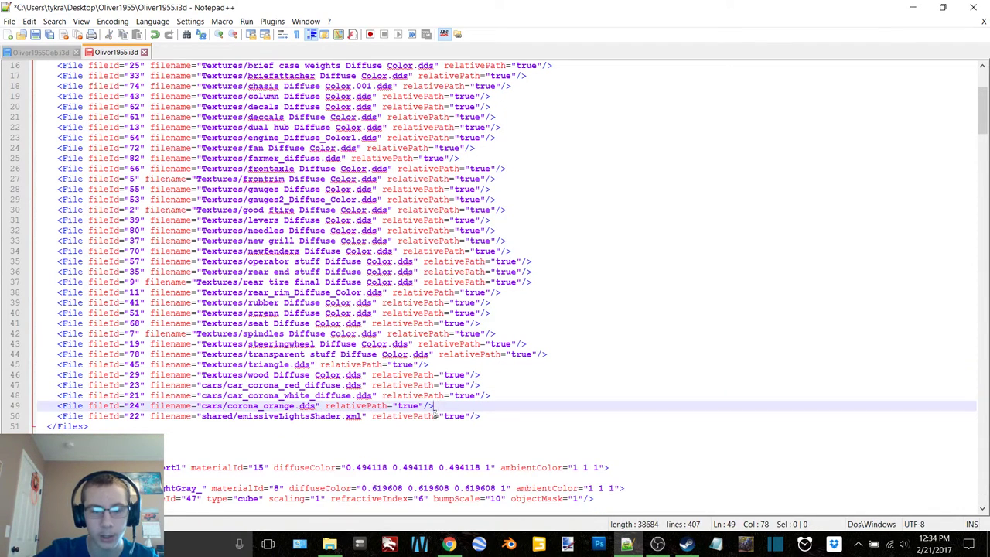
Step: Review the Files list in Oliver1955Cab.i3d and return to Oliver1955.i3d
scroll(436, 415, up, 5)
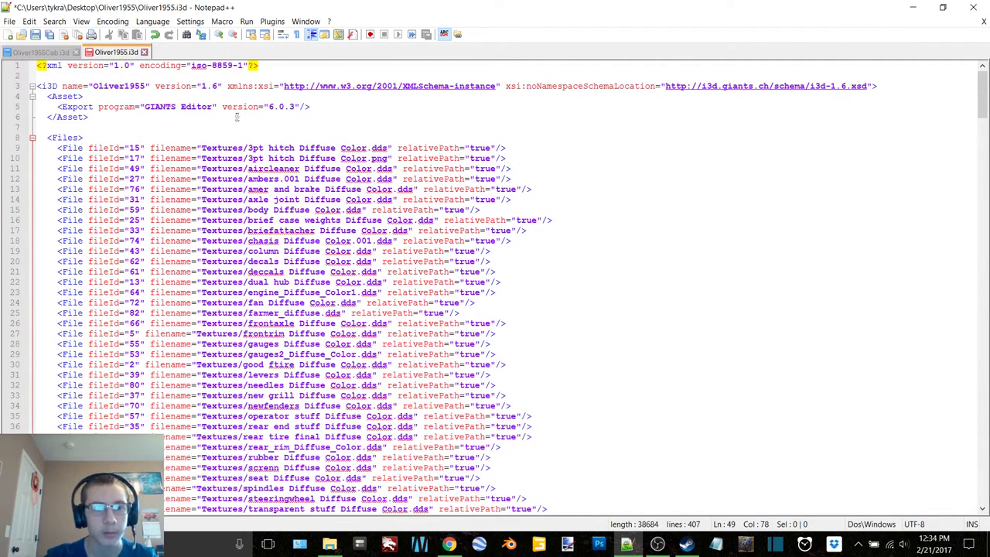
scroll(236, 116, down, 2)
key(ctrl+Tab)
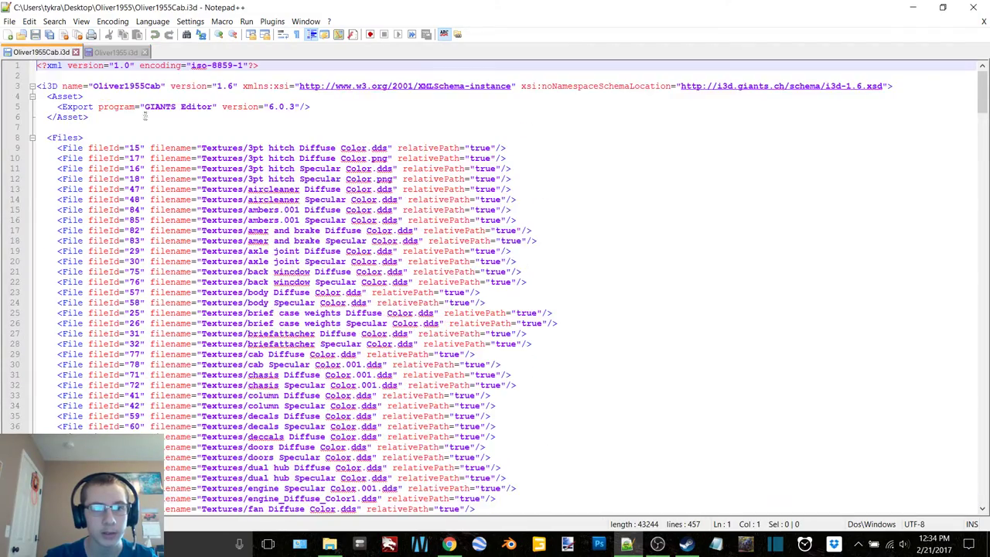
scroll(145, 116, down, 18)
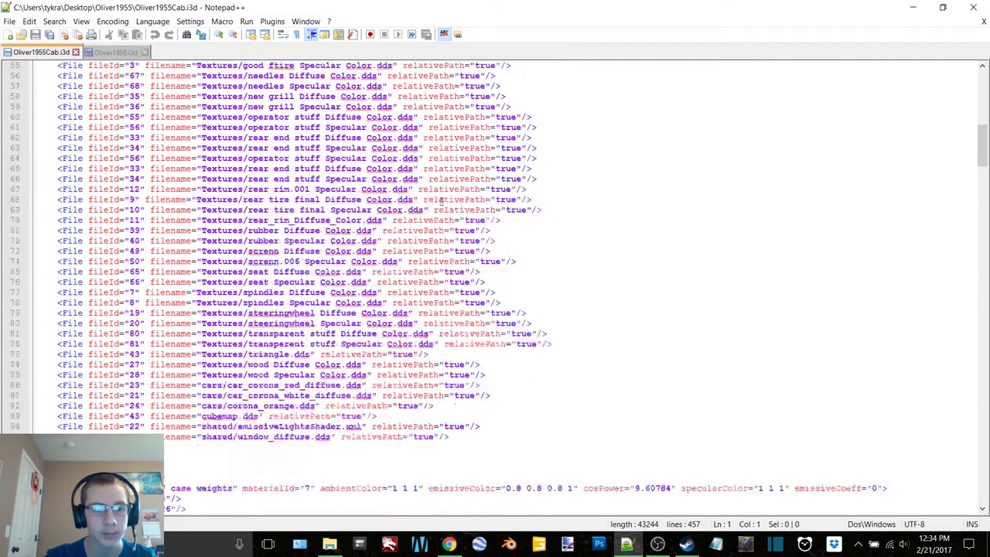
scroll(441, 200, down, 1)
scroll(441, 200, up, 19)
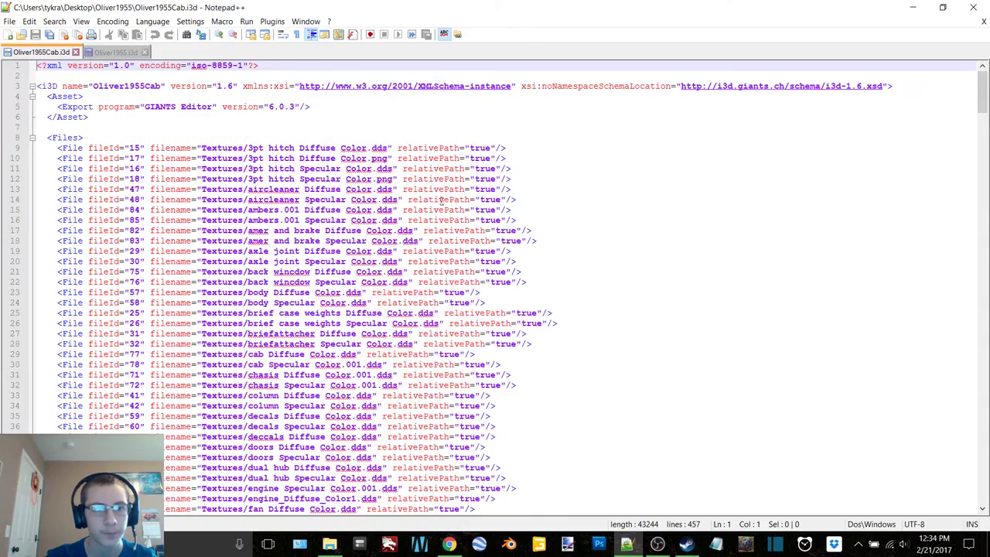
click(120, 53)
scroll(124, 120, up, 2)
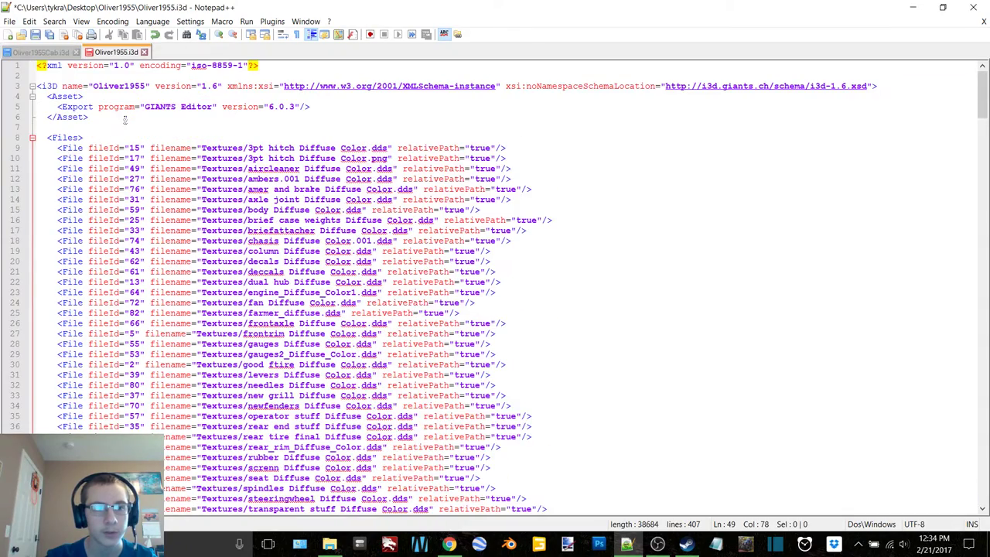
Step: Prefix the texture path of the first file entry, 3pt hitch Diffuse Color.dds, with "Original/"
drag(94, 116, 158, 189)
drag(155, 147, 148, 7)
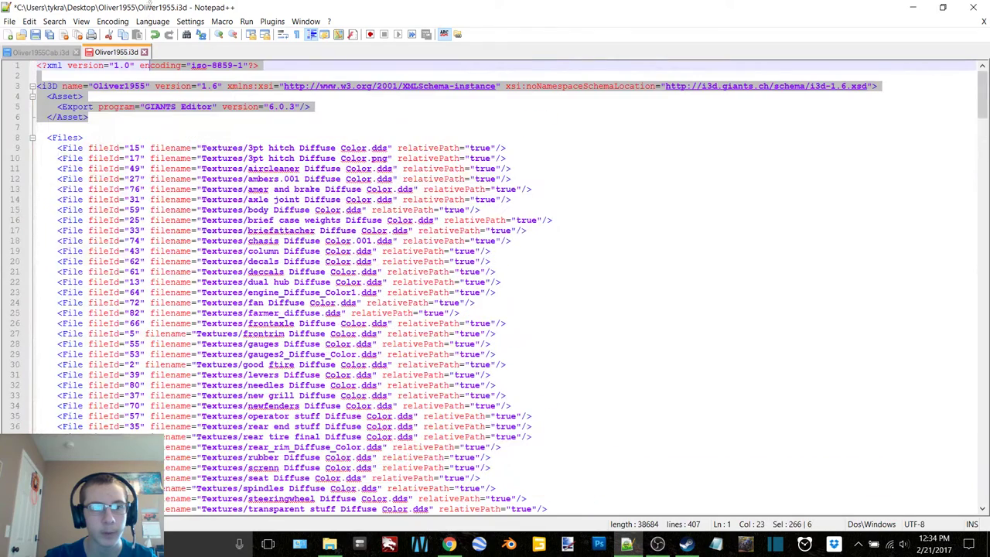
click(201, 148)
text(Original/)
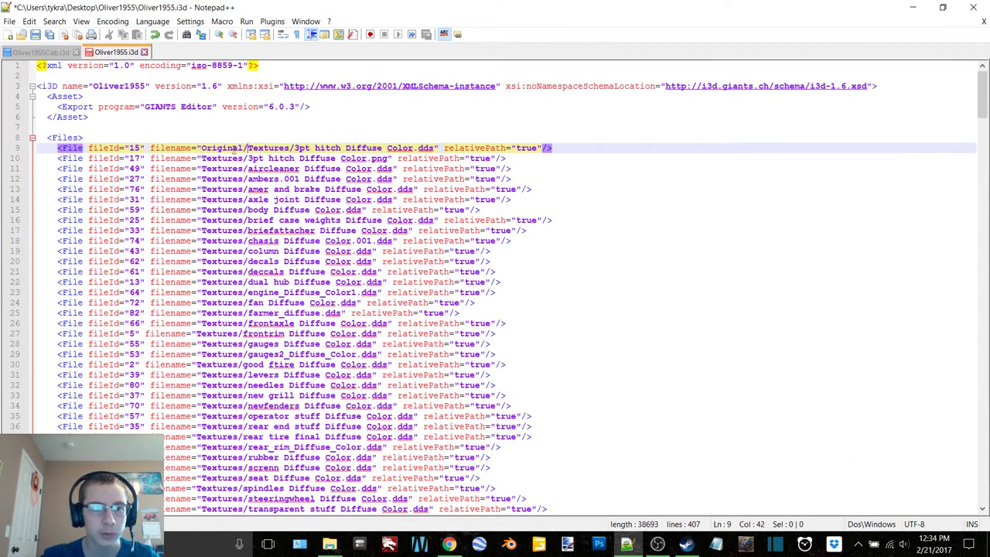
Step: Copy the "Original/" prefix onto the texture paths of lines 10 to 26, from 3pt hitch Diffuse Color.png through frontaxle
drag(247, 148, 209, 153)
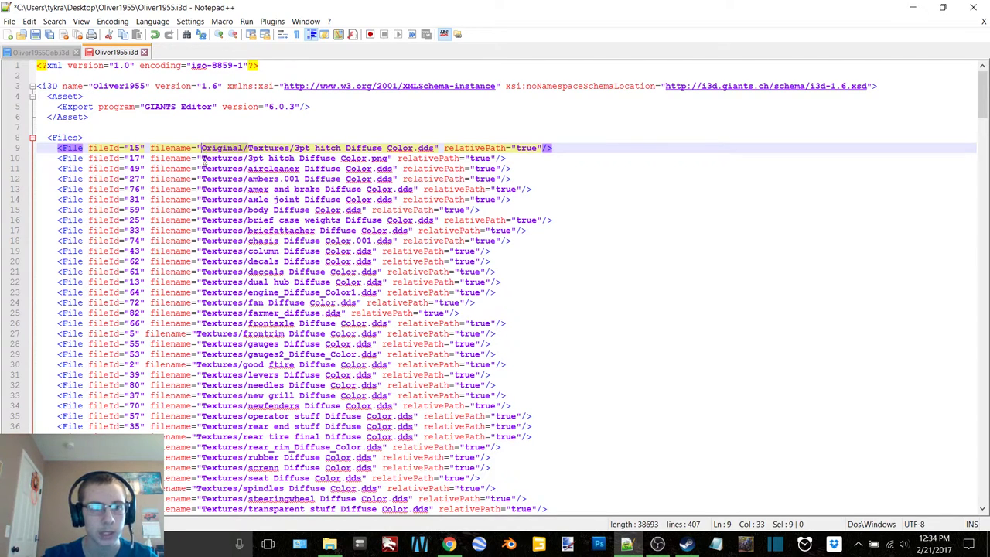
click(203, 158)
key(Down)
key(Down)
key(Down)
key(Down)
key(Down)
key(Down)
key(Down)
key(Down)
key(Down)
key(Down)
key(Down)
key(Down)
key(Down)
key(Down)
key(Down)
key(Down)
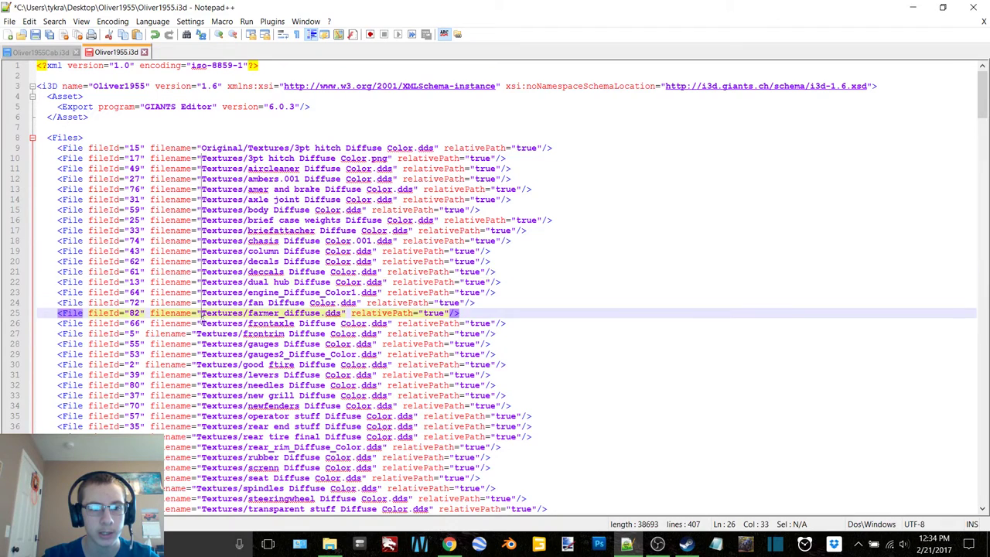
text(Original/)
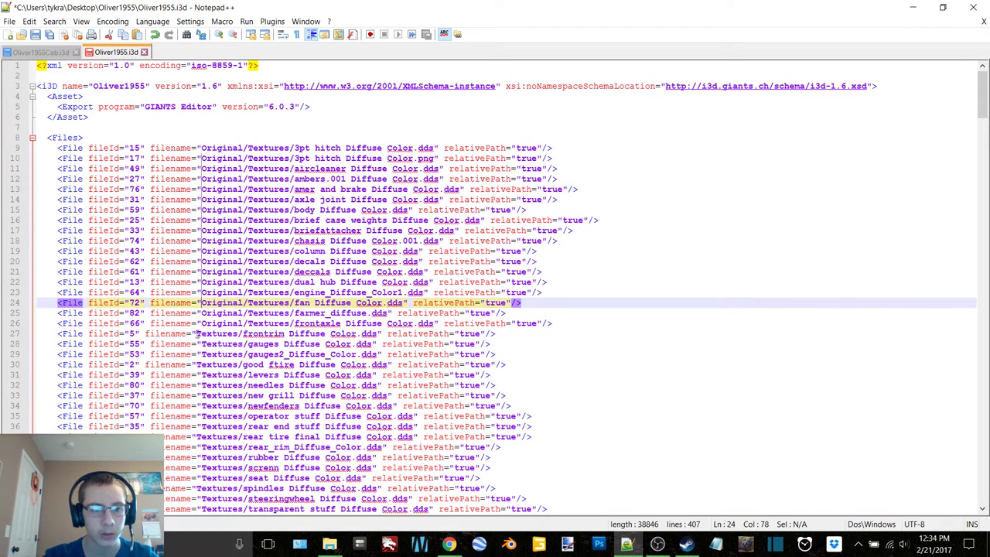
Step: Add the "Original/" prefix to the frontrim, gauges, gauges2 and good ftire texture paths
click(197, 334)
text(Original/)
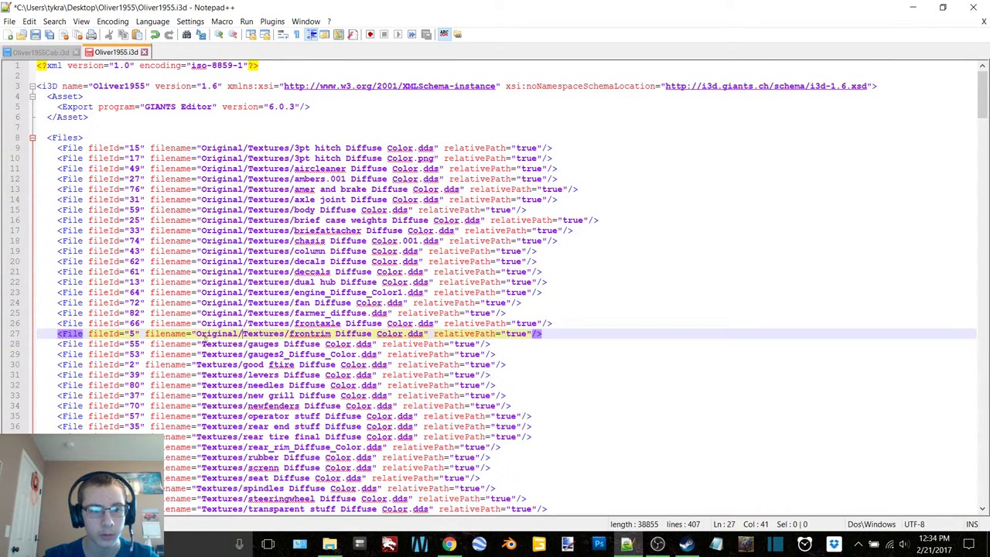
click(203, 344)
double_click(204, 344)
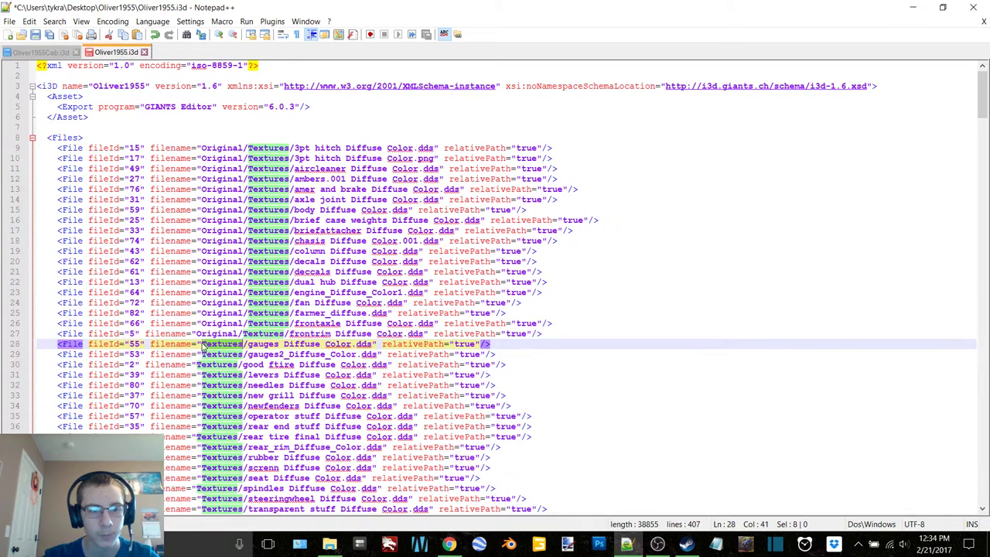
click(200, 343)
click(201, 355)
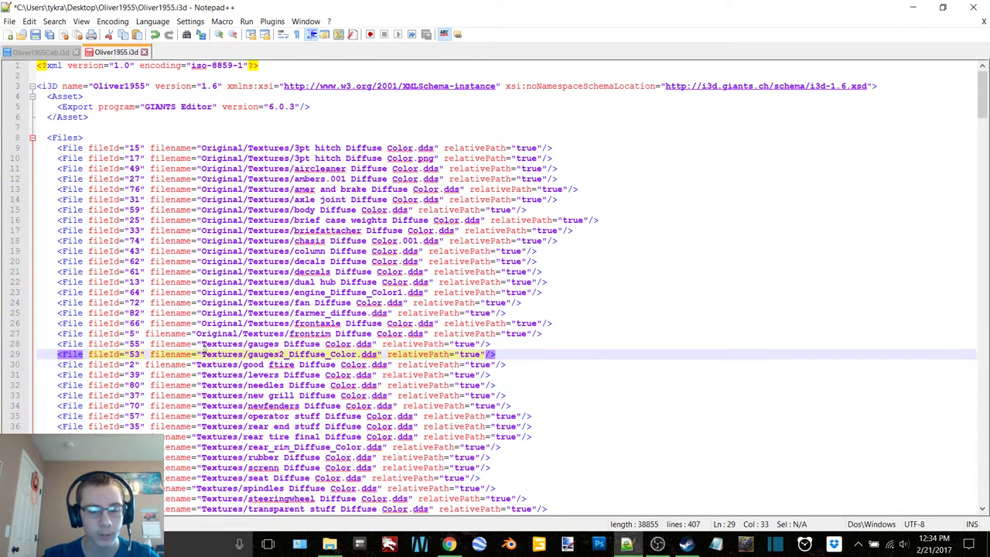
text(Original/)
click(199, 364)
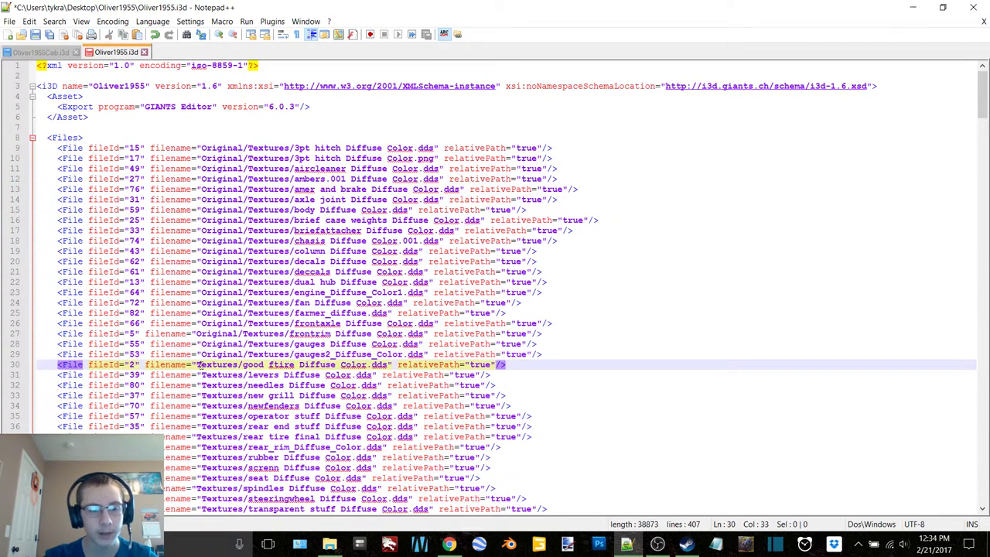
text(Original/)
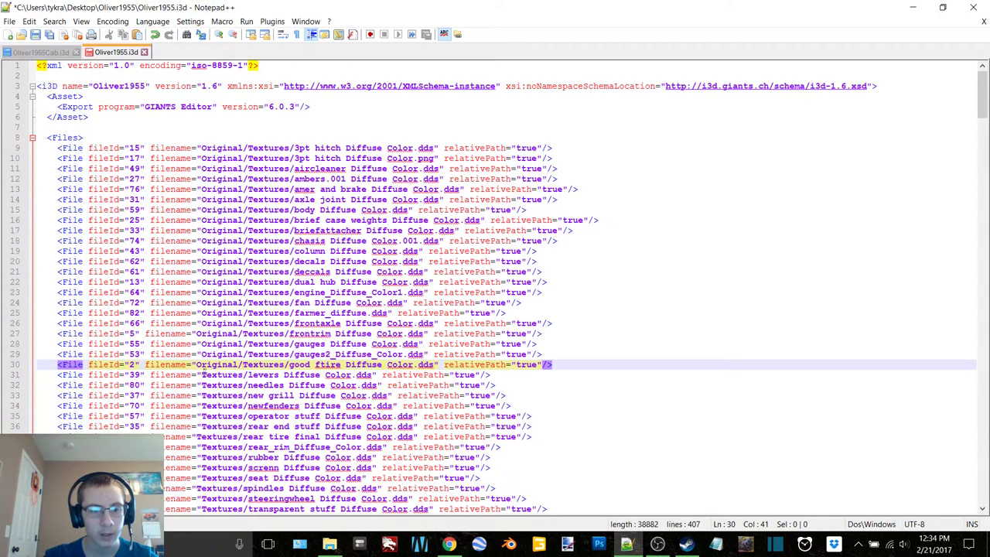
Step: Add the "Original/" prefix to the texture paths from levers through rear end stuff, lines 31 to 36
click(200, 375)
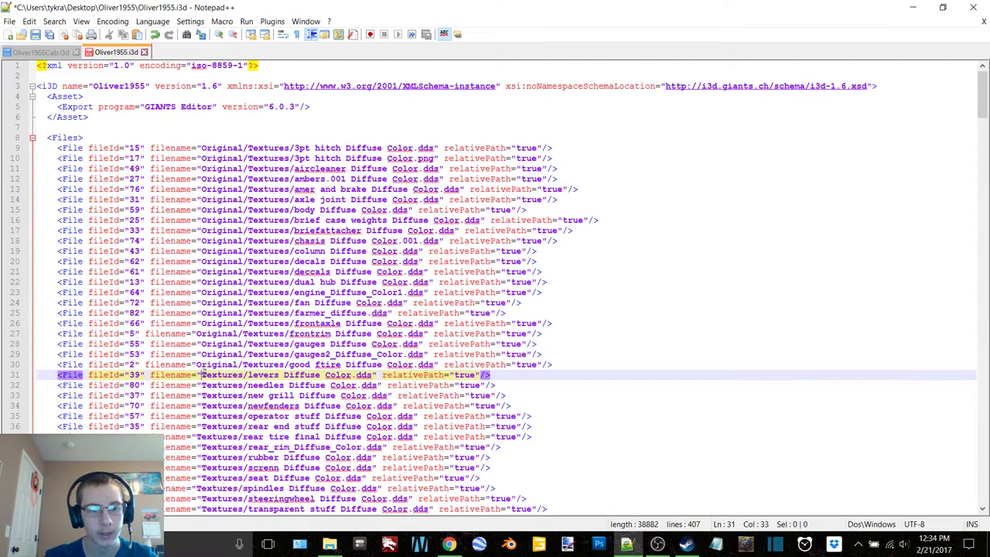
key(Down)
key(Down)
key(Down)
key(Down)
key(Down)
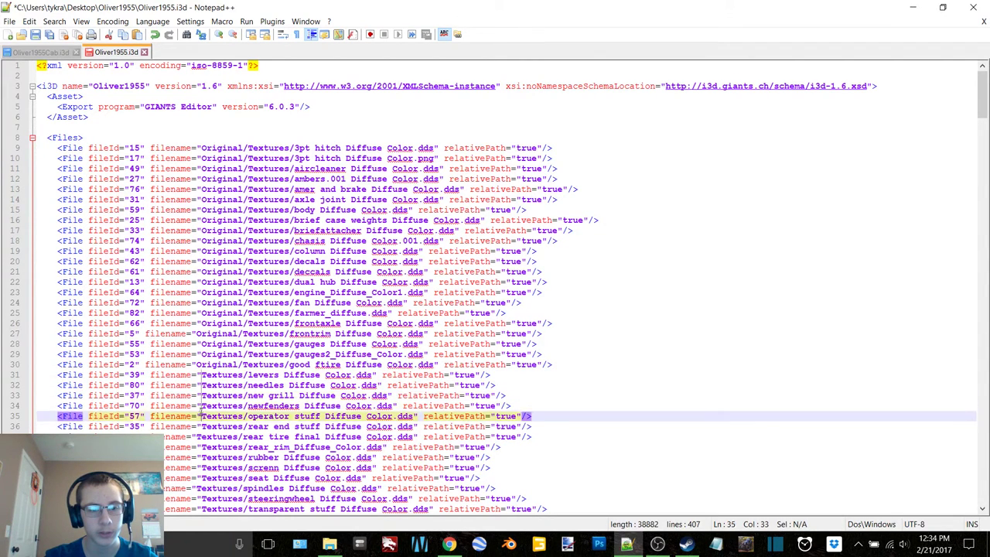
text(Original/)
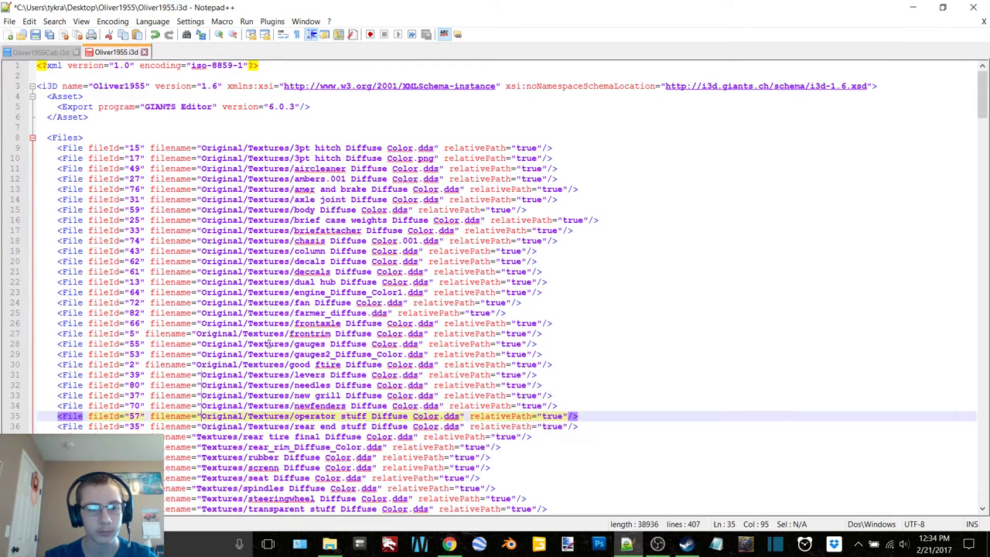
Step: Add the "Original/" prefix to the rear tire final, rear_rim, rubber, screnn and seat texture paths
scroll(495, 278, down, 5)
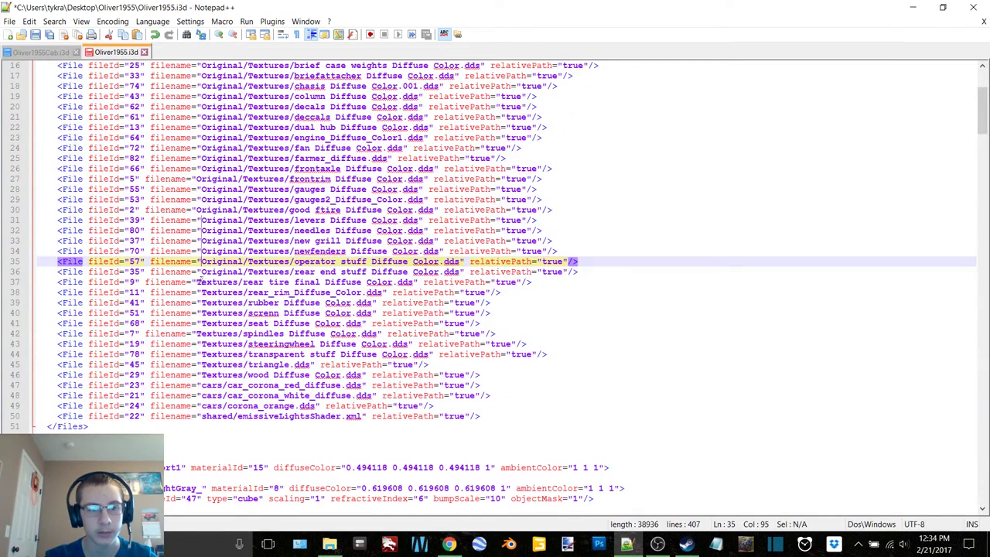
click(198, 282)
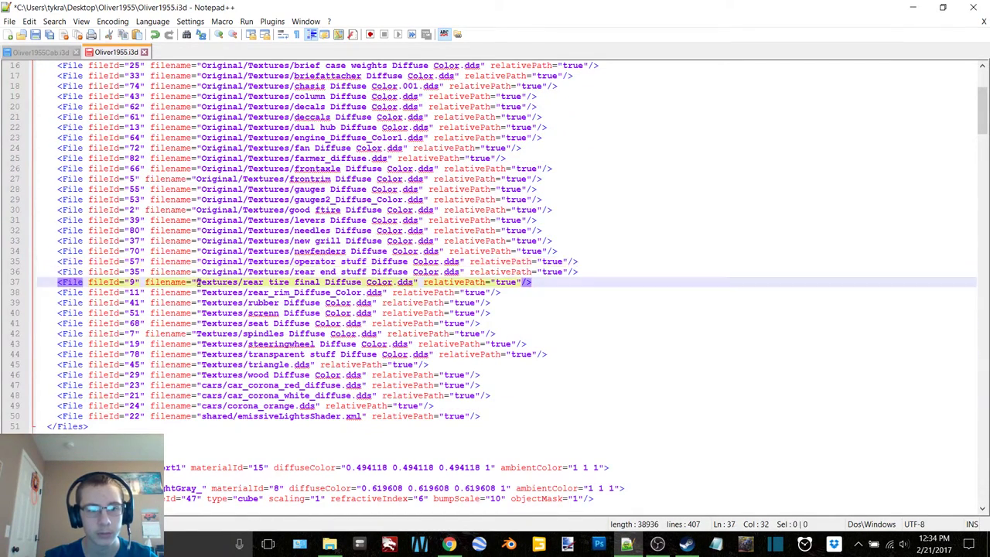
text(Original/)
click(201, 292)
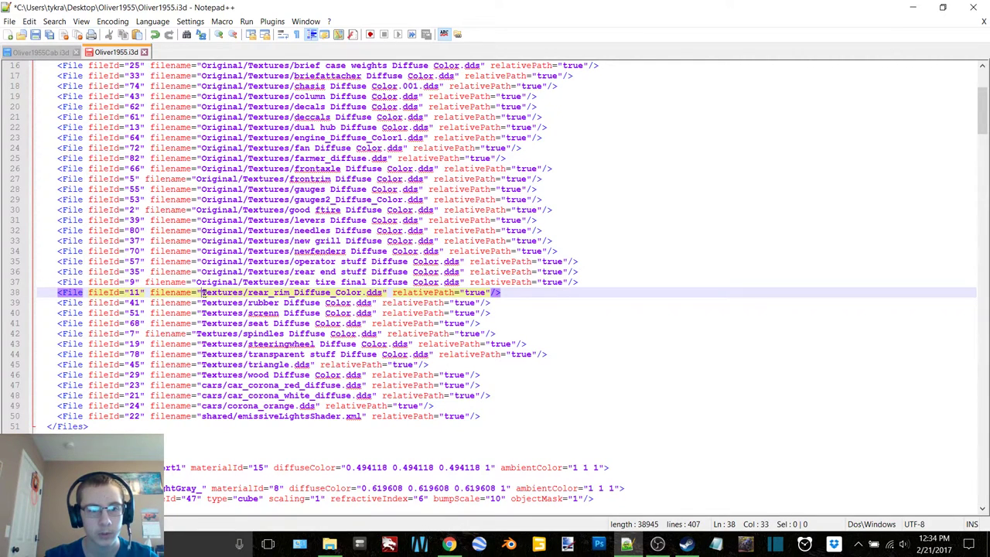
alt+drag(201, 293, 200, 324)
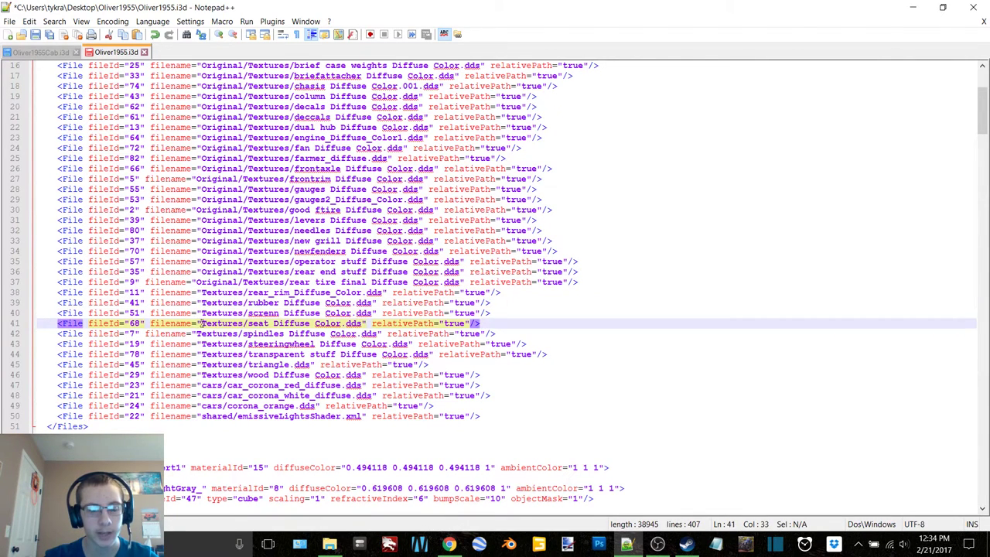
text(Original/ Original/ Original/ Original/)
Step: Add the "Original/" prefix to the spindles, steeringwheel, transparent stuff, triangle and wood texture paths
click(198, 333)
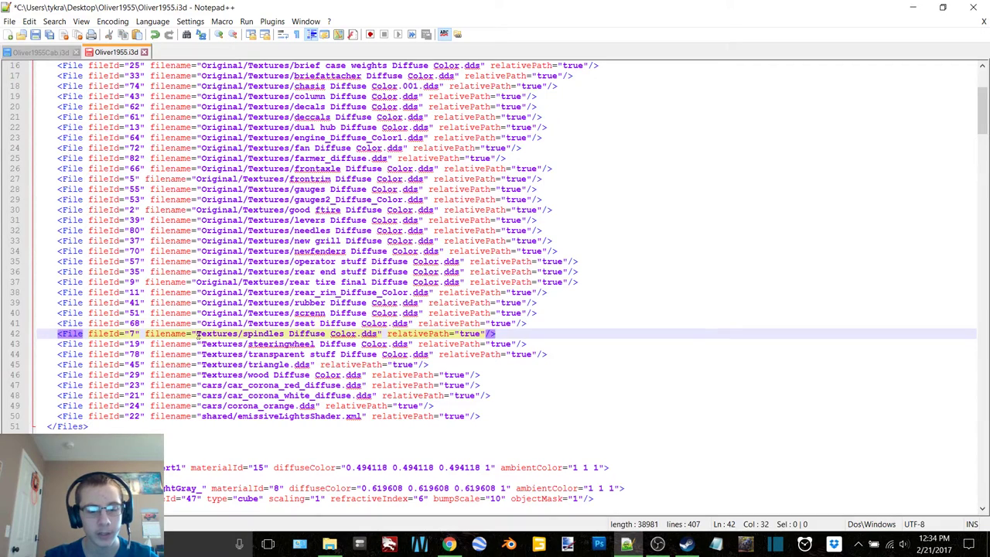
text(Original/)
alt+drag(203, 344, 202, 375)
text(Original/ Original/ Original/ Original/)
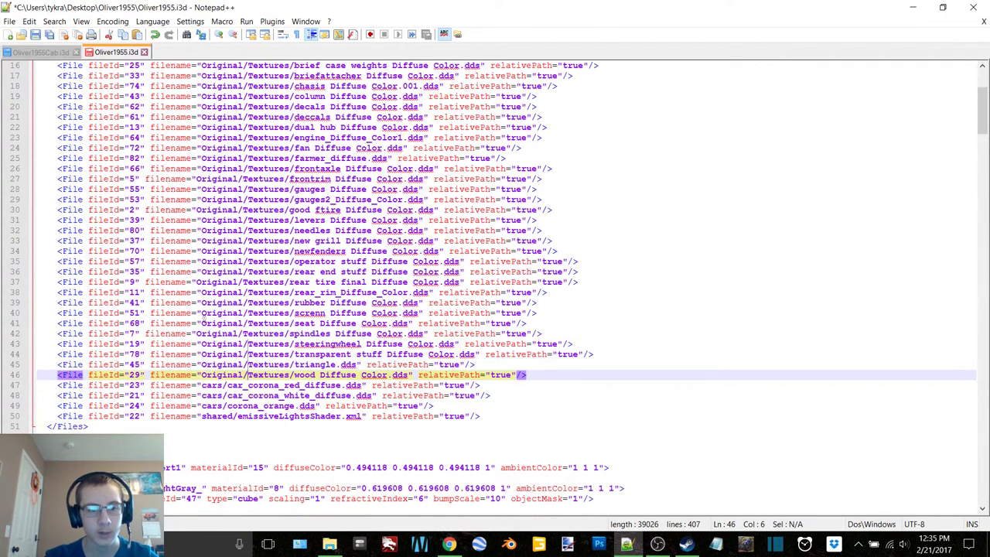
Step: Save Oliver1955.i3d and open the Oliver1955 I3D file from the Oliver1955 folder in File Explorer
scroll(202, 321, up, 5)
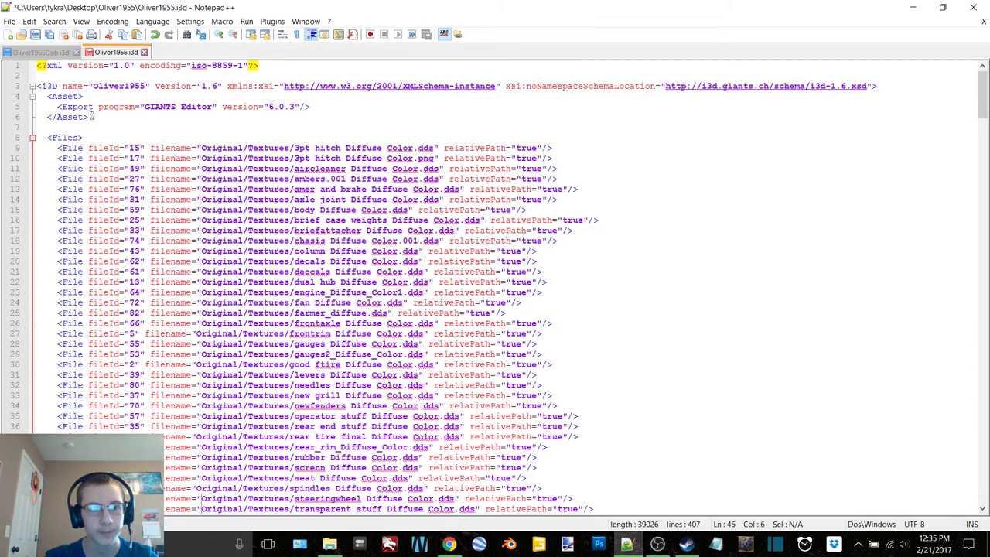
click(35, 37)
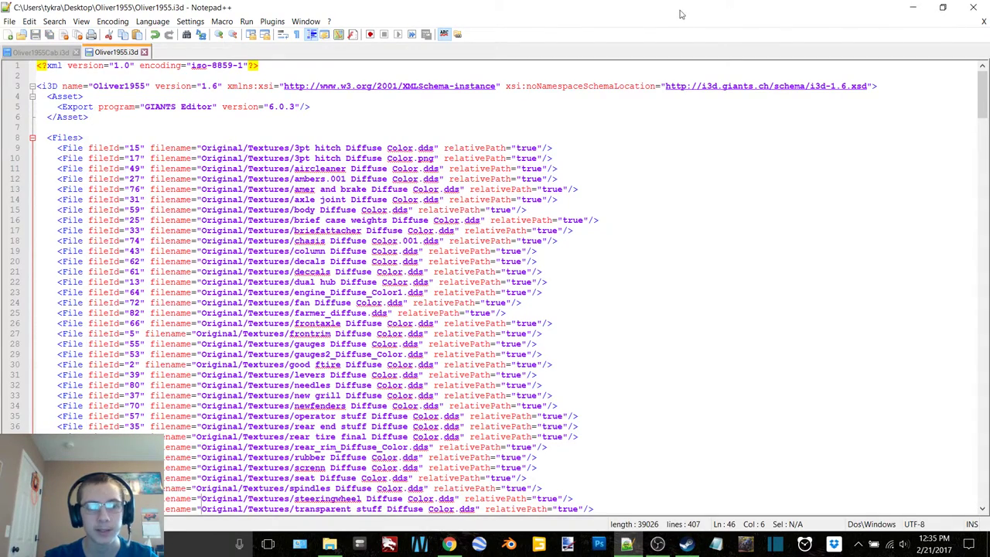
click(911, 6)
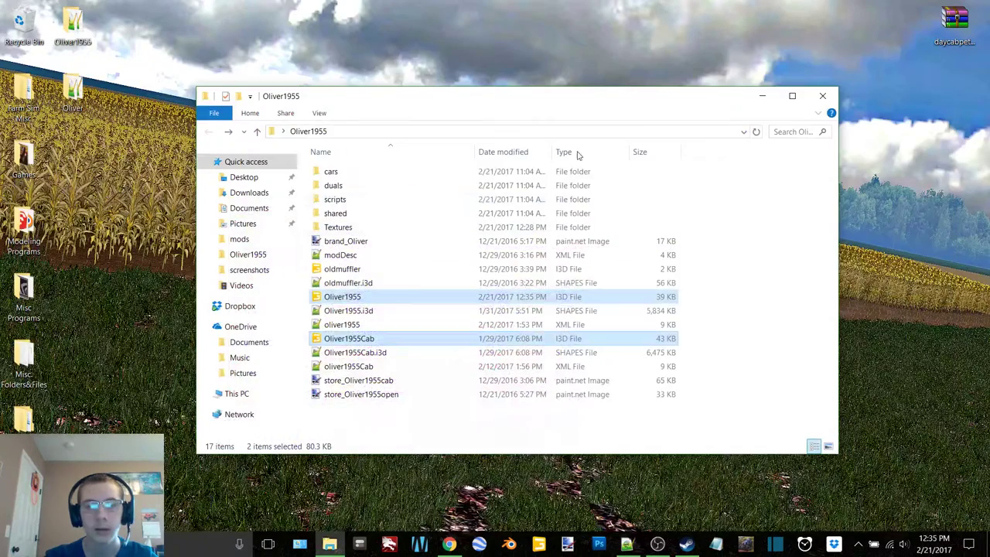
double_click(358, 298)
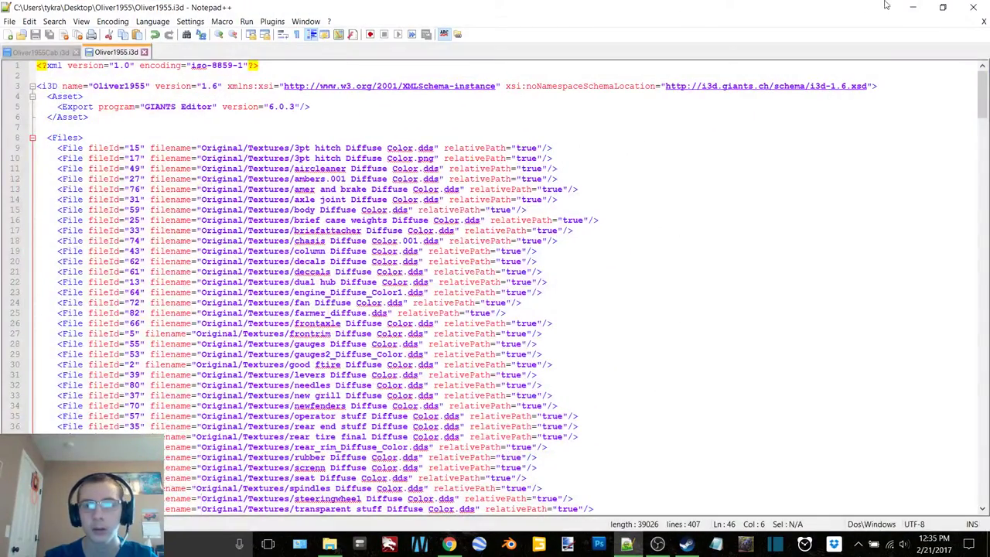
Step: Open the Oliver1955 I3D file in GIANTS Editor 6.0.5 and view the tractor through the scene camera named camera
click(912, 6)
double_click(360, 298)
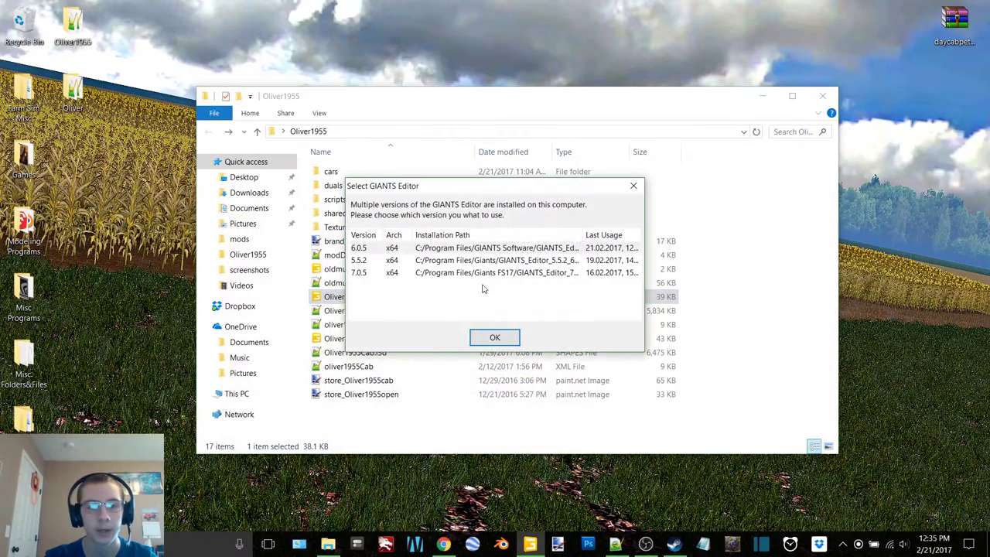
double_click(464, 247)
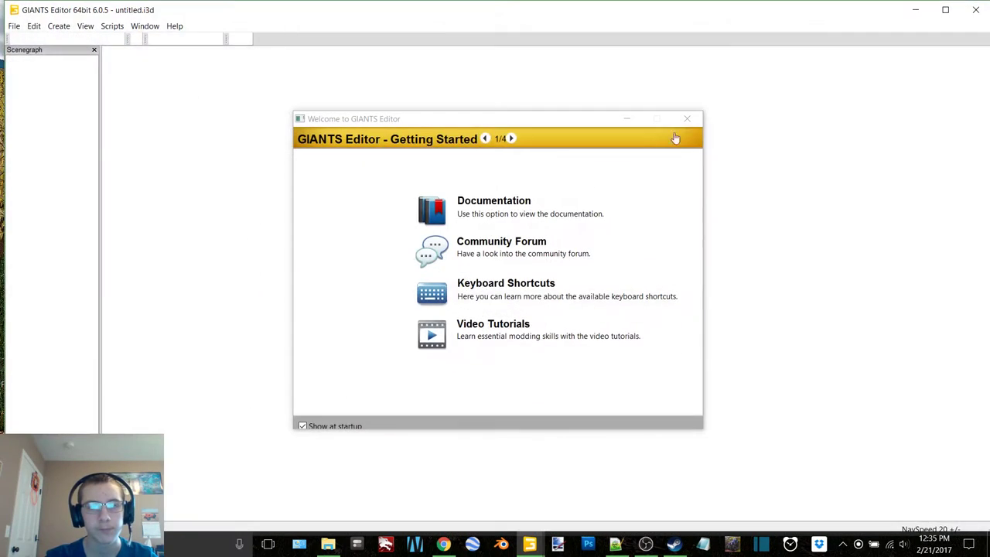
click(689, 122)
click(945, 10)
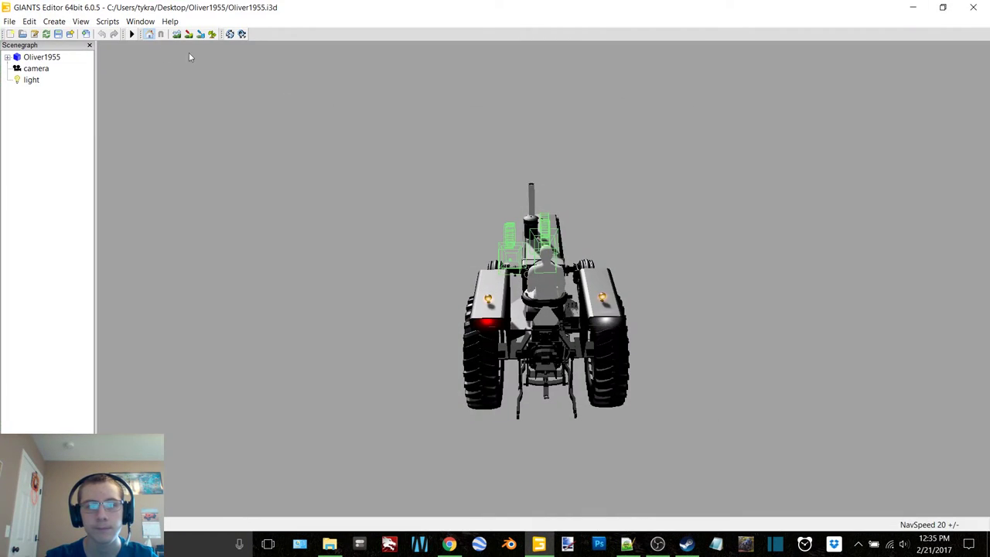
click(81, 21)
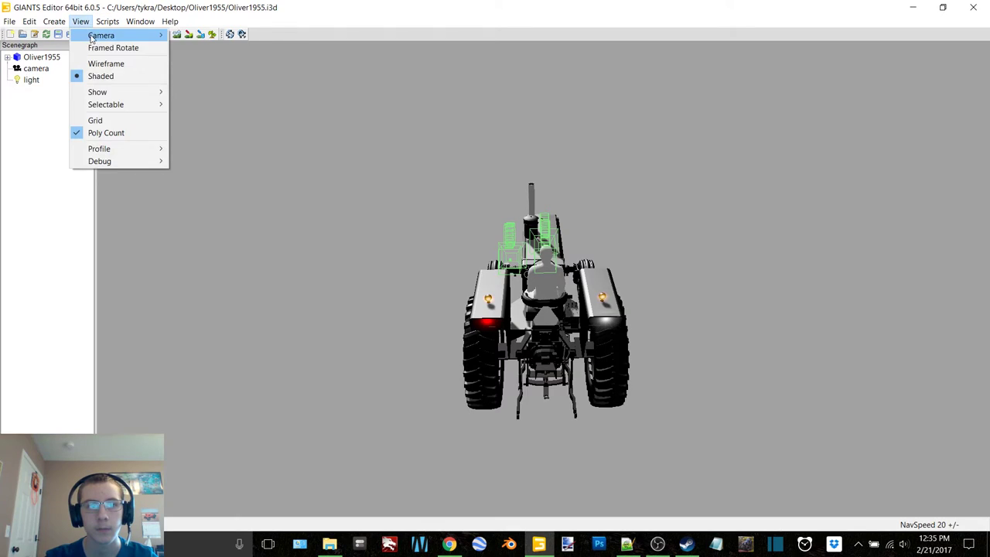
mouse_move(101, 35)
click(201, 59)
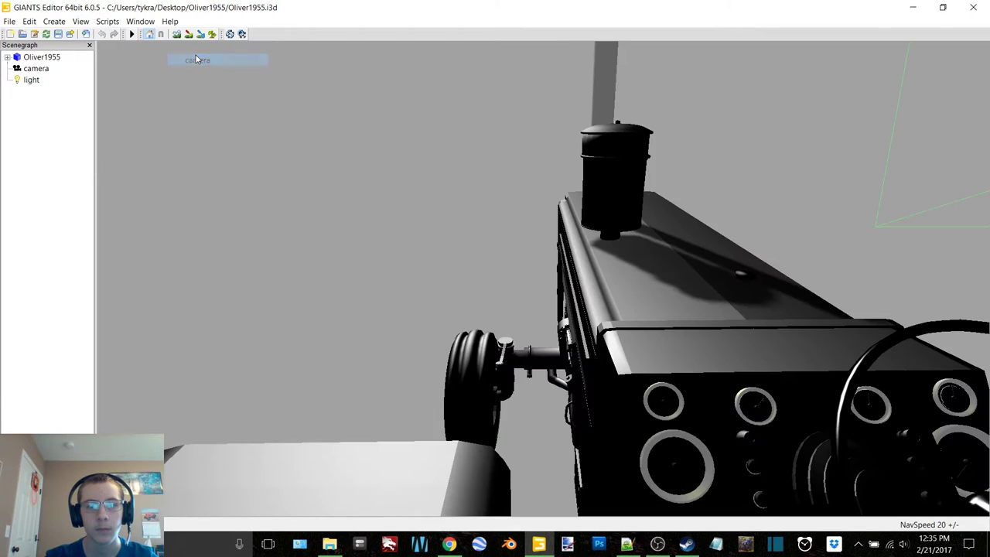
Step: Switch to Notepad++, remove the "Original/" prefix from the farmer_diffuse.dds texture path on line 25, and save Oliver1955.i3d
click(636, 543)
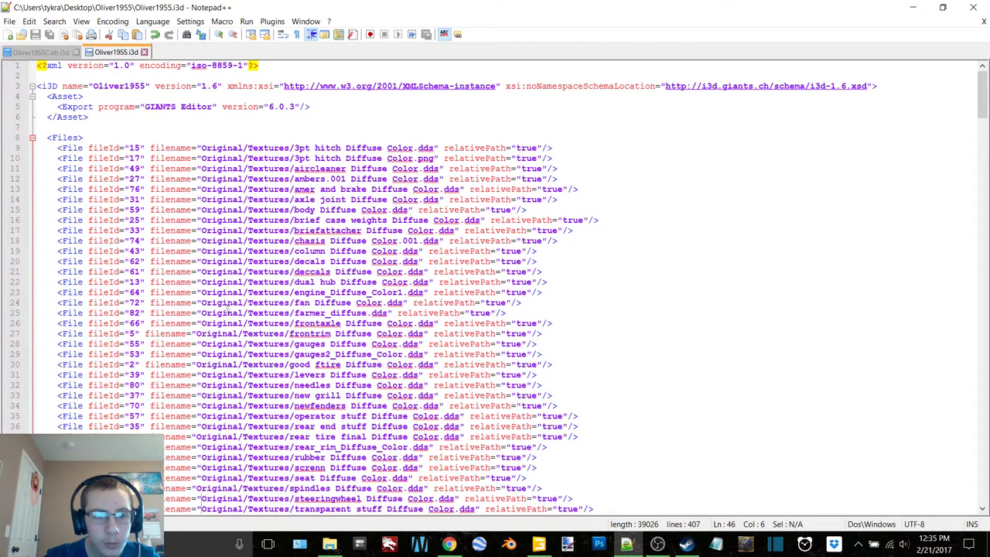
drag(247, 313, 201, 313)
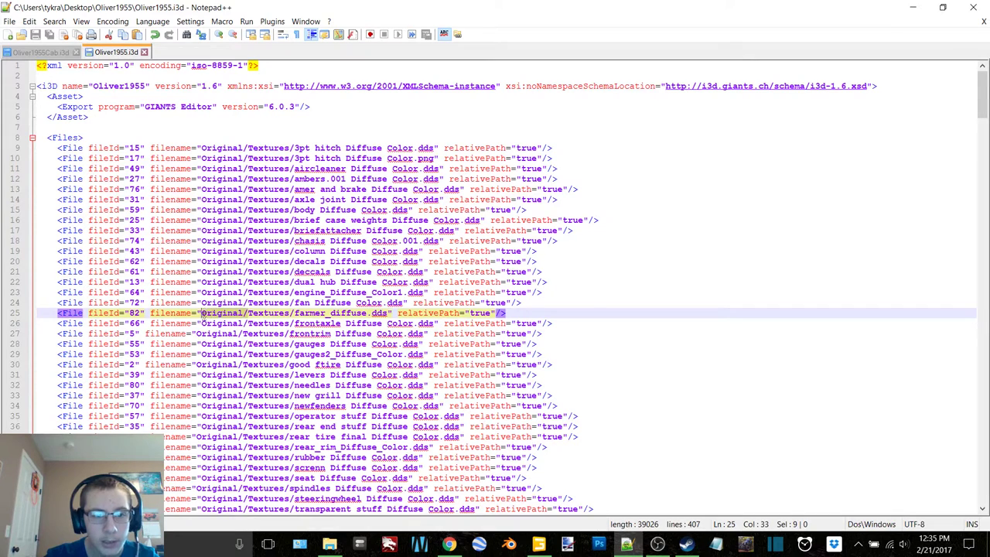
key(Delete)
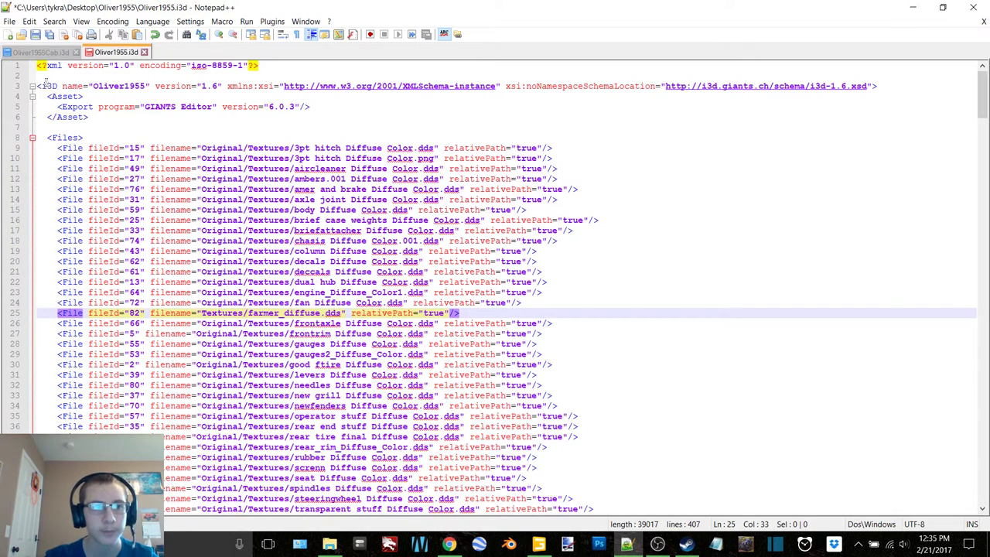
click(35, 34)
Step: Switch to GIANTS Editor, examine the driver and the whole tractor from the side, and close the scene without saving changes
click(538, 544)
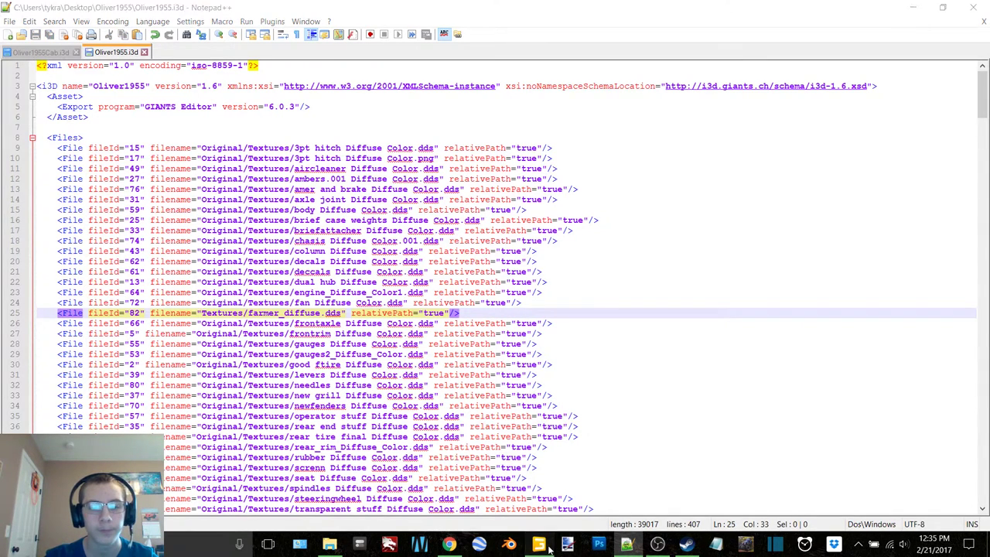
alt+drag(432, 154, 618, 164)
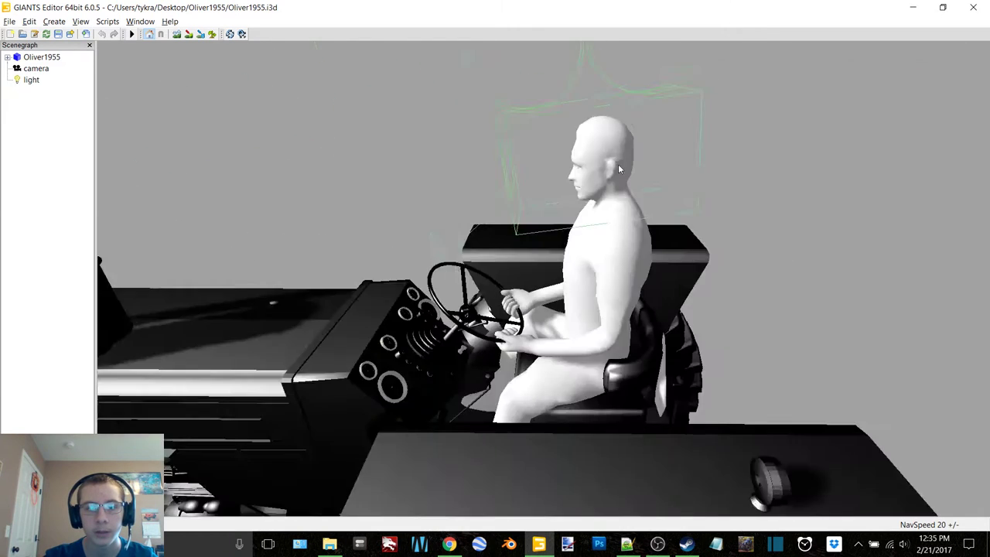
alt+right_drag(618, 164, 543, 193)
scroll(542, 194, down, 3)
alt+middle_drag(541, 193, 513, 199)
click(973, 7)
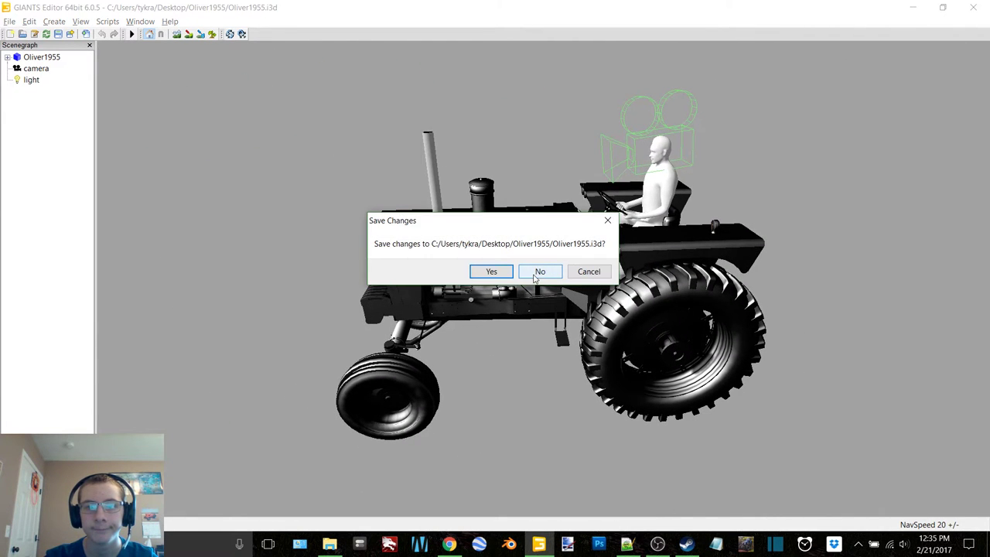
click(538, 271)
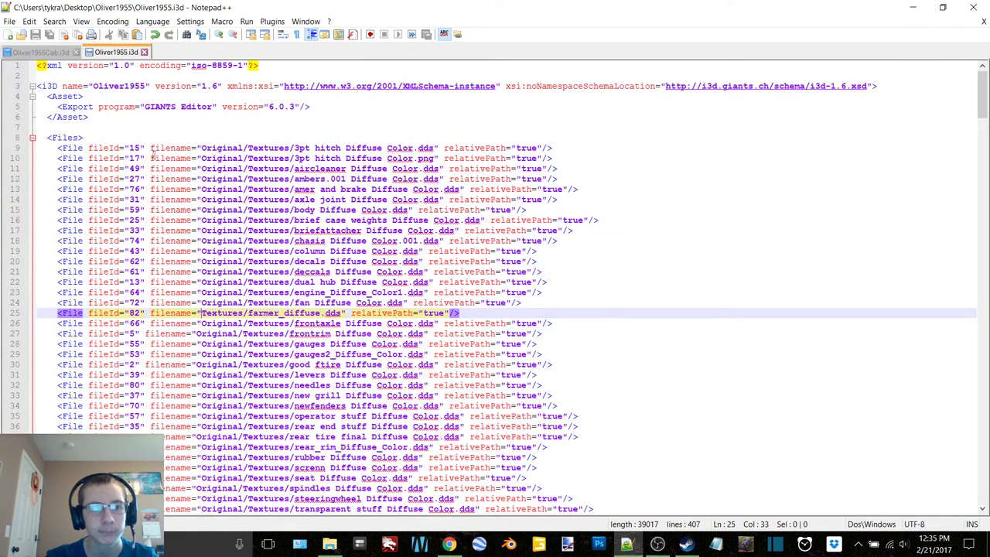
click(43, 52)
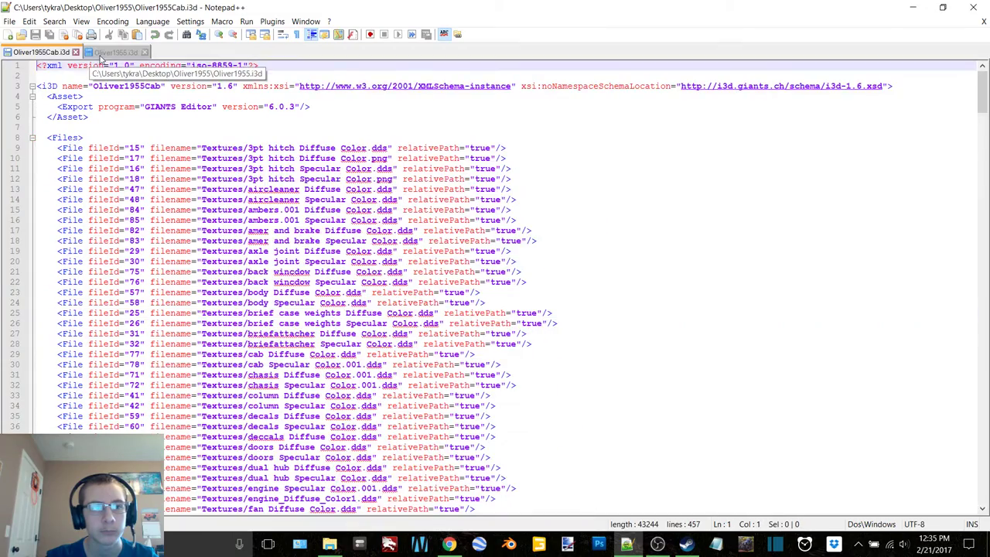
click(101, 55)
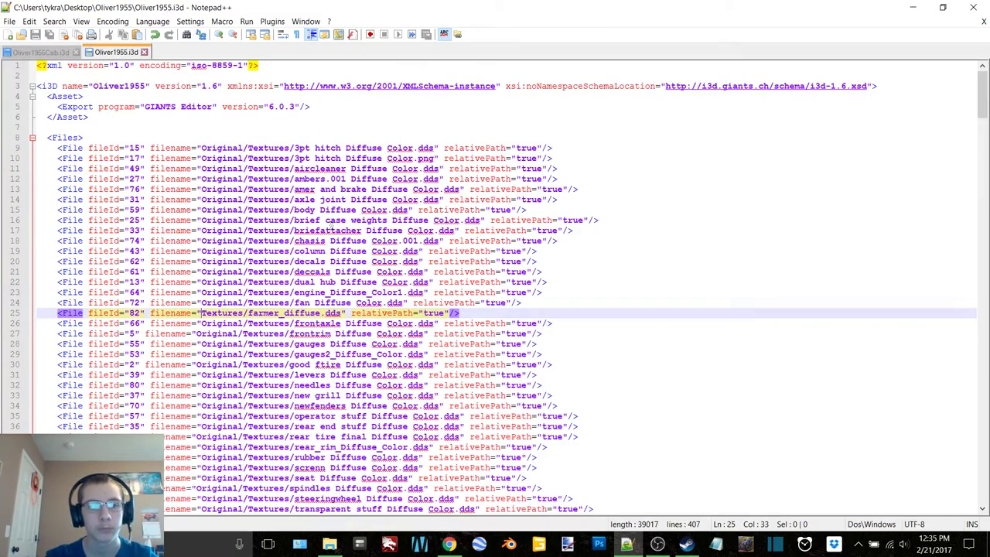
Step: Reopen the edited Oliver1955 I3D file from its folder in GIANTS Editor 6.0.5 in a maximized window
click(913, 7)
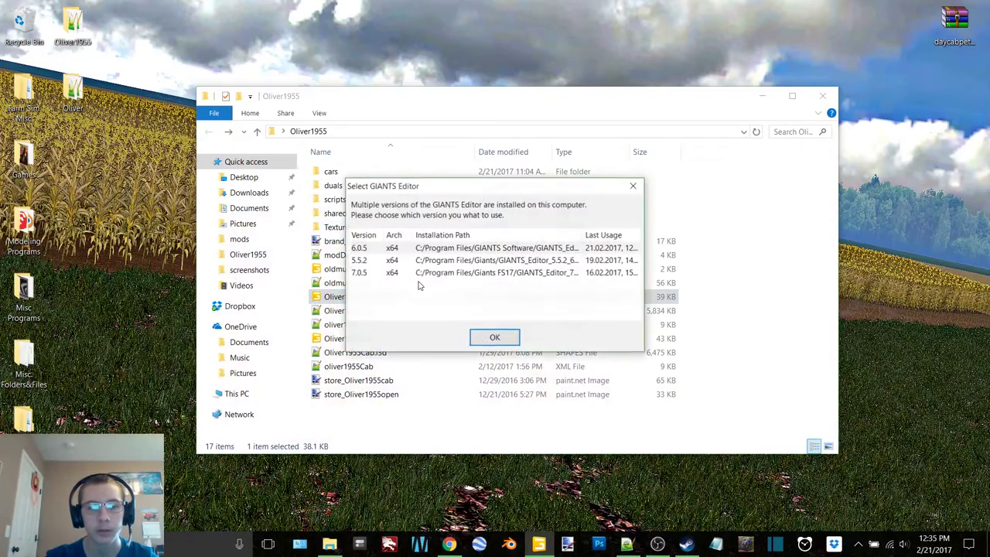
double_click(482, 248)
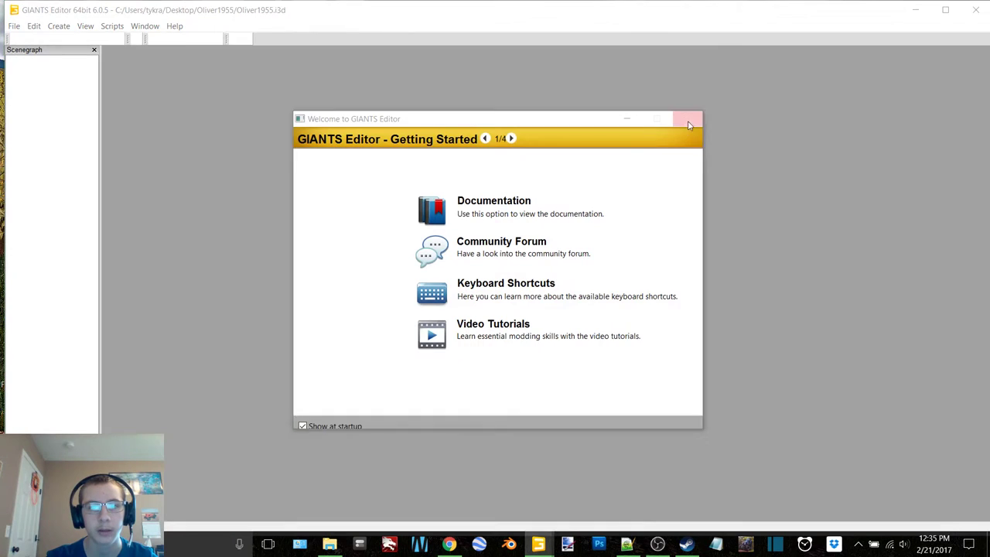
click(687, 118)
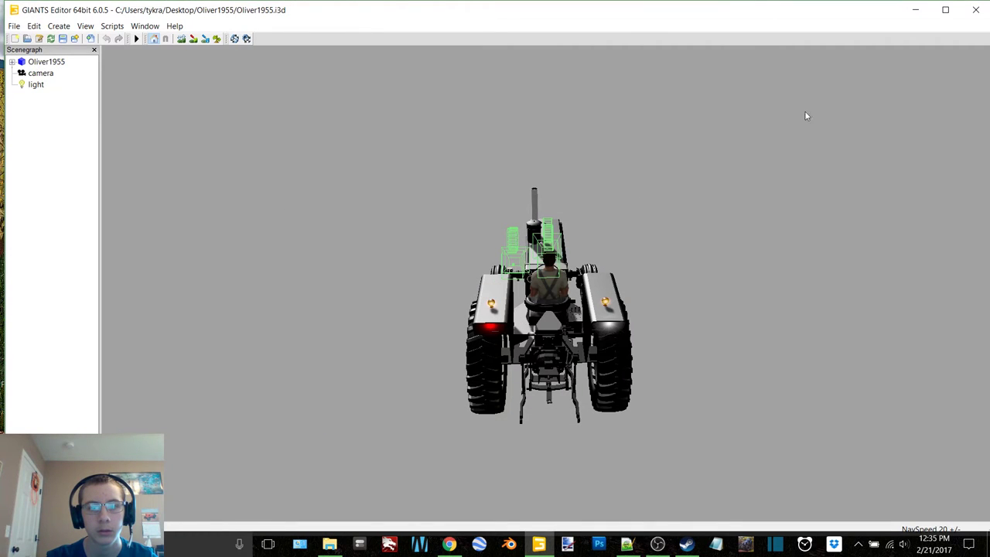
click(945, 9)
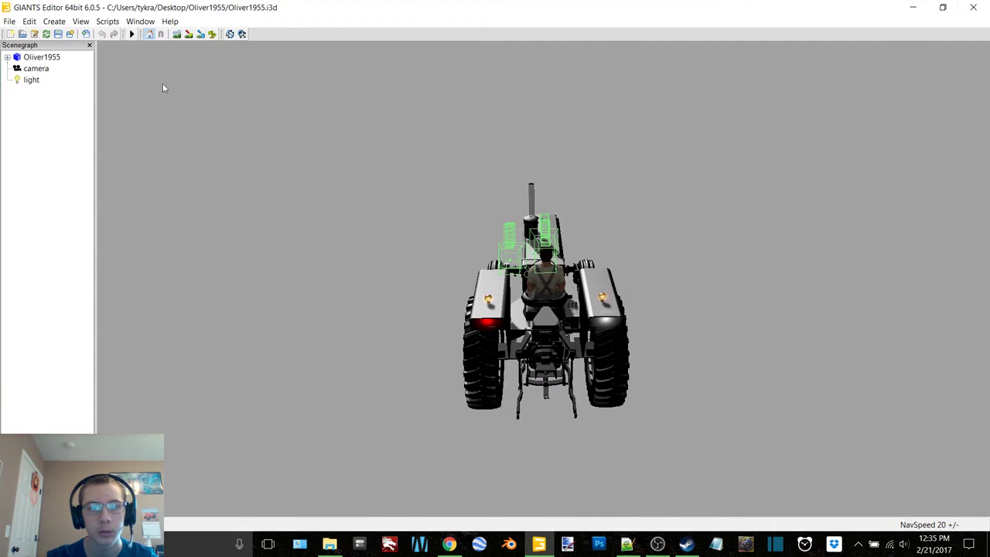
Step: Switch to the scene camera named camera and examine the textures on the driver, tractor body and wheels from the side
click(80, 22)
mouse_move(100, 36)
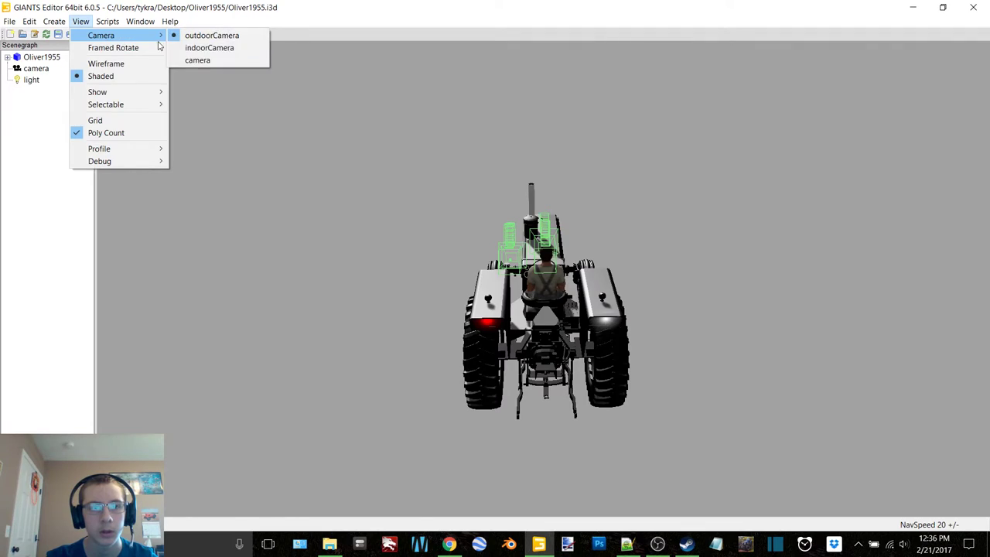
click(216, 60)
alt+drag(432, 188, 646, 217)
scroll(642, 217, down, 5)
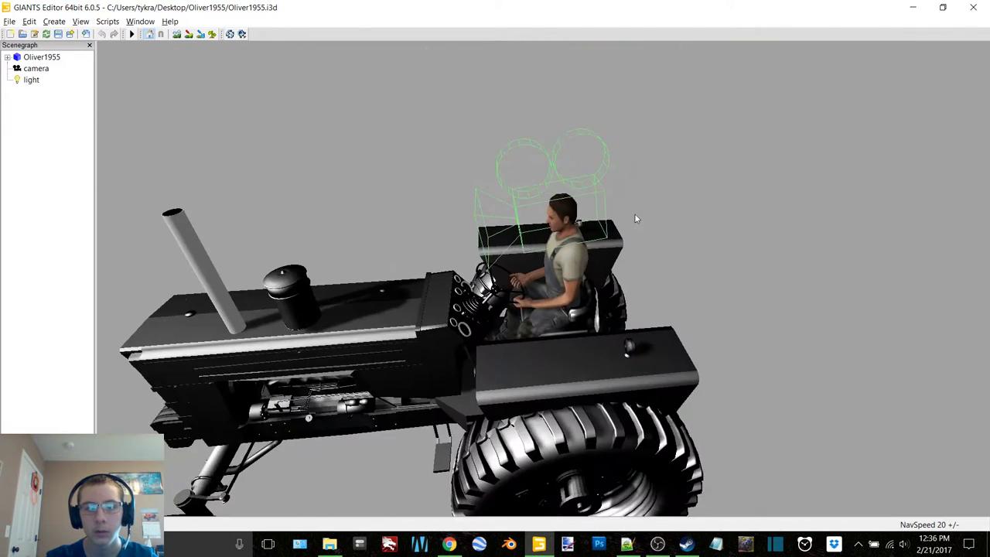
alt+middle_drag(433, 325, 517, 253)
alt+drag(515, 248, 509, 228)
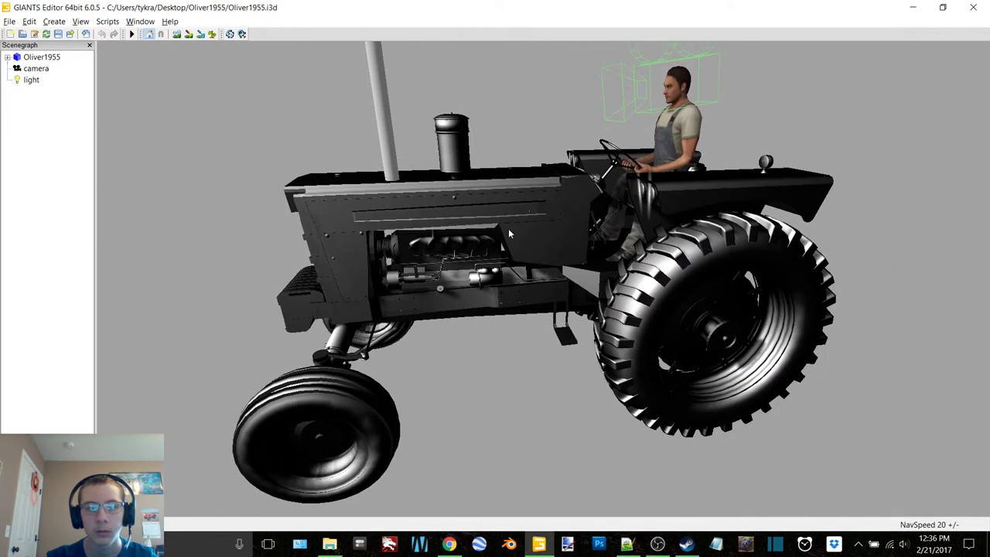
scroll(508, 228, down, 2)
Step: Examine the texture settings of the brief case weights material on the selected tractor part, and close the editor without saving
click(396, 207)
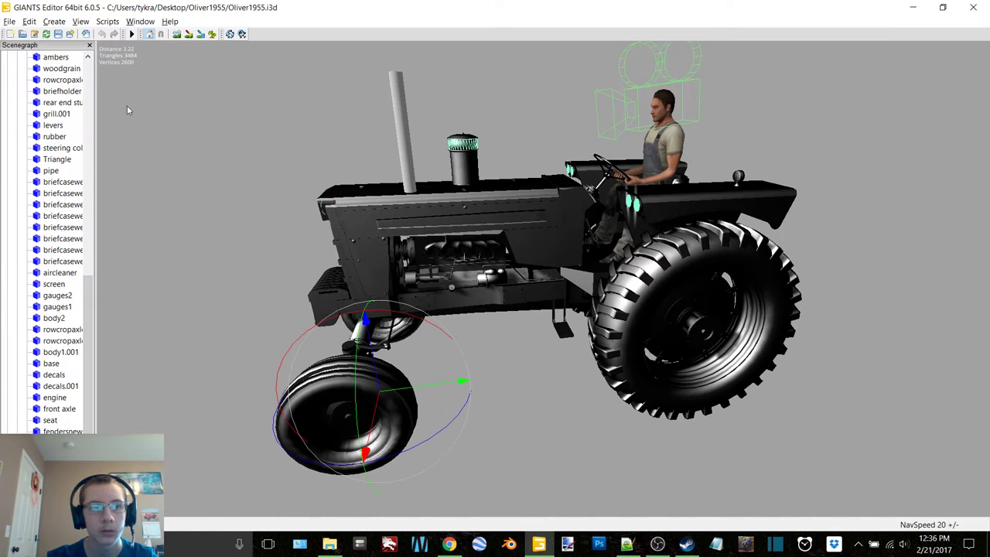
click(140, 21)
click(168, 121)
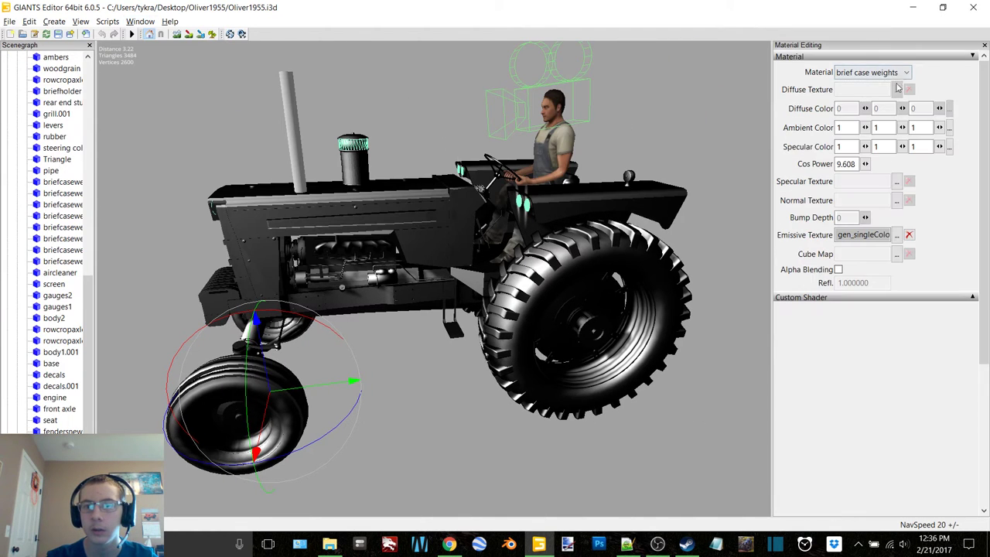
click(899, 73)
click(899, 73)
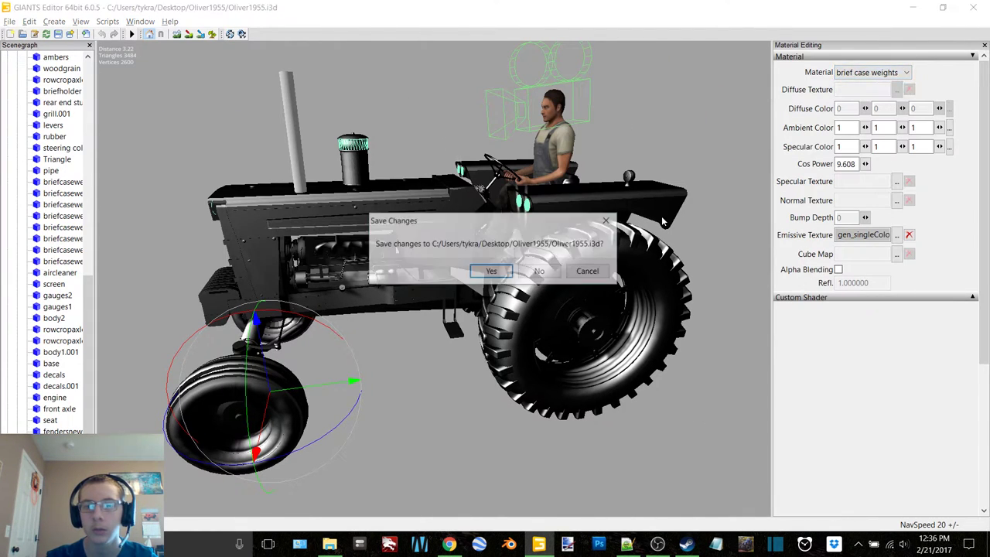
click(973, 7)
click(550, 275)
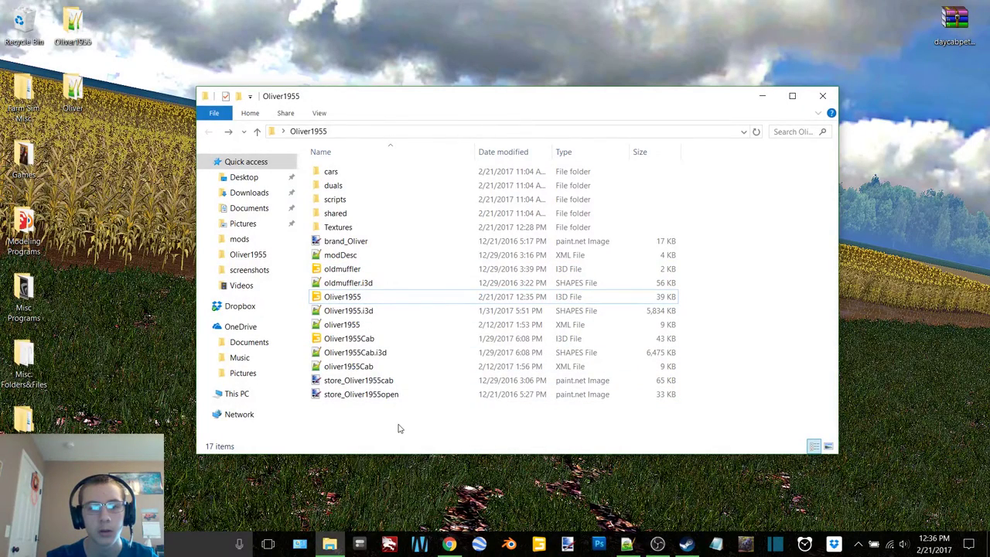
Step: Close Notepad++ and the Oliver1955 folder window, and move the Oliver1955 folder into the Oliver folder on the desktop
click(628, 544)
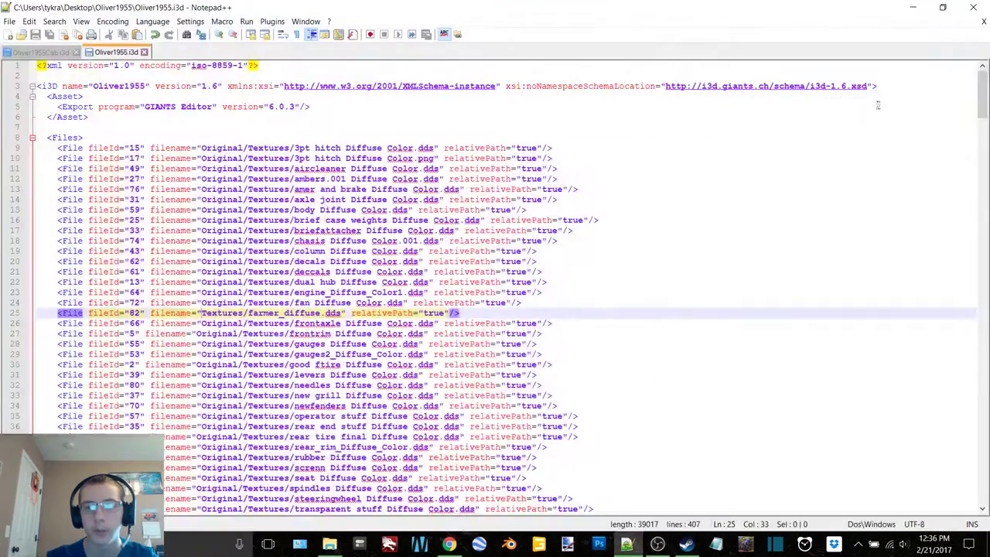
click(984, 22)
click(984, 23)
click(973, 7)
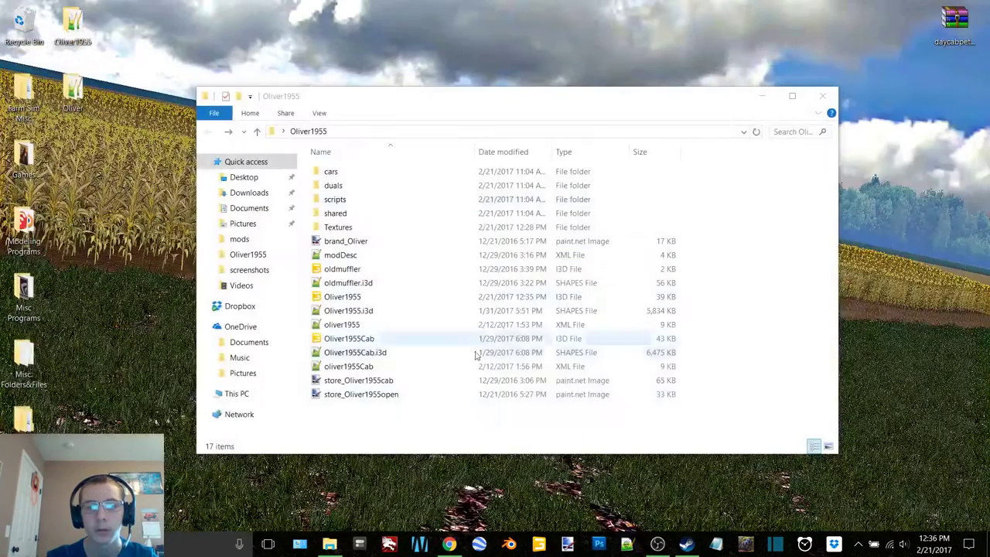
click(822, 95)
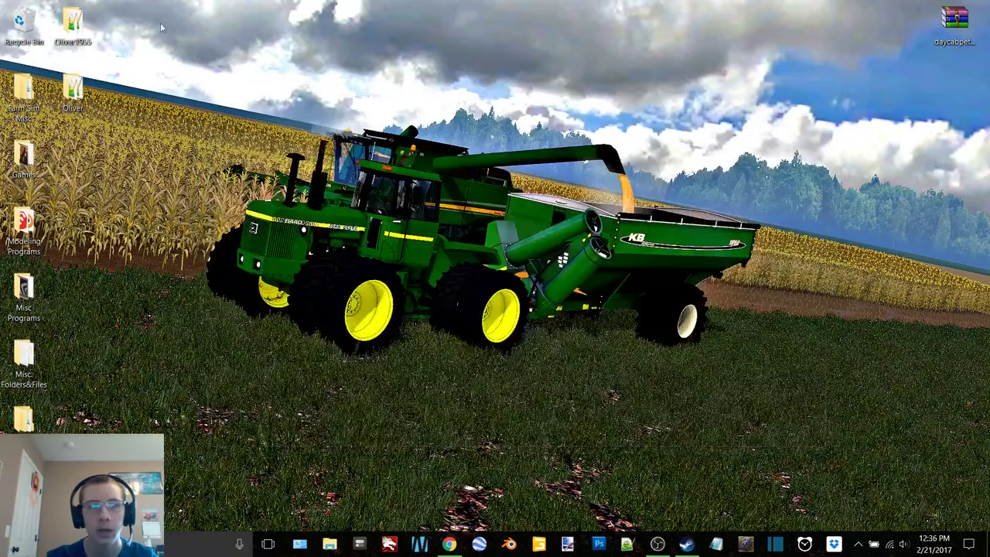
drag(61, 39, 84, 97)
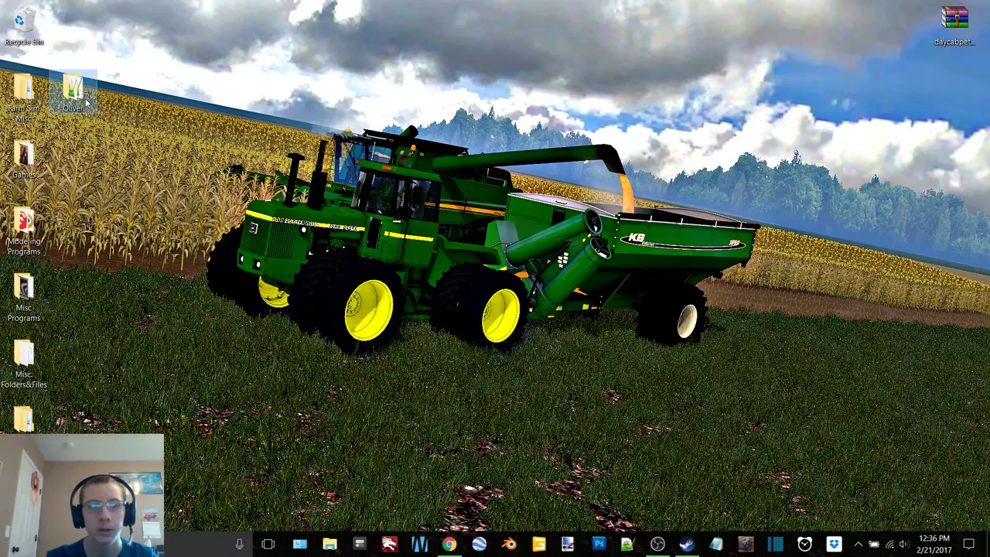
Step: Paste the copied Oliver folder into the Mod WIP Stuff folder and rename it as Oliver1955
double_click(23, 418)
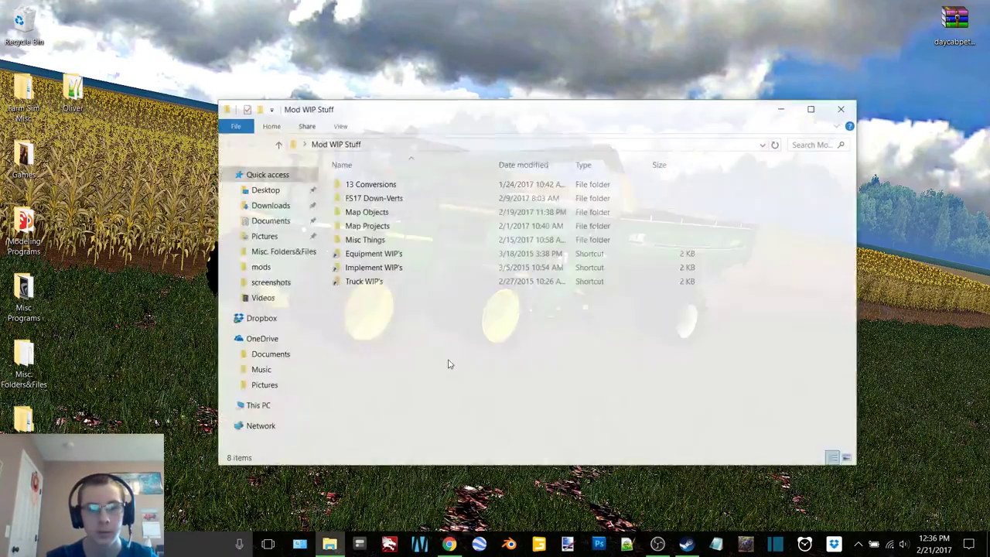
key(ctrl+v)
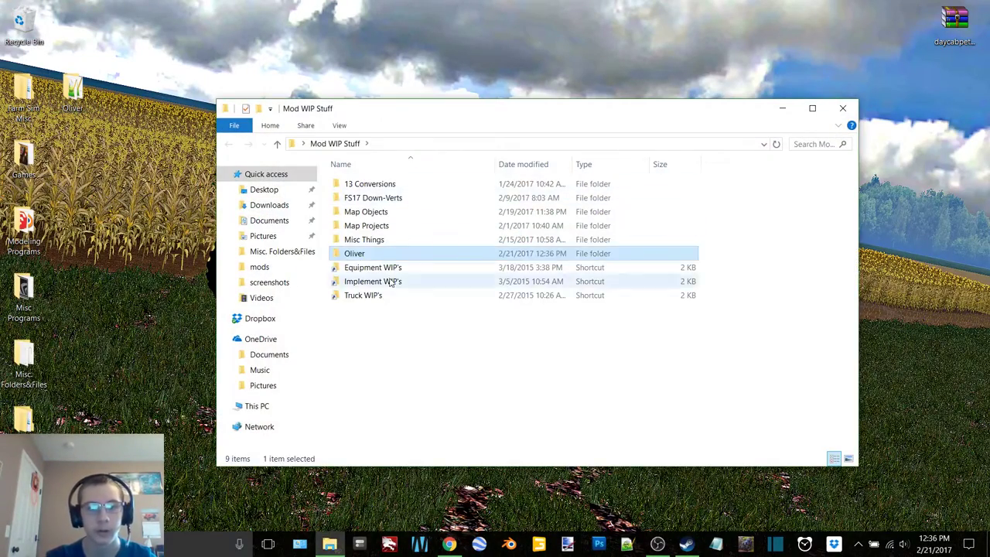
click(370, 255)
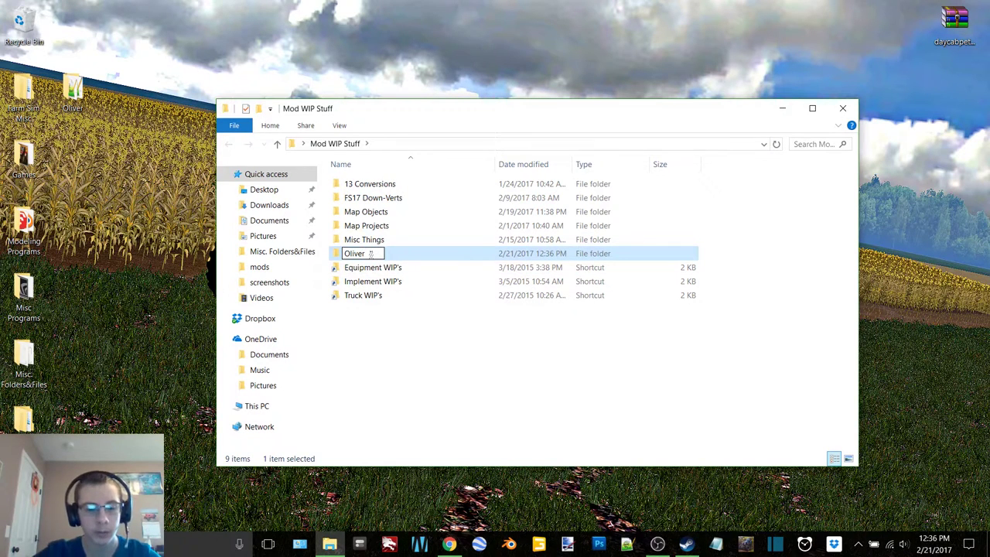
text(1955)
key(Return)
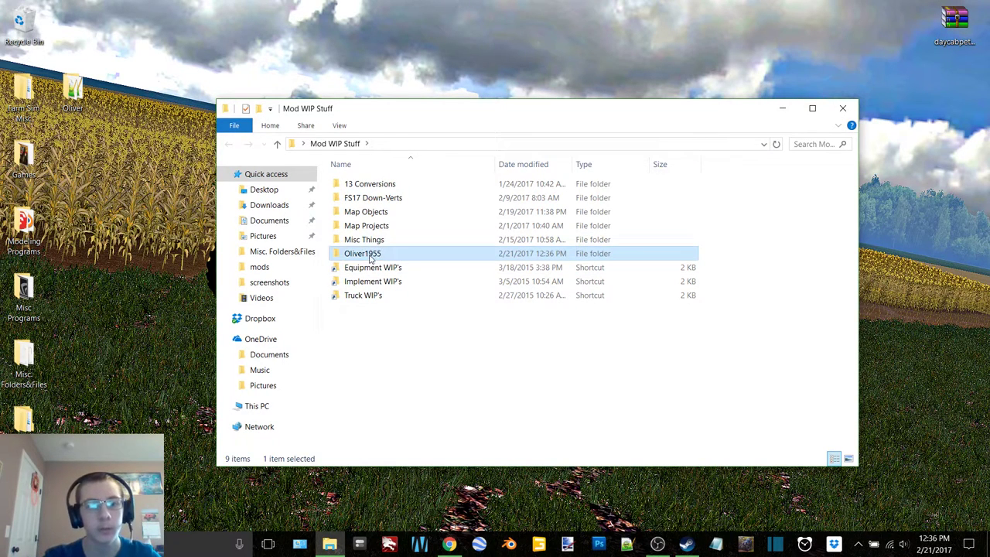
Step: Move the Oliver1955 folder from Mod WIP Stuff to the desktop and open it there
drag(371, 256, 73, 43)
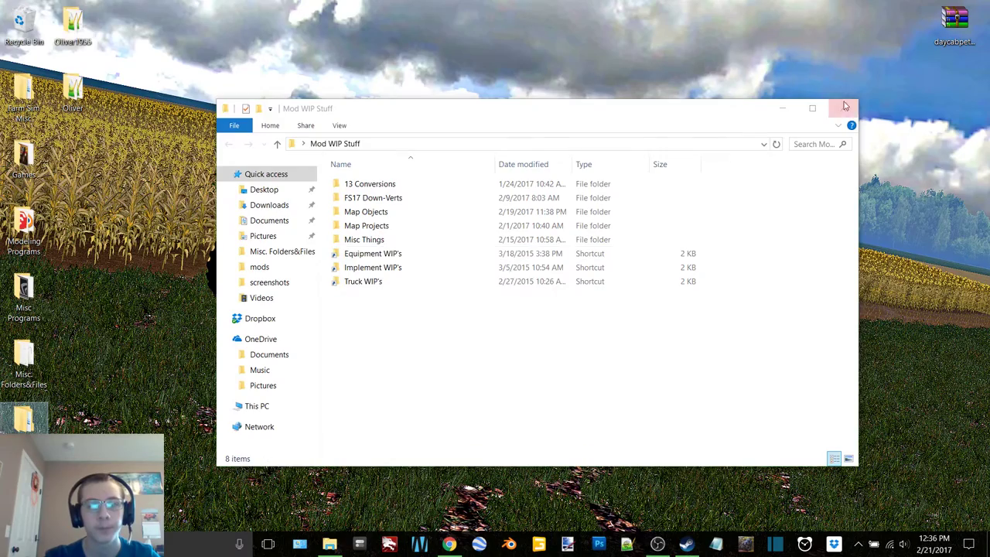
click(843, 108)
double_click(77, 41)
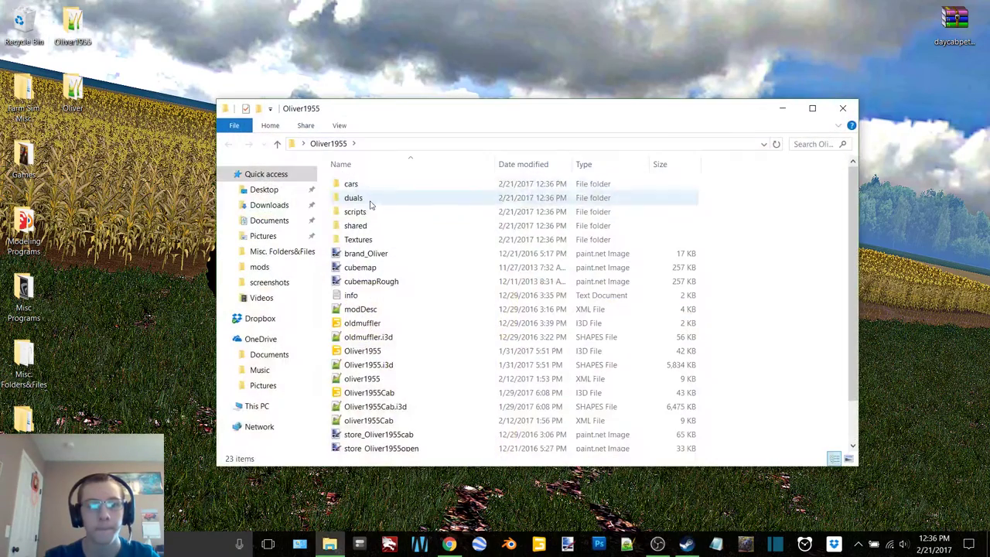
Step: Delete all the Specular Color textures and farmer_specular from the Textures folder of Oliver1955, keeping the diffuse textures, farmer_normal and Triangle
double_click(363, 232)
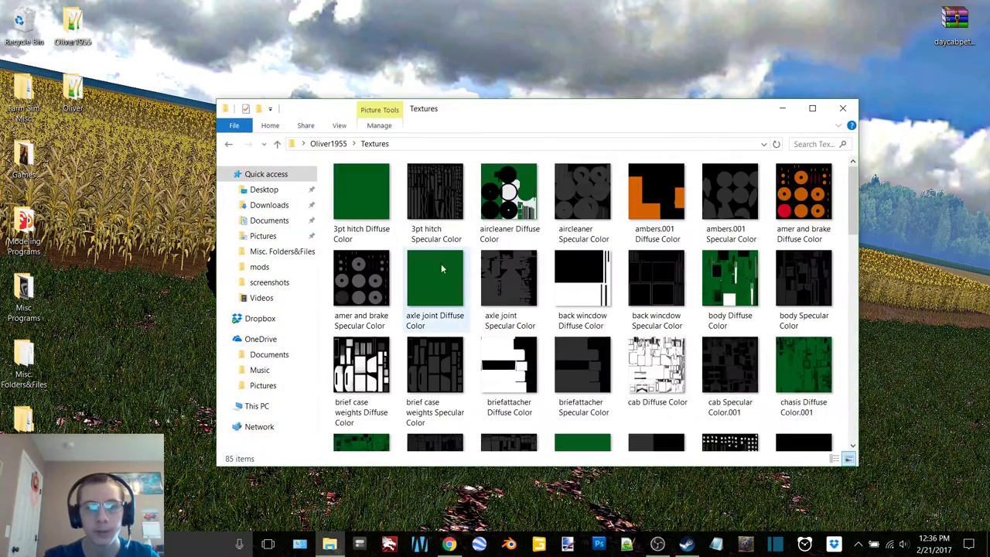
click(435, 194)
ctrl+click(582, 193)
ctrl+click(731, 199)
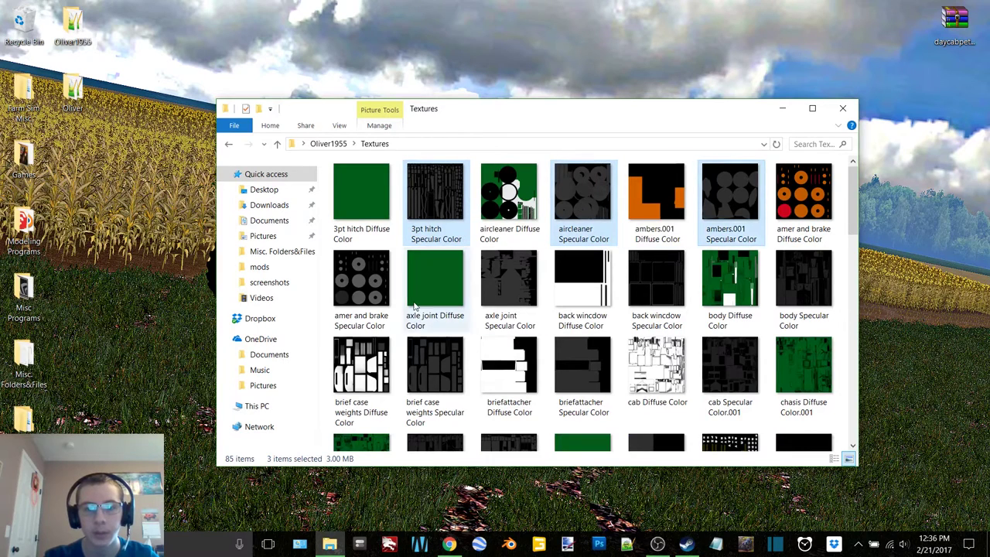
ctrl+click(362, 279)
ctrl+click(509, 278)
ctrl+click(656, 278)
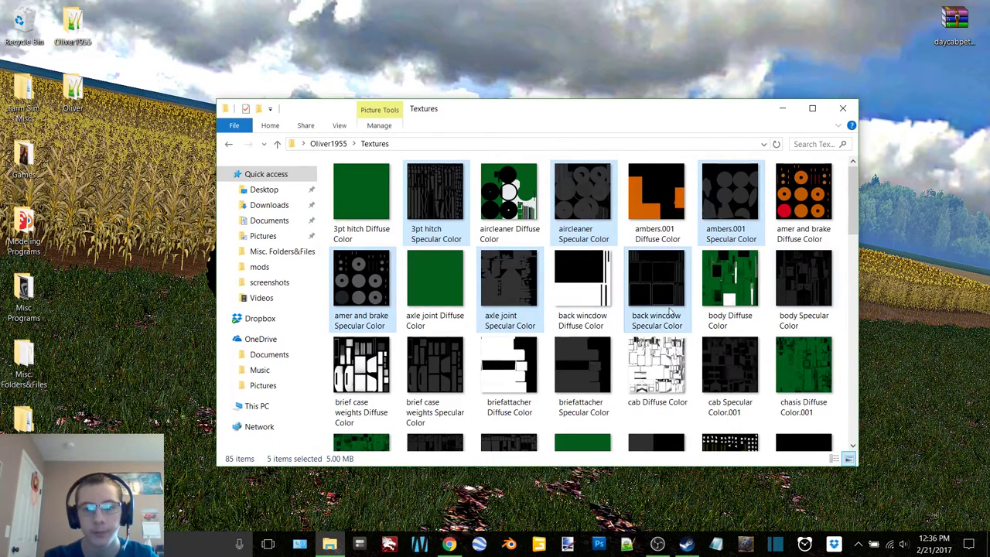
ctrl+click(804, 278)
ctrl+click(433, 379)
ctrl+click(581, 364)
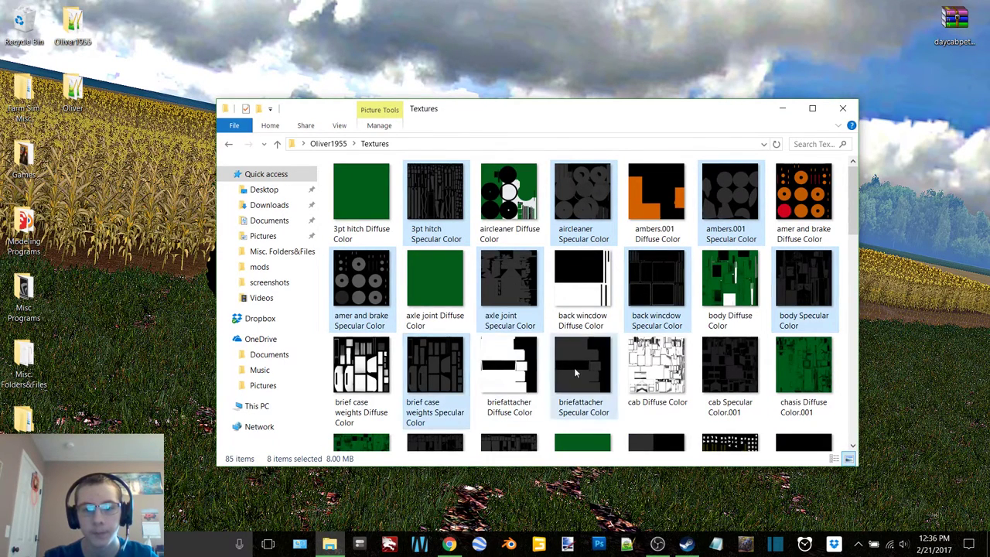
scroll(578, 370, down, 2)
ctrl+click(730, 225)
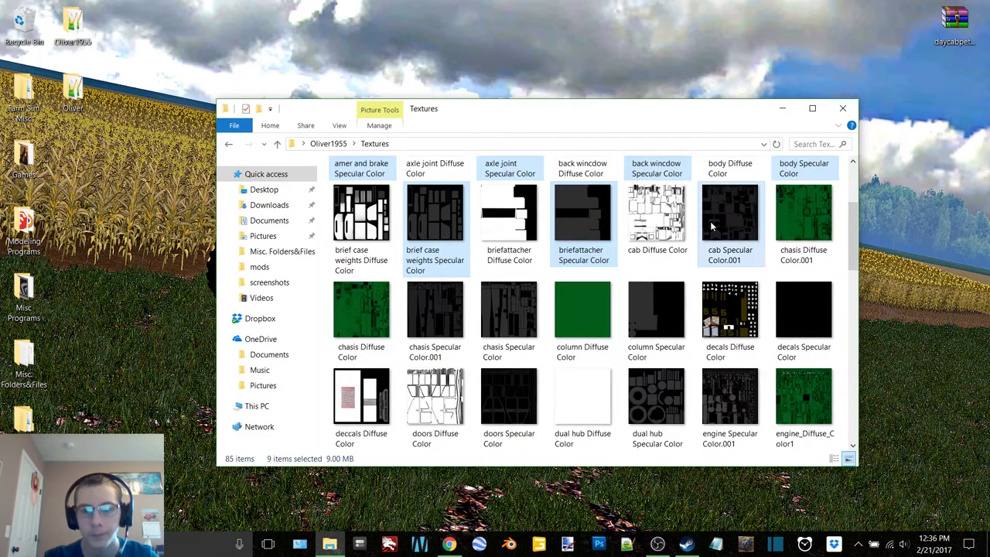
ctrl+click(435, 313)
ctrl+click(508, 310)
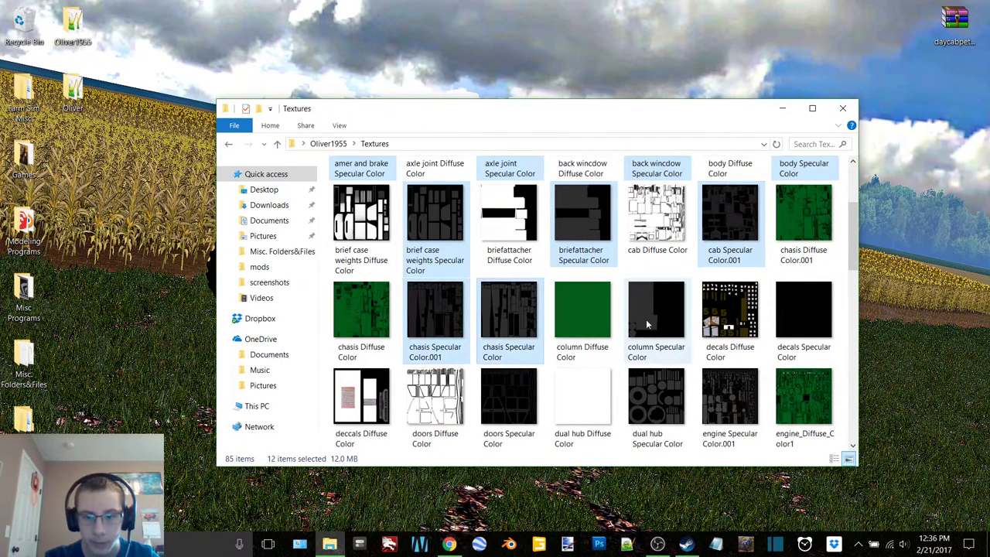
ctrl+click(656, 309)
ctrl+click(804, 310)
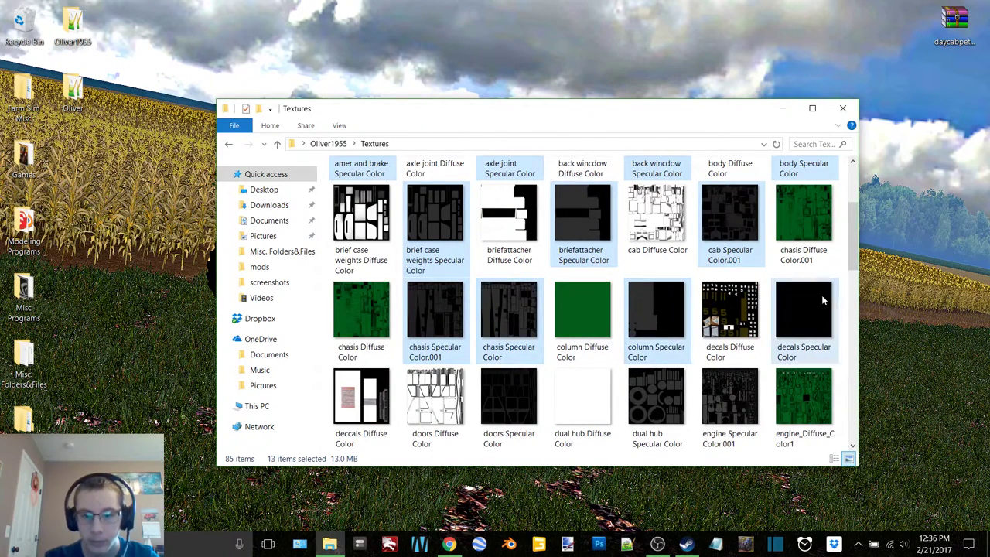
ctrl+click(512, 398)
ctrl+click(656, 396)
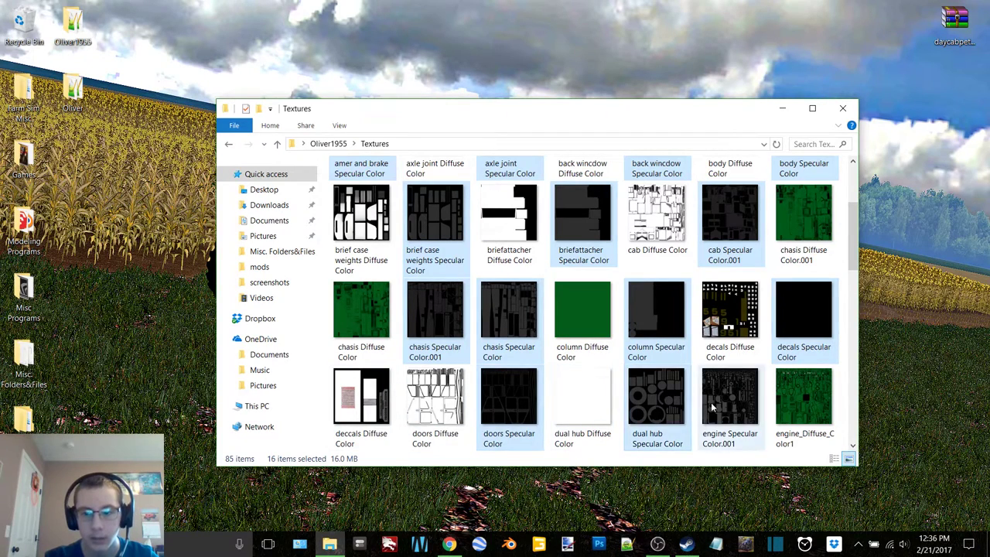
ctrl+click(730, 396)
scroll(554, 354, down, 2)
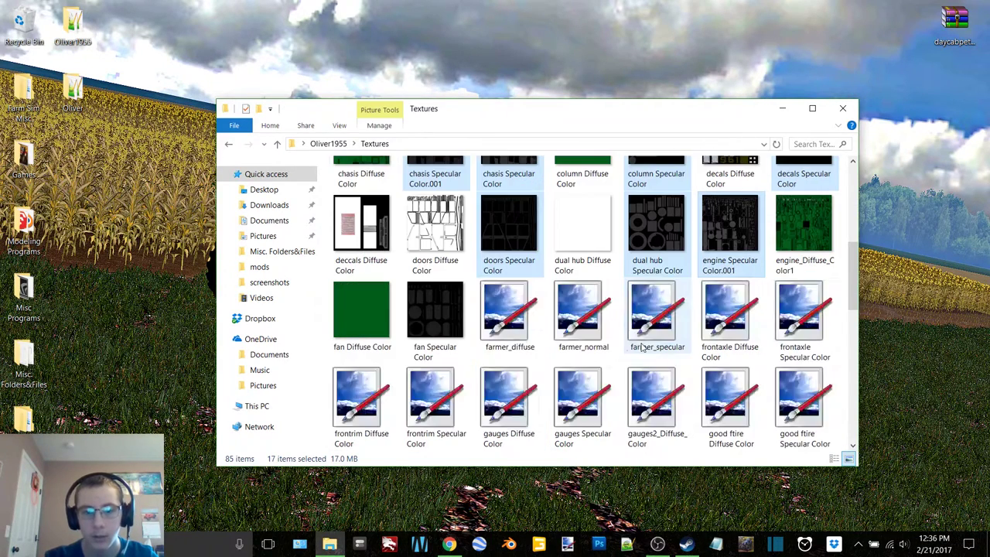
ctrl+click(435, 313)
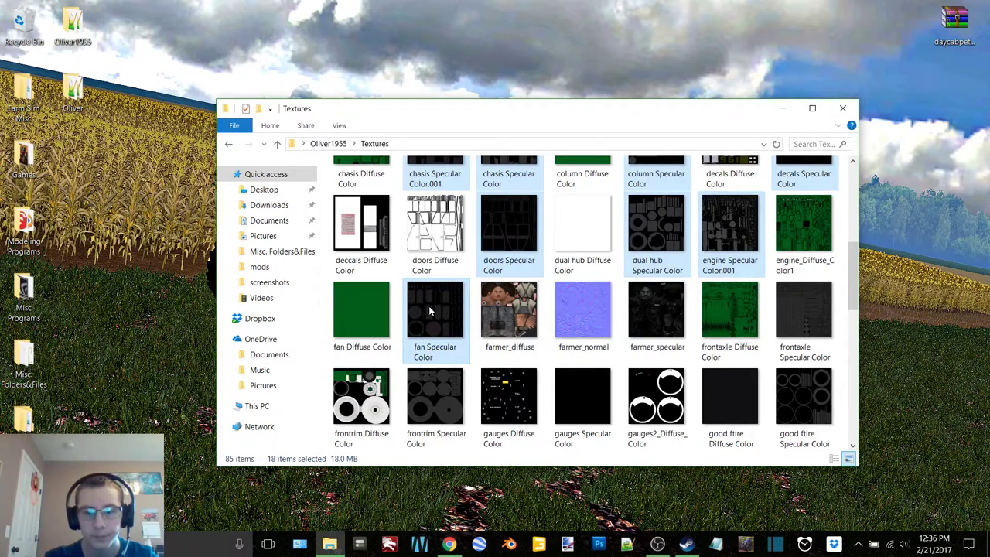
ctrl+click(640, 309)
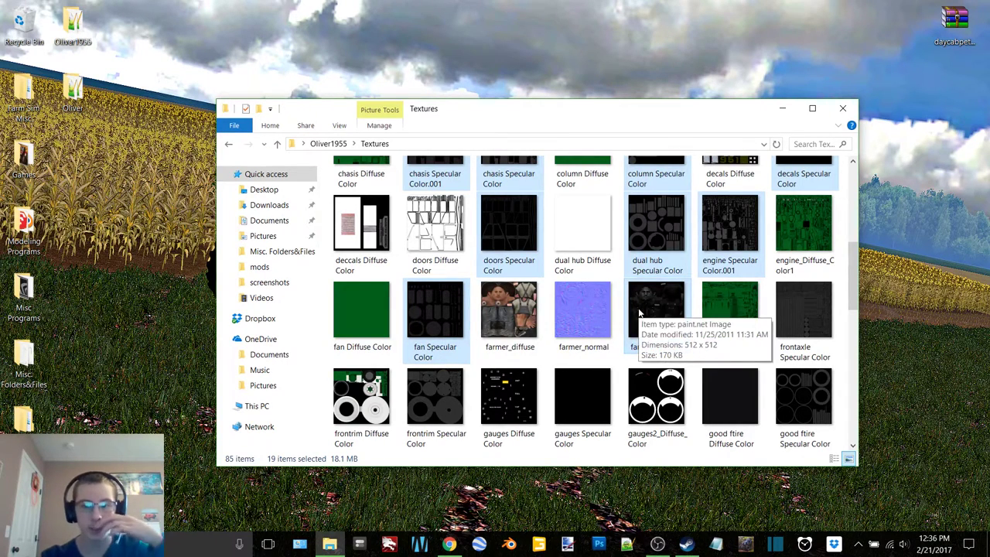
ctrl+click(804, 310)
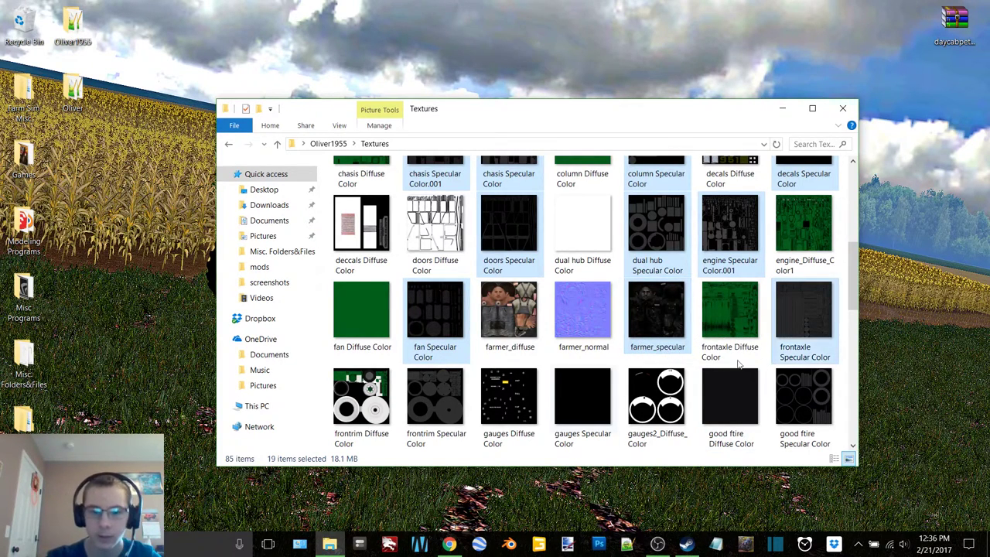
ctrl+click(452, 418)
ctrl+click(582, 397)
ctrl+click(730, 399)
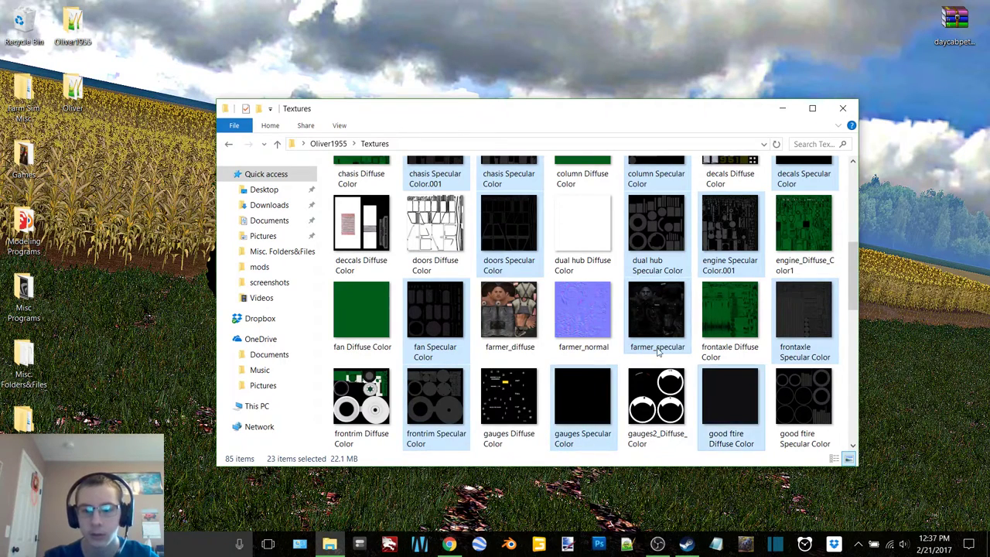
scroll(658, 349, down, 2)
ctrl+click(730, 232)
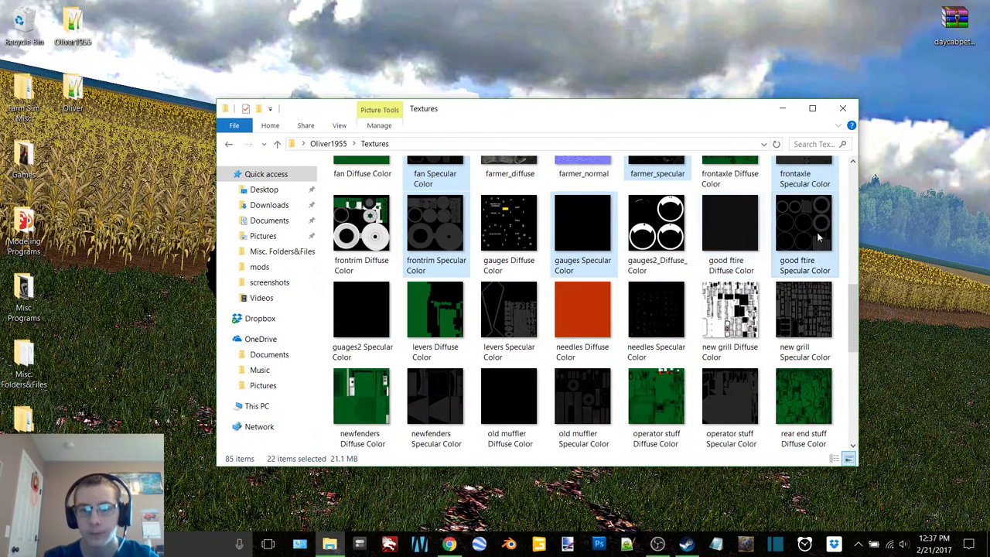
ctrl+click(819, 238)
ctrl+click(487, 310)
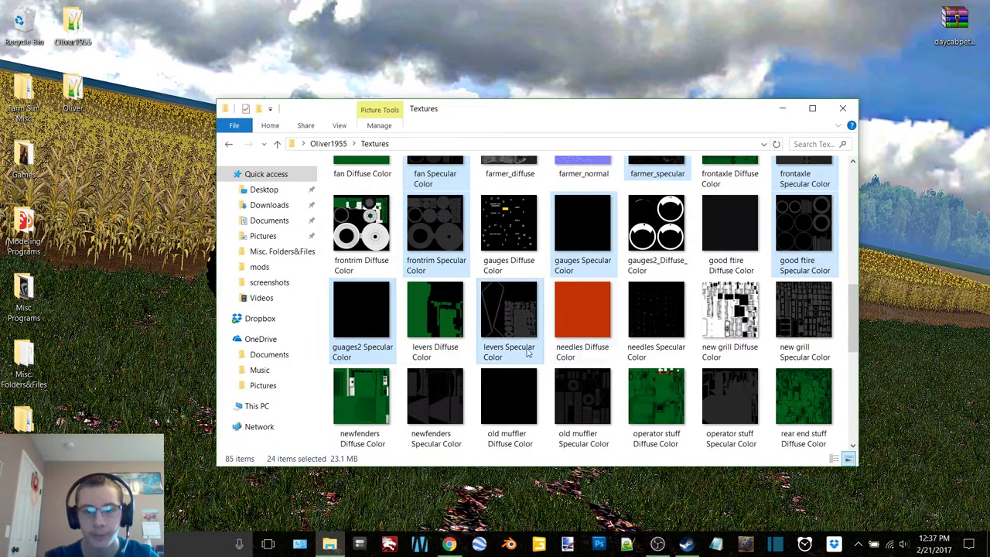
ctrl+click(667, 317)
ctrl+click(824, 312)
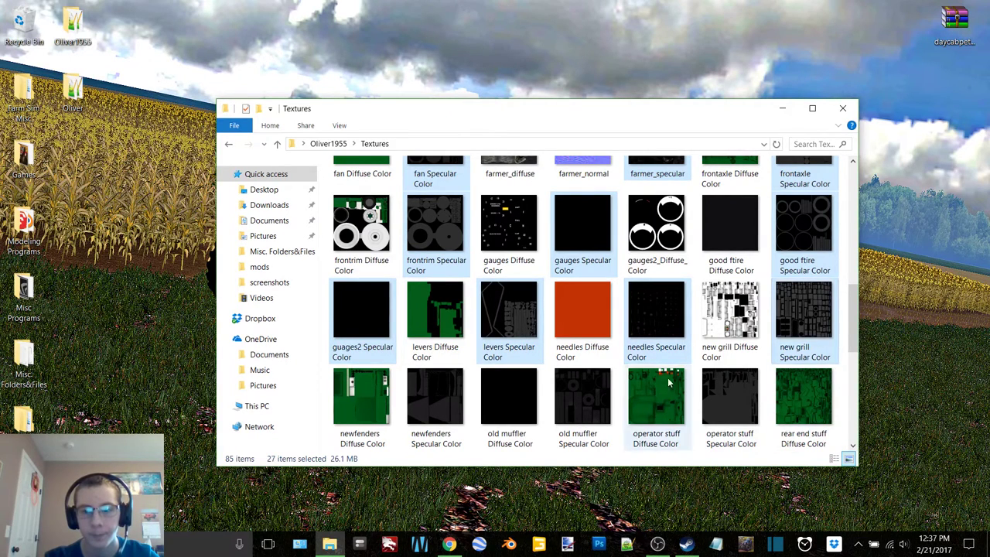
scroll(596, 381, down, 2)
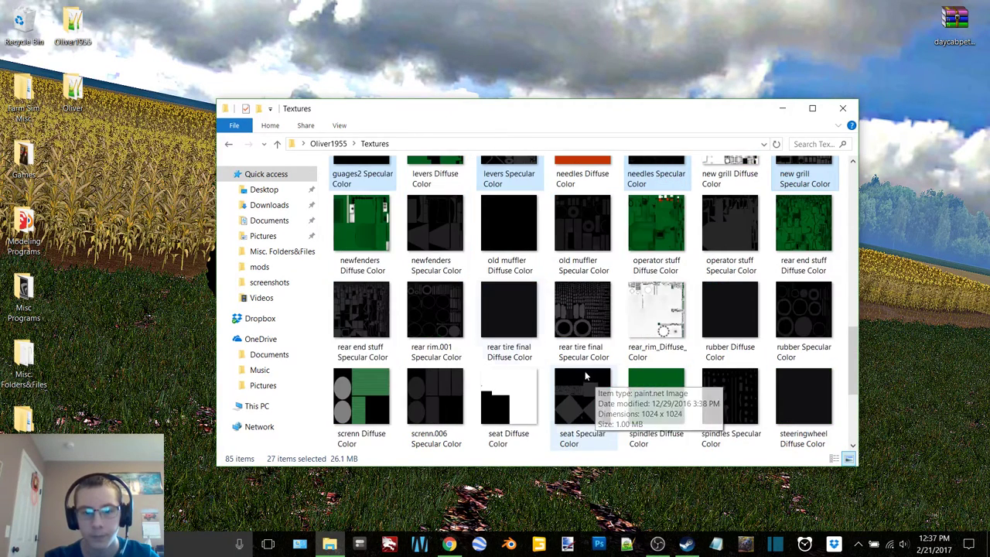
ctrl+click(426, 234)
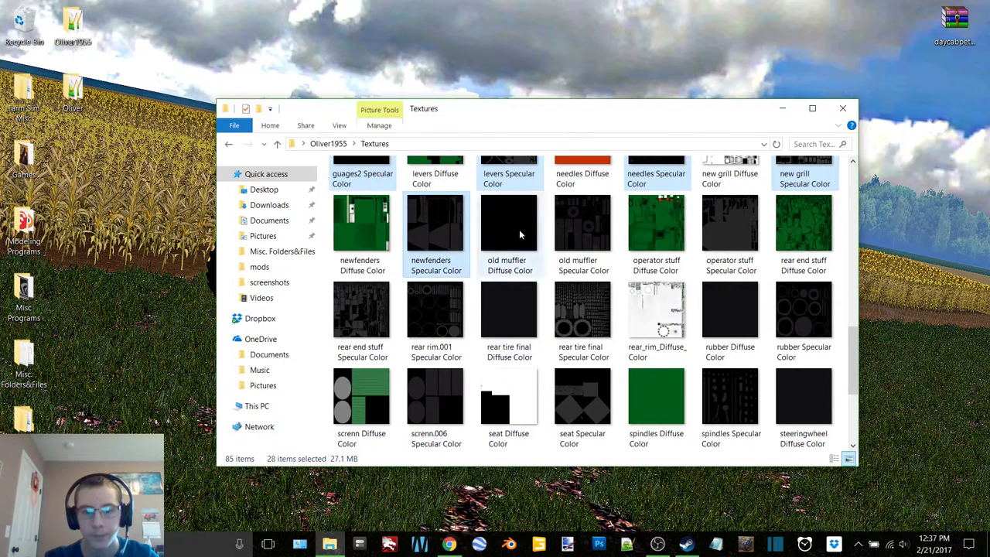
ctrl+click(575, 222)
ctrl+click(736, 229)
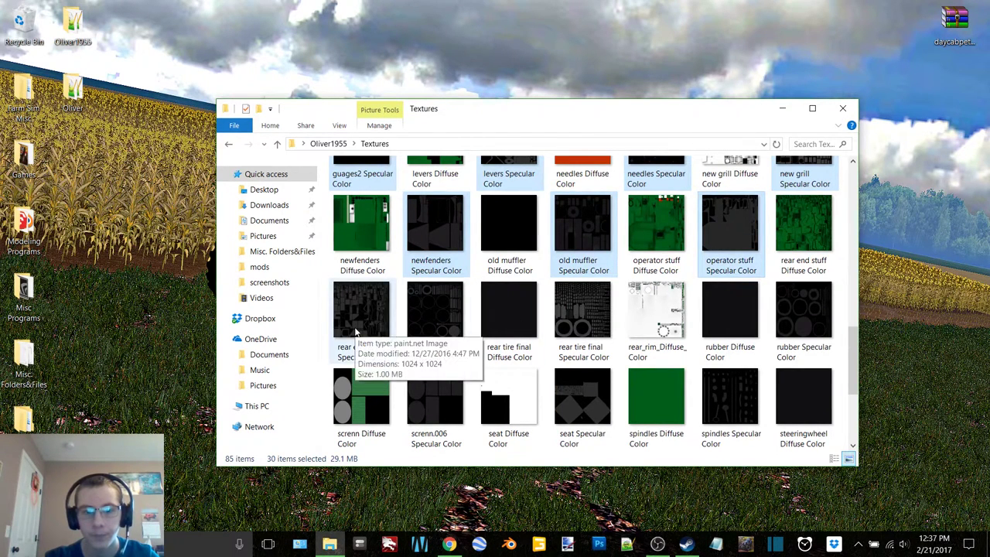
ctrl+click(356, 330)
ctrl+click(441, 330)
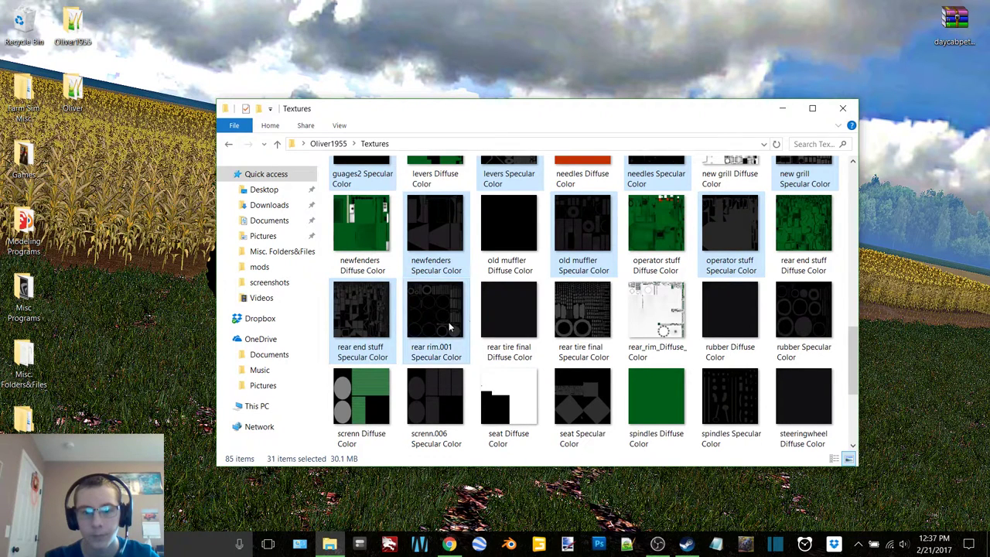
ctrl+click(605, 316)
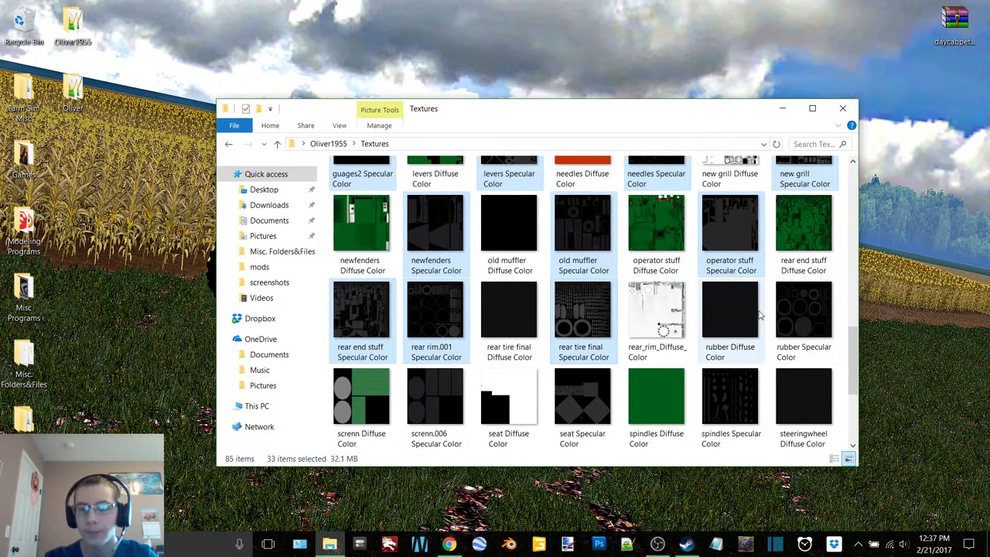
ctrl+click(818, 319)
ctrl+click(414, 404)
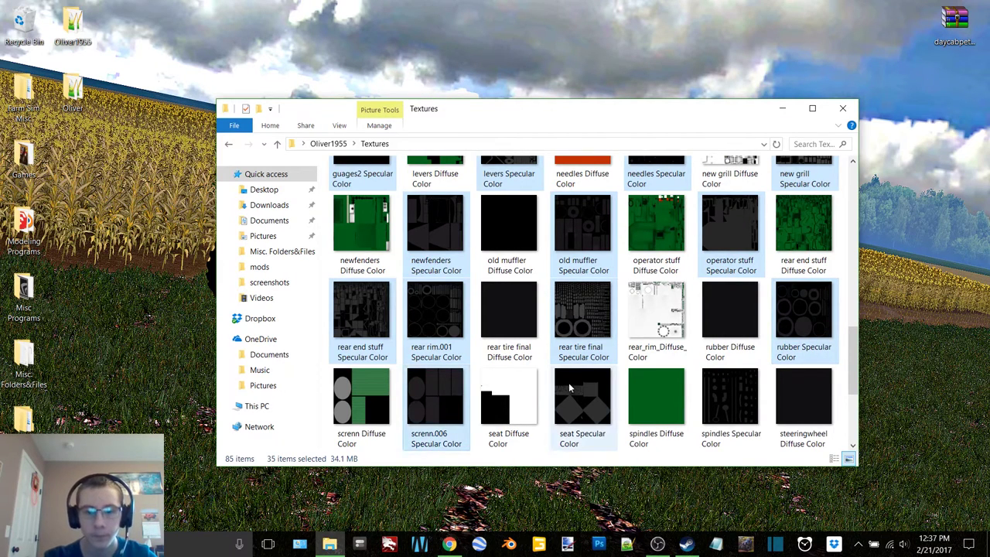
ctrl+click(570, 386)
ctrl+click(739, 396)
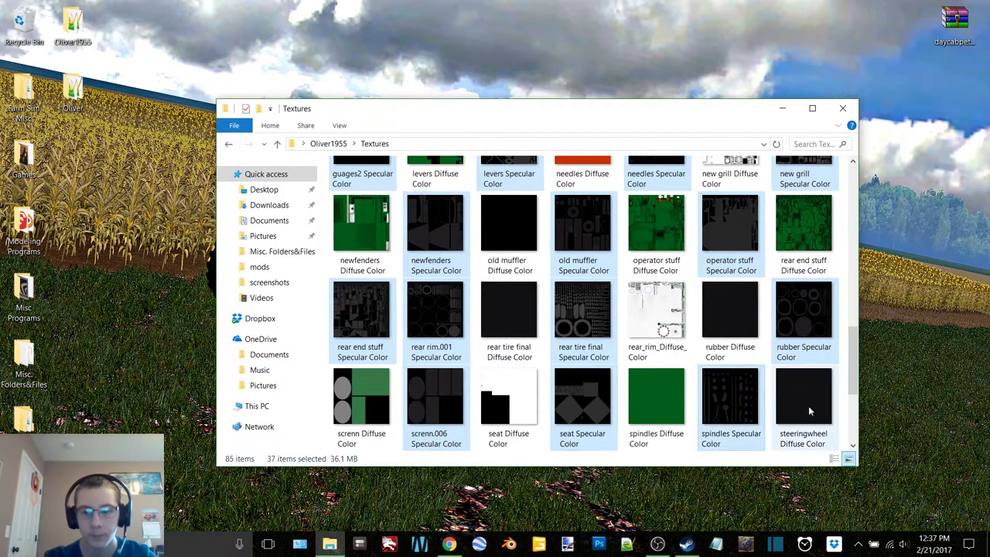
scroll(719, 379, down, 2)
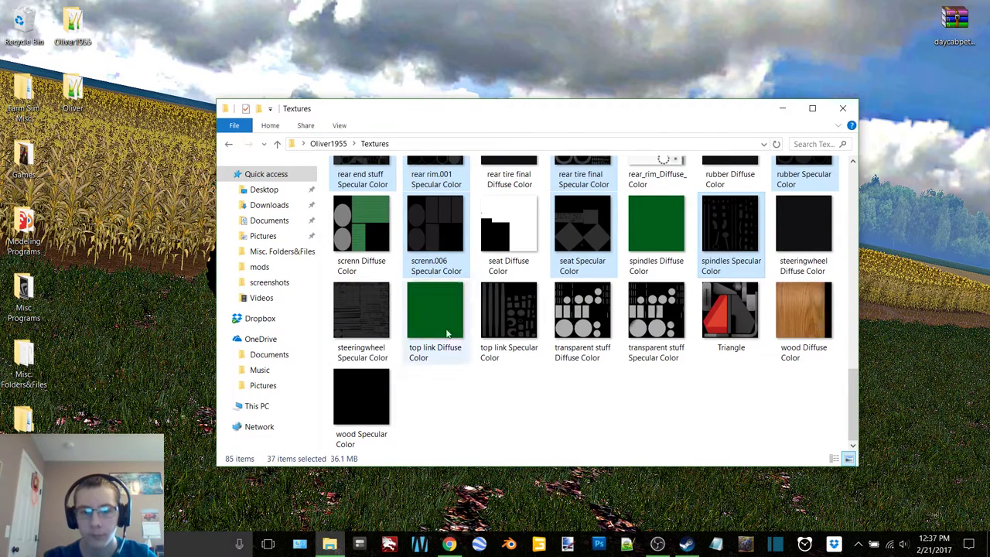
ctrl+click(358, 319)
ctrl+click(508, 309)
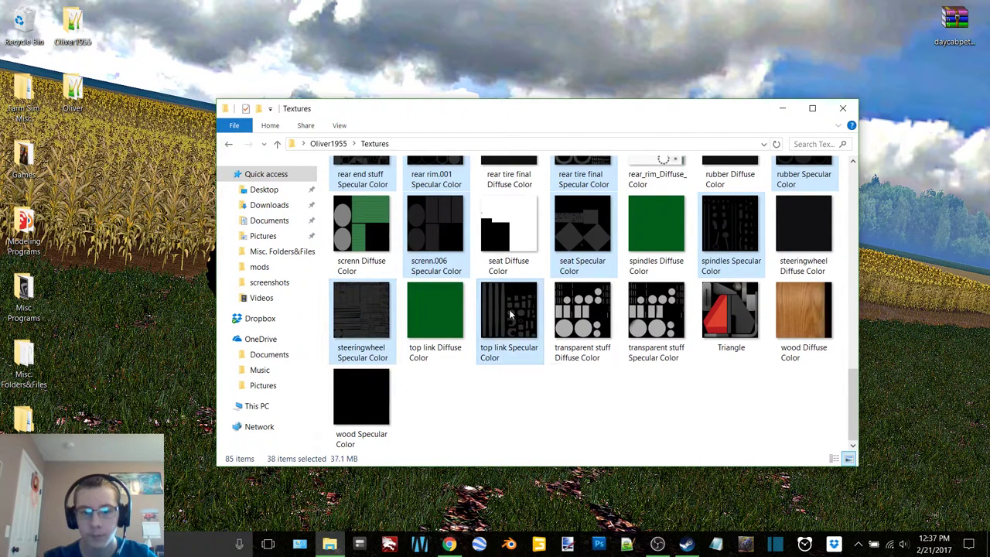
ctrl+click(671, 316)
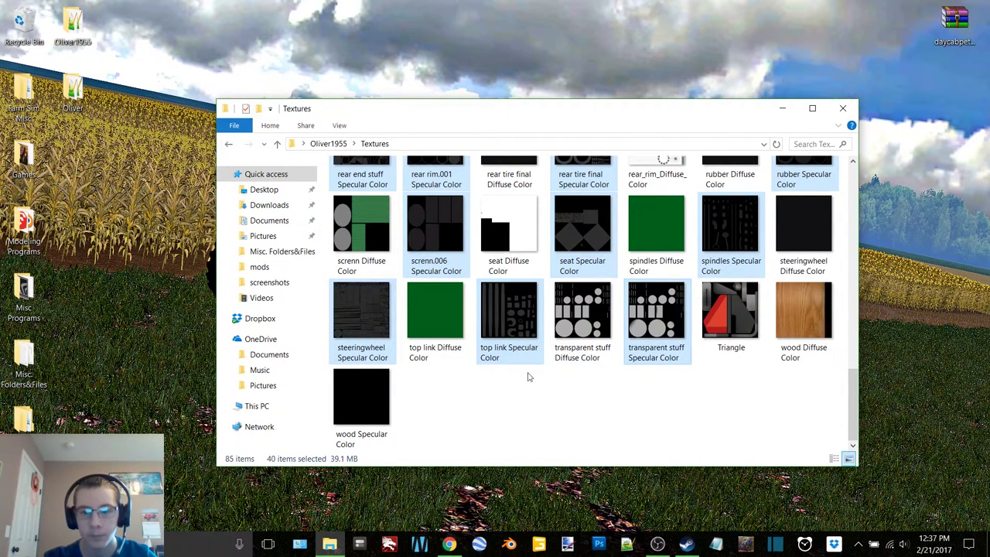
ctrl+click(356, 412)
scroll(425, 360, up, 10)
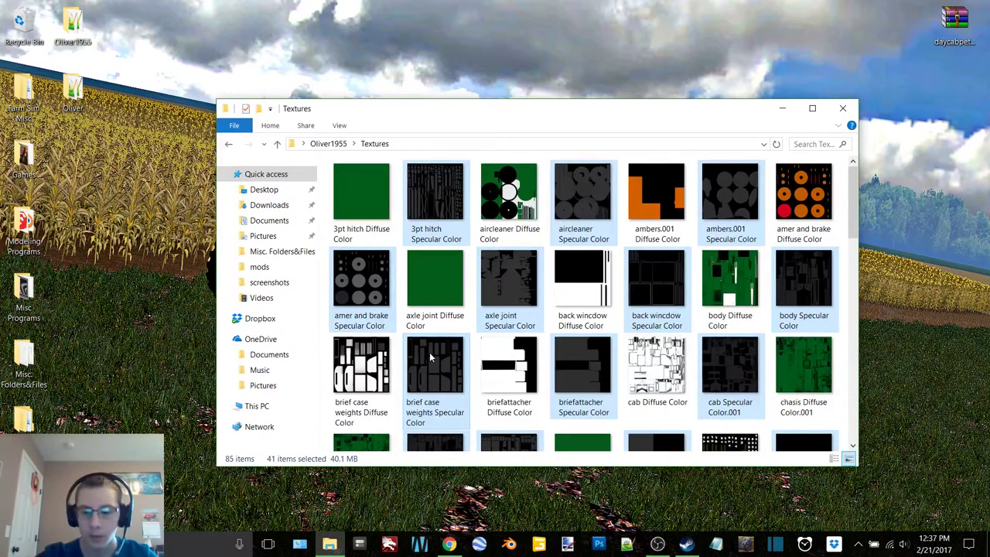
key(Delete)
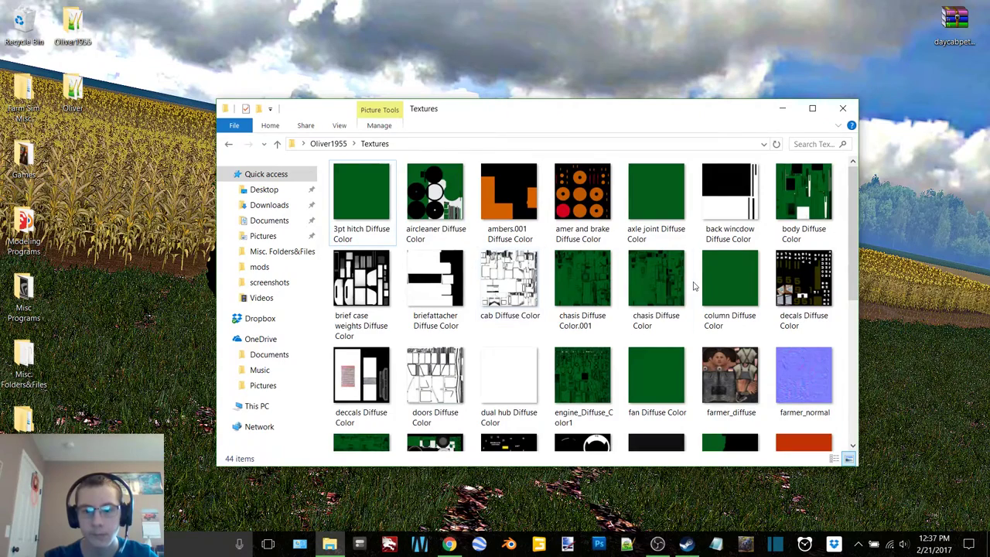
Step: Check the remaining textures and create a folder named New inside the Textures folder
scroll(694, 286, down, 2)
scroll(694, 286, down, 2)
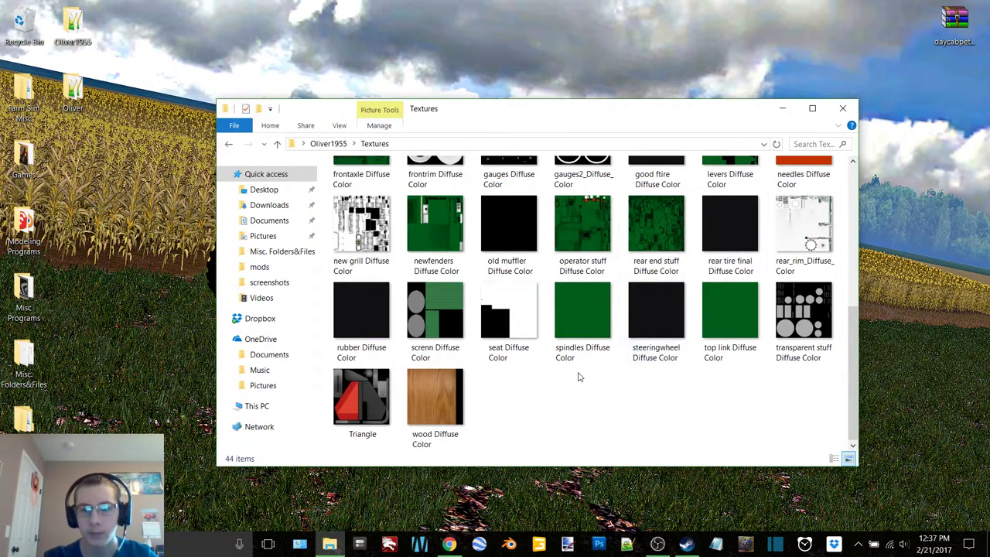
scroll(578, 377, up, 4)
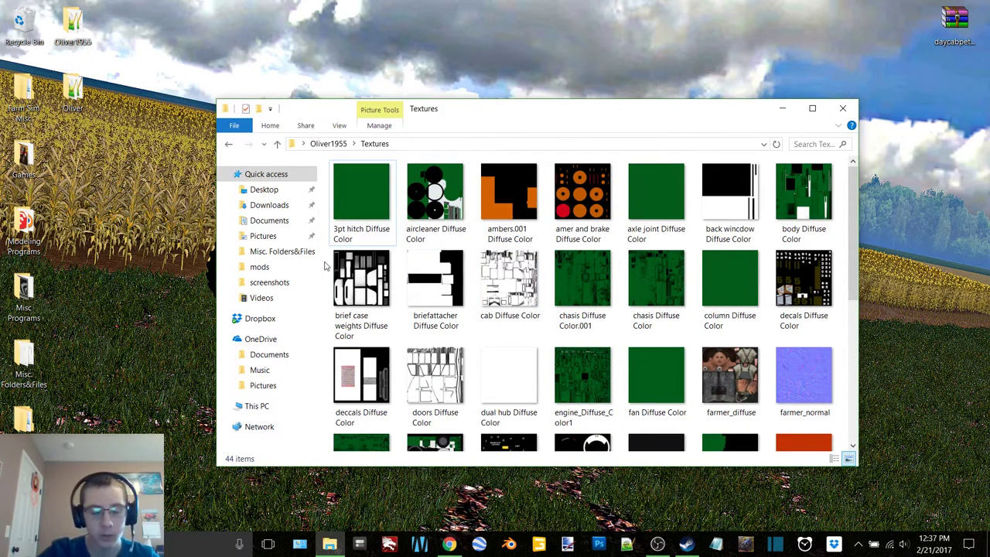
key(ctrl+shift+n)
text(New)
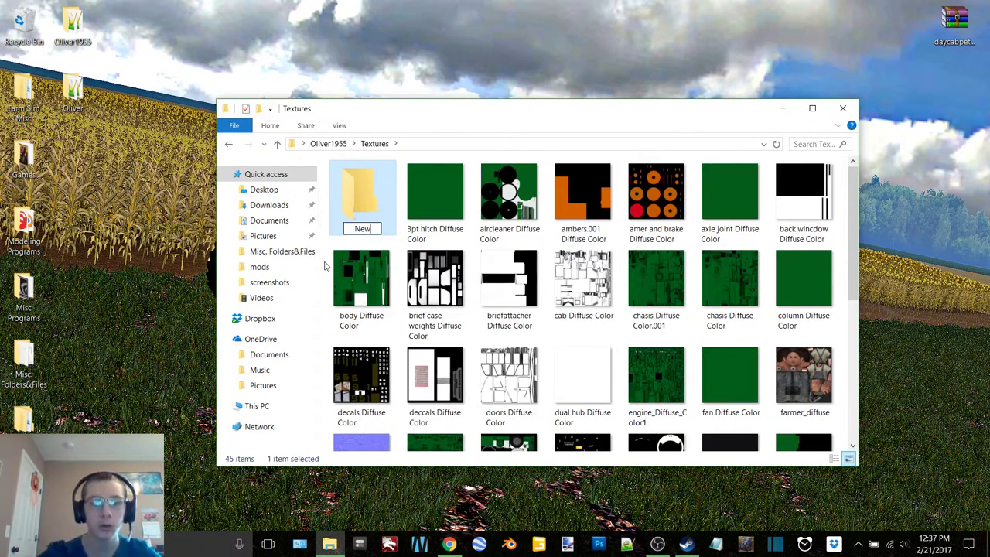
key(Return)
Step: Select all the textures in the Textures folder except Triangle, farmer_diffuse and farmer_normal
click(435, 197)
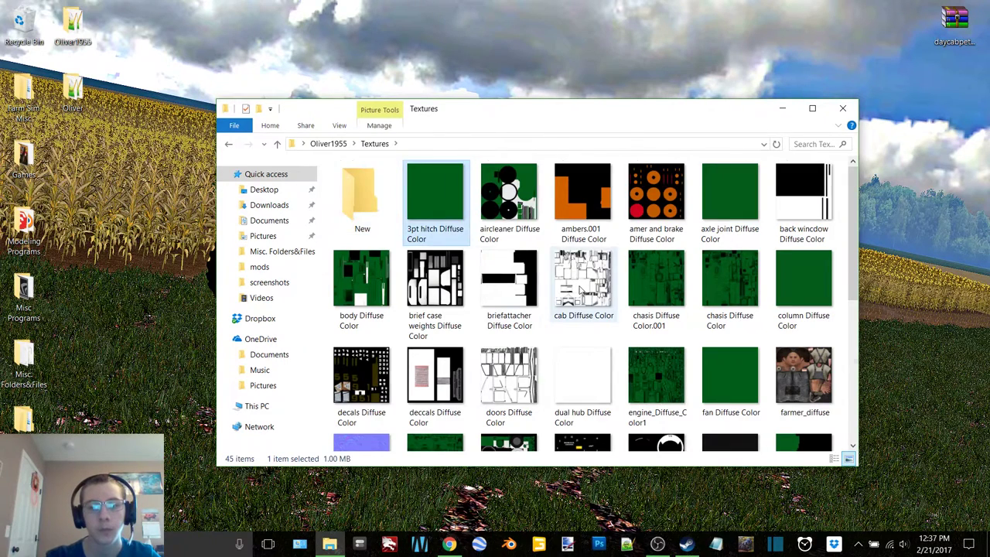
scroll(581, 290, down, 4)
shift+click(497, 413)
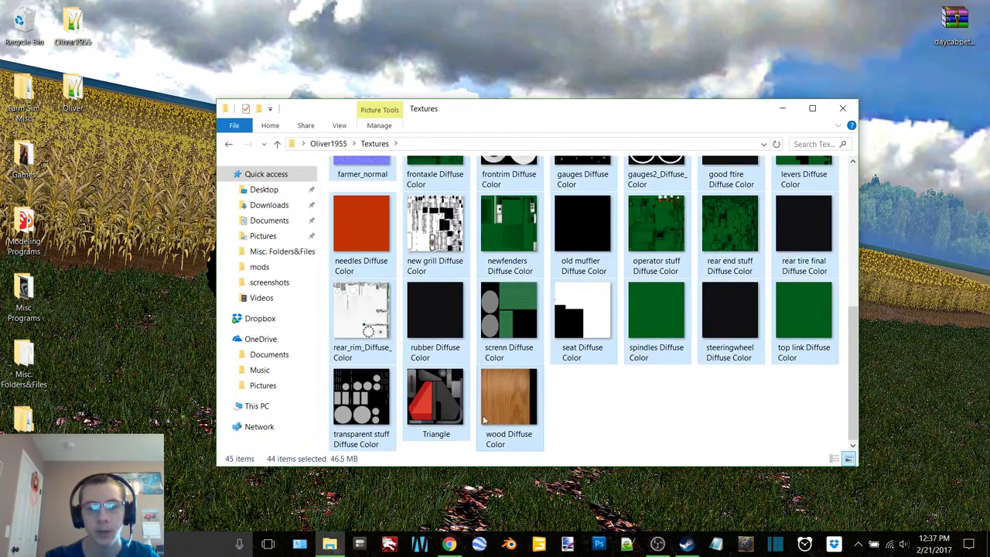
ctrl+click(445, 406)
scroll(583, 391, up, 1)
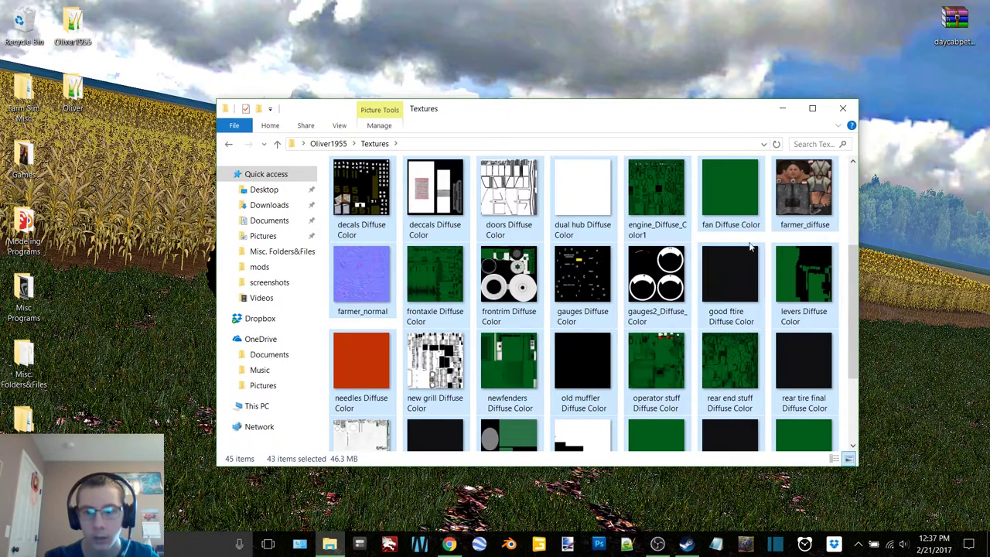
ctrl+click(805, 190)
ctrl+click(361, 298)
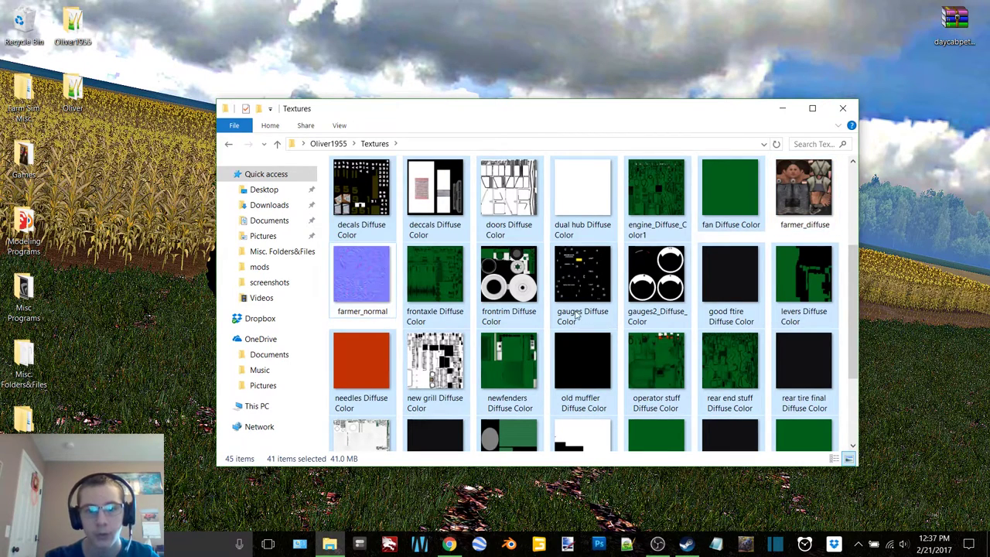
ctrl+scroll(575, 313, up, 1)
ctrl+scroll(575, 314, down, 2)
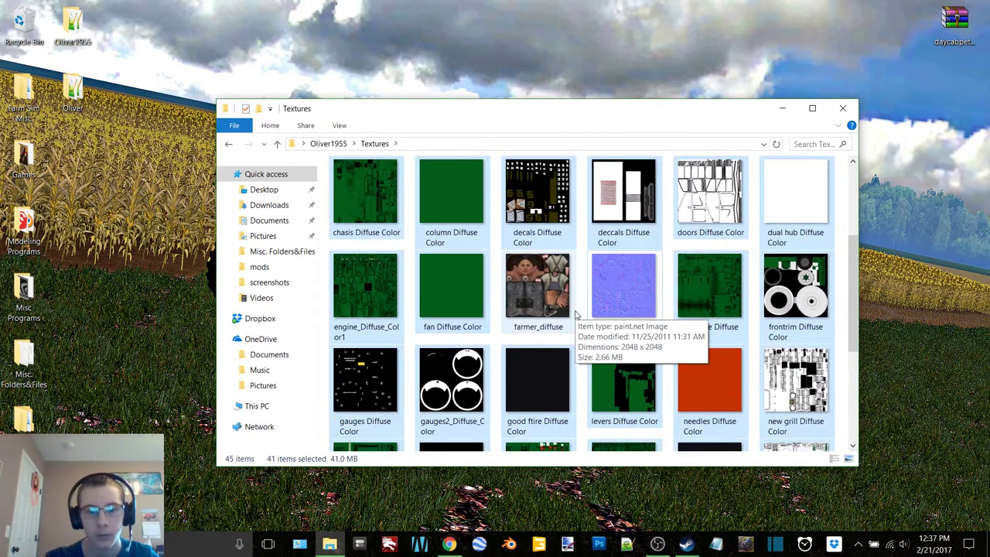
scroll(575, 313, up, 1)
ctrl+scroll(575, 313, up, 1)
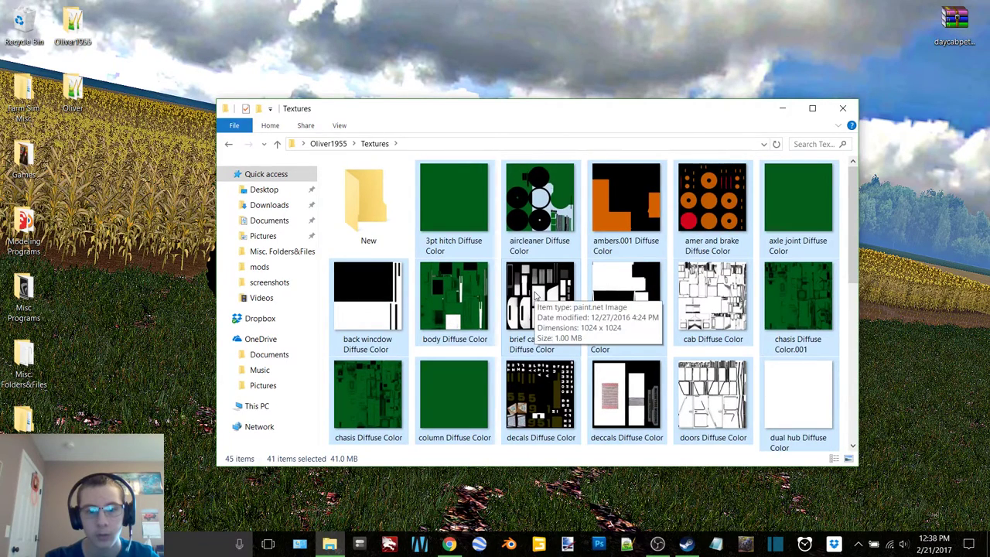
ctrl+scroll(534, 296, up, 1)
ctrl+scroll(533, 297, up, 1)
ctrl+scroll(534, 296, down, 1)
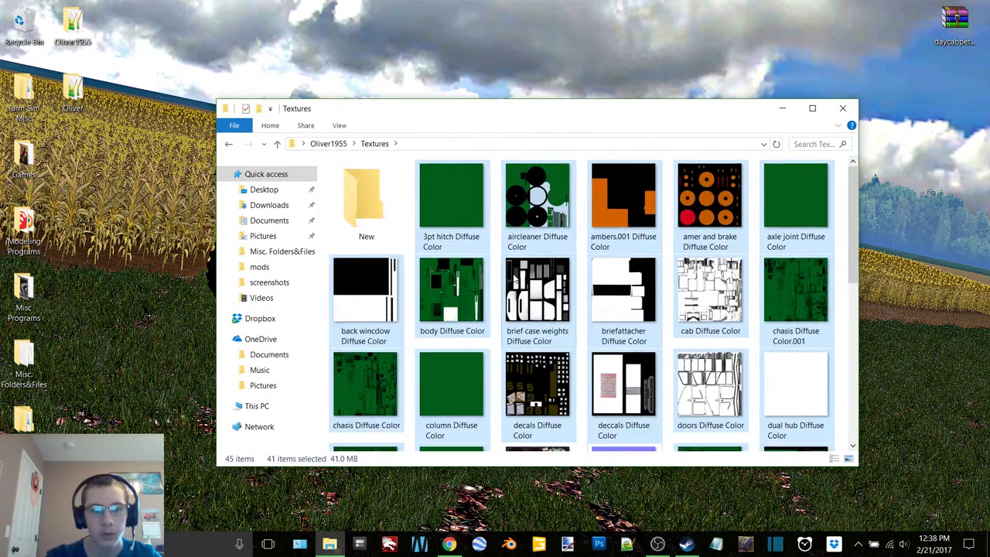
ctrl+scroll(515, 279, down, 1)
ctrl+scroll(513, 278, up, 1)
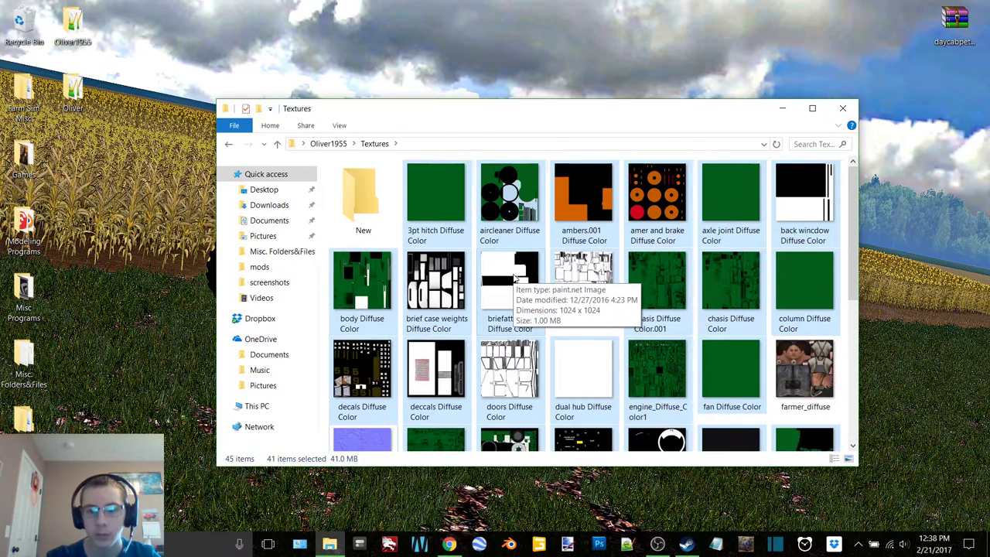
ctrl+scroll(515, 278, up, 1)
ctrl+scroll(514, 278, up, 1)
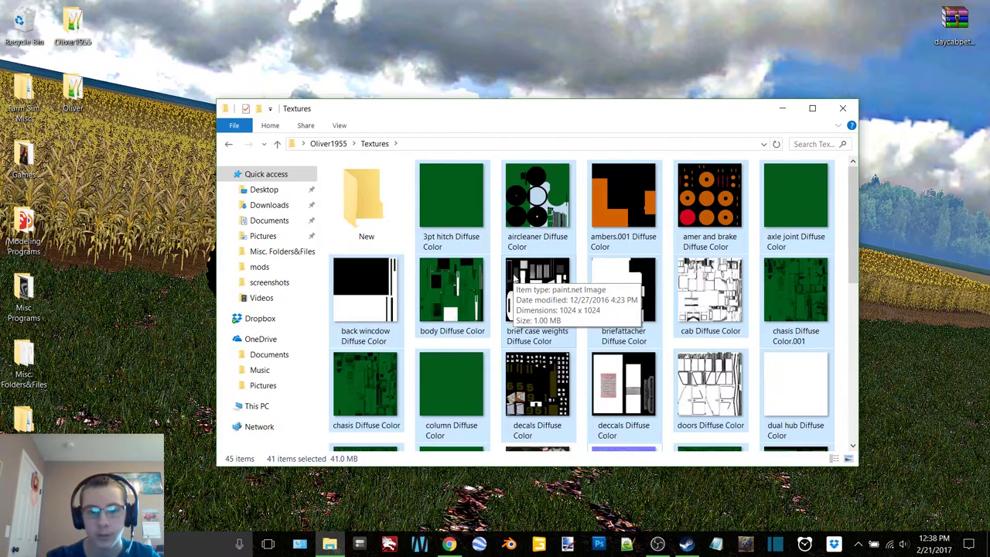
ctrl+scroll(513, 277, down, 1)
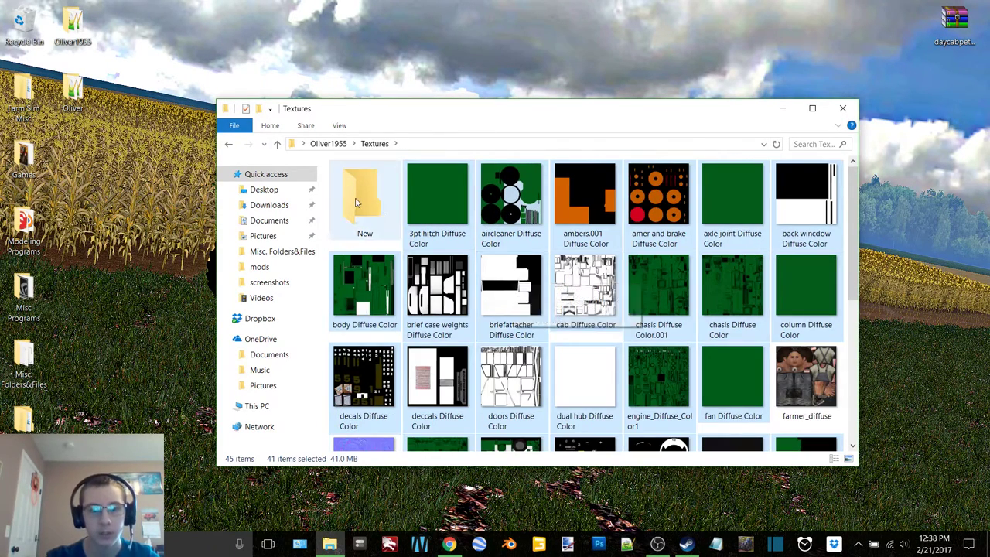
Step: Paste the selected diffuse textures into the New folder and display them as large thumbnails
double_click(359, 201)
key(ctrl+v)
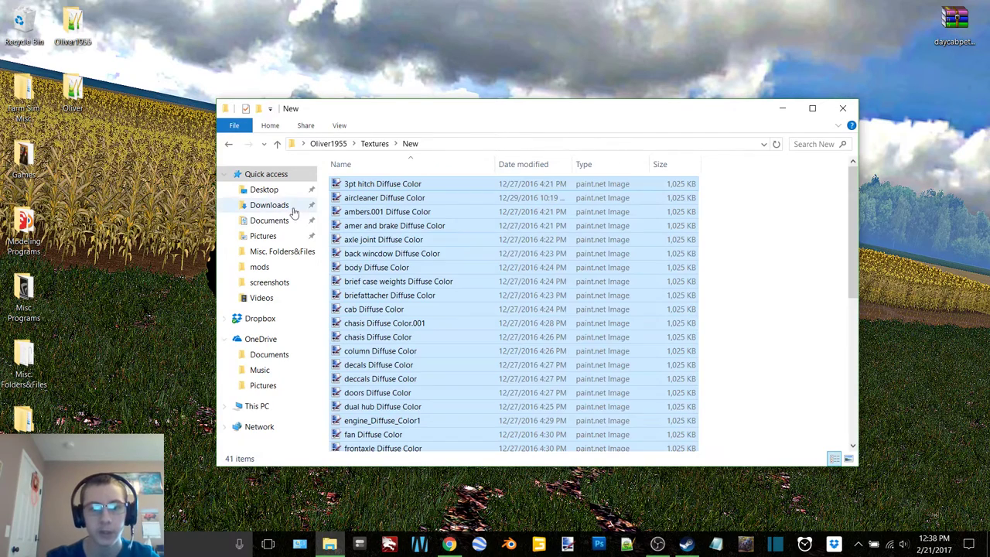
click(849, 459)
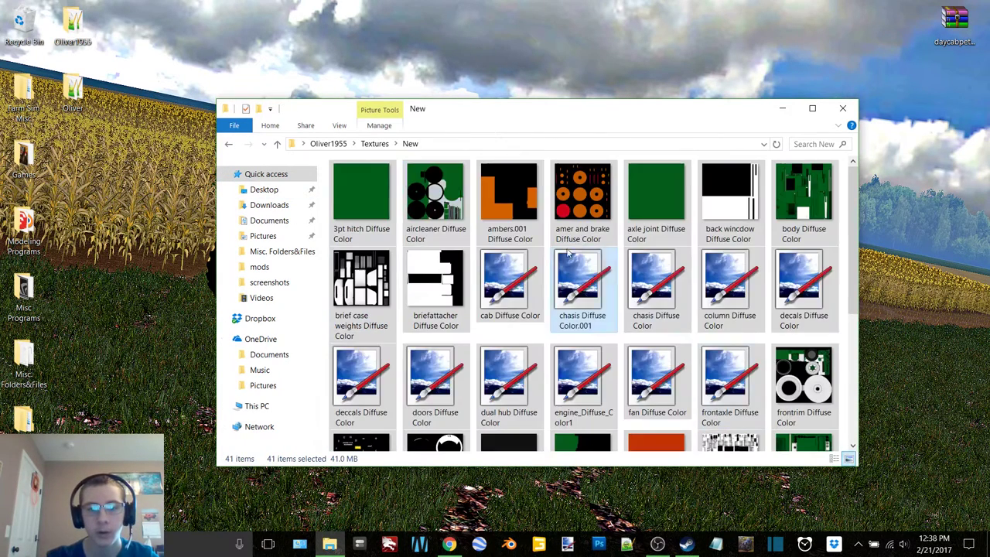
Step: Rename the 3pt hitch Diffuse Color texture as 3pt_hitch_diffuse
click(360, 232)
click(360, 239)
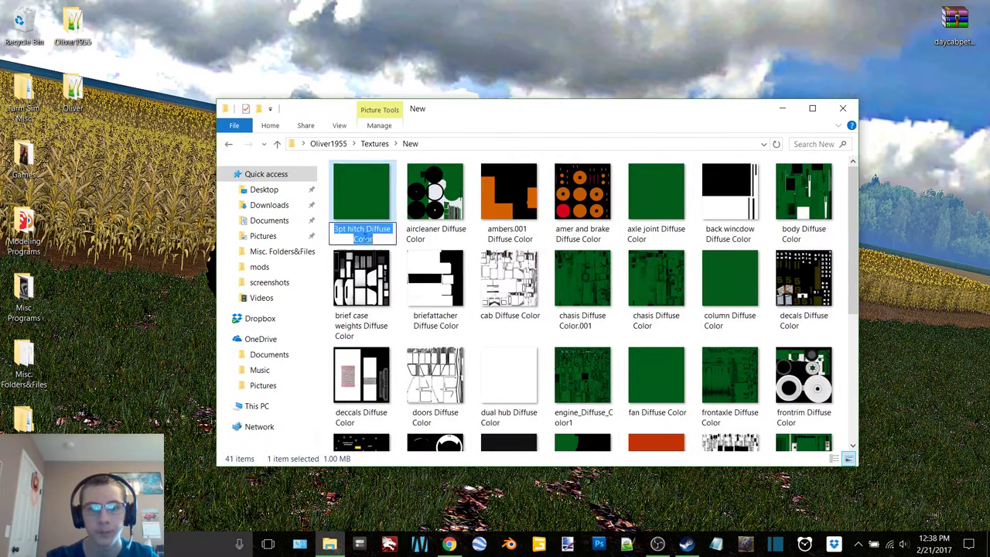
double_click(390, 239)
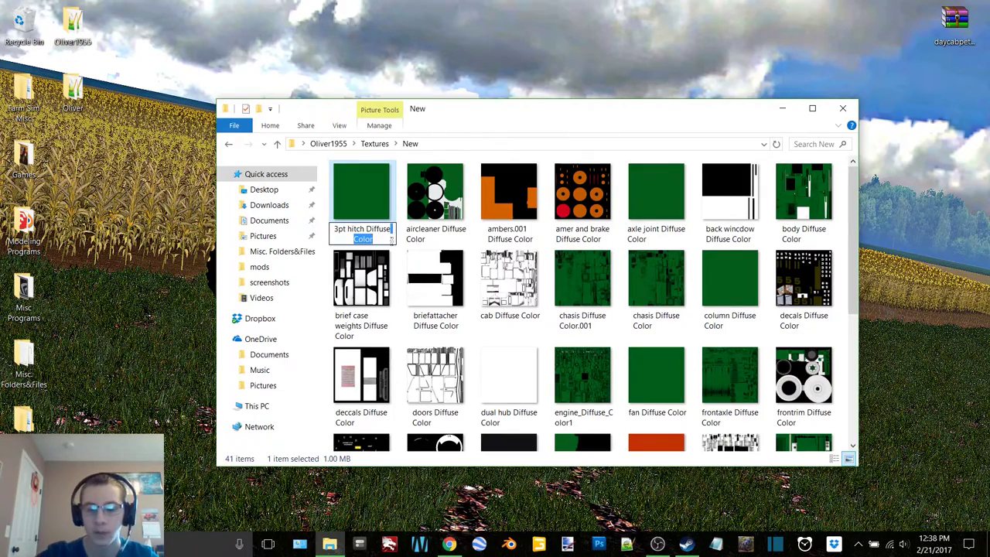
key(BackSpace)
key(BackSpace)
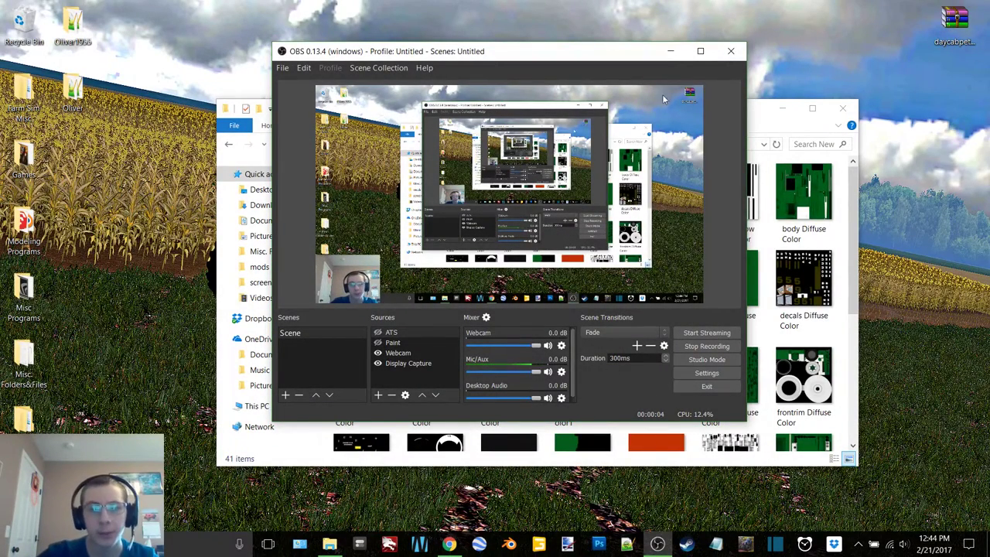
Step: Rename the amer and brake Diffuse Color texture as amer_brake_diffuse
click(671, 51)
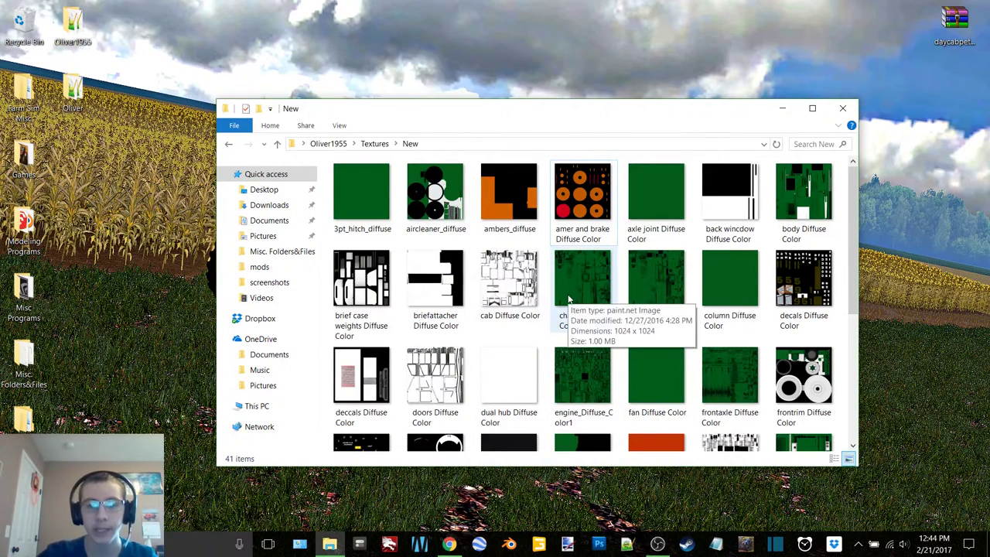
click(582, 234)
click(591, 233)
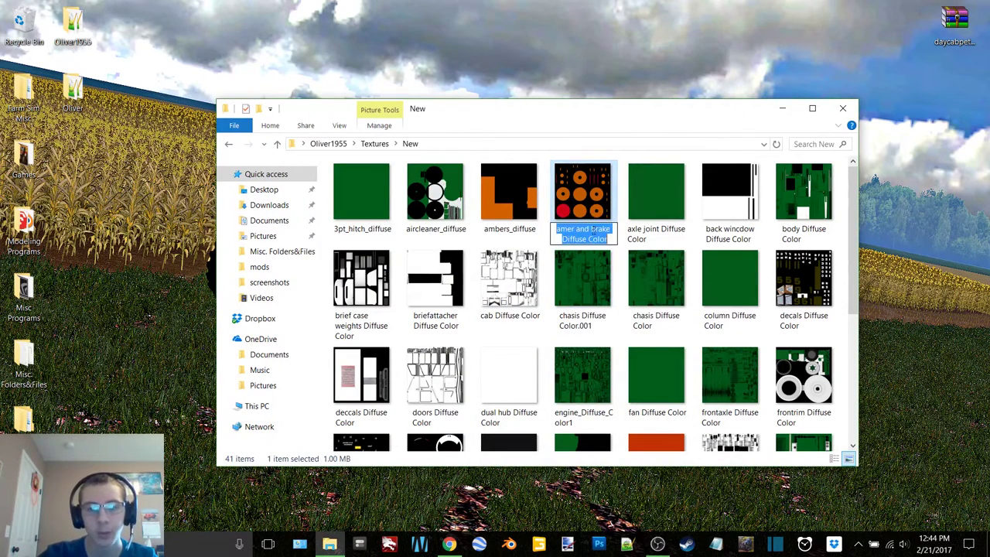
drag(592, 232, 574, 233)
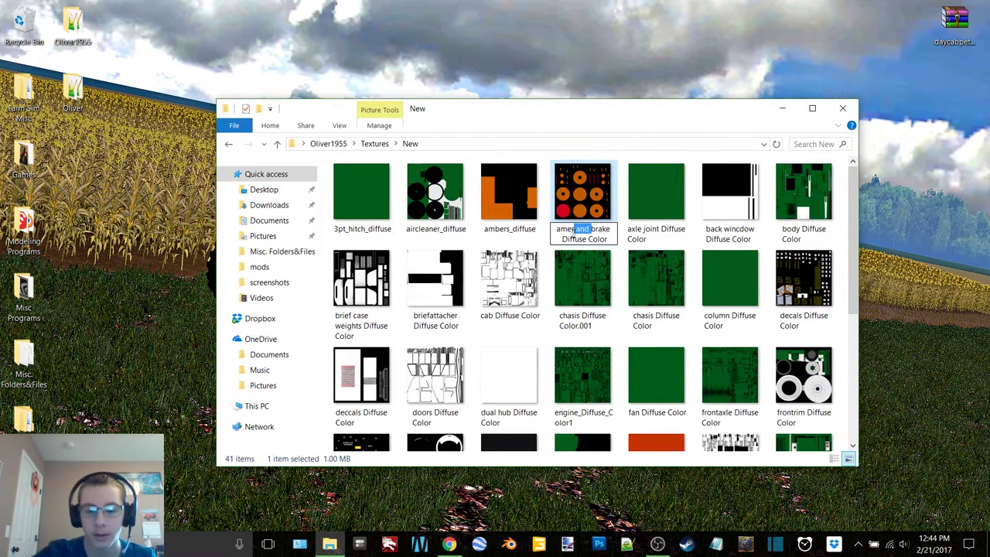
key(BackSpace)
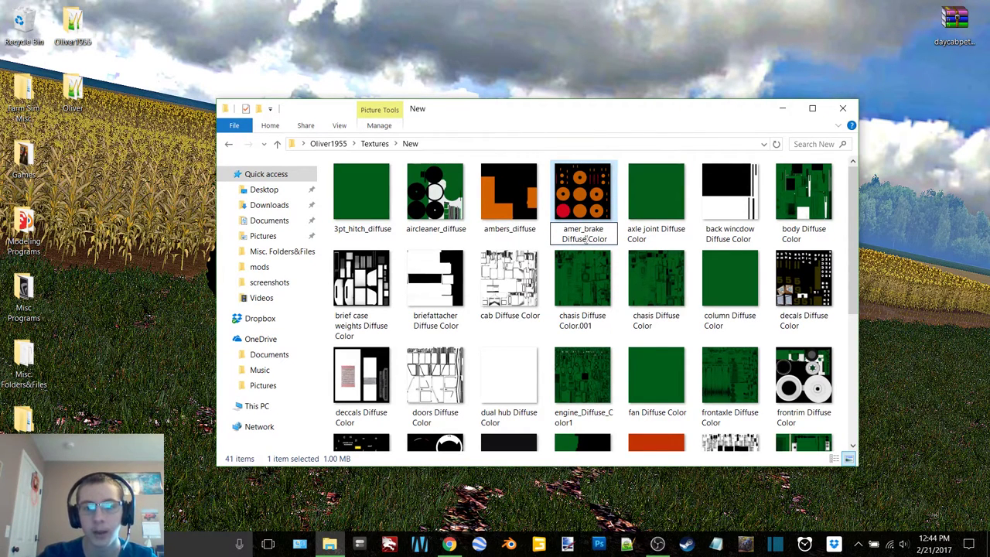
text(_)
drag(610, 240, 590, 241)
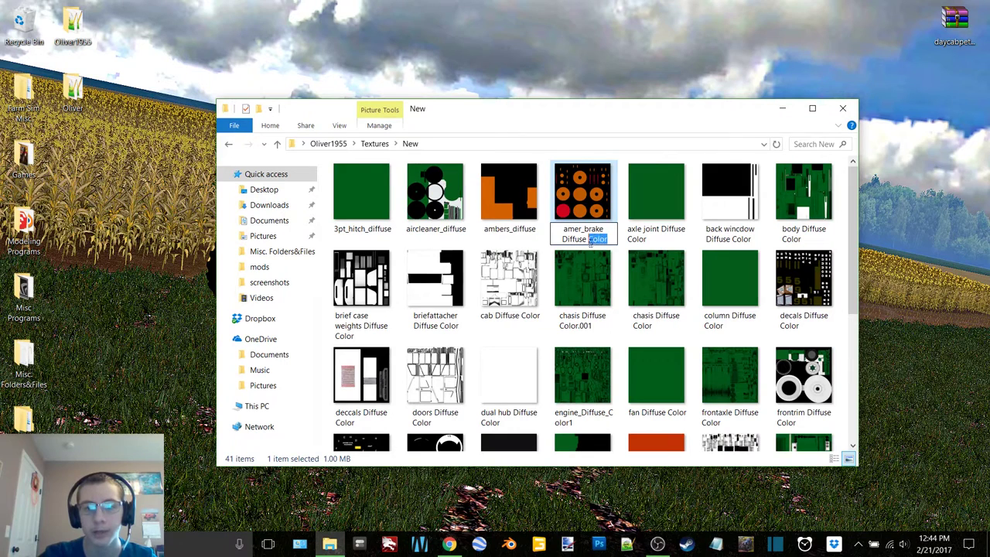
key(BackSpace)
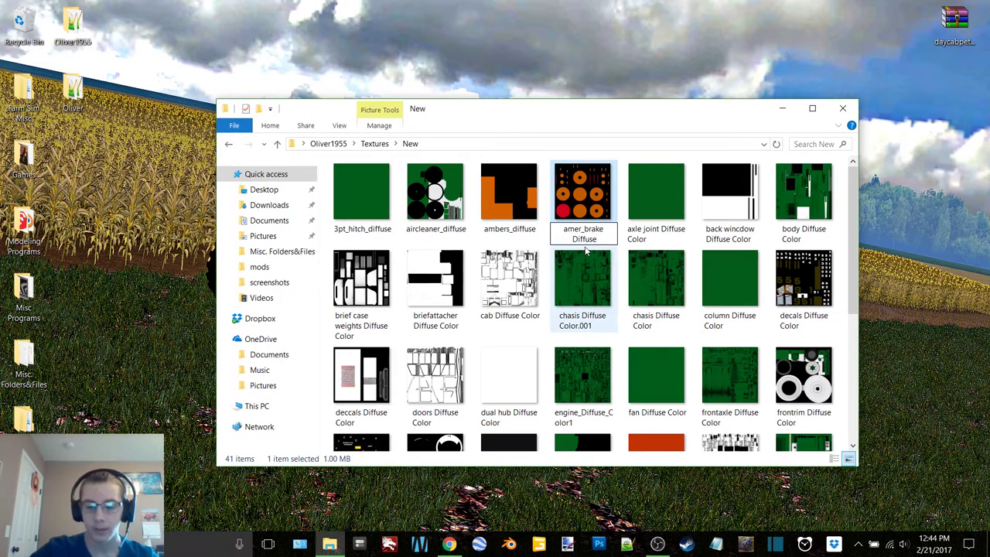
key(BackSpace)
key(BackSpace)
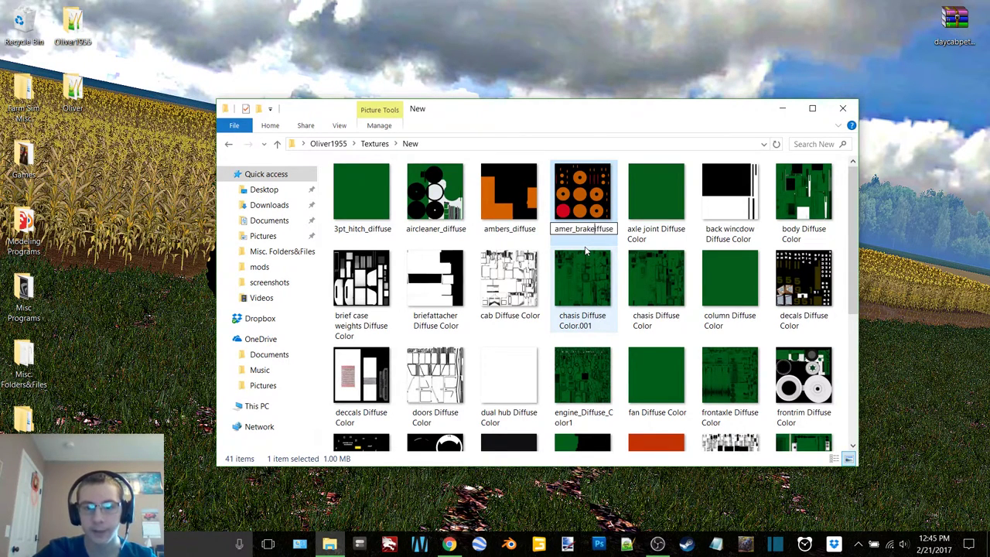
text(_di)
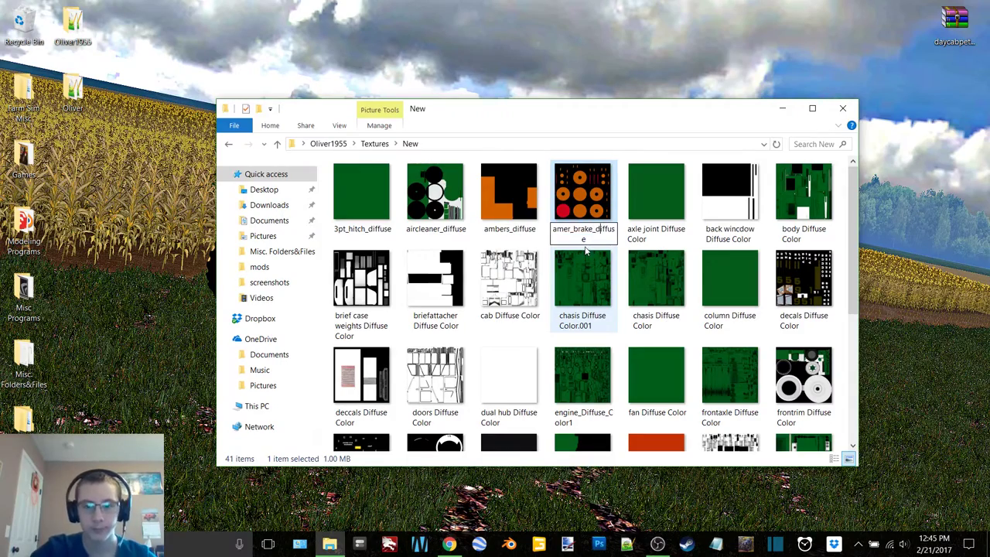
key(Return)
click(658, 544)
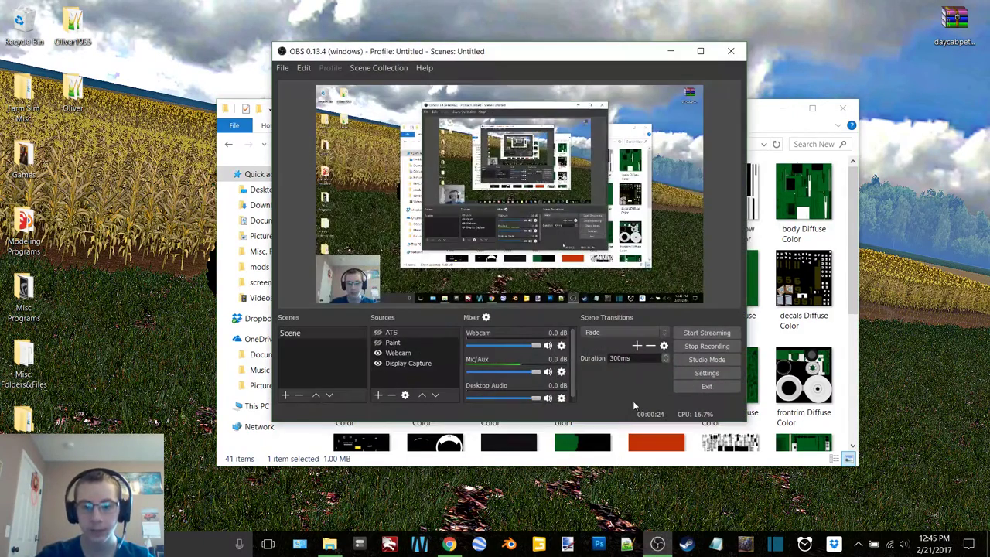
click(671, 50)
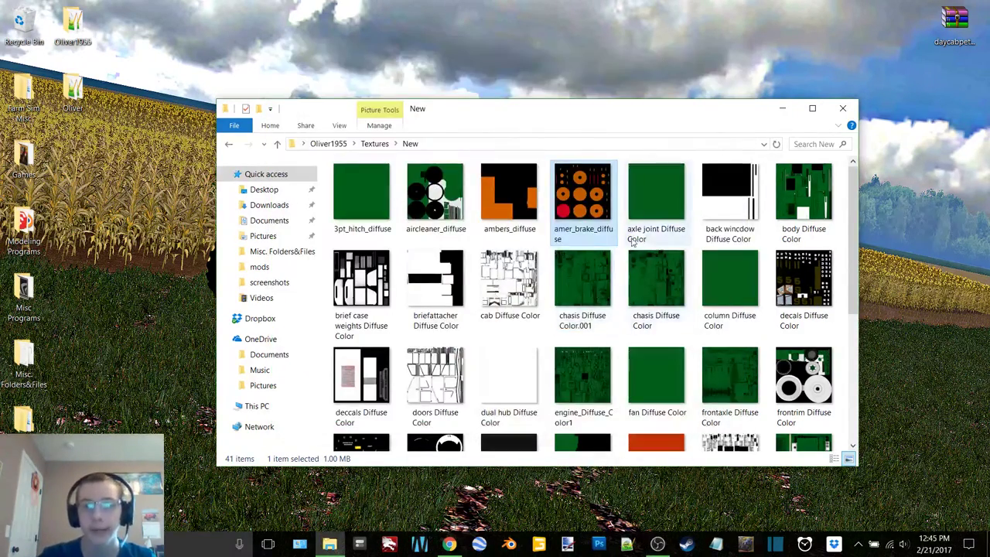
Step: Rename the axle joint Diffuse Color texture as axle_joint_diffuse
click(651, 238)
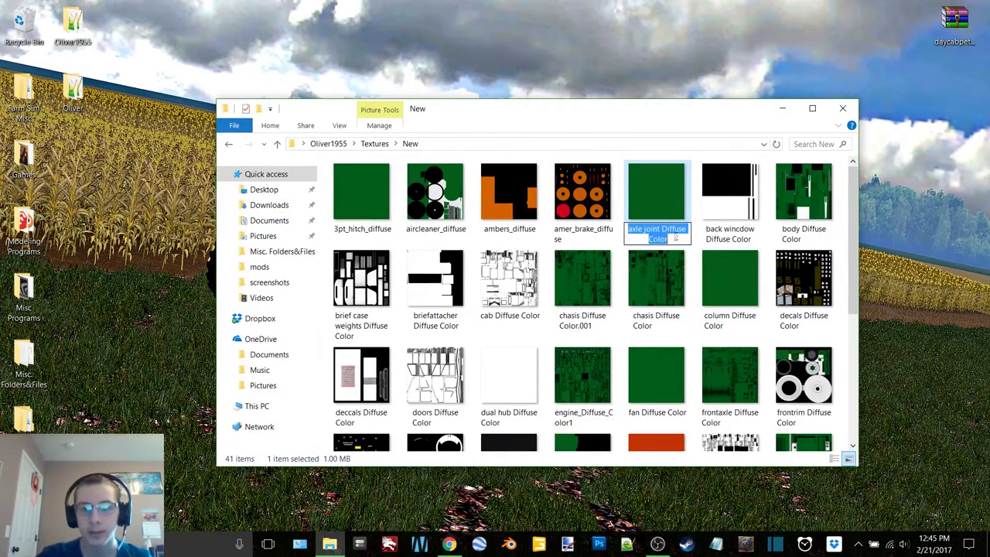
click(663, 230)
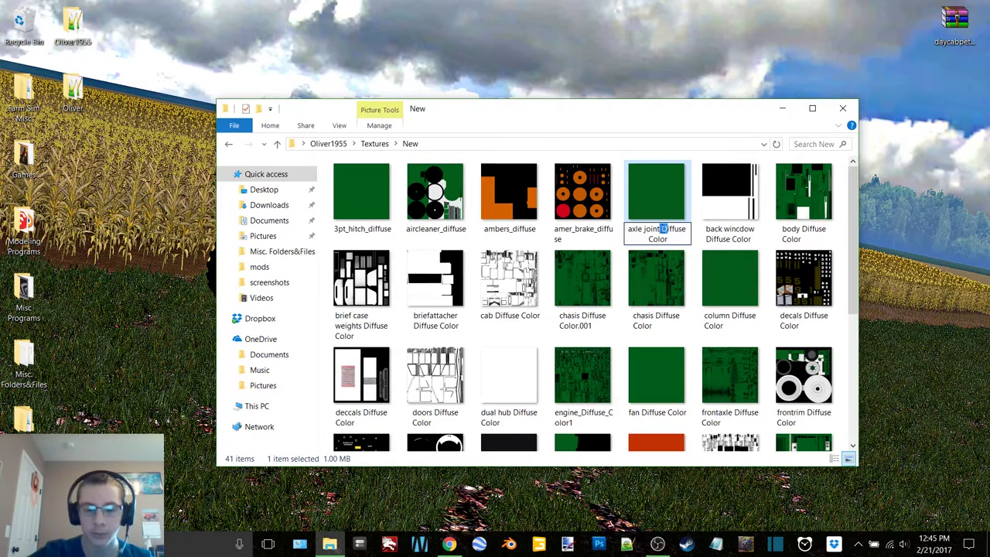
key(BackSpace)
text(d)
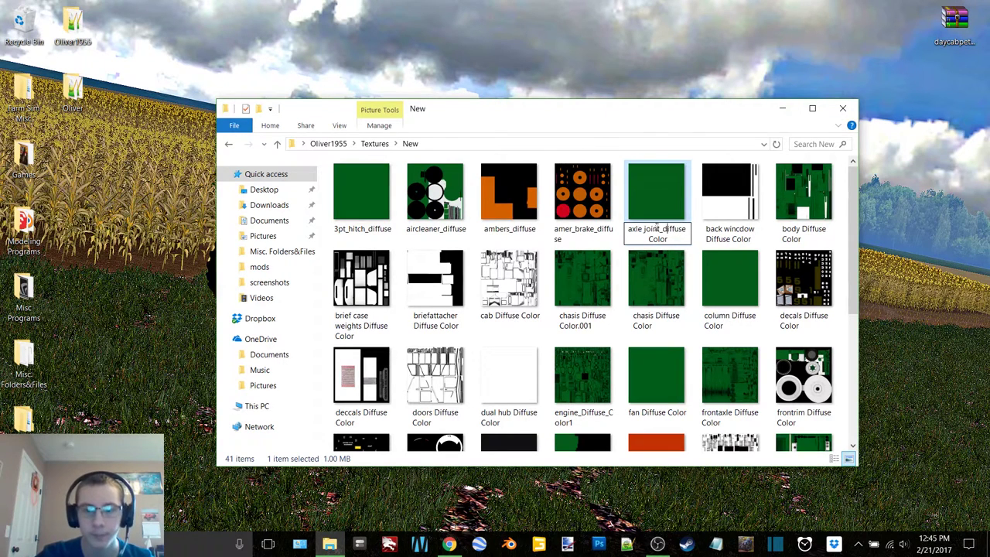
click(644, 230)
key(BackSpace)
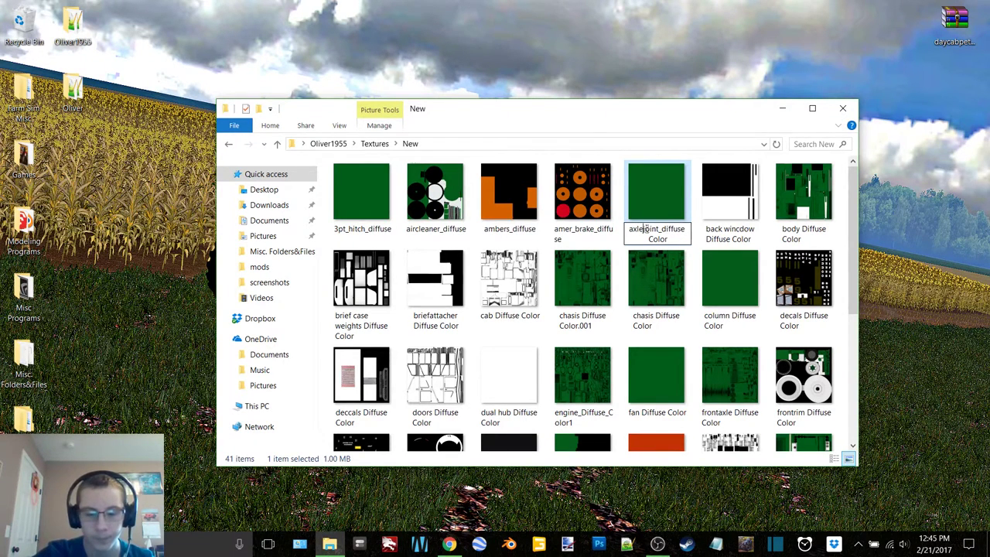
text(_)
drag(687, 229, 684, 239)
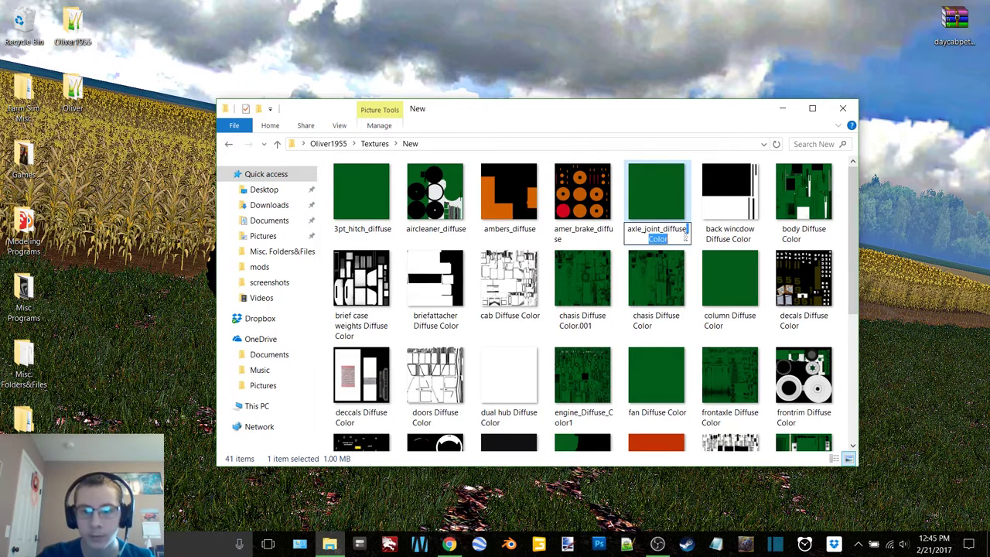
key(BackSpace)
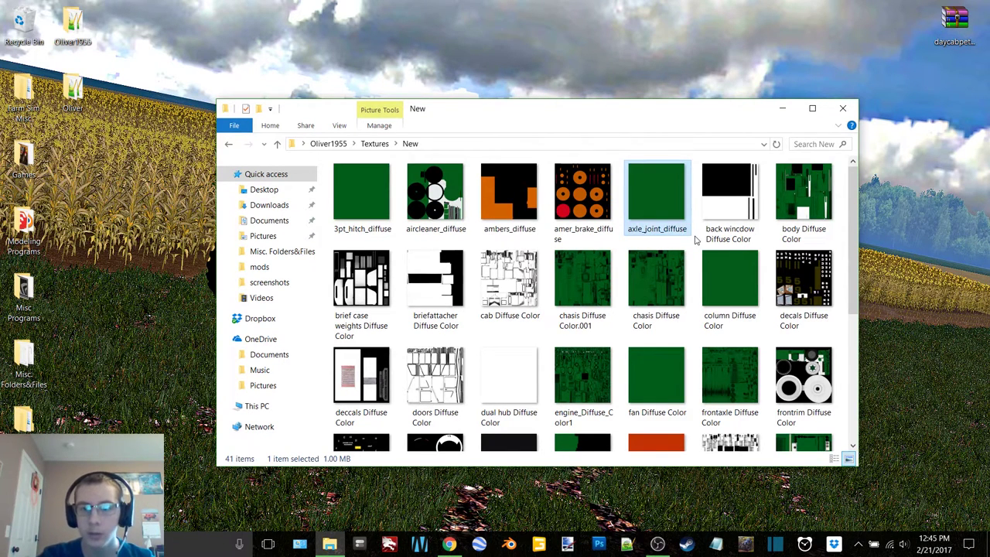
Step: Rename the back window Diffuse Color texture as back_window_diffuse
click(714, 241)
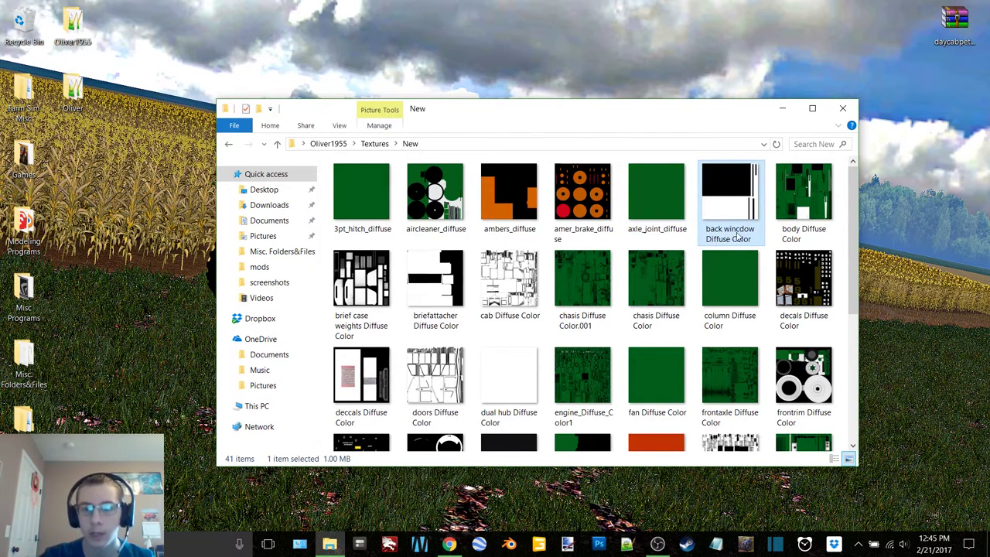
click(739, 236)
click(740, 230)
key(BackSpace)
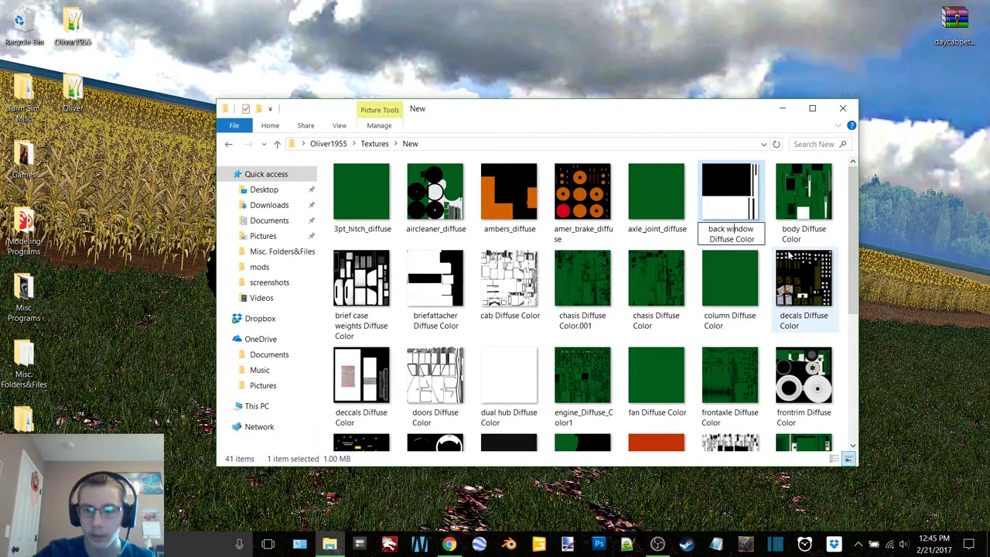
key(BackSpace)
text(_)
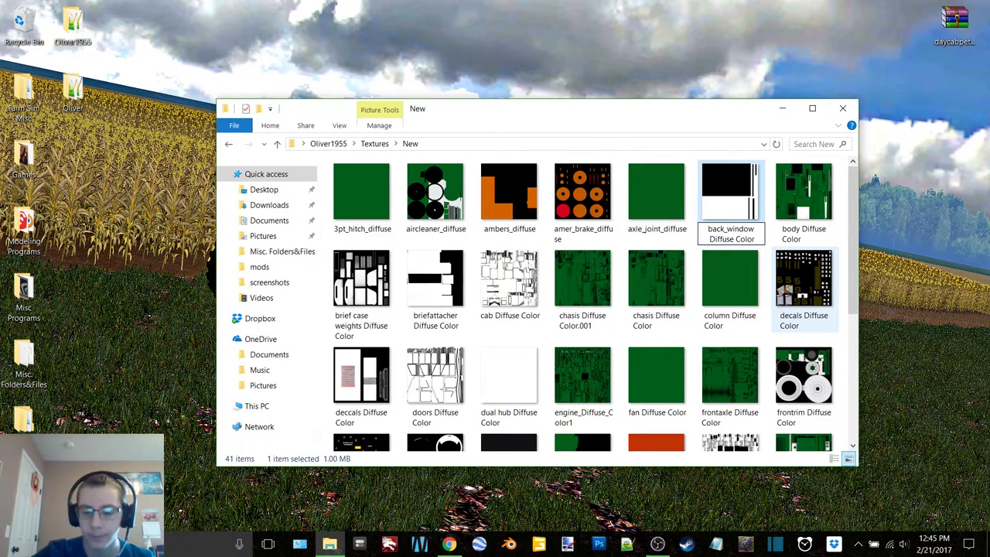
click(717, 239)
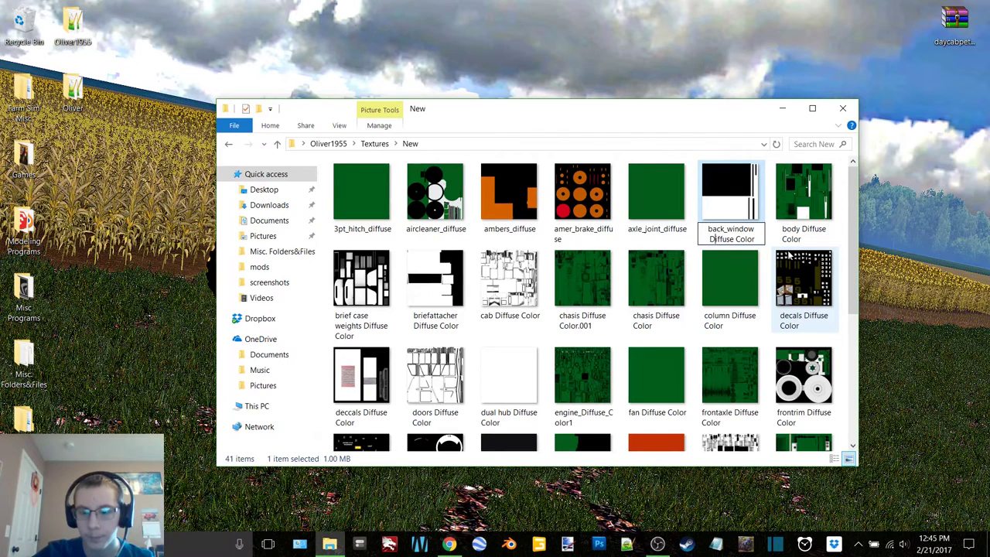
key(BackSpace)
text(_d)
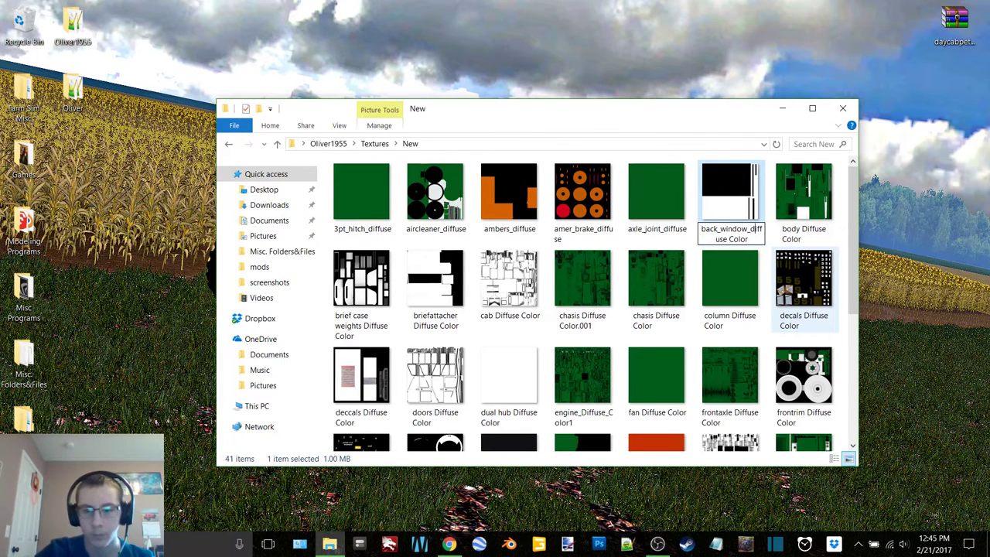
key(BackSpace)
key(BackSpace)
key(BackSpace)
key(BackSpace)
key(BackSpace)
key(BackSpace)
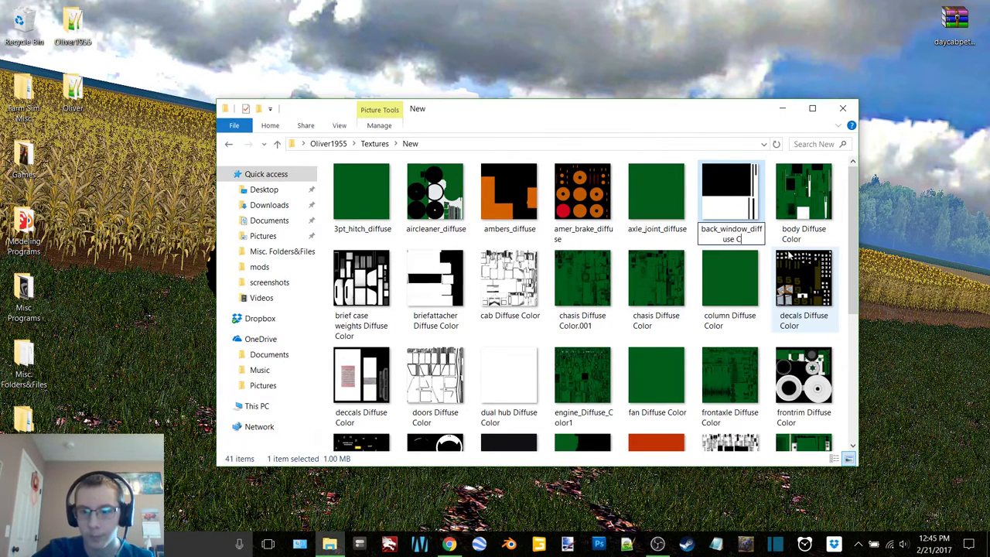
key(Return)
Step: Rename the body Diffuse Color texture as body_diffuse
click(796, 241)
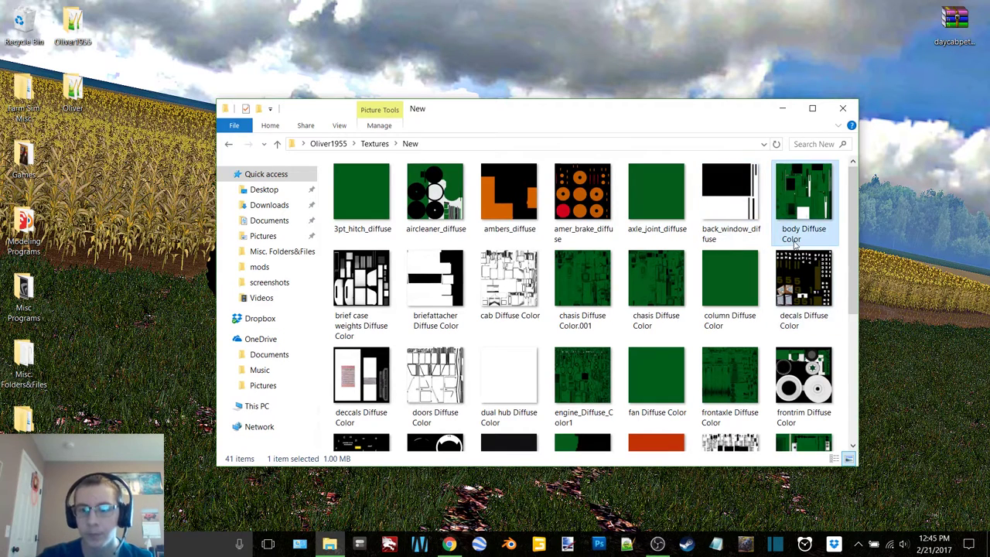
click(800, 239)
drag(827, 230, 800, 230)
key(BackSpace)
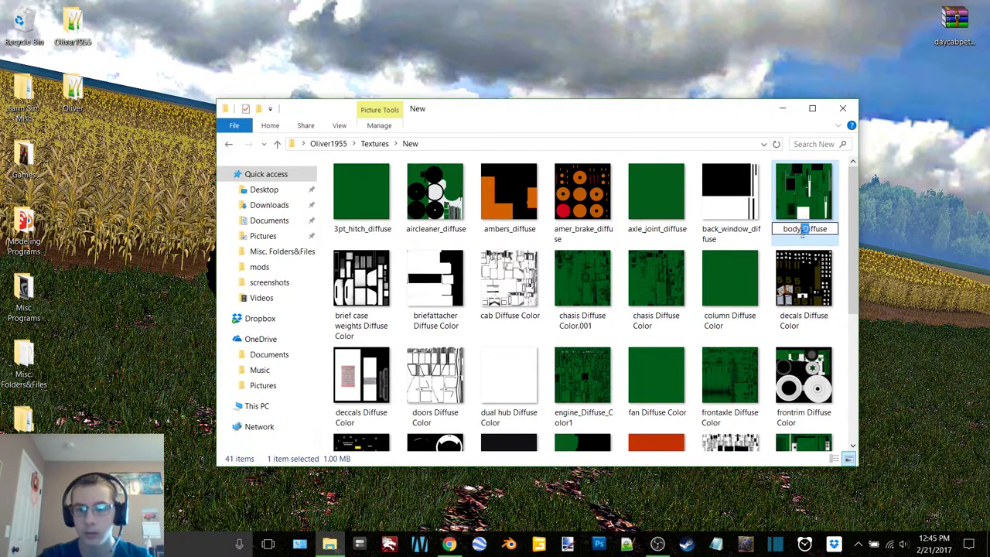
text(_d)
key(Return)
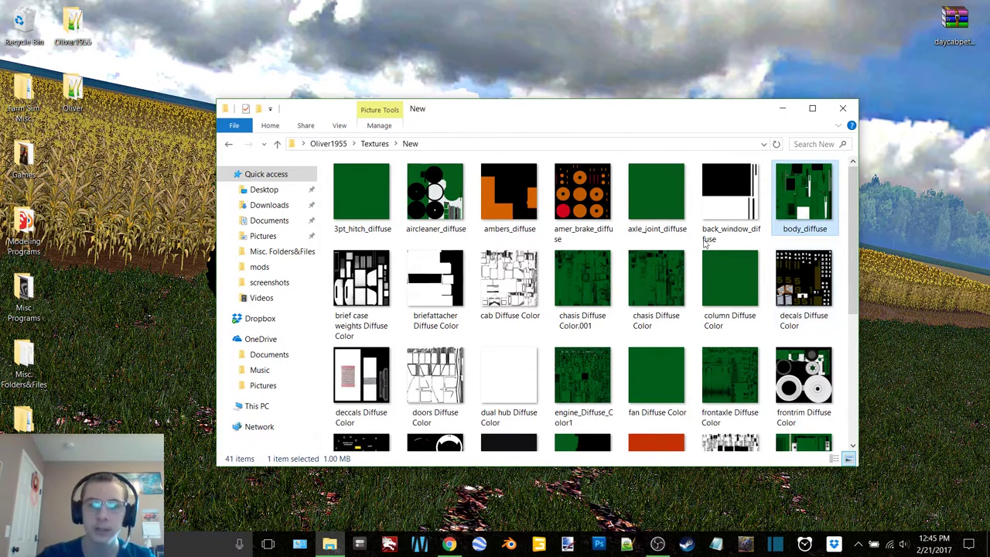
Step: Try renaming the brief case weights Diffuse Color texture as weight_diffuse, and undo that rename
click(373, 313)
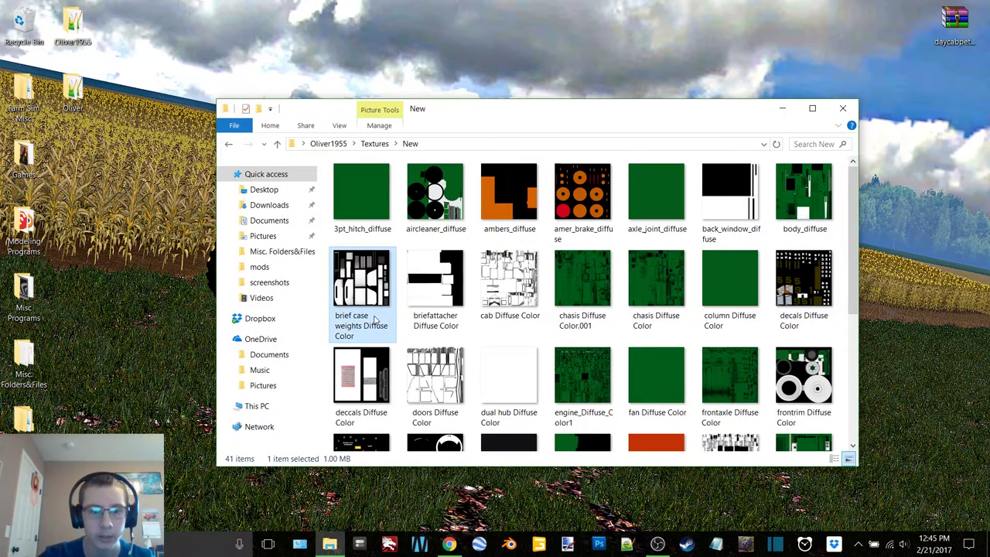
click(374, 320)
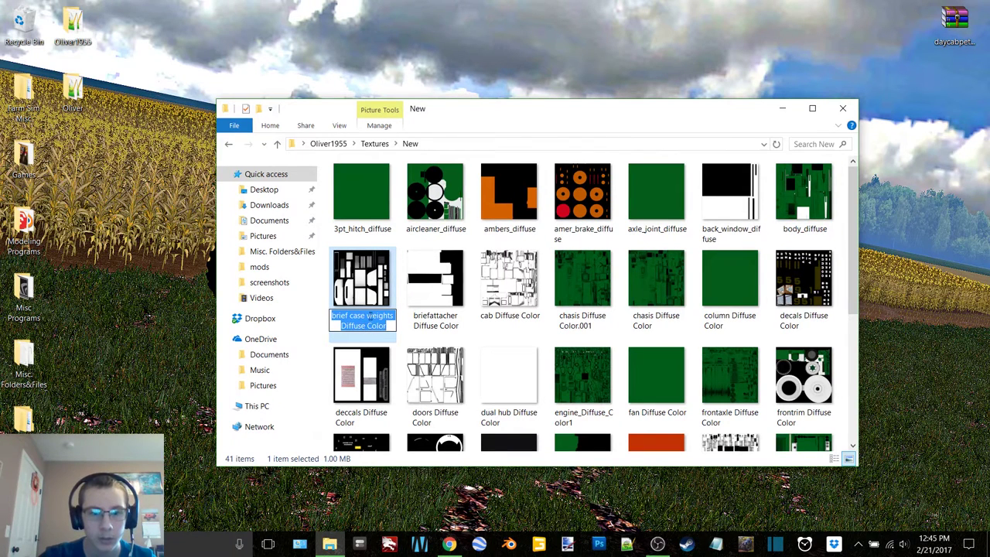
drag(369, 315, 333, 316)
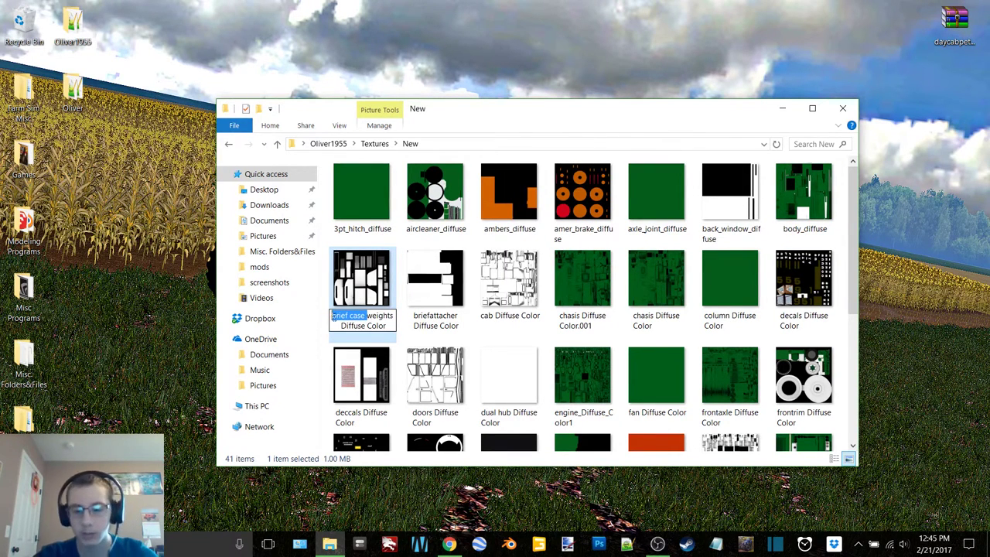
key(BackSpace)
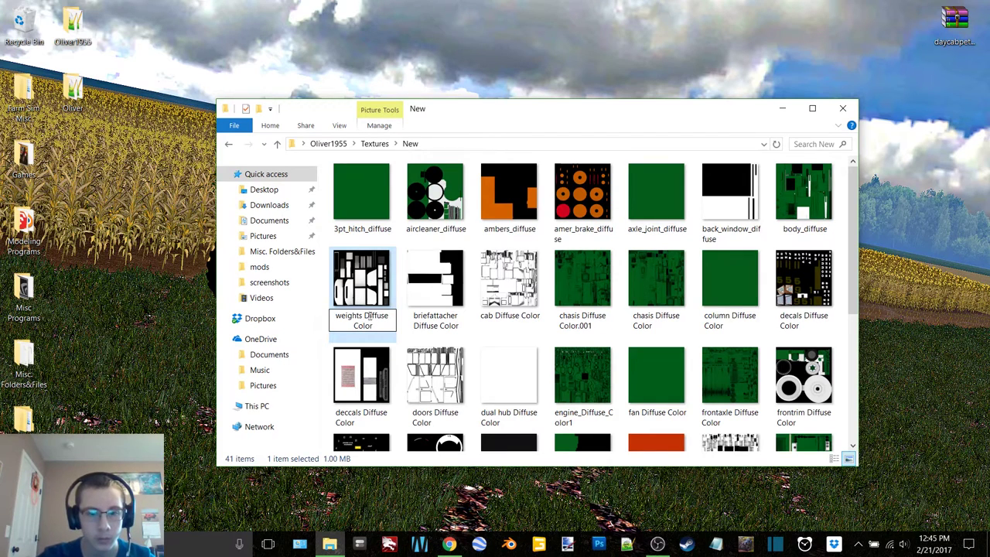
drag(370, 316, 358, 316)
text(_d)
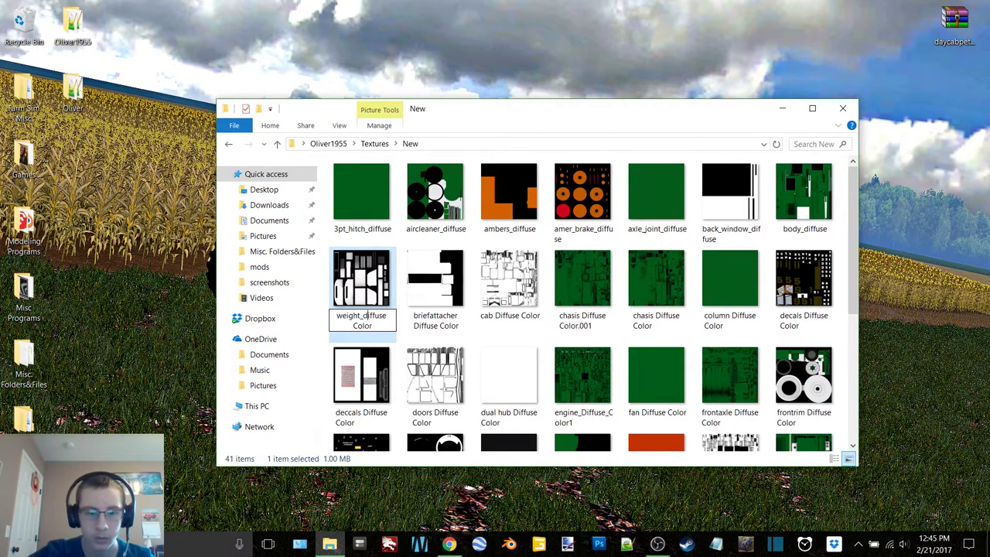
drag(387, 316, 386, 326)
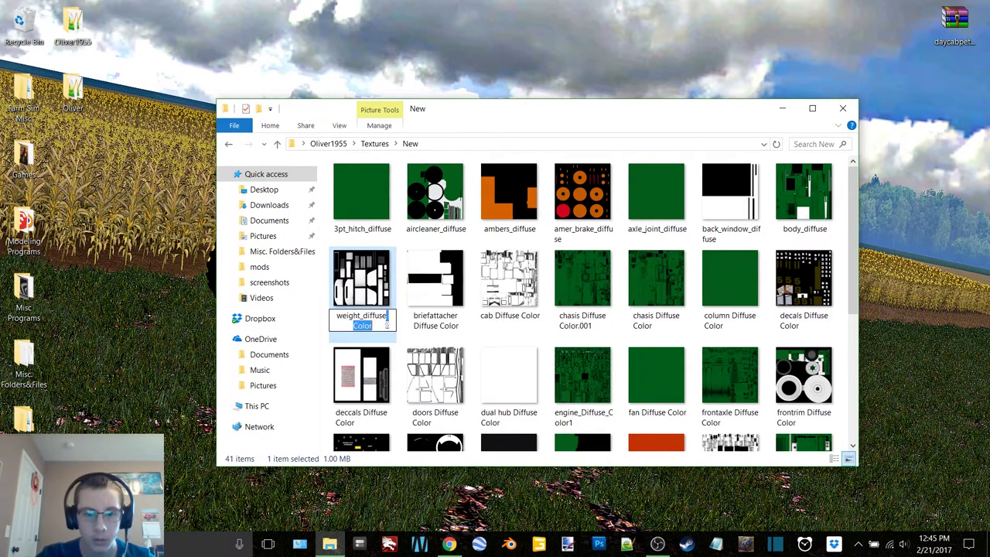
key(BackSpace)
key(Return)
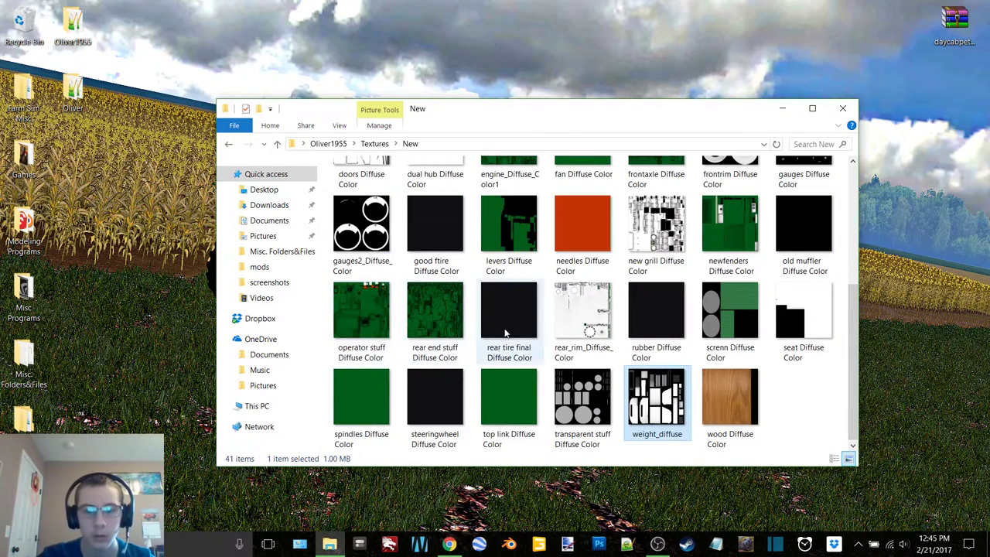
scroll(536, 334, up, 5)
key(ctrl+z)
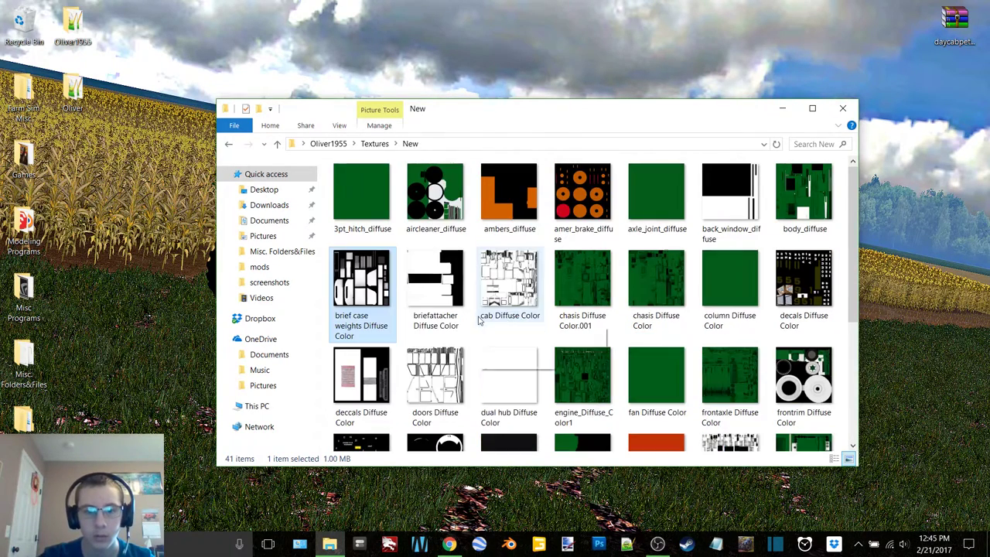
Step: Rename the brief case weights Diffuse Color texture as briefcase_weights_diffuse
click(371, 327)
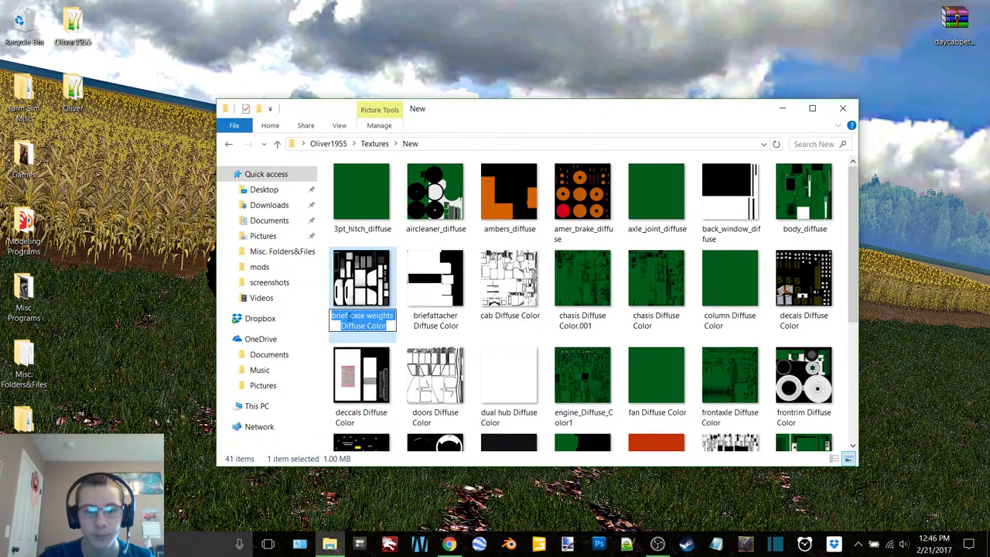
click(351, 315)
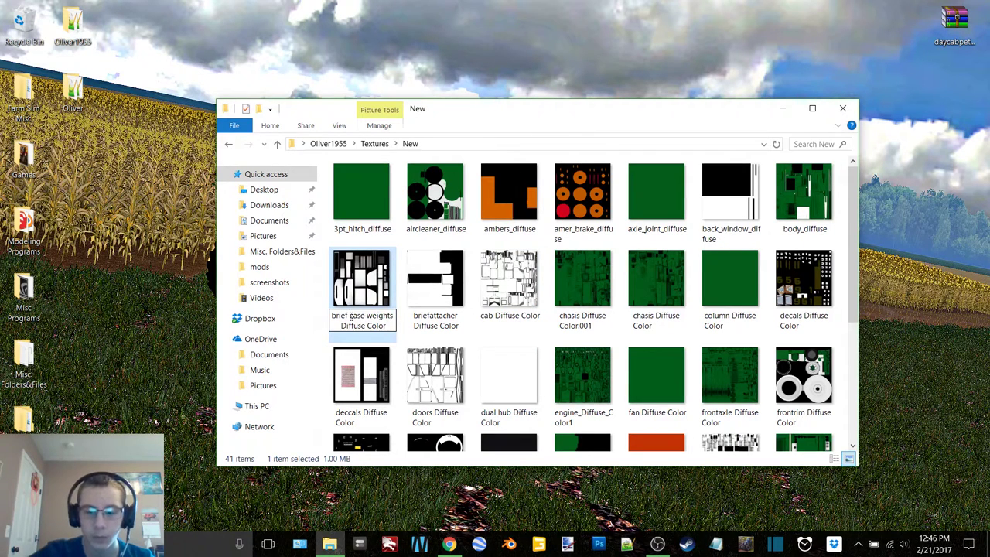
key(BackSpace)
key(BackSpace)
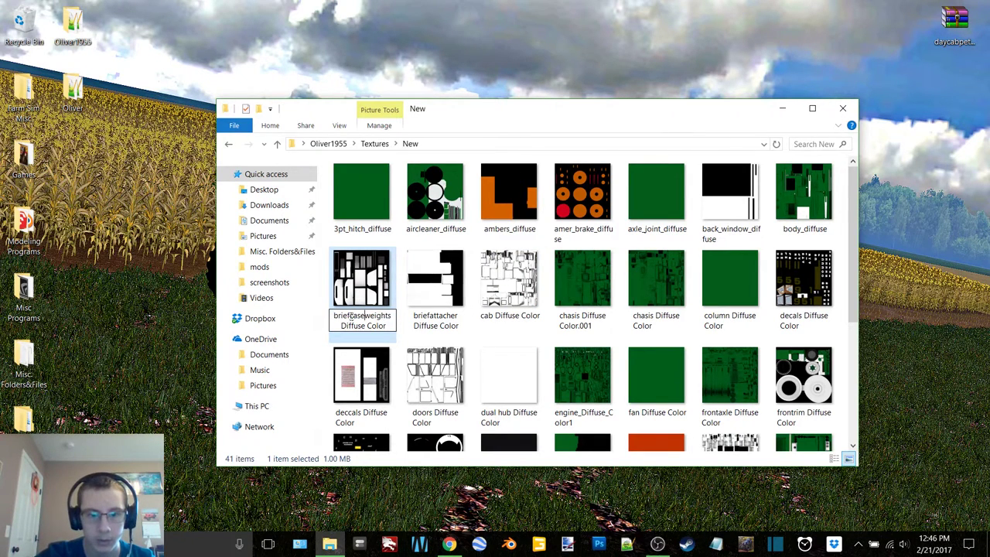
text(_)
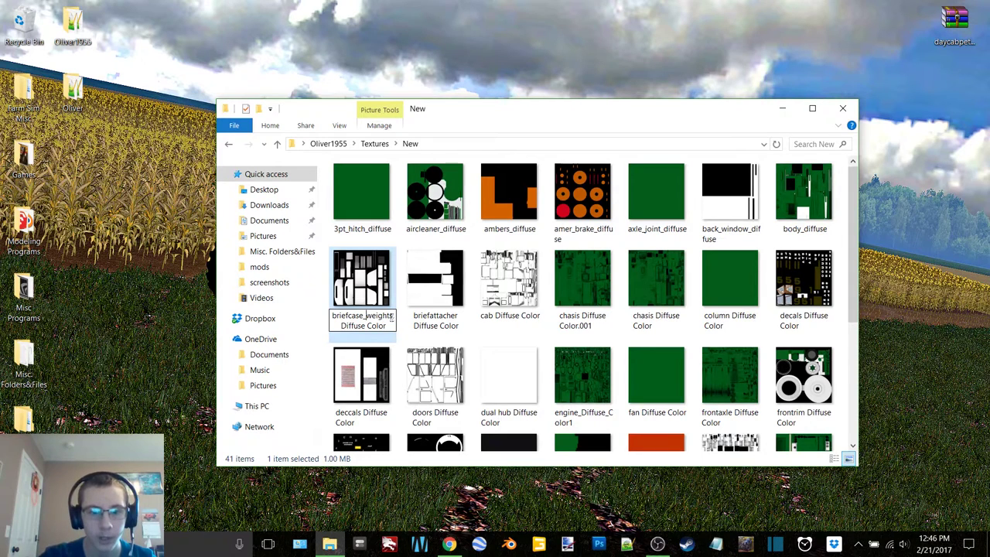
drag(389, 325, 365, 326)
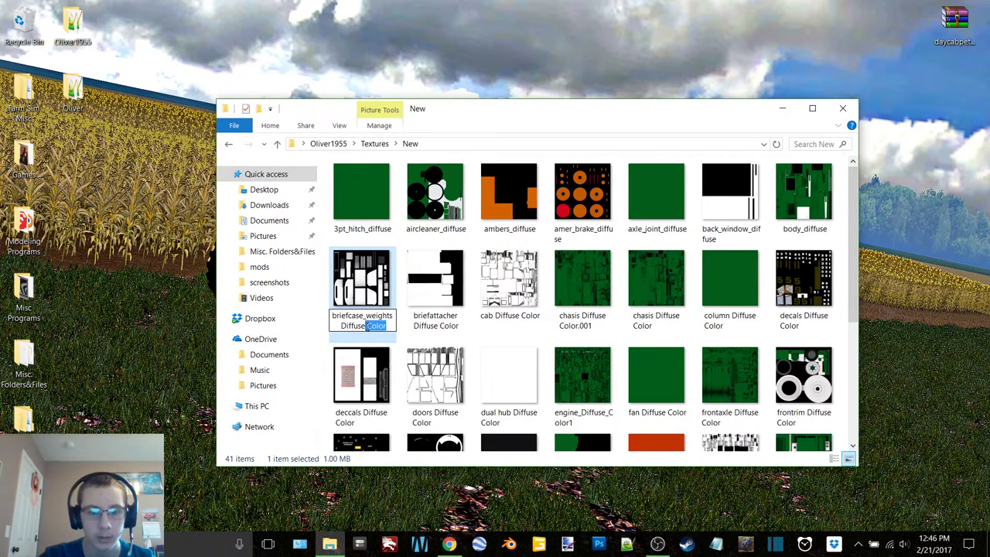
key(BackSpace)
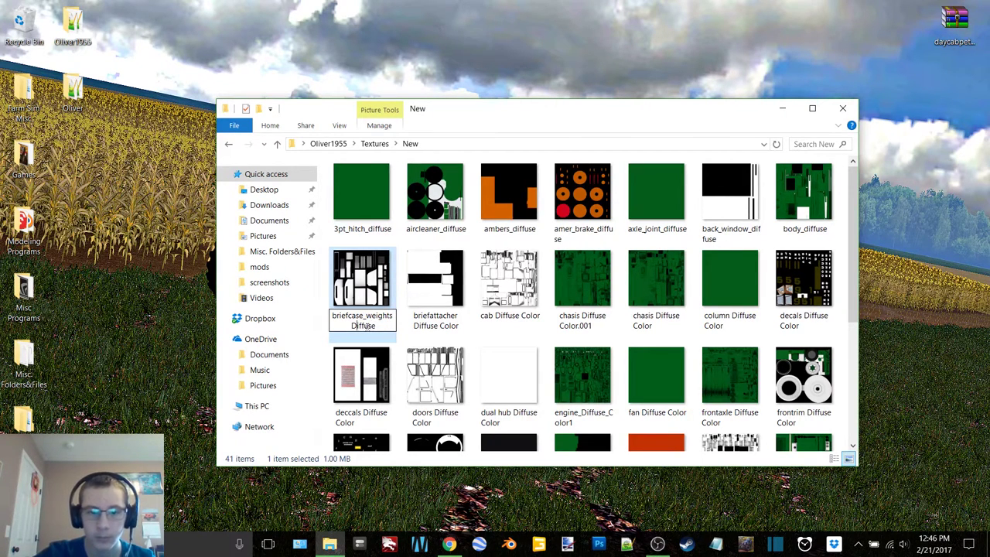
key(BackSpace)
key(BackSpace)
key(BackSpace)
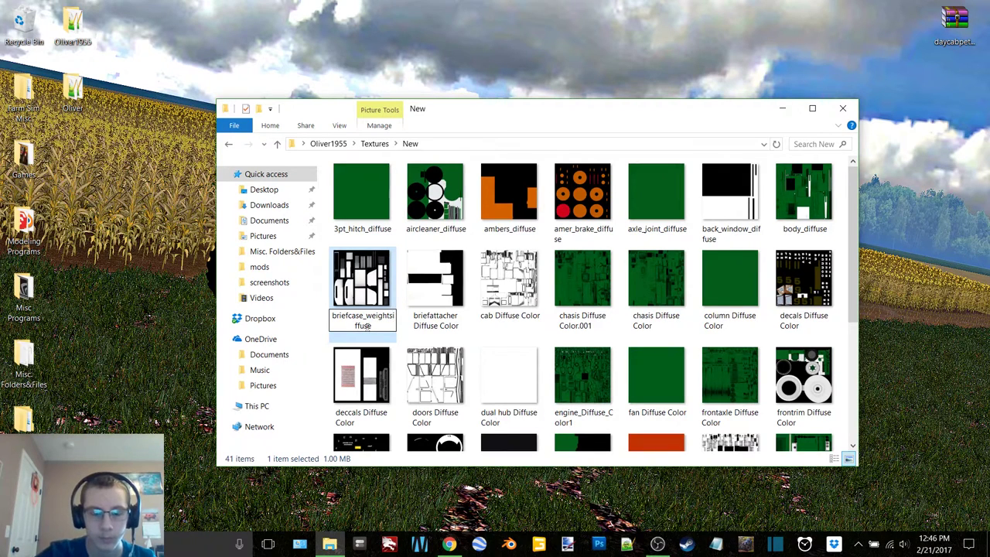
text(_d)
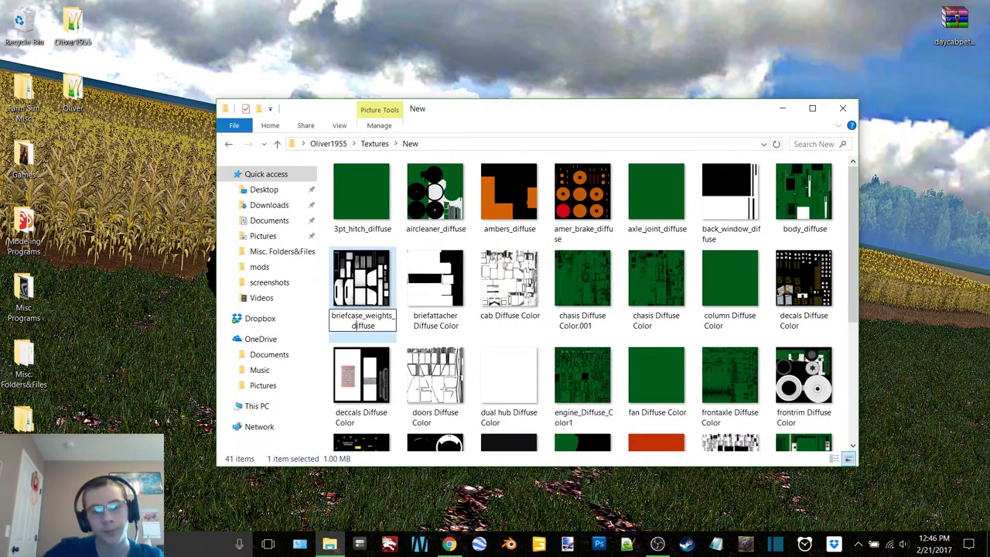
key(Return)
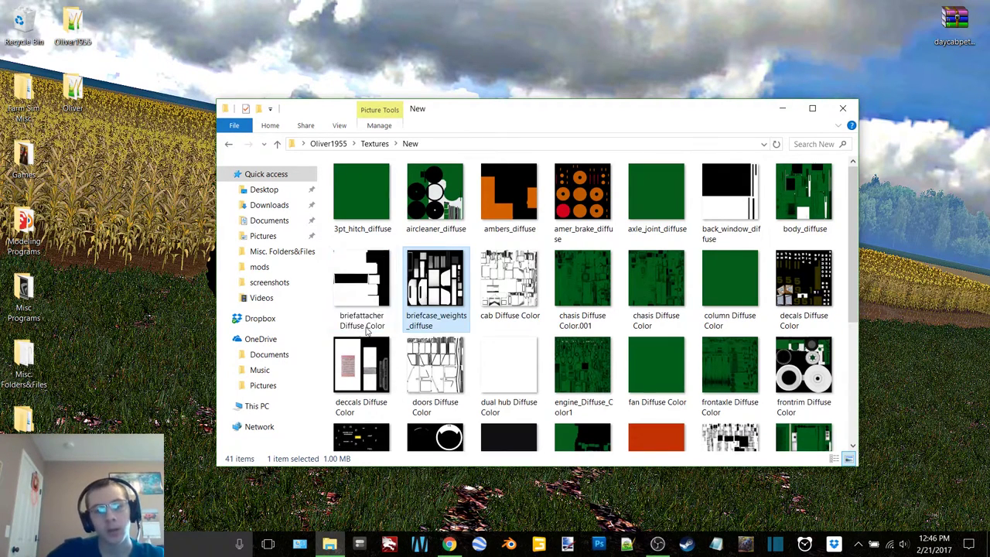
Step: Remove the _diffuse suffix from the 3pt hitch texture's name, leaving 3pt_hitch
click(367, 219)
click(369, 231)
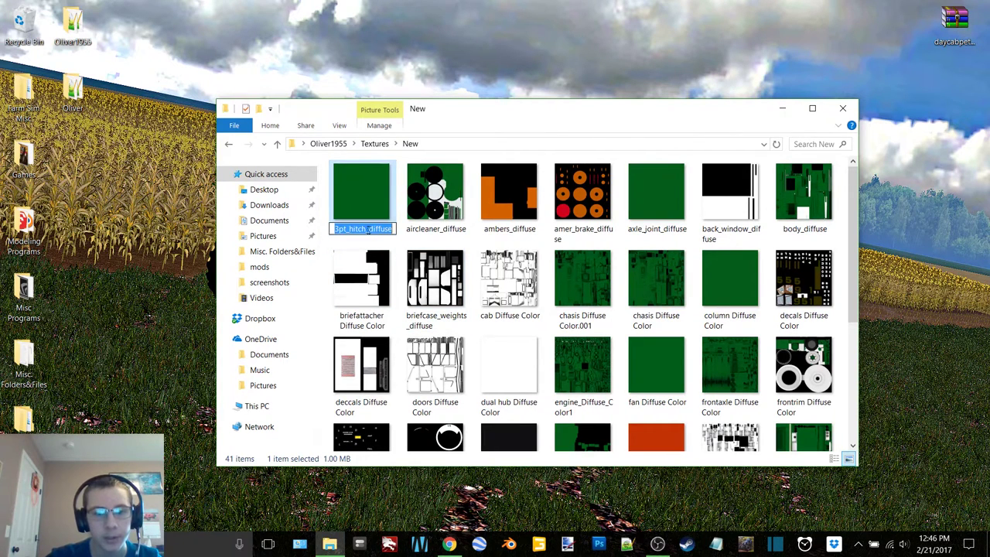
drag(367, 229, 394, 230)
key(BackSpace)
key(Return)
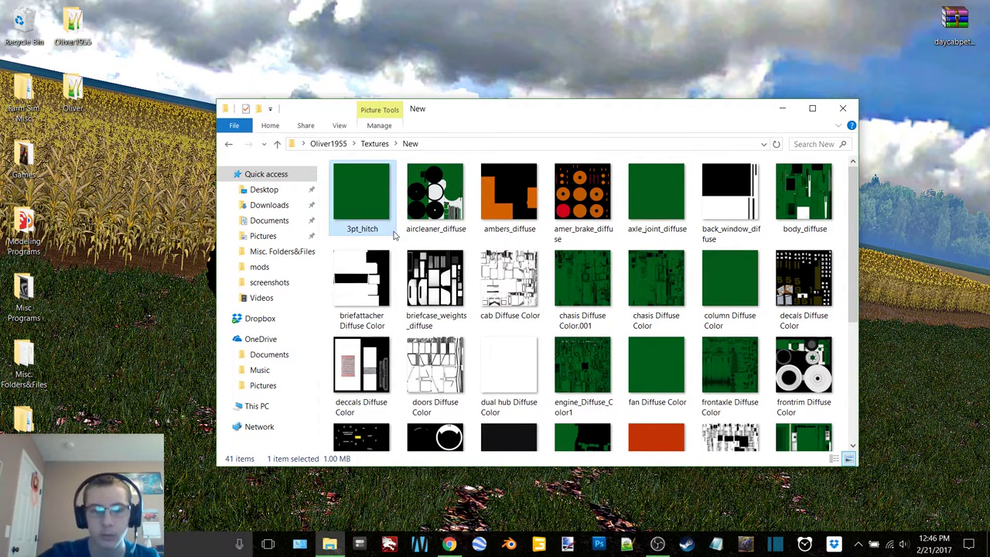
Step: Shorten the air cleaner texture's name to aircleaner by removing its _diffuse suffix
click(437, 220)
click(440, 232)
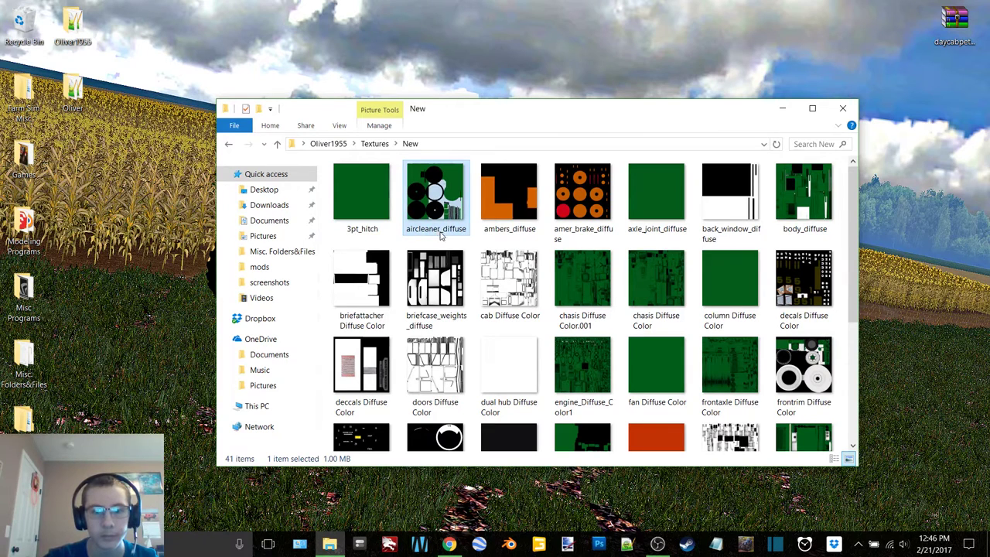
drag(440, 229, 469, 229)
key(BackSpace)
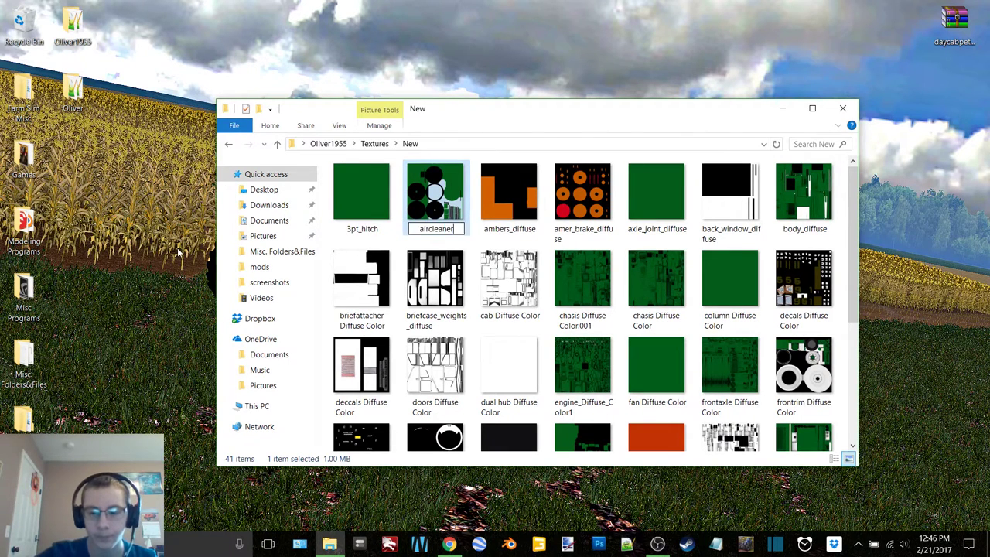
key(Return)
Step: Rename the ambers_diffuse texture as ambers, without the _diffuse suffix
click(510, 229)
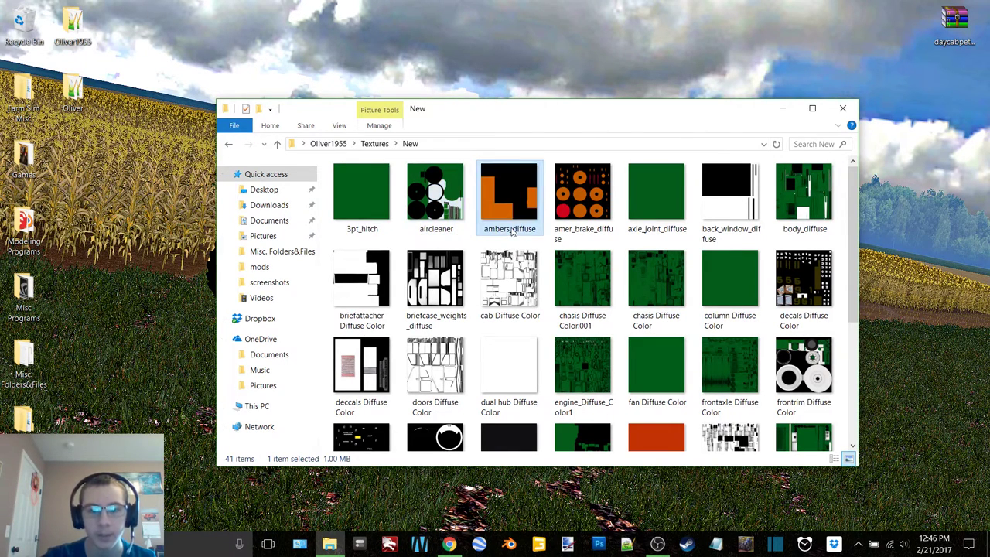
click(511, 229)
drag(509, 229, 539, 229)
key(BackSpace)
key(Return)
Step: Rename the amer_brake_diffuse texture as amer_brake, without the _diffuse suffix
click(596, 232)
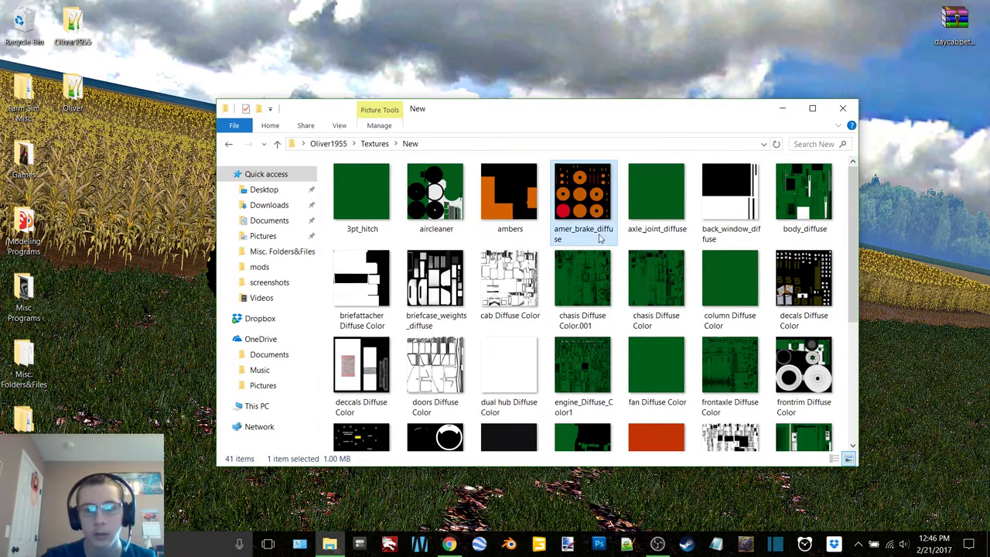
click(595, 237)
drag(594, 229, 600, 240)
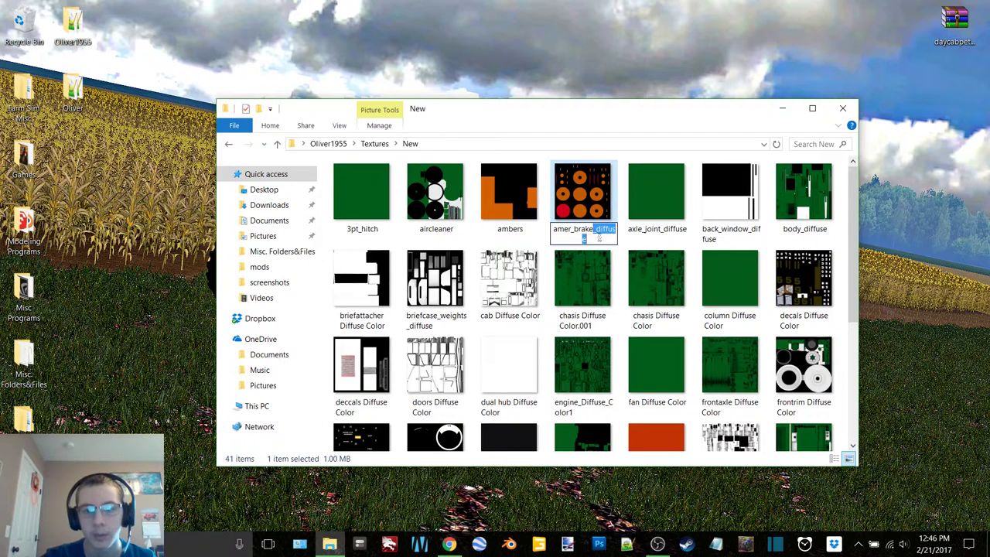
key(BackSpace)
key(Return)
Step: Shorten the axle_joint_diffuse texture's name to axle_joint
click(657, 231)
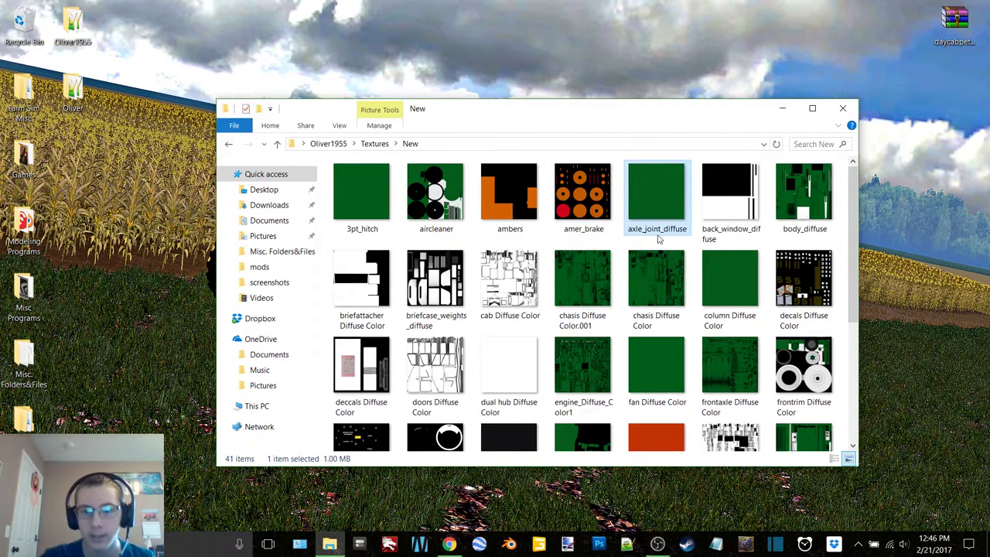
click(658, 231)
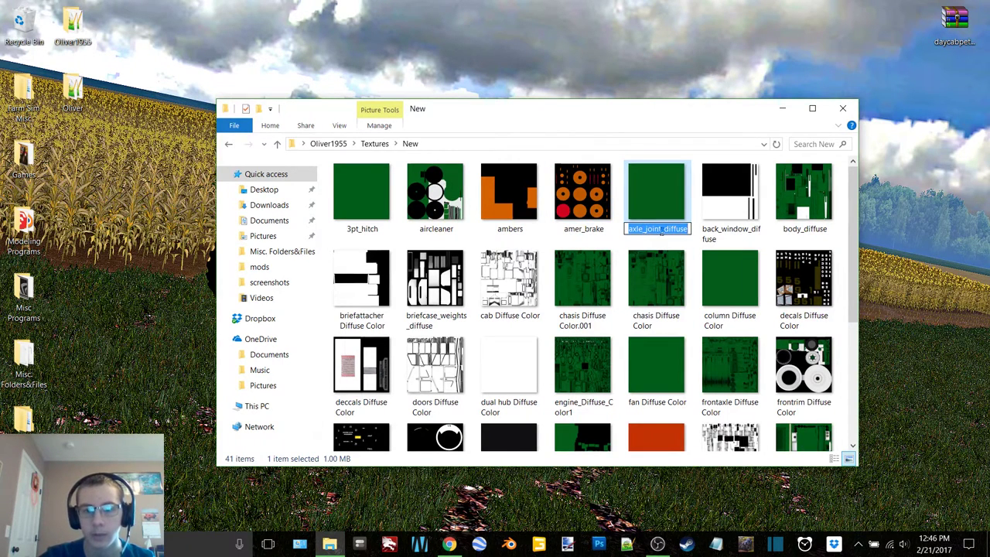
drag(661, 229, 687, 230)
key(BackSpace)
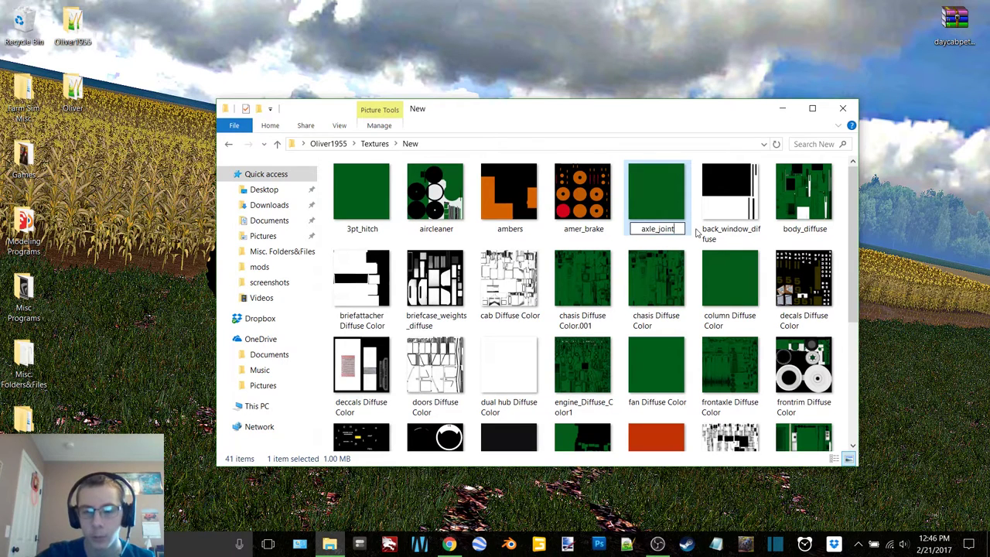
key(Return)
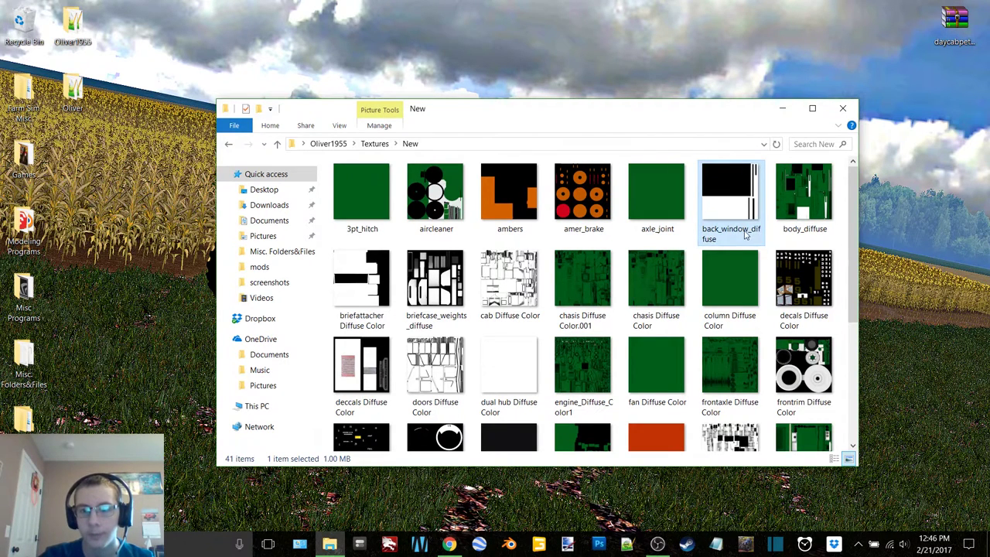
Step: Remove the _diffuse suffix from the back window texture's name, leaving back_window
click(751, 233)
click(750, 233)
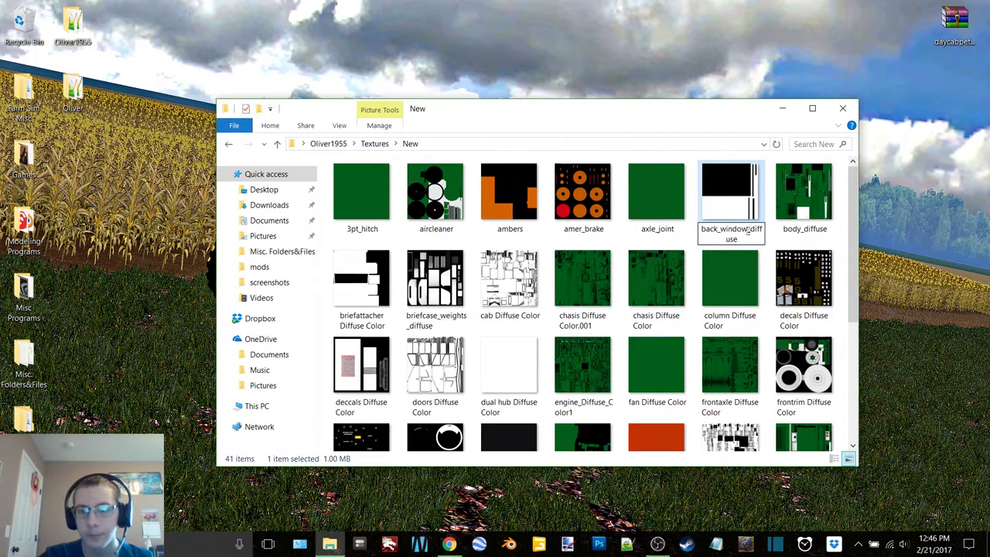
drag(748, 232, 759, 240)
key(BackSpace)
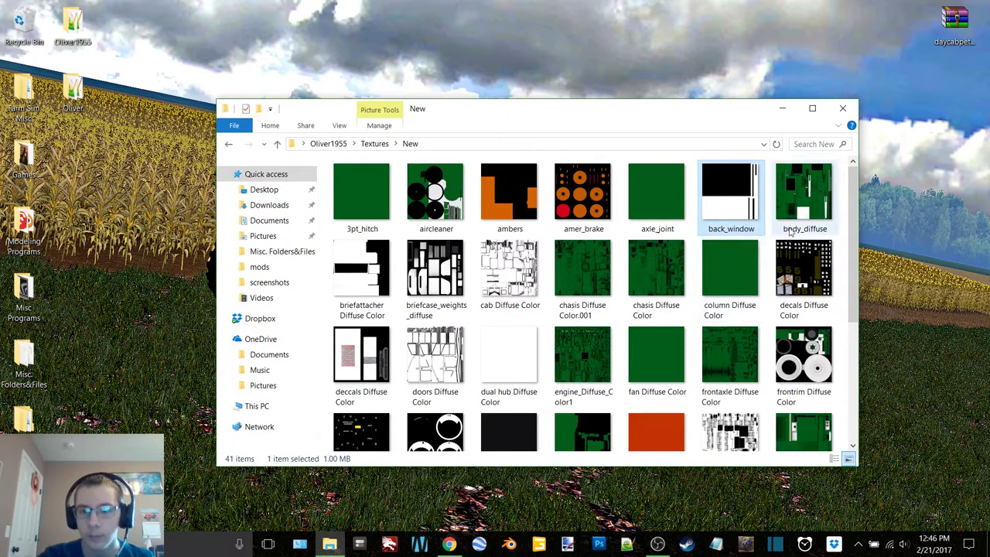
Step: Rename the body_diffuse texture as body, without the _diffuse suffix
click(808, 201)
click(803, 232)
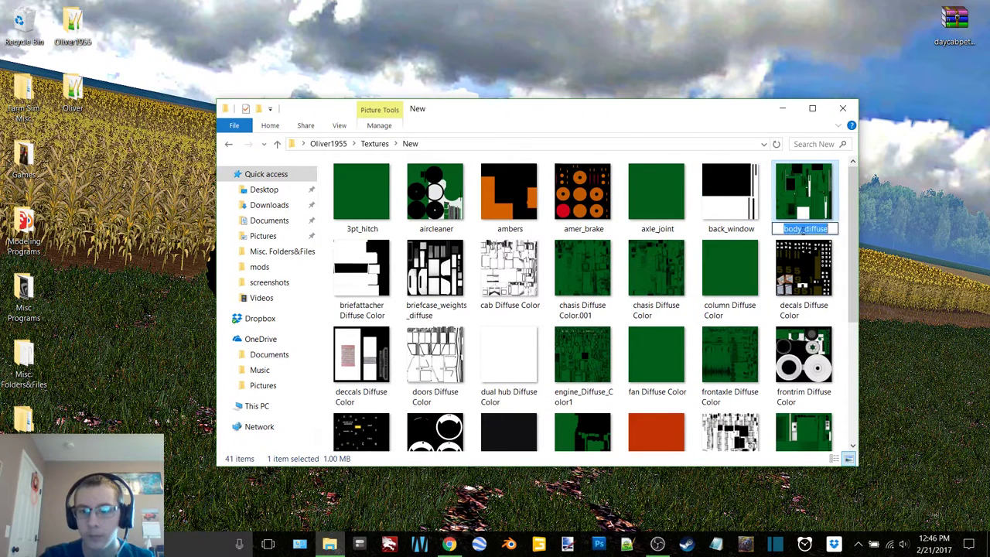
click(800, 229)
drag(800, 229, 833, 230)
key(BackSpace)
key(Return)
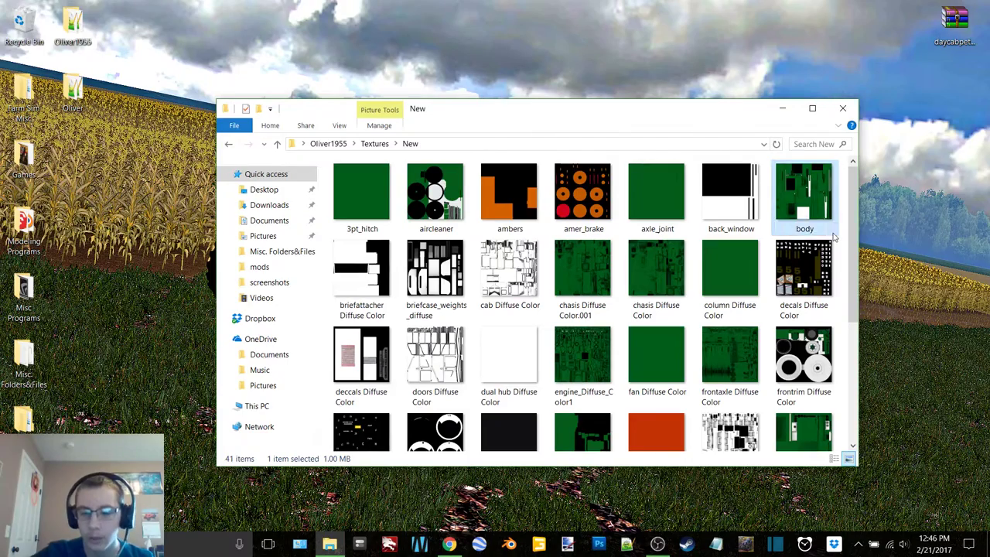
click(657, 544)
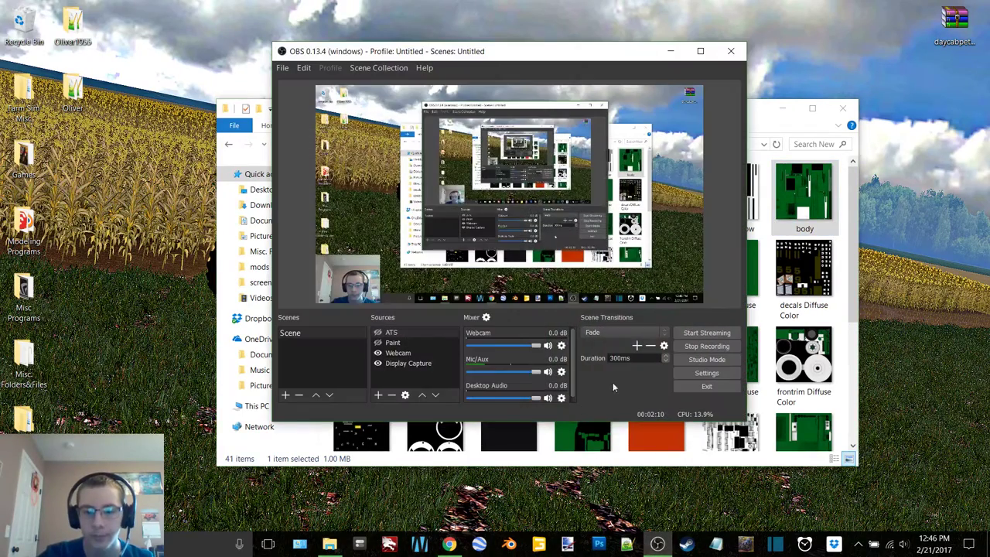
click(671, 51)
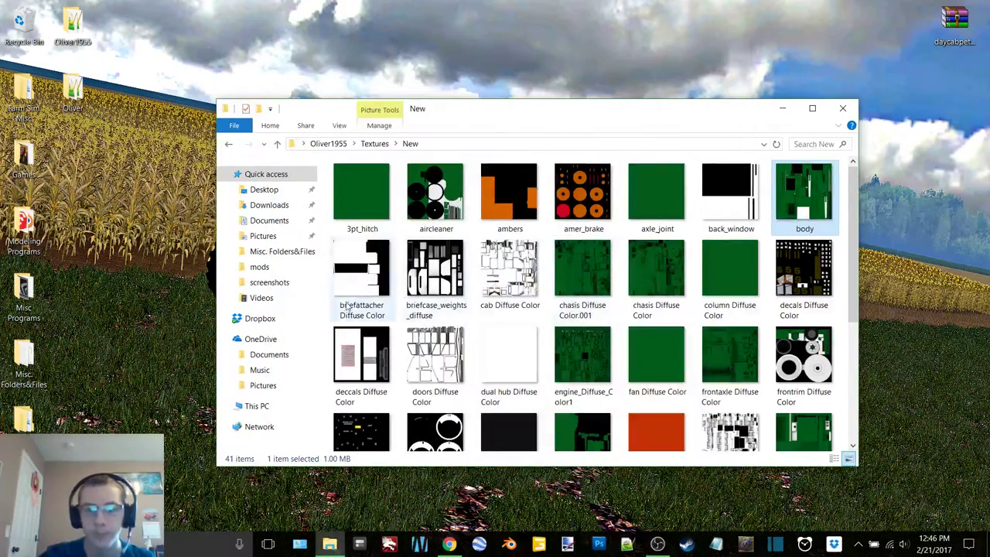
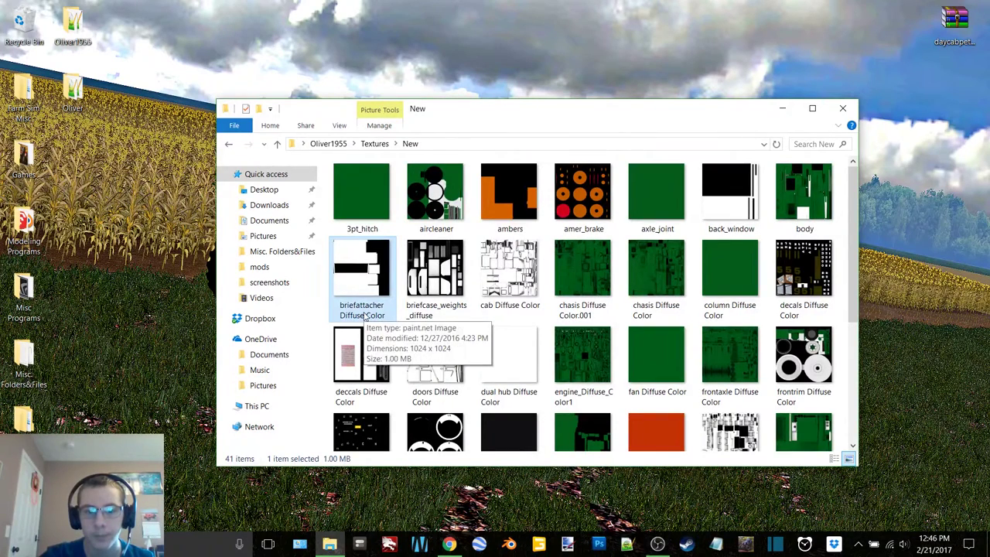
Step: Shorten the briefcase weights texture's name to briefcase_weights by removing its _diffuse suffix
click(438, 312)
click(460, 308)
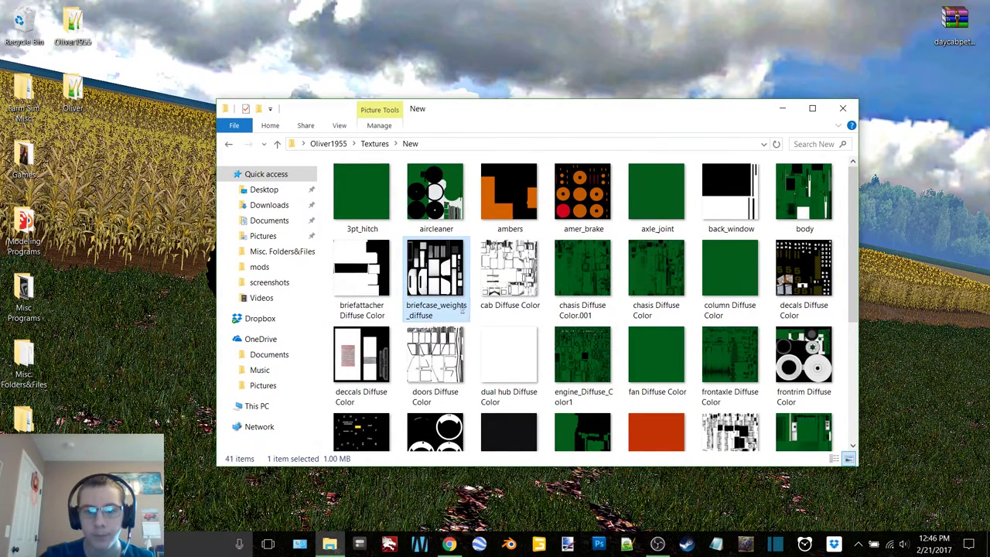
drag(465, 305, 469, 315)
key(BackSpace)
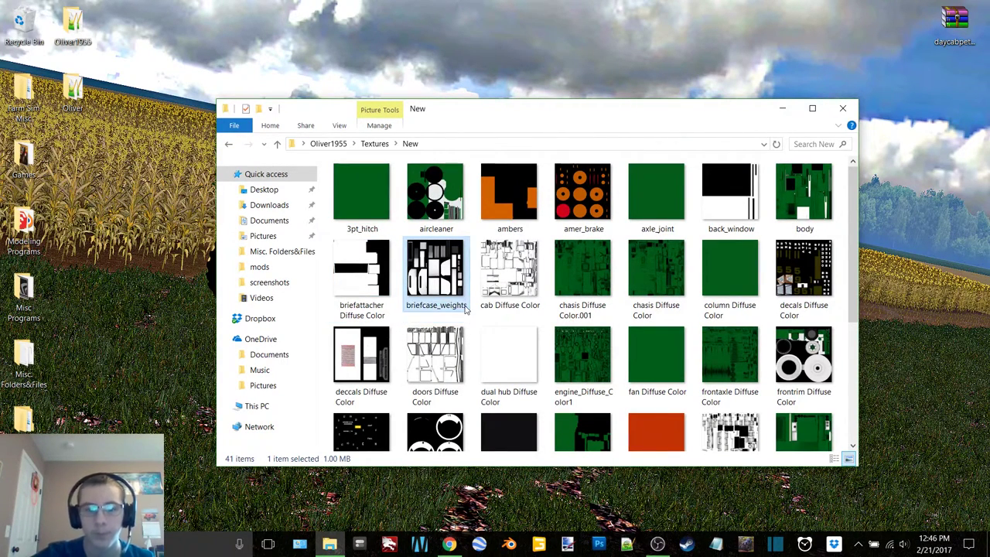
key(Return)
Step: Remove "Diffuse Color" from the briefattacher texture's name, leaving briefattacher
click(366, 311)
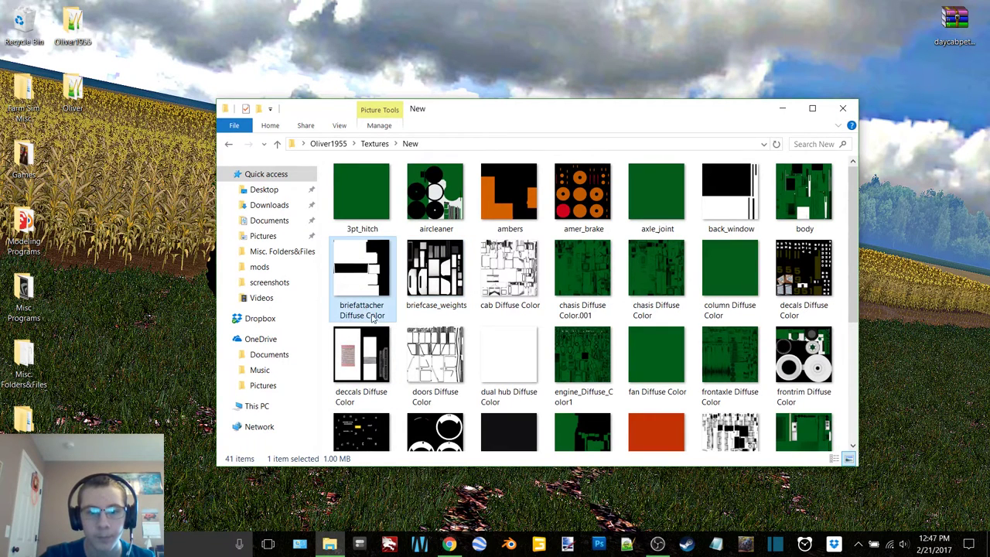
click(374, 313)
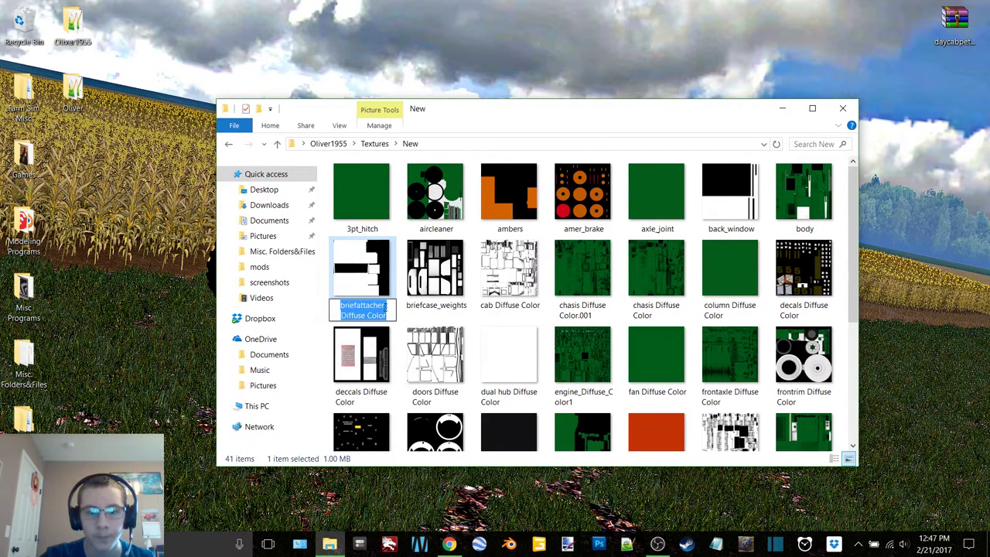
drag(386, 307, 390, 317)
key(BackSpace)
key(Return)
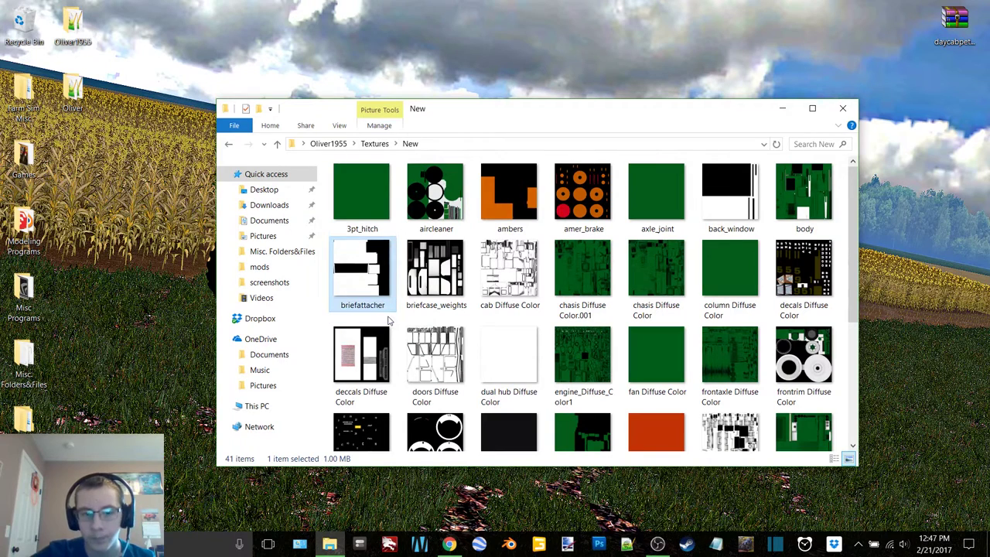
Step: Rename the cab Diffuse Color texture as cab
click(520, 311)
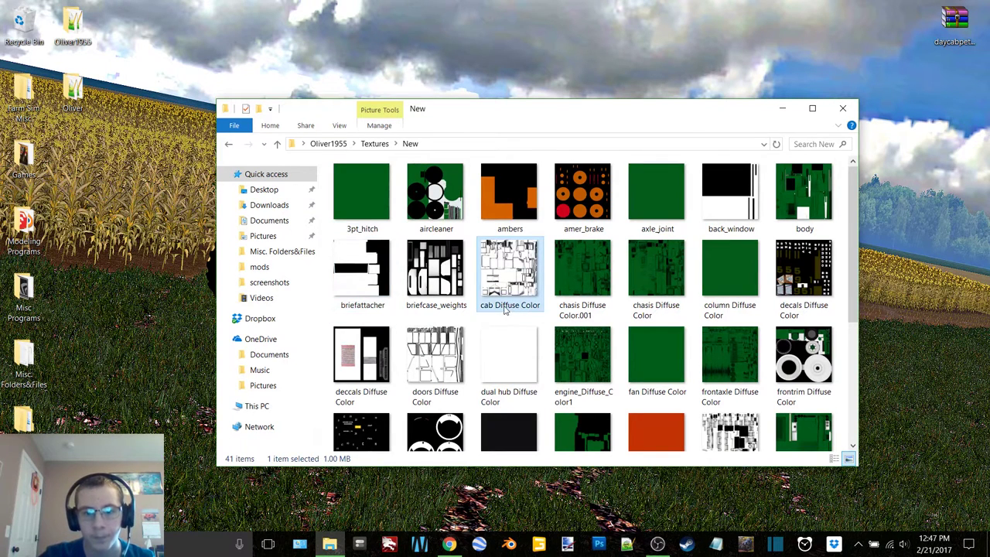
click(502, 310)
drag(493, 306, 554, 307)
key(BackSpace)
key(Return)
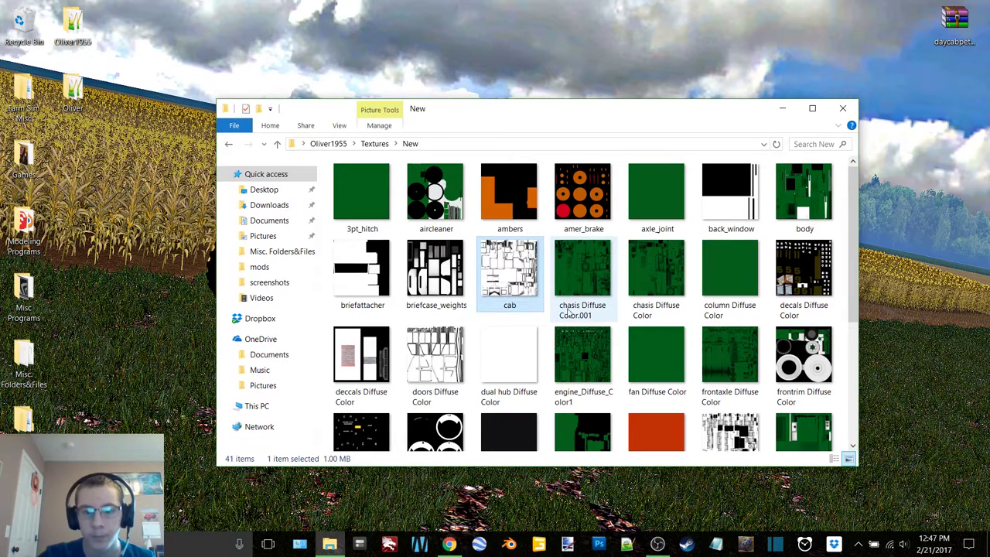
Step: Rename the chasis Diffuse Color.001 texture as chasis_diffuse
click(577, 313)
click(584, 310)
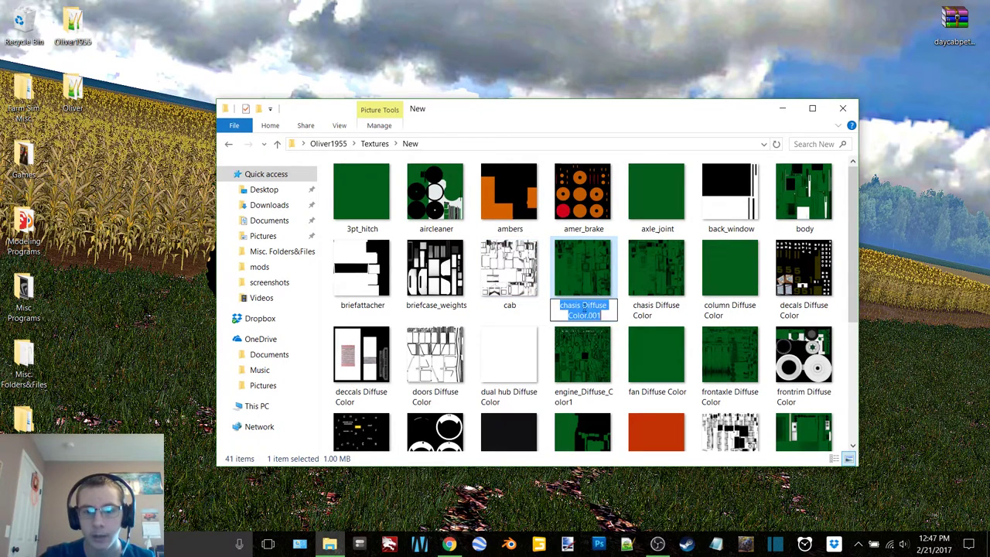
drag(589, 307, 581, 306)
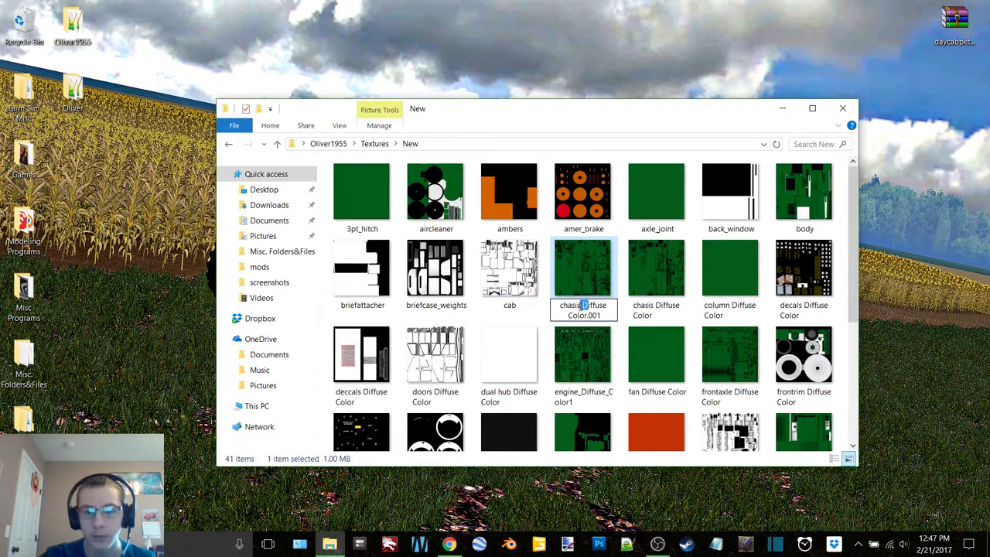
text(_d)
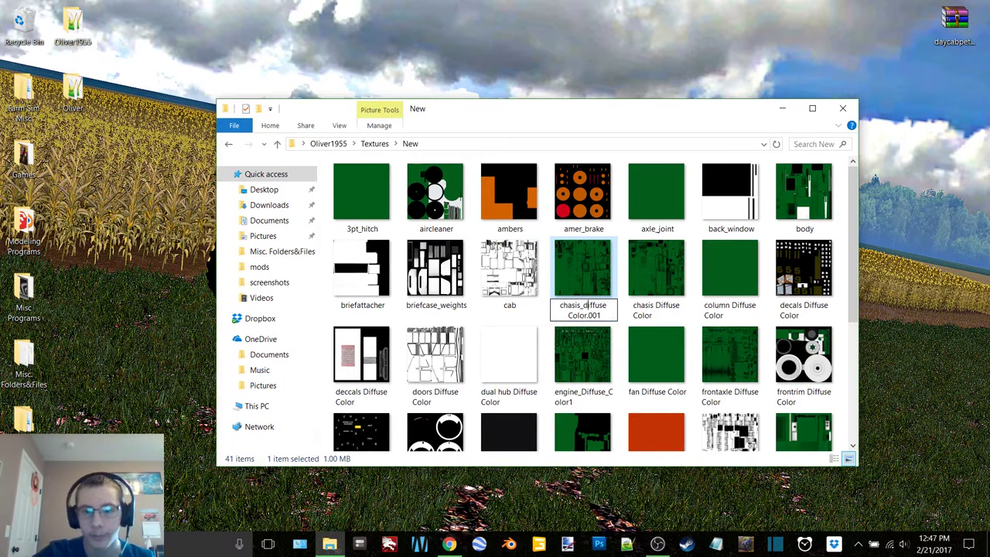
drag(609, 307, 610, 319)
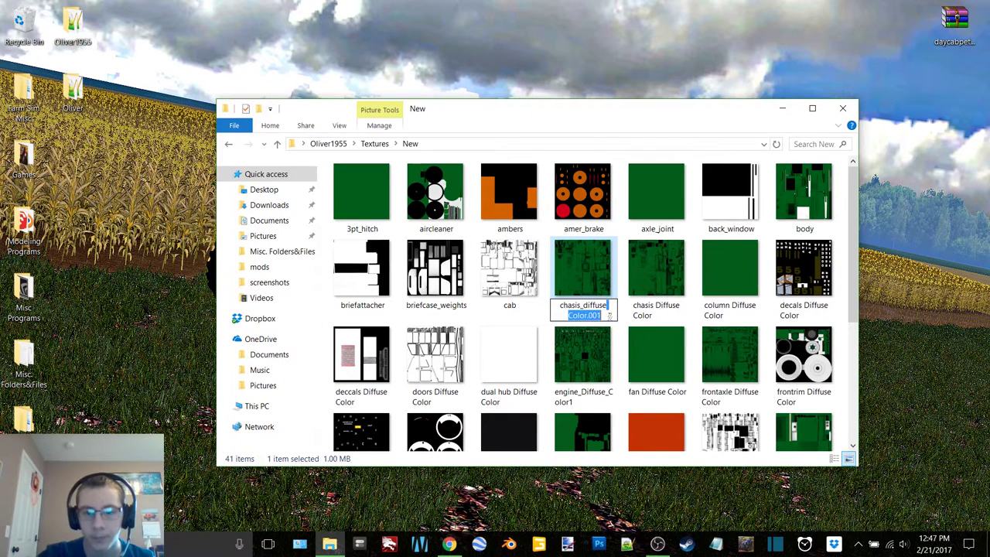
key(BackSpace)
key(Return)
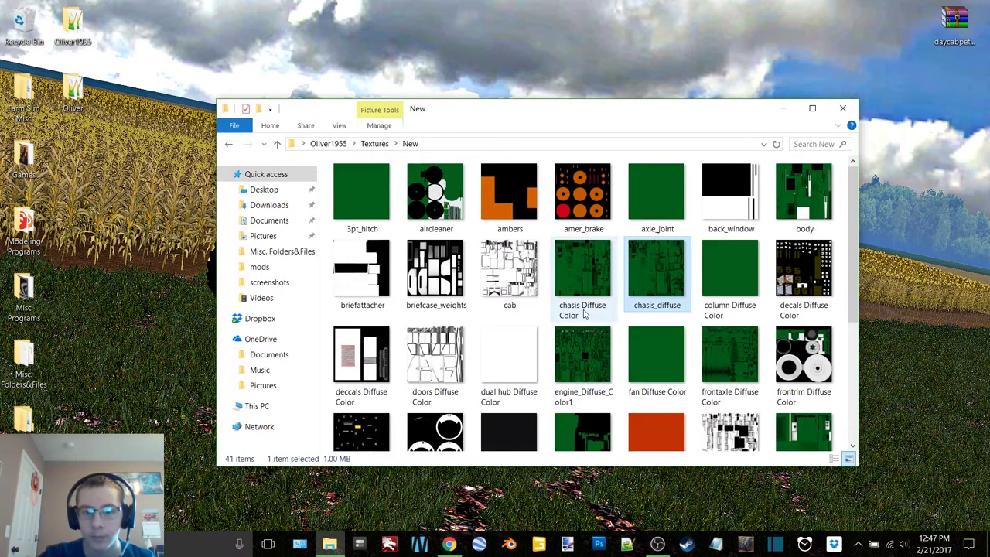
Step: Shorten the chasis Diffuse Color texture's name to chasis
click(608, 318)
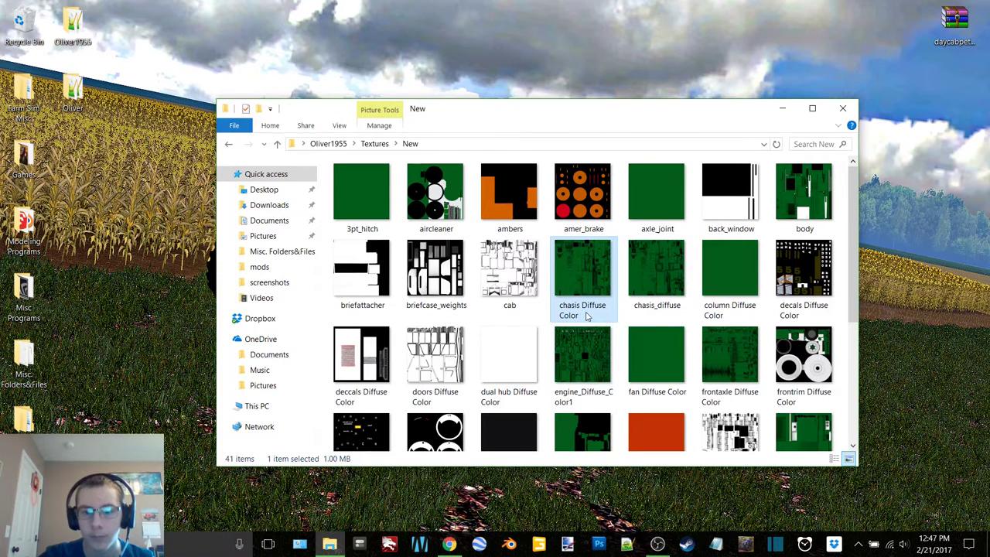
click(587, 312)
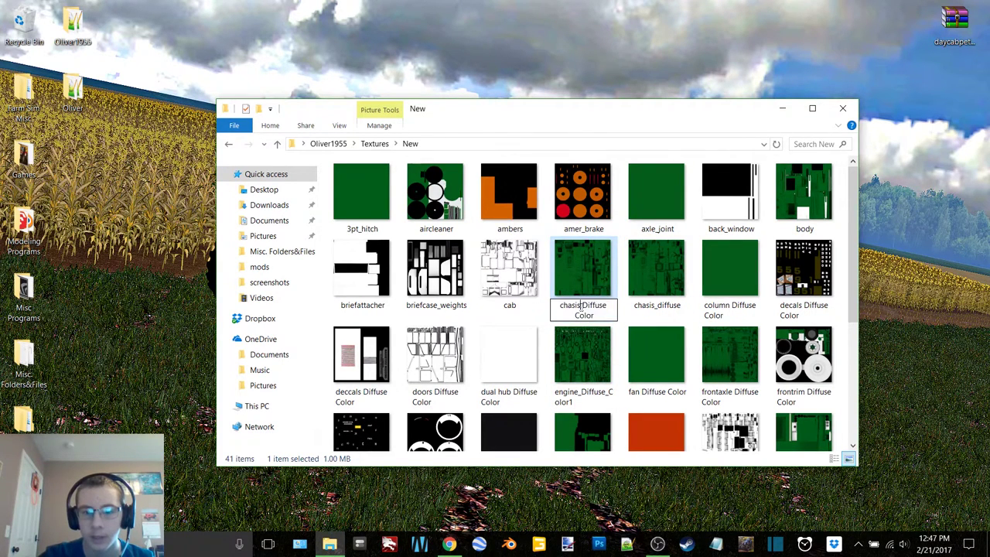
drag(581, 306, 596, 317)
key(BackSpace)
key(Return)
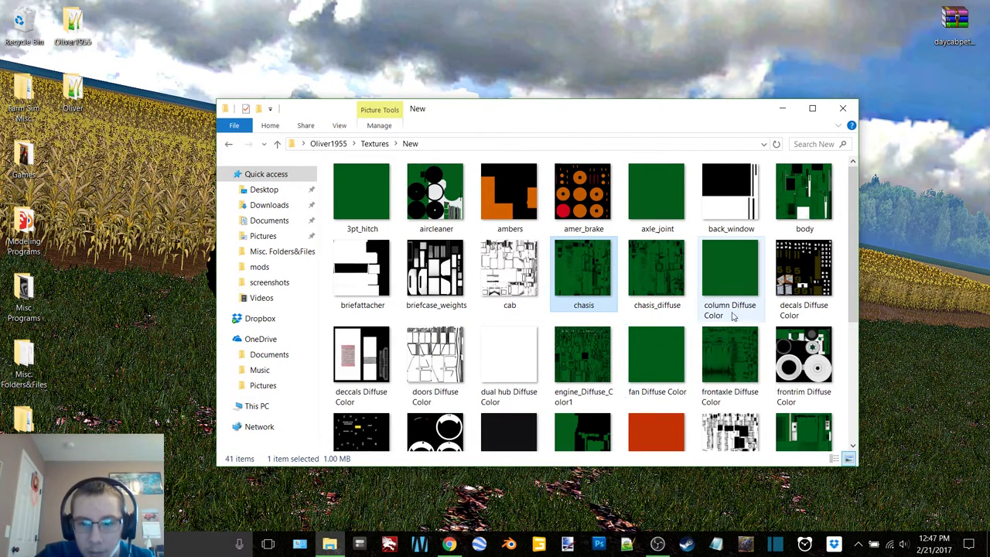
Step: Remove "Diffuse Color" from the column texture's name, leaving column
click(732, 309)
click(732, 310)
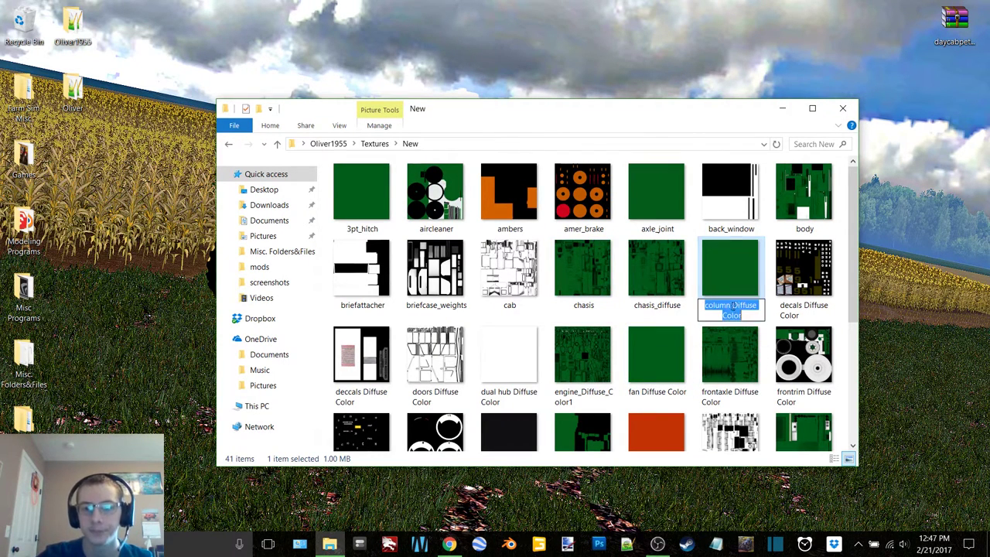
drag(733, 306, 741, 317)
key(BackSpace)
key(Return)
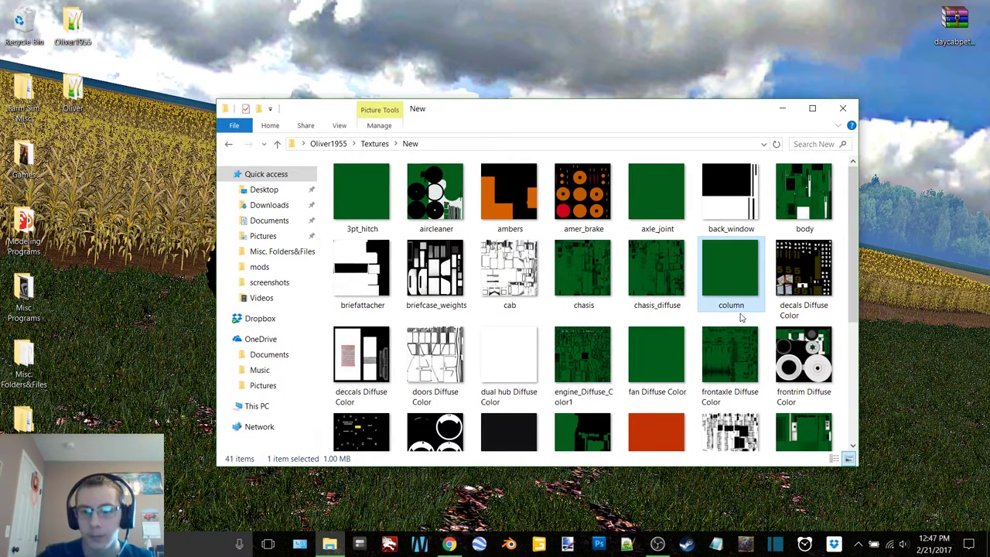
Step: Rename the decals Diffuse Color texture as decals_diffuse, with an underscore and without the word Color
click(803, 309)
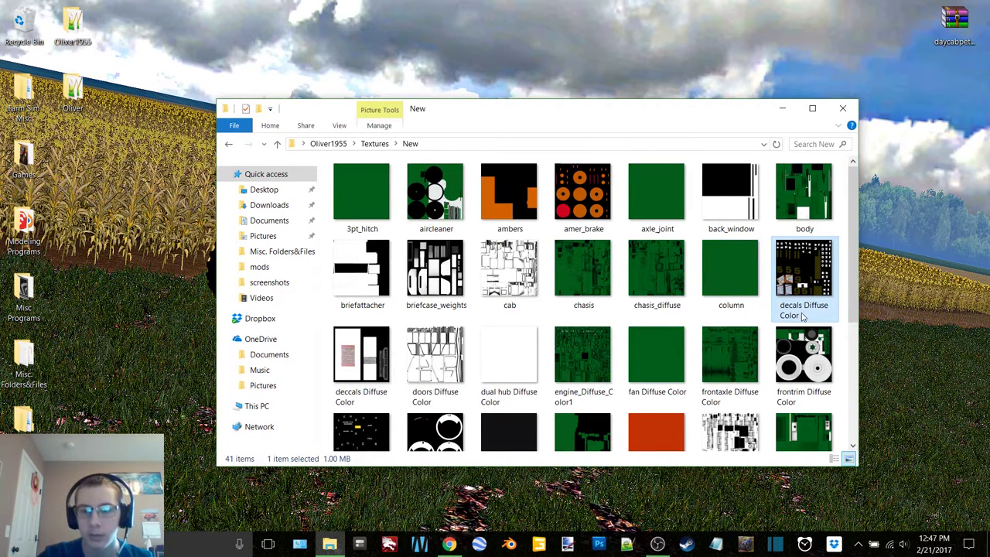
click(801, 307)
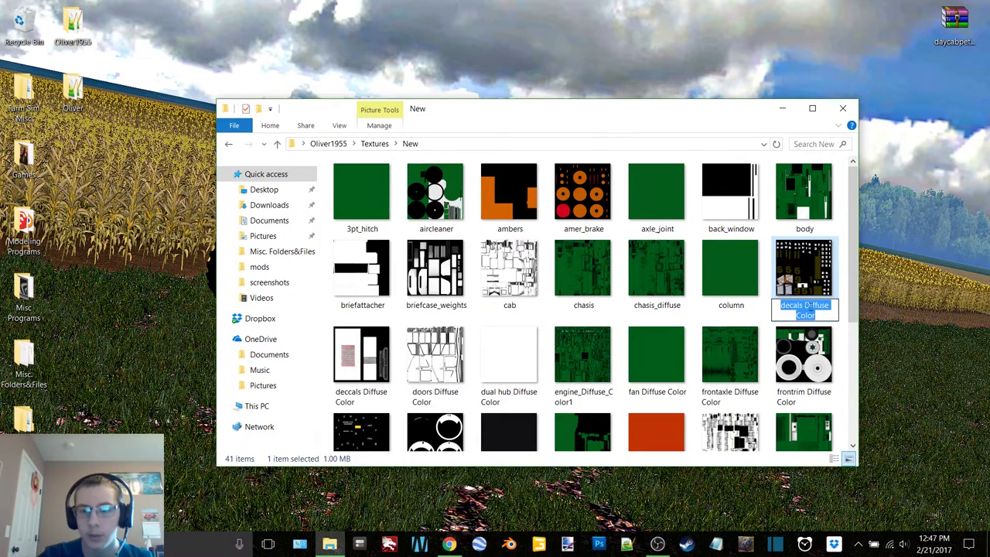
click(806, 306)
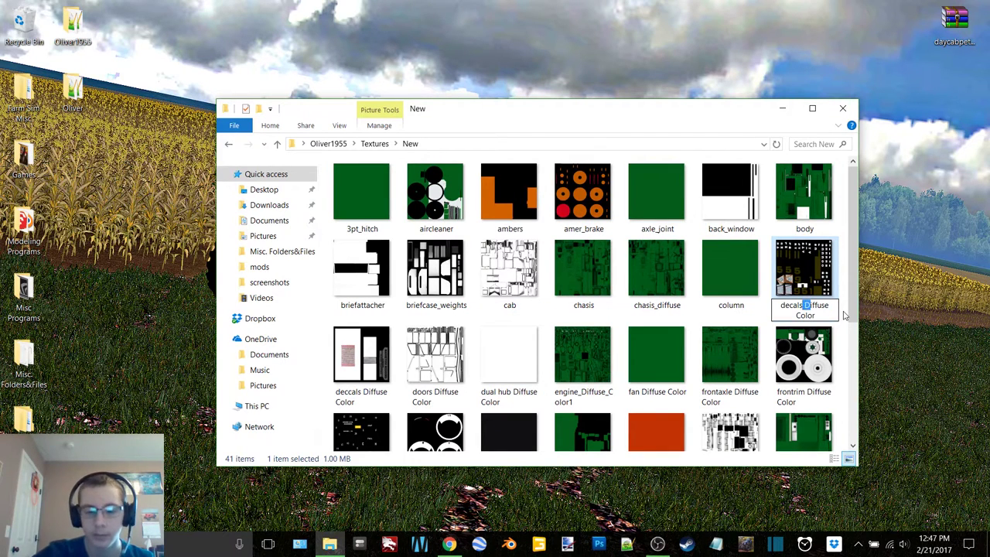
key(BackSpace)
text(d)
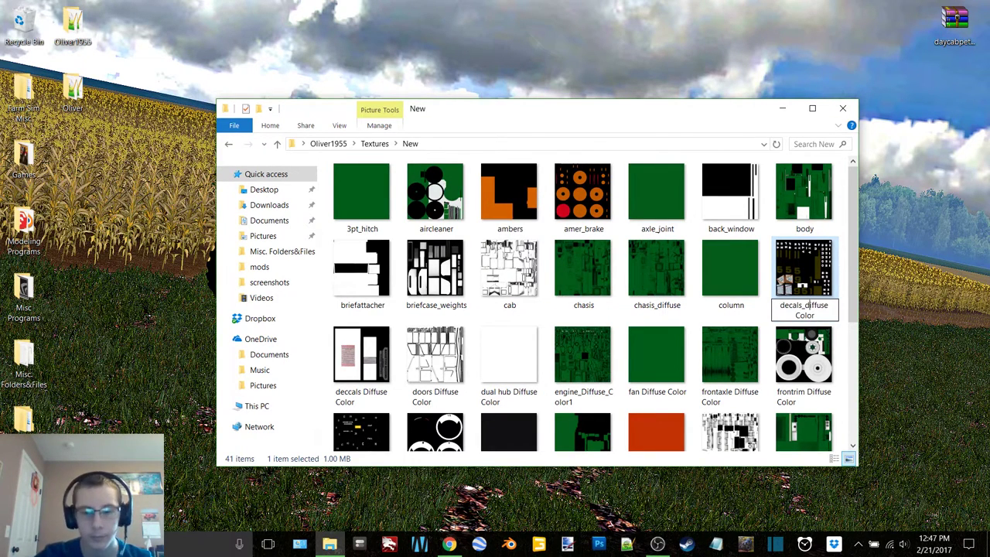
drag(829, 306, 831, 313)
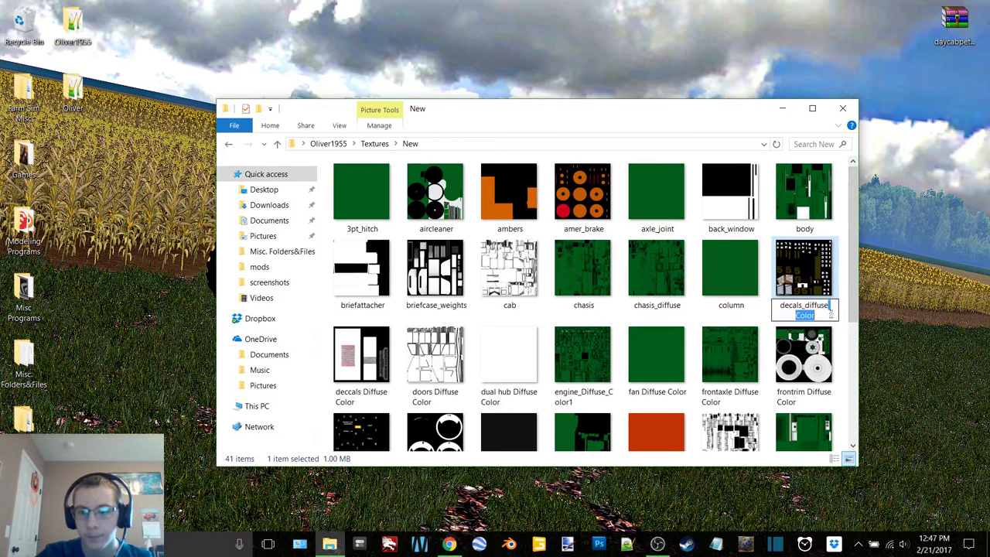
key(BackSpace)
key(Return)
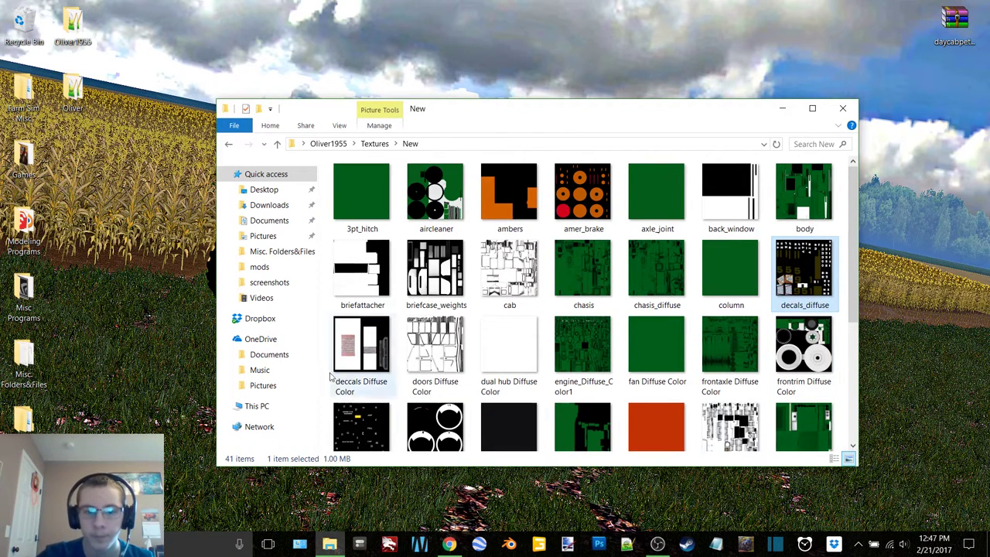
Step: Rename the deccals Diffuse Color texture as decals, correcting the spelling and dropping the suffix
click(352, 386)
click(351, 386)
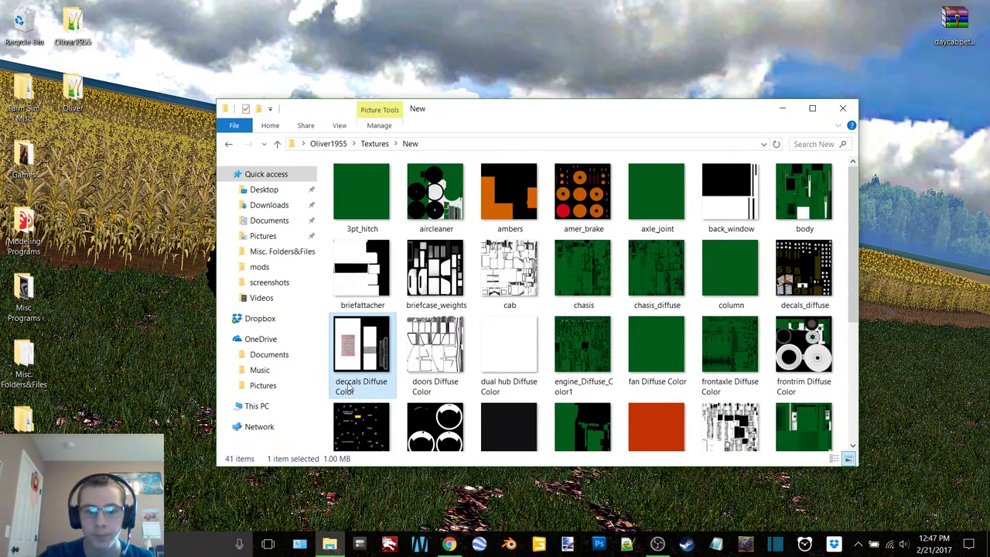
text(decals)
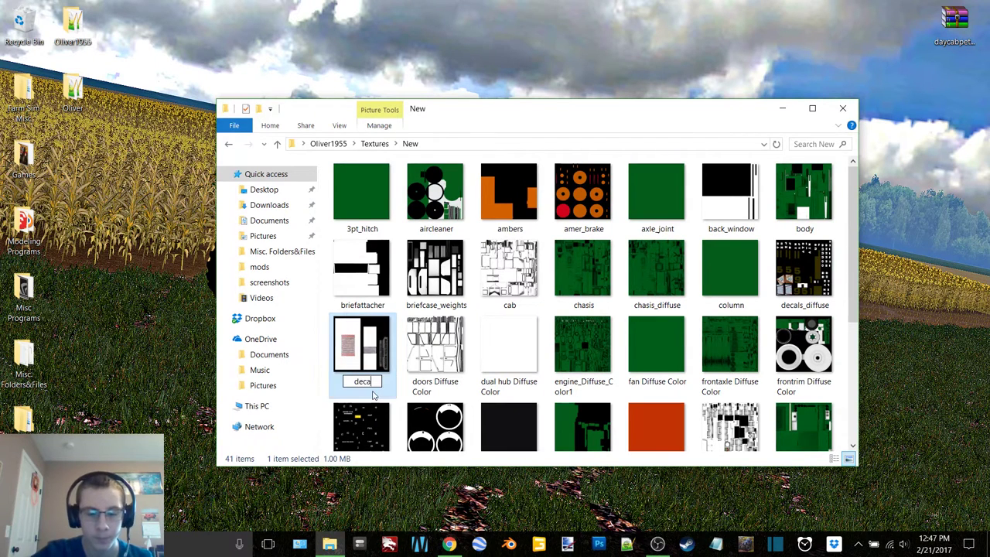
key(Return)
Step: Rename the doors Diffuse Color texture as doors
click(410, 390)
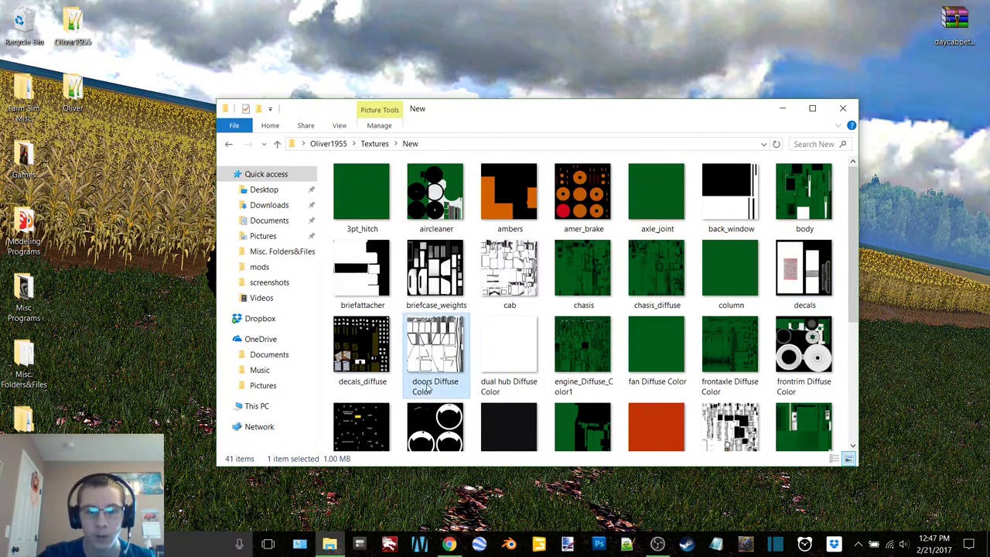
click(437, 391)
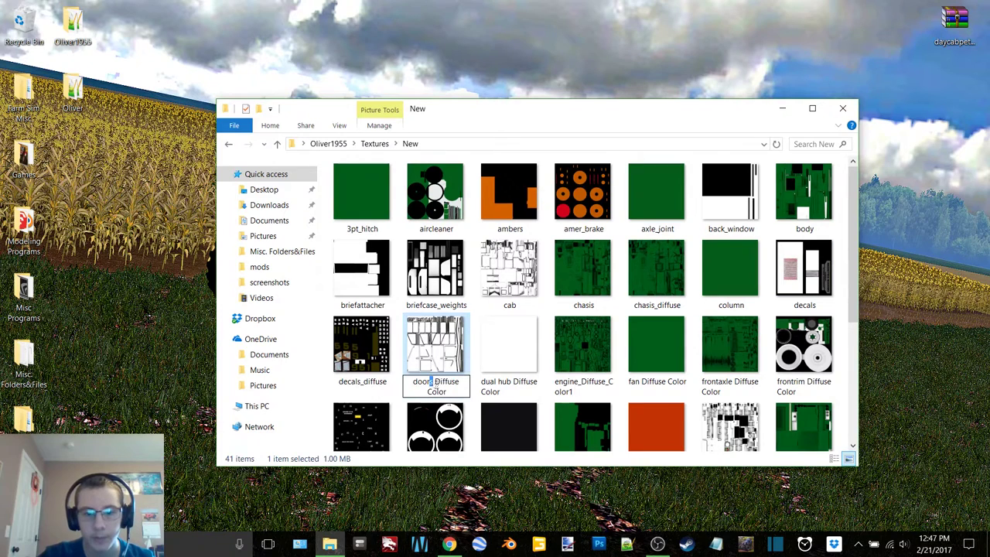
text(doors)
key(Return)
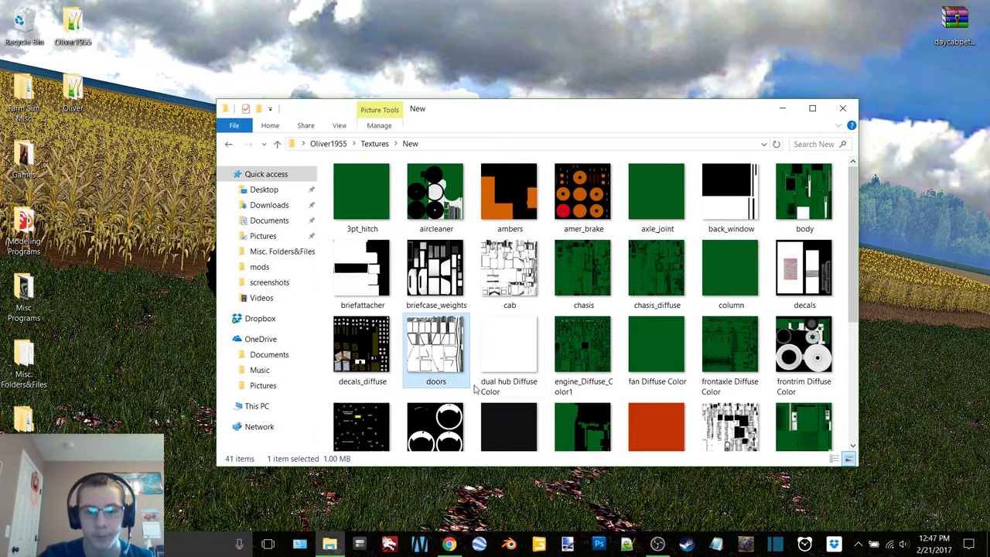
Step: Rename the dual hub Diffuse Color texture as dual_hub, with an underscore instead of the space and without the suffix
click(501, 387)
click(501, 389)
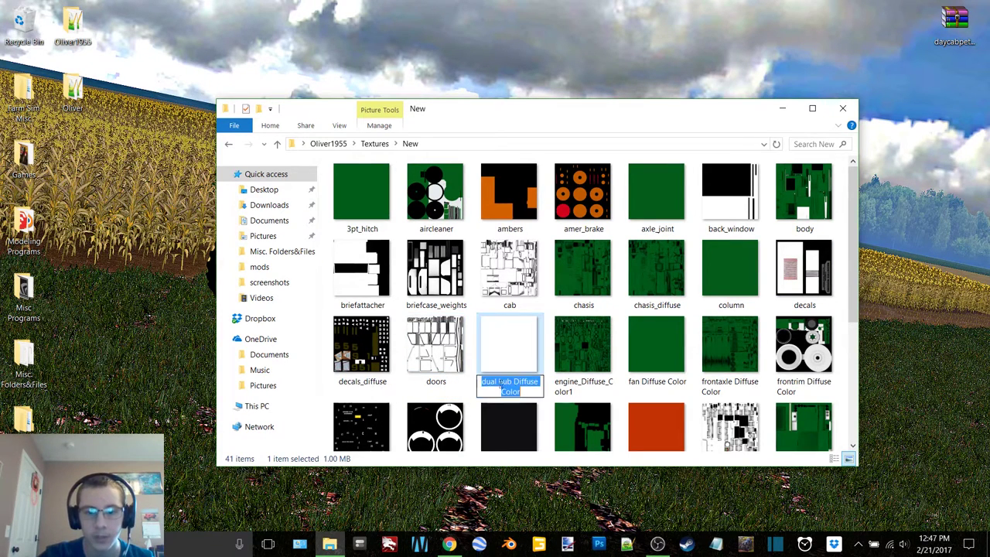
click(499, 381)
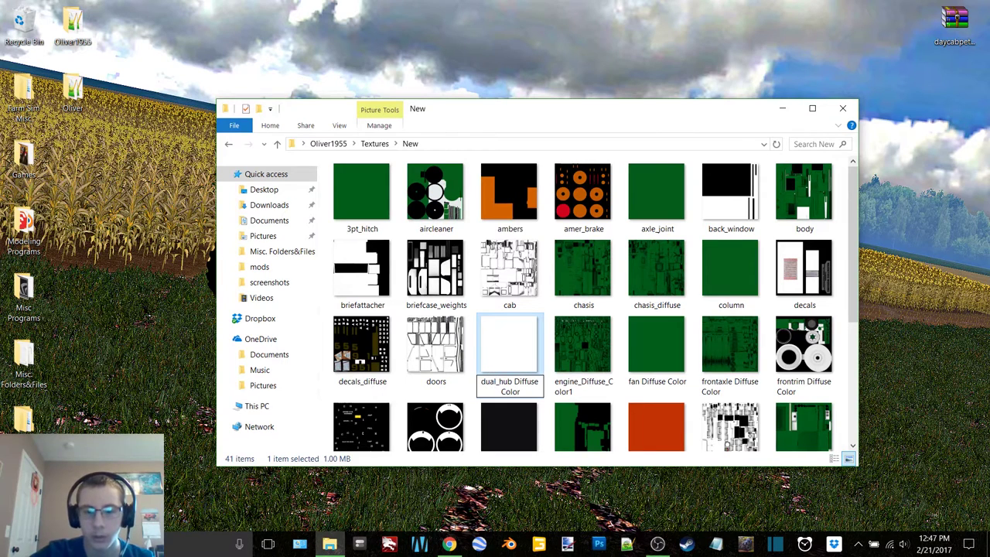
drag(514, 382, 527, 393)
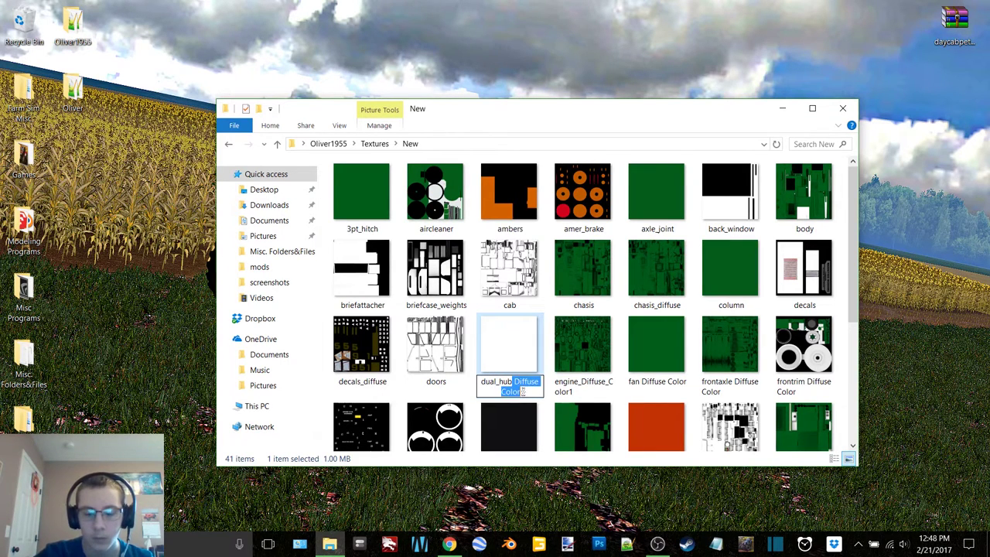
key(Delete)
key(Return)
Step: Remove "_Diffuse_Color1" from the engine texture's name, leaving engine
click(592, 378)
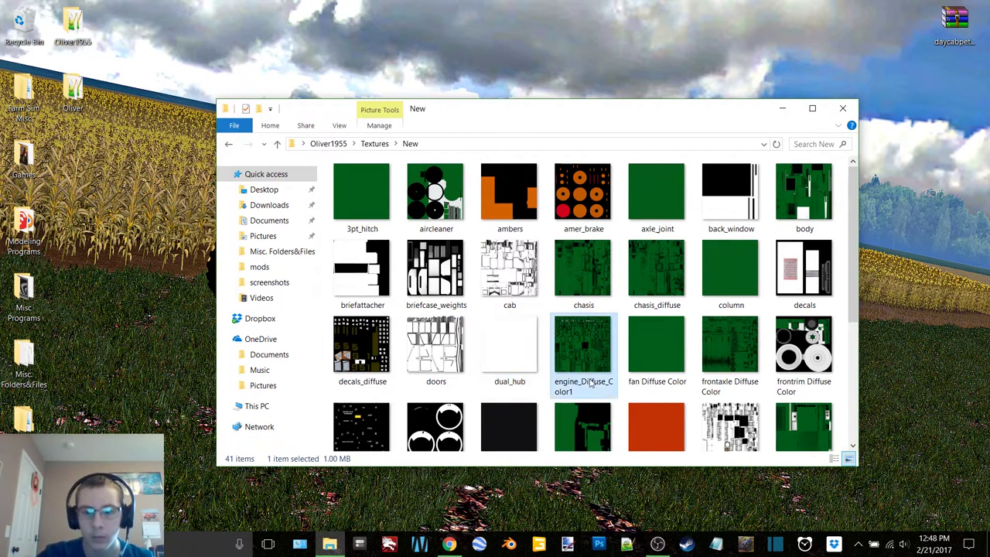
click(581, 386)
drag(578, 383, 599, 393)
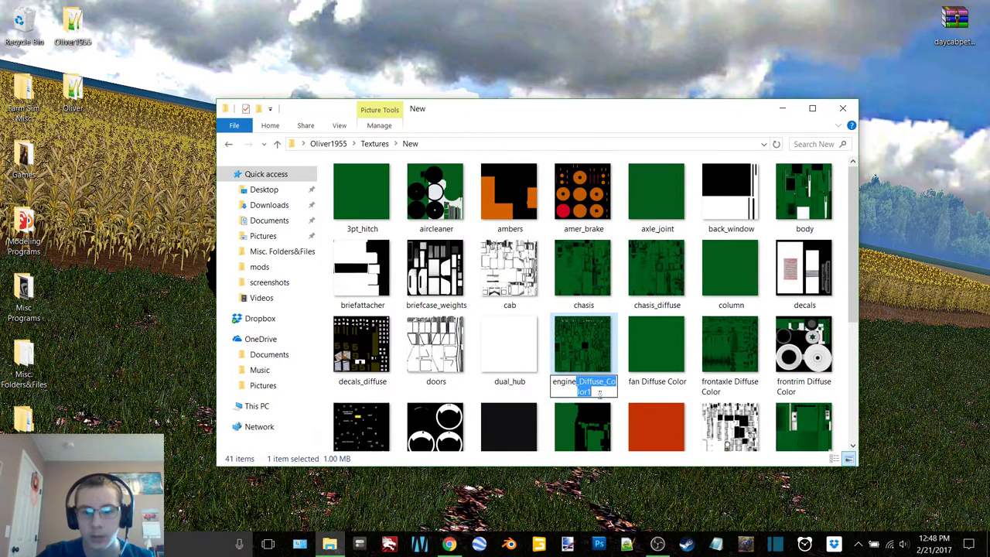
key(Delete)
key(Return)
Step: Remove "Diffuse Color" from the fan texture's name, leaving fan
click(641, 389)
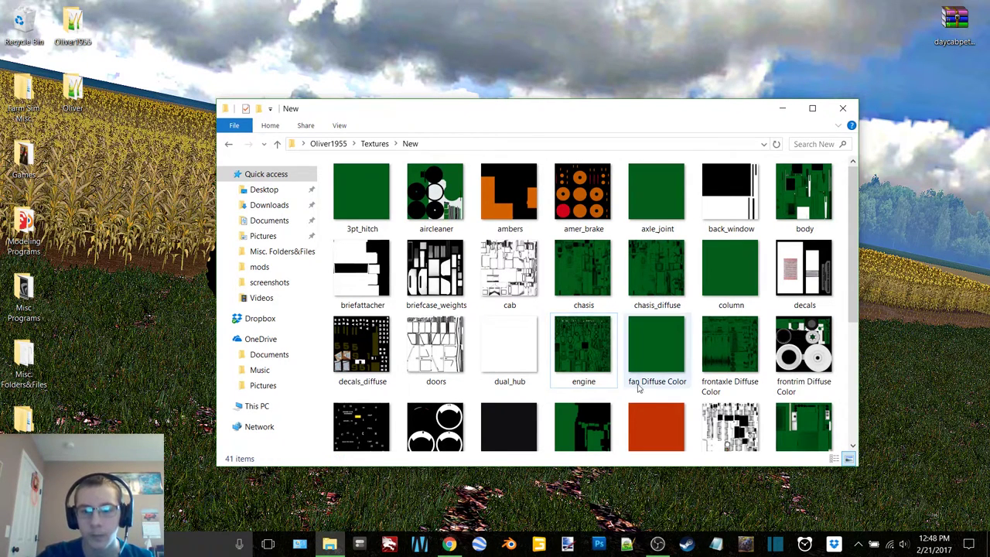
click(641, 389)
drag(640, 383, 694, 385)
key(Delete)
key(Return)
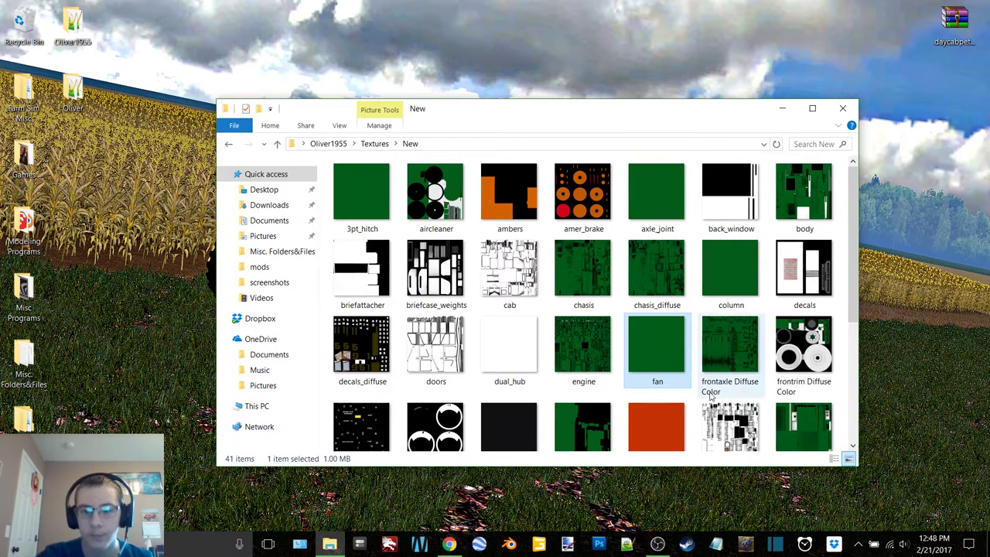
Step: Shorten the frontaxle Diffuse Color texture's name to frontaxle
click(716, 395)
click(737, 385)
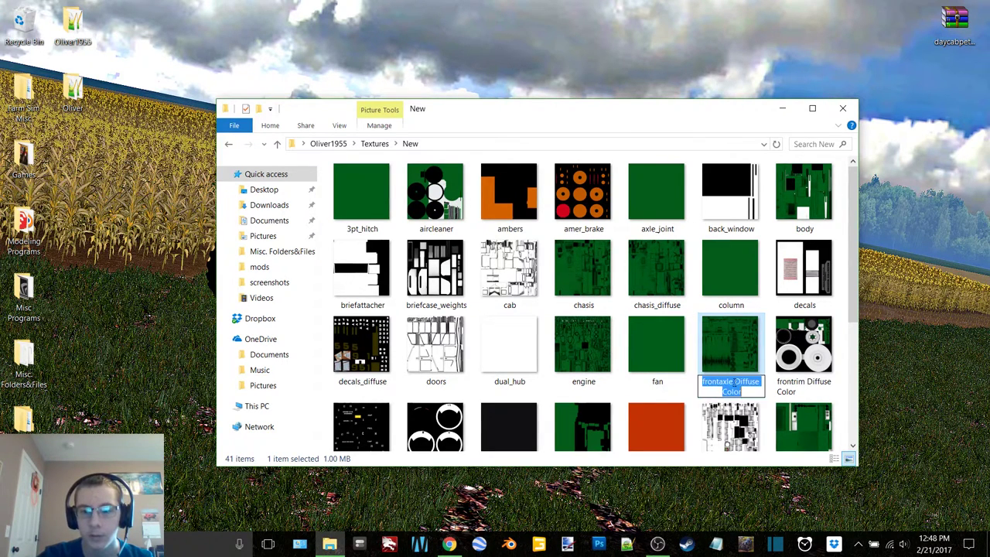
click(731, 385)
drag(730, 383, 761, 384)
key(Delete)
key(Return)
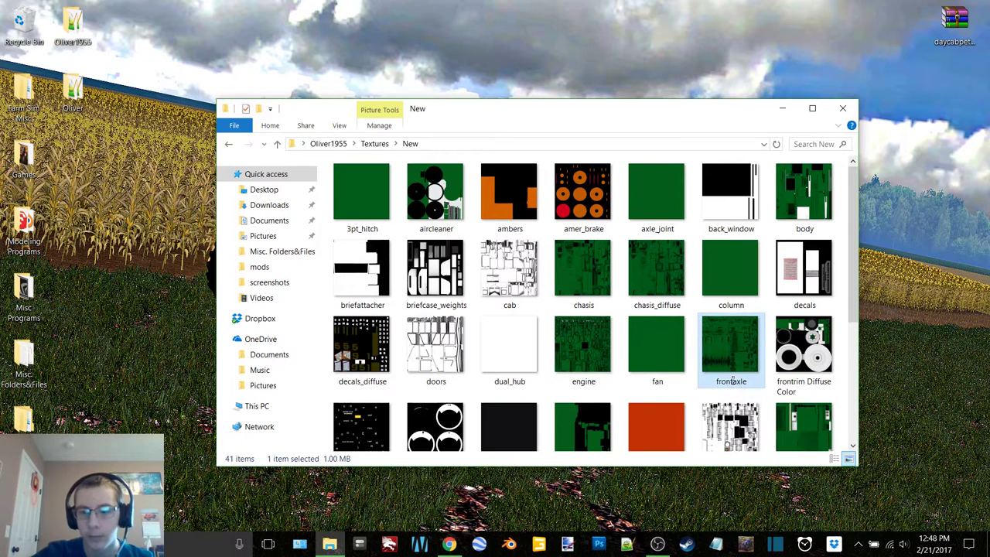
Step: Shorten the frontrim Diffuse Color texture's name to frontrim
click(800, 389)
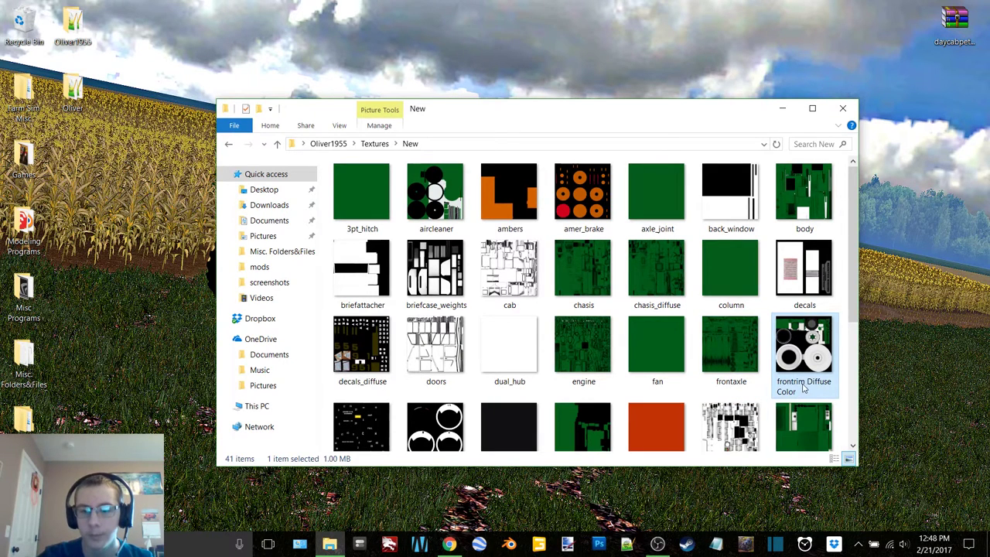
click(805, 385)
click(805, 384)
drag(801, 382, 821, 392)
key(Delete)
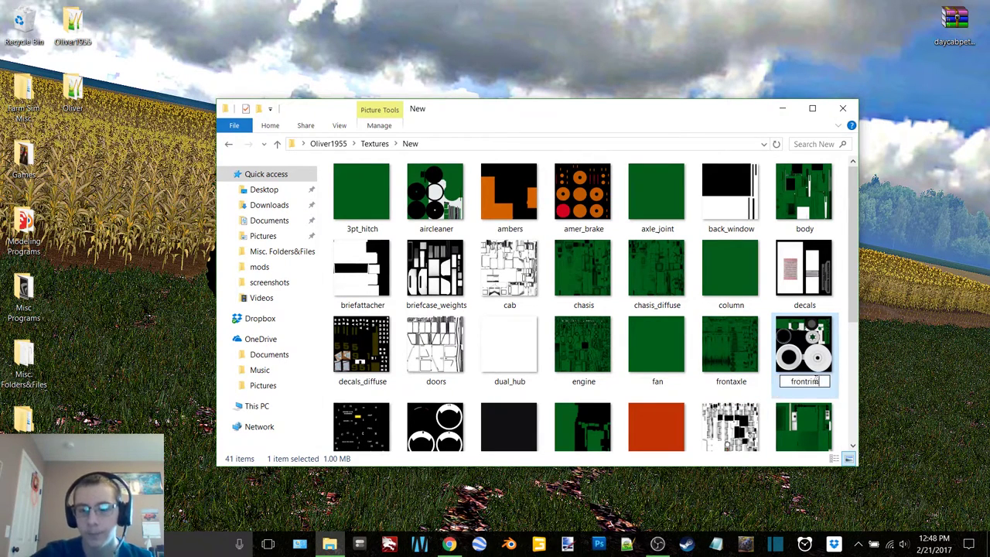
key(Return)
click(657, 544)
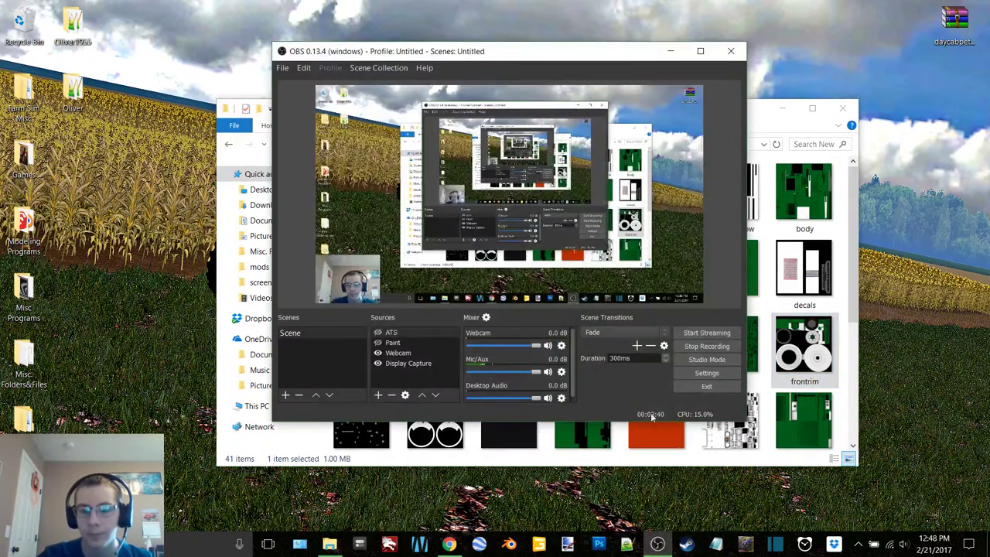
click(671, 51)
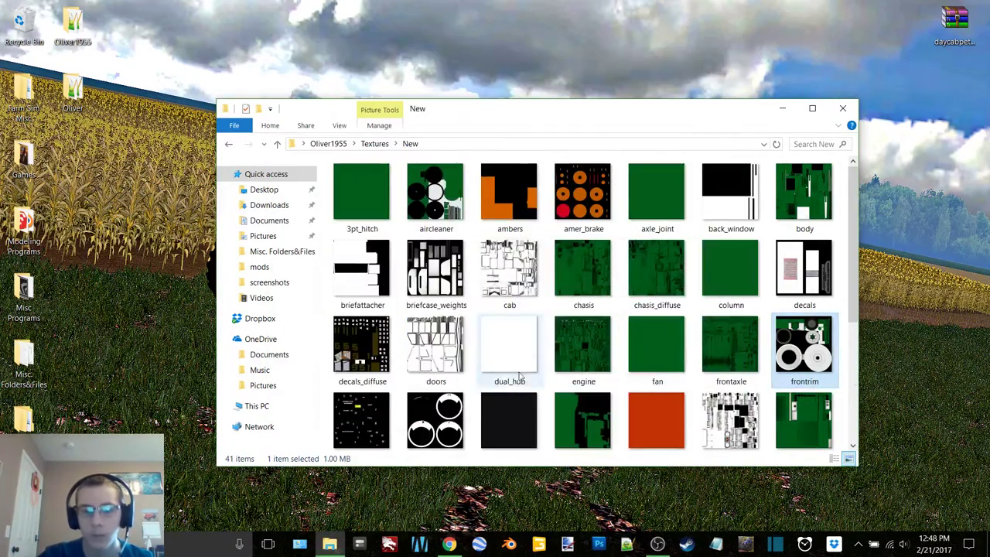
Step: Remove "Diffuse Color" from the gauges texture's name, leaving gauges
scroll(375, 354, down, 3)
click(375, 354)
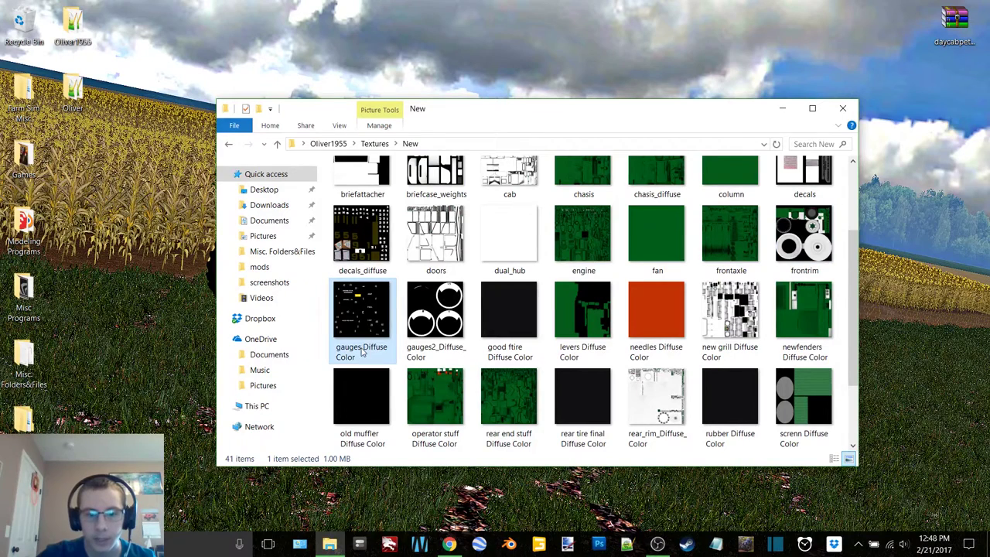
click(363, 352)
drag(361, 349, 375, 357)
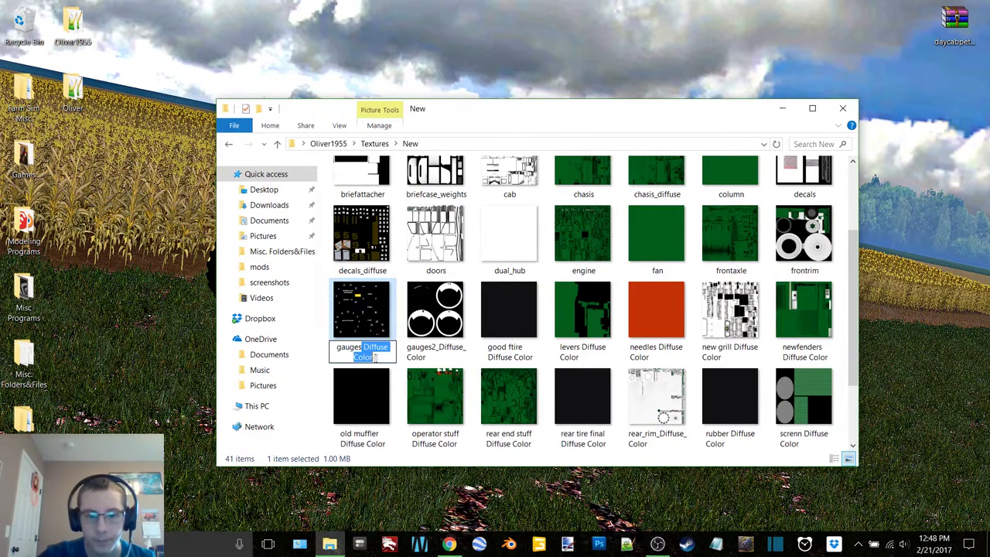
key(BackSpace)
Step: Remove "_Diffuse_Color" from the gauges2 texture's name, leaving gauges2
click(437, 354)
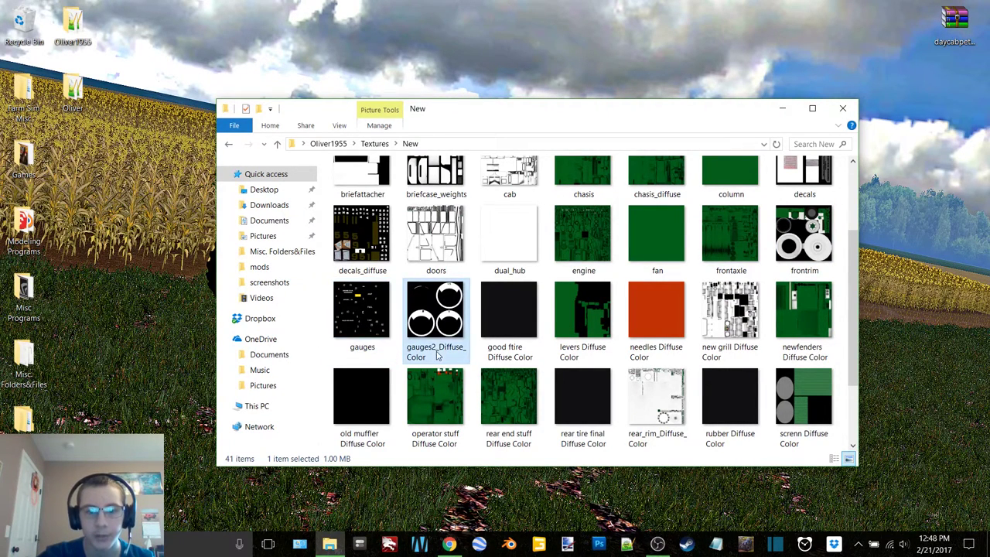
click(437, 353)
drag(438, 347, 455, 358)
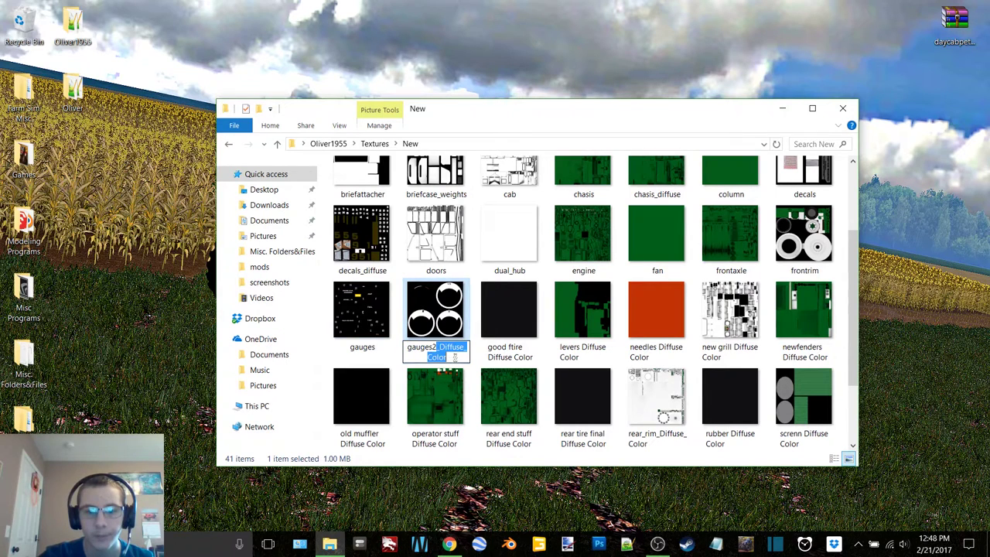
key(BackSpace)
Step: Rename the good ftire Diffuse Color texture as good_tire, dropping the suffix and the stray f and using an underscore
click(511, 360)
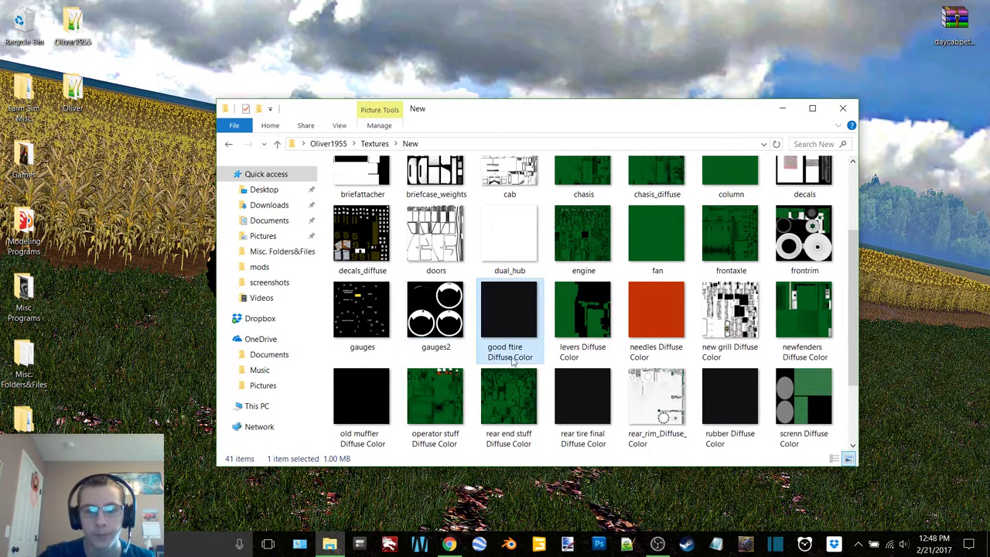
click(509, 354)
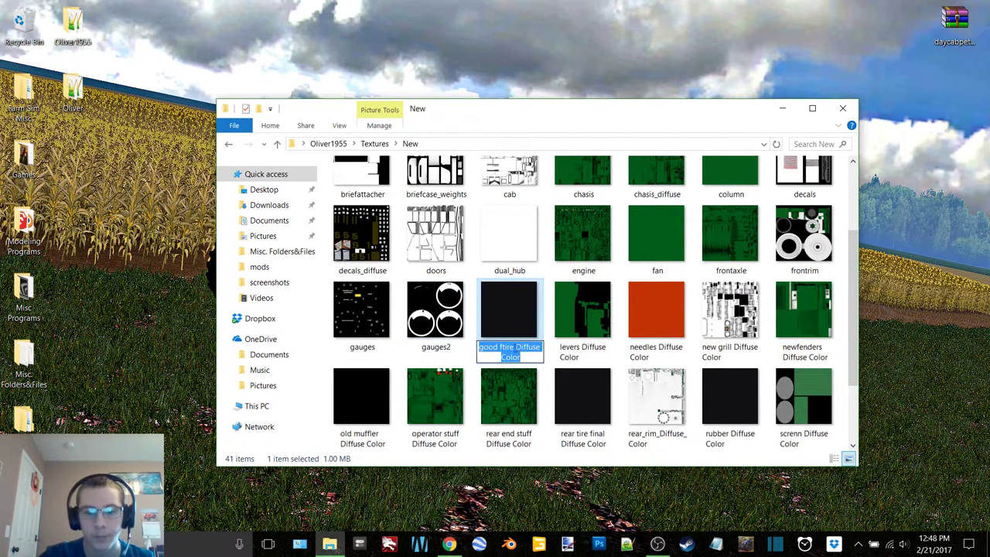
click(512, 350)
drag(513, 348, 524, 359)
key(BackSpace)
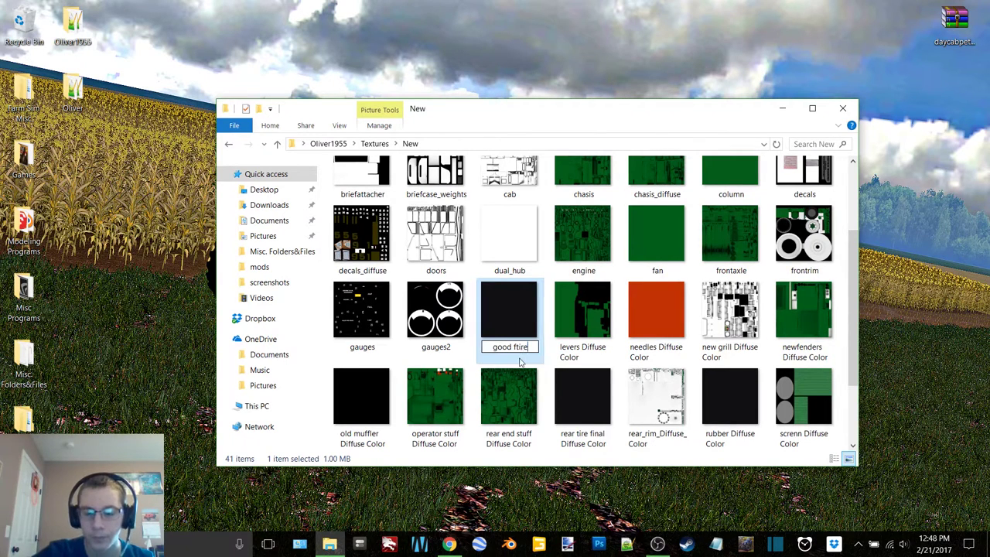
key(BackSpace)
key(BackSpace)
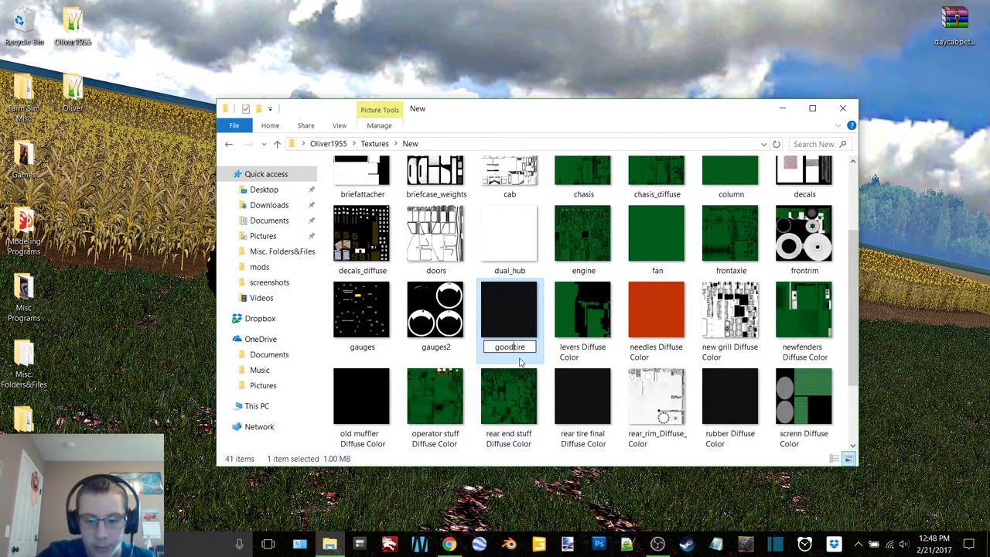
text(_)
key(Return)
Step: Remove "Diffuse Color" from the levers texture's name, leaving levers
click(579, 361)
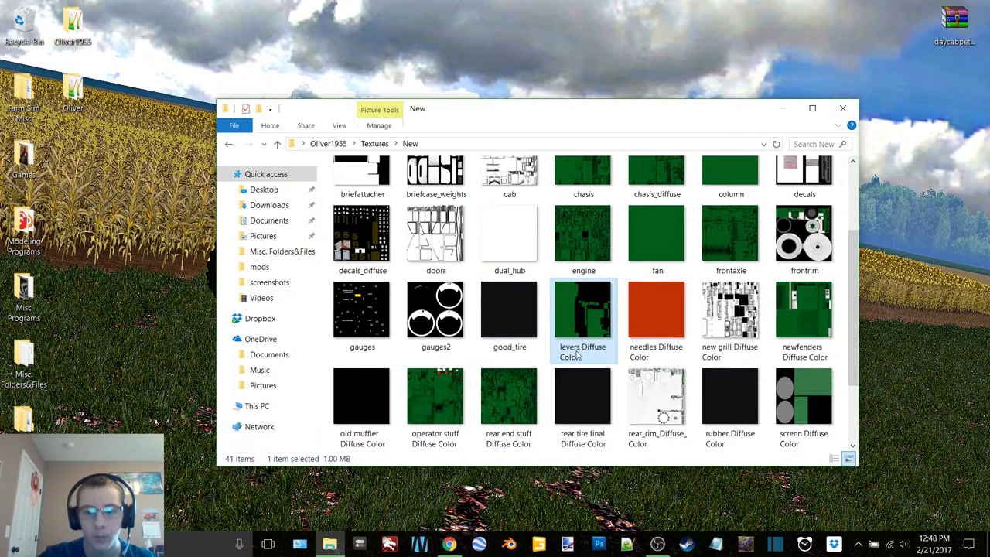
click(576, 354)
drag(582, 349, 598, 357)
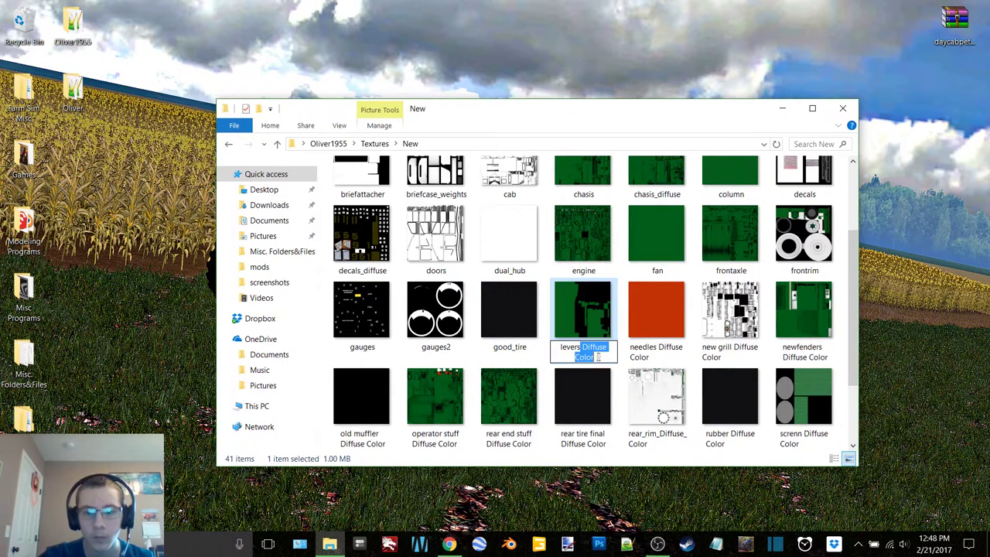
key(BackSpace)
key(Return)
Step: Remove "Diffuse Color" from the needles texture's name, leaving needles
click(658, 350)
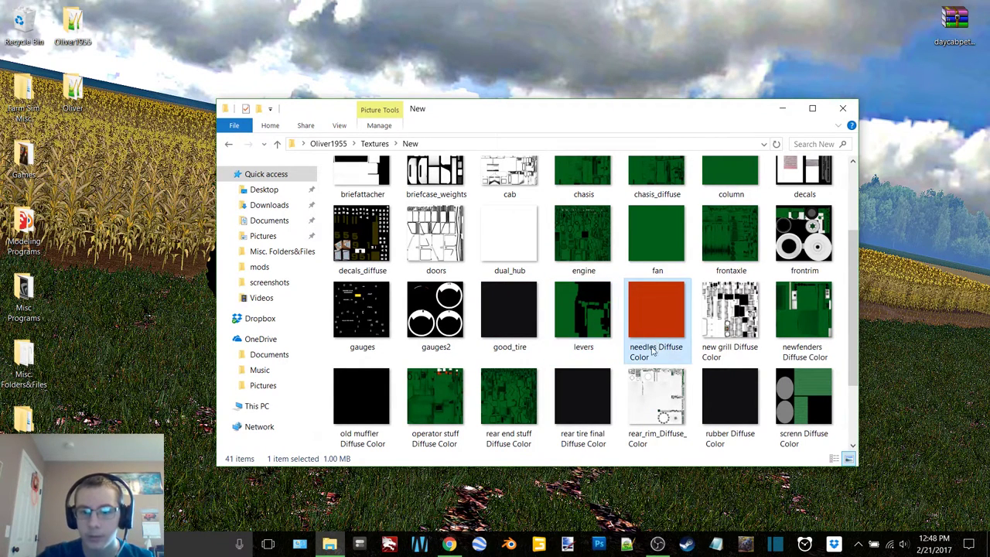
click(659, 350)
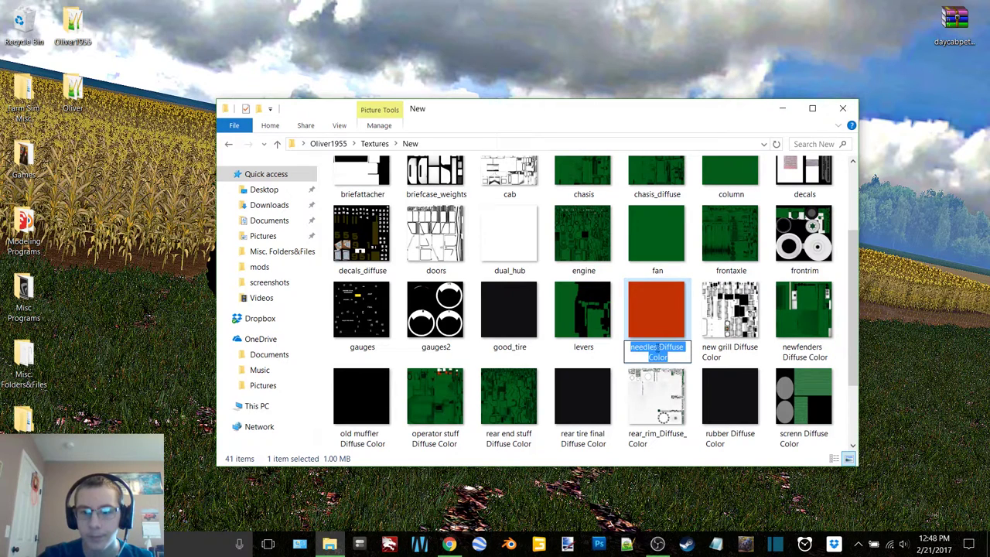
drag(659, 348, 673, 357)
key(BackSpace)
key(Return)
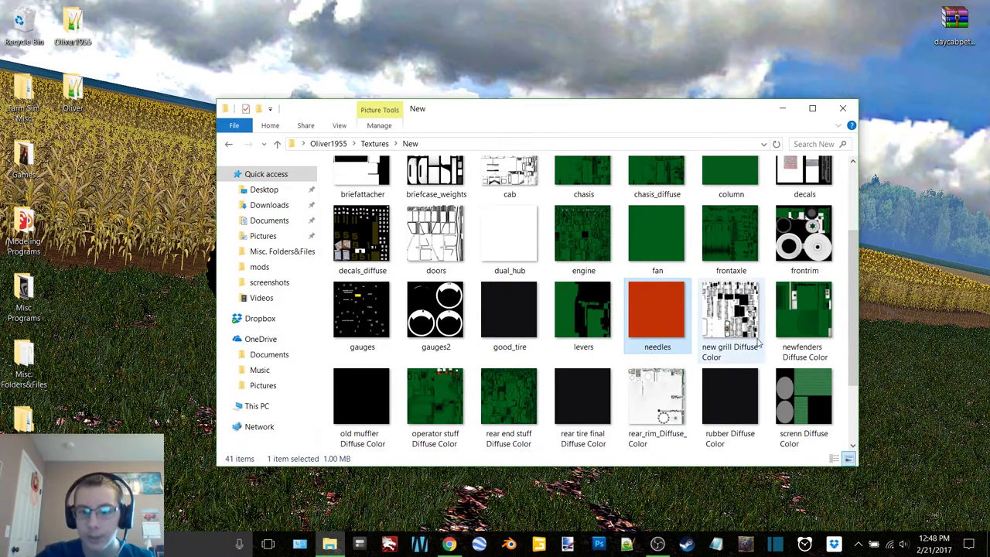
Step: Rename the new grill Diffuse Color texture as new_grill, with an underscore and without the suffix
click(727, 356)
click(724, 353)
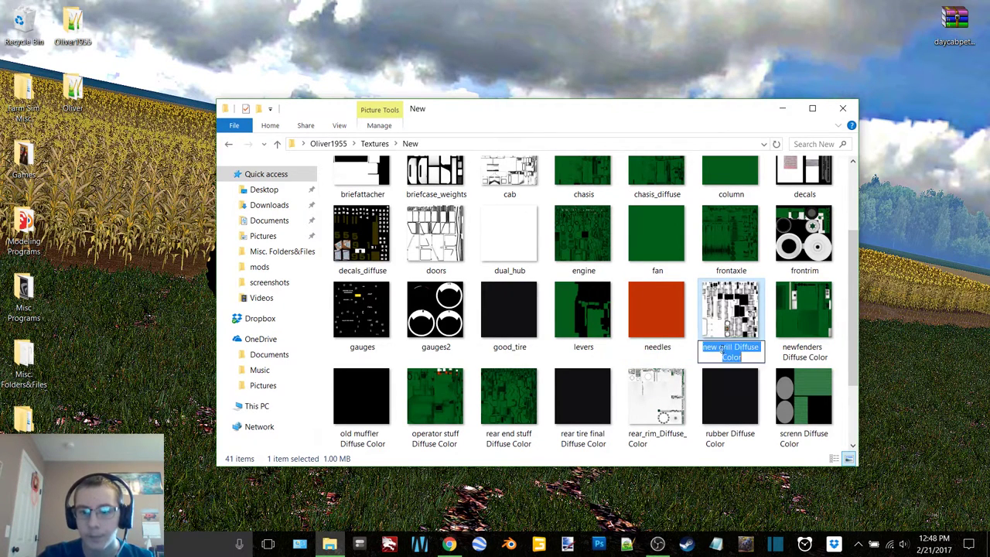
click(721, 348)
key(BackSpace)
text(_)
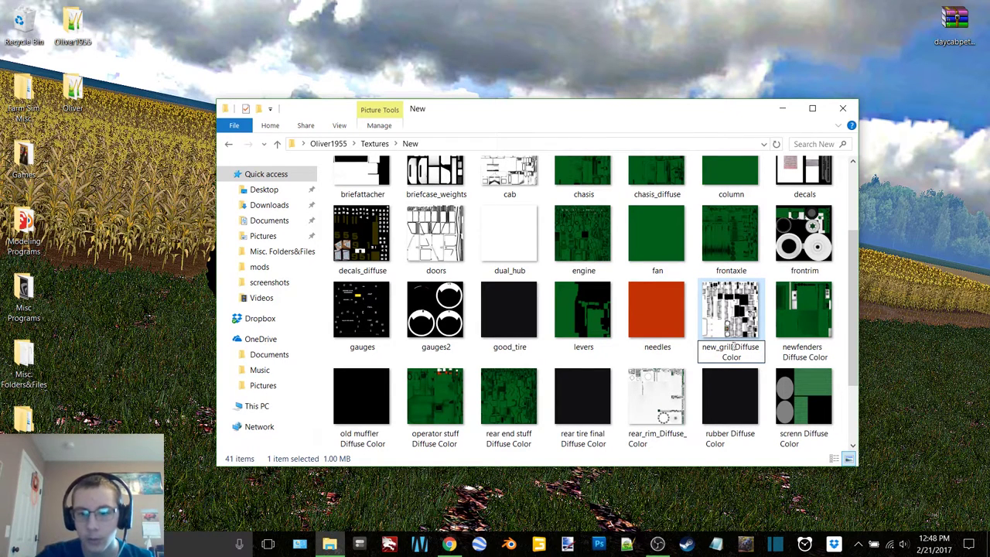
drag(734, 348, 762, 360)
key(BackSpace)
key(Return)
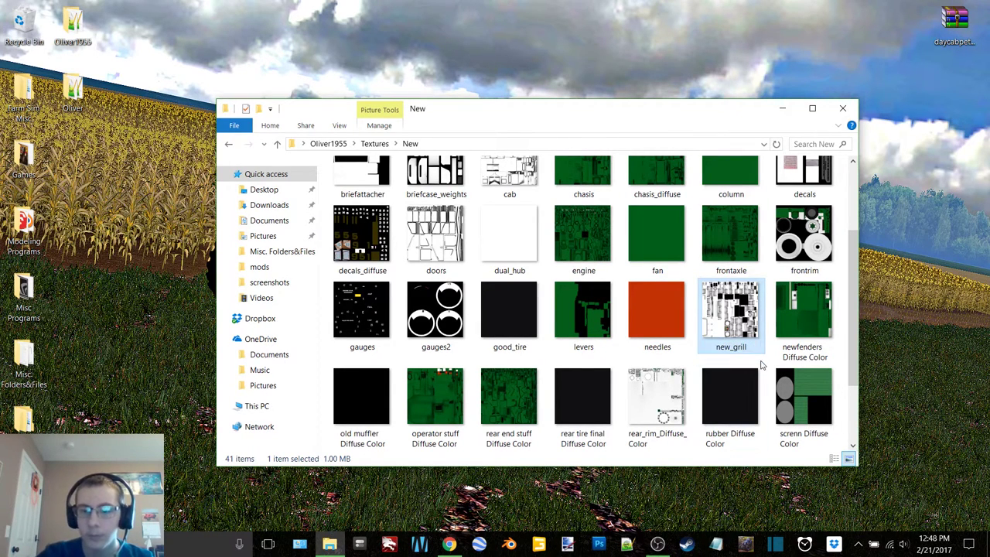
Step: Rename the newfenders Diffuse Color texture as new_fenders, adding an underscore and dropping the suffix
click(789, 360)
click(803, 354)
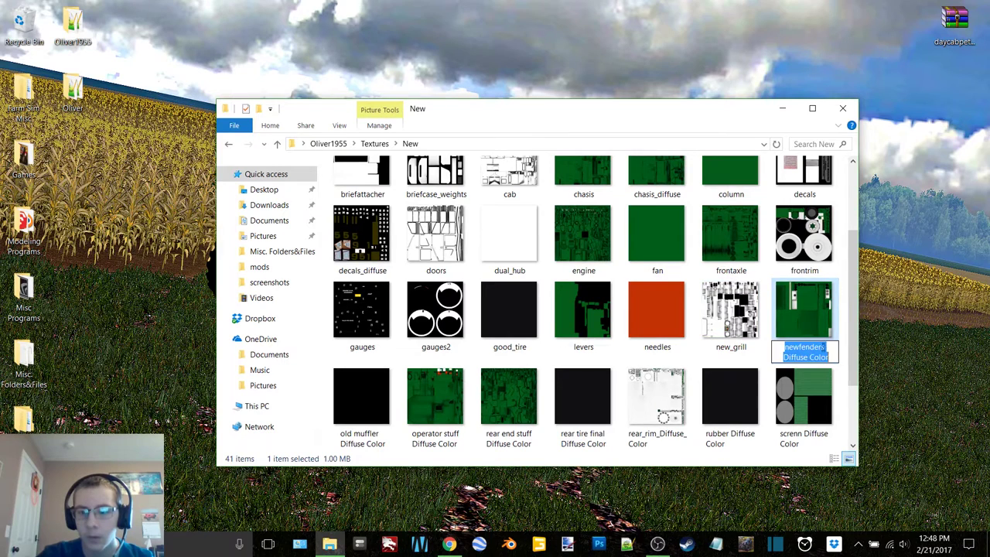
drag(784, 357, 834, 356)
key(BackSpace)
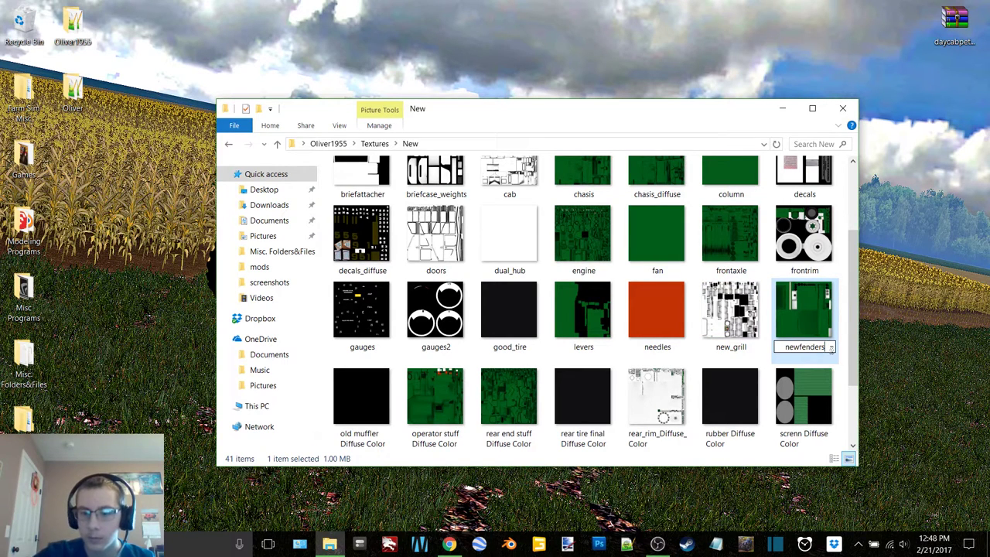
click(800, 348)
text(_)
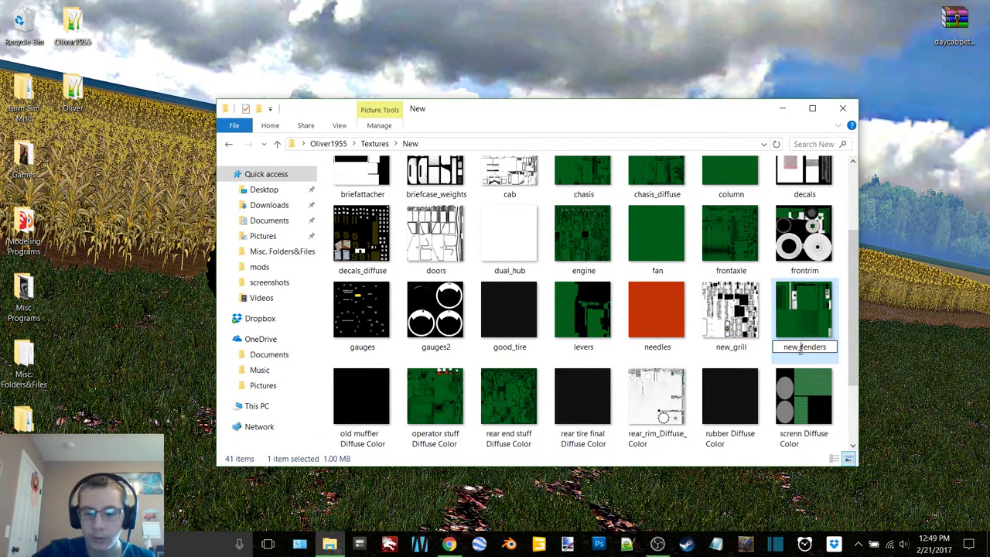
key(Return)
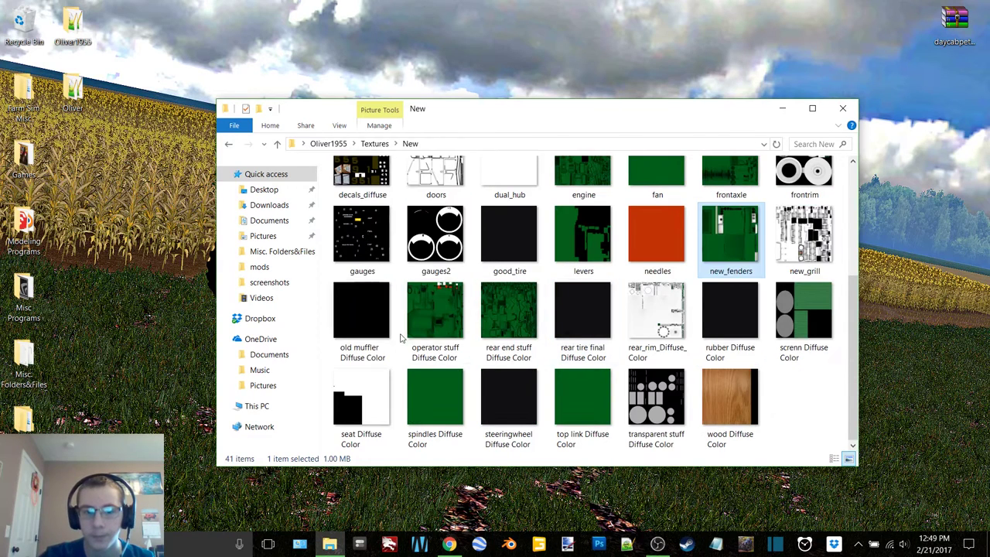
Step: Rename the old muffler Diffuse Color texture as old_muffler, with an underscore and without the suffix
click(379, 345)
click(370, 355)
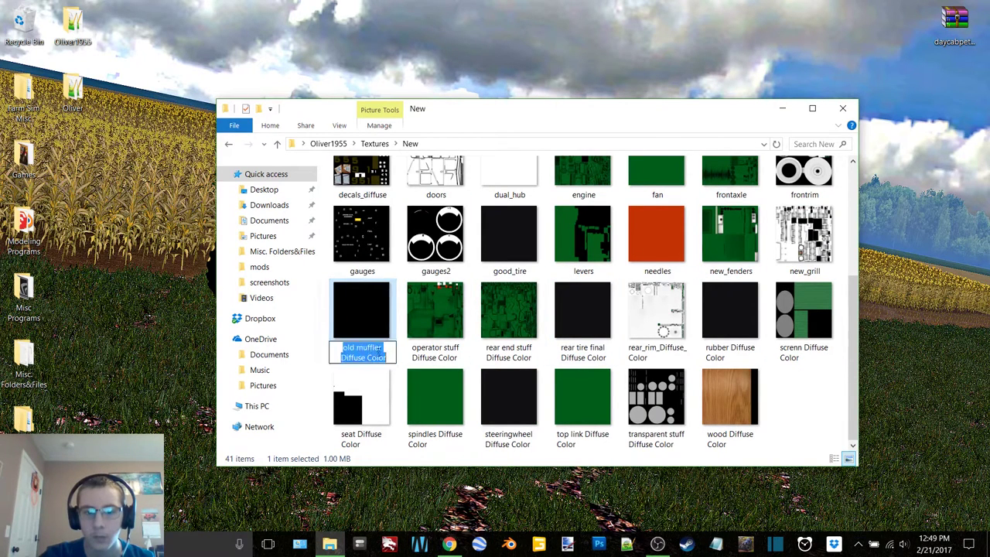
drag(382, 348, 388, 354)
key(BackSpace)
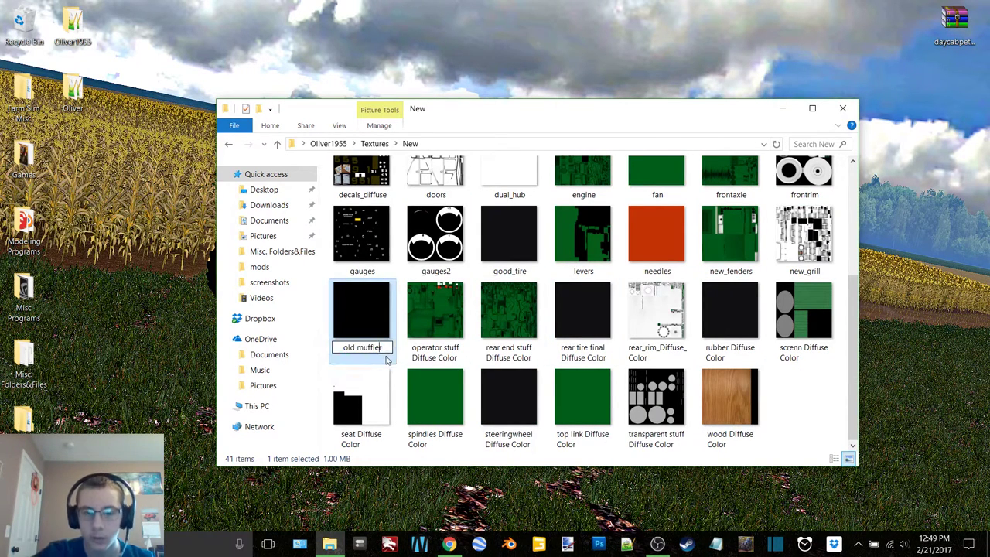
key(Left)
key(BackSpace)
text(_)
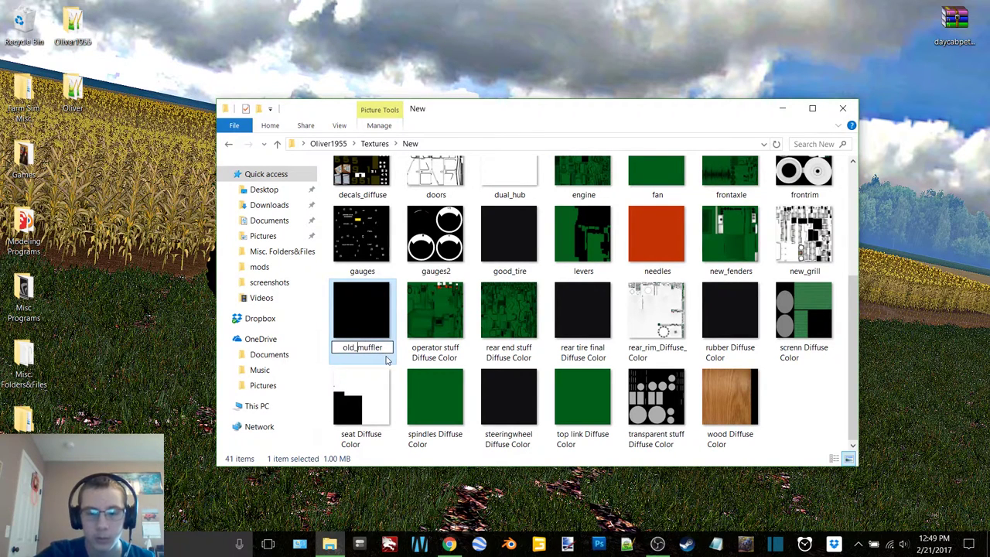
key(Return)
Step: Rename the operator stuff Diffuse Color texture as operator_stuff, replacing the space with an underscore and removing the suffix
click(413, 353)
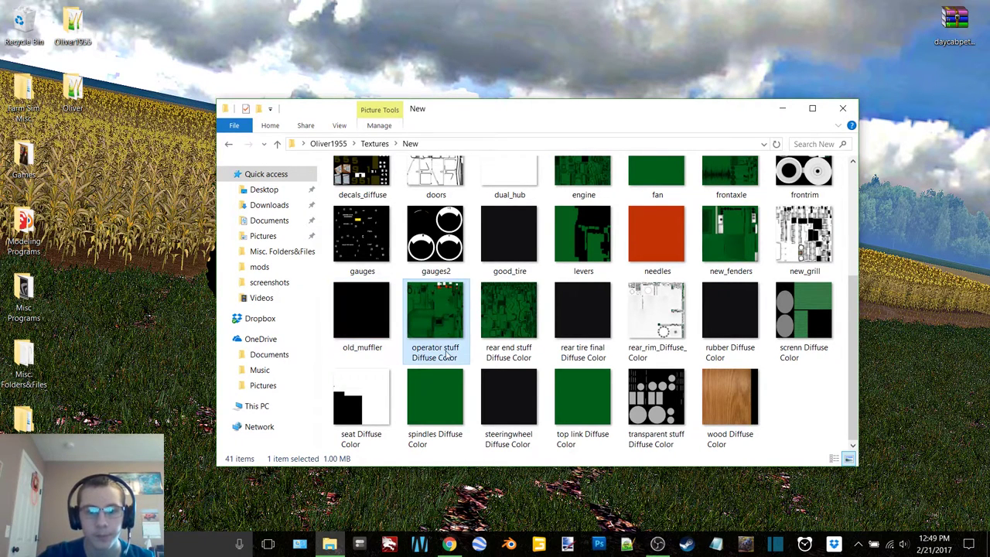
click(451, 355)
click(445, 350)
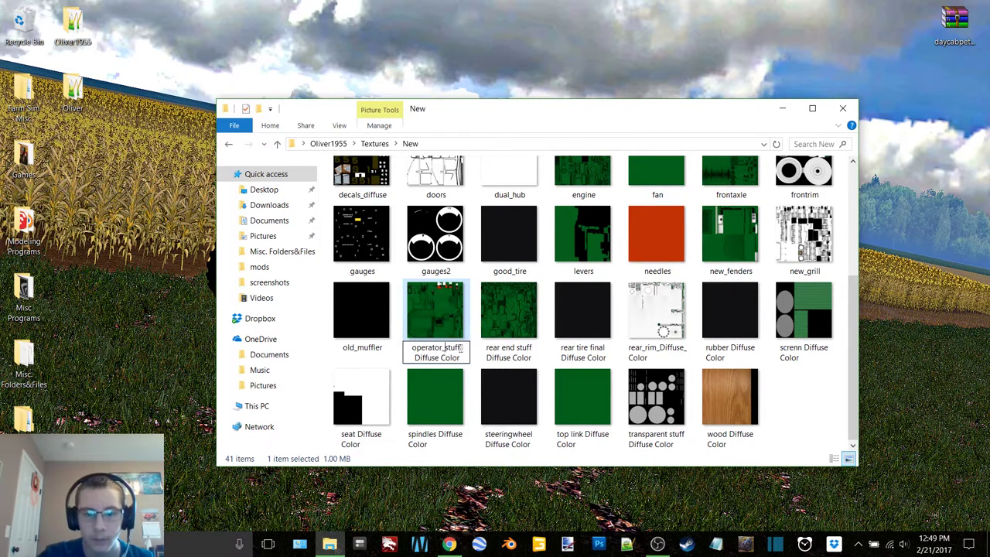
drag(461, 347, 467, 364)
key(BackSpace)
key(Return)
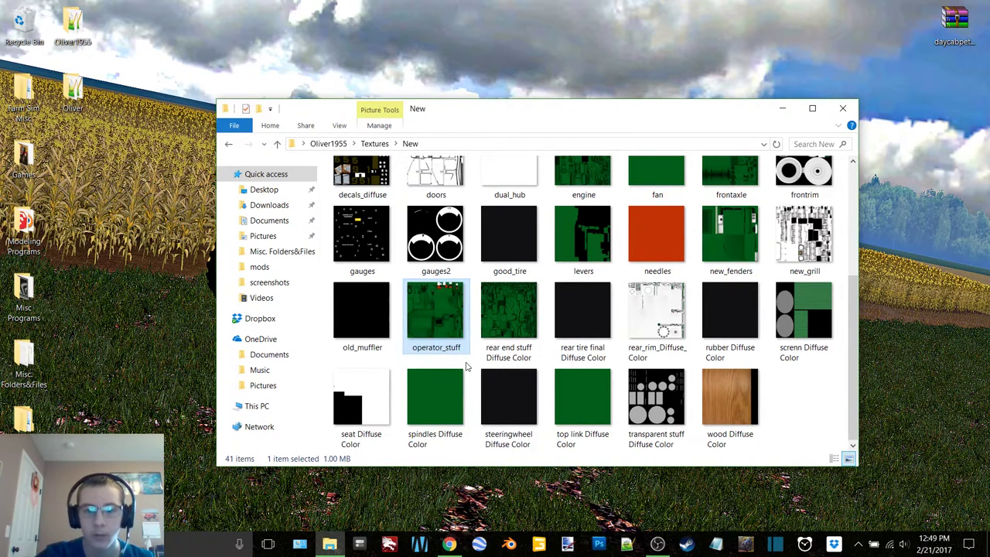
Step: Rename the rear end stuff Diffuse Color texture as rear_end_stuff, using underscores for both spaces and dropping the suffix
click(508, 353)
click(508, 354)
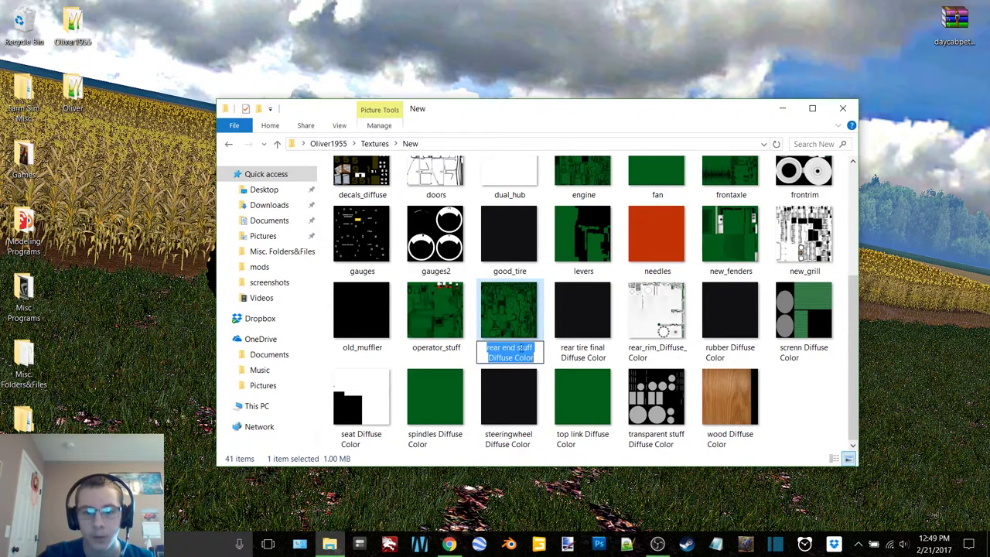
click(518, 348)
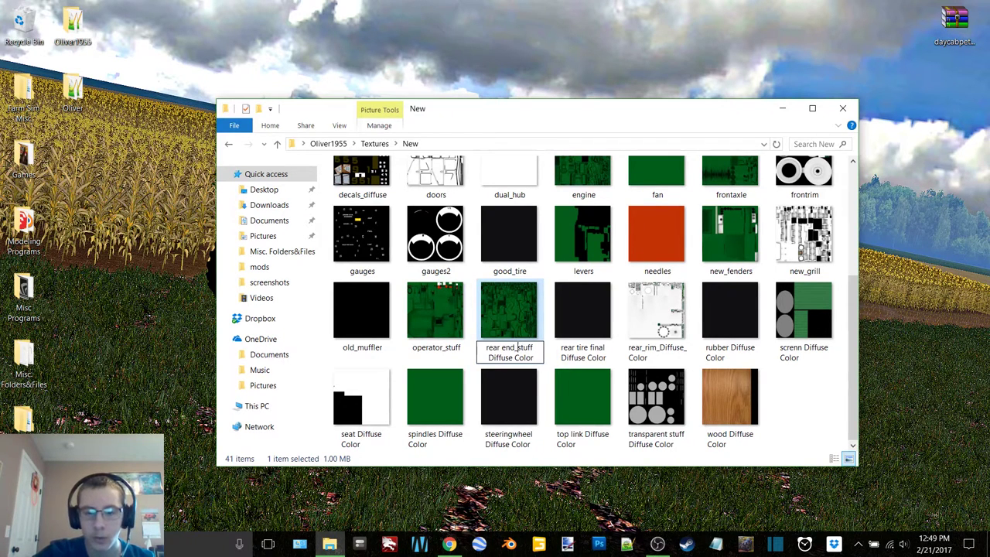
key(BackSpace)
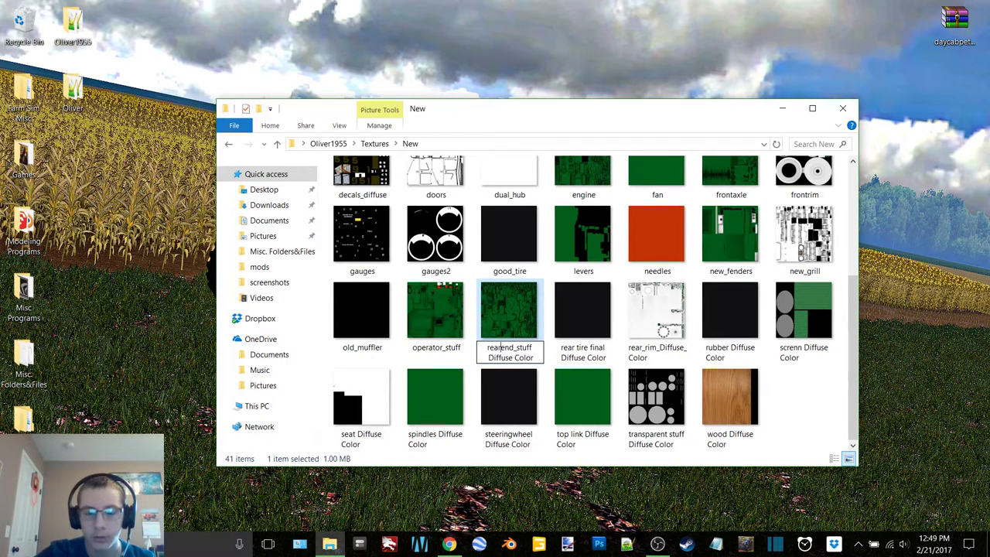
text(_)
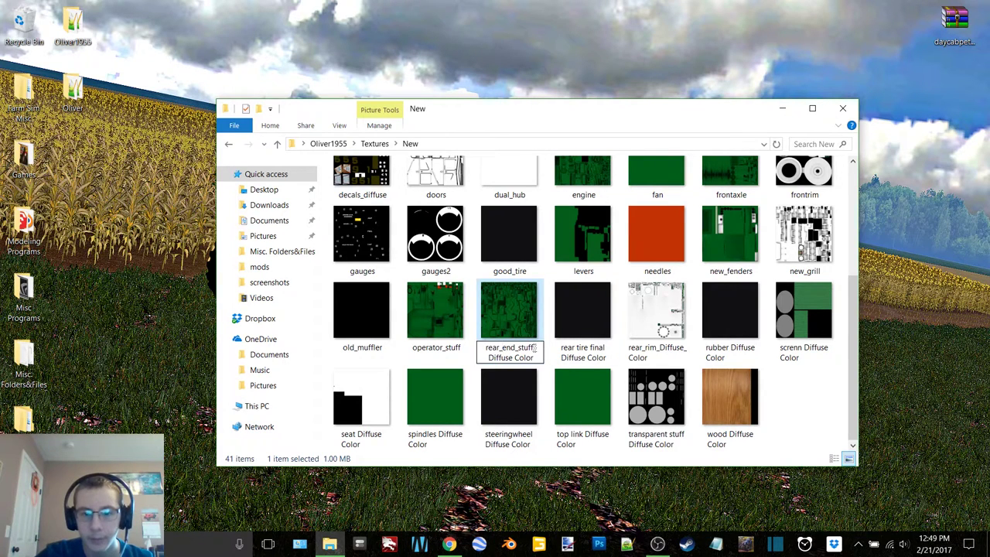
drag(535, 348, 536, 356)
key(BackSpace)
key(Return)
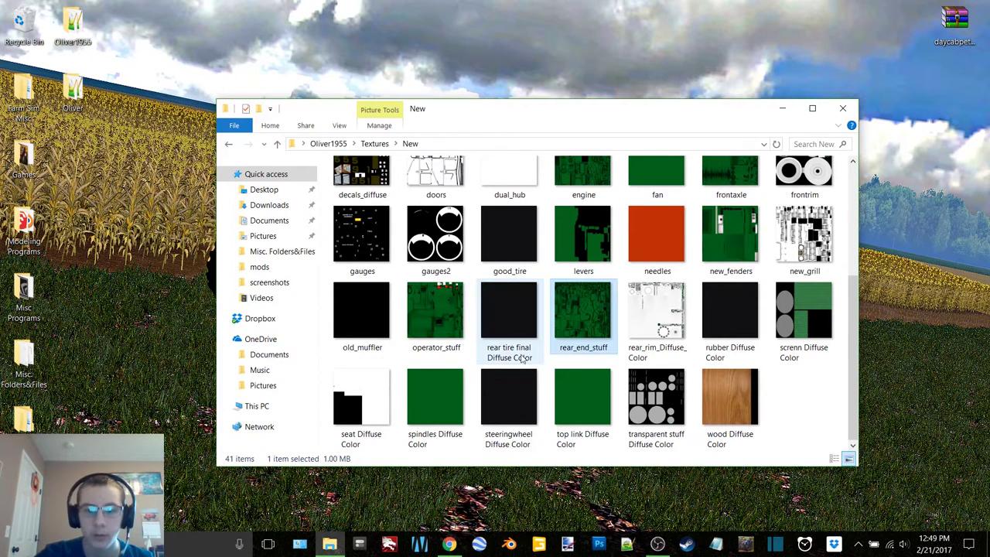
Step: Rename the rear tire final Diffuse Color texture as rear_tire, dropping "final Diffuse Color" and using an underscore
click(513, 361)
click(513, 355)
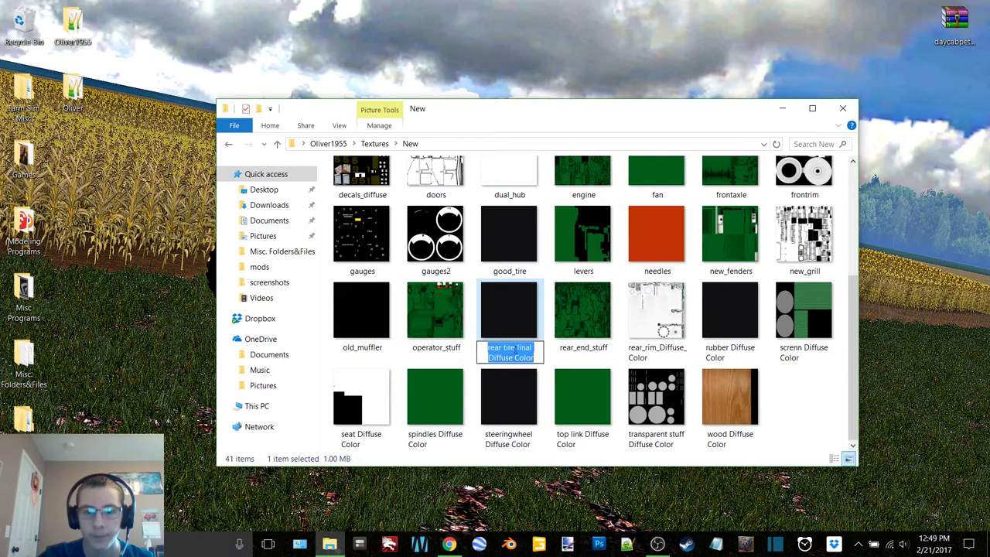
drag(516, 348, 539, 360)
key(BackSpace)
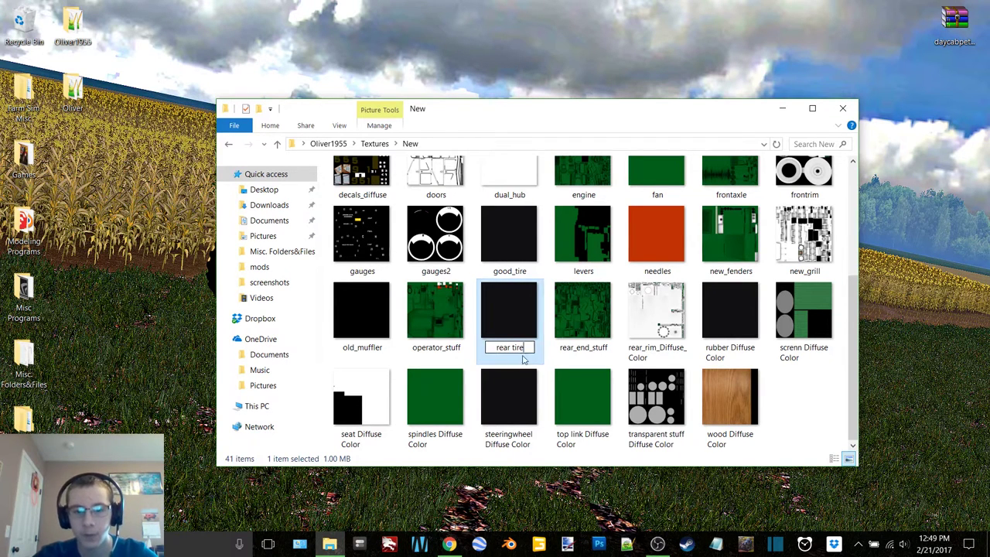
click(512, 348)
key(BackSpace)
text(_)
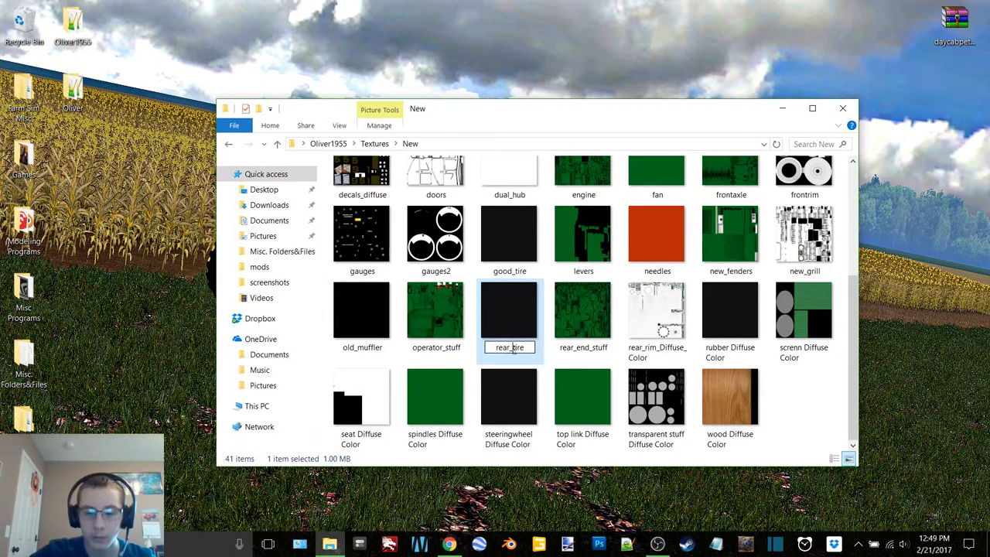
key(Return)
Step: Remove "_Diffuse_Color" from the rear rim texture's name, leaving rear_rim
click(573, 355)
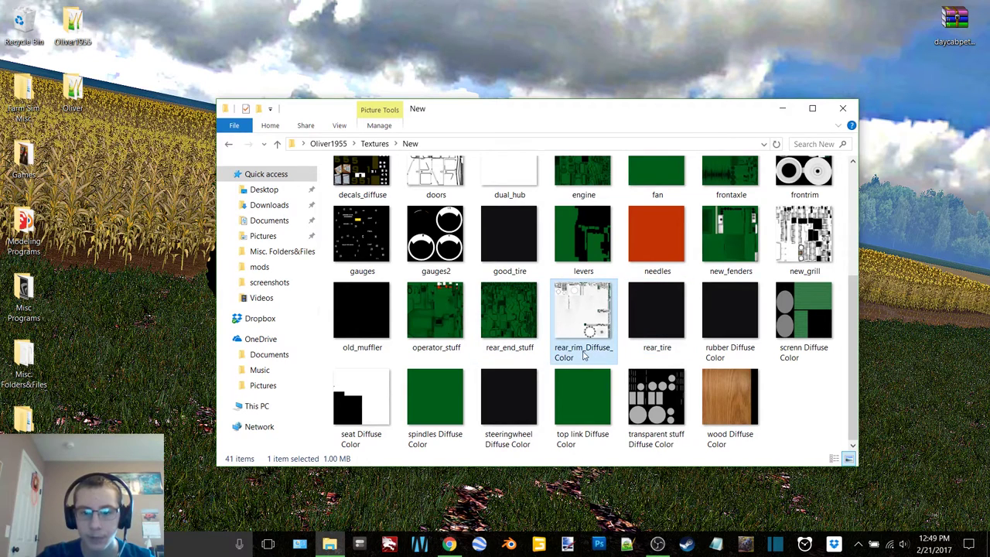
click(584, 355)
drag(583, 347, 595, 357)
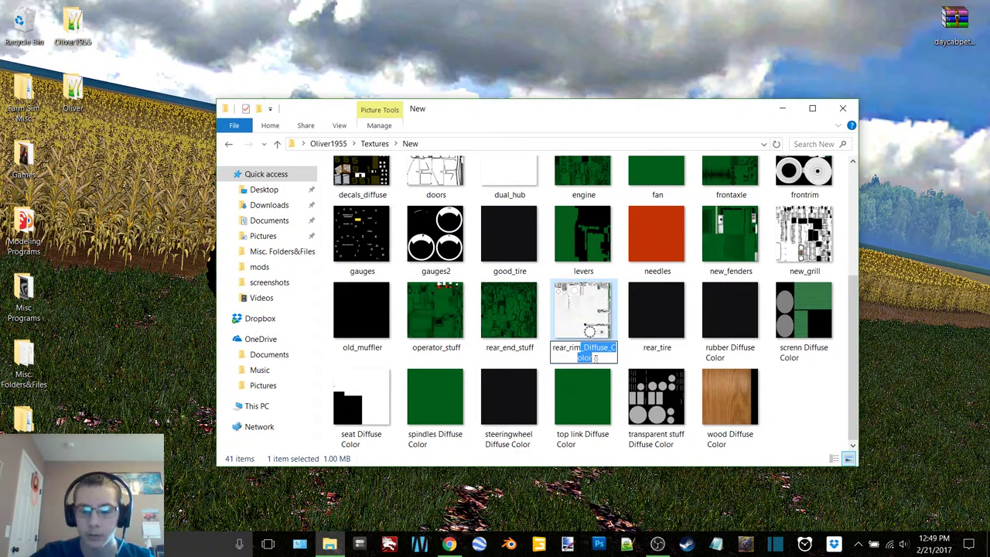
key(BackSpace)
Step: Remove "Diffuse Color" from the rubber texture's name, leaving rubber
click(731, 352)
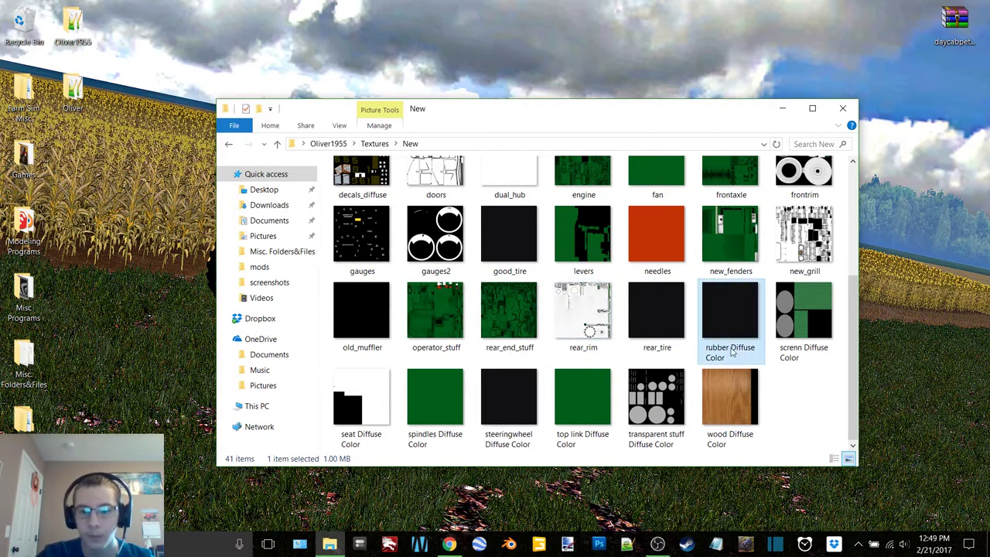
click(732, 352)
drag(730, 348, 749, 358)
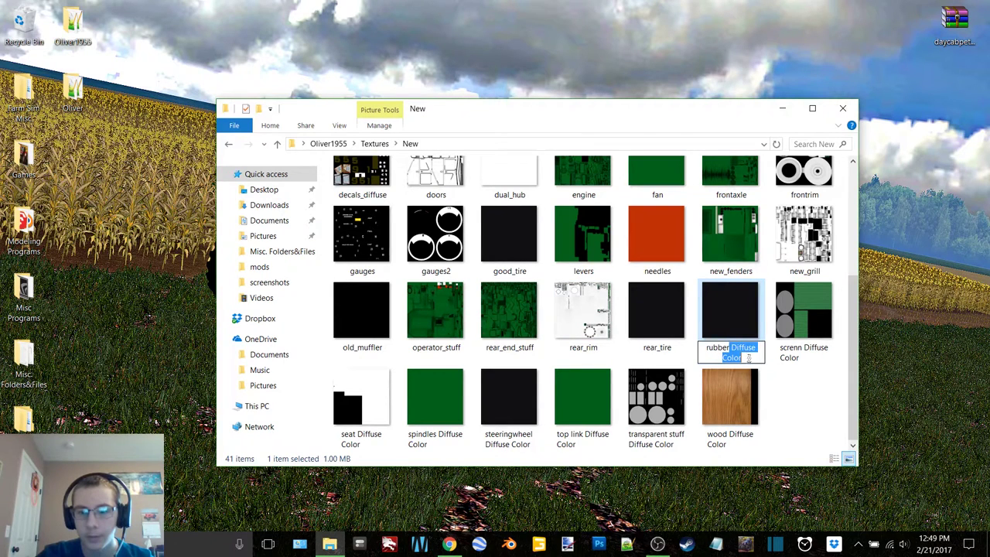
key(BackSpace)
Step: Rename the screnn Diffuse Color texture as screen, correcting the misspelling and dropping the suffix
click(804, 353)
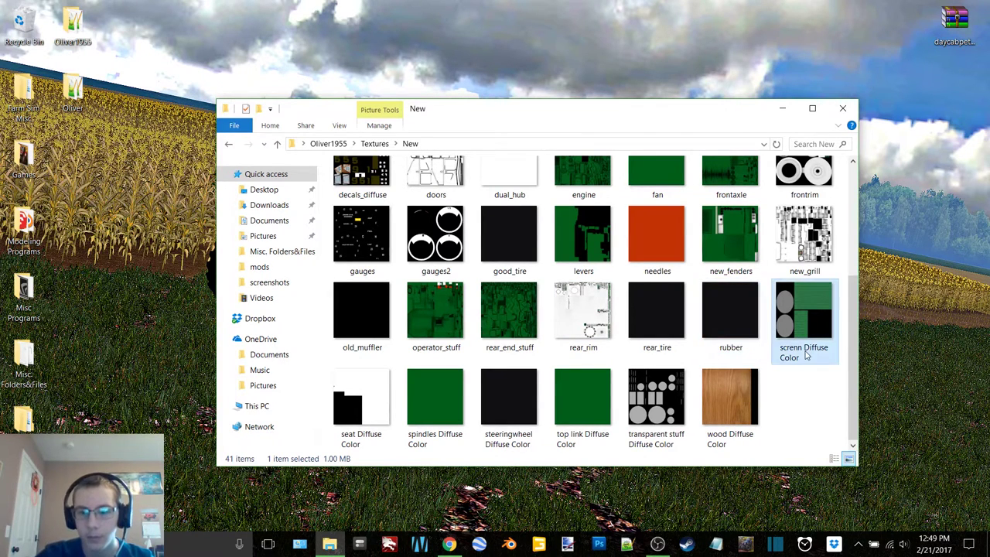
click(799, 354)
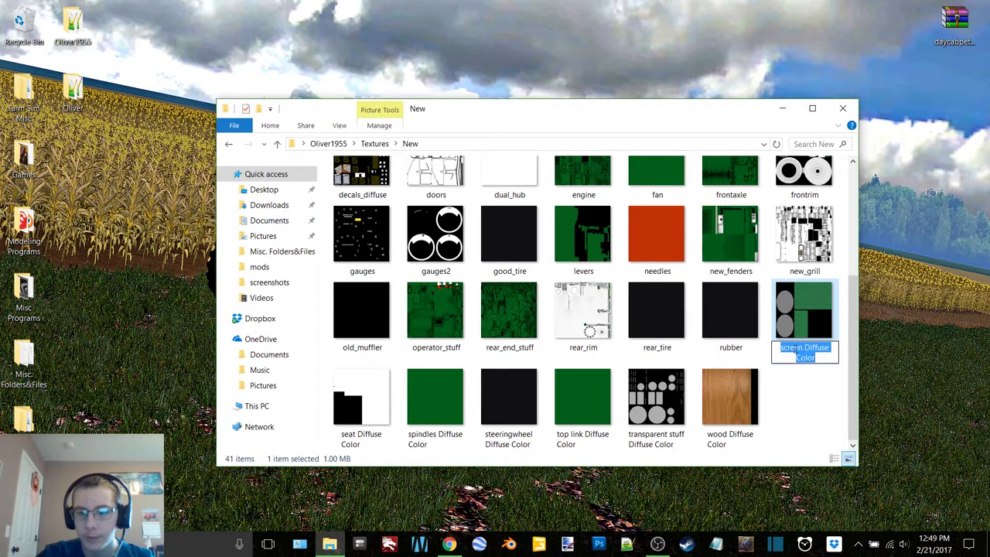
drag(793, 351, 823, 358)
text(en)
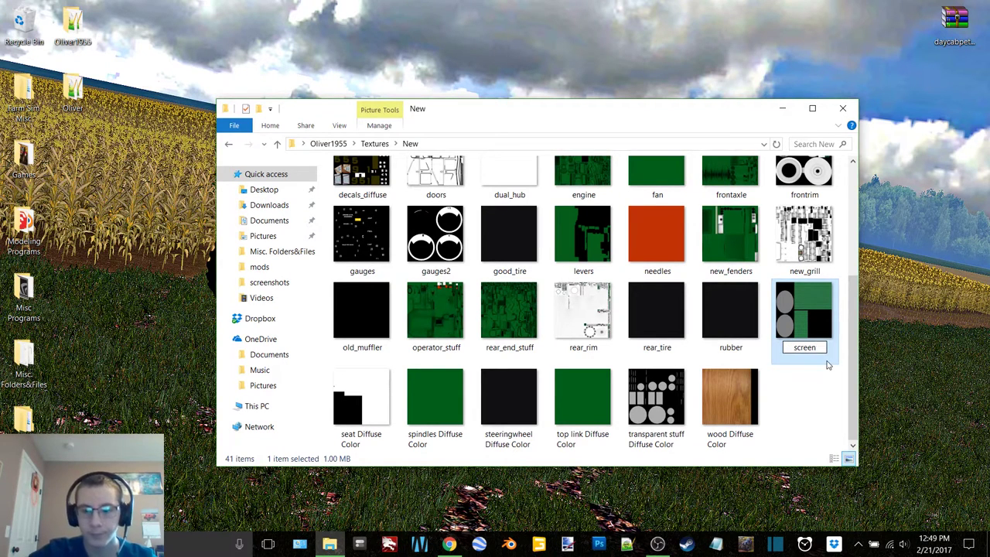
key(Return)
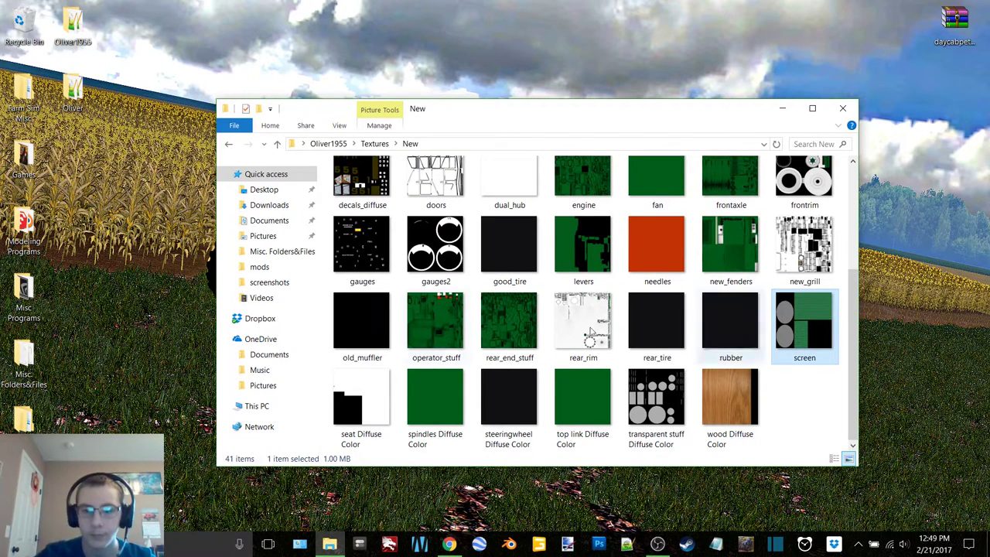
Step: Remove "Diffuse Color" from the seat texture's name, leaving seat
click(364, 430)
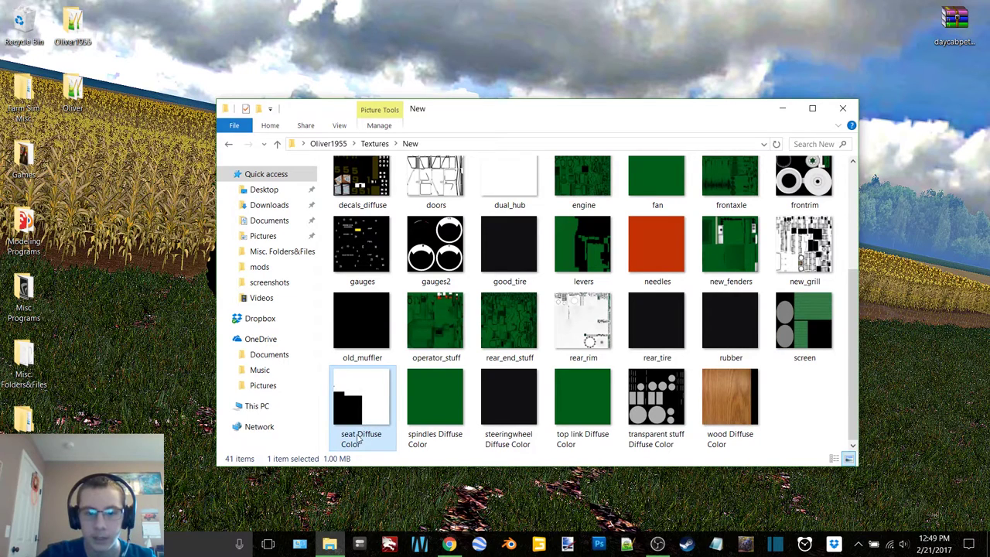
click(358, 437)
drag(347, 435, 397, 438)
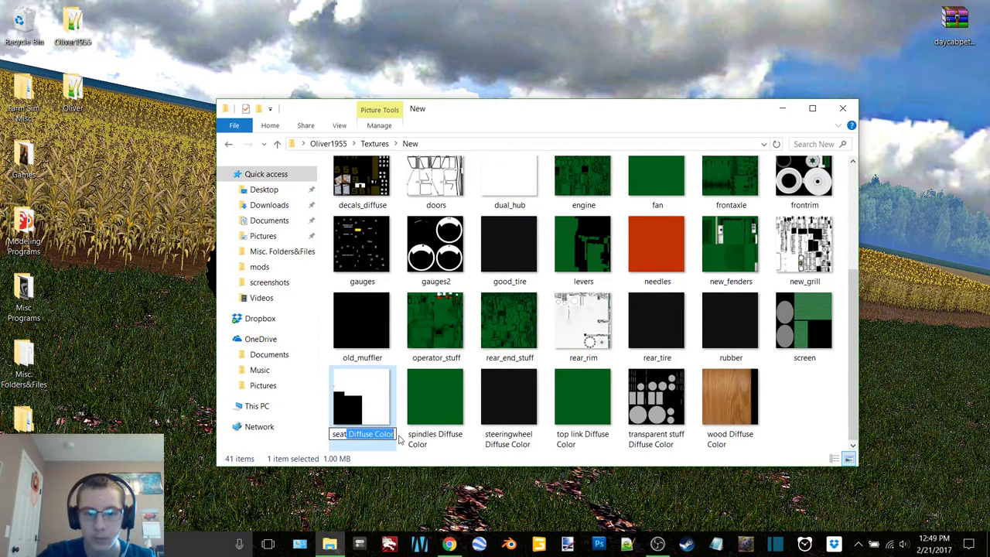
key(BackSpace)
key(Return)
Step: Remove "Diffuse Color" from the spindles texture's name, leaving spindles
click(405, 441)
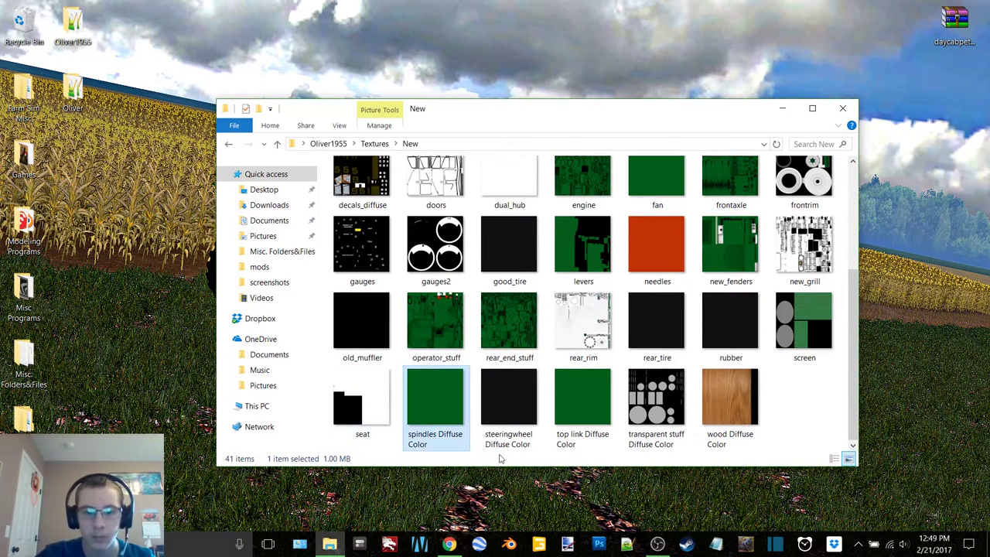
click(439, 439)
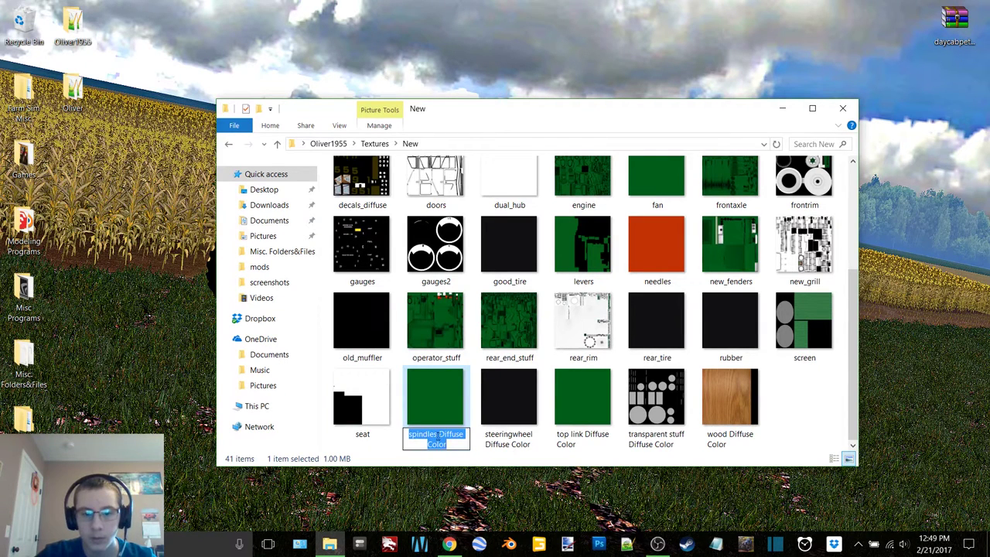
click(439, 439)
key(ctrl+shift+Left)
key(ctrl+shift+Left)
key(BackSpace)
key(BackSpace)
key(Return)
Step: Remove "Diffuse Color" from the steering wheel texture's name, leaving steeringwheel
click(507, 441)
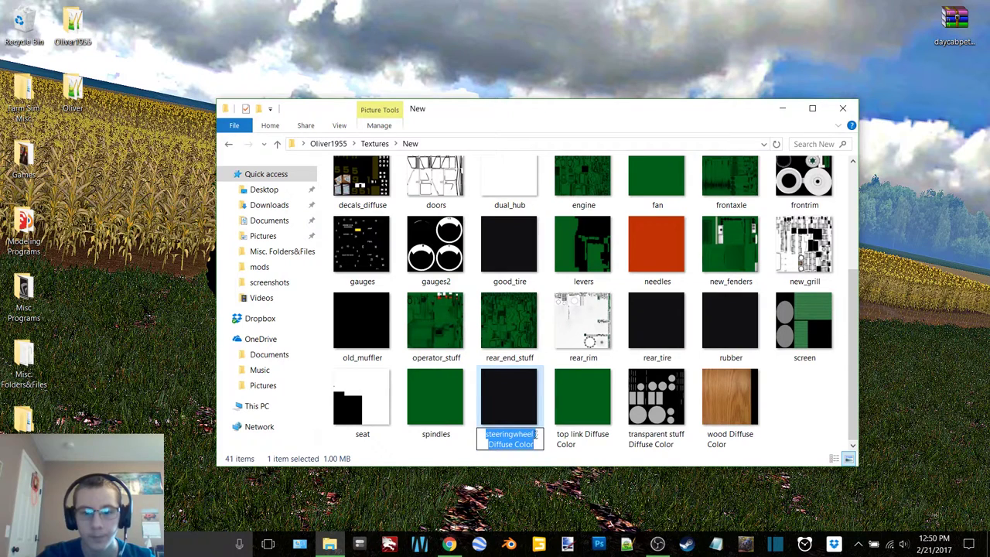
click(534, 434)
key(Delete)
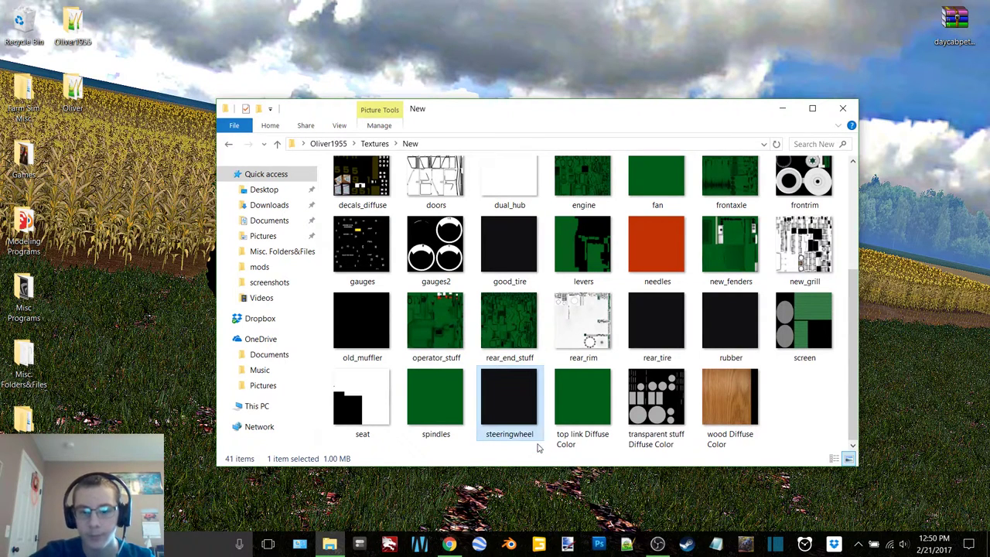
Step: Rename the top link Diffuse Color texture as top_link, adding an underscore and dropping the suffix
click(590, 438)
click(586, 438)
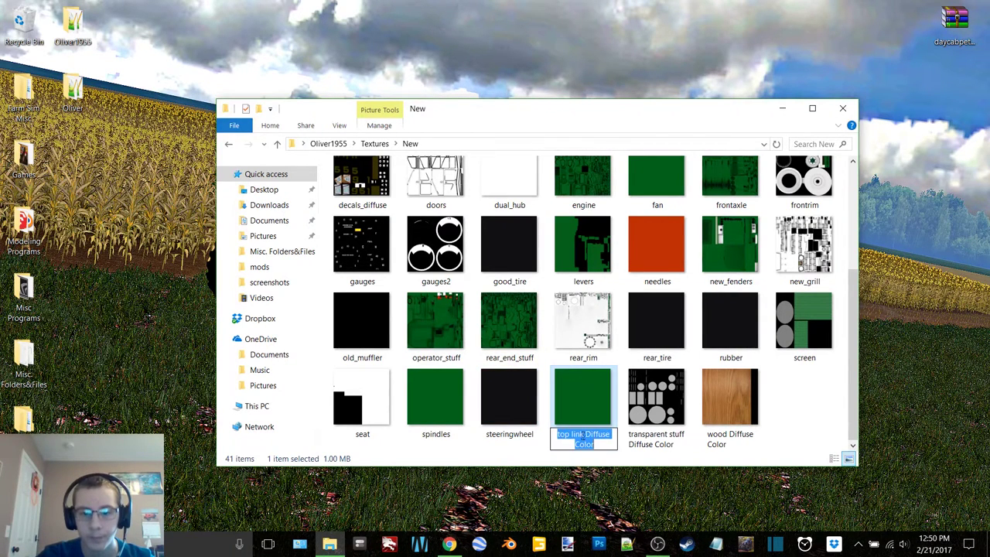
click(585, 438)
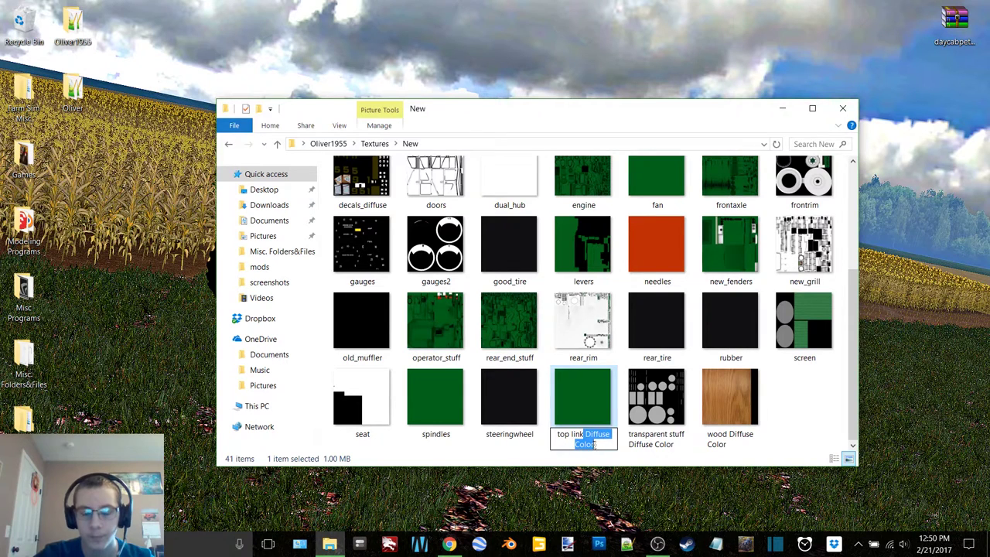
key(Delete)
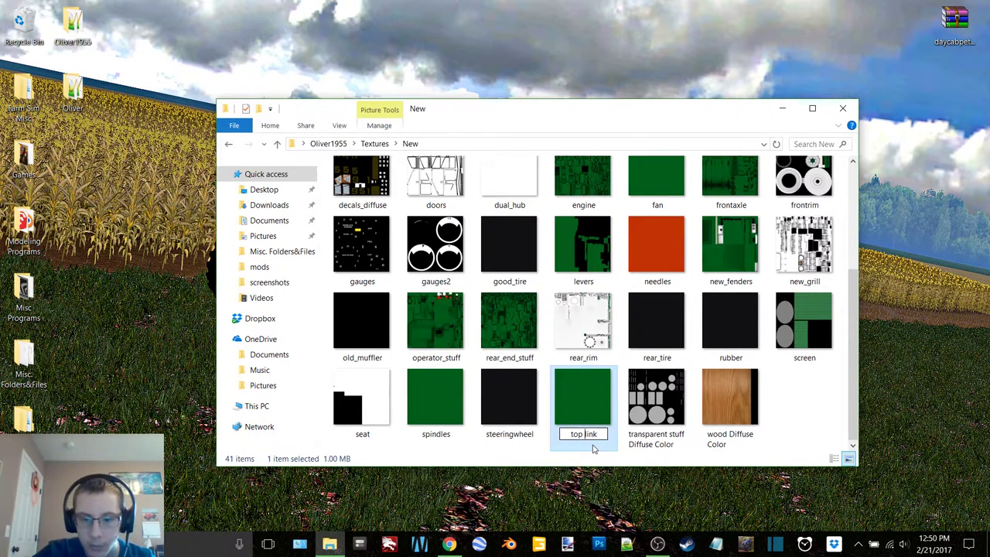
text(_)
key(Return)
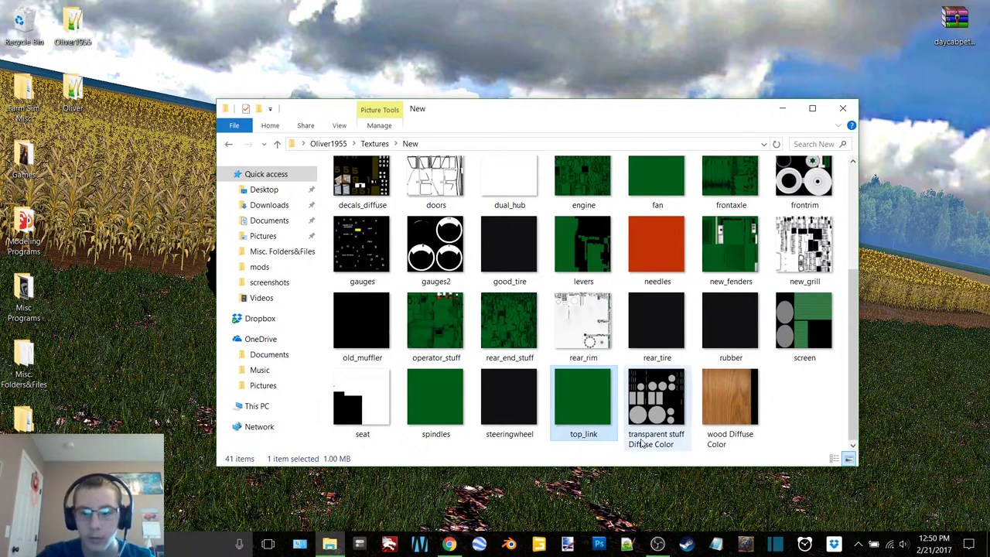
Step: Rename the transparent stuff Diffuse Color texture as transparent_stuff, adding an underscore and dropping the suffix
click(643, 442)
click(664, 441)
click(672, 434)
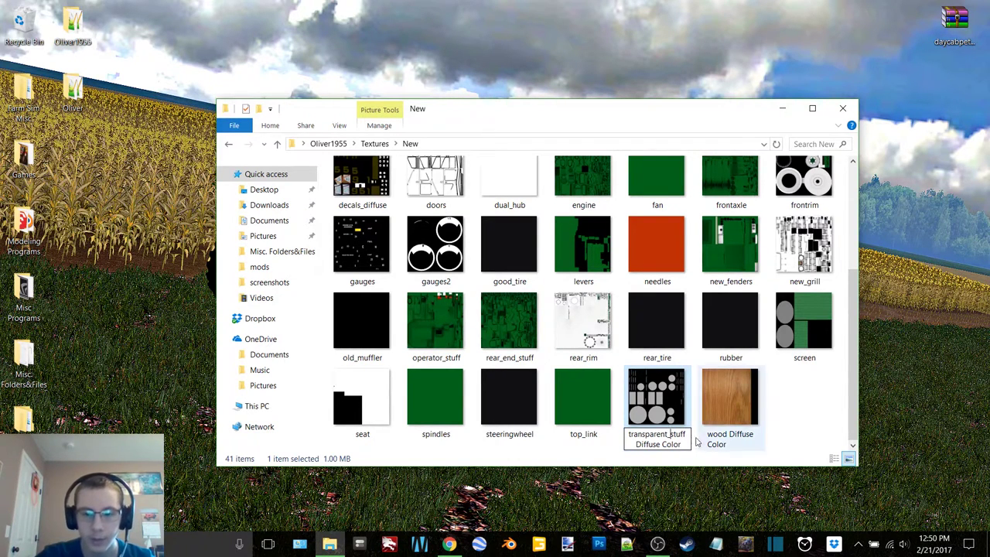
key(BackSpace)
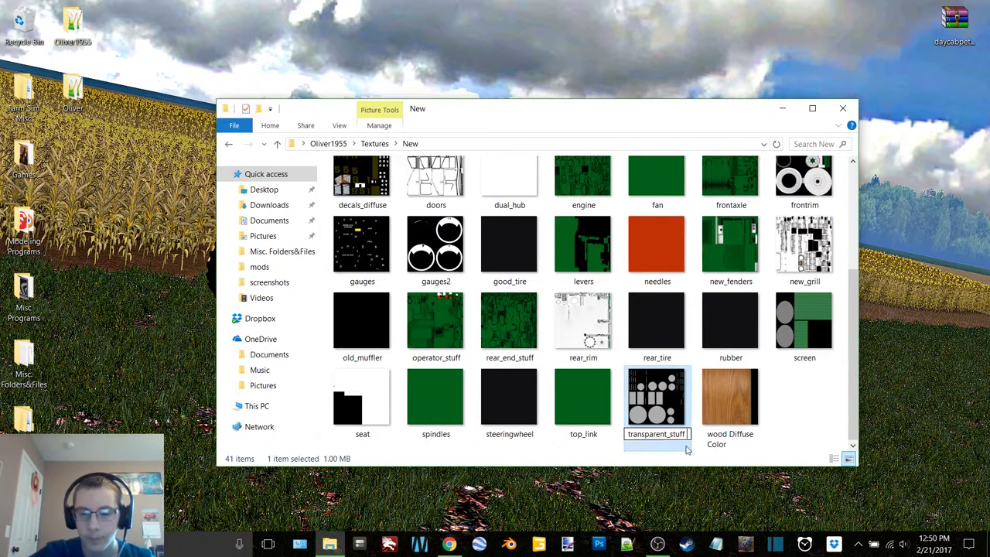
key(Return)
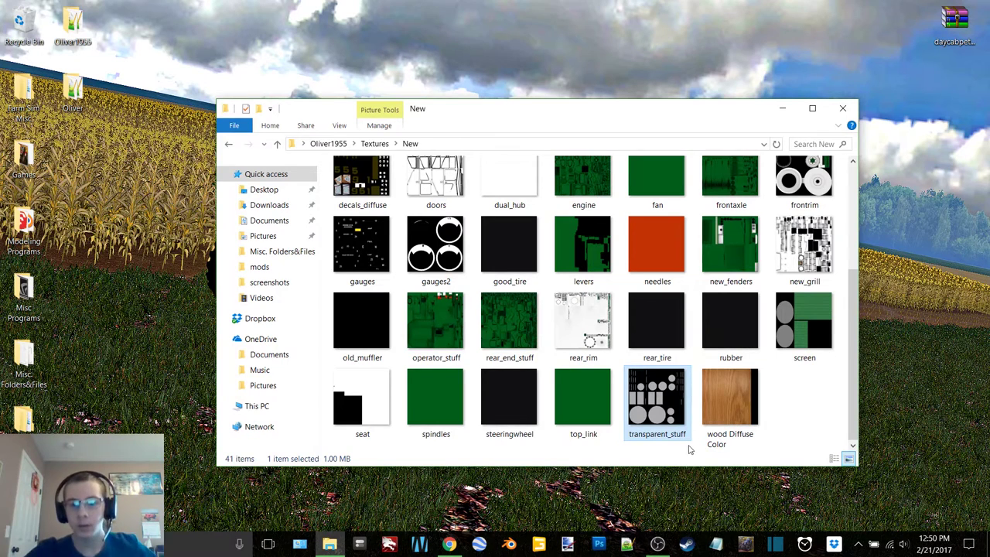
Step: Remove "Diffuse Color" from the wood texture's name, leaving wood
click(716, 442)
click(728, 440)
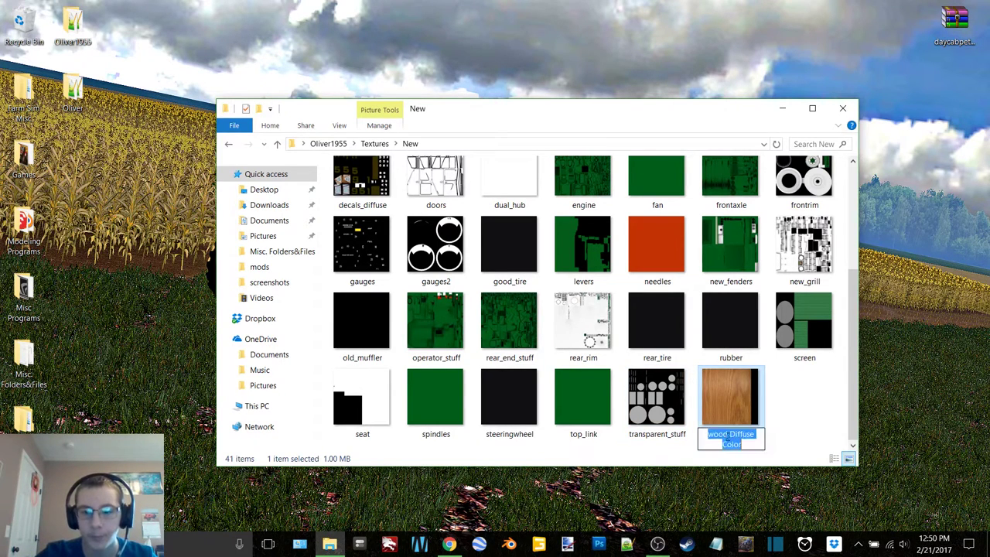
click(727, 435)
key(BackSpace)
key(Return)
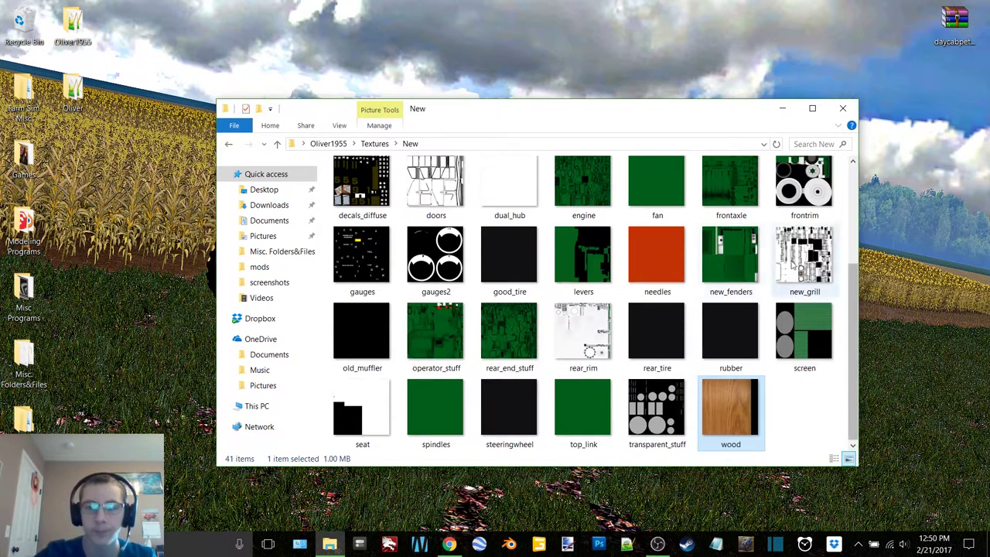
Step: Copy the default_cube and middle images from the Misc Things folder inside Mod WIP Stuff, and minimize that folder window
scroll(745, 444, up, 5)
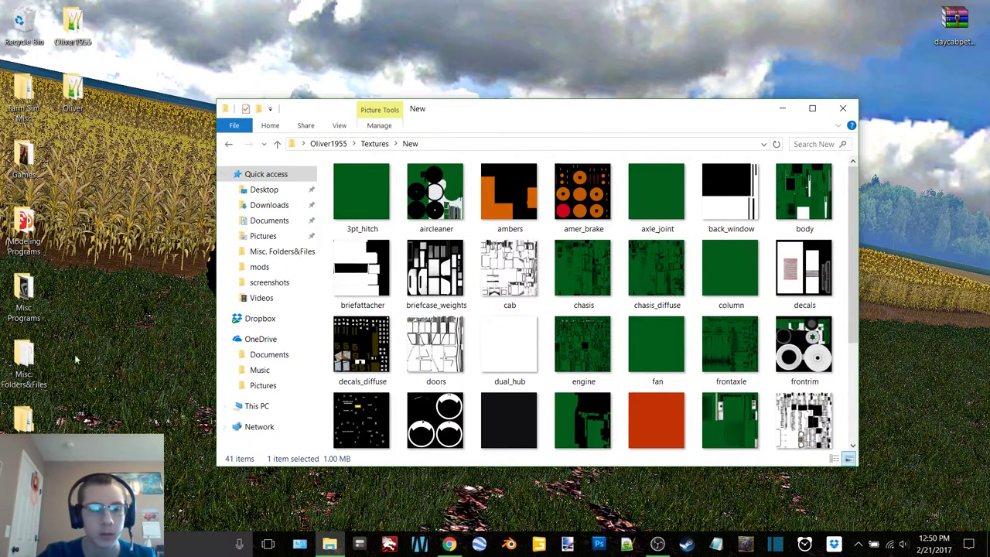
double_click(24, 418)
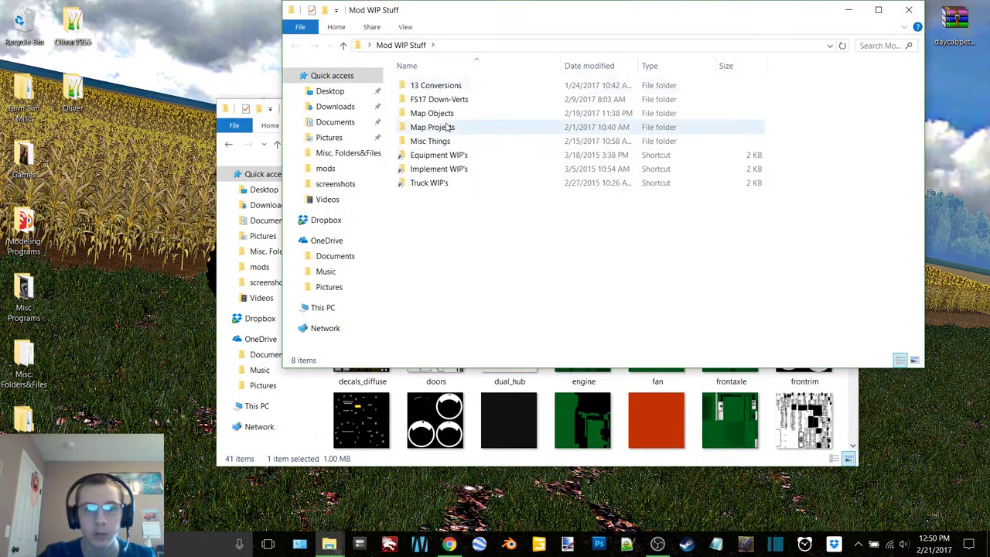
drag(460, 16, 381, 85)
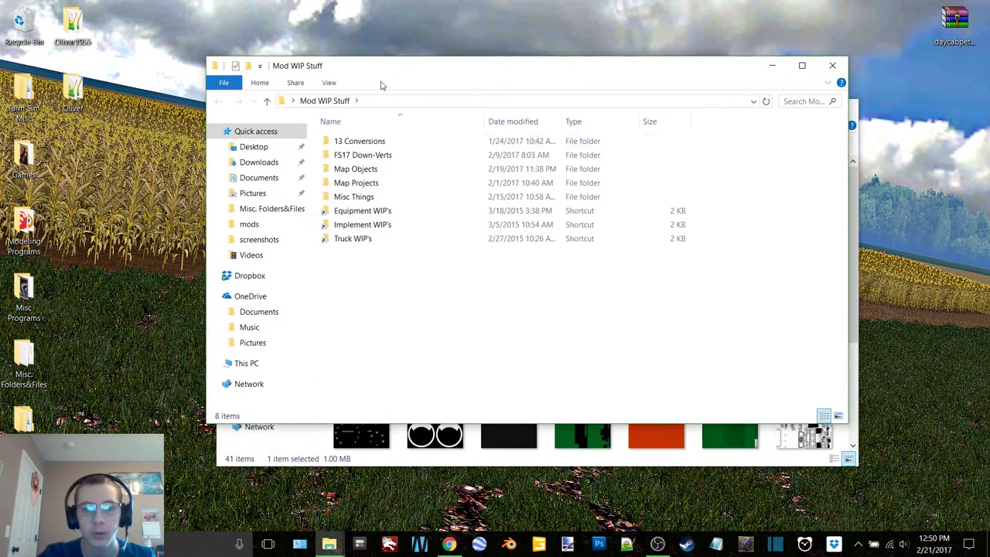
double_click(380, 200)
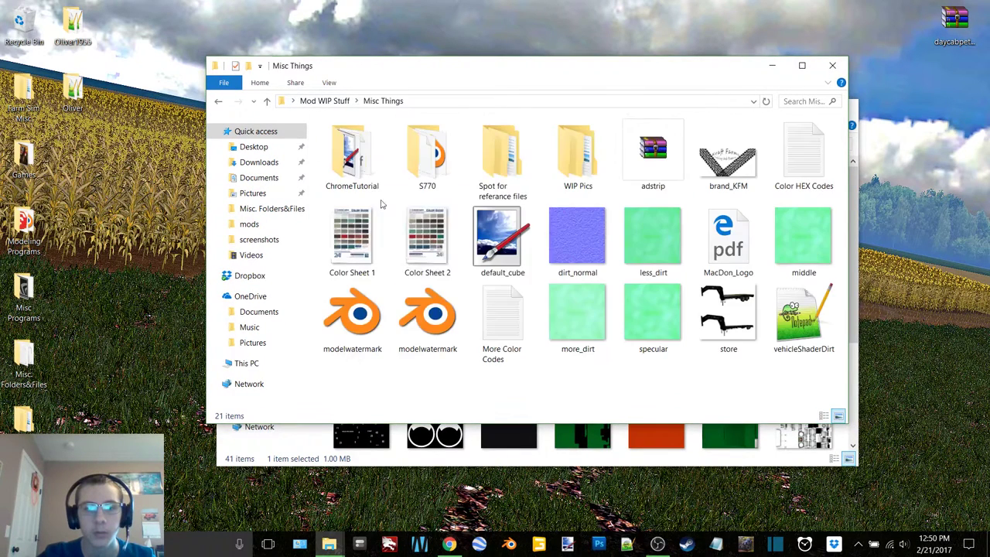
click(506, 252)
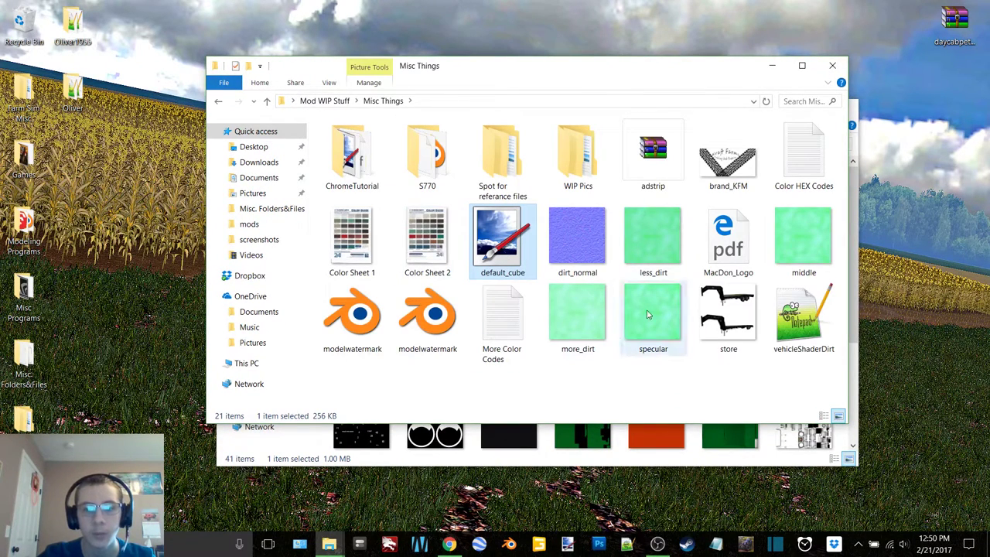
ctrl+click(805, 246)
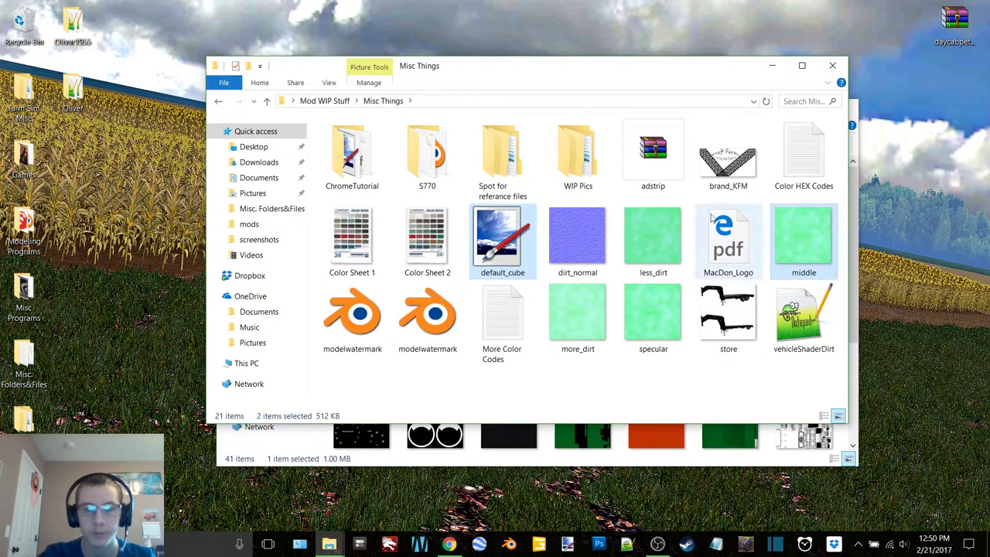
click(773, 65)
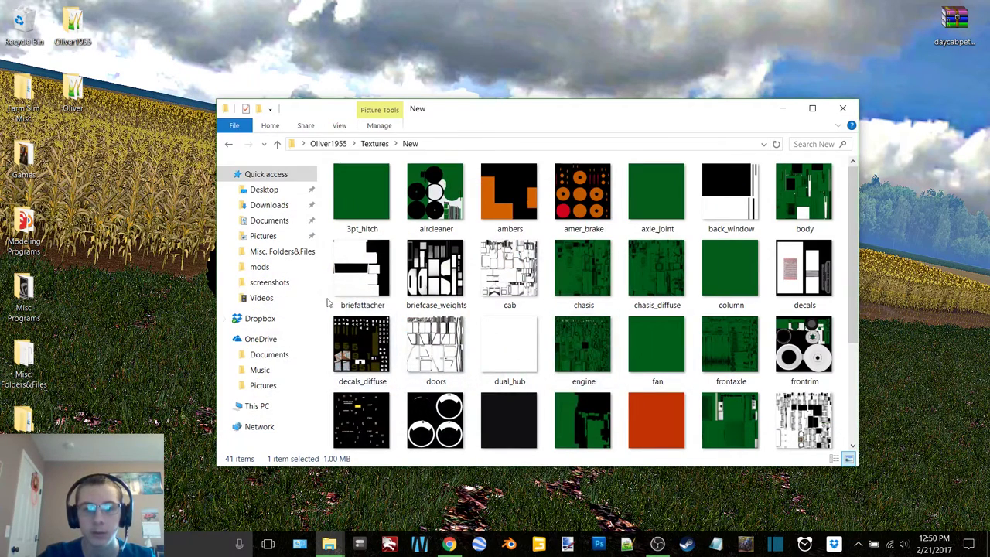
Step: Paste the copied default_cube and middle images into the Oliver1955 Textures folder
click(231, 144)
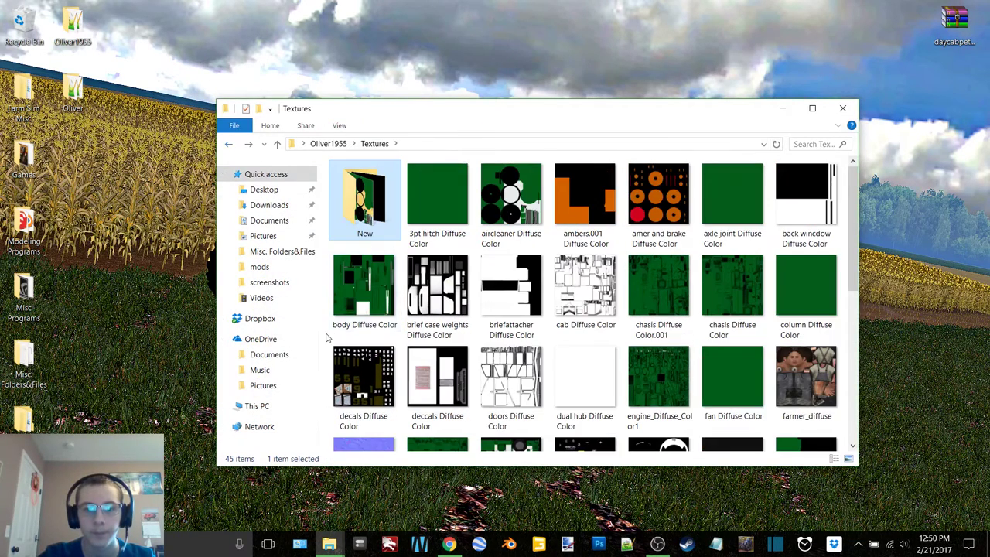
scroll(477, 351, down, 5)
key(ctrl+v)
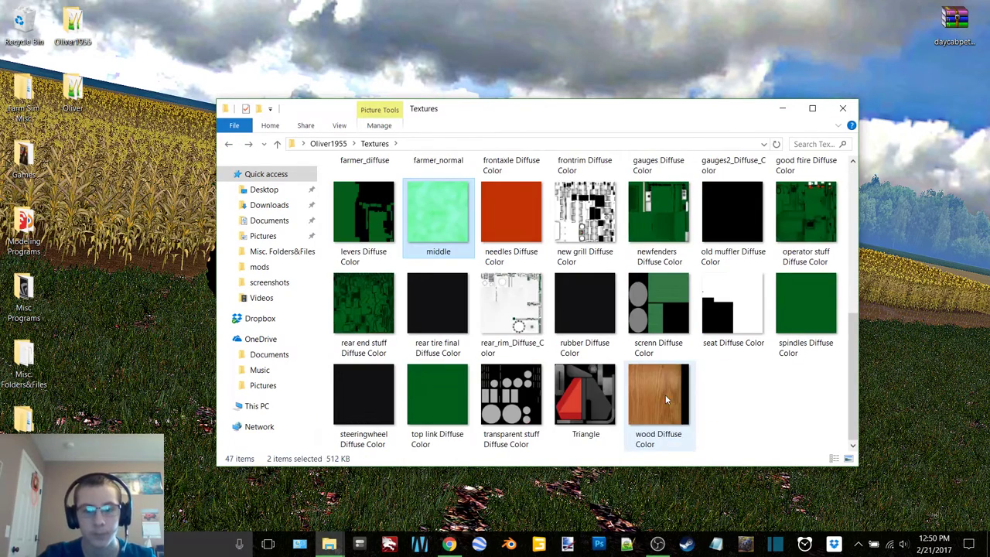
scroll(414, 256, up, 5)
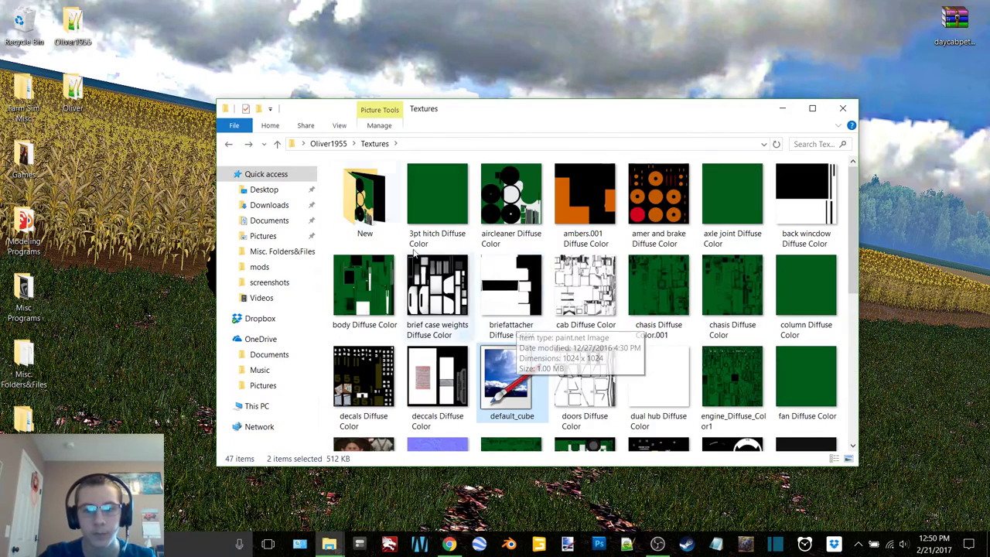
Step: Copy the vehicleShaderDirt XML file from the main Oliver1955 folder into its Textures folder
click(228, 144)
scroll(417, 406, down, 1)
click(389, 444)
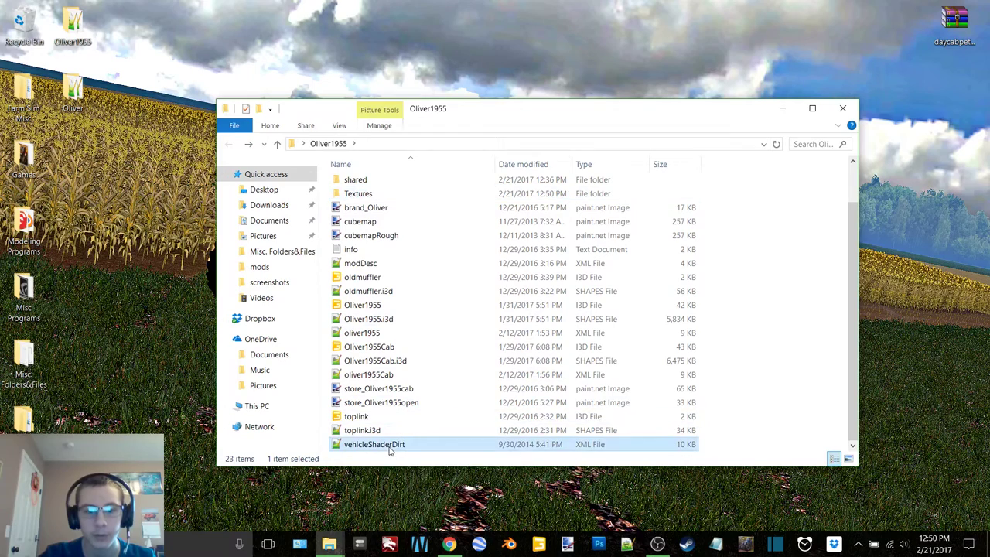
click(371, 194)
double_click(371, 193)
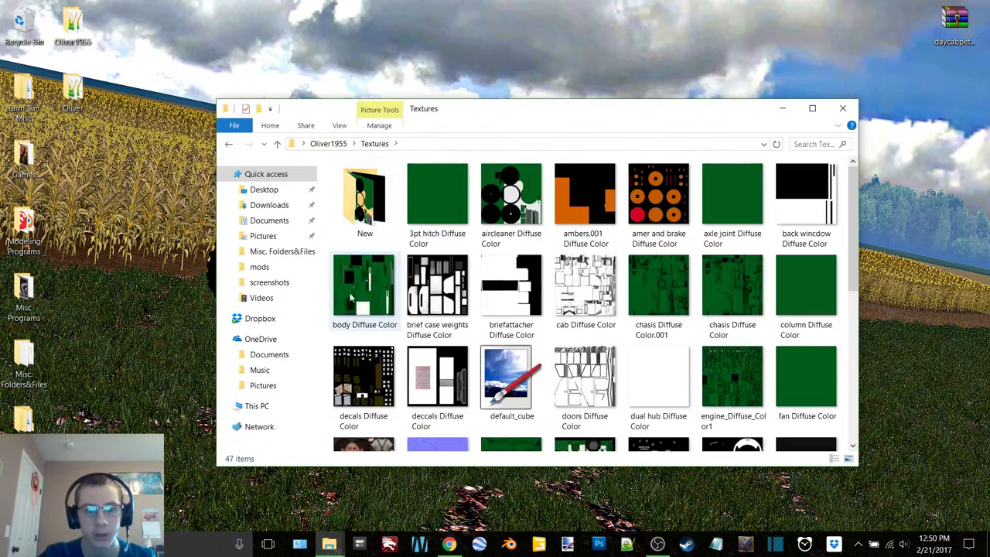
key(ctrl+v)
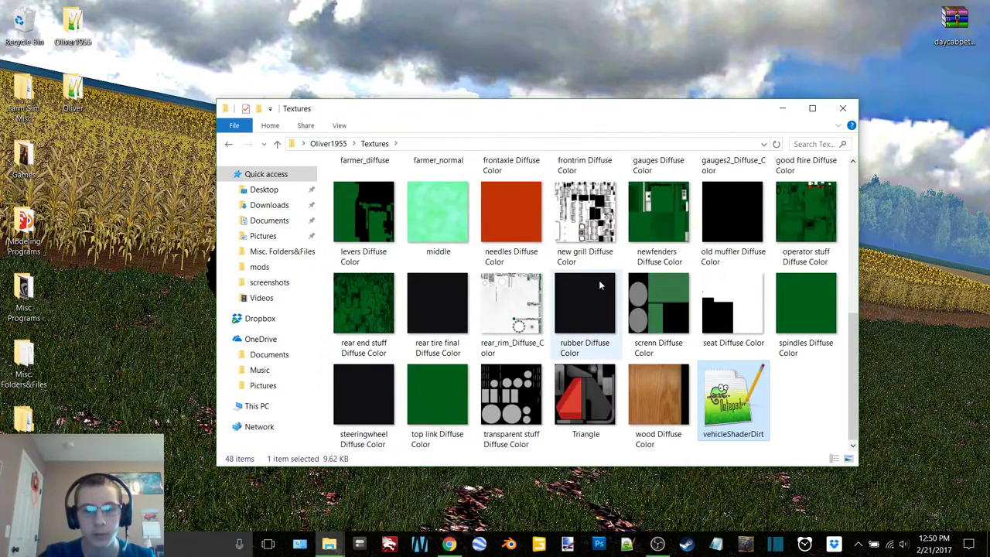
Step: Return to the Oliver1955 folder and examine the texture file references of oldmuffler.i3d in Notepad++, then close the file
scroll(599, 280, up, 5)
click(226, 145)
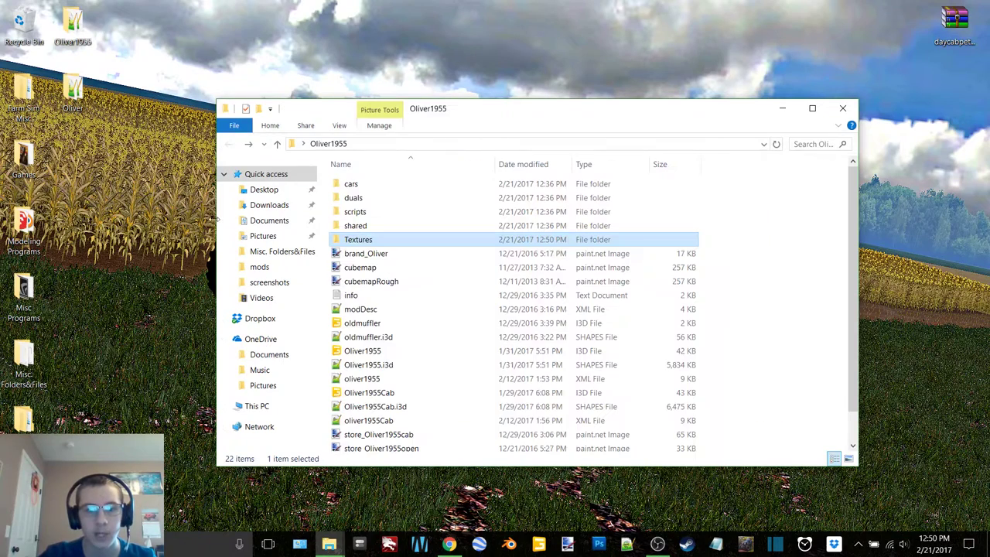
click(371, 324)
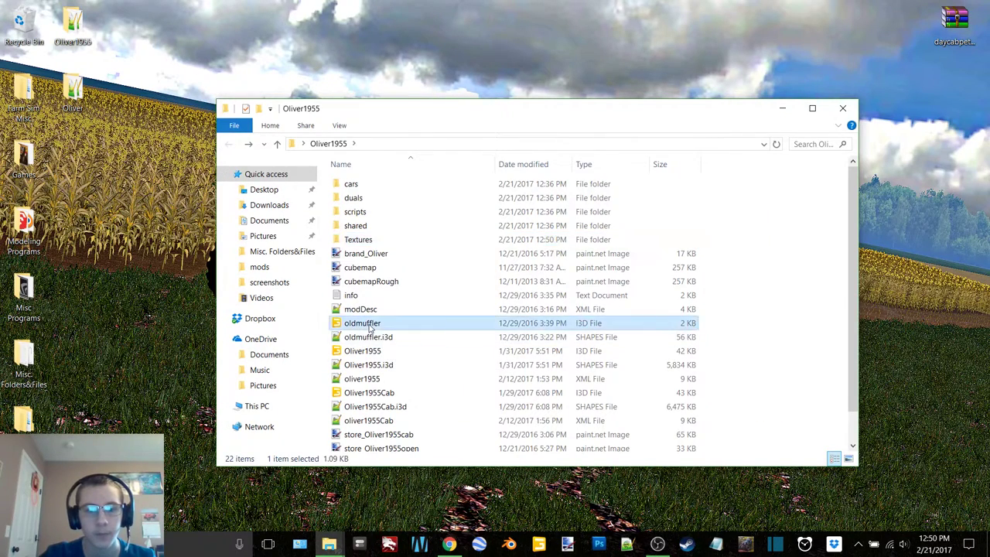
right_click(369, 323)
click(464, 243)
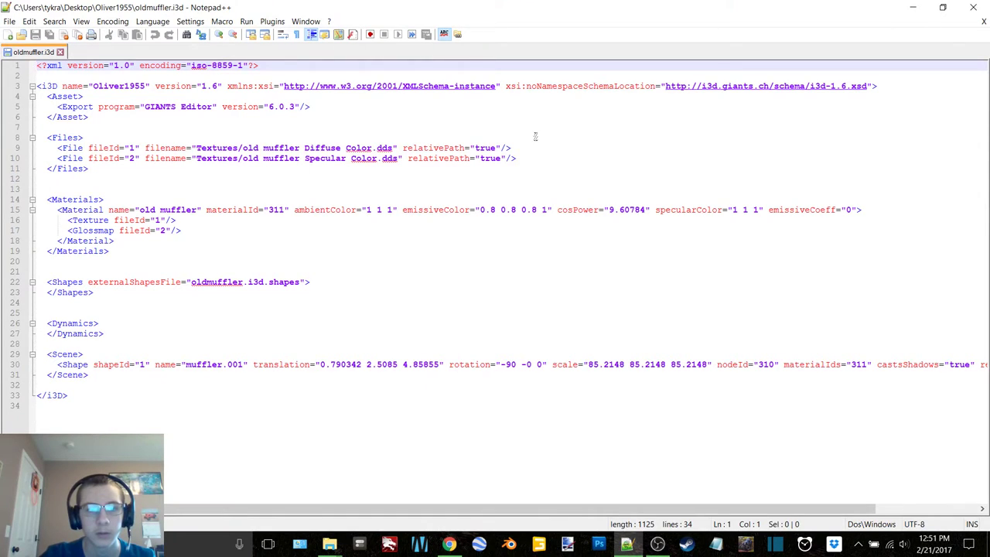
click(984, 24)
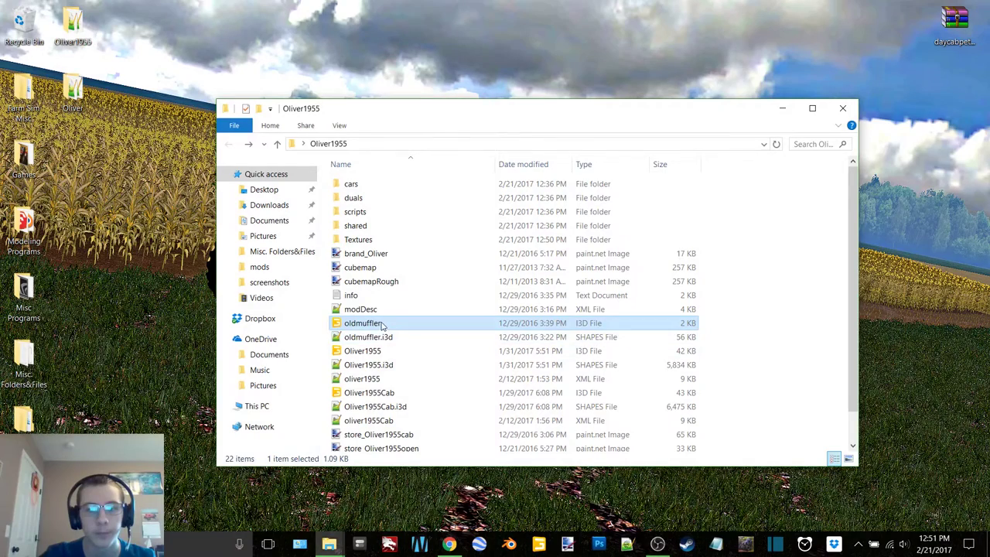
Step: Open oldmuffler.i3d in GIANTS Editor 6.0.5, dismiss the welcome and Material Editing windows, and maximize the editor
double_click(382, 324)
click(493, 249)
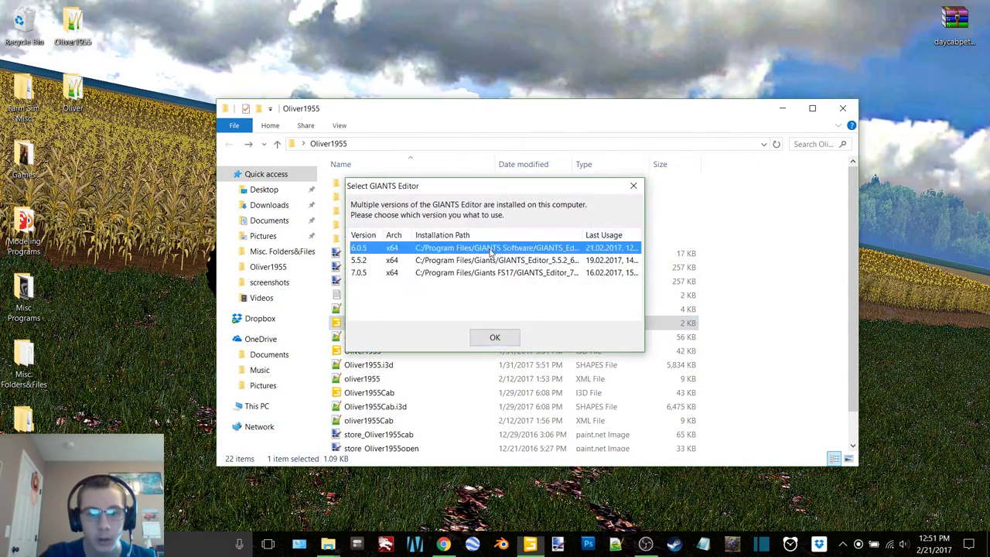
click(495, 336)
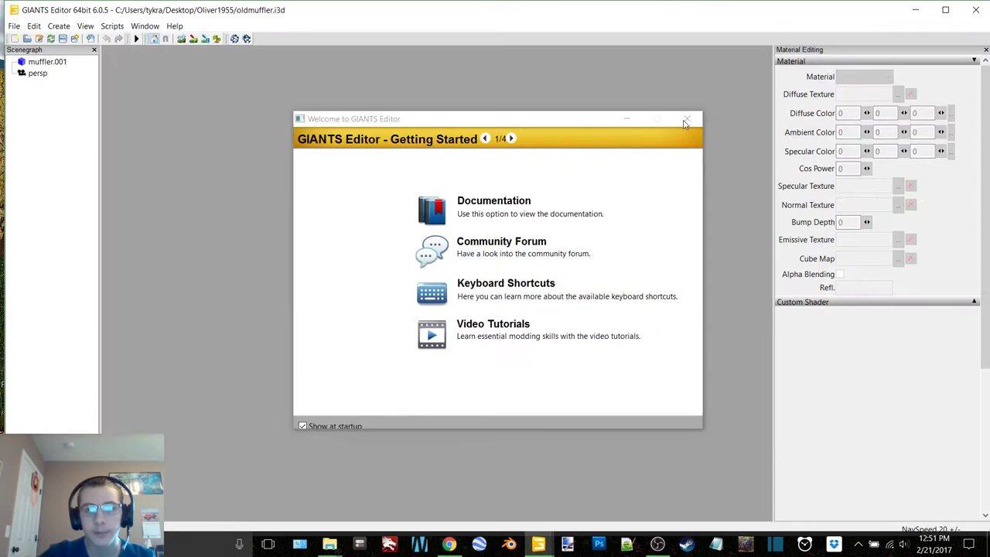
click(688, 117)
click(986, 51)
click(945, 9)
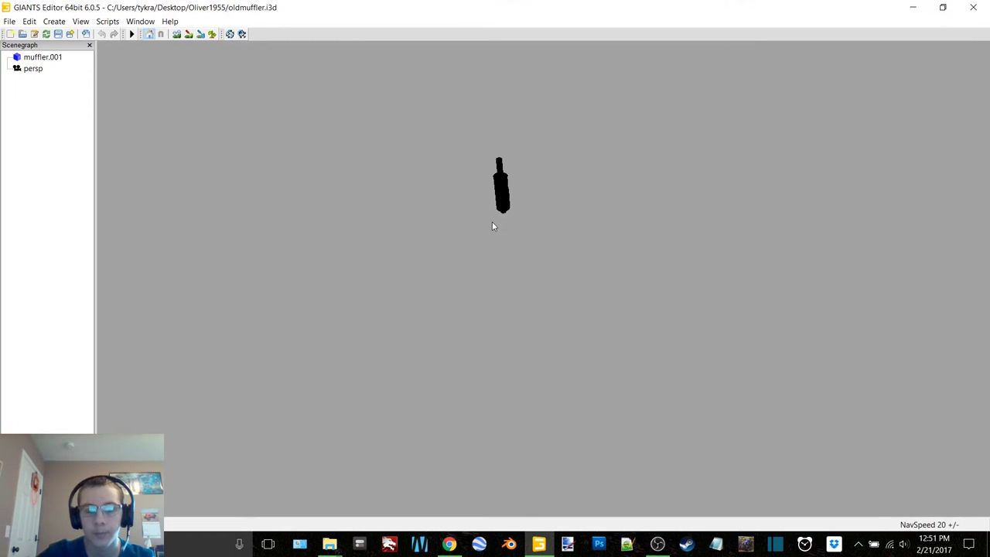
Step: Add a light to the scene and display the material settings of muffler.001
click(34, 57)
click(139, 21)
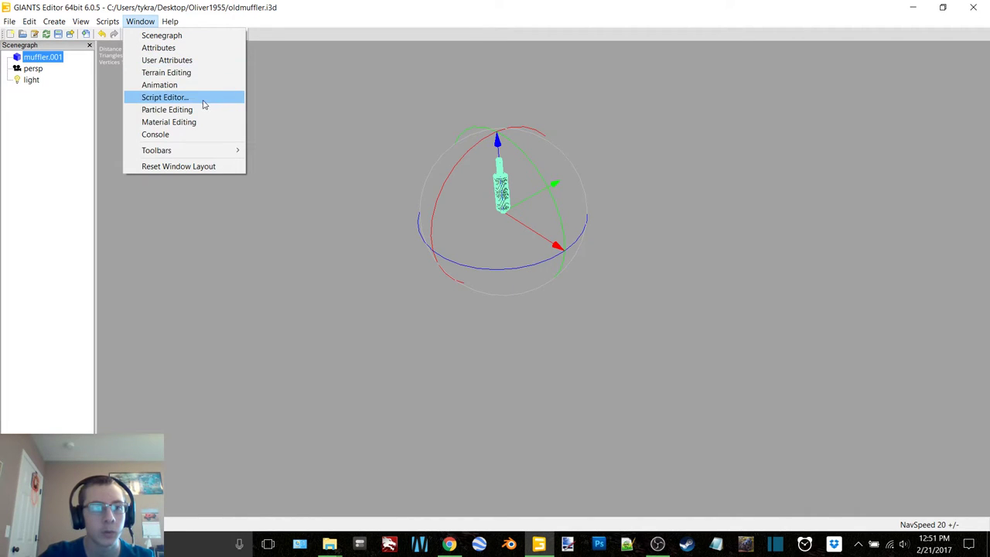
click(178, 122)
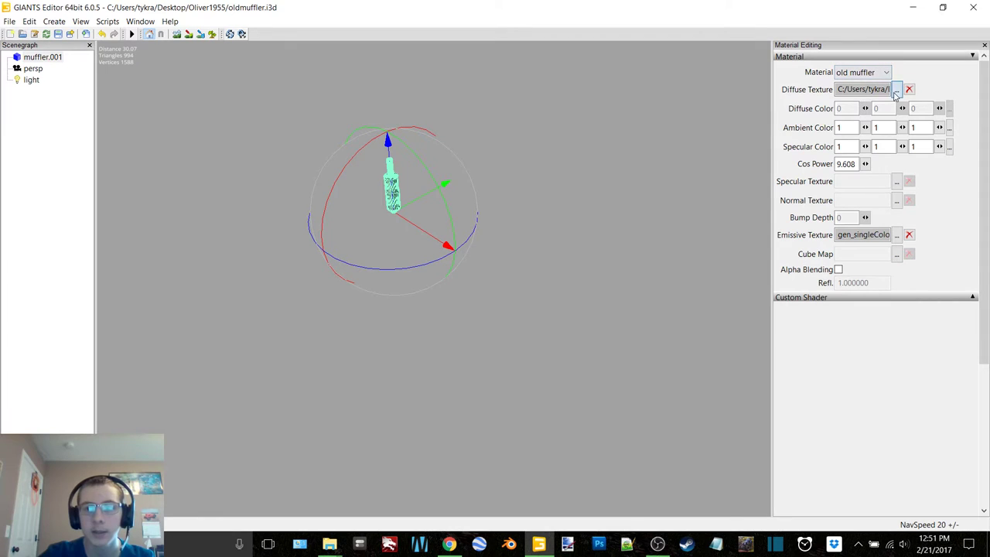
Step: Replace the old muffler material's diffuse texture with old_muffler from the Textures/New folder
click(897, 89)
drag(260, 82, 269, 85)
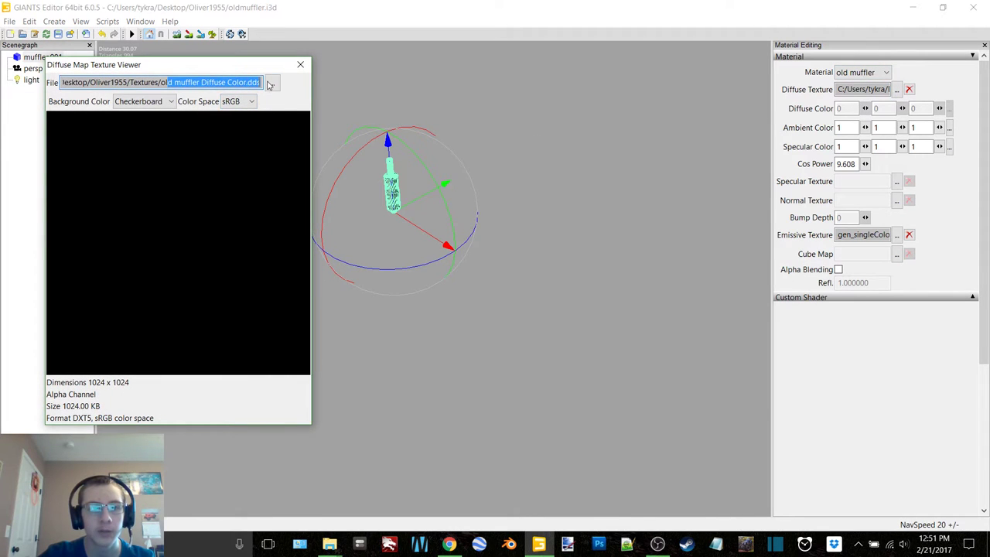
click(269, 83)
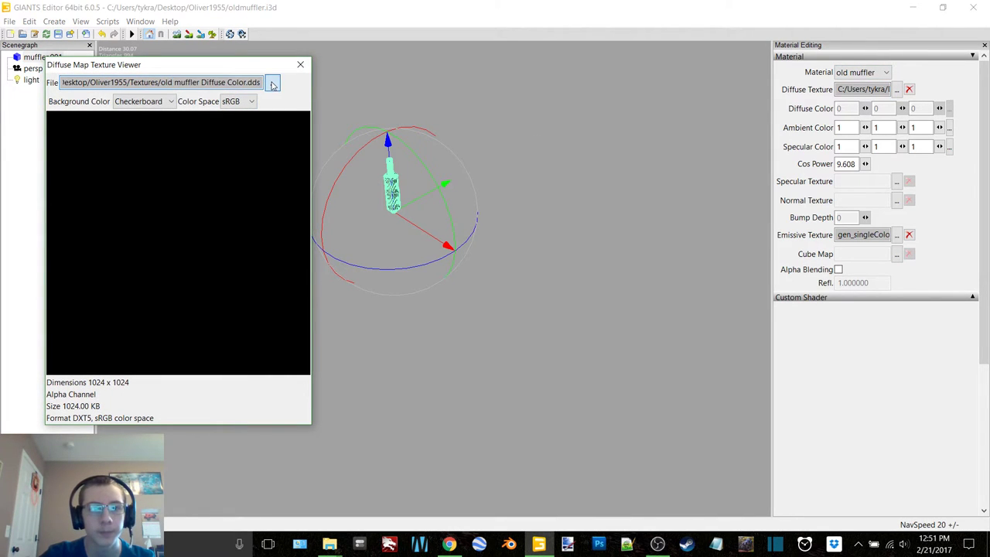
double_click(207, 197)
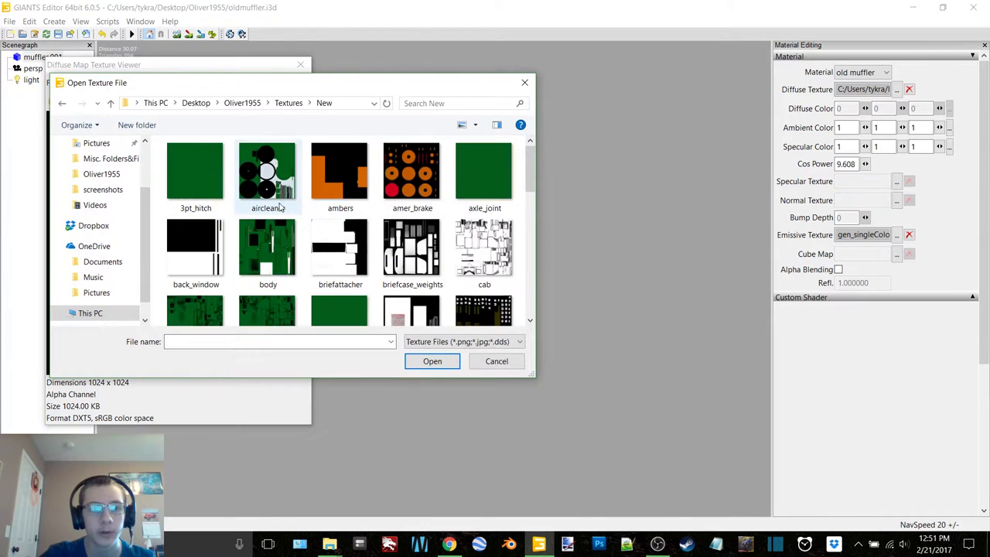
scroll(341, 220, down, 5)
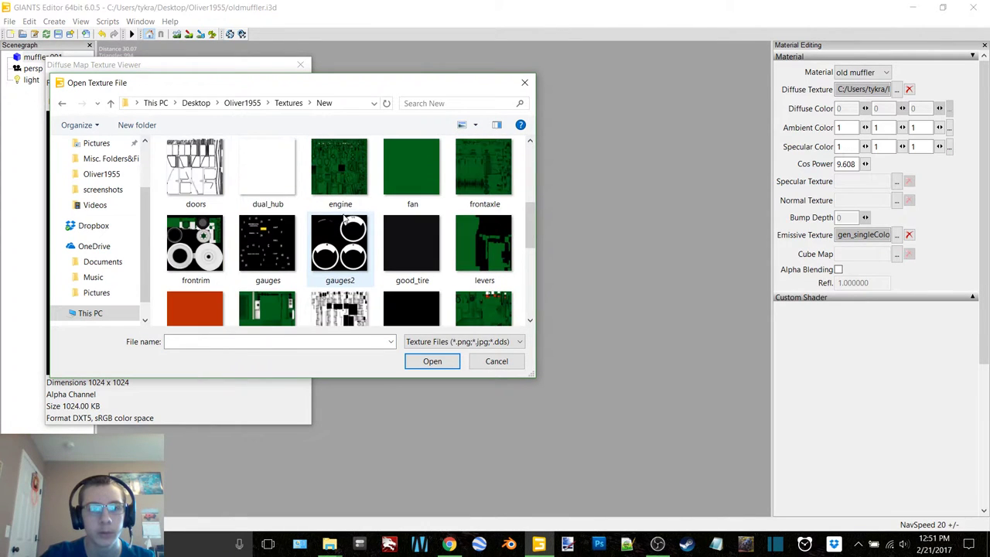
double_click(418, 280)
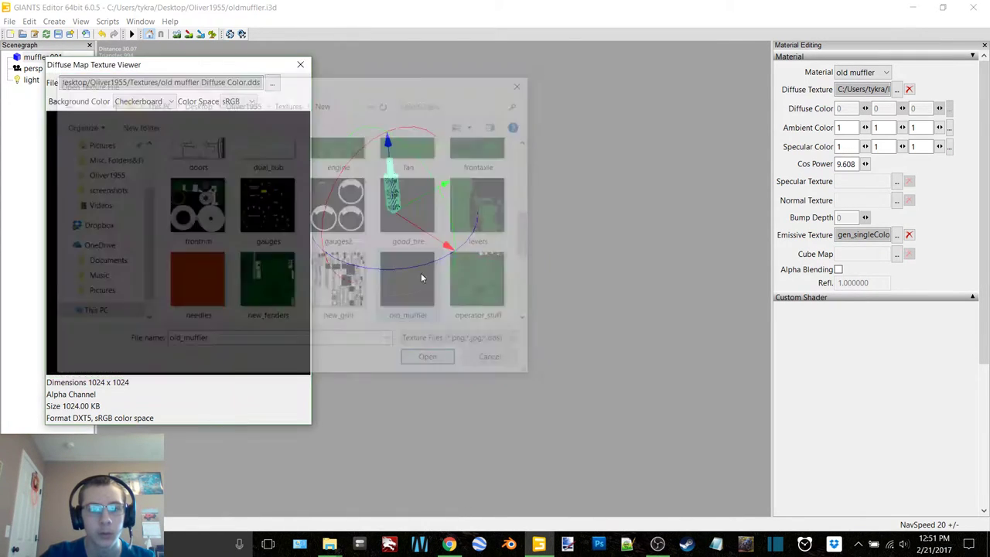
click(302, 67)
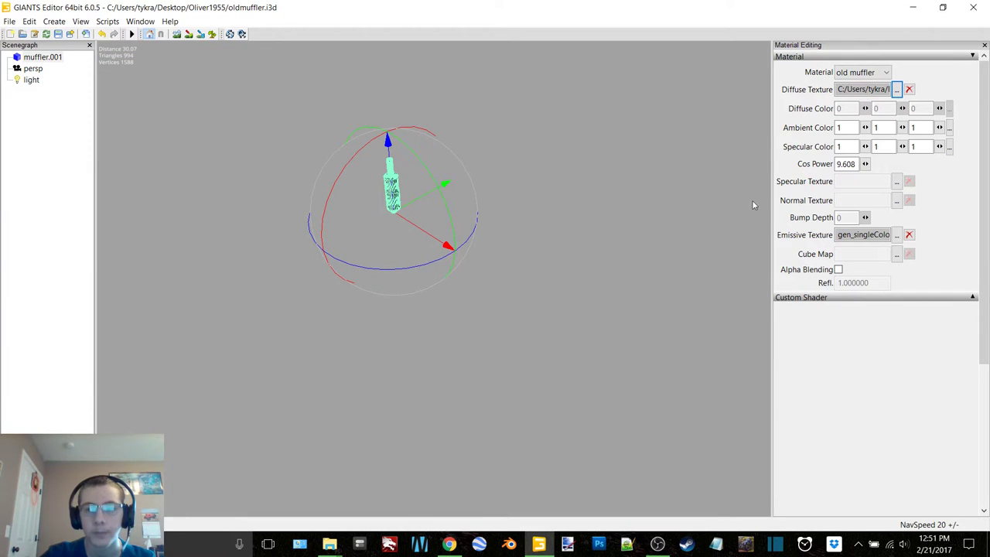
Step: Remove the old muffler material's emissive texture and assign default_cube from the Textures folder as its cube map
click(910, 235)
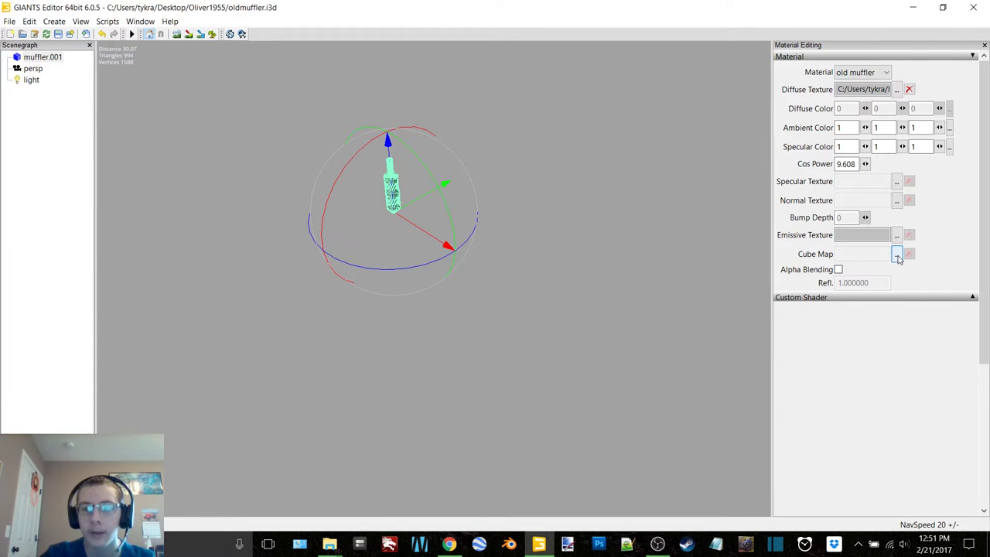
click(897, 255)
click(272, 83)
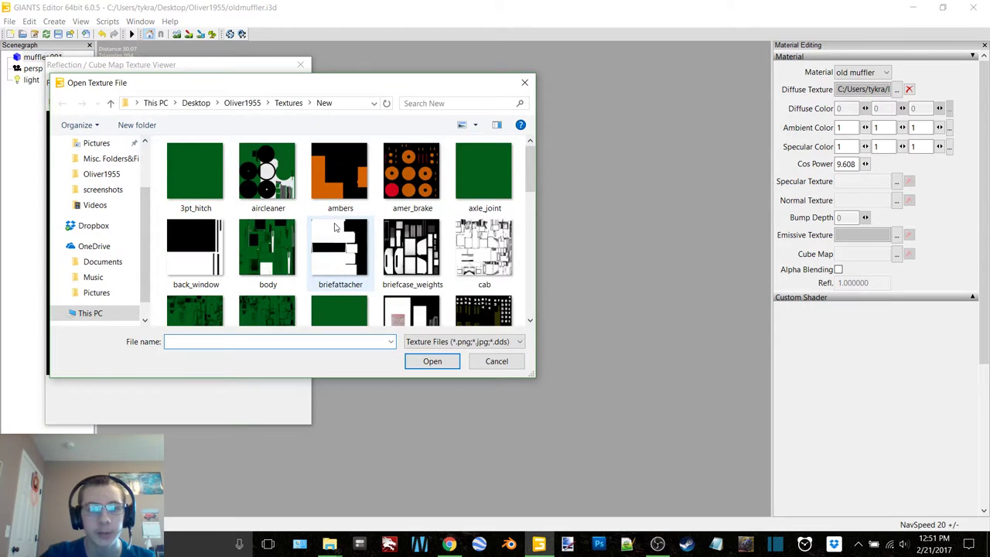
scroll(335, 225, down, 10)
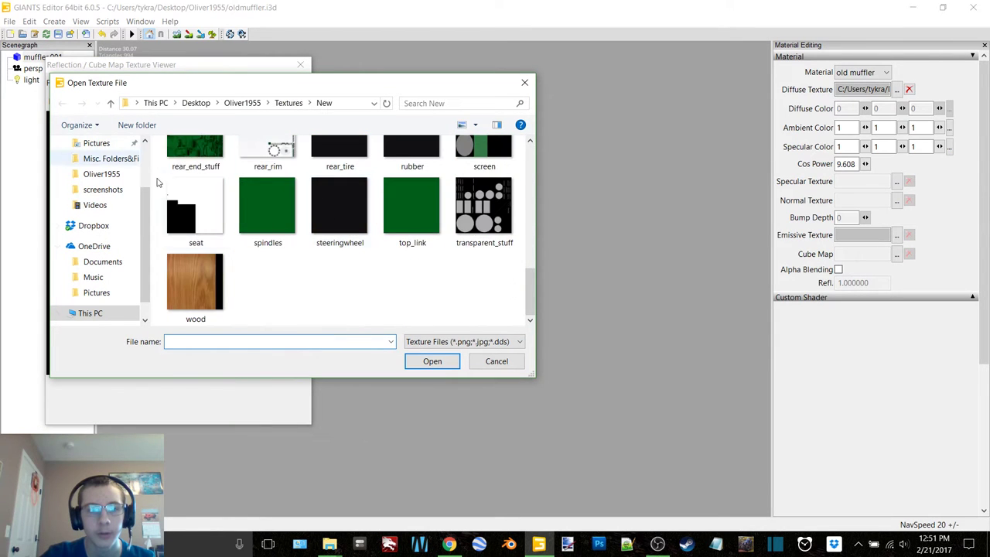
scroll(158, 182, up, 10)
click(289, 103)
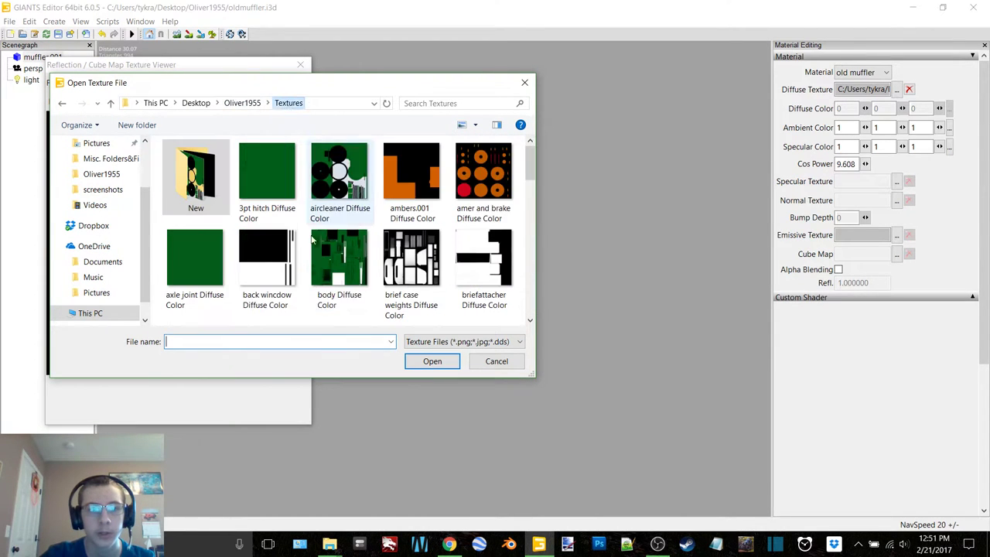
scroll(312, 248, down, 2)
click(277, 285)
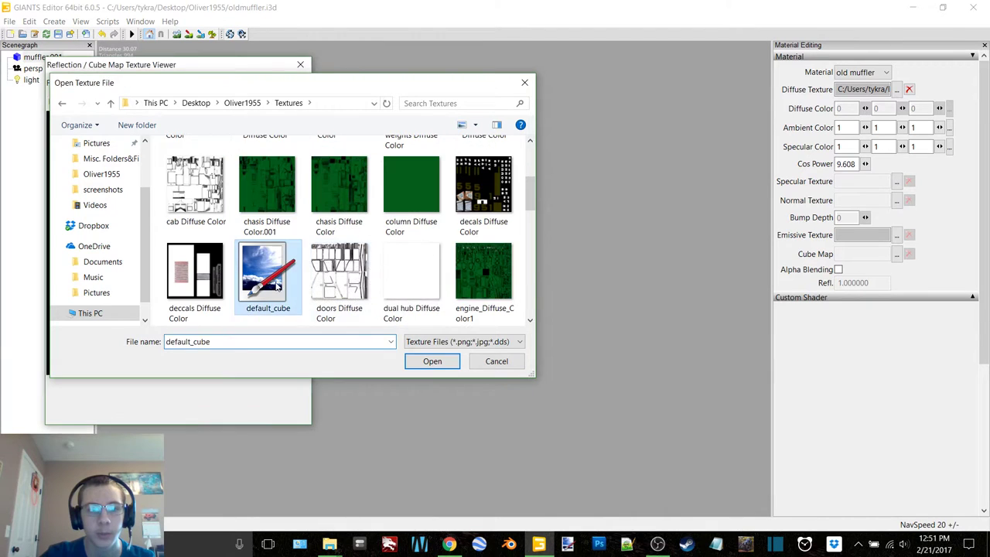
double_click(276, 285)
click(301, 65)
Step: Deselect the muffler and examine its surface shading up close
click(479, 229)
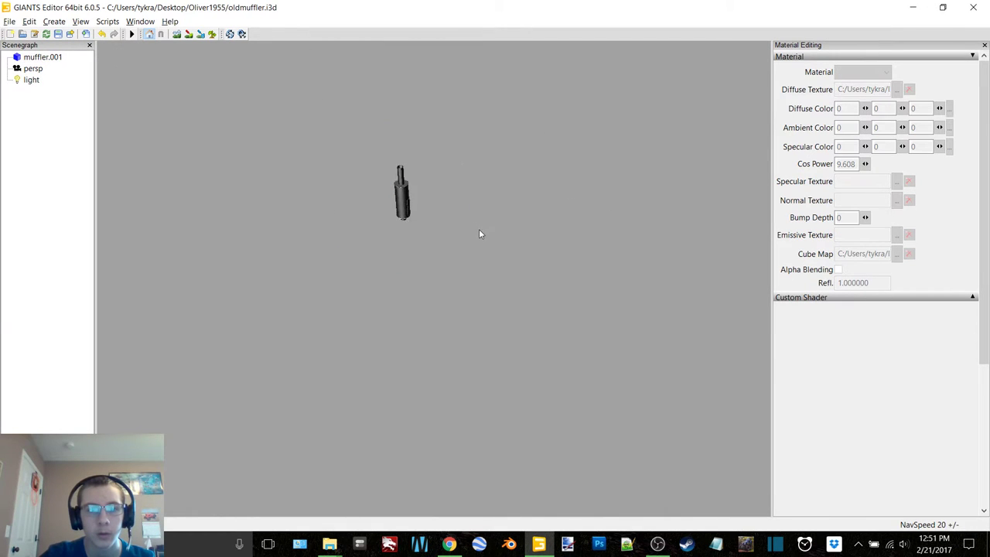
scroll(464, 238, up, 8)
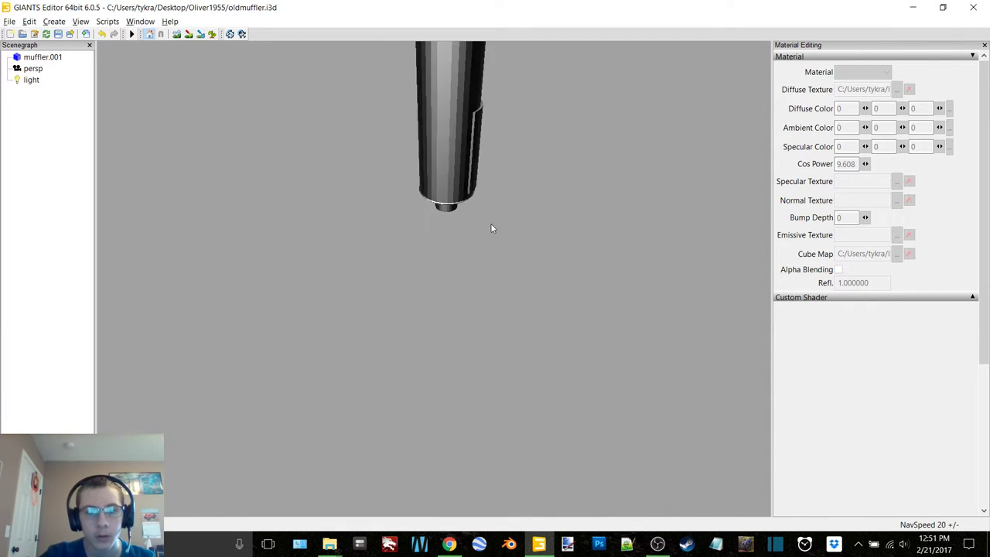
alt+drag(491, 223, 496, 166)
scroll(484, 186, up, 2)
scroll(484, 191, up, 3)
scroll(487, 188, down, 1)
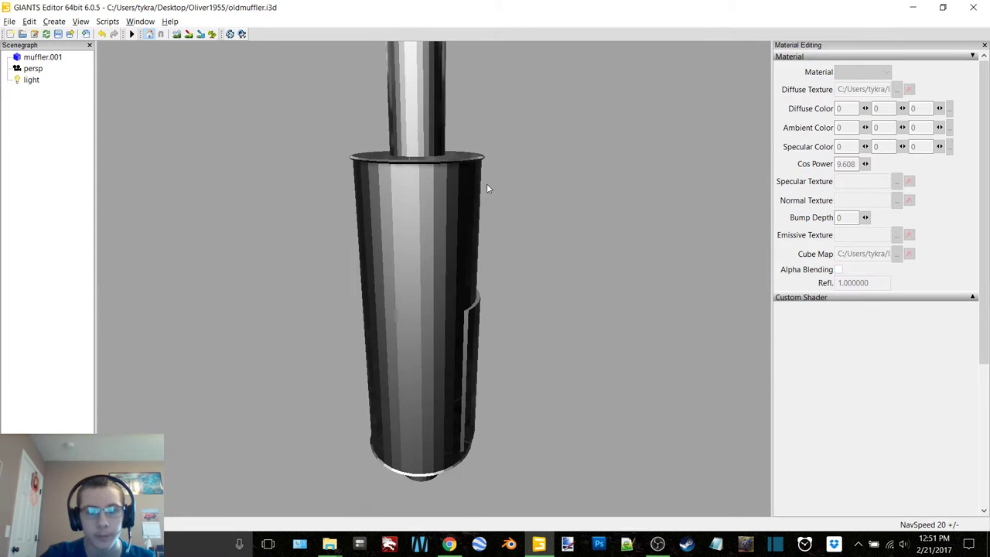
Step: Delete the light from the scene and close the editor, saving the changes to oldmuffler.i3d
click(973, 7)
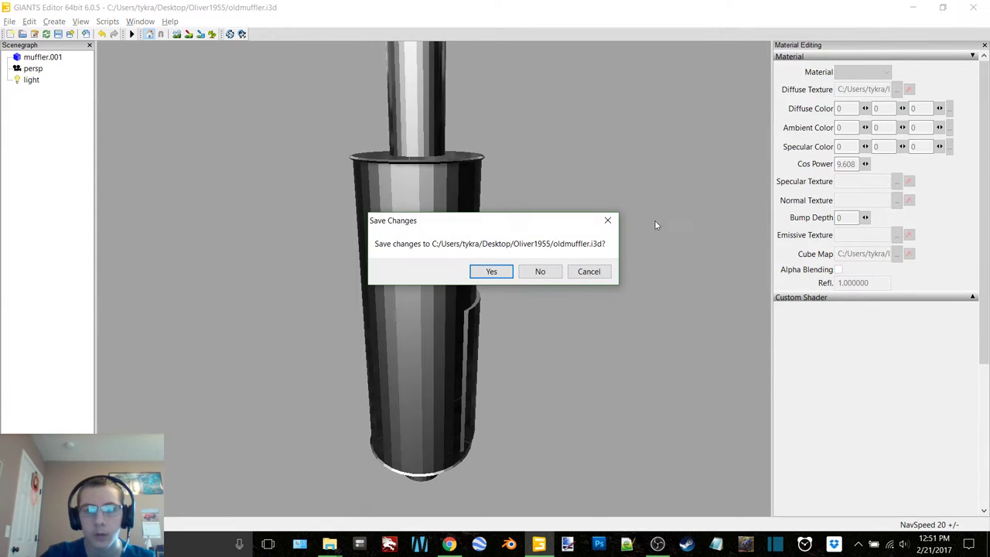
click(589, 273)
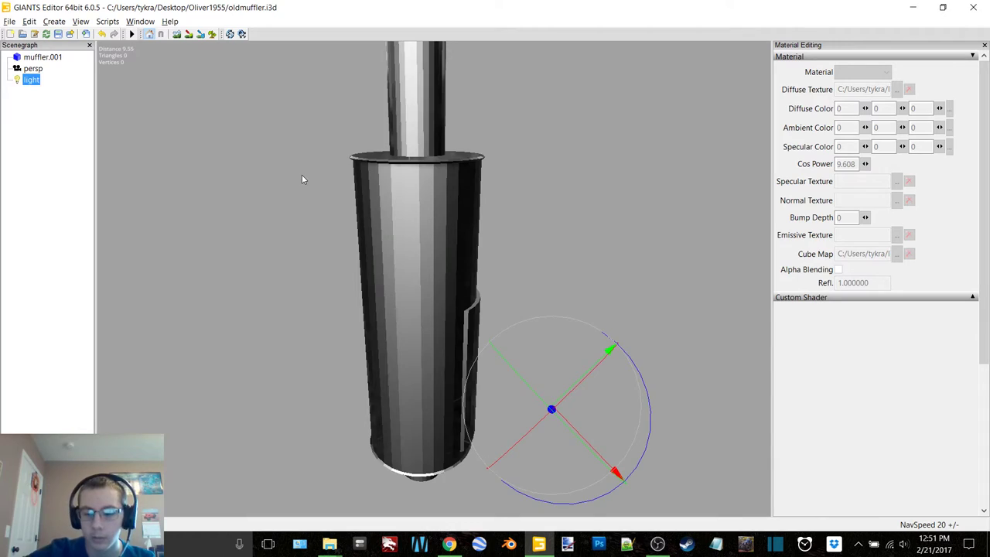
key(Delete)
click(973, 7)
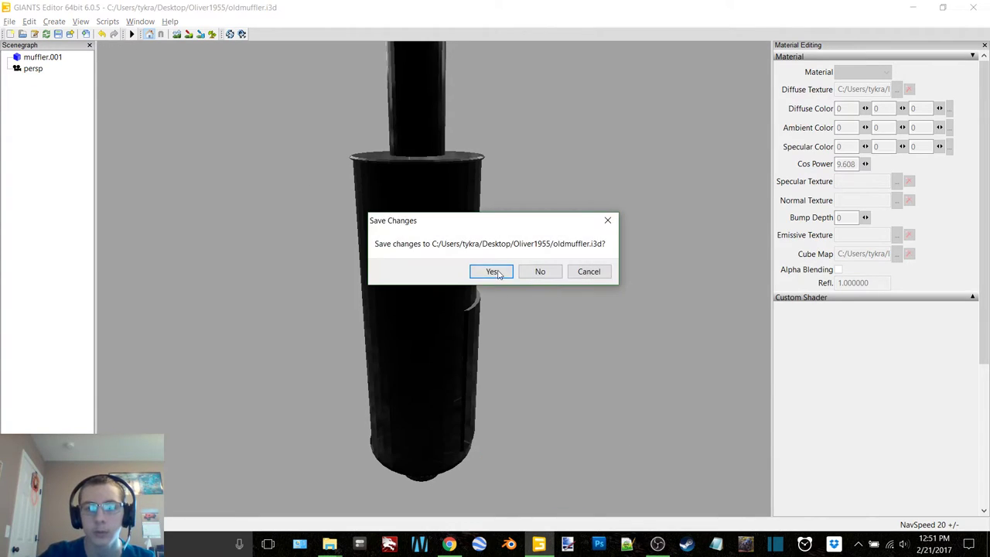
click(492, 272)
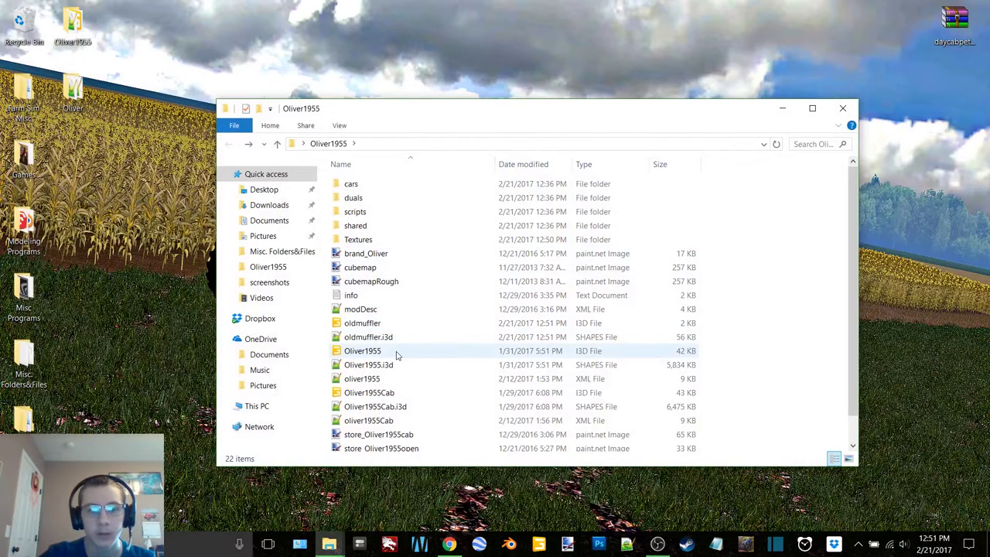
Step: Open Oliver1955.i3d in GIANTS Editor 6.0.5, dismiss the welcome window, and switch the viewport to another camera
double_click(397, 352)
double_click(516, 246)
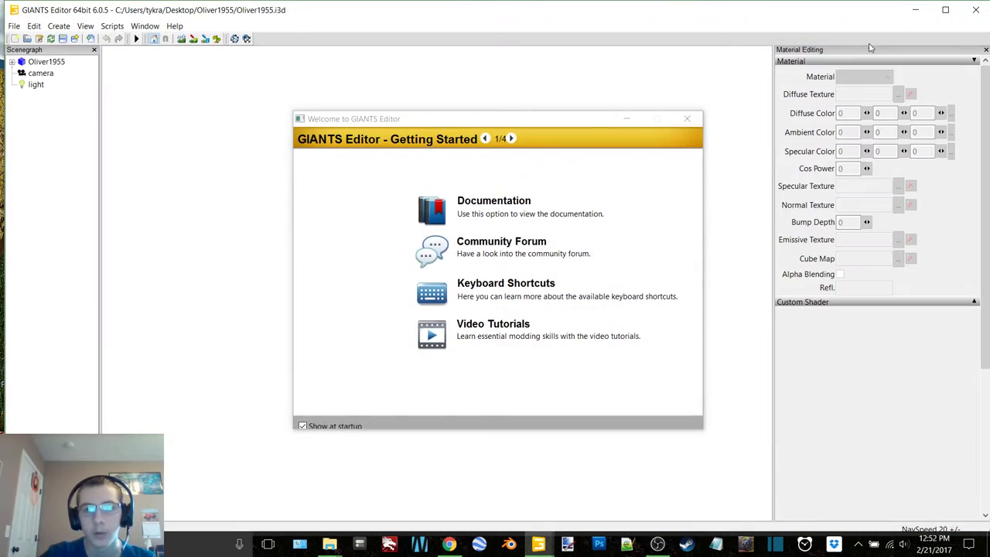
click(687, 118)
click(81, 21)
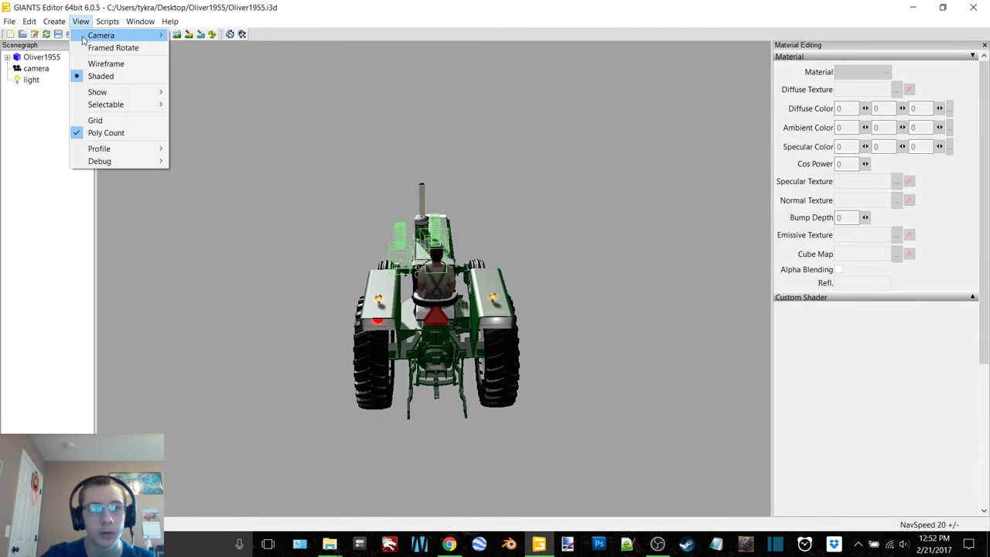
mouse_move(101, 33)
click(198, 59)
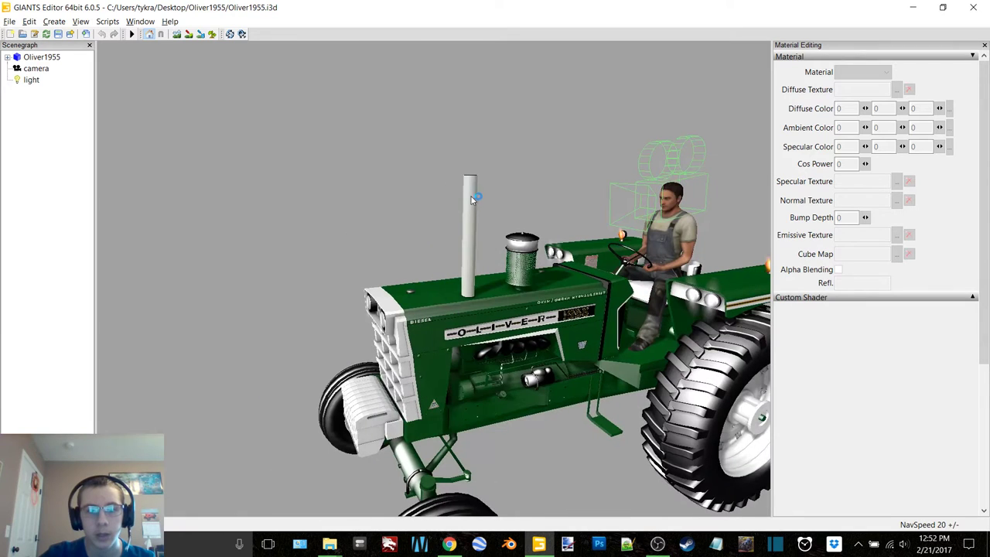
Step: Try to pick the straight exhaust pipe in the viewport and view it from several angles
click(470, 197)
scroll(445, 217, up, 5)
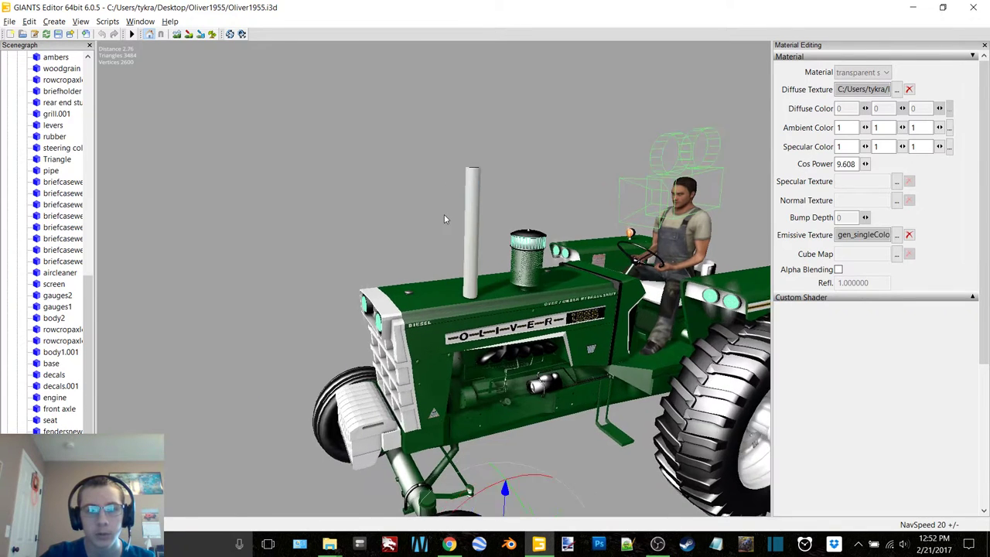
click(523, 167)
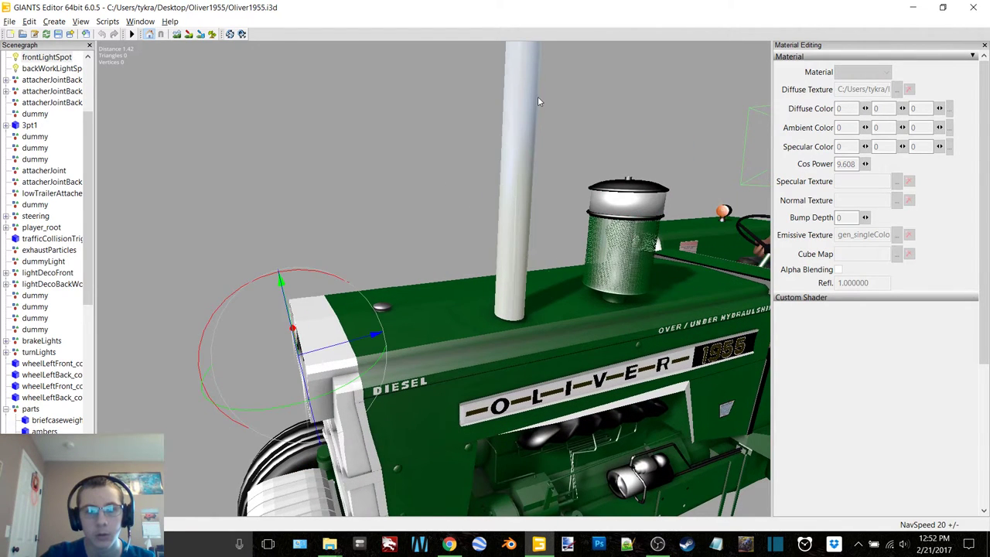
alt+middle_drag(538, 96, 507, 164)
click(303, 262)
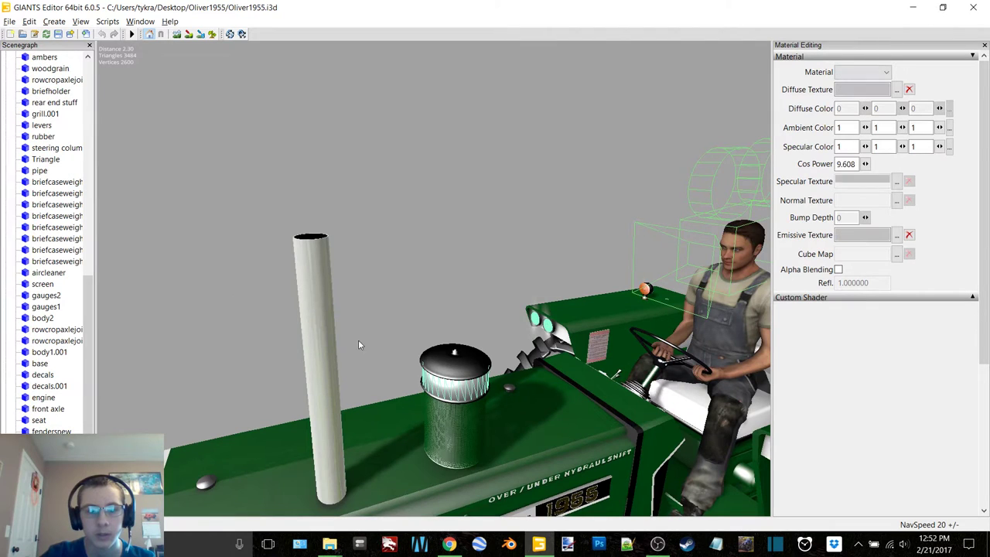
middle_drag(358, 340, 194, 271)
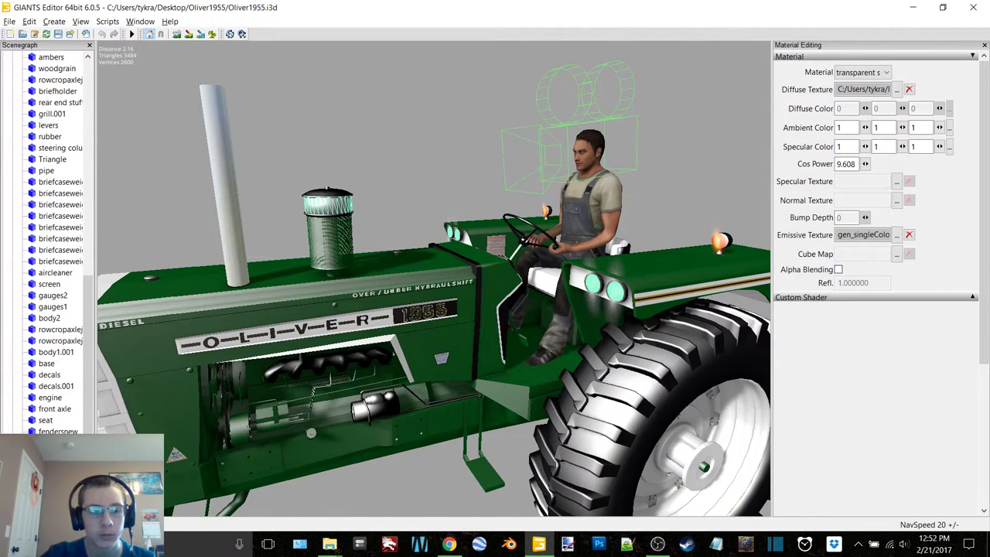
Step: Select the parts group in the Scenegraph and look through its child objects for the exhaust pipe
drag(89, 348, 121, 96)
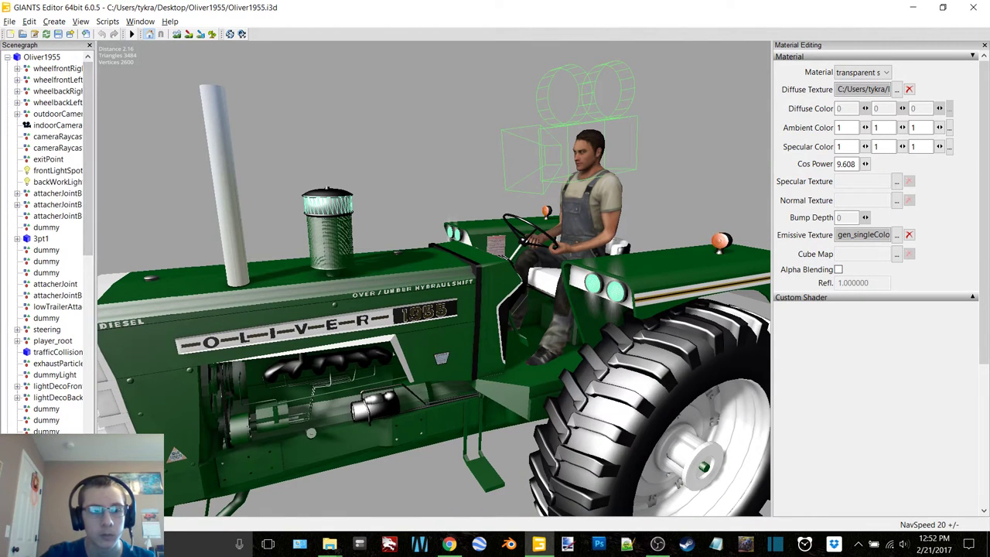
scroll(47, 240, down, 2)
click(43, 442)
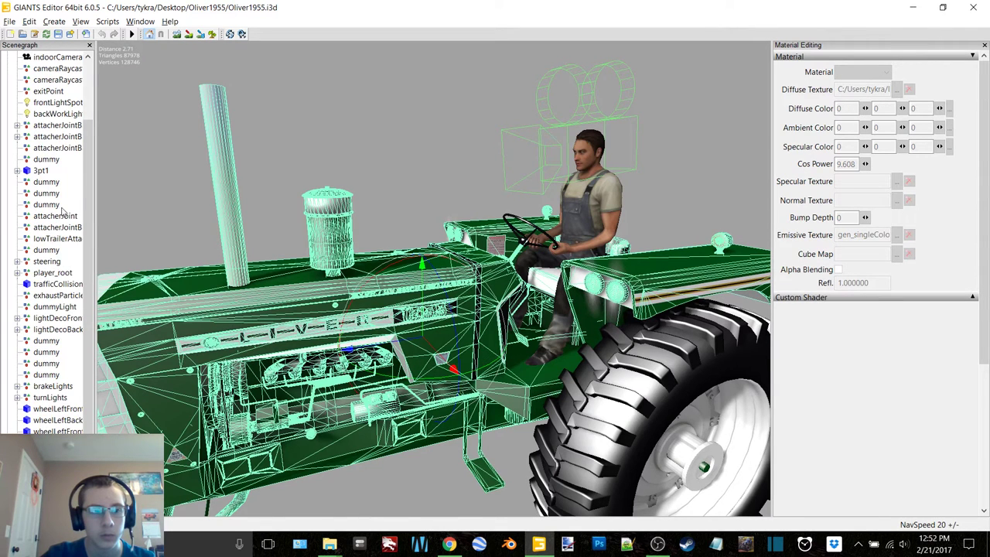
scroll(62, 213, up, 2)
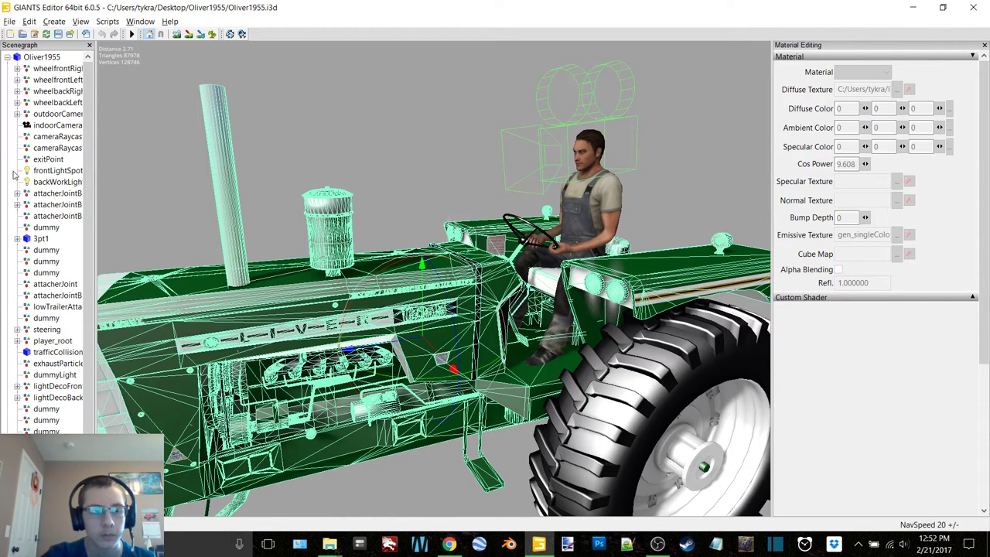
scroll(25, 332, down, 2)
scroll(46, 232, down, 5)
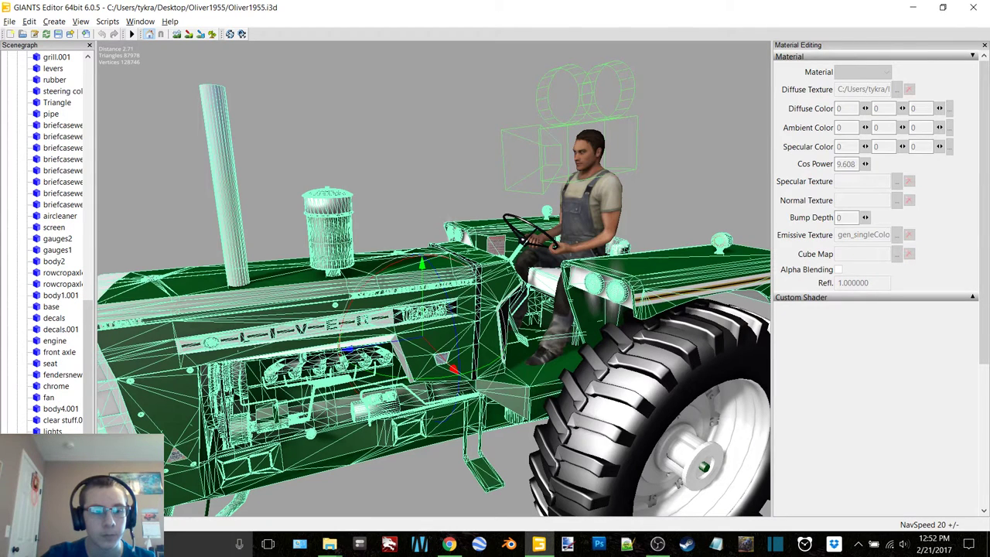
scroll(56, 250, up, 4)
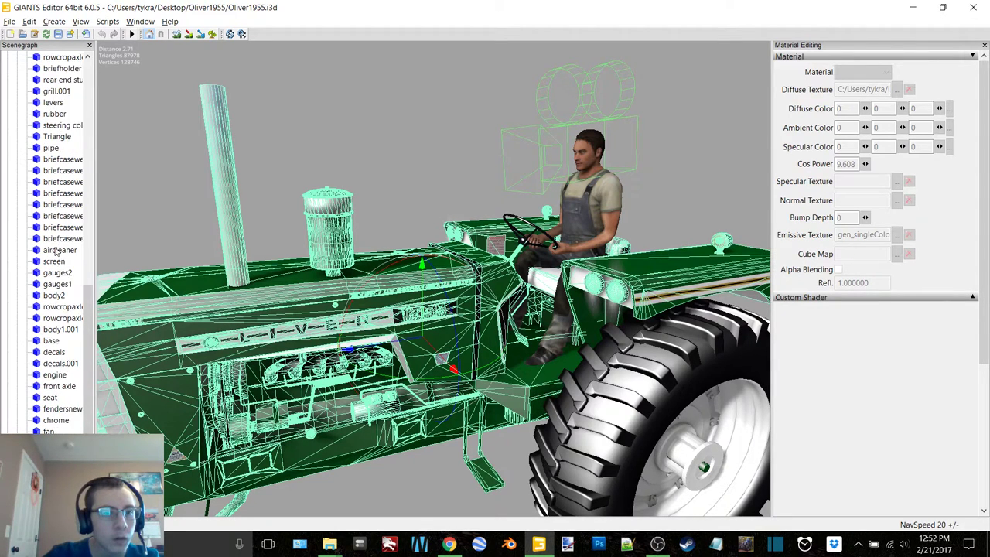
Step: Select parts such as rowcropaxlejoint, aircleaner, screen, gauges1 and body2 one by one to identify which object is the exhaust pipe
click(57, 137)
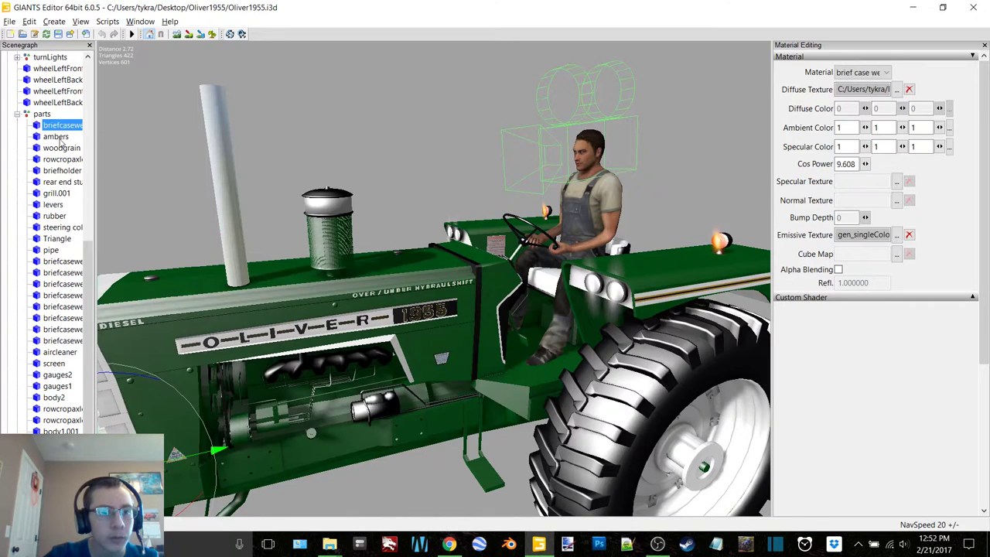
click(62, 148)
click(66, 158)
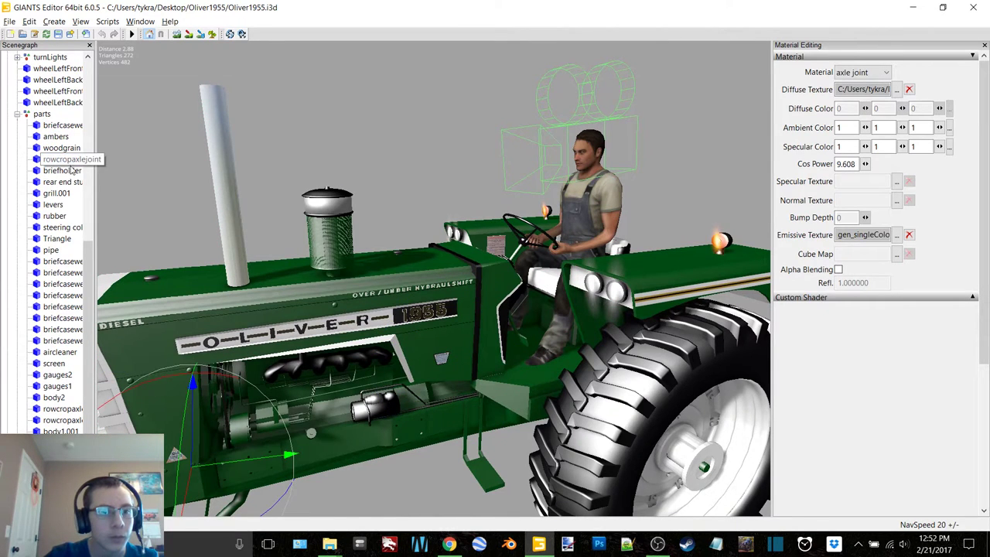
click(67, 355)
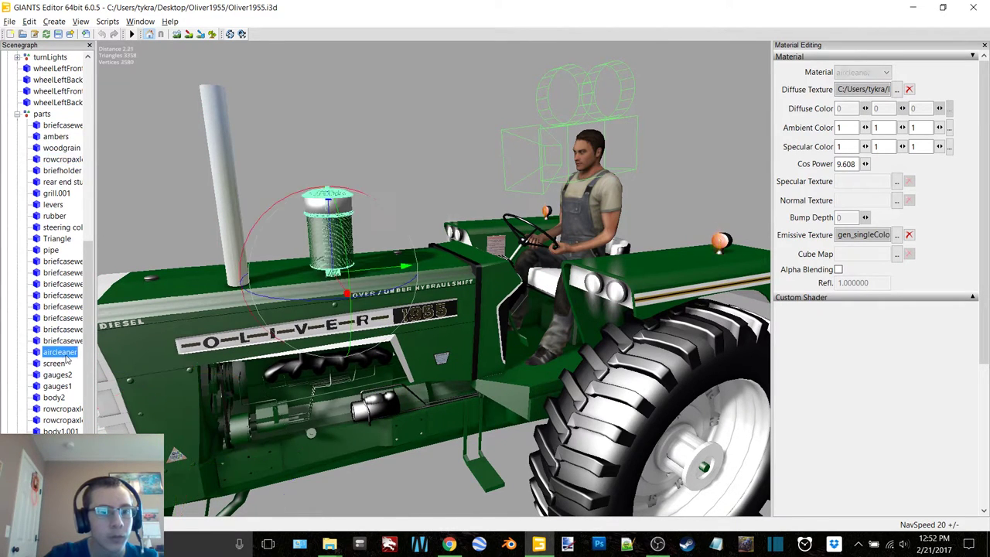
click(54, 363)
click(58, 386)
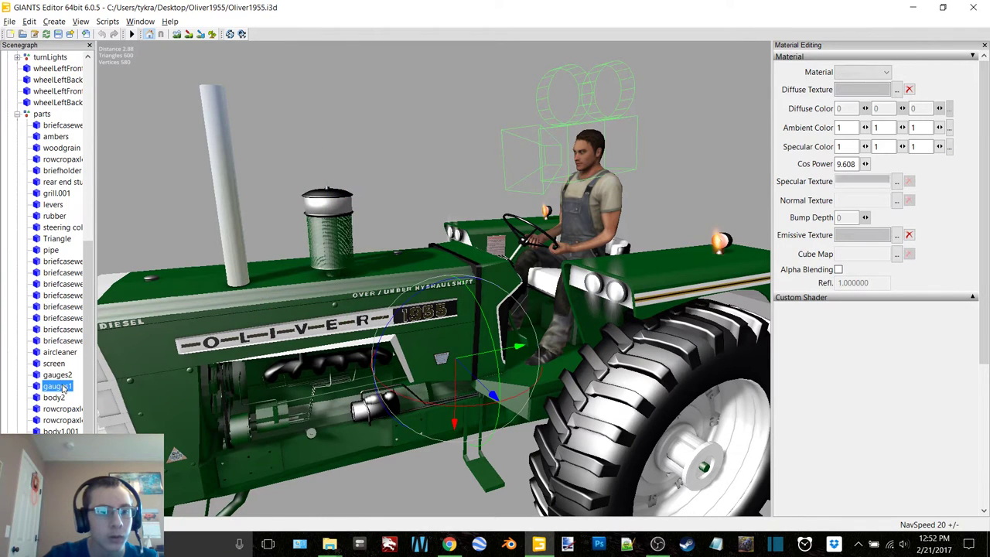
click(55, 397)
scroll(46, 233, down, 3)
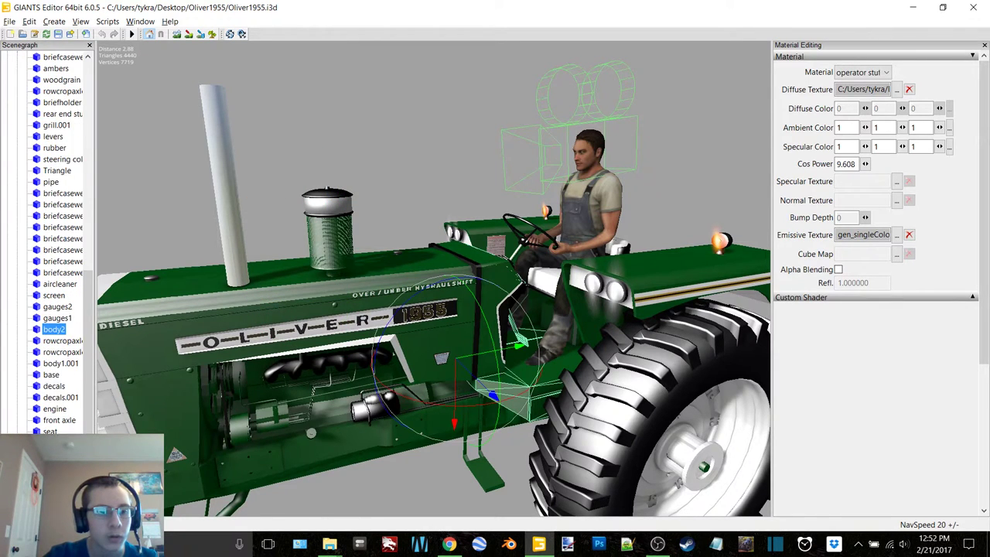
key(Down)
key(Down)
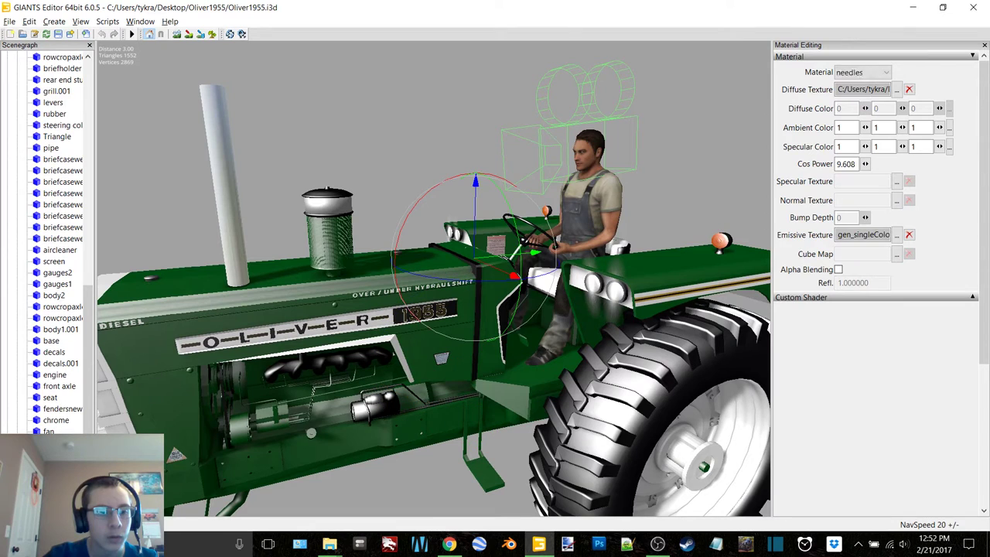
key(Up)
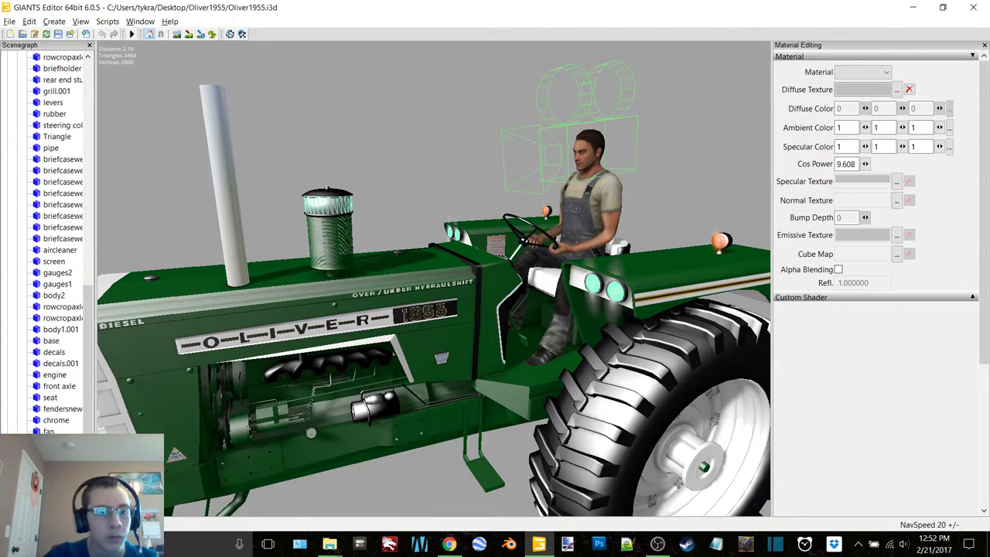
key(Up)
Step: Check the objects from fan and chrome up through seat, front axle, engine and decals for the exhaust pipe
click(48, 431)
click(53, 420)
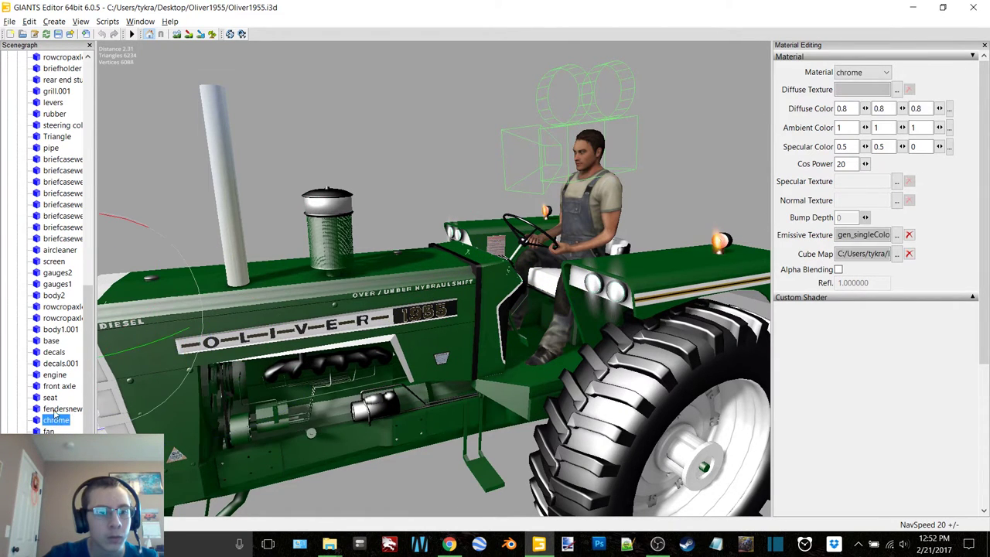
click(54, 409)
click(49, 398)
click(51, 386)
click(51, 374)
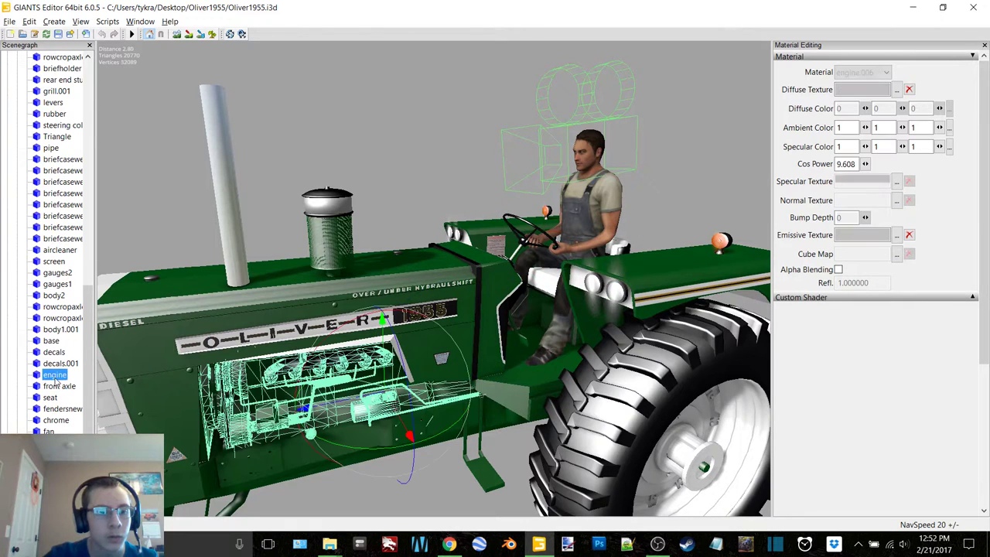
click(52, 362)
click(53, 352)
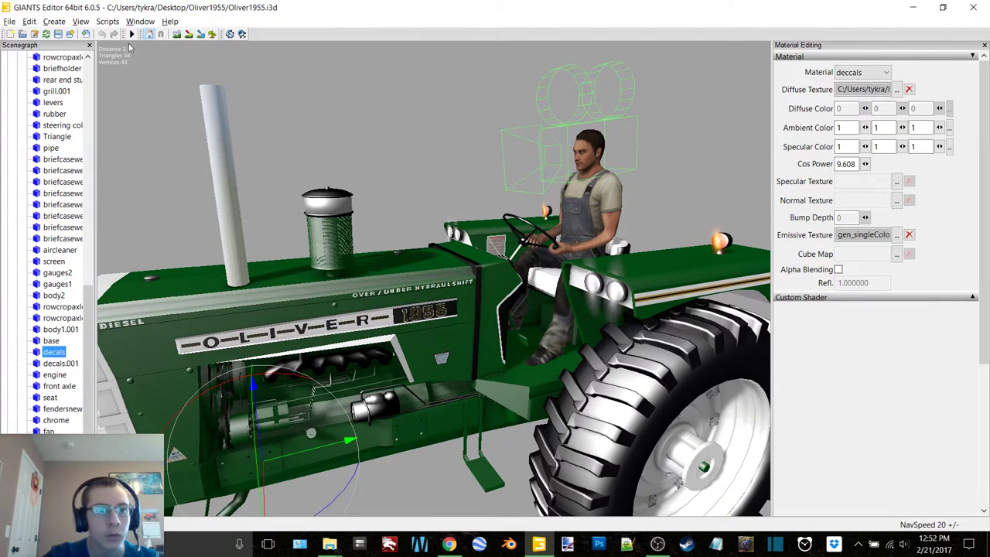
Step: Display the object attributes and check the index paths of the parts from rear end stuff and grill.001 downward
click(140, 21)
click(159, 48)
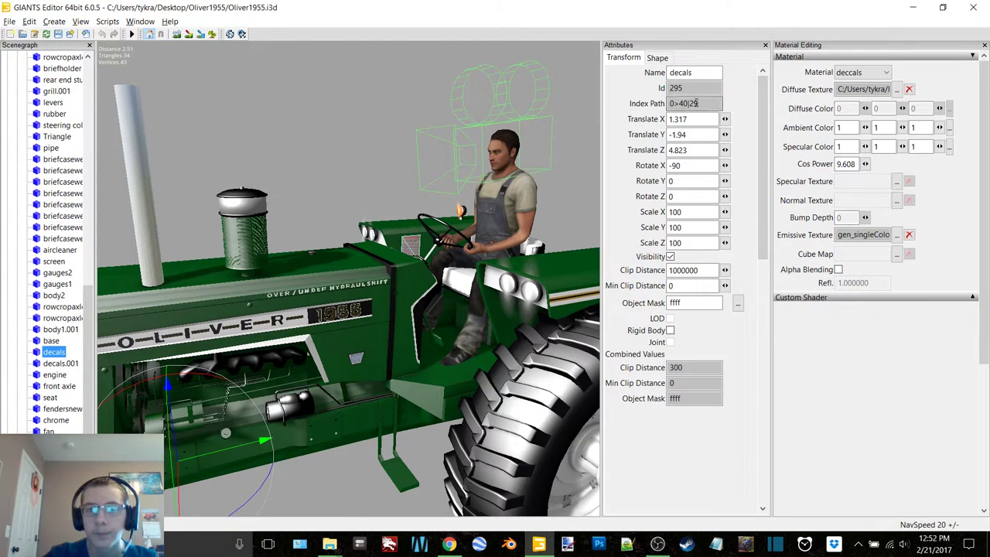
scroll(54, 309, down, 1)
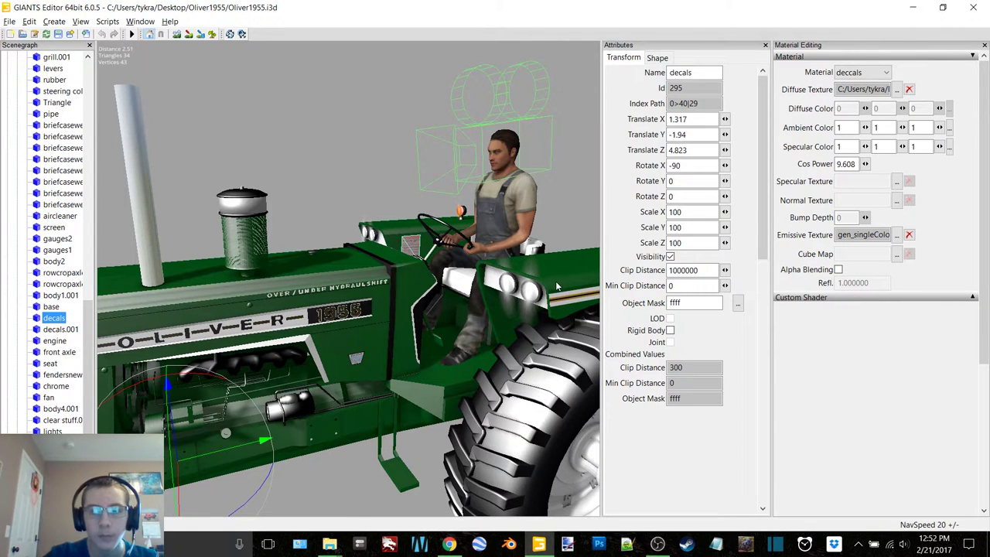
scroll(55, 239, up, 6)
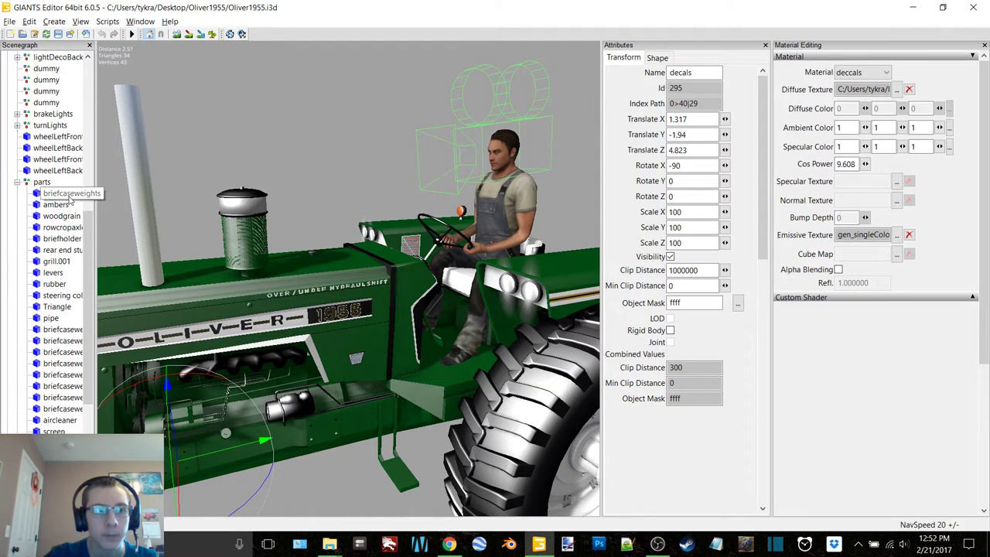
click(65, 250)
click(65, 260)
click(61, 272)
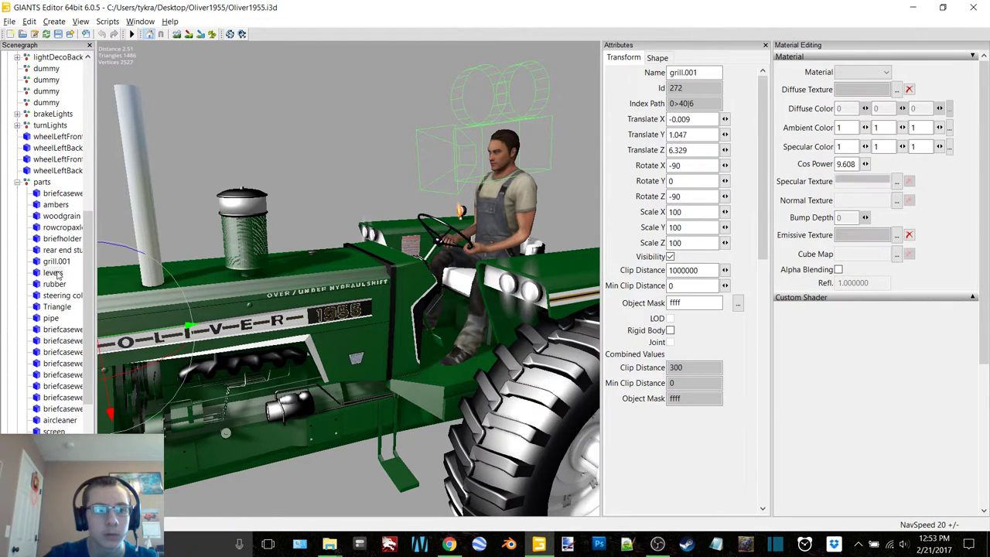
click(69, 284)
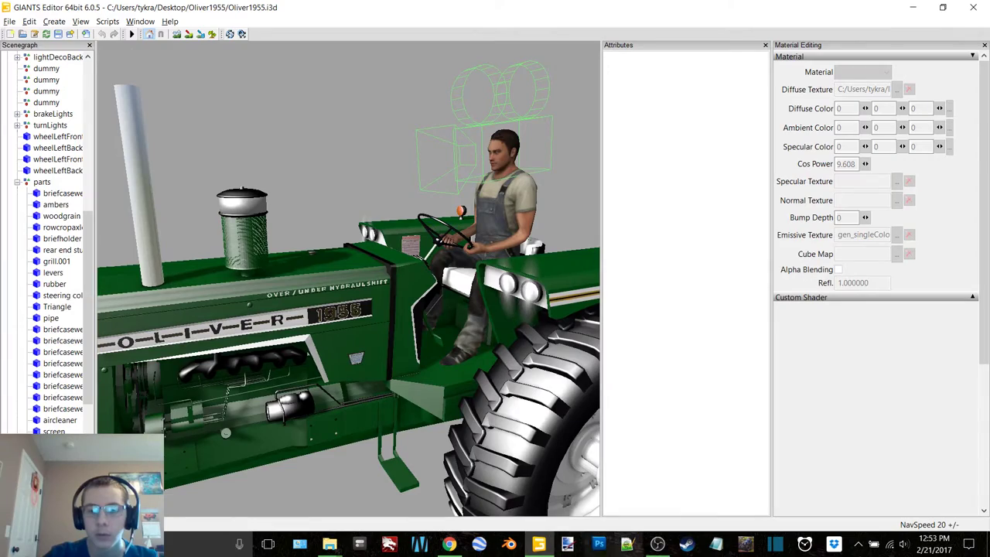
Step: Read the info text file in the Oliver1955 folder for the old pipe's index path, and return to GIANTS Editor
click(913, 7)
double_click(351, 298)
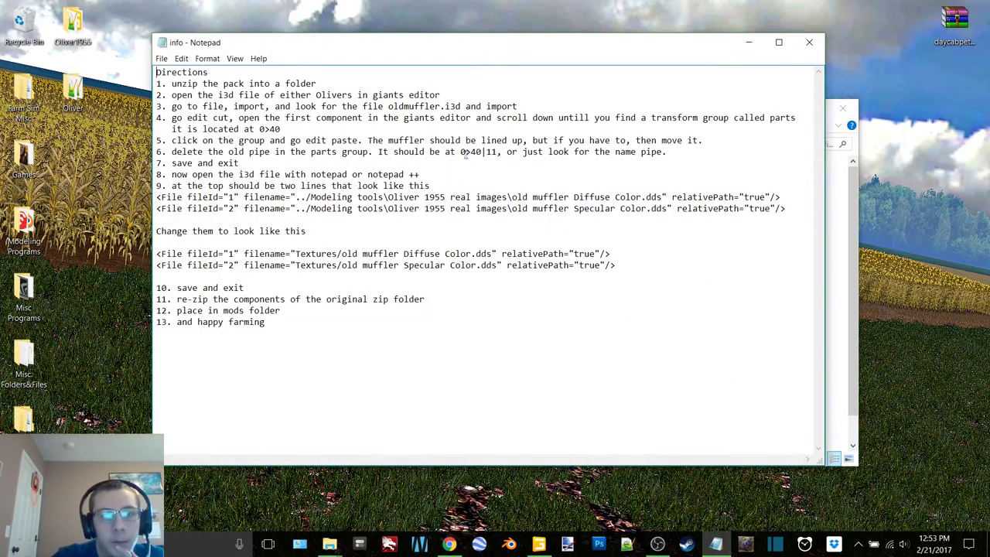
click(751, 42)
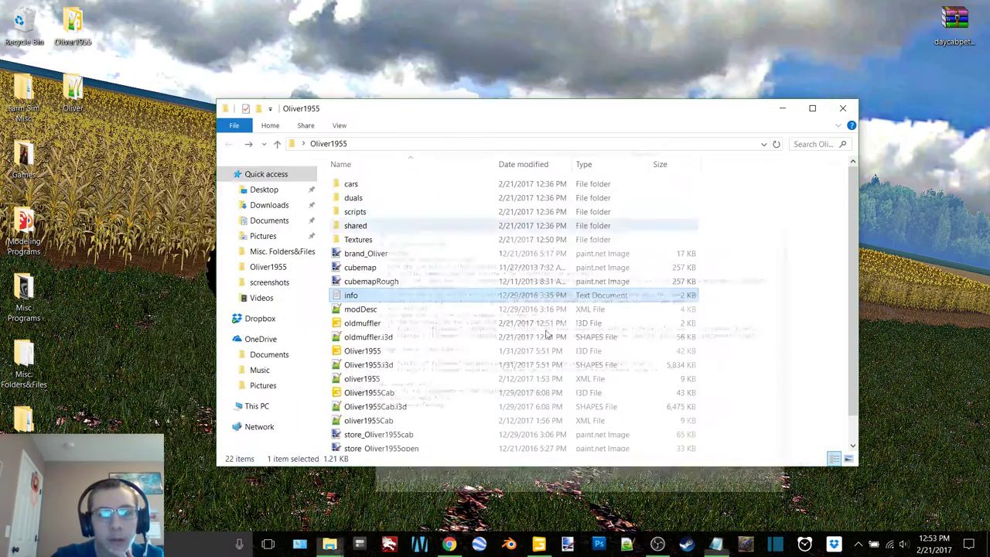
click(542, 545)
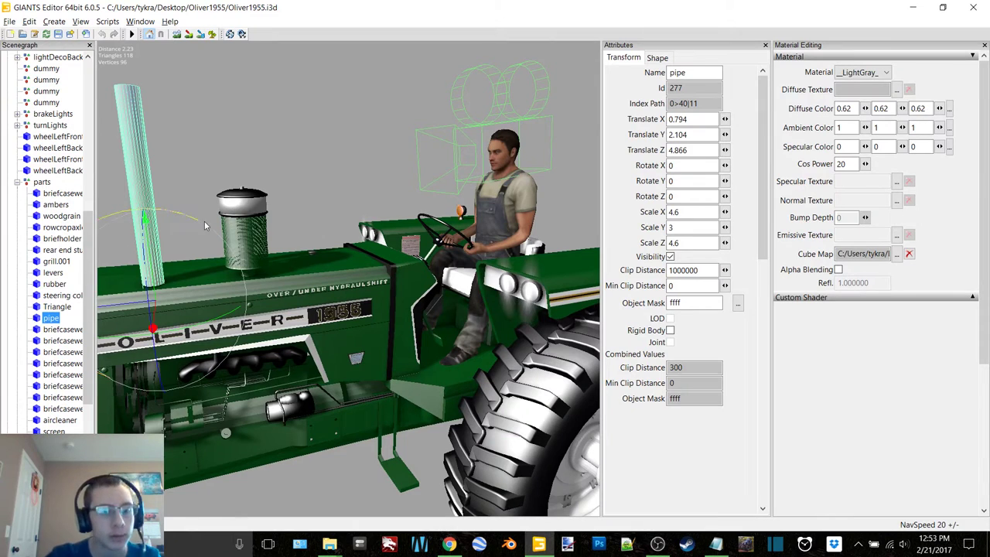
Step: Import oldmuffler.i3d from the Oliver1955 folder into the tractor scene
alt+drag(428, 130, 409, 134)
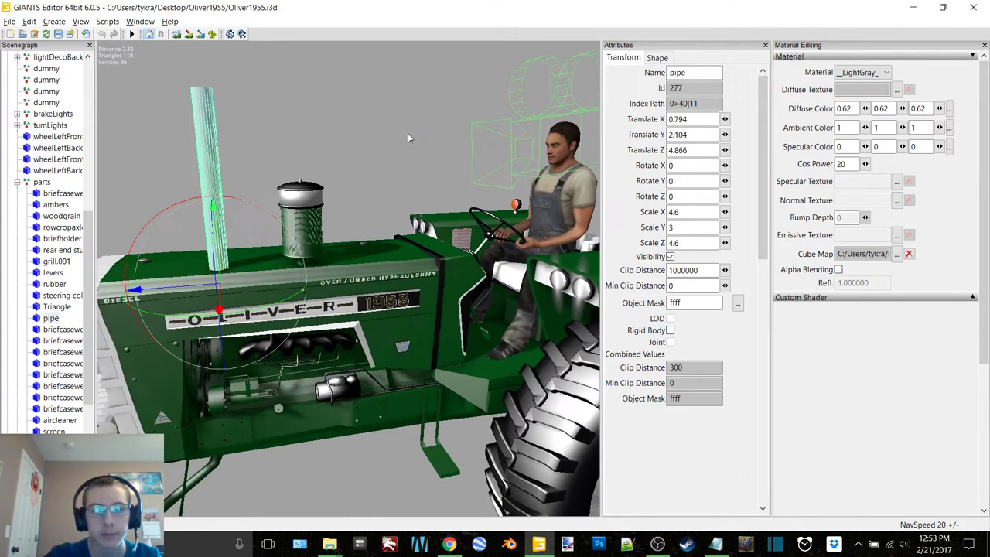
click(10, 21)
click(39, 100)
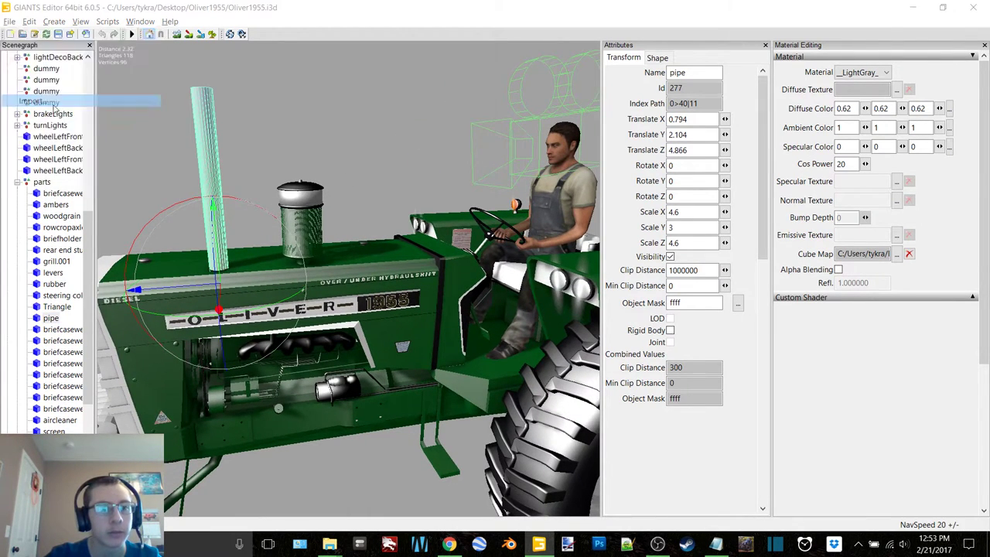
click(197, 58)
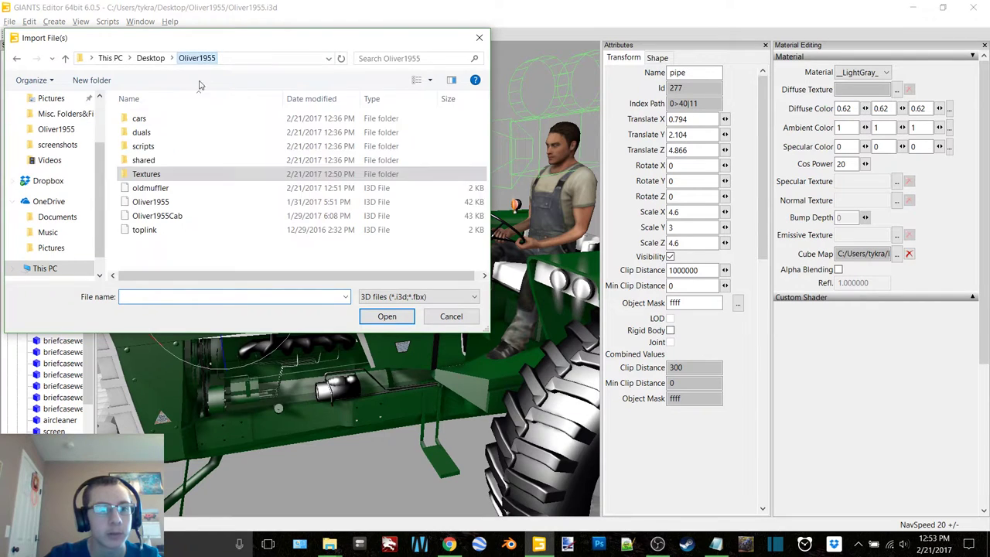
double_click(182, 193)
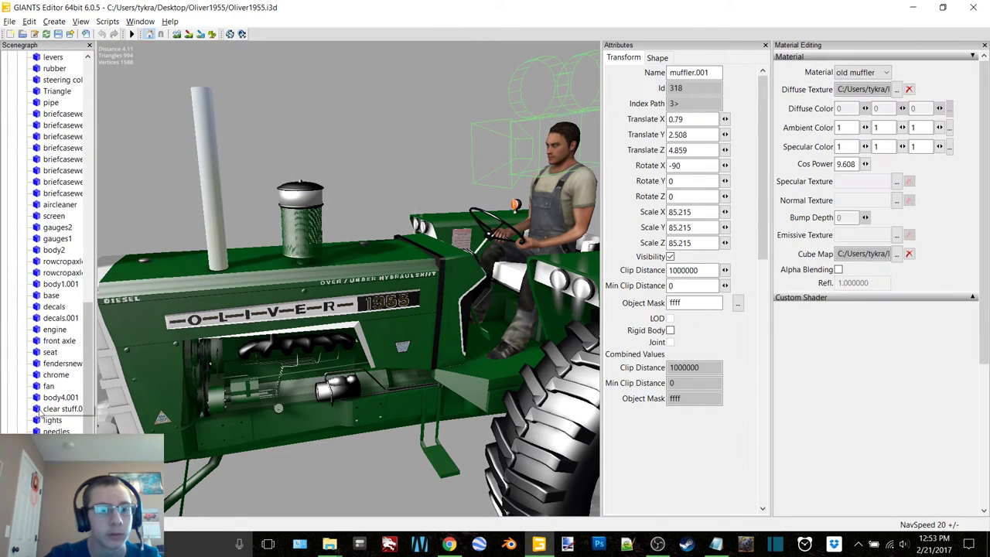
Step: Move the imported muffler.001 into the tractor's parts group by cutting and pasting it
scroll(54, 236, up, 3)
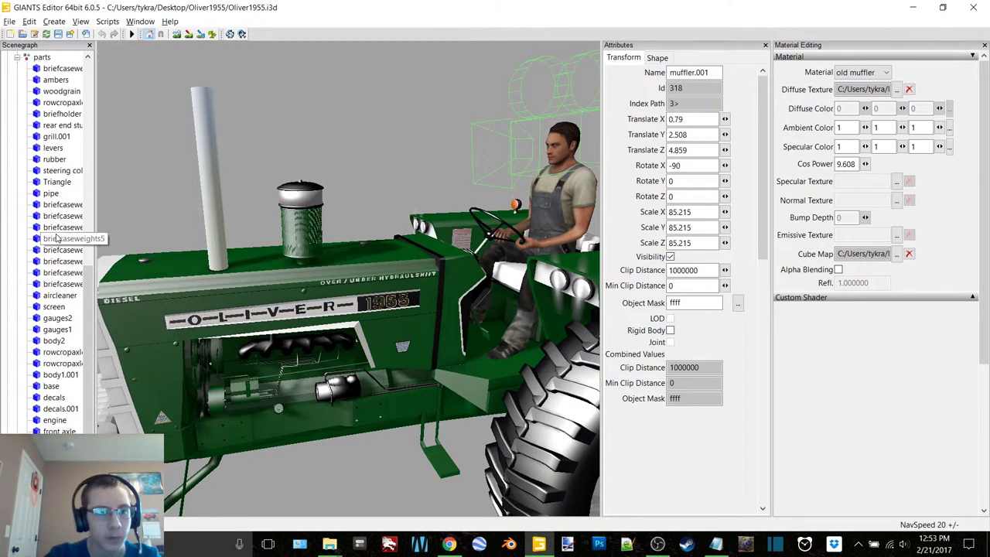
click(48, 59)
key(ctrl+v)
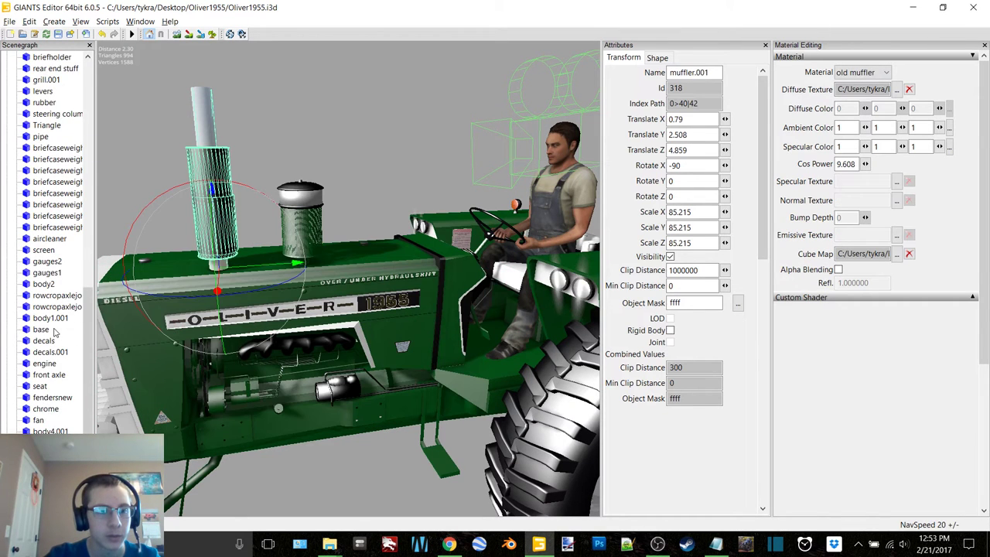
Step: Delete the range of parts from the briefcase weight just below pipe down to needles
click(67, 216)
scroll(58, 309, down, 3)
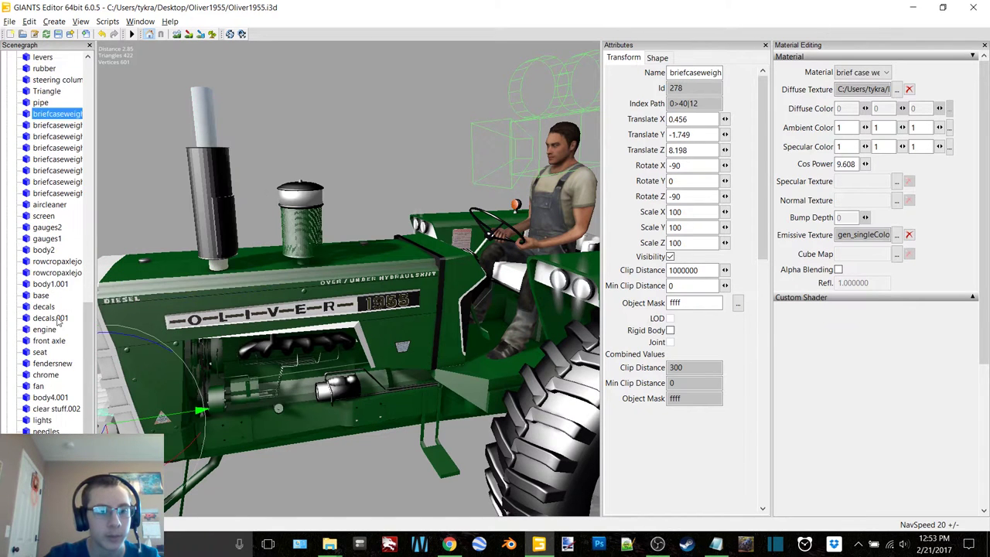
shift+click(47, 431)
key(Delete)
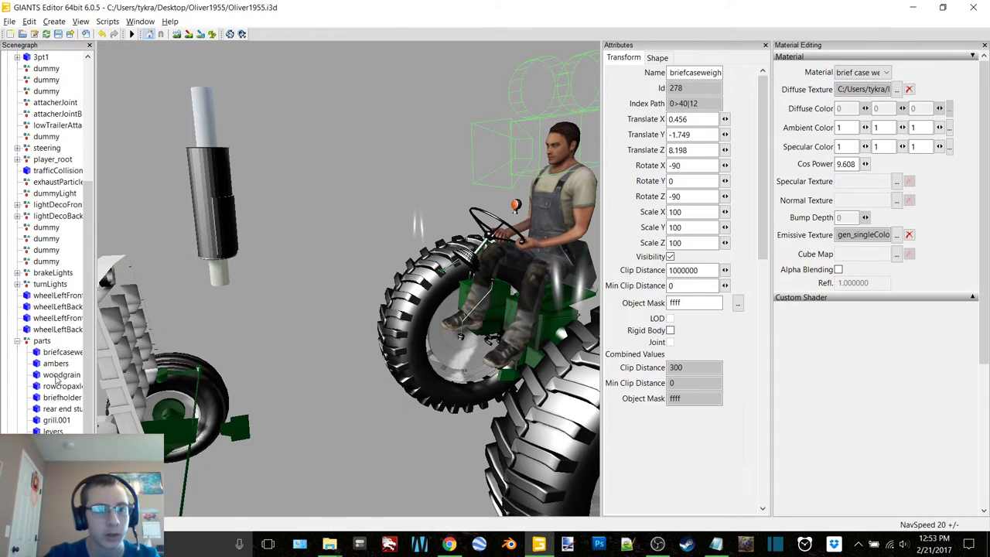
Step: Undo the deletion of the range of parts and delete only the old pipe from the parts group
key(ctrl+z)
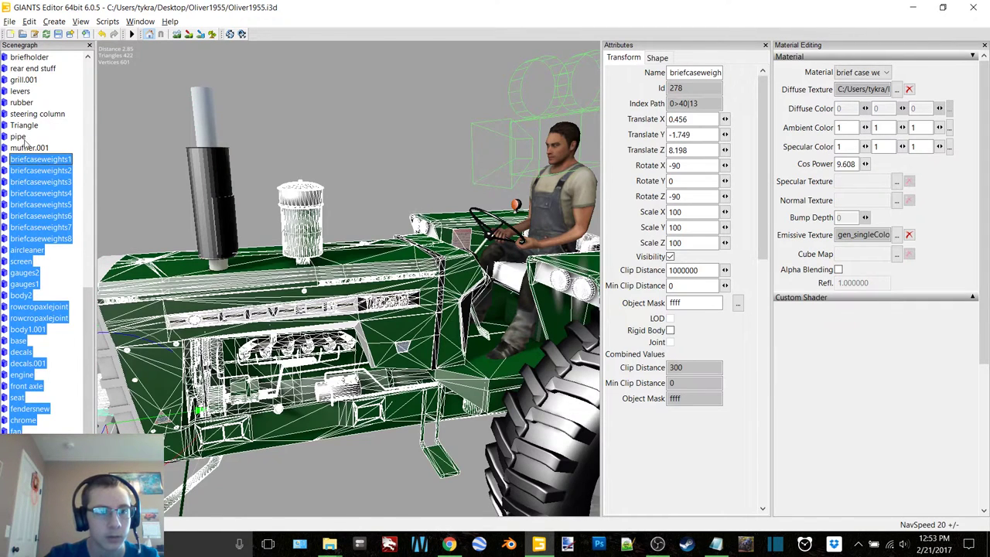
click(18, 137)
key(Delete)
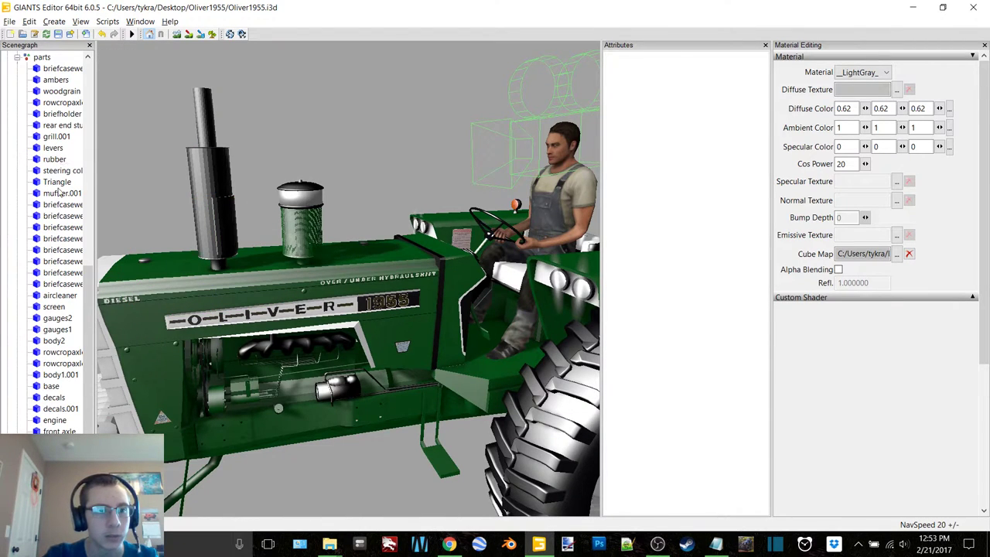
click(60, 193)
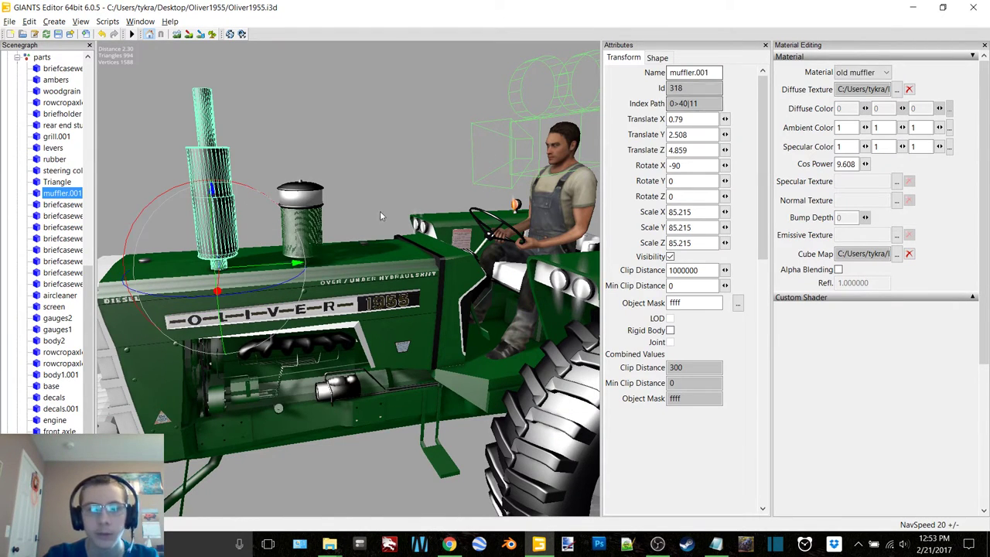
Step: Close the Attributes panel to enlarge the 3D view of the tractor
click(765, 45)
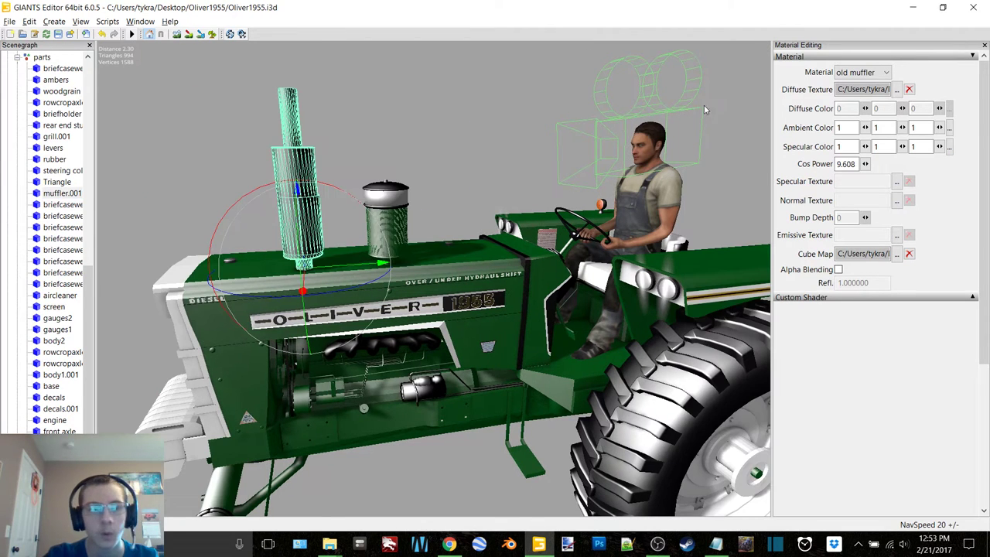
scroll(80, 223, up, 5)
click(46, 227)
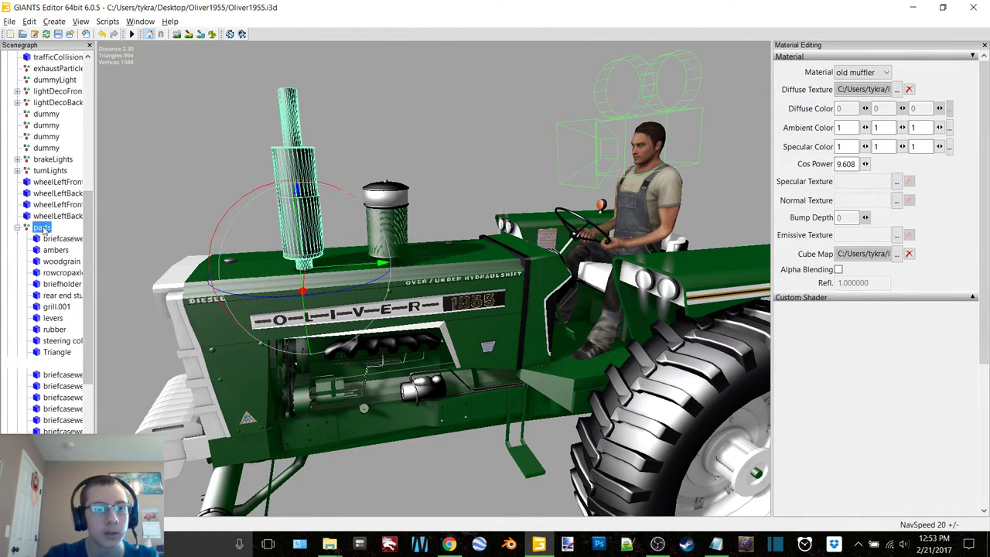
scroll(82, 193, up, 9)
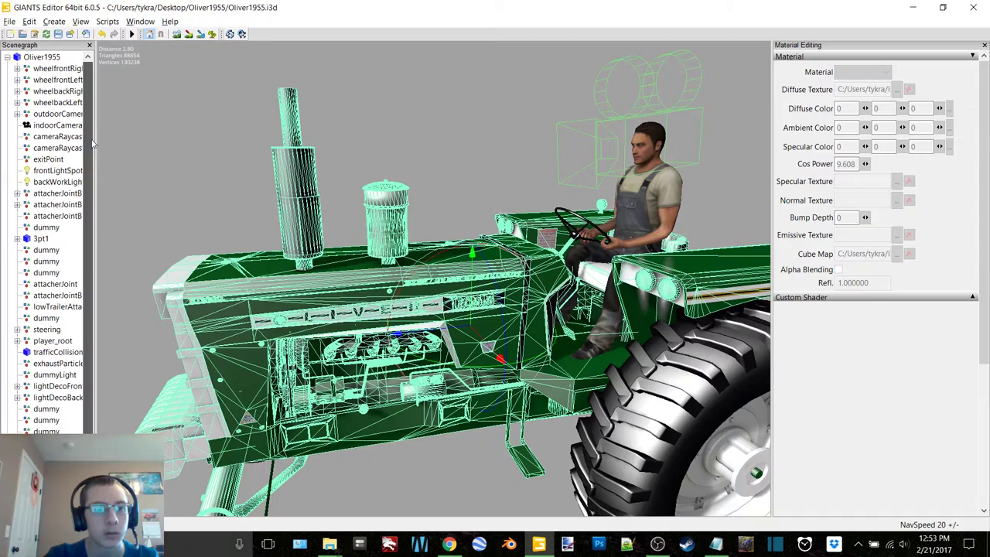
Step: Set the diffuse texture of tie rod.001 in the front right wheel group to spindles from the Textures/New folder
double_click(63, 69)
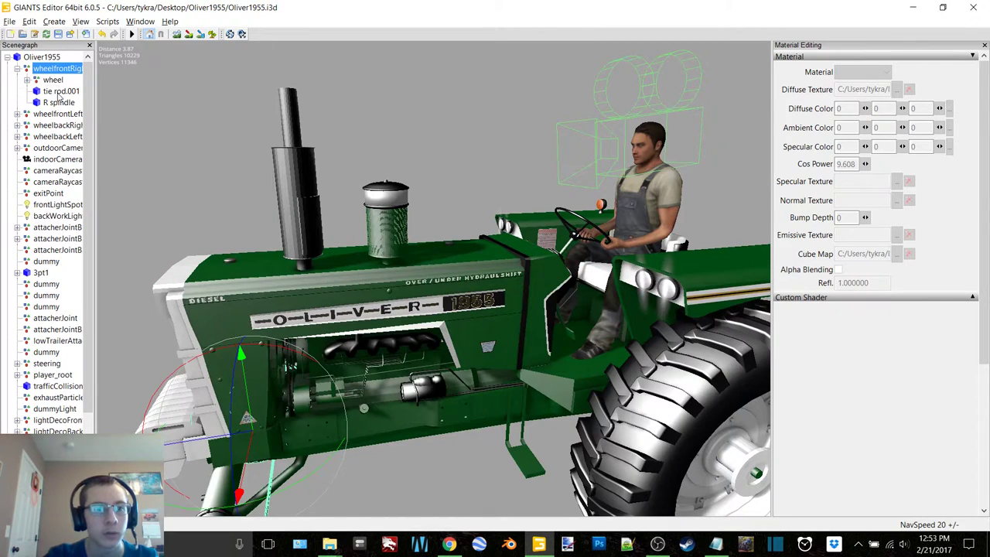
click(59, 91)
scroll(282, 201, down, 4)
alt+drag(282, 201, 575, 228)
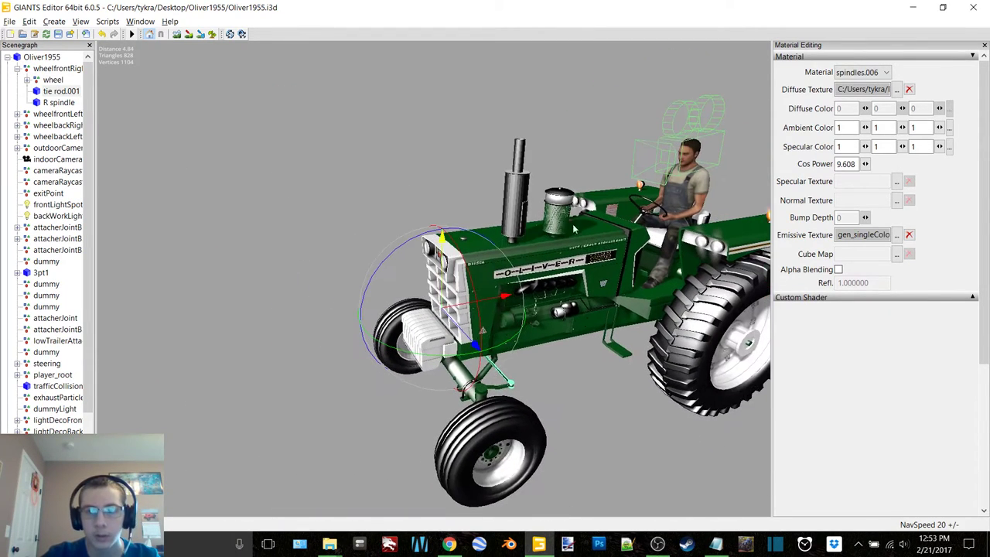
click(899, 89)
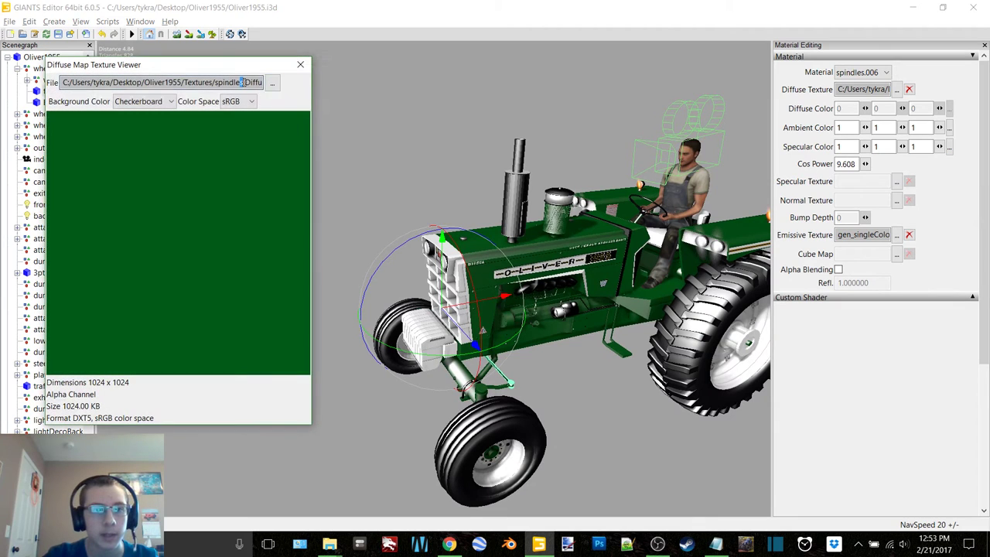
drag(241, 82, 262, 82)
click(271, 82)
double_click(196, 182)
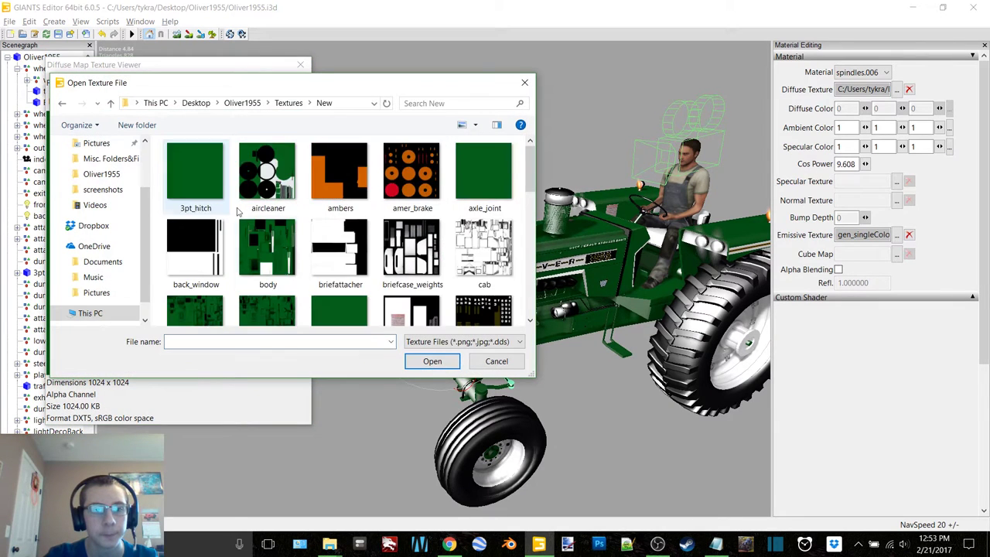
scroll(321, 236, down, 3)
scroll(321, 236, down, 5)
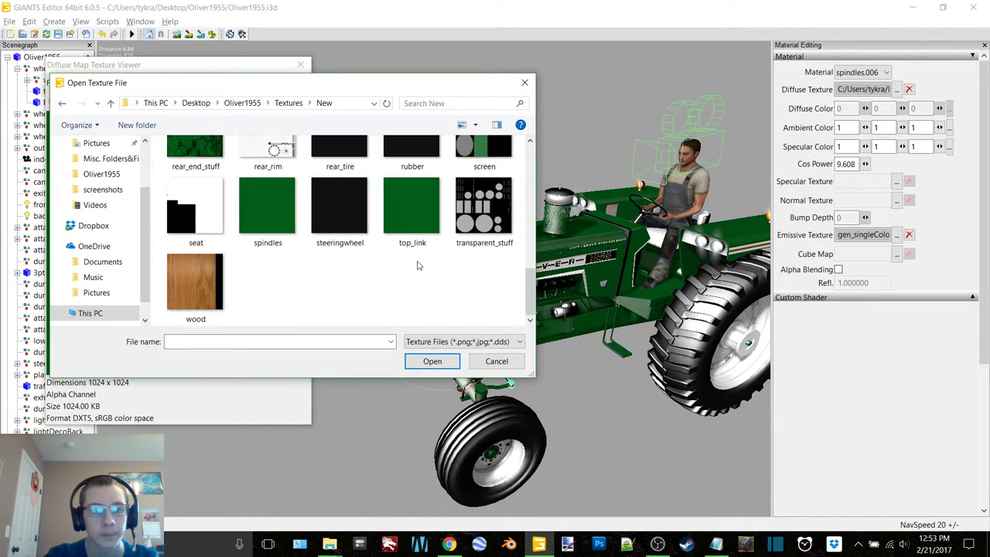
click(269, 234)
double_click(268, 234)
click(300, 66)
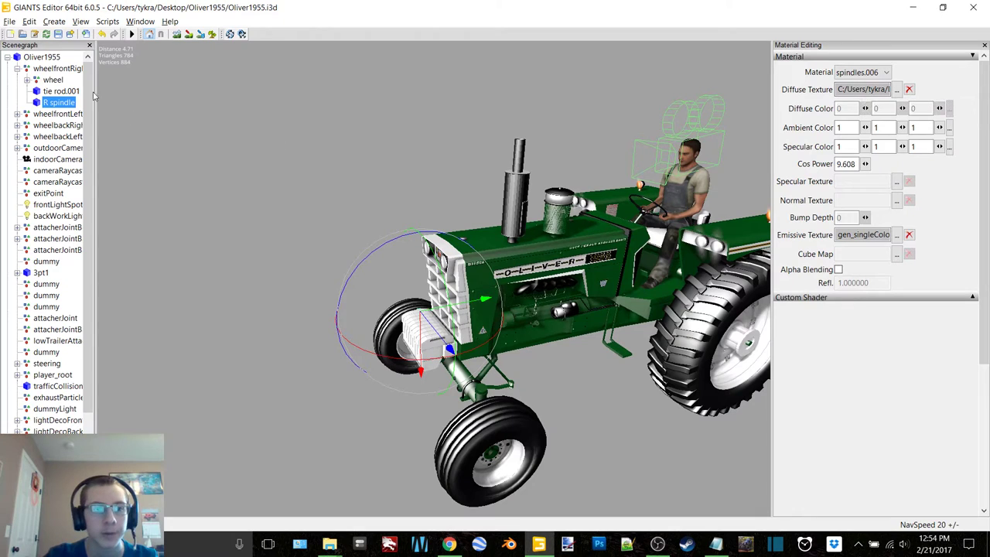
Step: Remove the emissive texture from tie rod.001's spindles.006 material
click(61, 92)
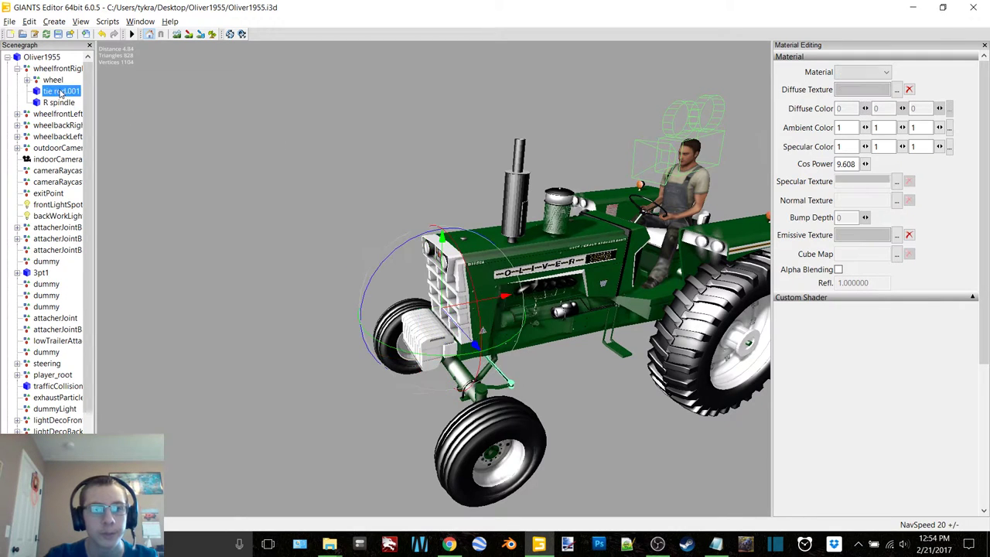
alt+middle_drag(541, 221, 540, 215)
scroll(540, 214, up, 2)
scroll(541, 214, up, 1)
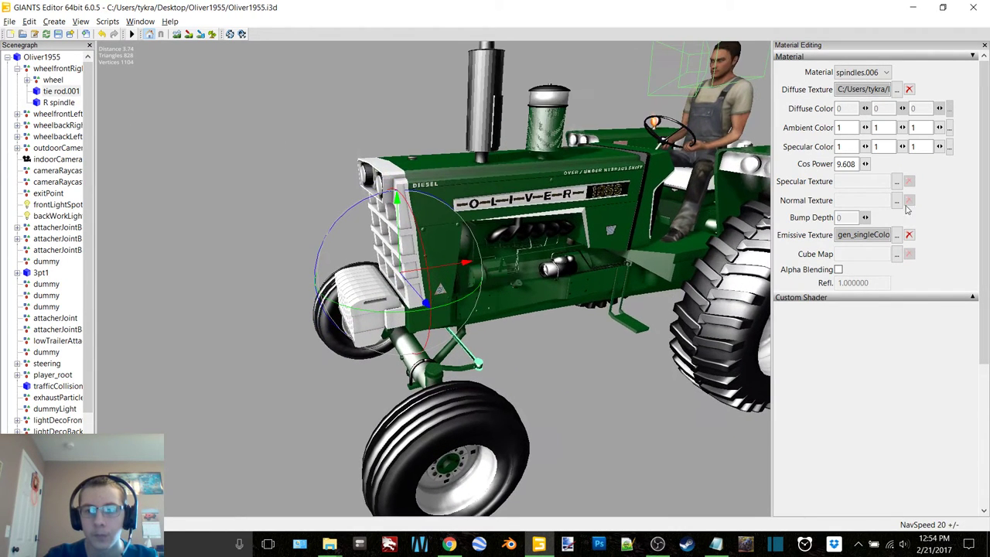
click(910, 235)
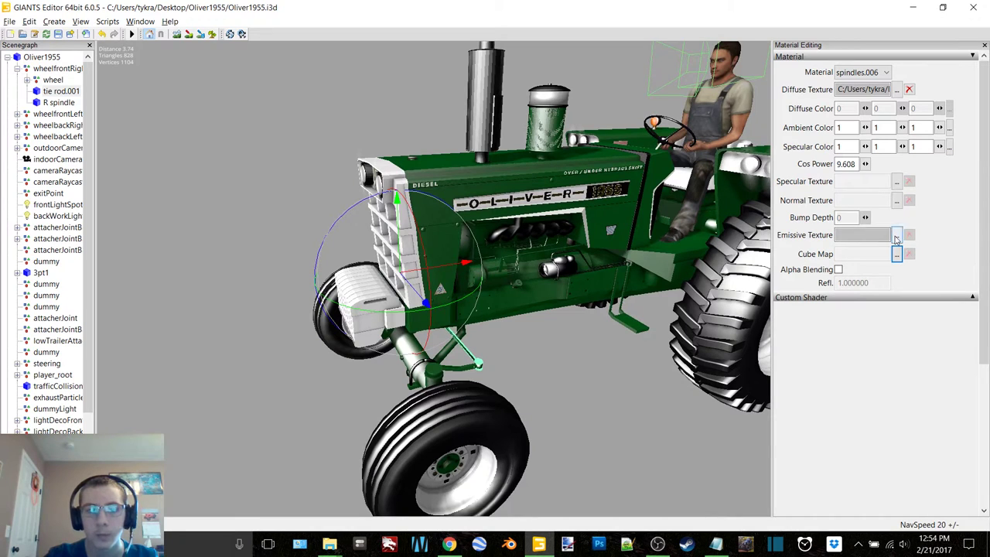
Step: Assign default_cube from the Textures folder as the cube map of the spindles.006 material
click(896, 254)
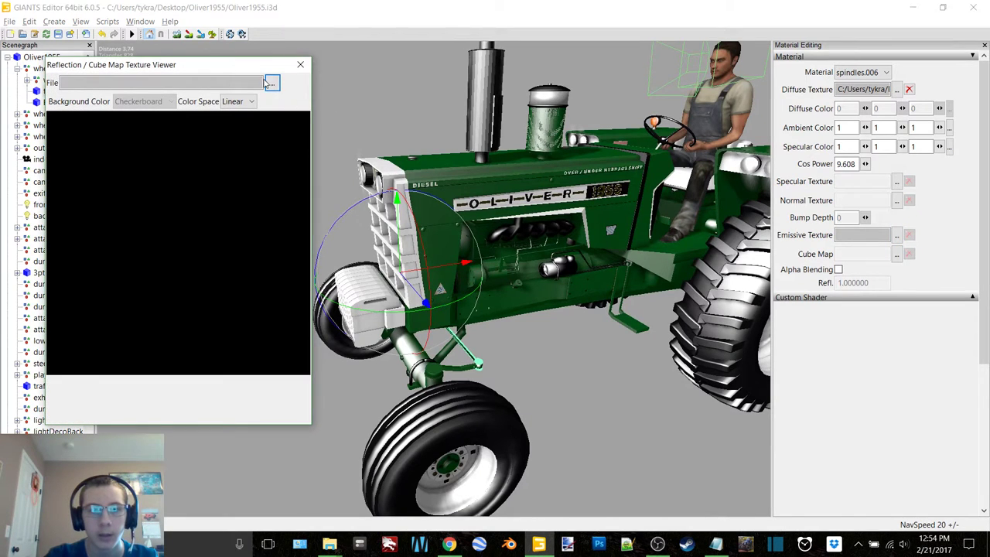
click(272, 83)
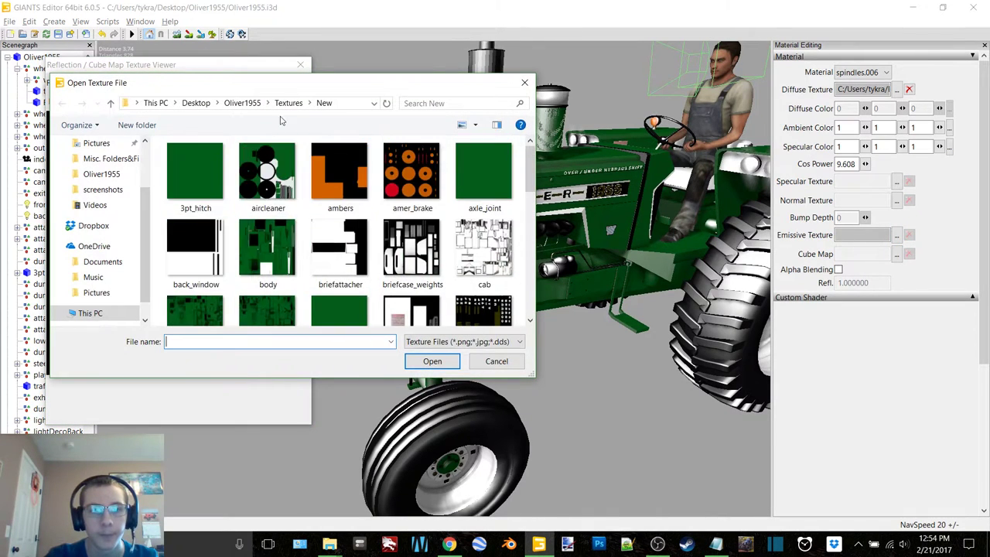
click(289, 102)
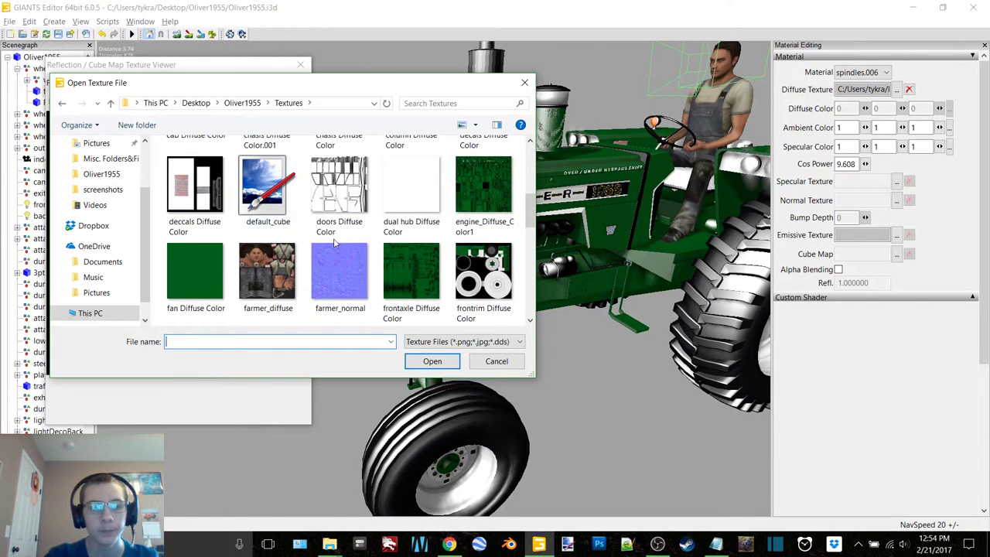
double_click(267, 197)
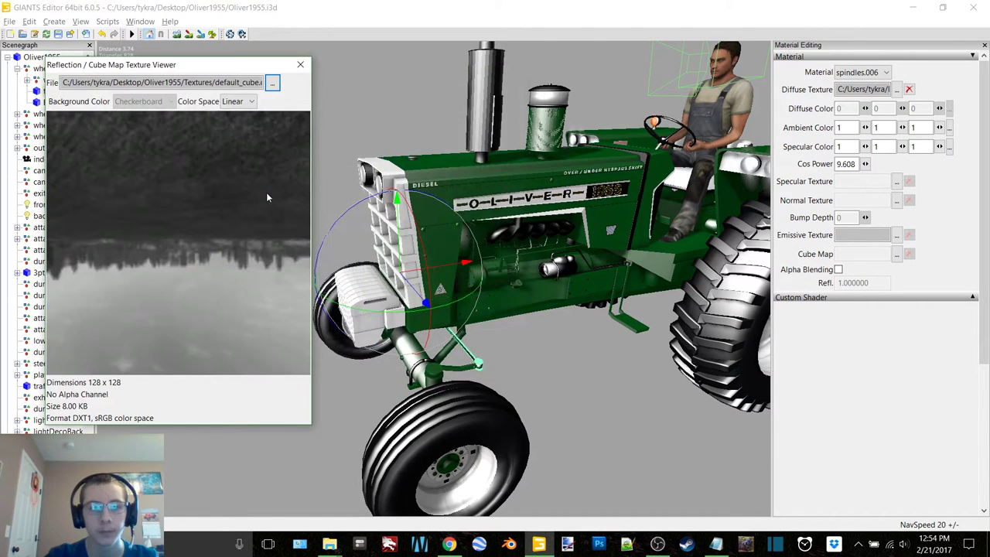
click(301, 65)
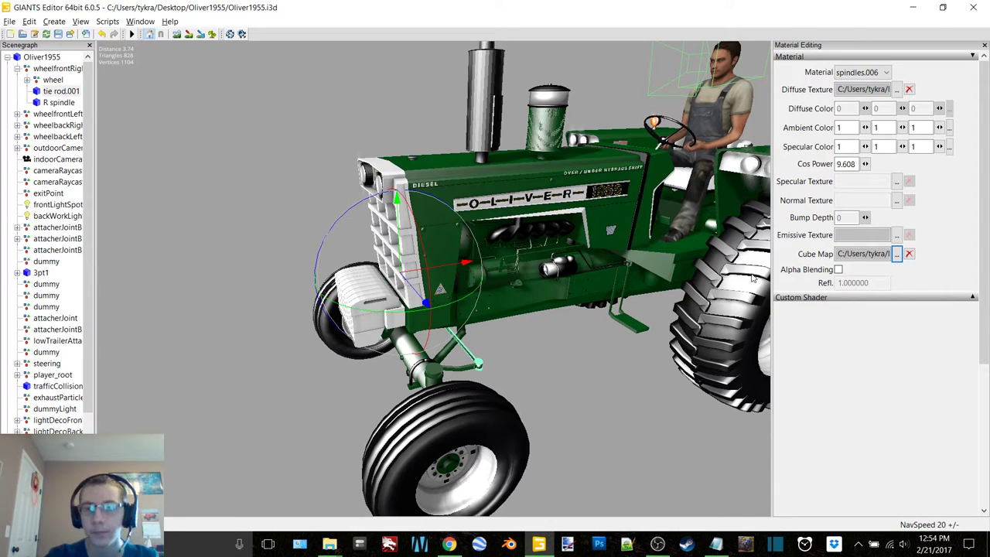
Step: Load vehicleShaderDirt from the Textures folder as the custom shader of the spindles.006 material
click(974, 298)
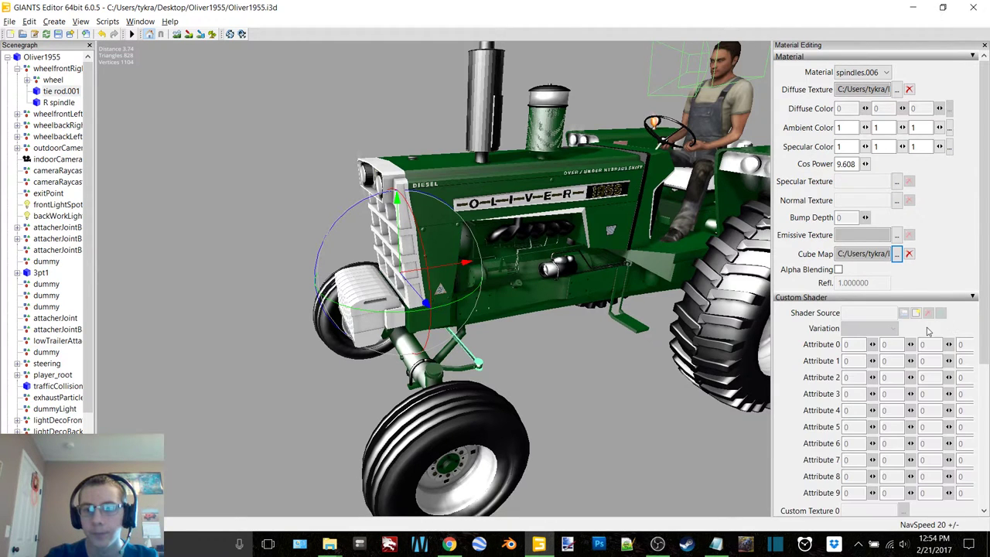
scroll(917, 317, down, 3)
click(916, 96)
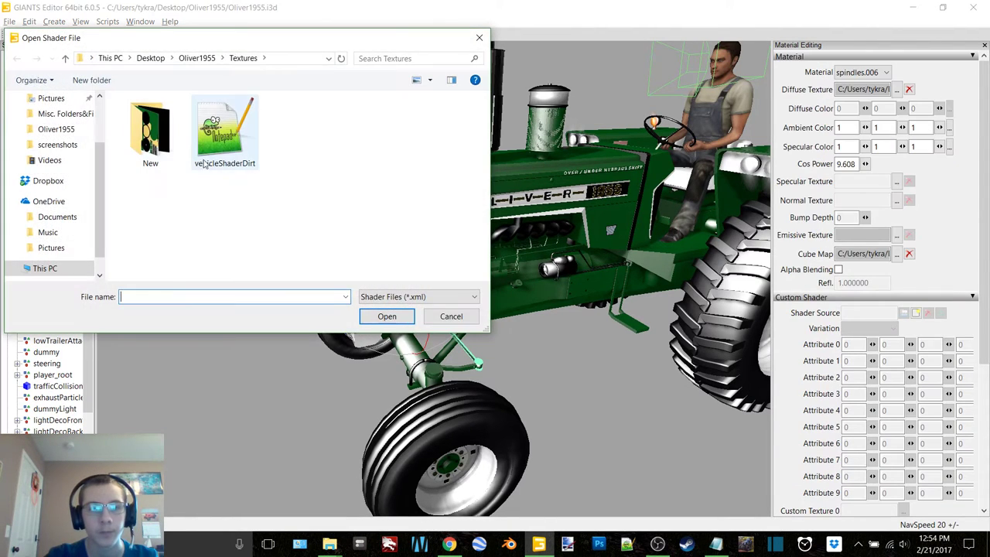
click(225, 130)
double_click(224, 130)
Step: Set the front right tire Circle's diffuse texture to the good tire file in Textures/New and remove its emissive texture
click(58, 102)
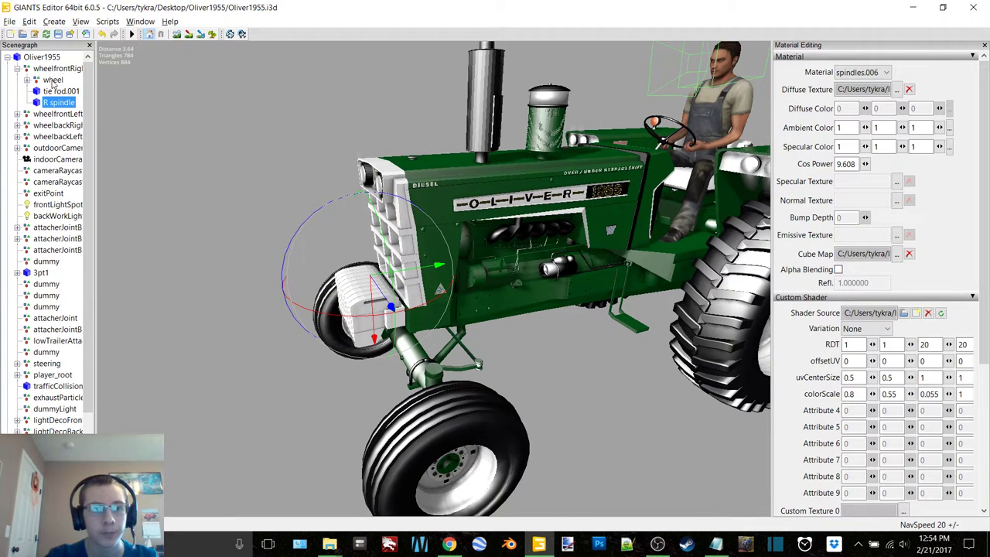
double_click(52, 81)
click(62, 91)
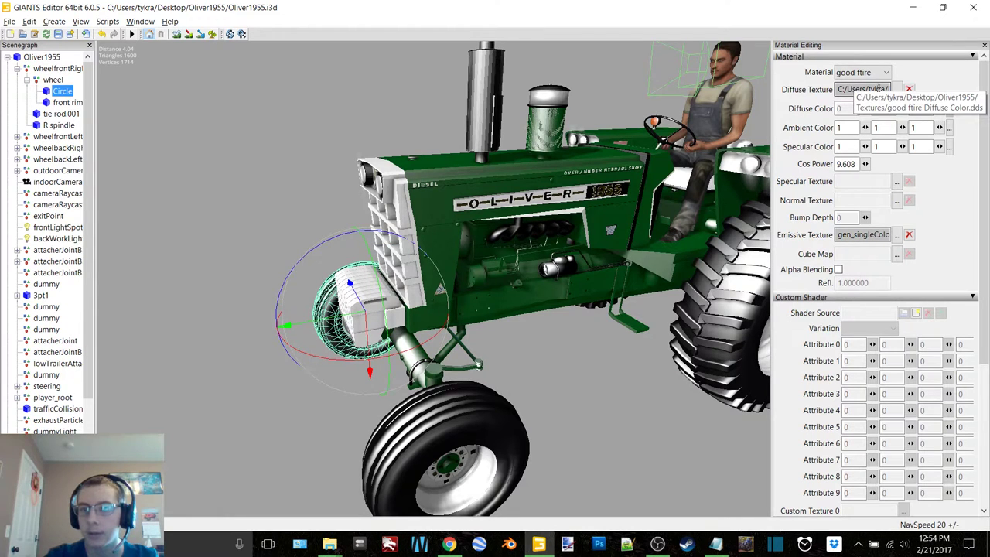
click(882, 89)
click(274, 82)
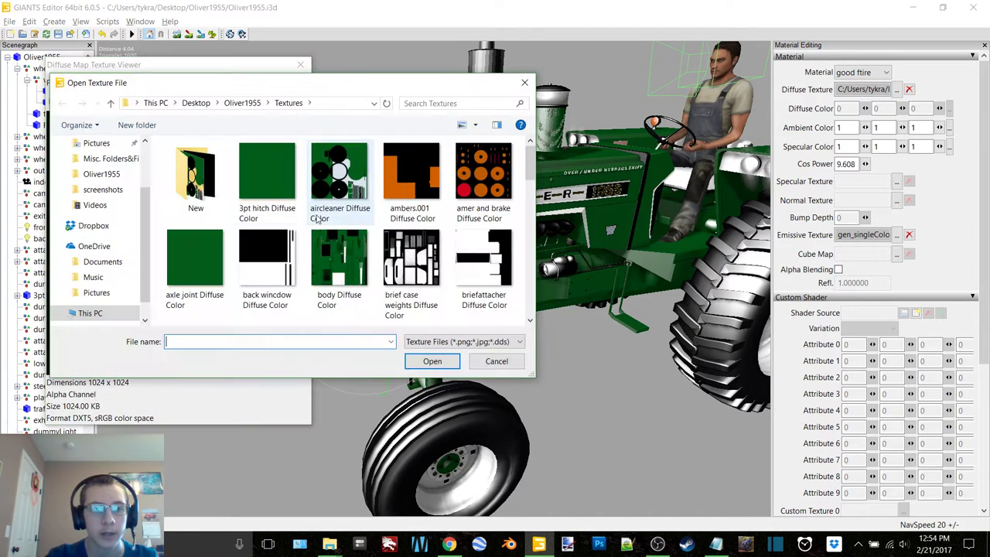
double_click(196, 174)
scroll(284, 222, down, 2)
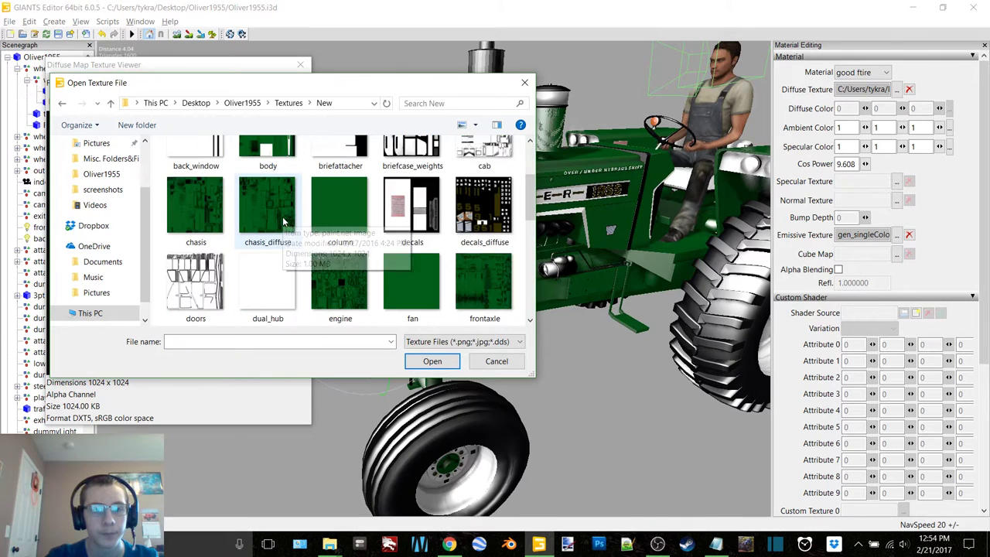
scroll(284, 223, down, 2)
double_click(413, 283)
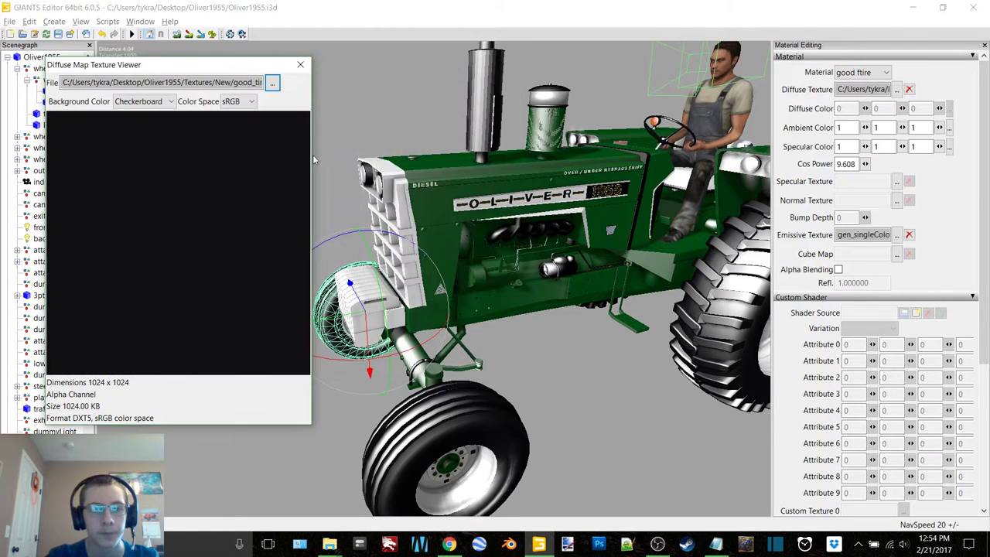
click(300, 68)
click(913, 235)
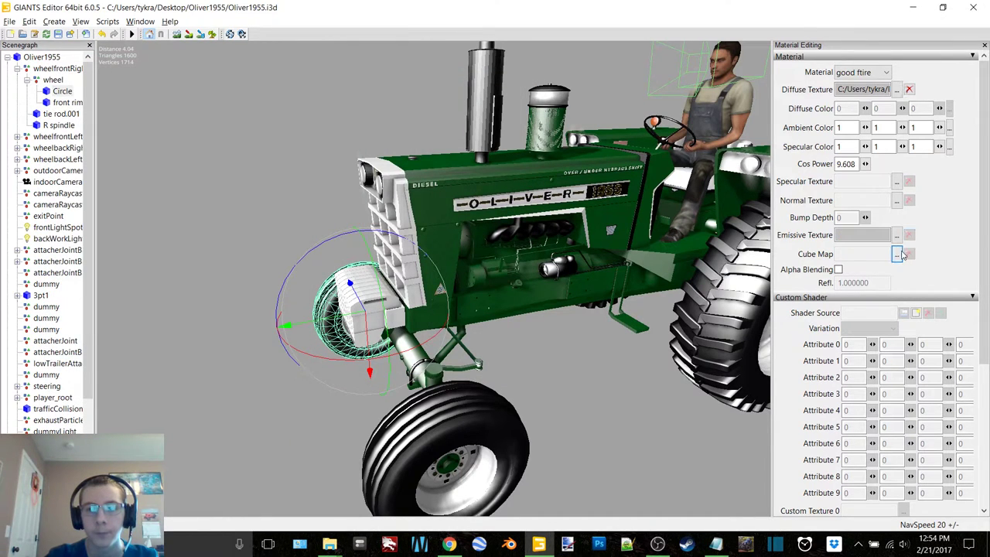
click(896, 254)
click(272, 84)
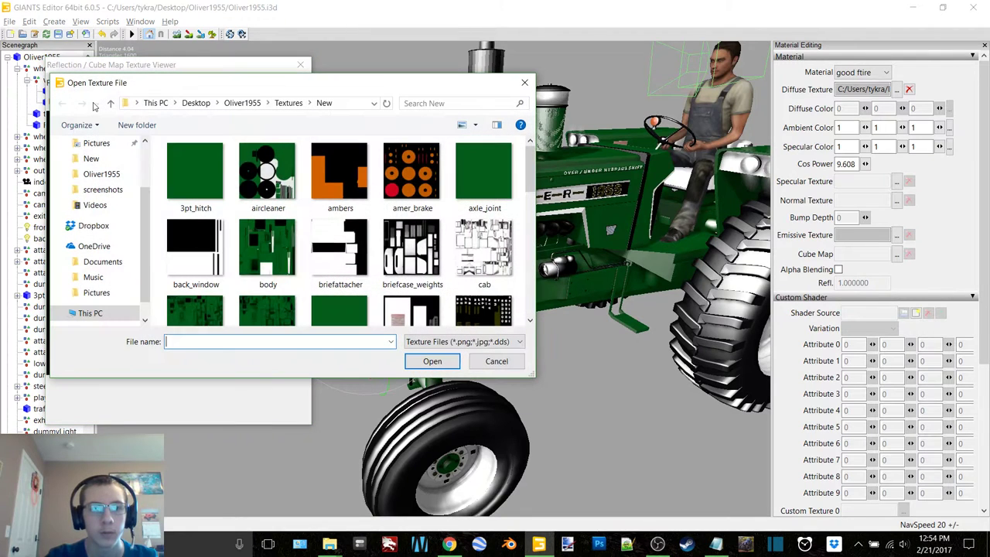
click(493, 361)
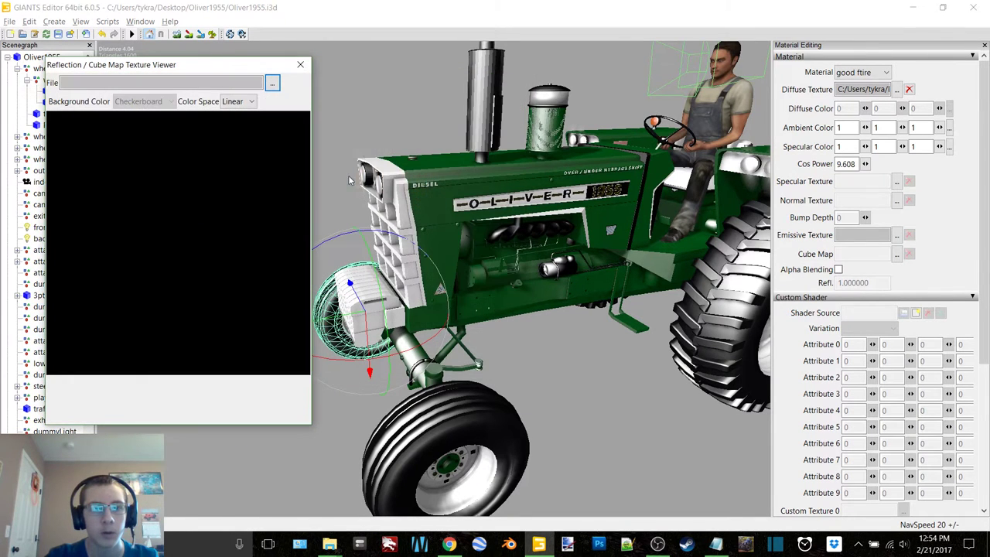
click(299, 67)
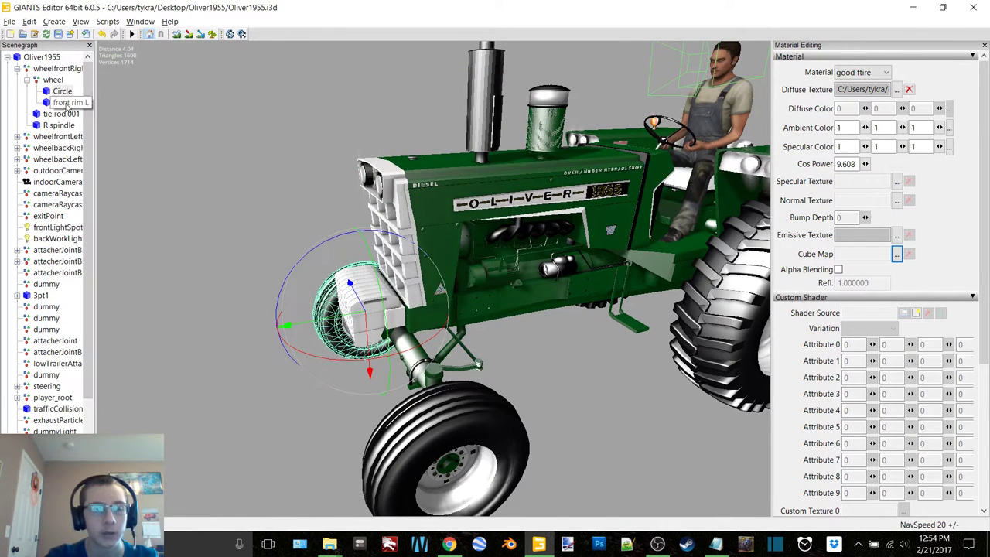
Step: Remove the emissive texture from the front right wheel's front rim and set its diffuse texture to the front rim file in Textures/New
click(66, 102)
click(909, 235)
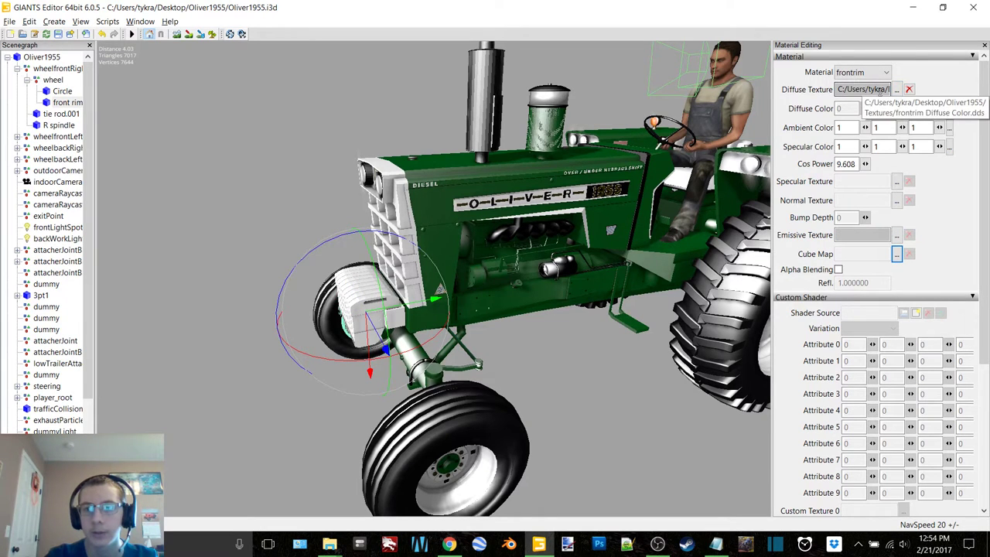
click(895, 92)
click(275, 83)
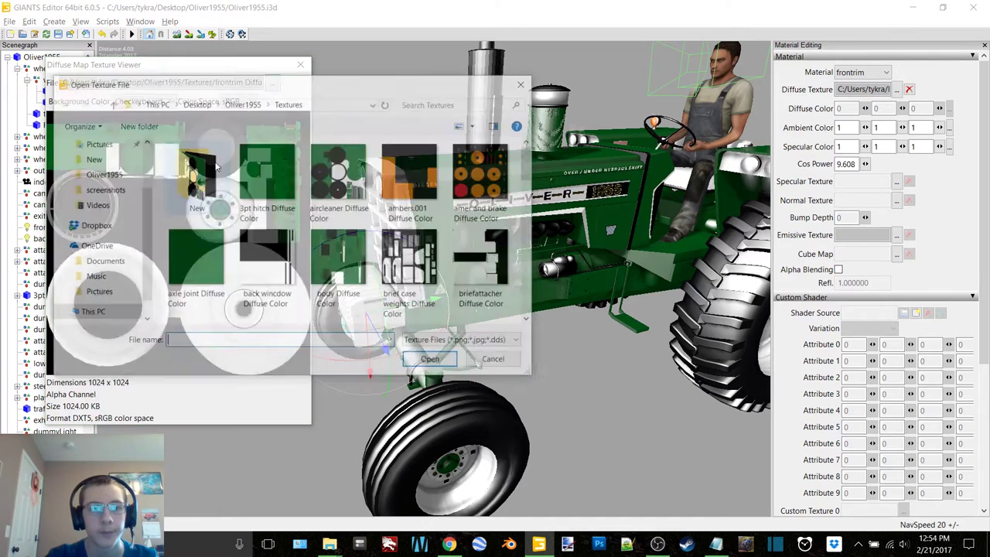
double_click(178, 158)
scroll(270, 264, down, 3)
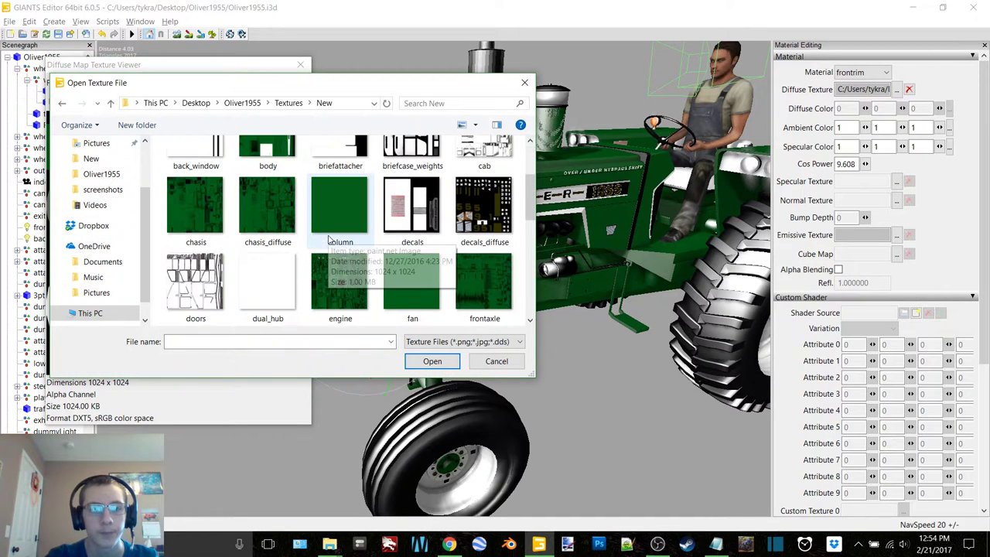
scroll(269, 264, down, 2)
double_click(196, 282)
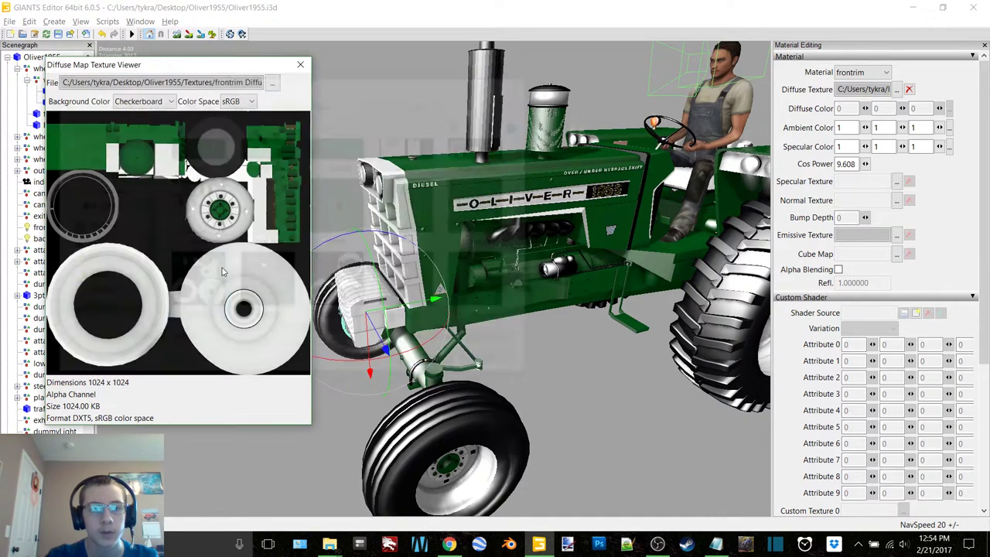
click(300, 65)
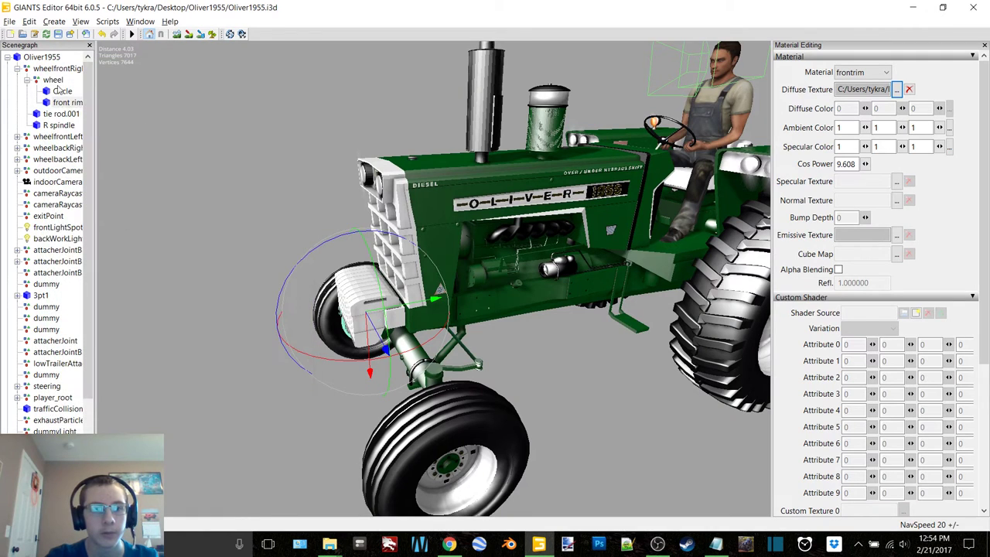
Step: Check the material textures of the front left wheel's L spindle, tire Circle and front rim
double_click(54, 81)
double_click(54, 70)
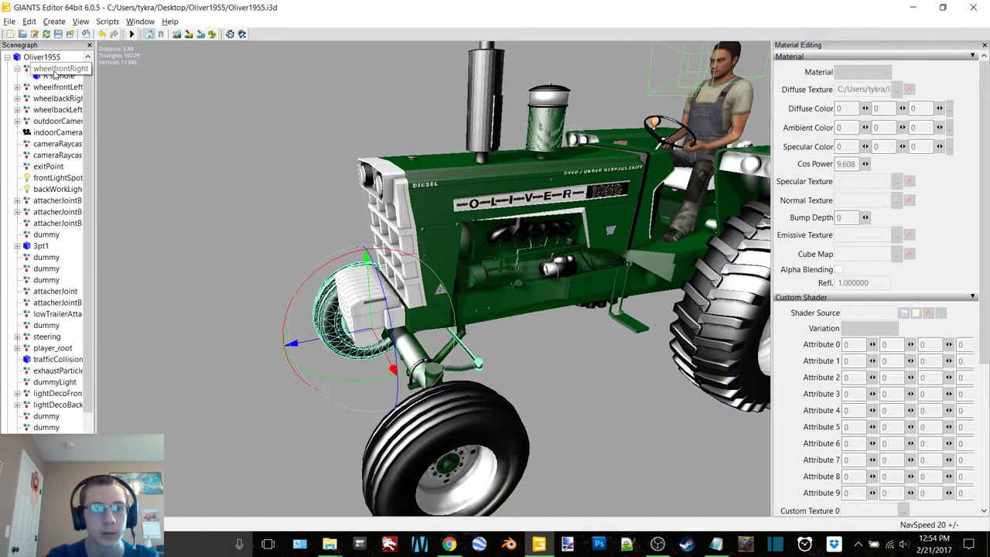
double_click(55, 82)
click(59, 114)
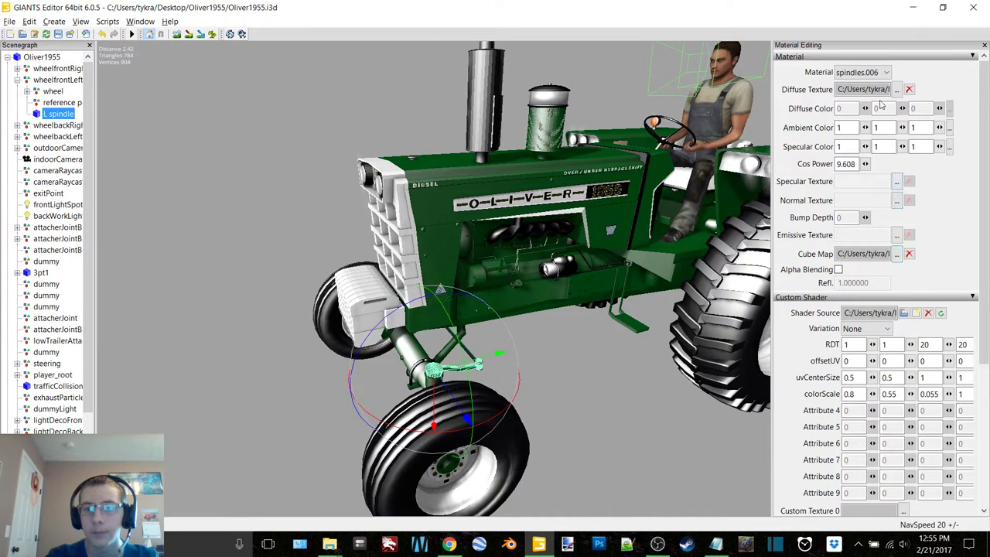
click(55, 91)
double_click(55, 92)
click(62, 102)
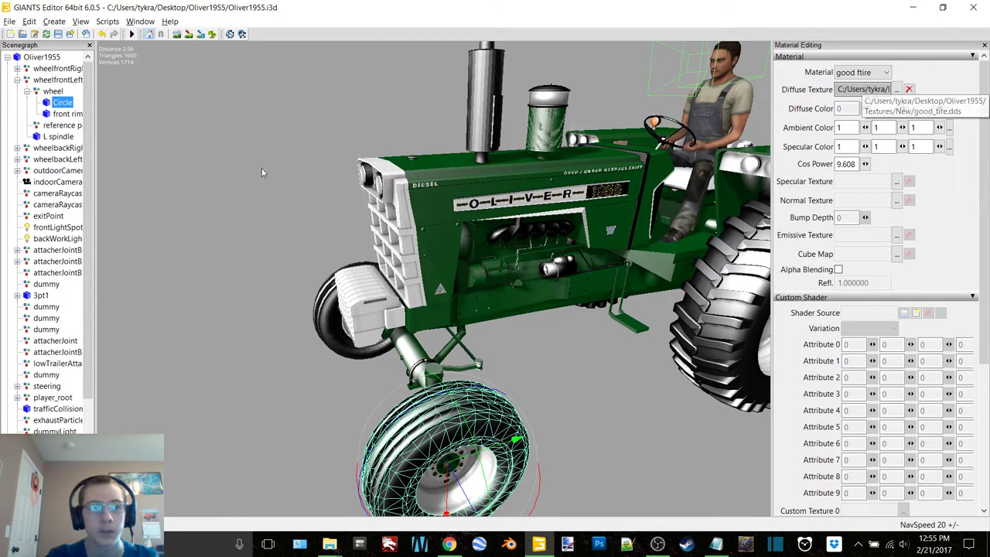
click(63, 114)
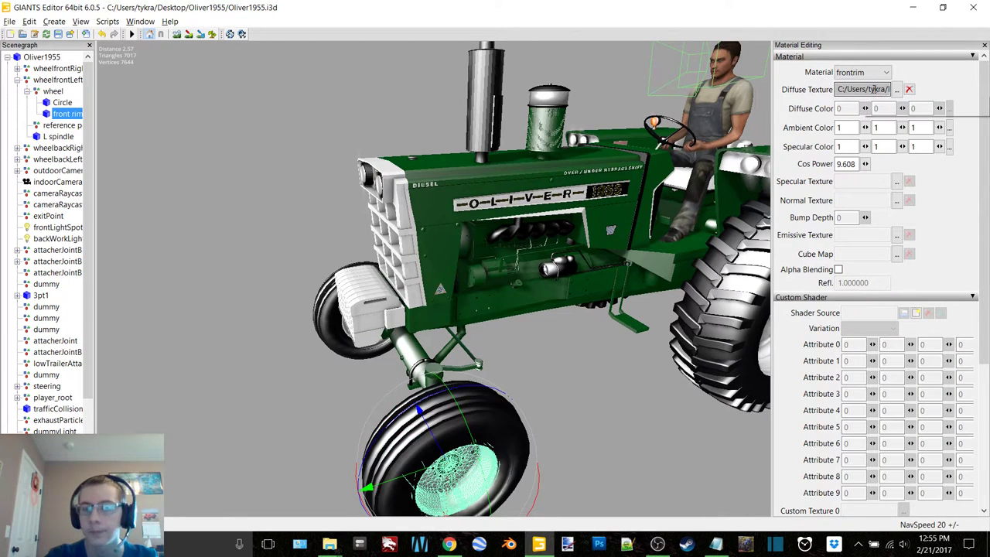
double_click(53, 92)
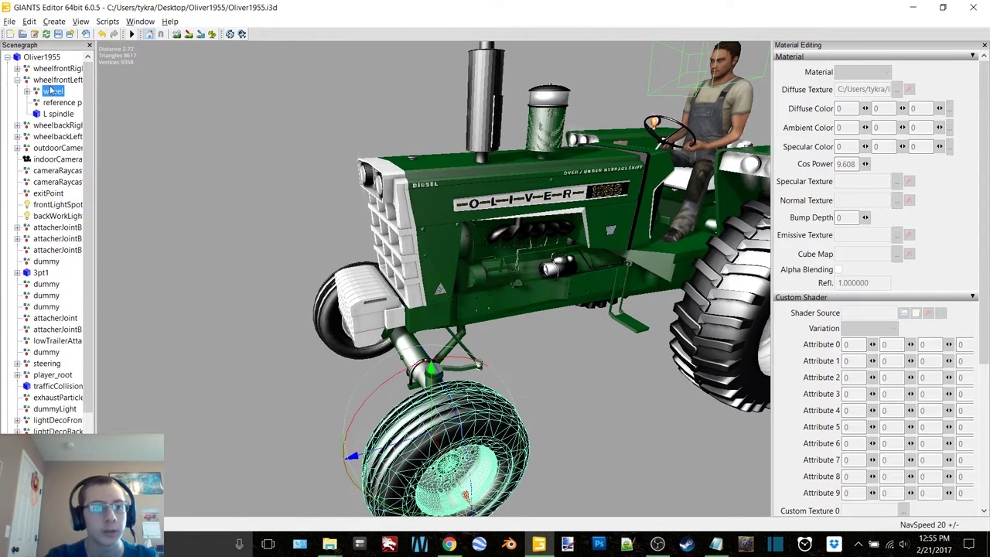
Step: Set the diffuse texture of Rear Tire RL under wheelbackRight to rear_tire in Textures/New and remove its emissive texture
double_click(52, 81)
double_click(55, 91)
click(53, 103)
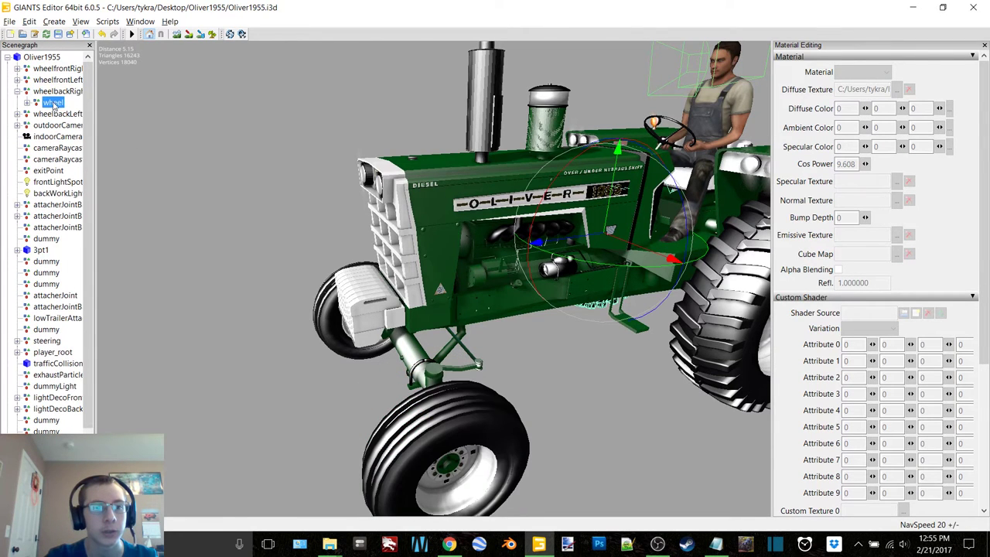
double_click(54, 104)
double_click(62, 114)
click(70, 126)
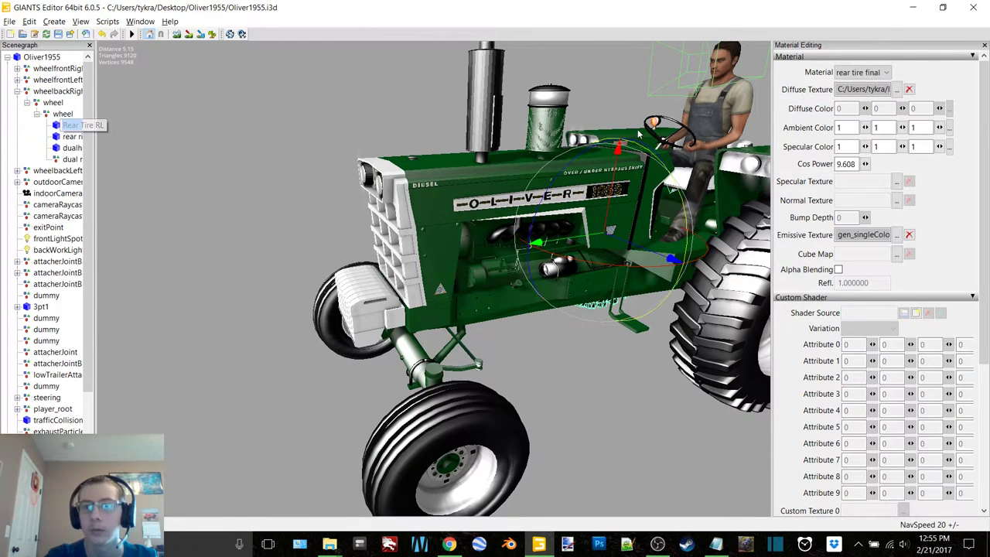
double_click(887, 88)
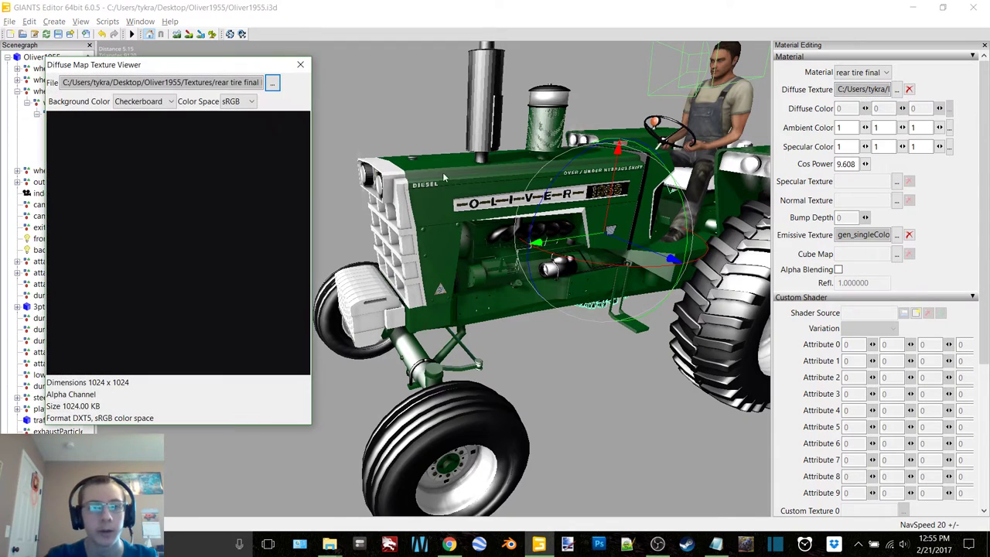
click(273, 83)
double_click(198, 182)
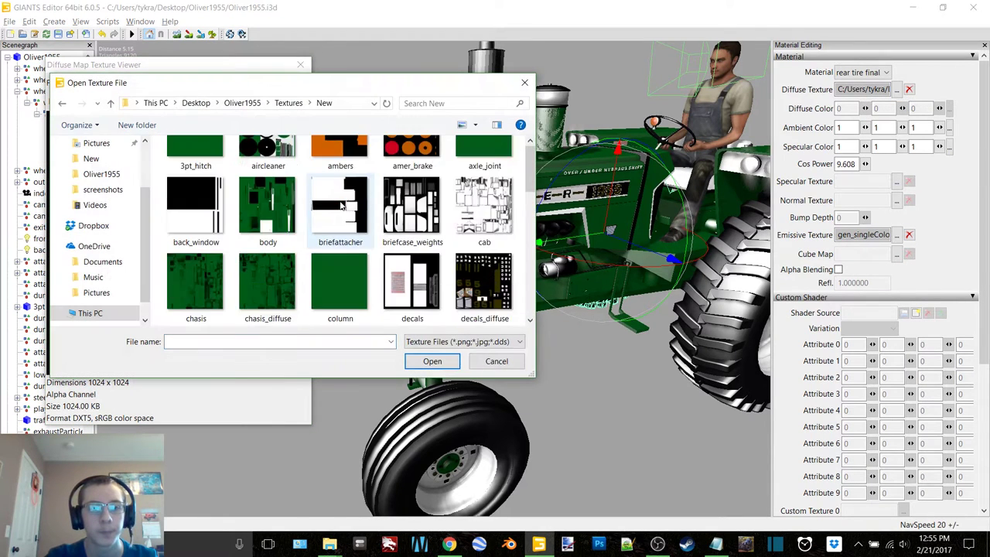
scroll(340, 205, down, 5)
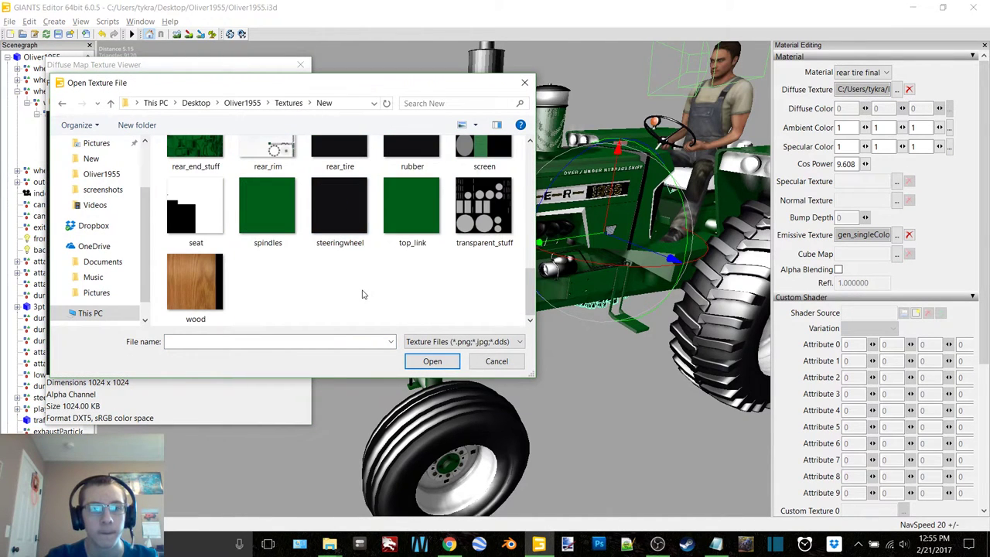
scroll(360, 248, up, 2)
double_click(358, 180)
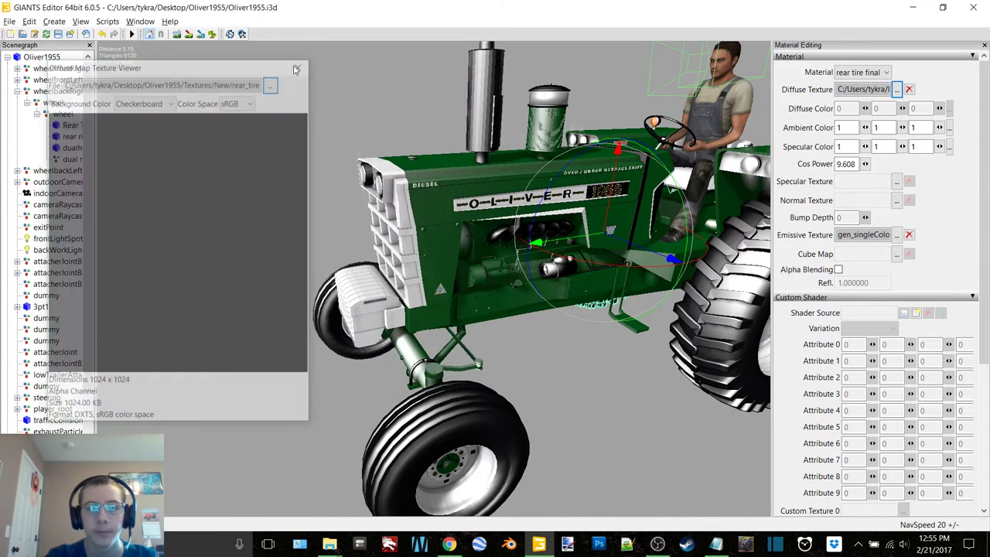
click(909, 235)
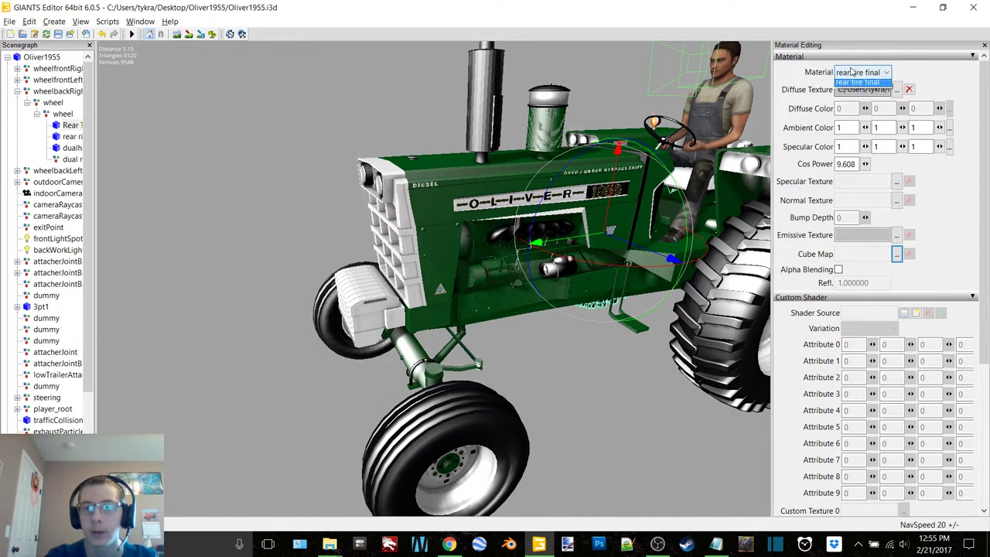
Step: Set the back right wheel's rear rim diffuse texture to rear_rim in Textures/New and remove its emissive texture
click(69, 136)
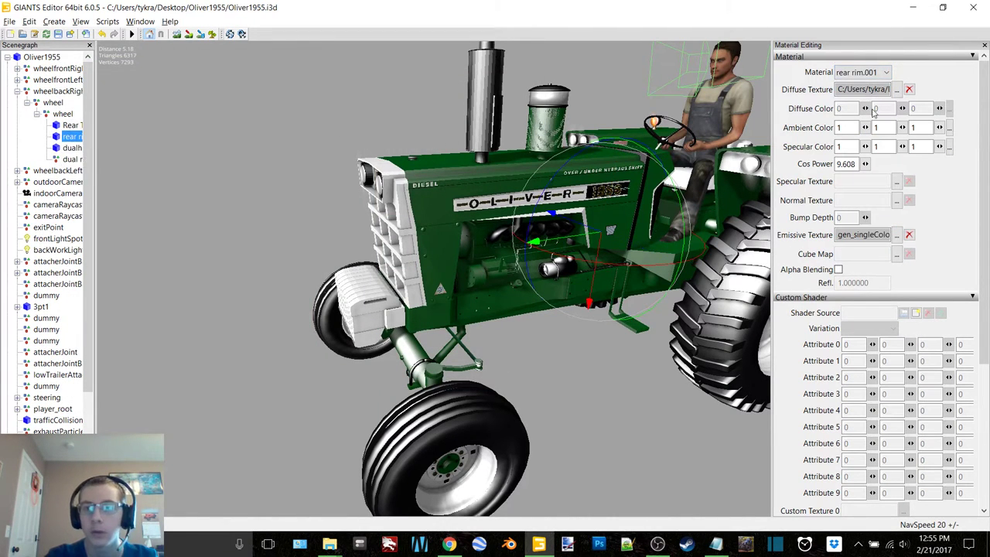
double_click(857, 90)
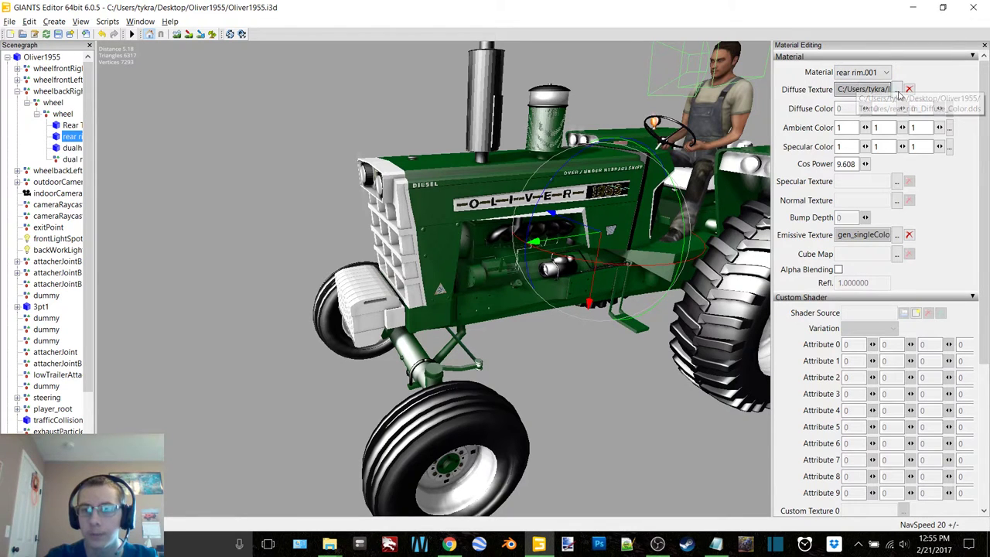
click(273, 83)
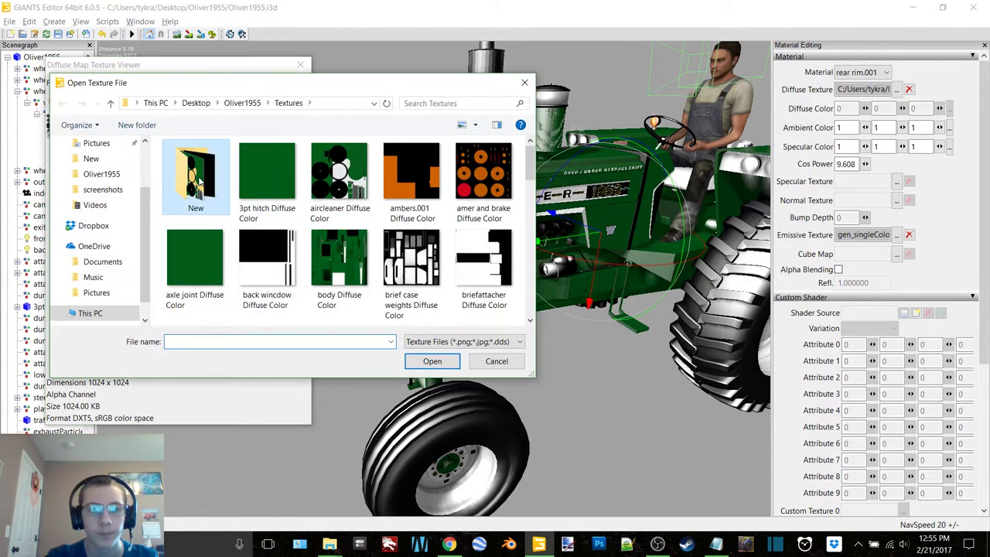
double_click(196, 172)
scroll(304, 238, down, 5)
double_click(276, 221)
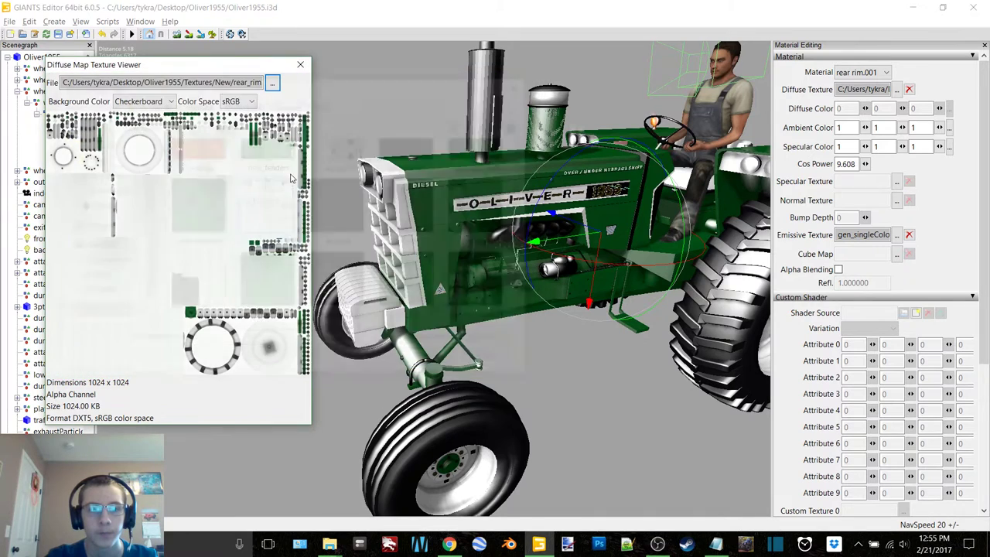
click(300, 64)
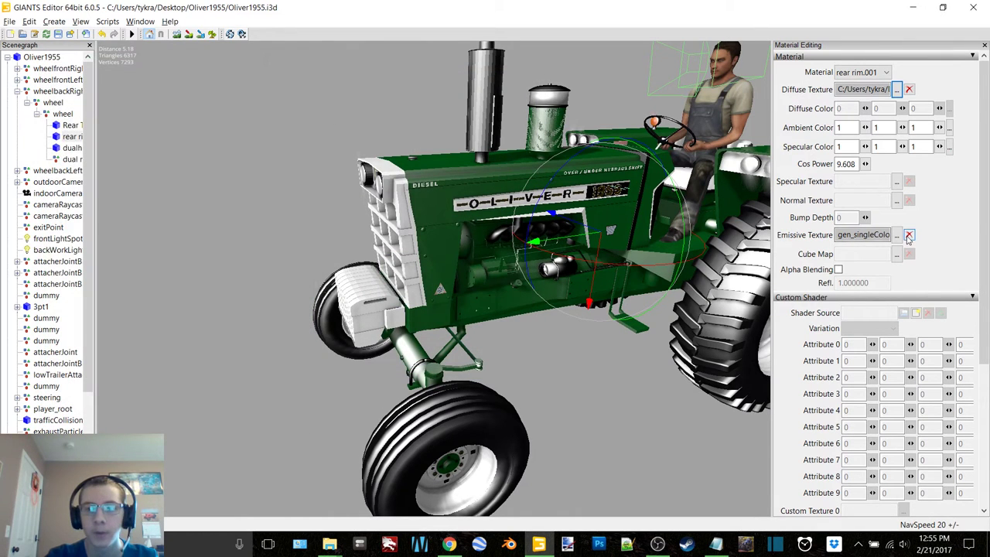
Step: Load dual hub Diffuse Color from the Textures folder as the back right dual hub's diffuse texture and remove its emissive texture
click(72, 147)
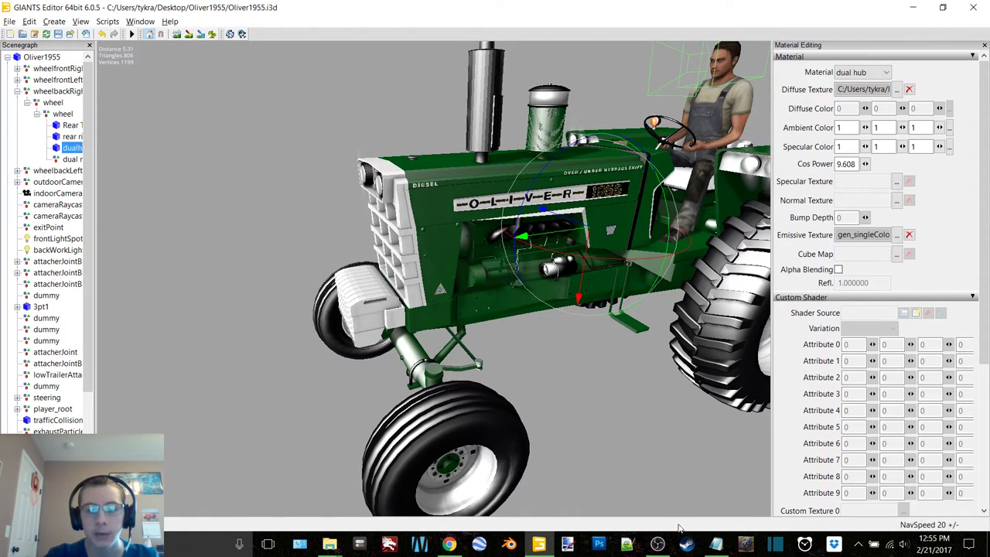
click(658, 544)
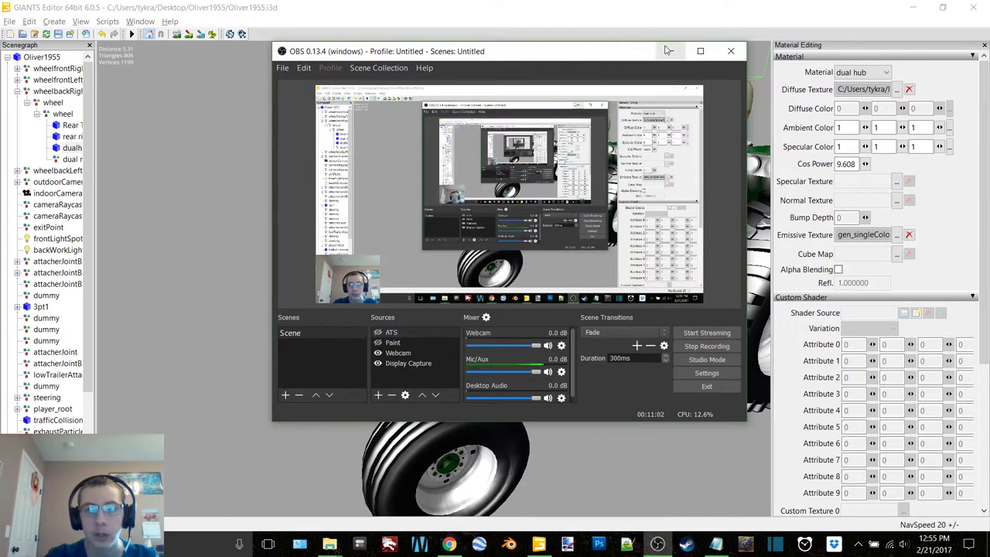
click(668, 50)
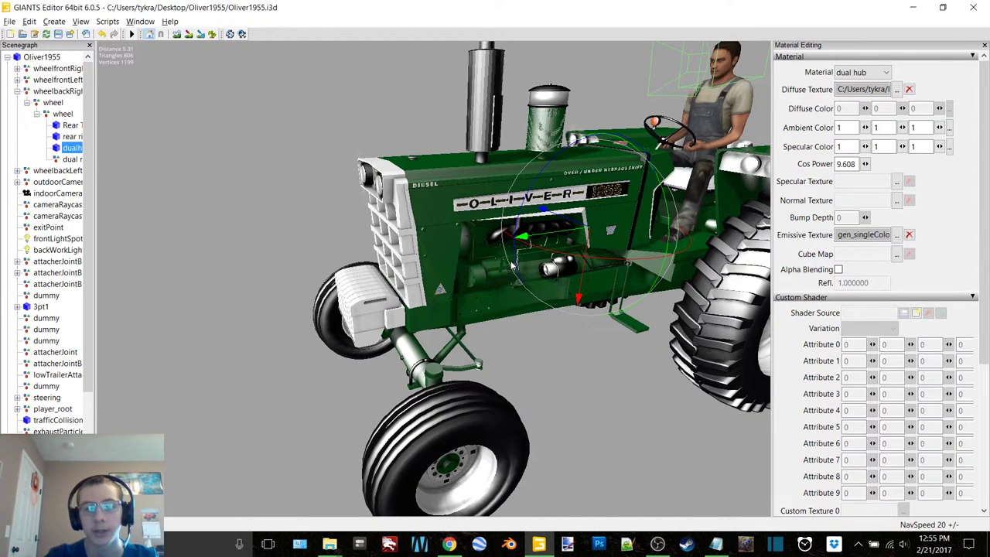
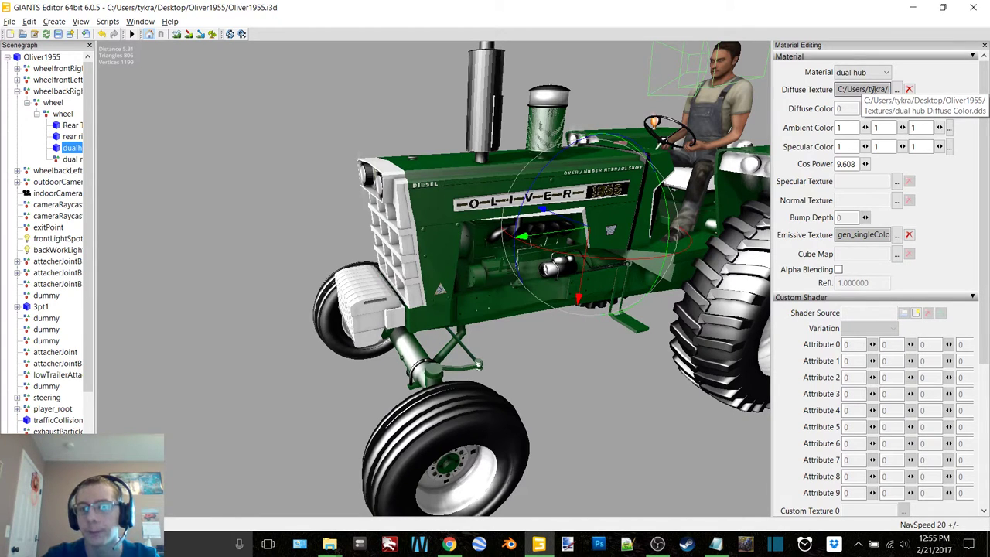
click(896, 91)
click(267, 83)
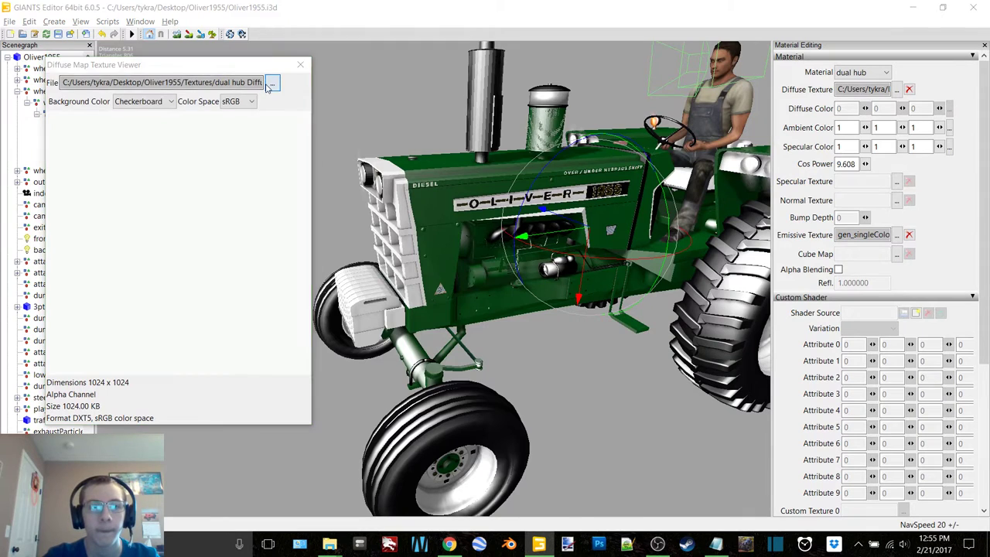
scroll(331, 213, down, 3)
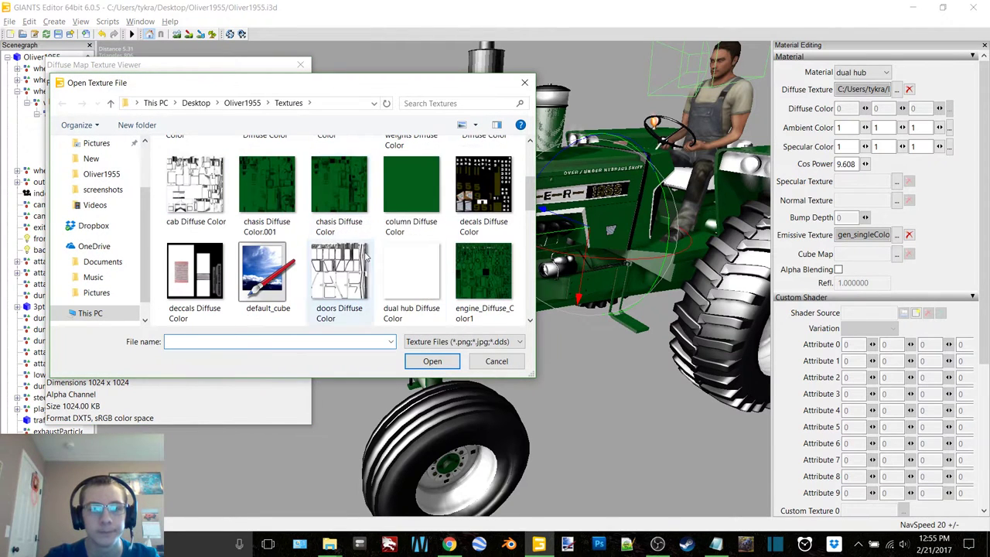
click(401, 276)
double_click(402, 276)
click(302, 64)
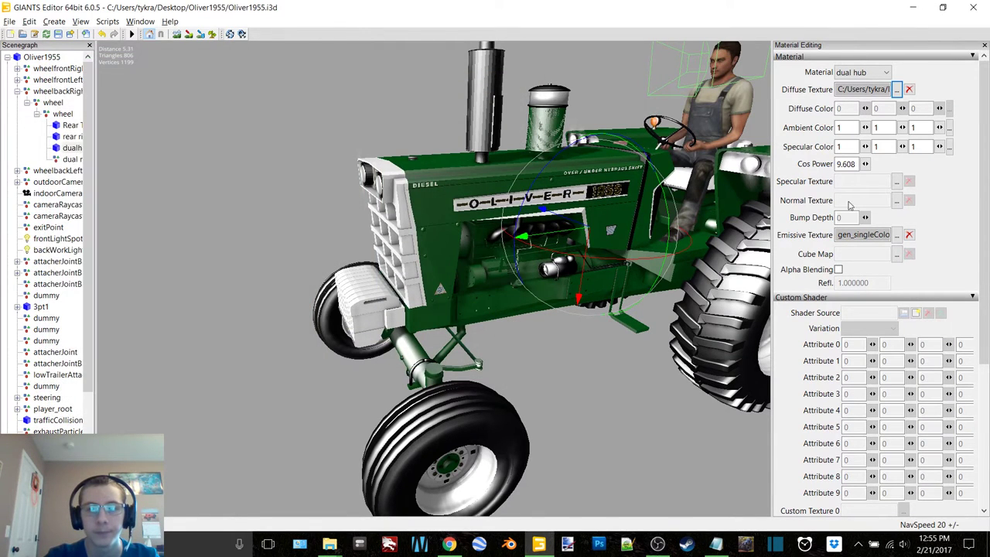
click(910, 236)
Step: Check the material textures of the rear tire and rear rim under wheelbackLeft
middle_drag(588, 164, 519, 201)
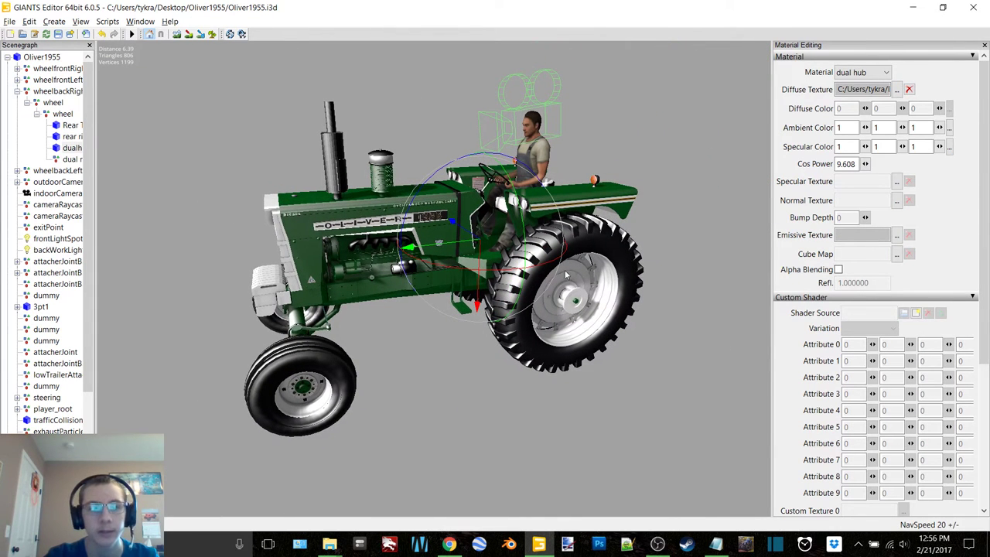
click(72, 158)
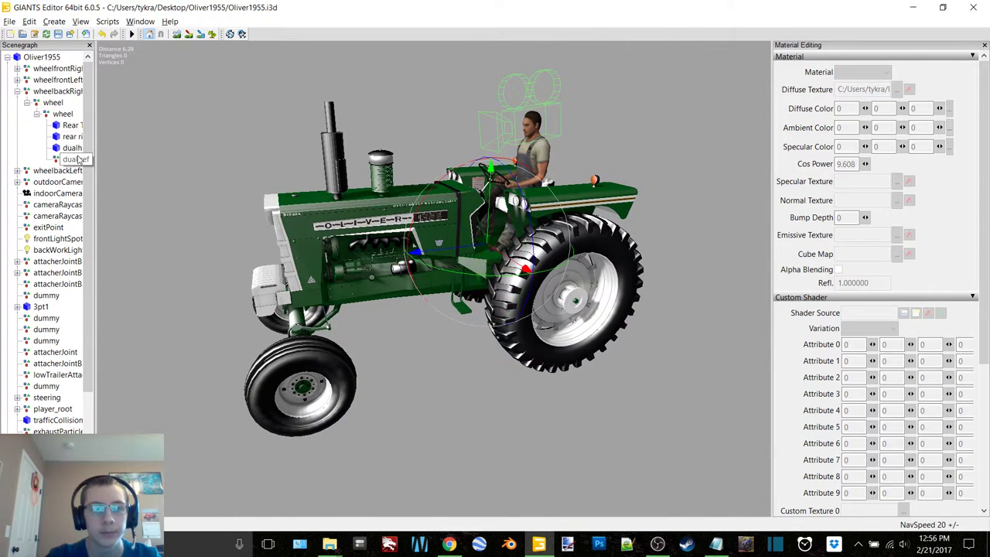
double_click(64, 115)
double_click(51, 102)
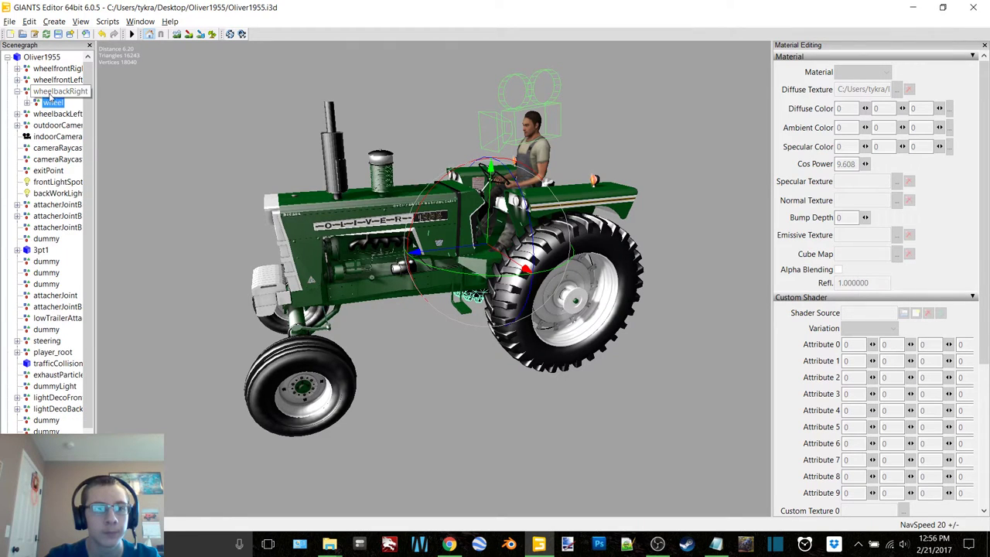
double_click(49, 92)
key(Down)
key(Right)
key(Right)
key(Right)
key(Right)
key(Right)
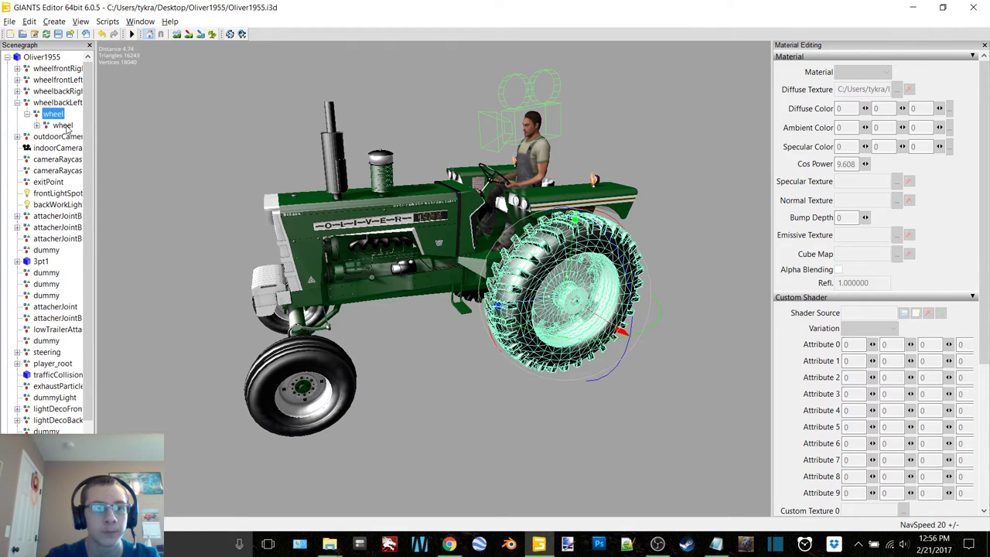
click(70, 136)
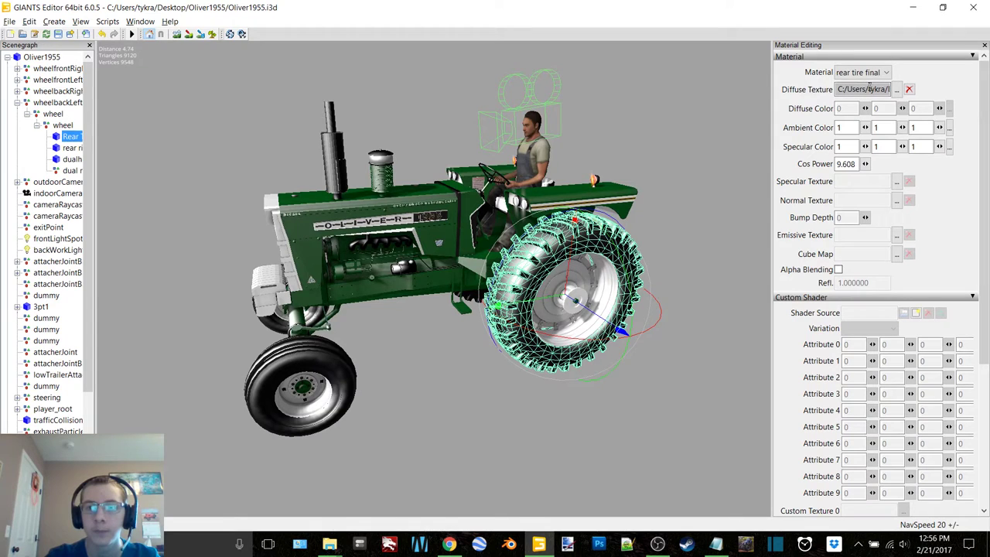
click(72, 148)
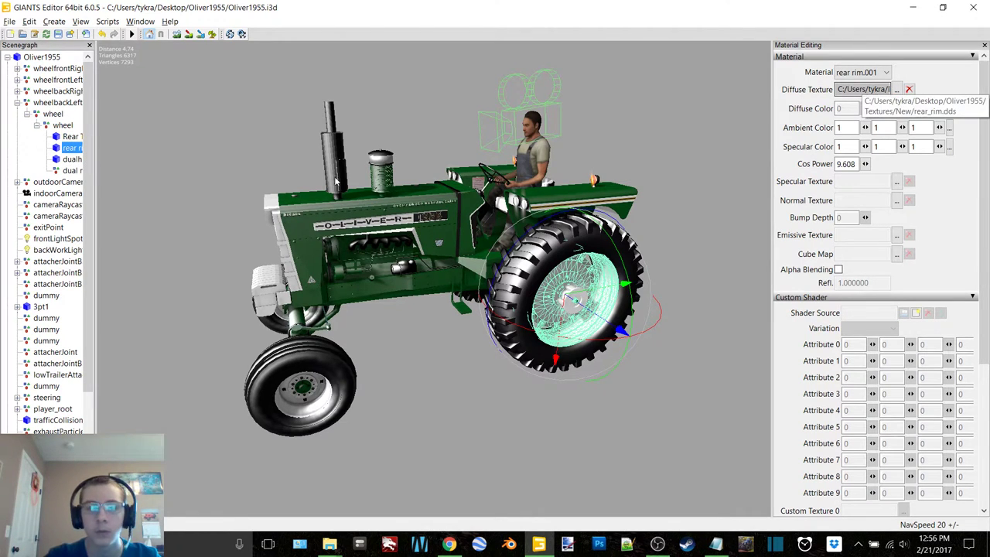
Step: Collapse the wheelbackLeft group and examine the rear hitch area around attacherJointBackRot
double_click(63, 125)
double_click(53, 113)
double_click(52, 103)
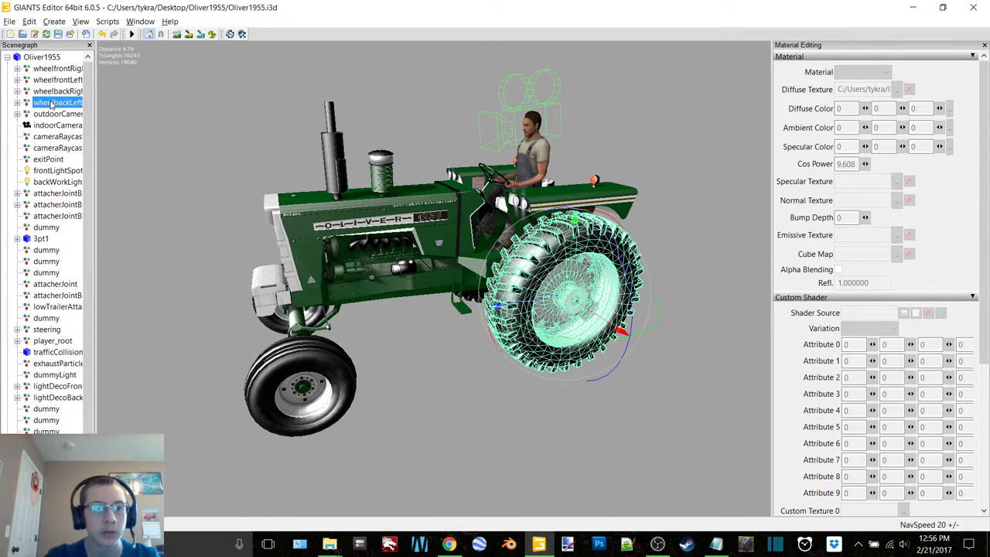
click(52, 194)
alt+middle_drag(438, 230, 427, 230)
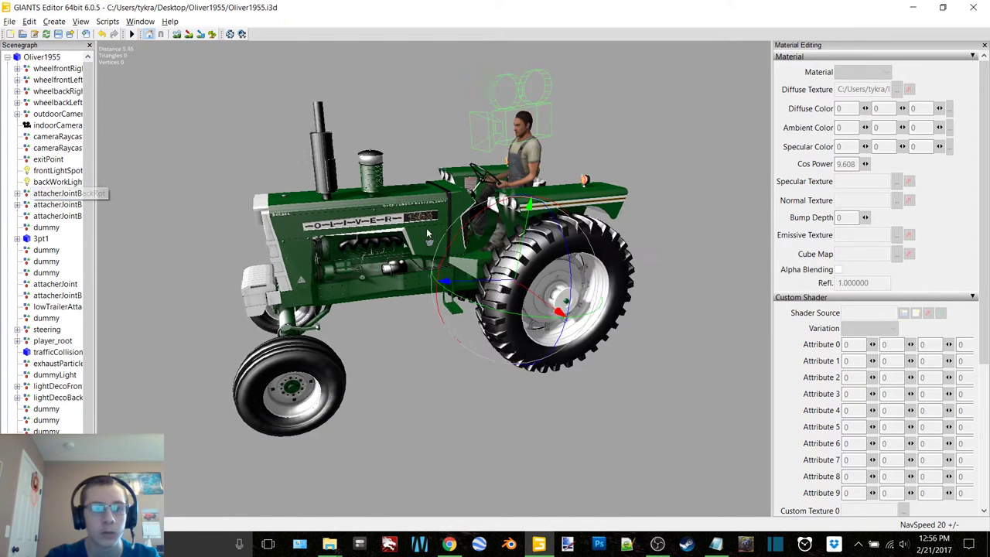
alt+drag(427, 232, 314, 227)
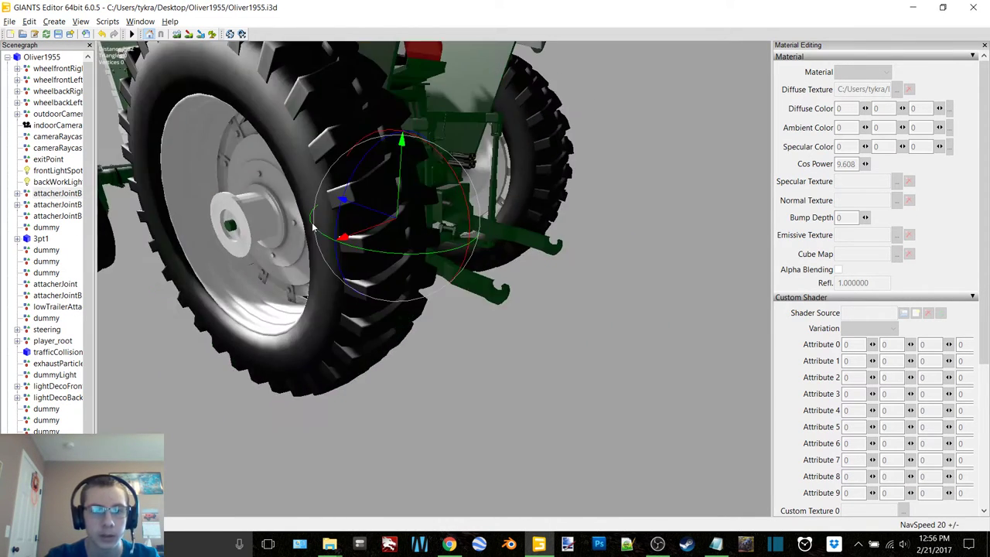
middle_drag(313, 226, 408, 196)
scroll(412, 202, down, 3)
Step: Close the info notes, look through the files in the Oliver1955 folder, and return to GIANTS Editor
click(715, 542)
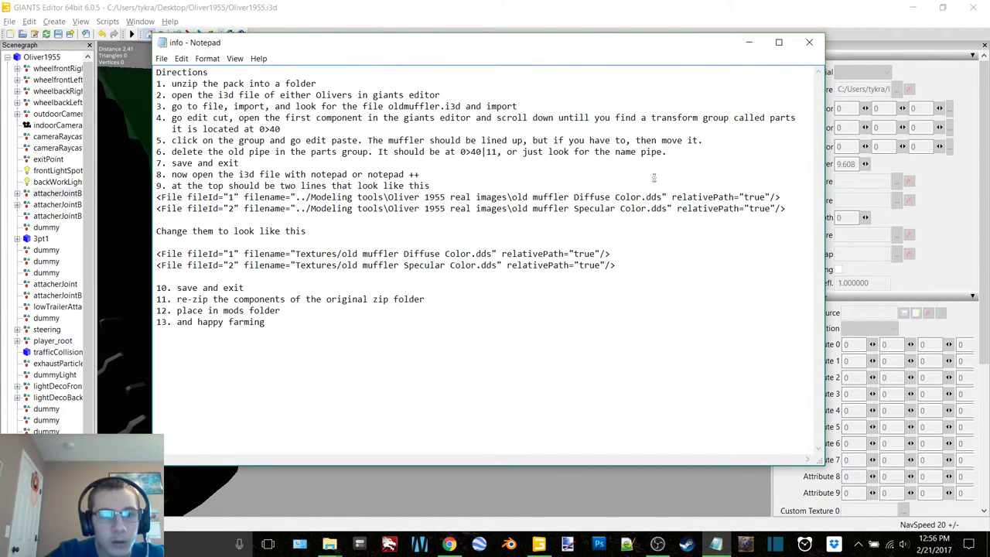
click(809, 42)
click(913, 7)
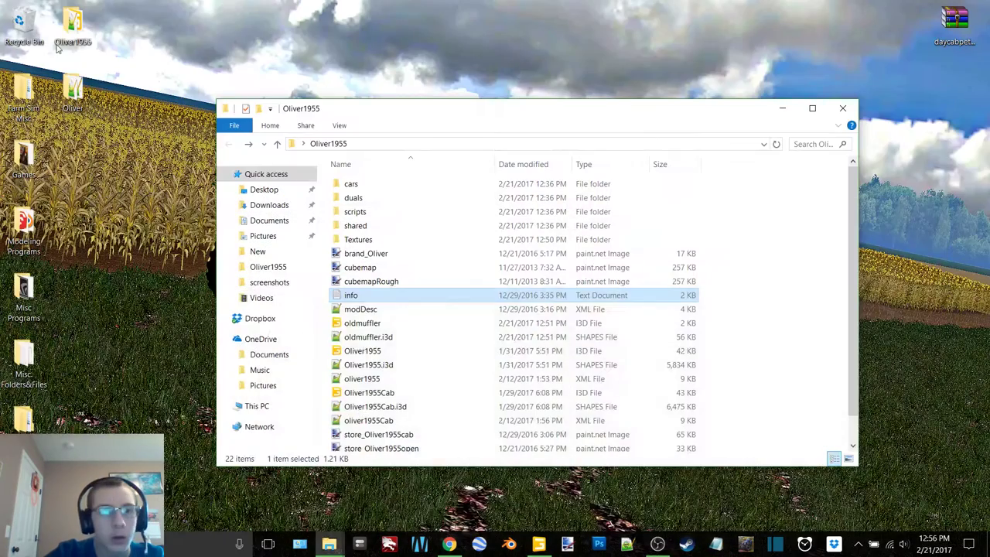
scroll(425, 317, down, 1)
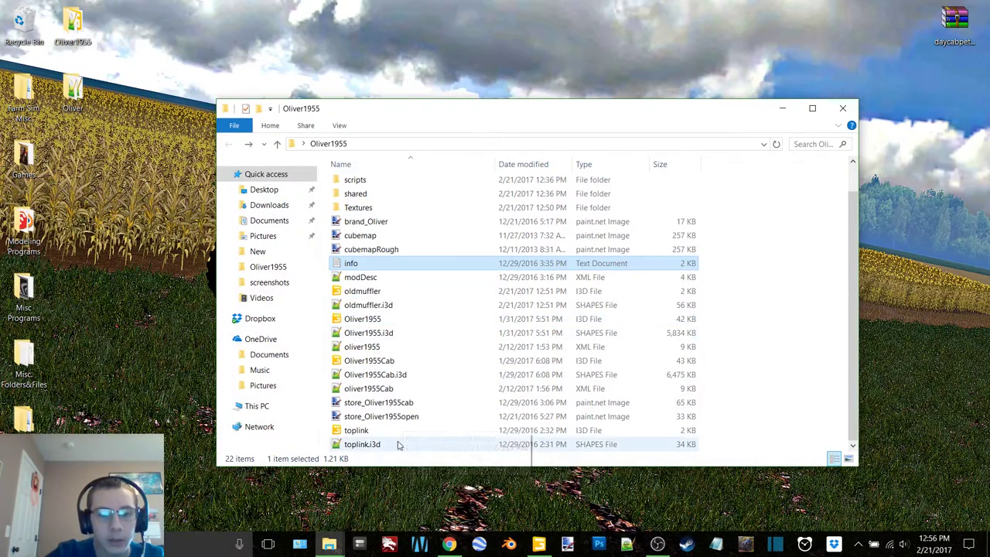
scroll(452, 337, up, 1)
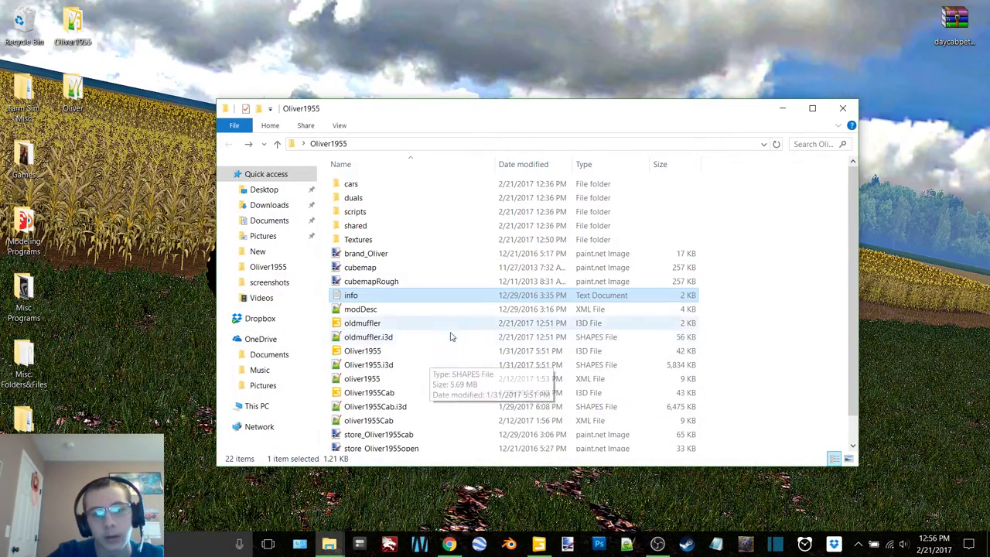
click(656, 544)
click(670, 50)
click(539, 544)
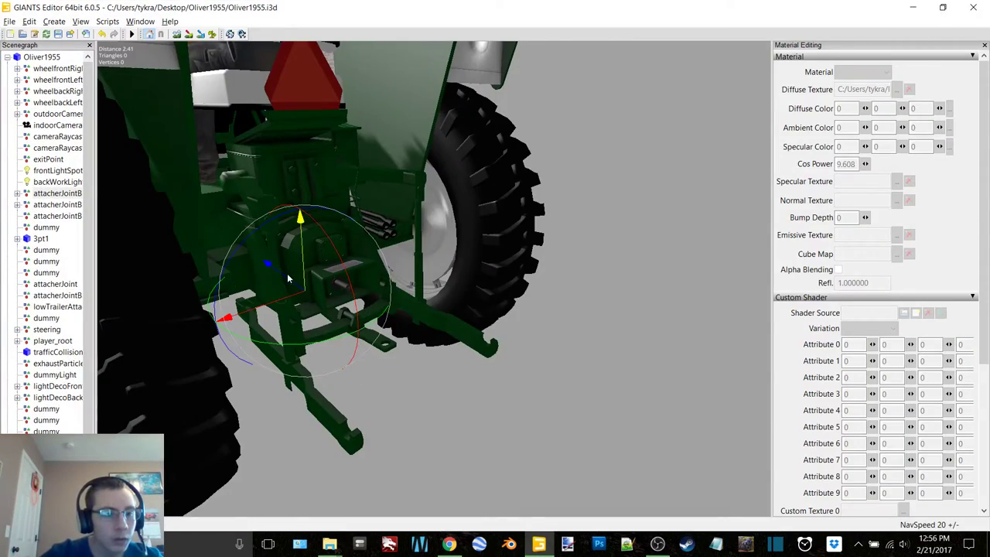
Step: Check the joints nested under attacherJointBackRot for parts with a material and collapse the group again
double_click(55, 193)
double_click(65, 206)
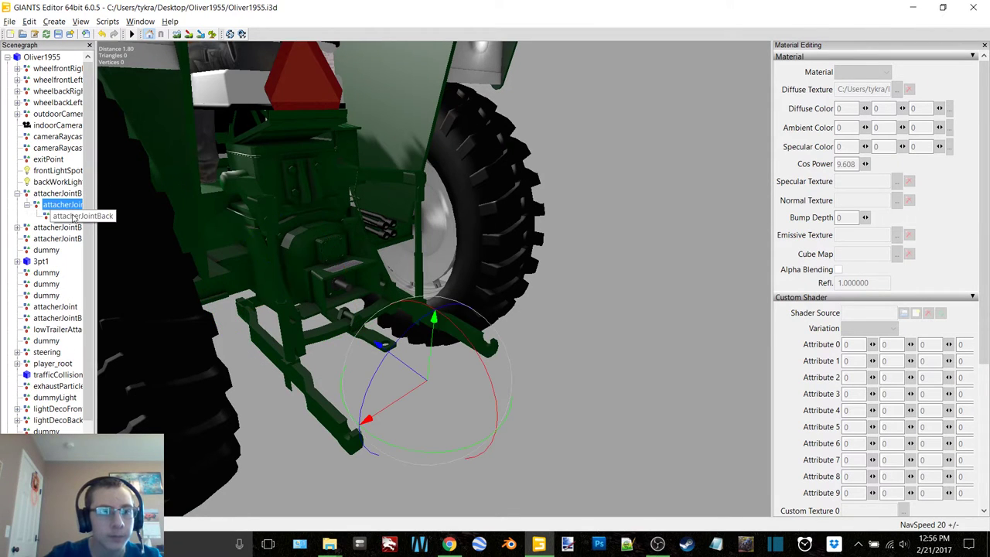
right_click(73, 216)
double_click(63, 204)
double_click(58, 194)
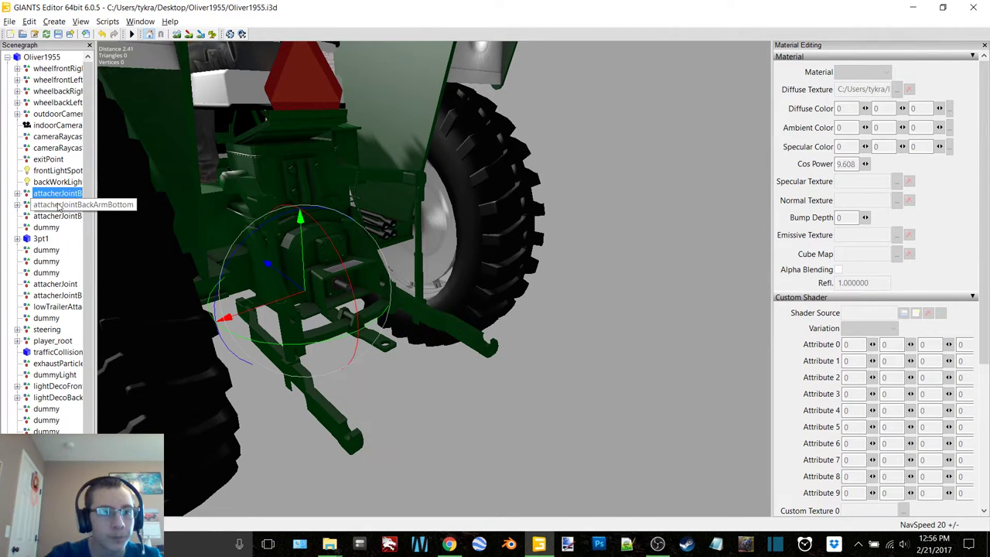
Step: Set the diffuse texture of the arms under attacherJointBackArmBottom to 3pt_hitch in Textures/New
double_click(58, 205)
double_click(52, 217)
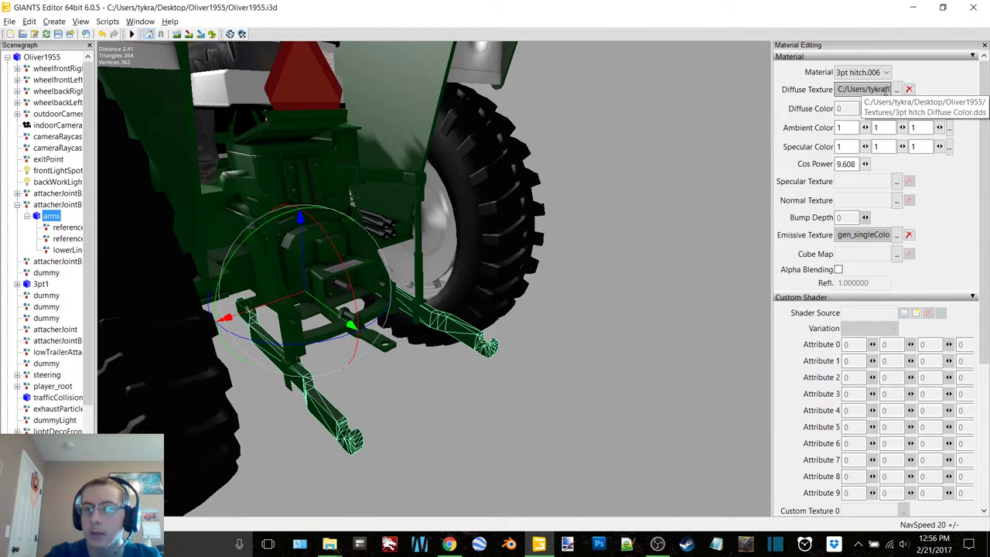
double_click(893, 91)
click(272, 83)
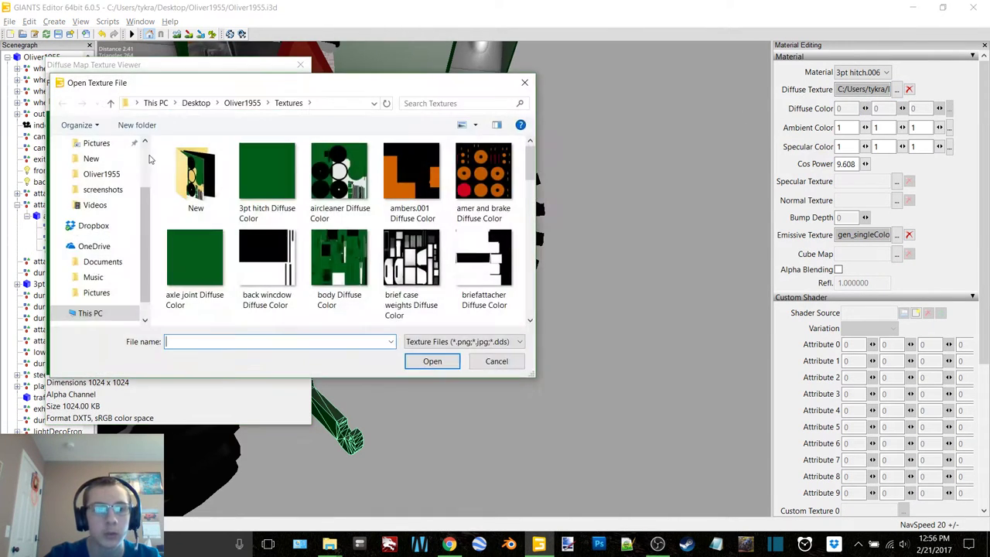
double_click(191, 172)
double_click(192, 172)
click(300, 64)
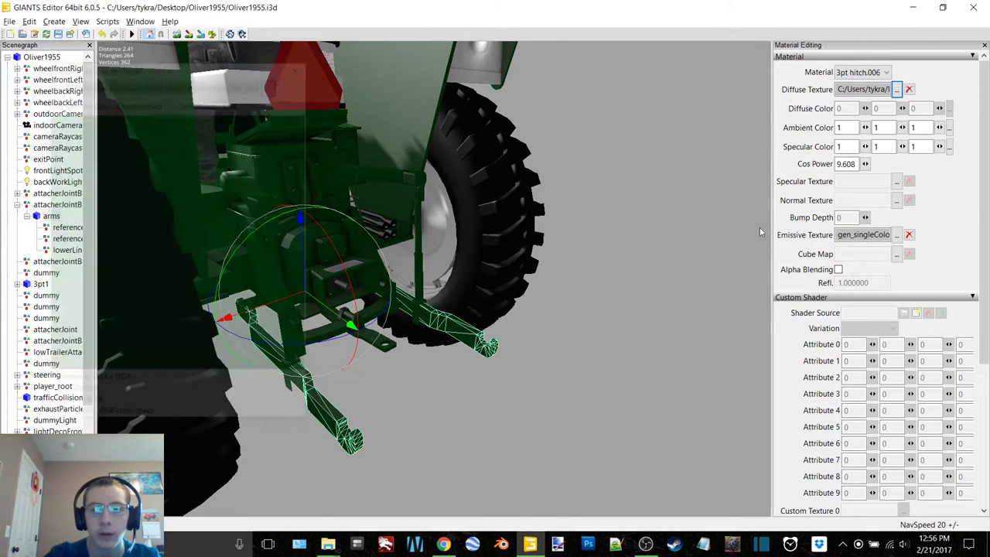
Step: Collapse the lower arm group and check the diffuse texture of 3pt1
double_click(48, 219)
double_click(54, 207)
click(54, 217)
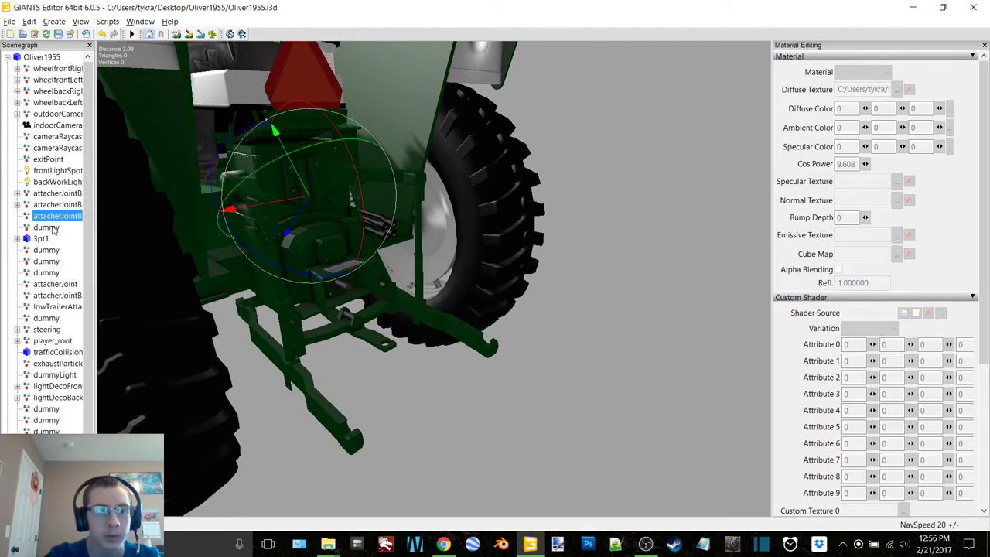
click(51, 229)
click(42, 240)
double_click(42, 240)
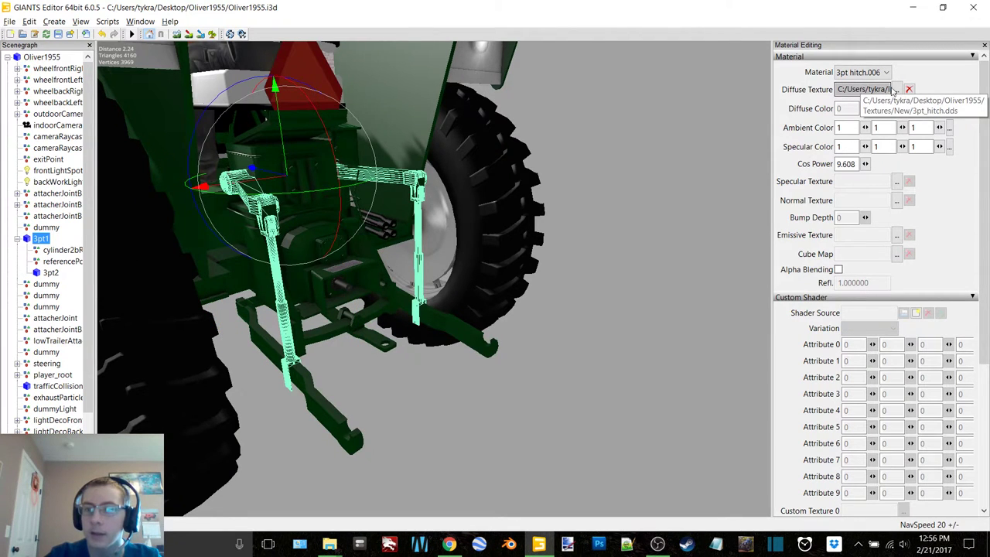
Step: Set the diffuse texture of 3pt2 under 3pt1 to 3pt_hitch in Textures/New and collapse the 3pt1 group
click(50, 274)
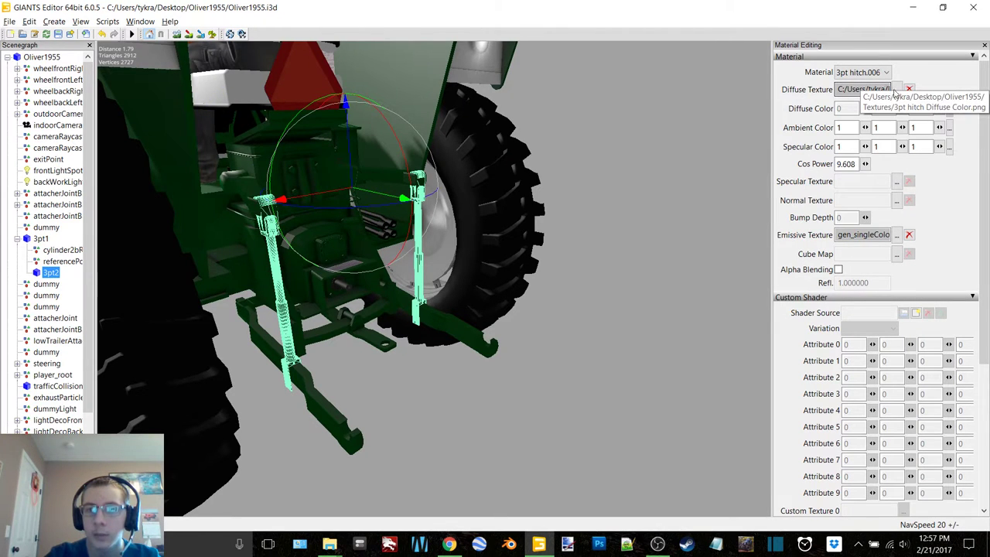
click(890, 89)
click(275, 88)
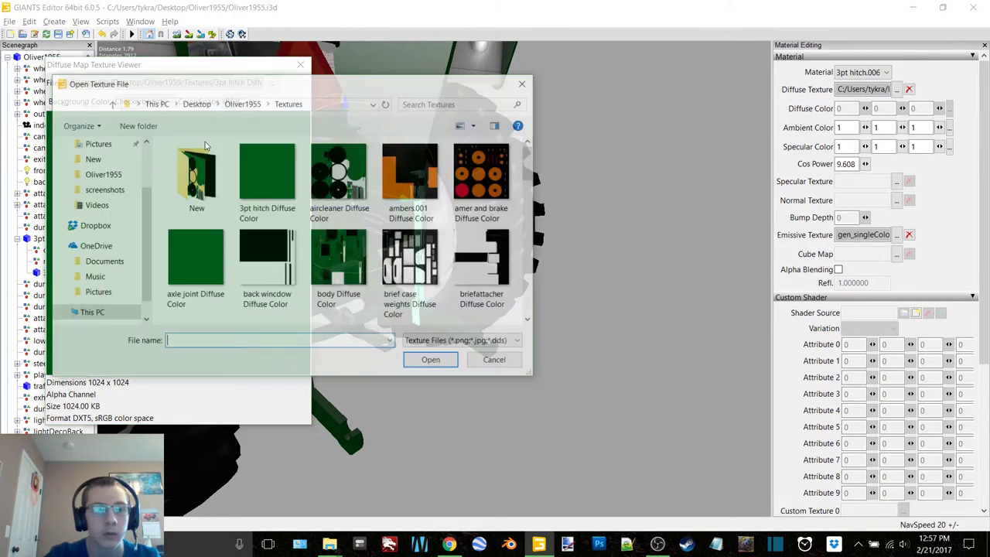
double_click(194, 173)
double_click(181, 186)
click(301, 65)
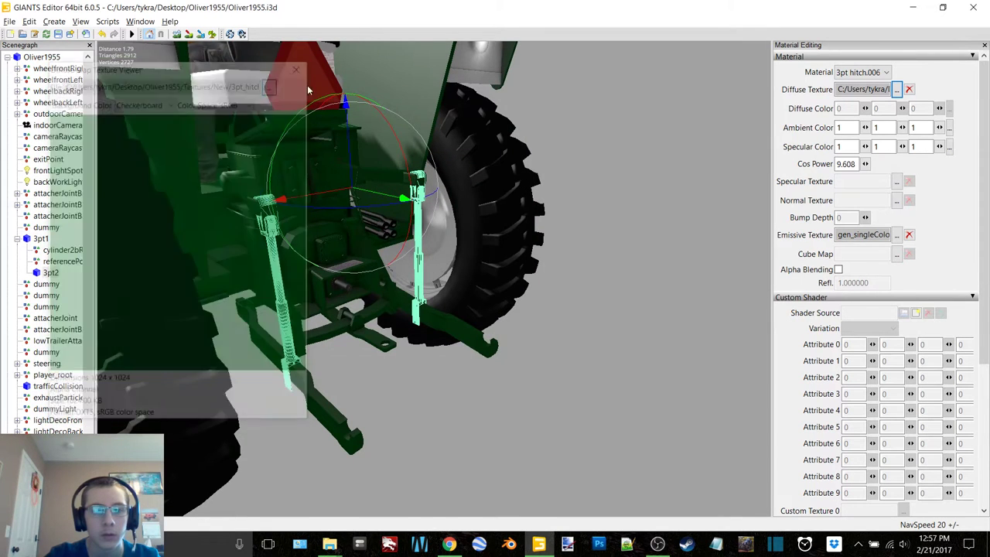
double_click(42, 239)
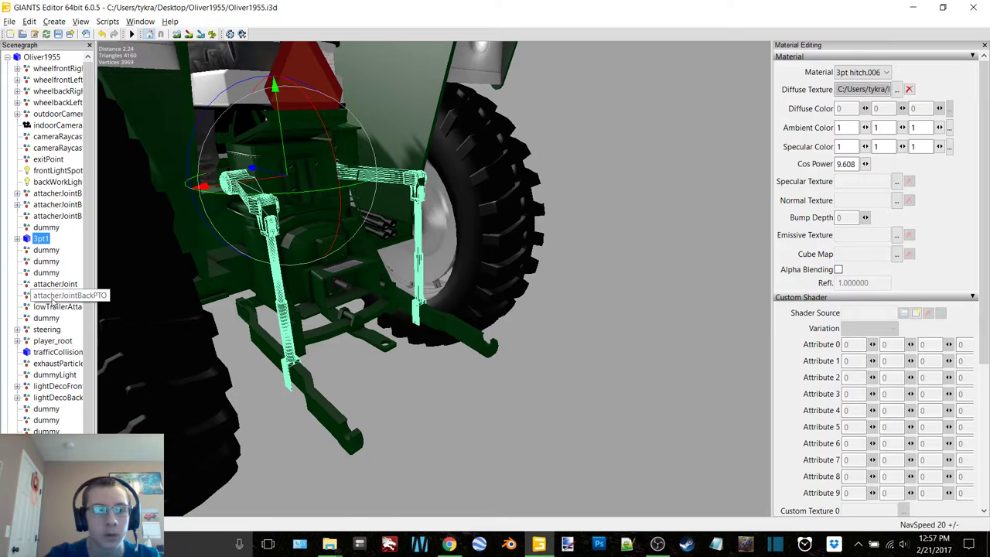
Step: Load steeringwheel Diffuse Color from the Textures folder as the steering wheel's diffuse texture and collapse the steering group
double_click(49, 330)
click(54, 340)
alt+drag(310, 225, 369, 226)
key(f)
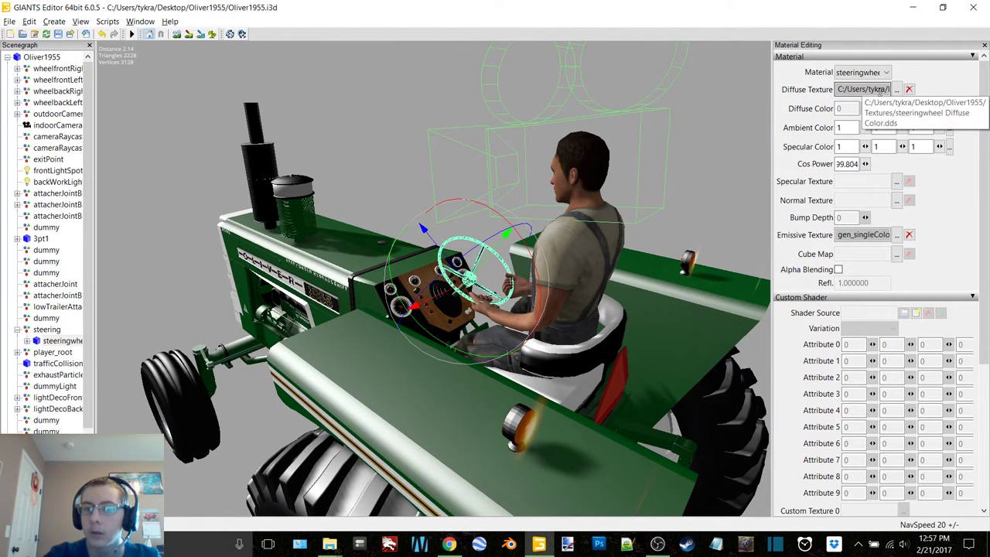
click(882, 89)
click(271, 84)
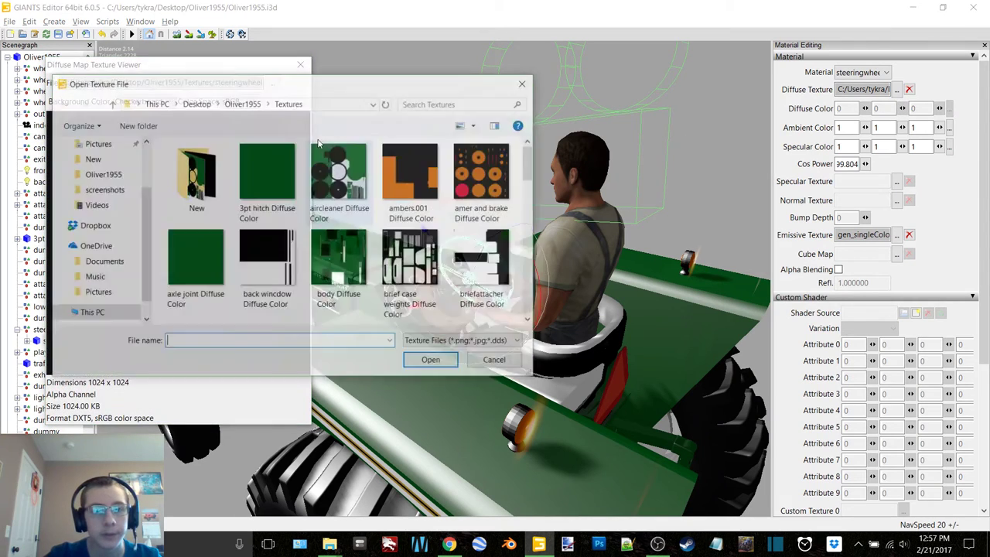
scroll(340, 271, down, 3)
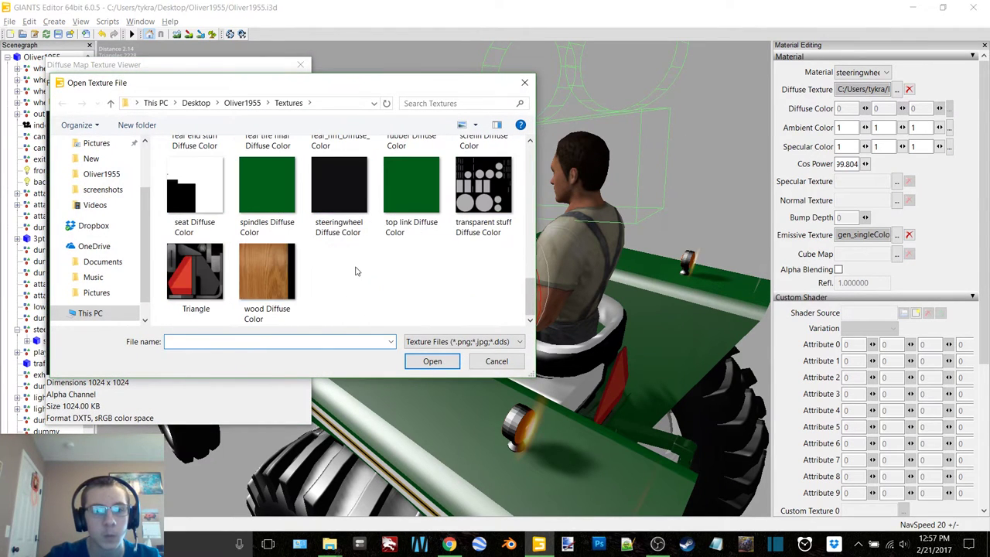
double_click(338, 178)
click(301, 64)
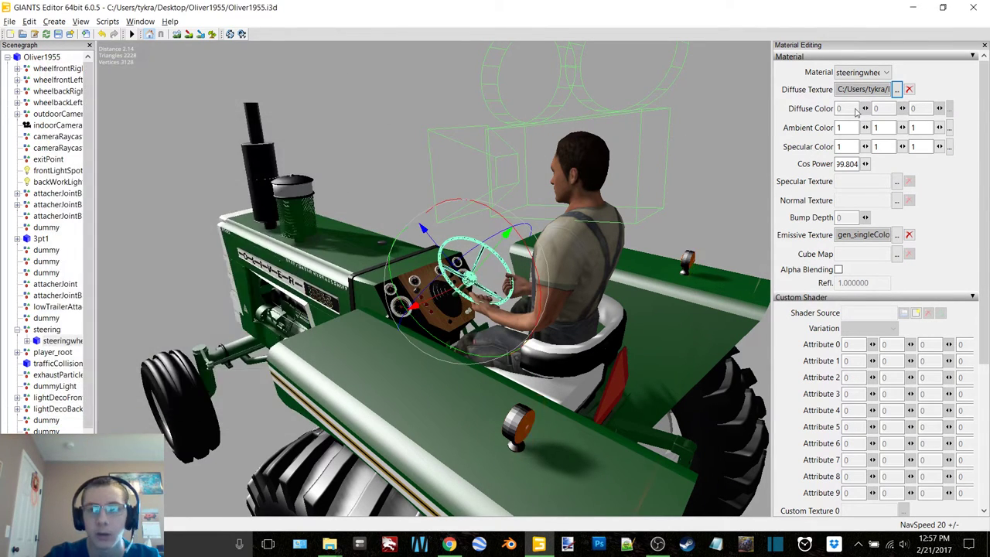
double_click(62, 341)
double_click(61, 341)
double_click(47, 331)
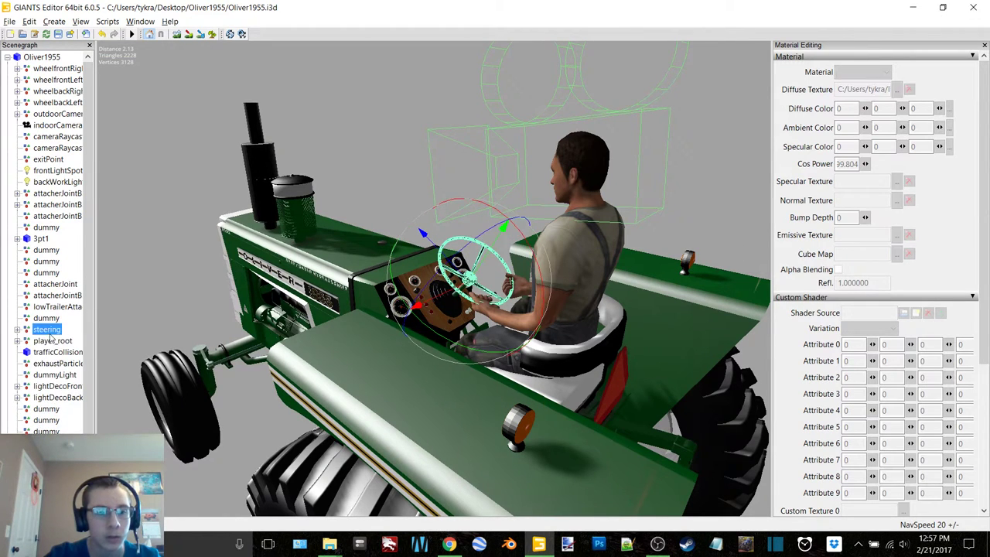
Step: Check the player_root, front light and lightDecoBackWork groups for parts that need a texture fix
click(55, 342)
double_click(61, 342)
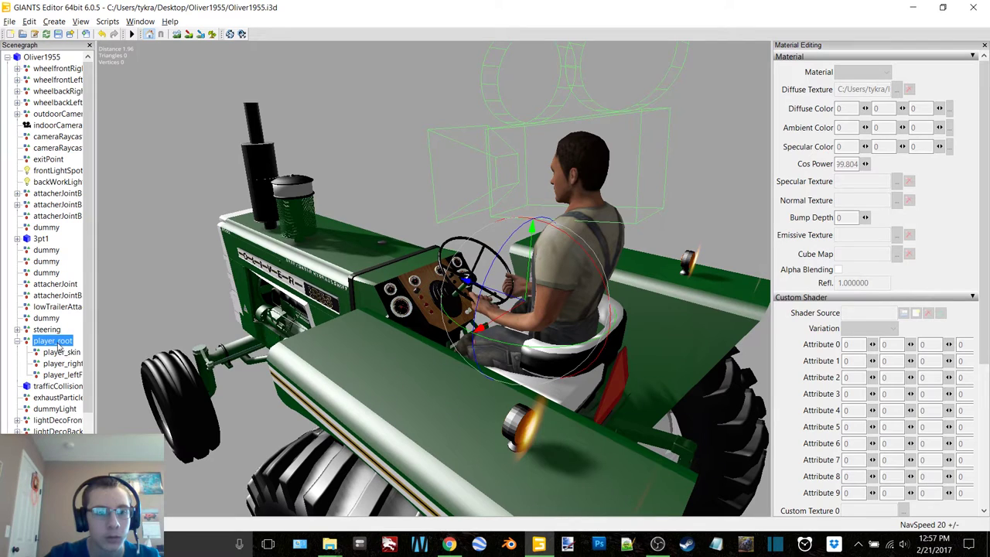
double_click(55, 341)
double_click(56, 386)
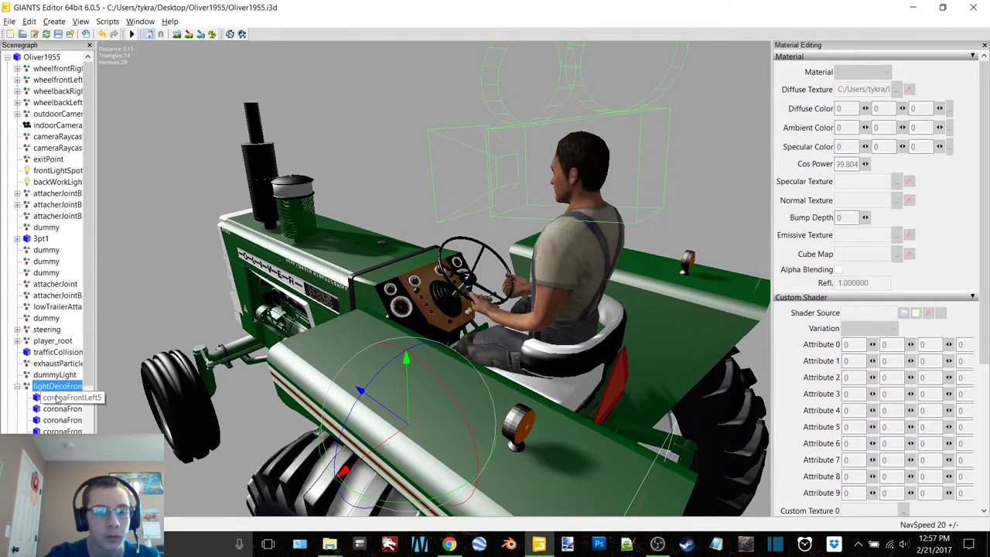
double_click(51, 387)
click(49, 401)
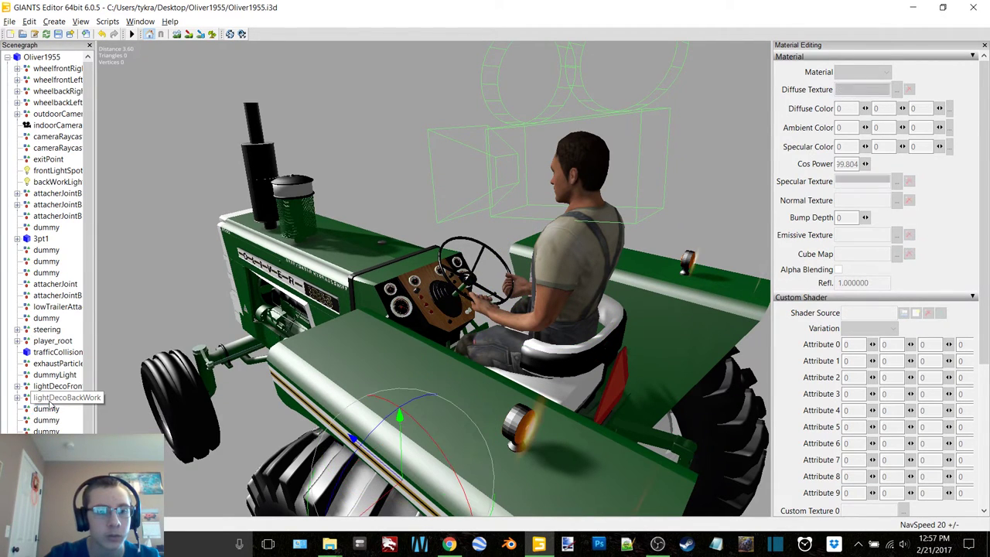
double_click(51, 399)
scroll(49, 403, down, 2)
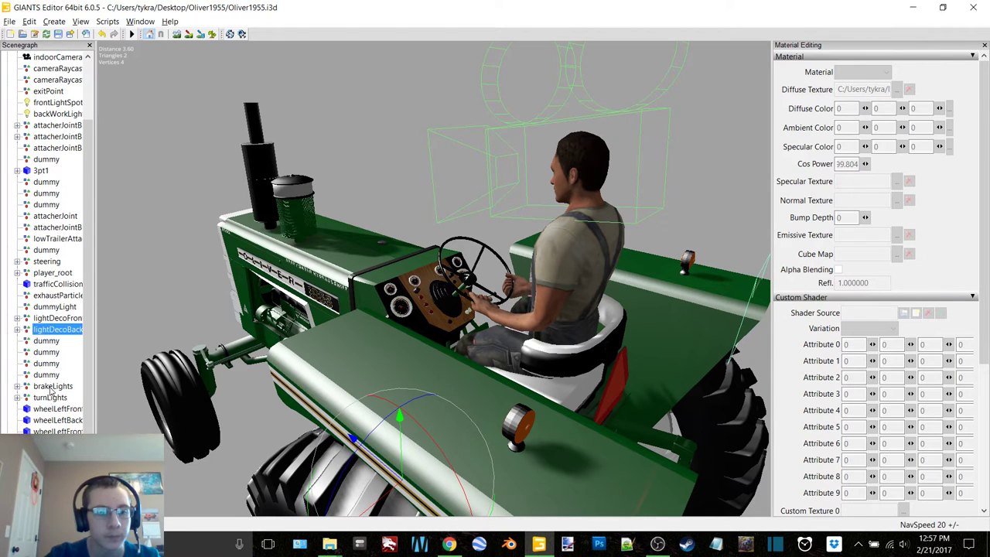
Step: Check the brakeLights and turnLights groups and the material of the left wheel collision shapes
double_click(51, 387)
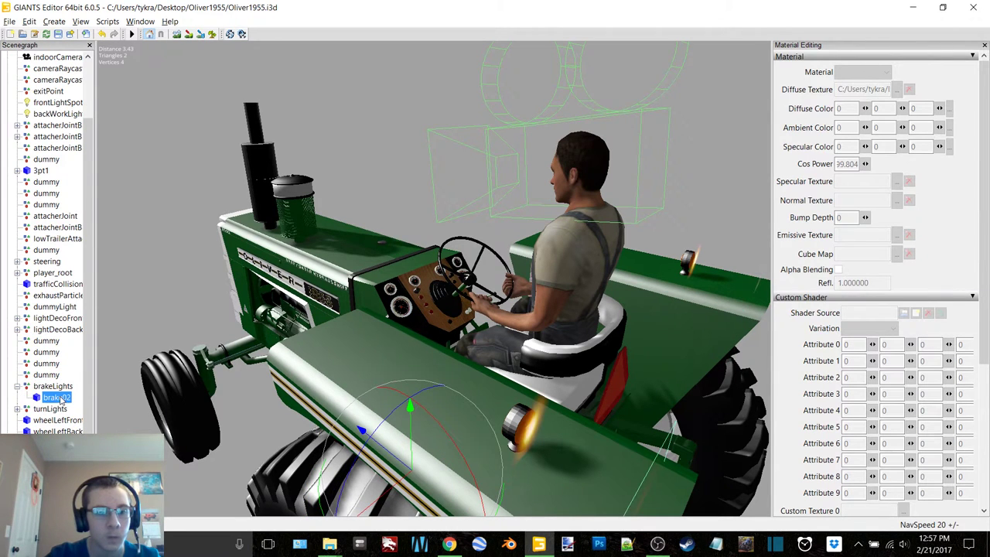
alt+drag(202, 344, 148, 287)
double_click(51, 387)
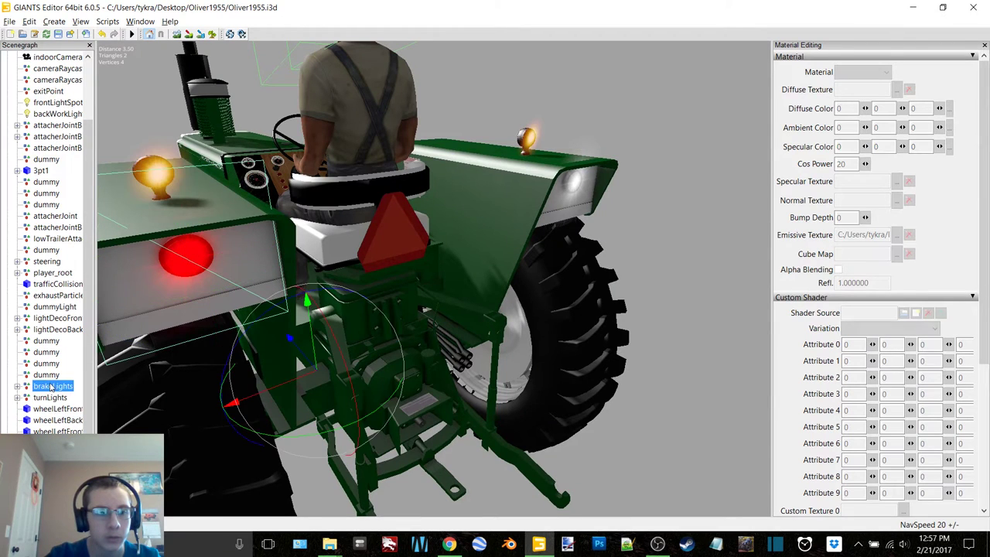
double_click(49, 398)
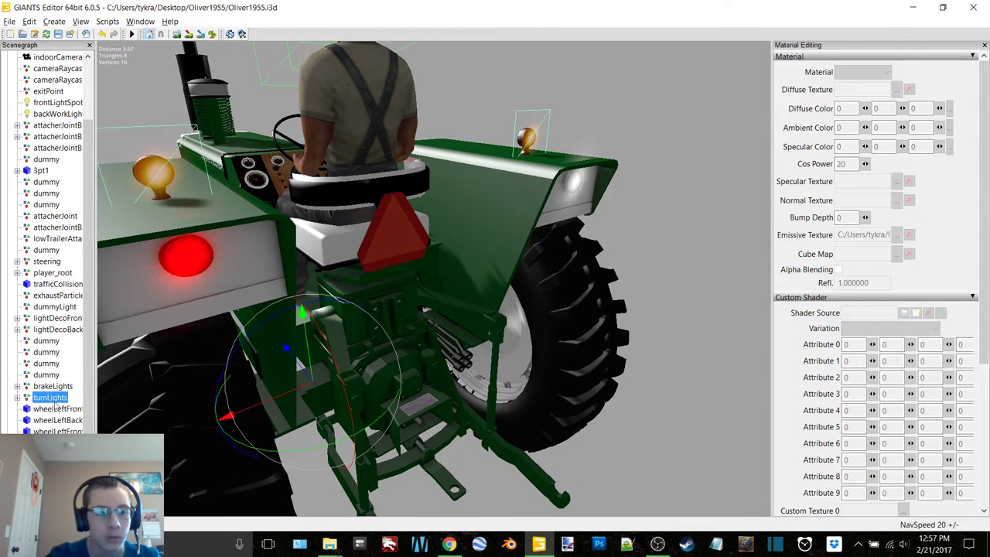
click(57, 409)
click(57, 420)
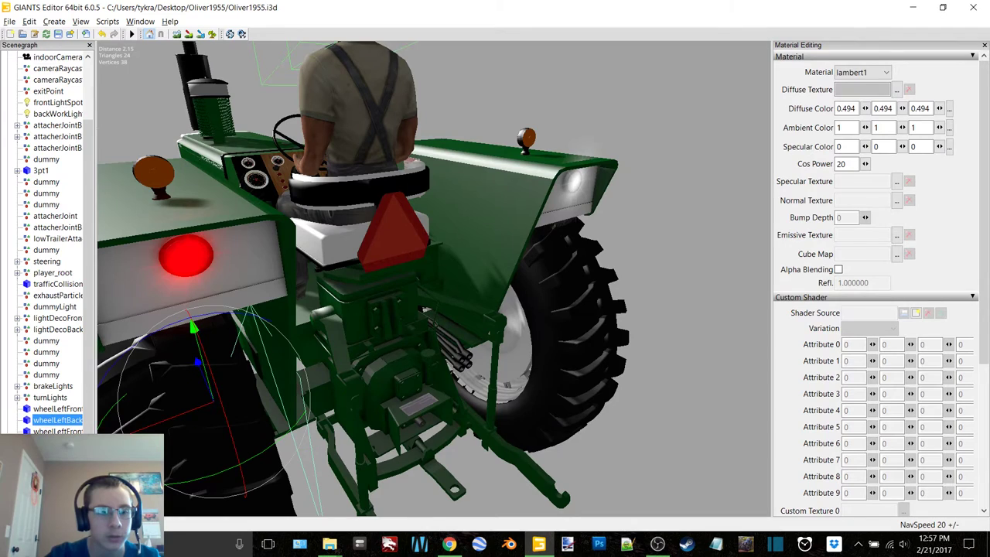
Step: Select briefcaseweights in the parts group and move it up out of the front weight stack
double_click(48, 454)
click(64, 69)
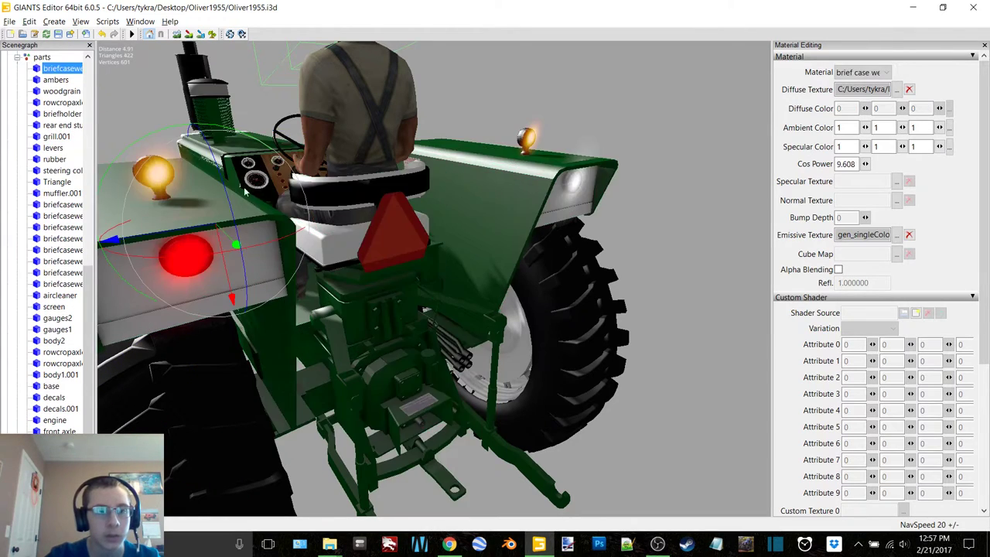
alt+drag(170, 186, 385, 212)
scroll(391, 210, up, 5)
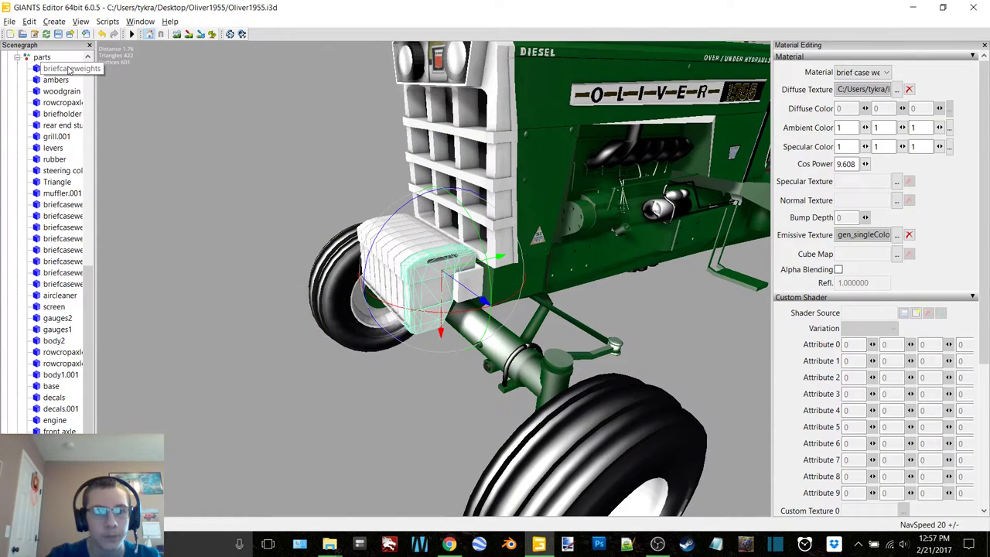
drag(439, 299, 443, 73)
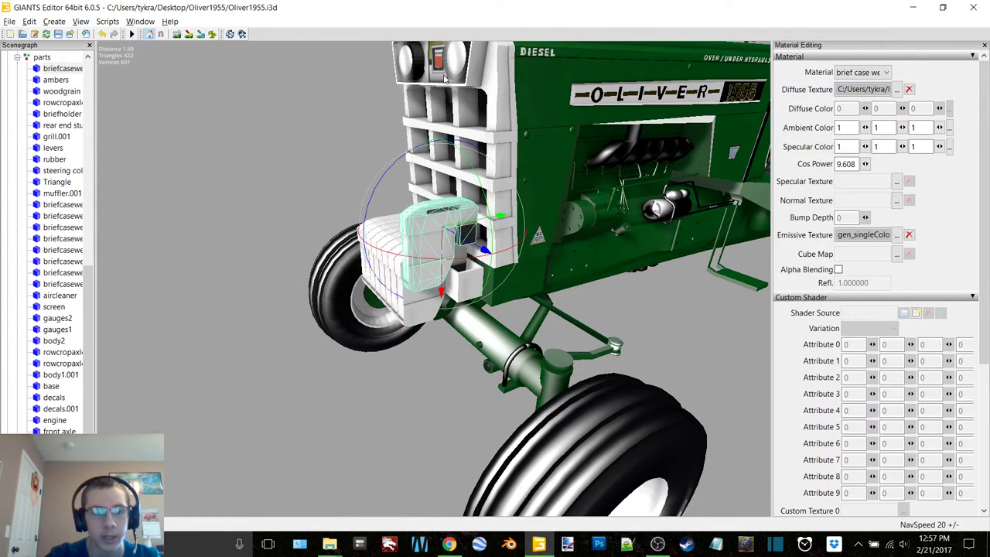
Step: Undo the briefcase weight's move and load briefcase_weights from the Textures/New folder as its diffuse texture
key(ctrl+z)
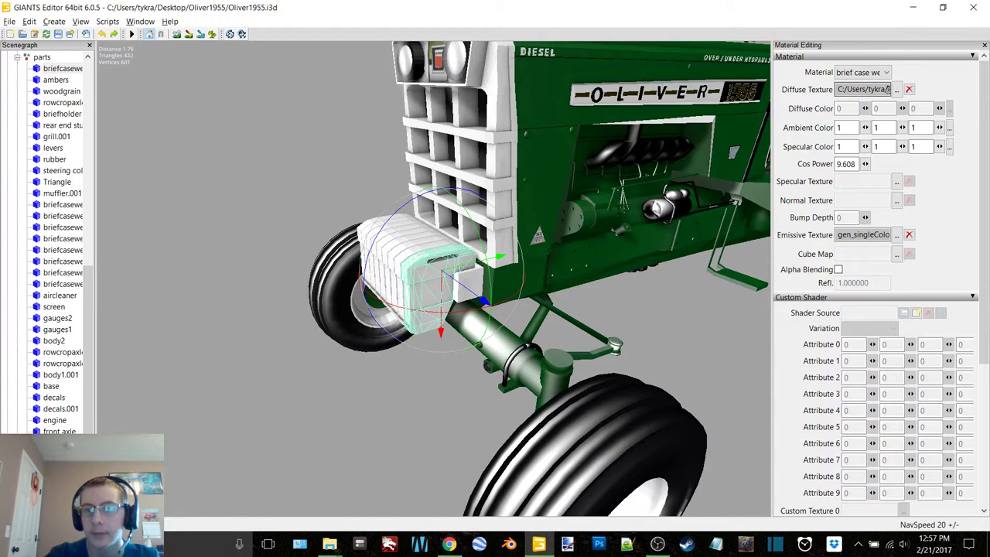
click(897, 90)
click(272, 83)
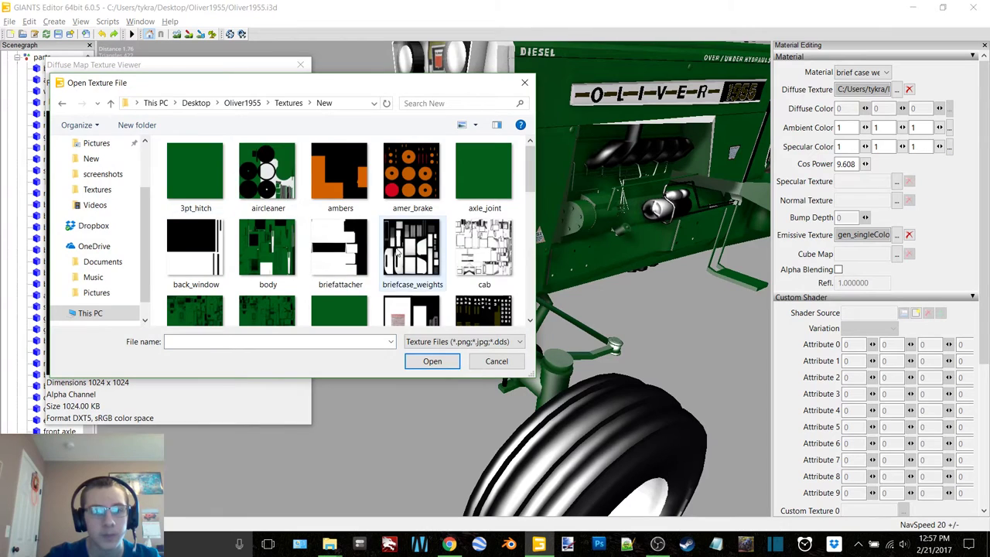
double_click(413, 247)
click(301, 64)
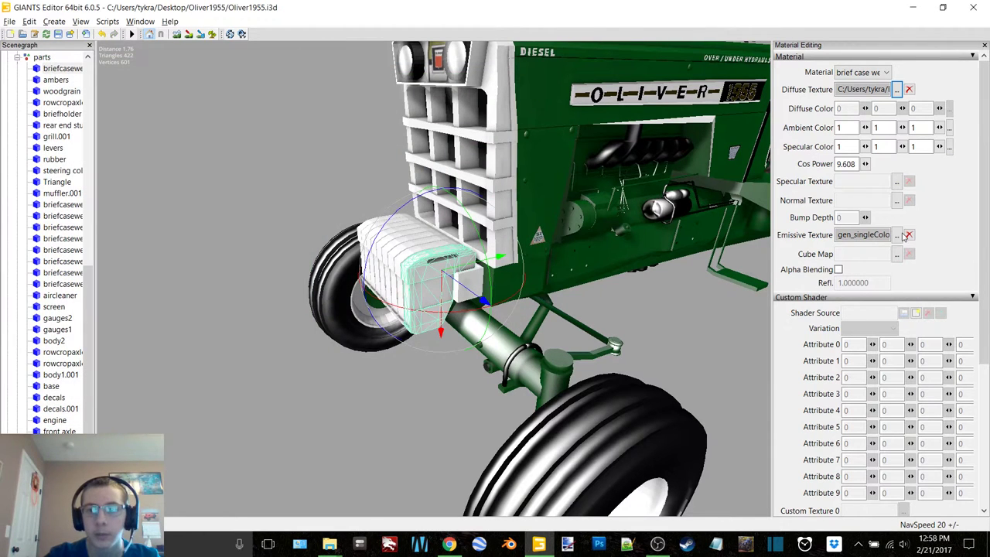
Step: Remove the emissive texture from the ambers part and load ambers from the New folder as its diffuse texture
click(56, 80)
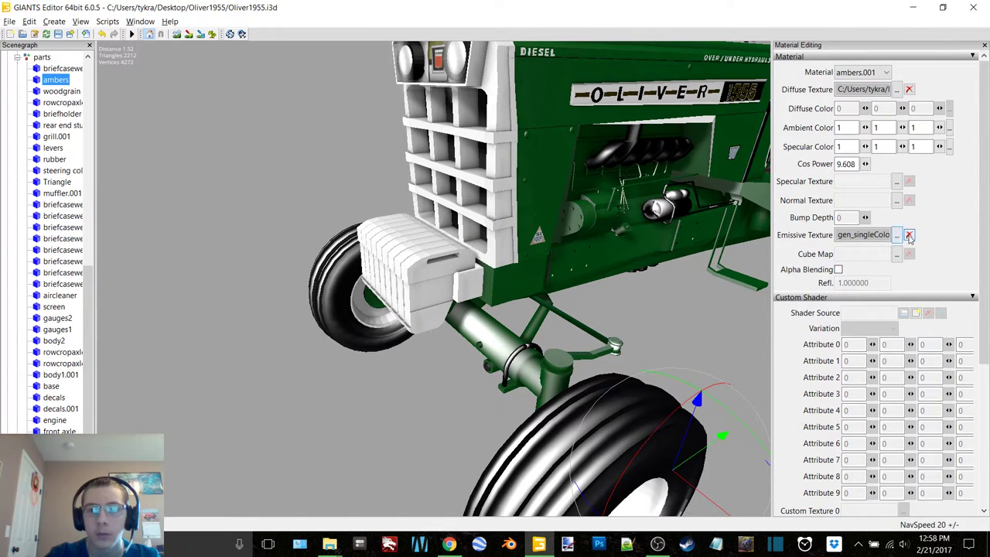
click(910, 235)
click(896, 90)
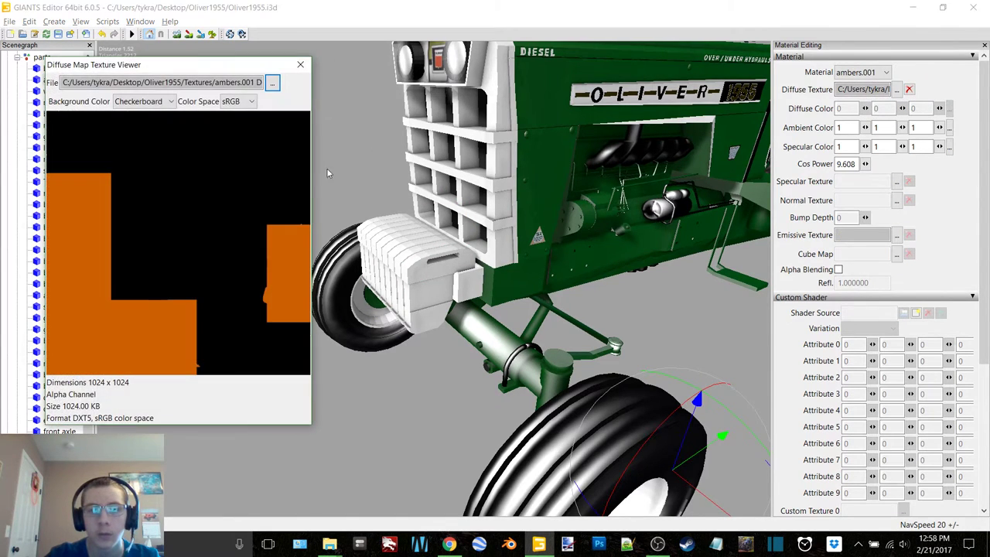
click(272, 84)
double_click(194, 174)
click(335, 177)
click(426, 359)
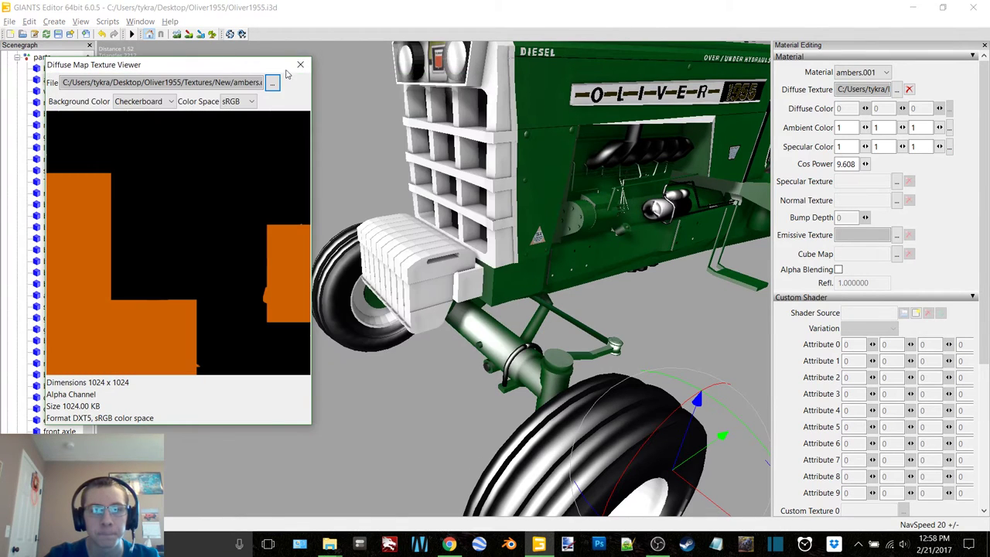
click(300, 64)
Step: Remove the woodgrain part's emissive texture and load wood from the New folder as its diffuse texture
click(61, 90)
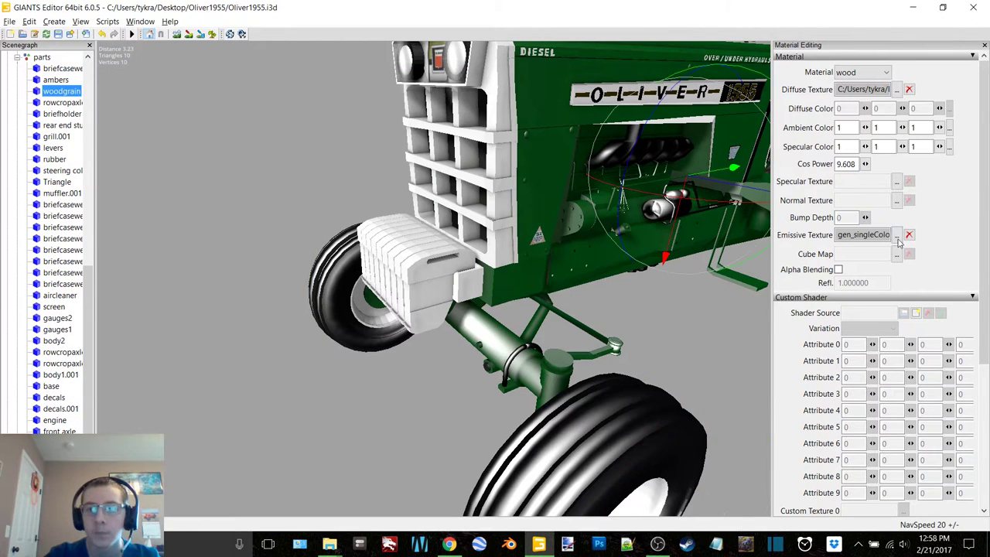
click(896, 91)
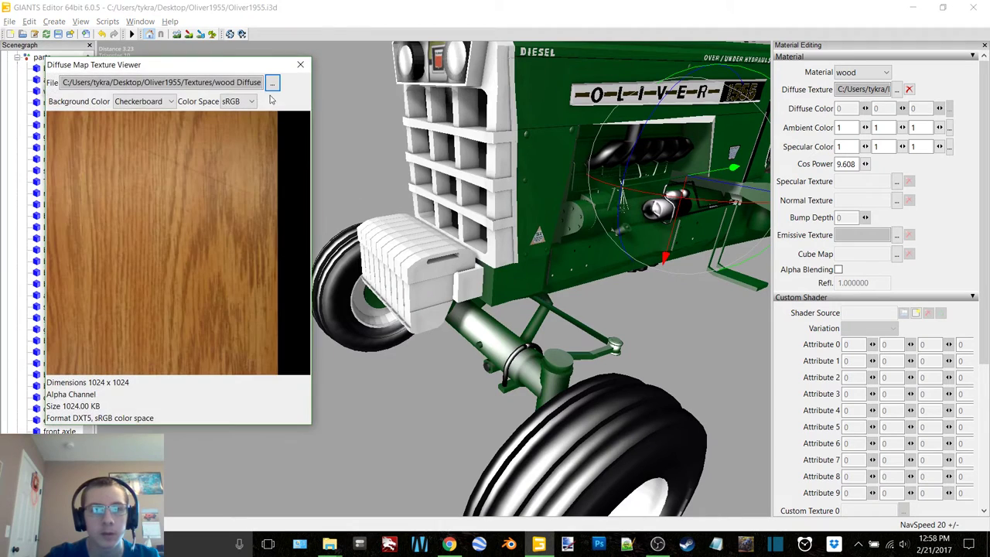
click(272, 84)
scroll(328, 256, up, 5)
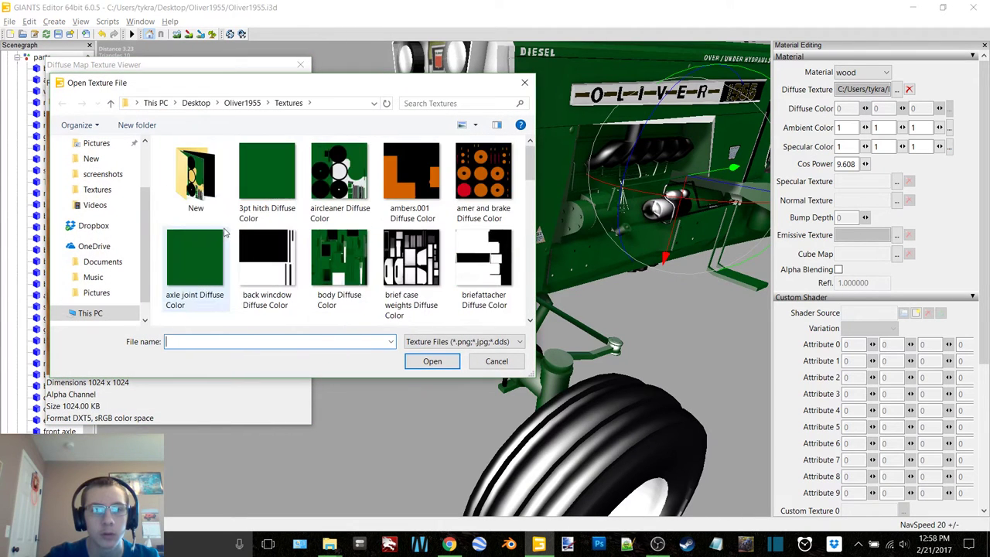
double_click(195, 180)
scroll(325, 242, down, 3)
double_click(202, 284)
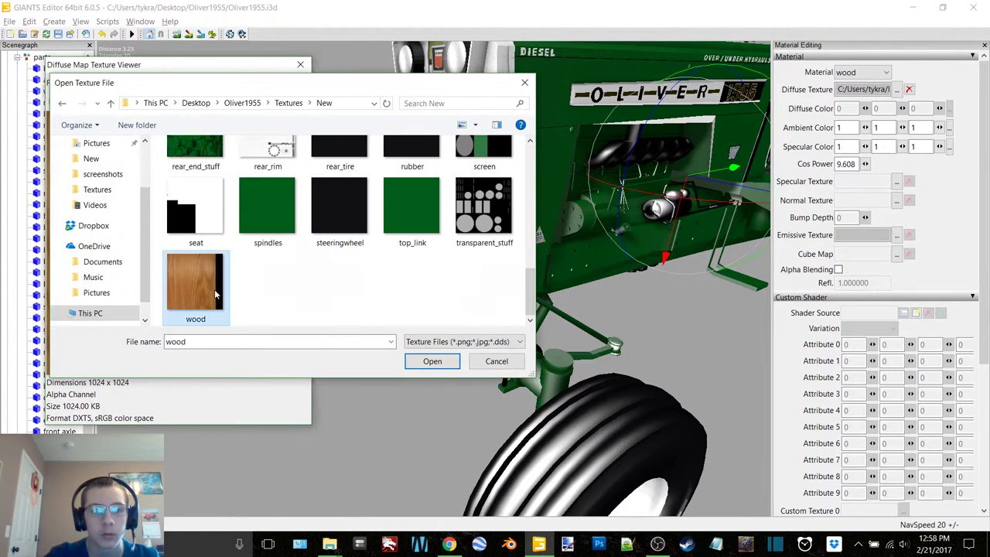
click(297, 69)
Step: Clear the emissive texture of the rowcrop axle part below woodgrain and load axle_joint from the New folder as its diffuse texture
click(62, 103)
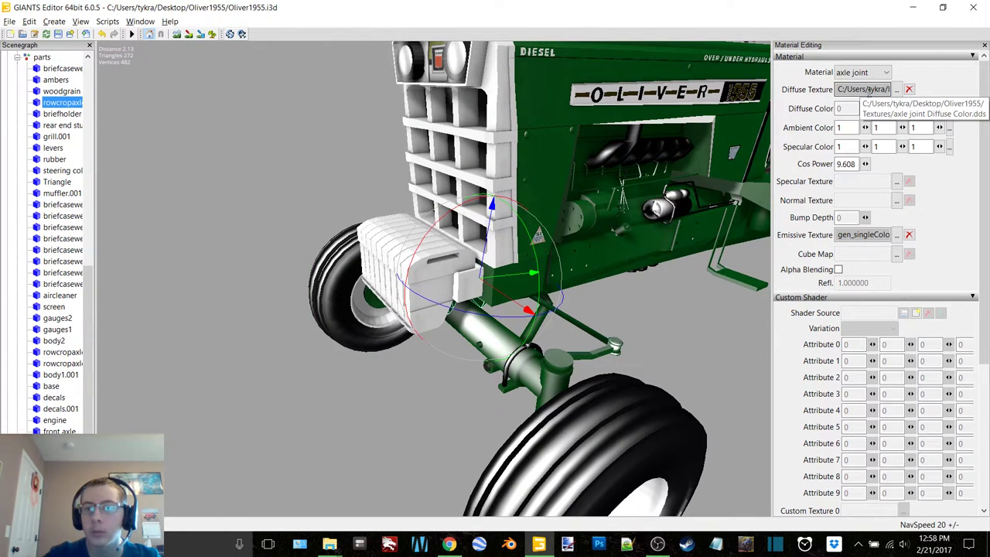
click(896, 89)
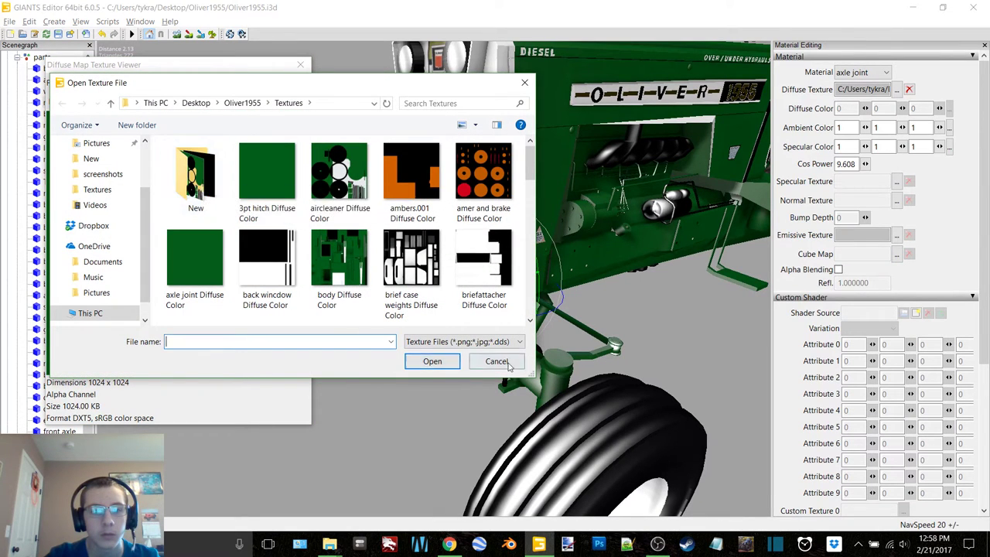
double_click(194, 257)
drag(226, 83, 269, 88)
click(275, 84)
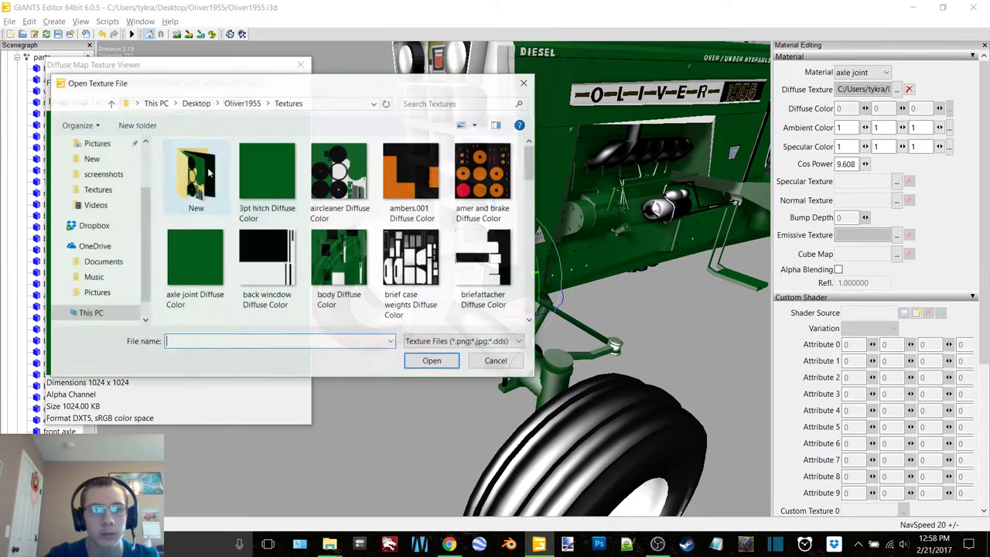
double_click(217, 182)
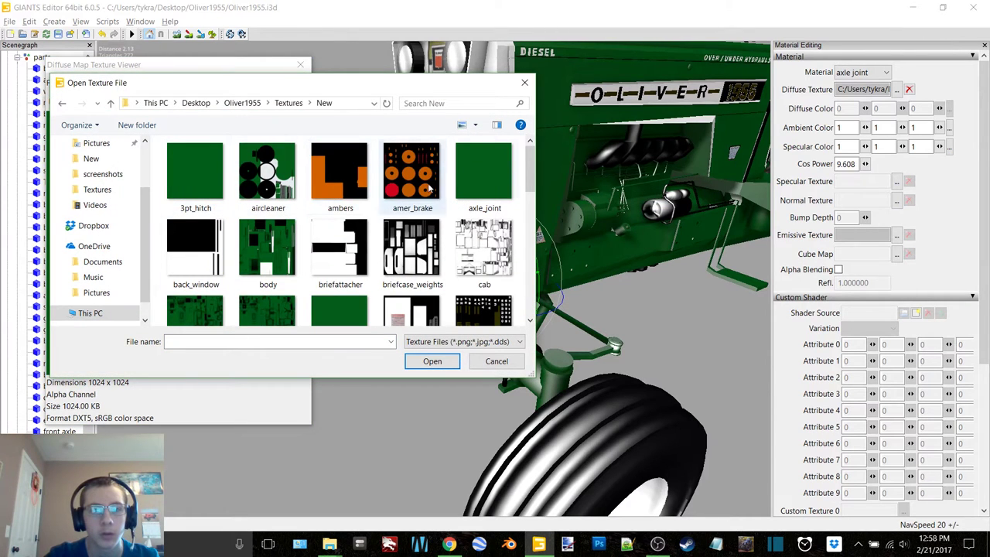
double_click(491, 173)
click(300, 65)
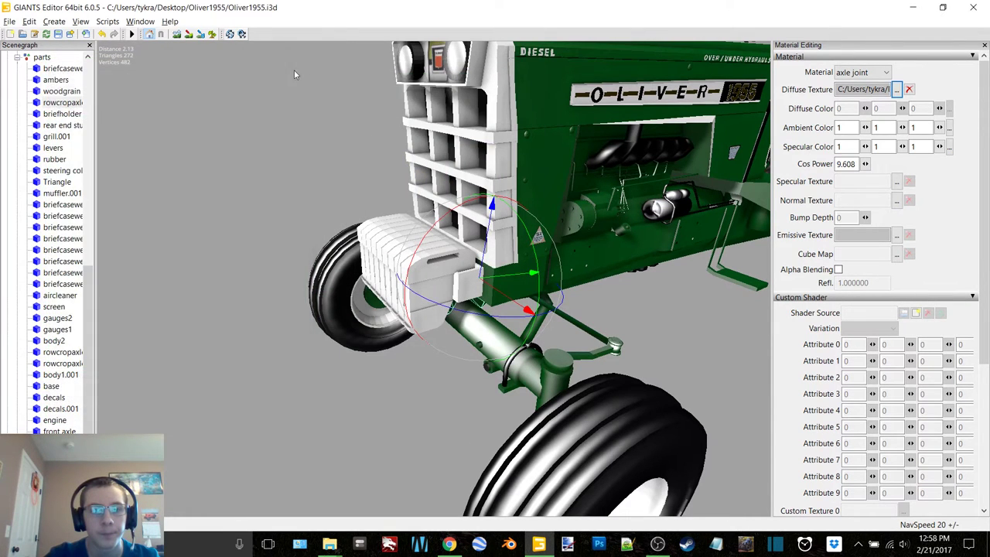
Step: Remove briefholder's emissive texture and replace its diffuse texture with briefattacher from the New folder
click(59, 114)
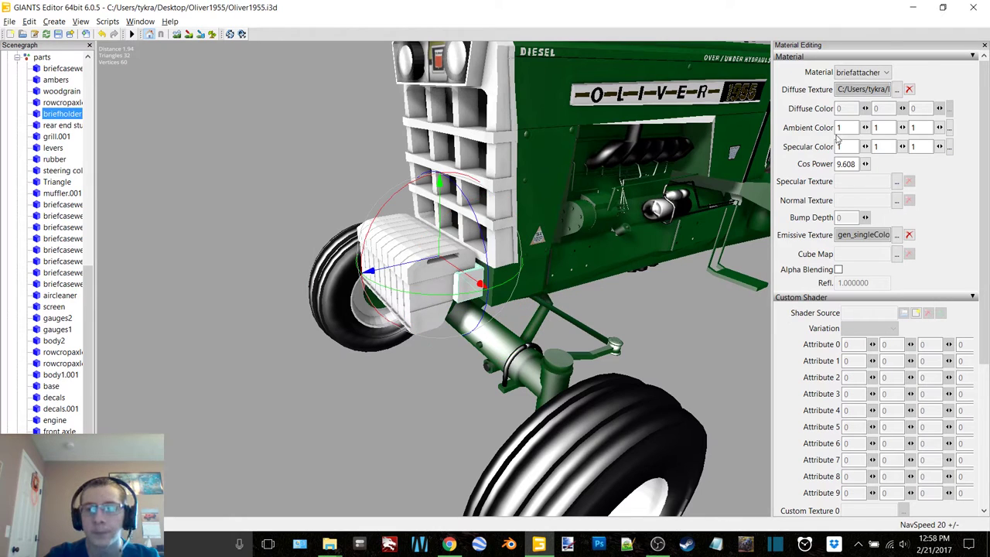
click(876, 89)
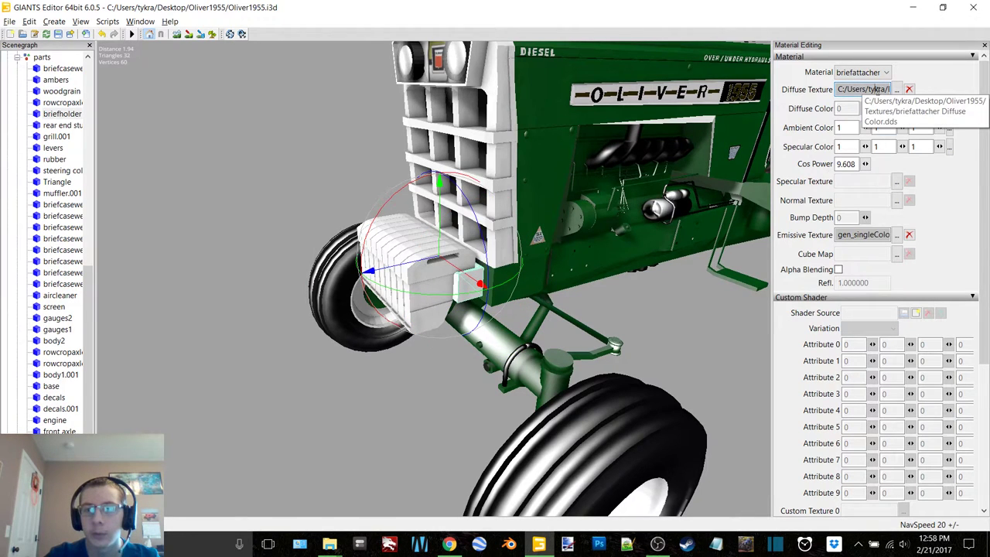
click(884, 127)
click(897, 90)
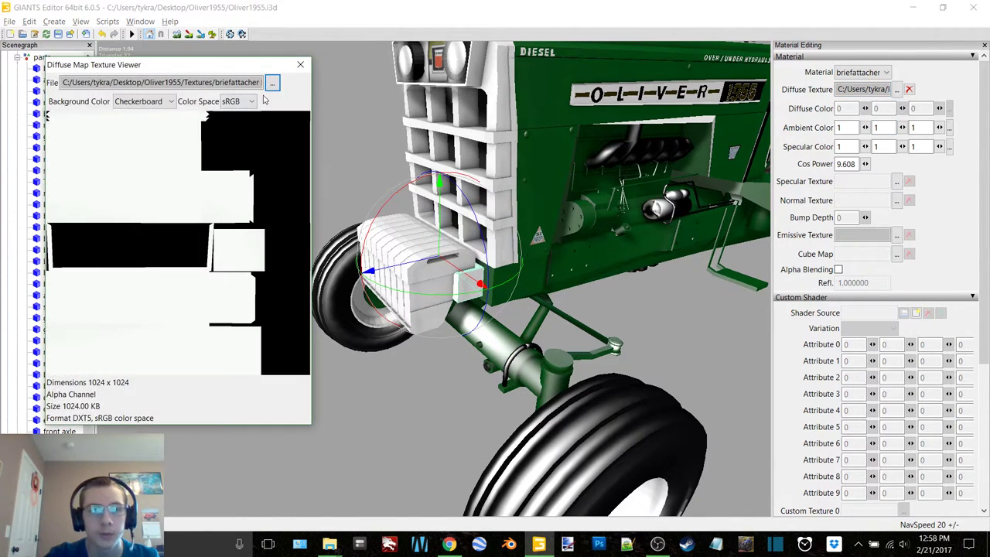
click(272, 82)
double_click(193, 174)
double_click(340, 253)
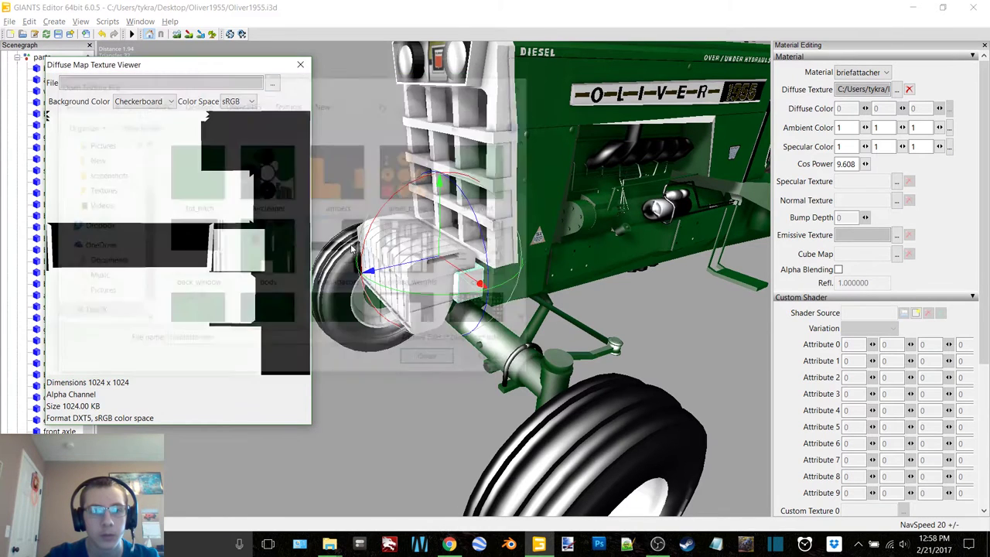
click(300, 66)
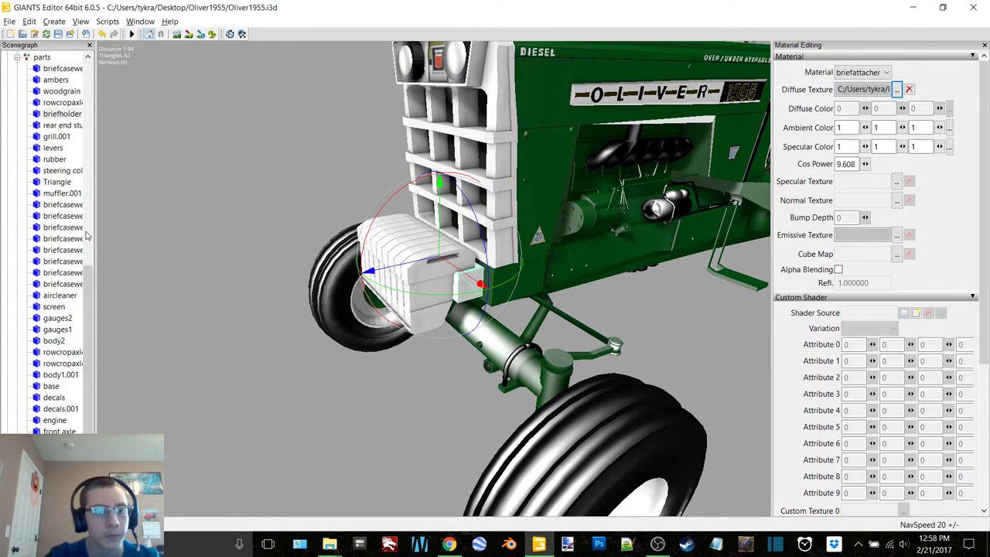
Step: Remove the emissive texture from the rear end stuff part and load rear_end_stuff from the New folder as its diffuse texture
click(66, 127)
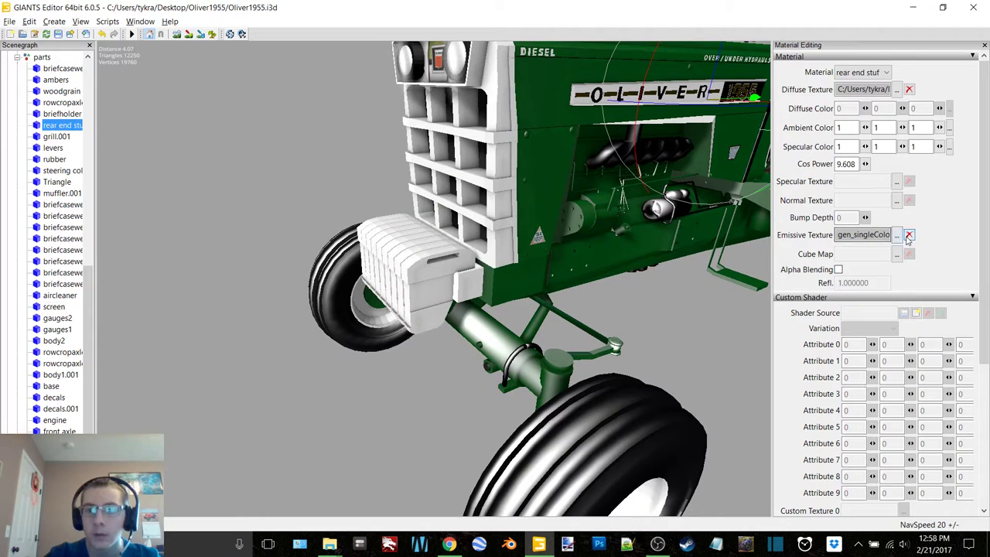
click(909, 235)
click(897, 90)
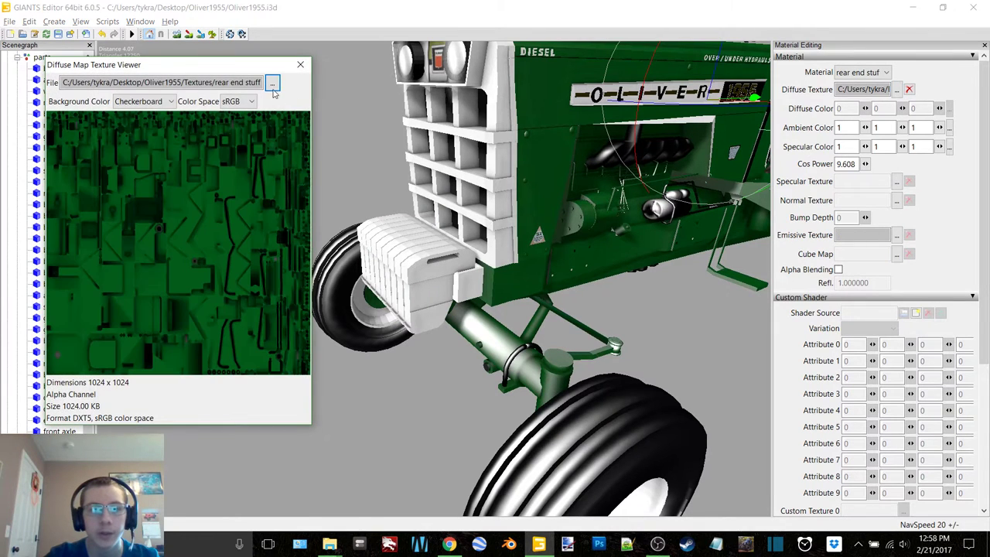
click(275, 88)
double_click(200, 177)
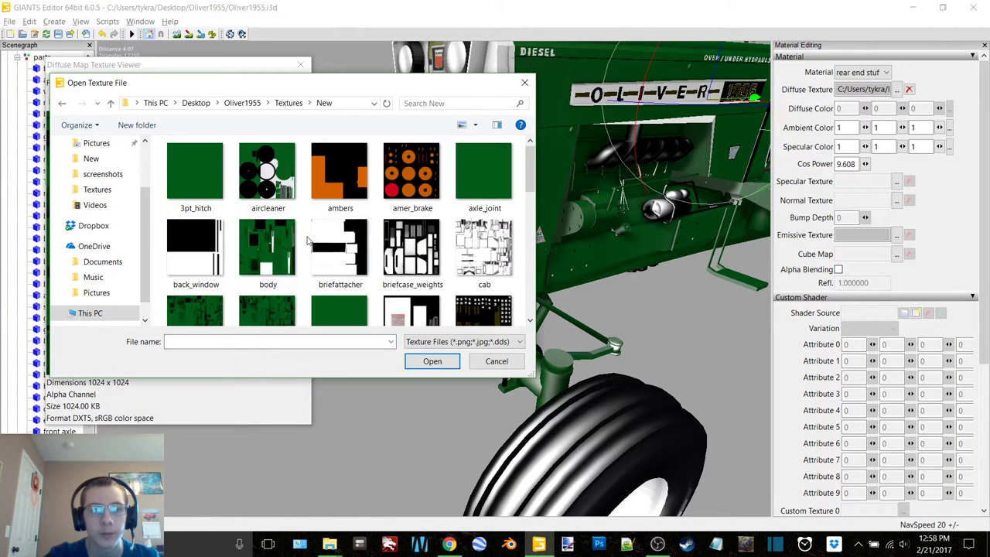
scroll(314, 238, down, 5)
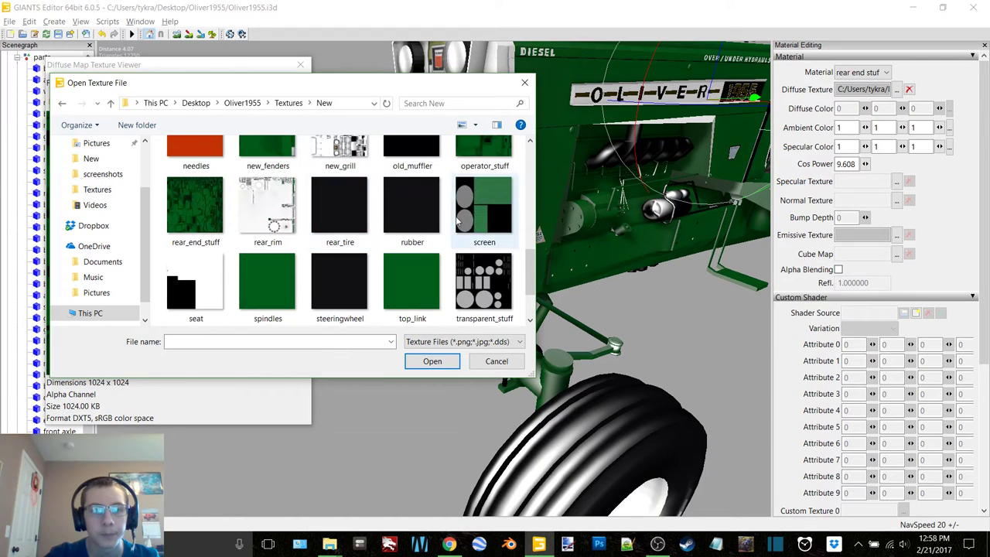
click(191, 215)
double_click(190, 217)
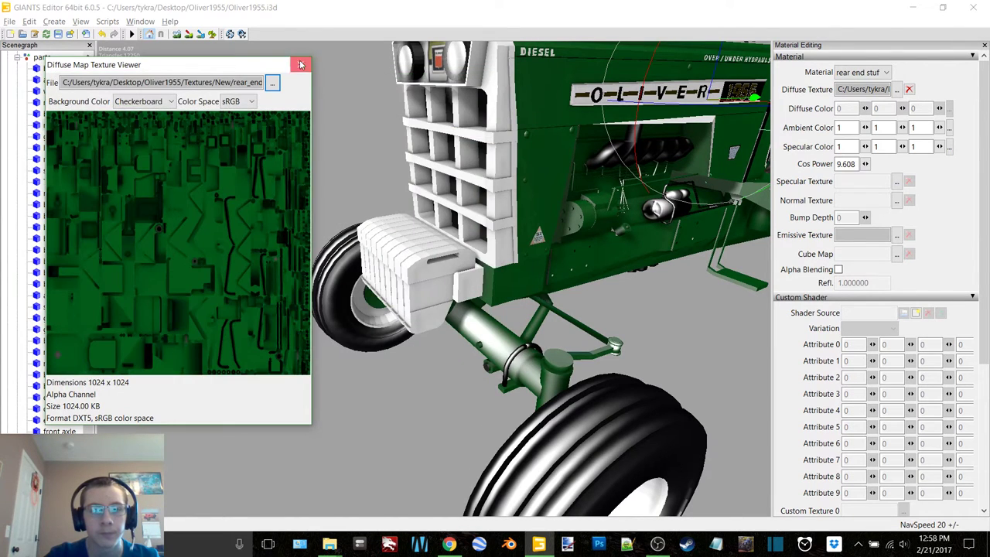
click(301, 64)
Step: Remove grill.001's emissive texture and load new_grill from the New folder as its diffuse texture
alt+drag(481, 215, 304, 199)
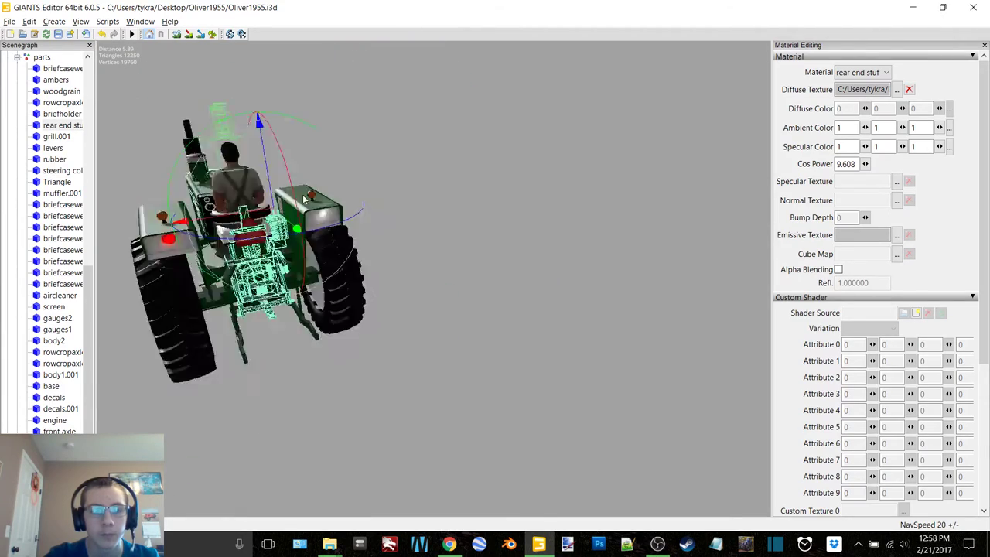
alt+middle_drag(304, 200, 487, 188)
scroll(433, 203, up, 5)
alt+drag(367, 210, 405, 243)
scroll(403, 203, down, 3)
click(69, 136)
scroll(367, 243, up, 4)
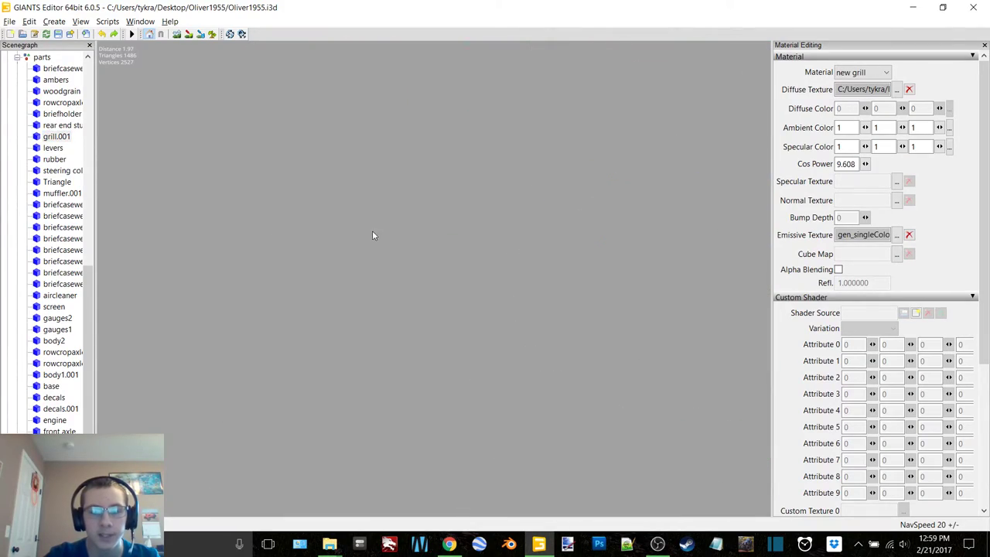
right_drag(372, 234, 499, 232)
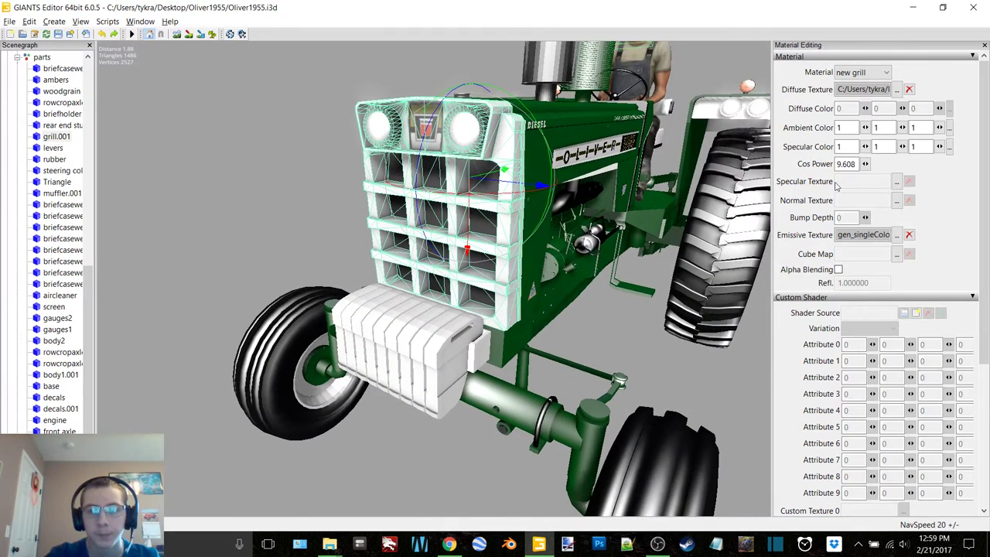
click(897, 90)
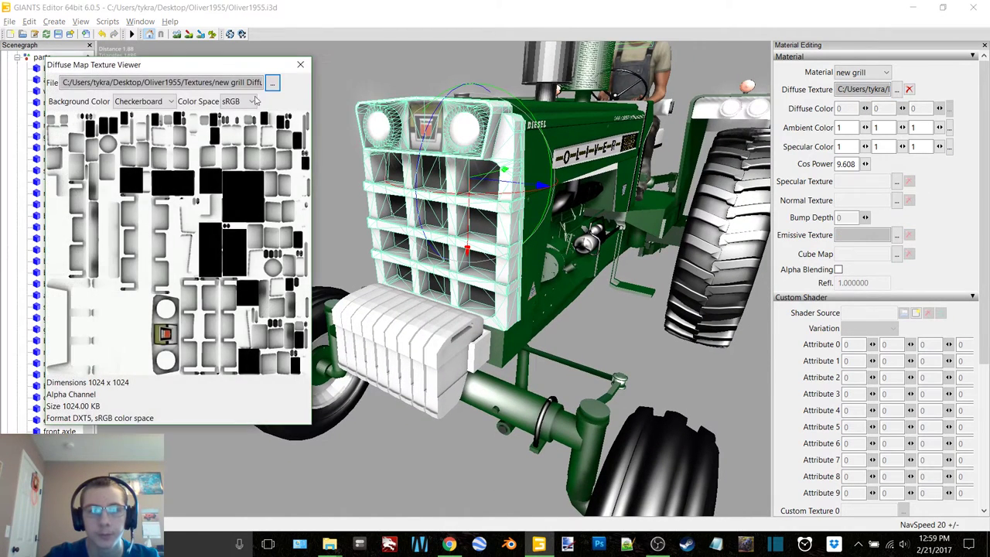
double_click(196, 178)
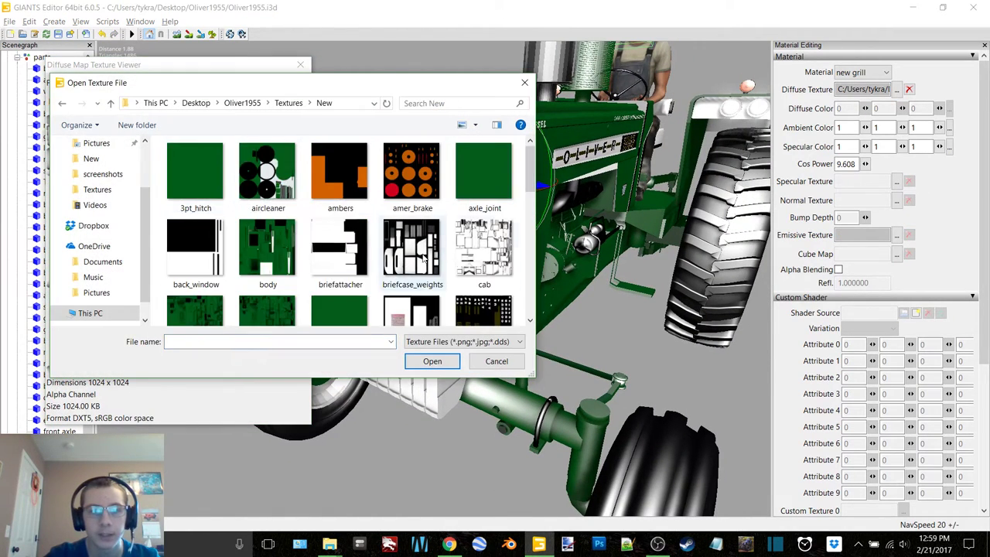
scroll(394, 261, down, 3)
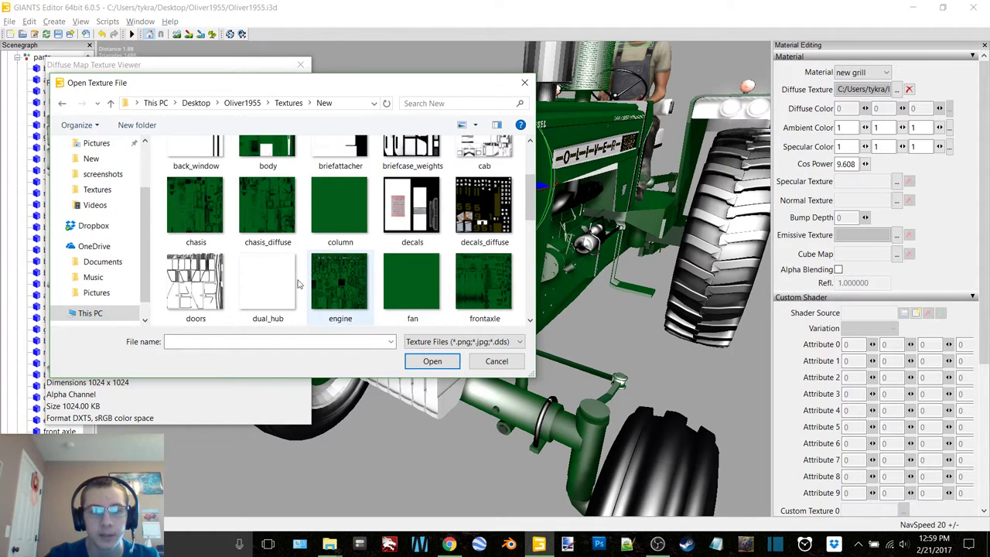
scroll(339, 267, down, 2)
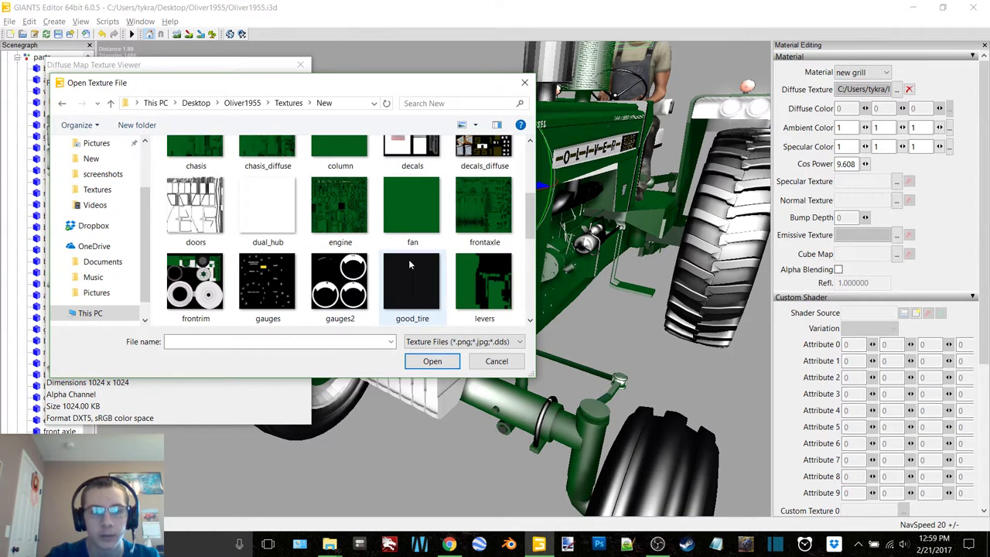
scroll(409, 260, down, 2)
double_click(340, 282)
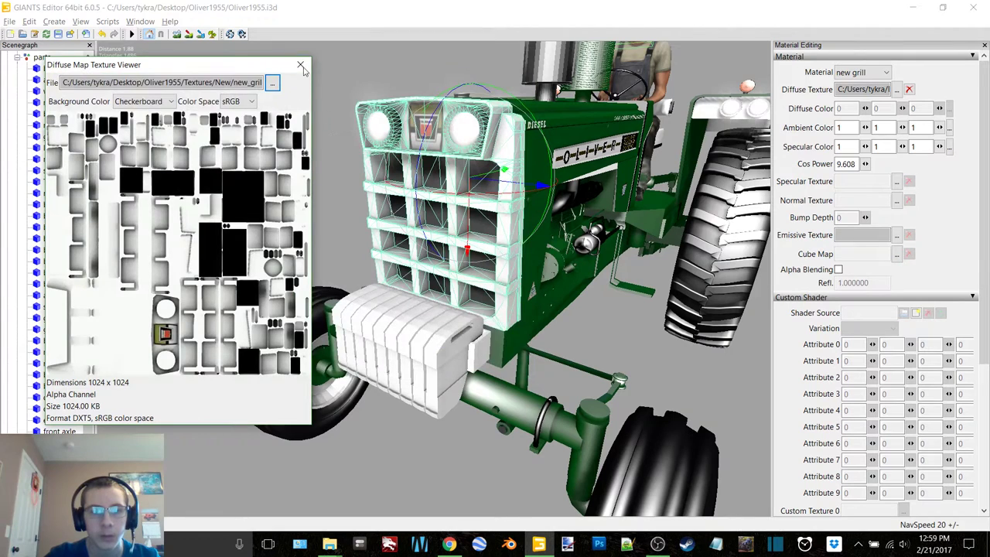
click(300, 65)
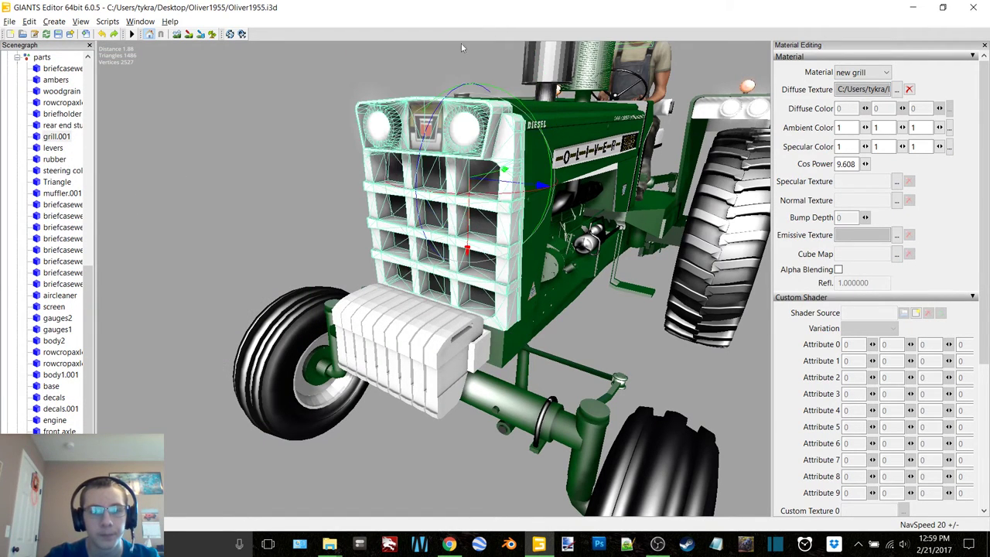
Step: Remove the levers part's emissive texture and load levers from the New folder as its diffuse texture
click(68, 148)
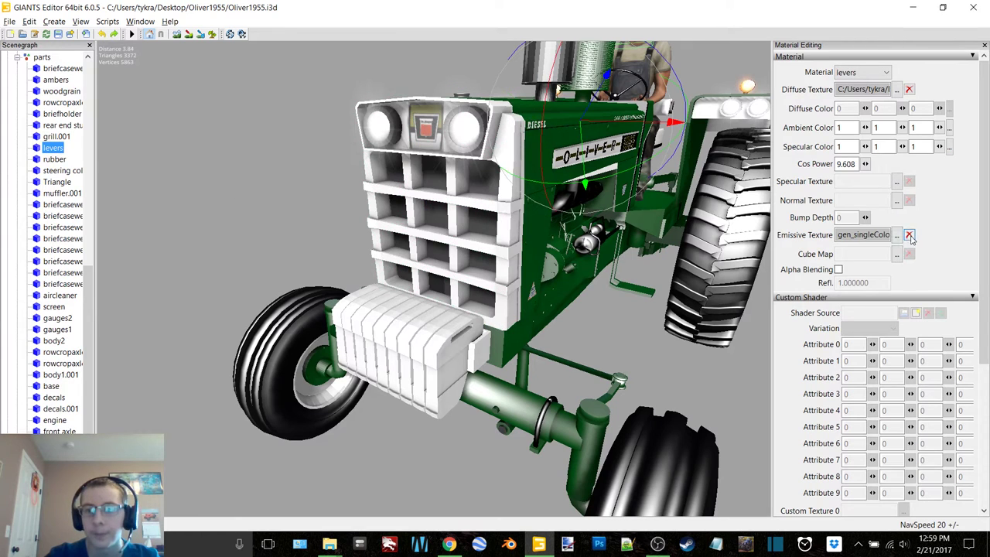
click(898, 89)
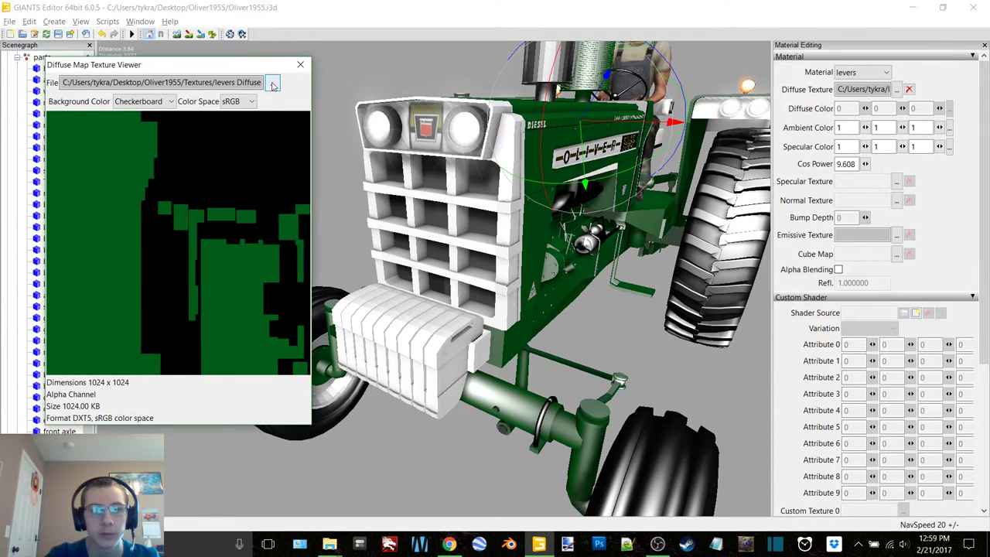
click(272, 86)
double_click(196, 167)
scroll(314, 226, down, 3)
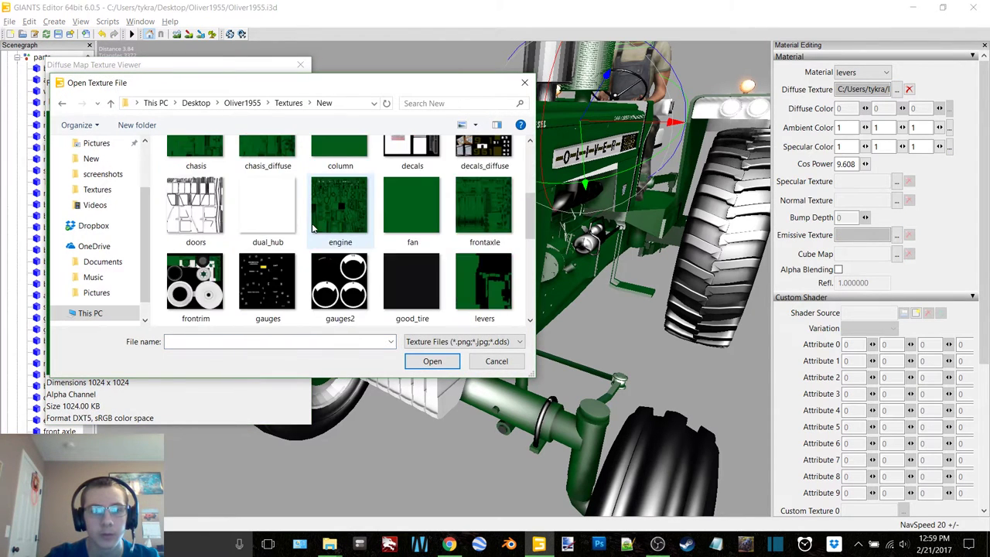
scroll(418, 209, down, 1)
click(485, 212)
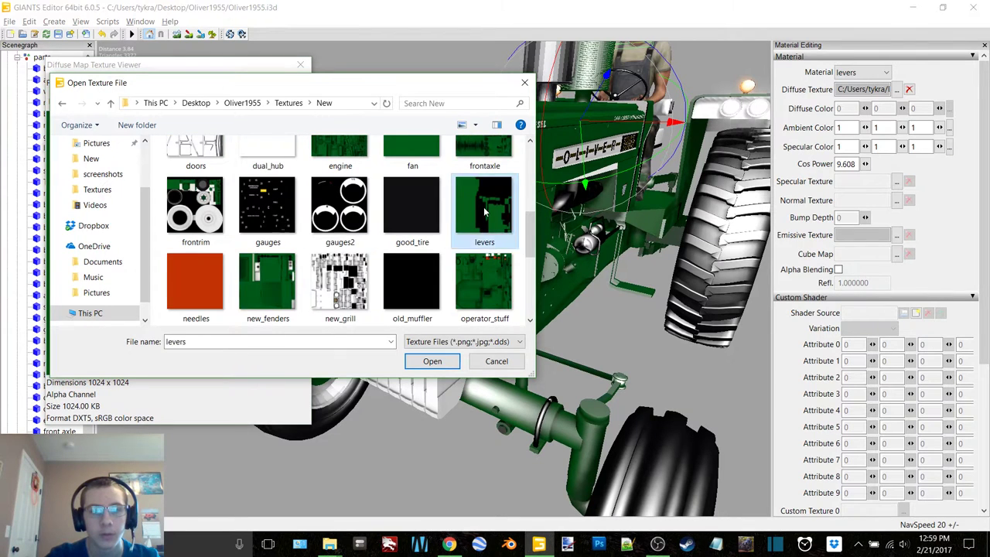
double_click(485, 211)
click(301, 65)
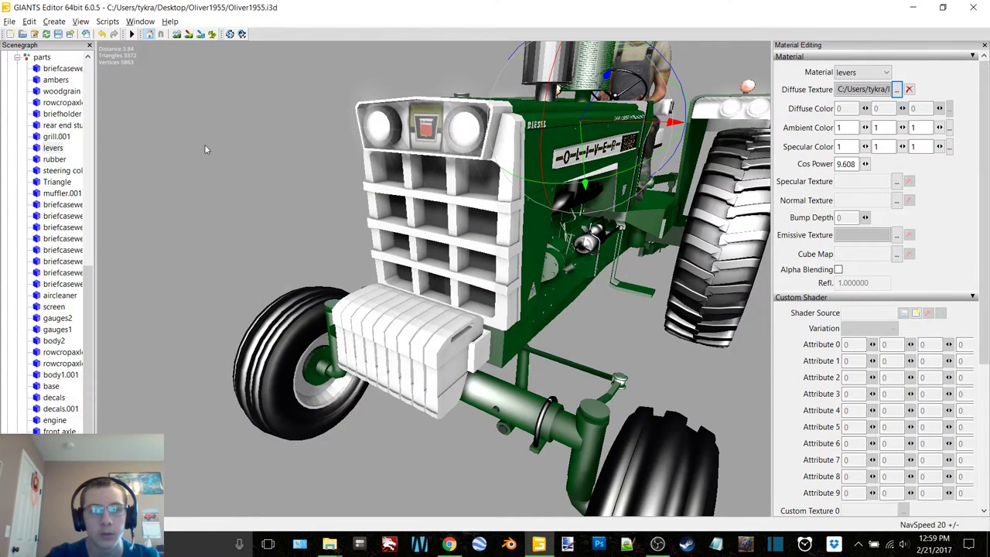
Step: Clear the rubber part's emissive texture and replace its diffuse texture with rubber from the New folder
click(60, 160)
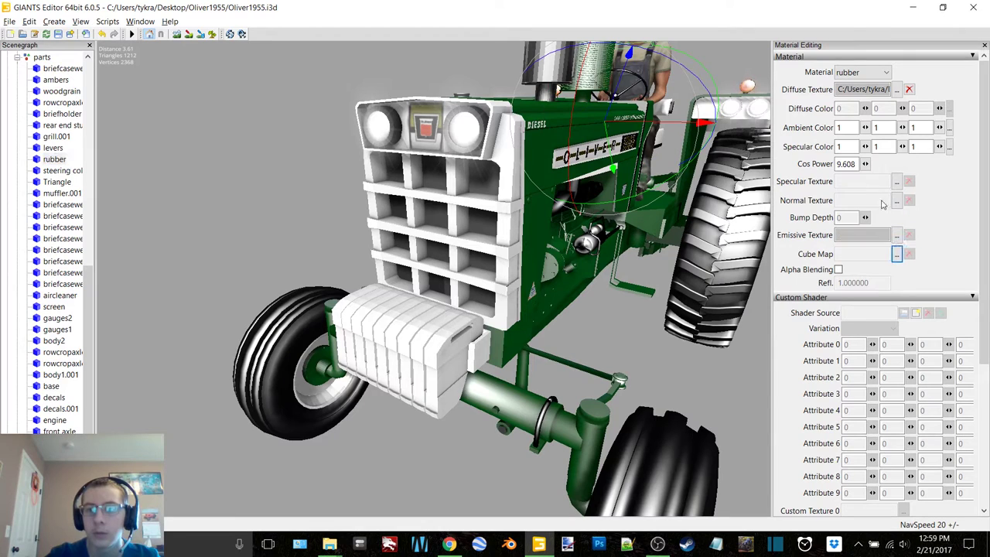
click(897, 90)
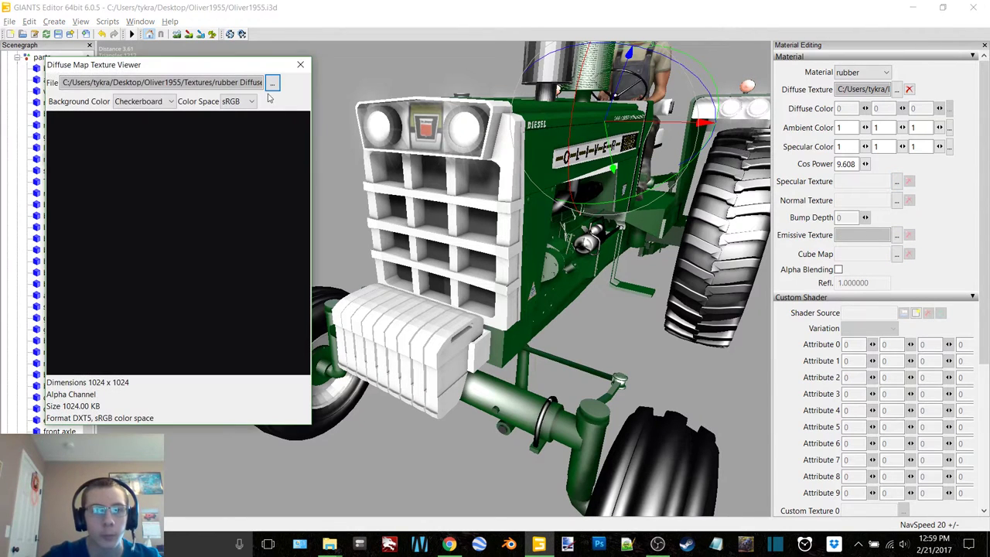
click(271, 82)
double_click(222, 188)
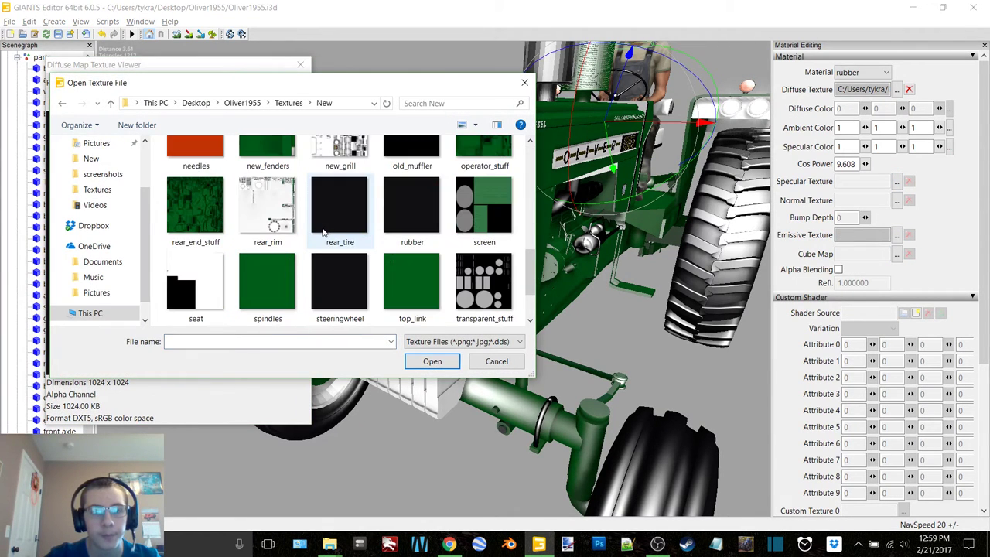
double_click(410, 222)
click(300, 64)
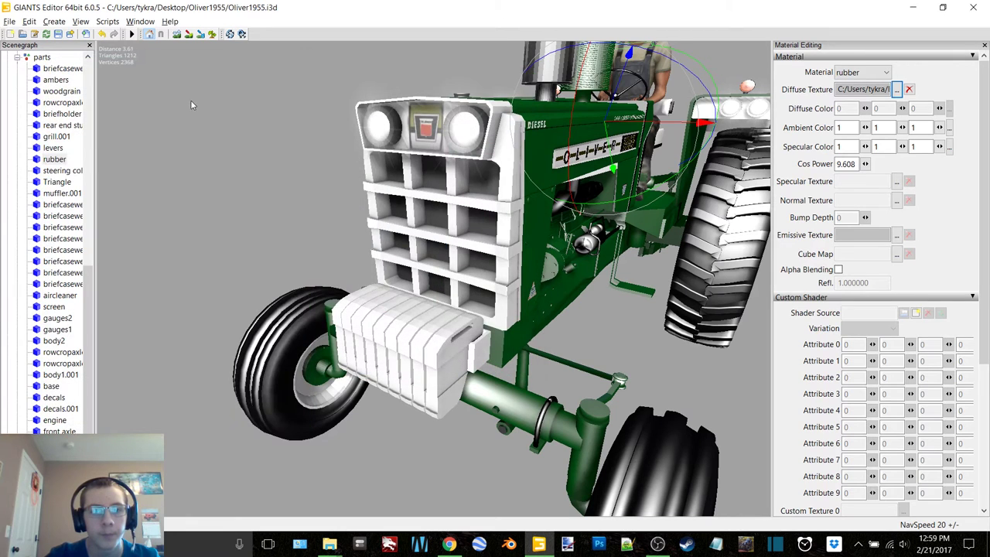
Step: Remove the steering column's emissive texture and load column from the New folder as its diffuse texture
click(50, 171)
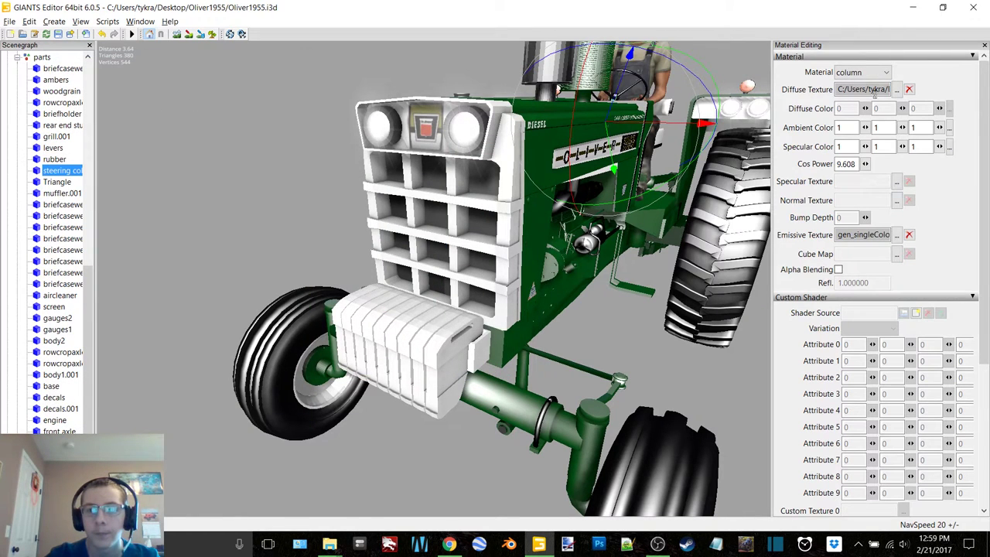
click(909, 234)
click(897, 91)
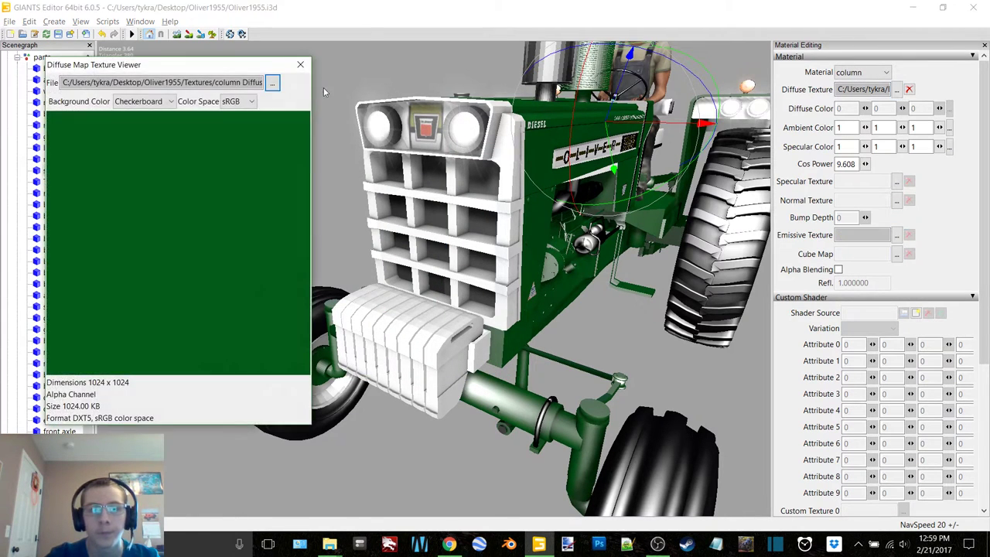
click(271, 87)
double_click(195, 170)
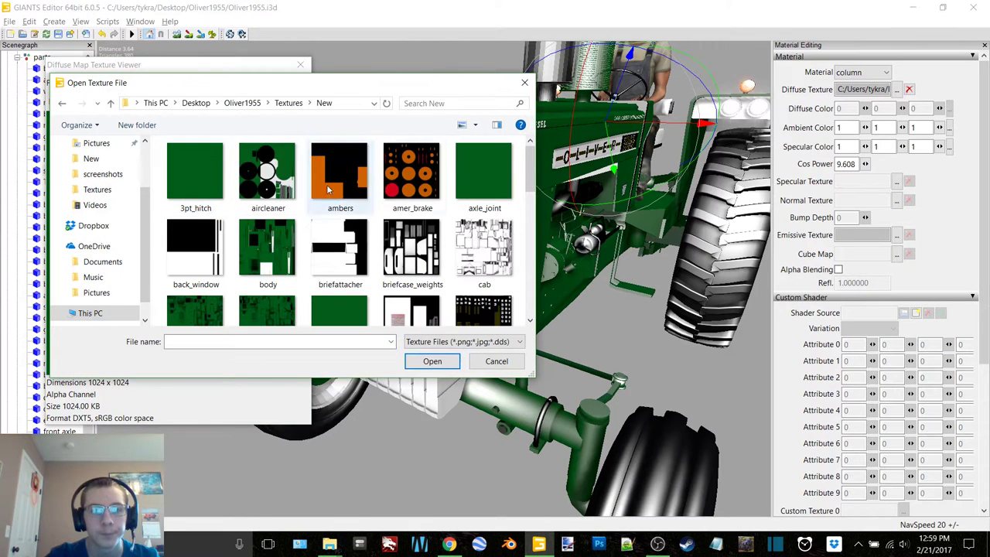
scroll(358, 225, down, 1)
double_click(340, 278)
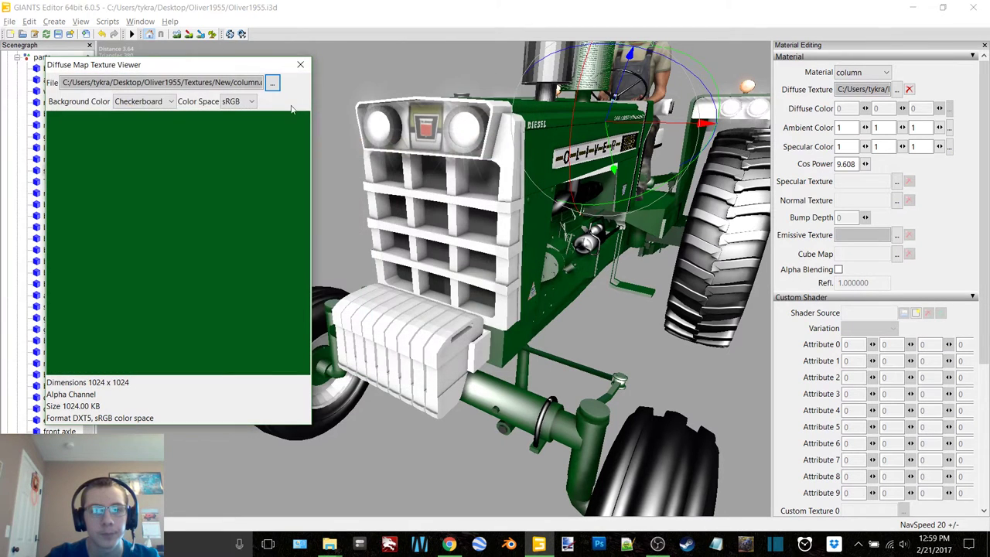
click(301, 66)
Step: Inspect the Triangle part's material and its place at the rear of the tractor
click(761, 180)
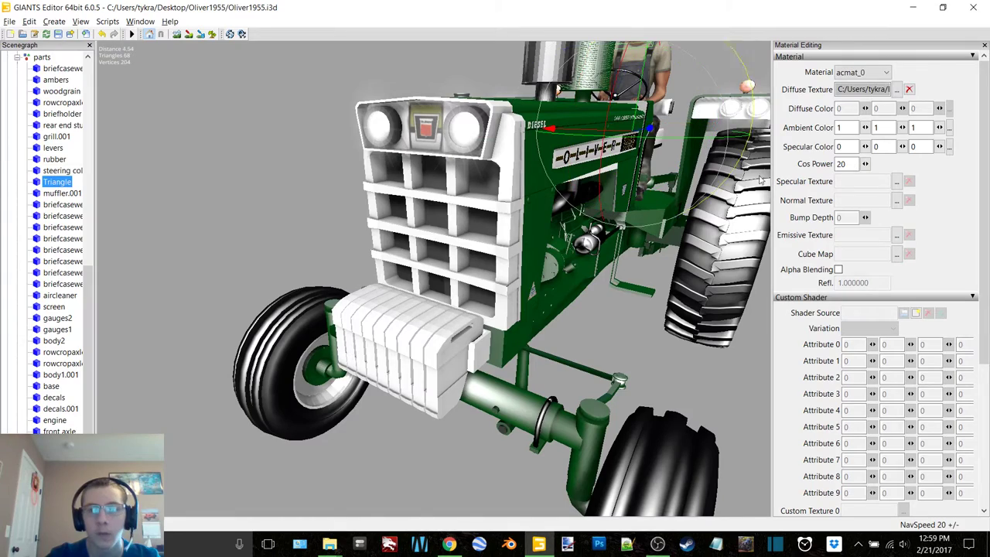
alt+drag(558, 178, 355, 188)
scroll(454, 188, up, 3)
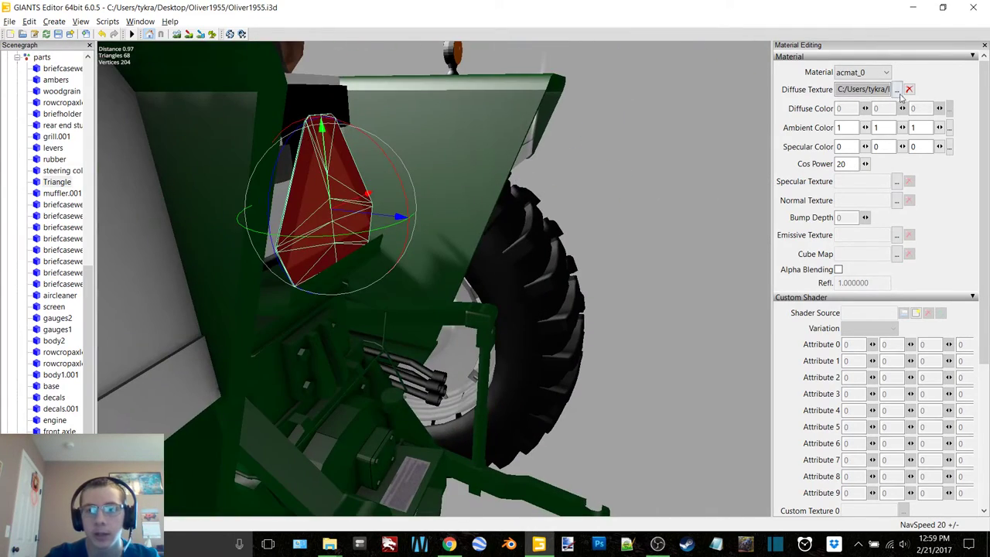
scroll(473, 209, down, 3)
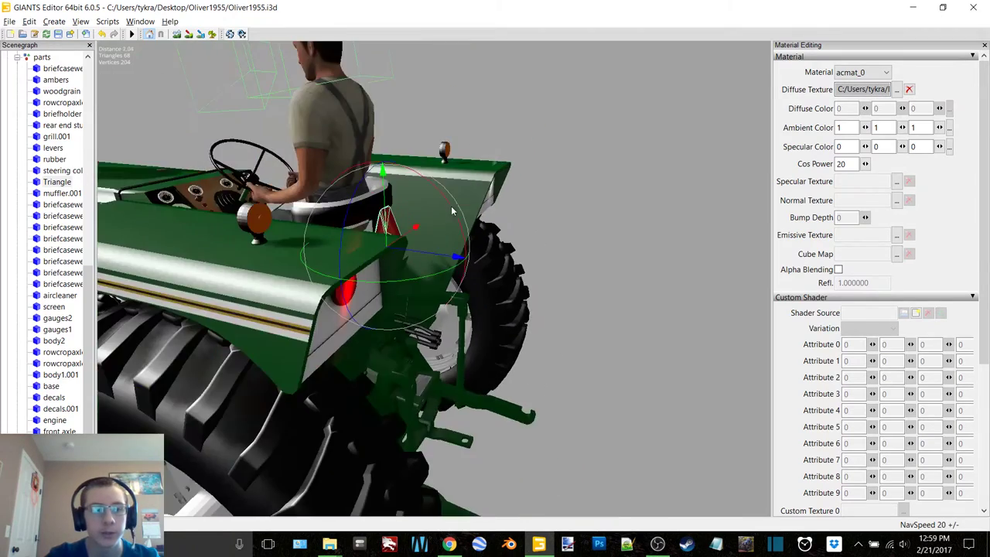
alt+middle_drag(454, 211, 387, 199)
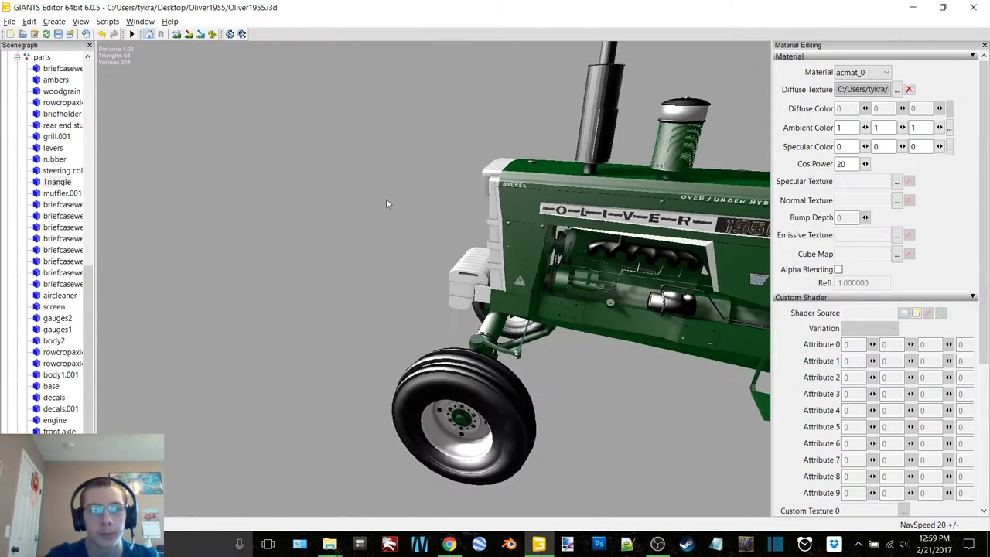
Step: Check the material textures of each briefcase weight part listed between muffler.001 and aircleaner
click(68, 204)
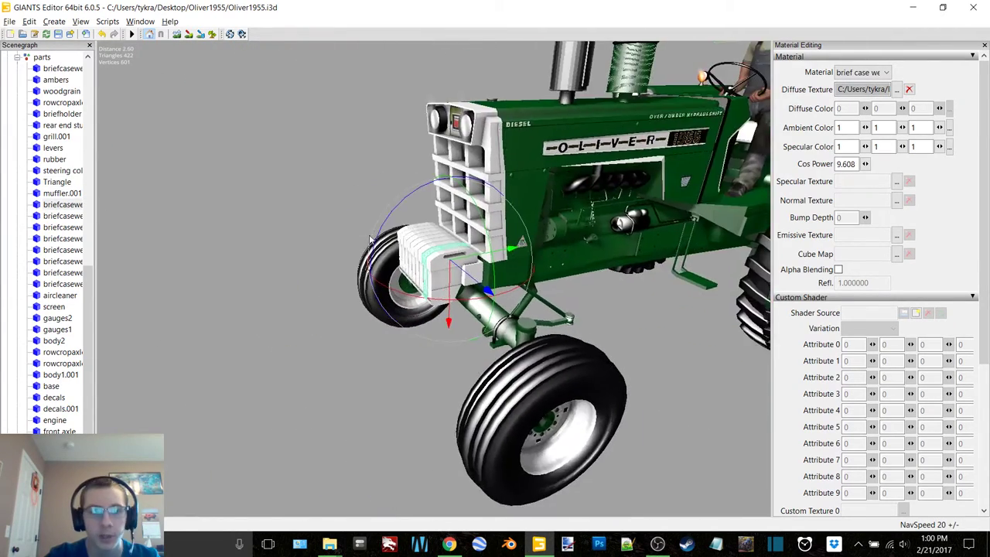
click(69, 216)
click(66, 227)
click(63, 238)
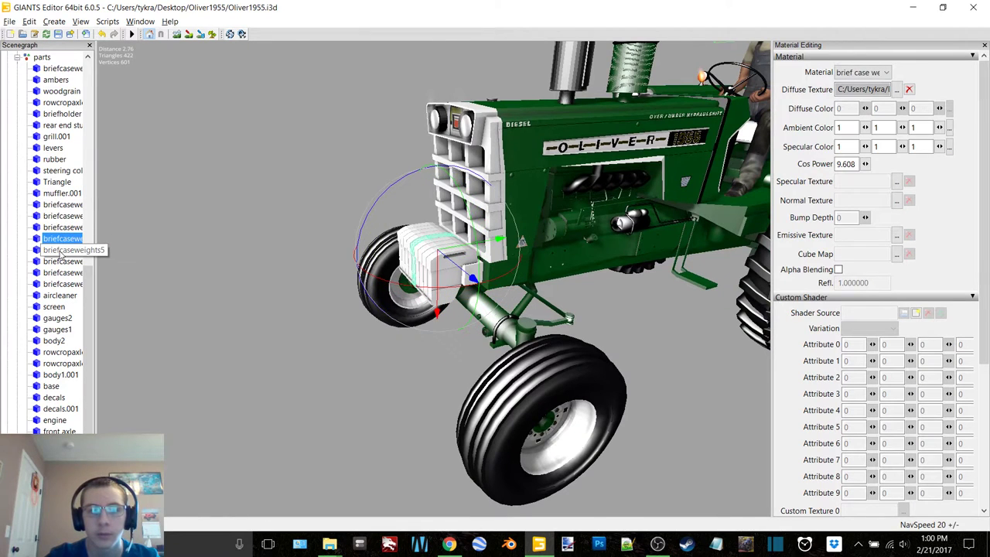
click(60, 250)
click(61, 262)
click(61, 272)
click(60, 284)
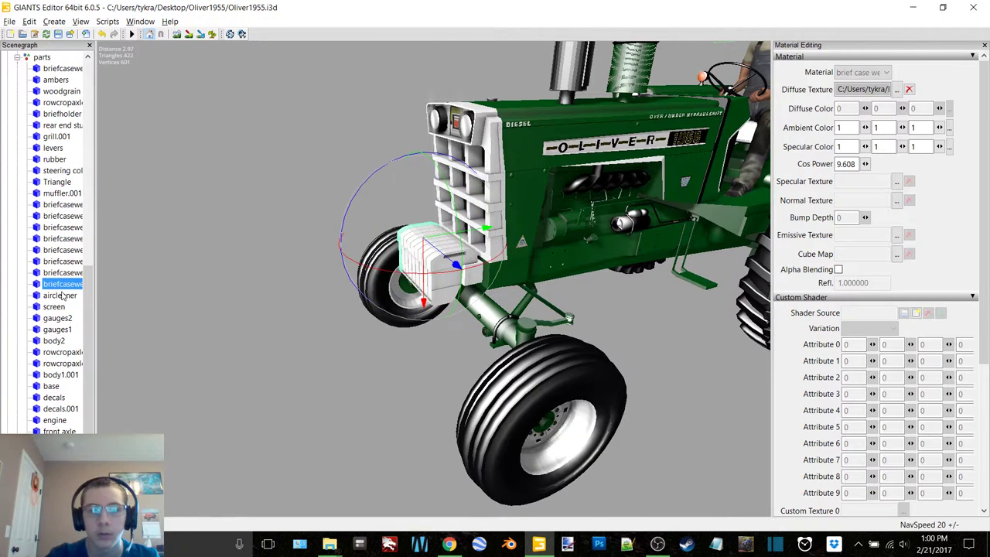
Step: Clear the aircleaner part's emissive texture and load aircleaner from the New folder as its diffuse texture
click(59, 296)
click(909, 235)
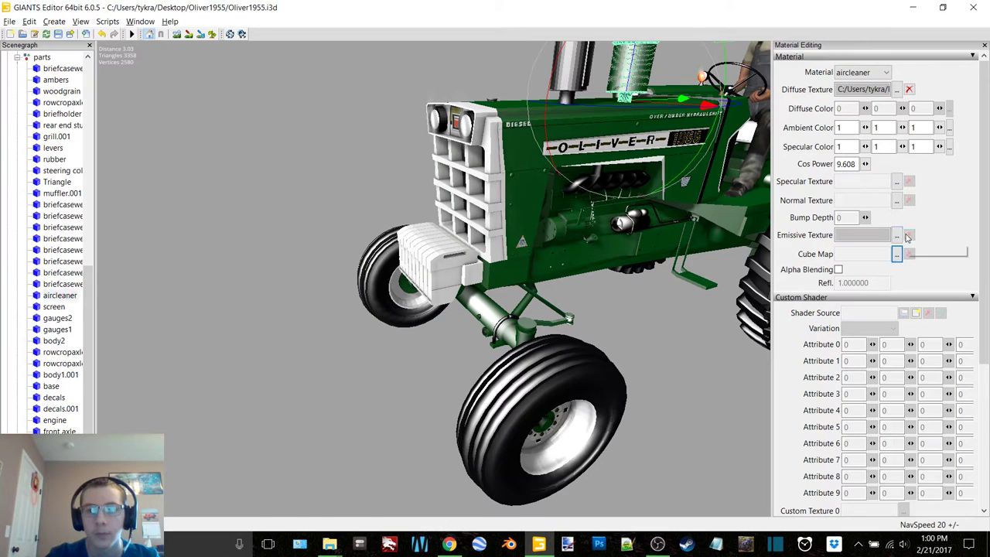
double_click(892, 89)
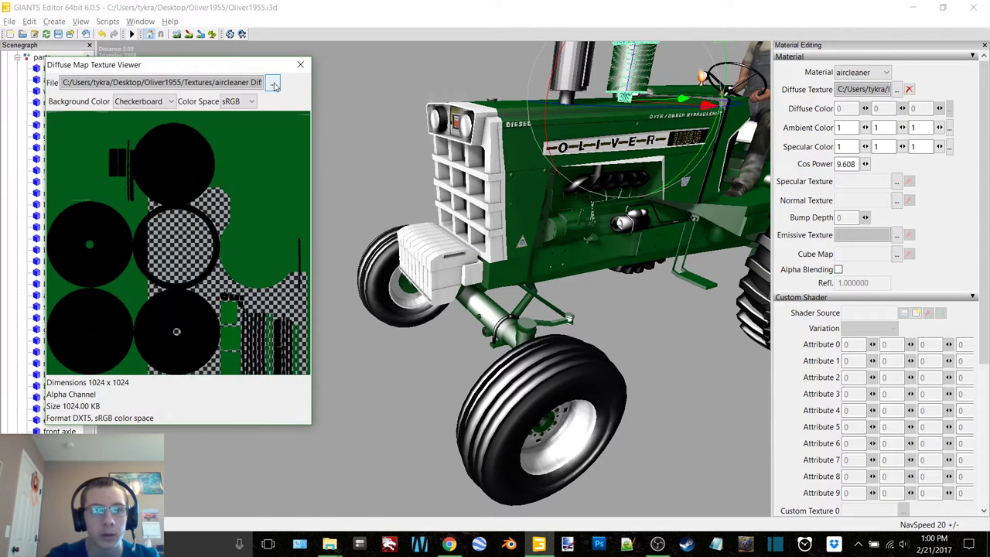
click(275, 86)
double_click(194, 165)
double_click(264, 166)
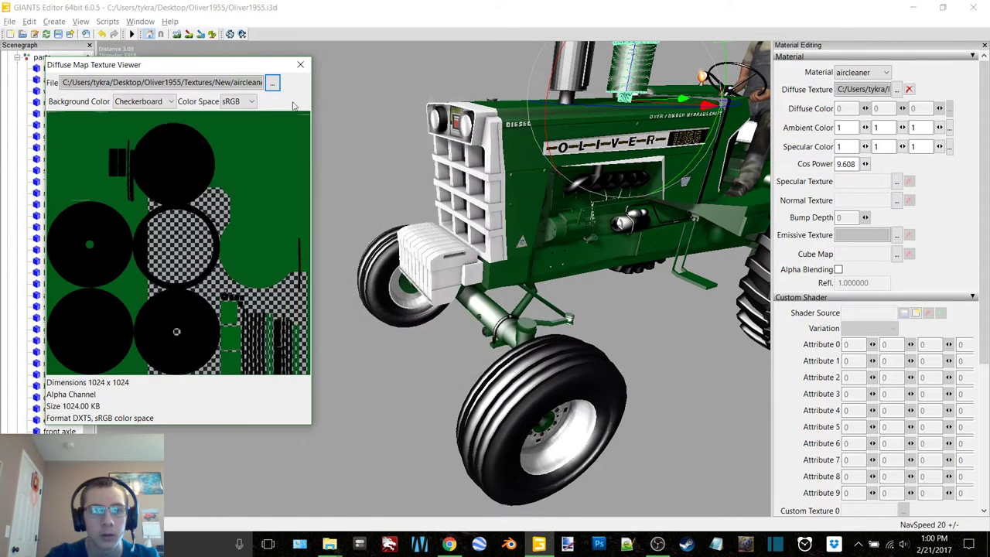
click(301, 66)
Step: Remove the screen part's emissive texture and replace its diffuse texture with screen from the New folder
click(54, 238)
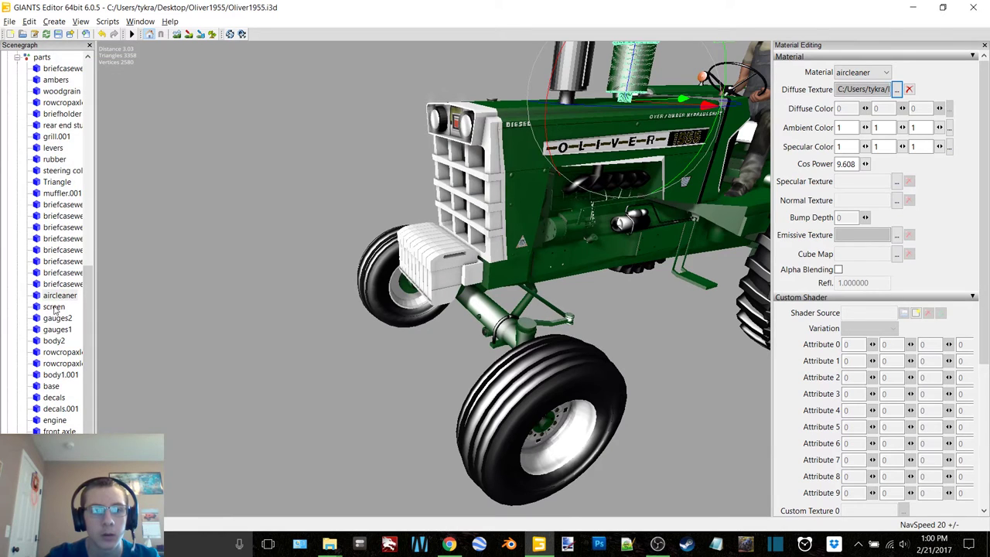
scroll(51, 298, down, 1)
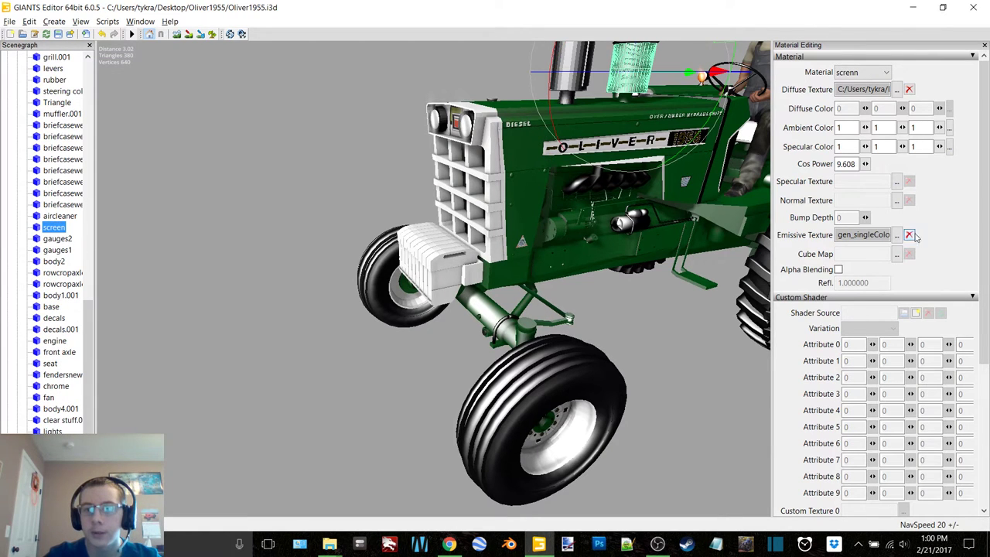
click(910, 235)
click(897, 89)
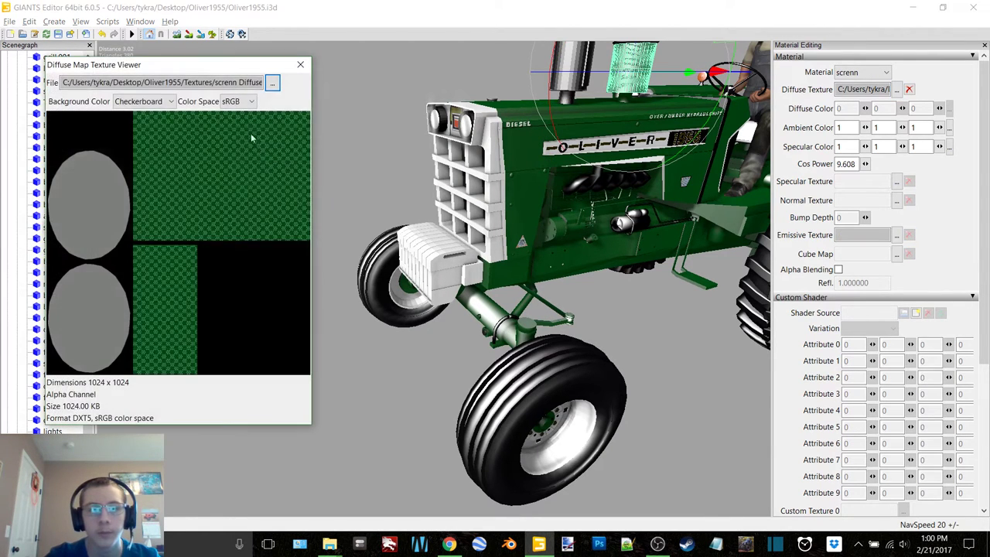
click(272, 85)
scroll(194, 178, down, 3)
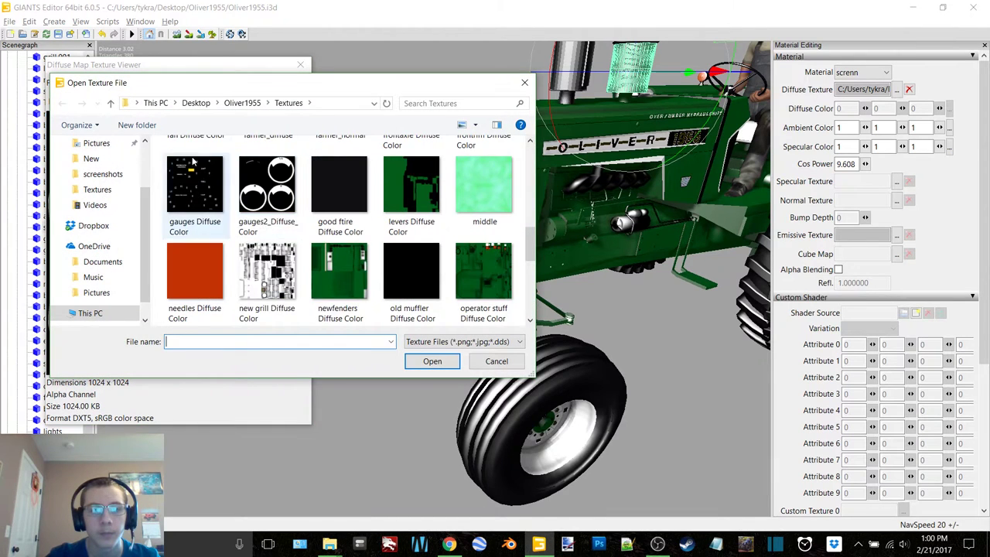
scroll(193, 160, up, 3)
double_click(195, 182)
scroll(392, 237, down, 5)
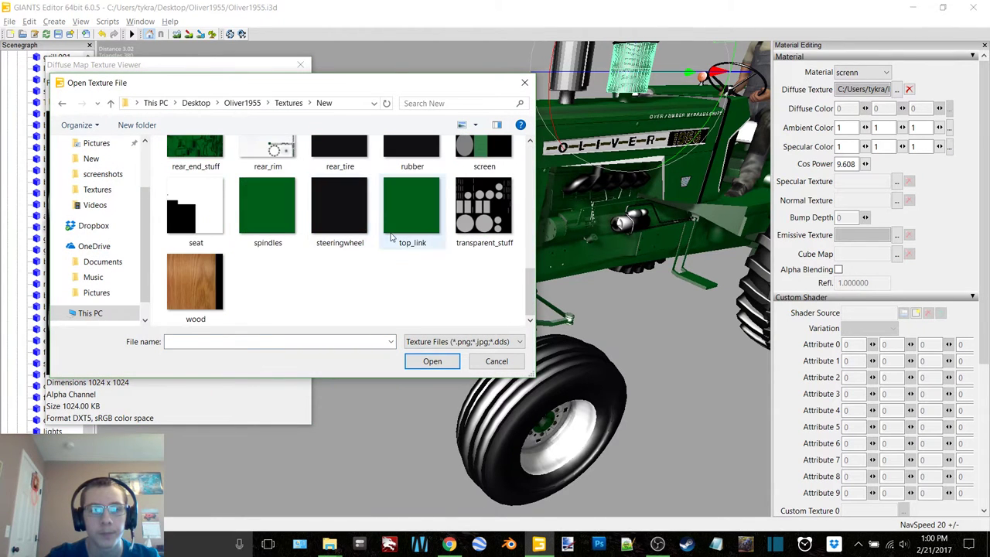
double_click(484, 151)
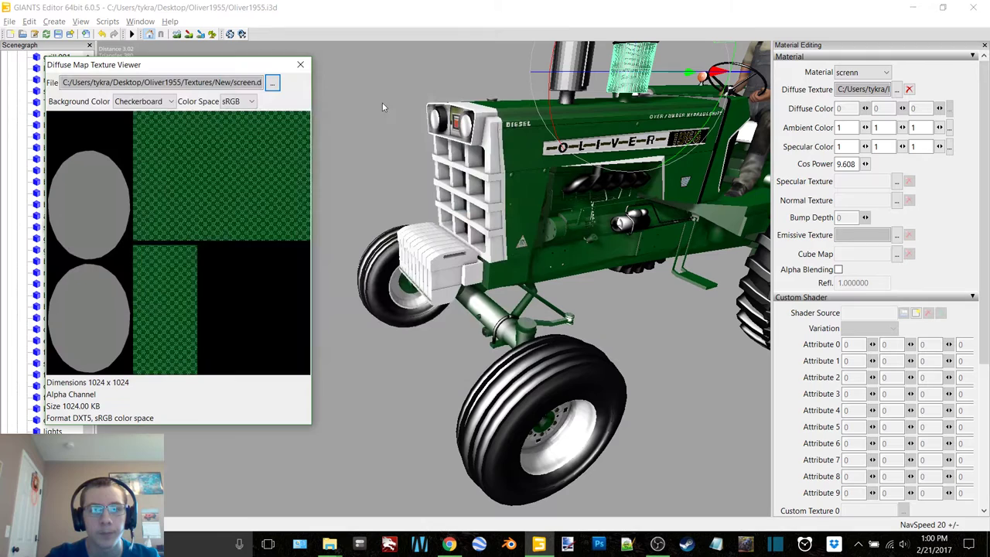
click(294, 65)
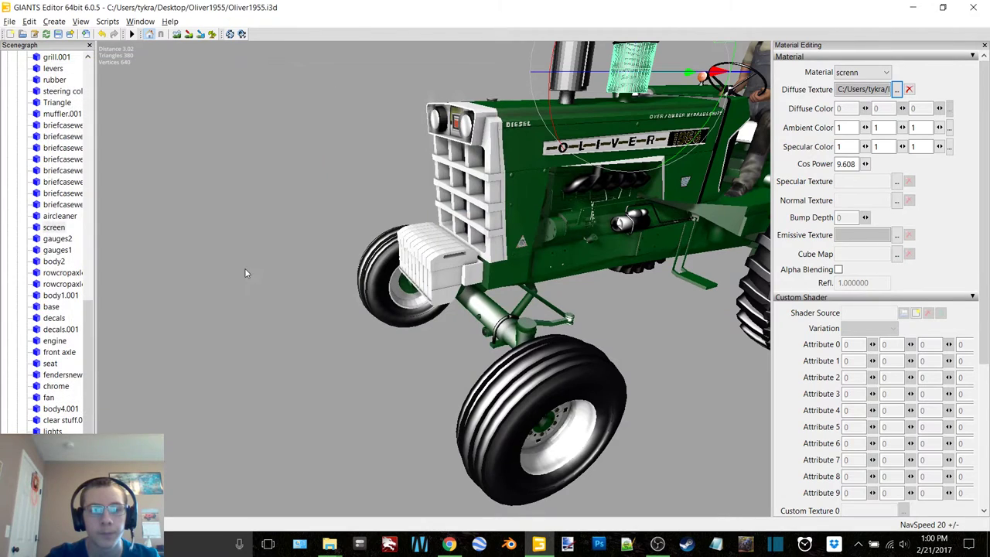
Step: Remove the emissive texture from gauges2, load gauges2 from the New folder as its diffuse texture, and inspect it on the dashboard
click(48, 239)
click(910, 236)
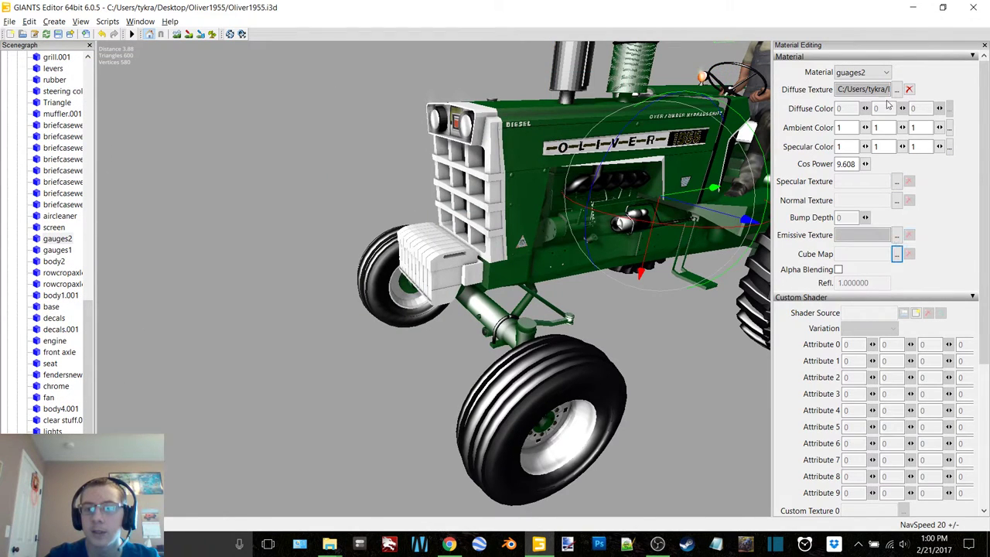
click(896, 90)
click(272, 83)
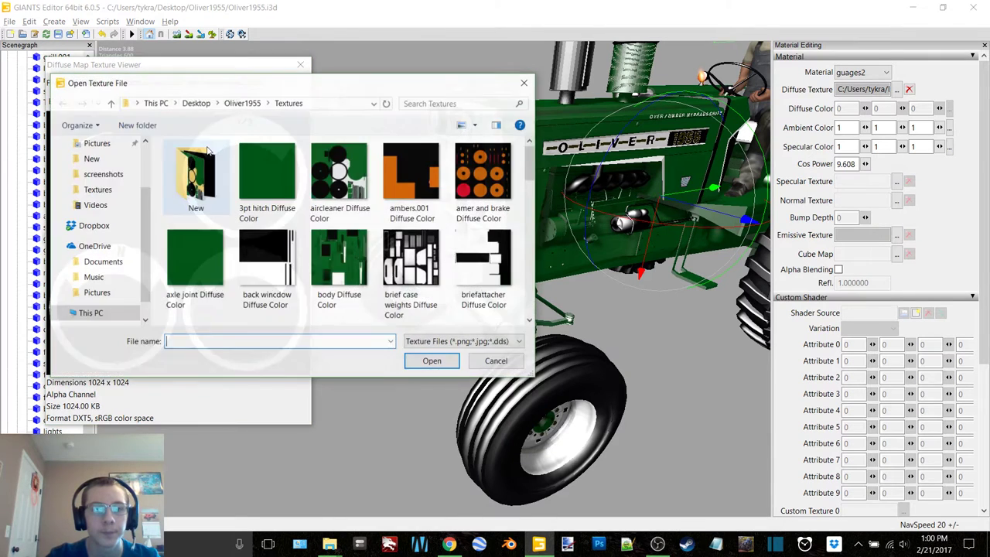
double_click(199, 185)
scroll(360, 223, down, 2)
scroll(359, 223, down, 2)
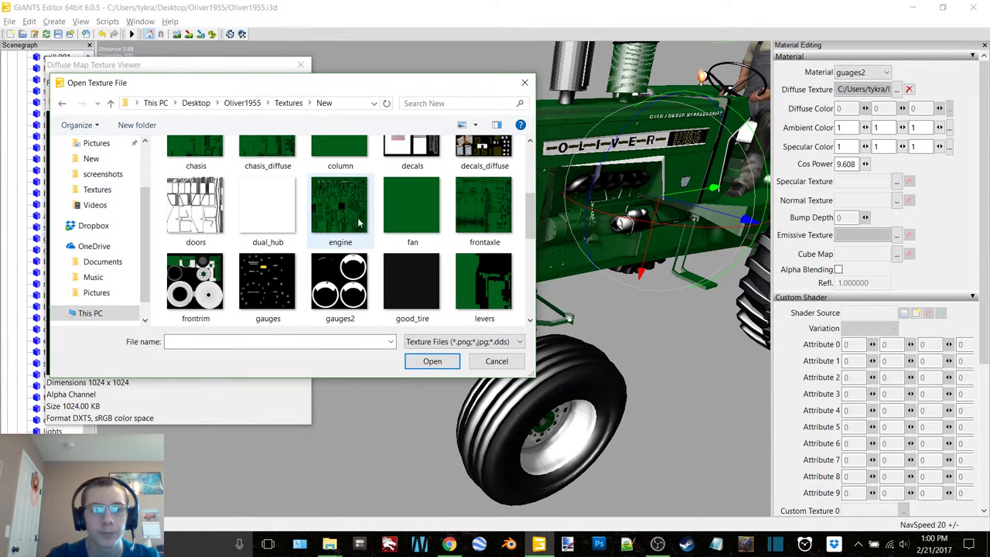
double_click(331, 283)
click(300, 67)
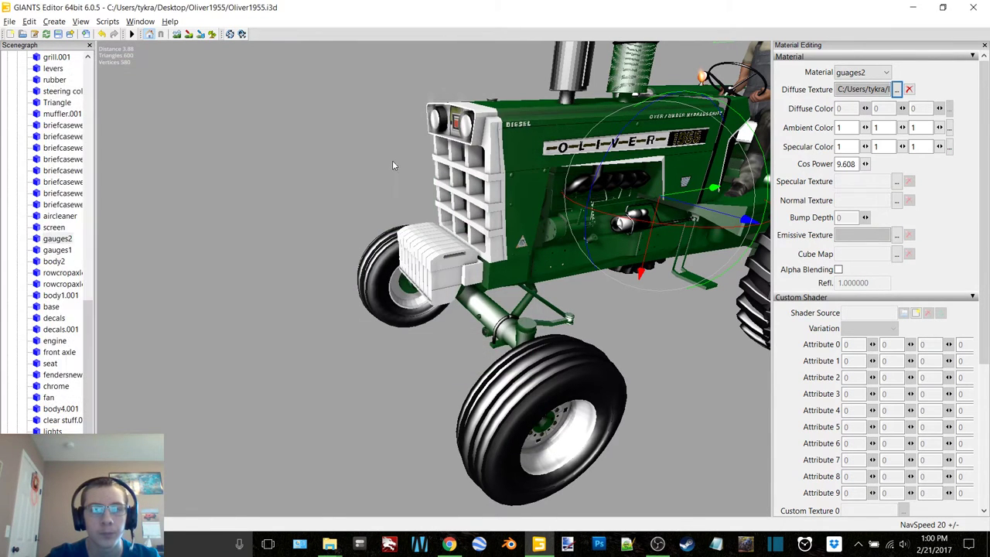
alt+middle_drag(393, 160, 351, 186)
scroll(356, 186, up, 3)
key(f)
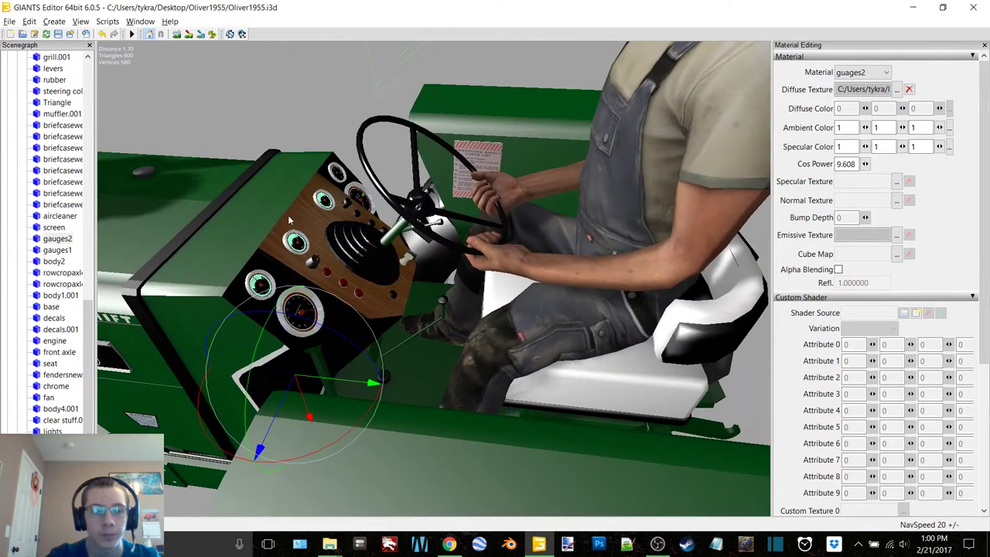
Step: Replace the gauges1 part's diffuse texture with gauges from the New folder
click(51, 251)
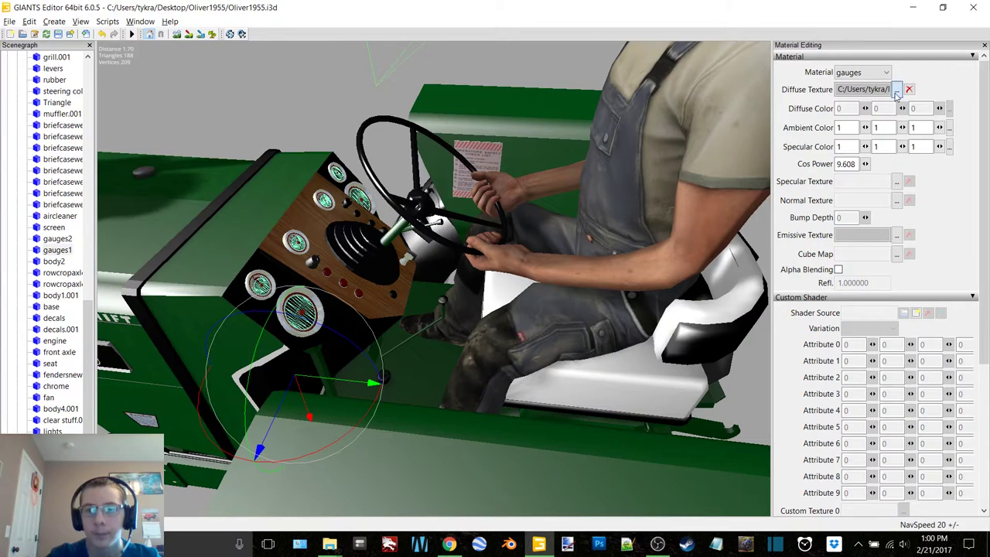
click(897, 91)
click(273, 82)
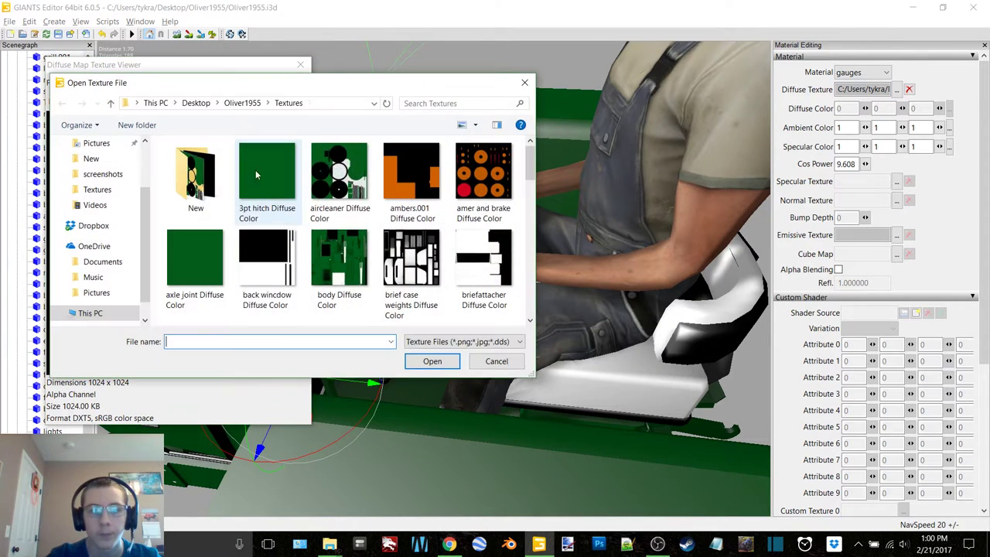
double_click(195, 177)
scroll(241, 214, down, 5)
scroll(241, 213, down, 1)
double_click(242, 214)
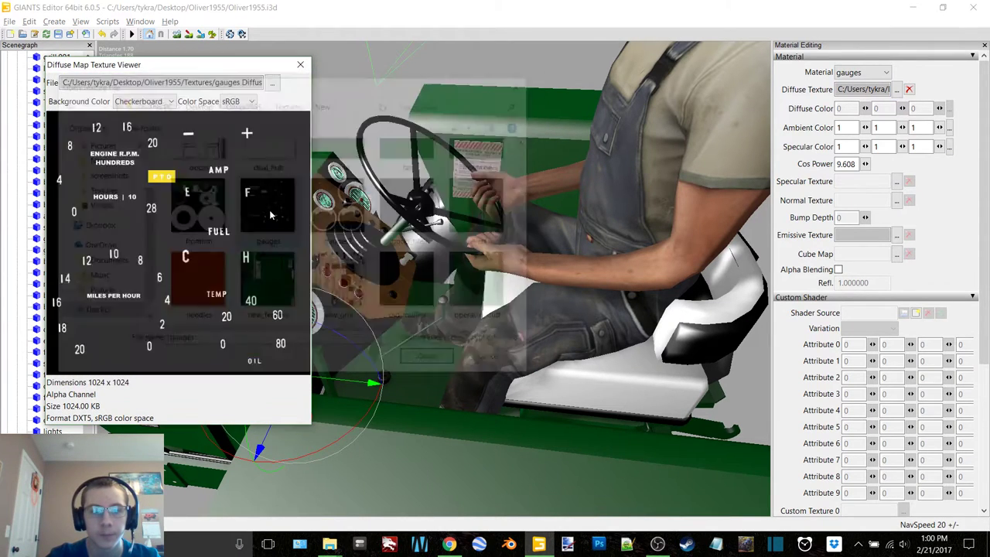
click(301, 65)
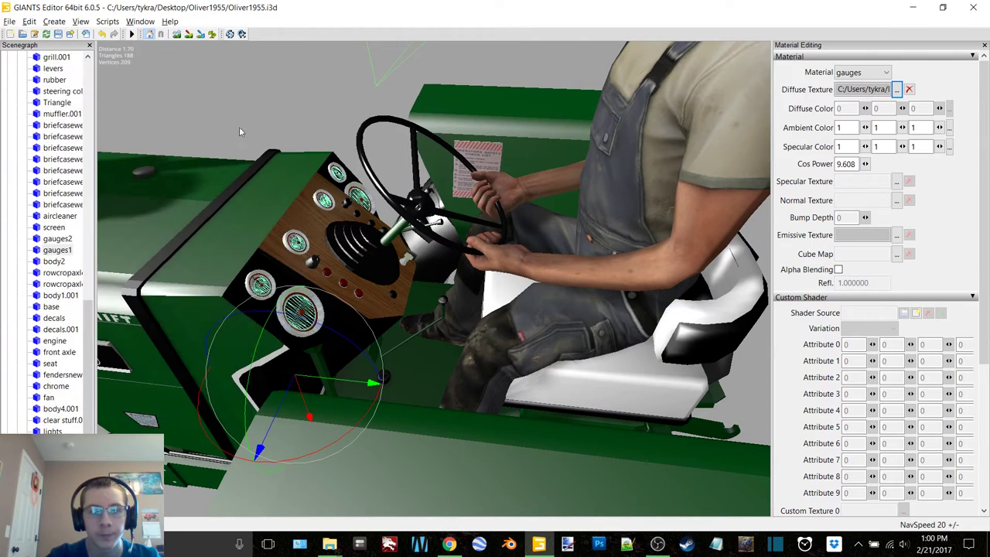
Step: Remove the emissive texture from body2 and load operator_stuff from the New folder as its diffuse texture
click(53, 262)
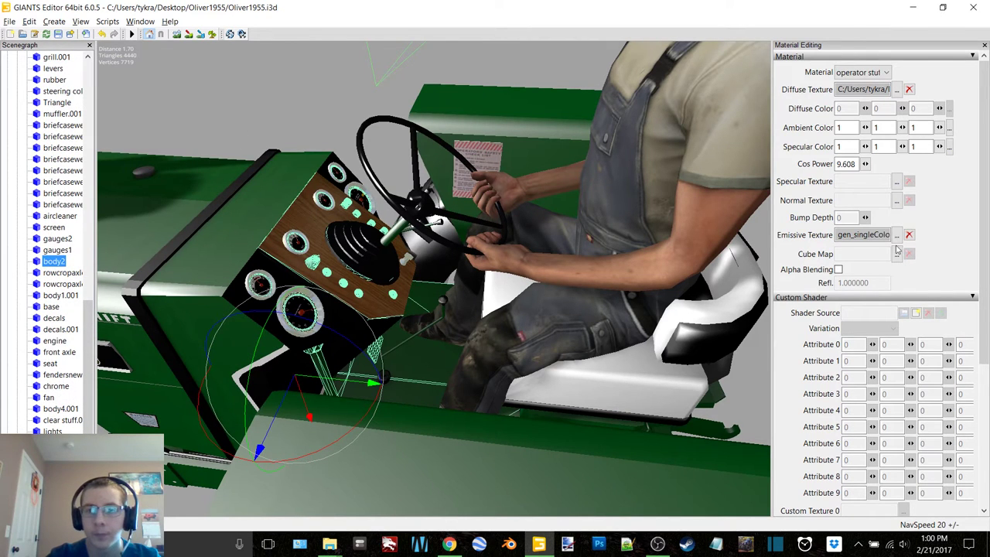
click(910, 235)
click(863, 89)
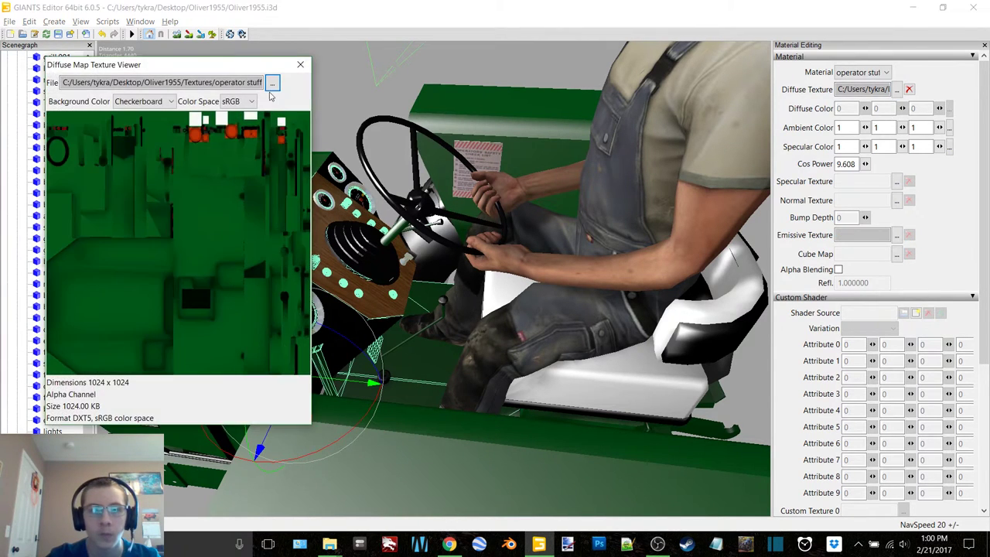
click(272, 83)
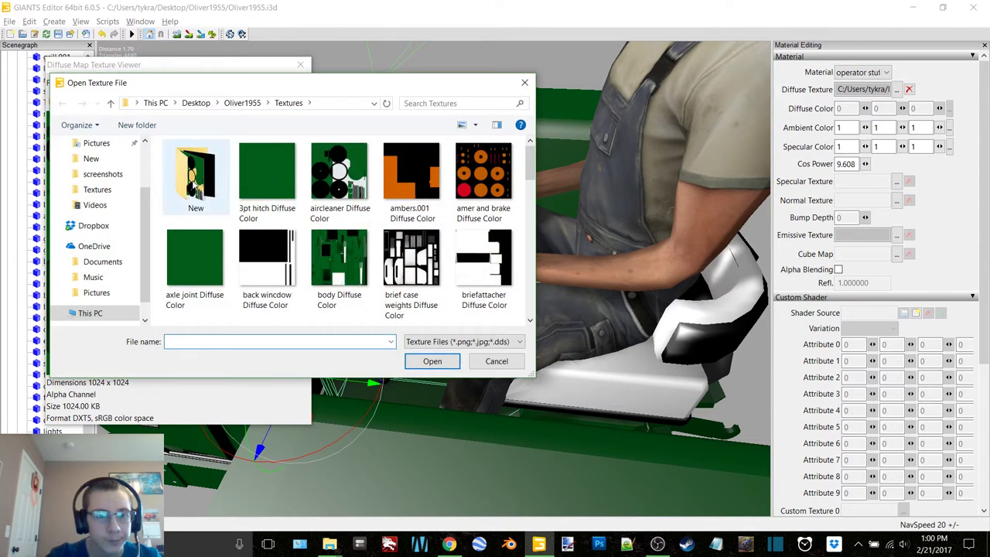
double_click(199, 178)
scroll(364, 233, down, 3)
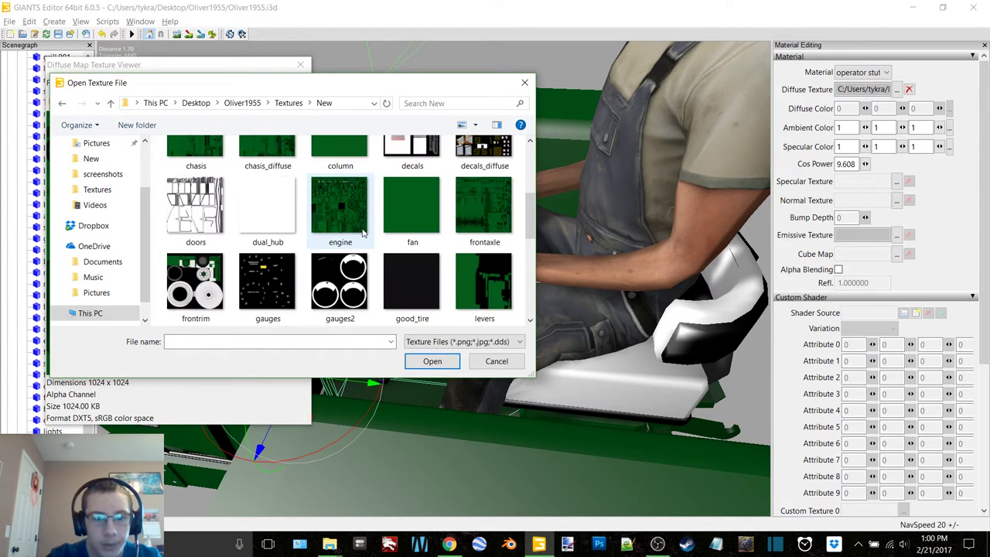
scroll(364, 232, down, 2)
click(486, 207)
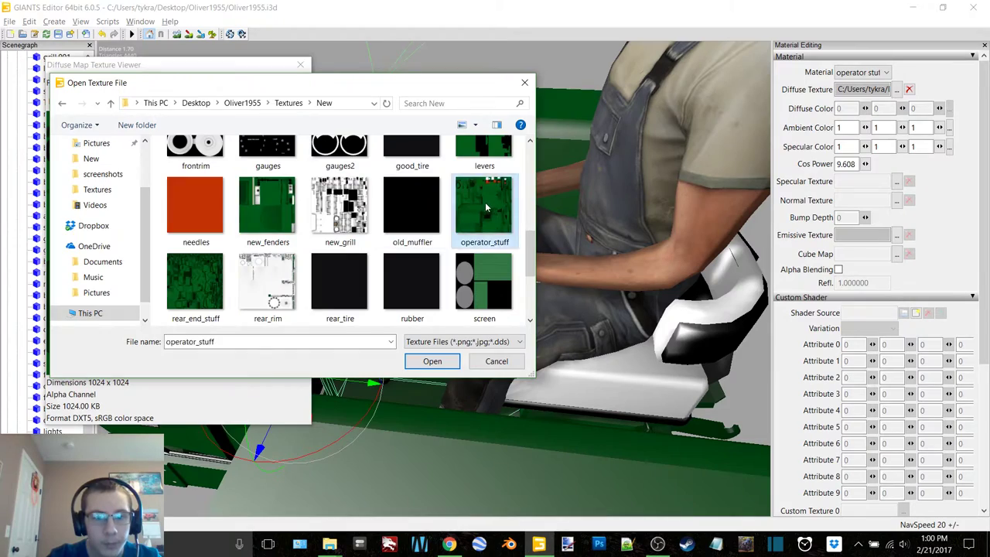
double_click(486, 208)
click(300, 66)
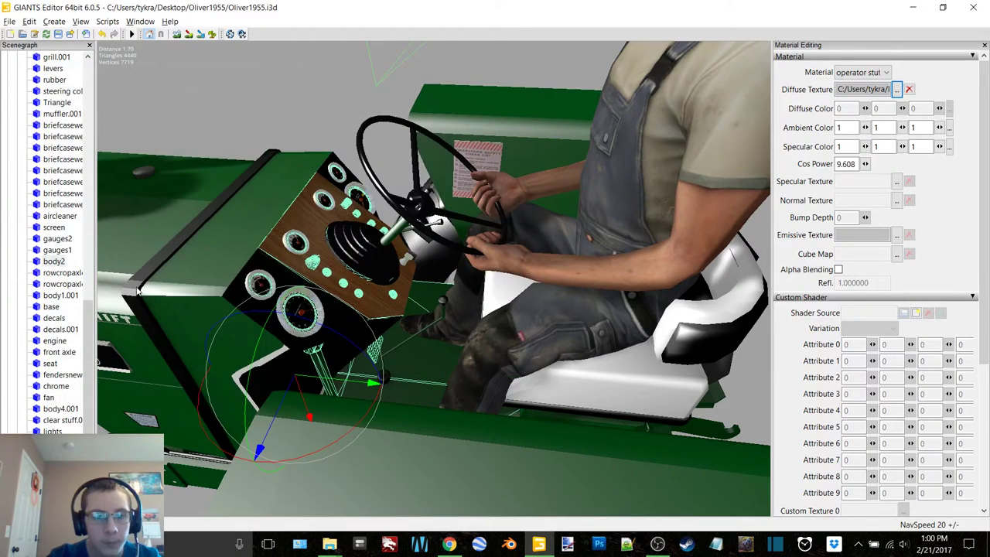
Step: Check which diffuse texture files the two rowcrop axle parts below body2 use
click(66, 274)
scroll(480, 188, down, 3)
mouse_move(472, 188)
alt+middle_down()
mouse_move(495, 186)
mouse_move(484, 185)
alt+middle_up()
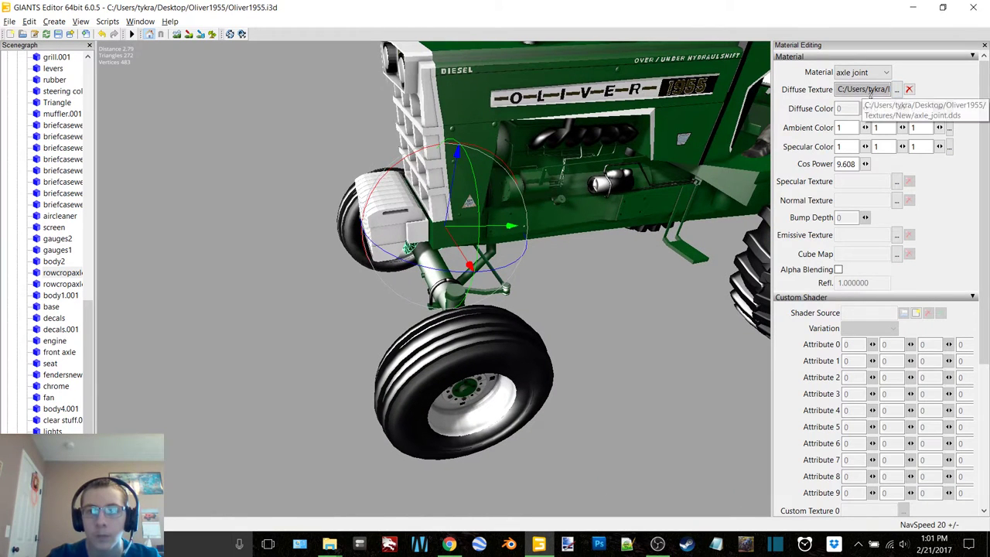
click(62, 284)
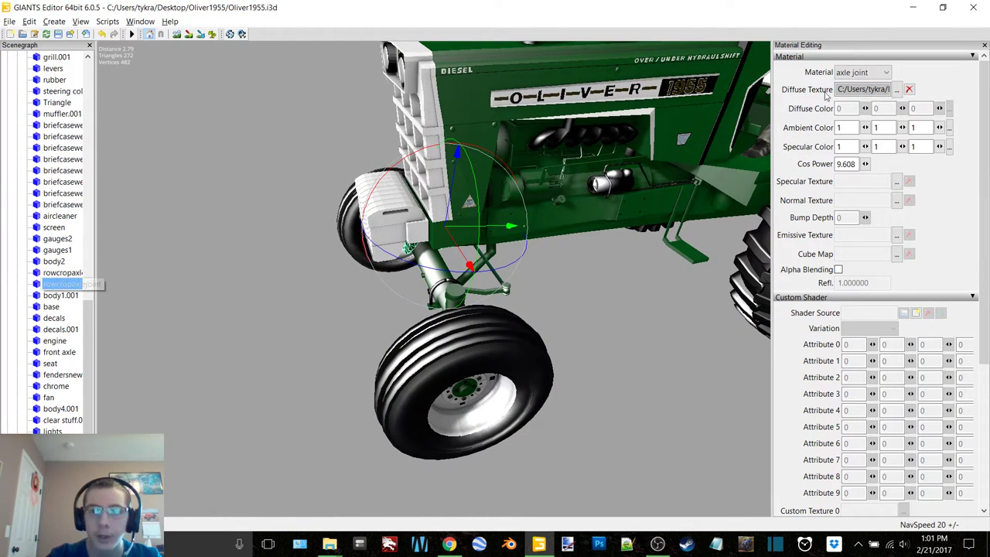
Step: Clear the emissive texture of body1.001 and set its diffuse texture to body from the New folder
click(57, 295)
click(910, 236)
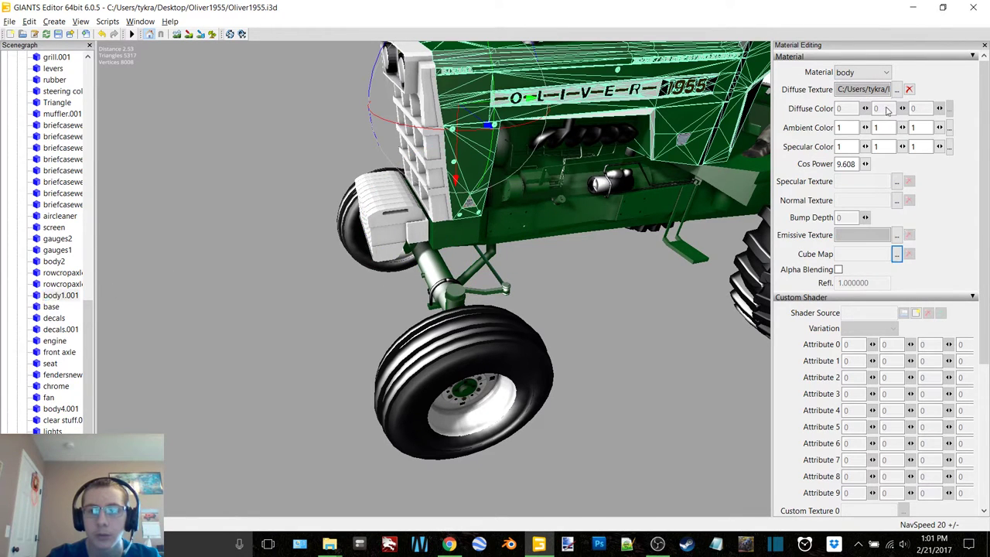
click(896, 89)
click(274, 85)
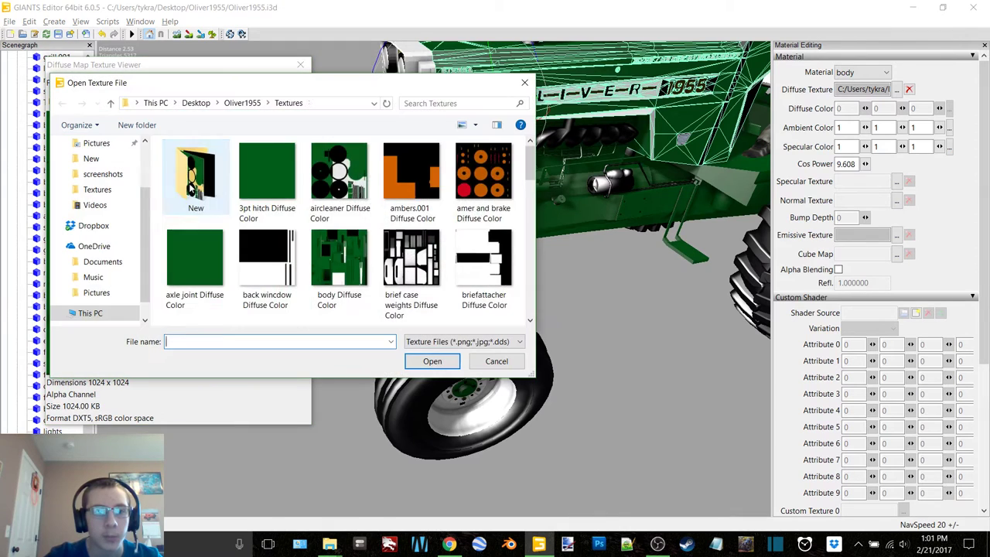
double_click(197, 172)
double_click(268, 246)
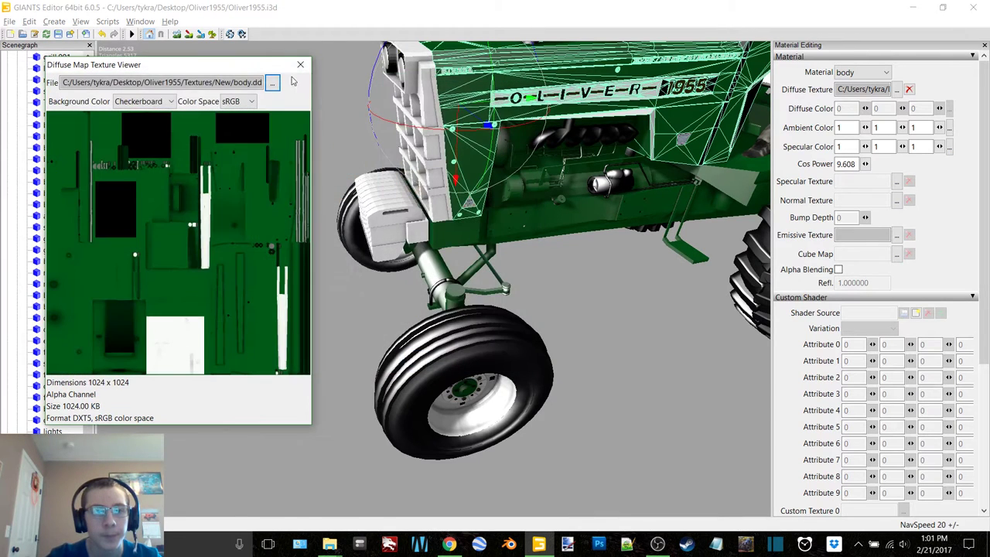
click(300, 67)
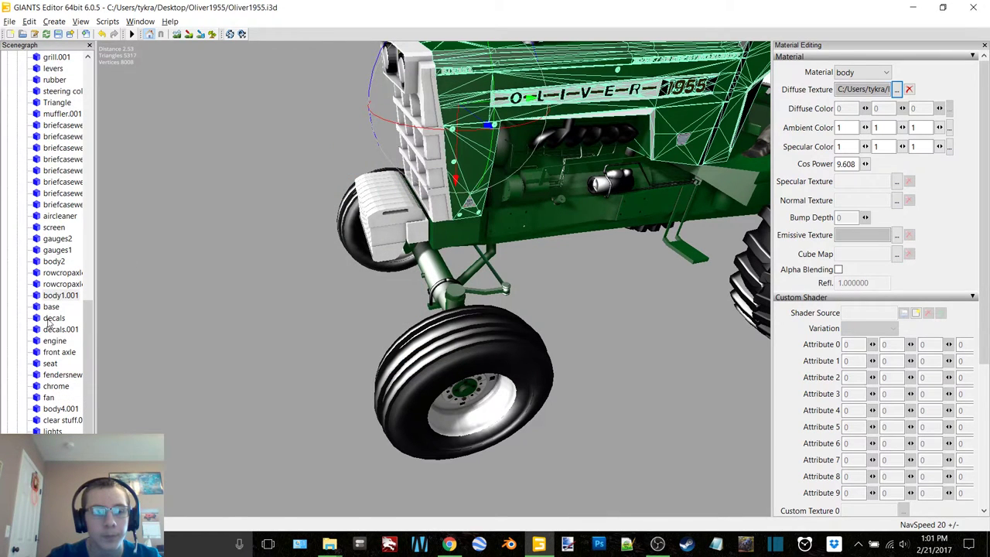
Step: Check the base part's textures, and on the decals part remove the emissive texture and load decals from the New folder as diffuse
click(51, 307)
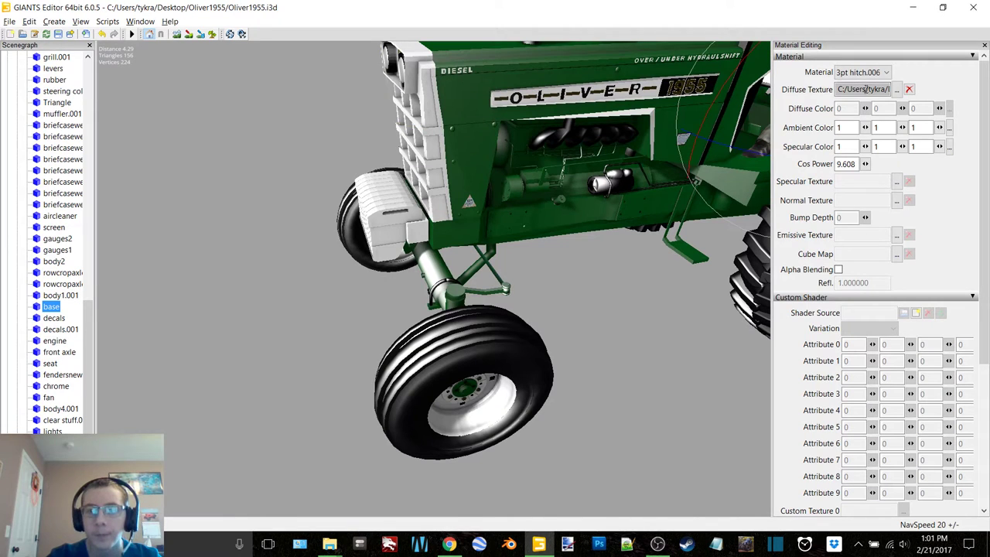
click(54, 318)
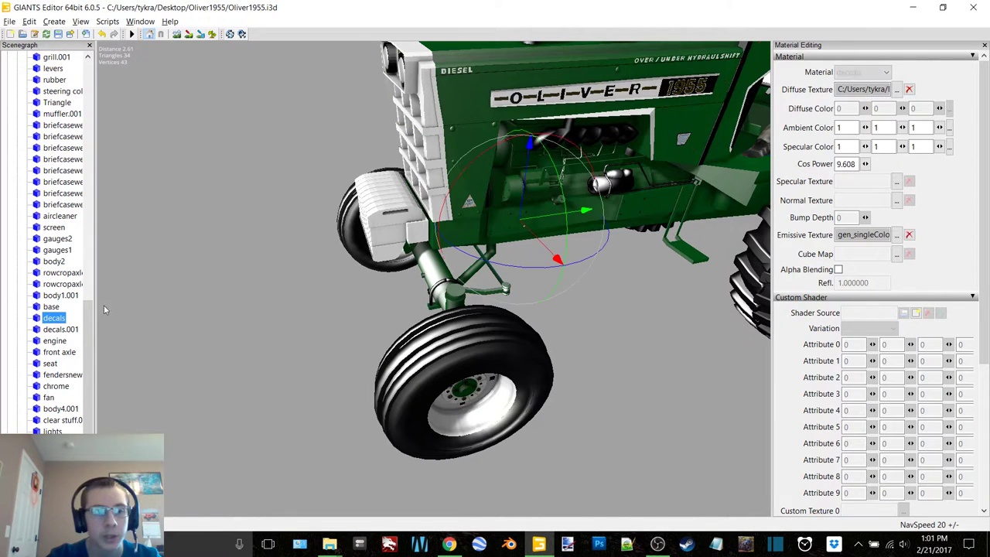
click(909, 235)
click(897, 89)
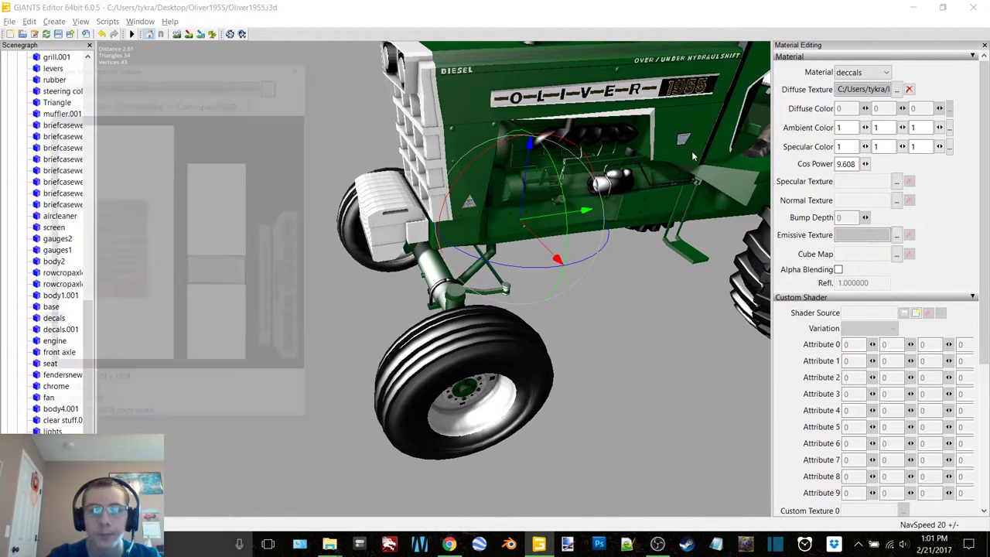
click(273, 84)
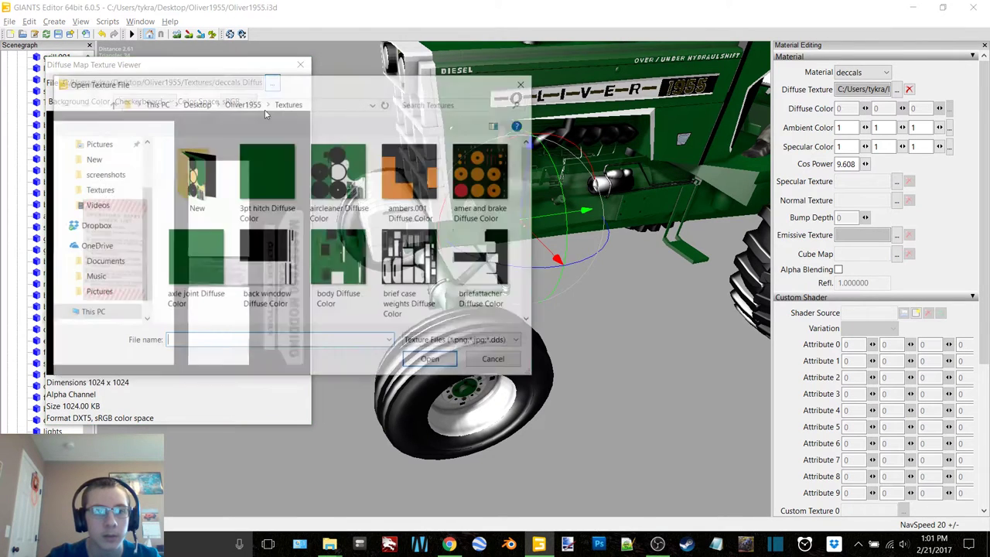
double_click(199, 179)
scroll(287, 225, down, 3)
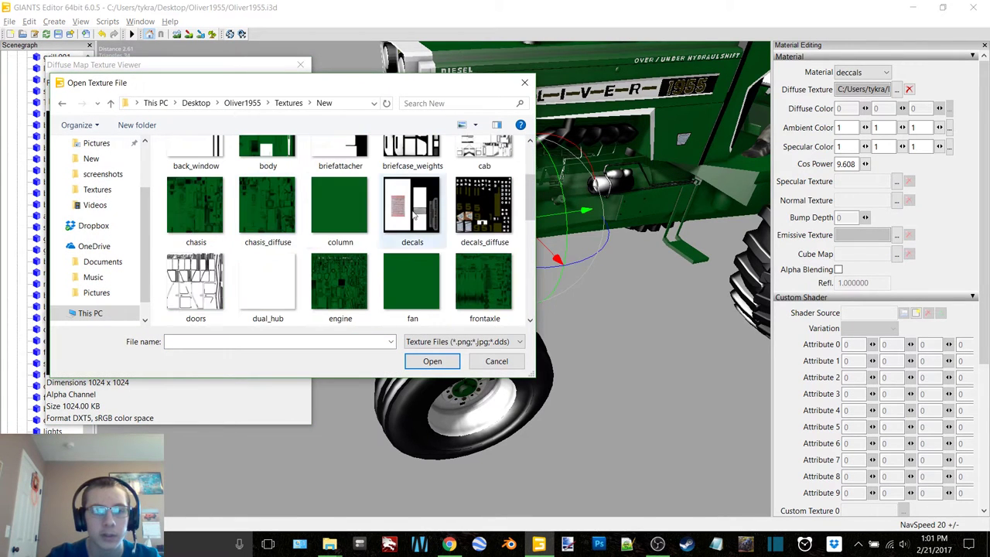
double_click(412, 205)
click(300, 65)
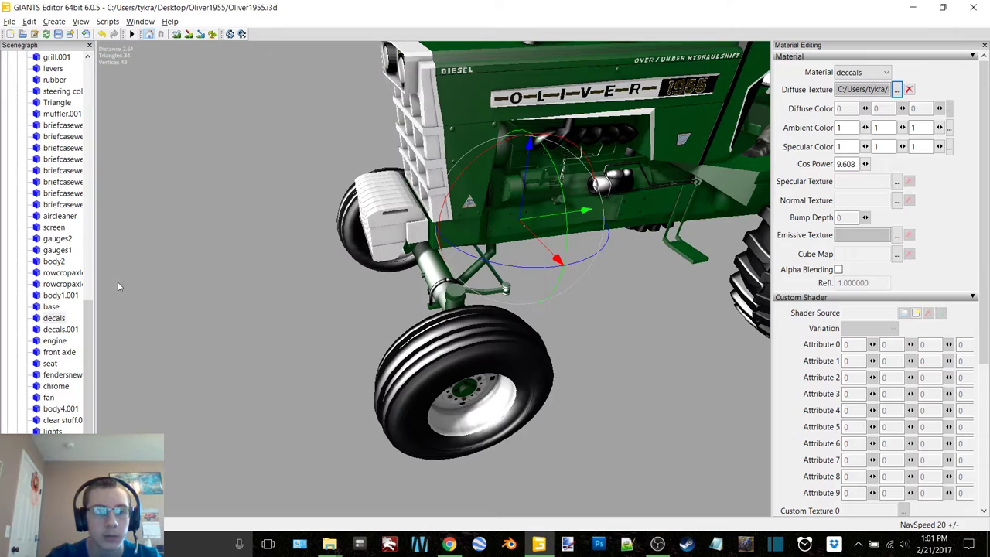
Step: Remove the emissive texture from decals.001 and replace its diffuse texture with decals_diffuse from the New folder
click(60, 329)
click(909, 236)
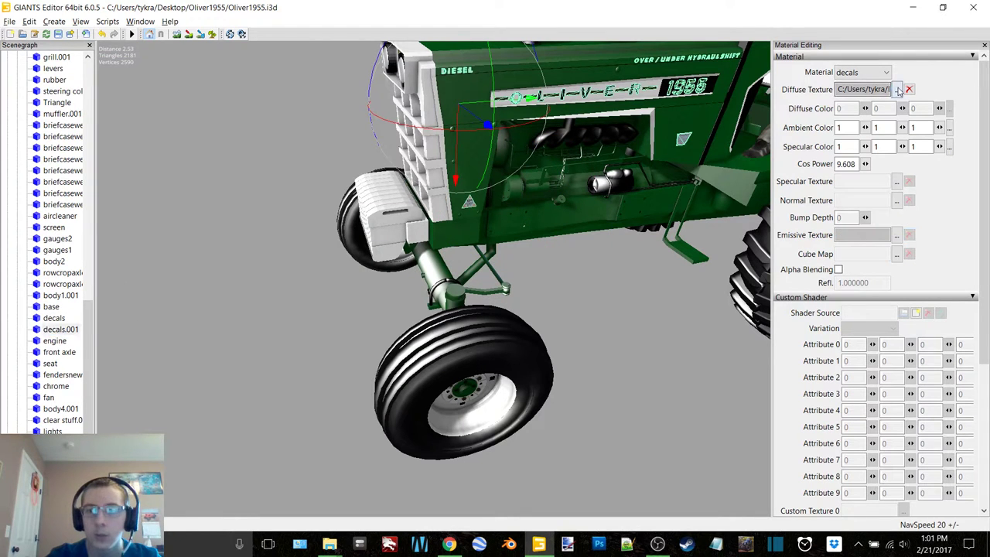
click(898, 90)
click(272, 83)
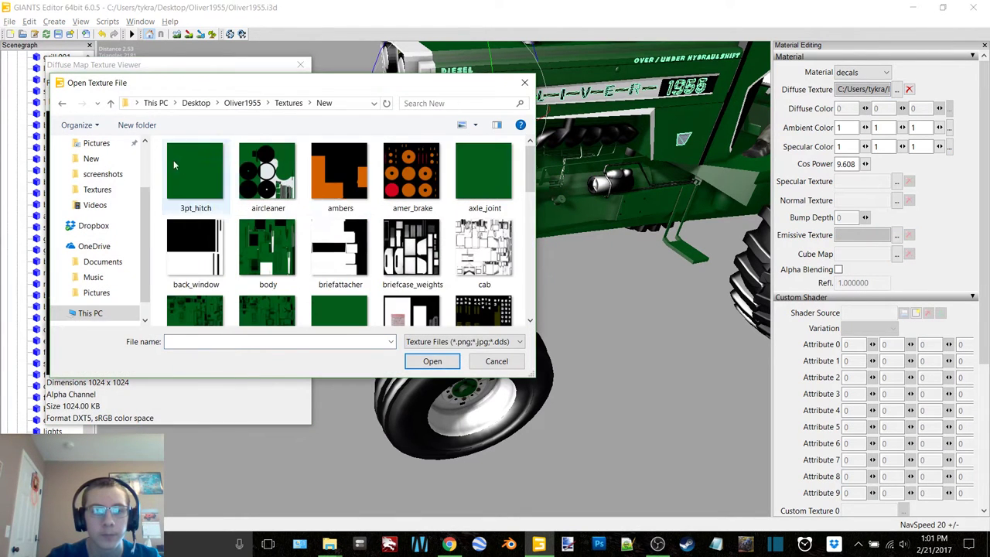
scroll(343, 194, down, 1)
double_click(484, 268)
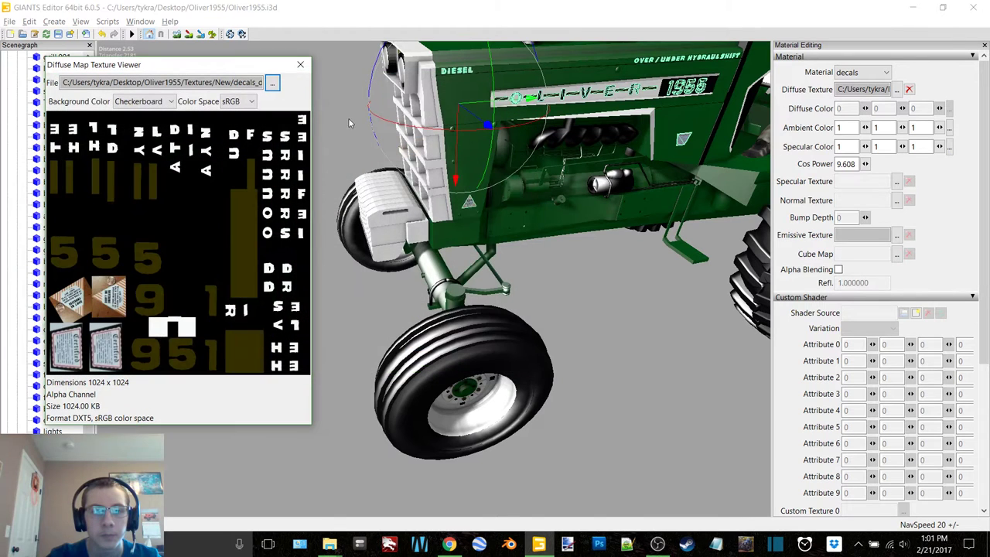
click(301, 66)
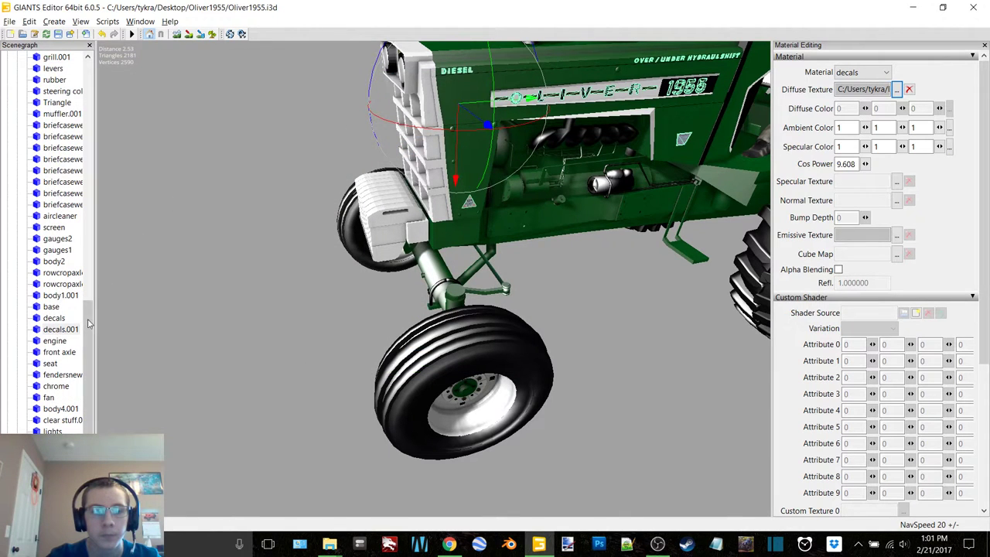
Step: Clear the engine part's emissive texture and load engine from the New folder as its diffuse texture
click(58, 341)
click(909, 234)
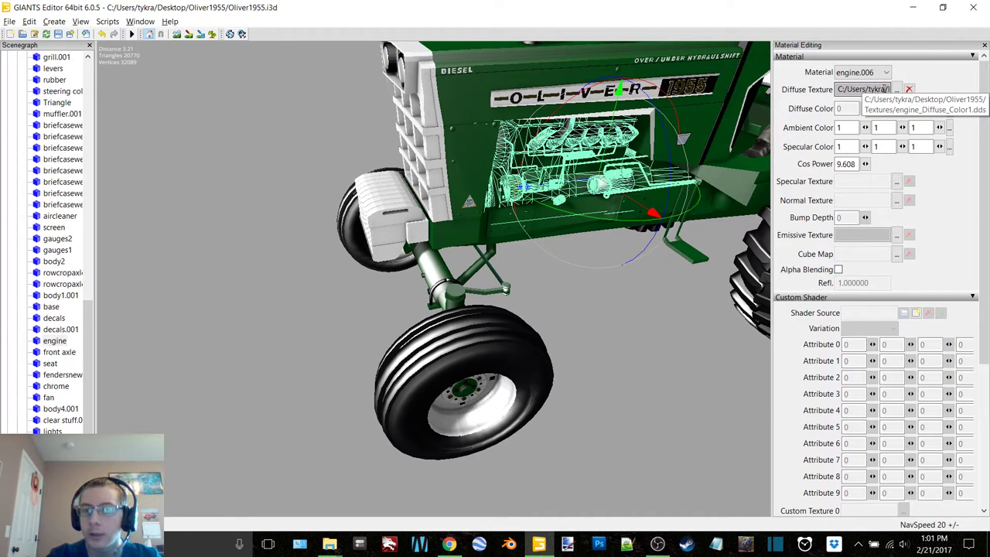
double_click(884, 89)
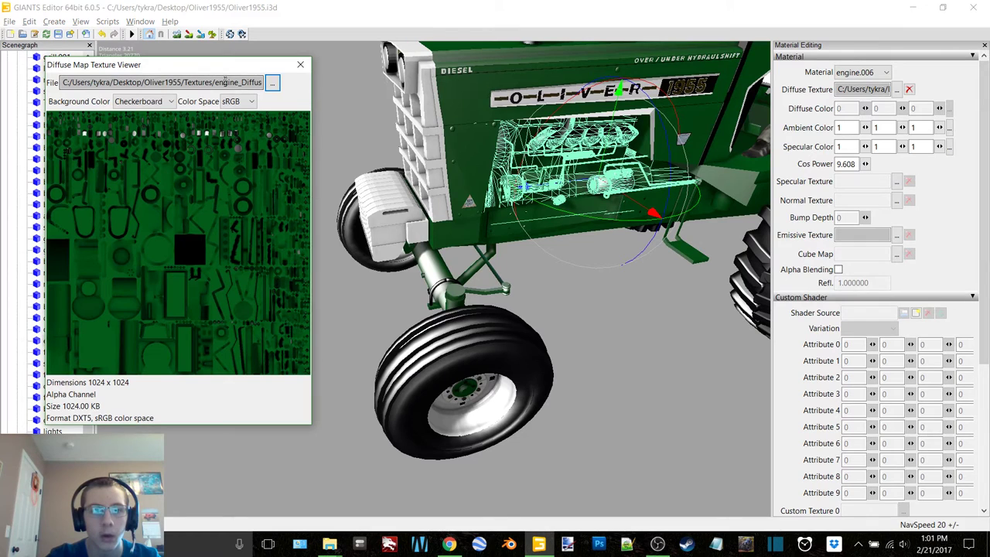
drag(261, 80, 271, 82)
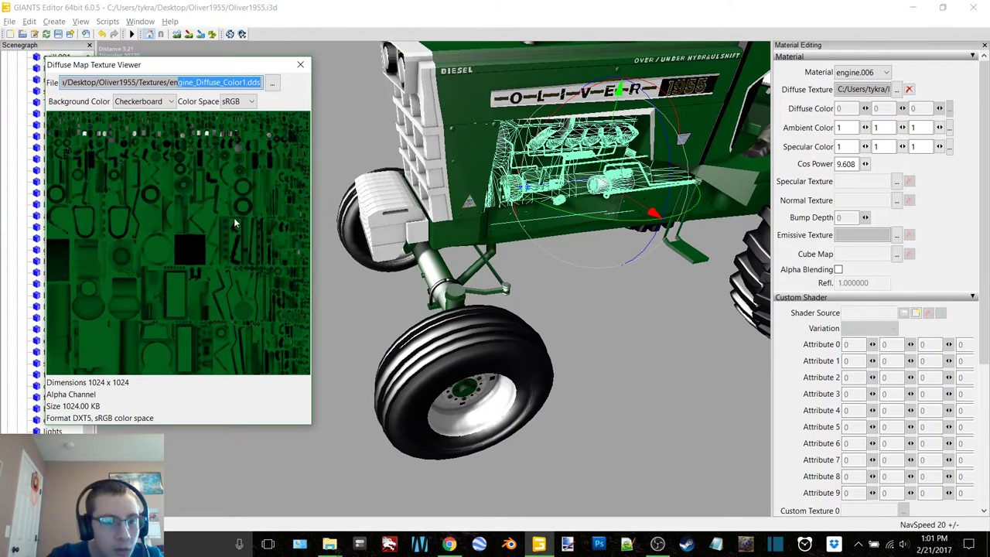
click(271, 83)
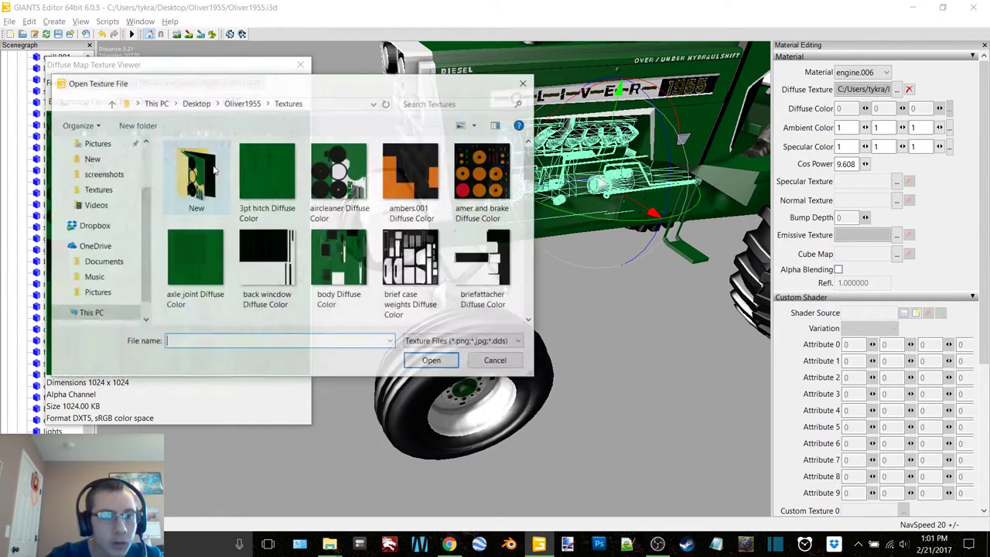
double_click(196, 177)
scroll(345, 227, down, 2)
scroll(346, 227, down, 3)
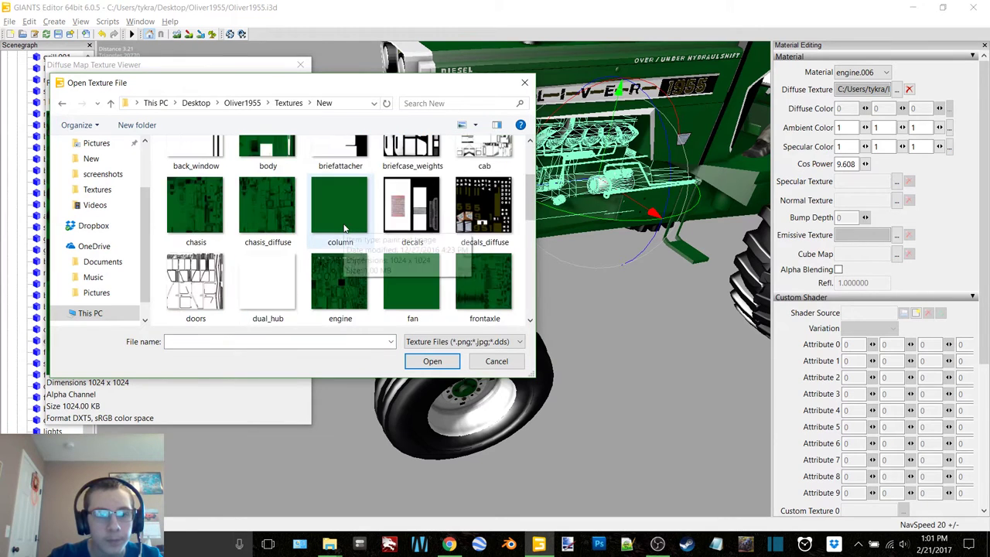
double_click(342, 203)
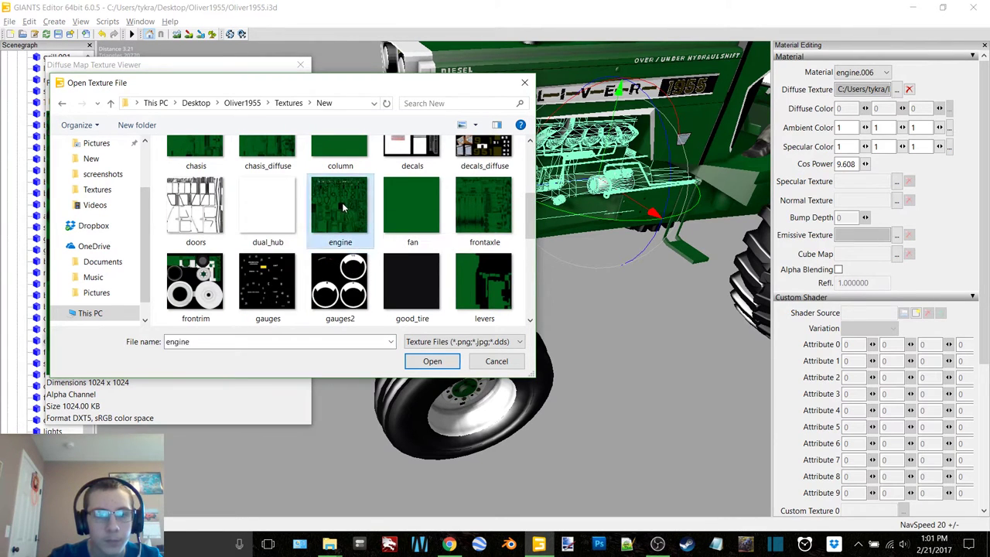
click(300, 64)
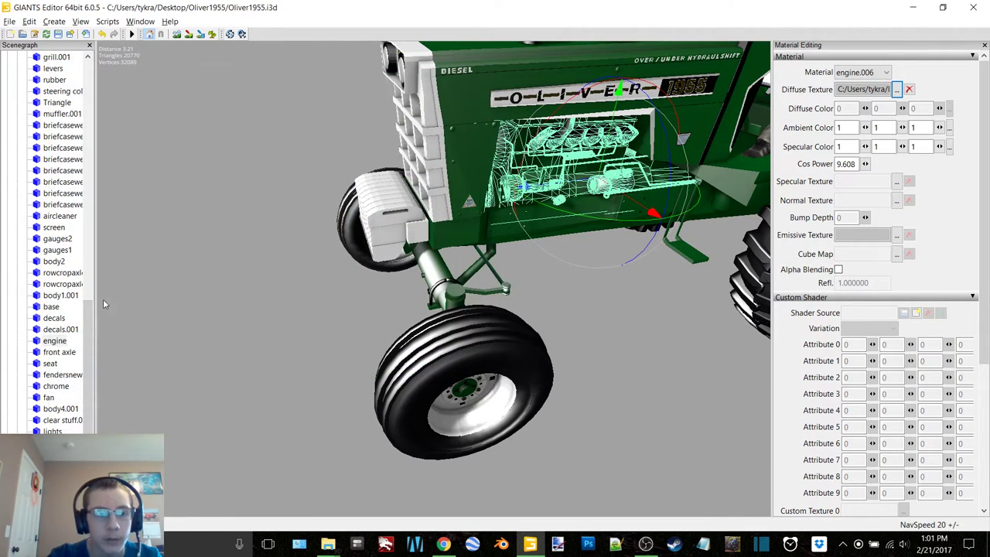
Step: Remove the front axle part's emissive texture and load frontaxle from the New folder as its diffuse texture
click(58, 352)
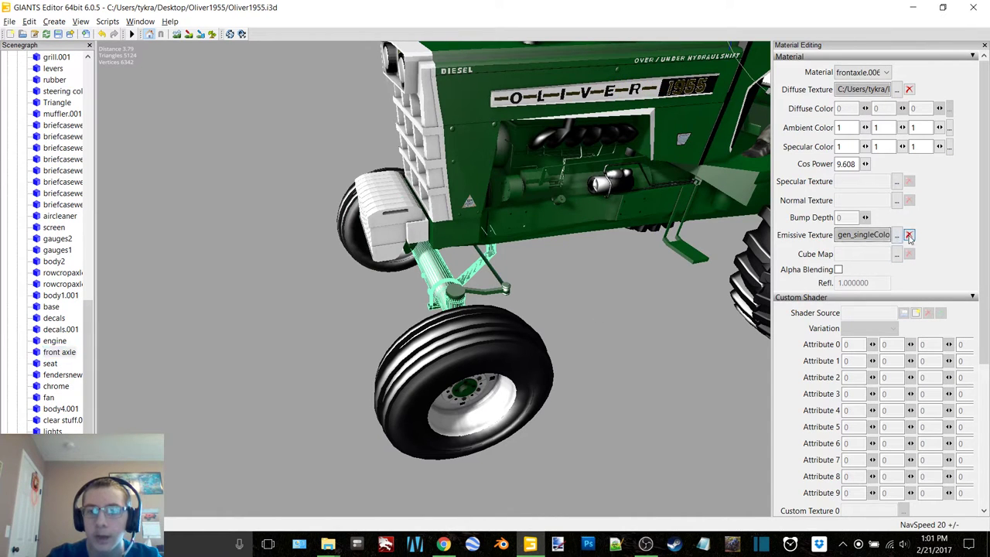
click(876, 89)
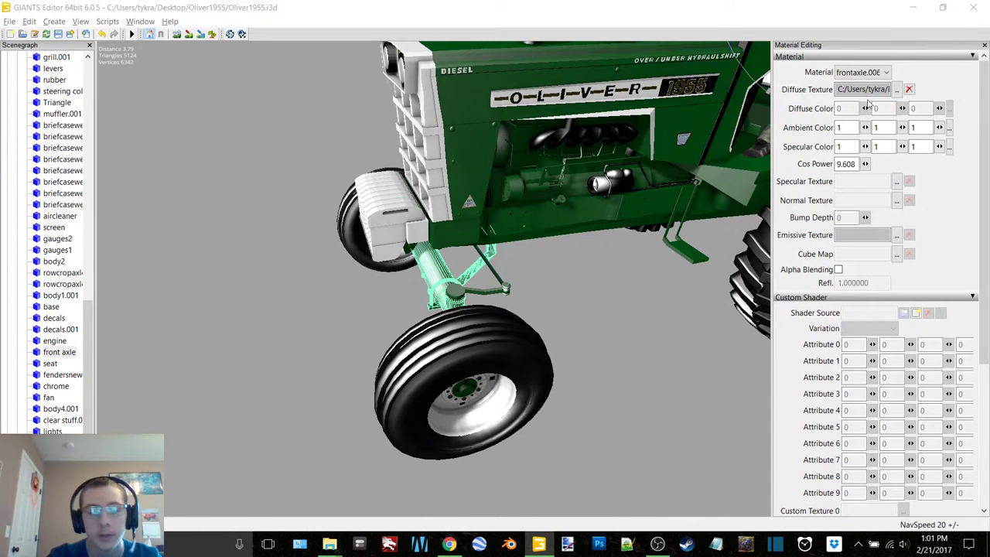
click(273, 83)
double_click(199, 172)
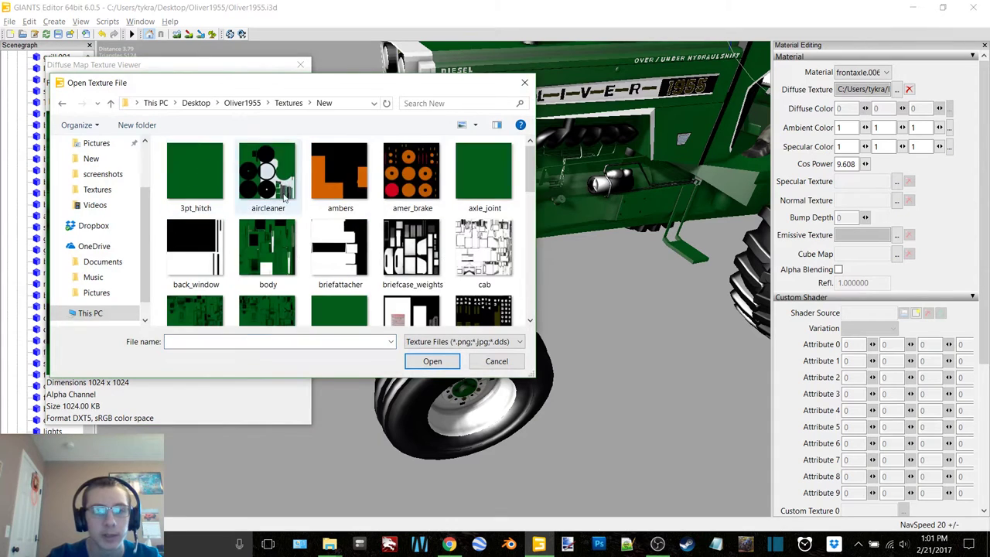
scroll(304, 209, down, 2)
scroll(304, 209, down, 2)
double_click(484, 282)
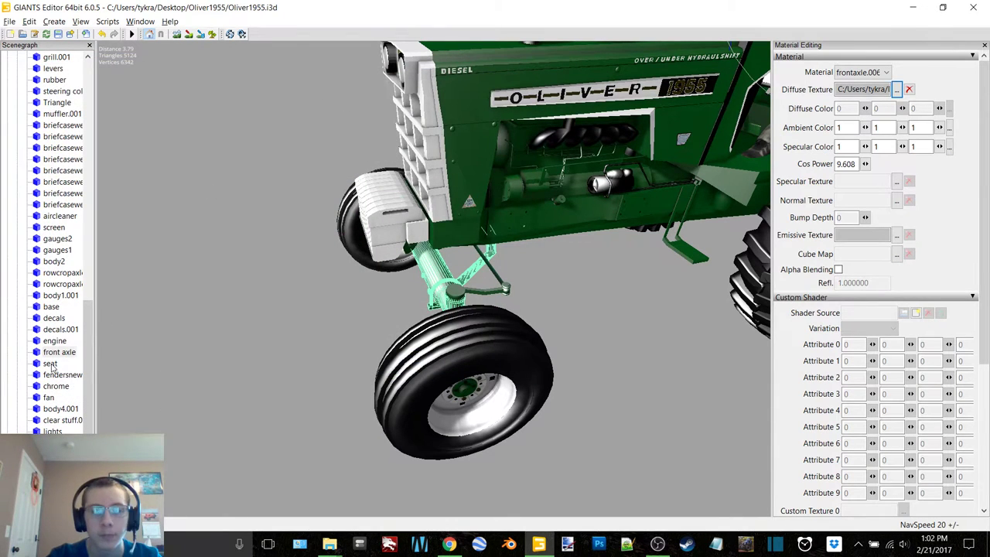
Step: Clear the seat part's emissive texture and replace its diffuse texture with seat from the New folder
click(50, 364)
click(909, 236)
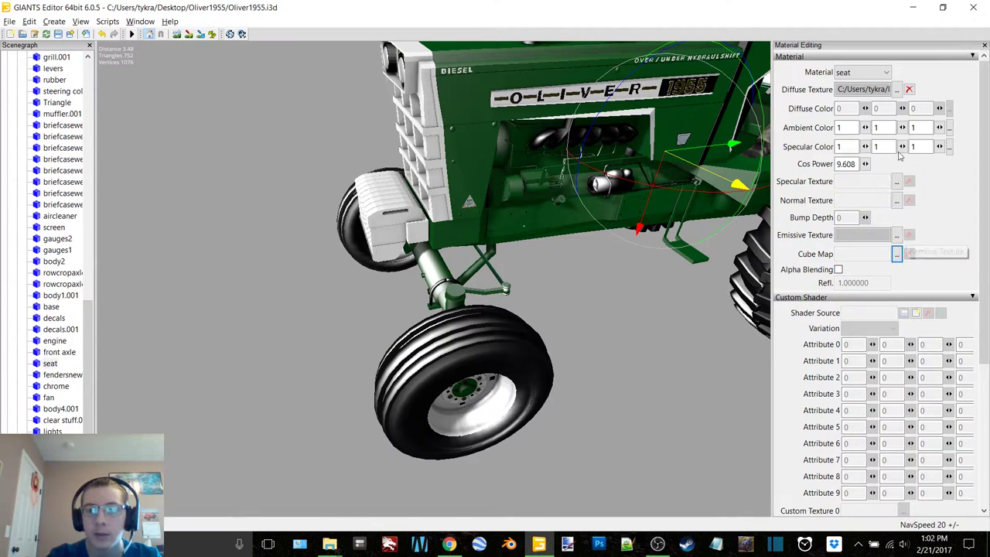
click(897, 90)
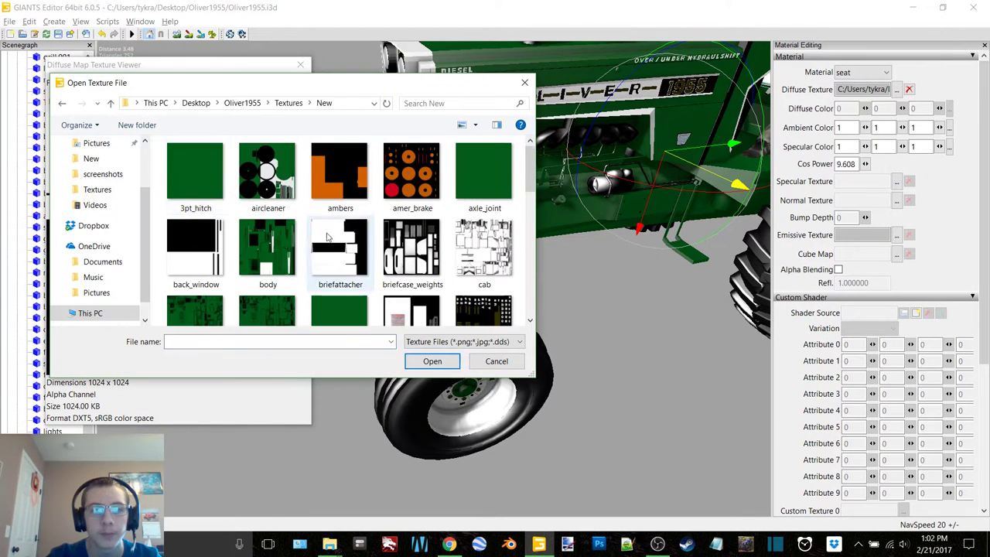
scroll(356, 256, down, 8)
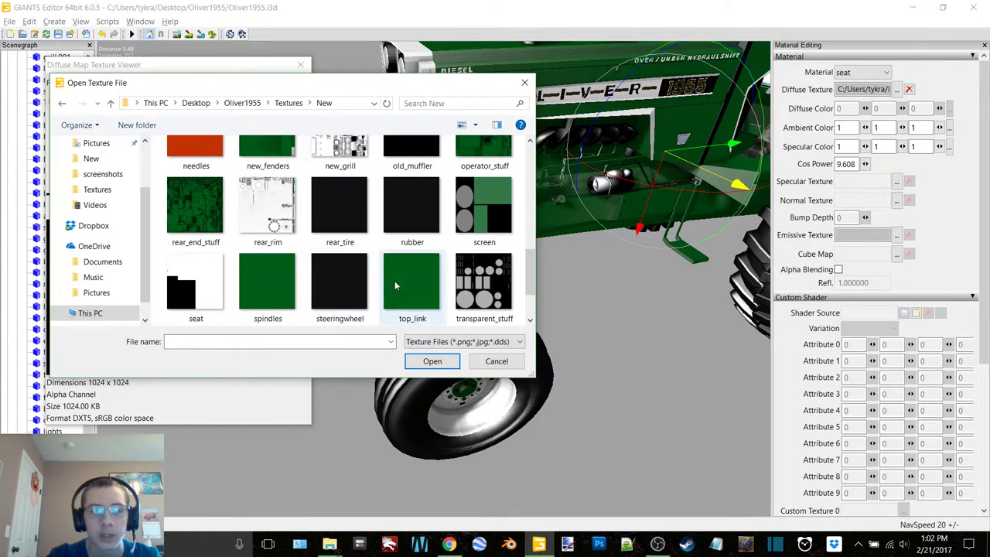
scroll(395, 287, down, 1)
double_click(195, 207)
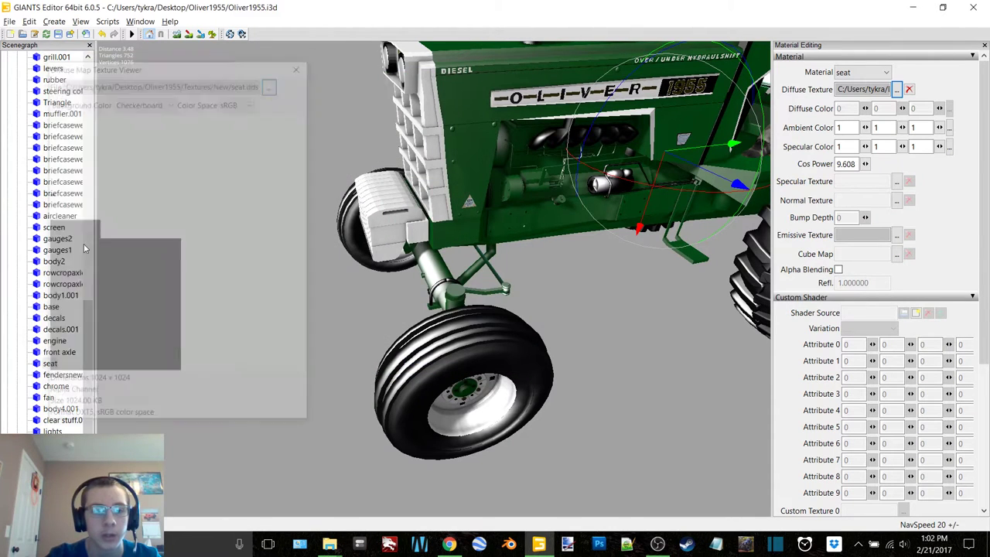
Step: Remove the emissive texture of the new fenders part and set its diffuse texture to new_fenders from the New folder
click(59, 375)
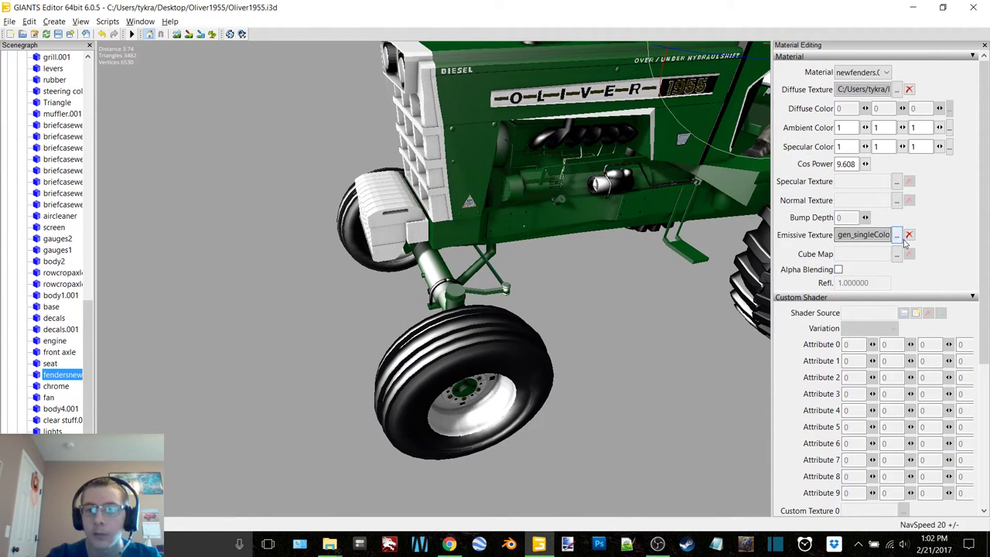
click(909, 235)
click(897, 89)
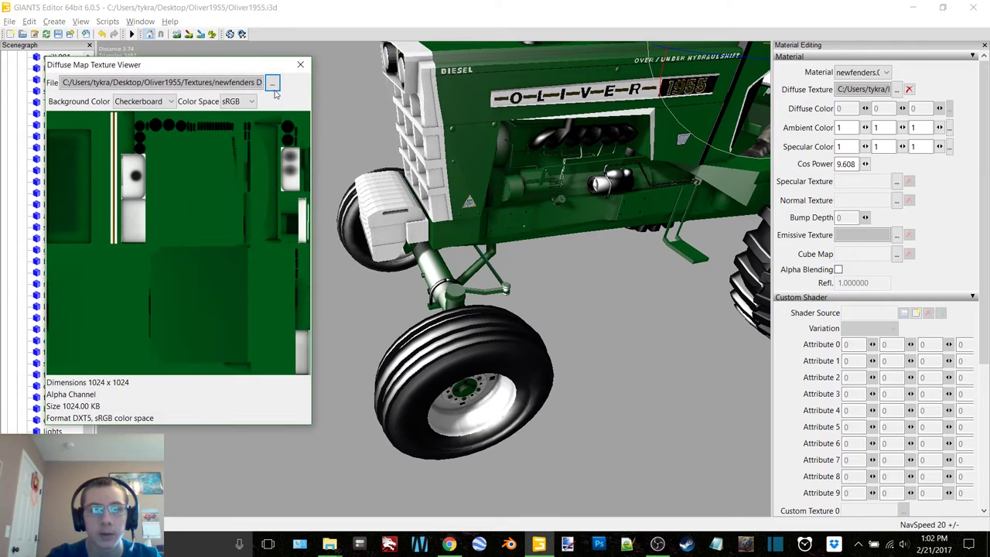
click(272, 80)
double_click(198, 174)
scroll(307, 217, down, 4)
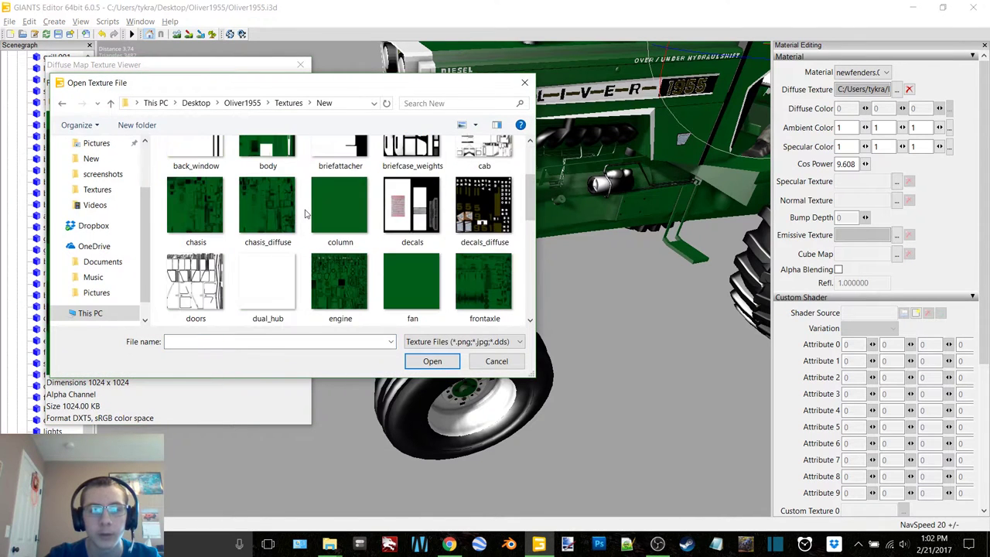
double_click(271, 283)
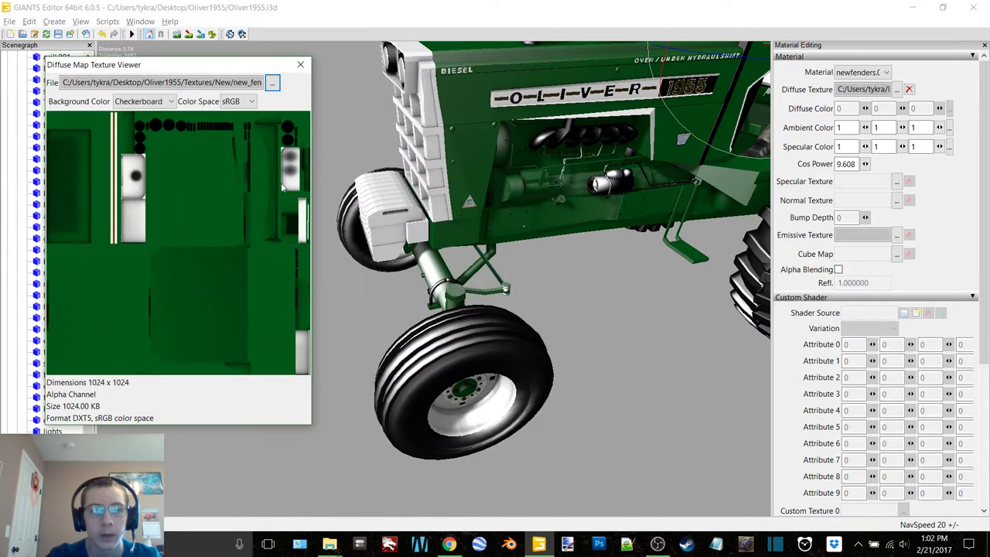
click(300, 64)
Step: Remove both the emissive texture and the cube map from the chrome part, and inspect the tractor's front
click(55, 386)
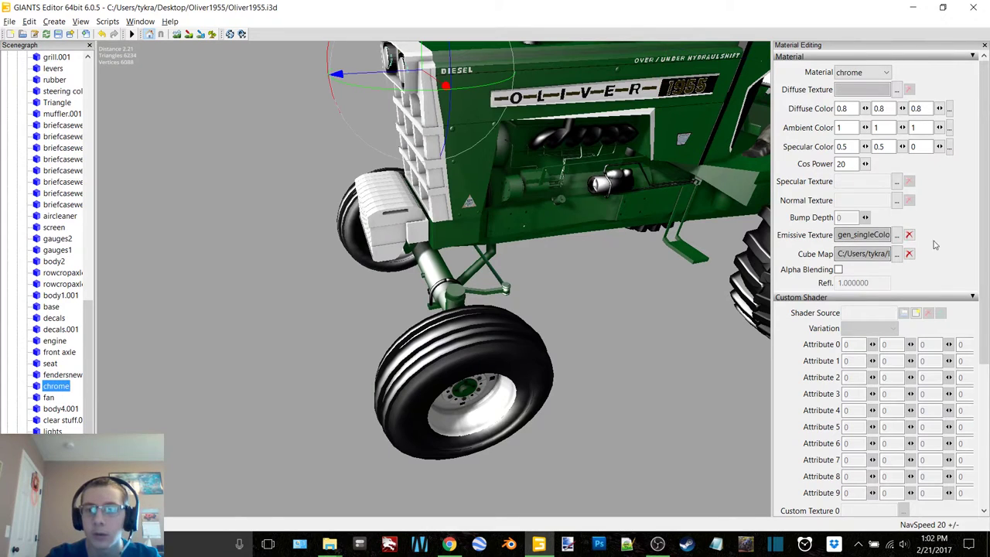
click(909, 235)
click(910, 252)
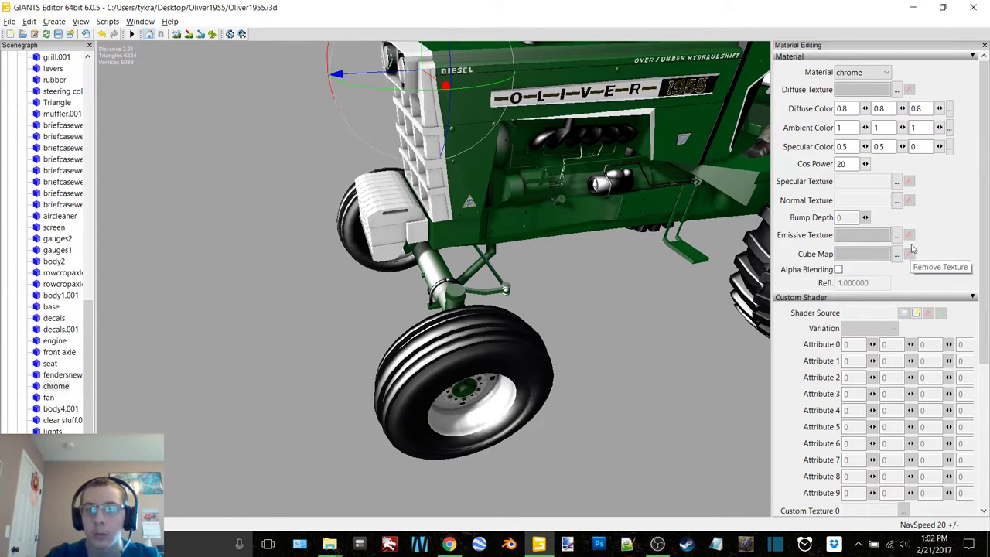
click(872, 73)
click(871, 79)
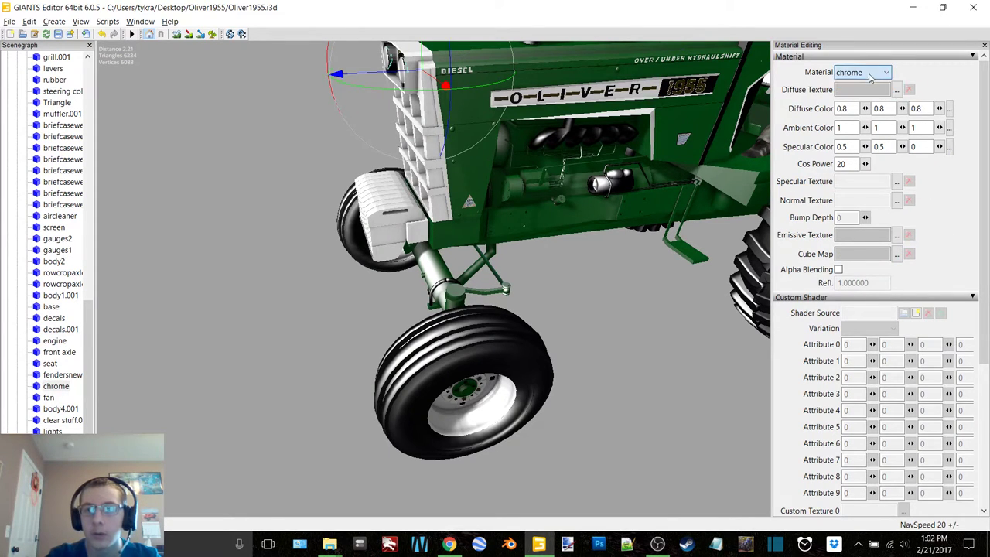
alt+drag(550, 251, 515, 223)
alt+middle_drag(377, 252, 384, 251)
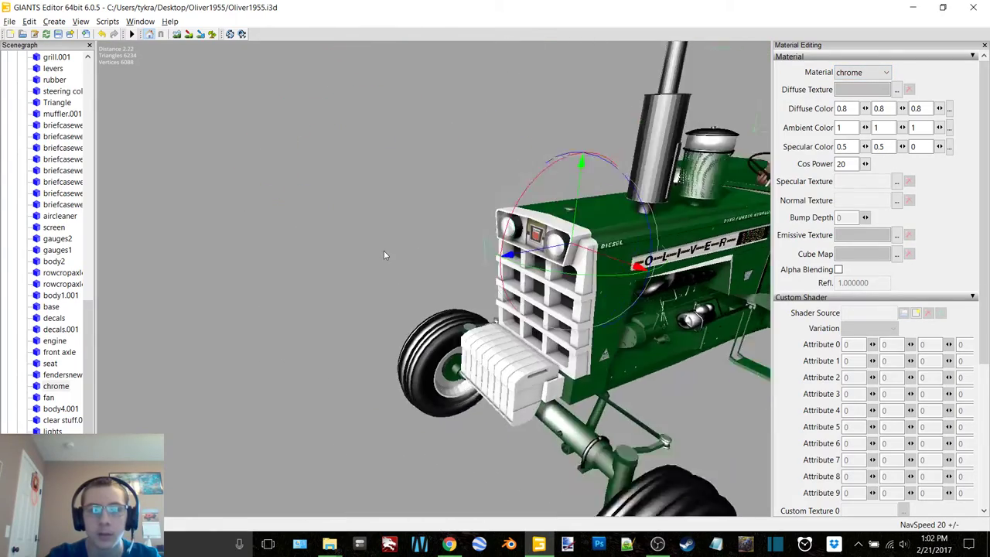
scroll(386, 252, up, 4)
alt+drag(387, 252, 534, 223)
middle_drag(534, 226, 511, 232)
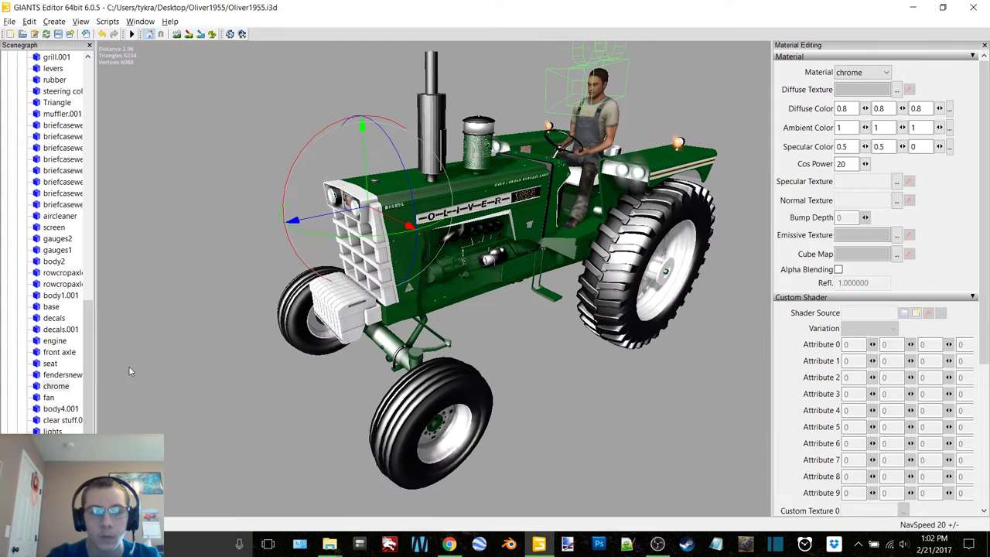
Step: Clear the fan part's emissive texture and load fan from the New folder as its diffuse texture
click(48, 397)
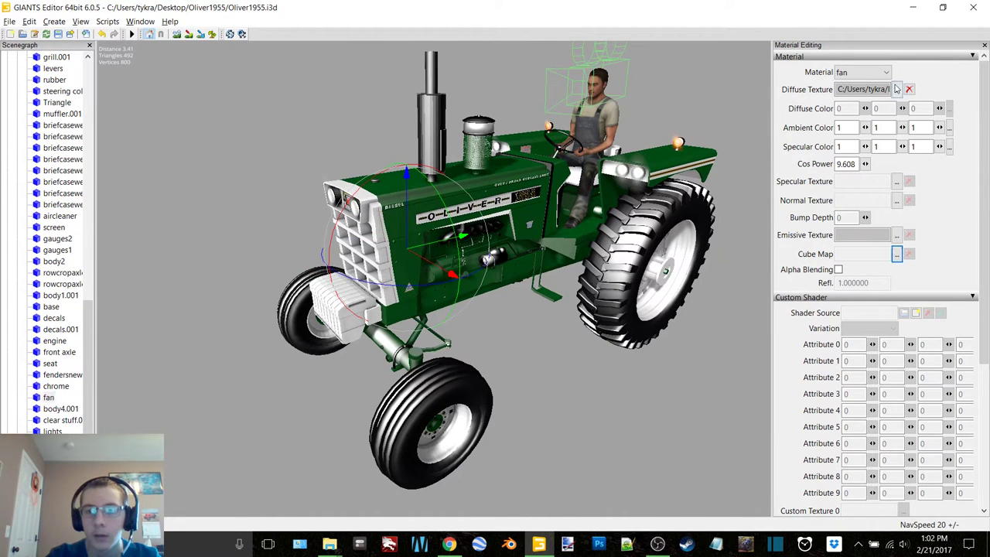
click(896, 89)
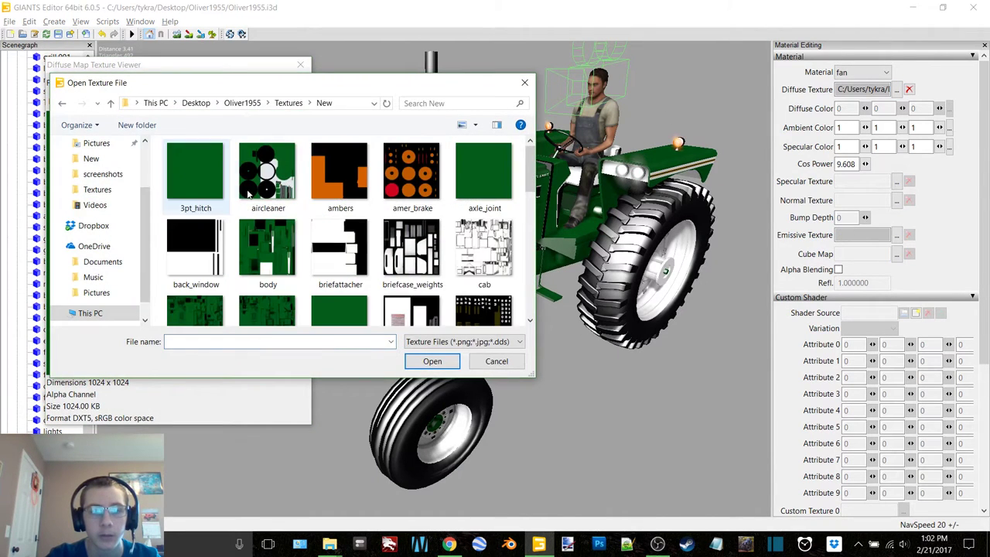
scroll(341, 279, down, 3)
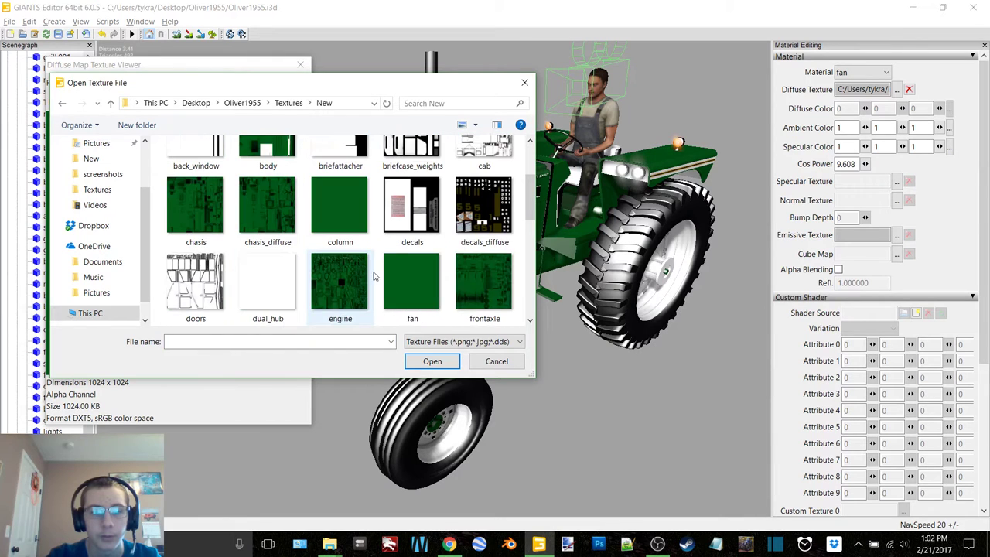
double_click(411, 280)
click(301, 64)
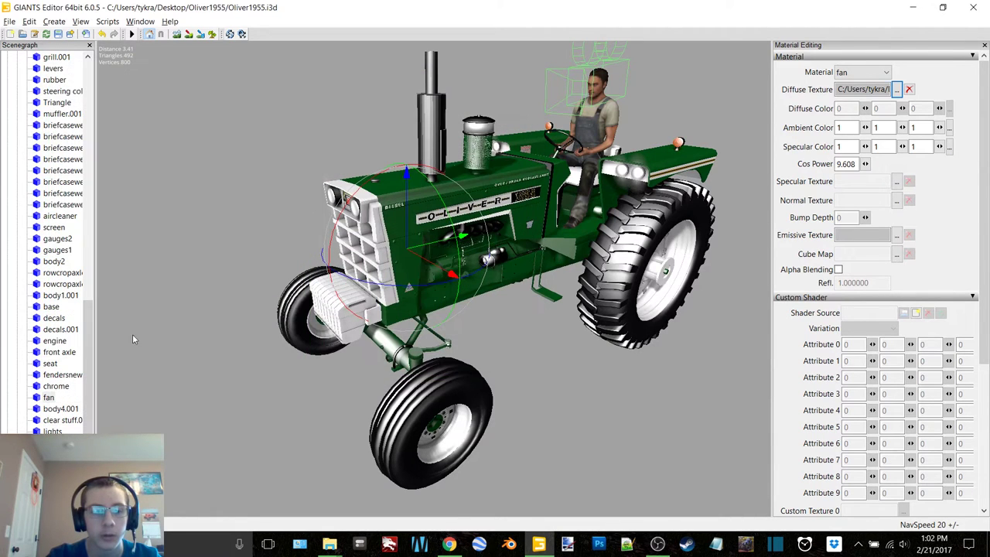
Step: Remove the emissive texture from body4.001 and replace its diffuse texture with chasis_diffuse from the New folder
click(62, 410)
click(909, 235)
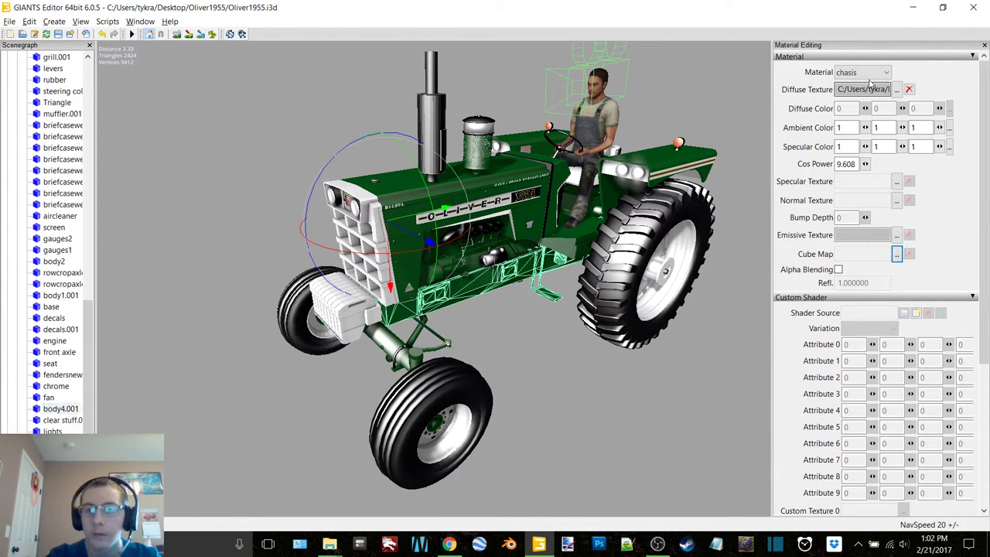
click(871, 90)
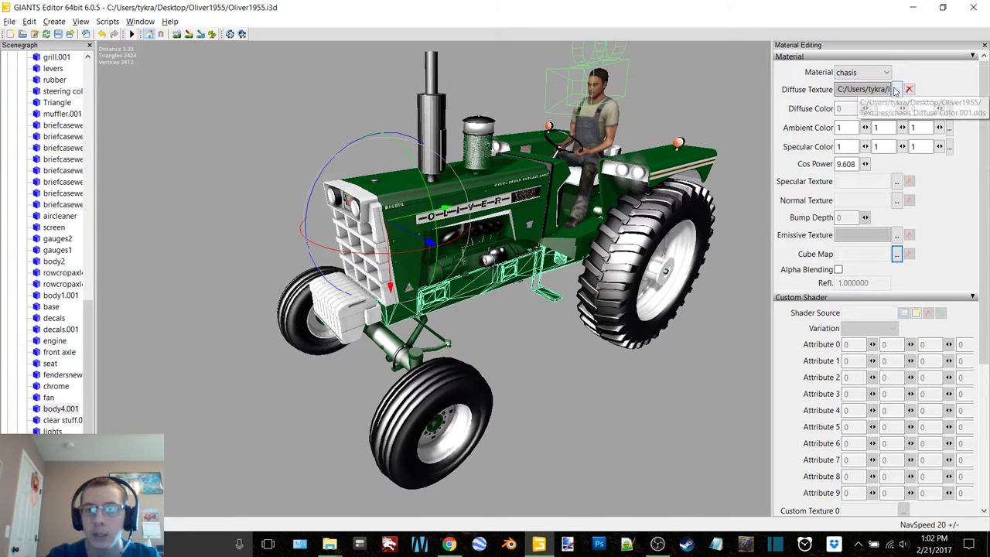
click(276, 84)
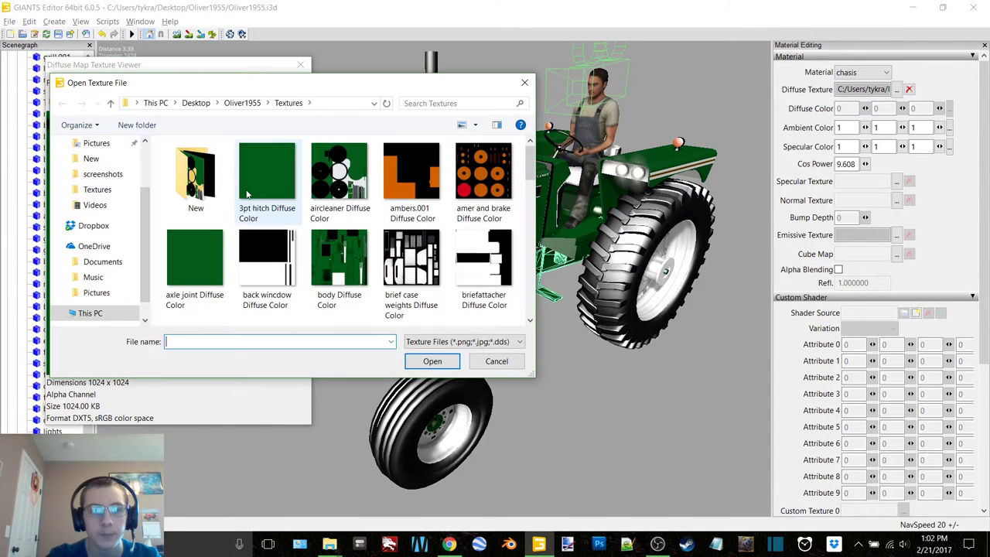
double_click(195, 170)
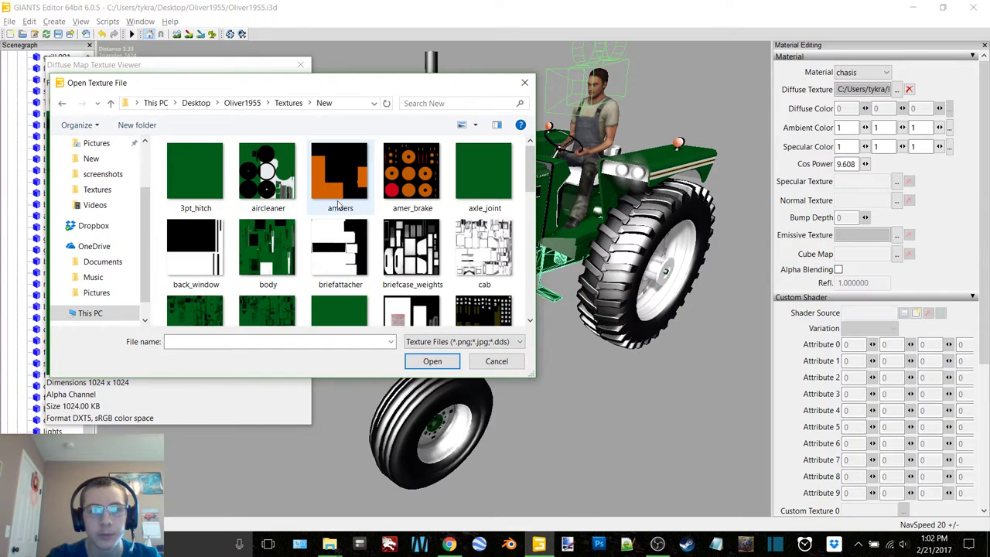
scroll(338, 203, down, 1)
drag(276, 88, 274, 111)
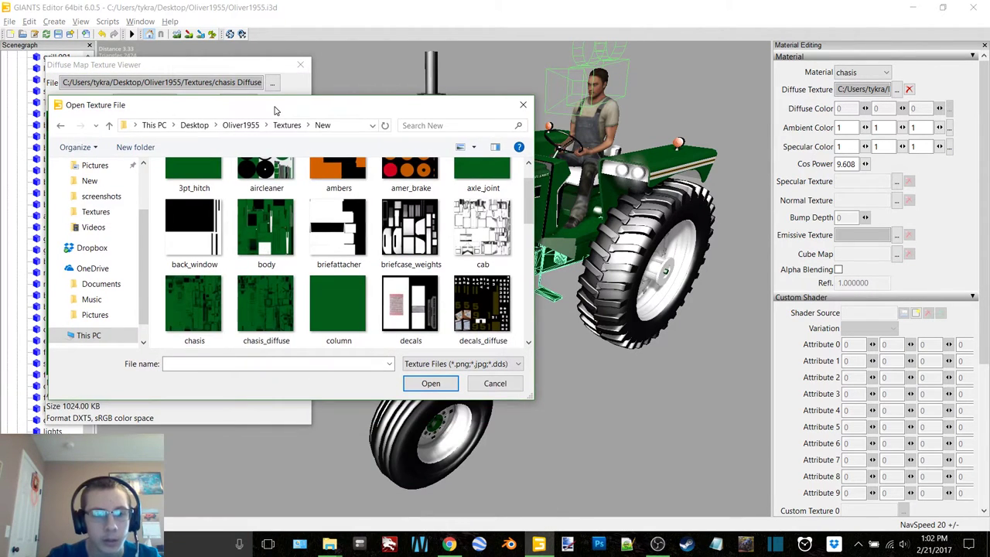
double_click(276, 320)
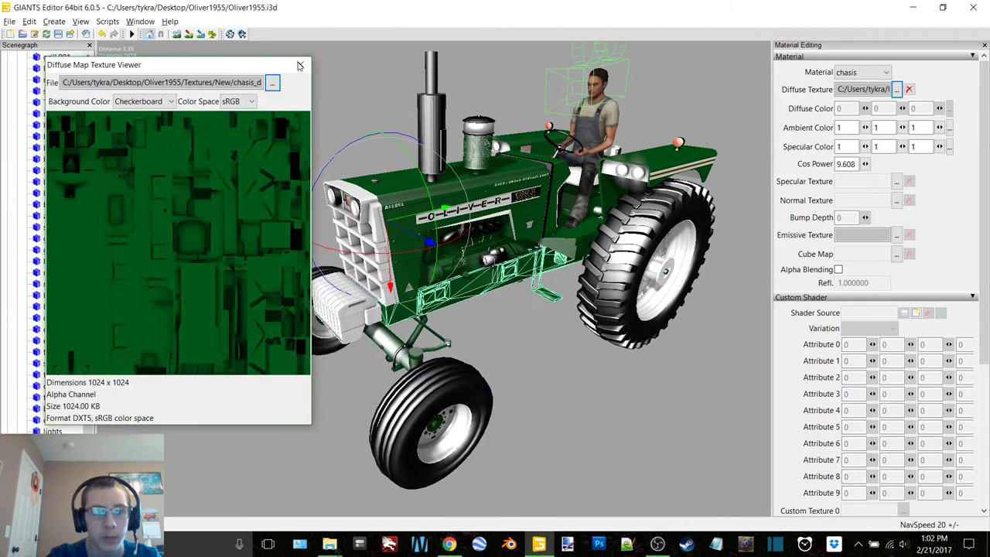
click(300, 65)
Step: Clear the emissive texture of the clear stuff part and set its diffuse texture to amer_brake from the New folder
click(54, 420)
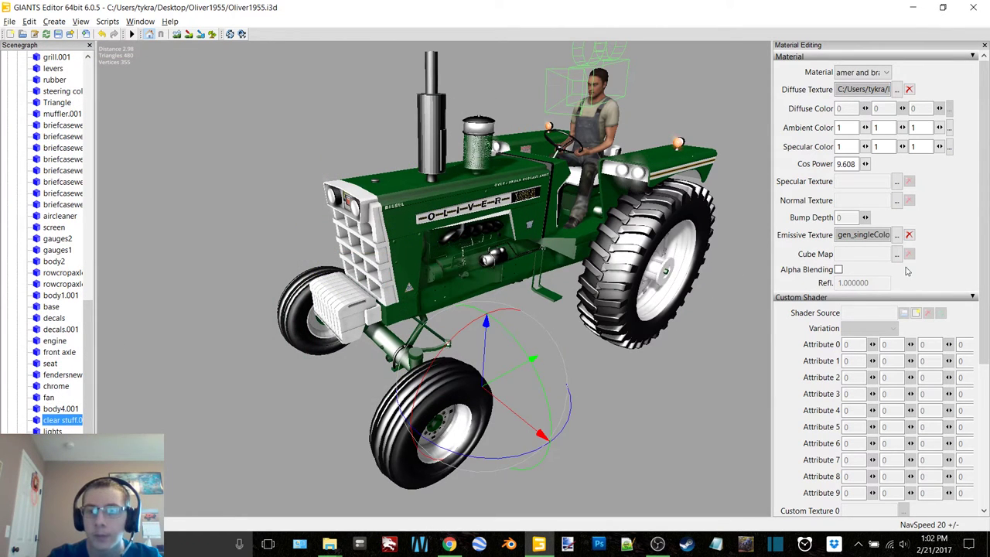
click(910, 235)
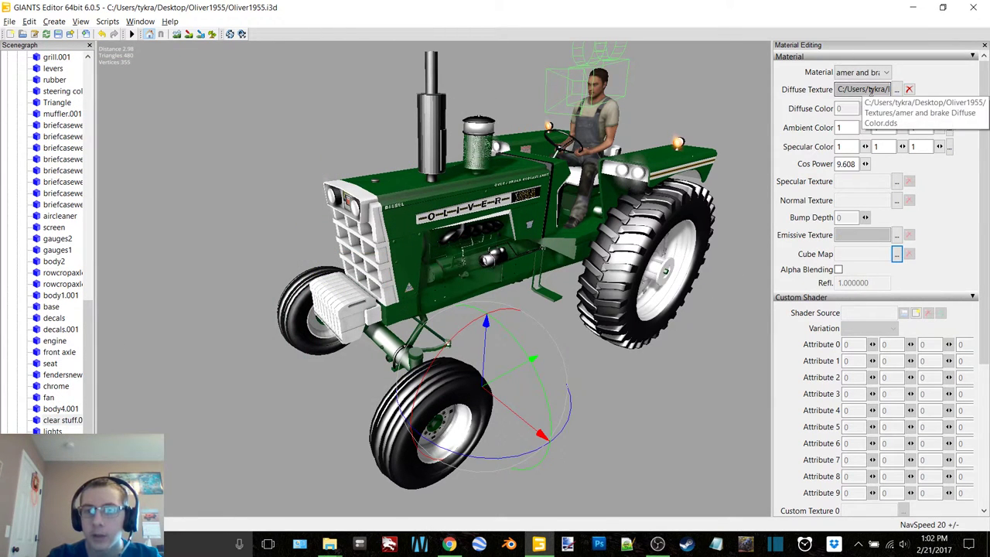
click(897, 90)
click(272, 82)
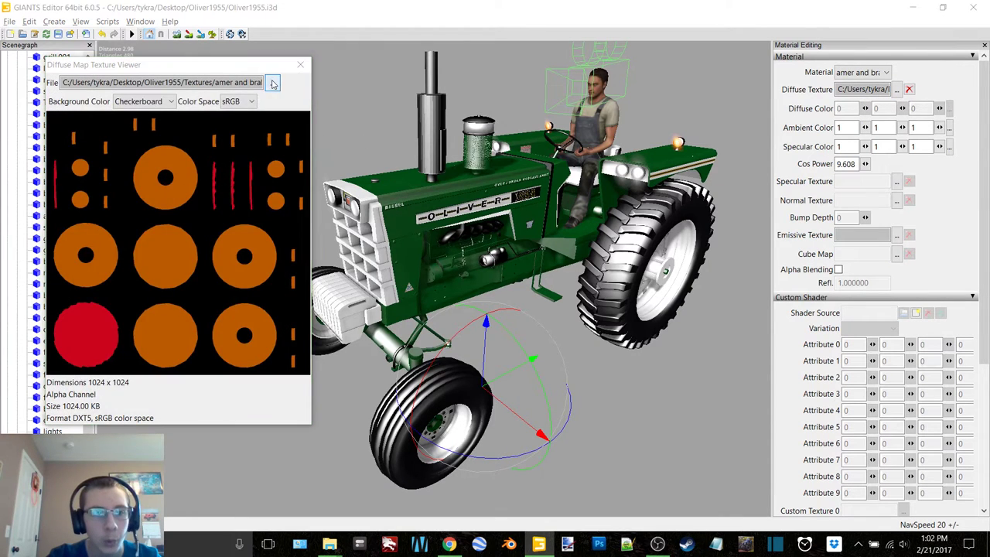
double_click(193, 193)
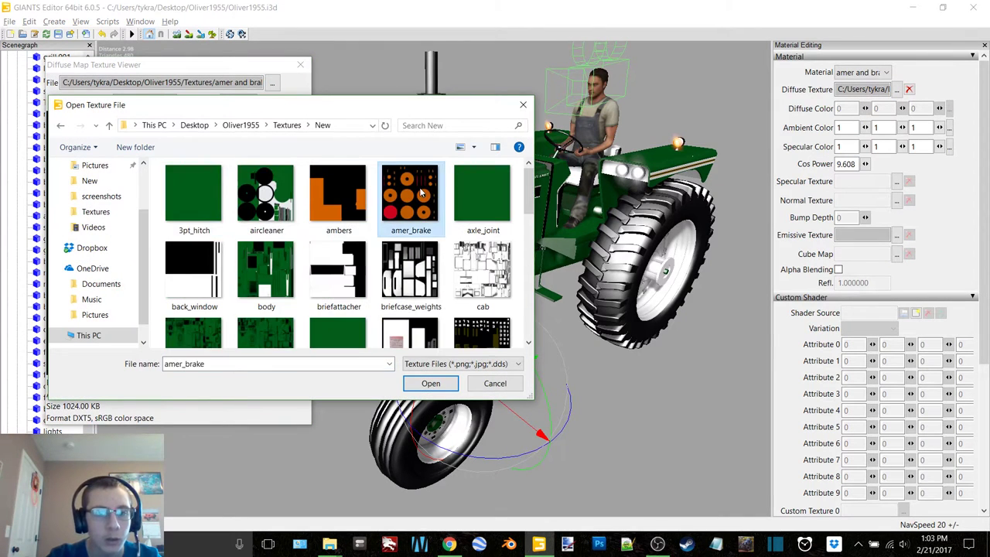
double_click(409, 194)
click(300, 64)
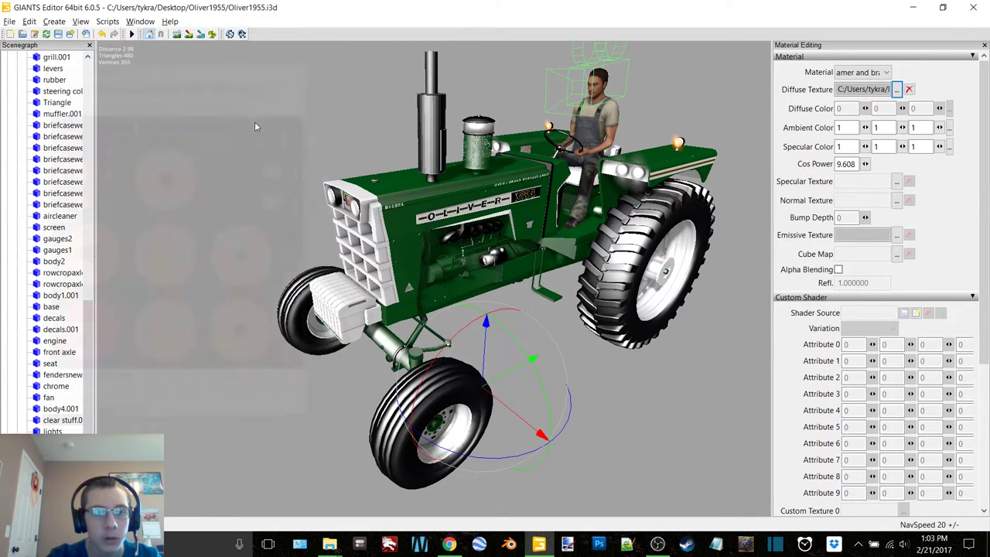
Step: Set the diffuse texture of the lights part, material transparent stuff, to transparent_stuff from the New folder
click(53, 431)
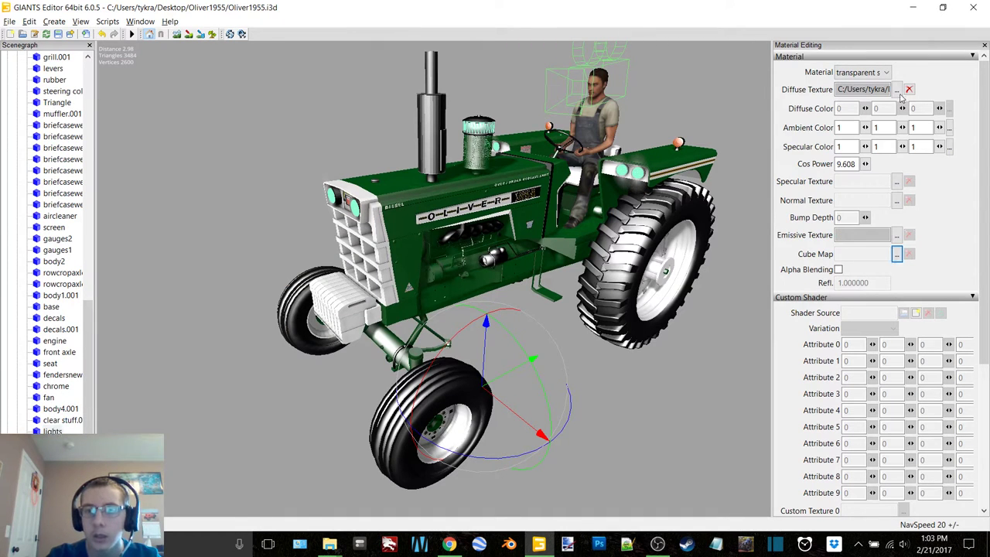
click(898, 90)
click(271, 83)
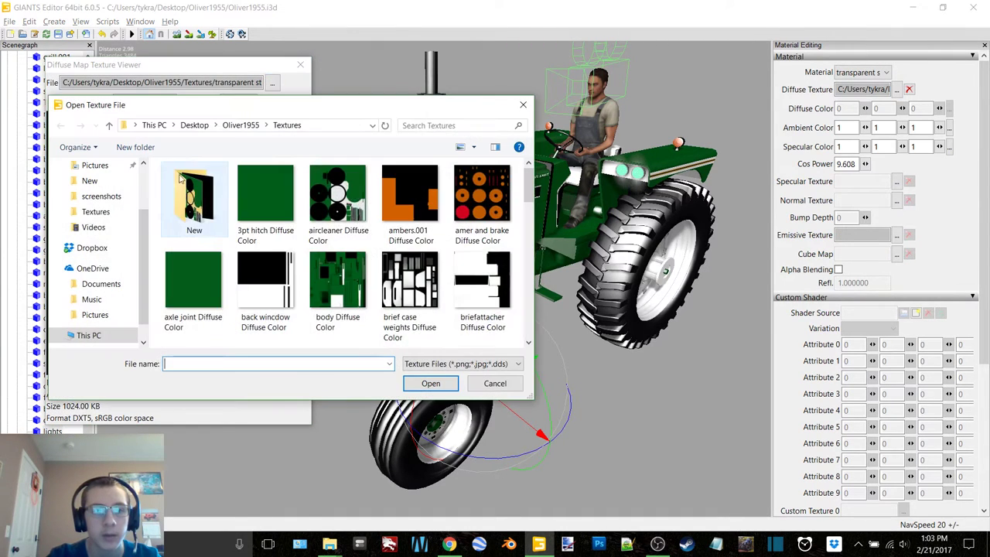
double_click(191, 193)
scroll(330, 245, down, 5)
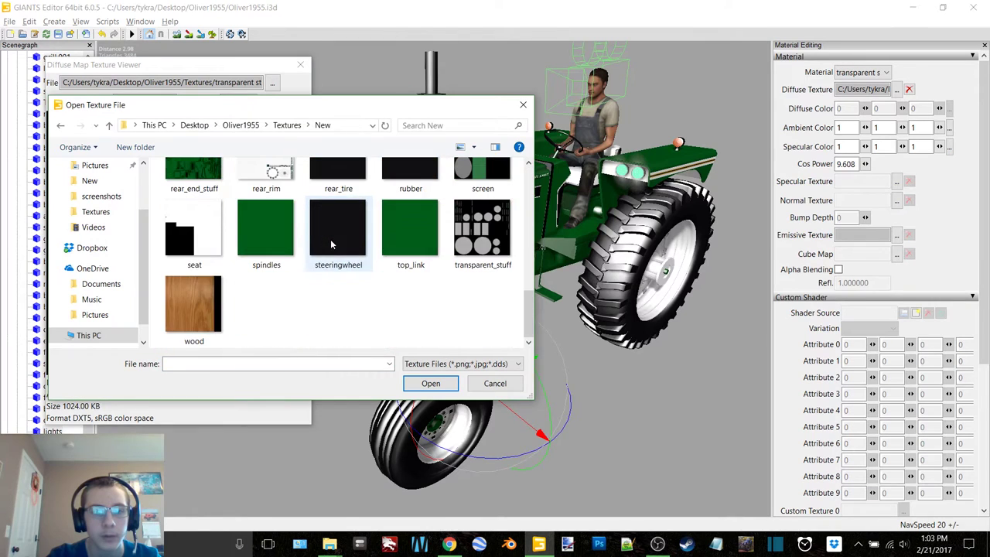
double_click(482, 228)
click(300, 67)
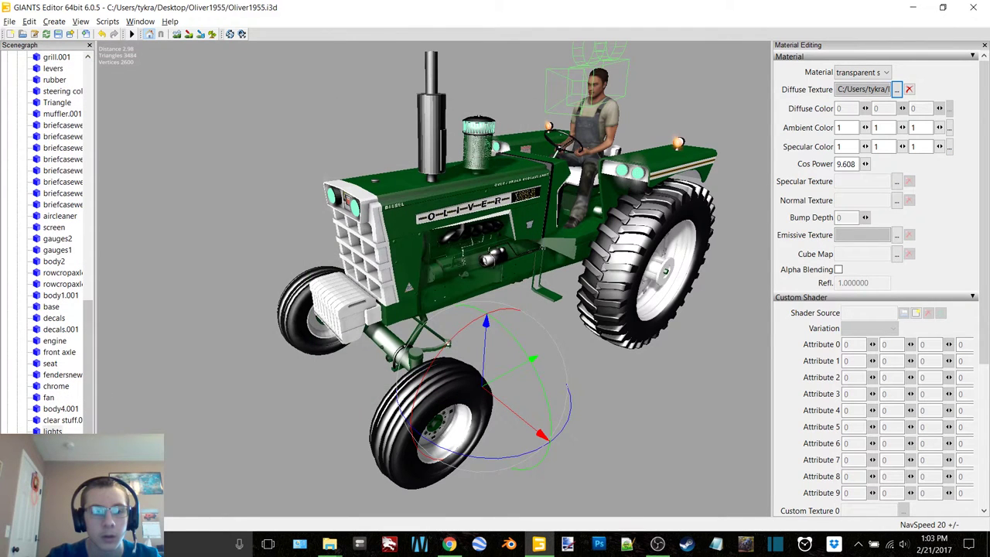
Step: Clear the emissive texture of the part using the needles material and set its diffuse texture to needles from the New folder
click(909, 235)
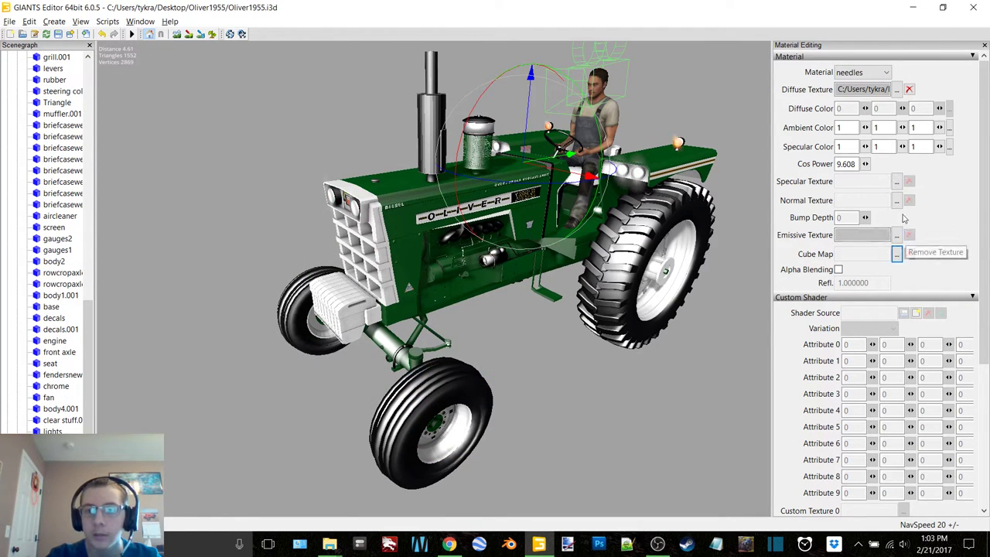
click(897, 90)
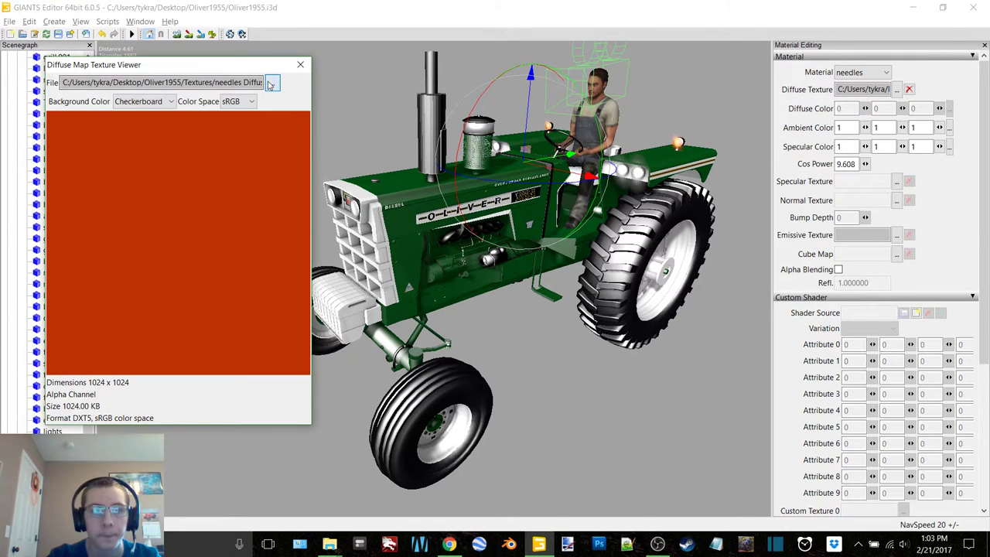
click(271, 83)
double_click(195, 197)
scroll(307, 241, down, 1)
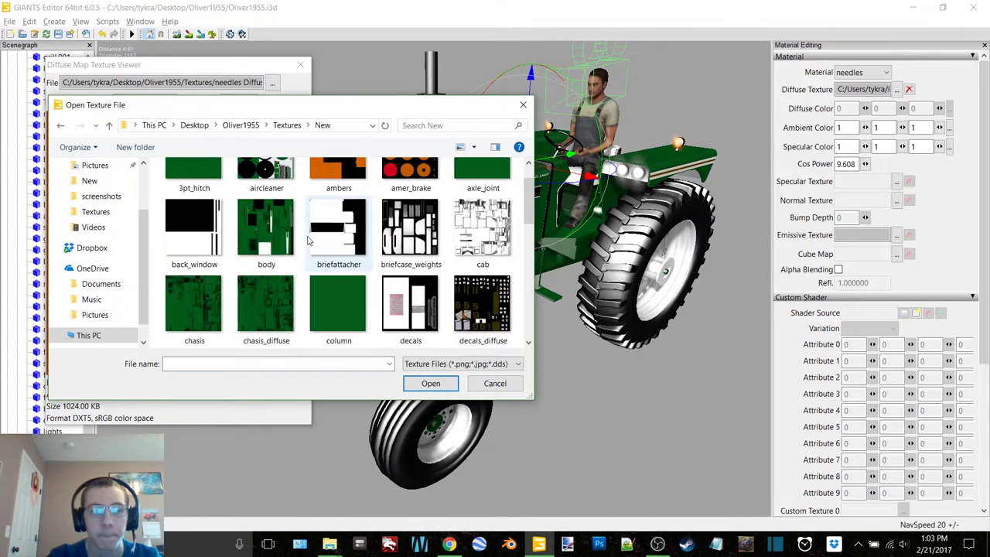
scroll(307, 241, down, 10)
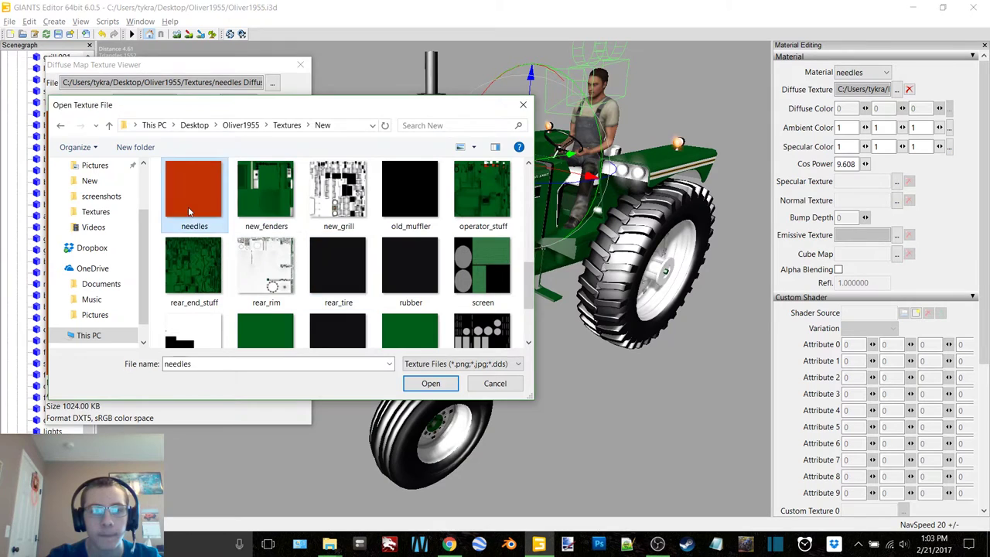
double_click(188, 203)
Step: Check which diffuse texture file is linked on the other parts that use the needles material
click(563, 154)
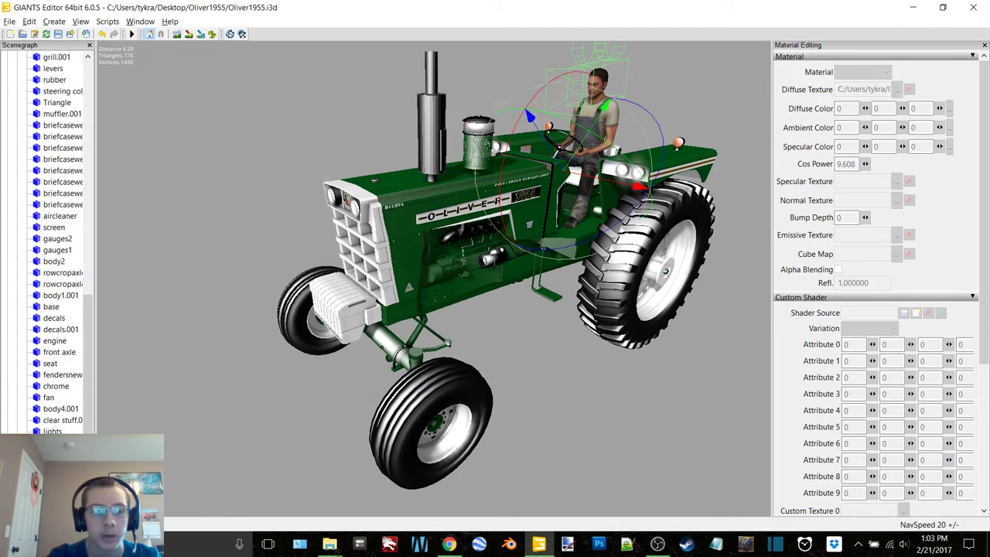
click(438, 285)
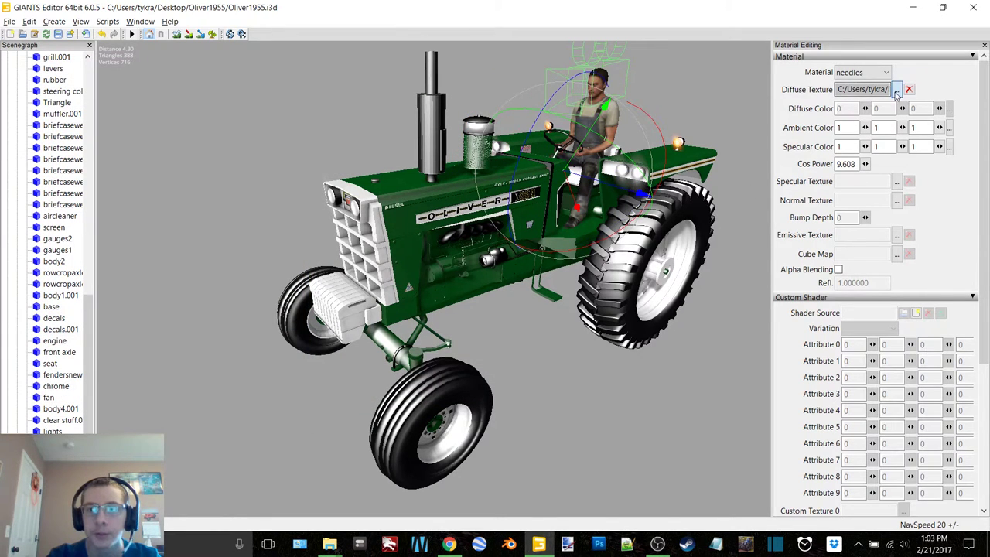
click(896, 90)
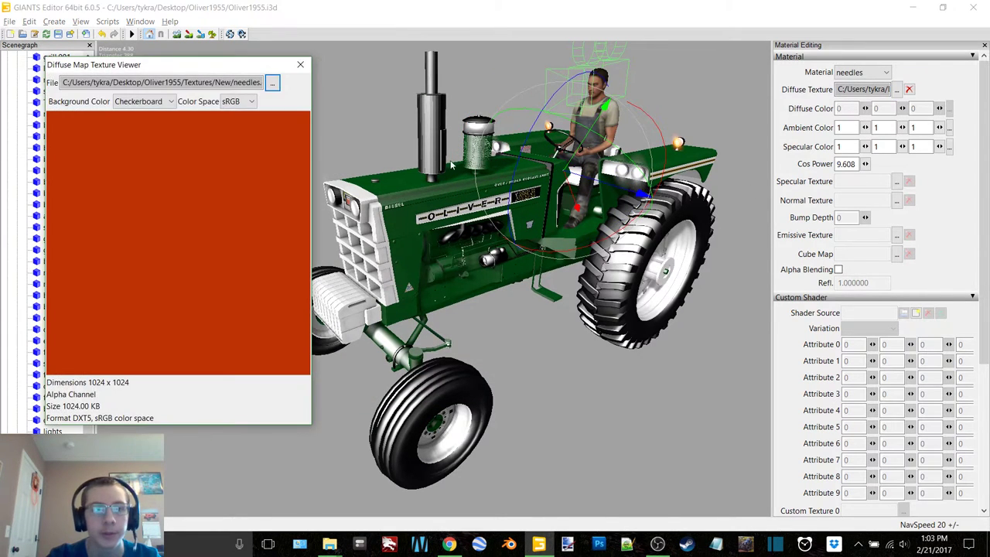
click(300, 64)
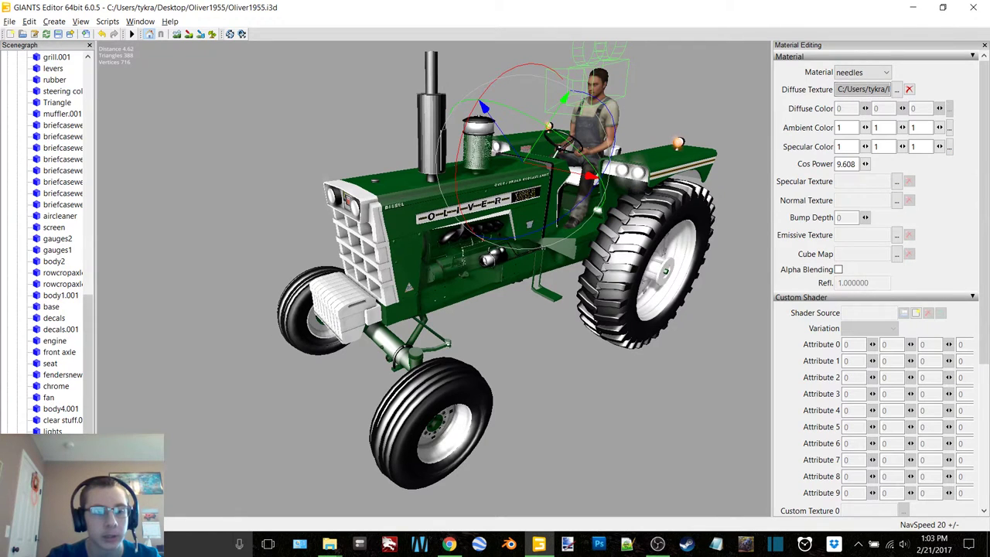
key(Left)
scroll(69, 286, up, 10)
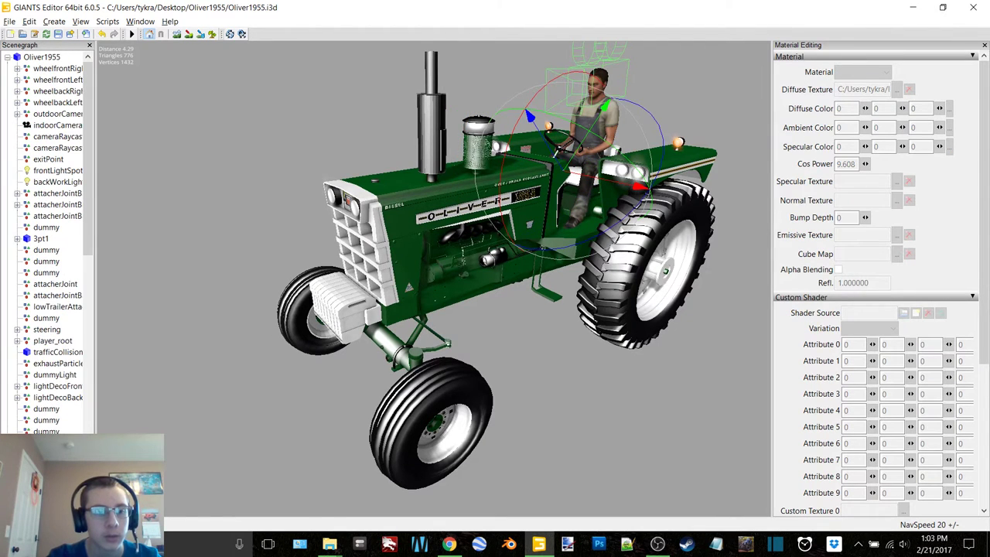
Step: Look through the front right wheel group and inspect the material of tie rod.001
click(54, 68)
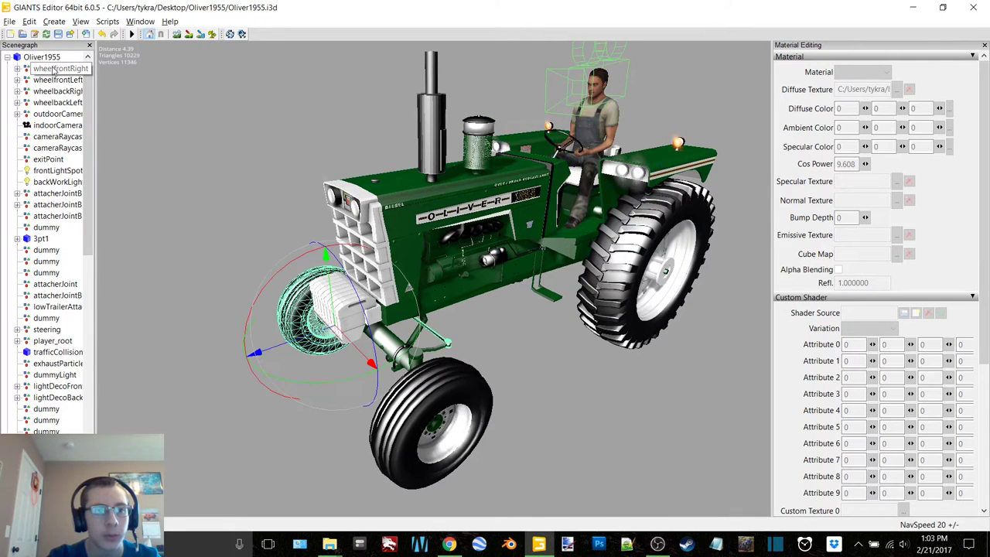
double_click(54, 69)
click(62, 91)
click(62, 92)
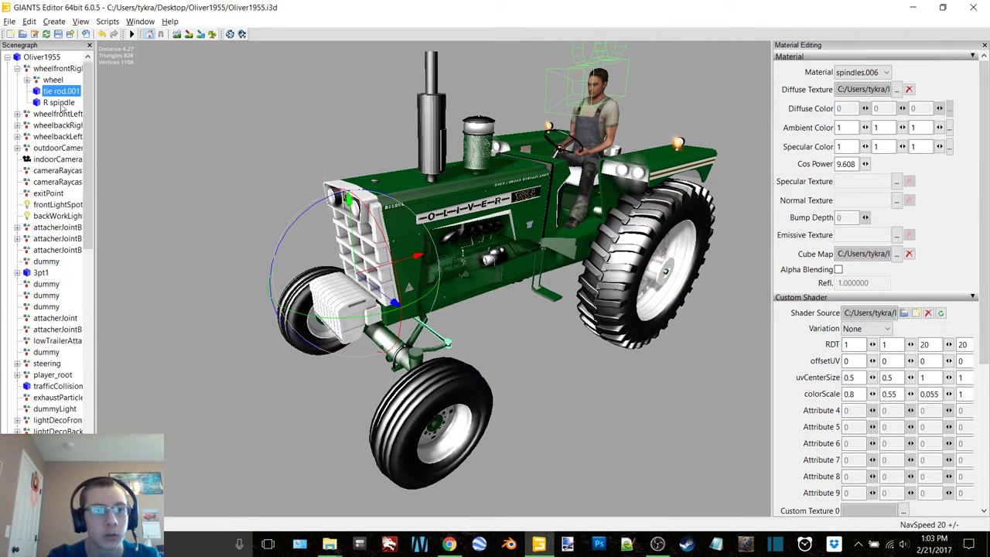
click(54, 80)
double_click(56, 68)
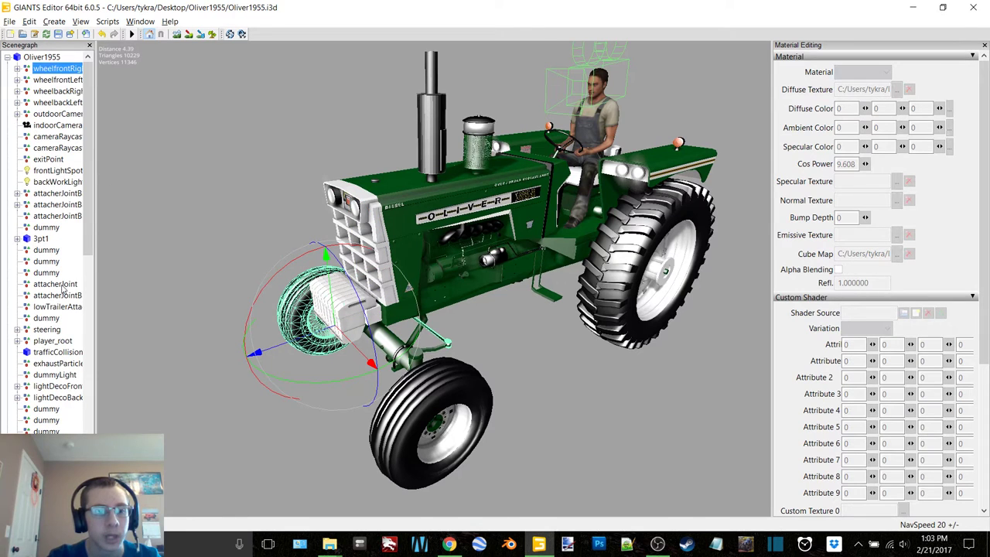
Step: Frame attacherJointBackArmBottom at the tractor's rear and inspect the materials of its arms and the 3pt1 hitch part
scroll(65, 314, down, 1)
scroll(64, 314, up, 1)
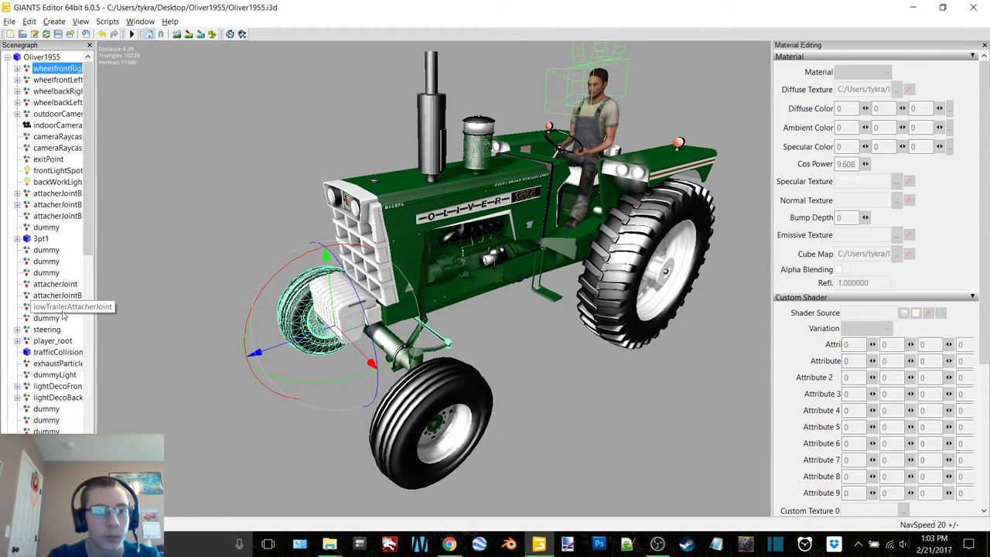
click(55, 205)
key(f)
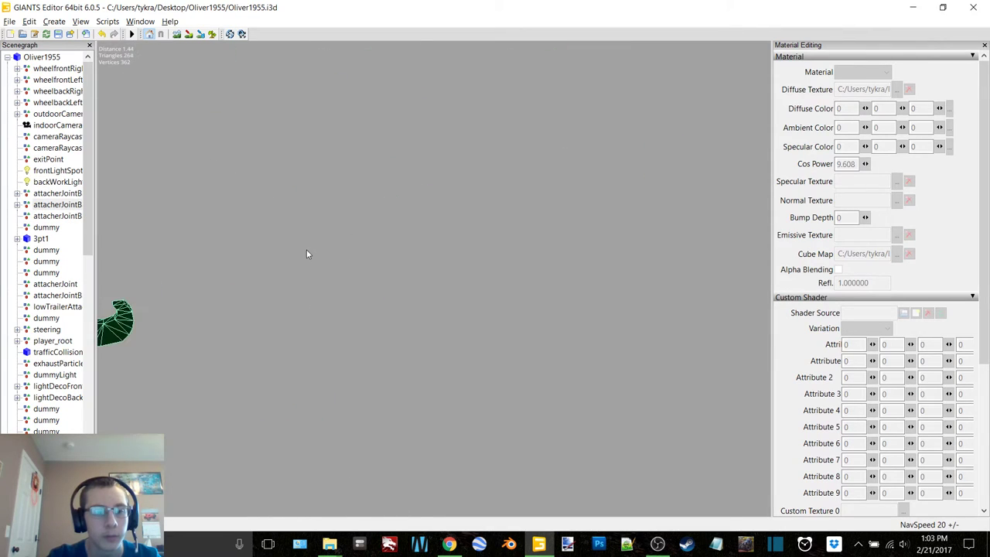
alt+middle_drag(306, 249, 359, 221)
scroll(345, 221, down, 3)
double_click(57, 204)
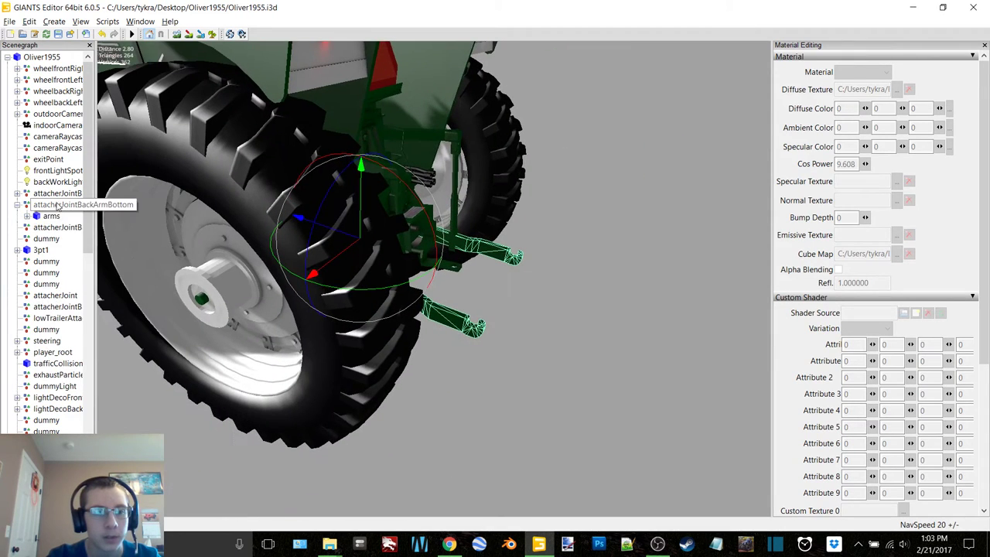
click(51, 217)
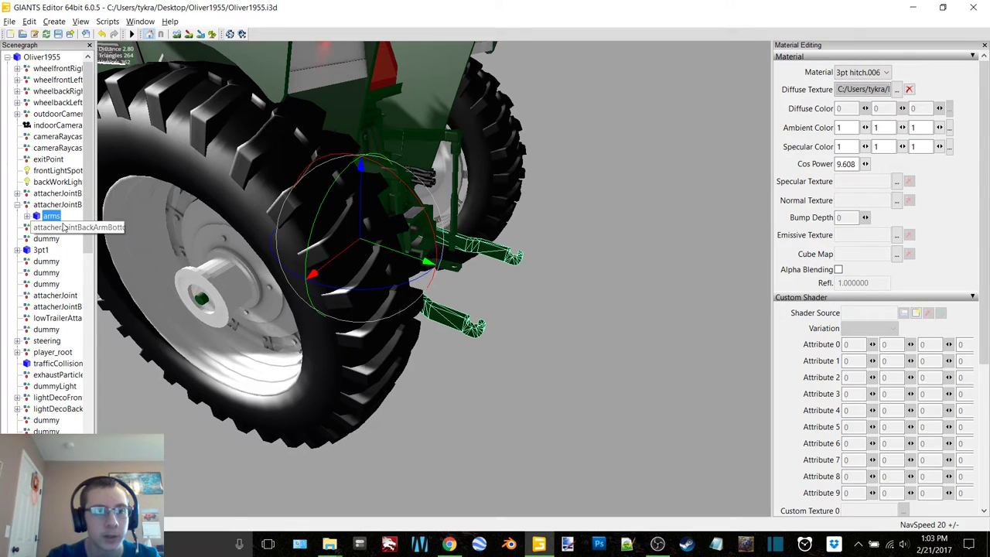
double_click(48, 248)
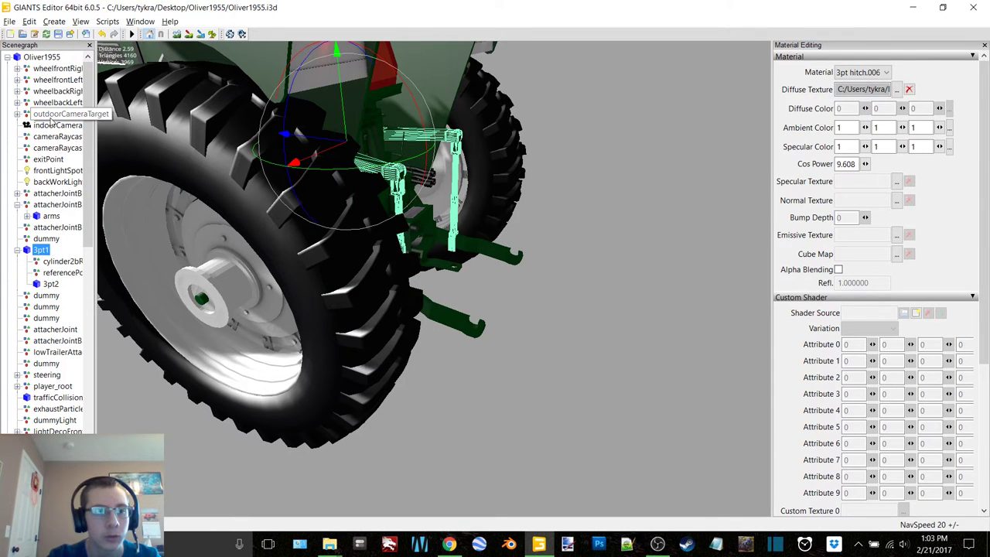
Step: Look through the left and right rear wheel groups, leaving the left one expanded down to its tire and rim parts
double_click(50, 104)
double_click(51, 115)
double_click(58, 127)
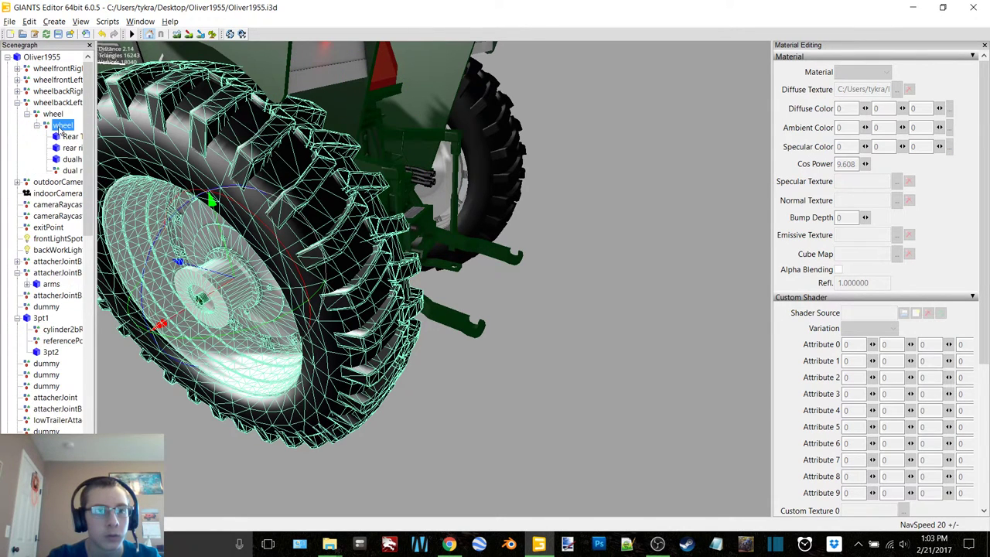
double_click(51, 102)
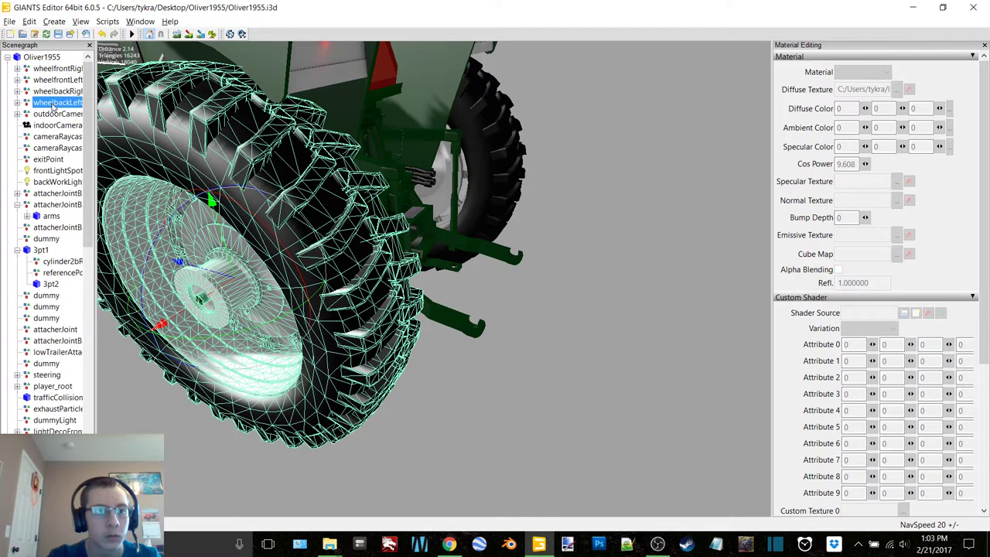
double_click(52, 103)
double_click(54, 92)
double_click(53, 104)
click(63, 116)
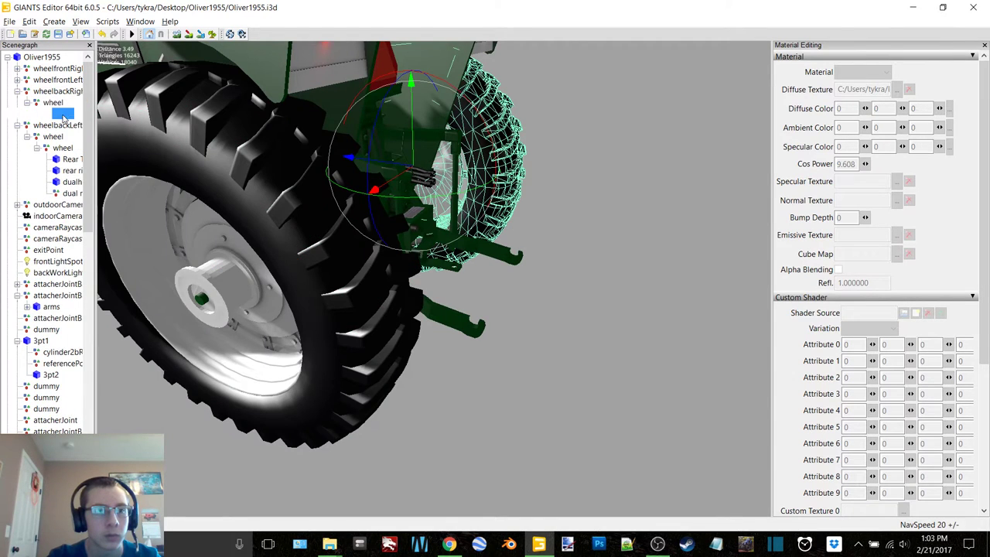
double_click(64, 115)
double_click(61, 114)
double_click(52, 102)
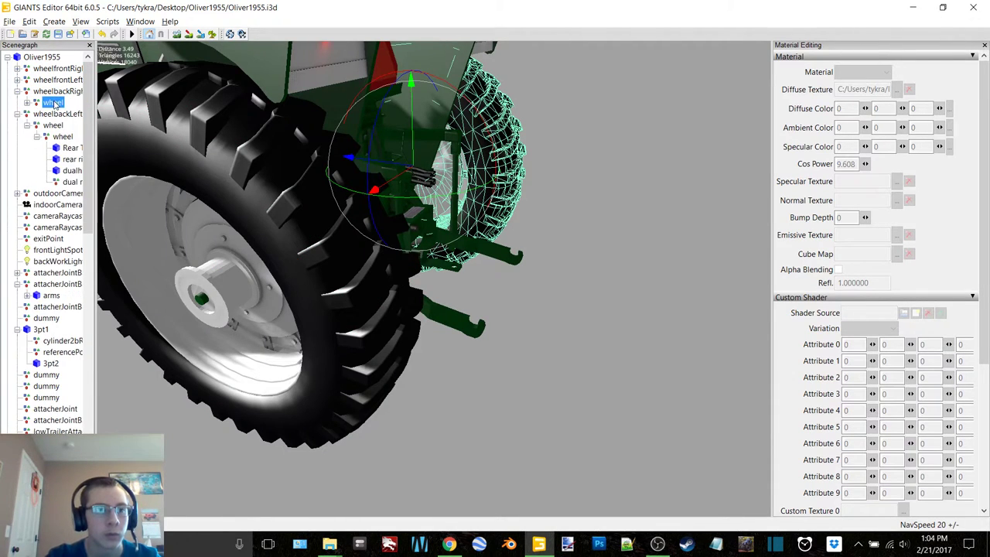
double_click(54, 92)
Step: Expand the left and right front wheel groups down to their Circle and front rim parts
double_click(54, 80)
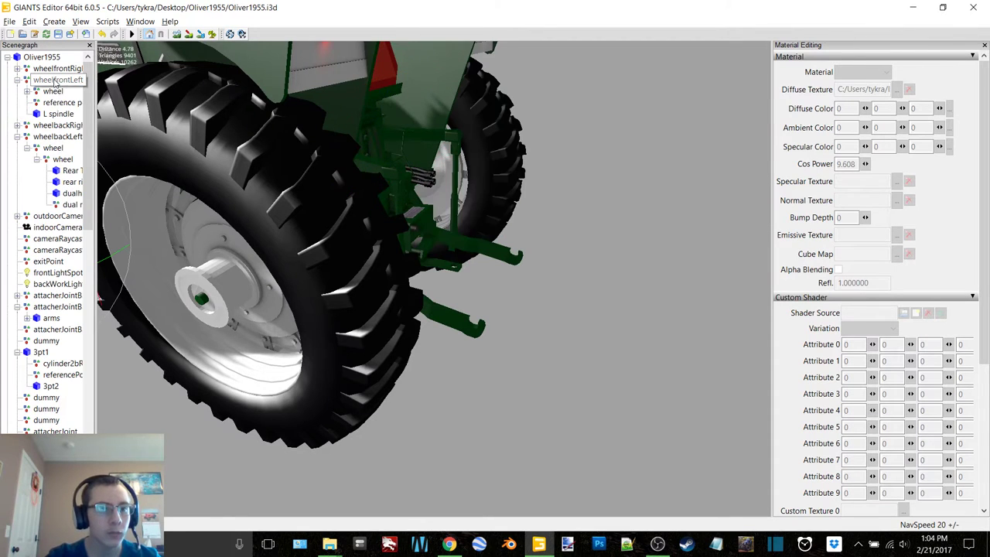
double_click(52, 92)
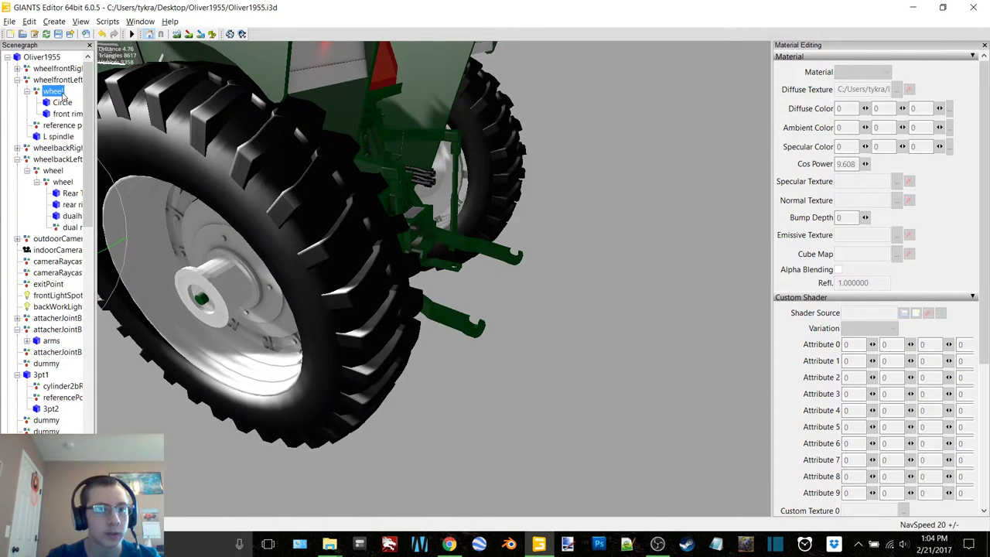
double_click(57, 69)
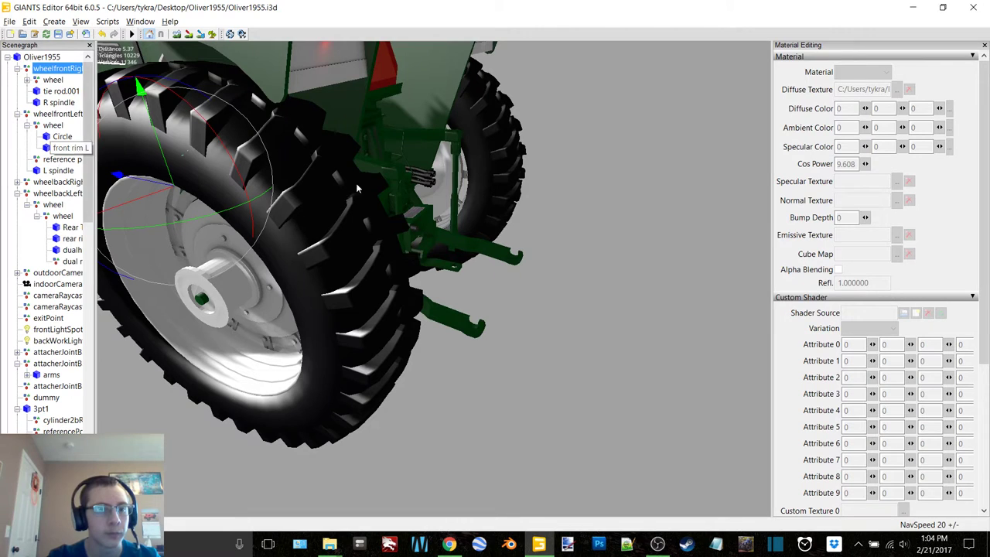
scroll(465, 188, down, 5)
alt+drag(401, 178, 149, 68)
double_click(51, 80)
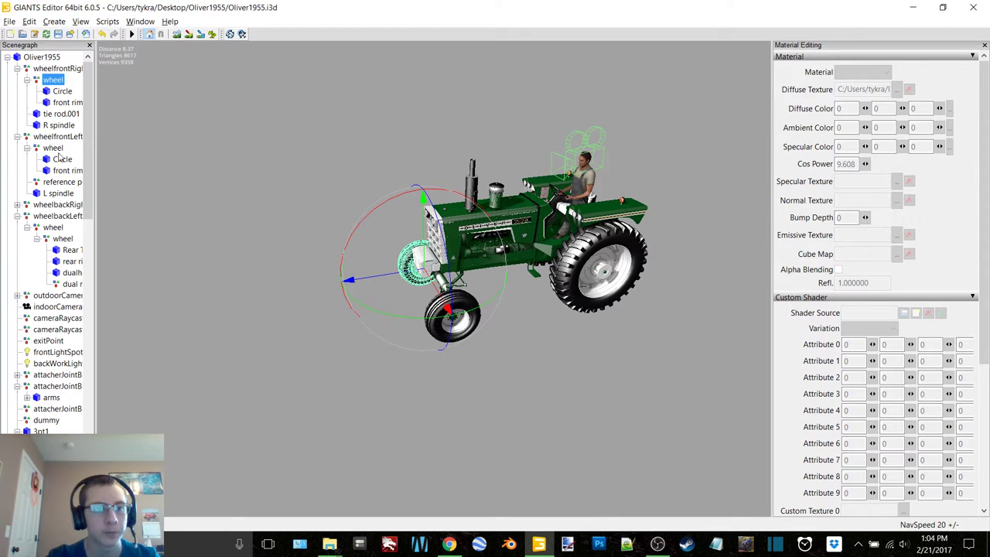
click(62, 91)
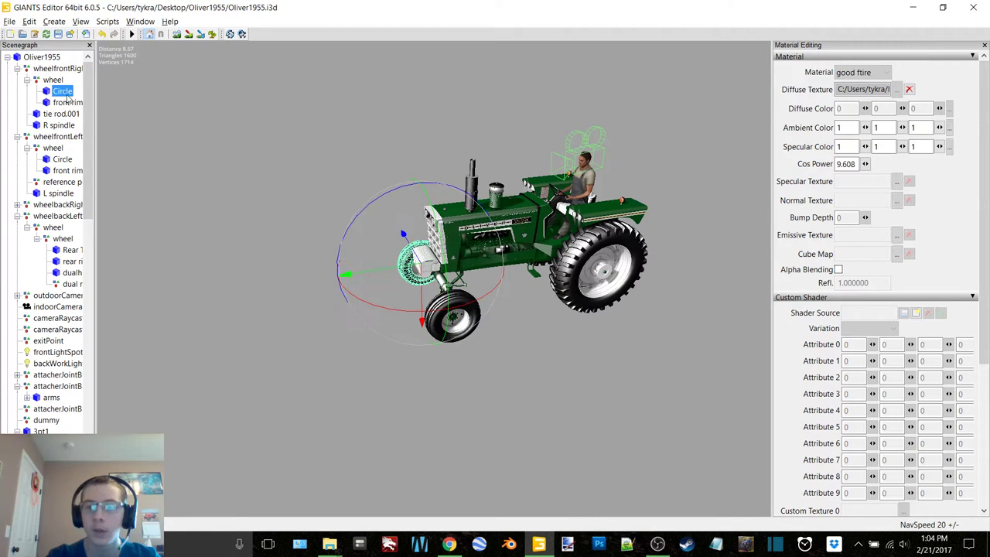
click(897, 256)
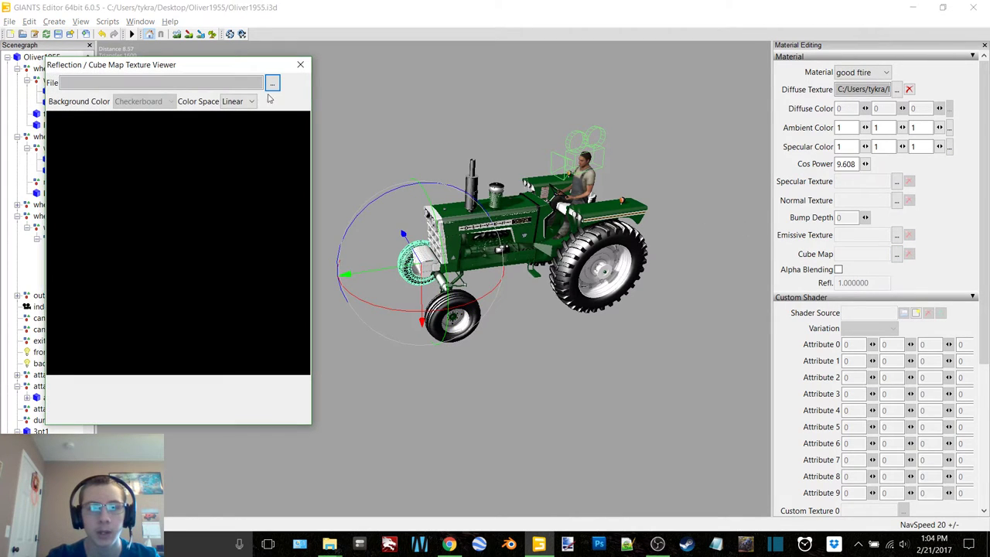
click(301, 65)
Step: Load default_cube from the Textures folder as the cube map of the front right wheel's front rim
click(66, 103)
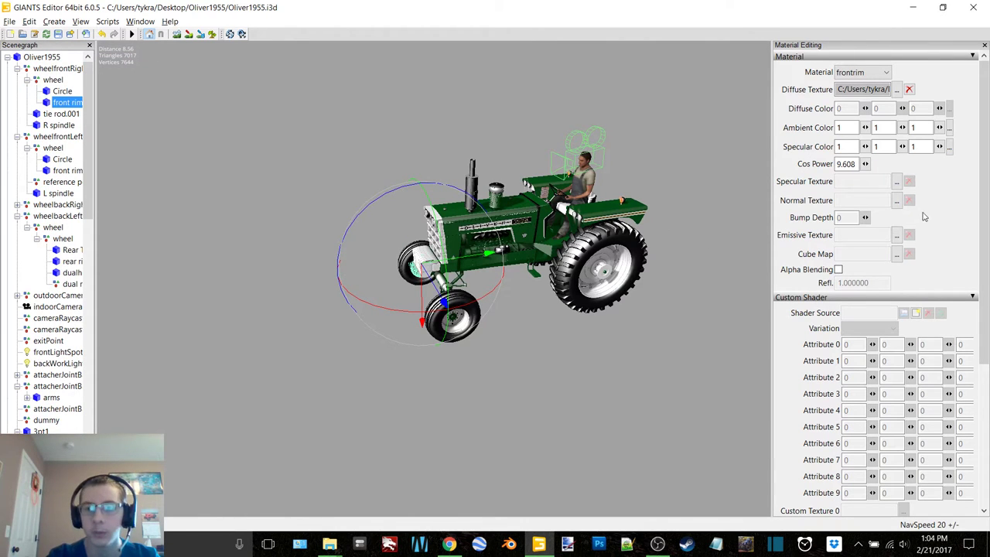
click(898, 256)
click(272, 83)
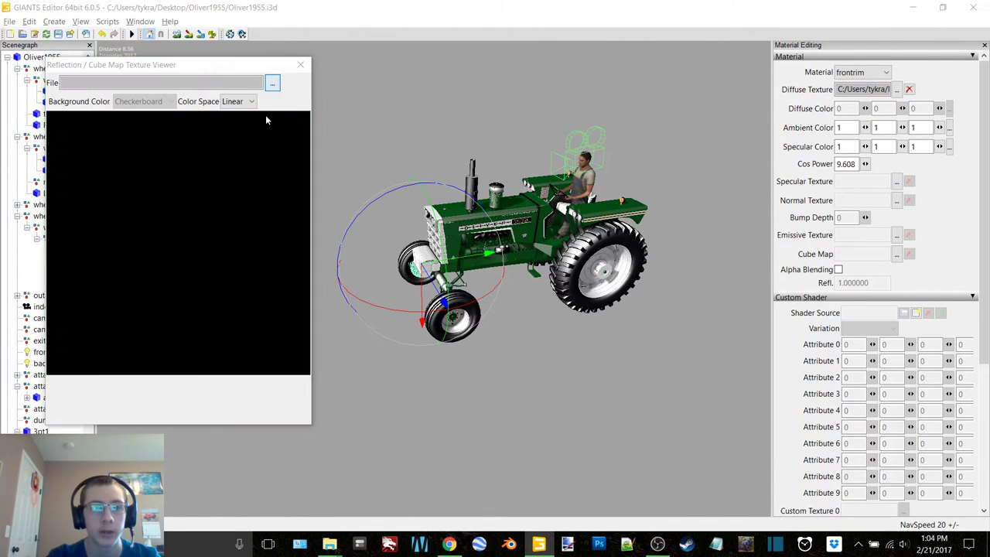
click(287, 124)
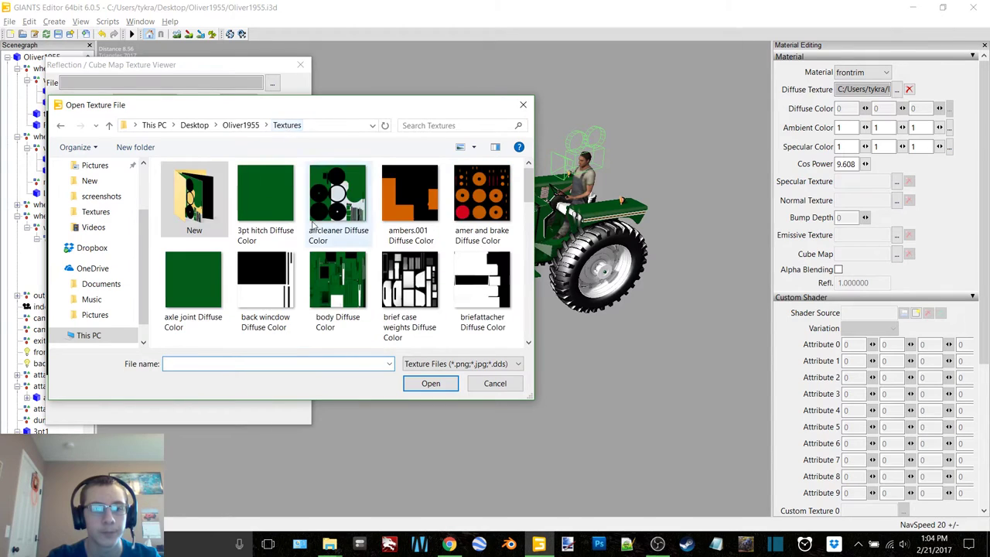
scroll(338, 252, down, 1)
scroll(338, 252, down, 1)
double_click(266, 294)
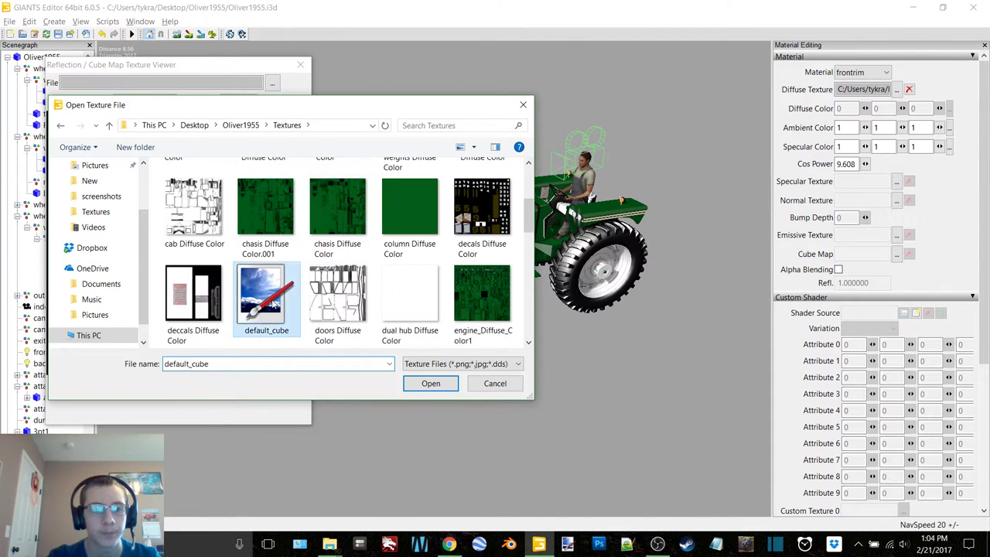
Step: Close the cube map viewer and check the materials of tie rod.001 and R spindle on the front right wheel
click(300, 65)
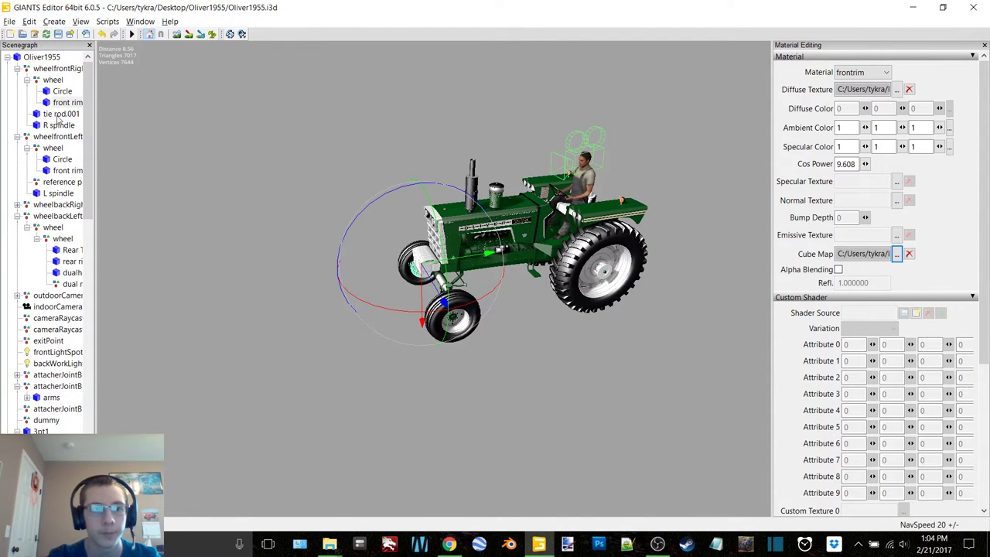
click(60, 114)
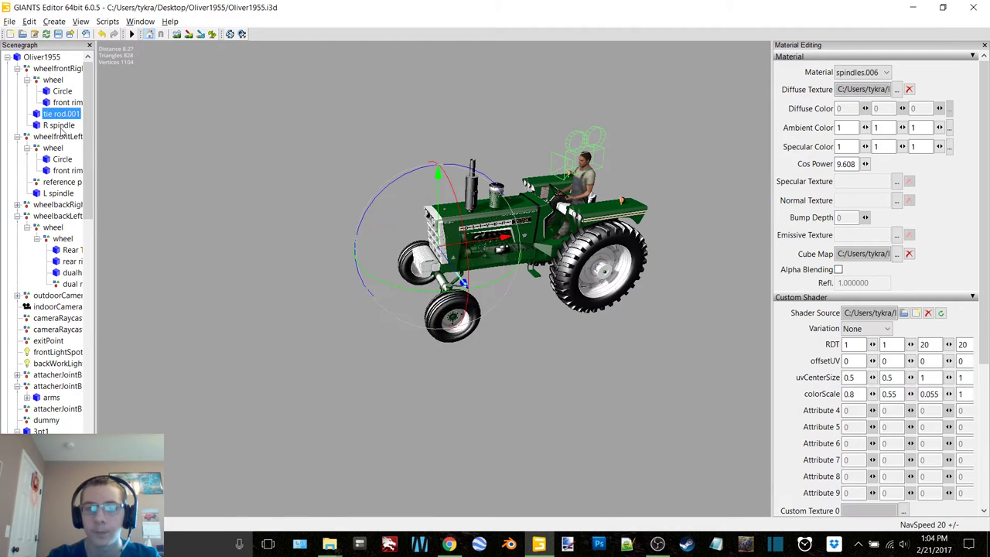
click(58, 125)
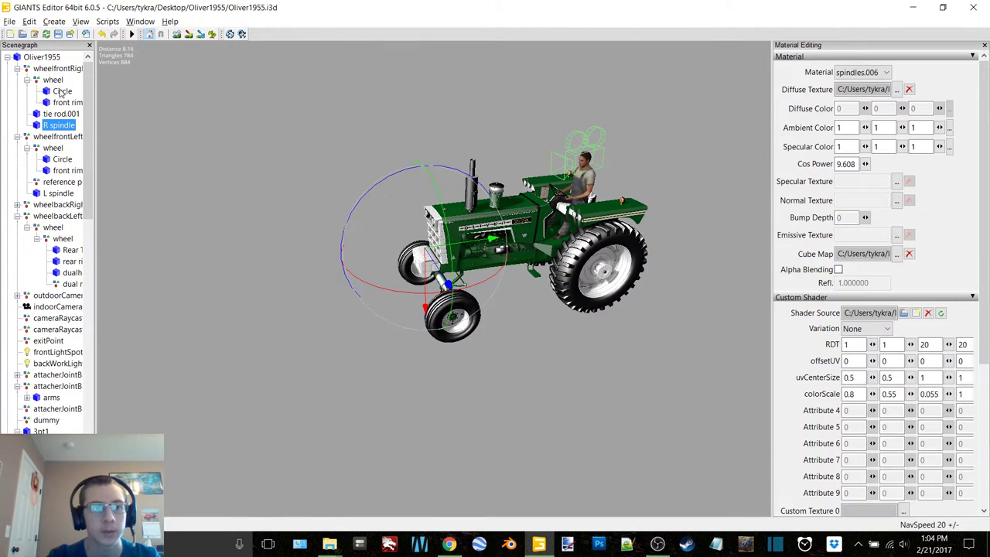
Step: Assign the vehicleShaderDirt shader from the Textures folder to the good ftire material of the front right wheel's Circle
click(62, 91)
scroll(919, 315, down, 5)
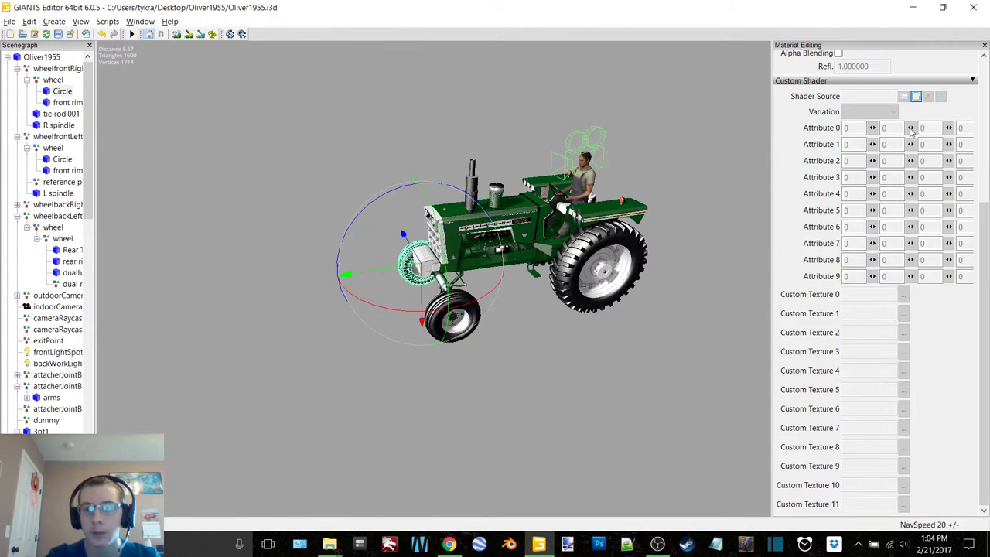
click(917, 96)
double_click(224, 129)
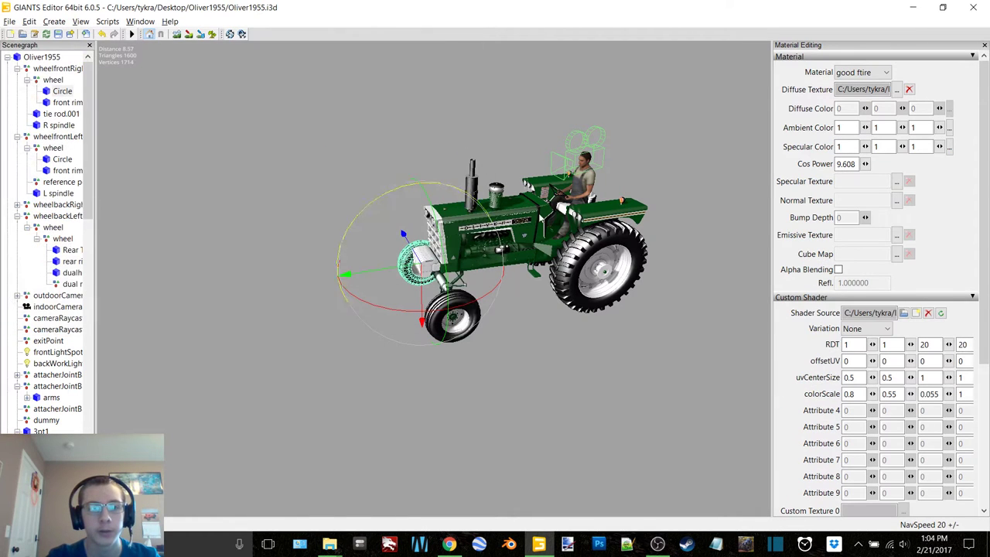
Step: Load the middle texture from the Textures folder as the specular texture of the good ftire material
click(897, 182)
click(275, 85)
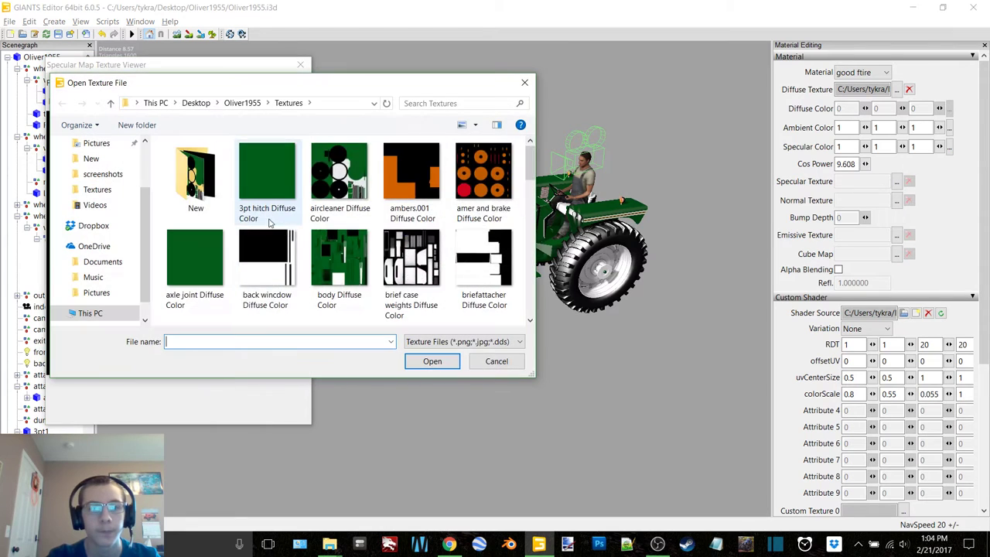
scroll(269, 223, down, 5)
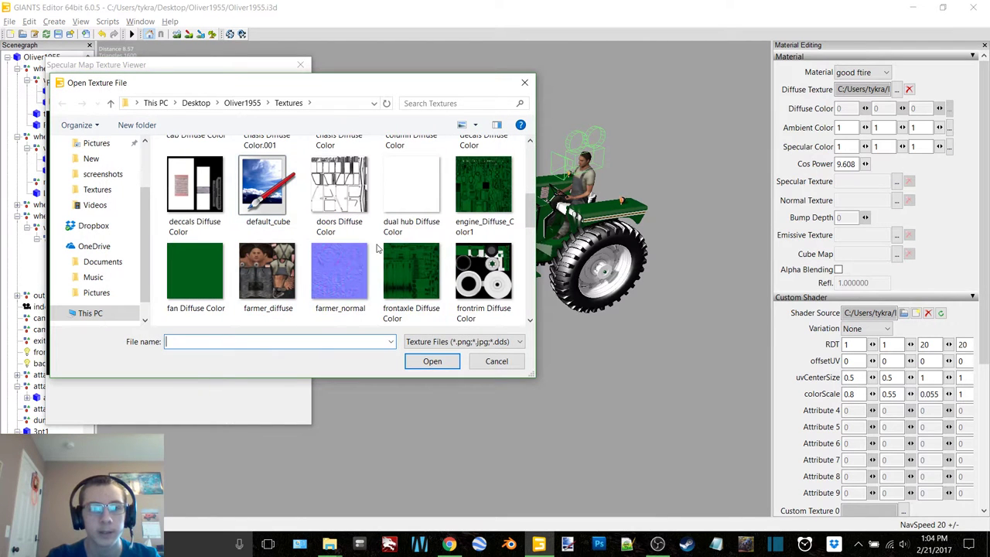
scroll(376, 247, down, 2)
double_click(499, 271)
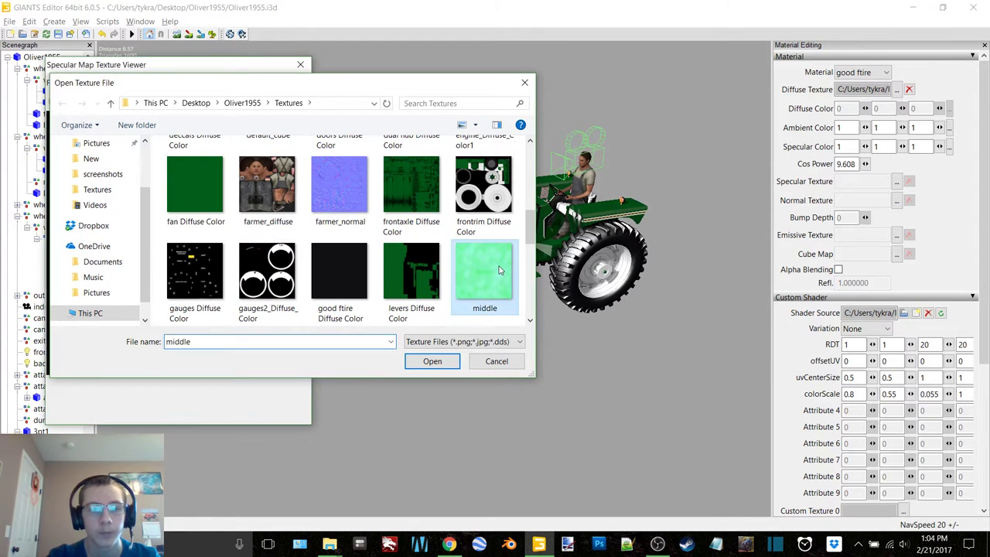
click(303, 65)
Step: Assign the vehicleShaderDirt shader to the frontrim material of the front right wheel's front rim
scroll(311, 274, up, 6)
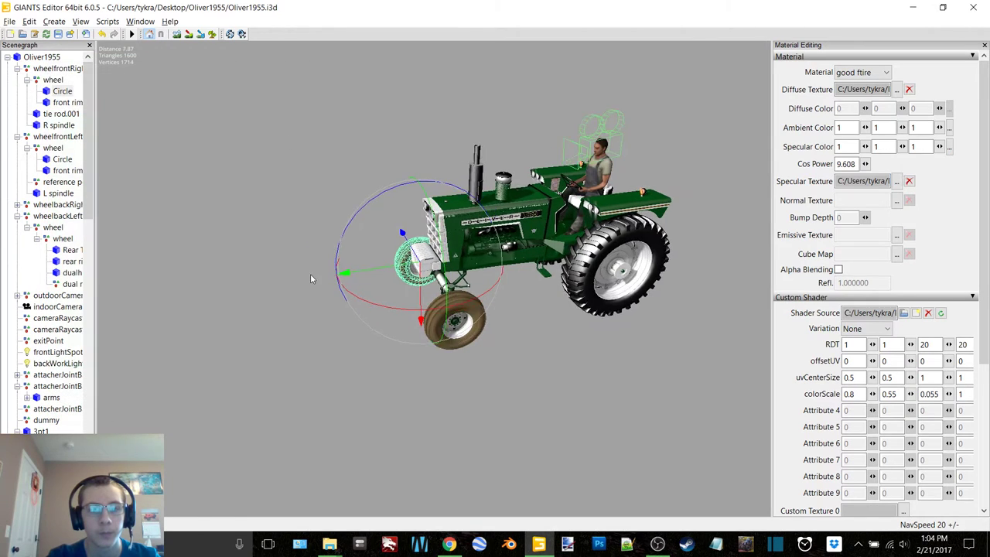
scroll(381, 217, down, 2)
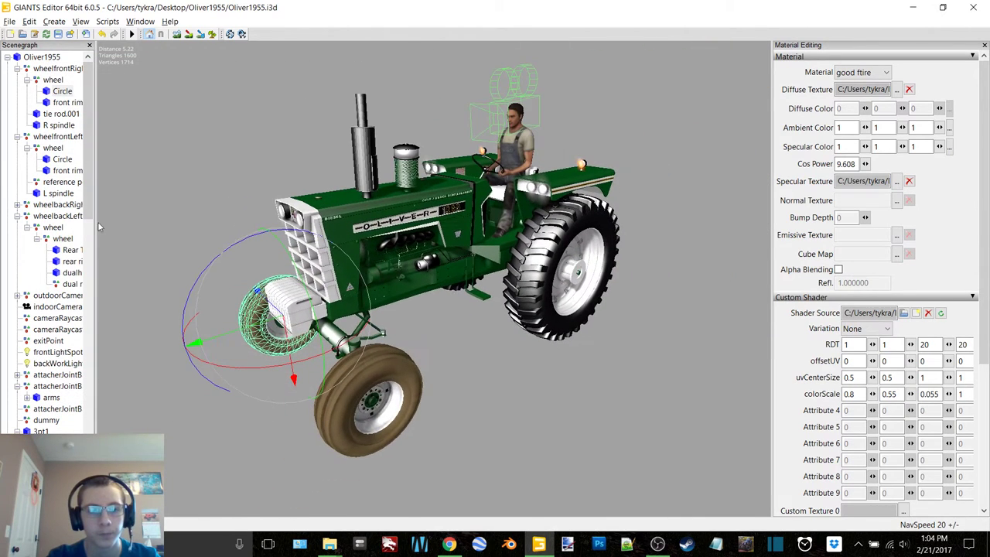
click(67, 103)
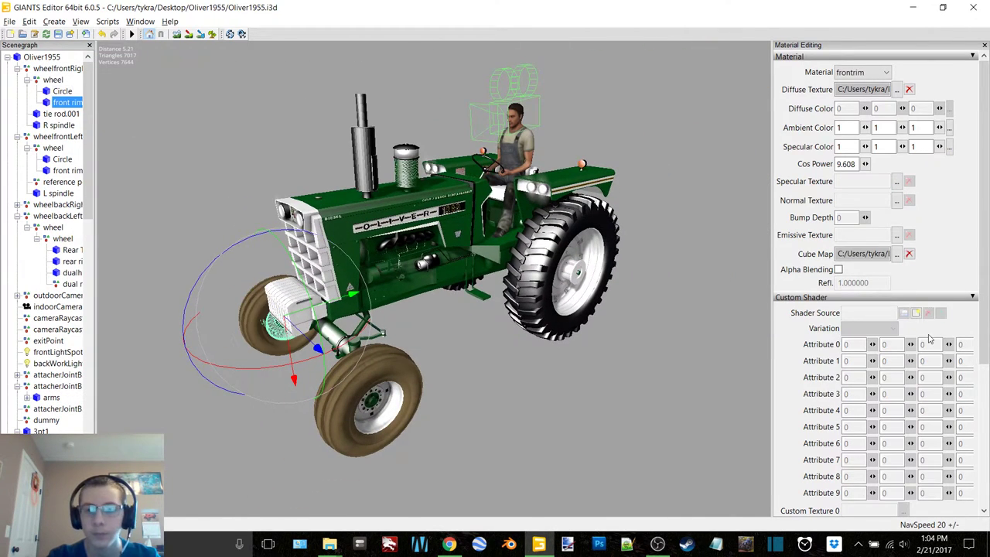
click(916, 314)
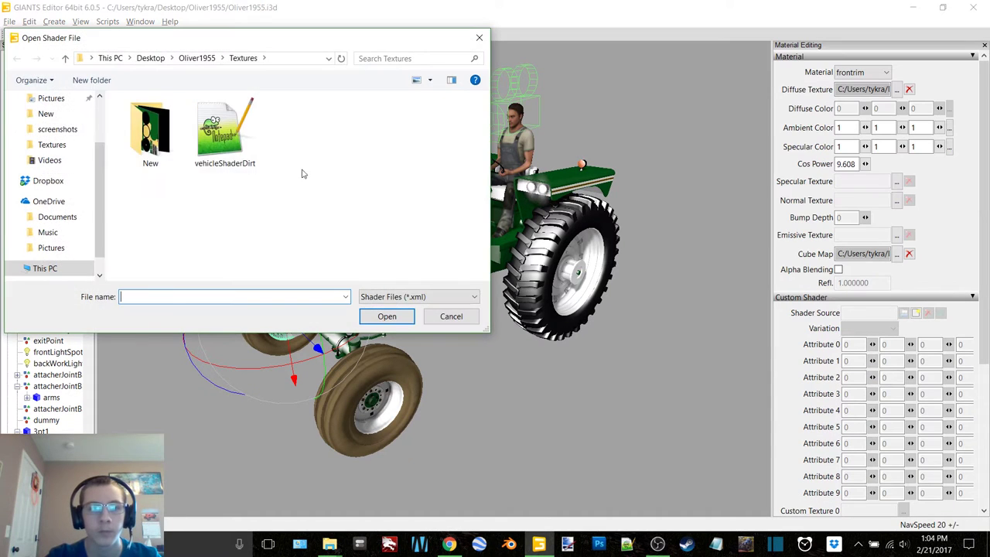
click(226, 139)
double_click(226, 140)
Step: Load the middle texture from the Textures folder as the specular texture of the frontrim material
click(897, 182)
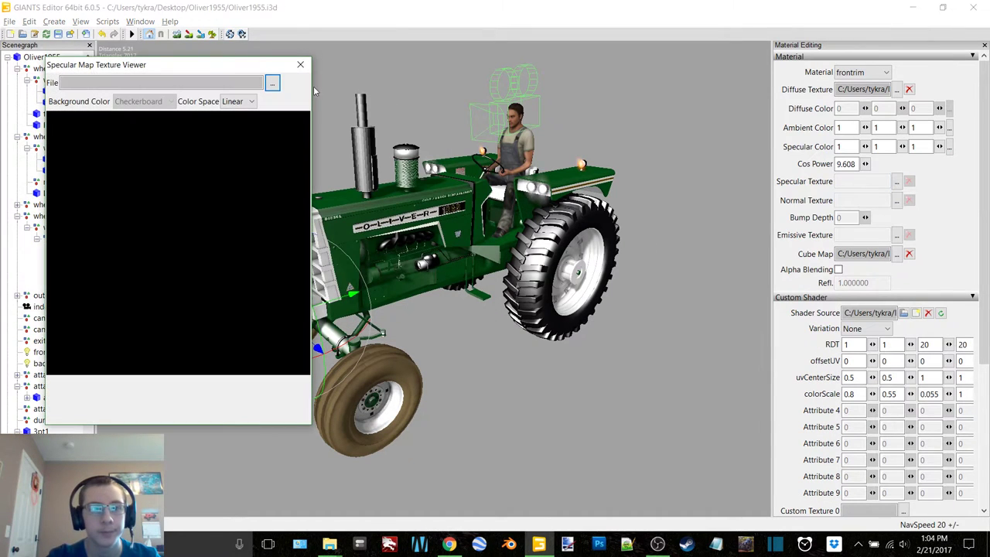
click(272, 84)
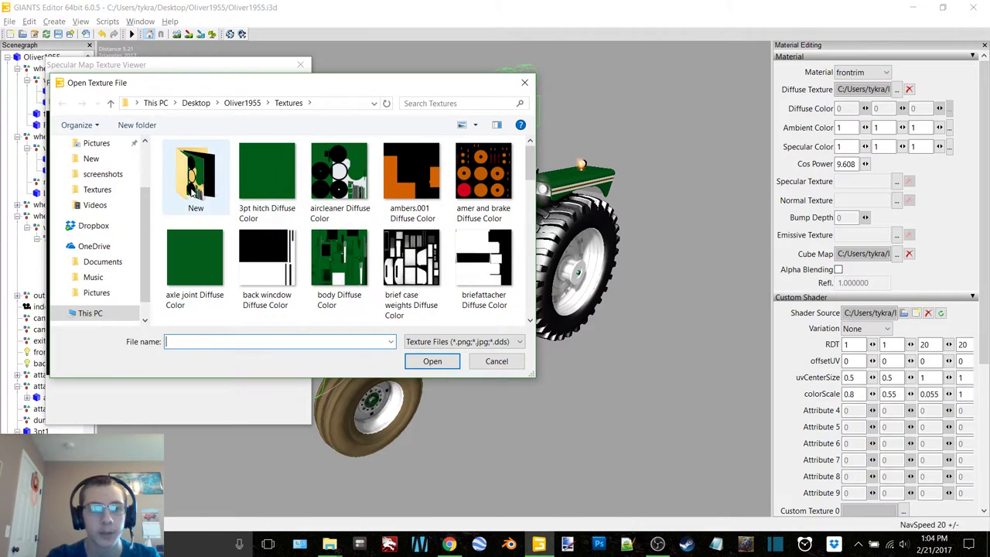
scroll(333, 232, down, 5)
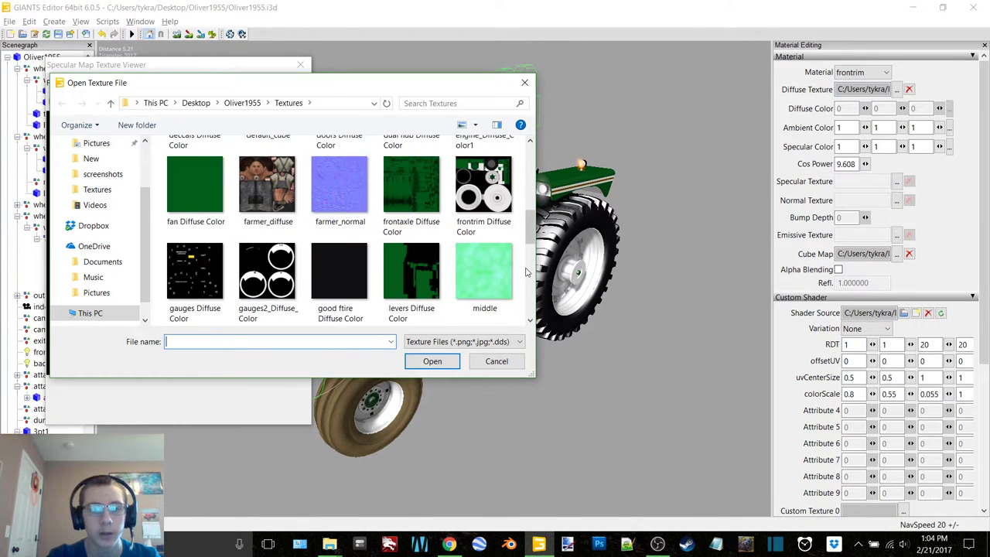
click(487, 271)
double_click(499, 272)
click(301, 64)
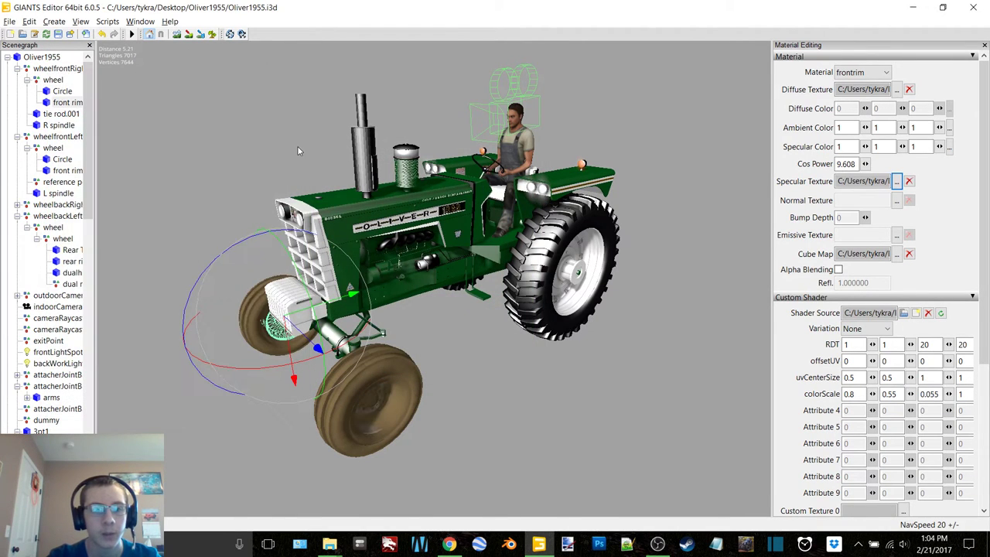
Step: Collapse the front right wheel group and load the middle texture as the specular texture of tie rod.001's spindles.006 material
click(53, 80)
double_click(56, 82)
click(62, 91)
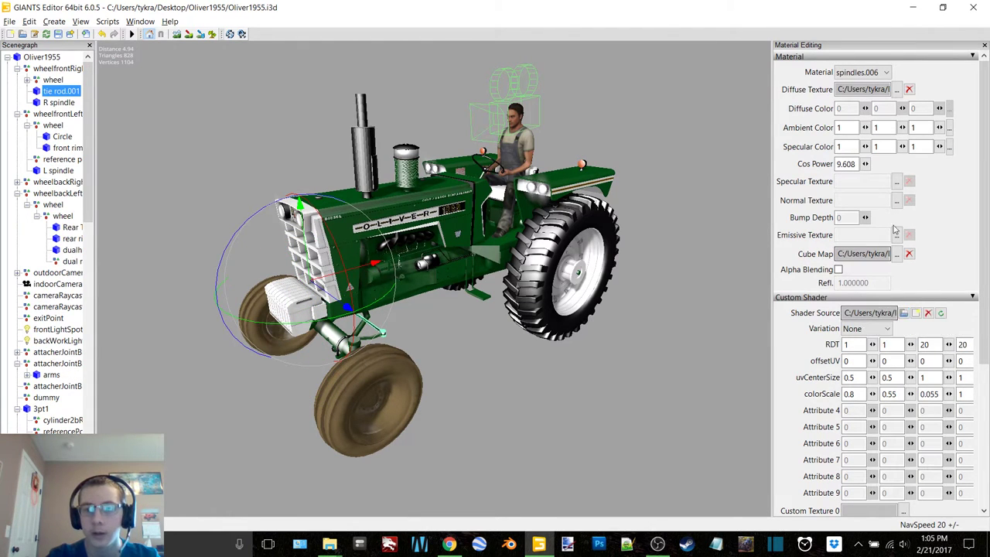
click(896, 181)
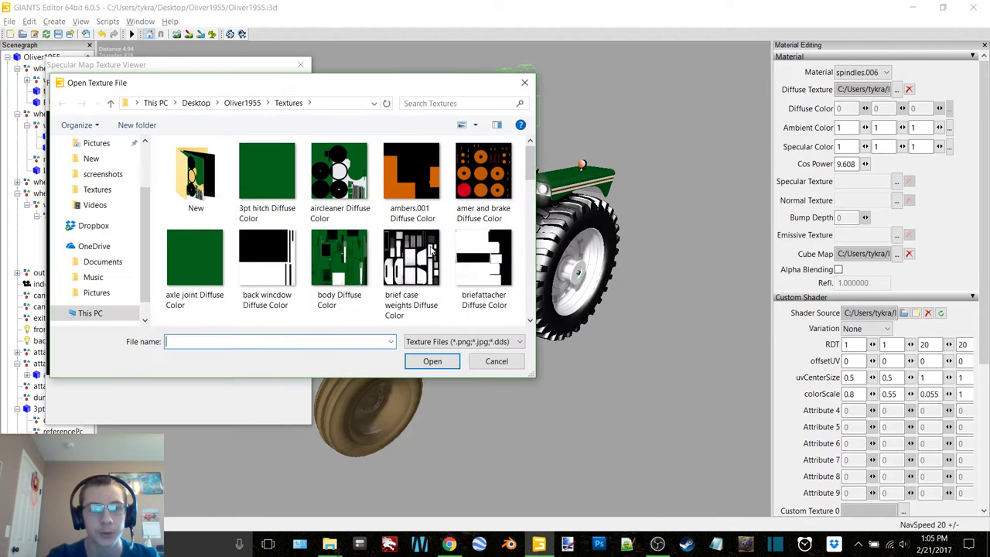
scroll(433, 256, down, 5)
click(476, 282)
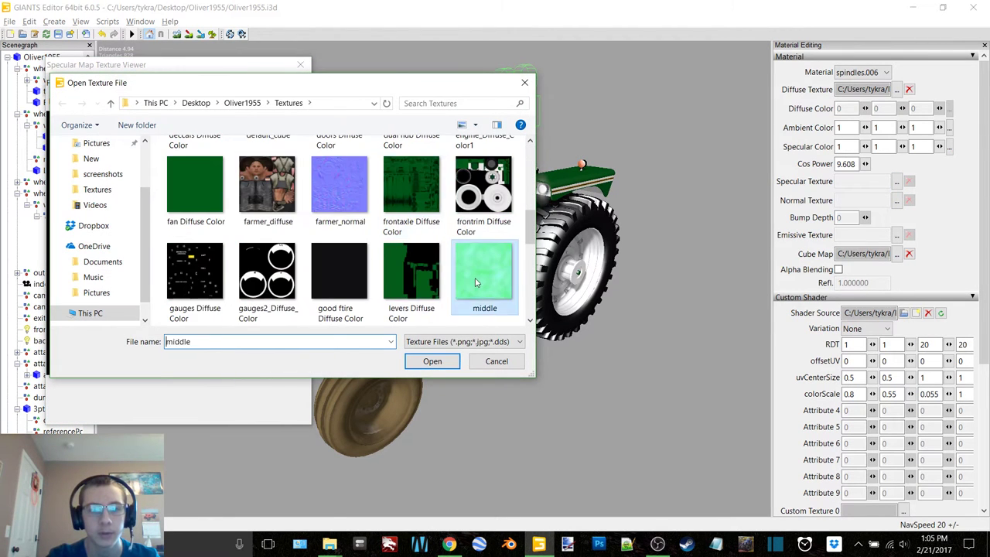
Step: Assign the middle texture as the specular texture of the tie rod's spindles.006 material
double_click(477, 282)
click(301, 65)
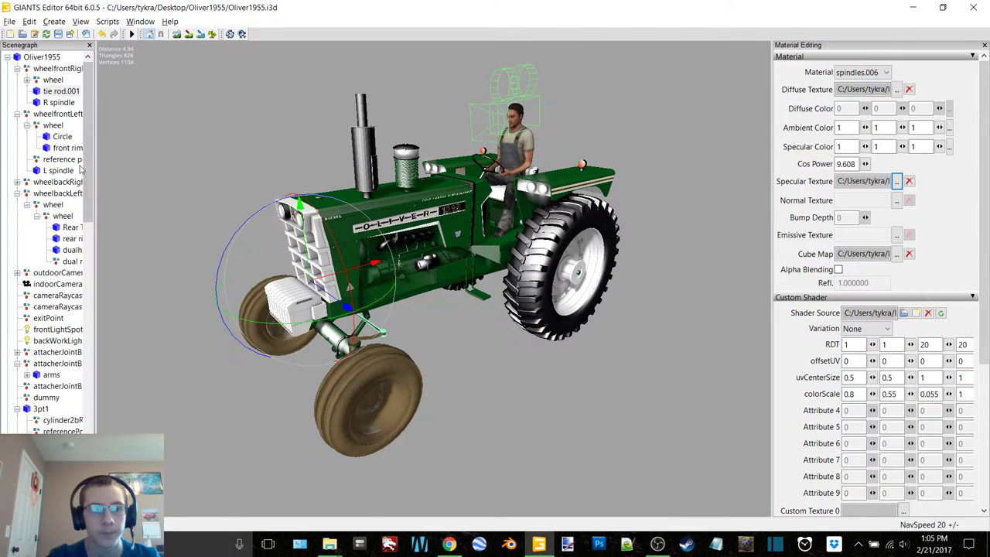
Step: Check the materials of the right spindle, left front tire and left spindle, collapsing both front wheel groups
click(60, 103)
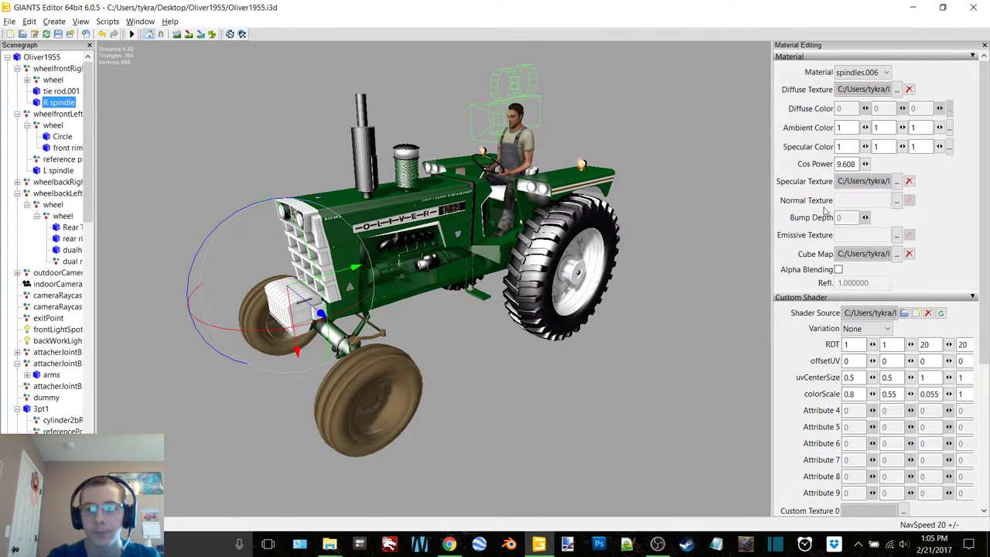
double_click(55, 69)
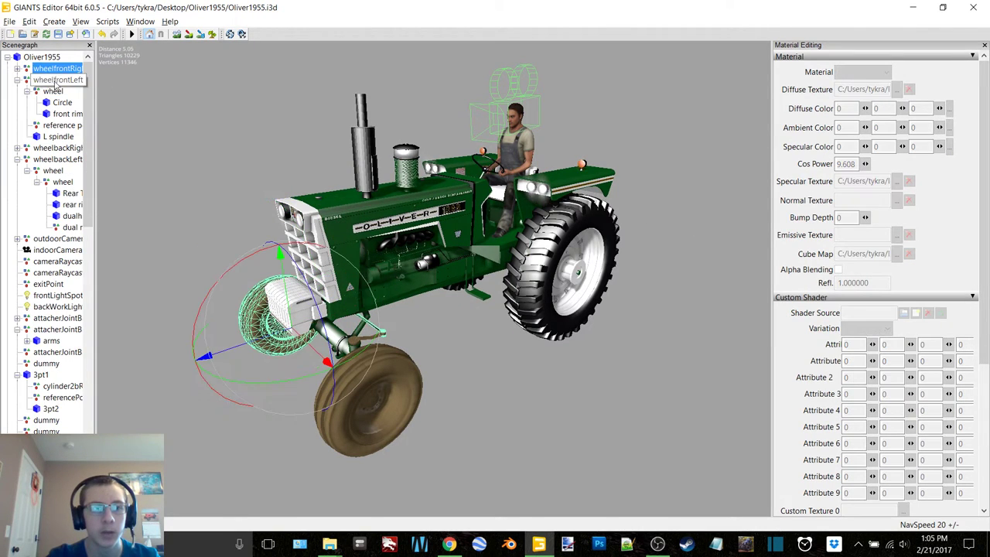
click(62, 102)
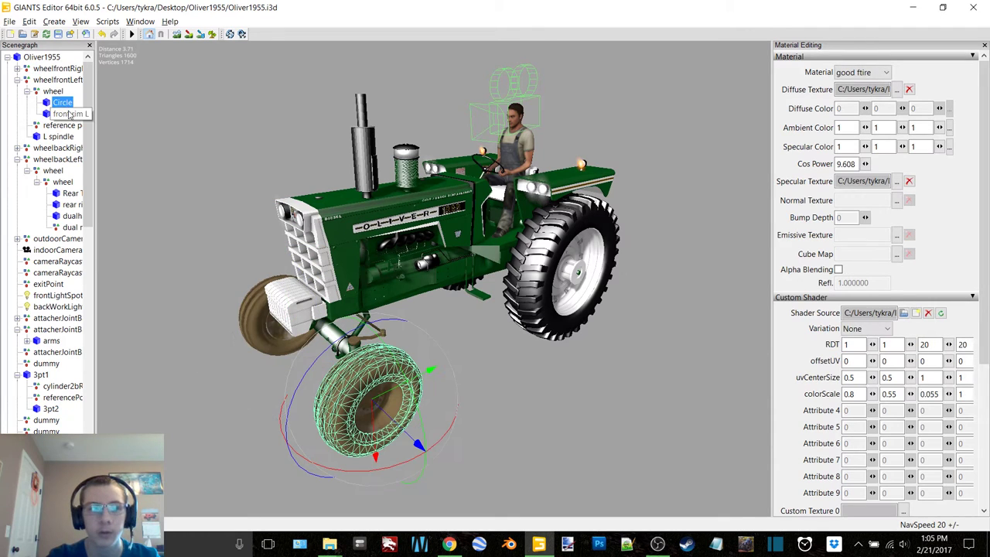
key(Left)
key(Left)
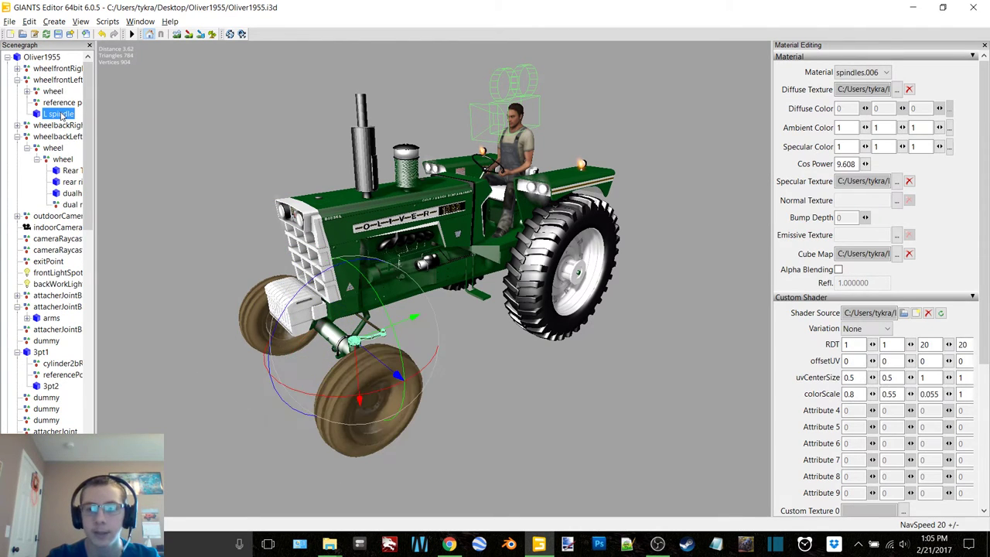
click(54, 81)
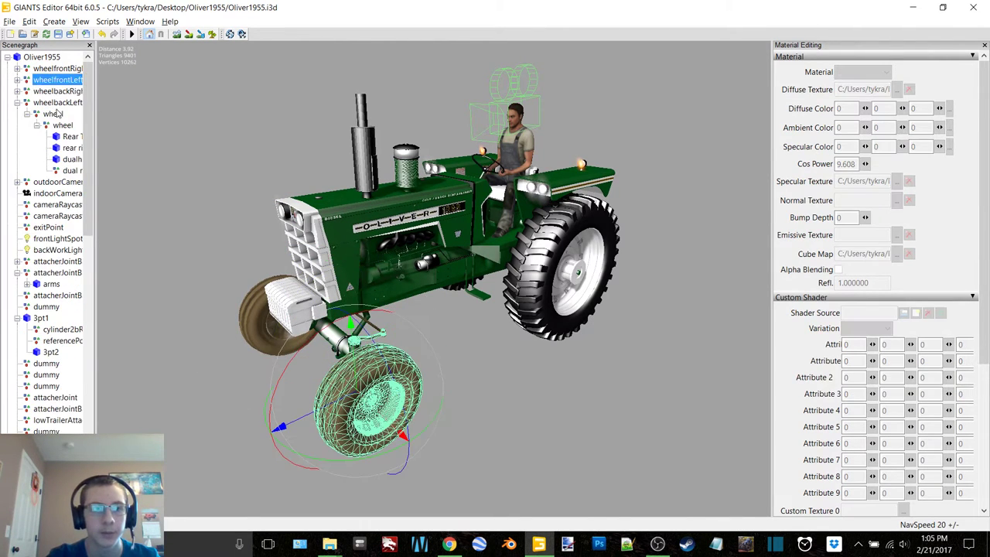
Step: Assign the vehicleShaderDirt custom shader to the left rear tire's material
click(68, 137)
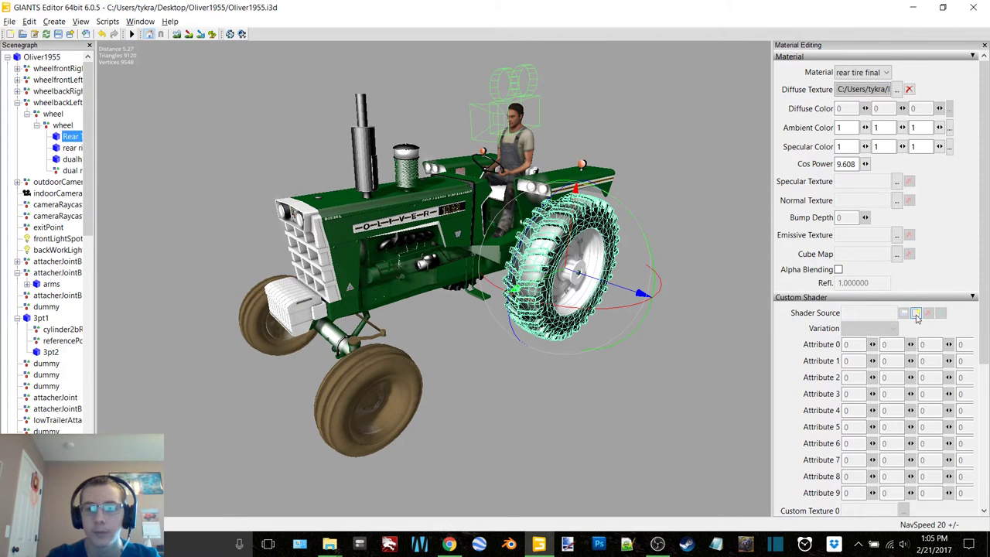
scroll(916, 317, down, 3)
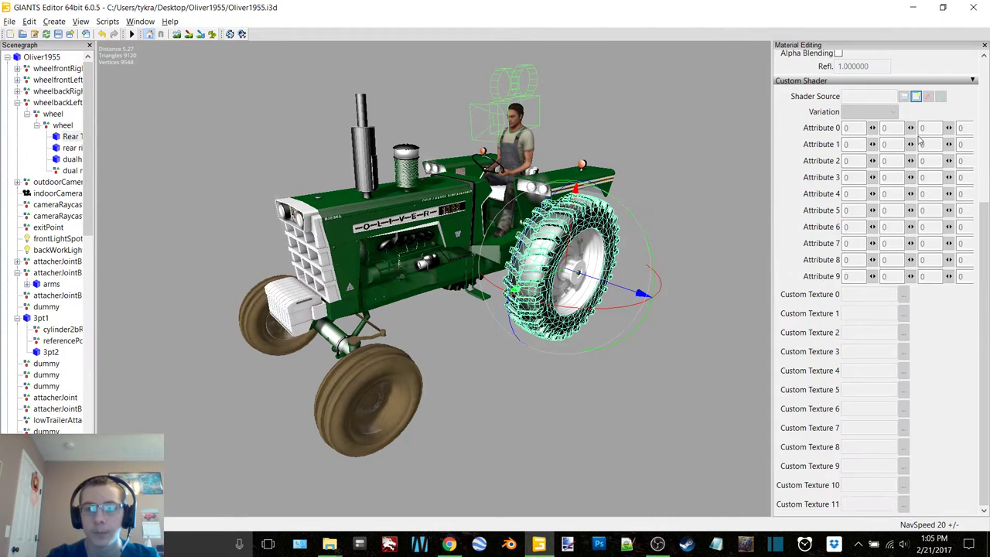
click(914, 98)
double_click(230, 135)
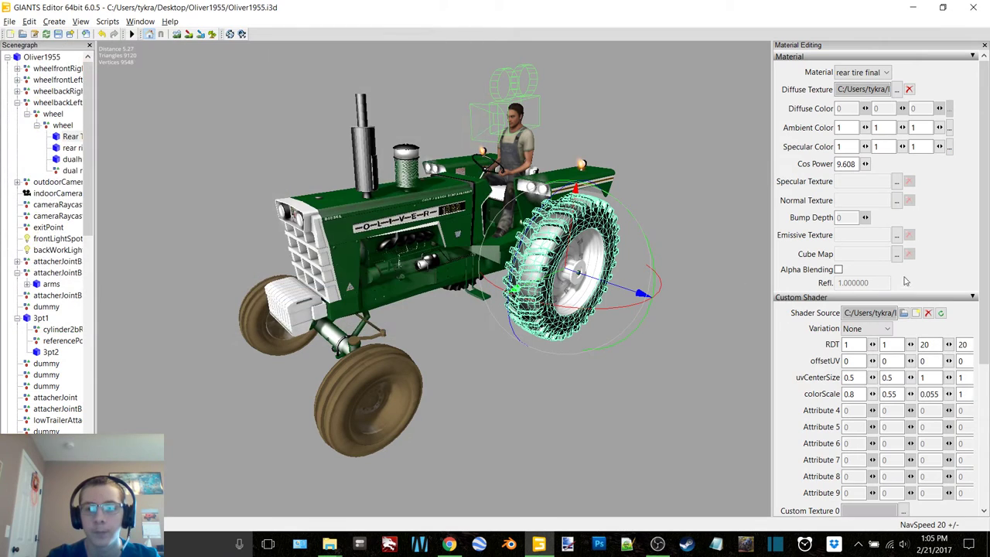
Step: Set middle.dds as the specular texture of the left rear tire's material
click(897, 183)
click(271, 85)
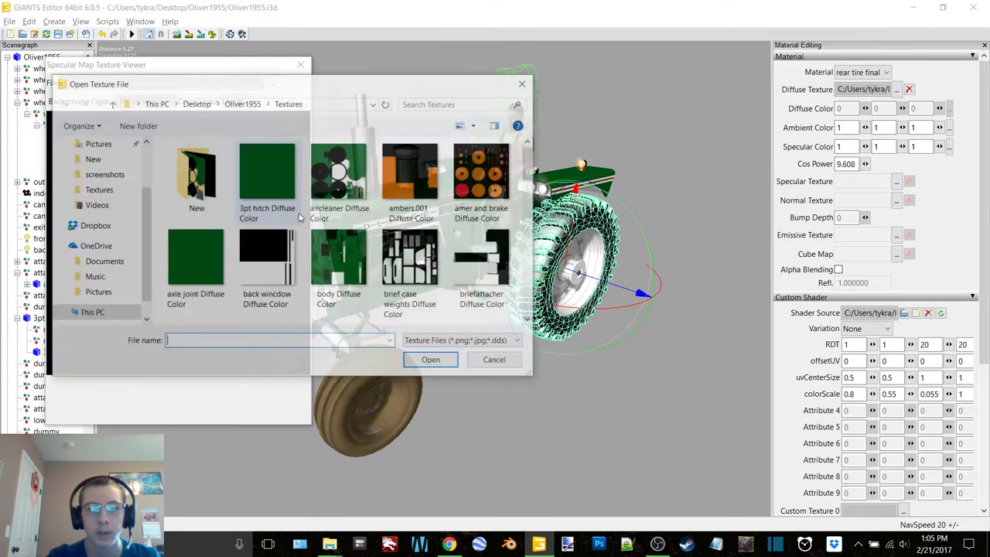
scroll(309, 216, down, 4)
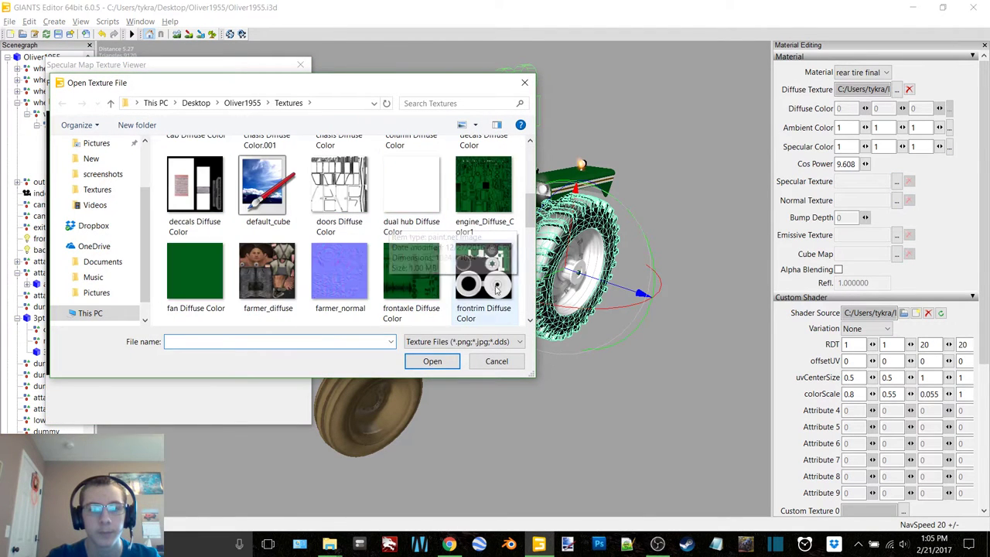
double_click(495, 285)
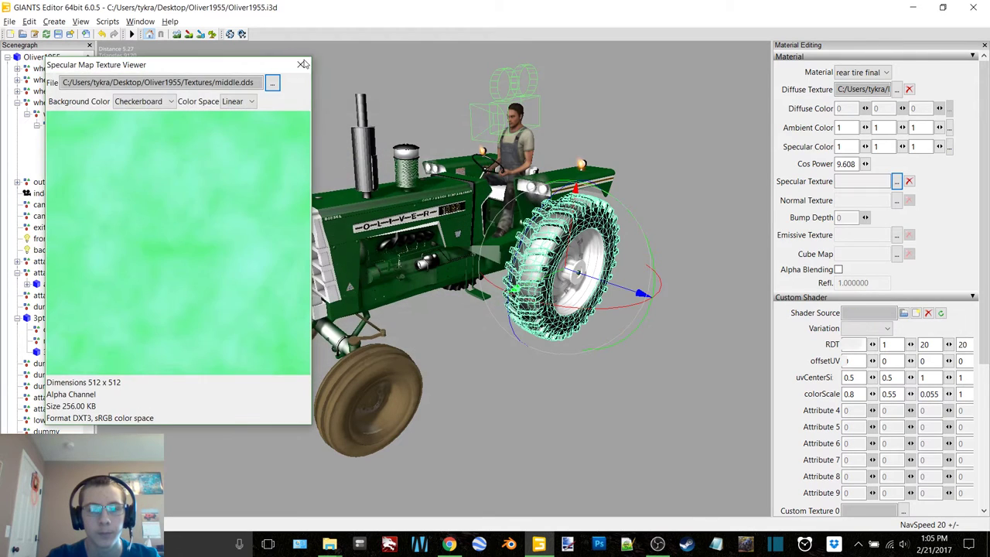
click(300, 64)
Step: Set default_cube as the cube map of the left rear rim's material
click(70, 148)
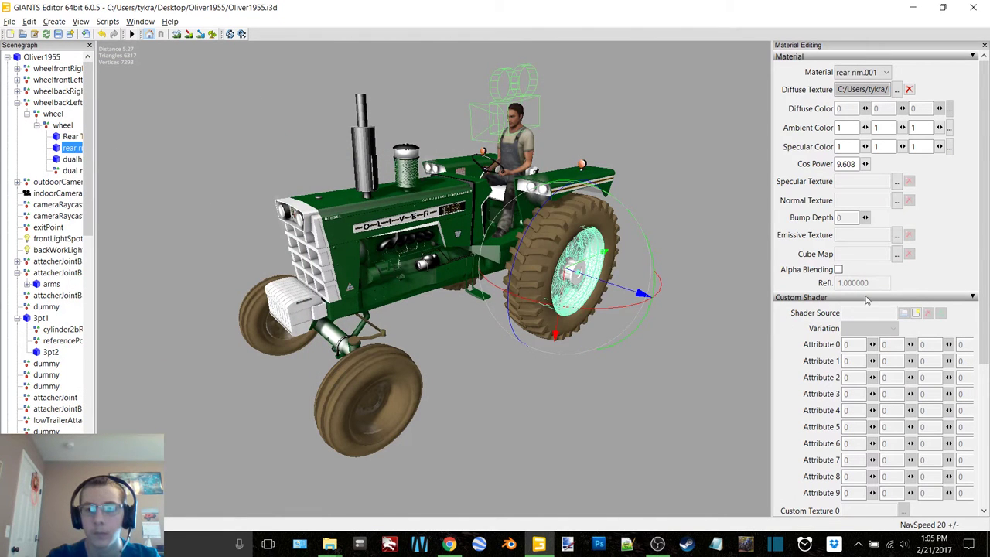
click(897, 255)
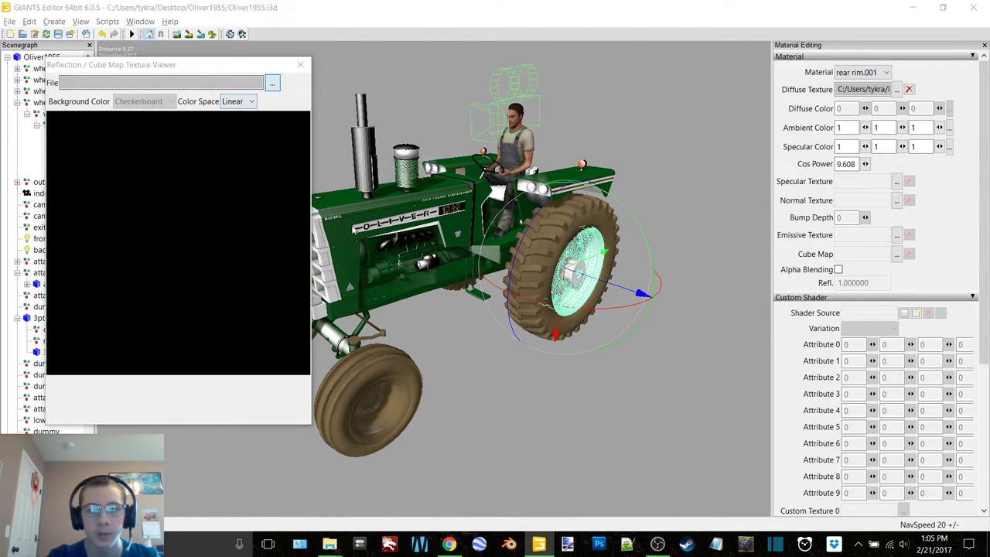
click(270, 82)
scroll(377, 252, down, 1)
scroll(377, 252, down, 1)
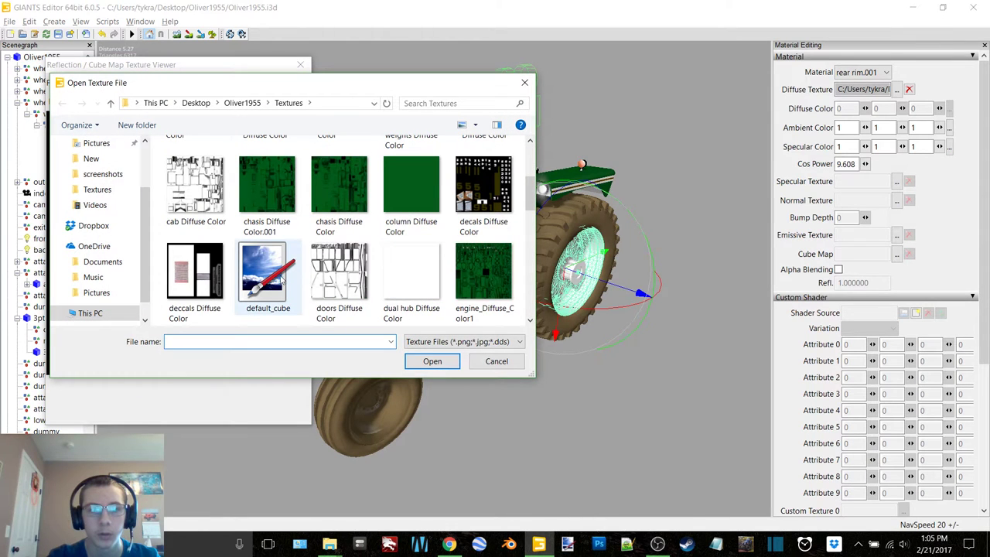
double_click(279, 282)
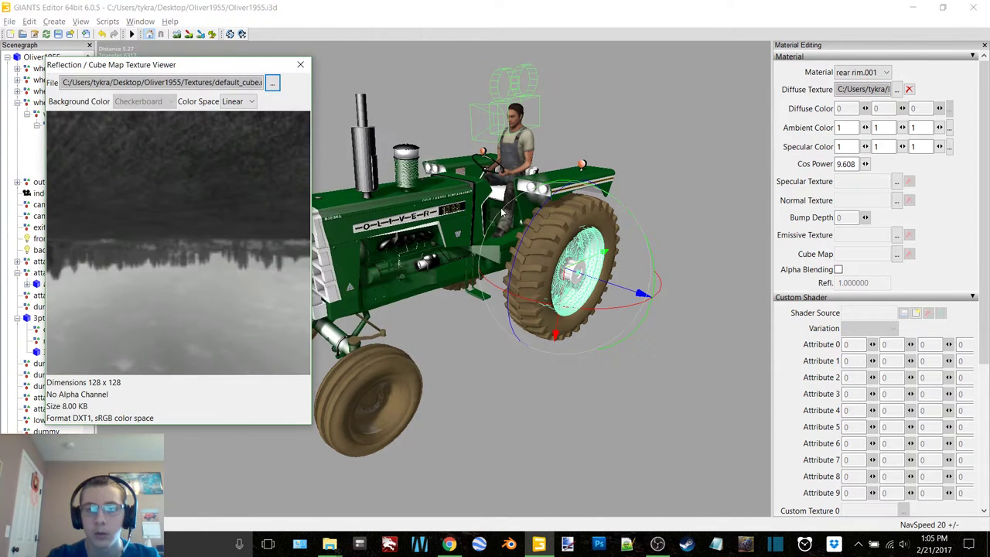
click(300, 66)
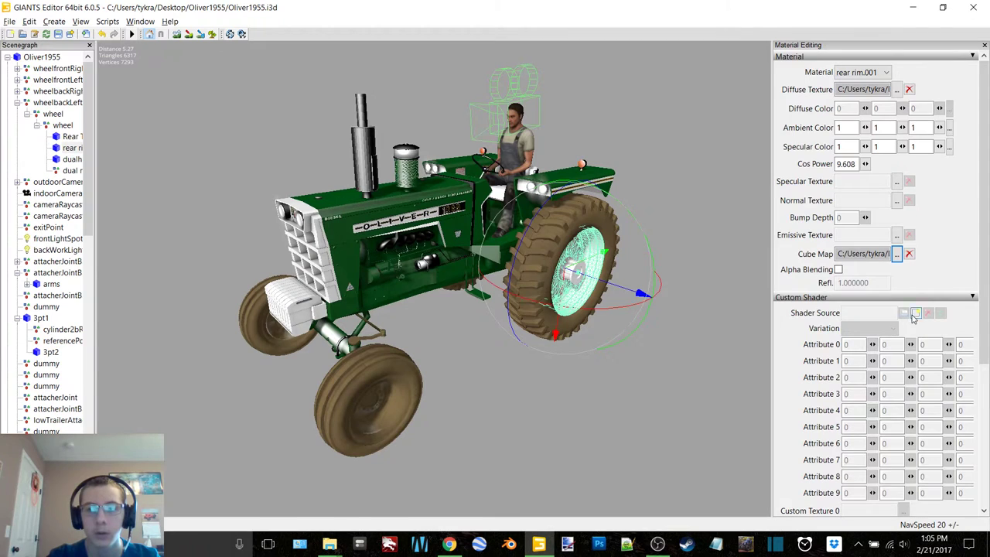
Step: Assign the vehicleShaderDirt custom shader to the left rear rim's material
scroll(914, 317, down, 5)
click(916, 96)
double_click(221, 130)
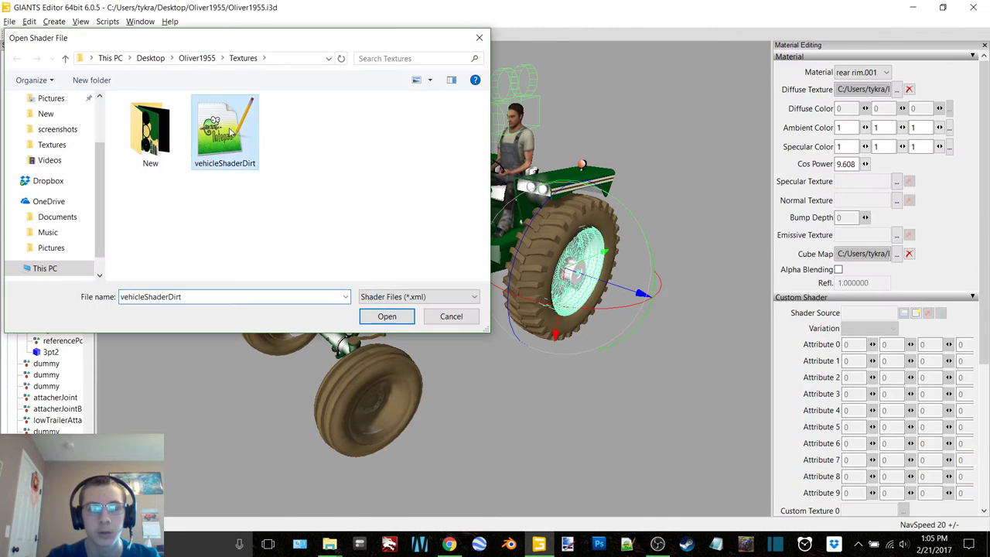
Step: Set the middle texture as the specular texture of the left rear rim's material
click(900, 184)
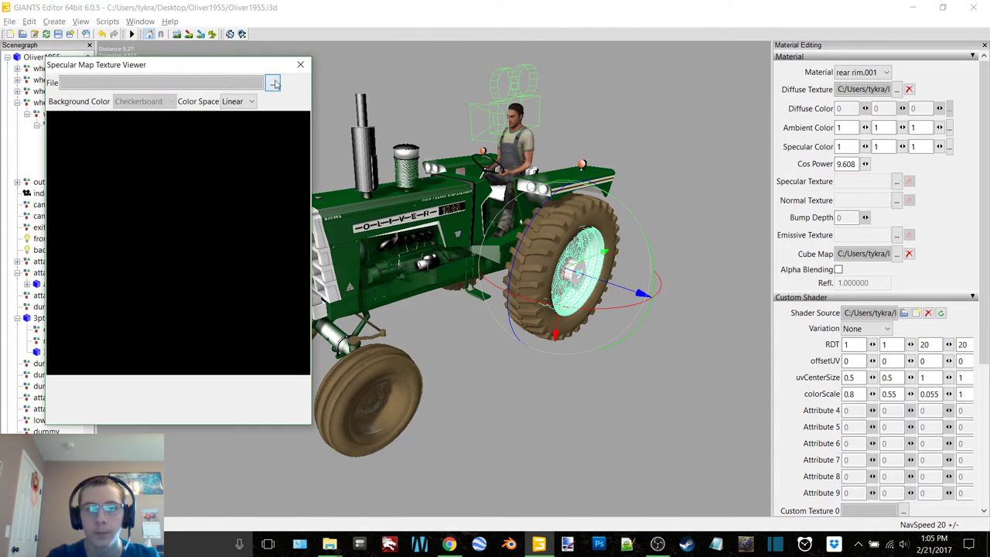
click(273, 82)
scroll(312, 223, down, 2)
scroll(312, 223, down, 3)
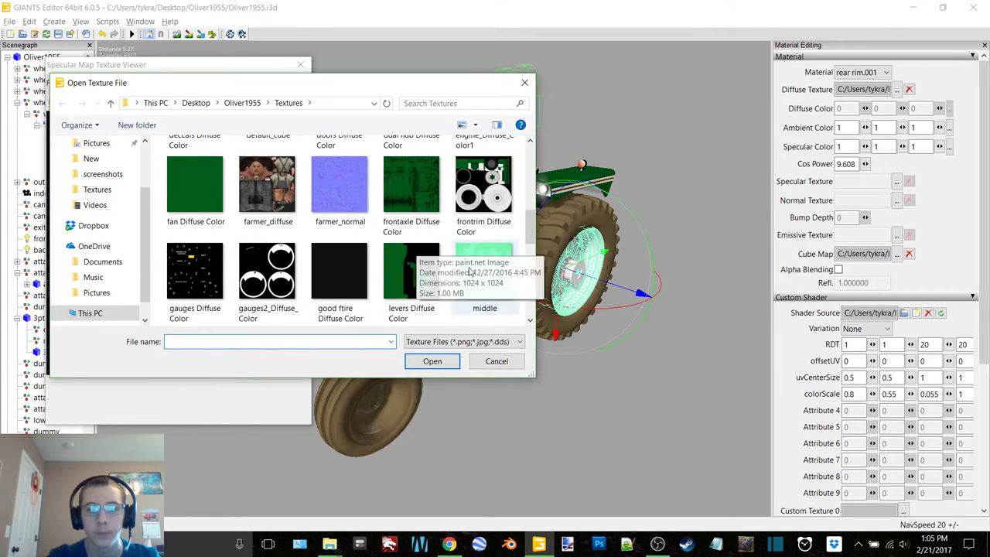
double_click(469, 271)
click(300, 65)
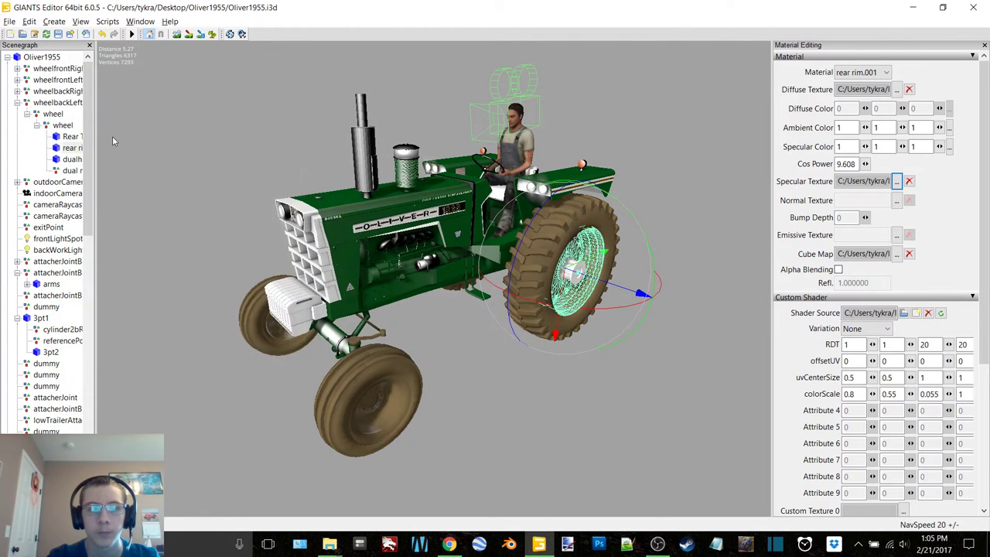
Step: Set default_cube as the cube map of the left rear wheel's dual hub material
click(72, 158)
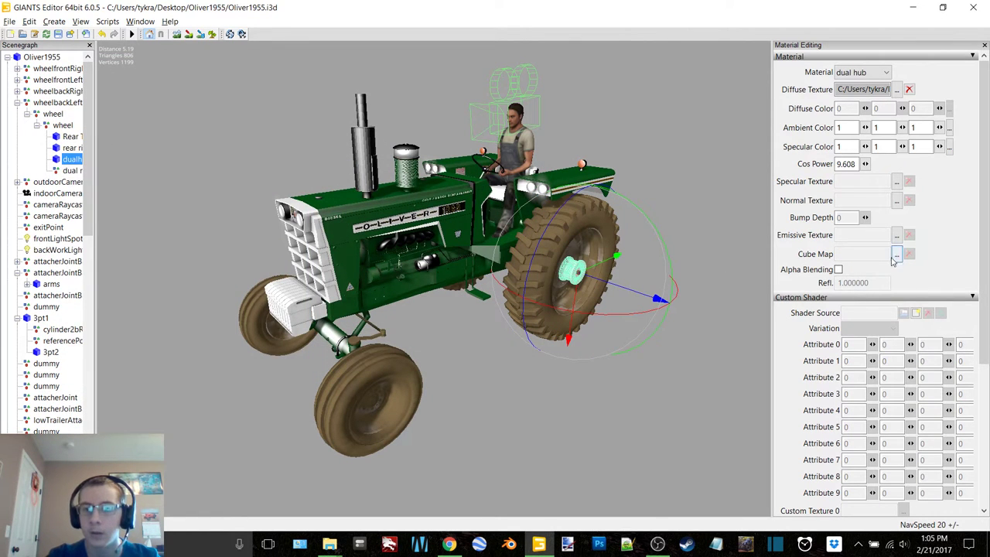
click(897, 255)
click(271, 82)
scroll(348, 245, down, 1)
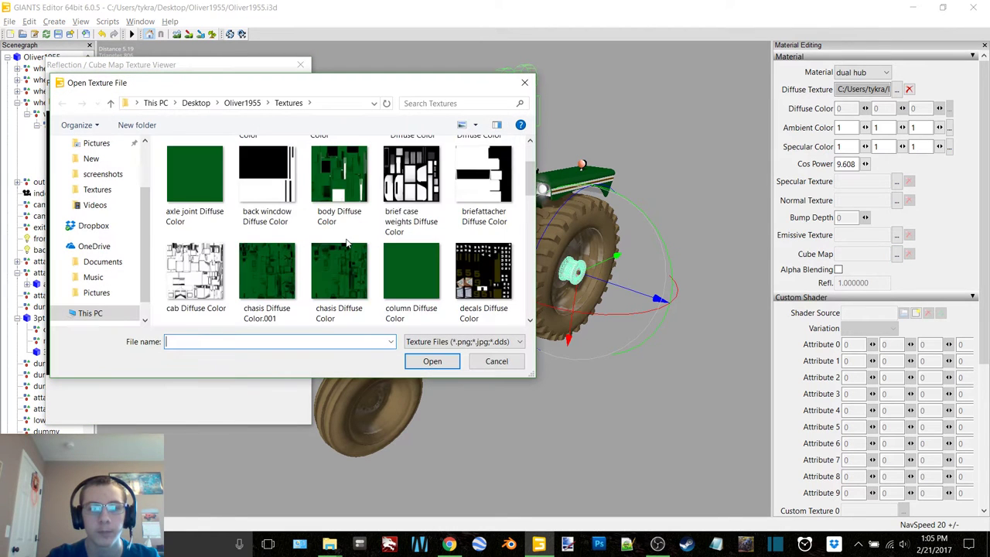
scroll(347, 245, down, 1)
double_click(265, 270)
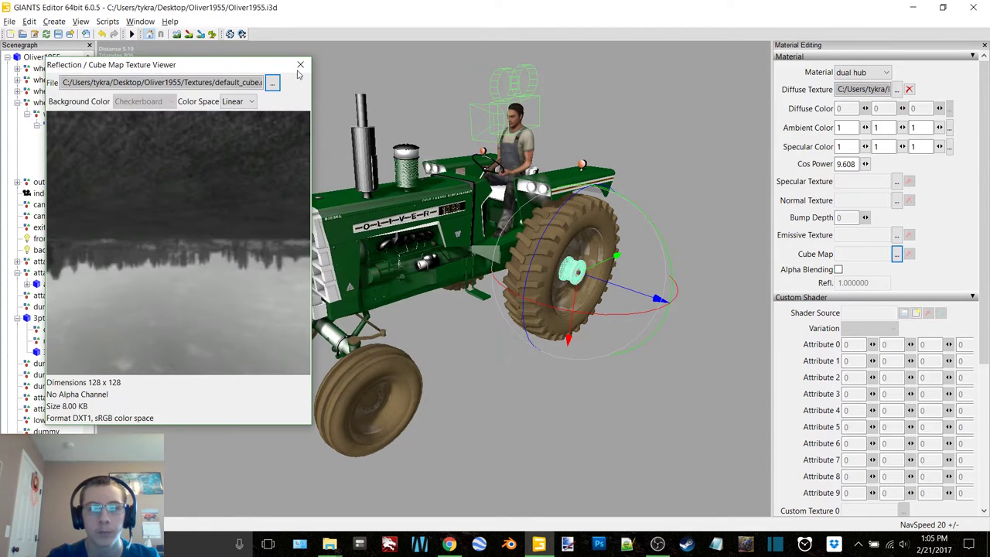
click(300, 65)
Step: Assign the vehicleShaderDirt custom shader to the dual hub material
scroll(916, 320, down, 3)
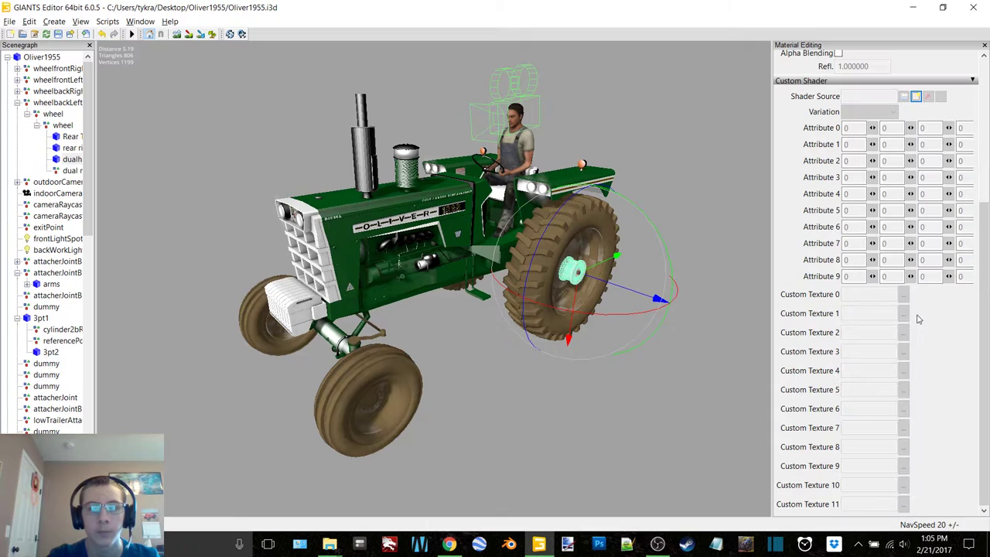
click(916, 96)
double_click(225, 132)
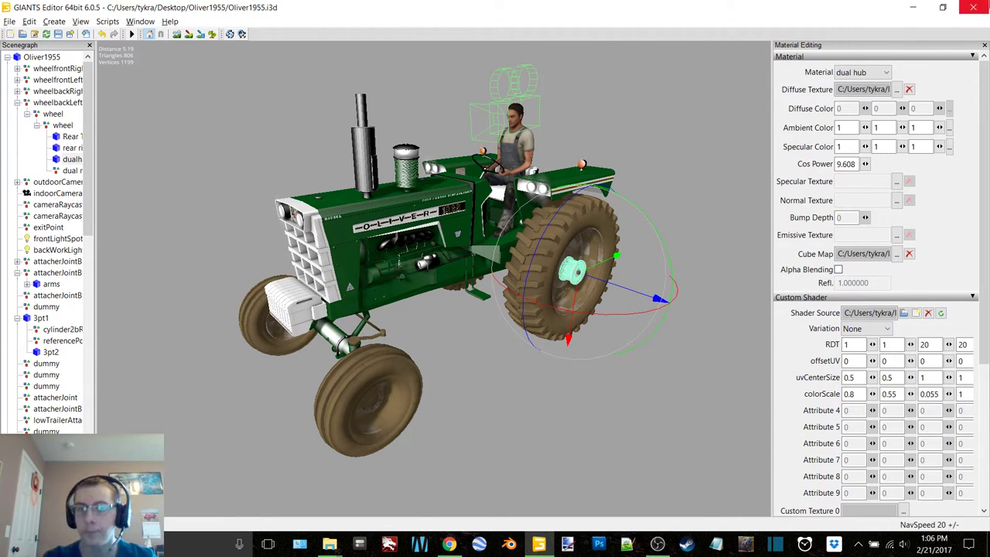
Step: Set middle.dds as the specular texture of the dual hub material and collapse the wheelbackLeft group
click(894, 183)
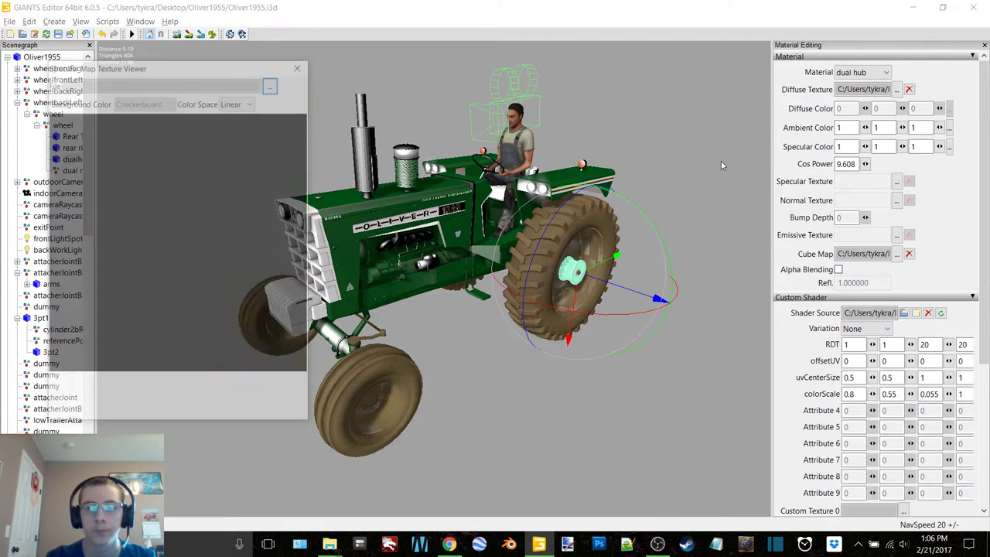
click(272, 83)
scroll(346, 172, down, 5)
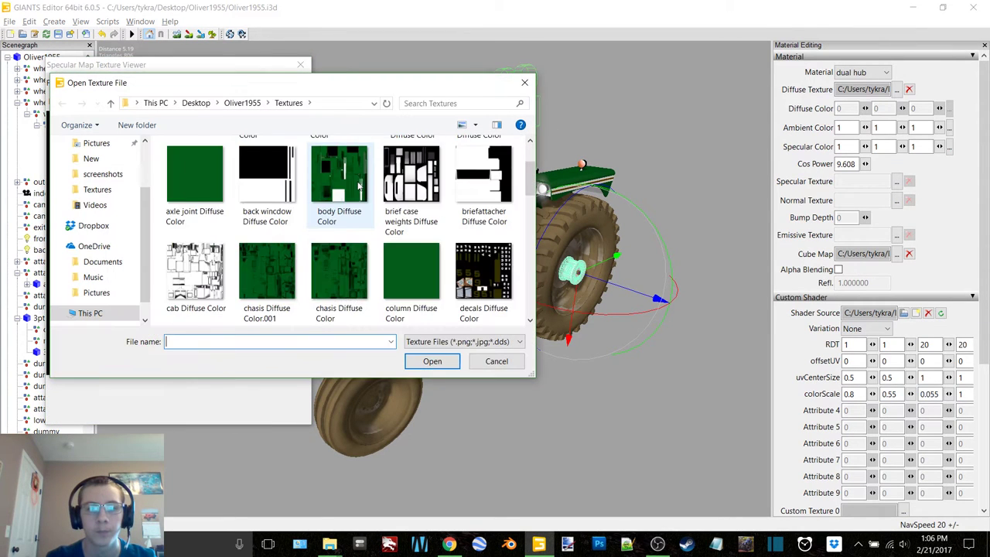
double_click(461, 255)
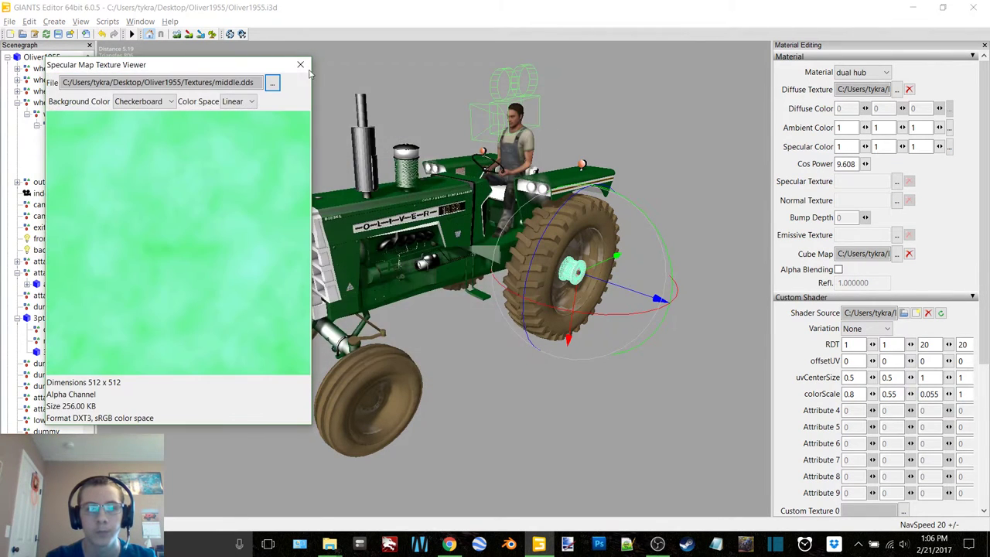
click(301, 64)
double_click(64, 127)
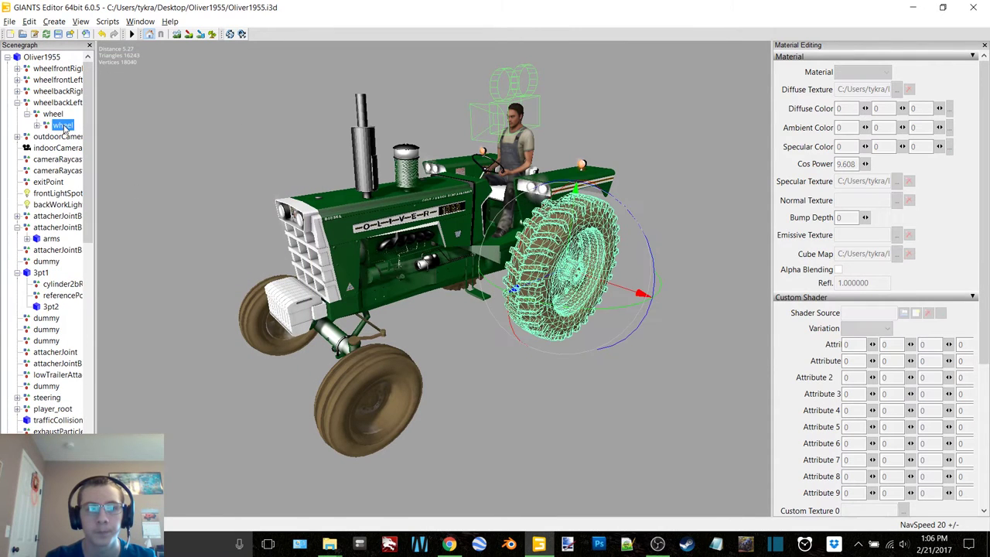
double_click(58, 102)
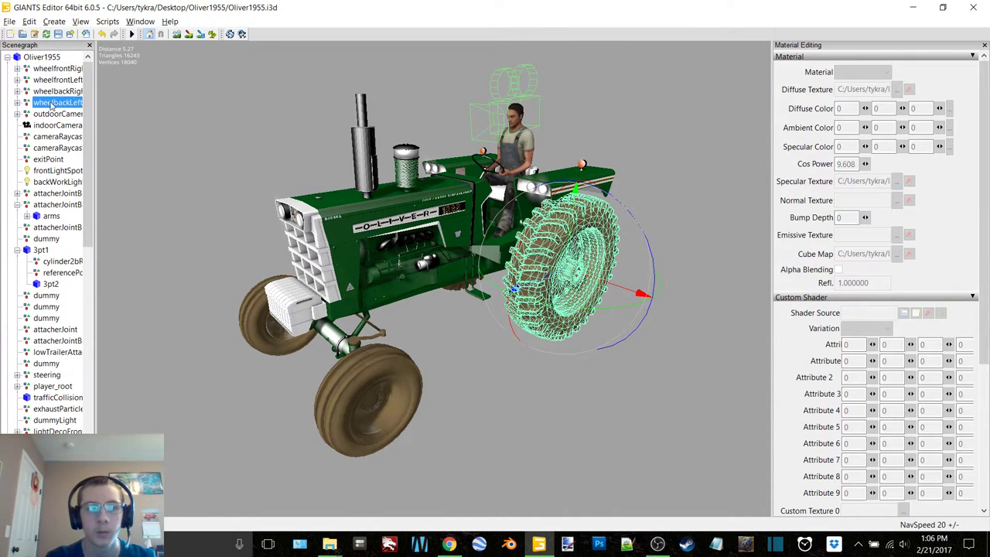
Step: Set default_cube as the cube map of the 3pt hitch material on the arms part
click(51, 216)
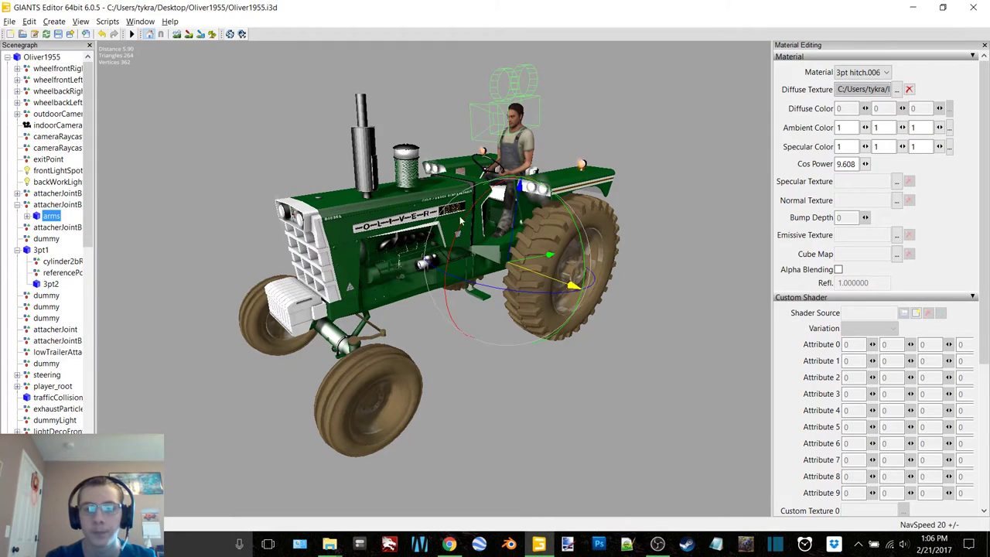
alt+middle_drag(461, 218, 440, 221)
alt+right_drag(439, 221, 469, 222)
alt+drag(470, 222, 263, 209)
alt+right_drag(263, 214, 429, 228)
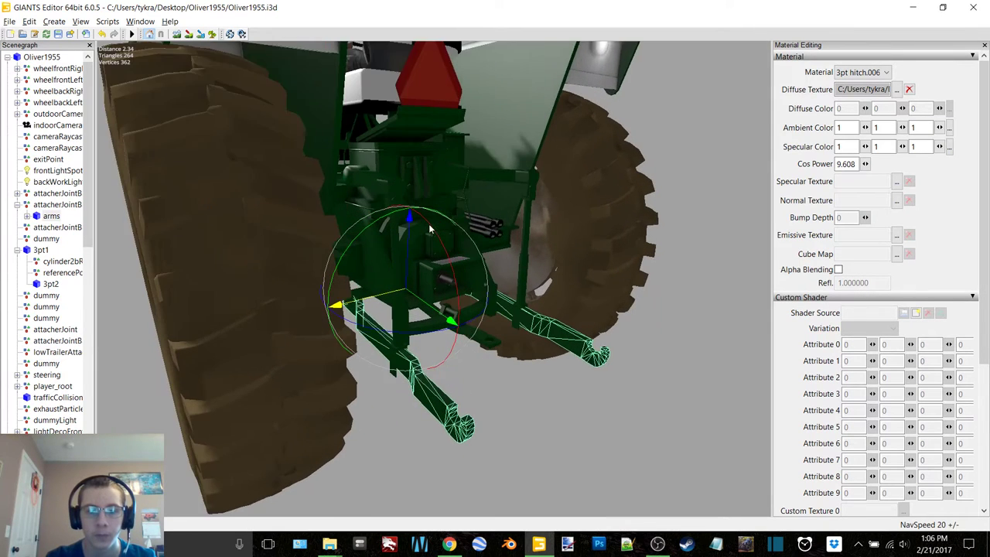
alt+middle_drag(429, 227, 516, 240)
click(897, 254)
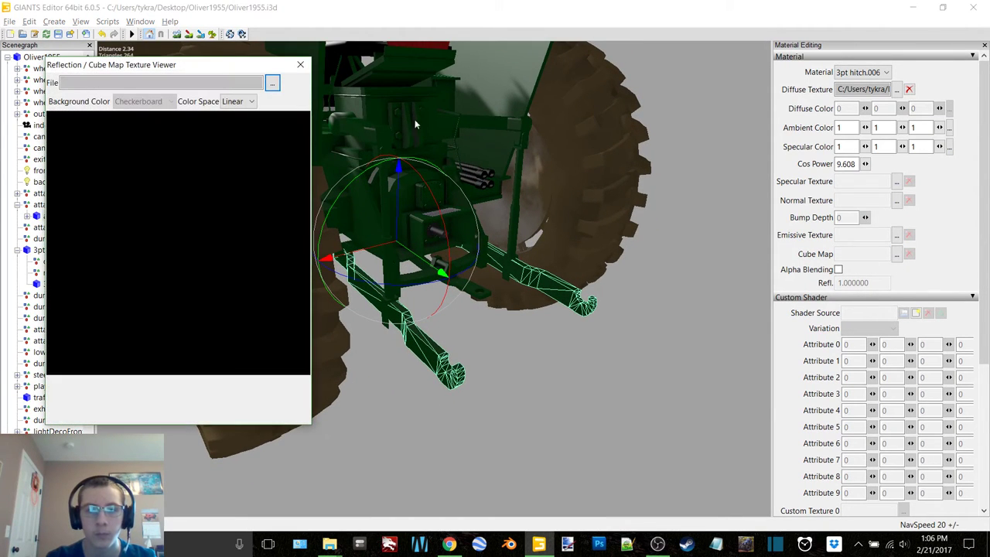
click(274, 85)
scroll(338, 231, down, 5)
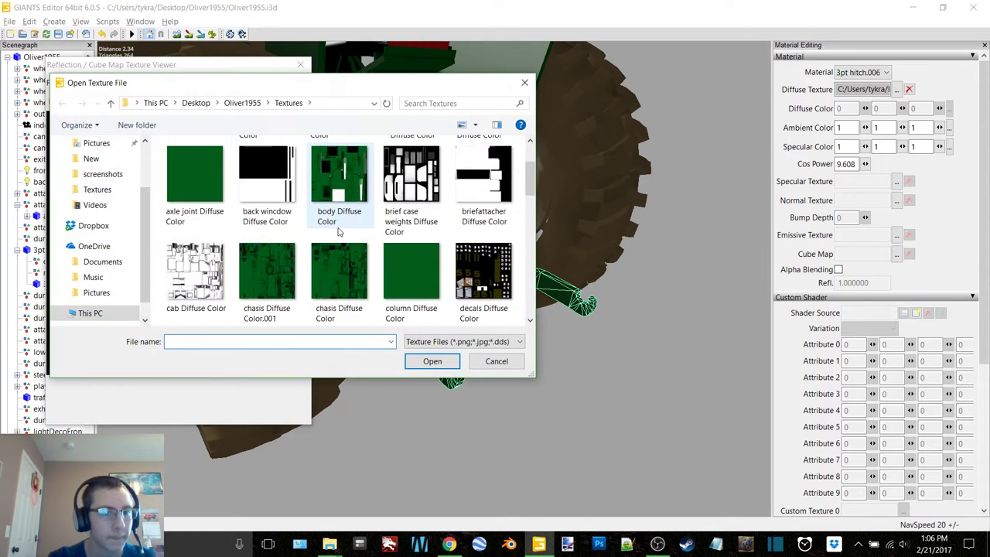
scroll(339, 232, down, 1)
double_click(282, 203)
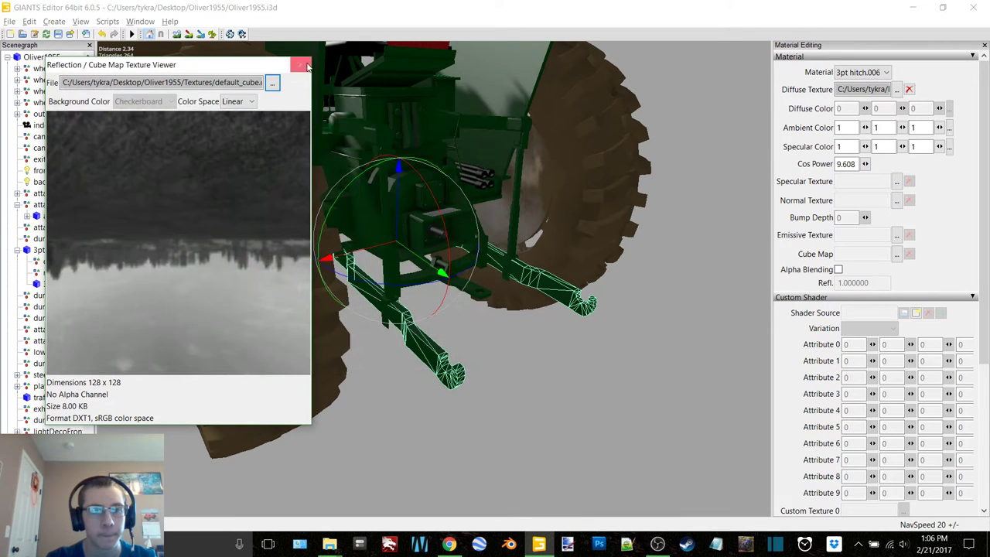
click(301, 65)
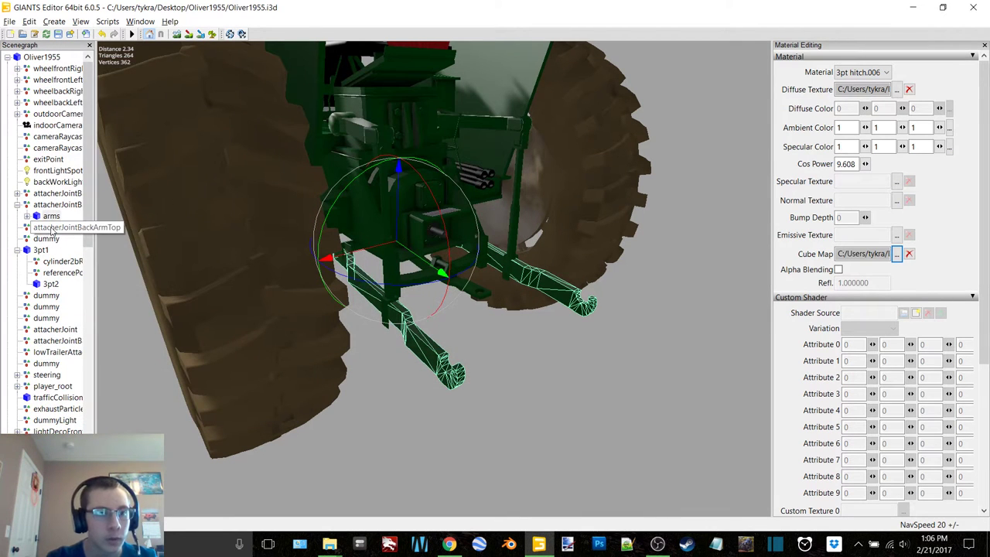
Step: Assign the vehicleShaderDirt custom shader to the hitch arms' material
scroll(925, 314, down, 5)
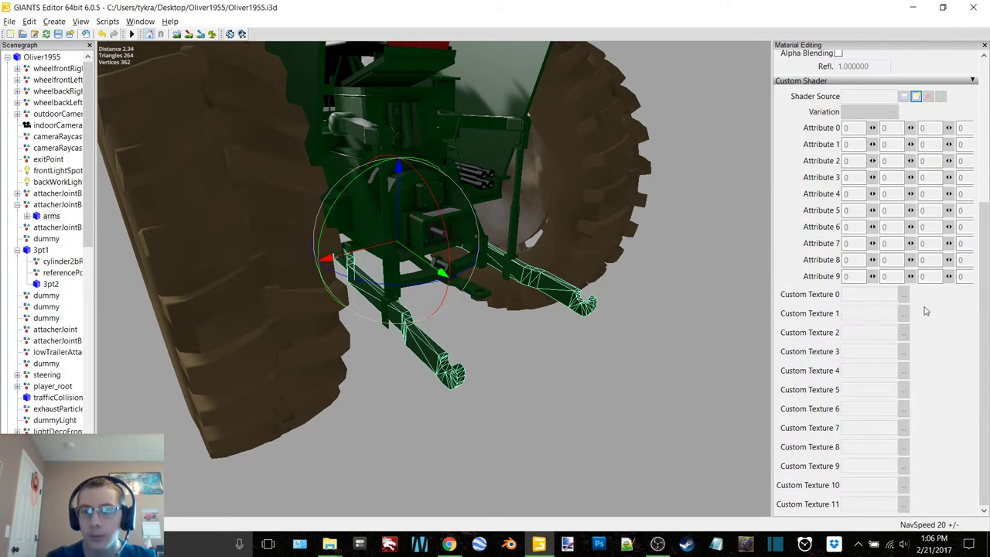
click(916, 96)
click(222, 129)
click(387, 317)
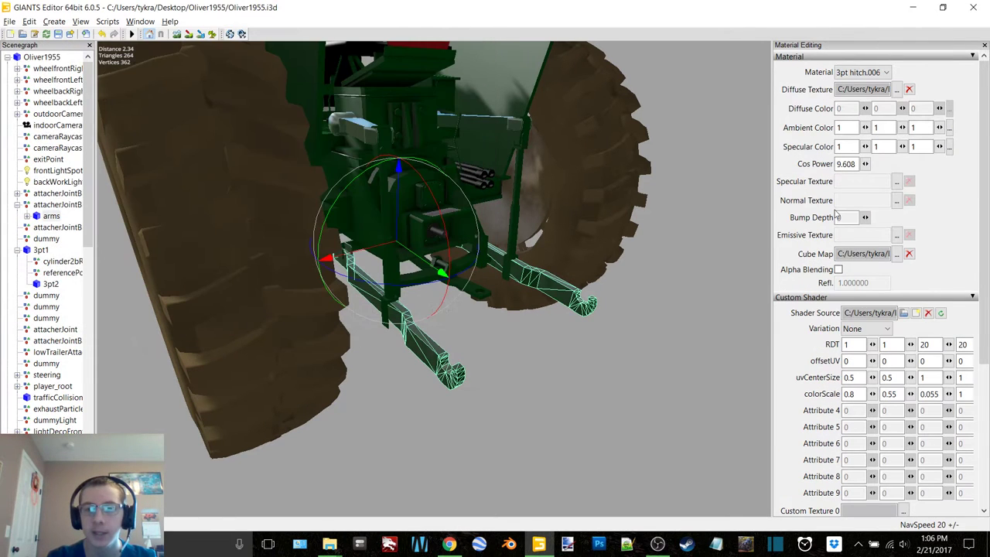
Step: Set middle.dds as the specular texture of the hitch arms' material and collapse their attacher joint group
click(900, 180)
click(271, 83)
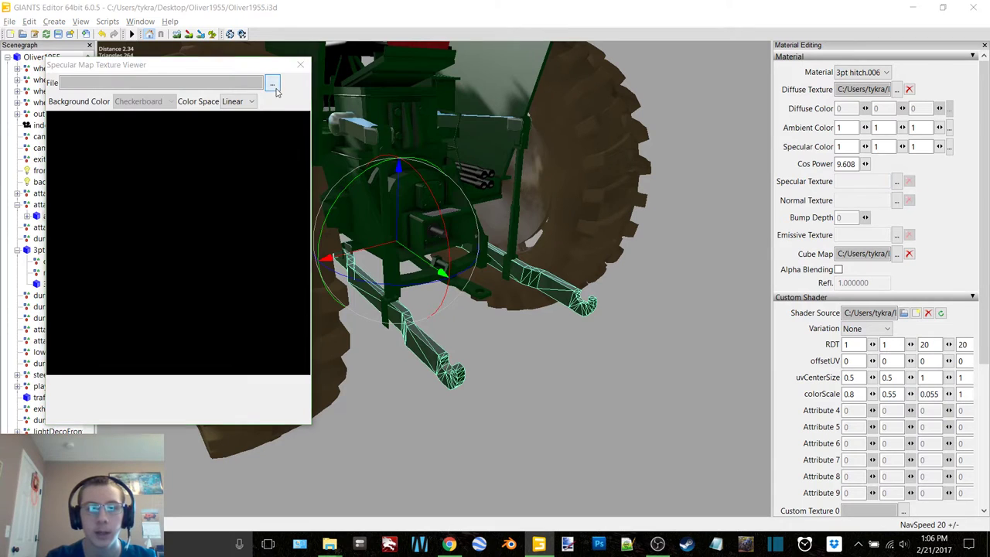
scroll(475, 184, down, 8)
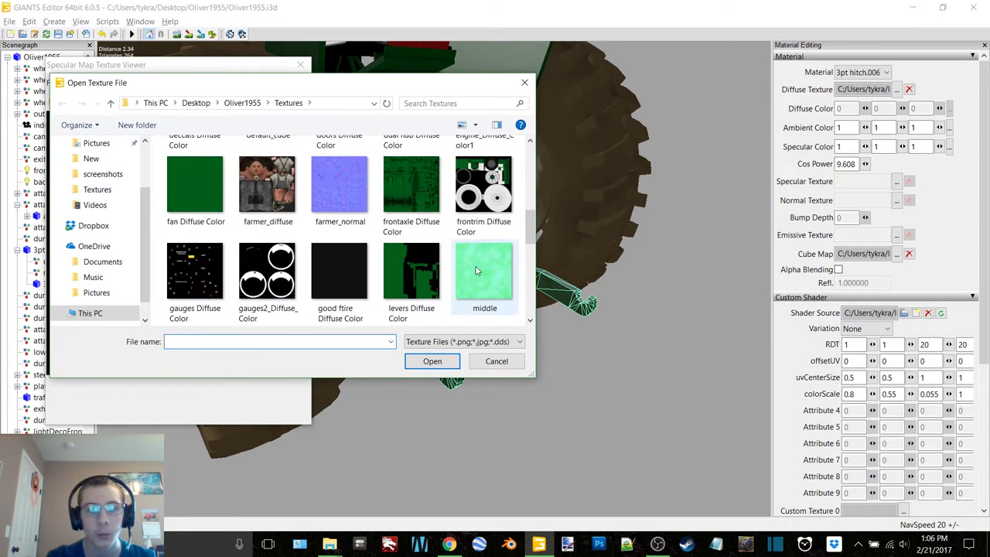
double_click(477, 258)
click(300, 65)
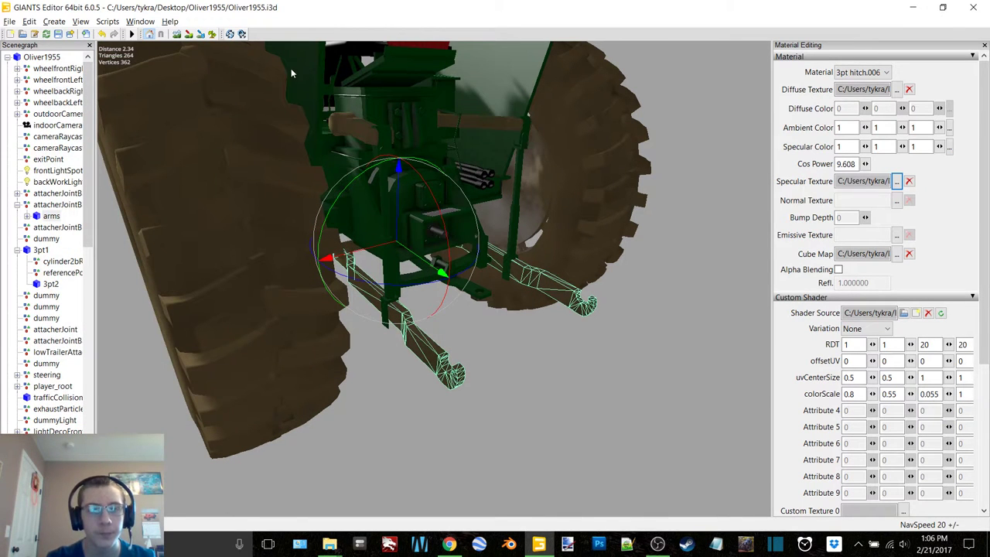
double_click(51, 206)
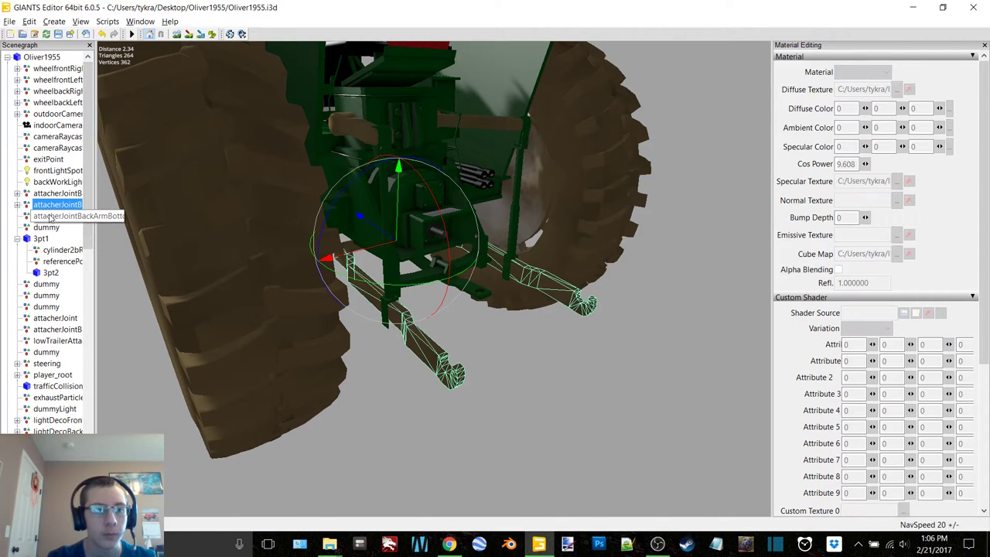
Step: Set default_cube as the cube map of the material on 3pt2, the part inside 3pt1
click(44, 240)
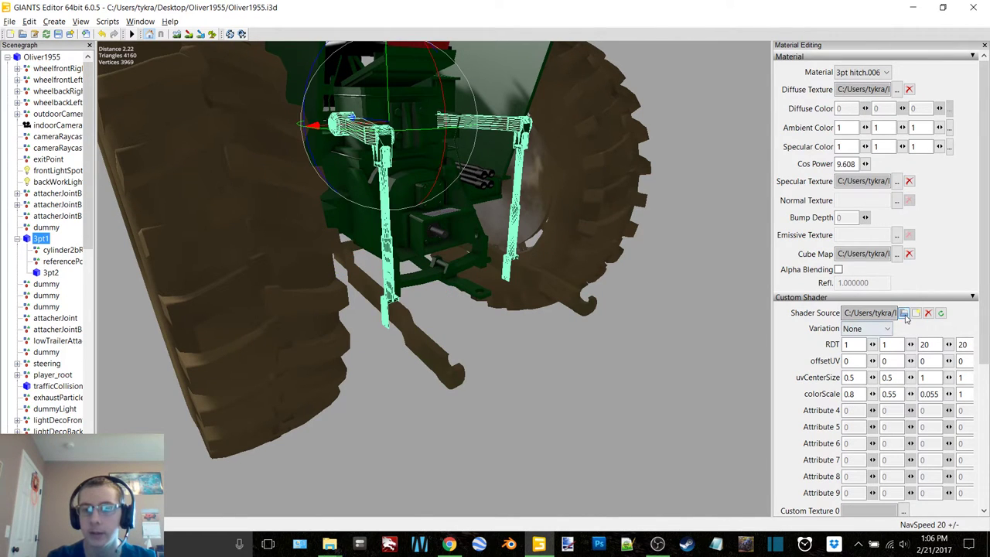
click(50, 273)
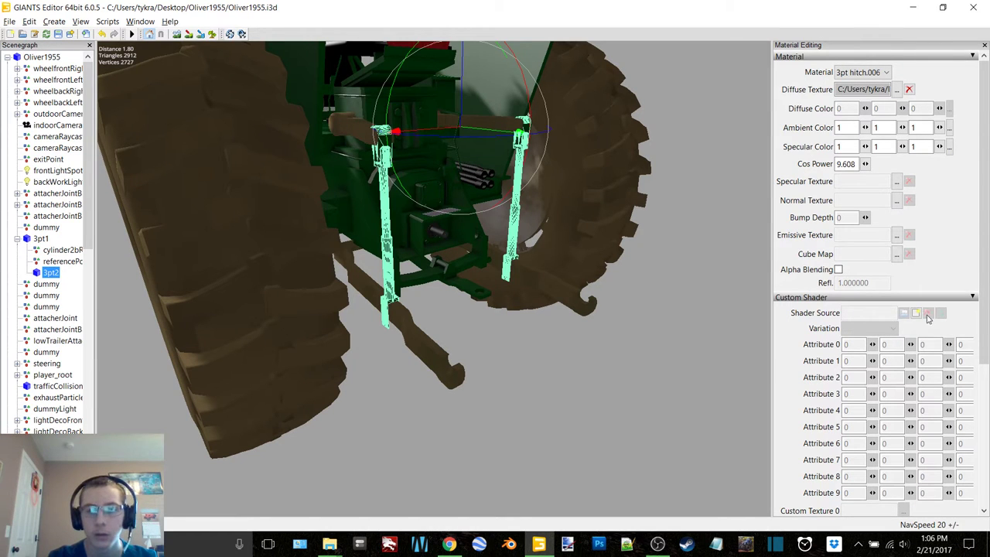
click(897, 256)
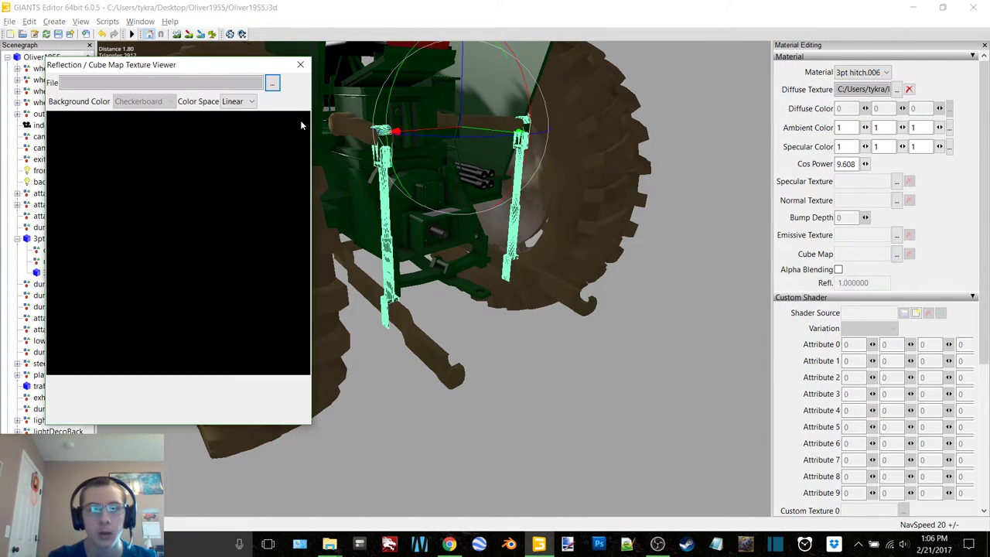
click(275, 83)
scroll(281, 263, down, 5)
double_click(282, 276)
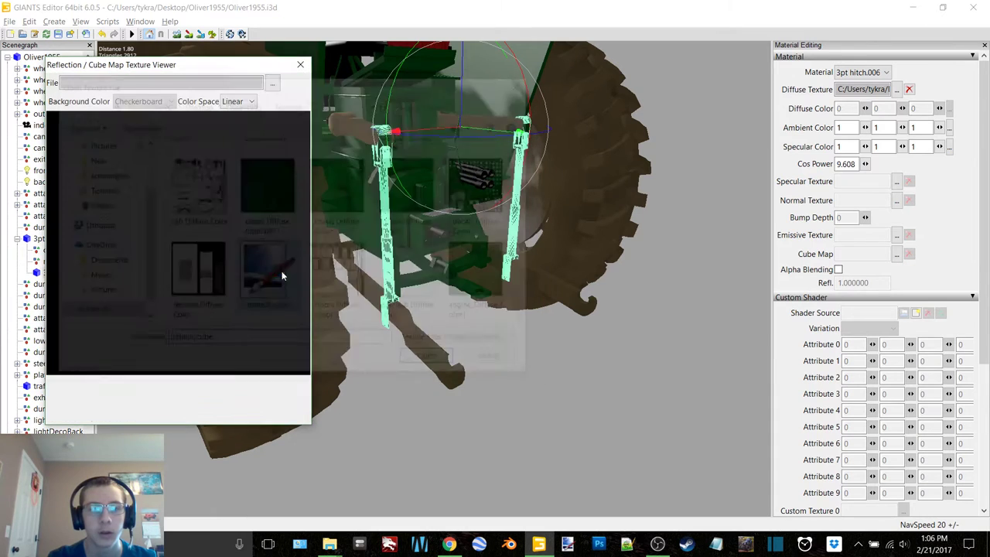
click(301, 64)
Step: Assign the vehicleShaderDirt custom shader to the 3pt2 material
scroll(917, 232, down, 5)
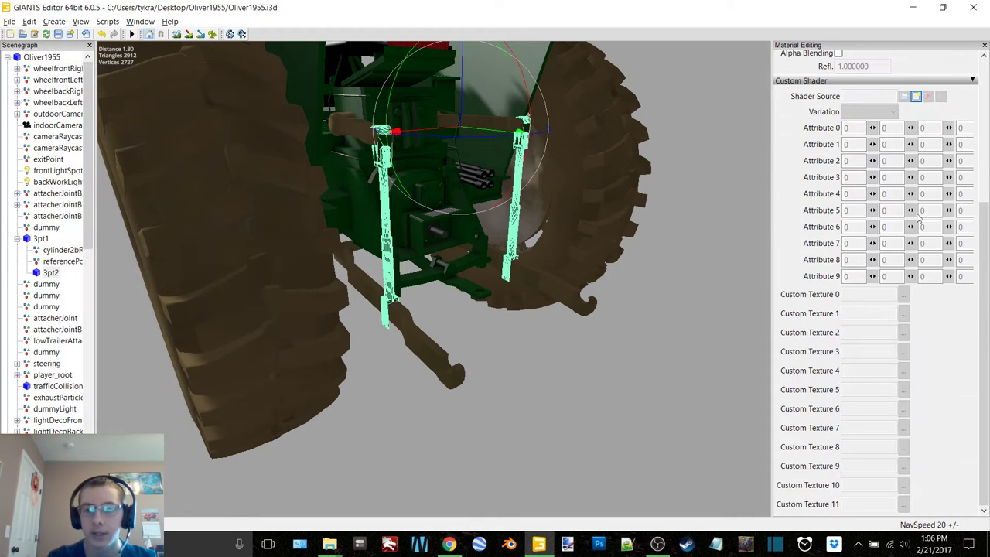
click(916, 98)
double_click(253, 154)
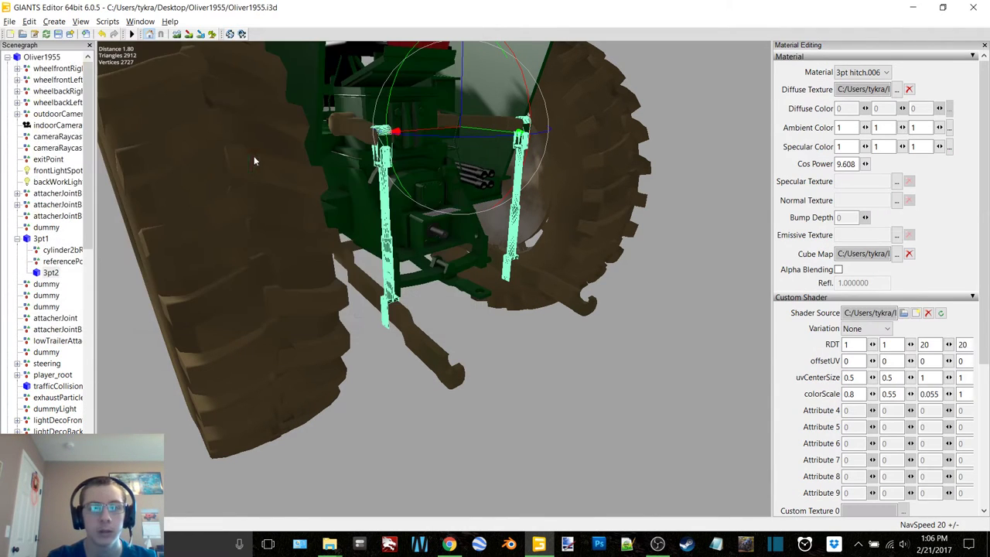
Step: Set the middle texture as the specular texture of the 3pt2 material and collapse the 3pt1 group
click(896, 182)
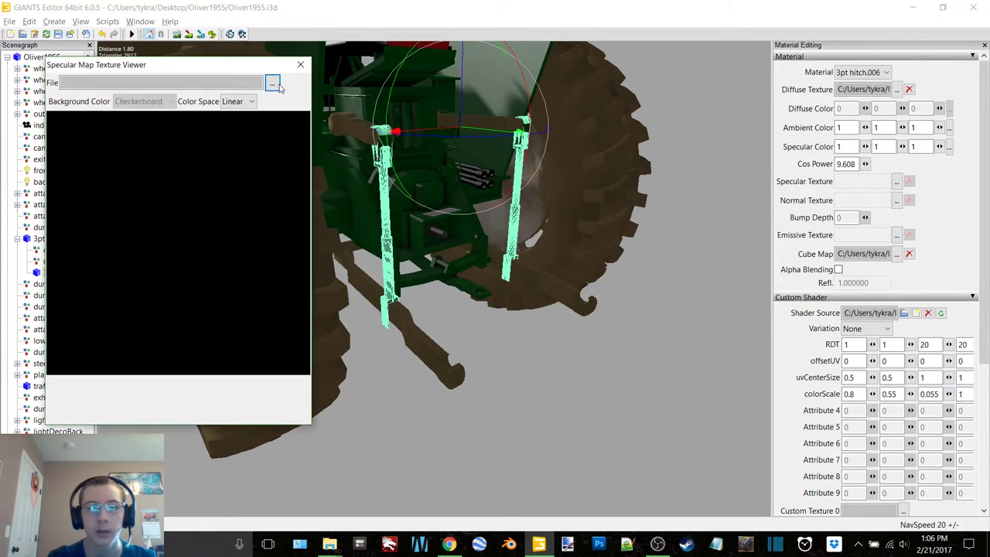
click(270, 83)
scroll(306, 228, down, 5)
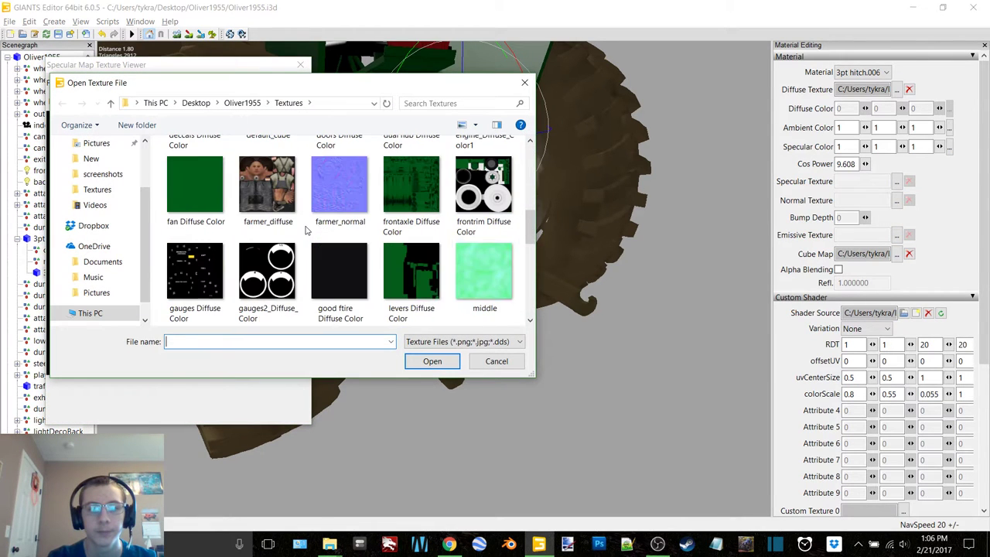
click(480, 272)
double_click(515, 276)
click(301, 64)
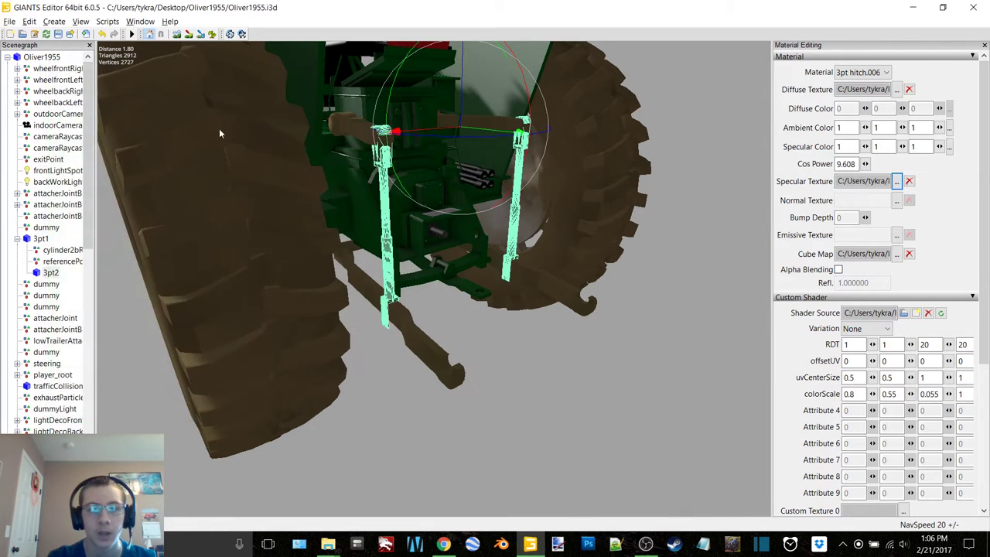
click(43, 240)
double_click(45, 241)
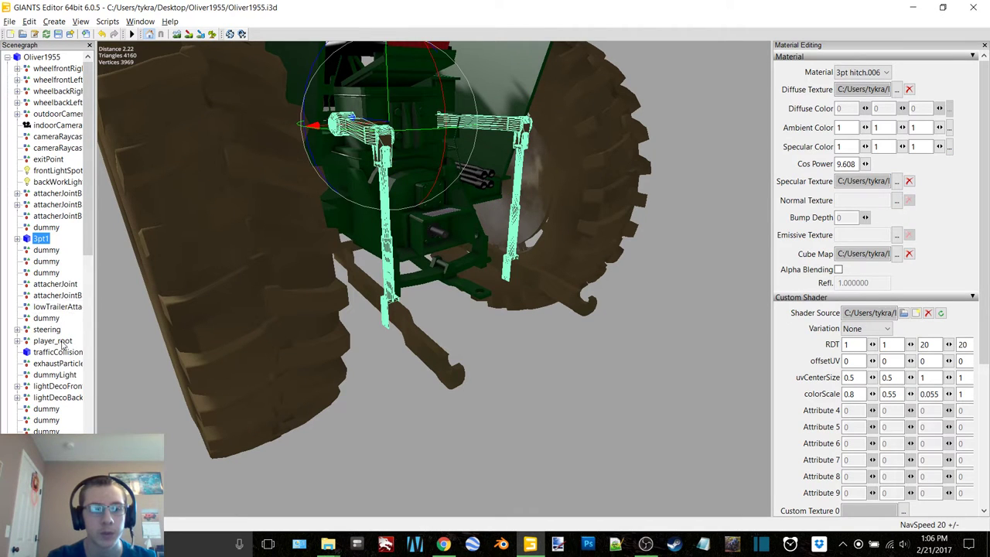
Step: Set default_cube as the cube map of the first briefcase weight's material in the parts group
scroll(63, 341, down, 6)
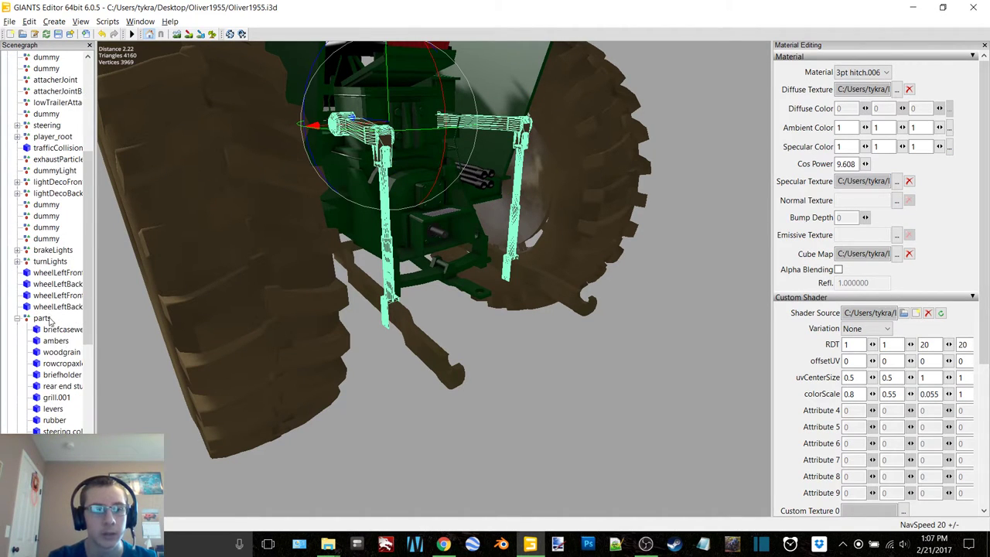
scroll(51, 313, down, 3)
click(51, 228)
alt+drag(295, 201, 417, 181)
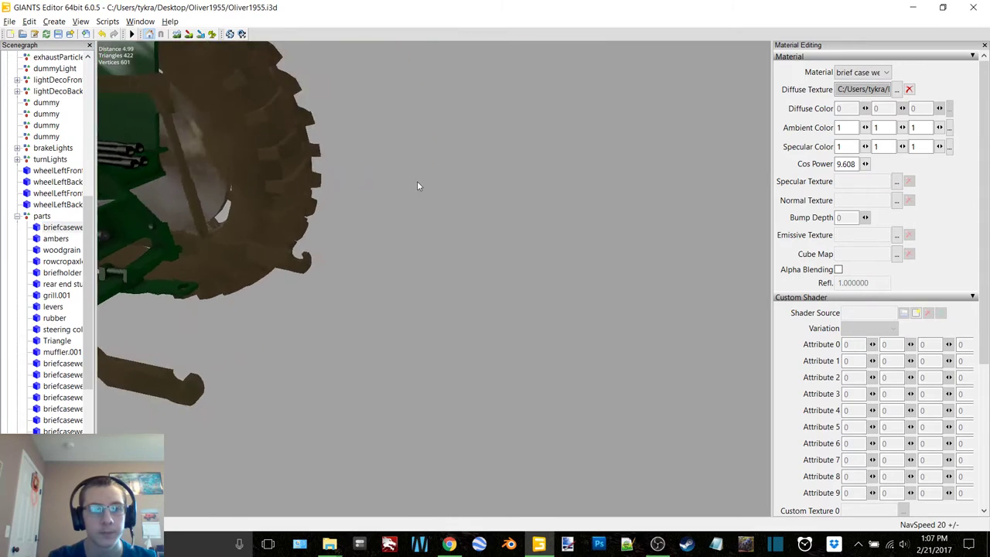
scroll(329, 188, down, 3)
alt+drag(329, 188, 433, 181)
scroll(347, 192, up, 3)
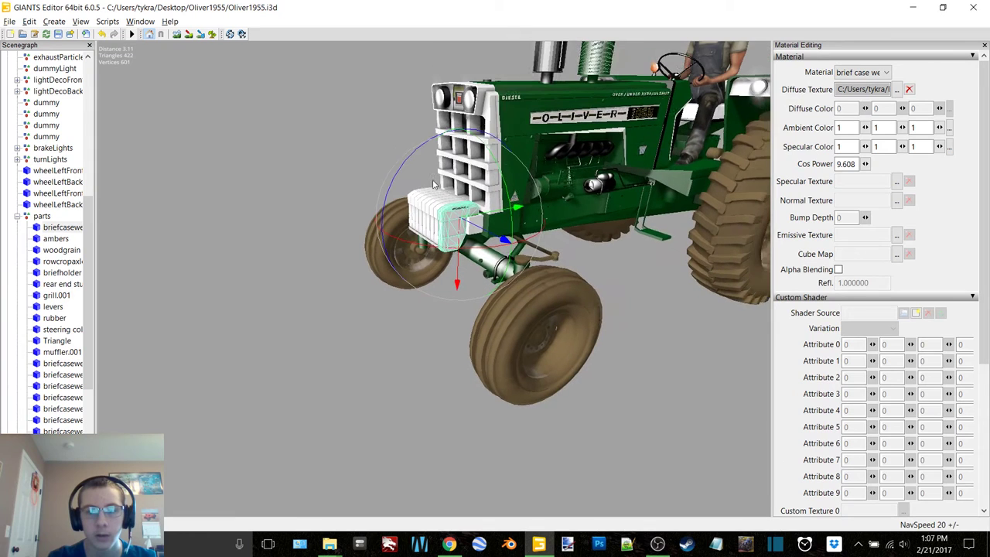
click(896, 254)
scroll(298, 255, down, 1)
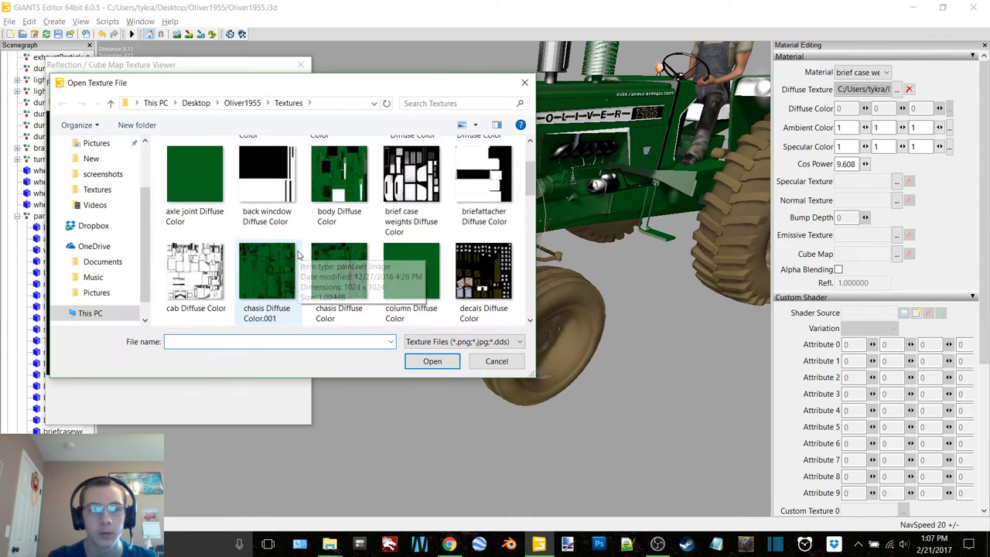
scroll(298, 254, down, 1)
double_click(298, 256)
click(299, 66)
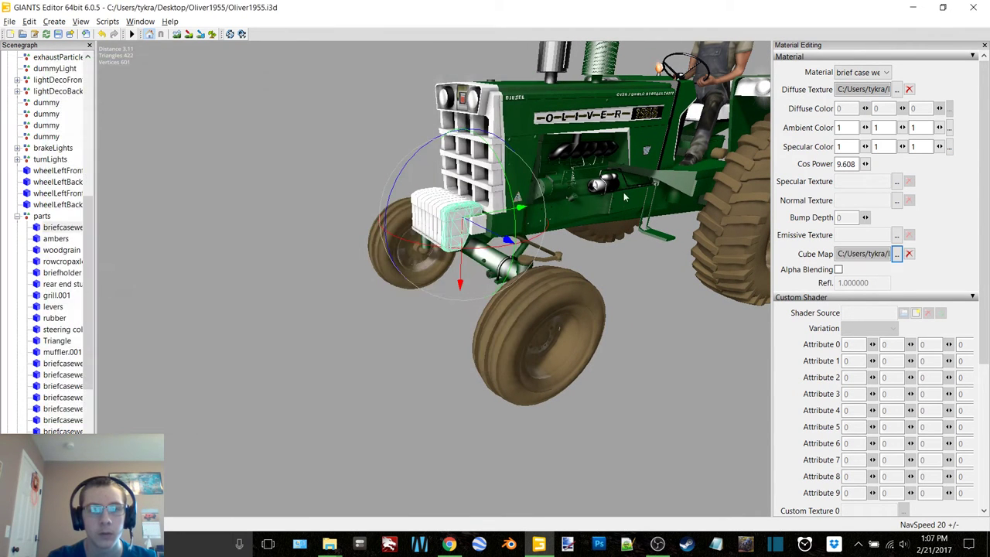
Step: Assign the vehicleShaderDirt custom shader to the briefcase weight material
scroll(925, 318, down, 3)
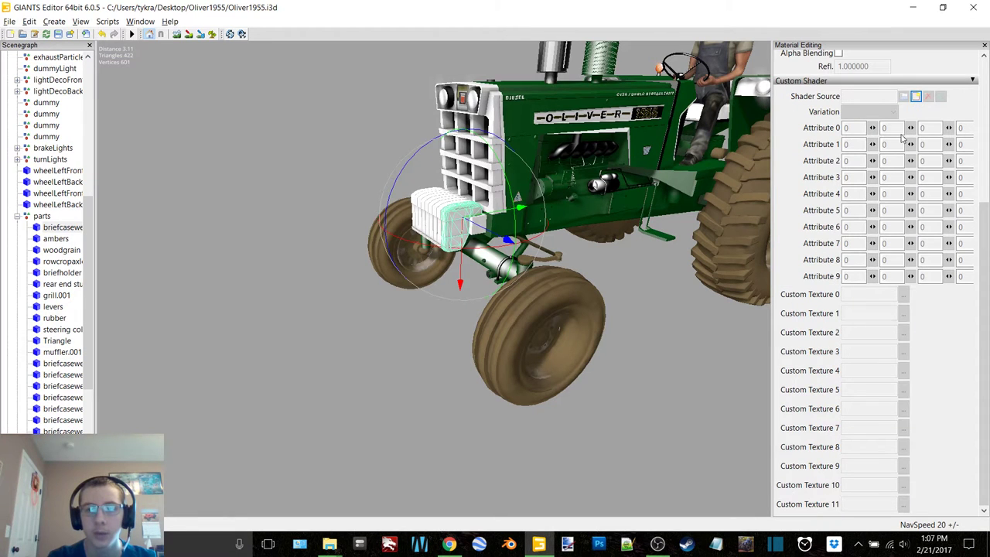
click(910, 98)
double_click(225, 128)
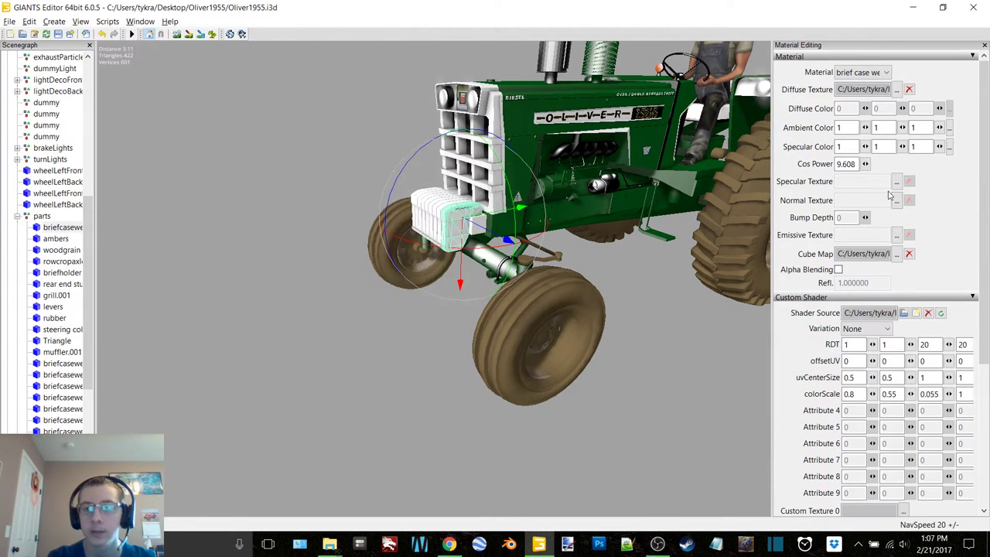
Step: Set middle.dds as the specular texture of the briefcase weight material
click(897, 182)
click(273, 83)
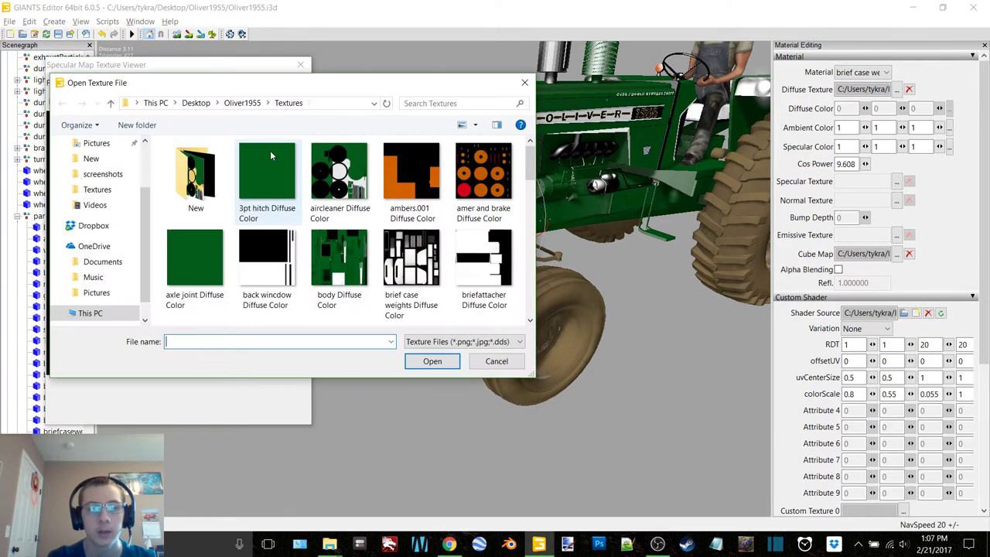
scroll(270, 194, down, 6)
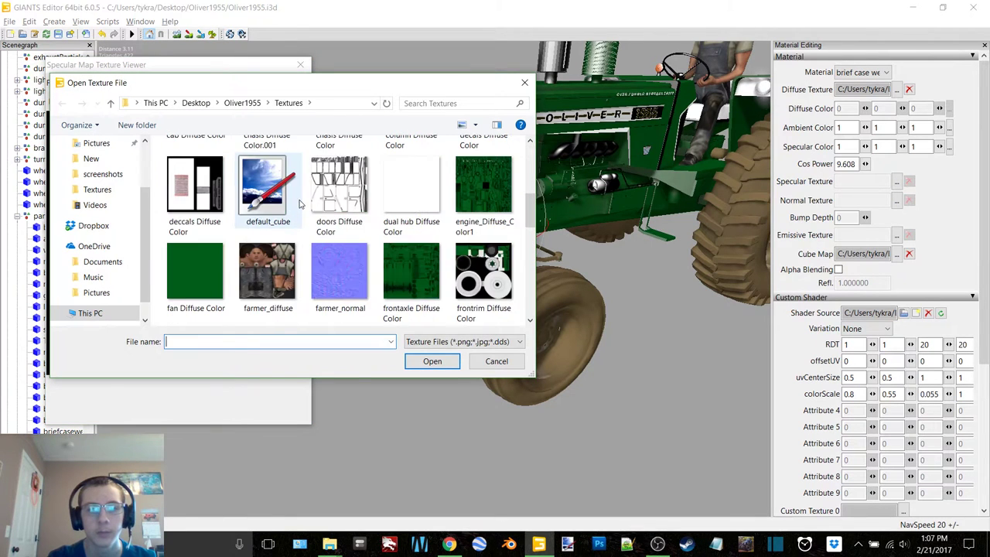
scroll(506, 288, down, 2)
double_click(499, 290)
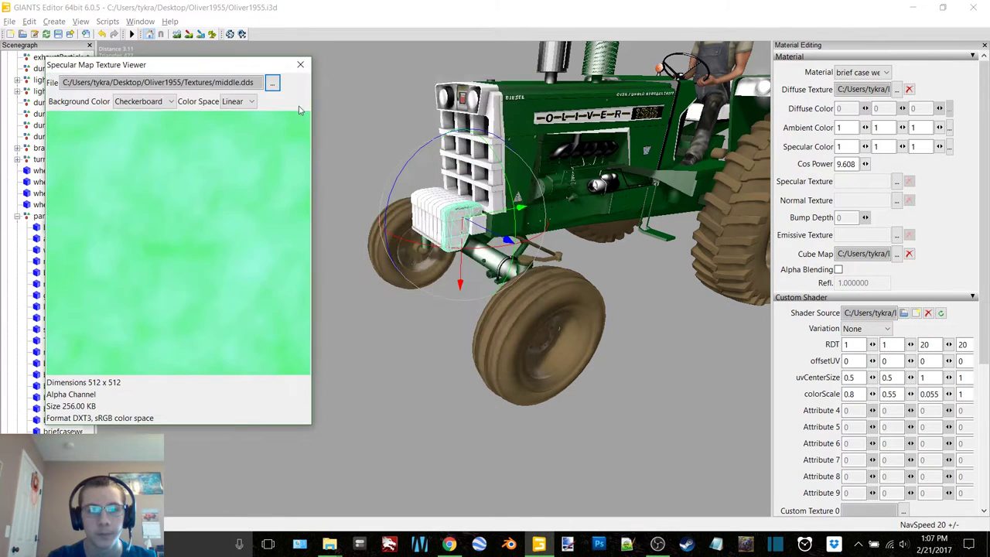
click(299, 66)
Step: Set default_cube as the cube map of the ambers.001 material on the ambers part
scroll(323, 186, down, 4)
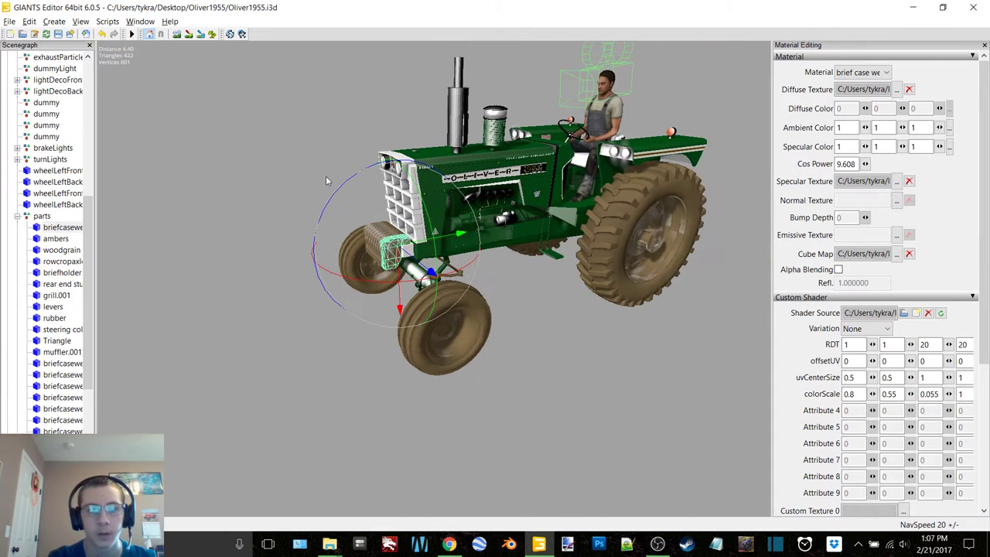
alt+drag(326, 177, 311, 179)
click(58, 239)
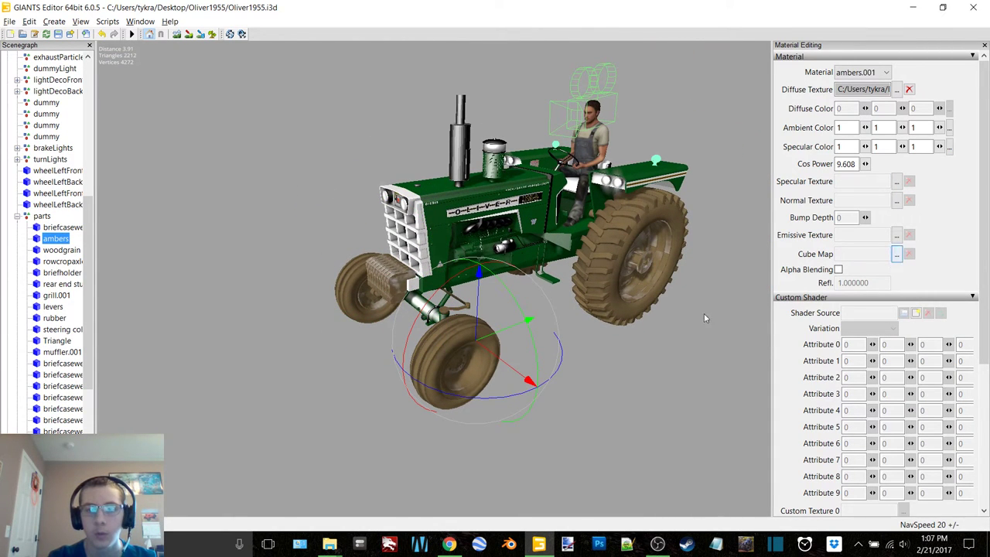
click(477, 309)
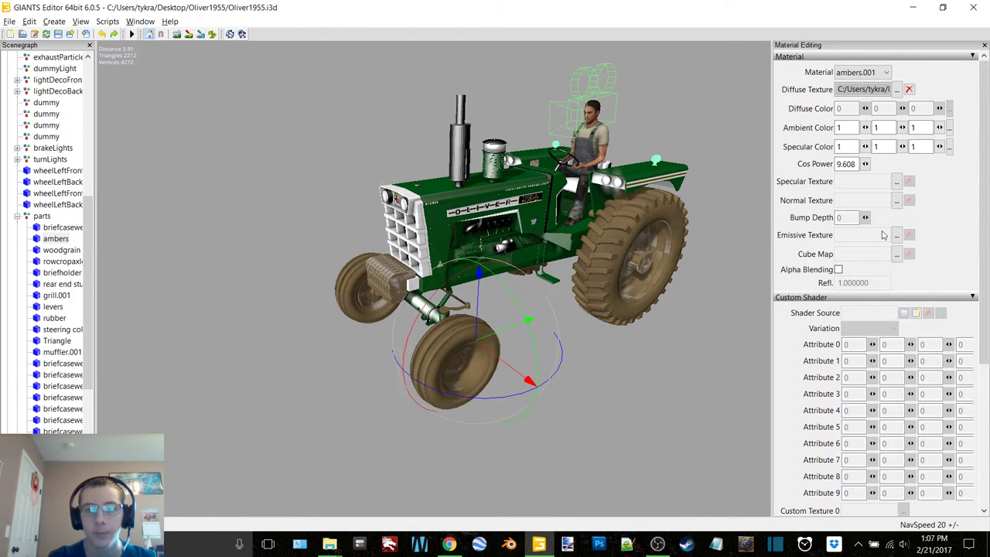
click(896, 256)
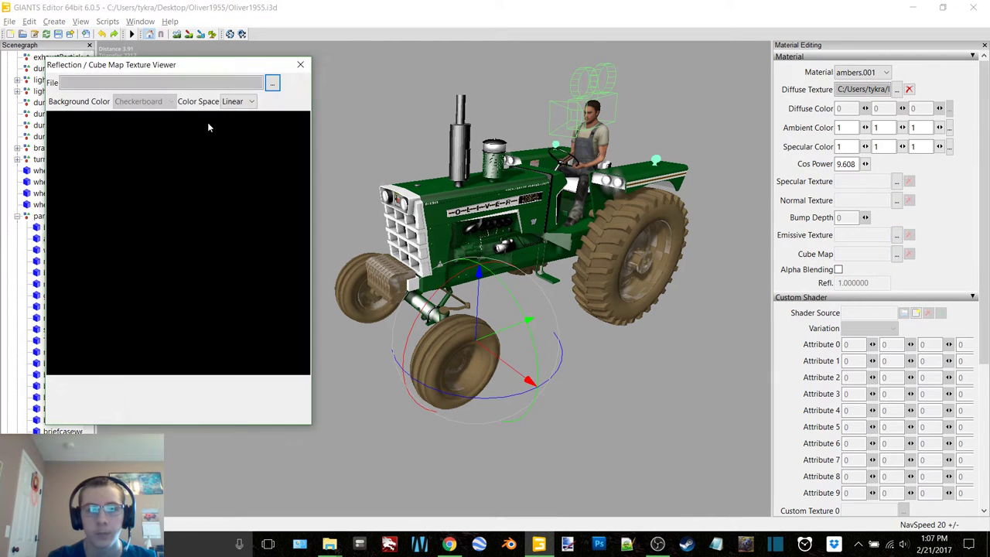
click(271, 83)
scroll(342, 225, down, 5)
click(266, 263)
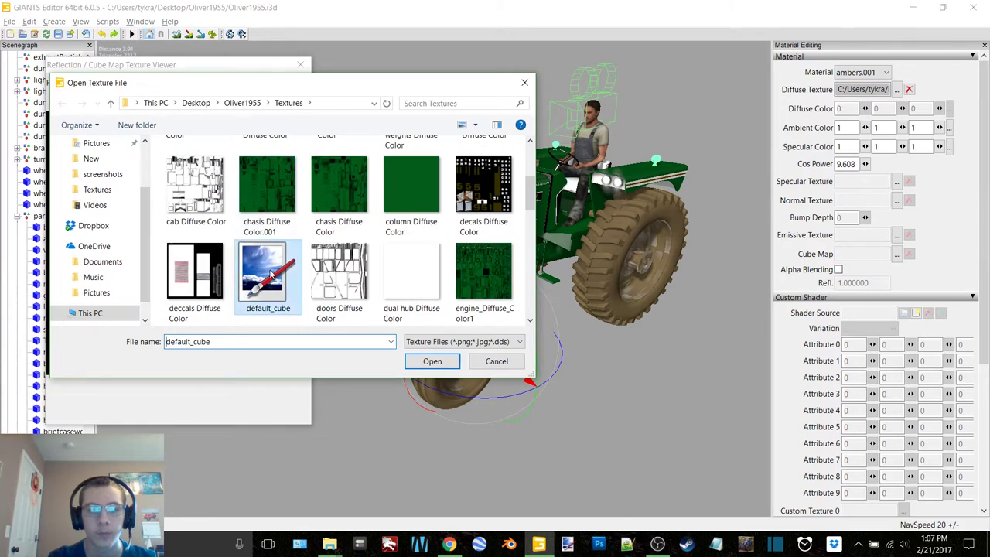
double_click(265, 263)
click(301, 65)
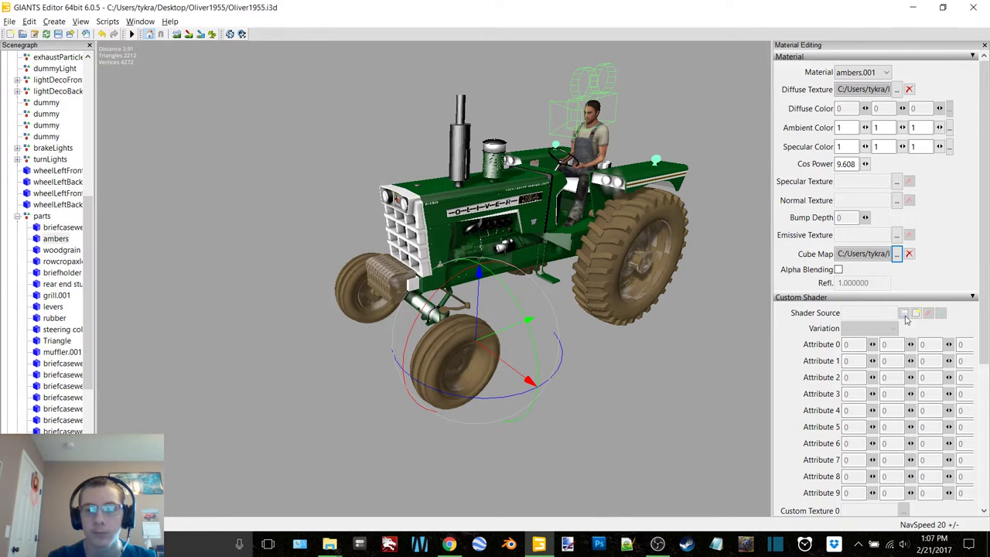
Step: Assign the vehicleShaderDirt custom shader to the ambers.001 material
scroll(913, 314, down, 5)
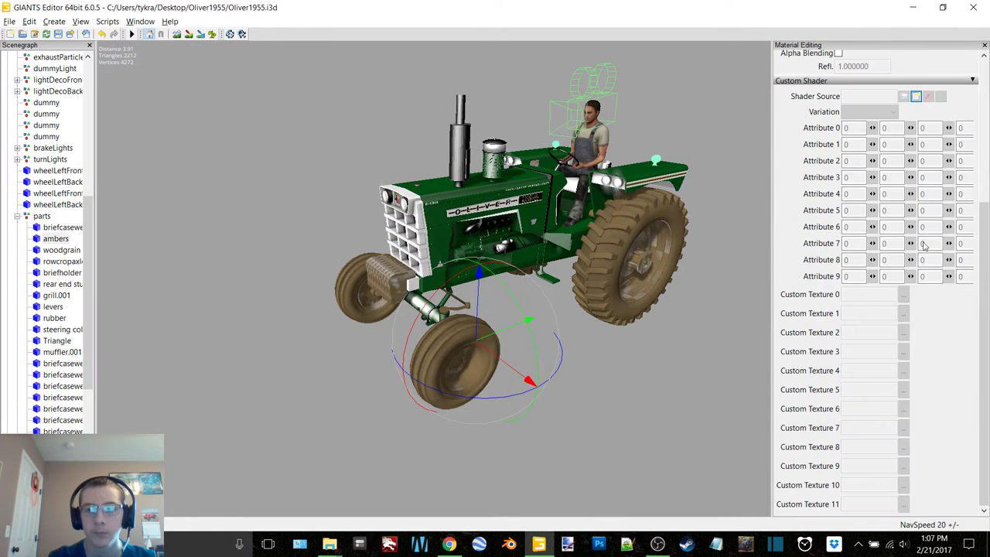
click(916, 96)
click(232, 150)
double_click(232, 150)
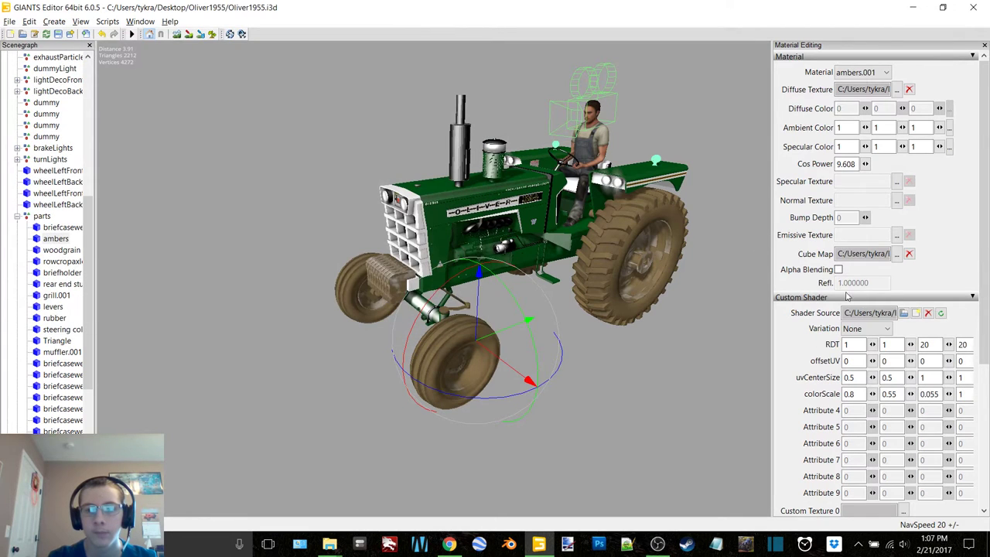
Step: Set middle.dds as the specular texture of the ambers.001 material
click(898, 181)
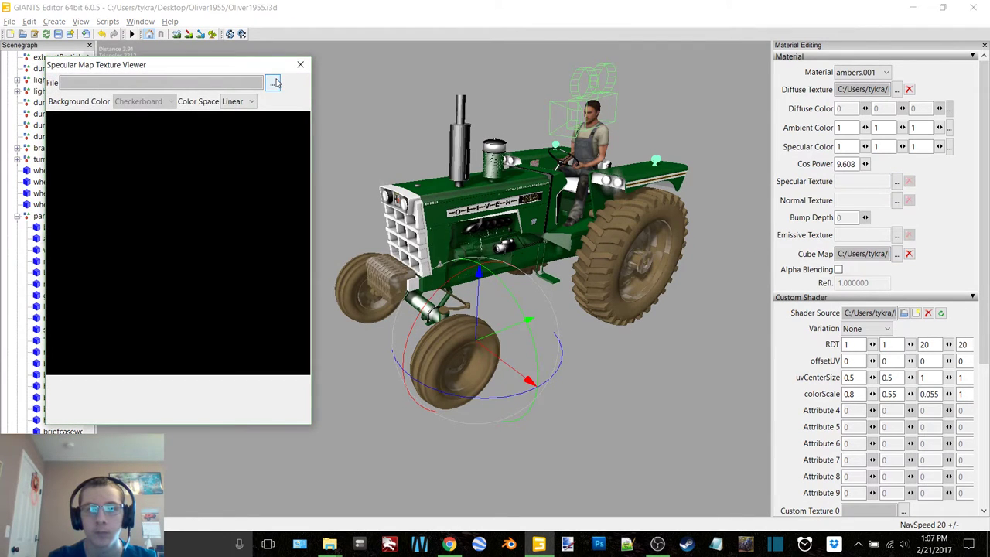
click(275, 83)
scroll(282, 219, down, 1)
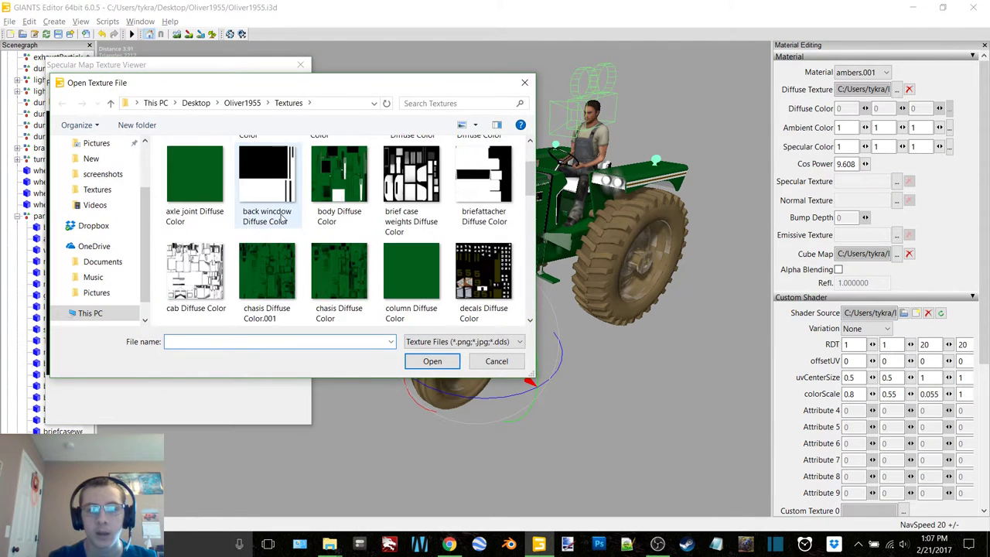
scroll(282, 219, down, 2)
scroll(445, 271, down, 1)
double_click(479, 275)
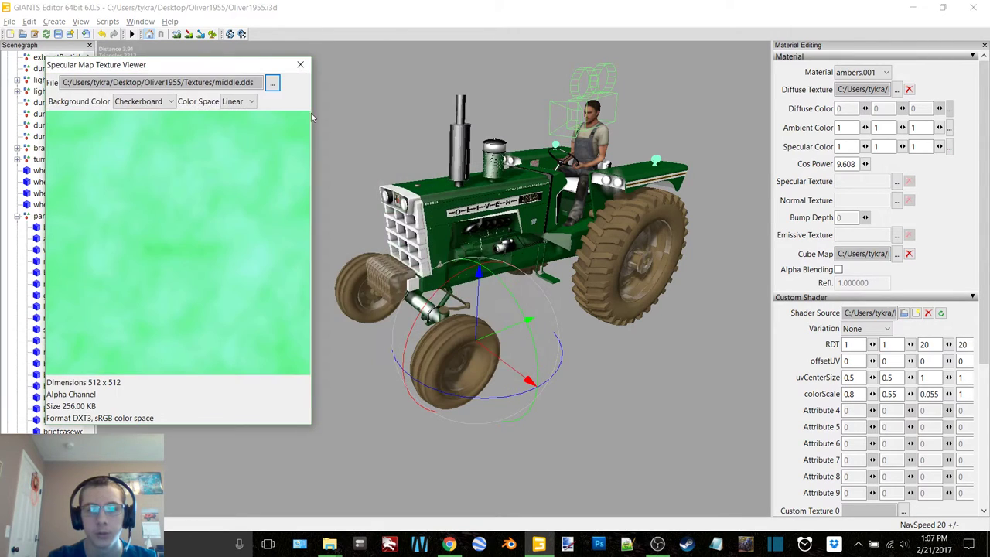
click(301, 65)
Step: Select the woodgrain part and examine the dashboard area of the tractor up close
alt+middle_drag(485, 197, 460, 206)
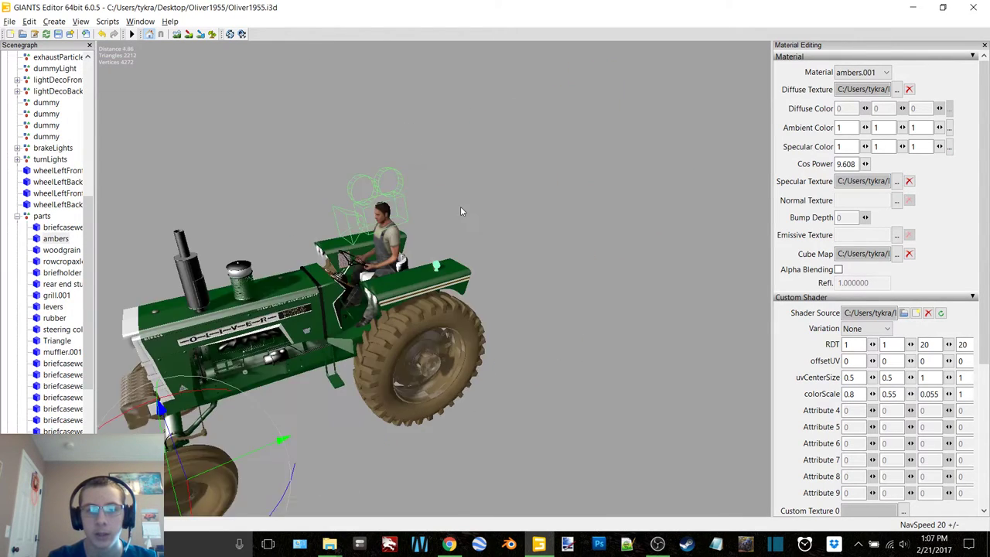
mouse_move(460, 206)
alt+right_down()
mouse_move(477, 206)
mouse_move(458, 207)
alt+right_up()
alt+middle_drag(458, 207, 467, 201)
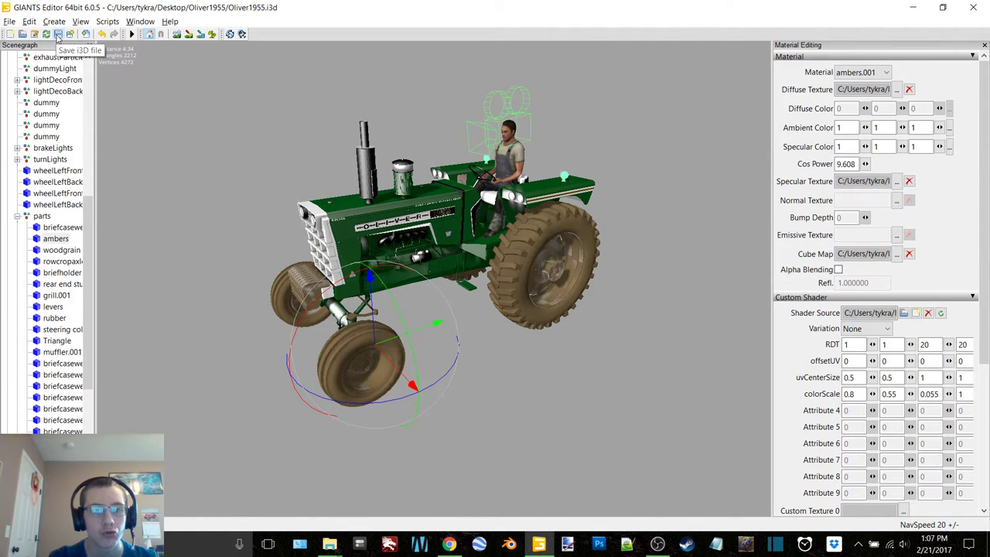
click(62, 250)
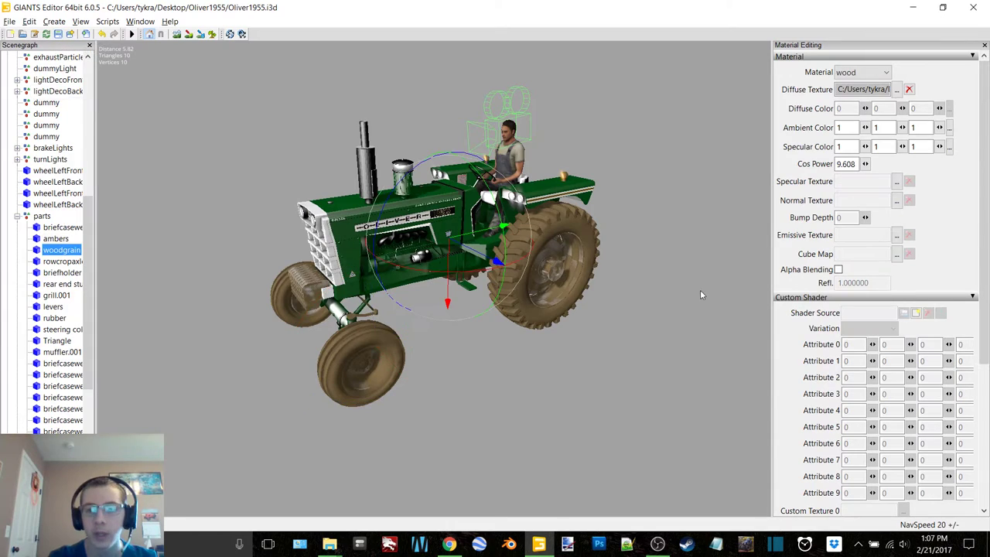
scroll(404, 232, up, 5)
alt+middle_drag(400, 227, 401, 236)
alt+drag(402, 237, 314, 262)
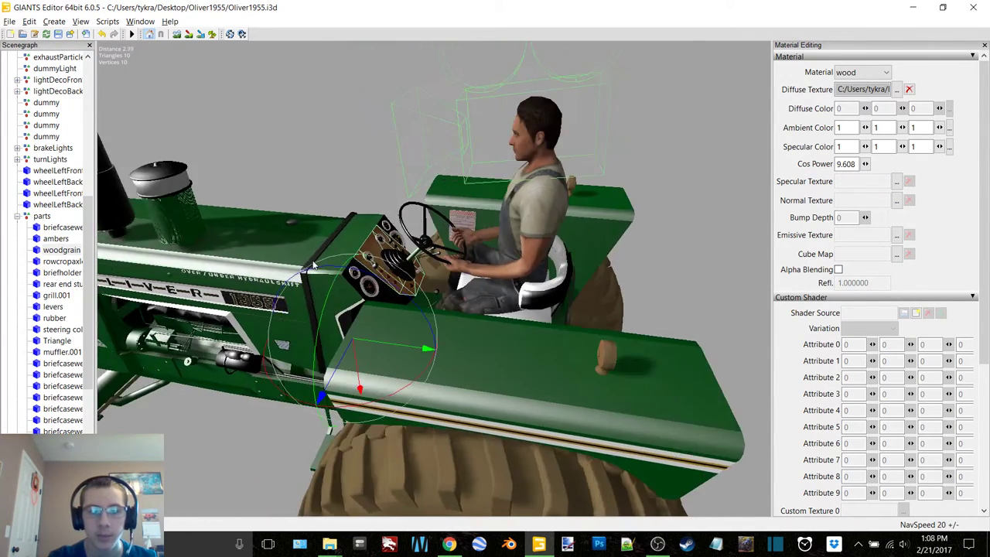
Step: Set default_cube as the cube map of the axle joint material on the rowcropaxlejoint part
click(55, 260)
alt+middle_drag(155, 255, 349, 225)
scroll(349, 225, down, 3)
alt+drag(349, 225, 410, 210)
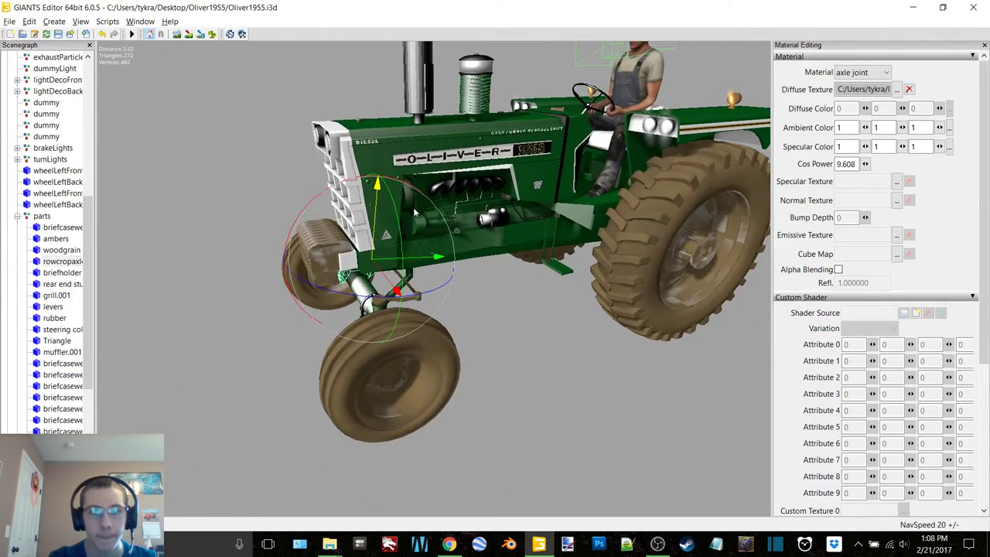
alt+middle_drag(410, 210, 388, 218)
alt+drag(388, 218, 357, 222)
scroll(357, 222, up, 3)
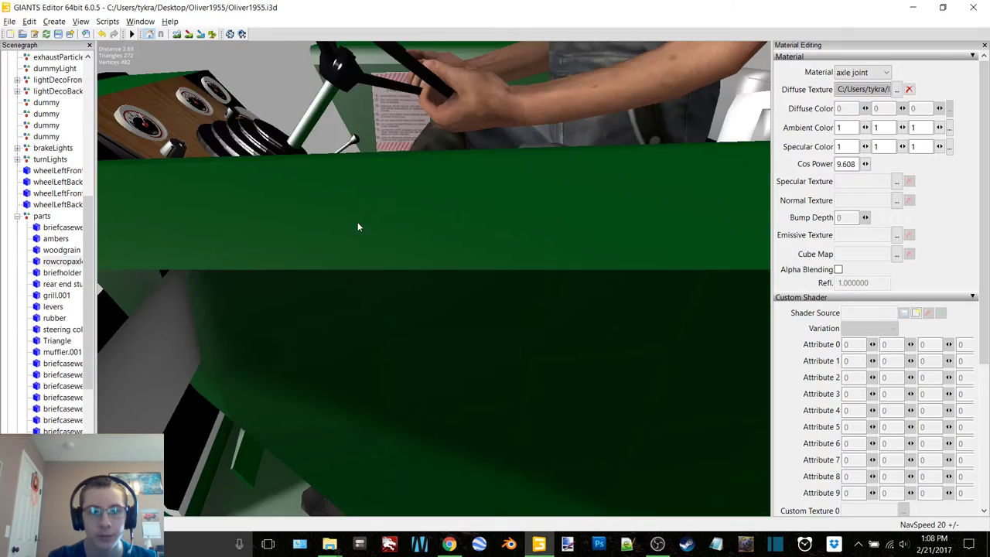
scroll(358, 223, down, 3)
right_drag(340, 223, 372, 215)
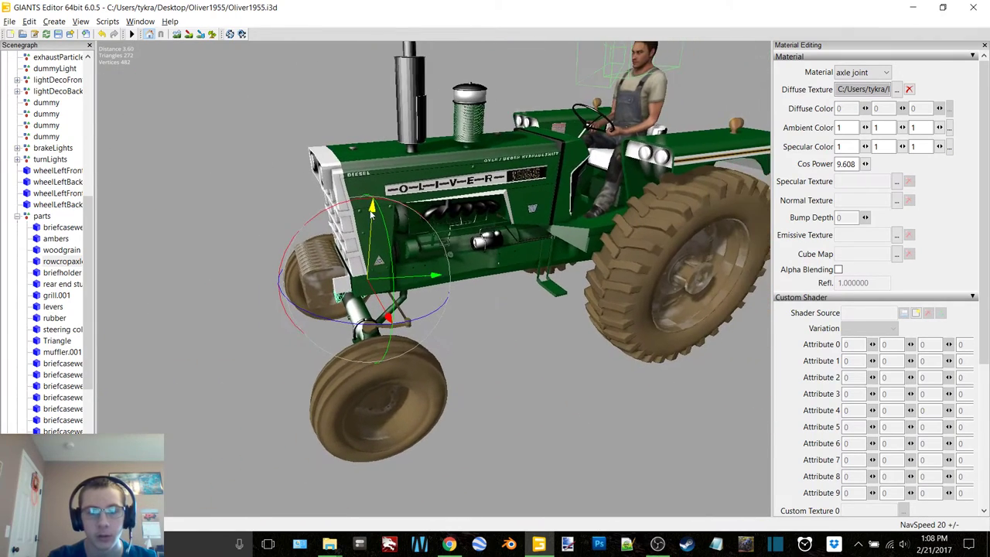
right_drag(438, 225, 466, 222)
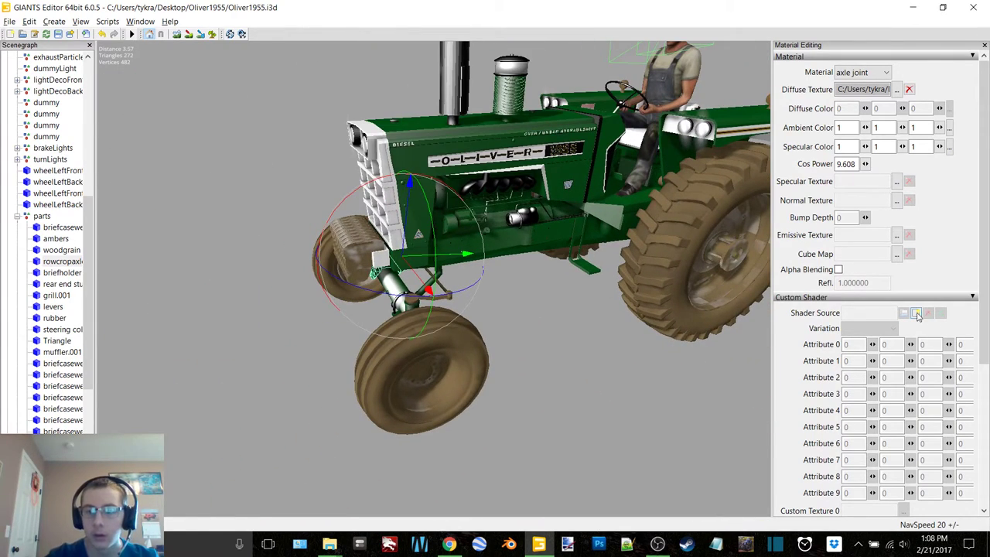
click(896, 259)
click(271, 82)
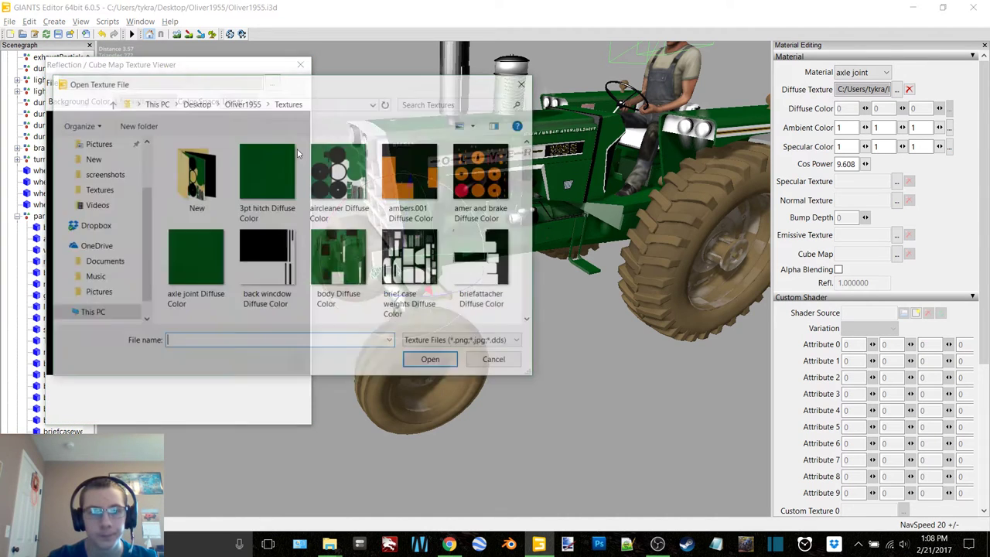
scroll(255, 232, down, 2)
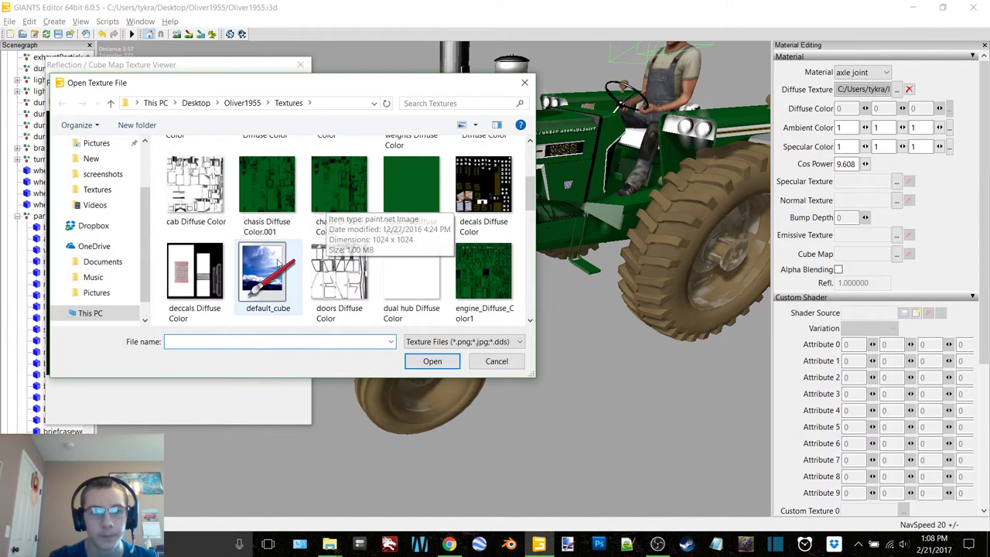
click(267, 275)
double_click(267, 275)
click(302, 65)
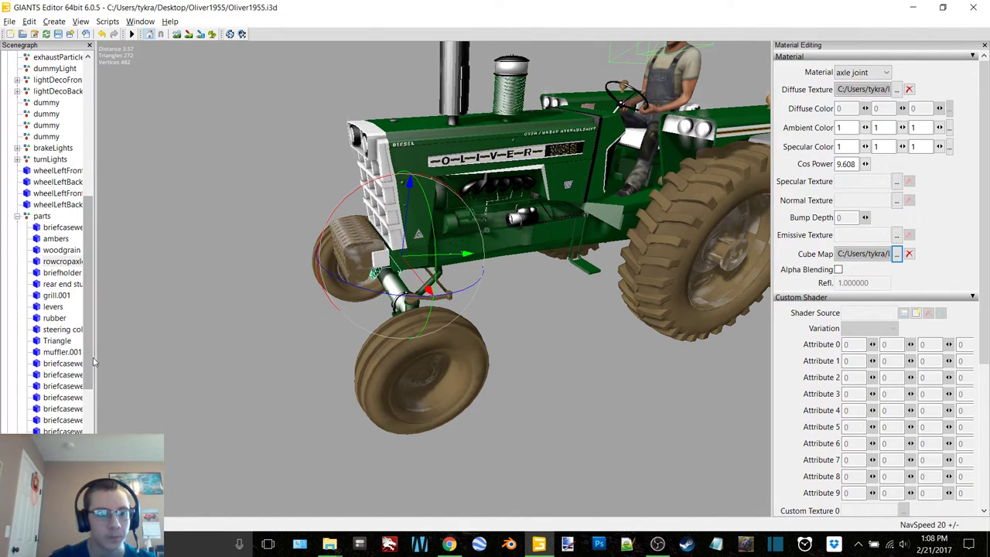
Step: Widen the scenegraph to show full part names and assign the vehicleShaderDirt custom shader to the axle joint material
drag(95, 354, 124, 354)
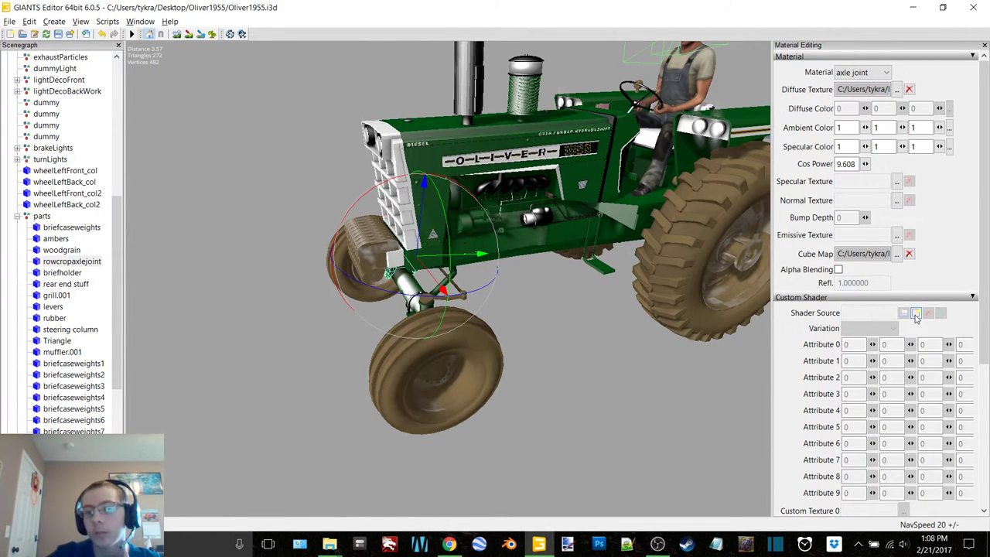
scroll(916, 317, down, 5)
click(917, 96)
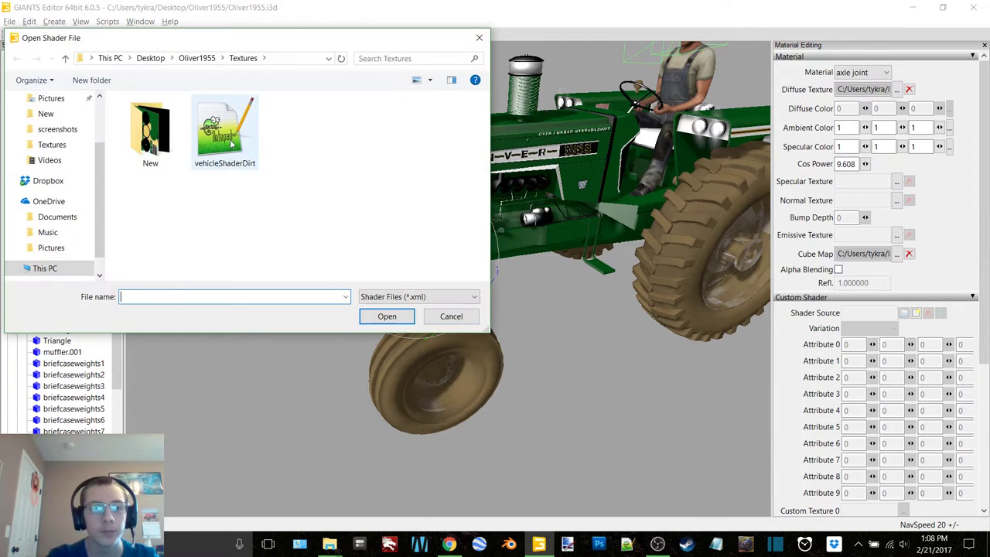
double_click(225, 128)
Step: Set middle.dds as the specular texture of the axle joint material
click(898, 182)
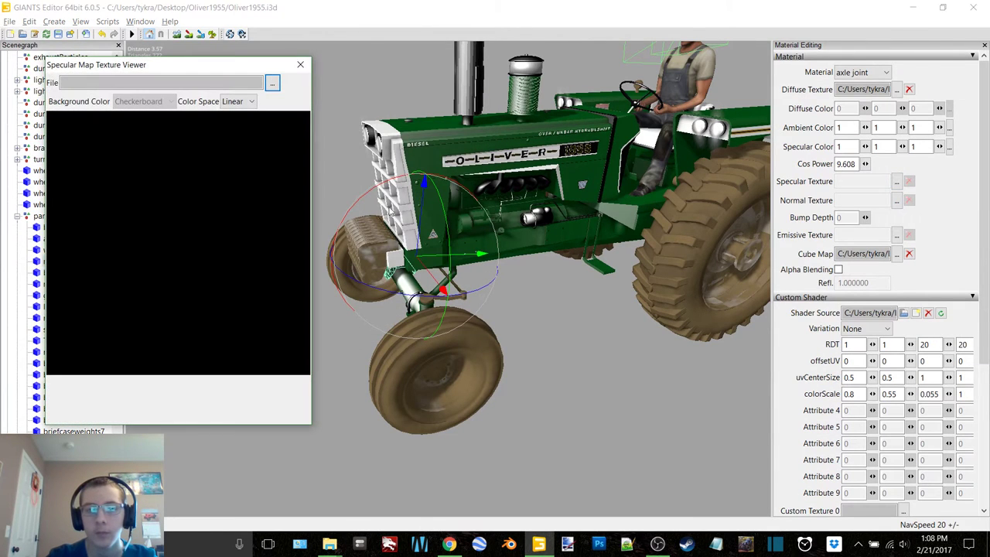
click(273, 83)
scroll(333, 232, down, 5)
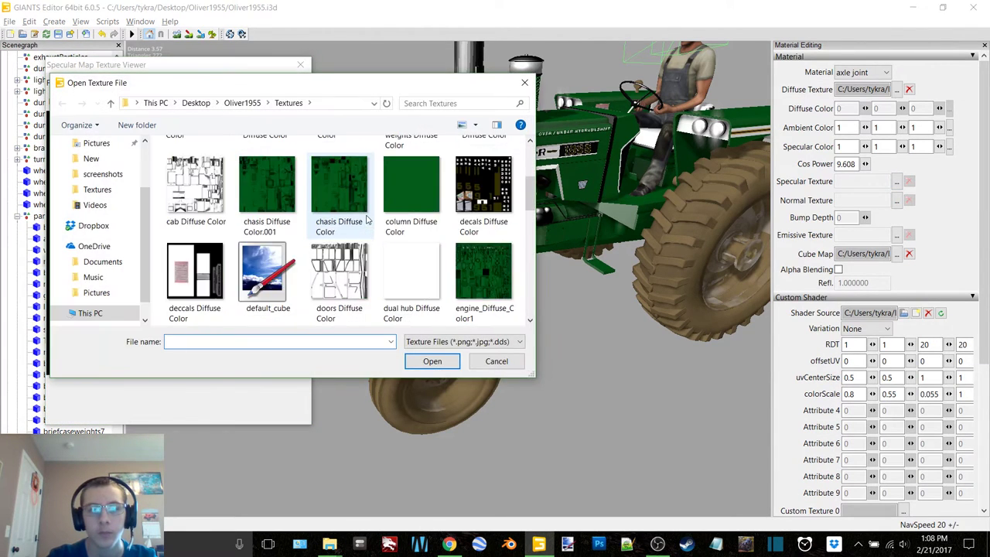
click(469, 263)
double_click(470, 263)
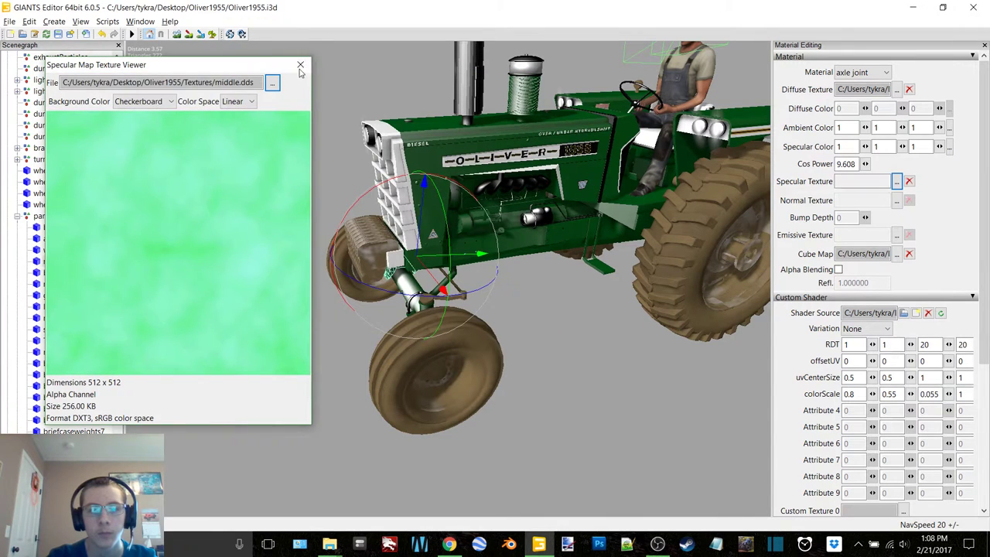
click(301, 65)
Step: Set default_cube as the cube map of the briefattacher material on the briefholder part
click(57, 273)
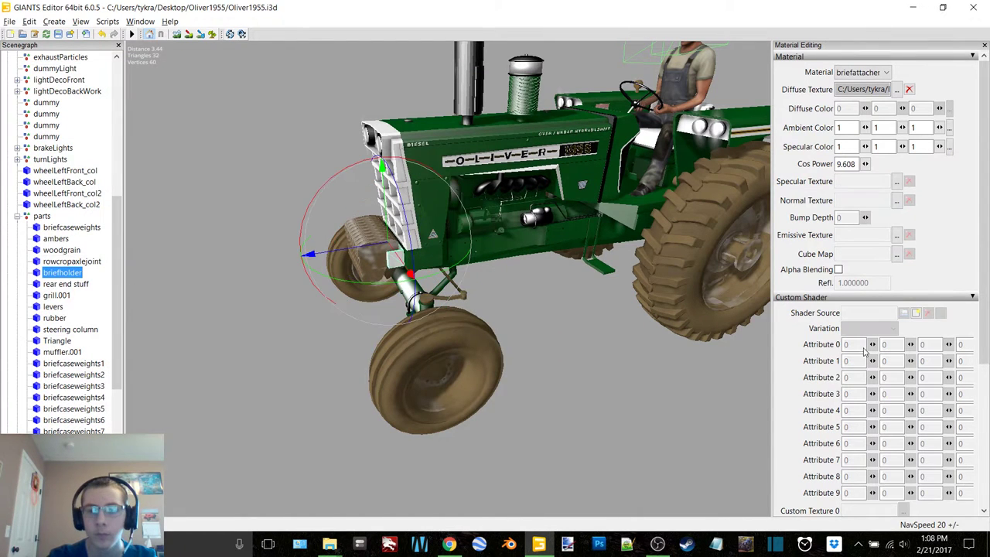
click(897, 255)
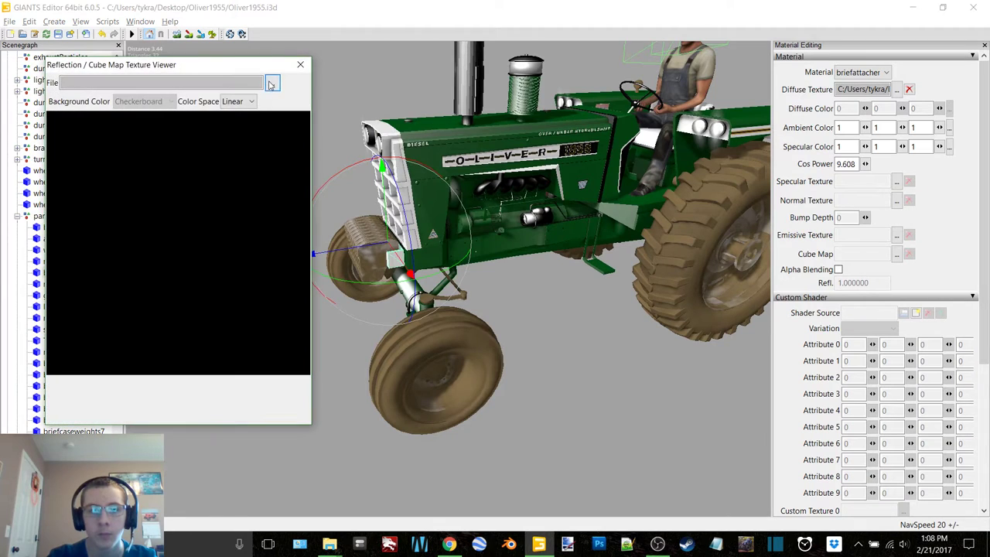
click(271, 83)
scroll(322, 240, down, 3)
double_click(267, 271)
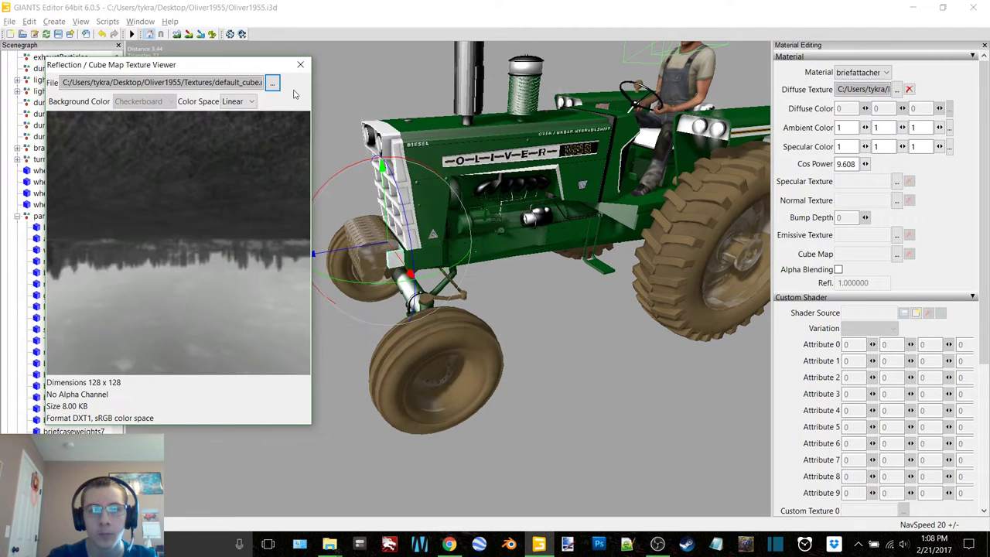
click(301, 65)
Step: Assign the vehicleShaderDirt custom shader to the briefholder's briefattacher material
scroll(902, 175, down, 3)
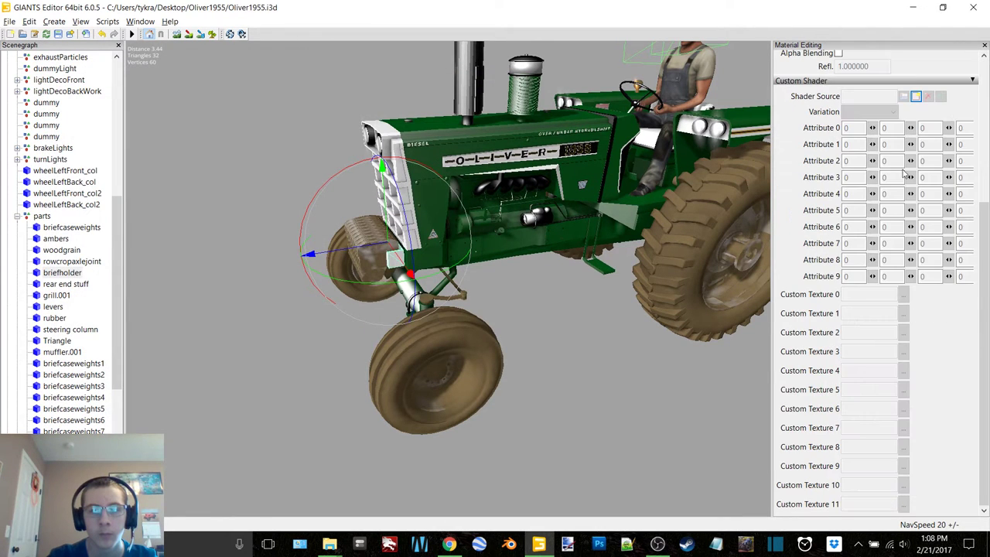
click(915, 96)
click(225, 137)
double_click(225, 137)
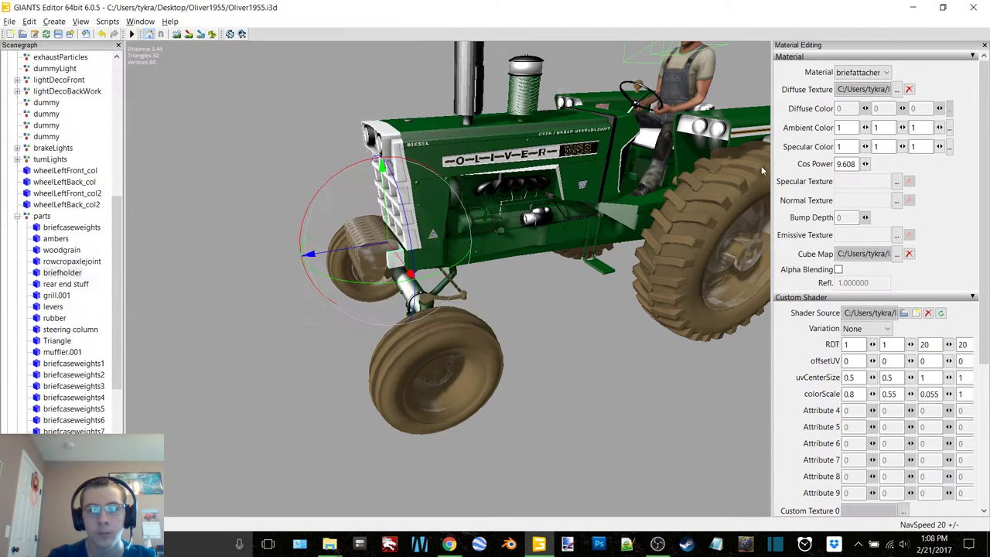
Step: Set the middle texture as the specular texture of the briefholder's briefattacher material
click(895, 183)
click(272, 82)
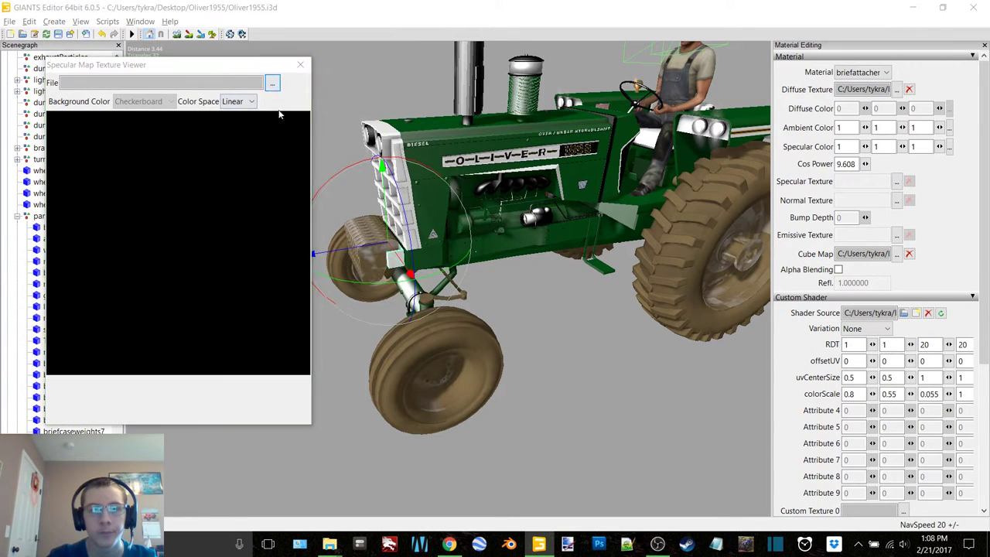
scroll(396, 230, down, 5)
click(481, 277)
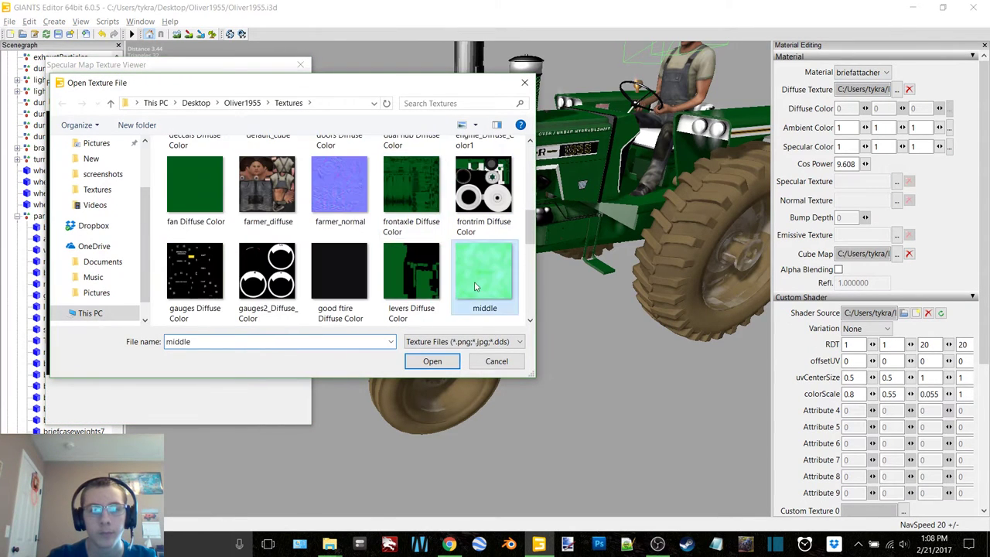
double_click(481, 277)
click(300, 65)
click(658, 544)
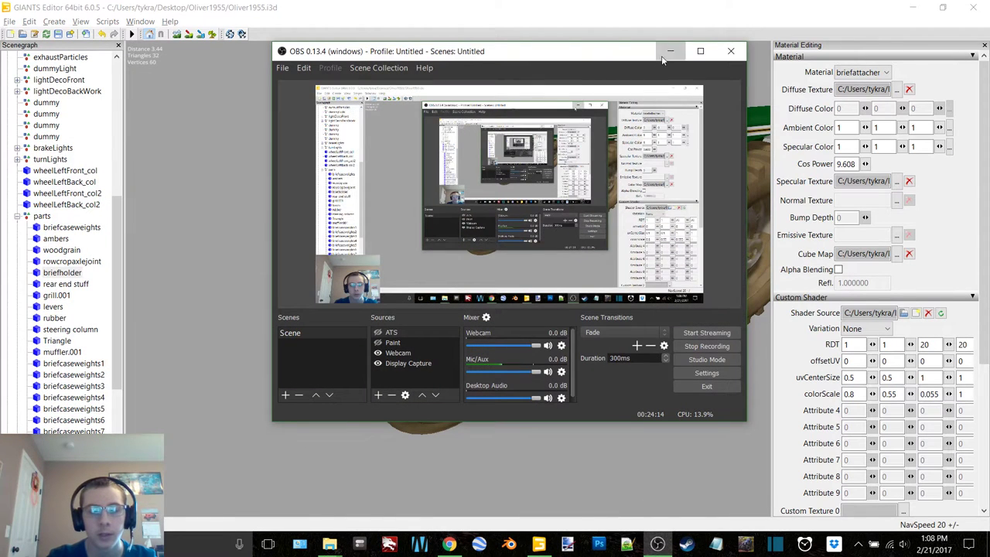
Step: Return to GIANTS Editor and set default_cube as the cube map of the rear end stuff part's material
click(670, 52)
click(51, 284)
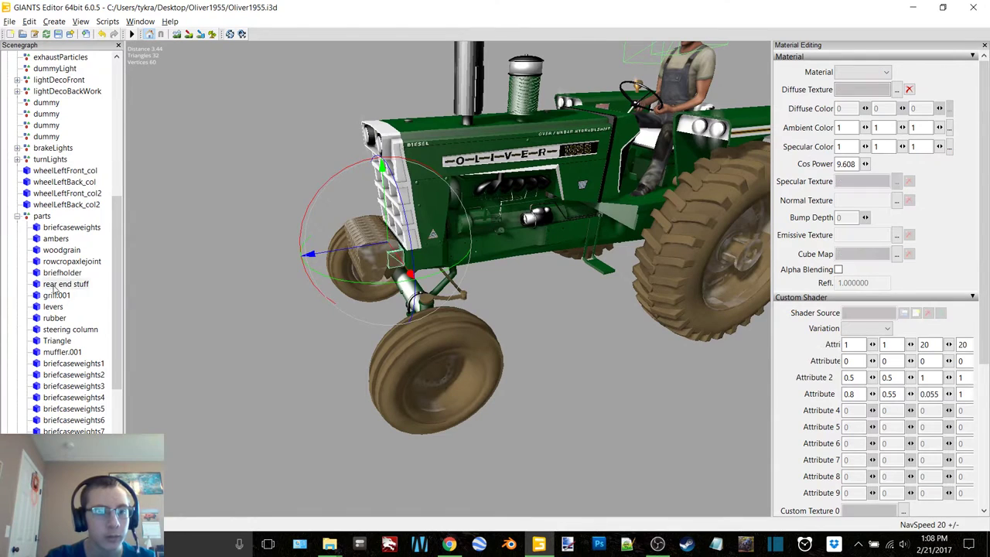
click(897, 254)
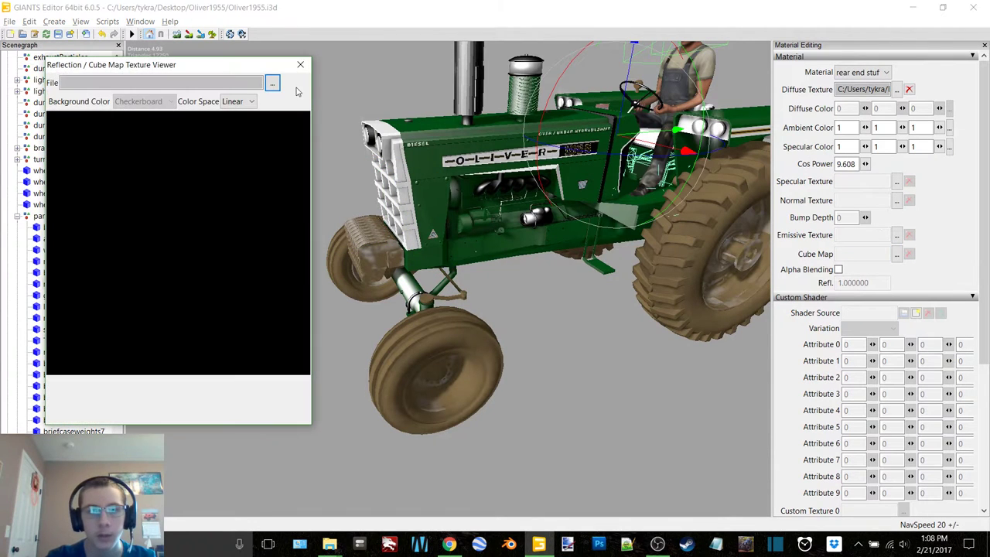
click(272, 83)
double_click(265, 281)
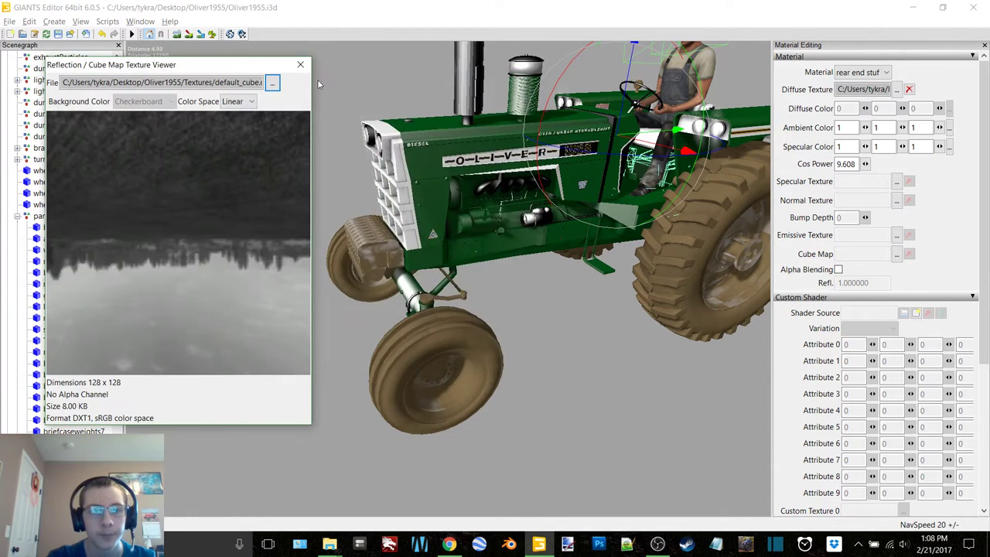
click(295, 68)
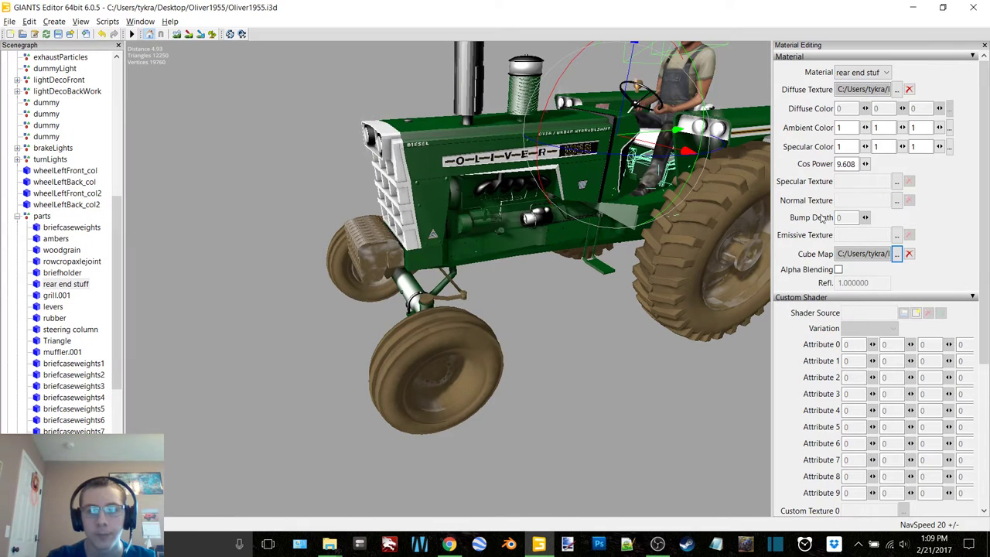
Step: Assign the vehicleShaderDirt custom shader and the middle specular texture to the rear end stuff part's material
click(921, 313)
double_click(224, 127)
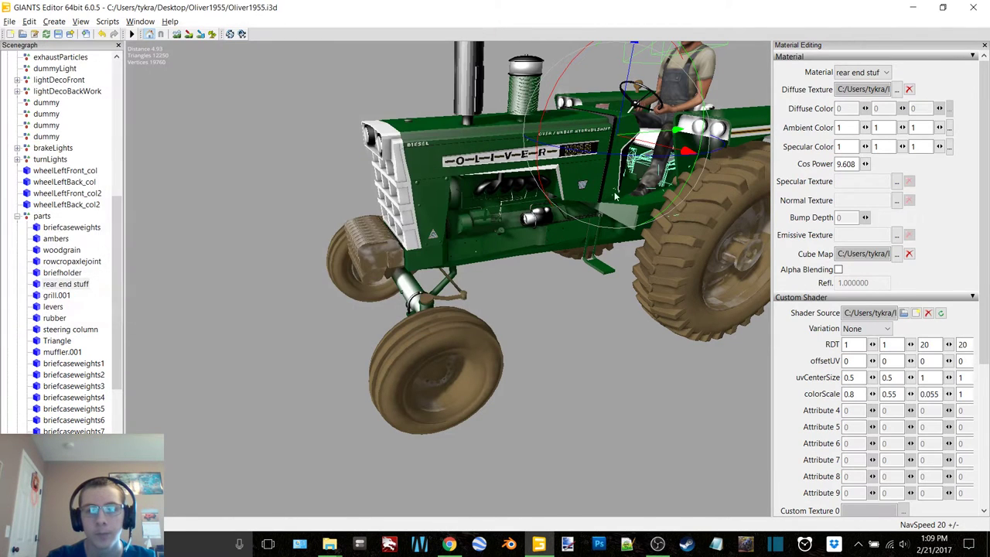
click(897, 181)
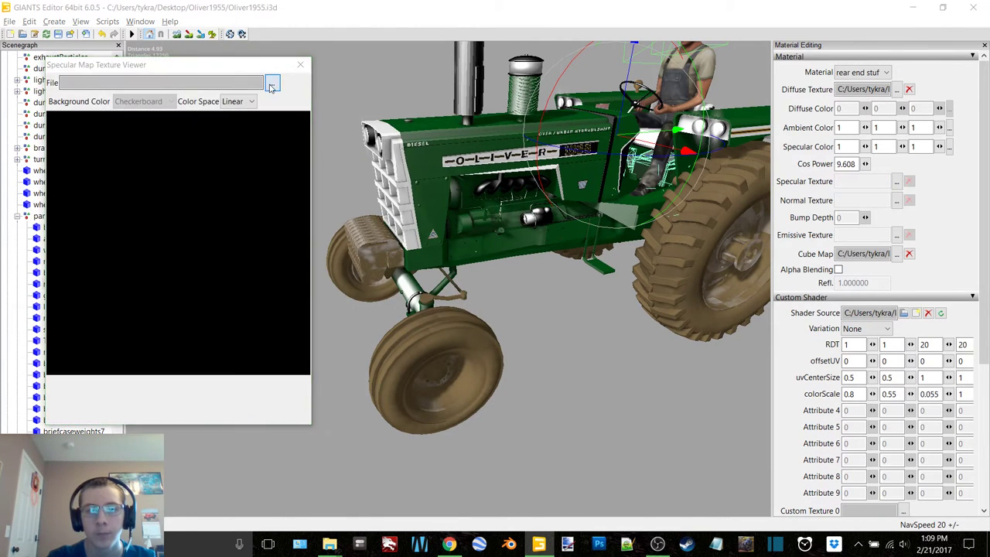
scroll(383, 222, down, 6)
double_click(495, 270)
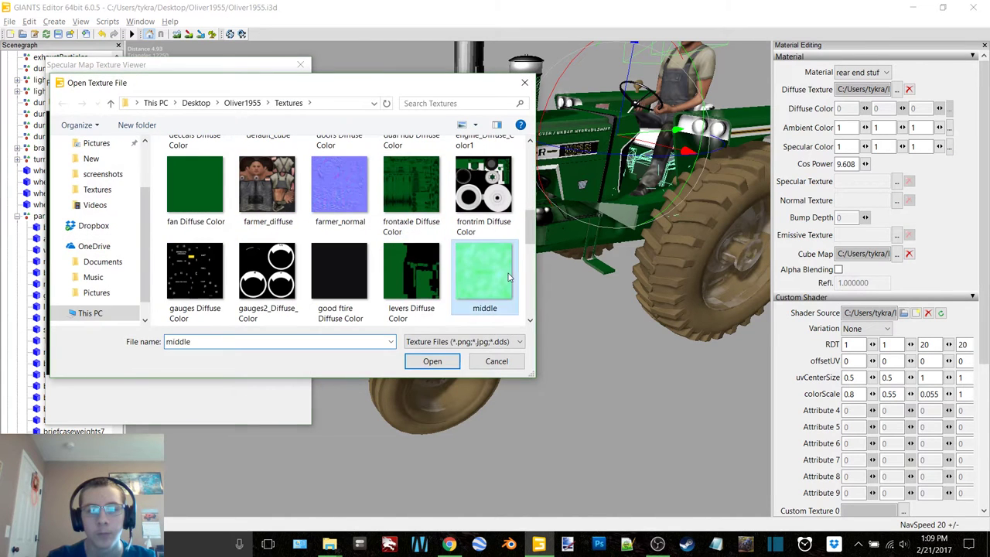
click(300, 66)
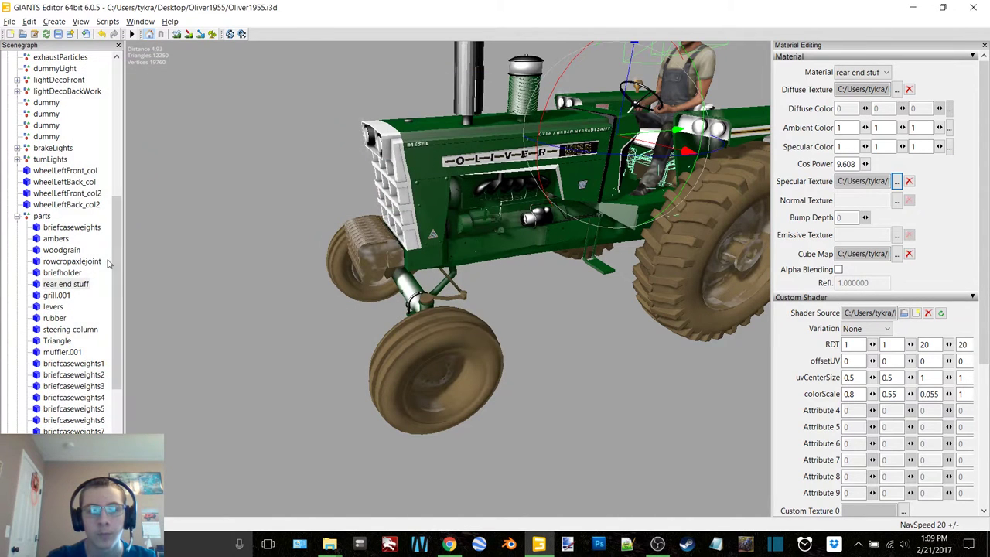
Step: Set default_cube as the cube map of the new grill material on the grill.001 part
click(58, 295)
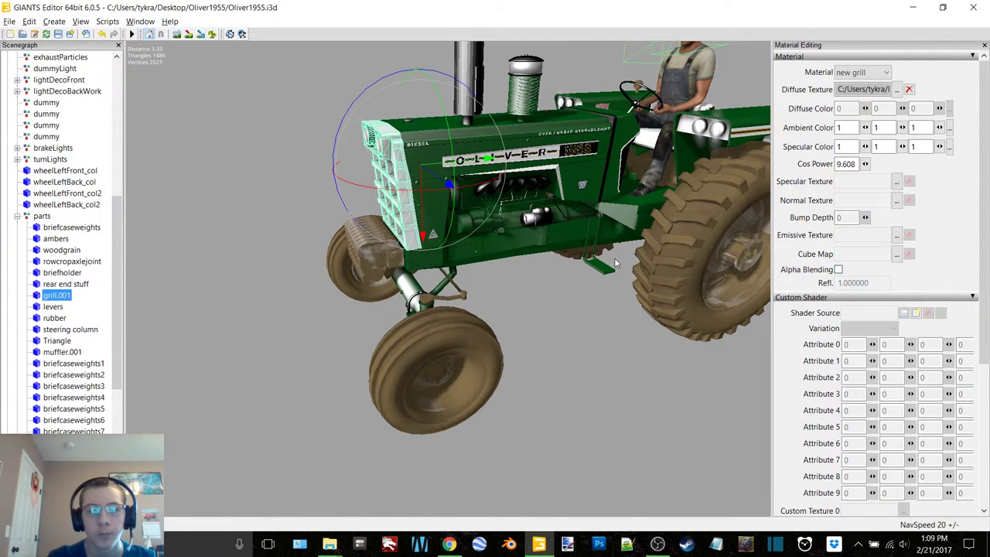
click(897, 254)
click(271, 84)
scroll(328, 261, down, 1)
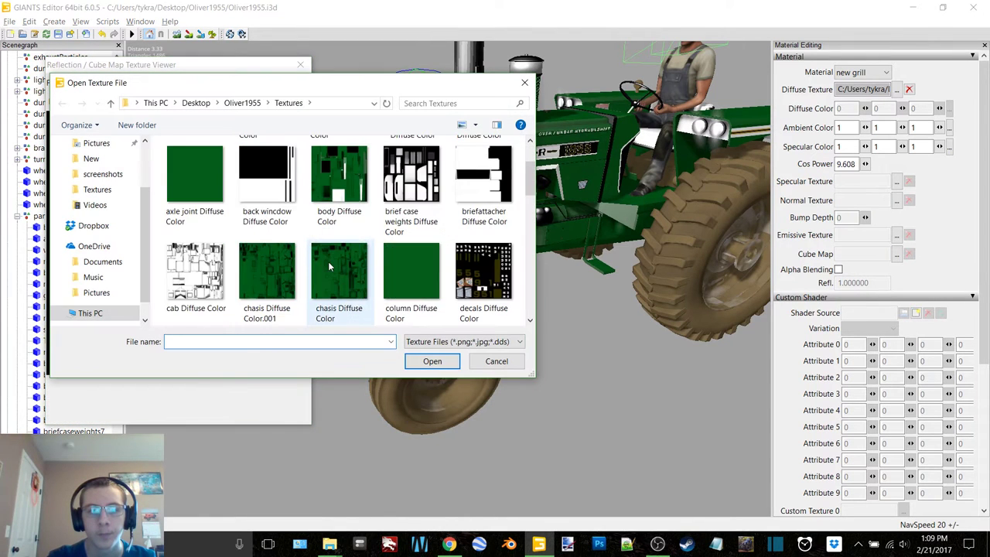
scroll(328, 261, down, 1)
double_click(268, 270)
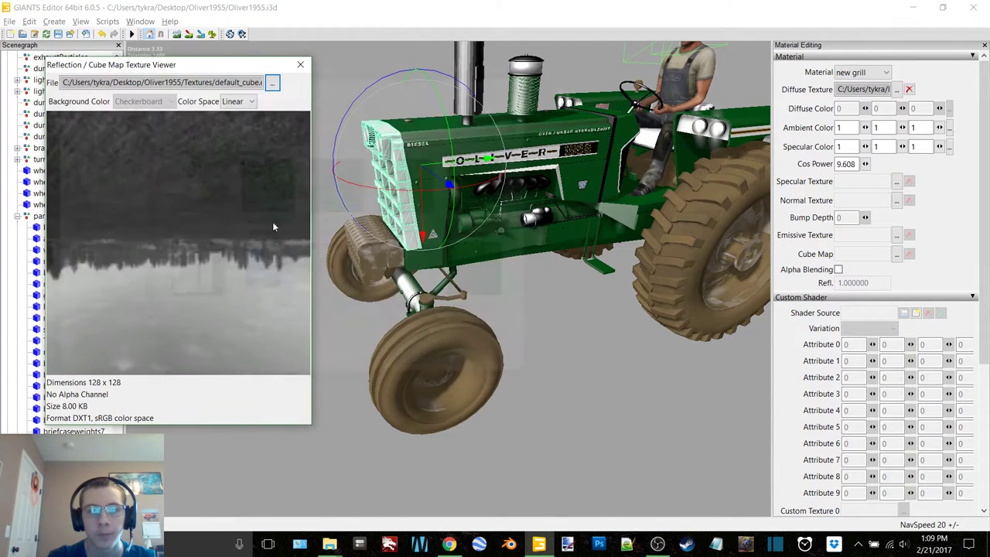
click(300, 64)
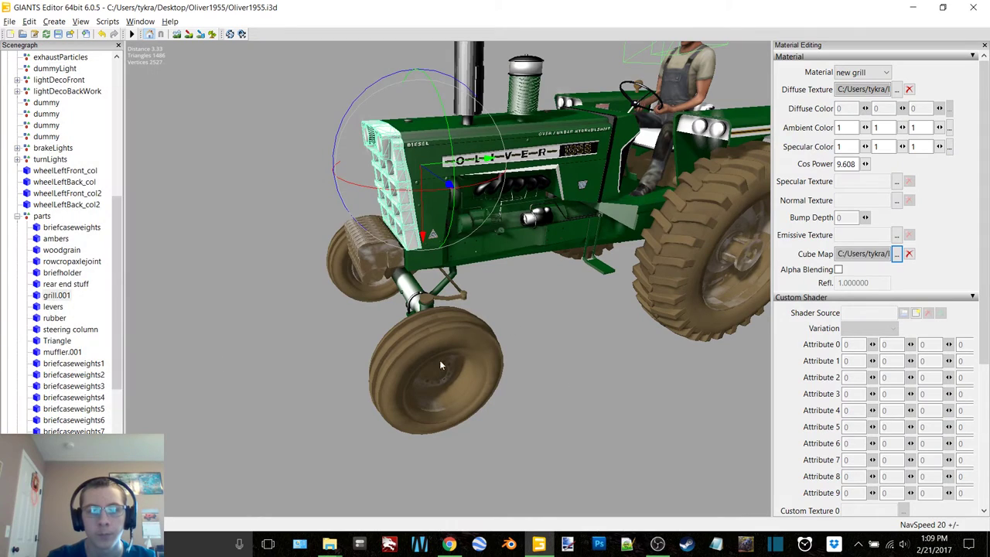
Step: Assign the vehicleShaderDirt custom shader to the new grill material on the grill.001 part
click(240, 287)
alt+drag(381, 246, 212, 352)
scroll(382, 252, up, 3)
scroll(383, 252, up, 2)
scroll(481, 215, down, 4)
scroll(441, 230, down, 3)
click(54, 296)
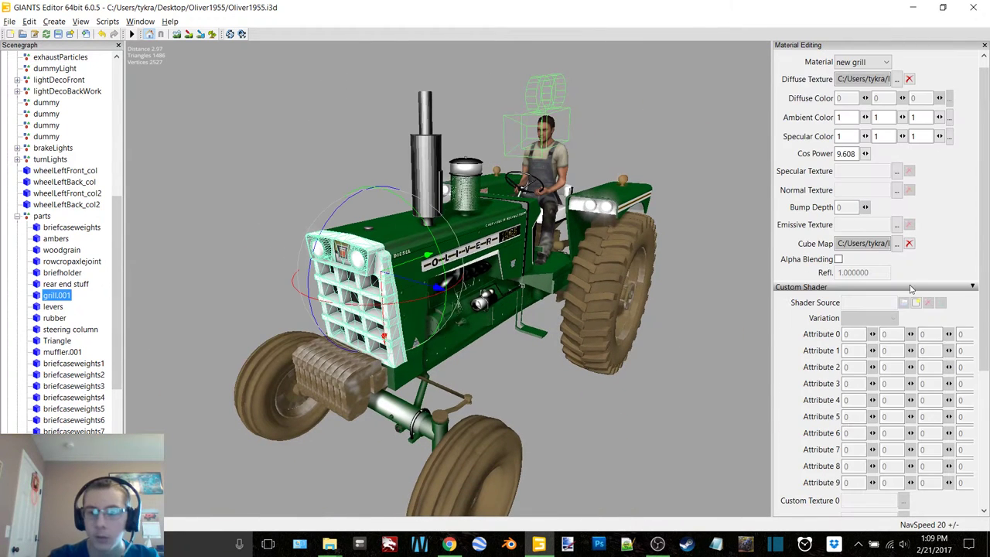
scroll(919, 306, down, 5)
click(917, 99)
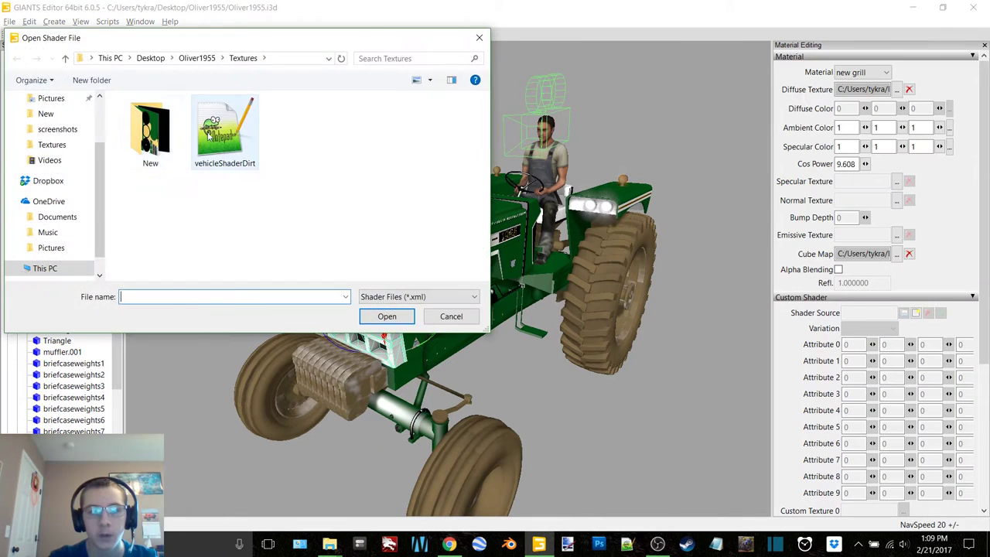
double_click(228, 133)
Step: Set the middle texture as the specular texture of grill.001's new grill material
alt+drag(276, 173, 540, 268)
right_drag(541, 272, 531, 272)
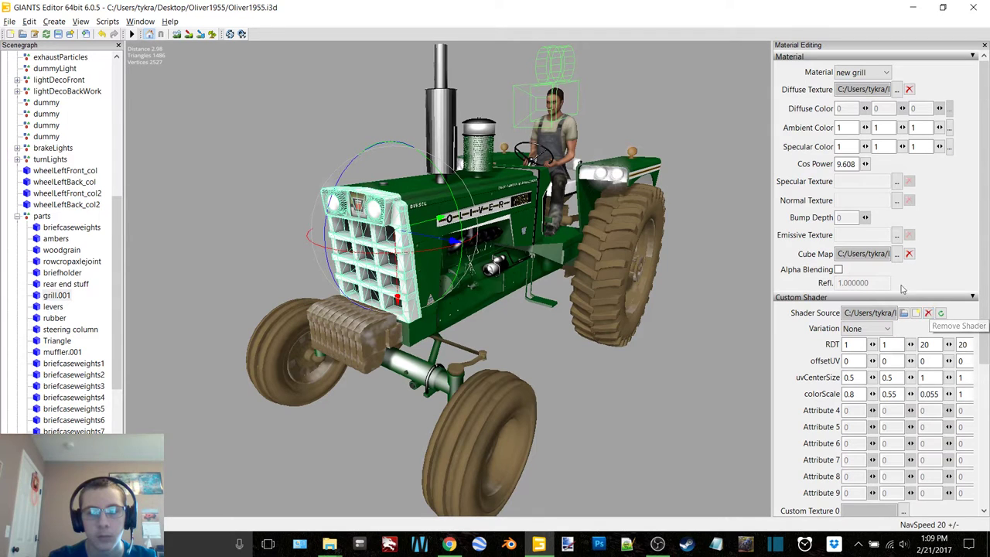
click(898, 181)
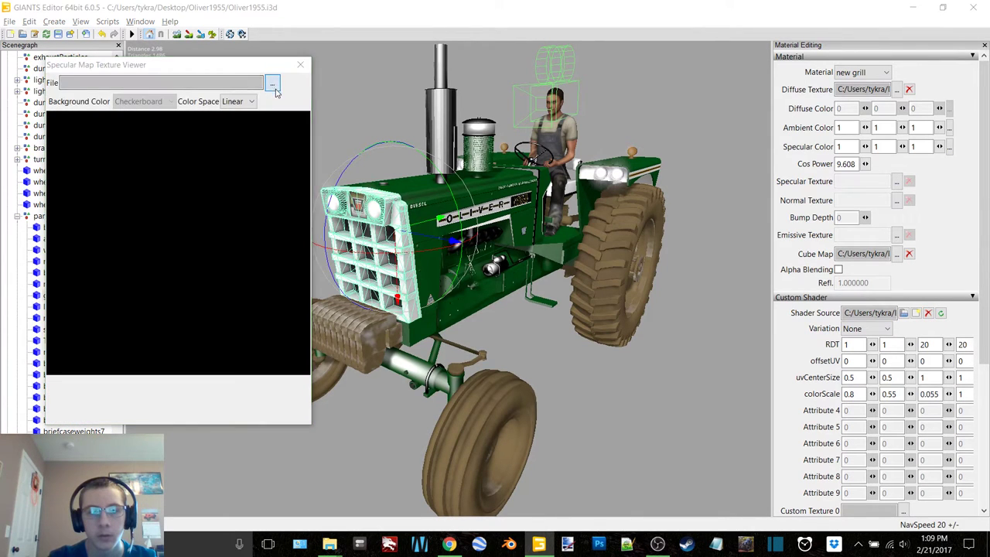
click(273, 84)
scroll(338, 221, down, 1)
scroll(338, 222, down, 1)
scroll(387, 248, down, 1)
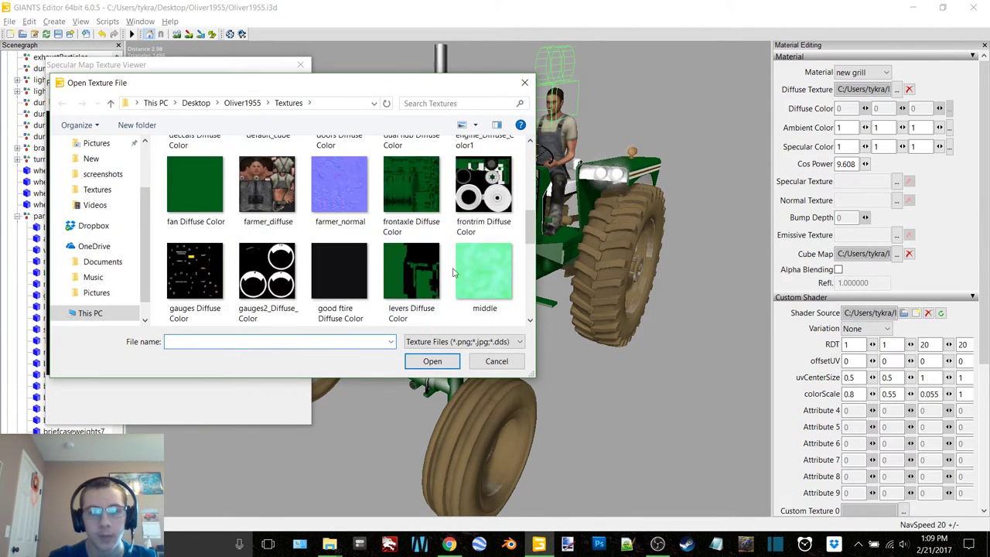
double_click(483, 270)
click(299, 65)
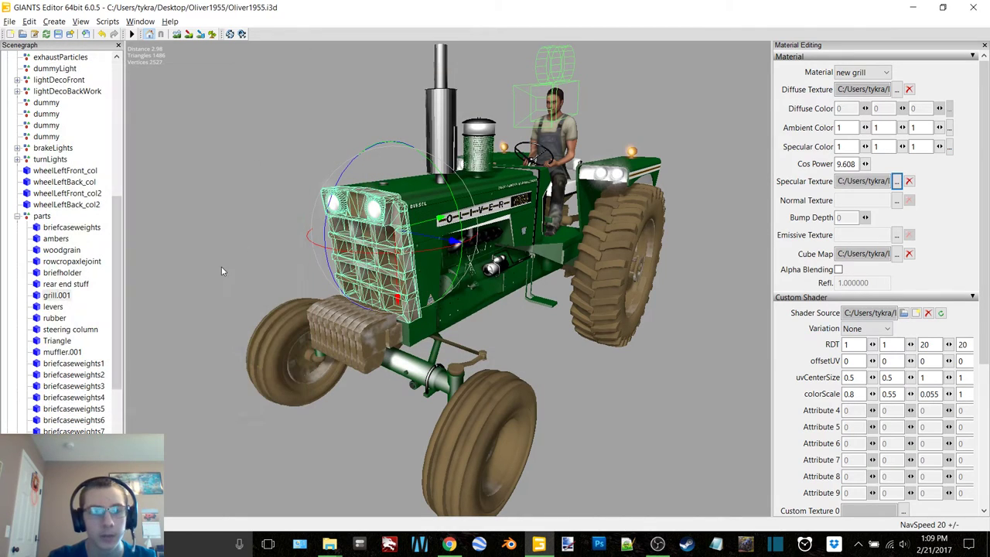
Step: Examine the levers, rubber and steering column parts and their materials around the driver's seat
click(68, 307)
key(f)
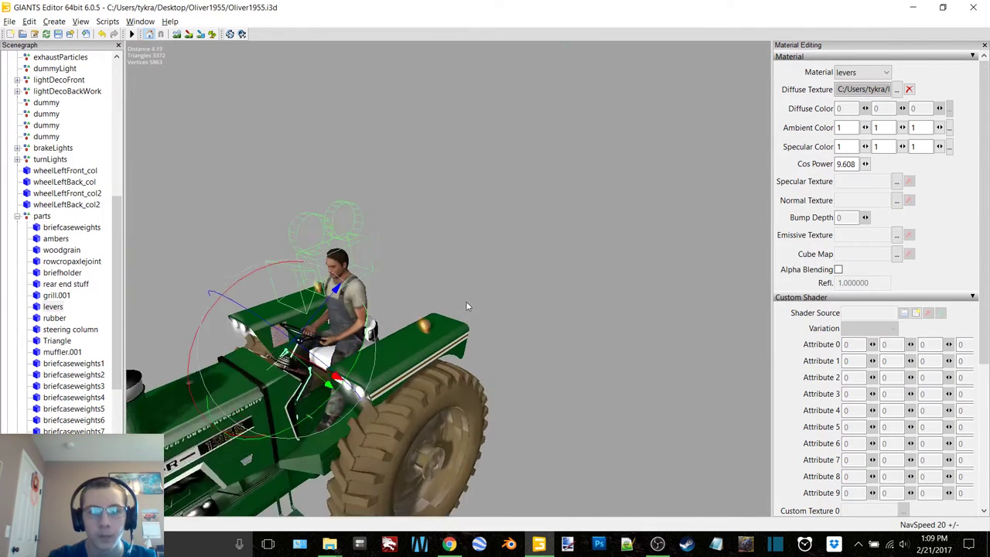
key(f)
scroll(287, 325, up, 4)
alt+middle_drag(287, 326, 291, 311)
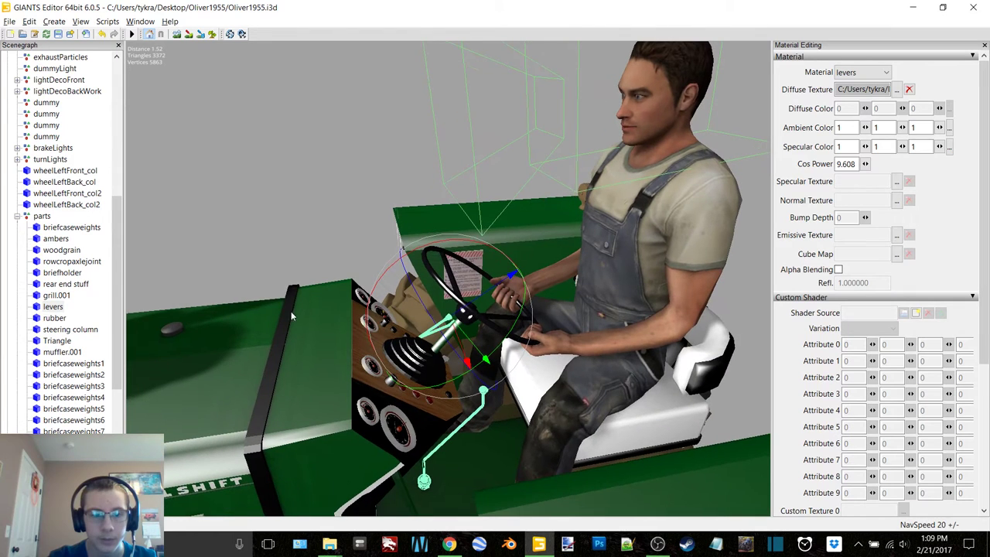
click(54, 318)
key(f)
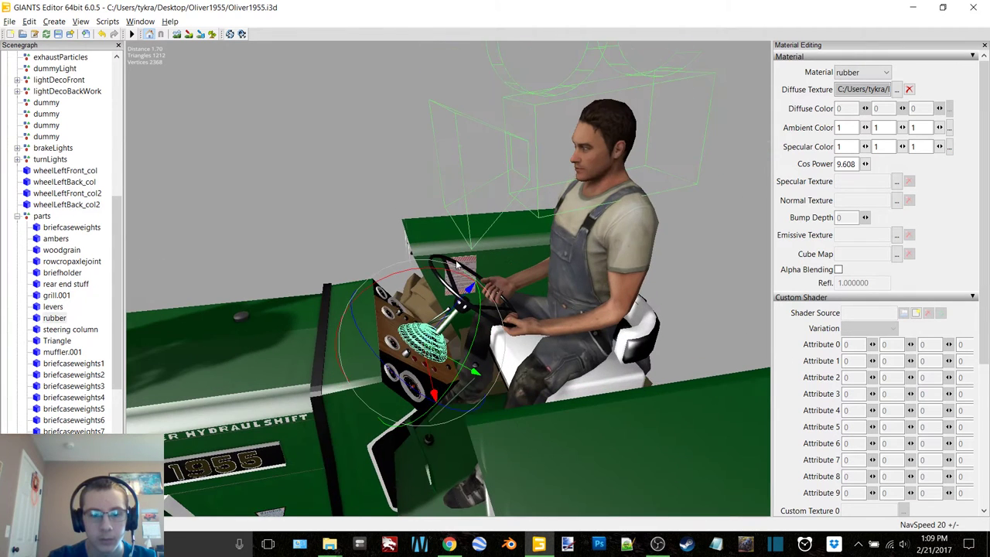
click(65, 330)
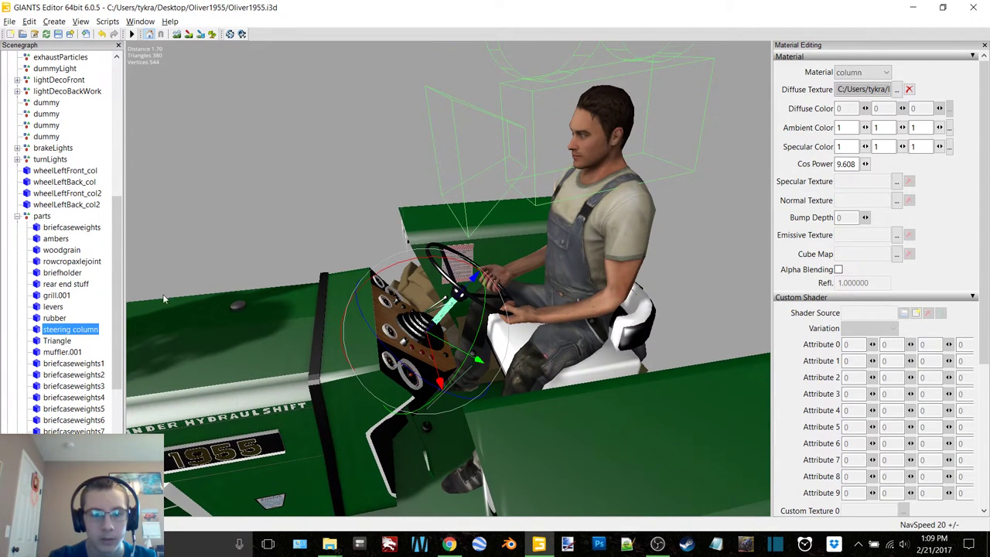
Step: Set default_cube as the cube map of the acmat_0 material on the rear Triangle part
click(57, 340)
key(f)
middle_drag(368, 257, 225, 271)
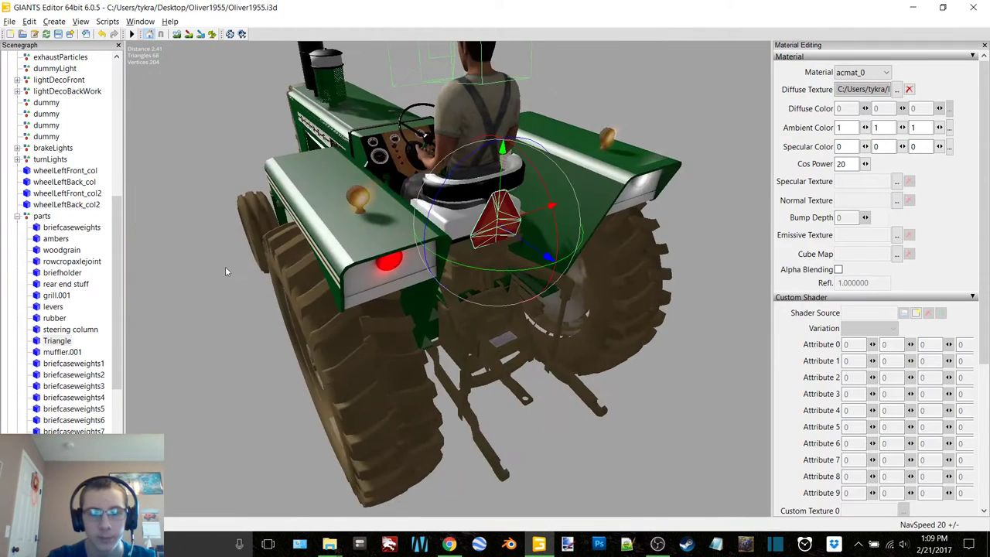
alt+drag(226, 271, 298, 263)
scroll(301, 262, up, 3)
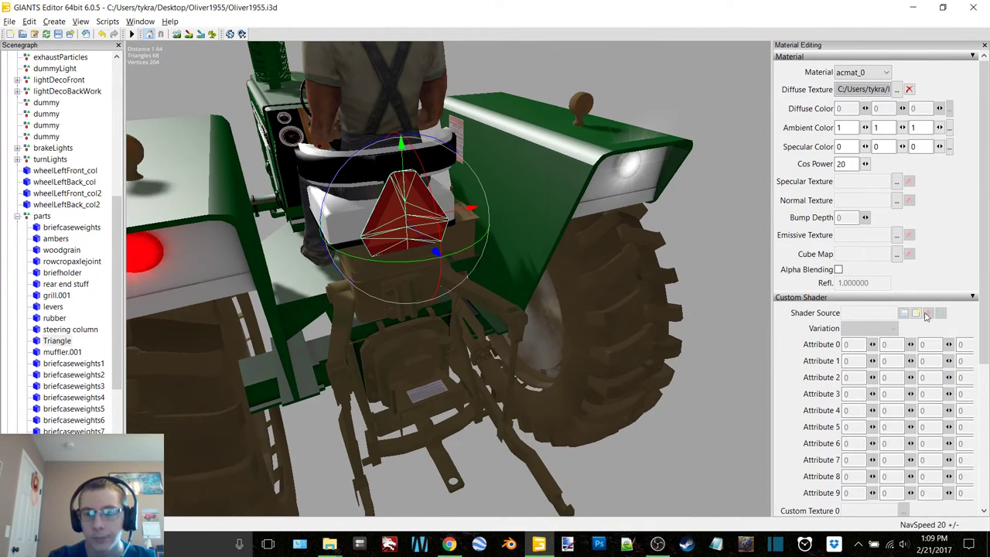
click(897, 254)
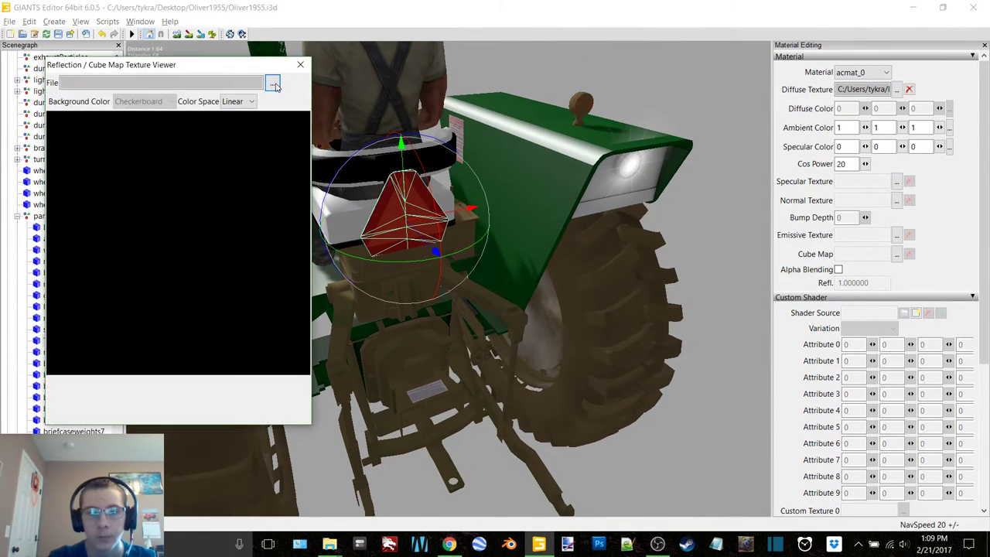
click(272, 83)
double_click(268, 274)
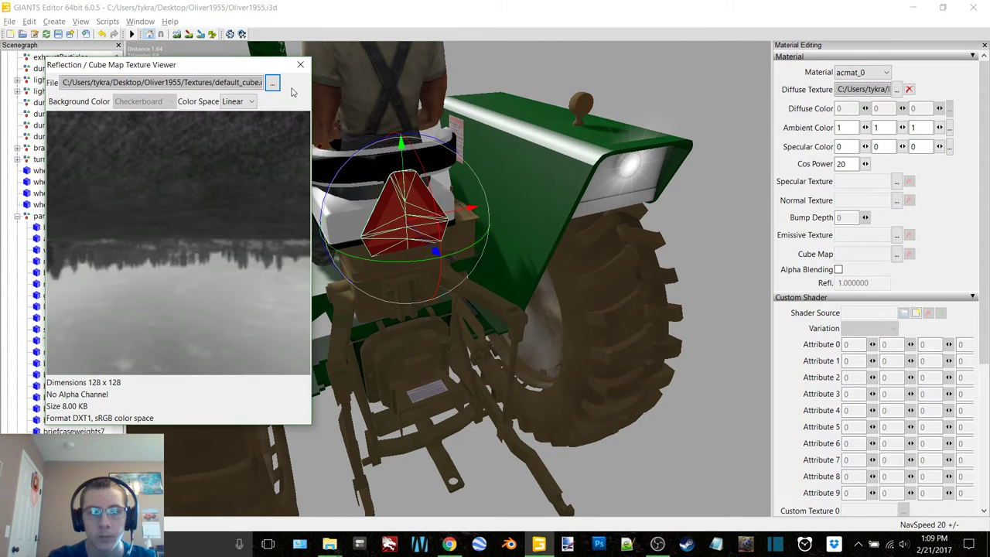
click(300, 64)
Step: Assign the vehicleShaderDirt custom shader and the middle specular texture to the Triangle's acmat_0 material
scroll(918, 313, down, 5)
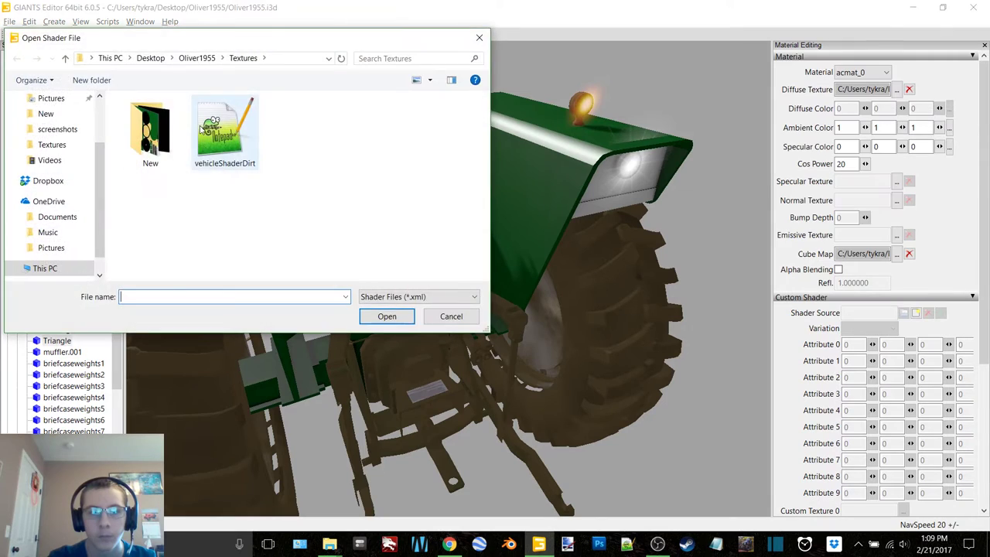
double_click(202, 132)
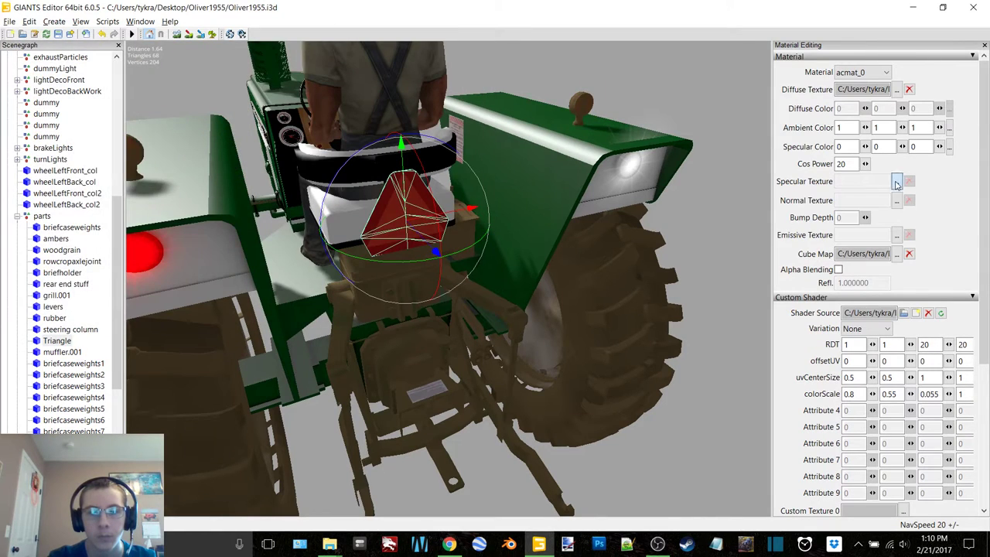
click(897, 183)
click(270, 83)
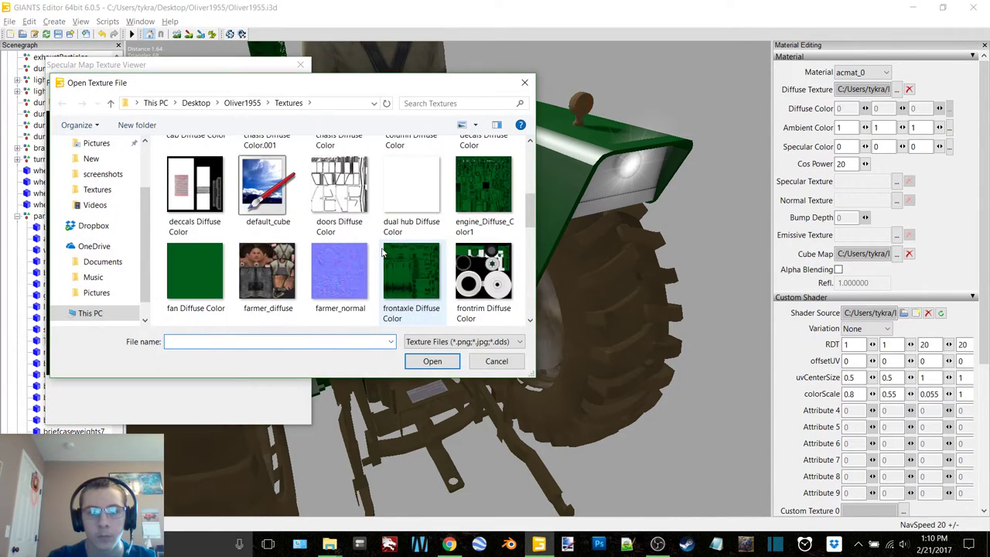
scroll(382, 249, down, 2)
double_click(496, 281)
click(301, 64)
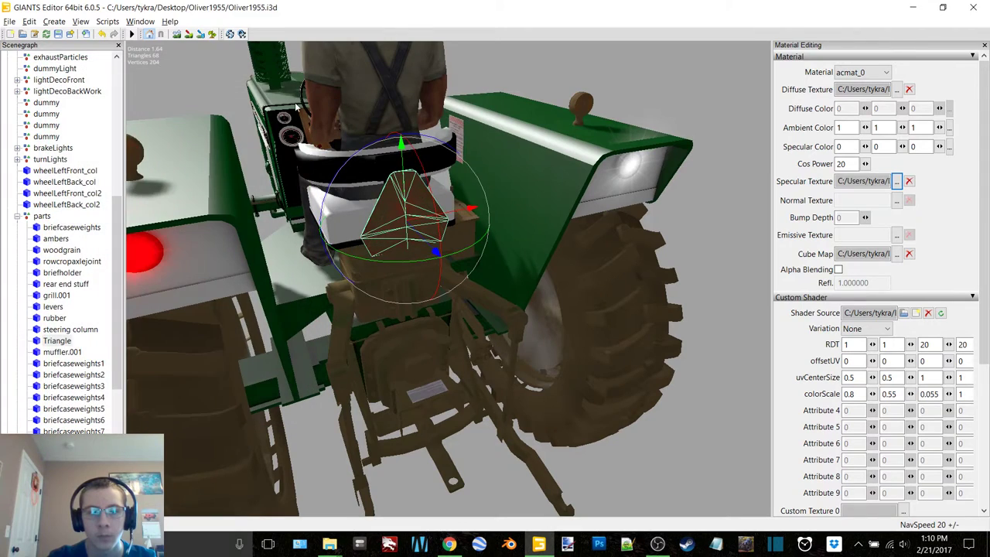
Step: Assign the vehicleShaderDirt custom shader to the old muffler material on the muffler.001 part
click(68, 353)
key(f)
scroll(353, 212, up, 4)
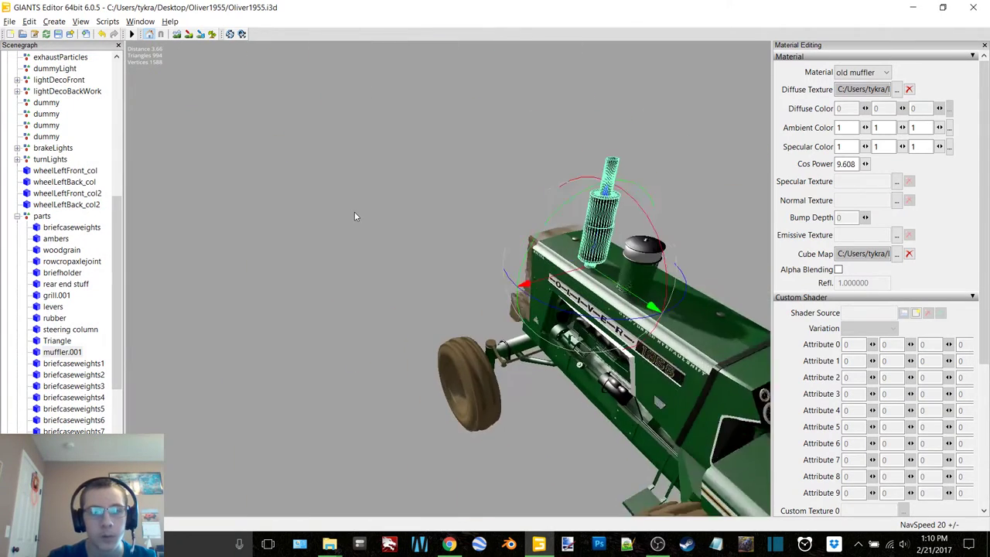
alt+drag(357, 212, 468, 213)
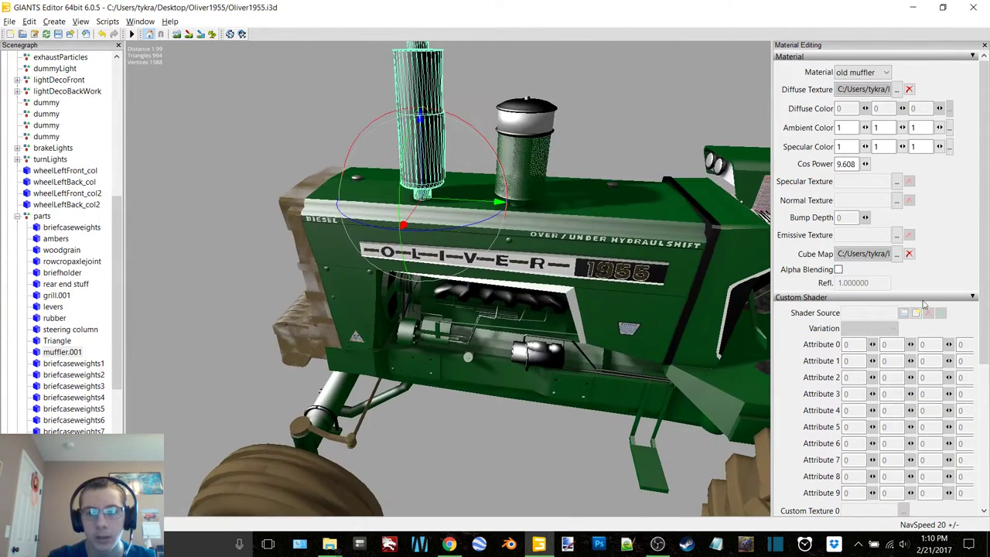
scroll(923, 304, down, 3)
scroll(941, 132, up, 3)
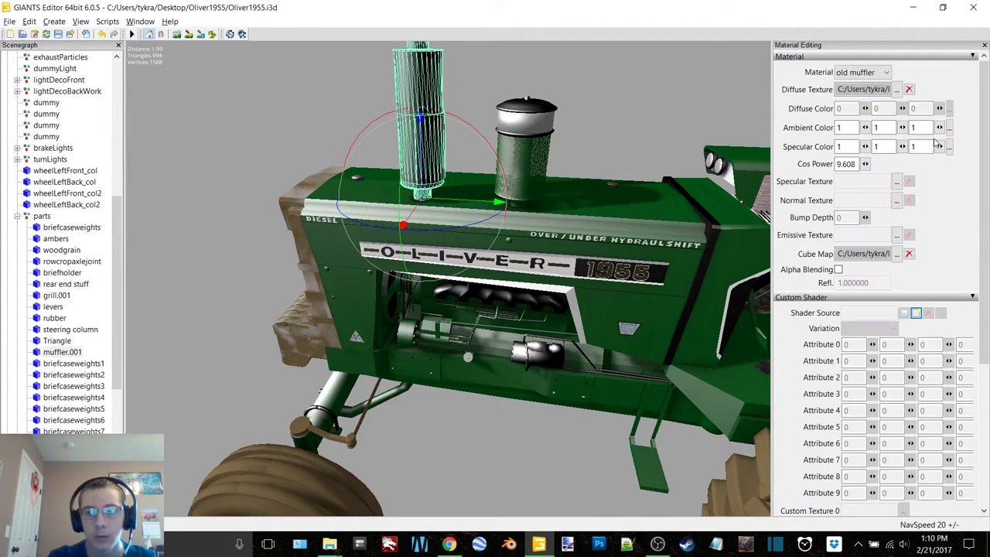
click(916, 312)
double_click(220, 127)
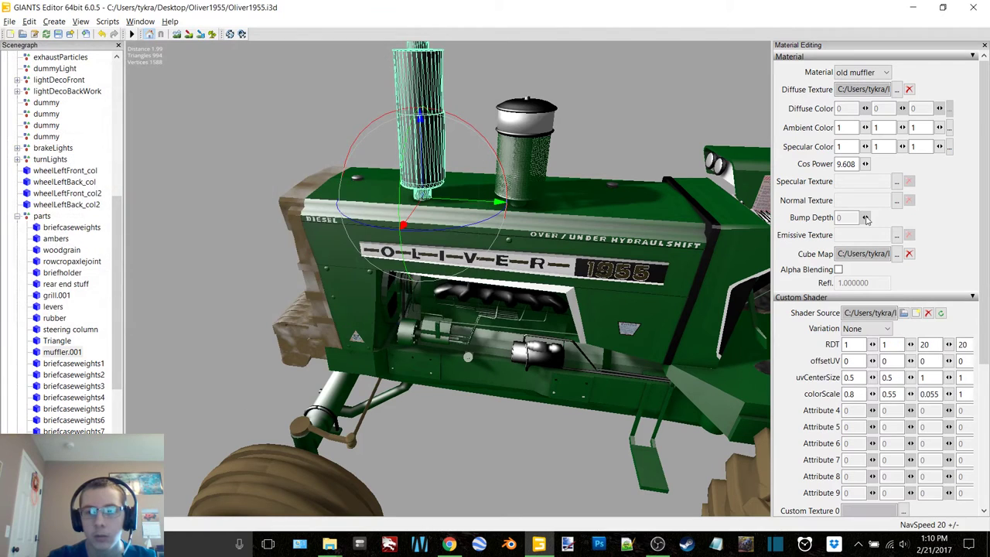
Step: Set middle as the specular texture of the old muffler material on the muffler.001 part
click(896, 181)
click(272, 83)
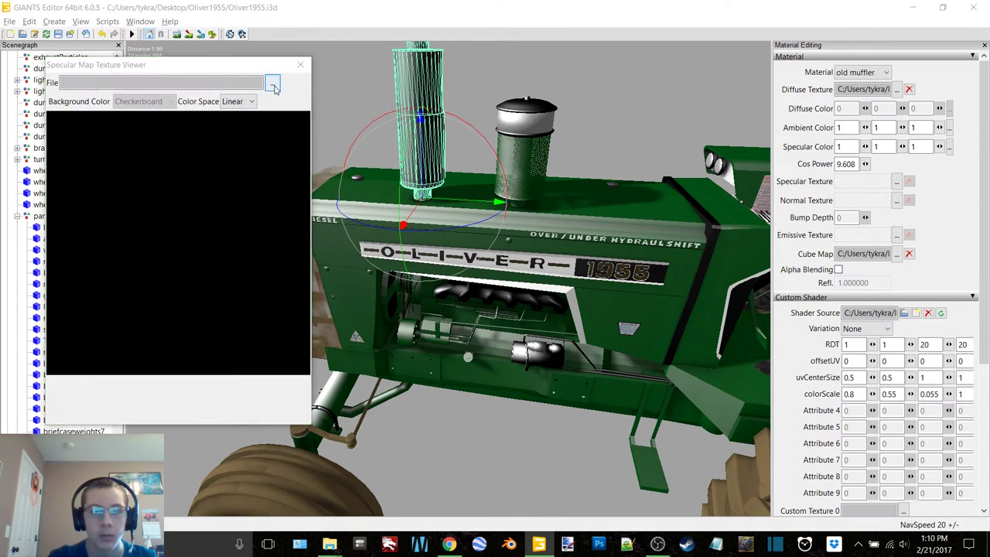
scroll(320, 201, down, 3)
scroll(483, 193, down, 1)
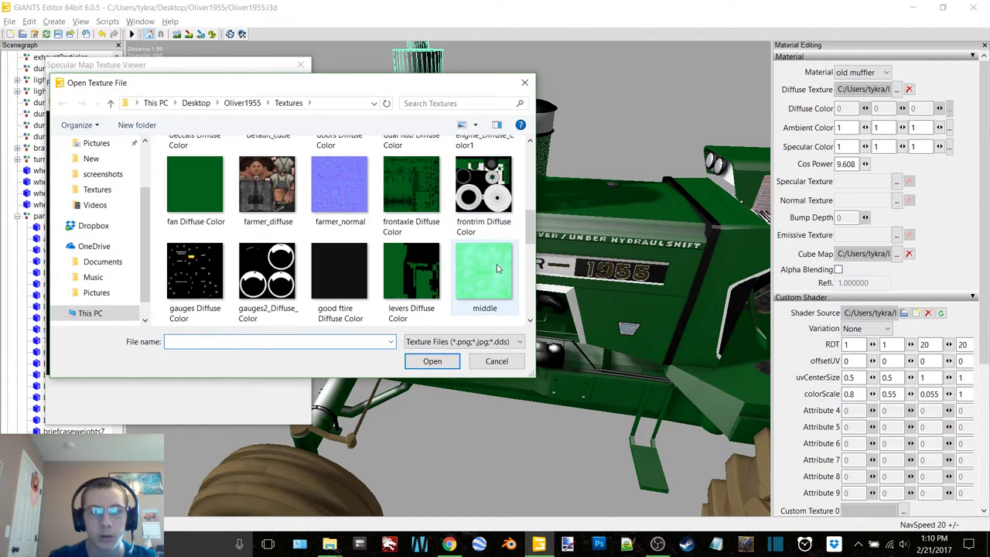
double_click(484, 263)
click(300, 64)
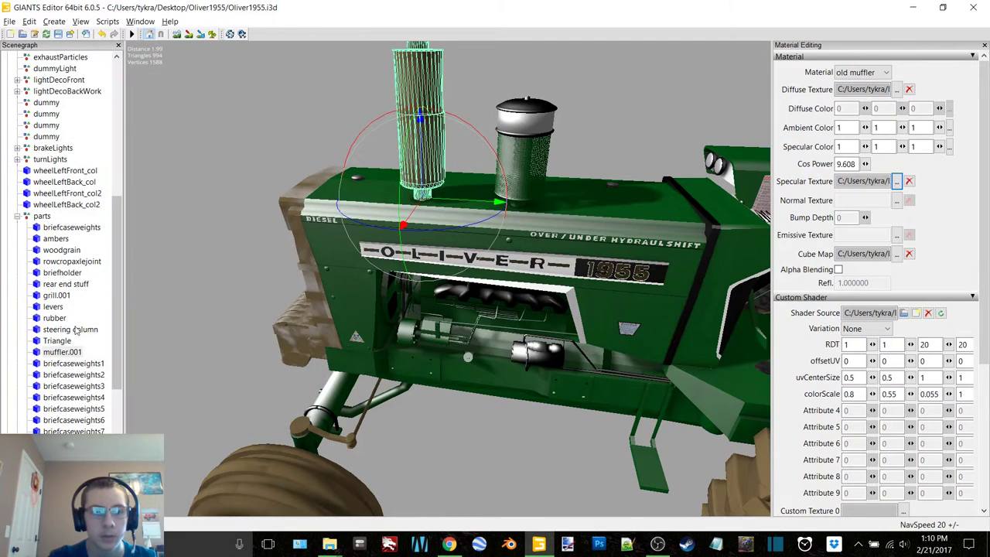
Step: Set default_cube as the cube map of the aircleaner material on the air cleaner atop the hood
click(72, 363)
alt+middle_drag(243, 242, 278, 217)
alt+drag(278, 216, 375, 275)
click(704, 54)
scroll(379, 223, down, 2)
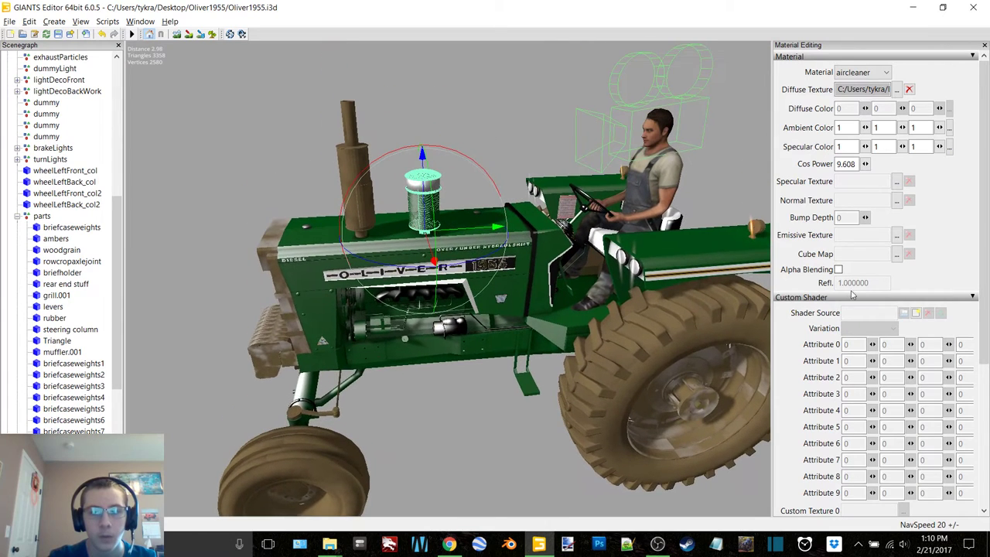
click(897, 255)
click(272, 83)
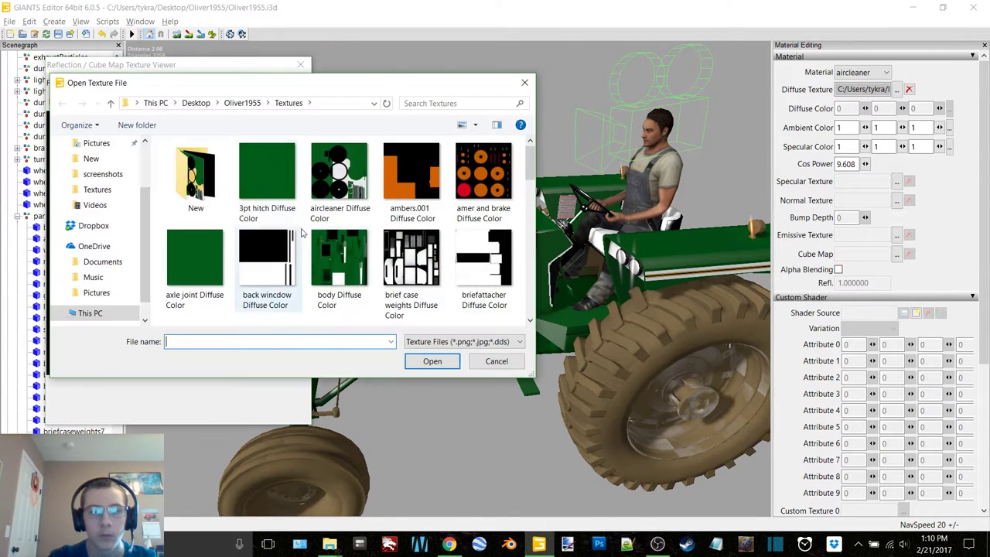
scroll(275, 255, down, 3)
double_click(275, 280)
click(300, 64)
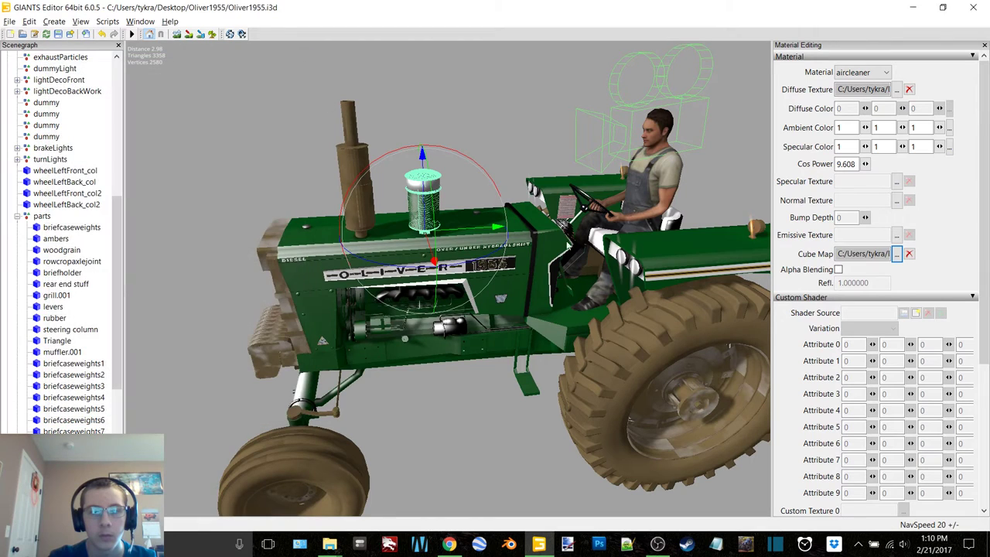
Step: Assign the vehicleShaderDirt custom shader and the middle specular texture to the aircleaner material
scroll(920, 340, down, 5)
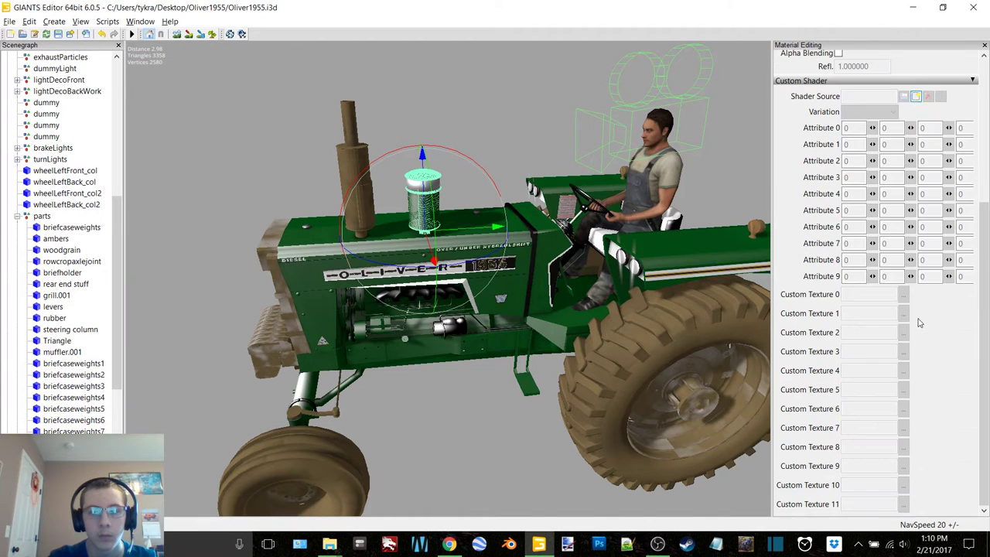
click(916, 96)
double_click(221, 137)
click(895, 182)
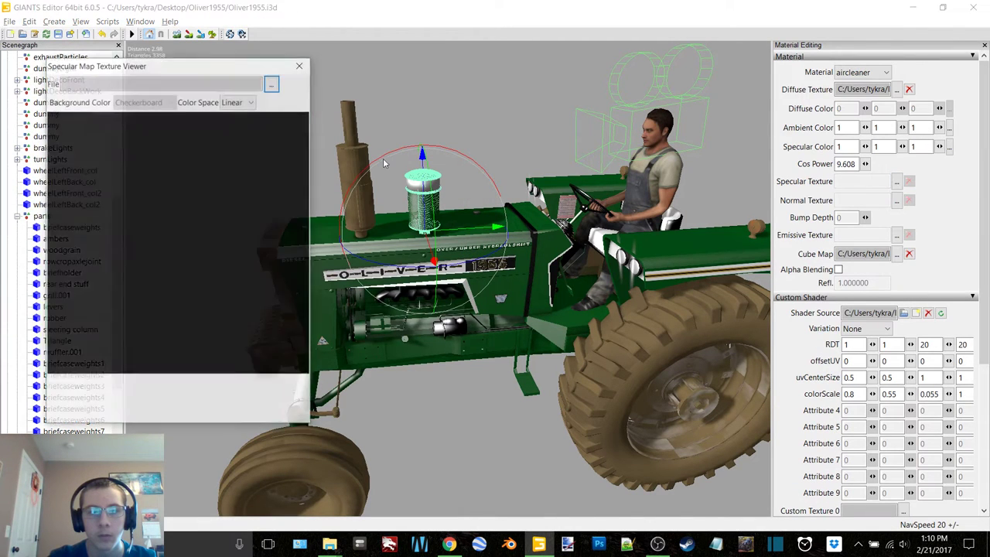
click(269, 82)
scroll(348, 224, down, 5)
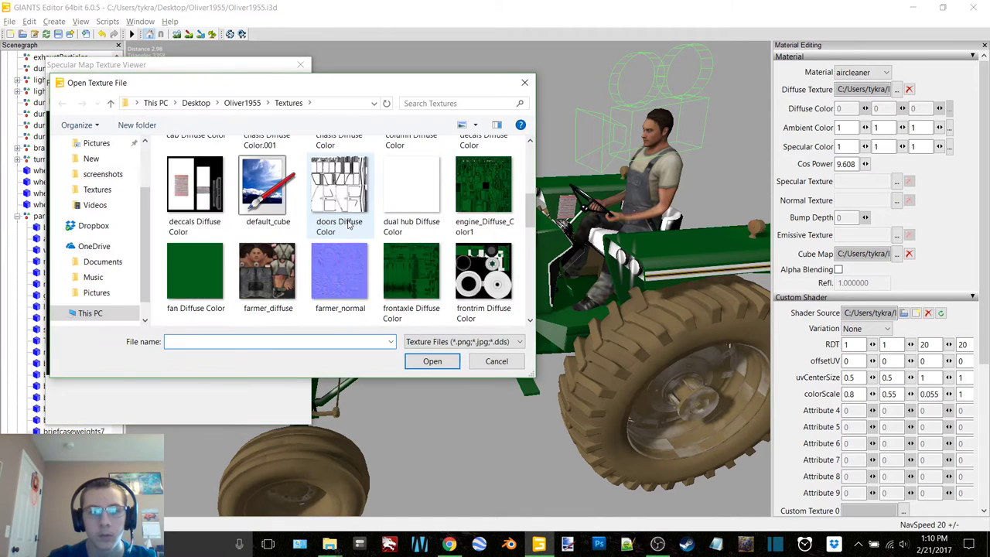
double_click(484, 271)
click(301, 64)
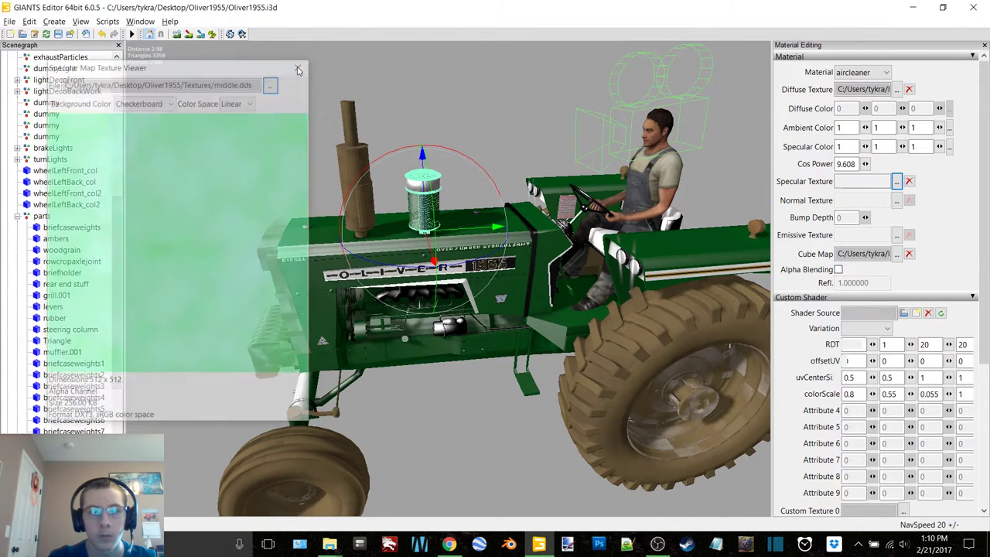
Step: Set default_cube as the cube map of the screnn material on the air cleaner's screen part
click(424, 207)
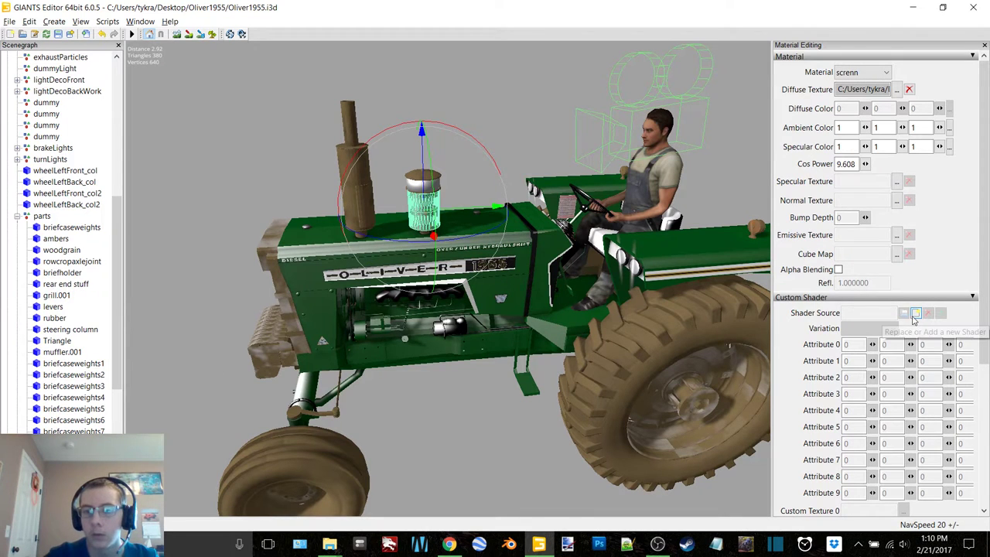
click(897, 256)
click(270, 82)
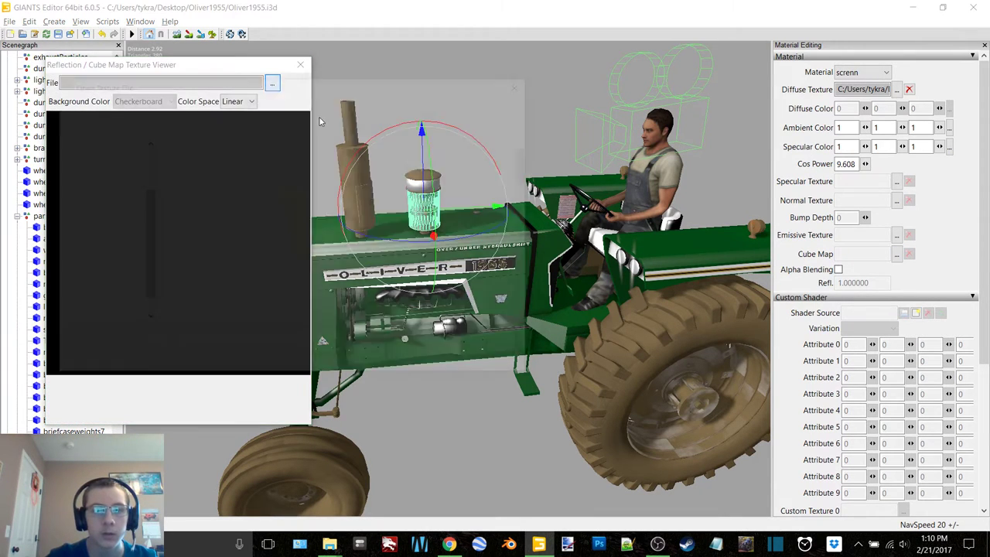
double_click(267, 271)
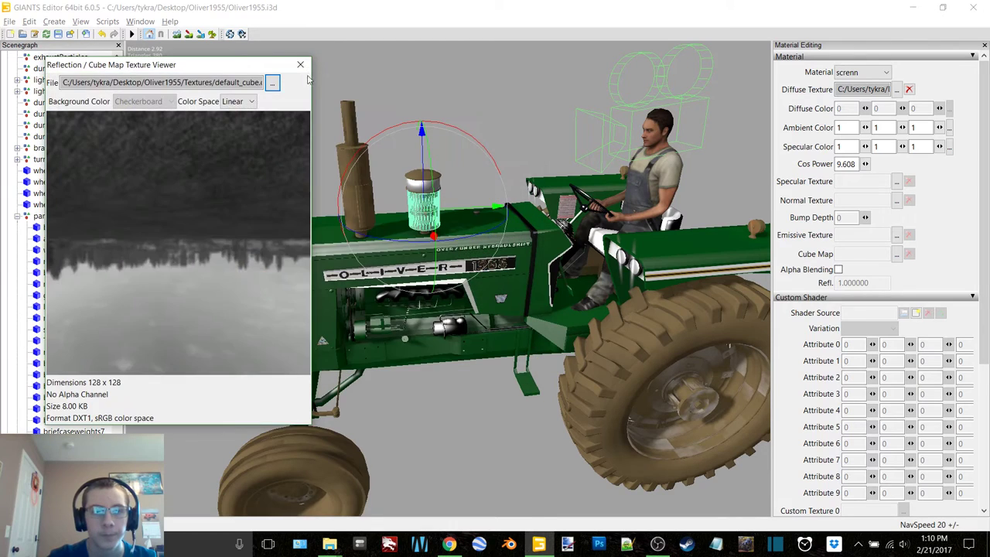
click(300, 65)
Step: Assign the vehicleShaderDirt custom shader and the middle specular texture to the screnn material
click(917, 313)
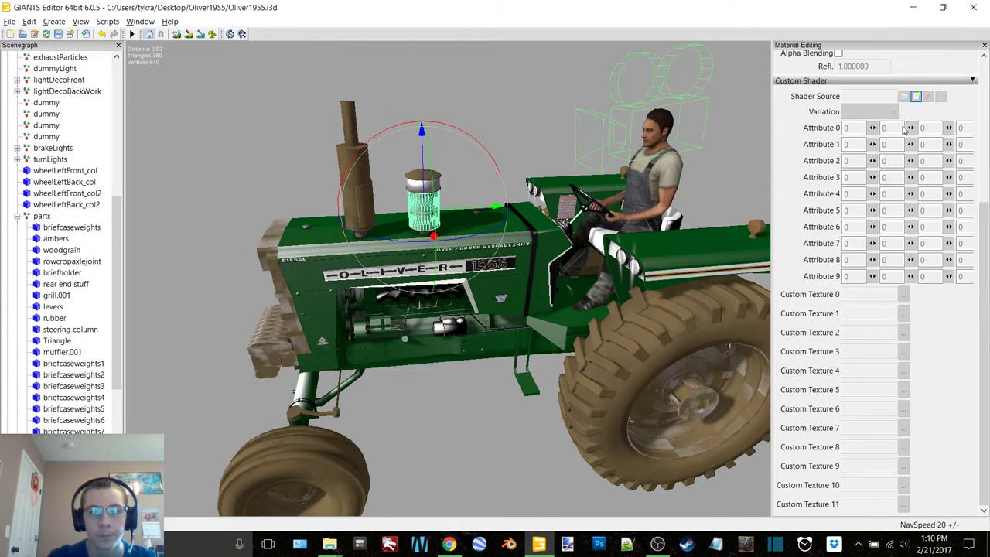
double_click(225, 133)
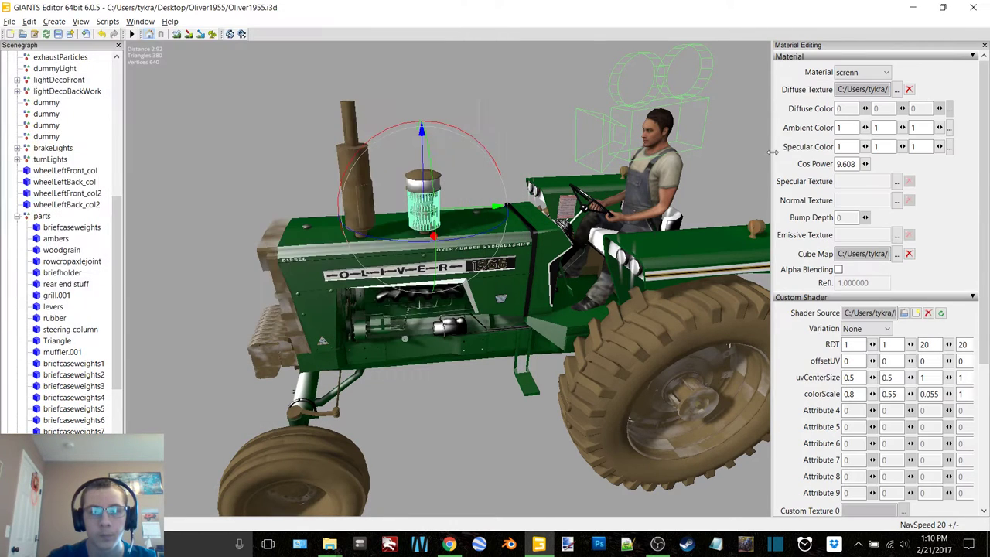
click(896, 183)
click(270, 83)
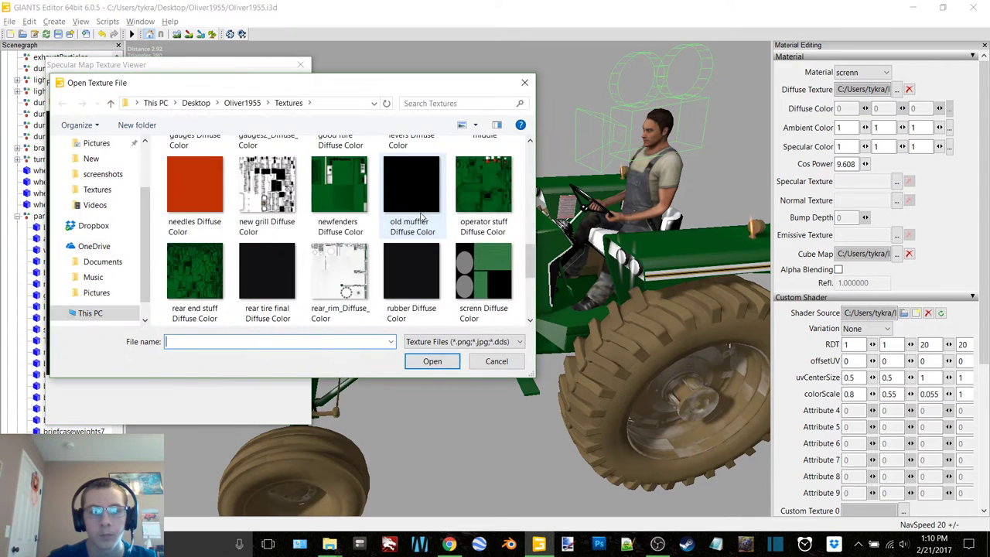
scroll(420, 216, up, 1)
double_click(483, 168)
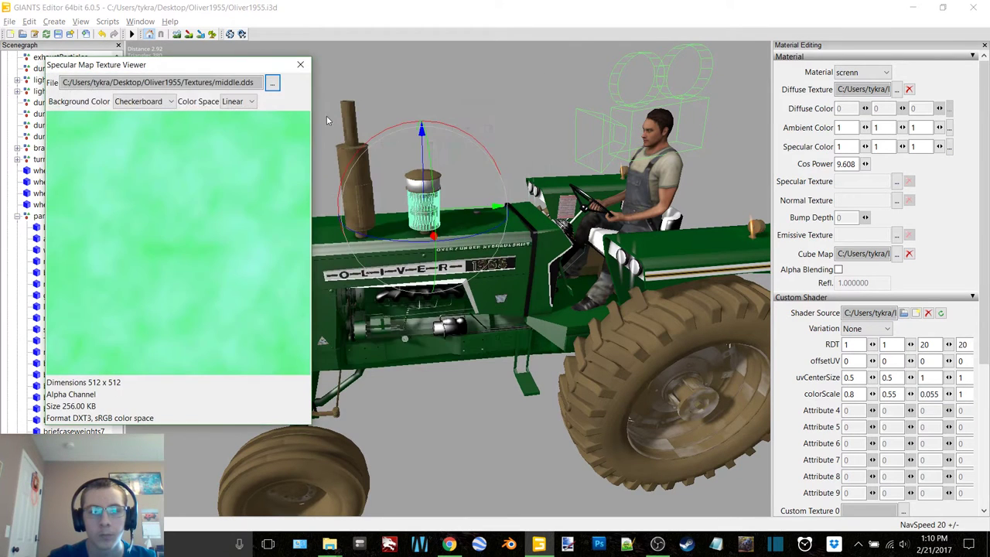
click(301, 67)
Step: Select the body2 part and examine where it sits on the tractor
scroll(68, 371, down, 7)
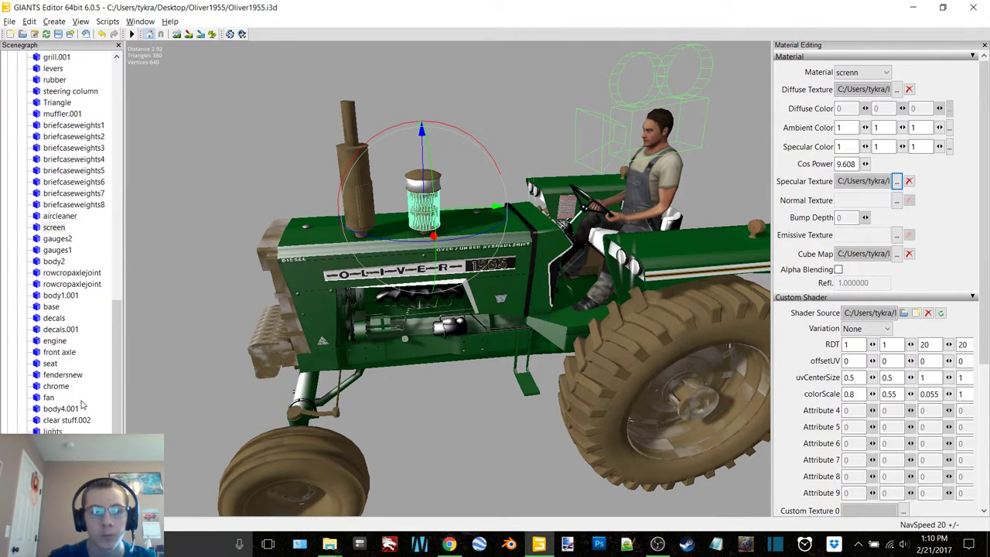
click(55, 262)
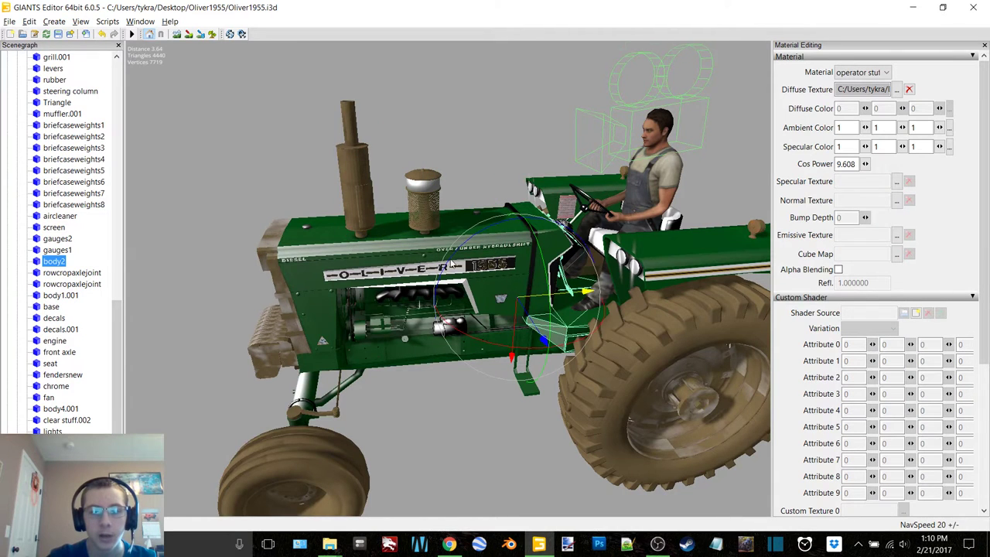
alt+drag(451, 263, 453, 261)
alt+middle_drag(453, 261, 456, 257)
alt+drag(455, 257, 455, 264)
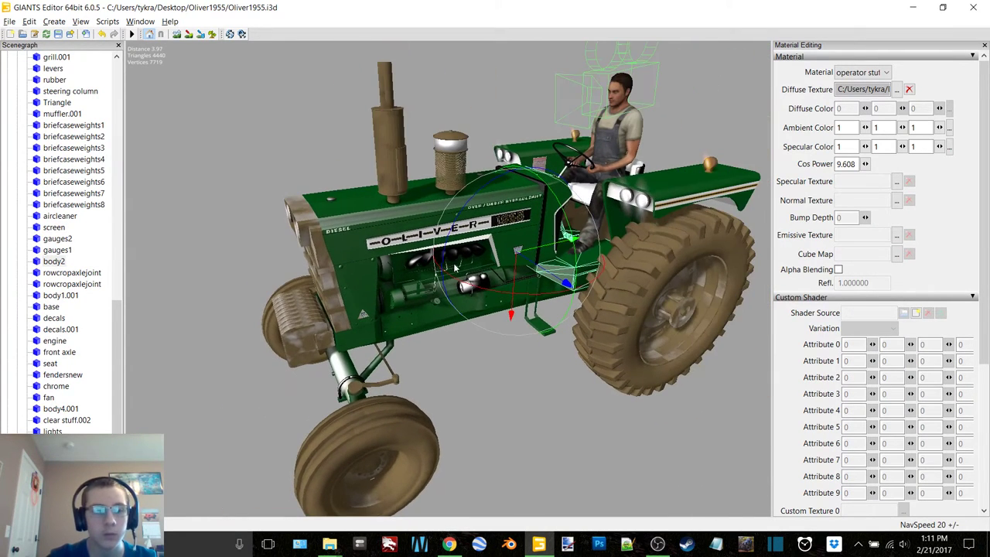
Step: Lower the aircleaner part into the hood and undo the move
click(61, 217)
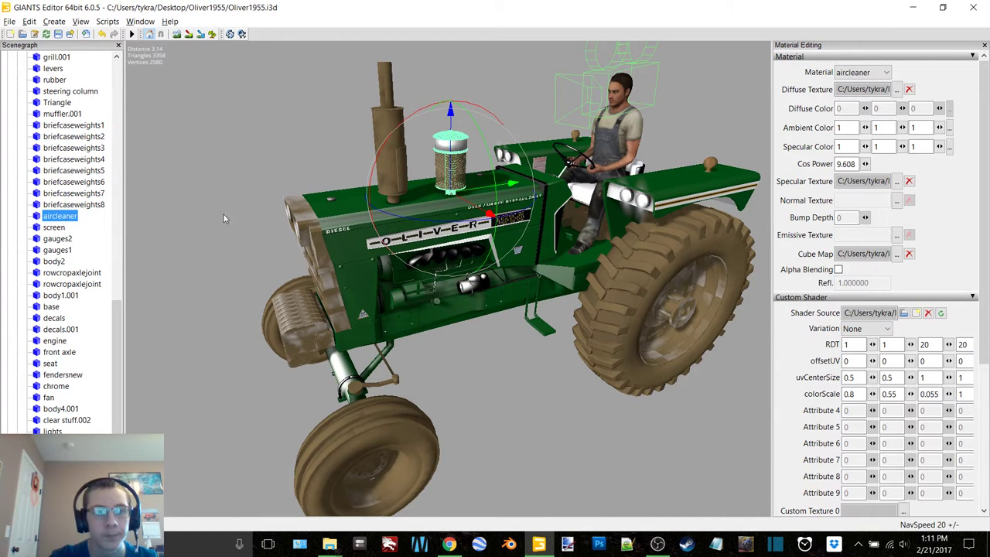
drag(445, 140, 466, 341)
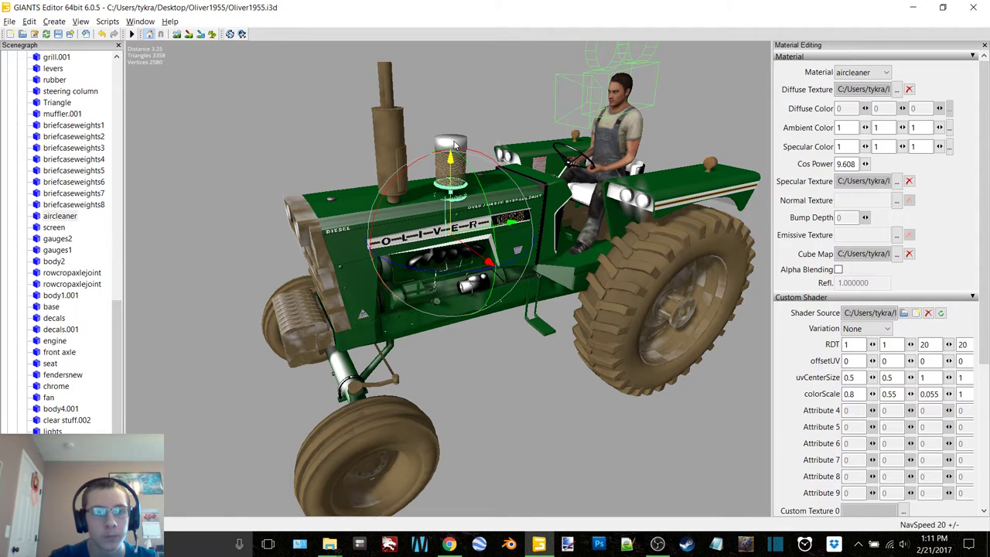
key(ctrl+z)
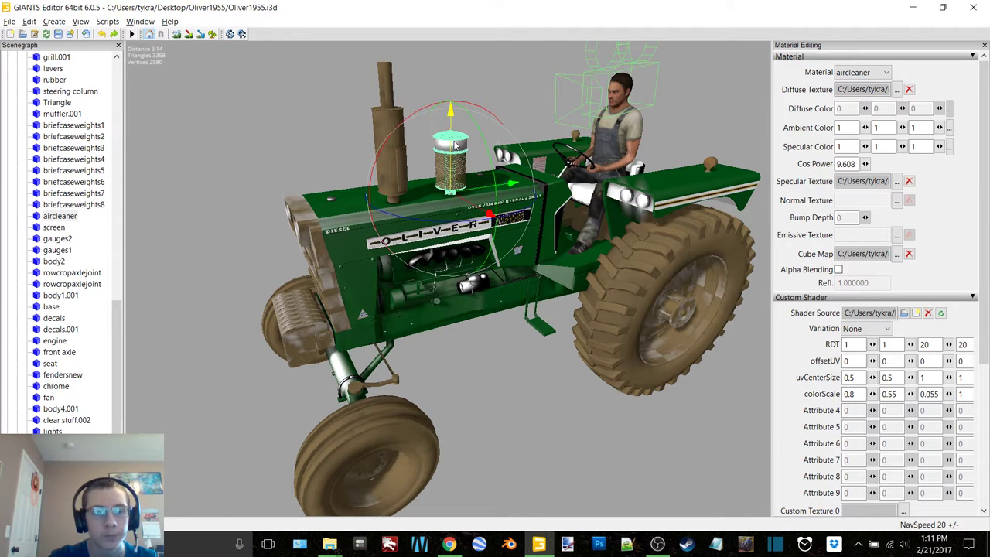
Step: Try to set default_cube as the cube map of the operator stuff material on the body2 part
click(55, 262)
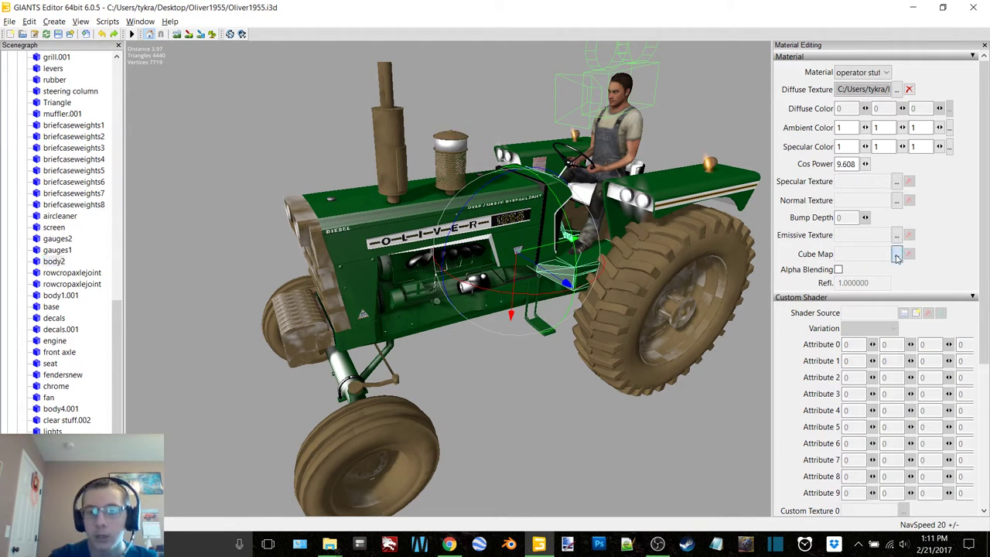
click(896, 254)
click(273, 84)
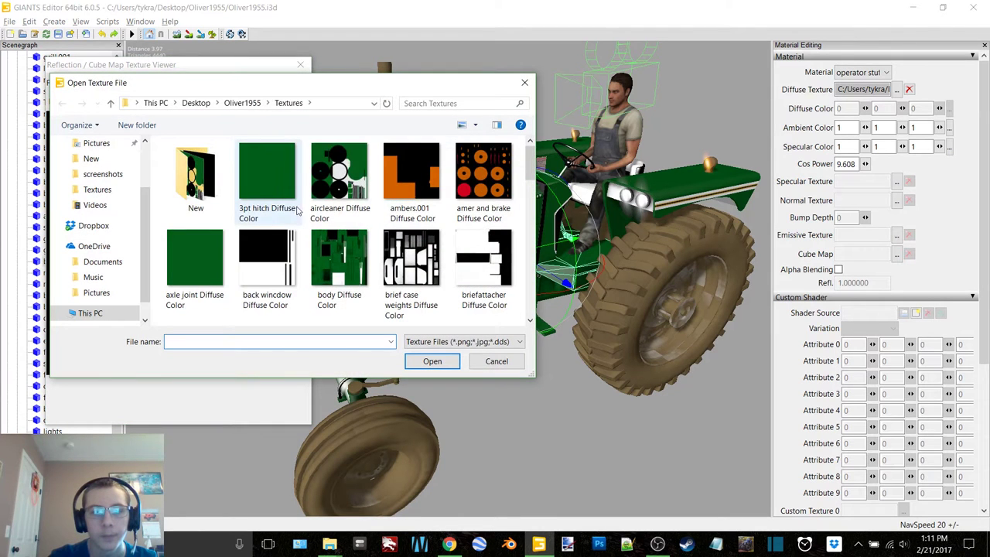
scroll(269, 232, down, 5)
double_click(268, 272)
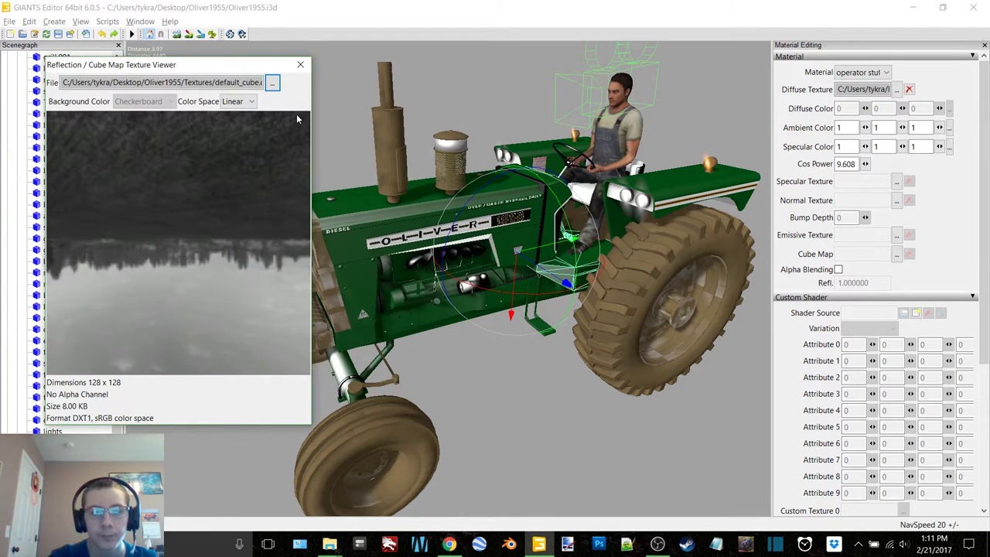
click(301, 65)
Step: Assign the vehicleShaderDirt custom shader to the operator stuff material on the body2 part
click(86, 349)
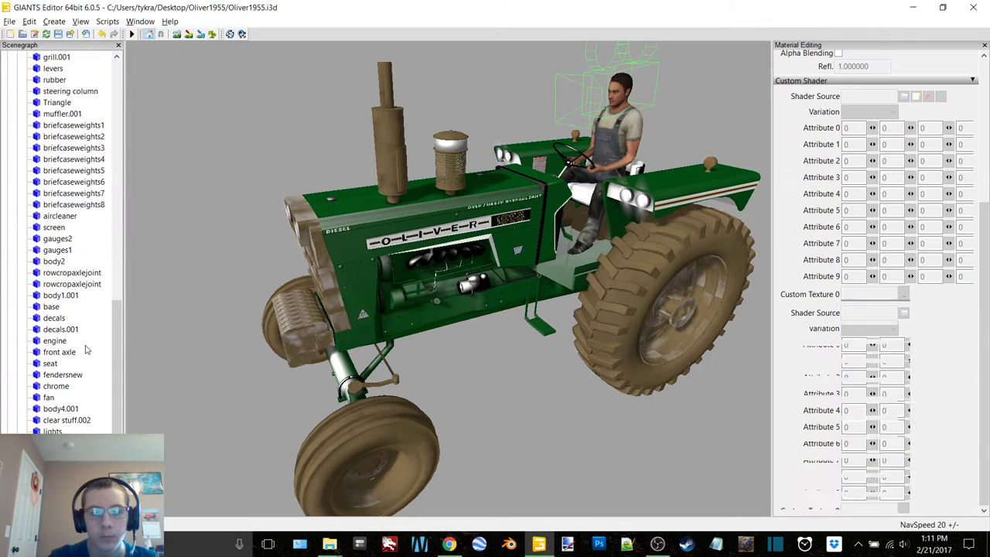
click(55, 260)
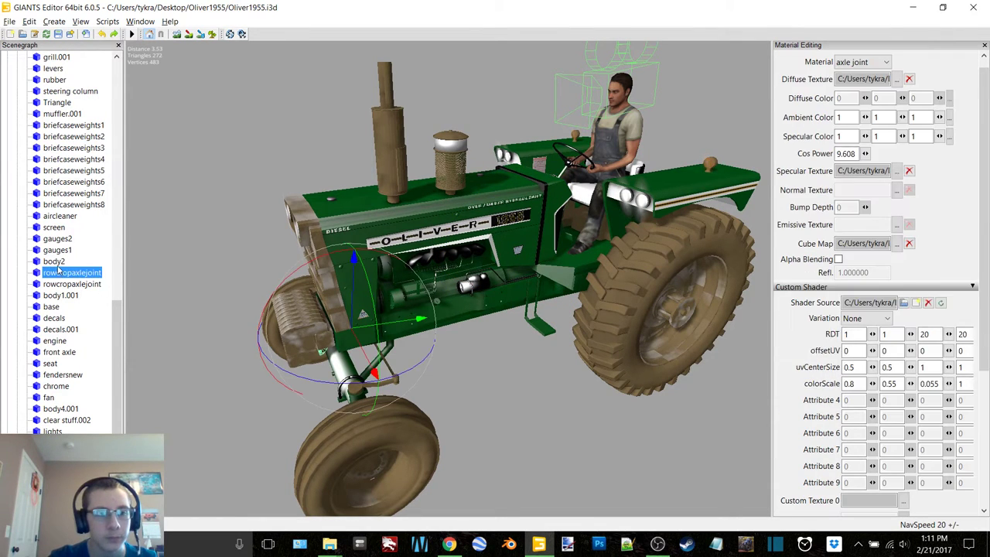
scroll(920, 340, down, 5)
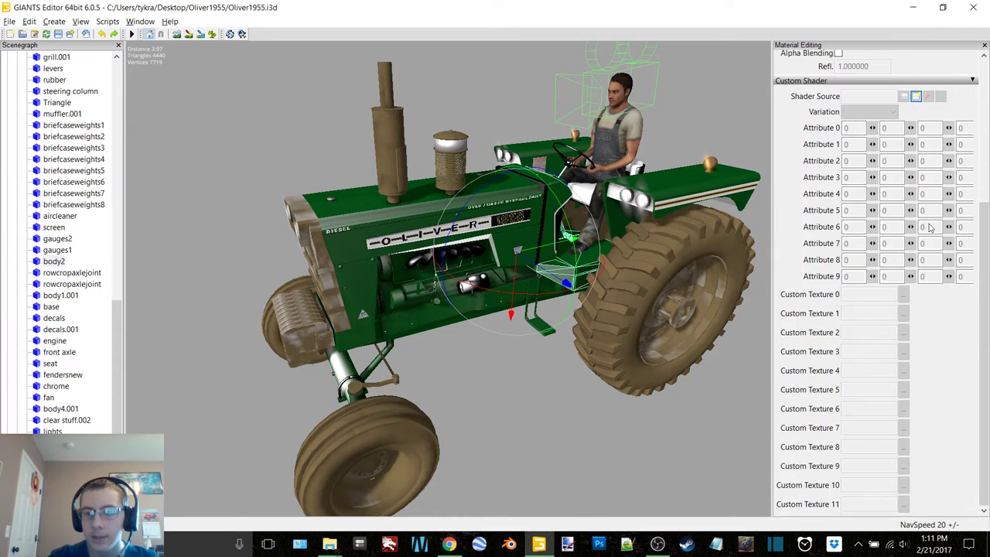
click(927, 97)
double_click(225, 127)
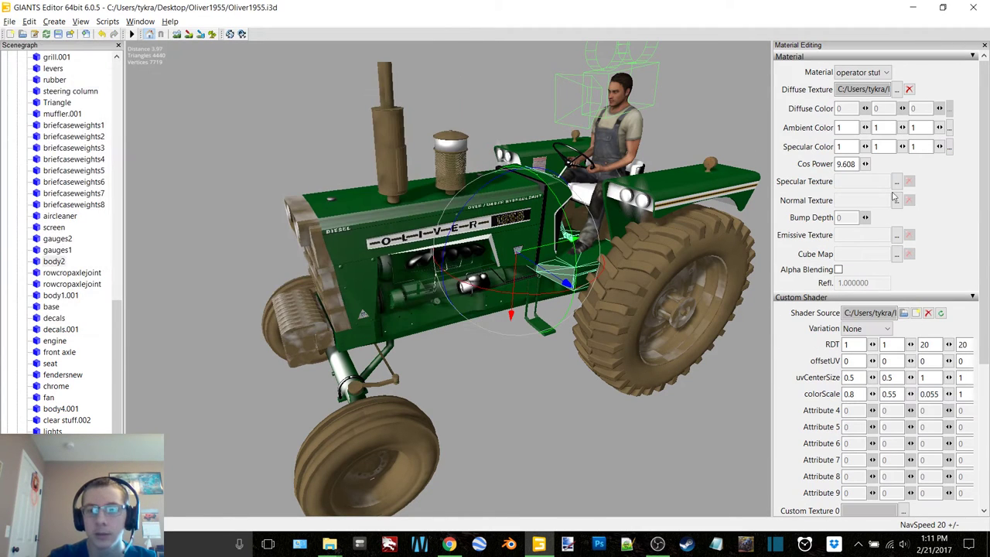
Step: Set middle as the specular texture of the operator stuff material on the body2 part
click(897, 181)
click(273, 84)
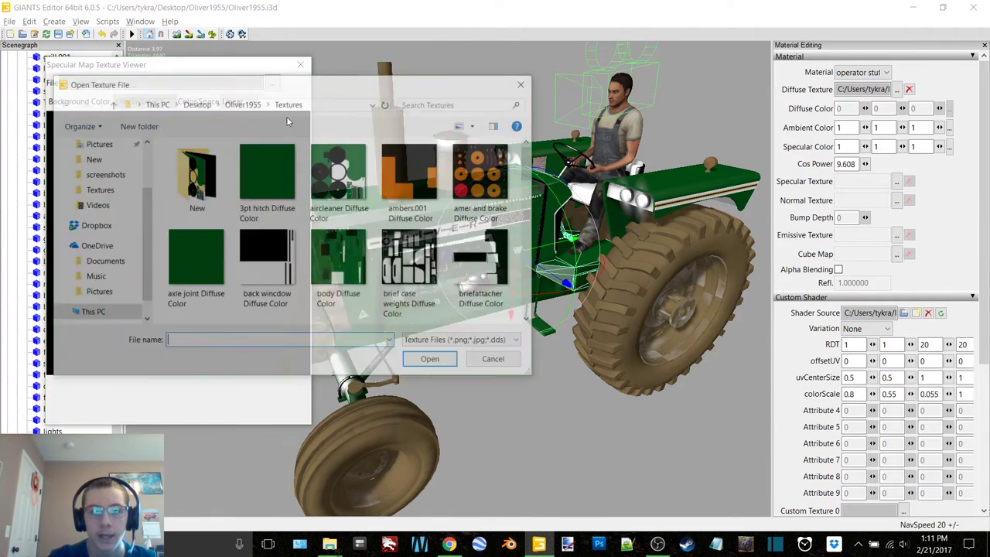
scroll(472, 261, down, 4)
scroll(472, 261, down, 2)
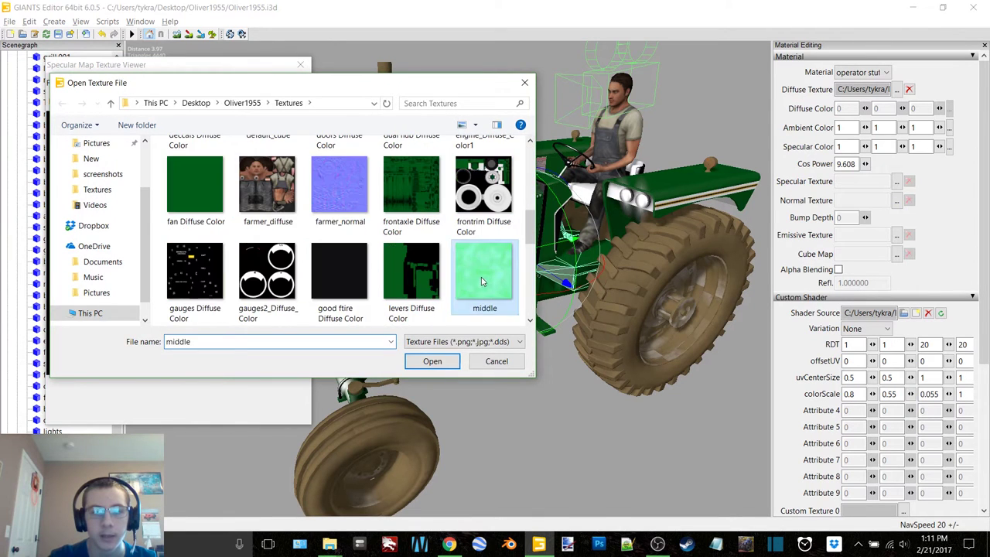
double_click(486, 267)
click(301, 64)
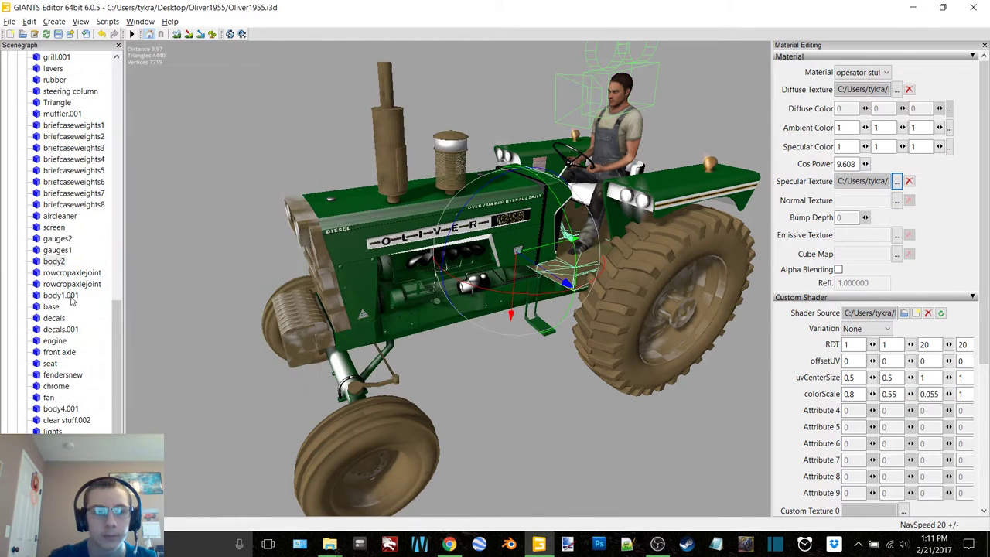
Step: Set default_cube as the cube map of the body material on the body1.001 part
click(66, 272)
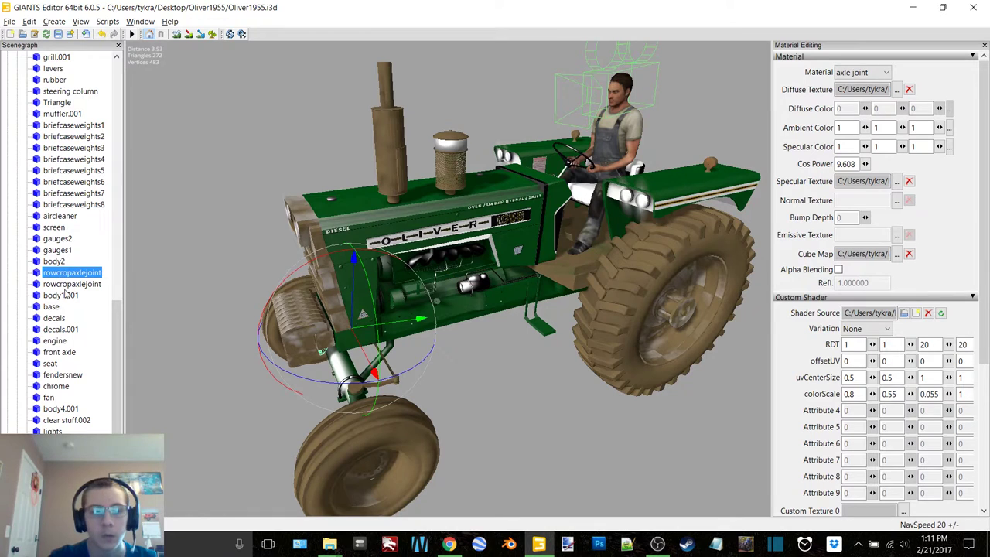
click(65, 283)
click(62, 295)
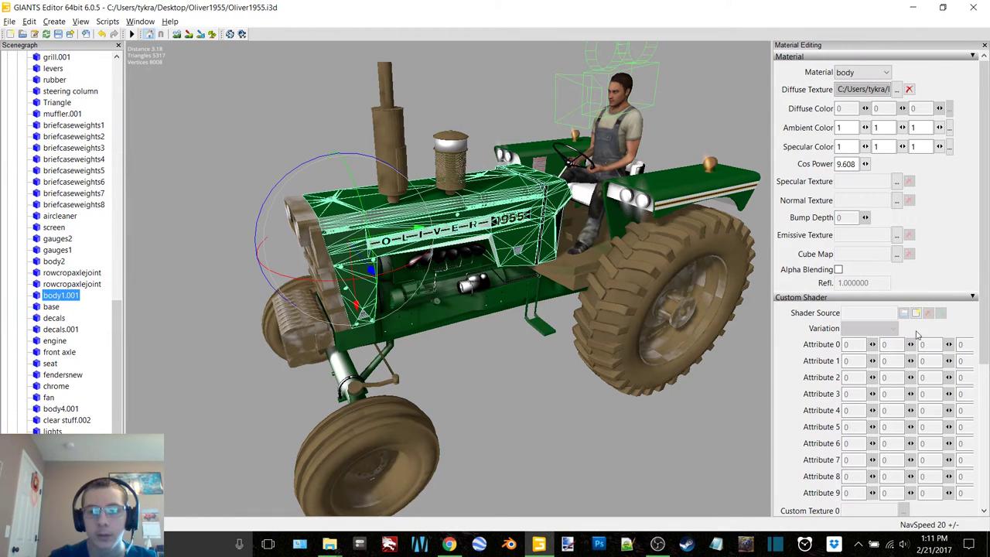
click(896, 255)
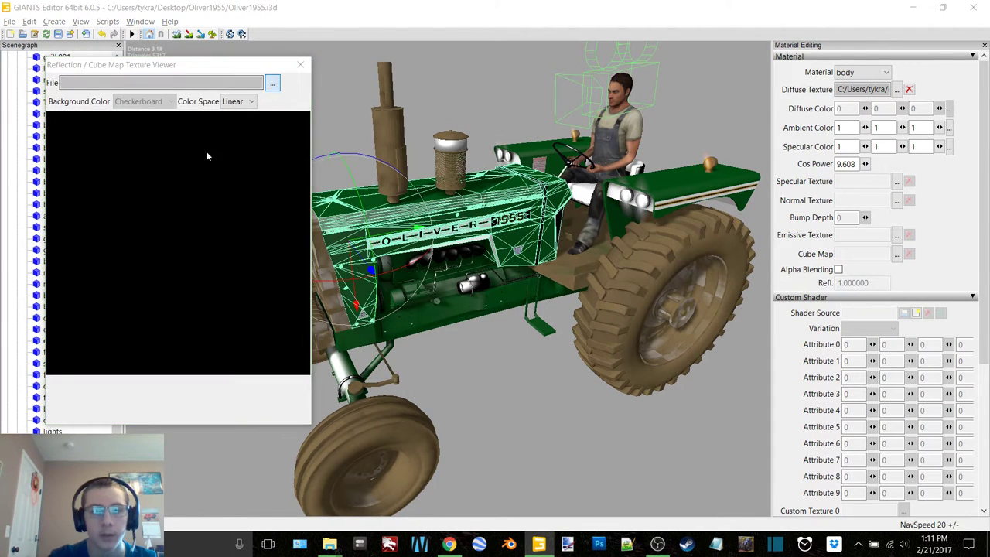
click(270, 80)
double_click(270, 274)
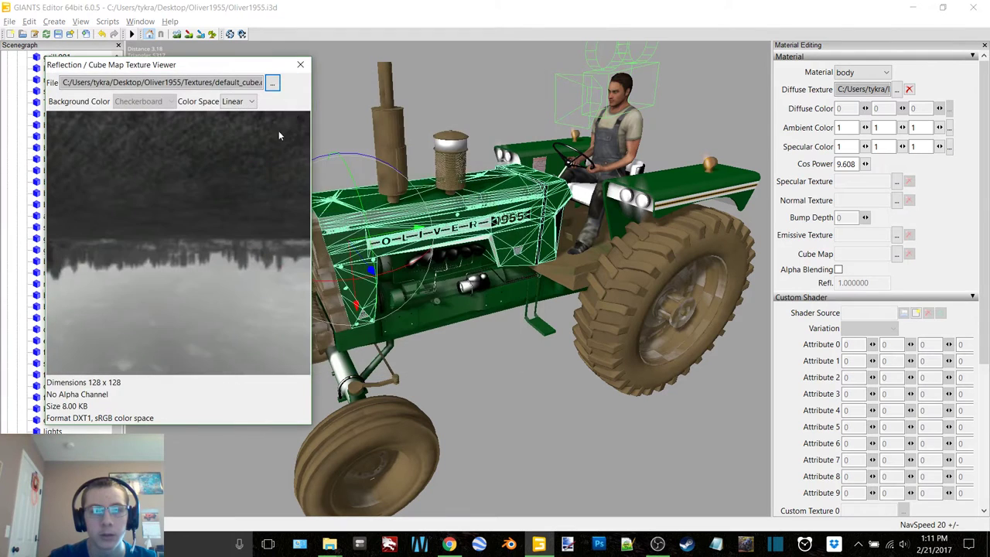
click(301, 65)
click(99, 250)
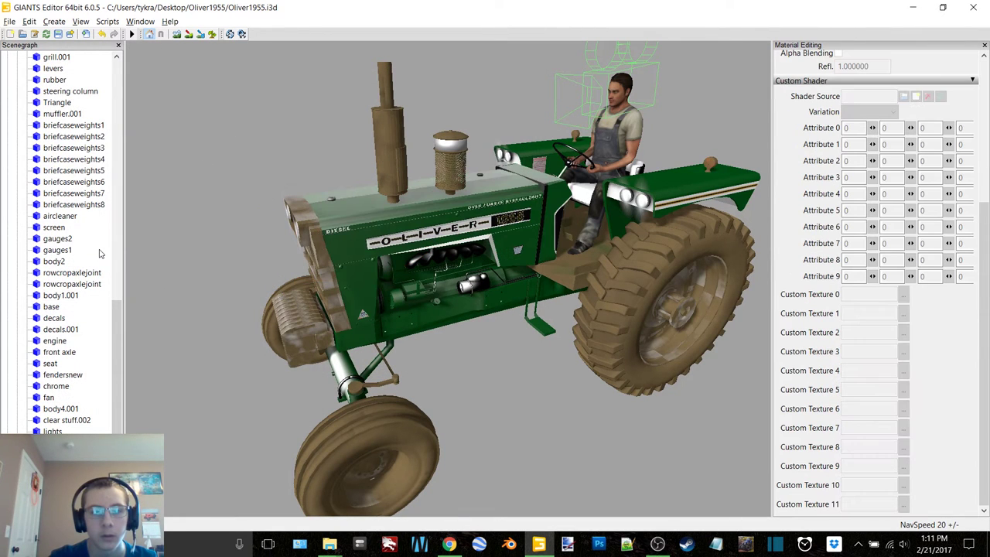
Step: Assign the vehicleShaderDirt custom shader to the body material on the body1.001 part
alt+drag(318, 234, 281, 240)
scroll(430, 260, up, 2)
scroll(414, 250, up, 2)
scroll(359, 236, down, 2)
middle_drag(358, 239, 145, 339)
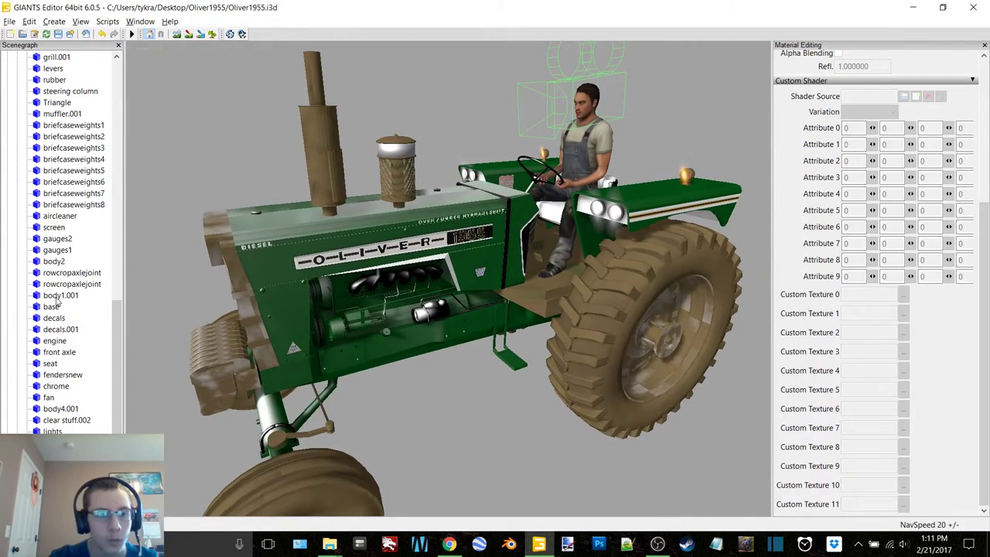
click(59, 297)
scroll(922, 241, down, 4)
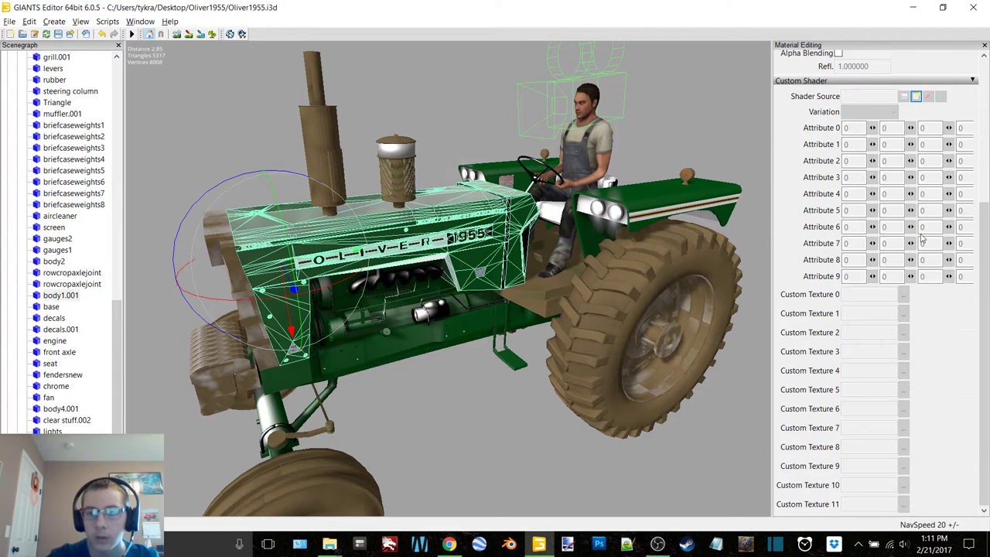
click(917, 98)
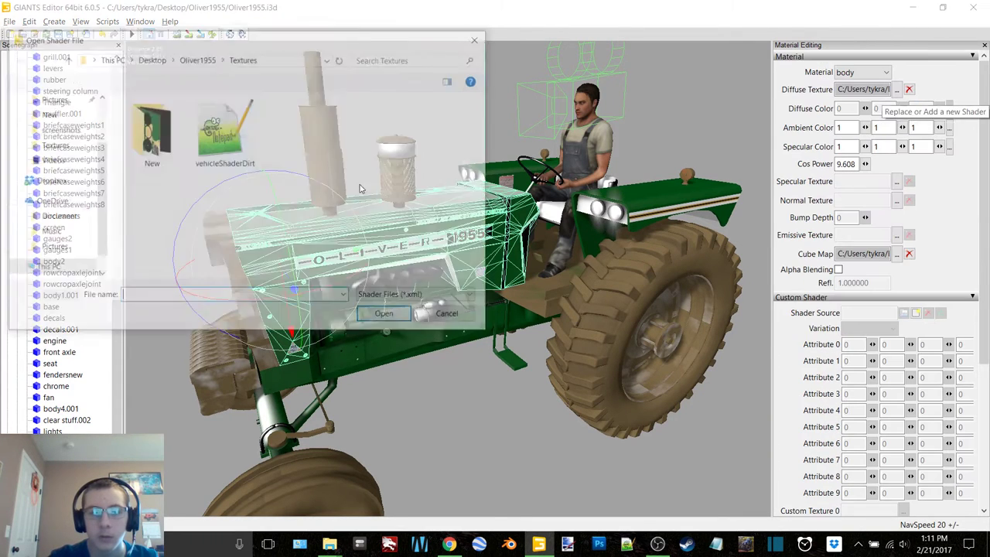
double_click(230, 135)
Step: Set middle as the specular texture of the body material on the body1.001 part
click(897, 182)
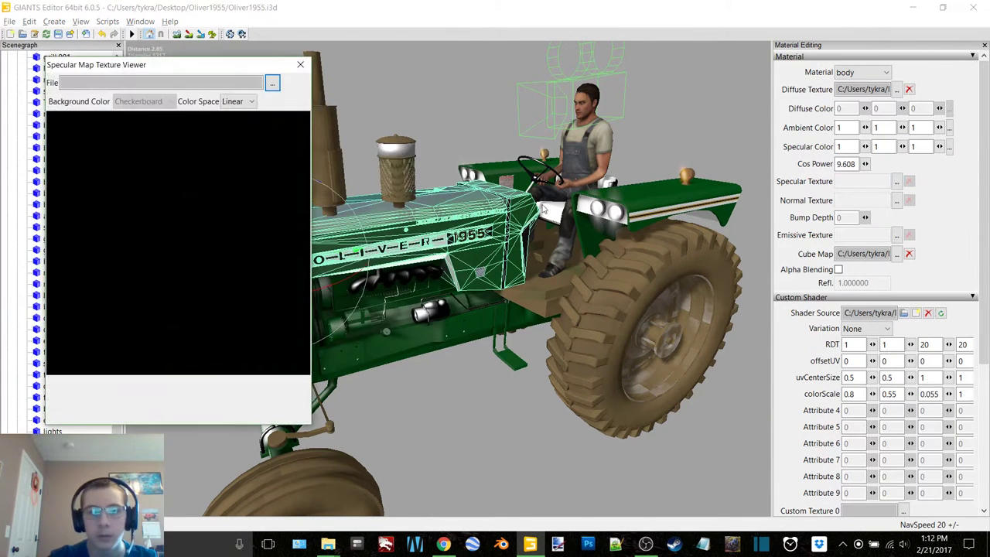
click(272, 82)
scroll(517, 291, down, 5)
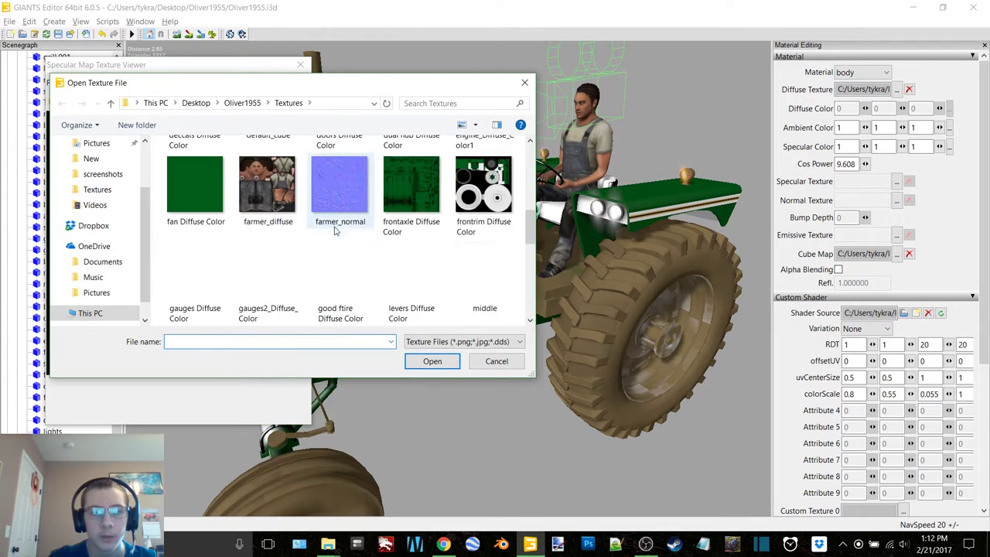
double_click(514, 290)
click(302, 67)
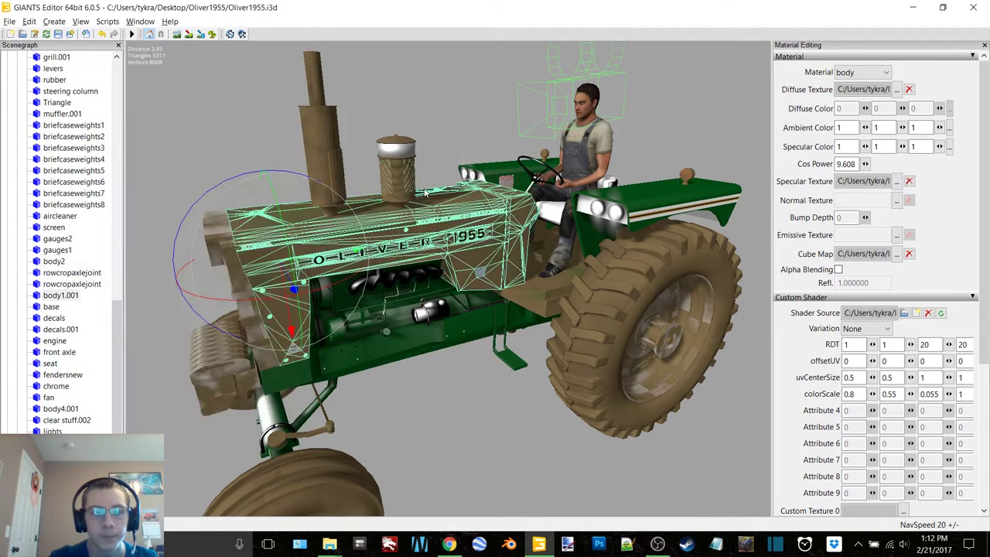
Step: Assign the vehicleShaderDirt custom shader to the deccals material on the decals part
scroll(365, 212, down, 2)
alt+middle_drag(365, 212, 414, 189)
click(48, 307)
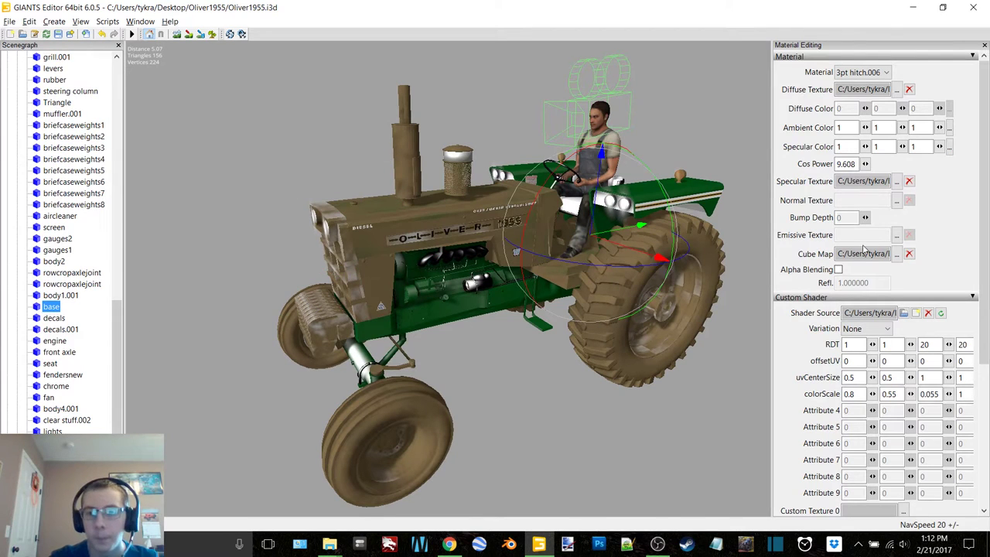
click(51, 320)
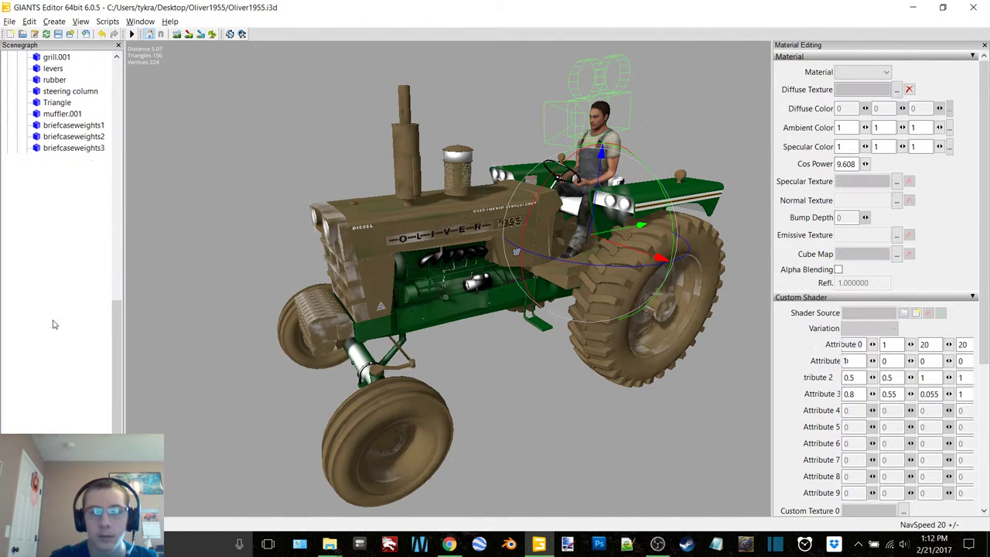
mouse_move(459, 303)
alt+middle_down()
mouse_move(442, 313)
mouse_move(455, 294)
alt+middle_up()
scroll(444, 301, up, 5)
scroll(444, 301, down, 4)
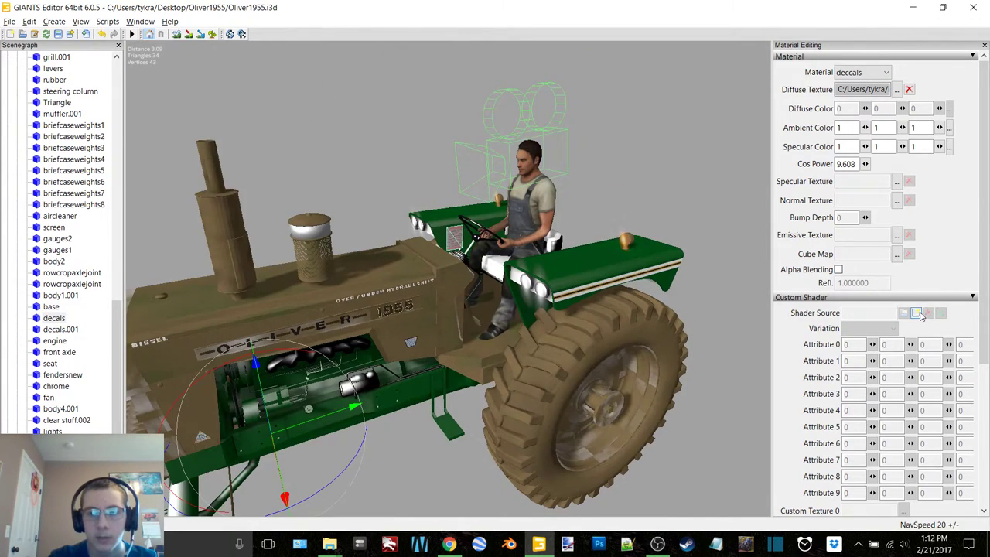
scroll(920, 316, down, 5)
click(916, 97)
double_click(232, 137)
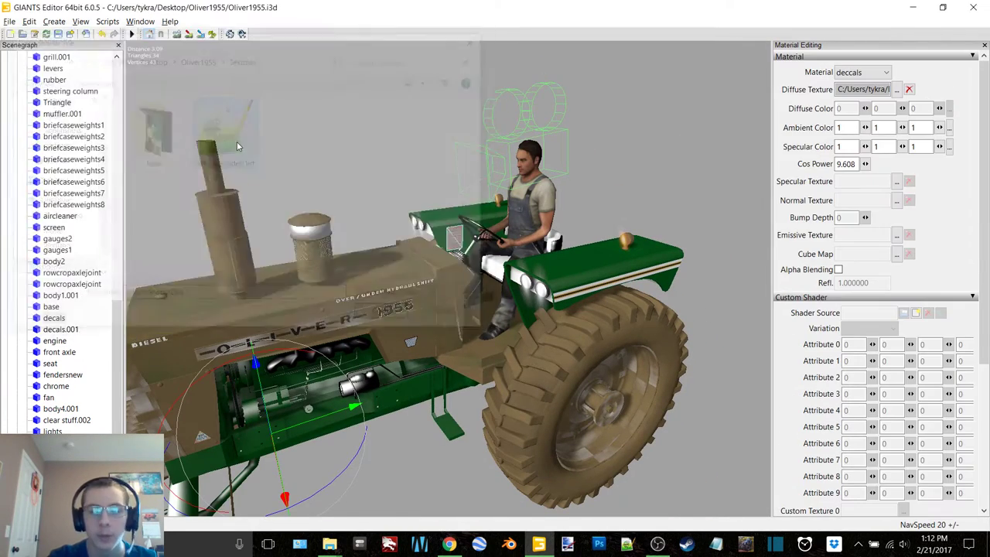
Step: Set middle as the specular texture of the deccals material on the decals part
click(897, 182)
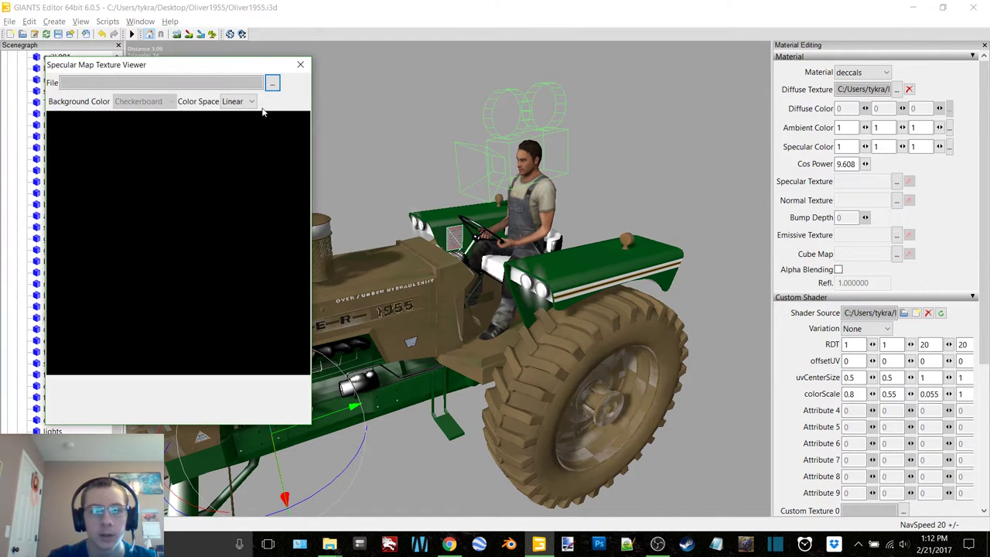
click(273, 83)
scroll(444, 280, down, 5)
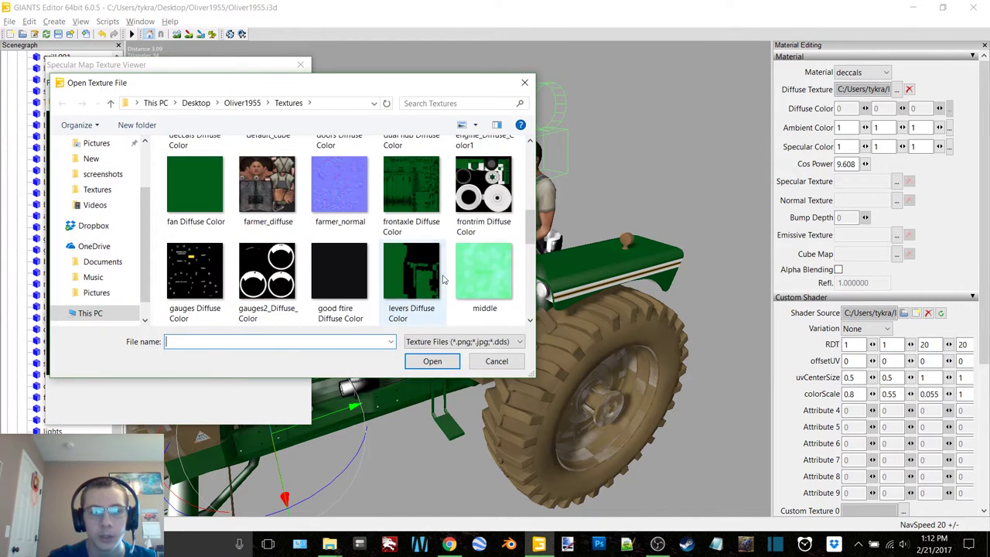
double_click(484, 271)
click(302, 64)
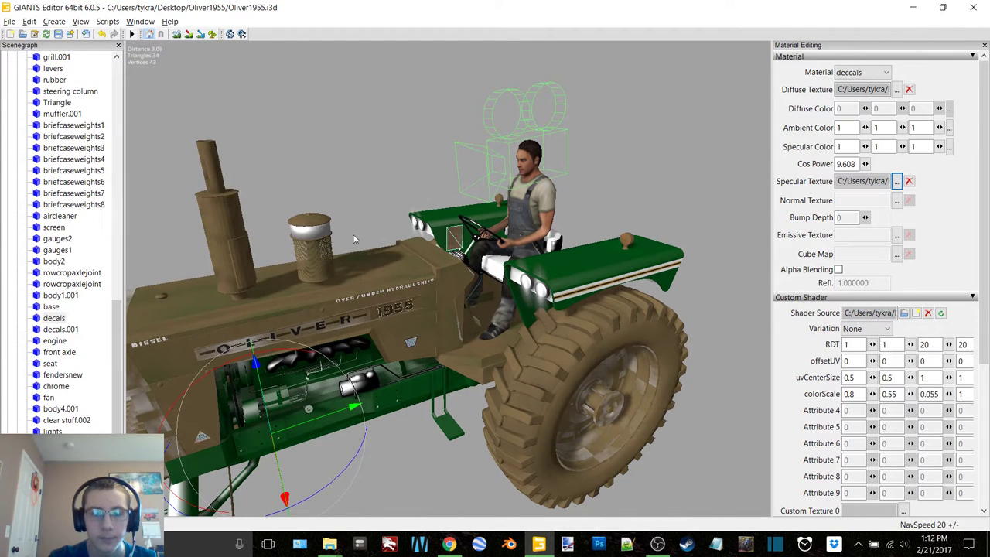
Step: Examine the decals.001 lettering and emblems along the side of the hood up close
click(69, 330)
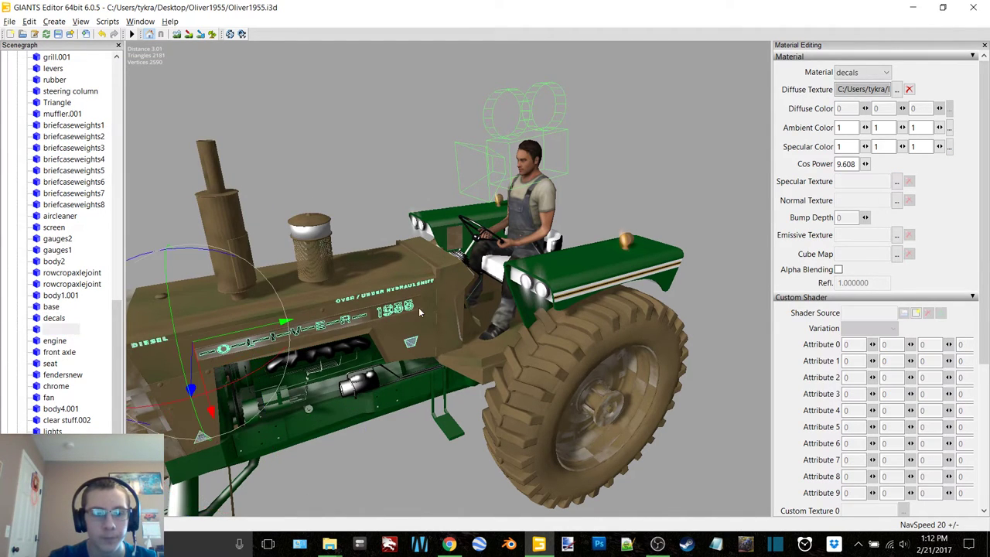
alt+drag(418, 307, 410, 379)
alt+middle_drag(410, 380, 420, 299)
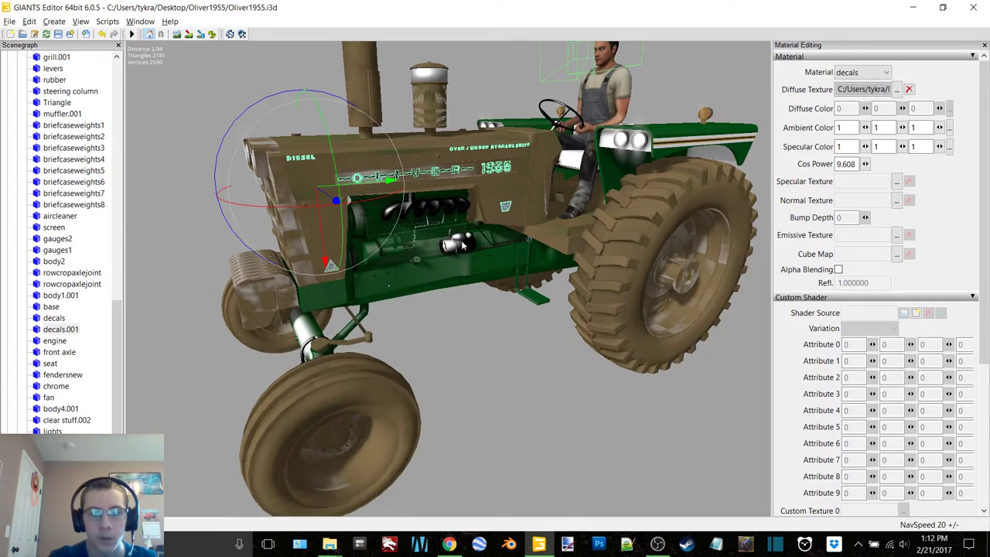
scroll(463, 246, up, 5)
alt+drag(467, 249, 405, 215)
scroll(304, 272, up, 3)
alt+middle_drag(405, 214, 395, 221)
alt+drag(395, 221, 399, 228)
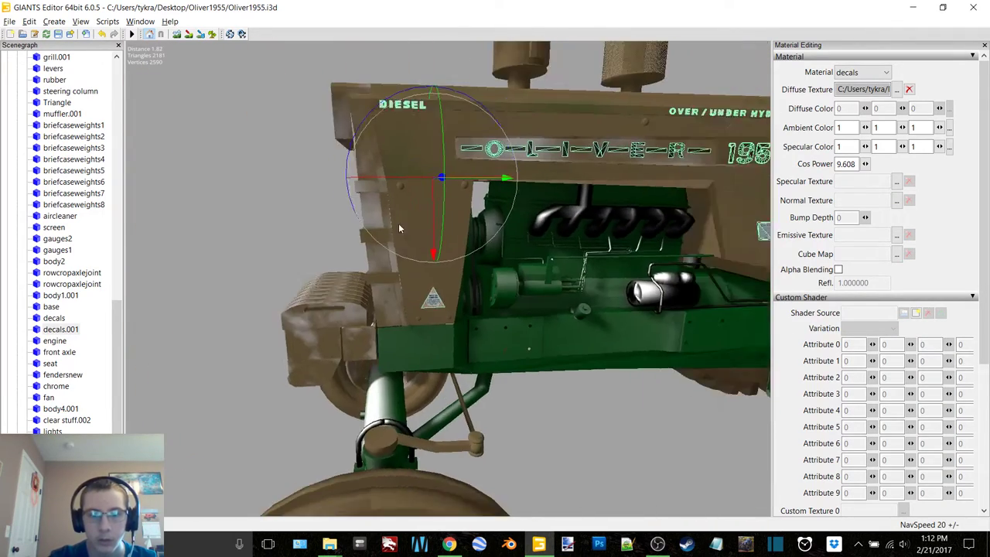
middle_drag(399, 228, 423, 236)
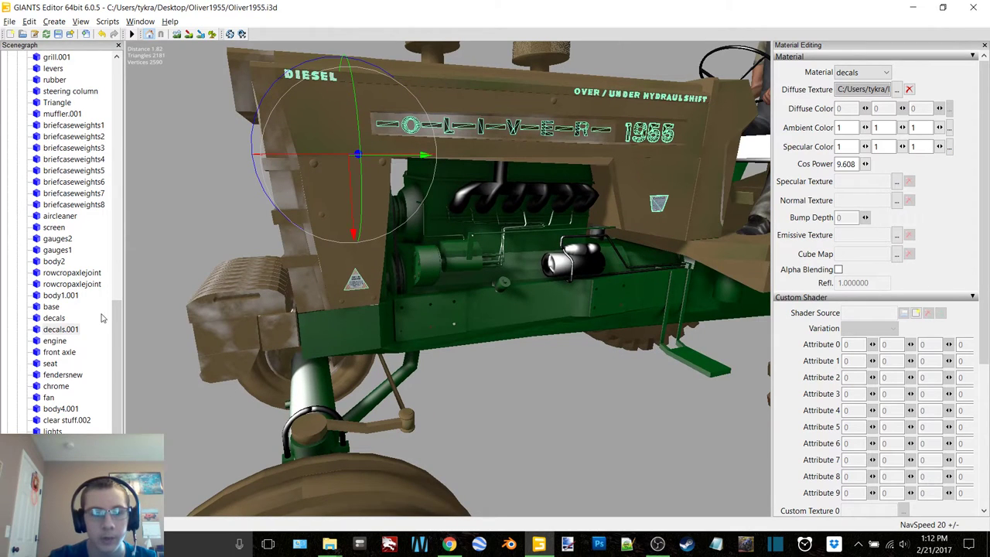
click(88, 335)
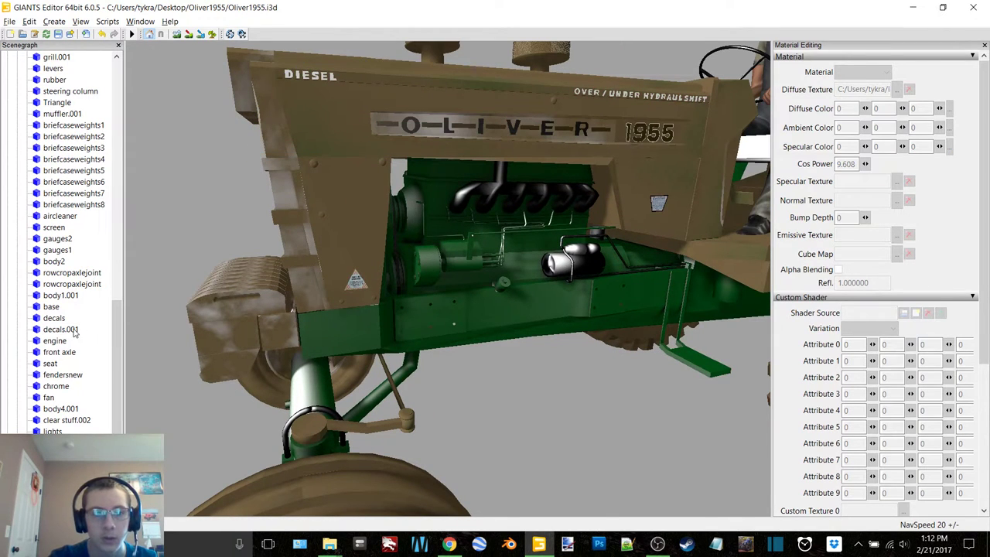
Step: Set default_cube as the cube map of the decals material on the decals.001 part
click(62, 330)
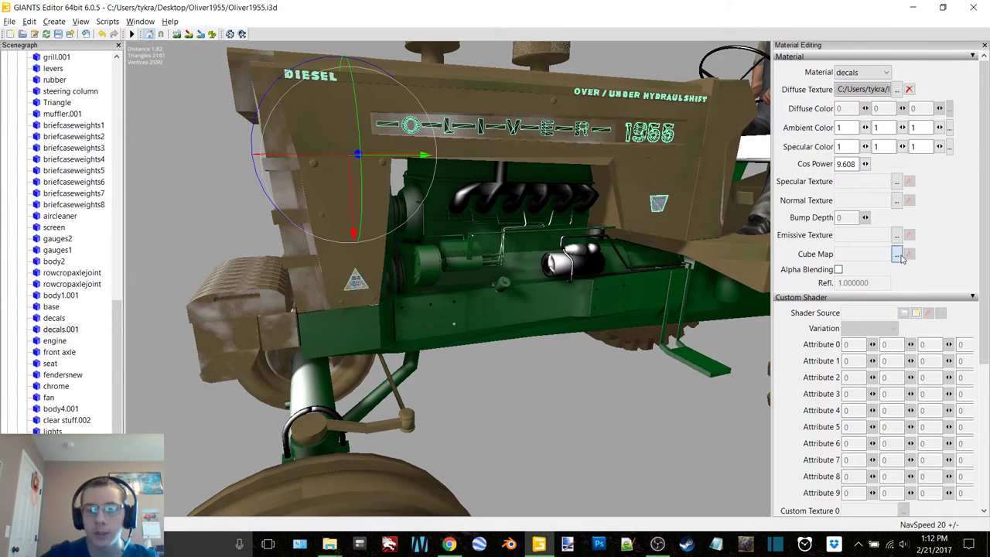
click(897, 255)
click(272, 85)
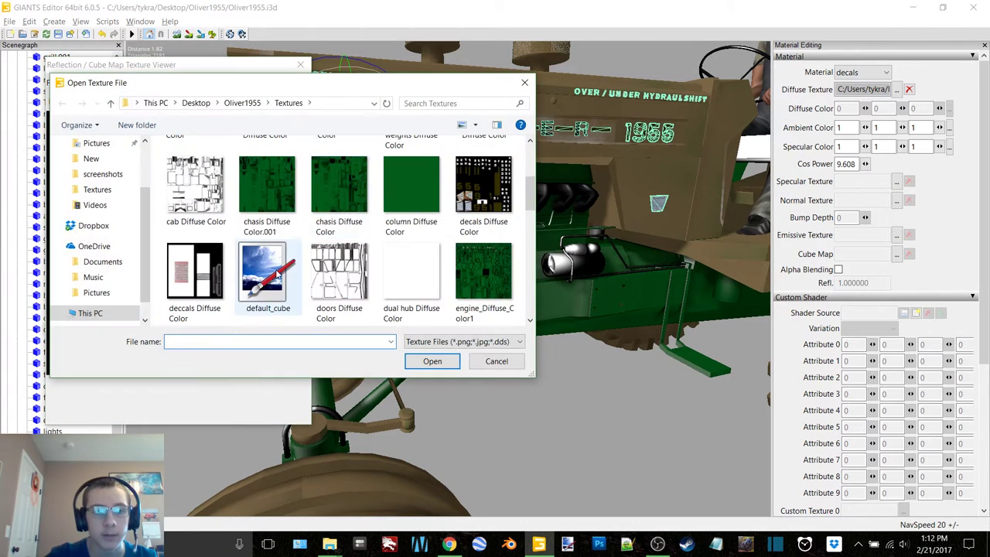
double_click(265, 273)
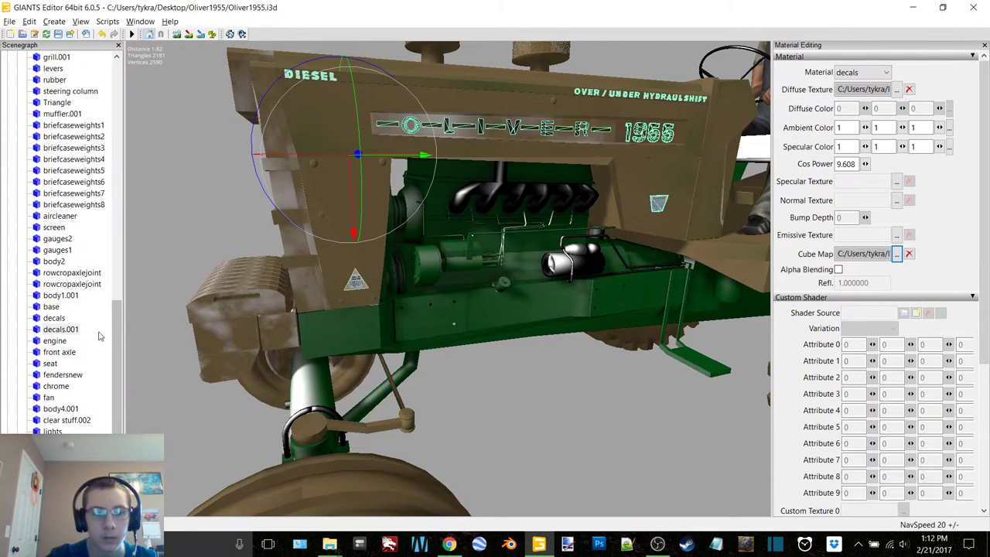
Step: Assign the vehicleShaderDirt custom shader to the decals material on the decals.001 part
scroll(314, 207, up, 2)
scroll(313, 206, down, 4)
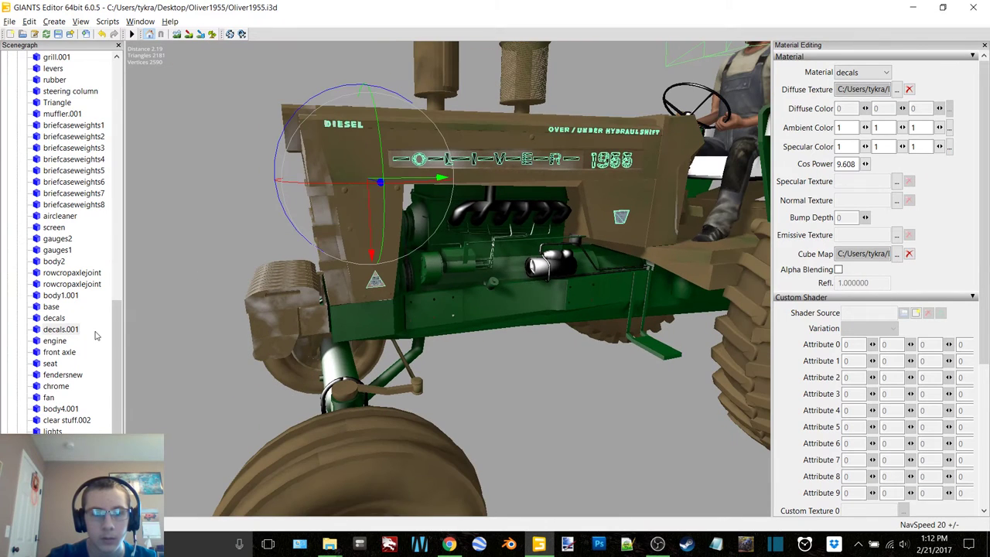
click(95, 334)
alt+drag(394, 226, 388, 225)
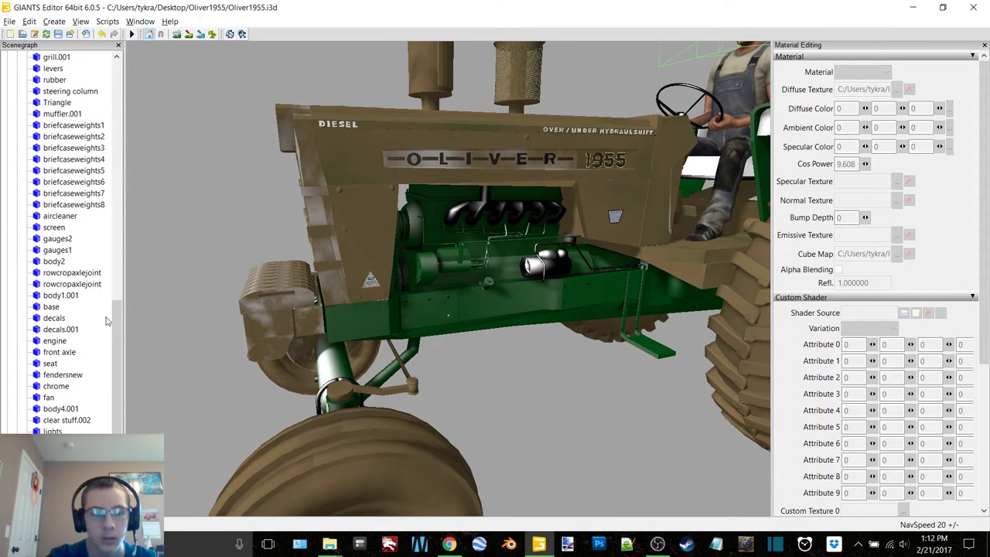
click(51, 332)
scroll(921, 232, down, 5)
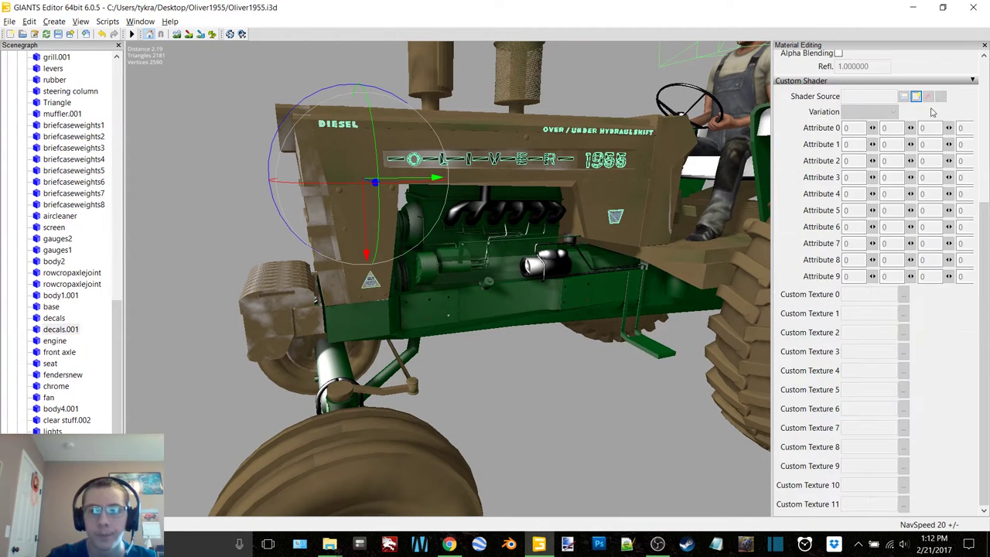
click(916, 96)
click(222, 126)
double_click(221, 126)
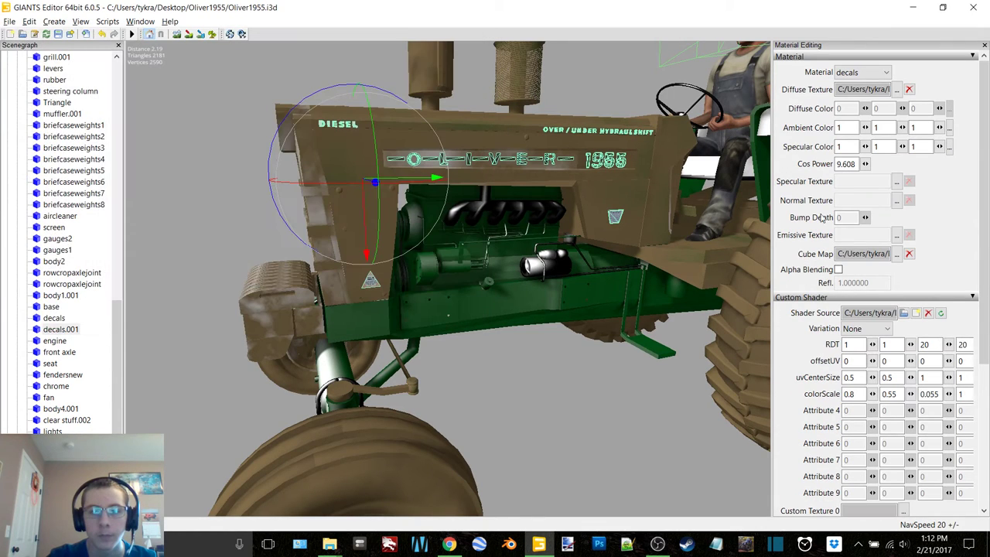
Step: Set middle as the specular texture of the decals material on the decals.001 part
click(897, 183)
click(272, 84)
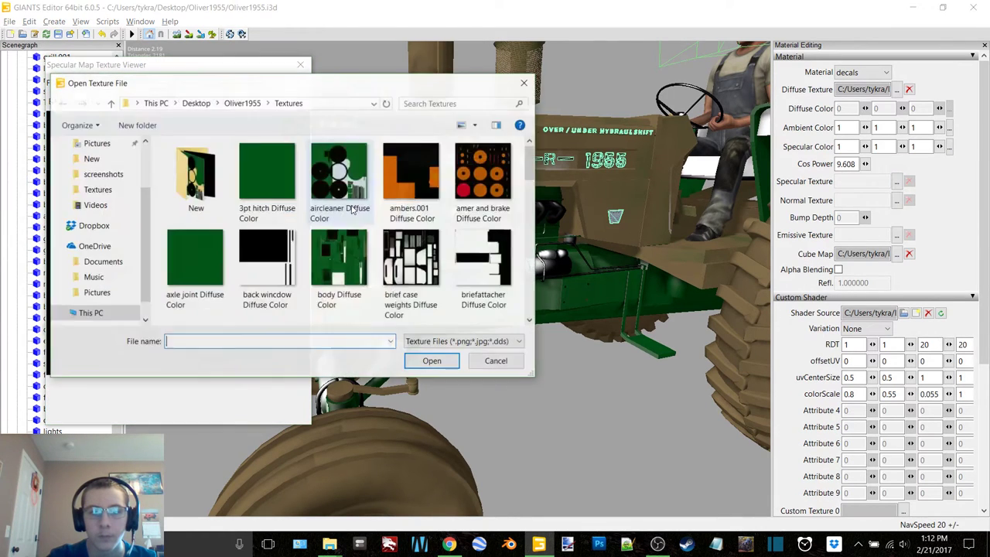
scroll(352, 209, down, 5)
double_click(473, 259)
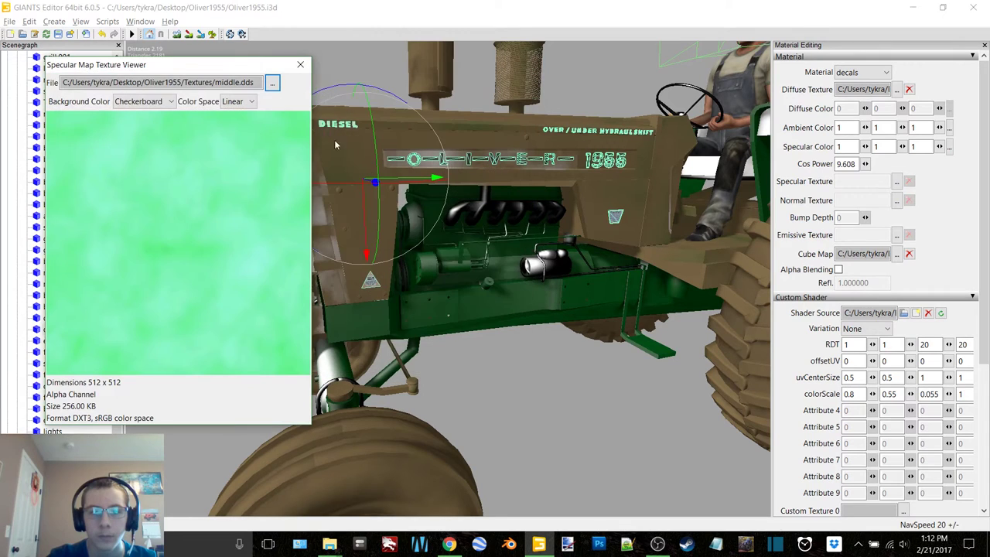
click(300, 64)
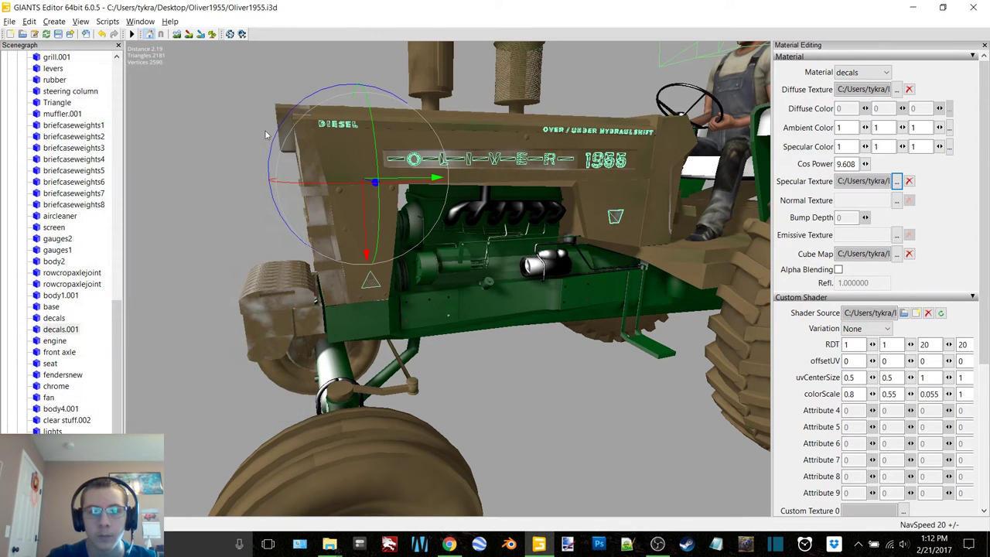
Step: Set default_cube as the cube map of the engine.006 material on the engine part
click(54, 341)
click(897, 254)
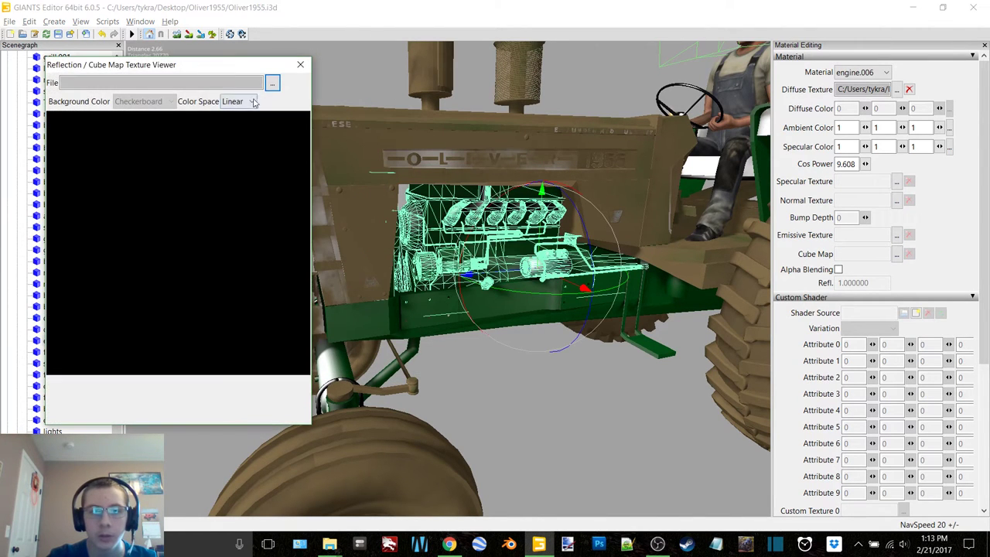
click(271, 84)
double_click(265, 271)
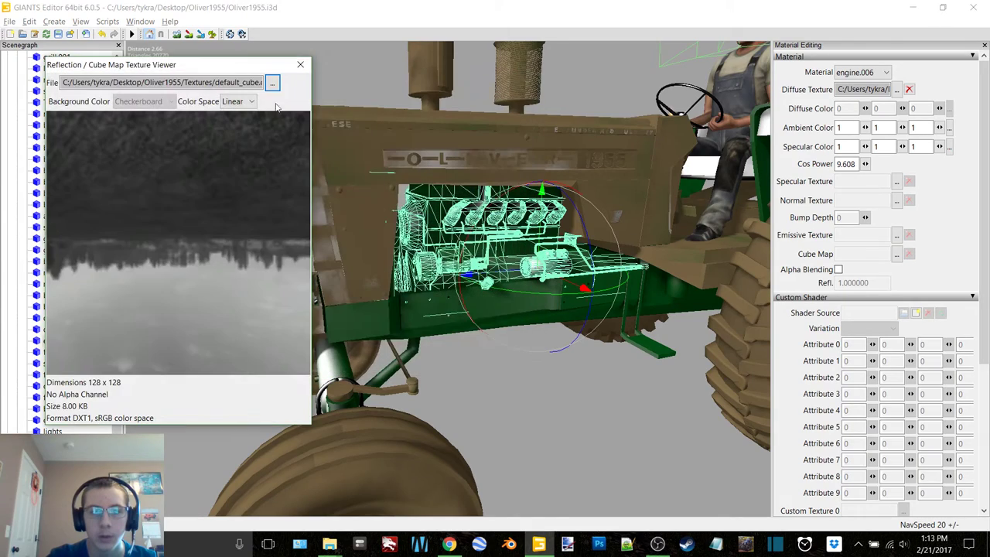
click(301, 67)
Step: Assign the vehicleShaderDirt custom shader to the engine.006 material on the engine part
scroll(95, 348, down, 3)
click(178, 306)
alt+drag(377, 188, 414, 193)
right_drag(415, 197, 367, 170)
alt+drag(367, 170, 379, 165)
click(55, 341)
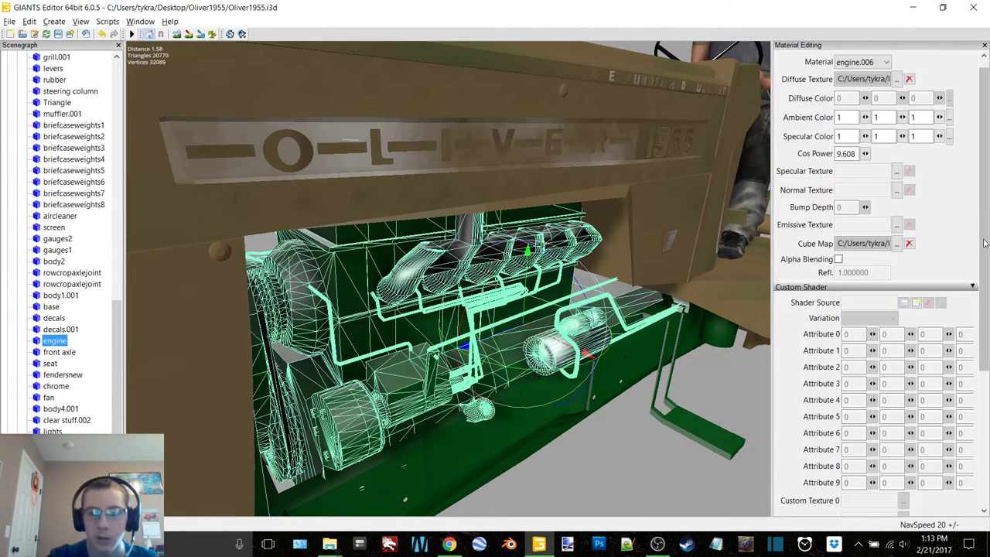
scroll(914, 304, down, 5)
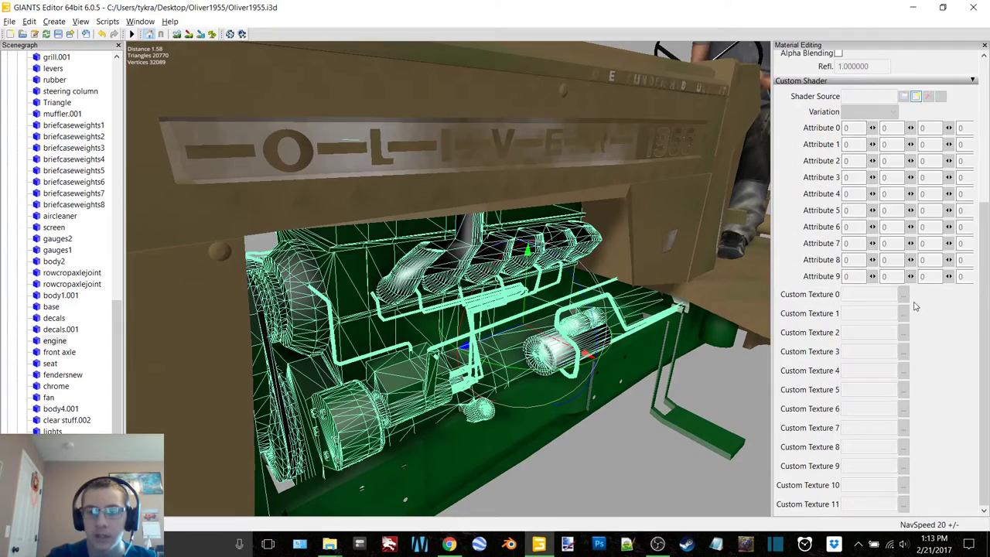
click(903, 95)
key(Return)
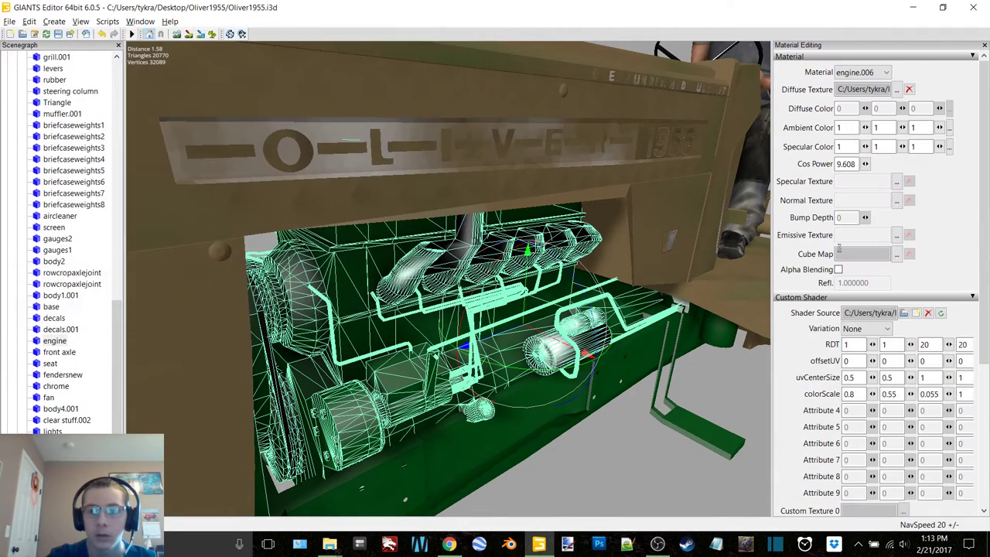
Step: Set middle as the specular texture of the engine.006 material on the engine part
click(897, 183)
click(271, 83)
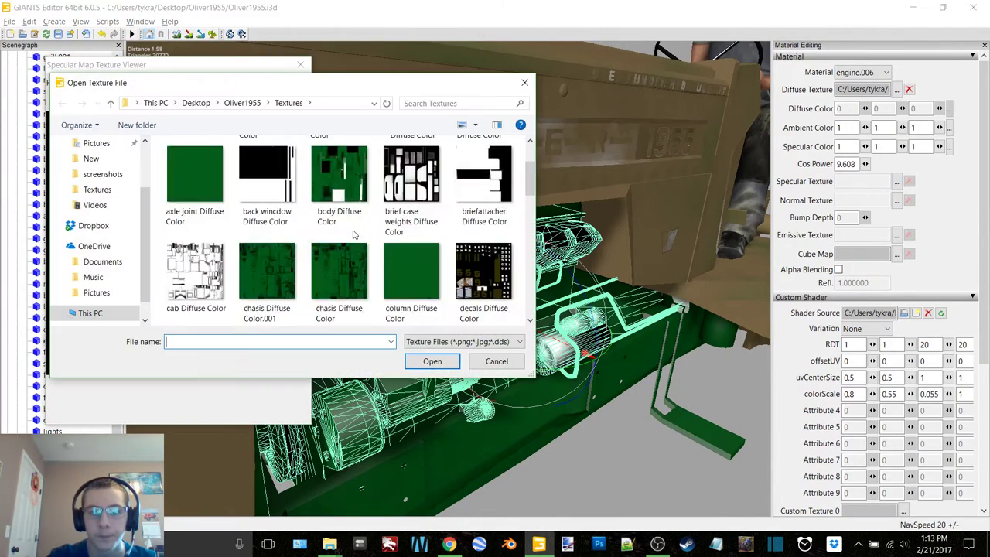
scroll(348, 232, down, 5)
double_click(481, 271)
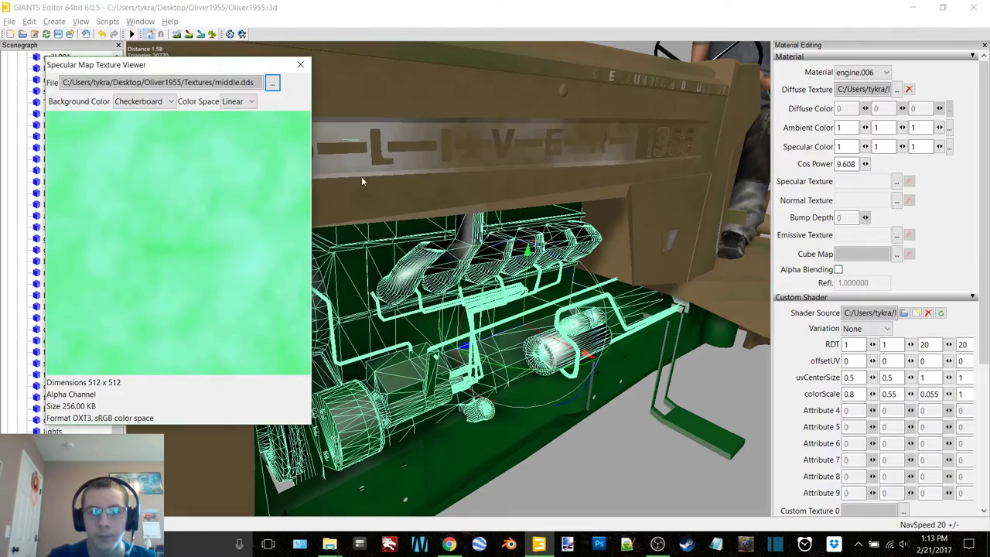
click(301, 66)
Step: Set default_cube as the cube map of the front axle part's material
scroll(442, 206, down, 5)
scroll(435, 214, down, 2)
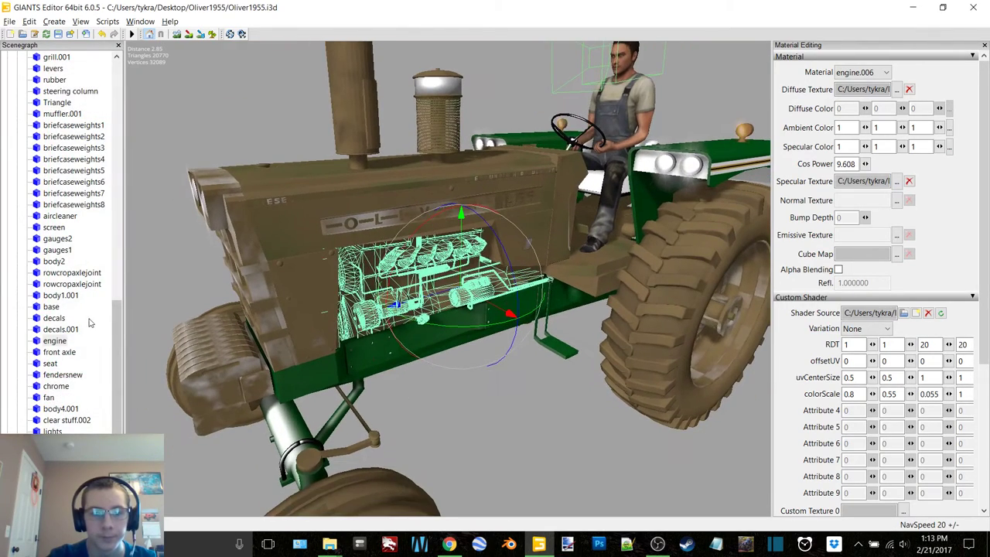
click(59, 352)
scroll(388, 230, up, 3)
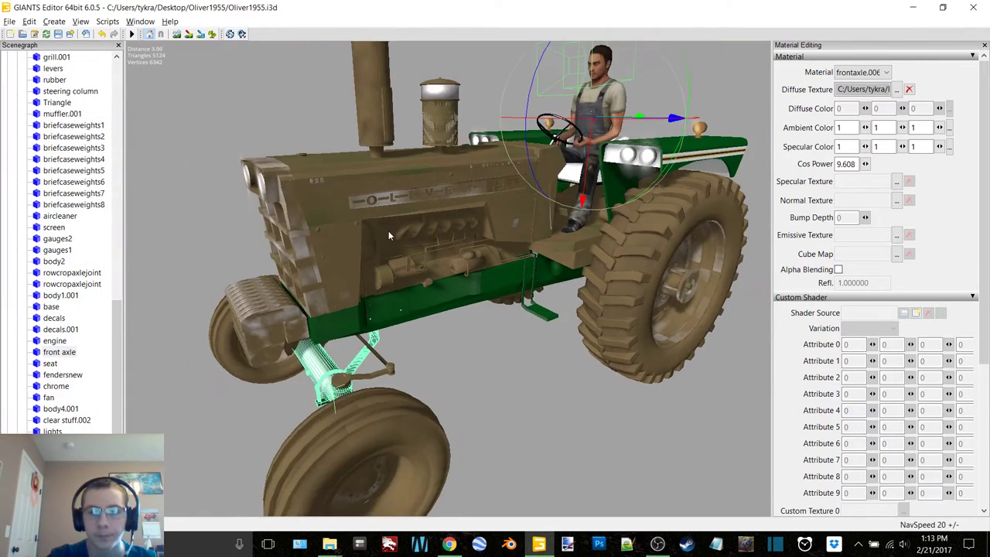
click(896, 254)
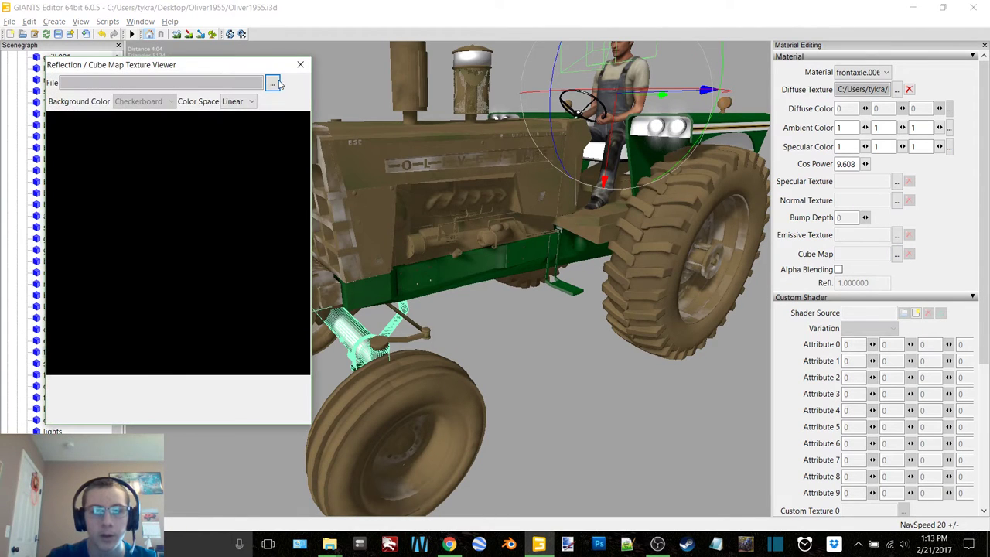
click(274, 83)
double_click(339, 193)
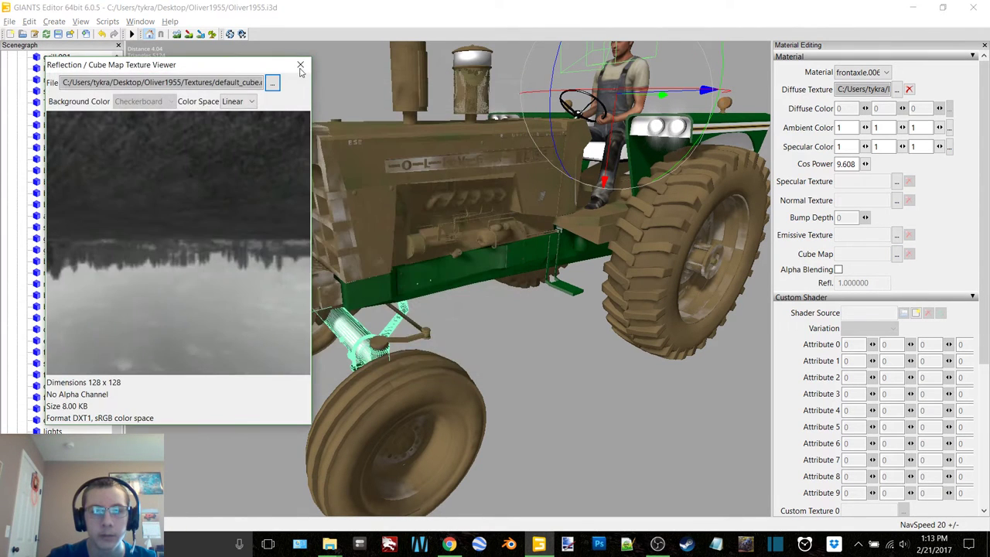
click(658, 545)
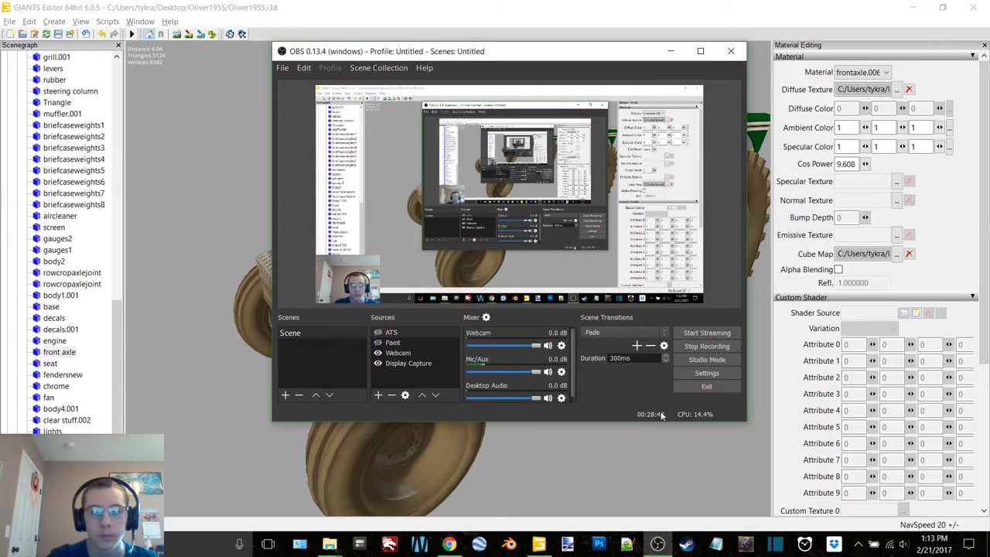
click(670, 51)
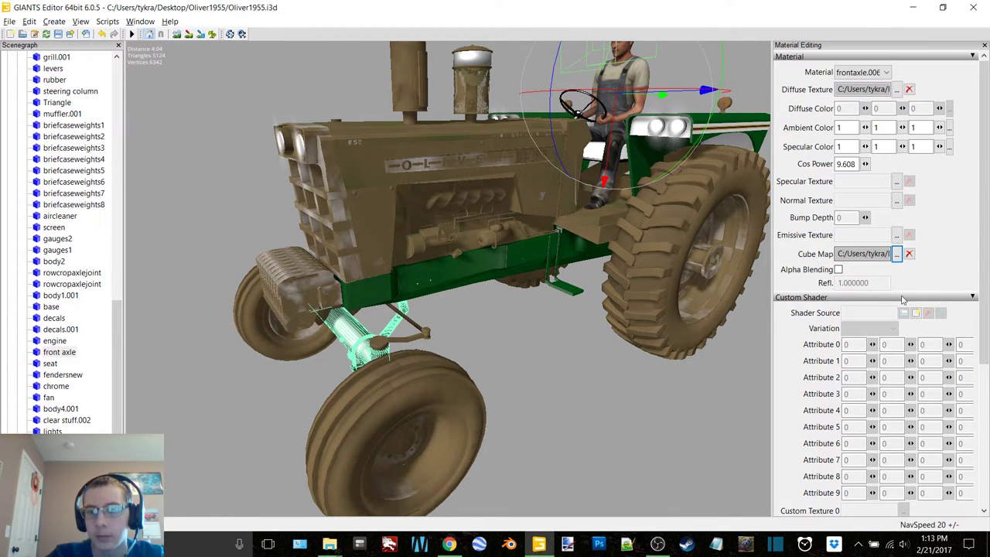
Step: Assign the vehicleShaderDirt custom shader to the front axle part's material
scroll(916, 315, down, 5)
click(916, 96)
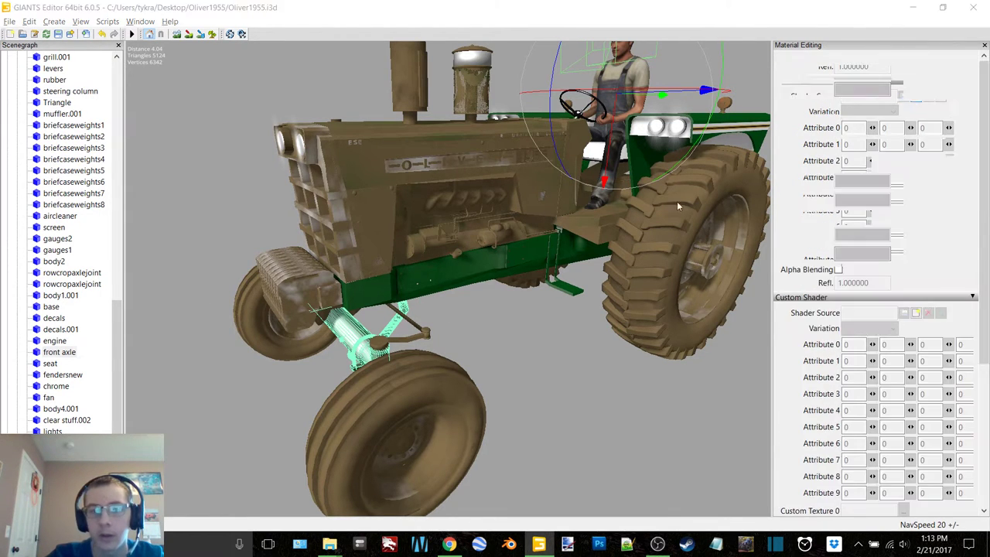
double_click(233, 131)
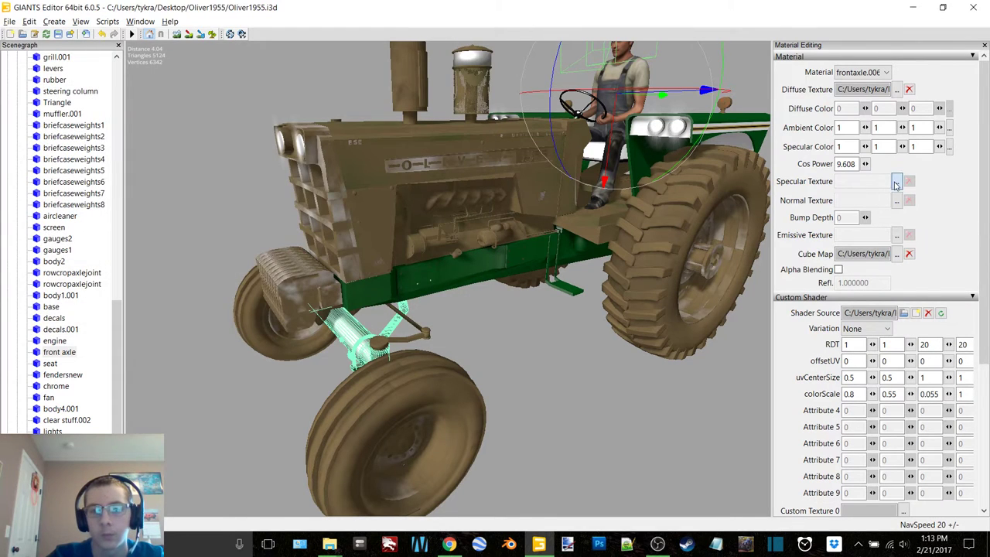
Step: Set middle as the specular texture of the front axle part's material
click(895, 182)
click(273, 85)
scroll(464, 279, down, 5)
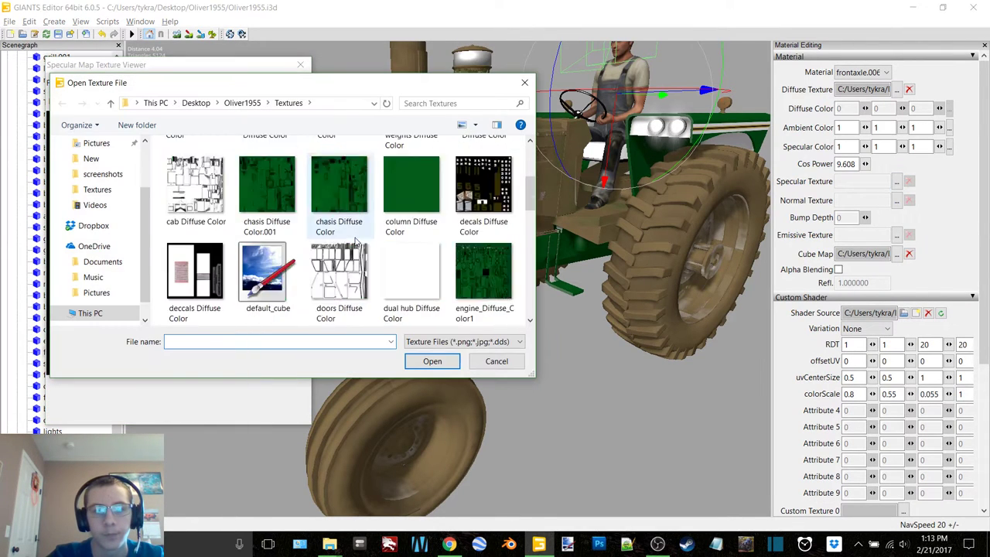
double_click(465, 280)
click(301, 63)
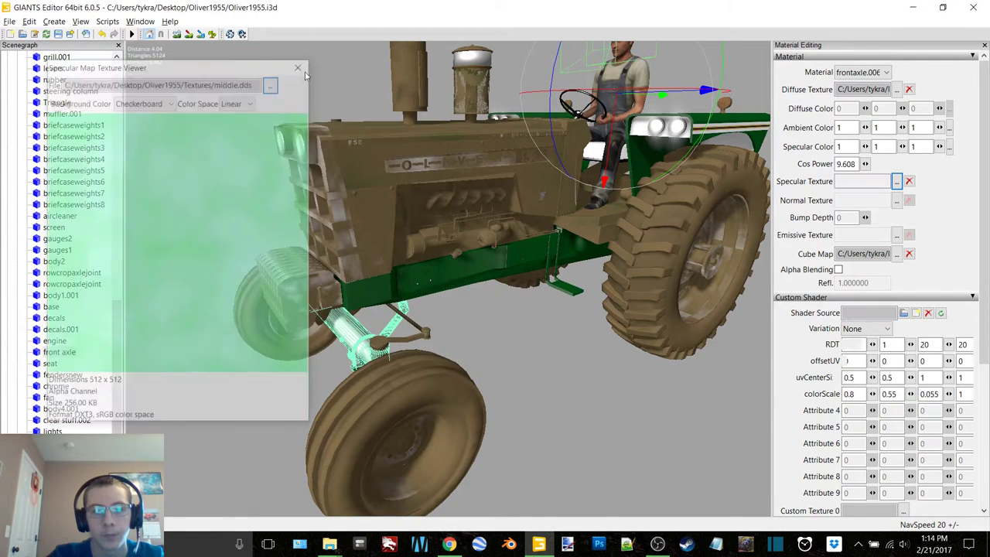
Step: Set default_cube as the cube map of the newfenders material on the fendersnew part
click(52, 364)
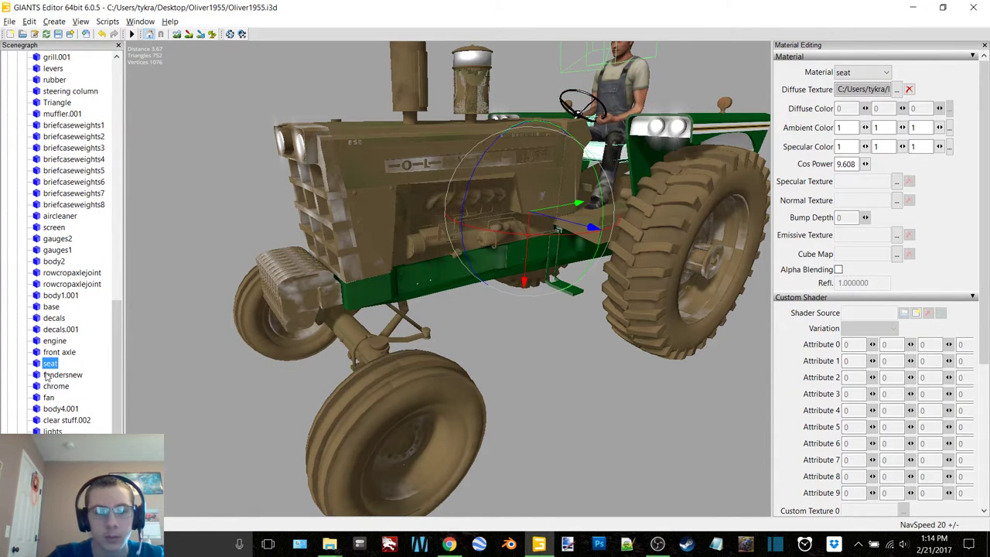
click(47, 375)
key(f)
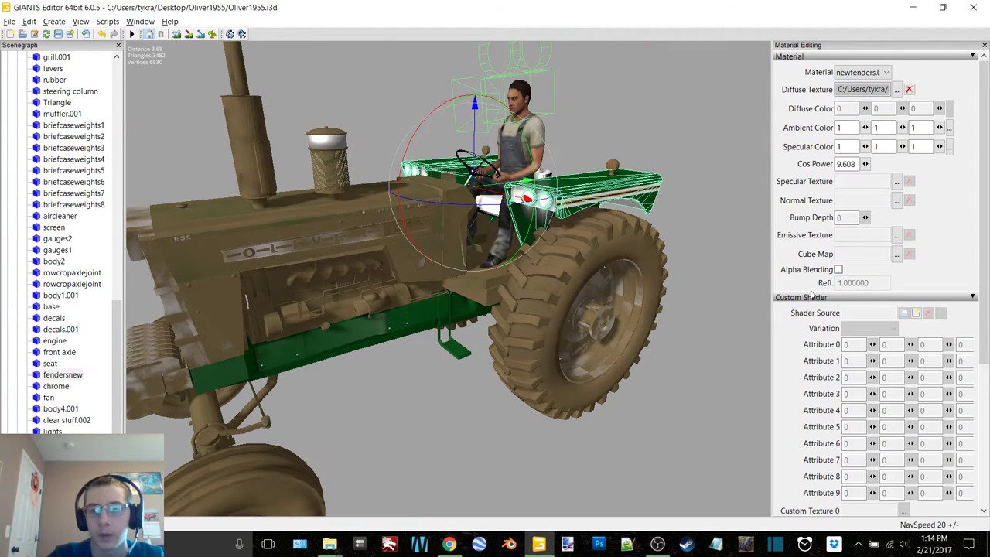
click(897, 254)
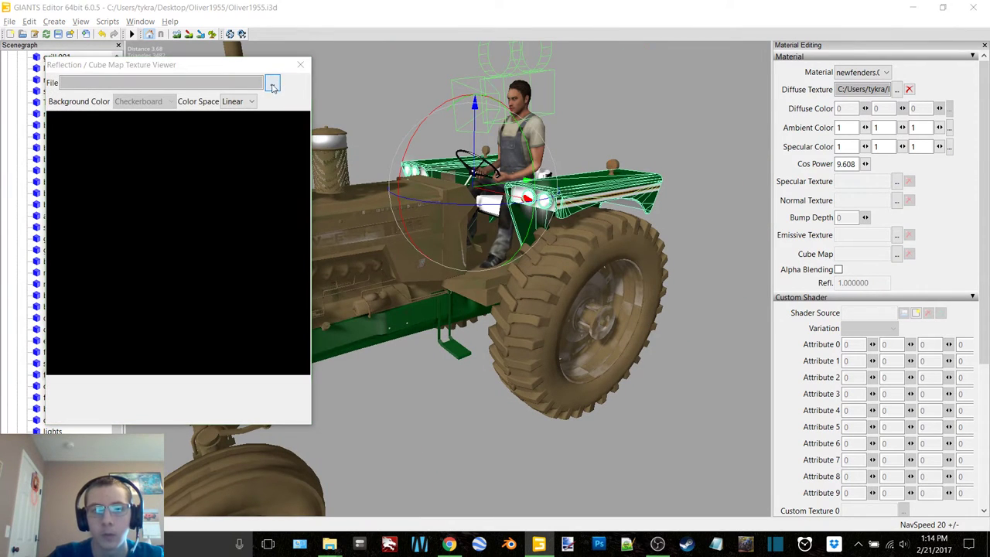
scroll(341, 252, down, 5)
double_click(268, 259)
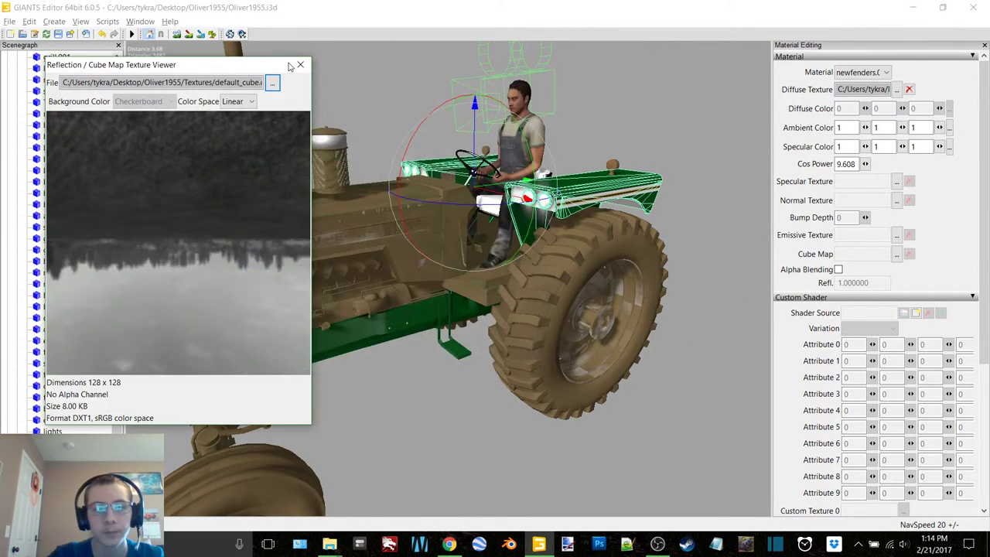
click(300, 65)
Step: Assign the vehicleShaderDirt custom shader to the newfenders material on the fendersnew part
alt+drag(495, 287, 514, 279)
middle_drag(515, 280, 472, 286)
scroll(921, 328, down, 5)
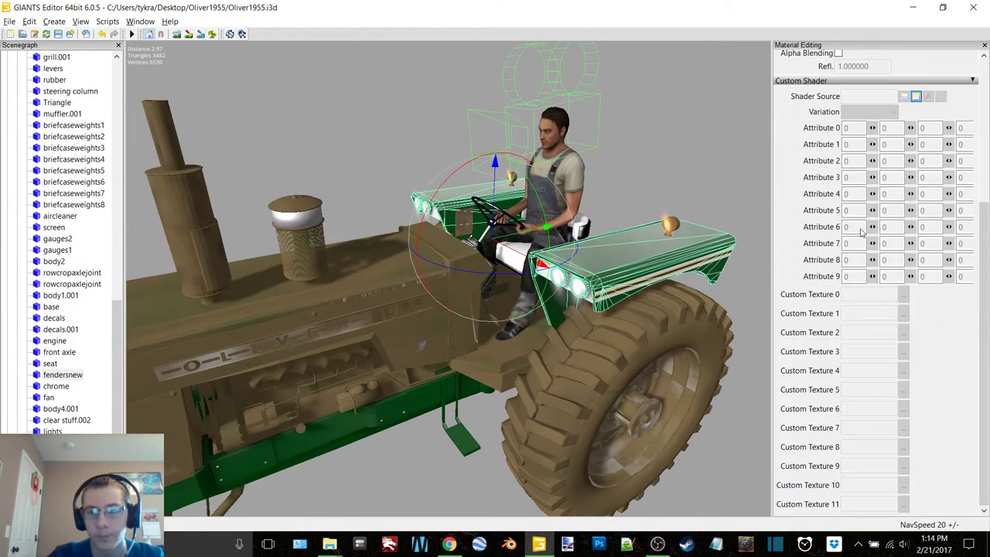
click(919, 96)
double_click(227, 126)
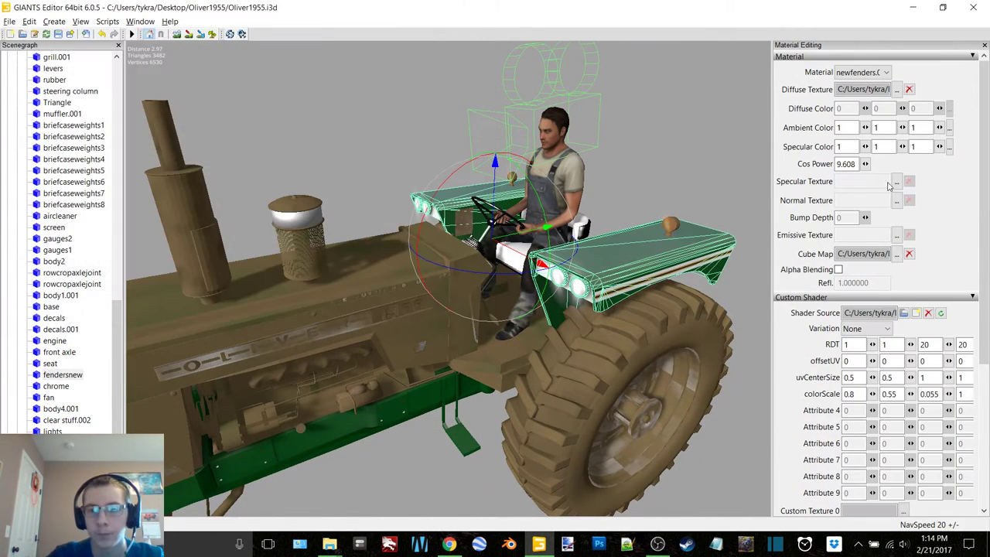
Step: Set middle as the specular texture of the newfenders material on the fendersnew part
click(896, 182)
click(897, 181)
click(274, 91)
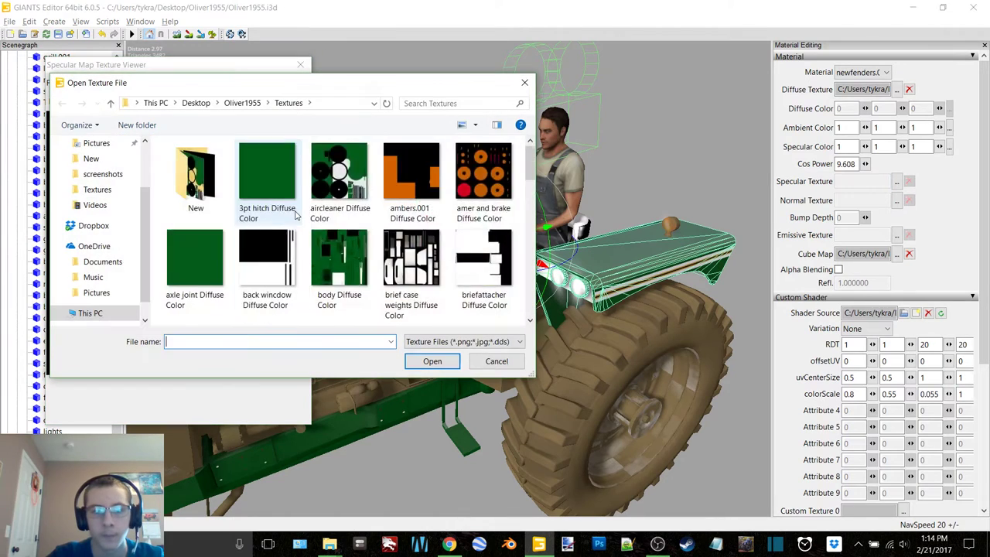
scroll(294, 216, down, 2)
double_click(487, 271)
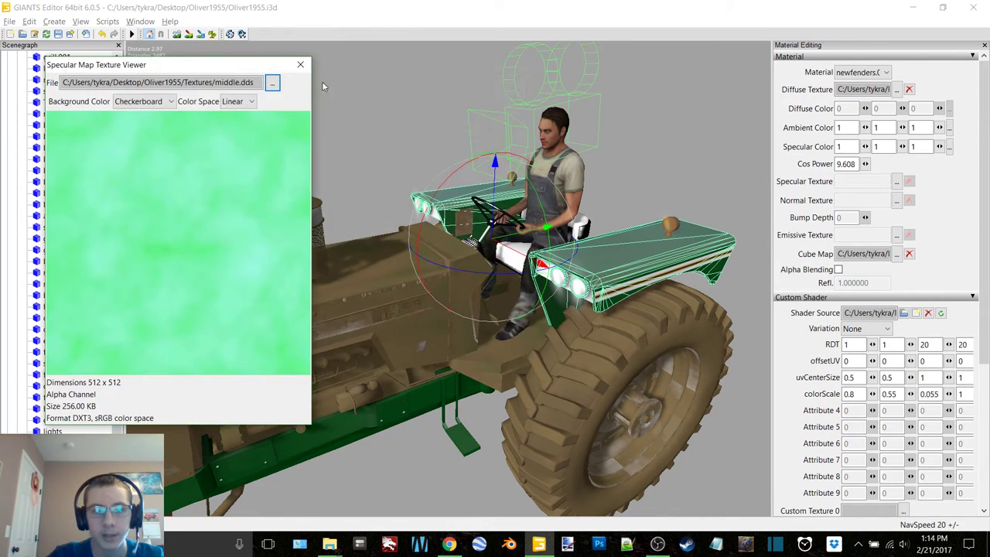
Step: Set default_cube as the cube map of the chrome material on the chrome part
scroll(478, 268, down, 4)
alt+middle_drag(438, 271, 293, 247)
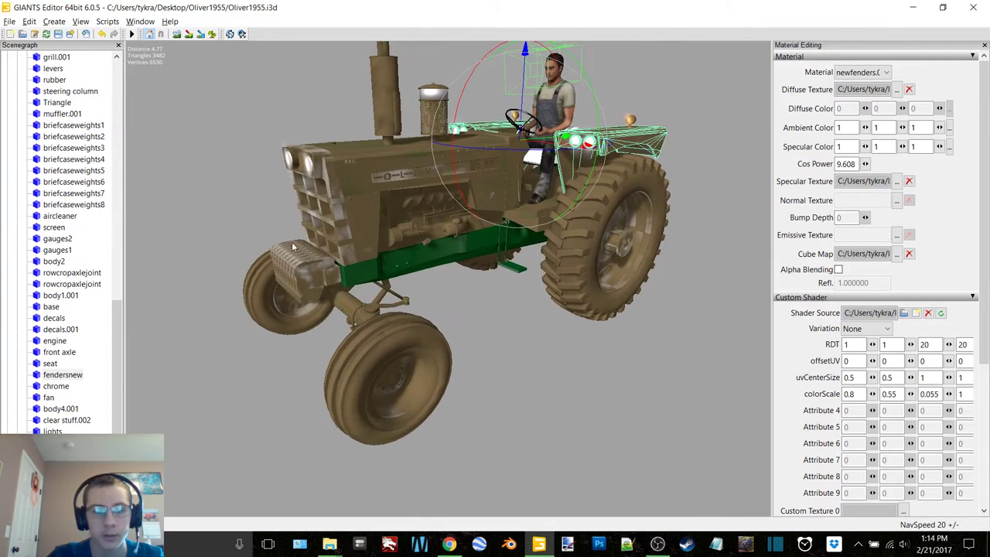
click(56, 386)
middle_drag(383, 335, 431, 289)
scroll(430, 289, up, 3)
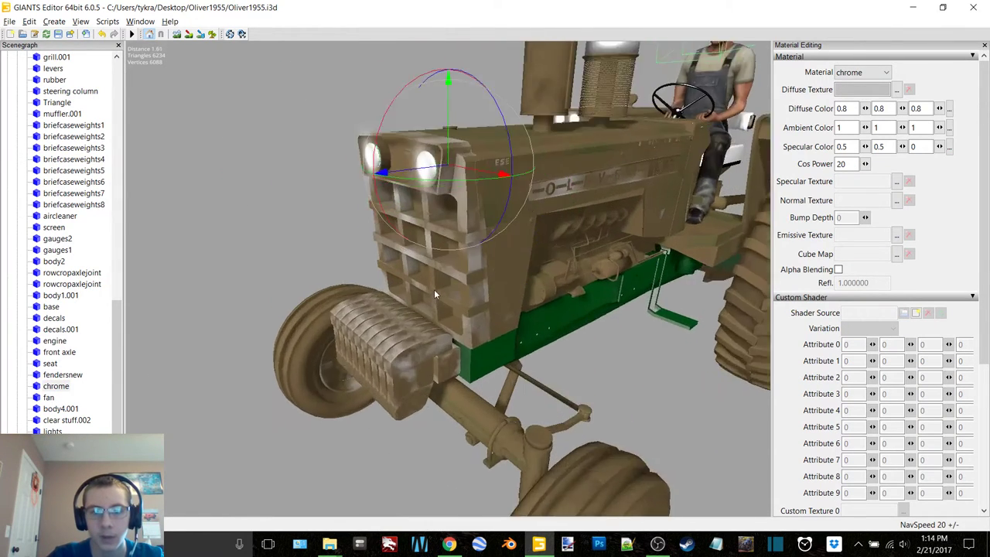
scroll(436, 286, up, 3)
scroll(437, 285, up, 1)
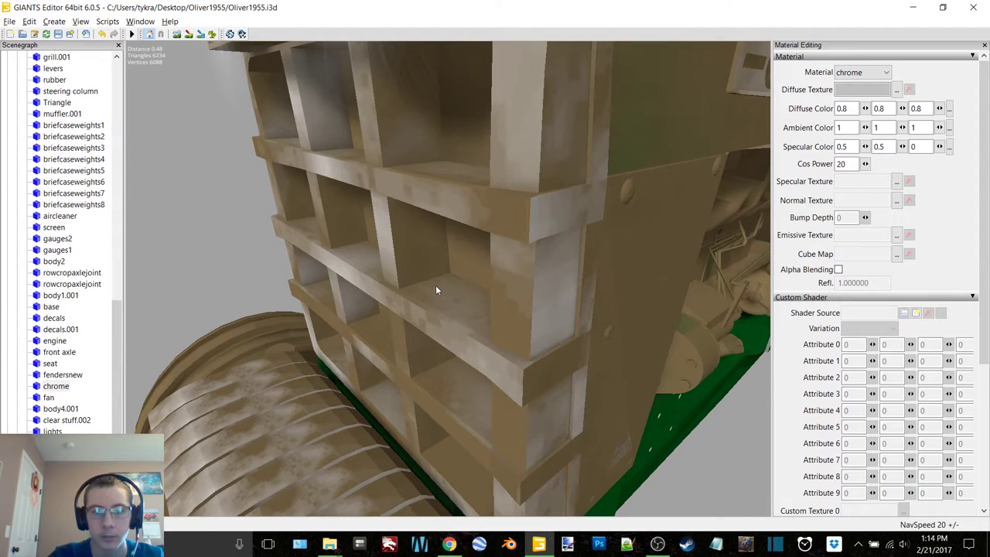
scroll(436, 291, down, 5)
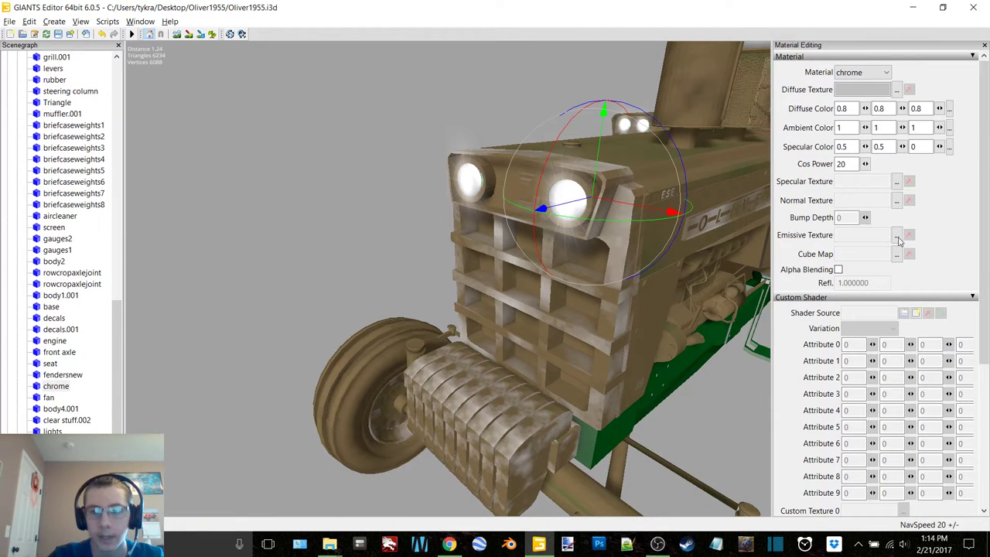
click(896, 256)
click(273, 85)
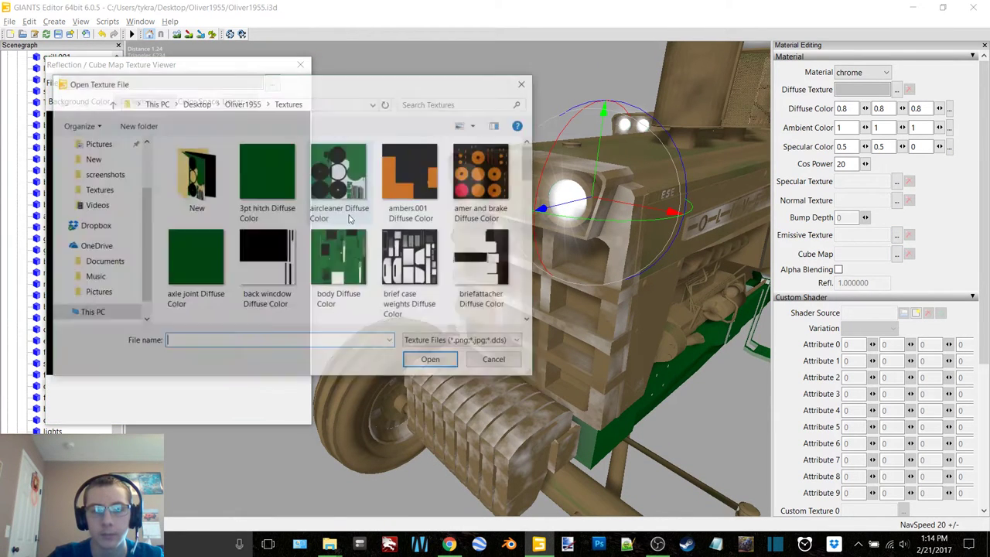
double_click(268, 275)
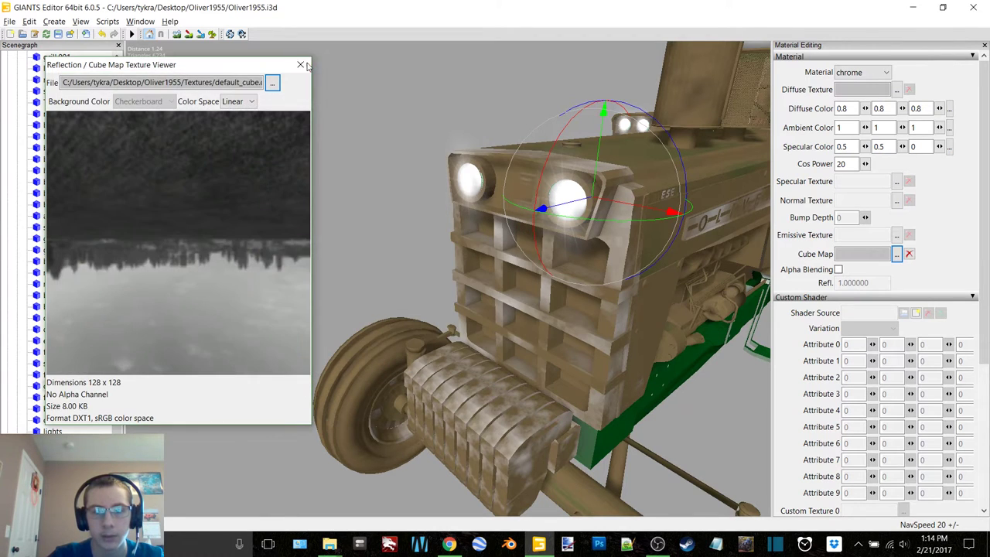
click(300, 64)
Step: Assign the vehicleShaderDirt custom shader to the chrome material on the chrome part
scroll(930, 313, down, 3)
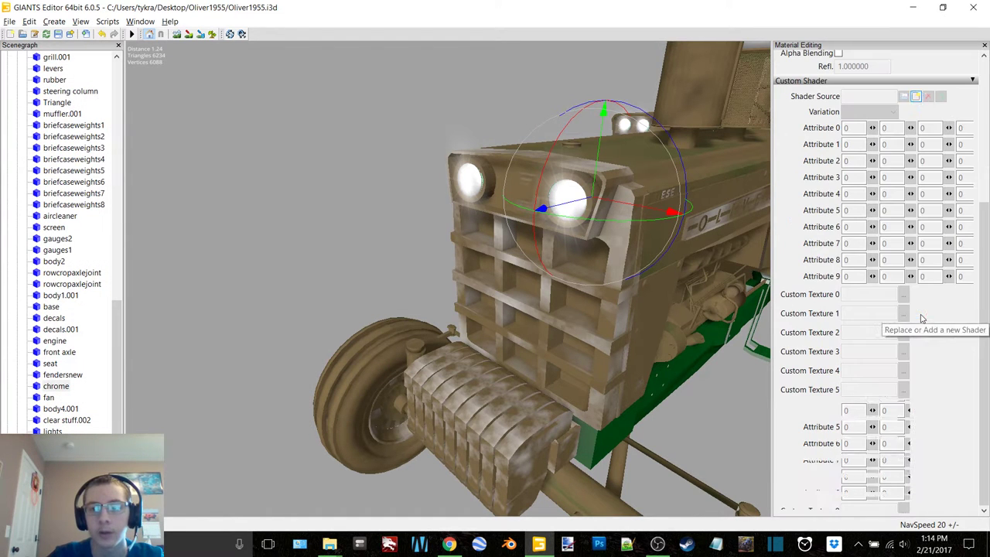
click(917, 97)
double_click(225, 132)
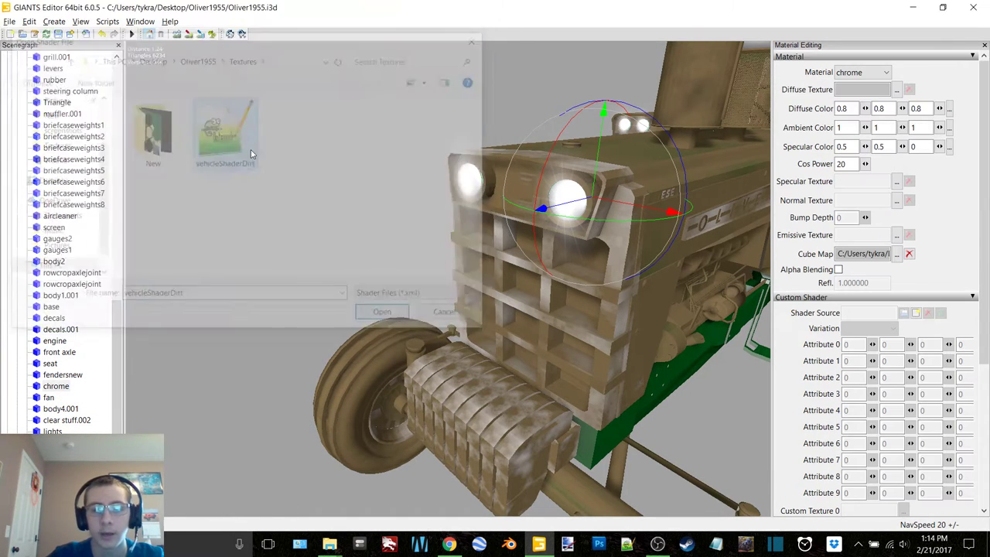
Step: Set middle as the specular texture of the chrome material on the chrome part
click(898, 181)
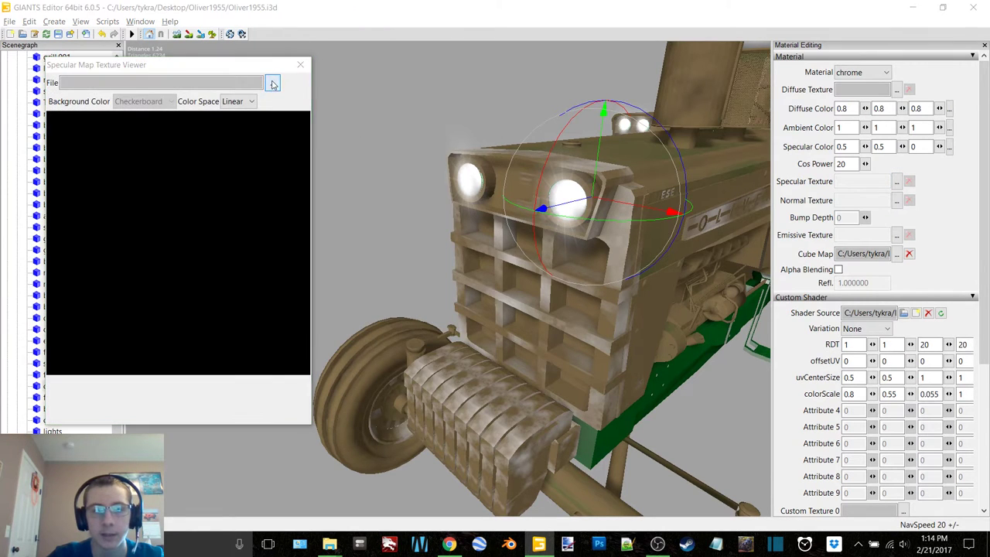
click(272, 83)
scroll(389, 217, down, 2)
double_click(483, 271)
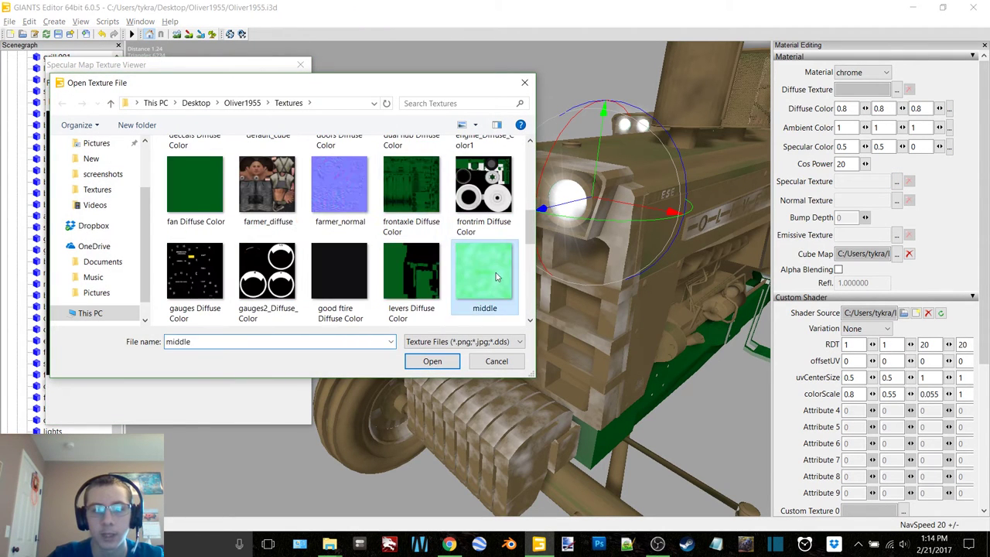
click(300, 66)
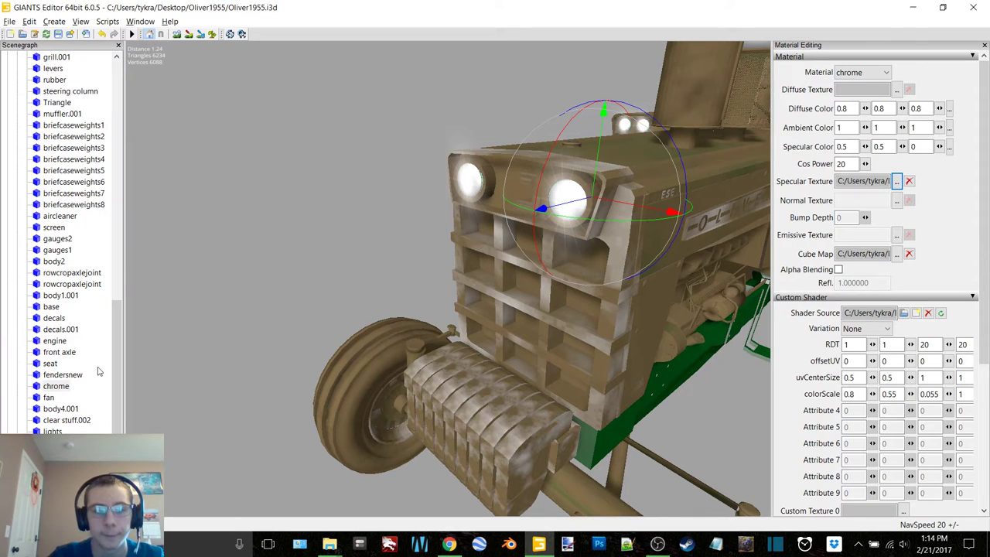
Step: Assign the vehicleShaderDirt custom shader to the fan material on the fan part
click(50, 396)
alt+drag(479, 231, 473, 228)
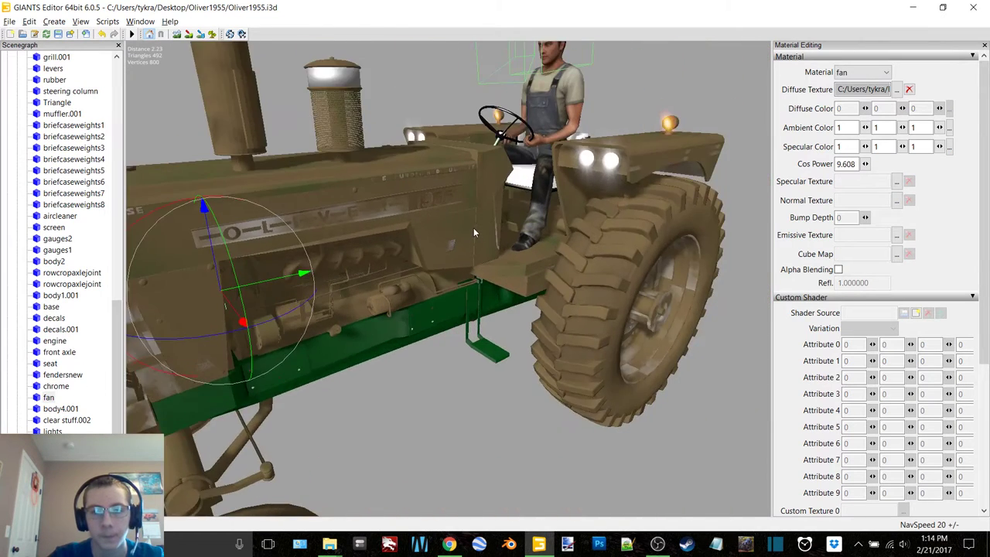
scroll(474, 228, up, 4)
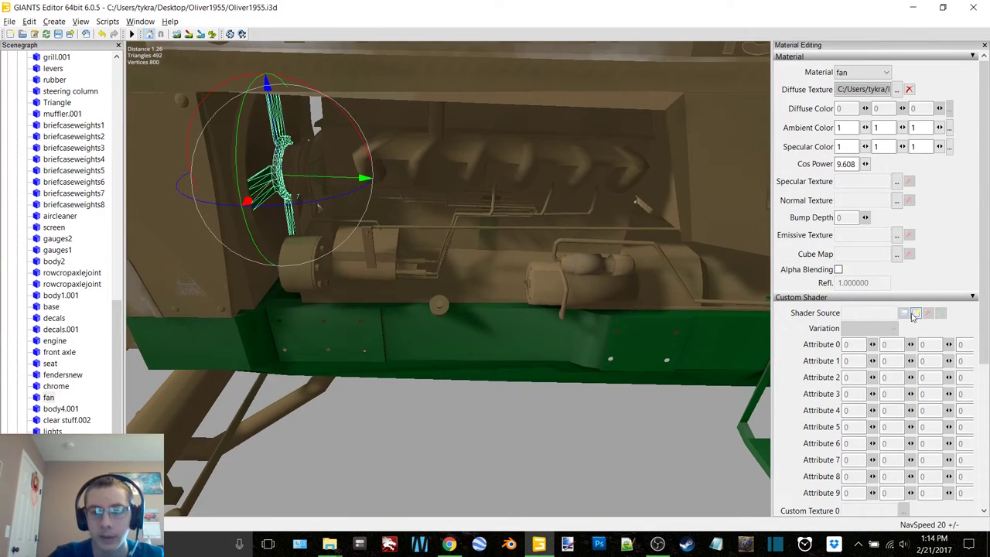
scroll(915, 315, down, 3)
click(915, 96)
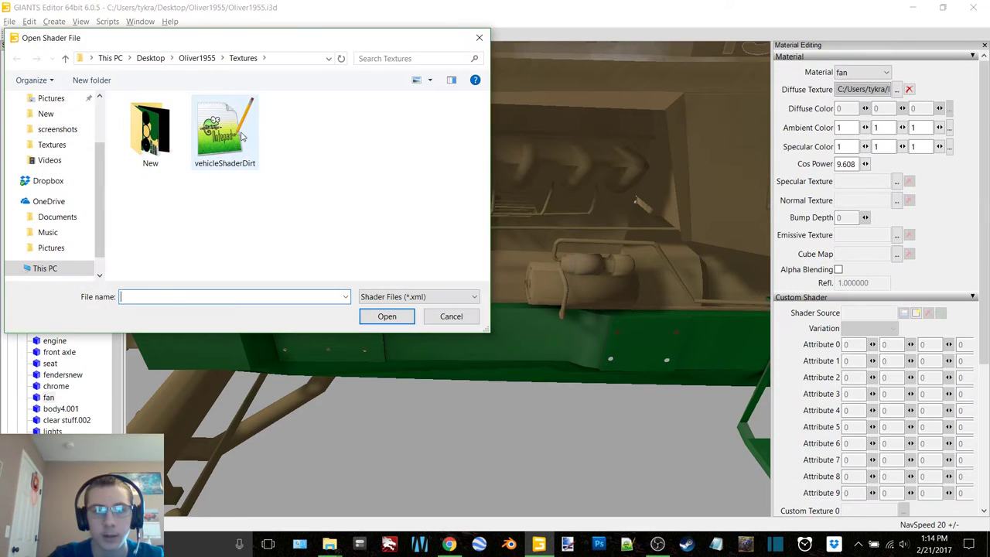
double_click(225, 133)
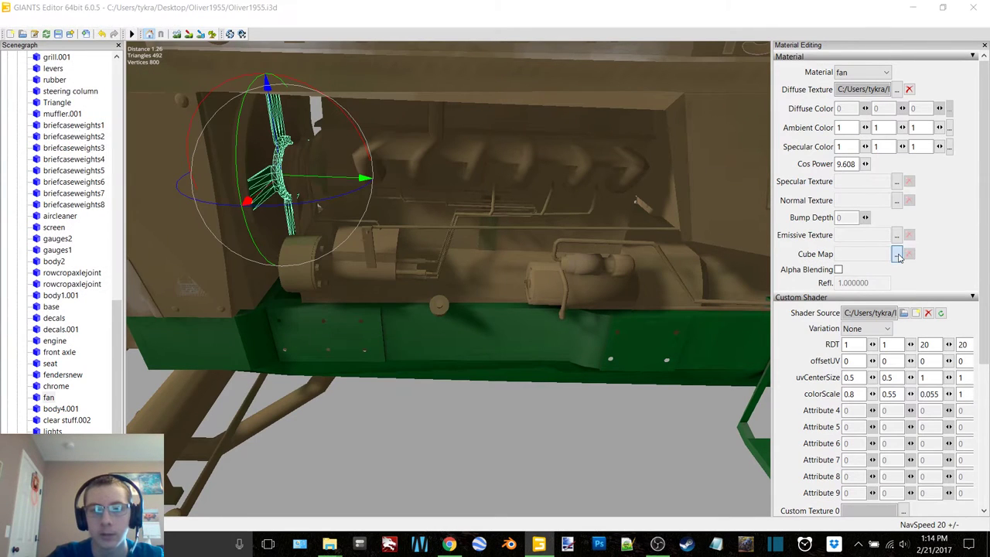
Step: Set middle as the cube map of the fan material on the fan part
click(897, 254)
click(262, 83)
scroll(315, 231, down, 5)
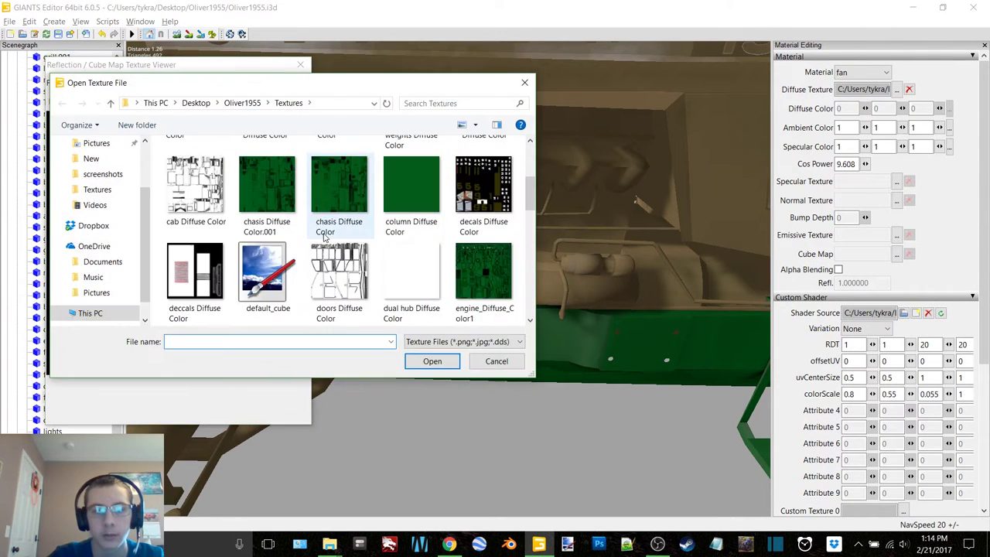
click(482, 296)
double_click(483, 296)
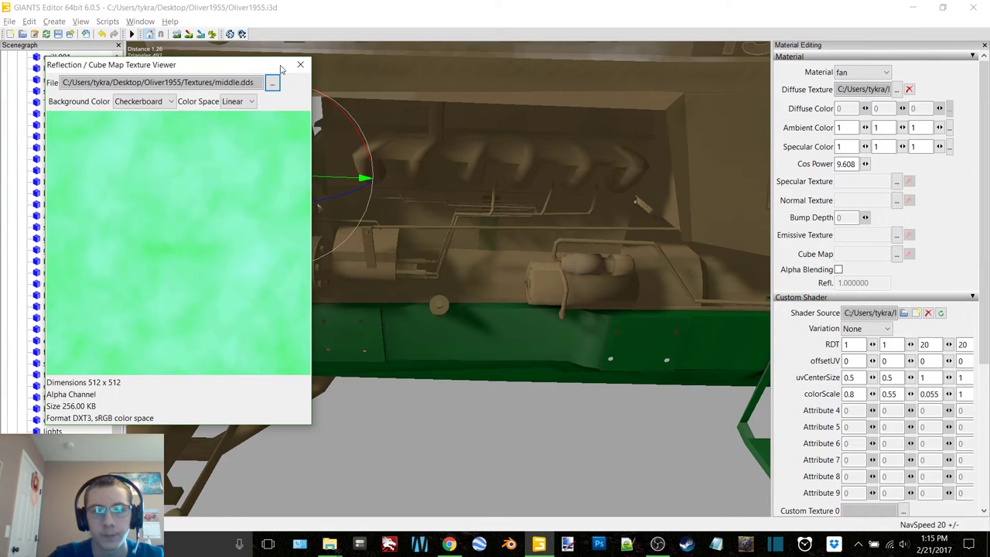
click(297, 65)
Step: Remove the cube map from the fan material on the fan part
click(91, 331)
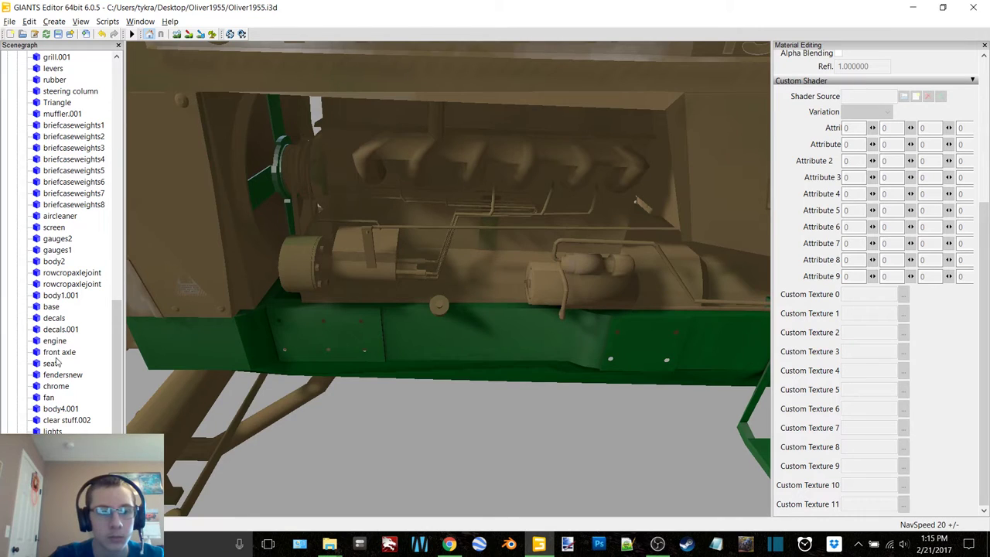
click(51, 399)
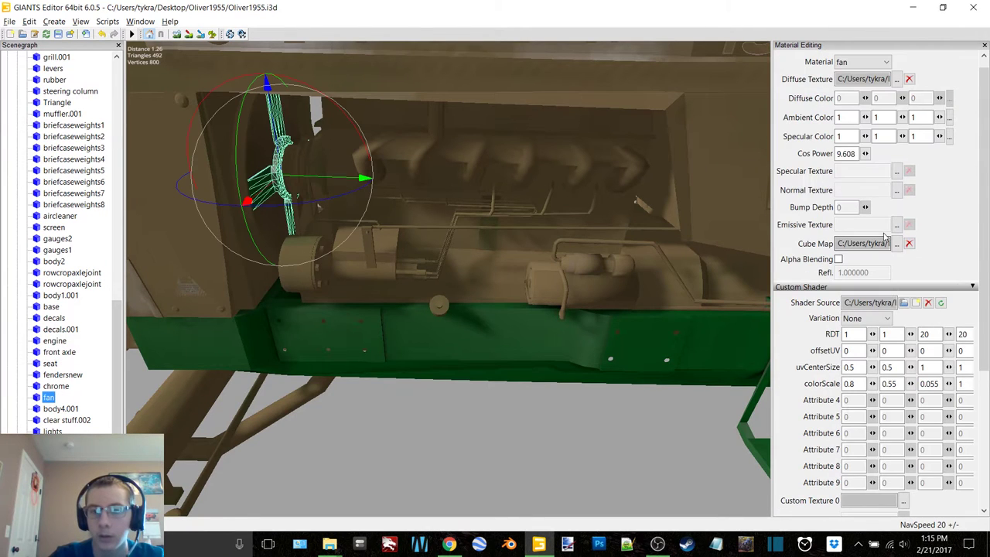
click(909, 244)
Step: Set middle as the specular texture of the fan material on the fan part
click(897, 171)
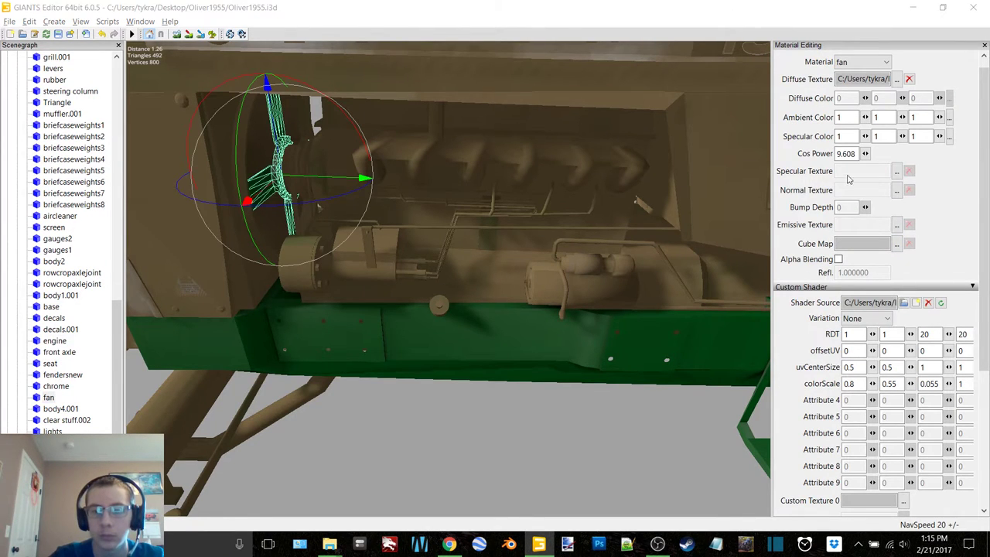
scroll(364, 221, down, 3)
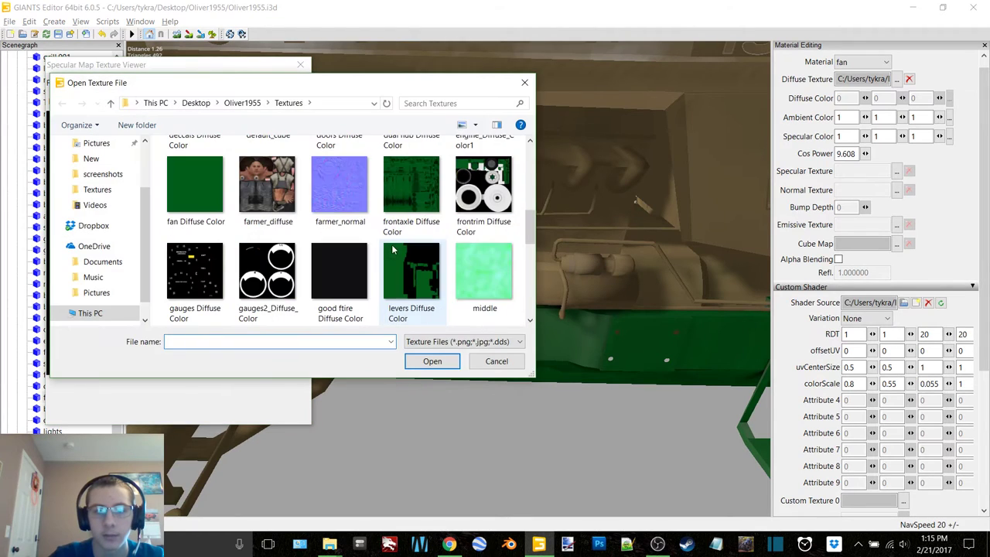
double_click(482, 271)
click(300, 65)
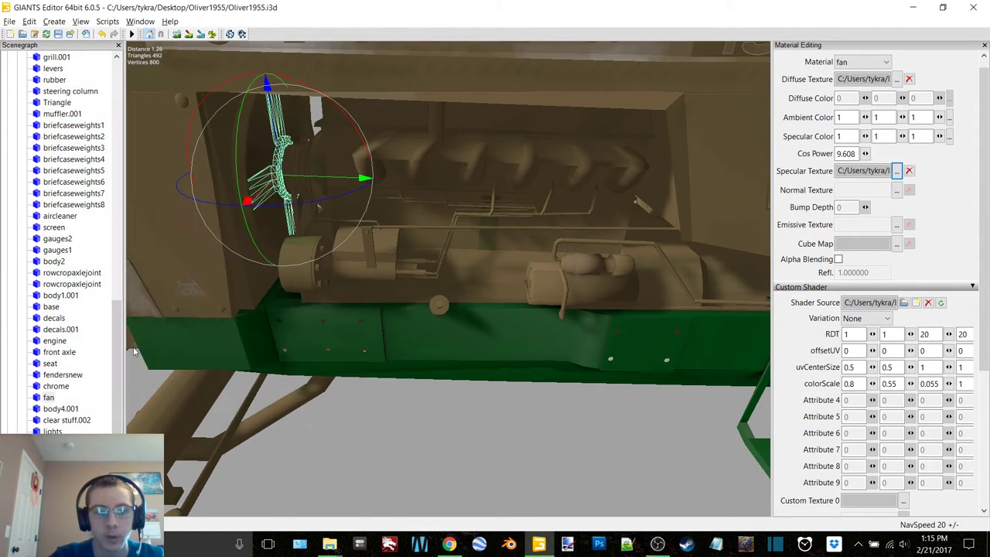
Step: Set default_cube as the cube map of the chasis material on the body4.001 part
click(53, 410)
alt+drag(404, 144, 438, 150)
scroll(450, 144, down, 5)
scroll(438, 151, up, 5)
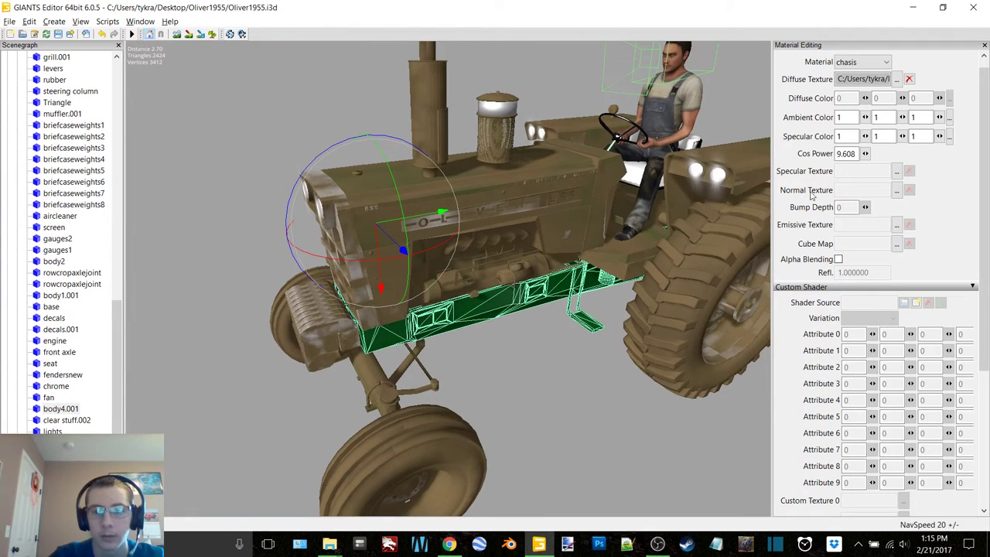
click(896, 244)
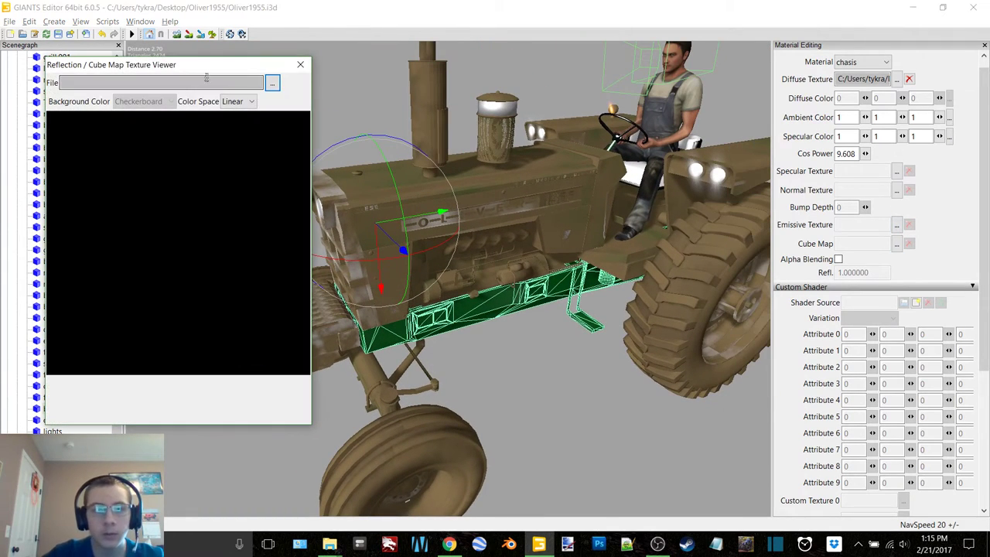
click(271, 82)
scroll(294, 270, down, 2)
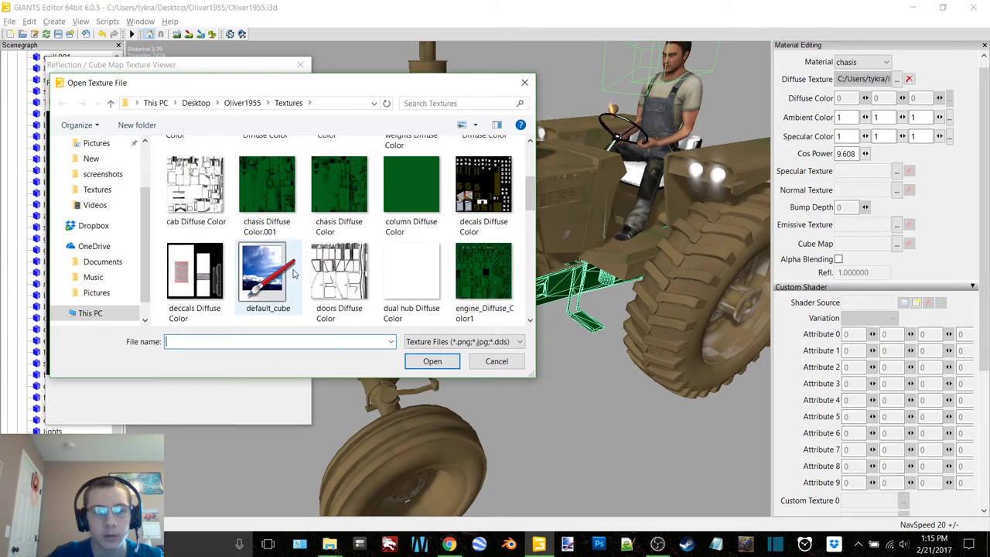
double_click(267, 273)
click(301, 64)
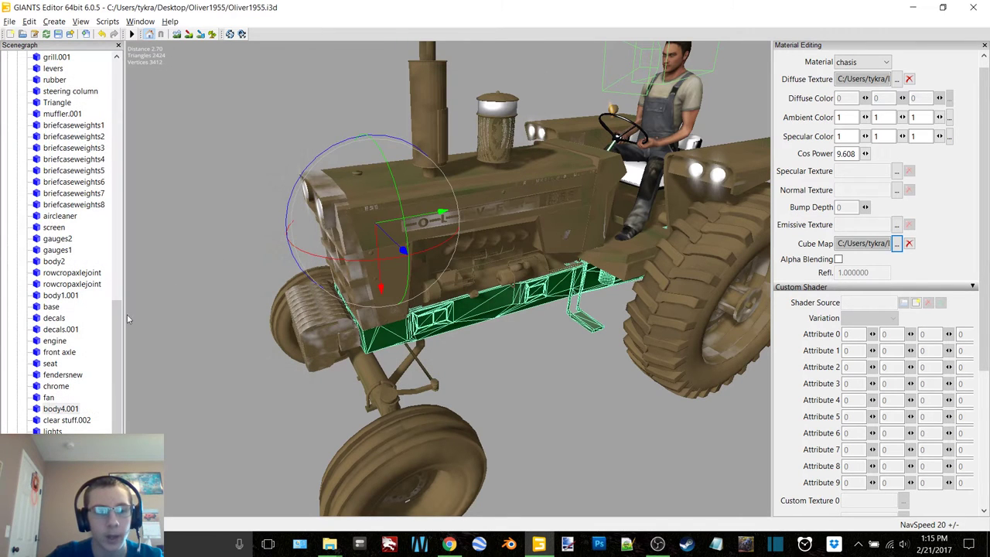
Step: Assign the vehicleShaderDirt custom shader to the chasis material on the body4.001 part
scroll(913, 300, down, 5)
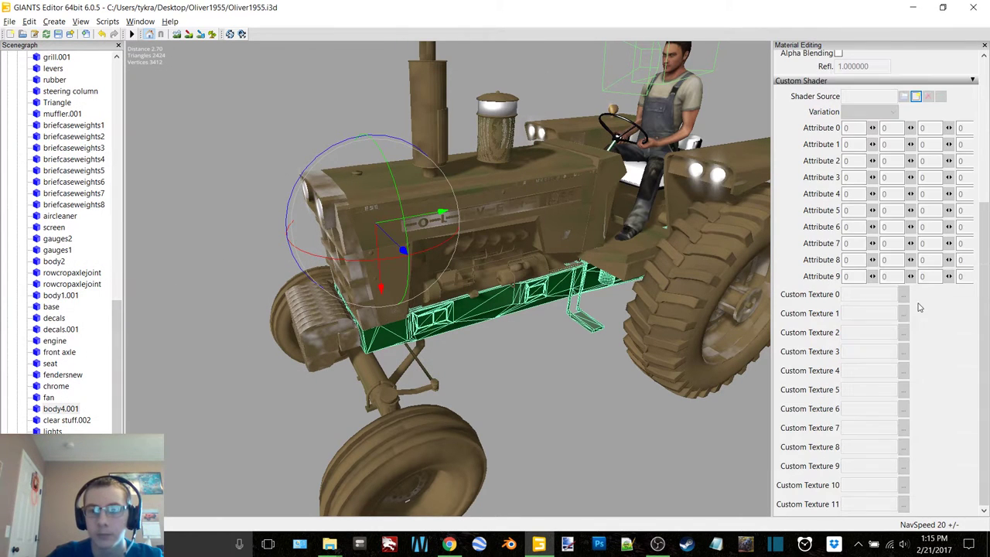
click(917, 97)
double_click(224, 131)
Step: Set middle as the specular texture of the chasis material on the body4.001 part
click(896, 181)
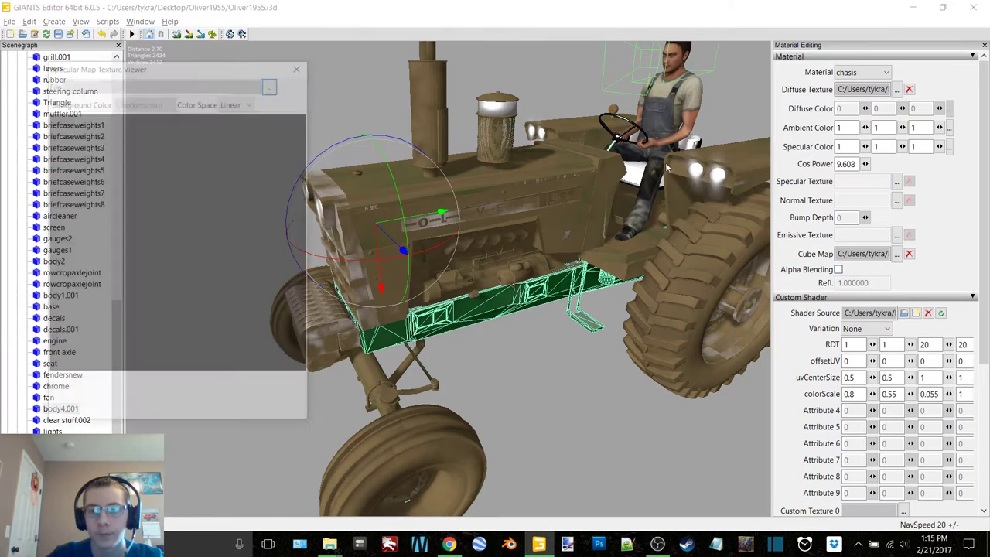
click(268, 87)
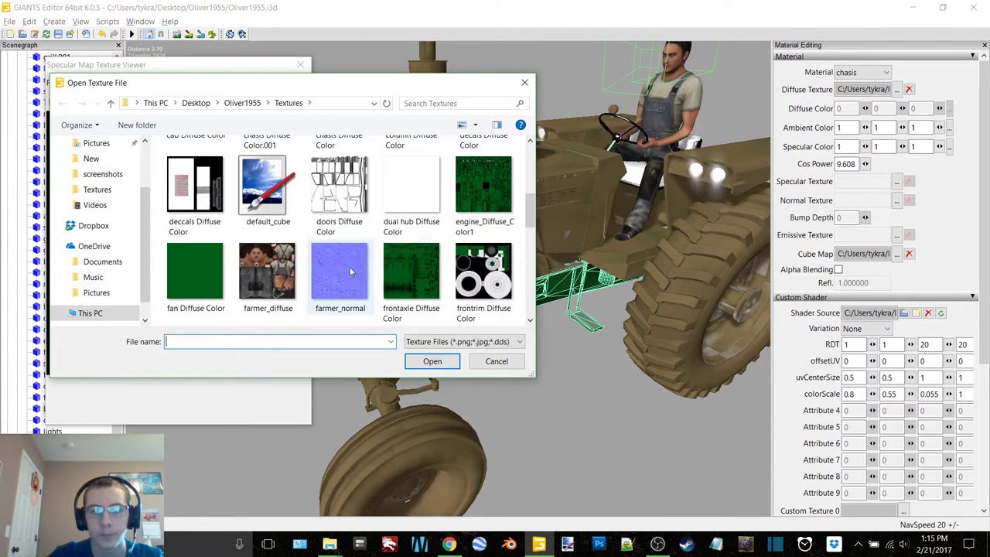
scroll(351, 271, down, 2)
double_click(474, 267)
click(296, 66)
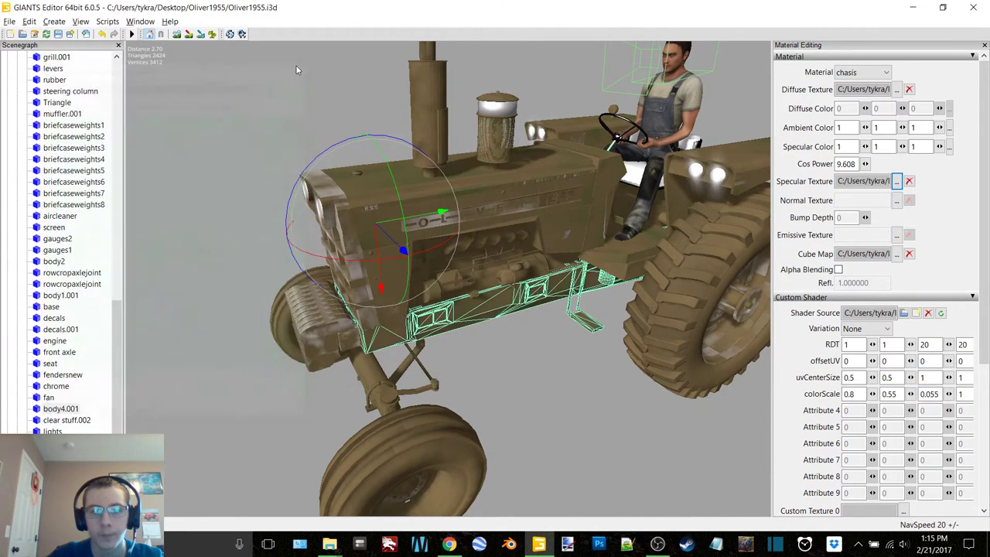
Step: Try shifting the clear stuff.002 part vertically to find out where it sits on the tractor
click(63, 424)
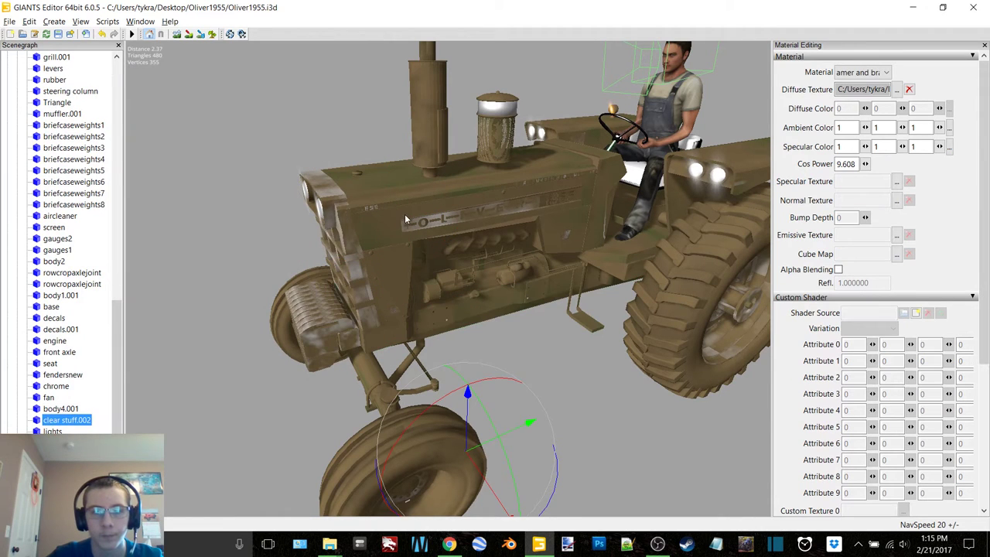
alt+middle_drag(402, 212, 434, 217)
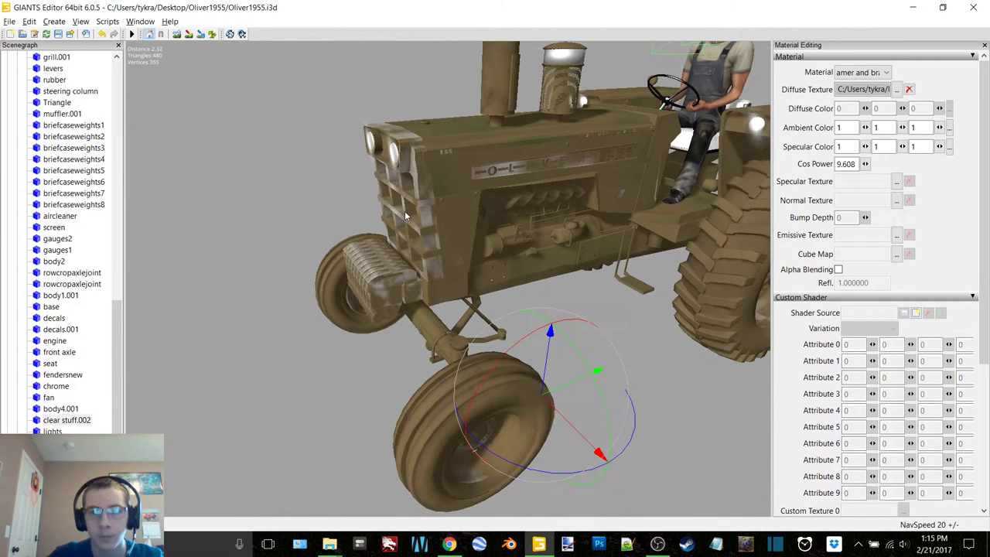
middle_drag(526, 215, 498, 219)
mouse_move(497, 217)
alt+mouse_down()
mouse_move(393, 216)
mouse_move(498, 216)
alt+mouse_up()
drag(409, 161, 412, 91)
middle_drag(412, 96, 459, 184)
click(459, 181)
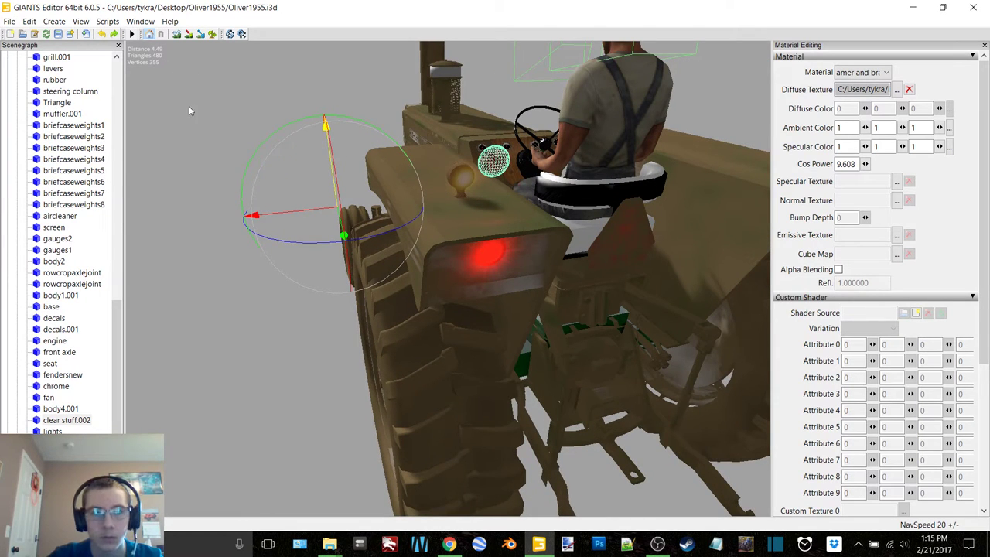
click(114, 35)
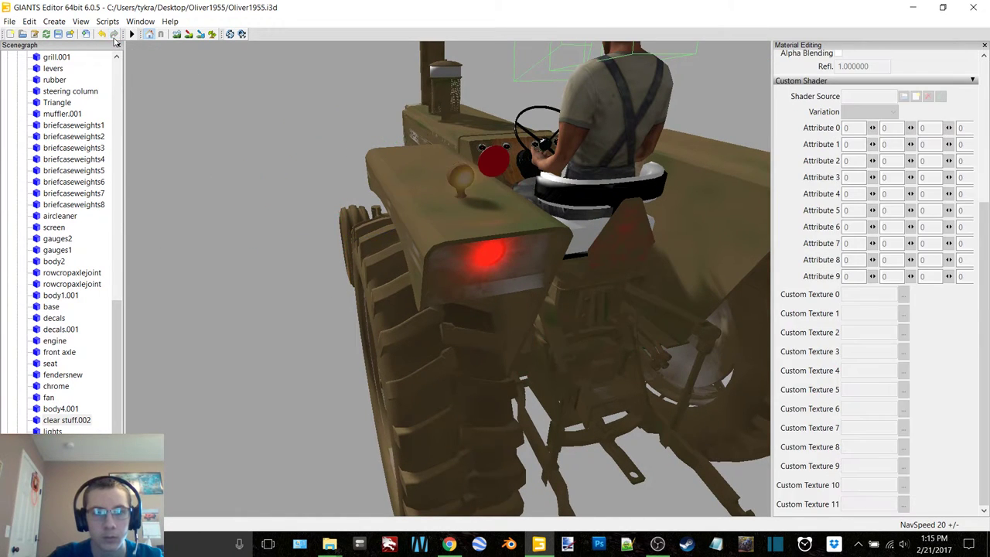
Step: Reselect the clear stuff.002 part and show its transform attributes
click(66, 420)
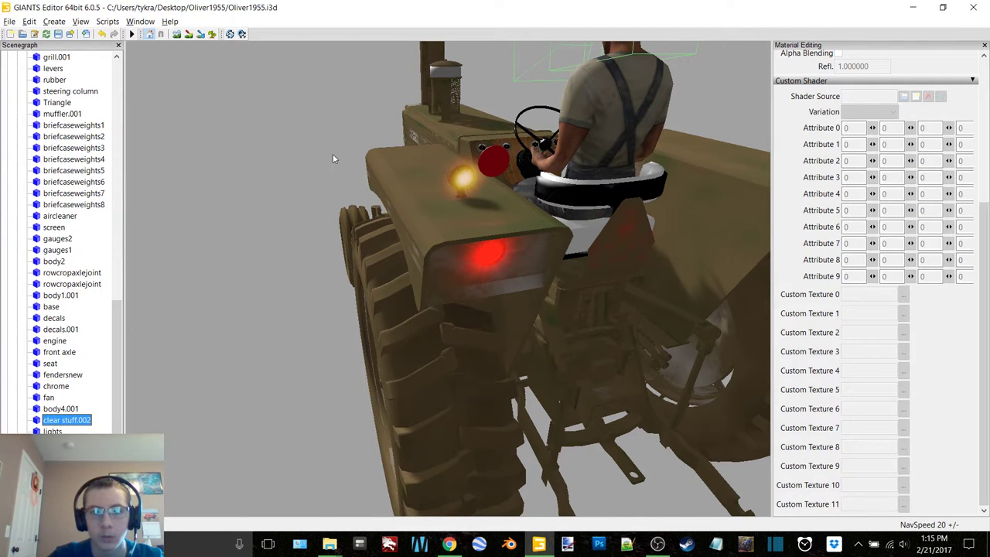
alt+drag(333, 159, 343, 159)
alt+middle_drag(342, 158, 205, 305)
click(72, 412)
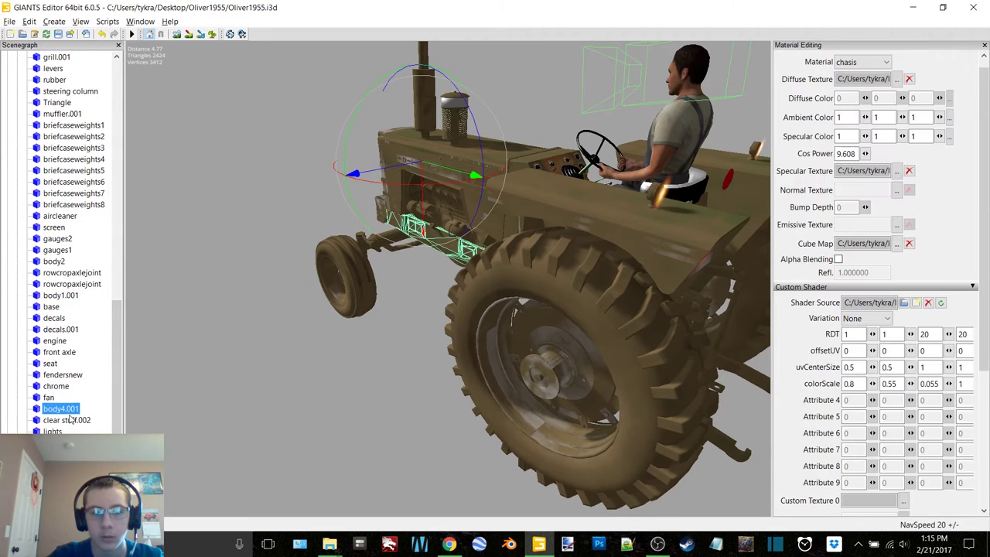
click(66, 420)
click(140, 21)
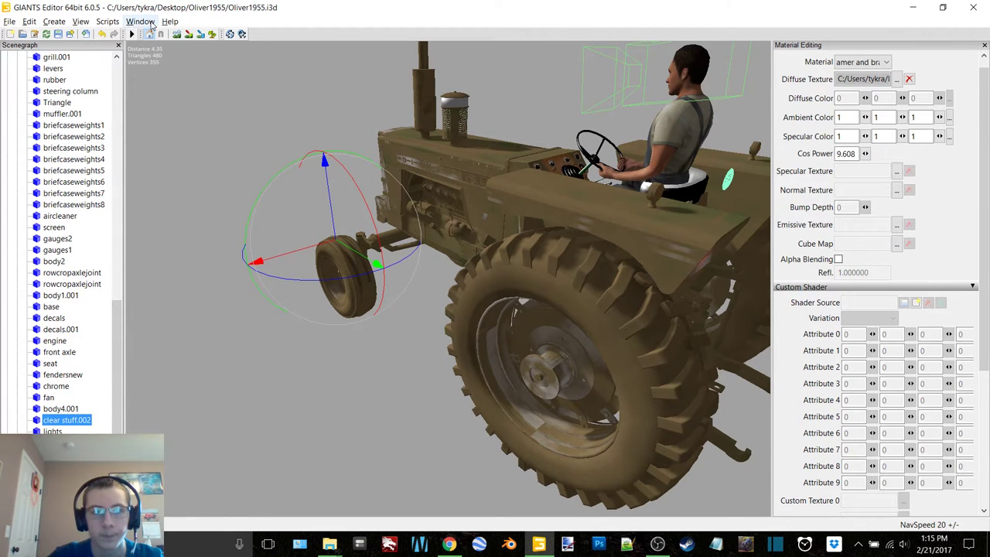
click(155, 50)
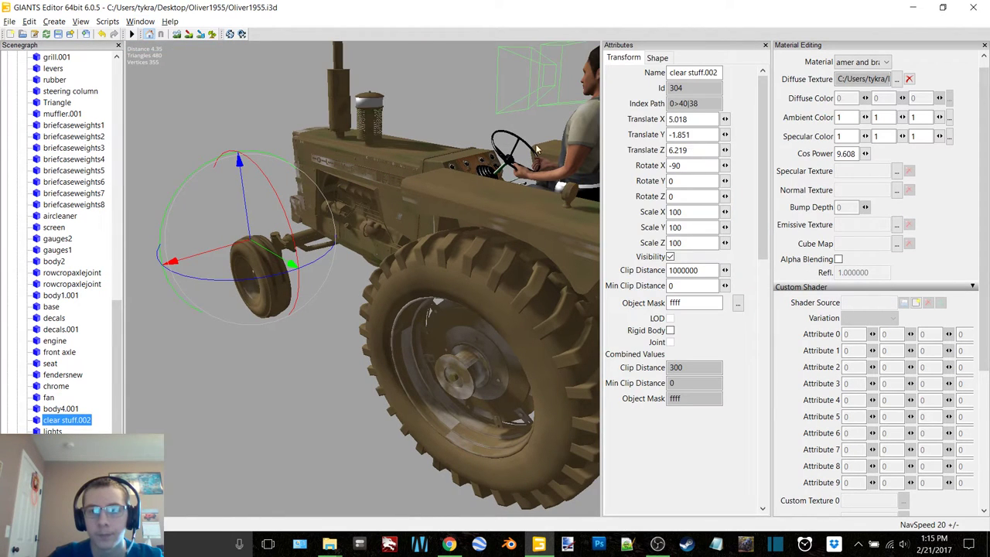
Step: Try a Translate Y of 0 on the clear stuff.002 part and undo its position changes
drag(246, 203, 254, 217)
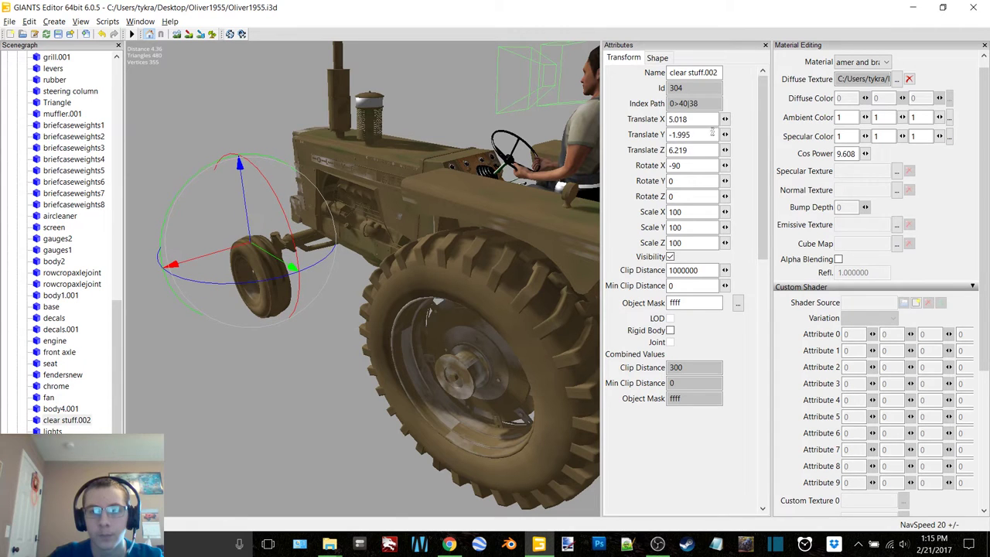
text(0)
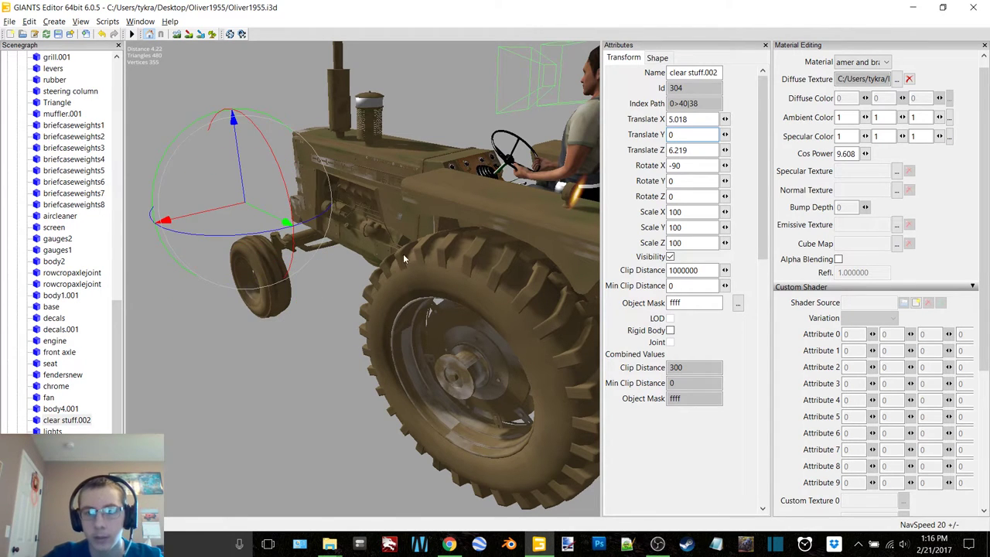
middle_drag(403, 254, 377, 229)
key(ctrl+z)
key(ctrl+z)
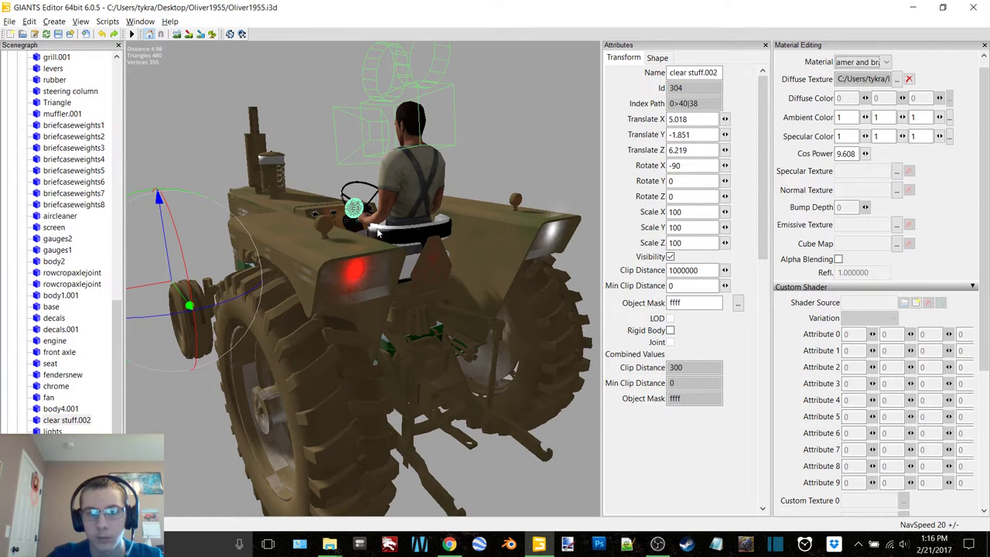
Step: Lower the clear stuff.002 part to a Translate Y of about -3.27 and check it against the tractor
mouse_move(384, 260)
alt+mouse_down()
mouse_move(395, 261)
mouse_move(374, 259)
alt+mouse_up()
scroll(385, 258, up, 1)
drag(195, 188, 195, 313)
alt+drag(261, 259, 216, 265)
middle_drag(216, 269, 253, 271)
alt+drag(253, 271, 217, 255)
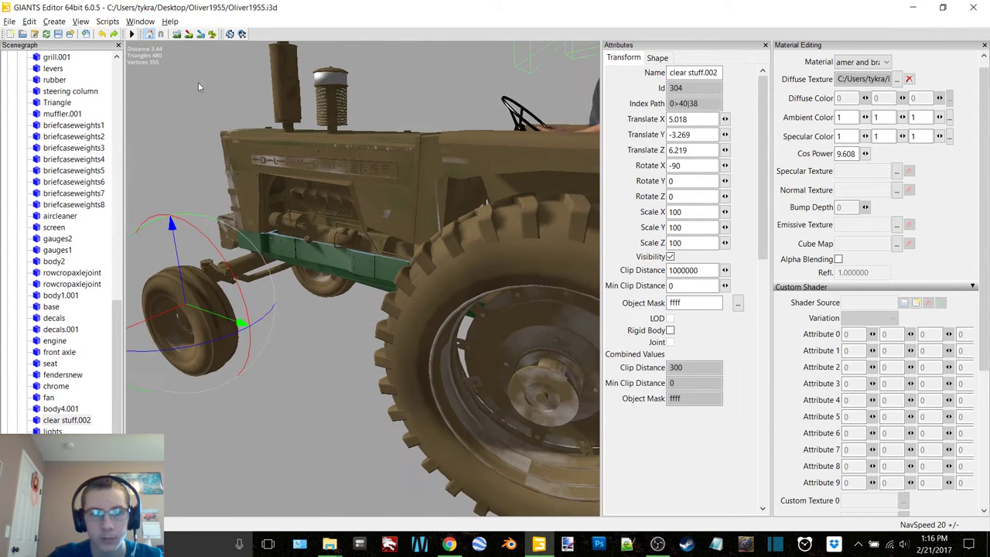
click(114, 35)
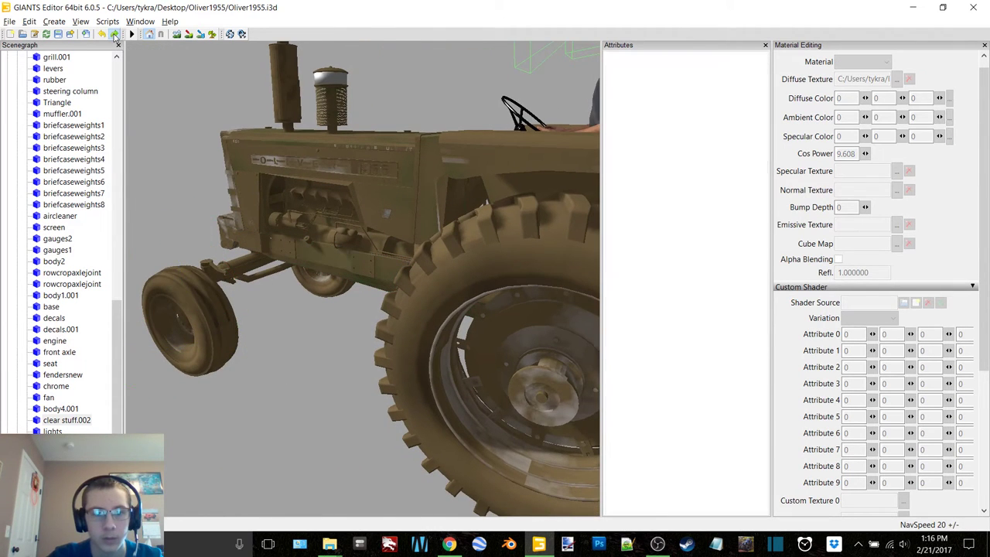
Step: Open the Oliver1955Cab.i3d model in a second GIANTS Editor window and dismiss its welcome screen
click(48, 419)
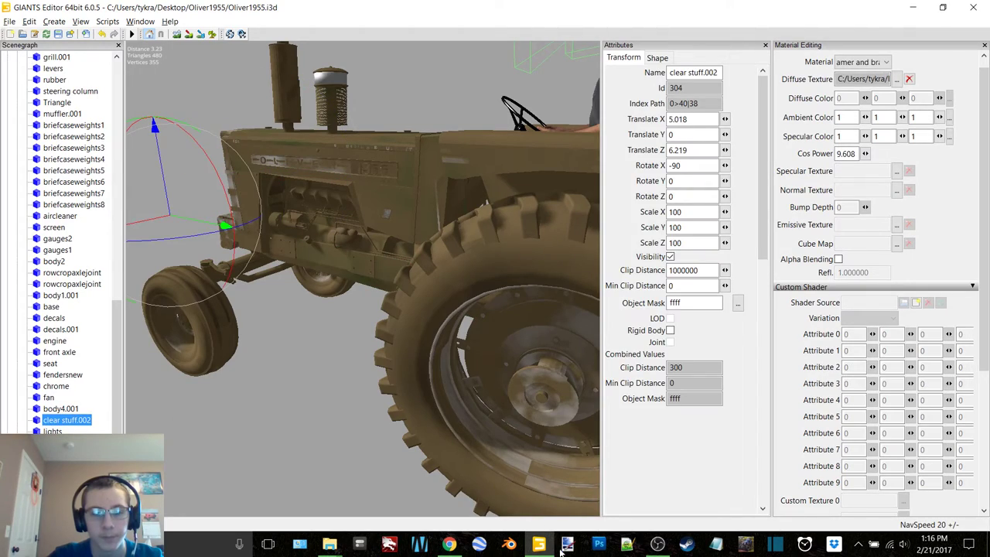
click(913, 7)
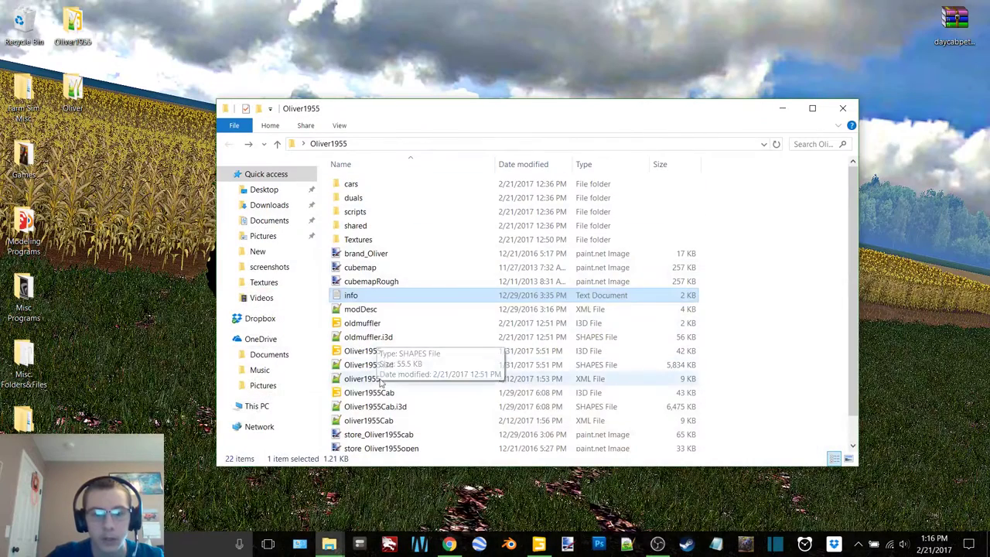
double_click(370, 392)
double_click(522, 251)
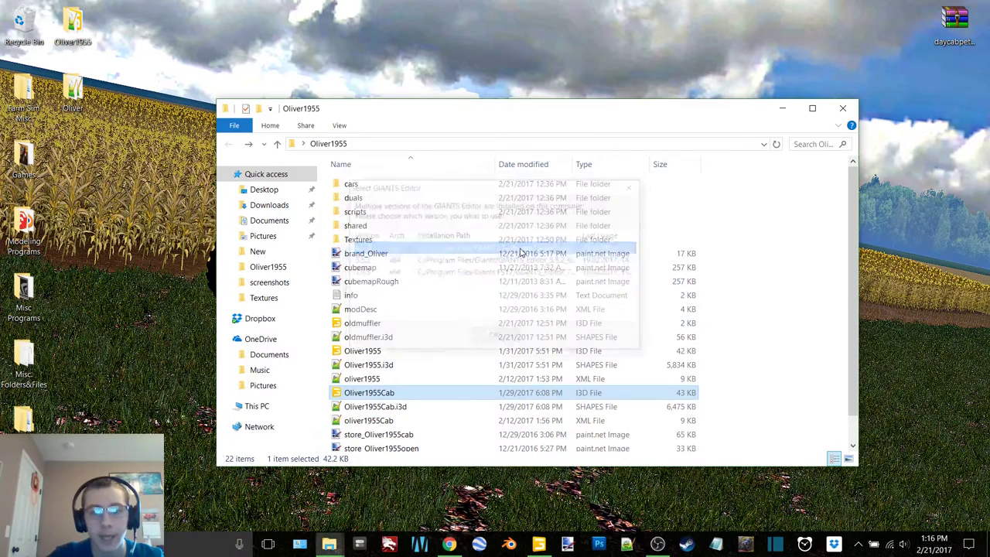
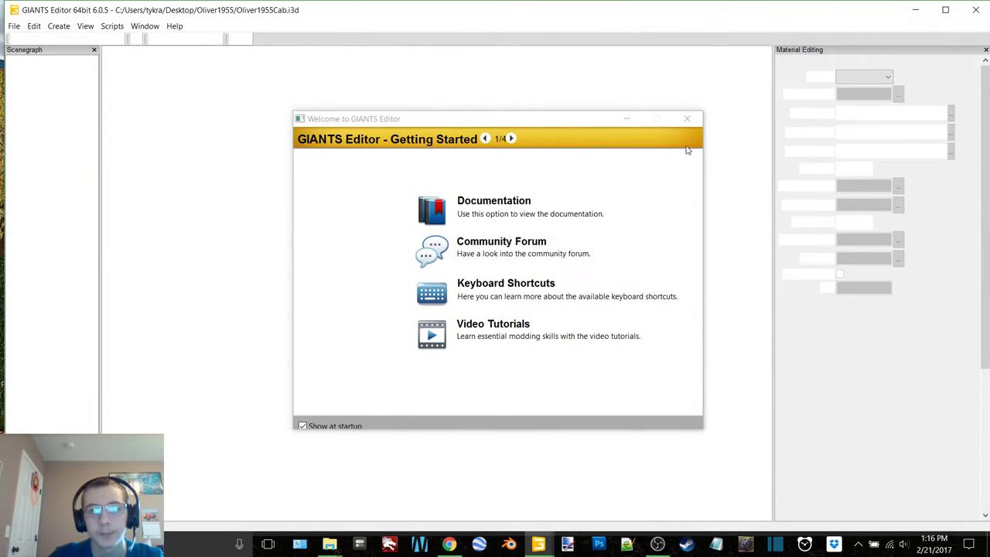
click(689, 119)
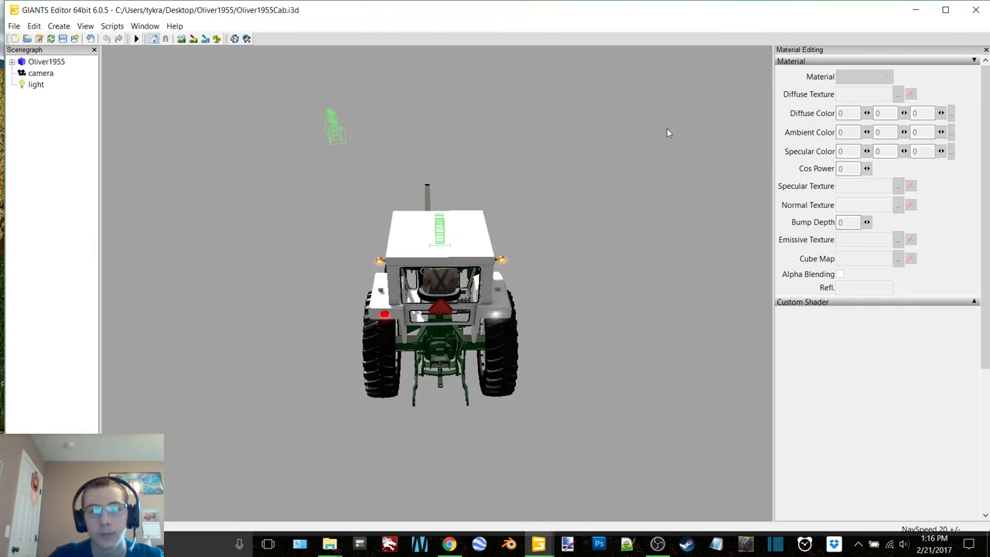
Step: Expand the cab tractor's scenegraph and find its clear stuff.002 part among the body parts
double_click(41, 63)
scroll(87, 273, down, 2)
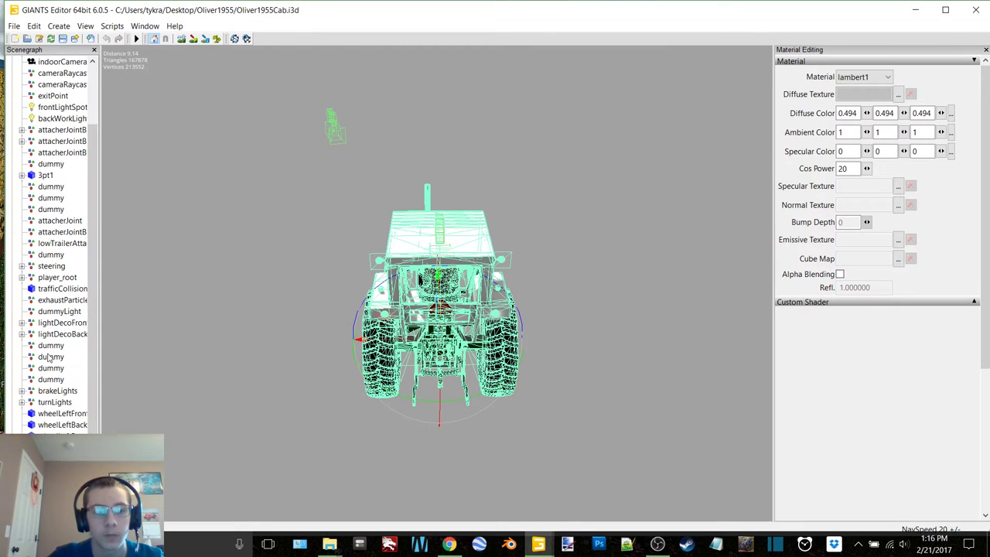
double_click(48, 459)
scroll(50, 285, down, 4)
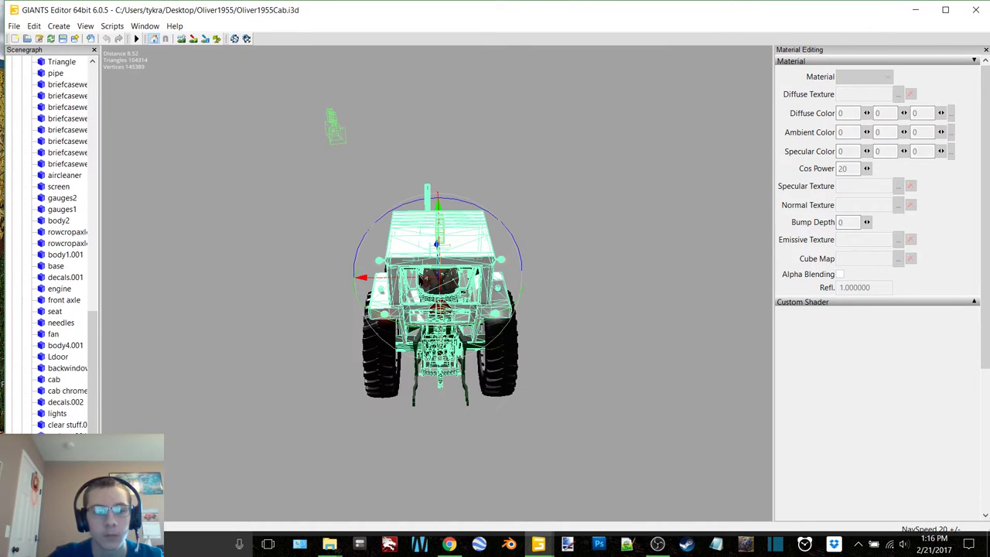
click(62, 447)
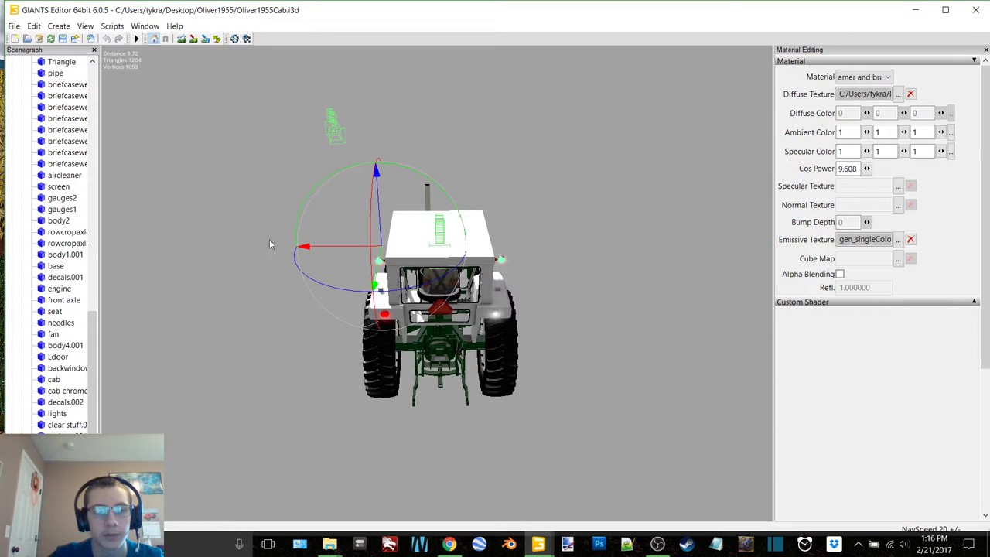
drag(380, 205, 367, 41)
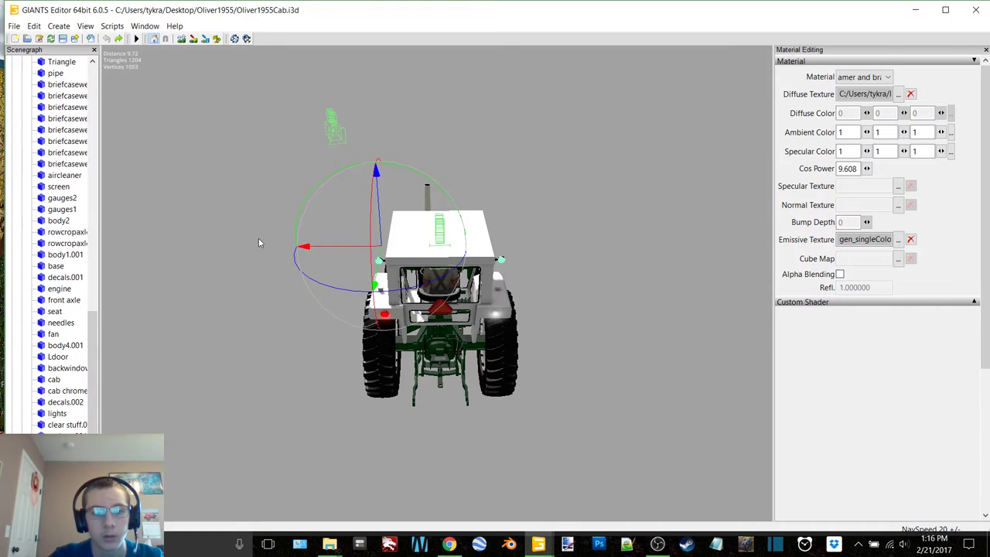
click(71, 425)
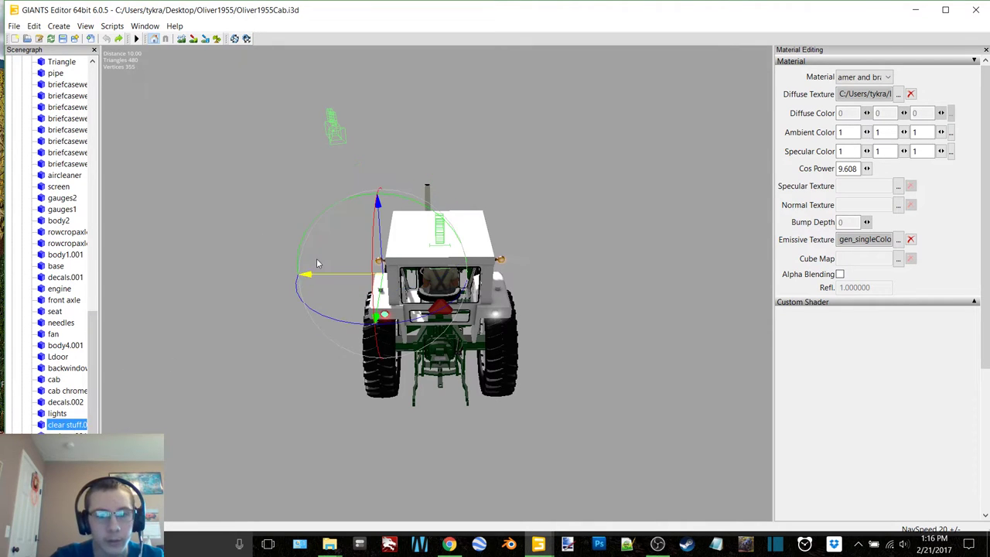
Step: Read the transform values of the cab model's clear stuff.002 part and close the cab model
click(145, 26)
click(159, 49)
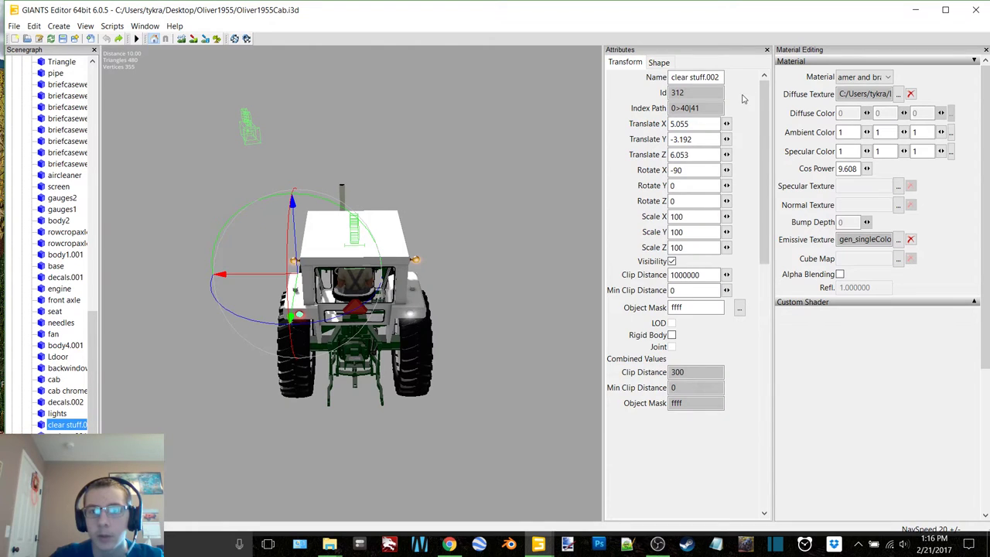
click(766, 49)
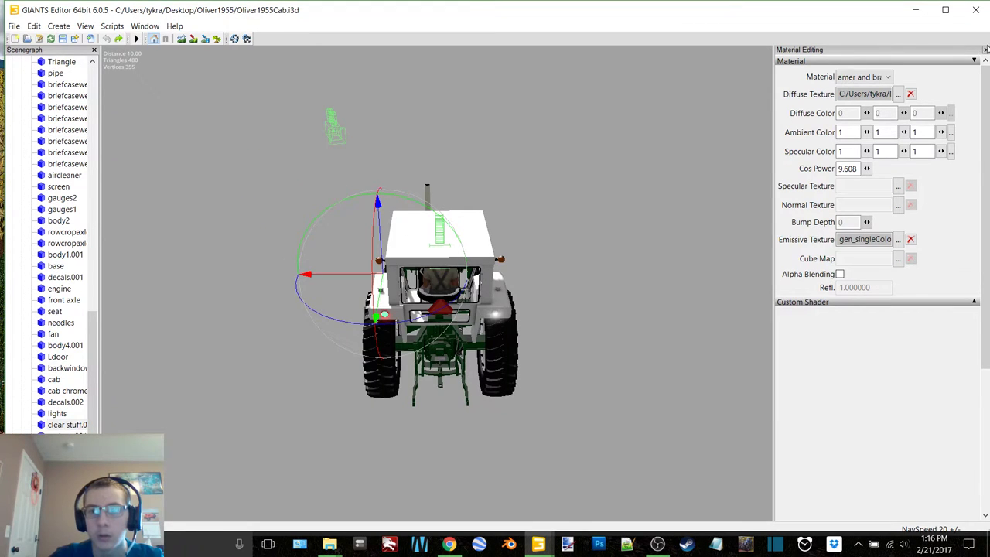
click(976, 9)
click(549, 276)
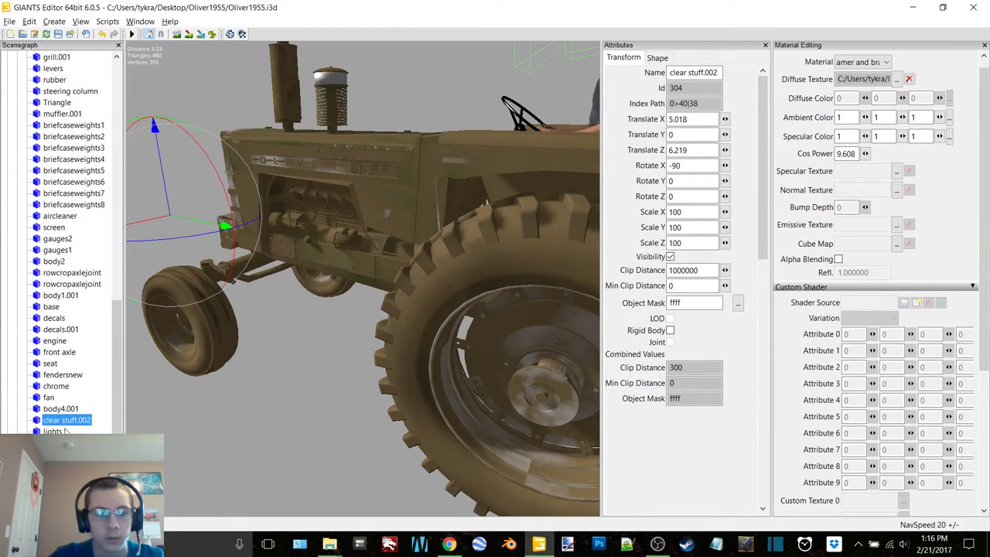
Step: Set the Translate Y of the clear stuff.002 part on the open-station tractor to -3.192
scroll(341, 262, down, 3)
alt+drag(393, 265, 383, 234)
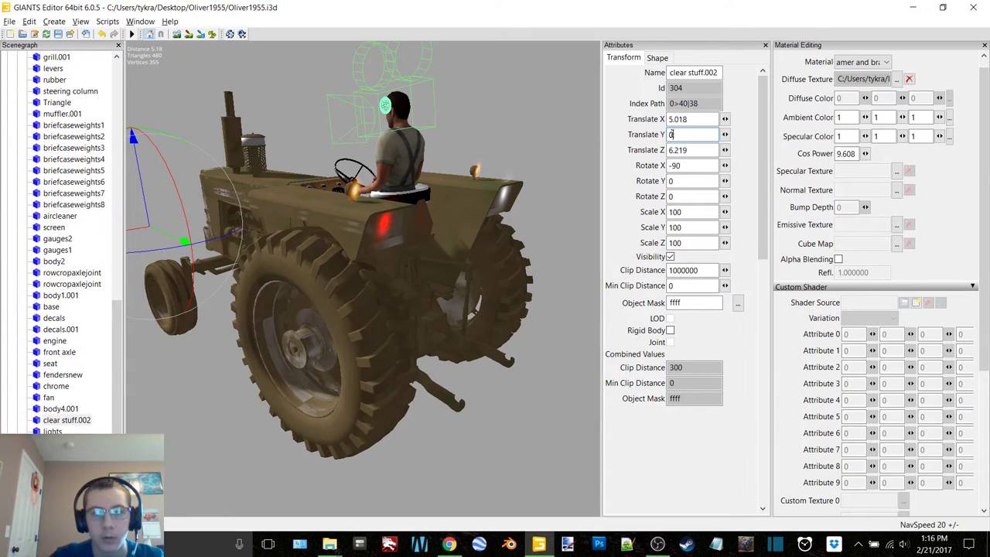
text(-3)
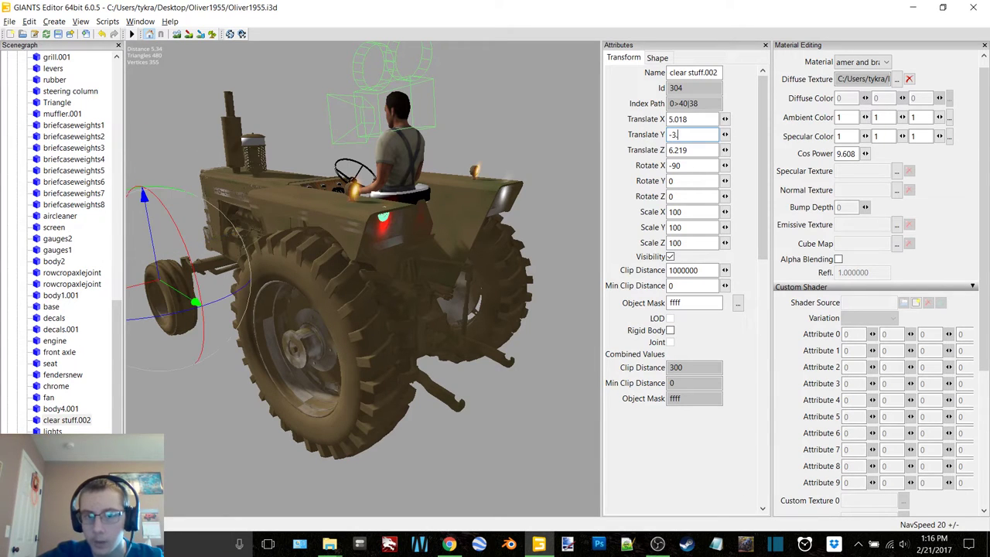
text(.192)
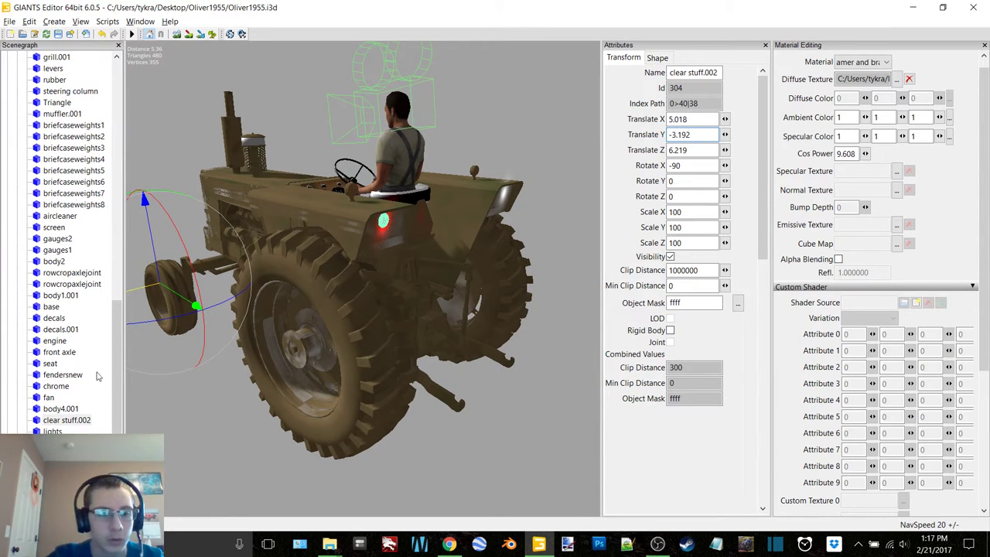
Step: Assign the vehicleShaderDirt custom shader to the clear stuff.002 part's material
scroll(918, 307, down, 5)
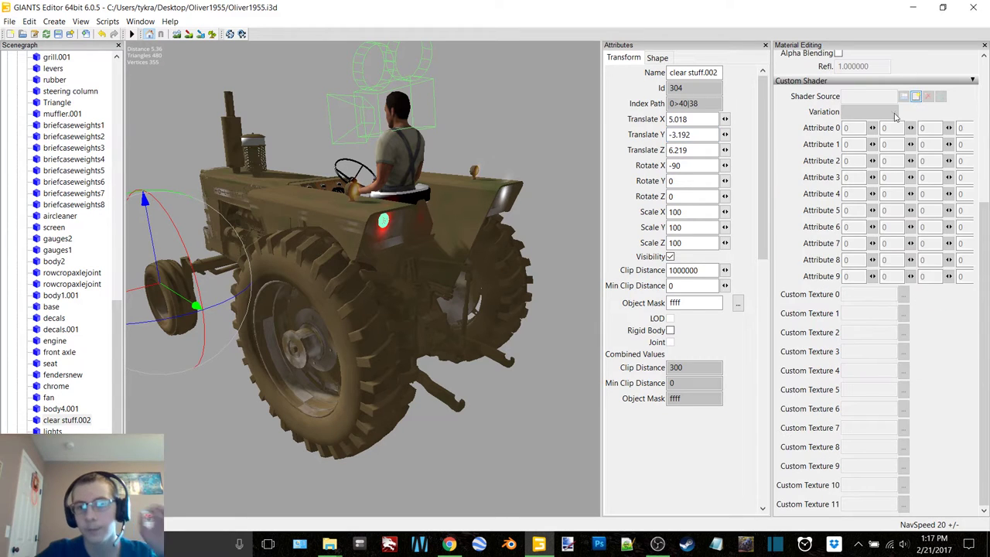
click(916, 97)
double_click(226, 133)
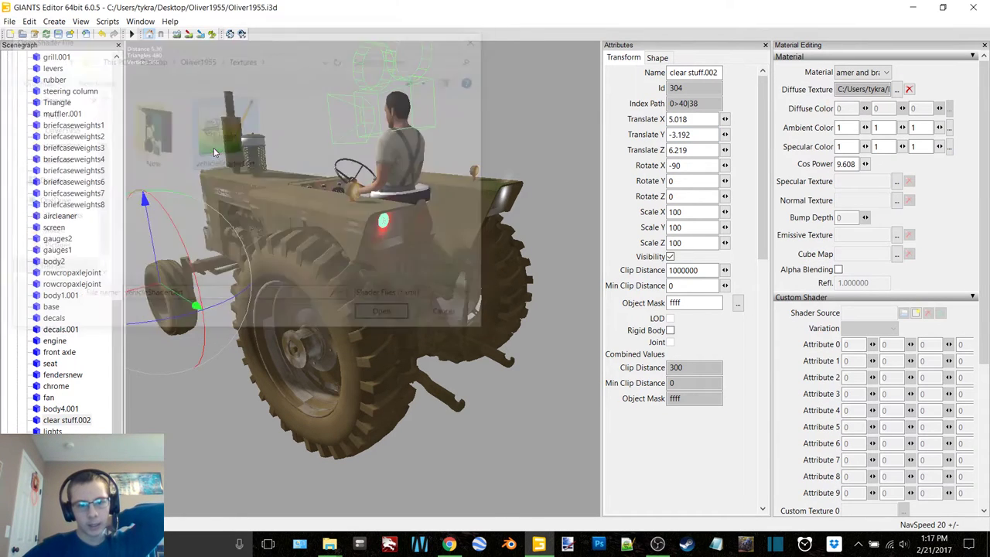
Step: Load middle.dds from the Textures folder as the specular texture of the clear stuff.002 material
click(896, 183)
click(272, 87)
scroll(334, 257, down, 5)
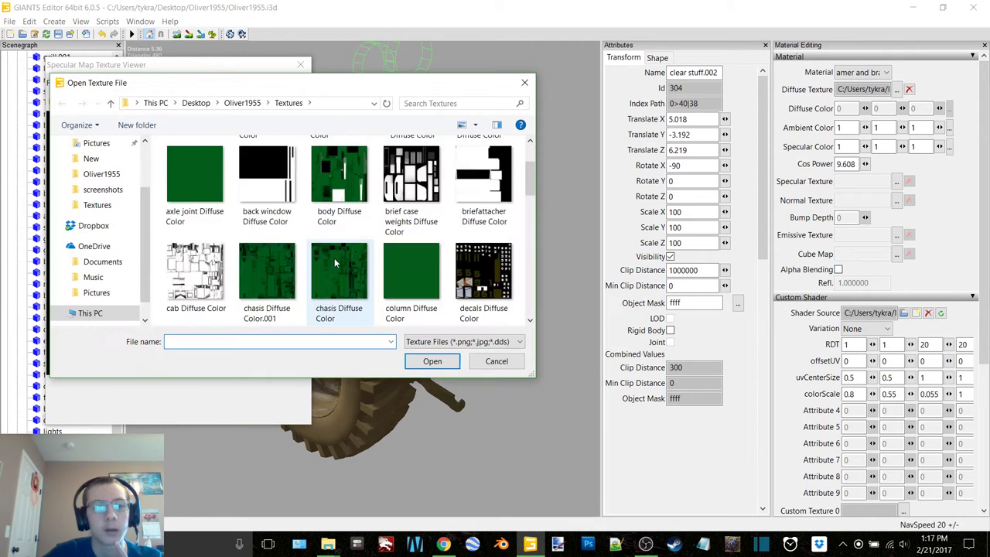
double_click(461, 288)
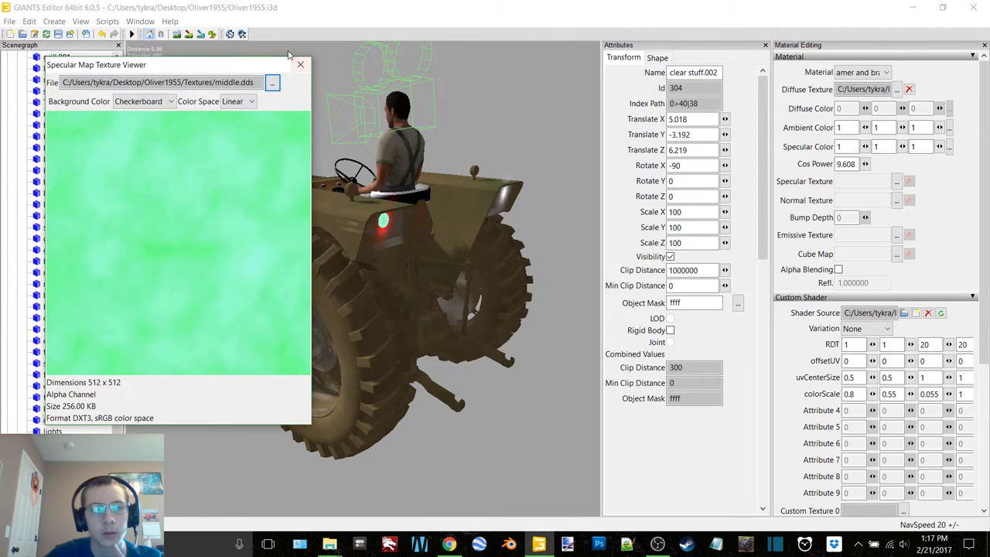
click(299, 65)
Step: Select the lights part and assign the vehicleShaderDirt custom shader to its material
key(Down)
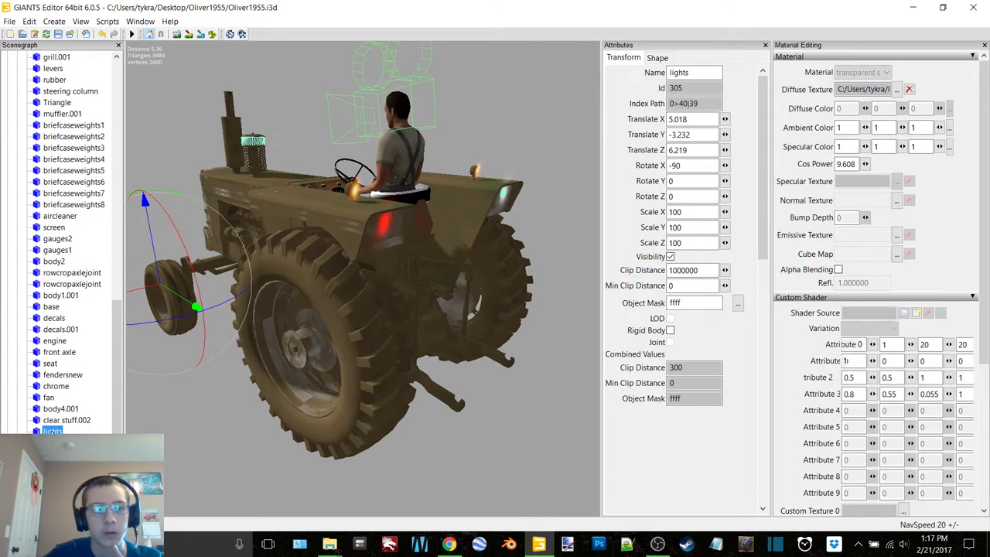
alt+drag(371, 295, 434, 288)
scroll(349, 284, up, 3)
middle_drag(419, 290, 465, 274)
alt+drag(465, 270, 429, 197)
scroll(475, 273, down, 3)
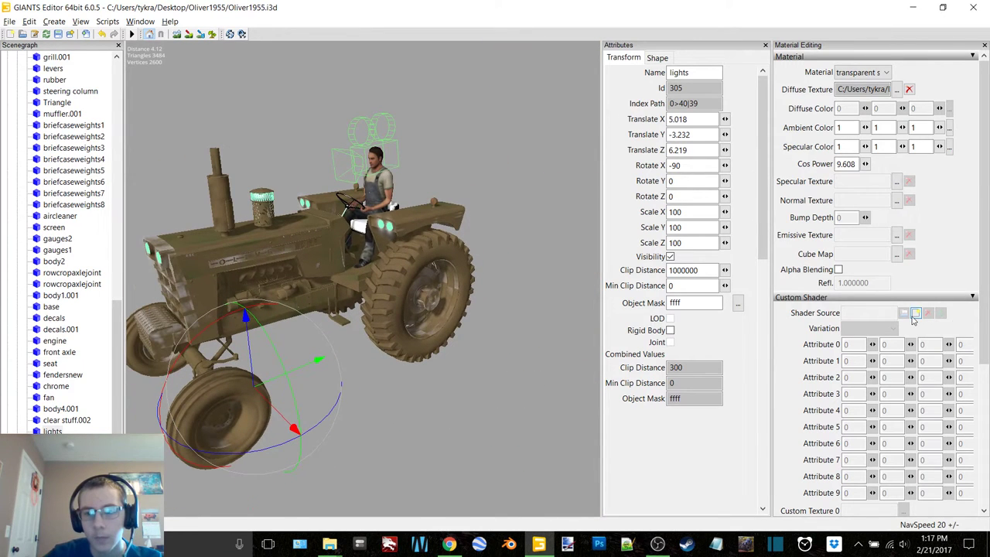
scroll(913, 319, down, 5)
click(916, 96)
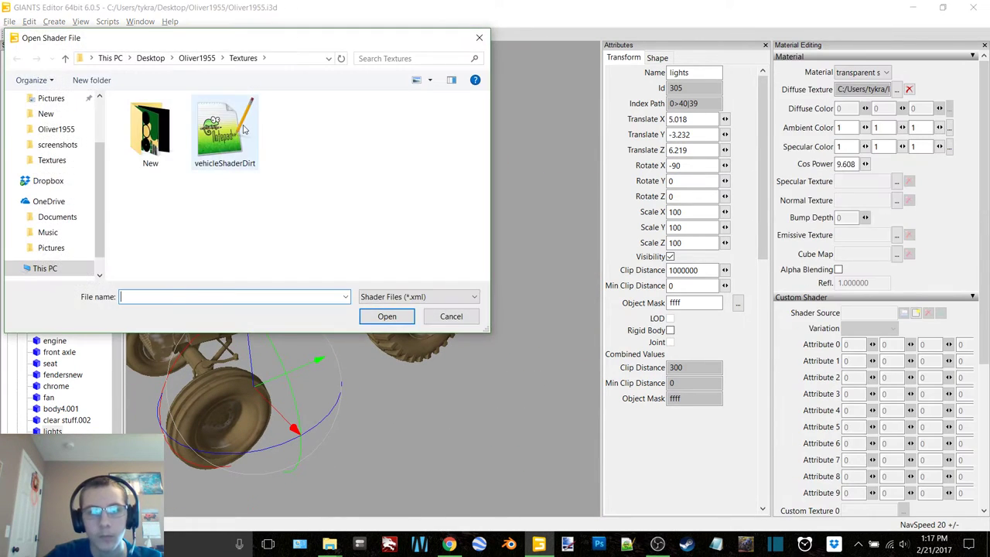
double_click(221, 137)
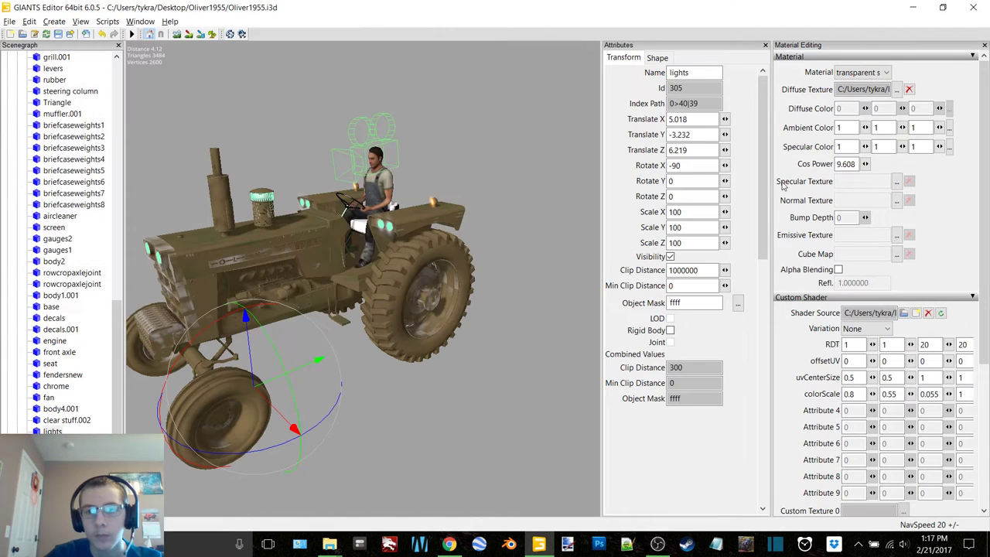
Step: Load middle.dds from the Textures folder as the specular texture of the lights material
click(896, 183)
click(272, 83)
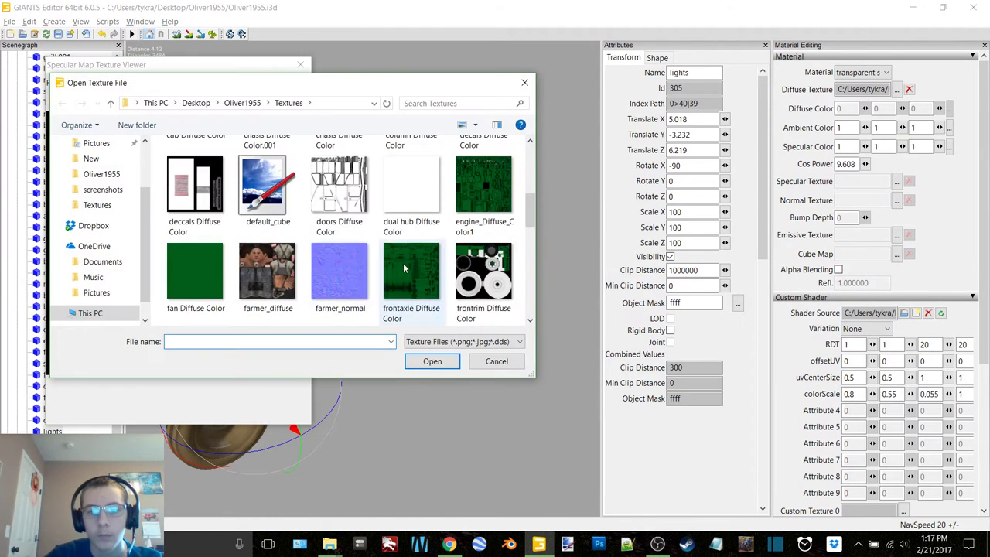
scroll(483, 274, down, 1)
double_click(483, 274)
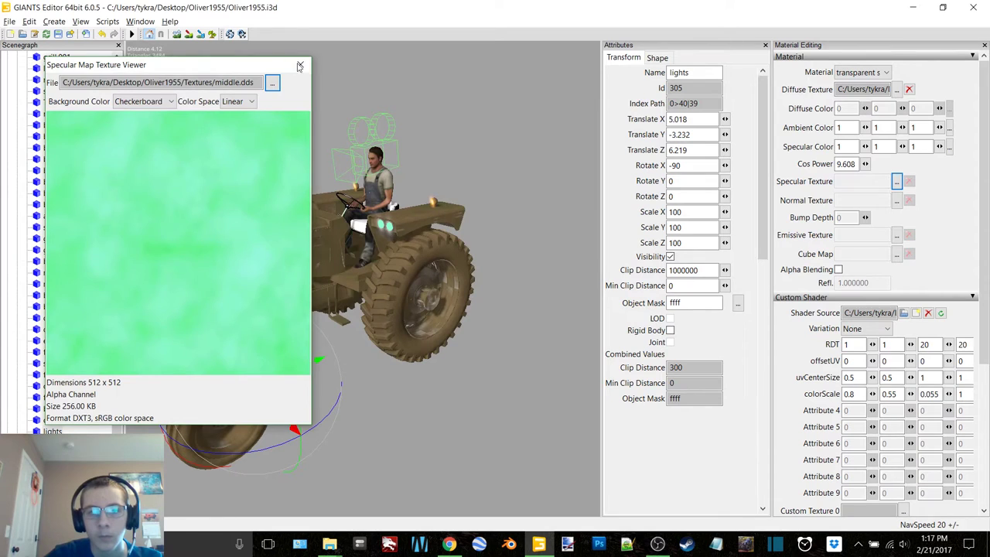
click(300, 67)
Step: Examine the rear fender and tail light up close, and select the needles part to check its location
scroll(407, 268, up, 6)
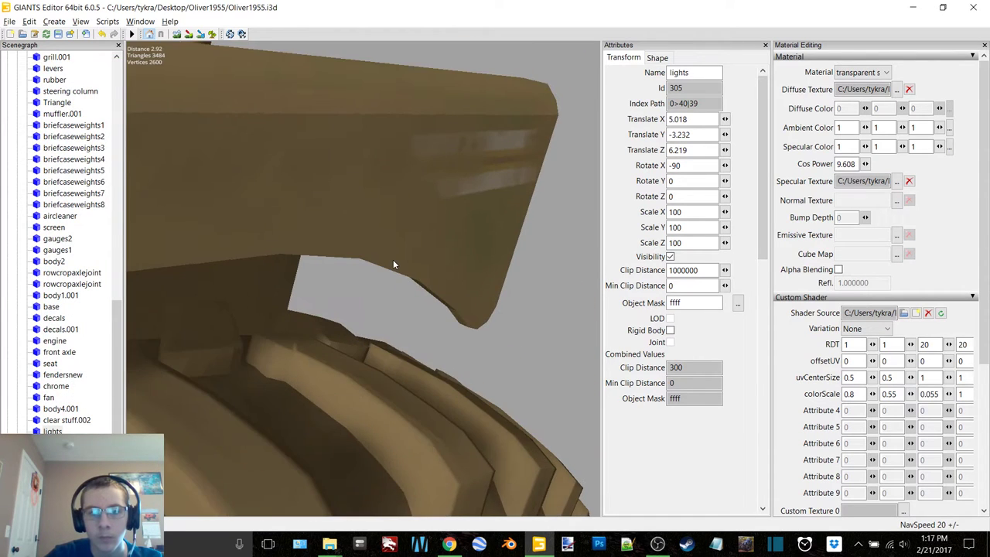
scroll(393, 260, up, 3)
scroll(362, 248, up, 3)
scroll(359, 250, down, 5)
alt+drag(359, 250, 200, 261)
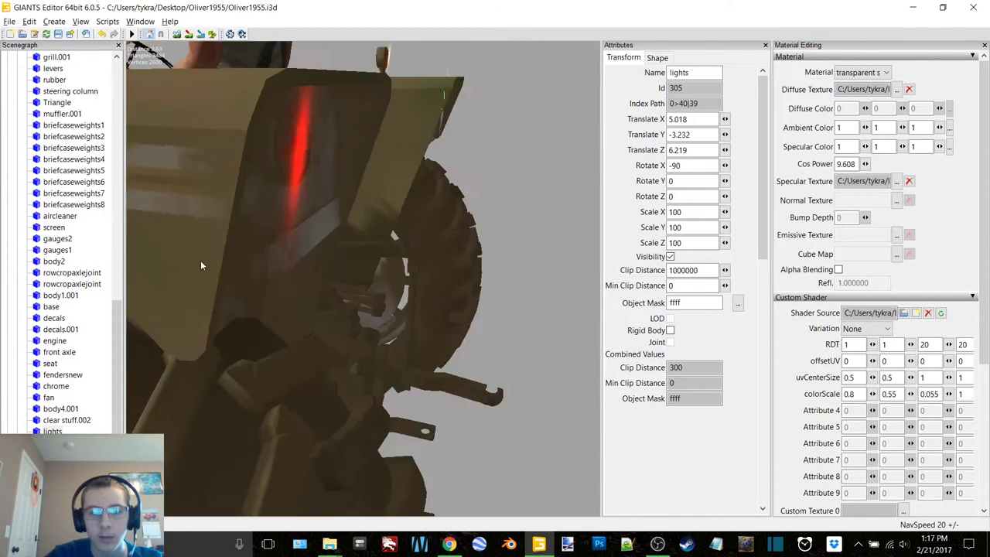
middle_drag(201, 265, 343, 261)
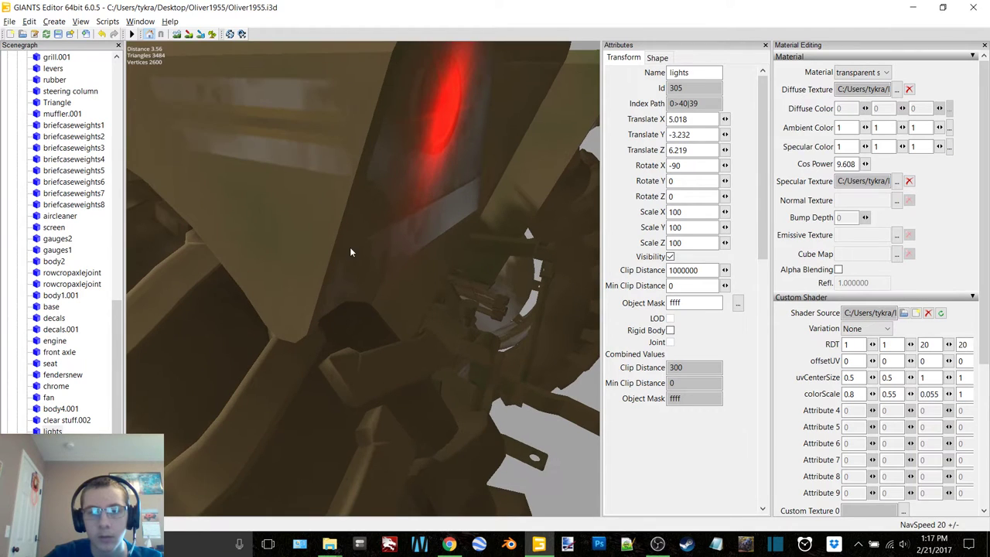
click(66, 421)
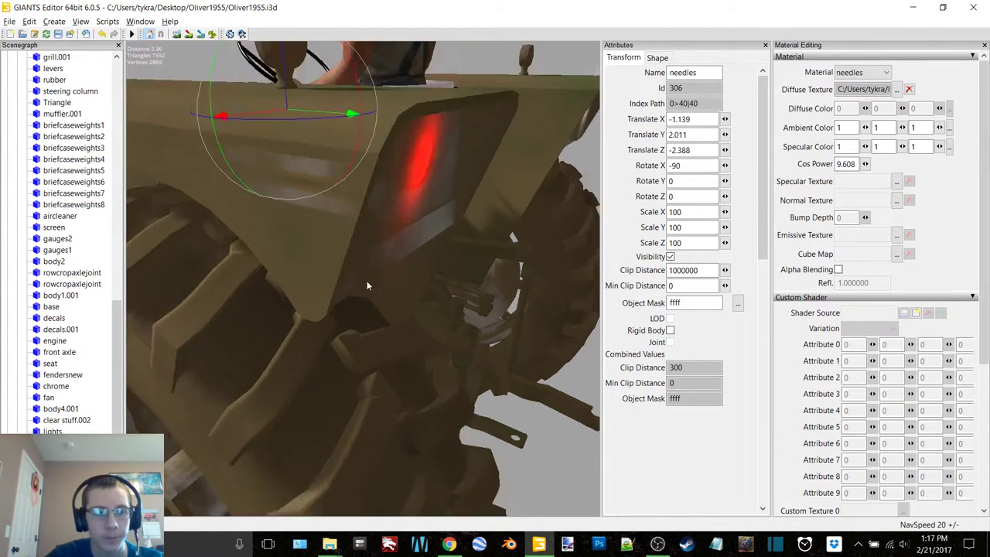
middle_drag(367, 281, 320, 291)
alt+drag(294, 289, 471, 272)
middle_drag(472, 272, 214, 332)
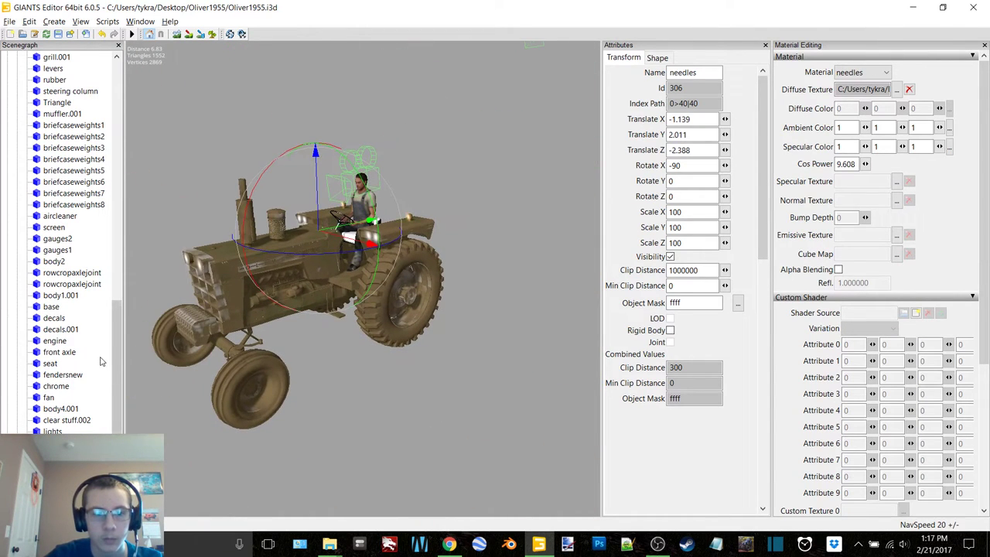
Step: Clear the selection, hide the object attributes and examine the dirt-covered tractor from the front and side
click(455, 280)
middle_drag(455, 280, 408, 277)
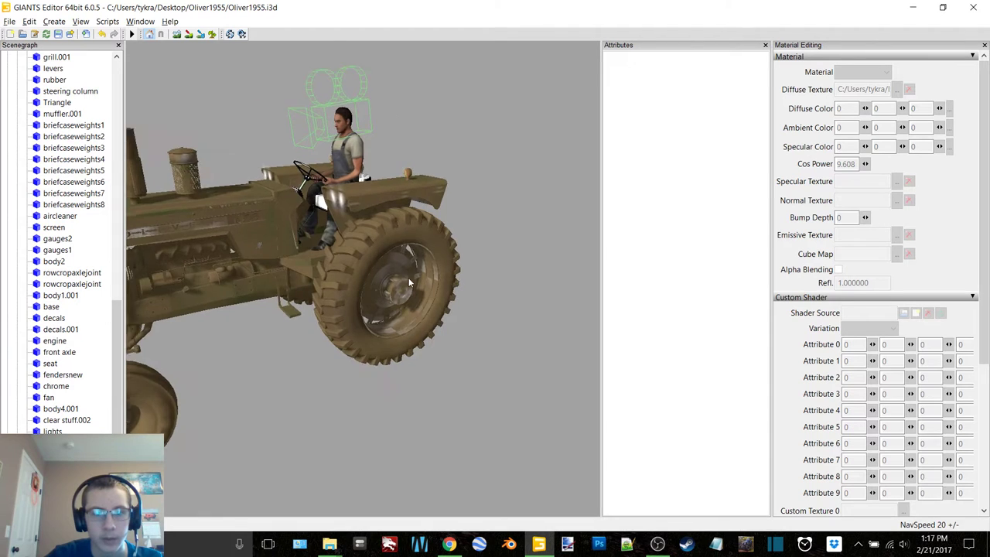
alt+drag(409, 282, 368, 277)
scroll(368, 276, down, 5)
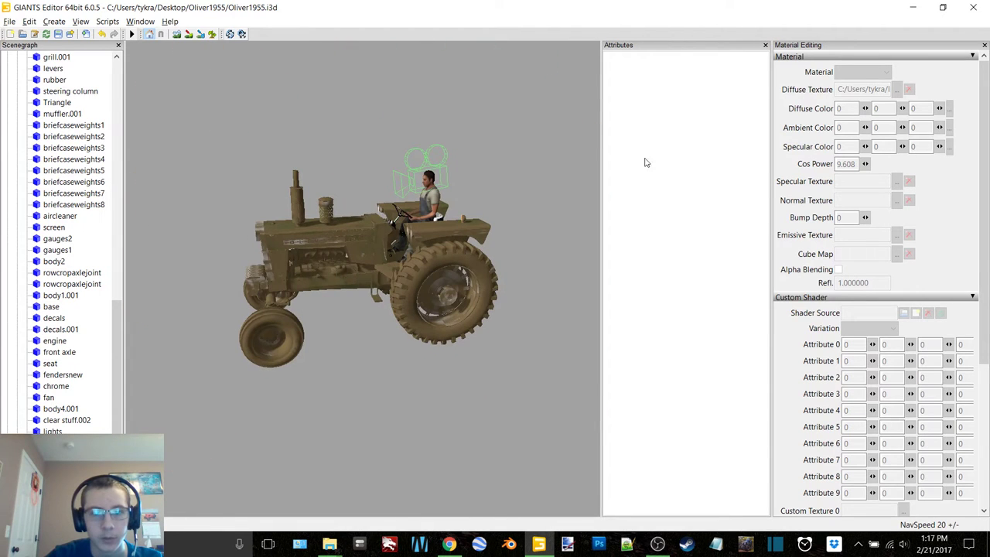
click(764, 46)
scroll(404, 219, up, 10)
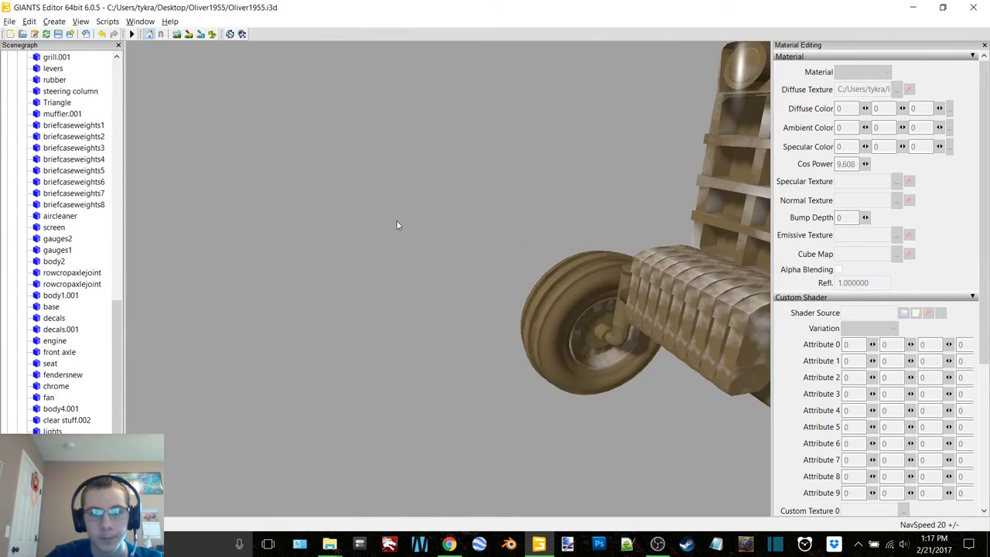
alt+drag(397, 222, 351, 235)
scroll(496, 230, down, 5)
alt+drag(496, 229, 436, 241)
scroll(488, 232, up, 5)
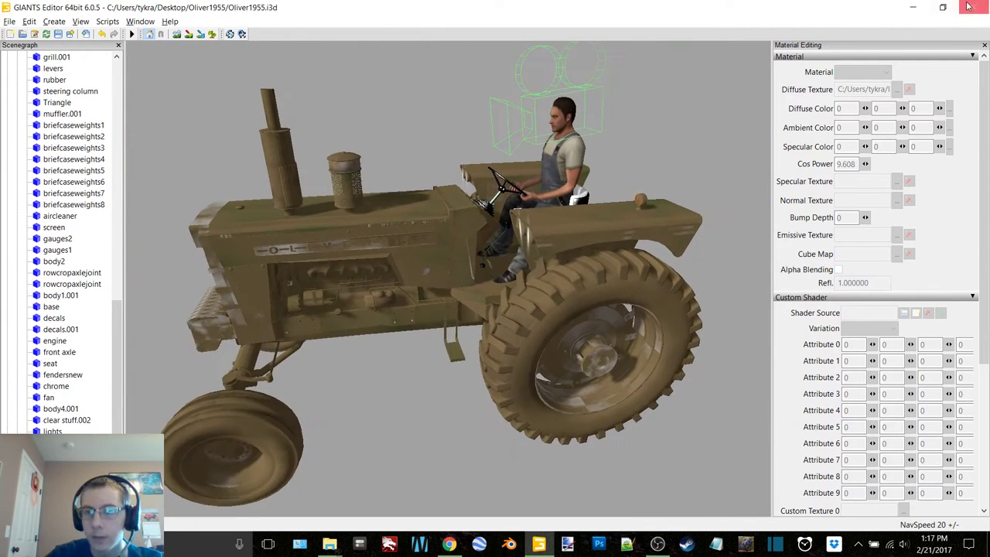
Step: Close the tractor scene, saving its changes, and open the Oliver1955 I3D file from the Oliver1955 folder in Notepad++
click(969, 6)
click(490, 270)
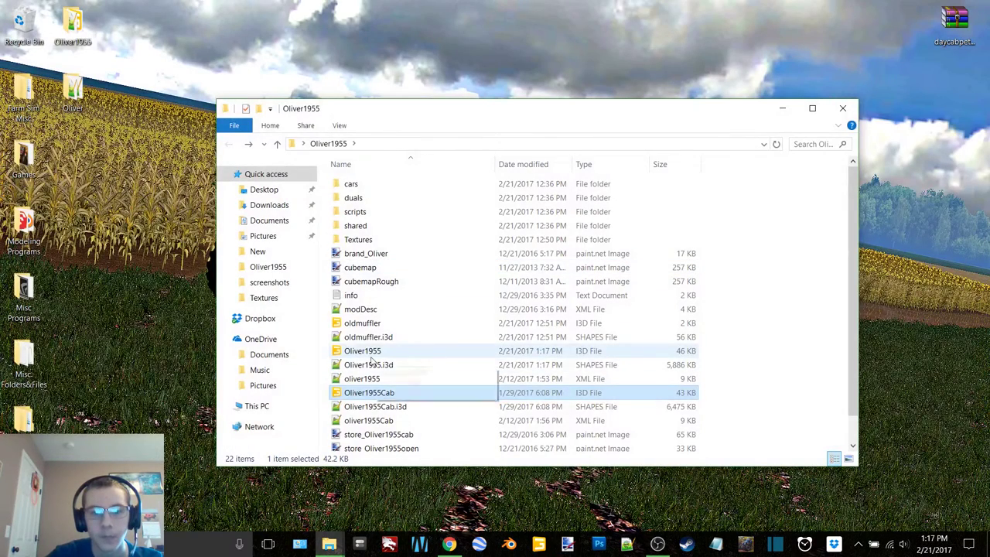
click(365, 352)
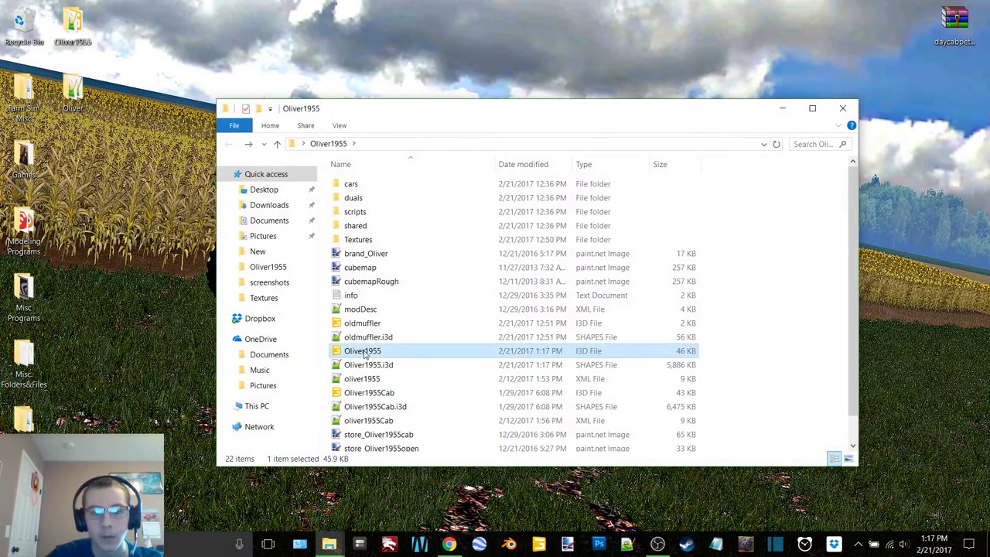
right_click(365, 352)
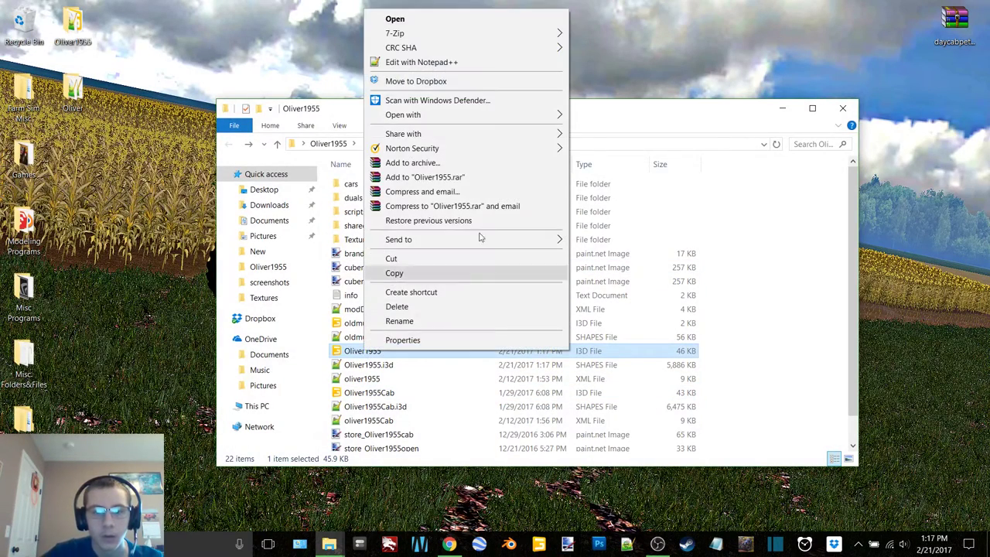
click(454, 65)
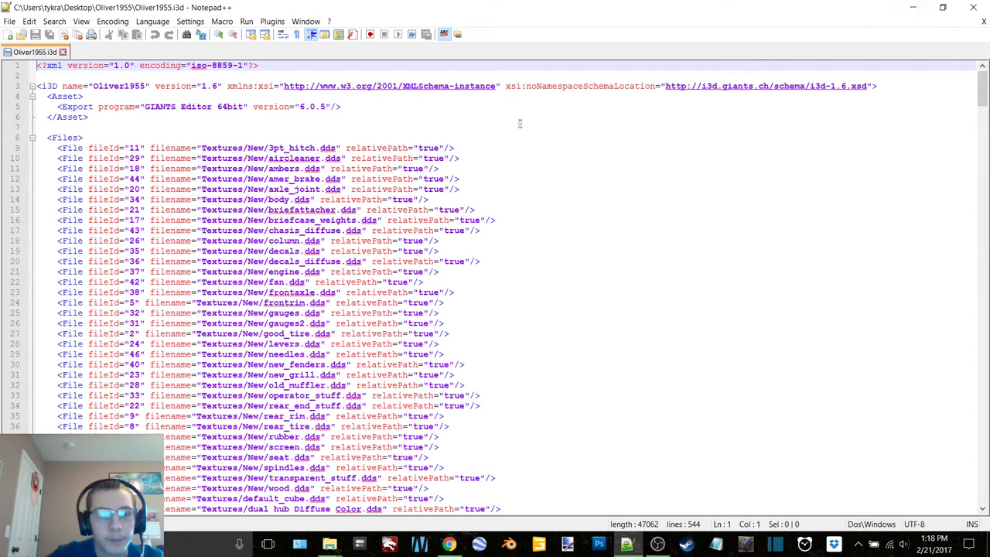
Step: Replace each occurrence of "New/" with nothing in the texture paths of Oliver1955.i3d, and close the Replace dialog
click(268, 147)
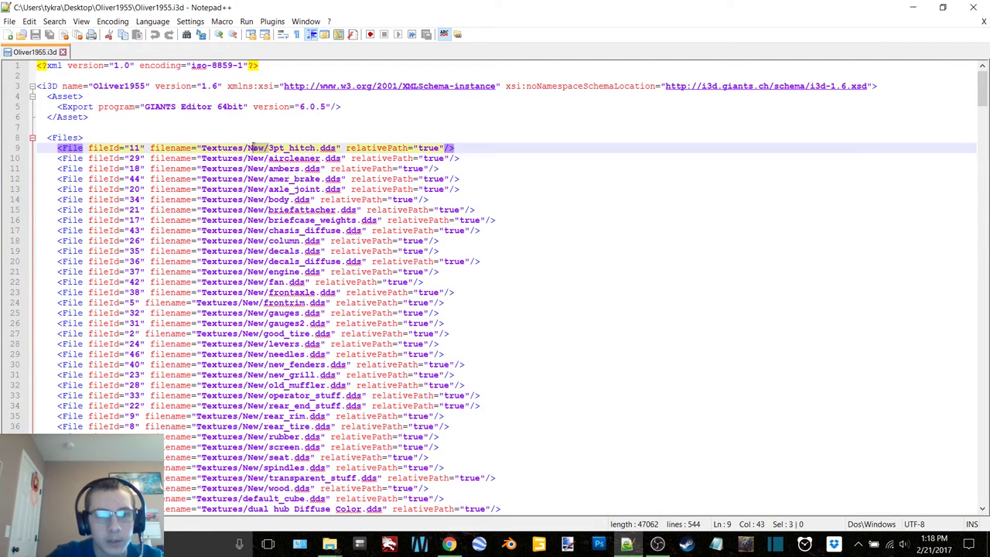
key(ctrl+f)
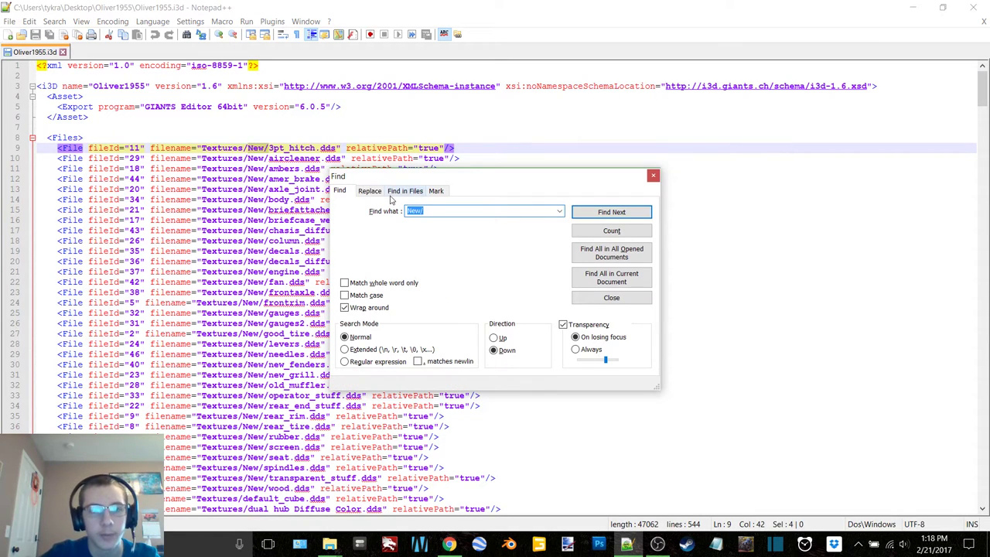
click(370, 191)
double_click(424, 229)
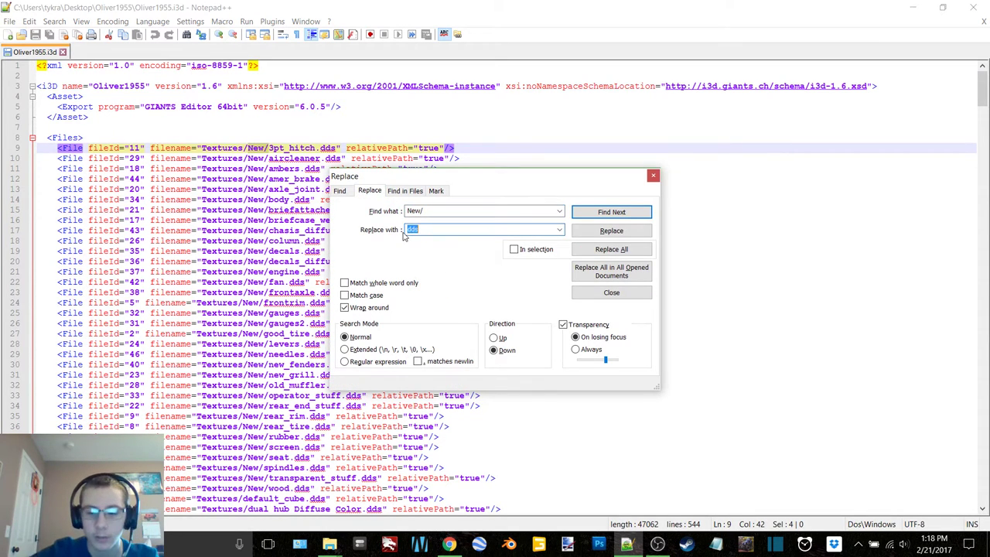
click(603, 232)
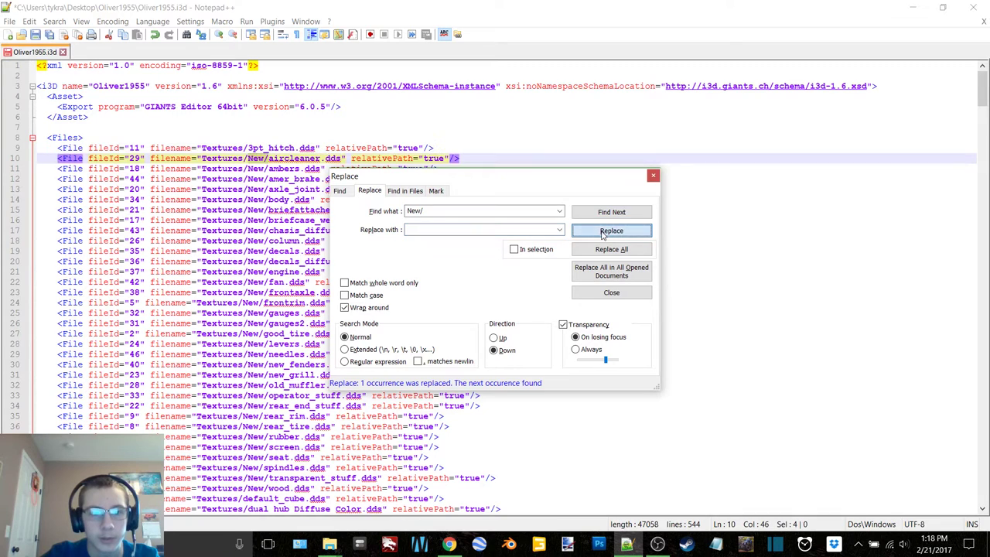
click(603, 232)
click(604, 232)
click(604, 232)
click(604, 232)
click(603, 232)
click(604, 232)
click(603, 232)
click(604, 232)
click(603, 232)
click(604, 233)
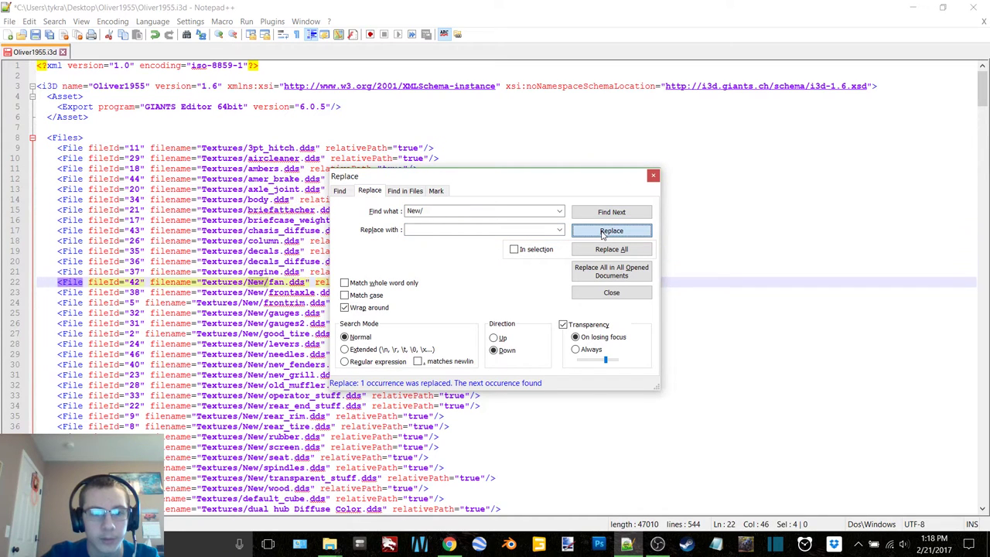
click(603, 232)
click(603, 232)
click(604, 232)
click(604, 232)
click(603, 232)
click(603, 232)
click(604, 232)
click(604, 232)
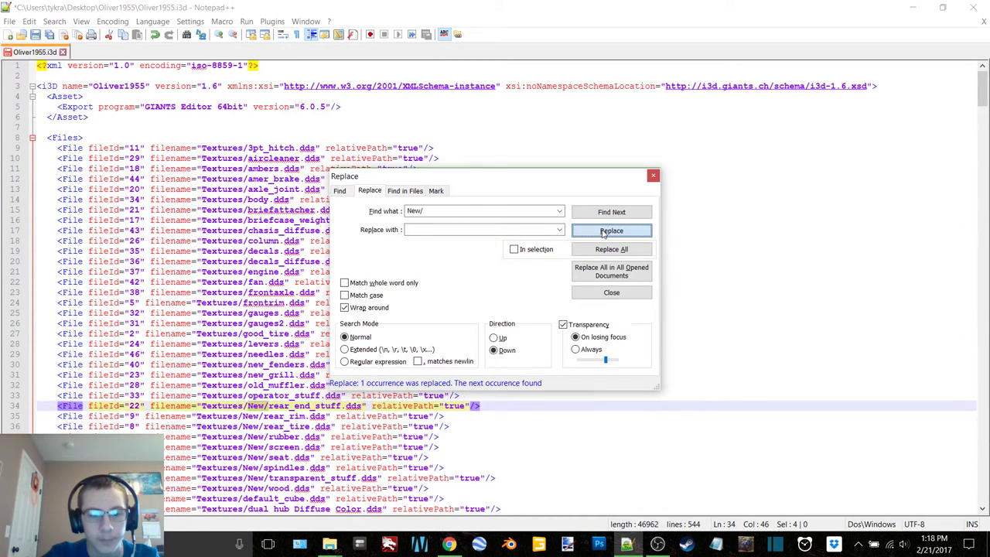
click(604, 232)
click(603, 232)
click(603, 233)
click(603, 233)
click(603, 232)
click(603, 232)
click(604, 232)
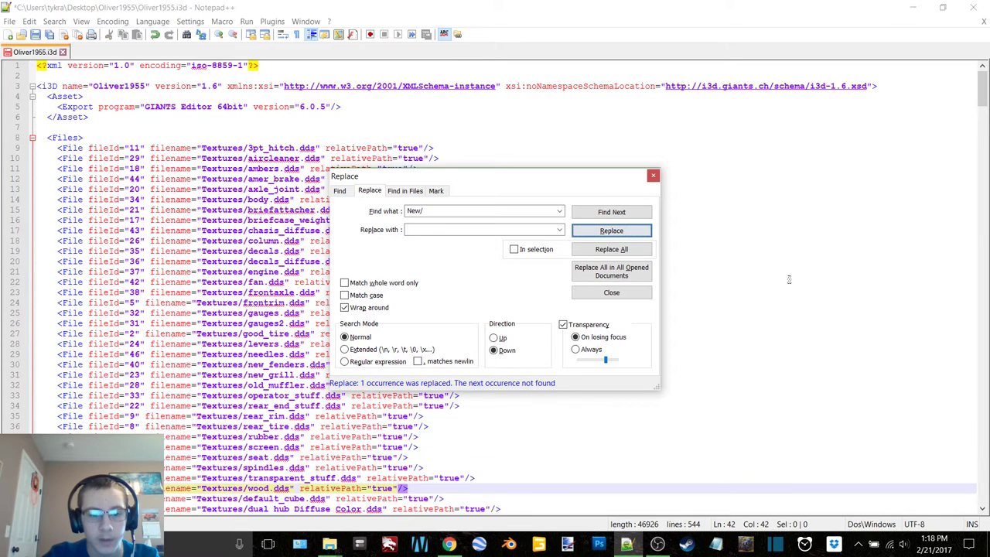
scroll(790, 279, down, 5)
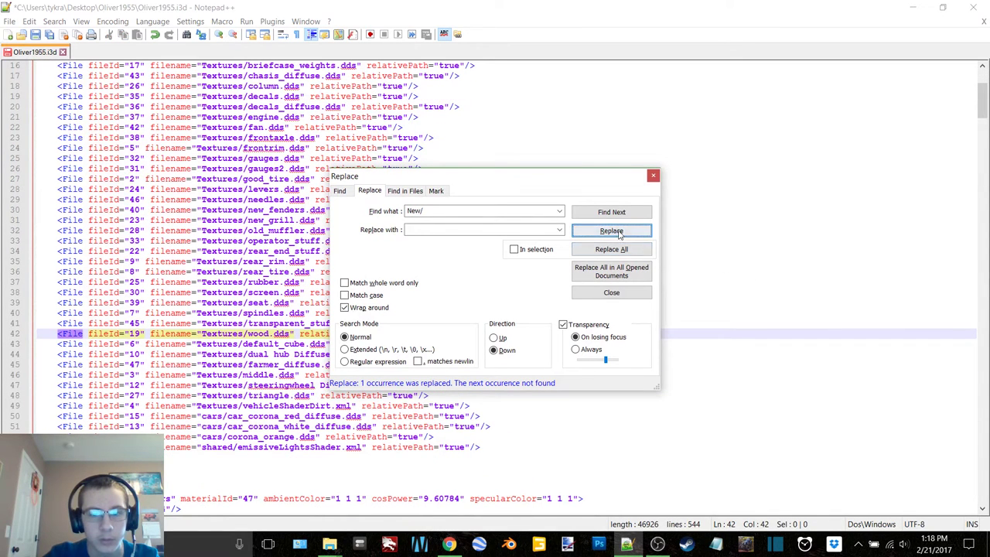
click(653, 175)
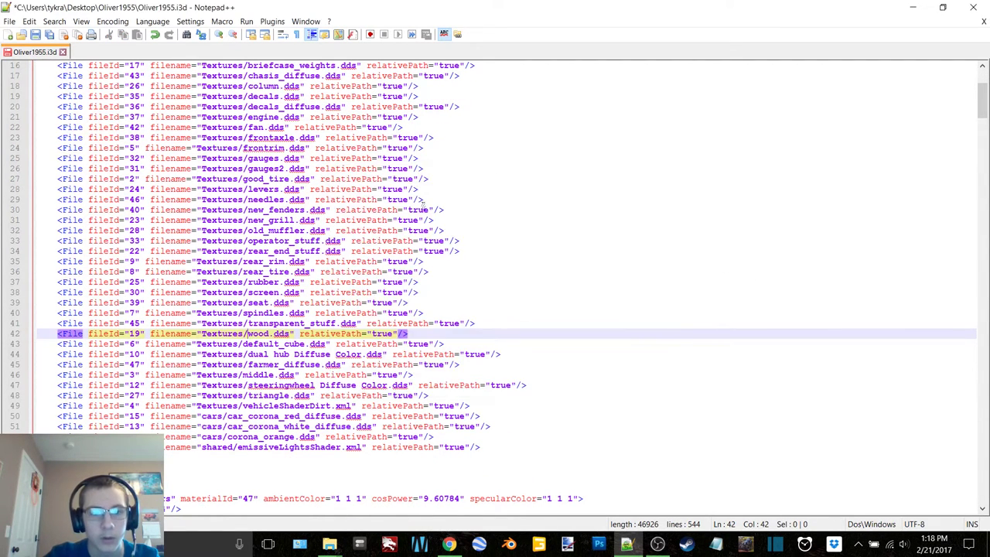
Step: Copy the whole Files section of Oliver1955.i3d, from its opening to its closing tag
scroll(451, 314, up, 5)
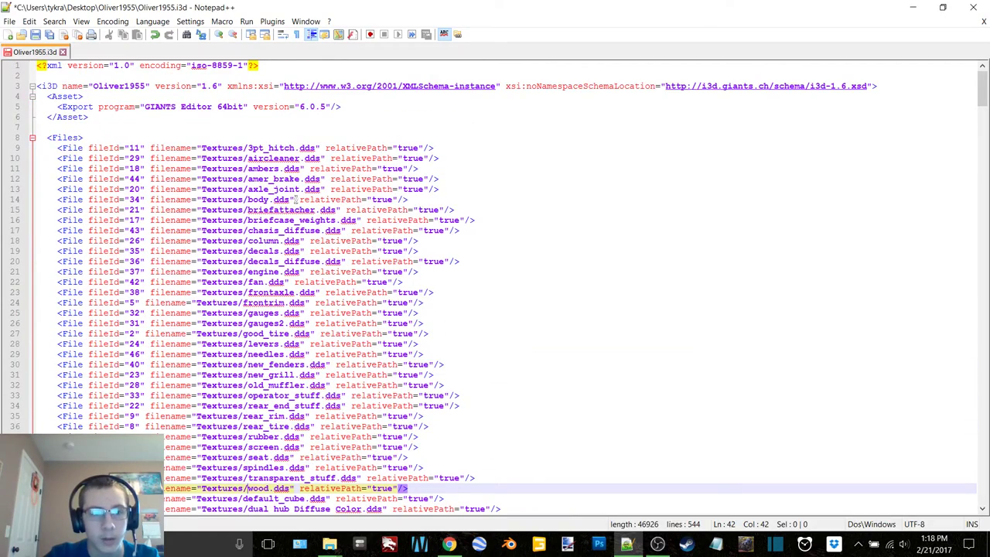
drag(92, 116, 95, 96)
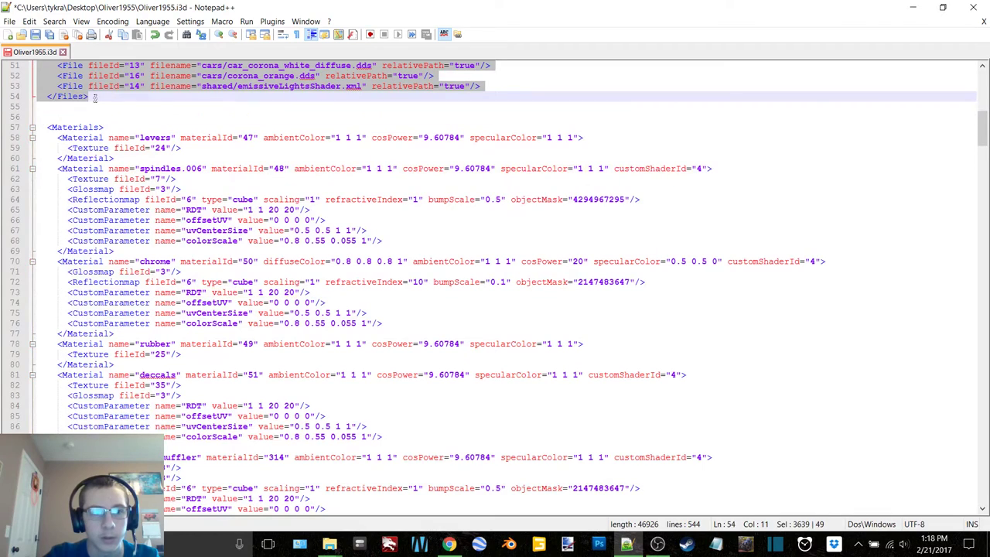
scroll(258, 254, up, 17)
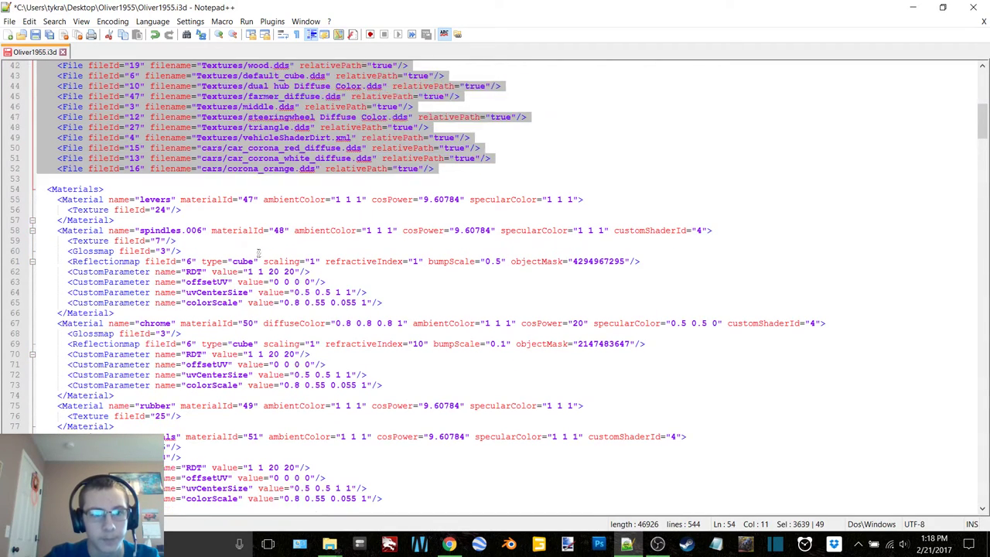
scroll(259, 253, down, 5)
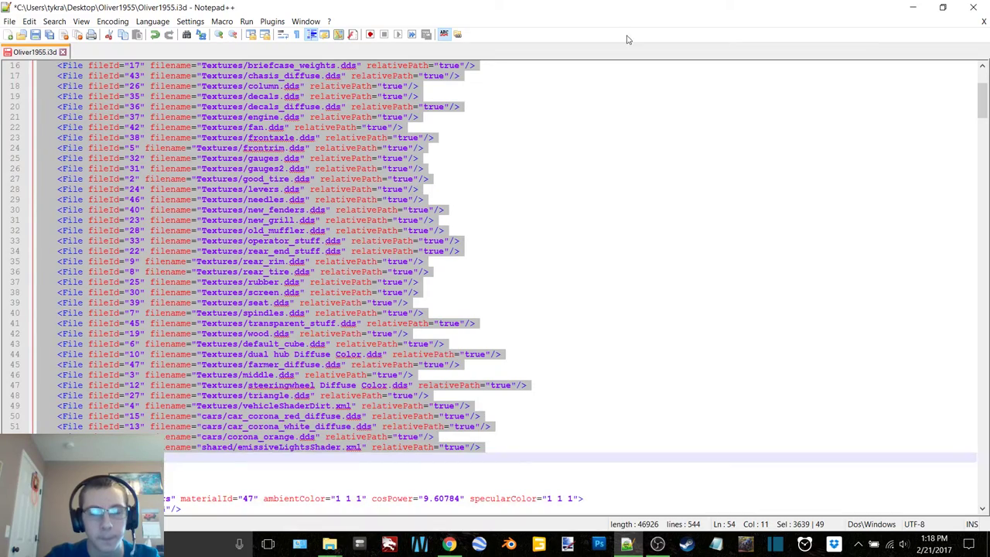
Step: Open the Oliver1955Cab I3D file from the Oliver1955 folder in Notepad++
click(902, 5)
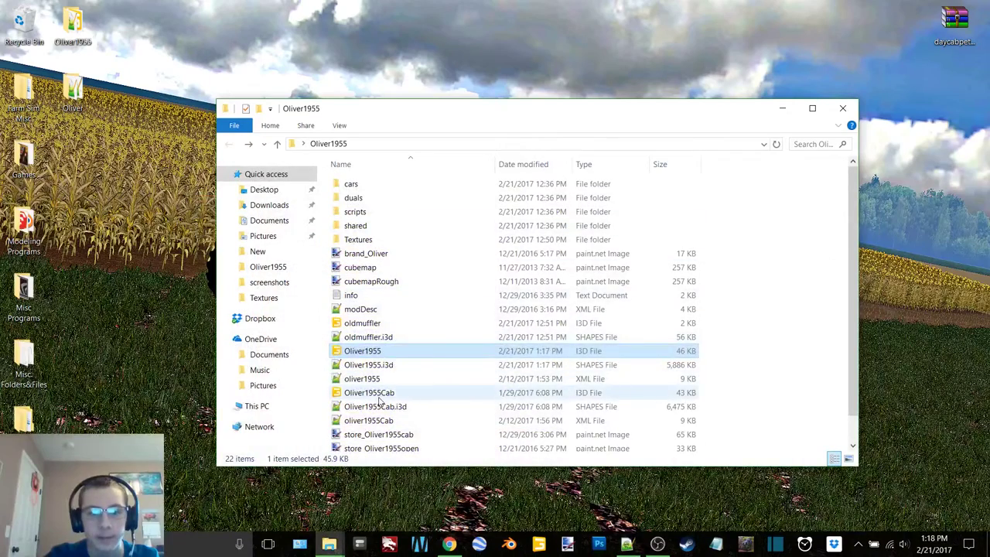
right_click(379, 399)
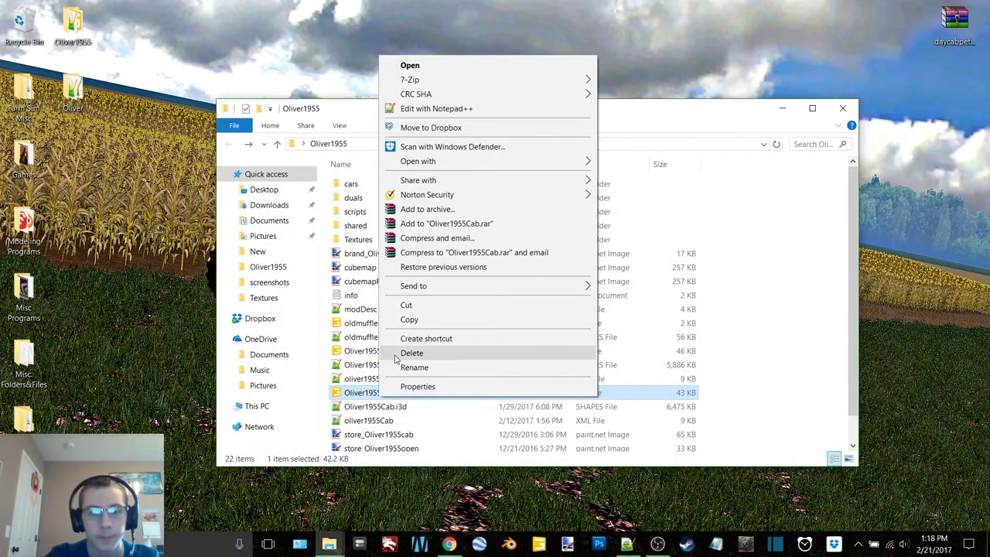
click(449, 109)
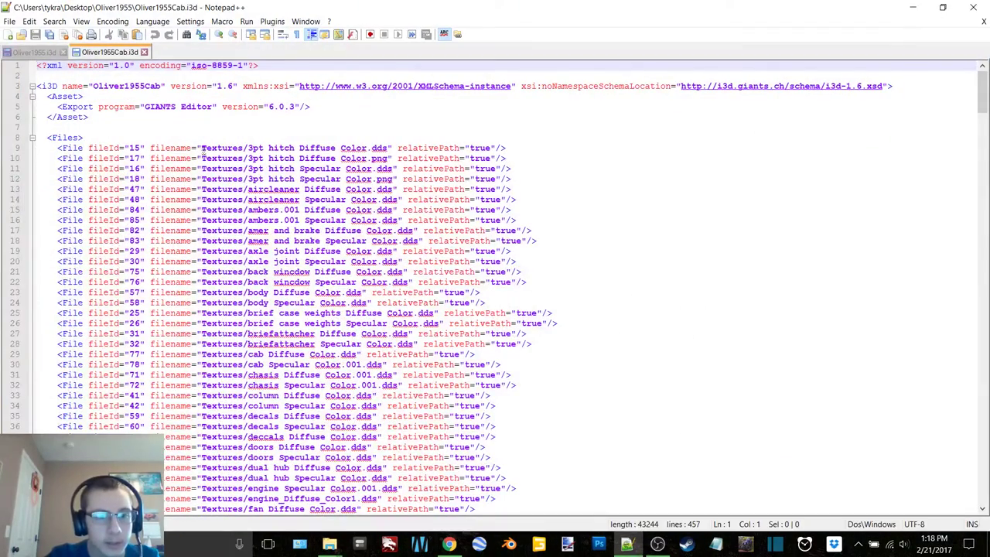
Step: Replace the Files section of Oliver1955Cab.i3d with the one copied from Oliver1955.i3d and save the file
drag(91, 116, 165, 509)
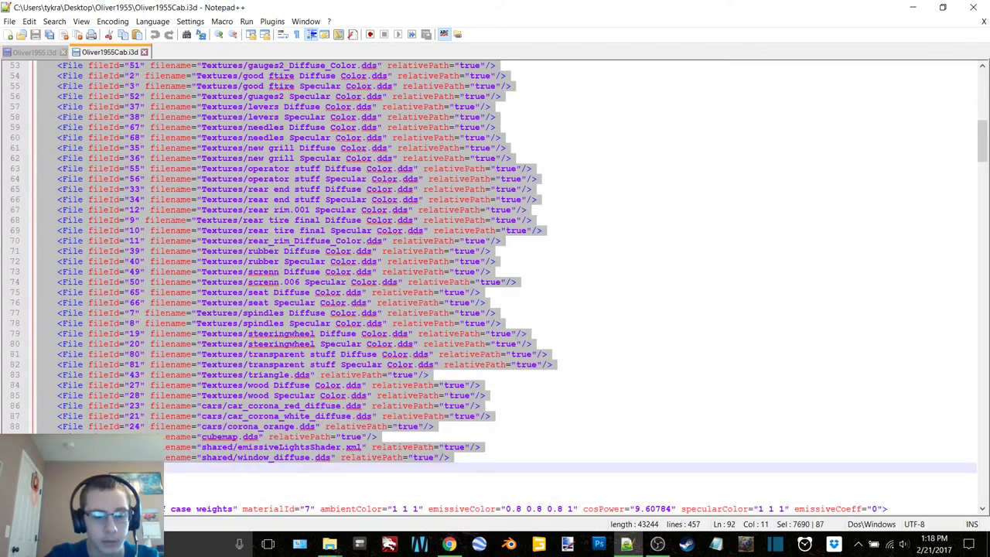
key(ctrl+v)
scroll(310, 282, up, 4)
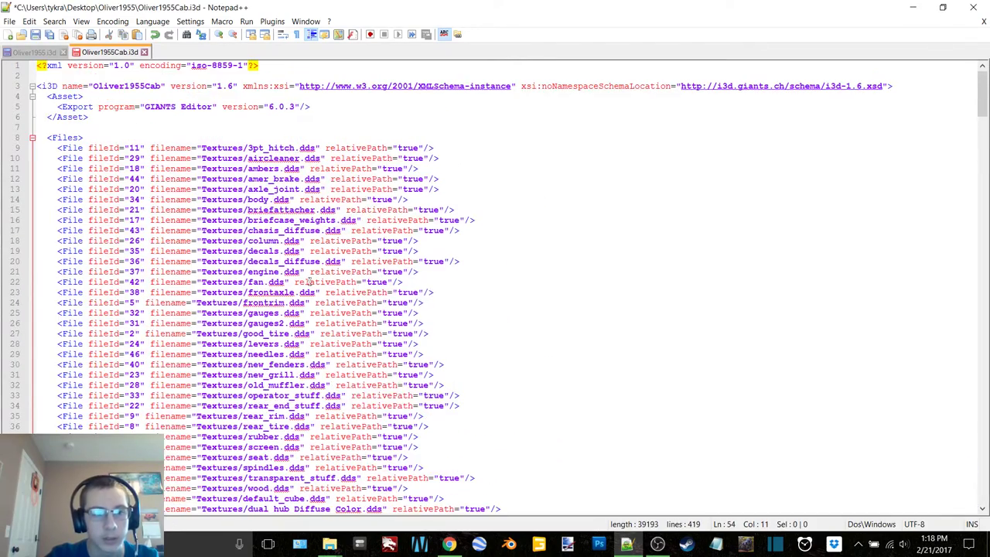
click(35, 35)
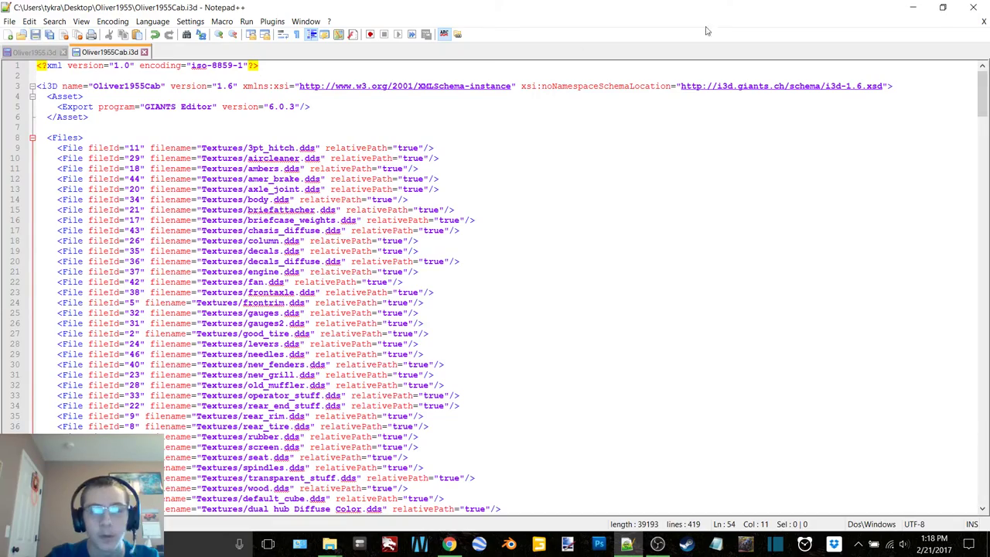
Step: Return to Oliver1955.i3d in Notepad++, save its edited texture paths and minimize the text editor
click(905, 6)
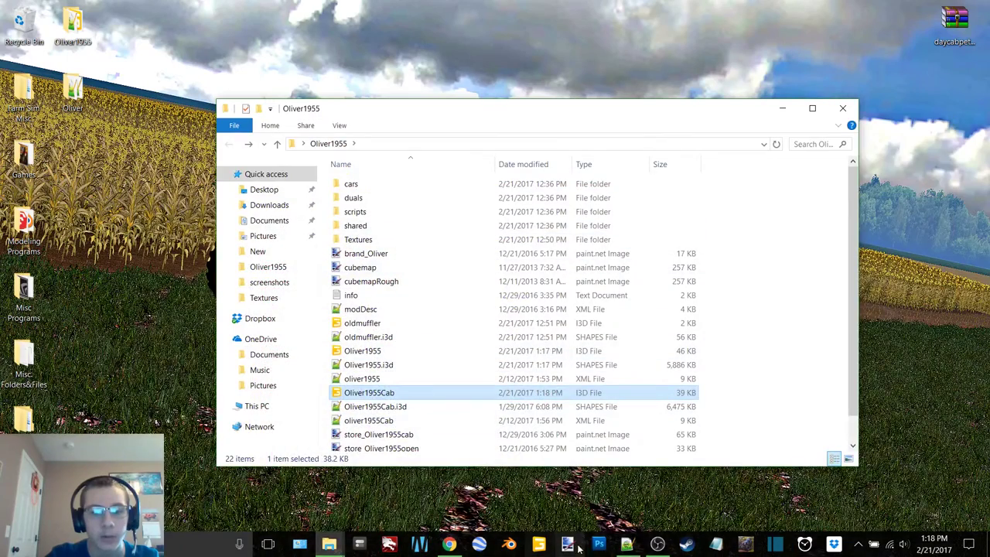
click(627, 546)
click(39, 53)
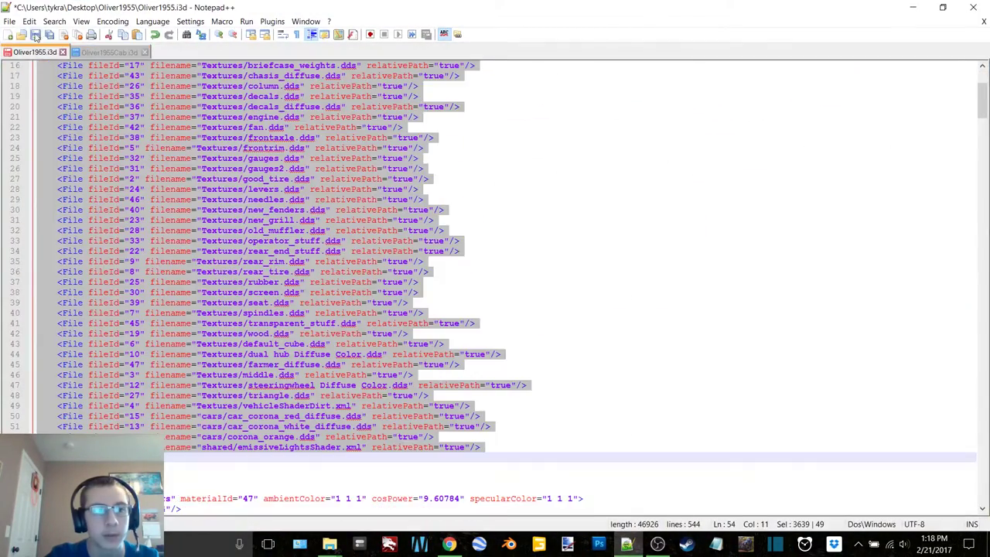
click(36, 35)
click(913, 7)
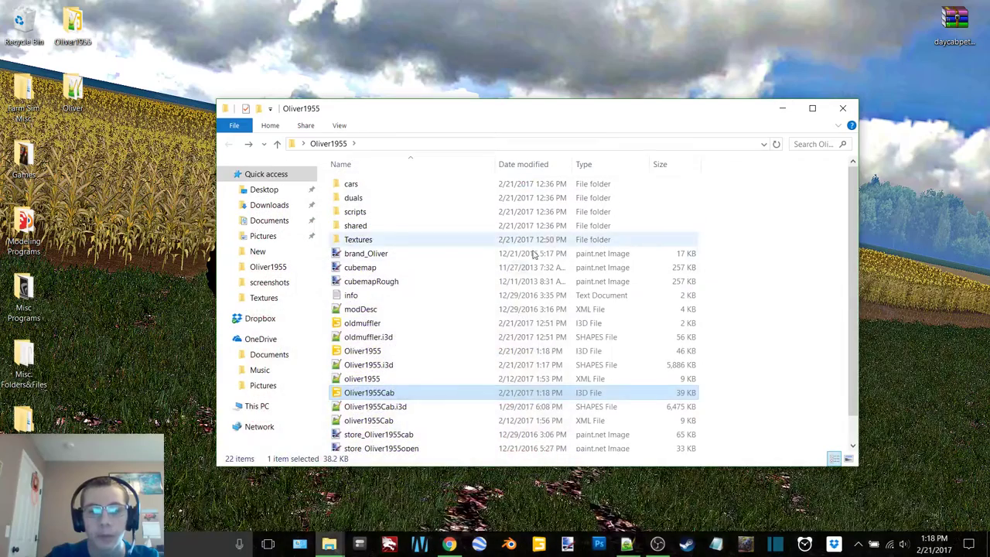
Step: Reopen the Oliver1955 I3D file in GIANTS Editor, check how the tractor loads, and close the editor
double_click(398, 355)
double_click(500, 247)
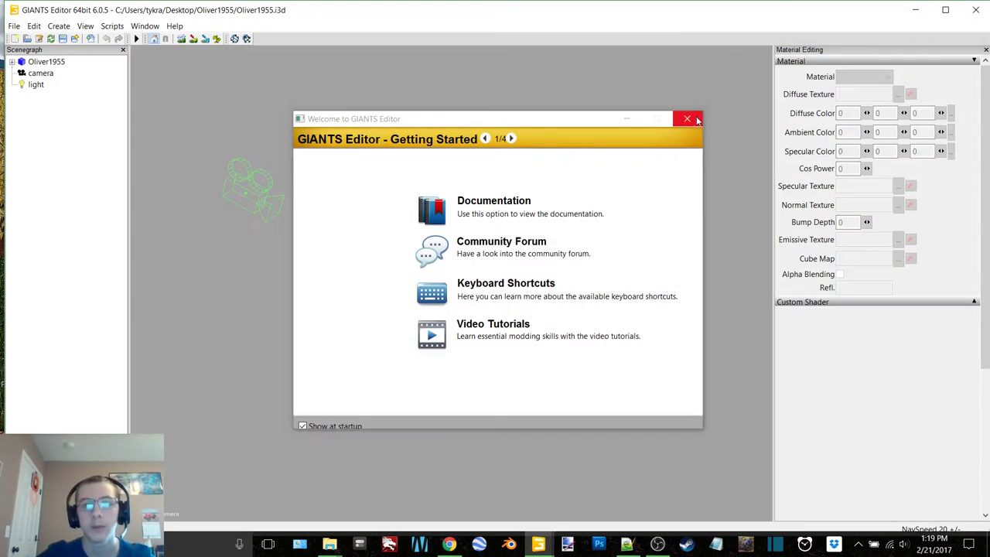
click(688, 120)
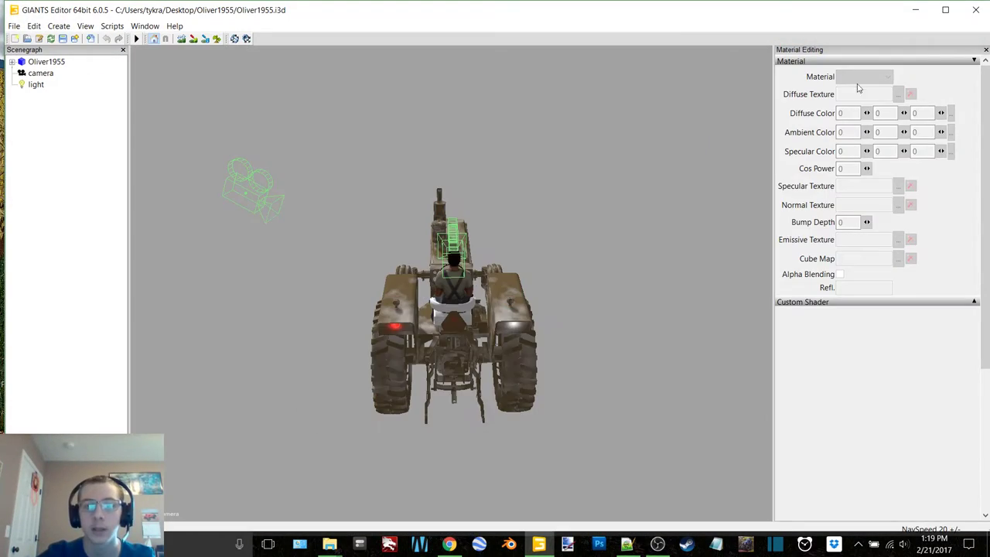
click(979, 7)
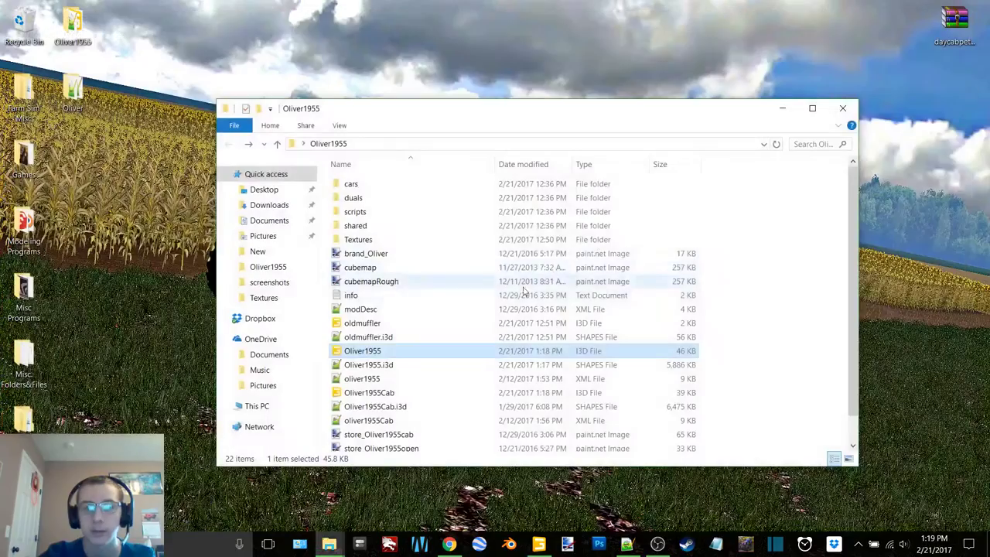
Step: Move the old textures from the Textures folder into a new desktop folder, keeping New, default_cube, farmer_diffuse, farmer_normal, middle, Triangle and vehicleShaderDirt in place
double_click(368, 240)
click(436, 201)
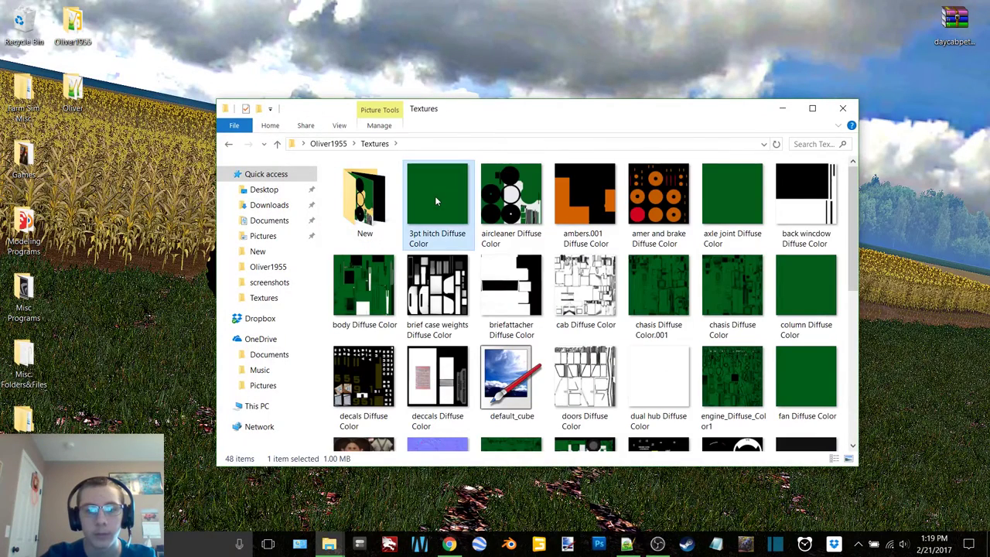
scroll(588, 305, down, 5)
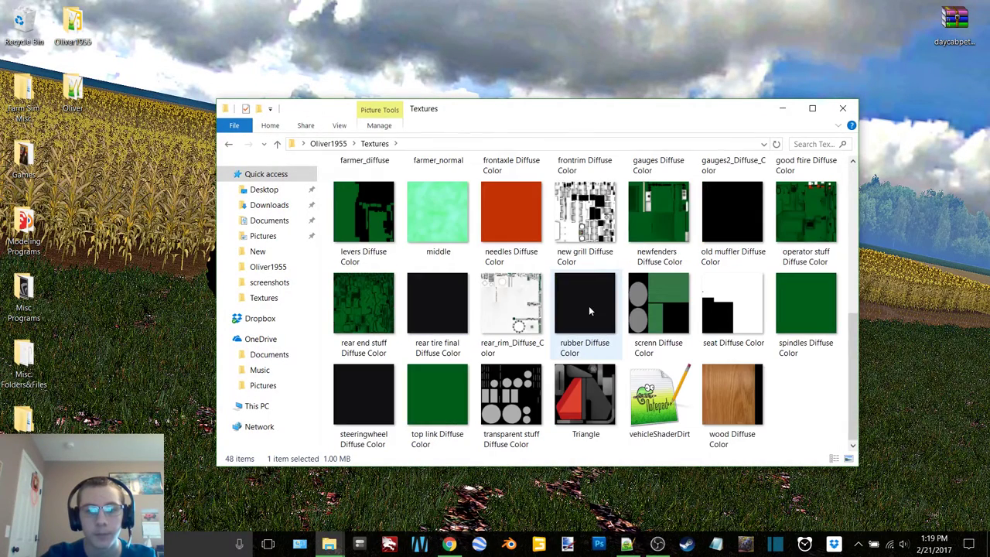
shift+click(741, 407)
ctrl+click(662, 404)
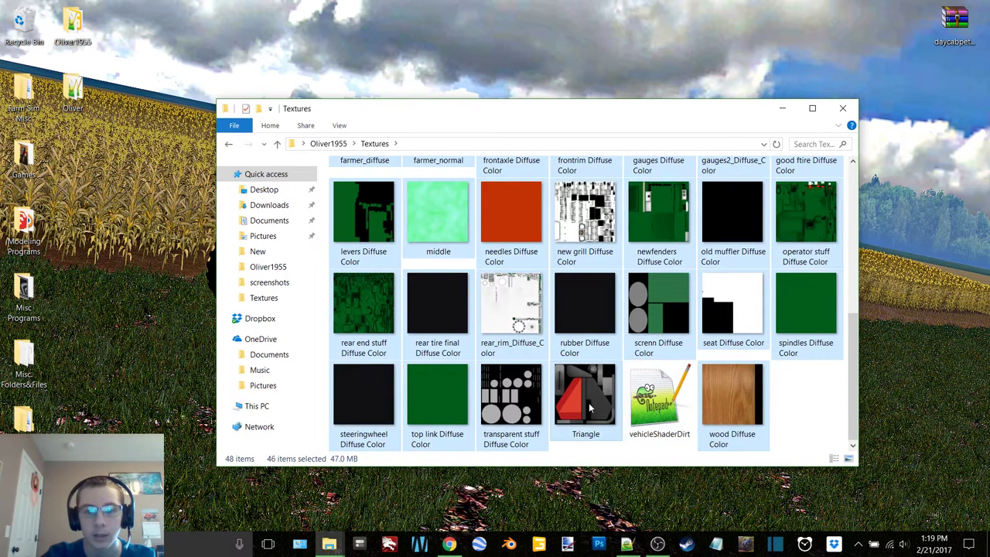
ctrl+click(590, 408)
ctrl+click(438, 213)
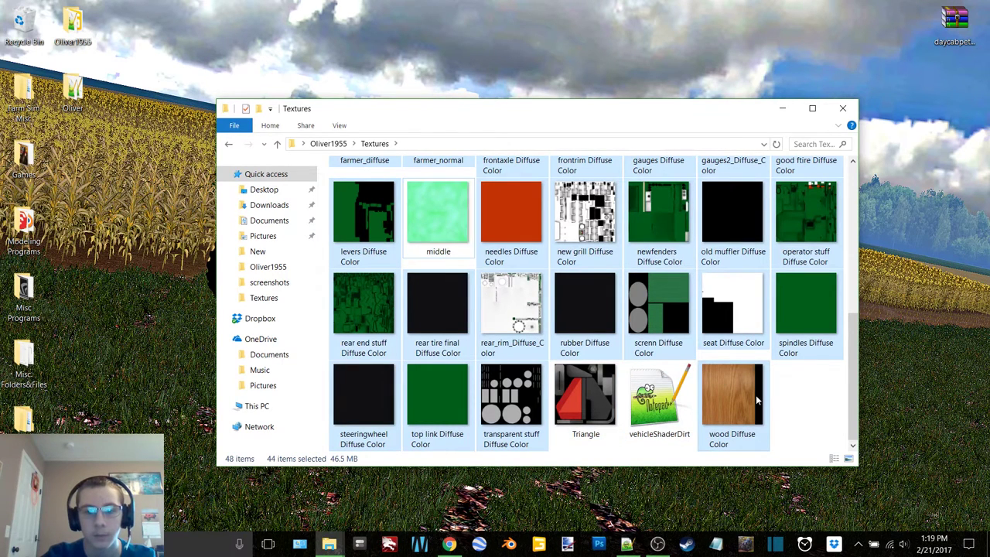
scroll(756, 395, up, 2)
ctrl+click(438, 283)
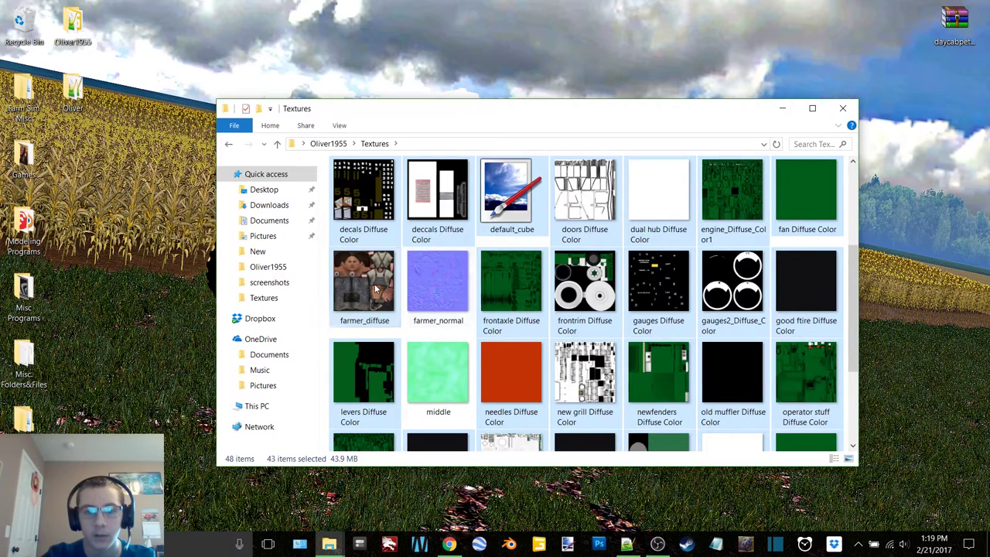
ctrl+click(363, 282)
ctrl+click(531, 201)
scroll(643, 344, up, 1)
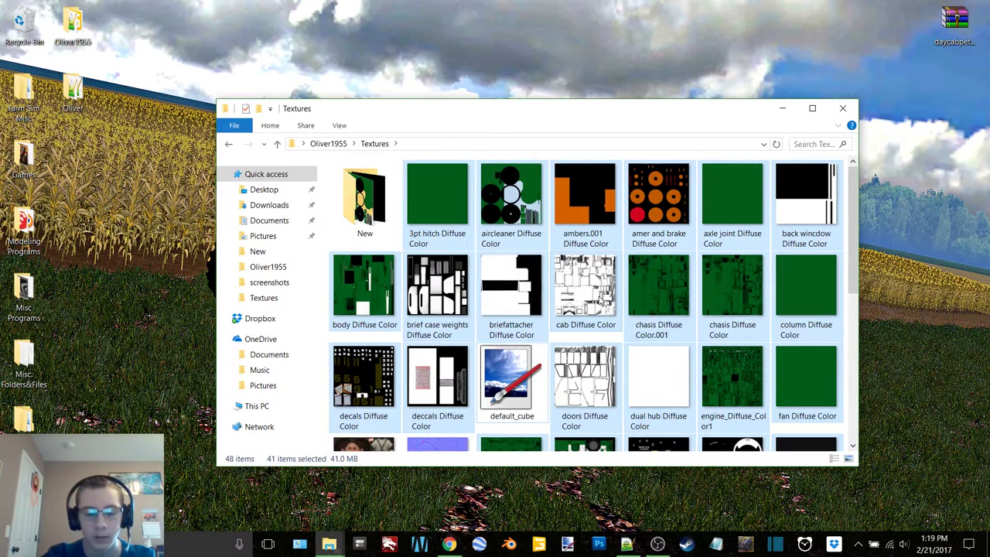
click(136, 180)
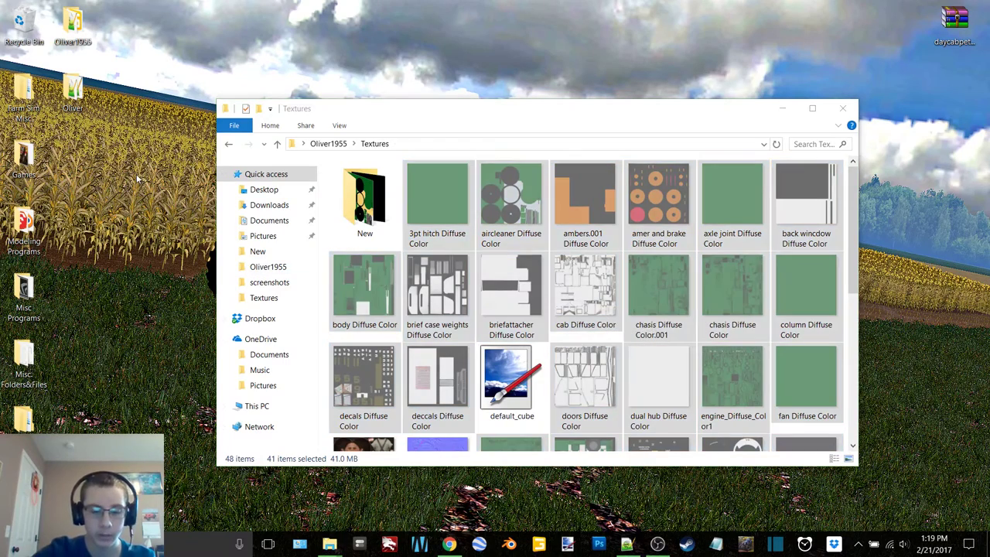
double_click(73, 159)
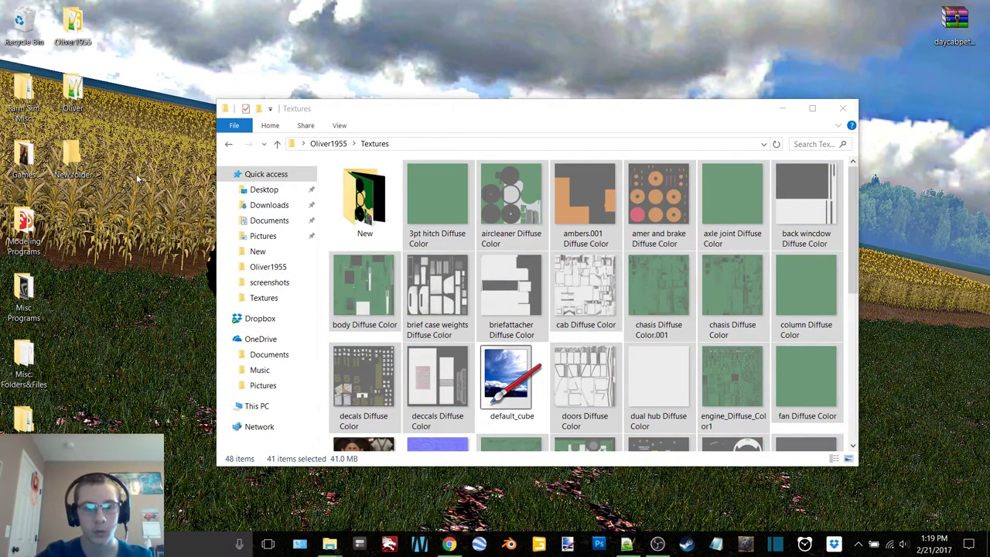
key(ctrl+v)
click(847, 85)
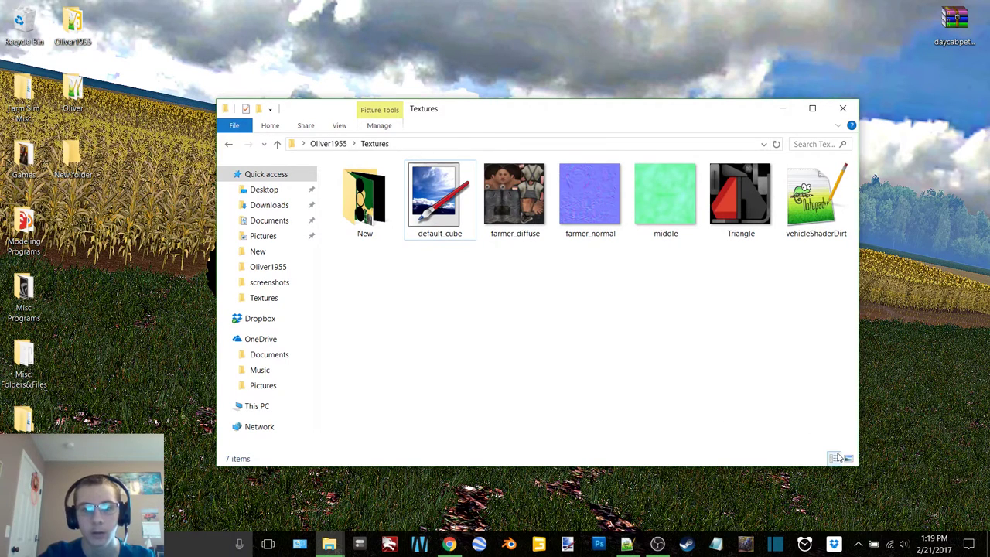
Step: Move all the renamed textures from the New subfolder up into the main Textures folder
double_click(364, 197)
click(510, 349)
scroll(590, 350, down, 2)
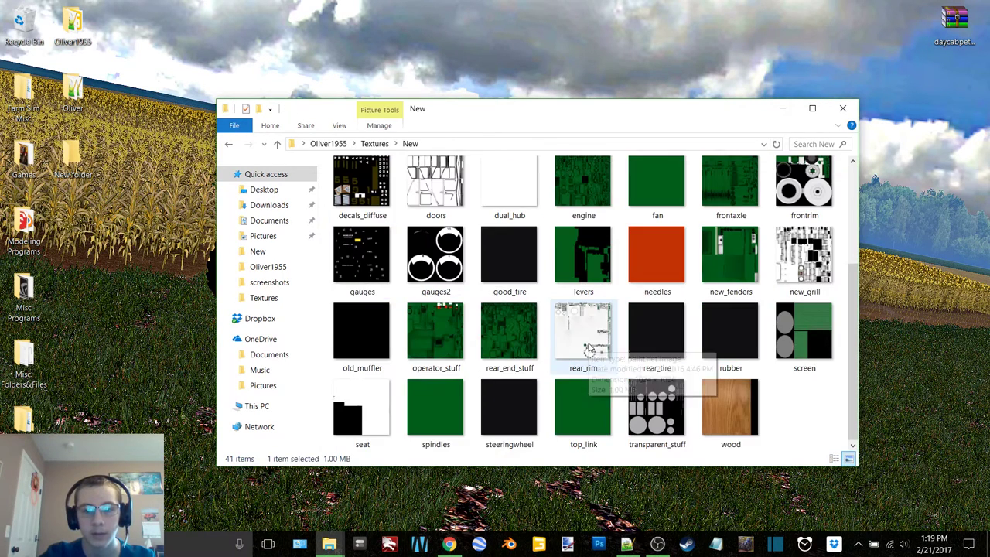
key(ctrl+a)
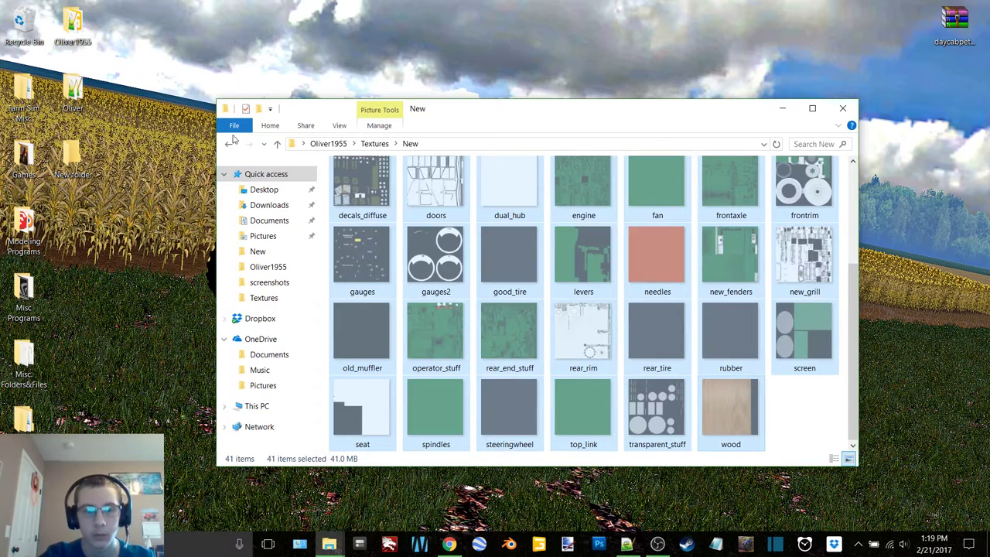
click(228, 144)
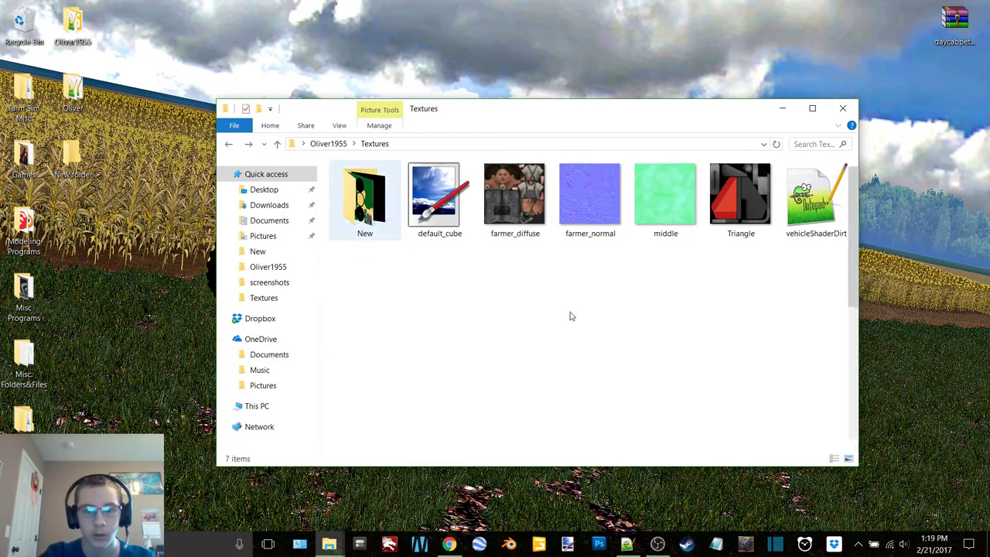
key(ctrl+v)
scroll(834, 290, up, 3)
scroll(834, 290, up, 1)
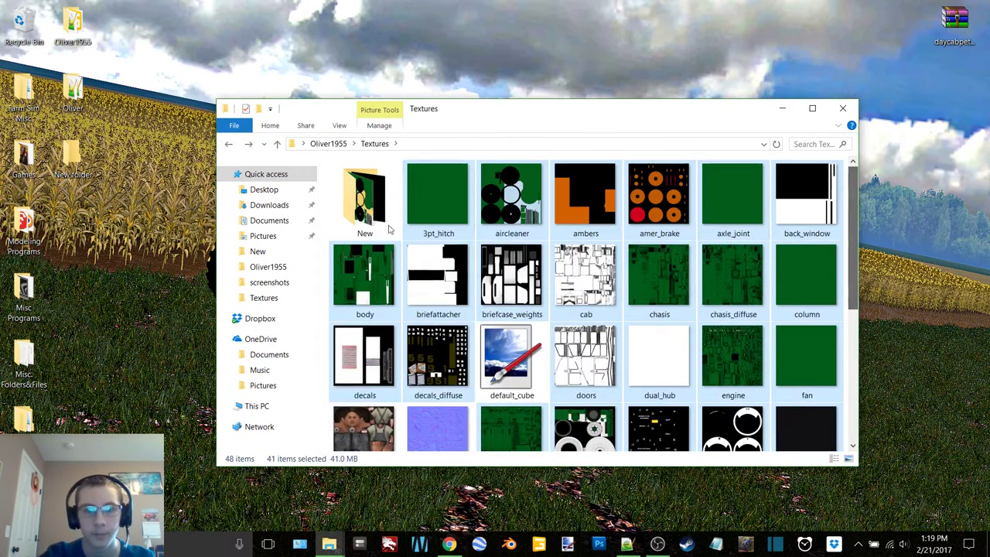
Step: Check that the New subfolder is empty and delete it from the Textures folder
click(356, 221)
double_click(364, 197)
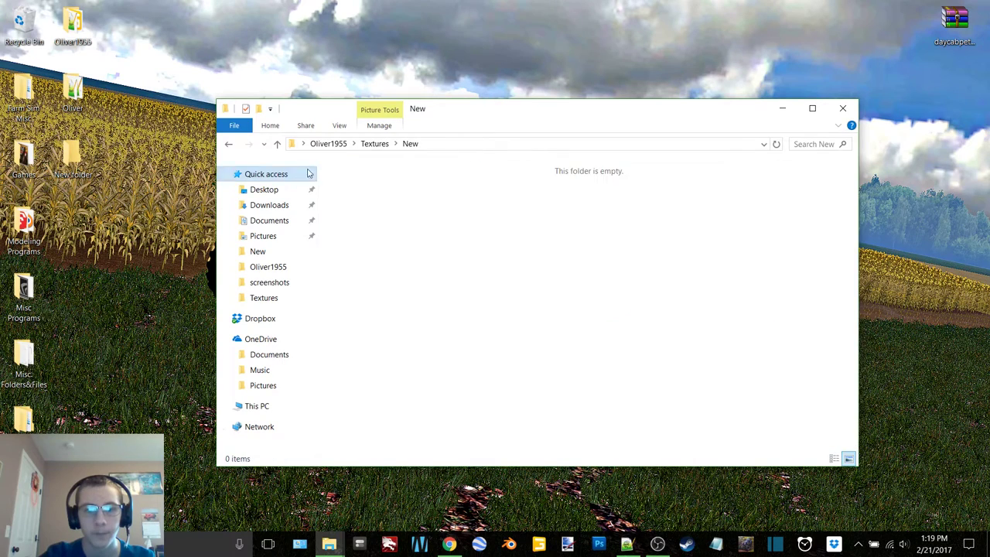
click(228, 144)
drag(364, 197, 27, 41)
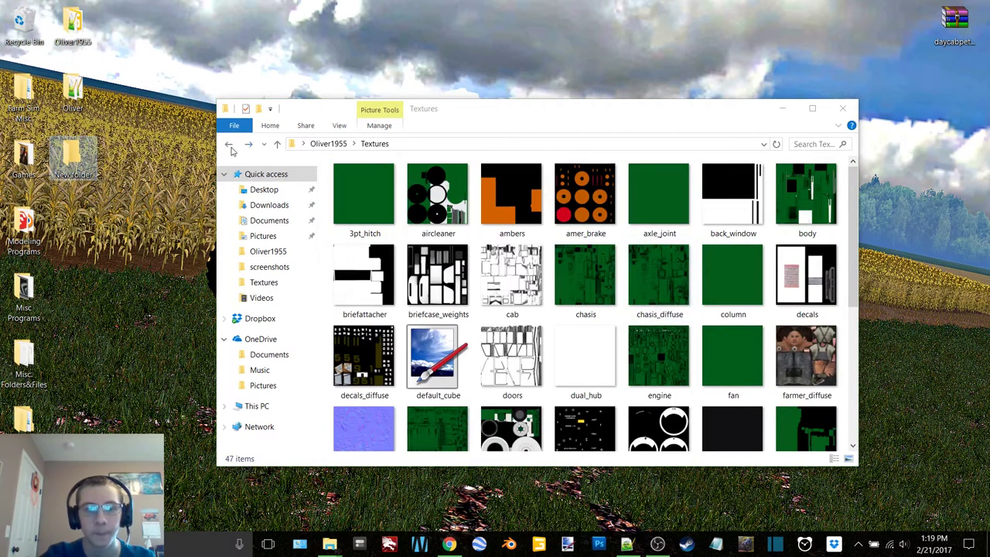
Step: Open the Oliver1955 I3D file in GIANTS Editor, check how the tractor's textures load, and close the editor
click(229, 145)
click(363, 351)
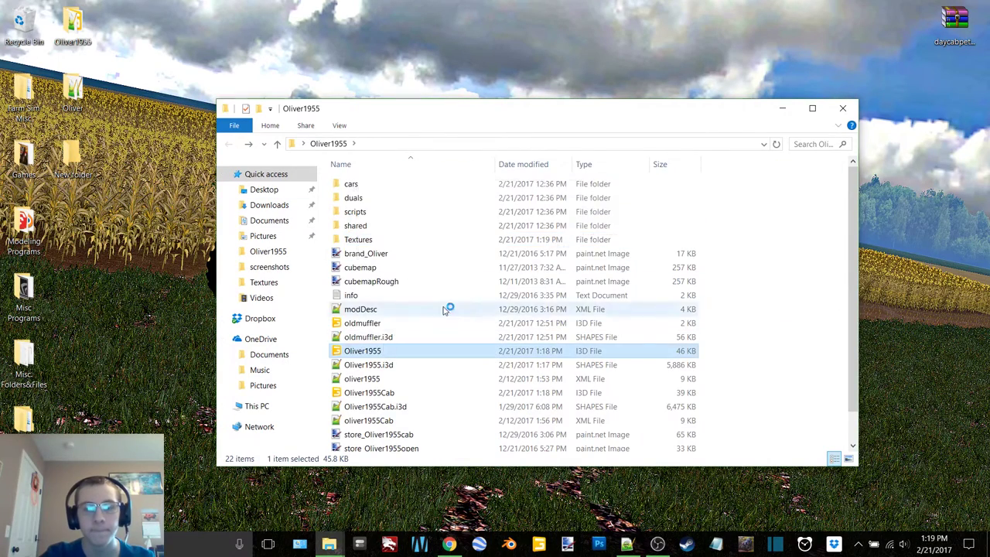
double_click(523, 255)
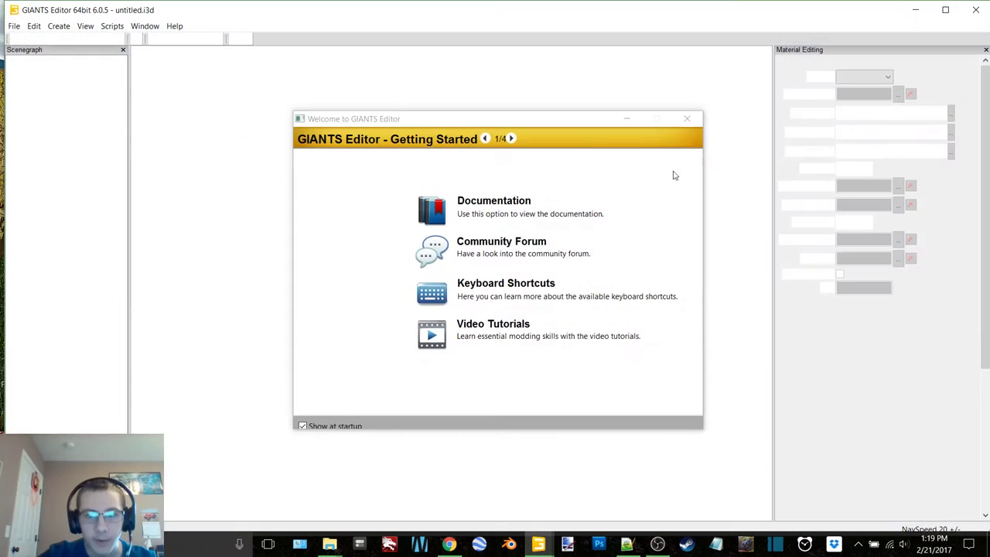
click(691, 122)
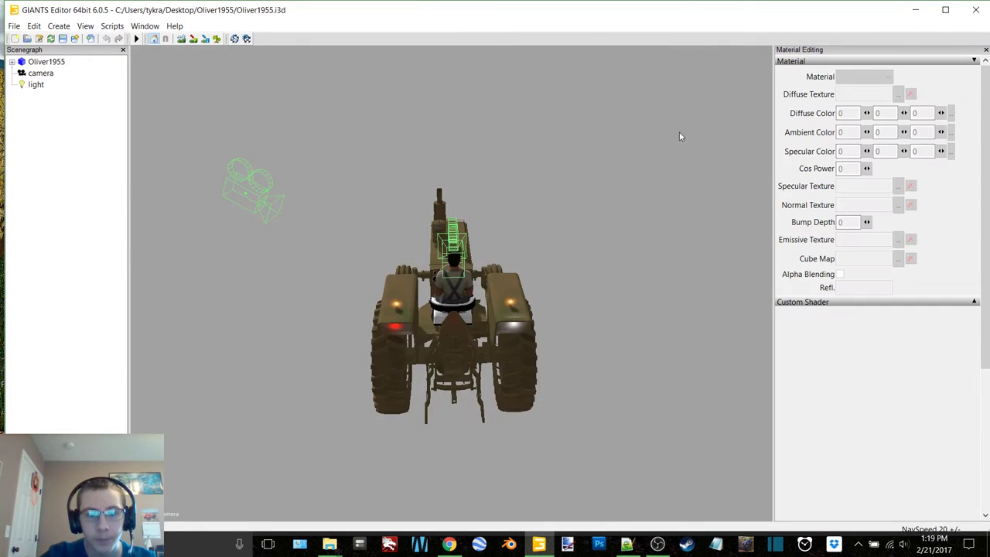
click(975, 10)
Step: Open the Oliver1955Cab I3D file in GIANTS Editor, inspect the cab tractor's textures from the front and side, and close the editor
double_click(372, 392)
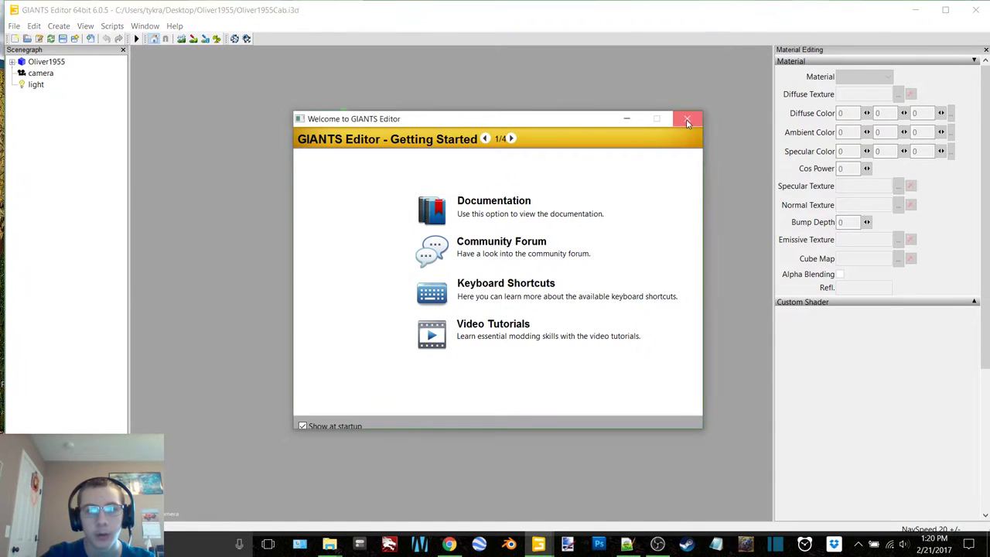
click(687, 118)
click(946, 10)
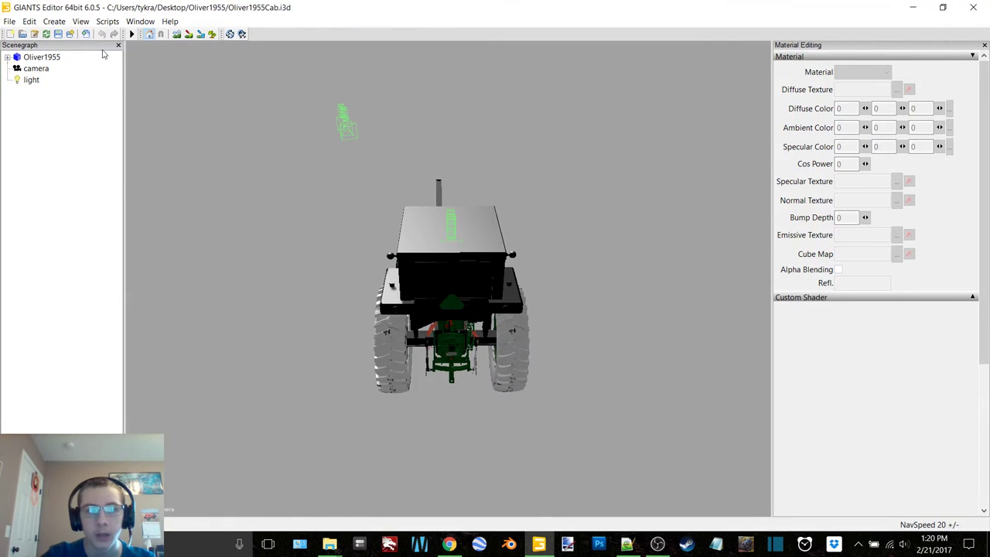
click(82, 21)
mouse_move(101, 33)
click(199, 59)
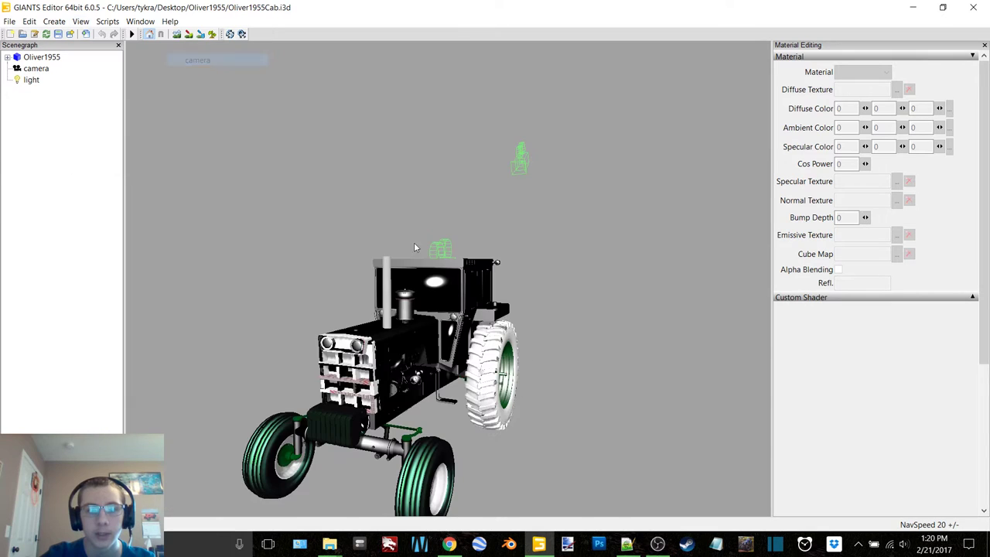
alt+drag(397, 279, 371, 288)
alt+middle_drag(372, 288, 443, 261)
scroll(383, 287, up, 4)
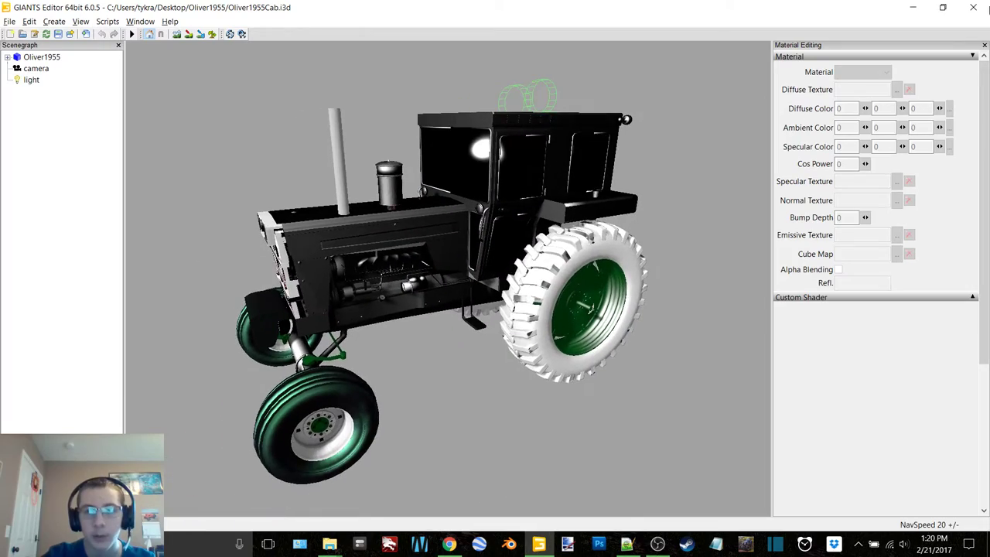
click(974, 6)
click(973, 7)
Step: Switch to Notepad++ and bring up Oliver1955Cab.i3d to examine its Files section
click(547, 270)
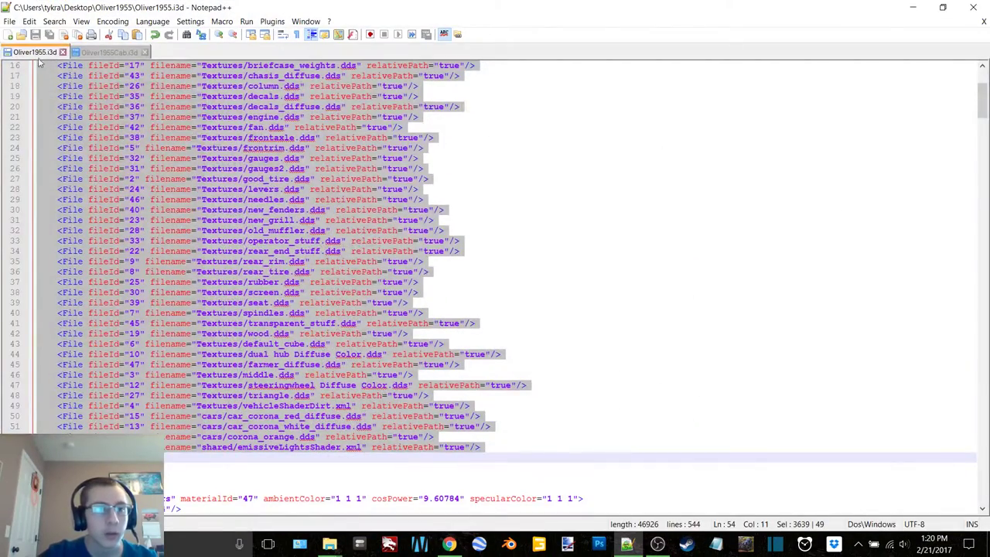
click(104, 51)
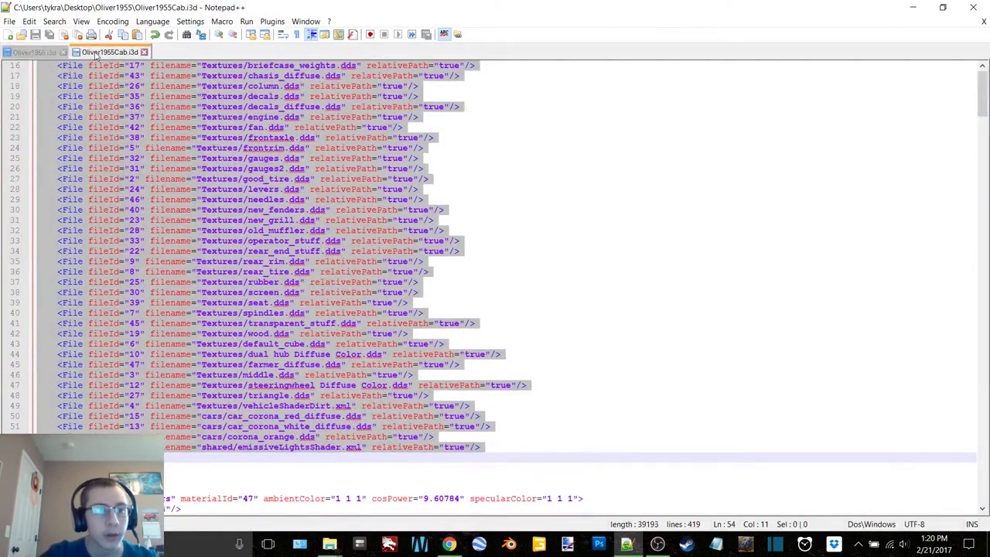
Step: Close the Oliver1955.i3d file, undo the replacement of the Files list in Oliver1955Cab.i3d, save it and close the text editor
click(63, 52)
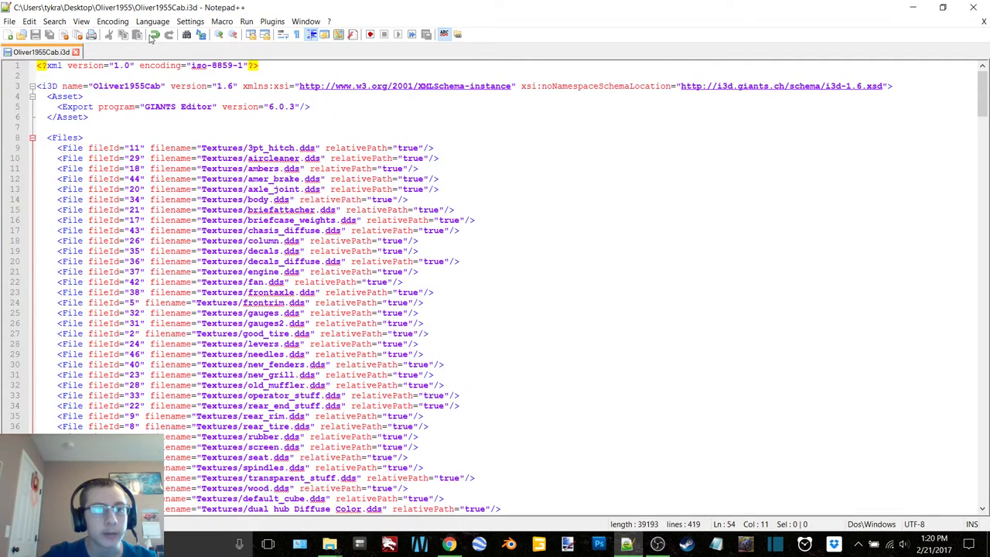
click(154, 35)
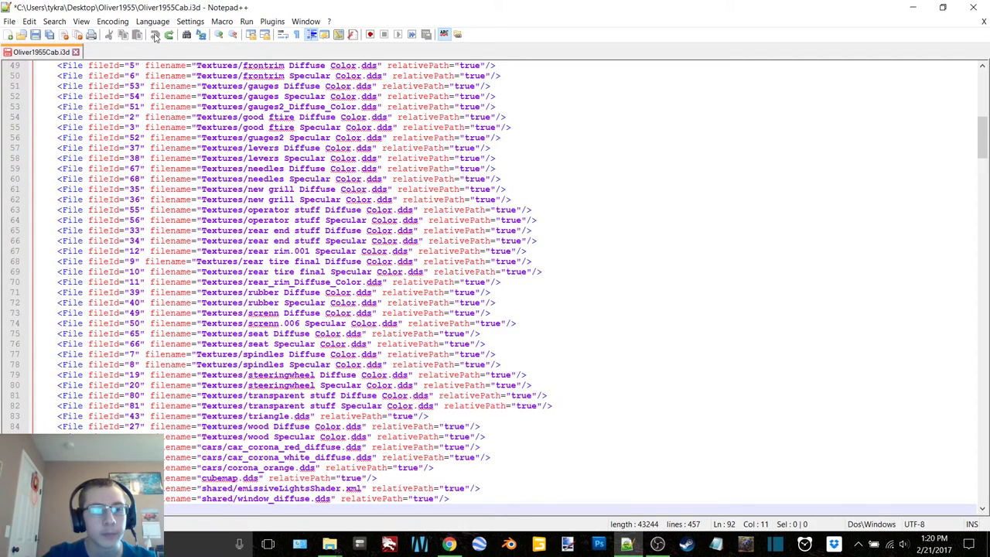
scroll(198, 117, up, 16)
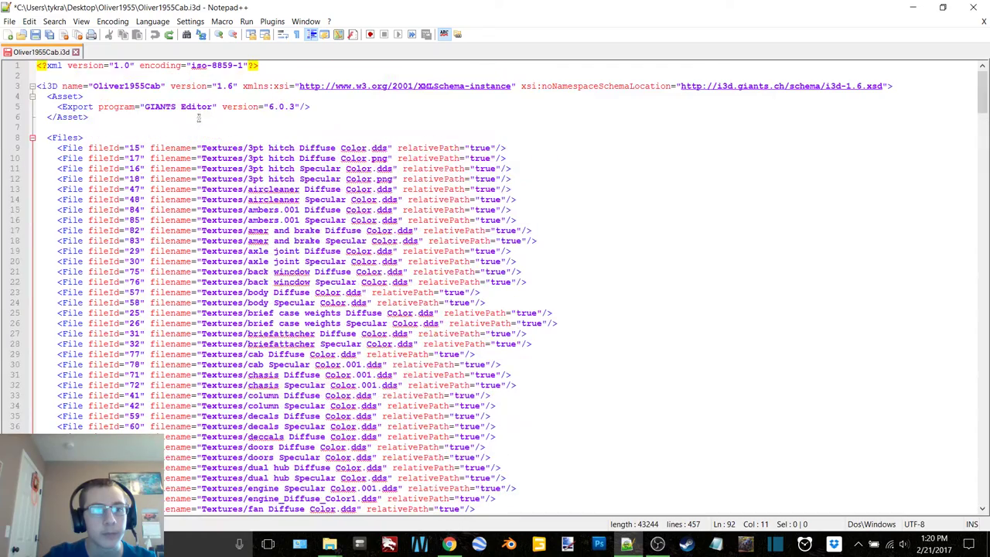
click(35, 36)
click(973, 7)
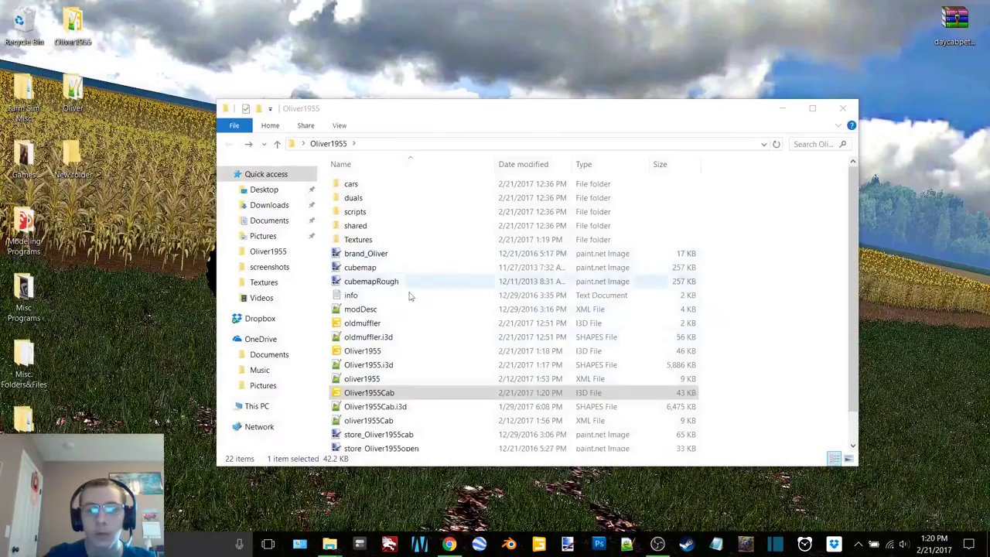
Step: Open the Oliver1955Cab I3D model in GIANTS Editor 6.0.5, dismiss the welcome window and maximize the editor
double_click(408, 393)
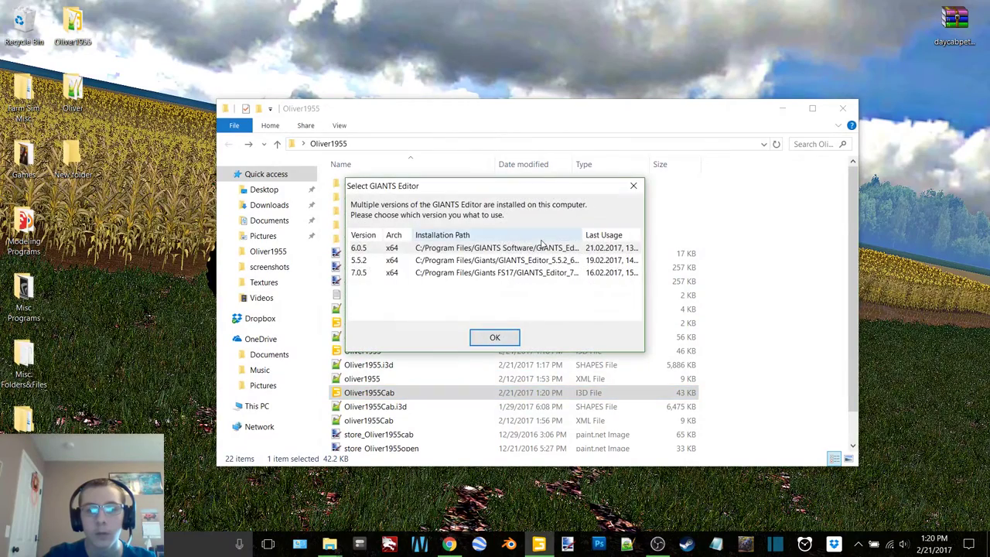
click(495, 337)
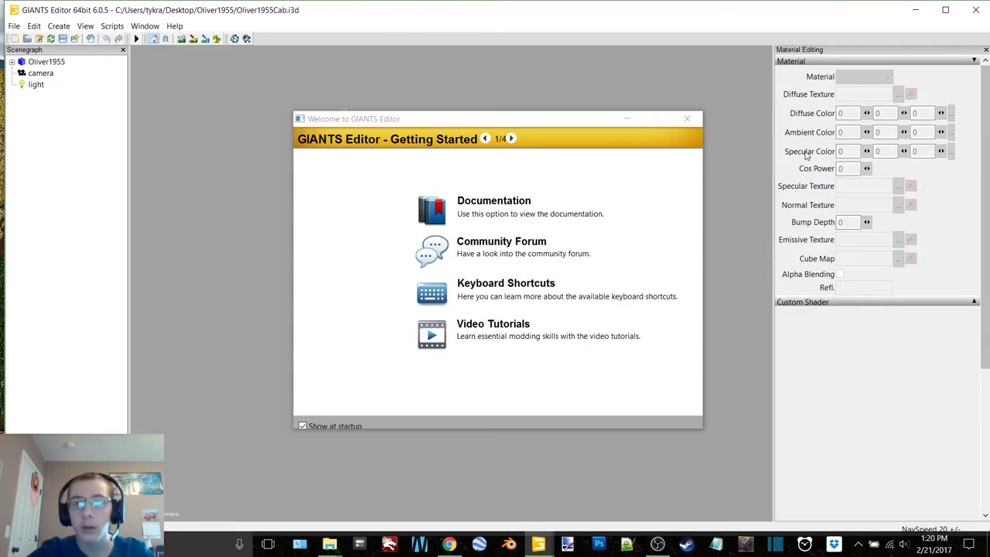
click(687, 119)
click(944, 10)
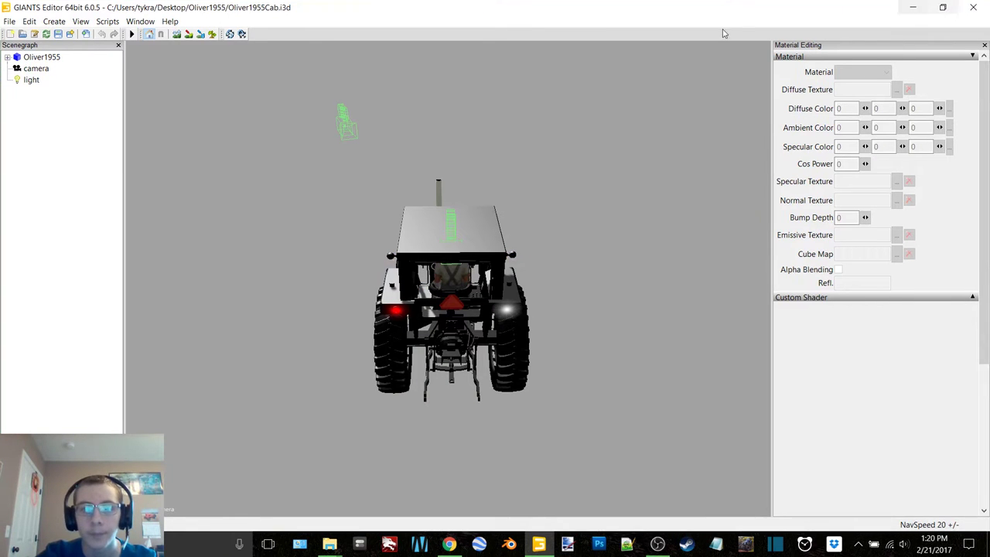
Step: Change the camera view, inspect the cab tractor's textures from the front and side, and close the editor without saving
click(107, 21)
mouse_move(80, 20)
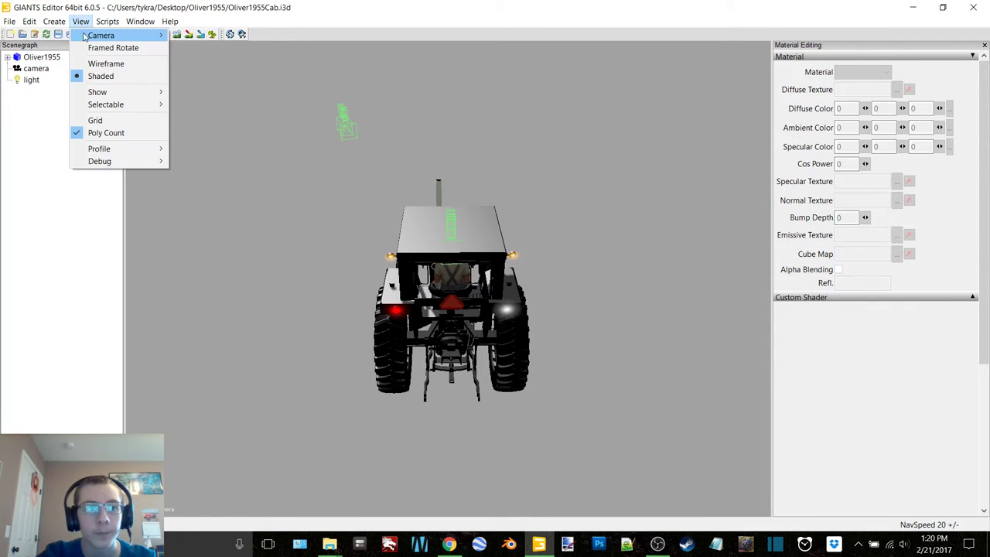
mouse_move(100, 35)
click(197, 60)
alt+drag(440, 229, 357, 258)
scroll(430, 227, up, 3)
scroll(445, 236, down, 3)
alt+middle_drag(503, 279, 430, 228)
alt+drag(454, 202, 477, 181)
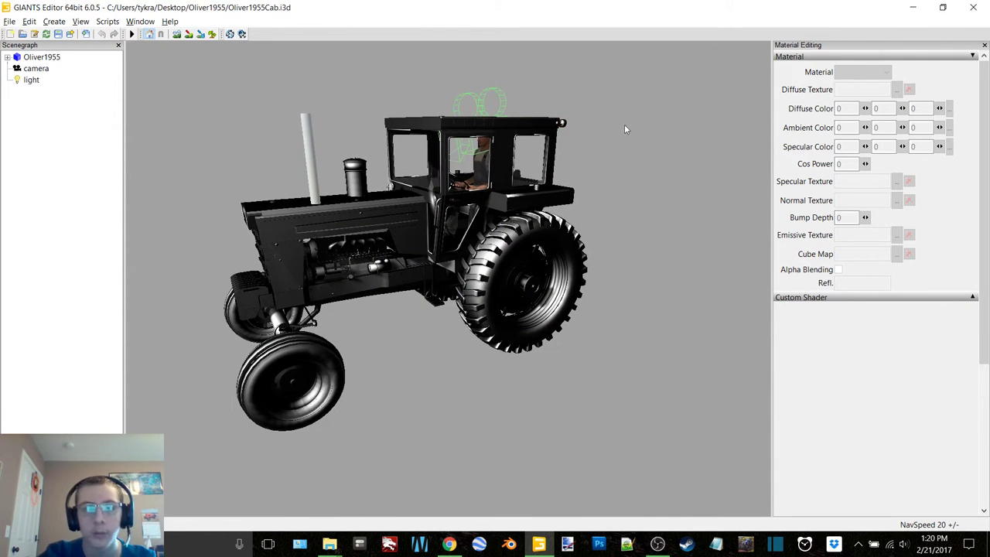
click(973, 7)
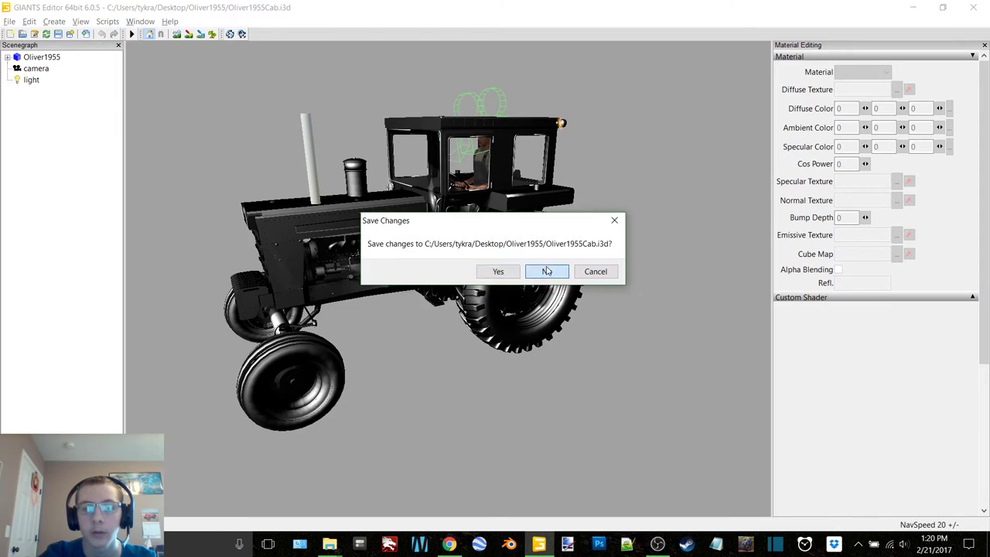
click(546, 271)
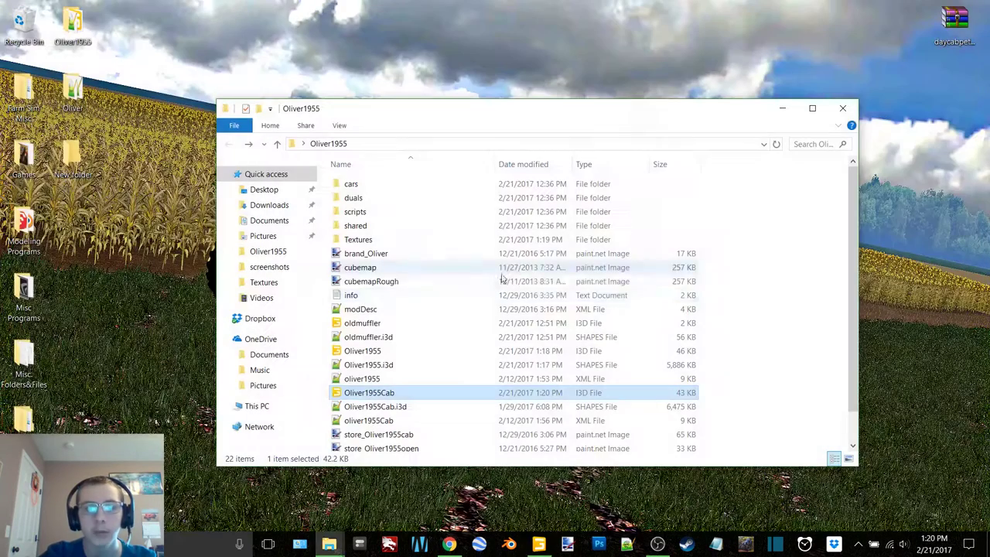
Step: Create a folder with the default name New folder inside the Oliver1955 Textures folder
double_click(399, 242)
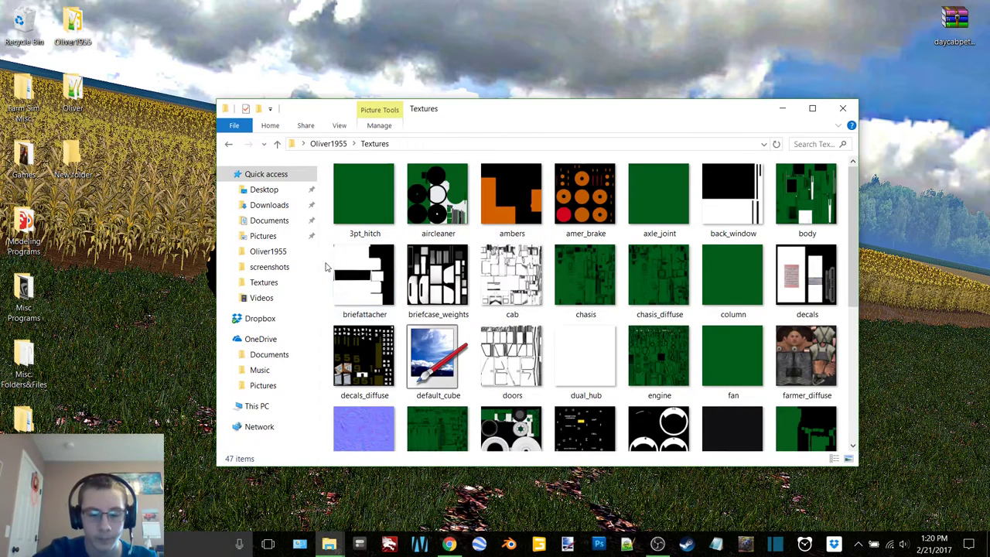
key(ctrl+shift+n)
key(Return)
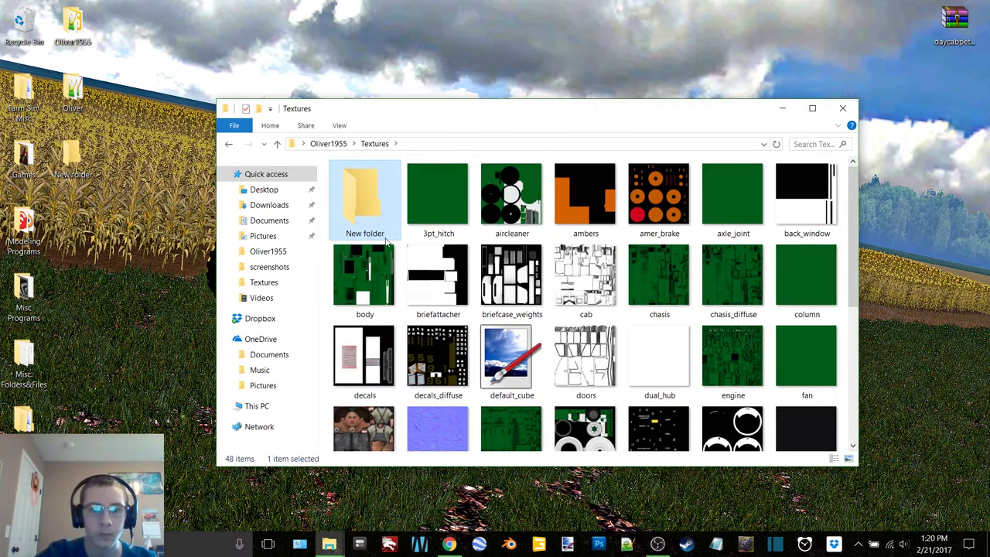
Step: Move all textures except default_cube, farmer_diffuse, farmer_normal, middle, Triangle and vehicleShaderDirt into the New folder within Textures
click(433, 219)
scroll(442, 343, down, 5)
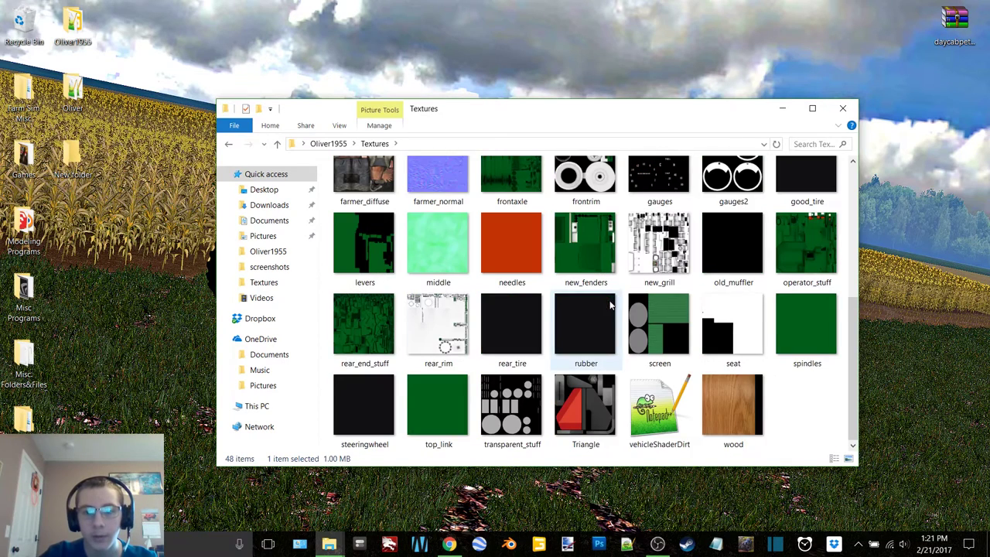
shift+click(731, 412)
ctrl+click(670, 426)
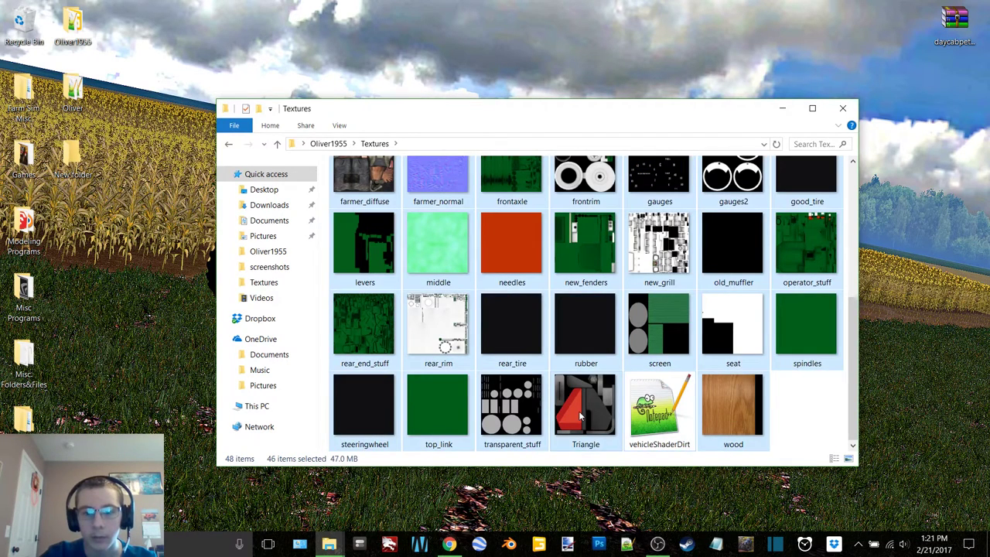
ctrl+click(579, 411)
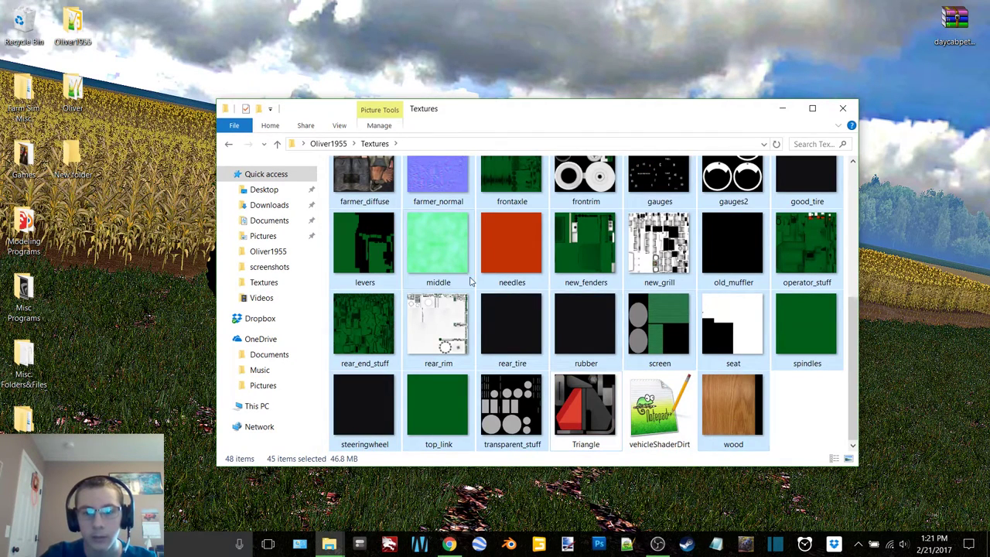
ctrl+click(440, 256)
scroll(430, 224, up, 1)
ctrl+click(420, 193)
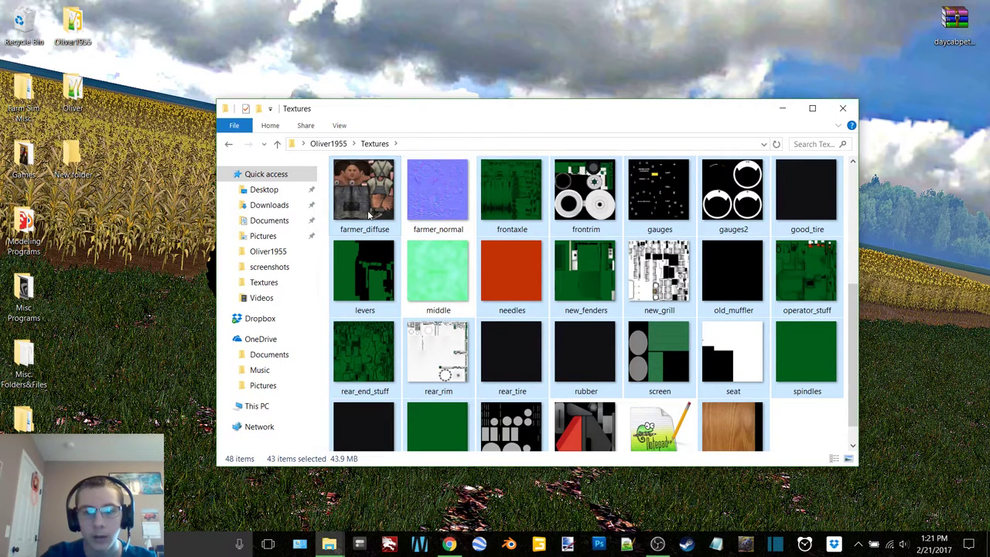
ctrl+click(368, 217)
scroll(673, 338, up, 2)
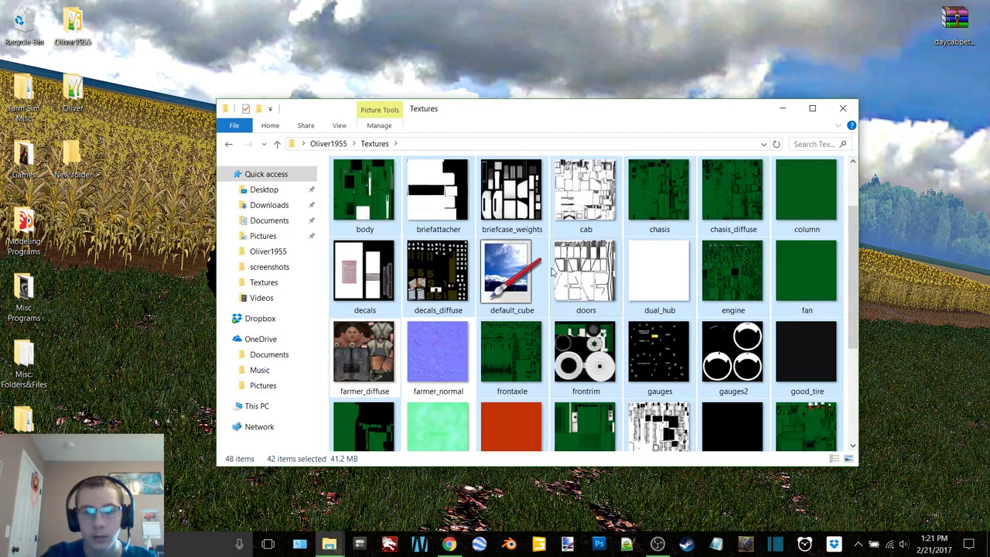
ctrl+click(526, 275)
scroll(619, 328, up, 1)
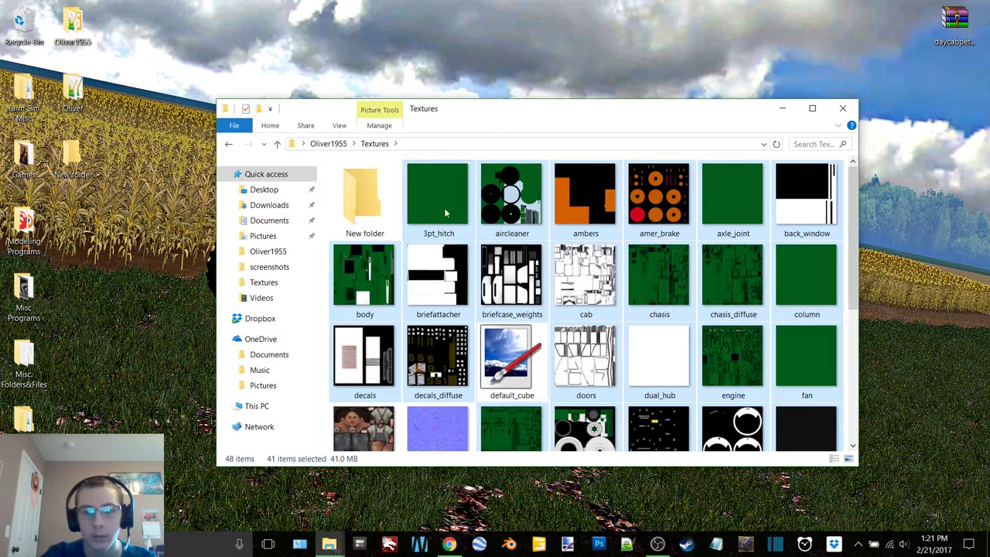
drag(444, 207, 360, 198)
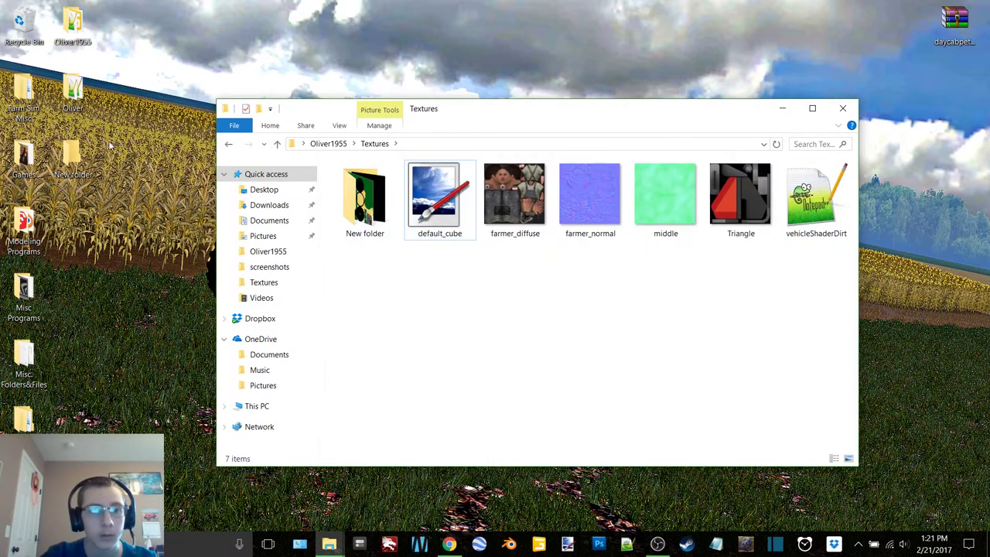
Step: Move all the original Diffuse Color textures from the desktop's New folder into the Oliver1955 Textures folder
double_click(73, 157)
drag(403, 239, 757, 396)
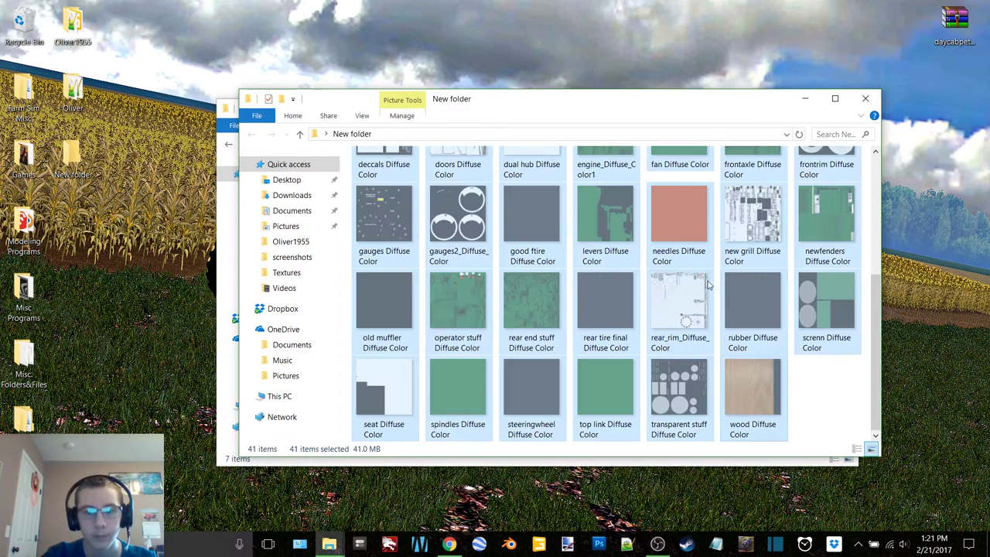
click(805, 98)
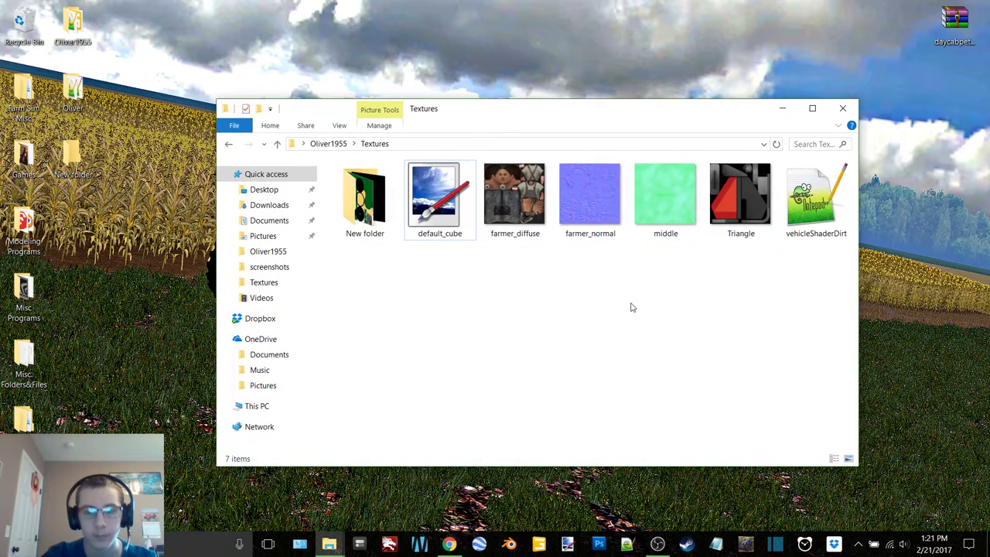
key(ctrl+z)
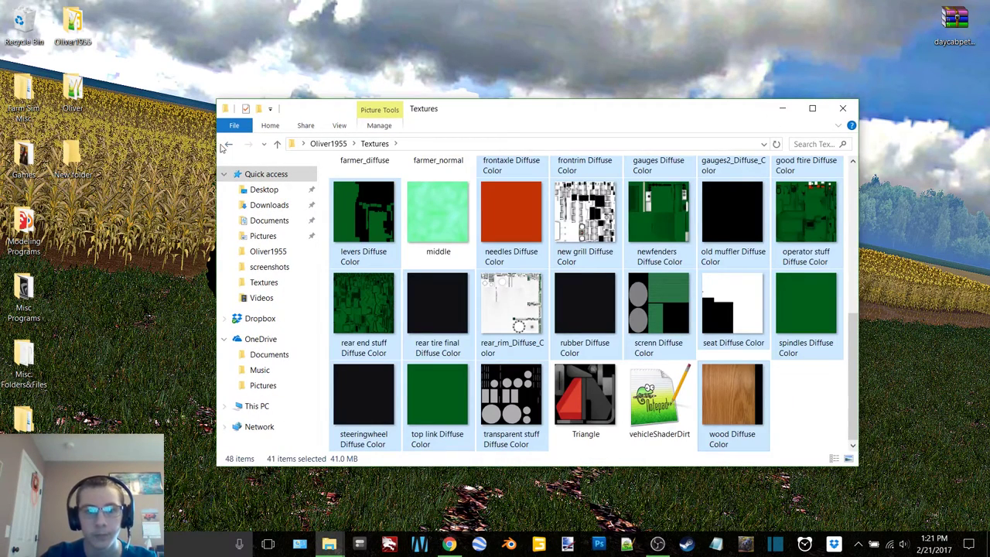
Step: Return to the Oliver1955 folder, reopen the Oliver1955Cab I3D model in GIANTS Editor 6.0.5 and dismiss the welcome window
click(226, 145)
click(410, 395)
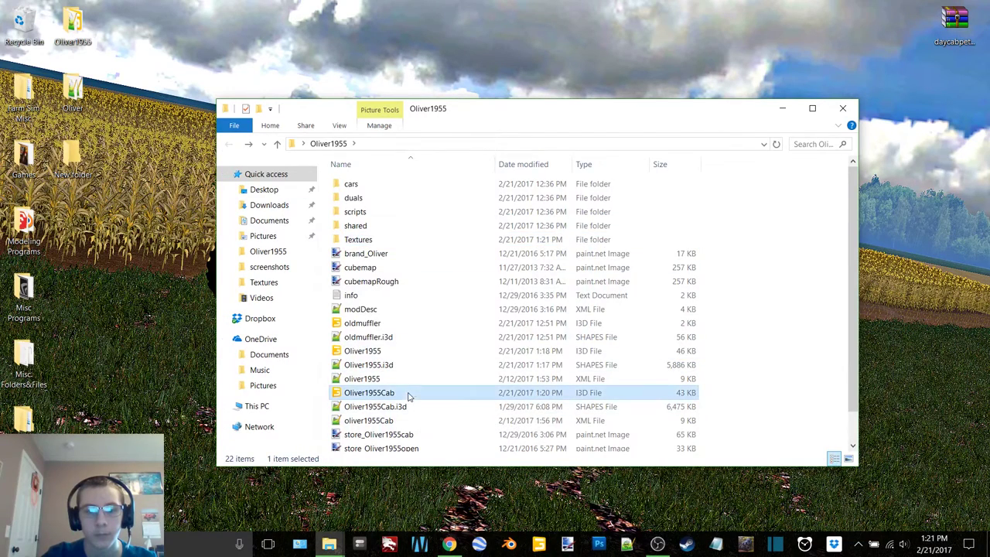
double_click(408, 393)
double_click(522, 250)
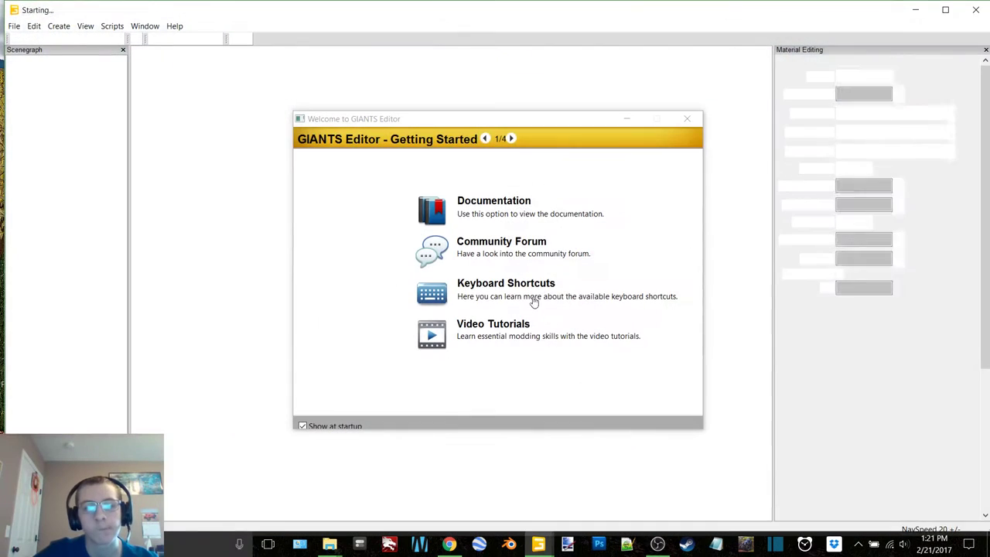
click(684, 120)
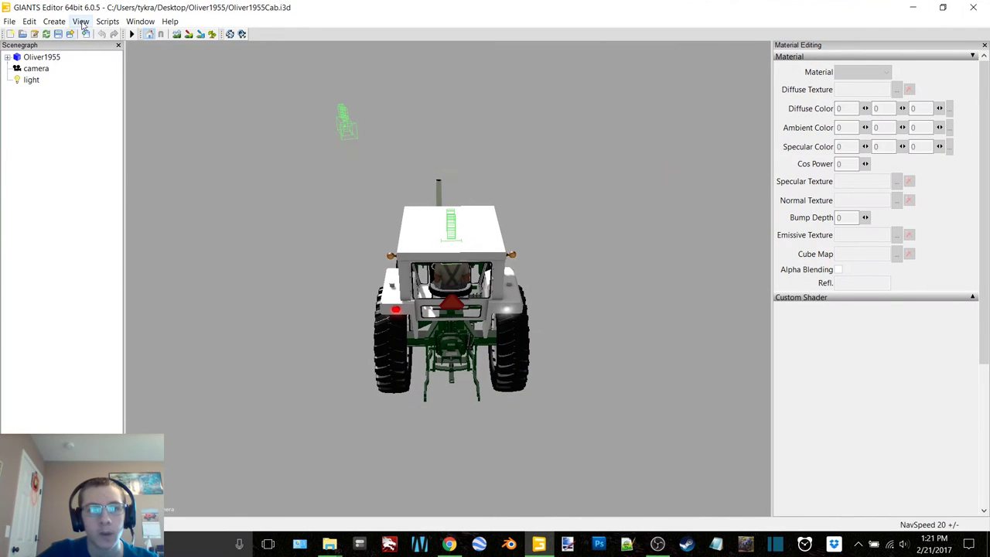
Step: Change the camera view and inspect the cab tractor's restored textures from the front and side
click(81, 22)
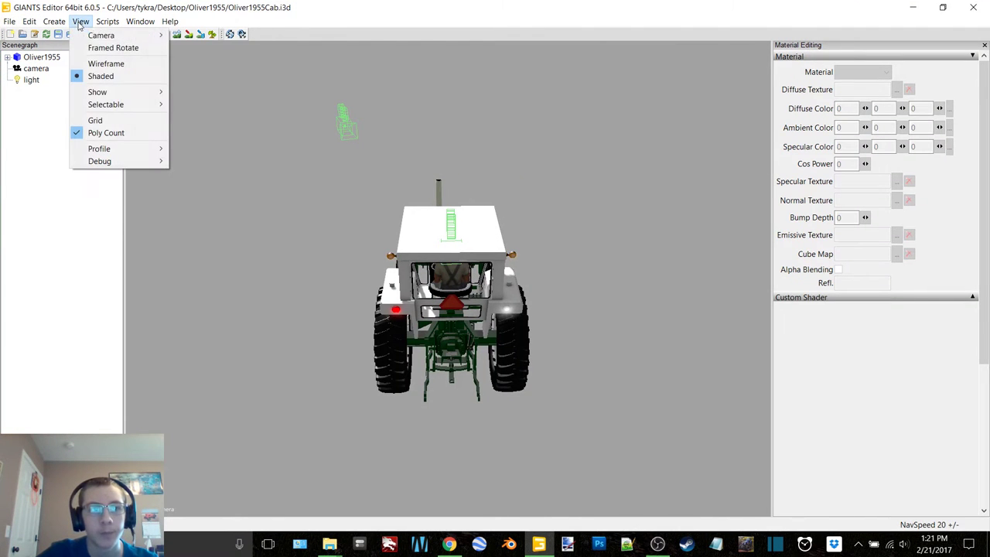
mouse_move(93, 35)
click(197, 60)
alt+middle_drag(510, 261, 489, 240)
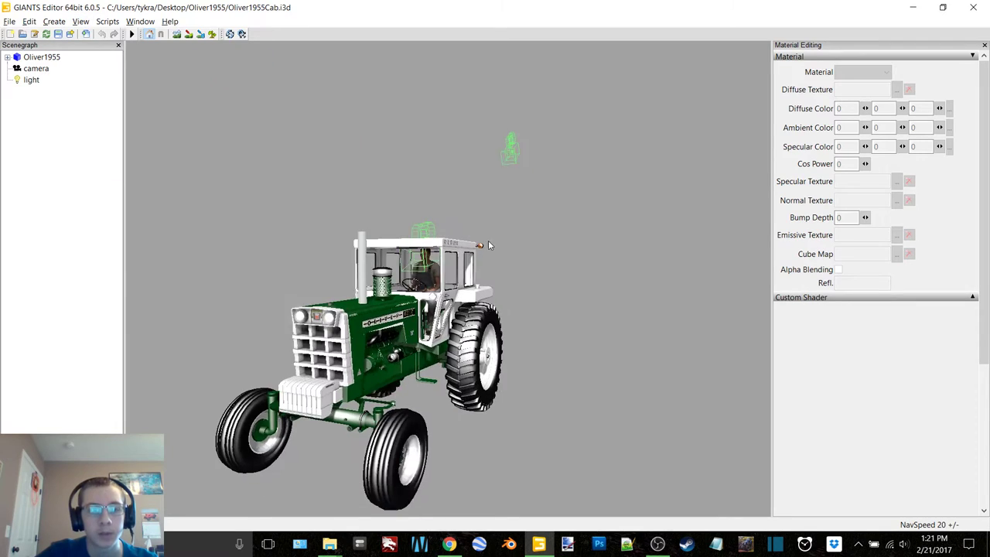
scroll(493, 239, up, 3)
alt+drag(497, 237, 348, 267)
scroll(416, 267, down, 3)
scroll(461, 260, up, 3)
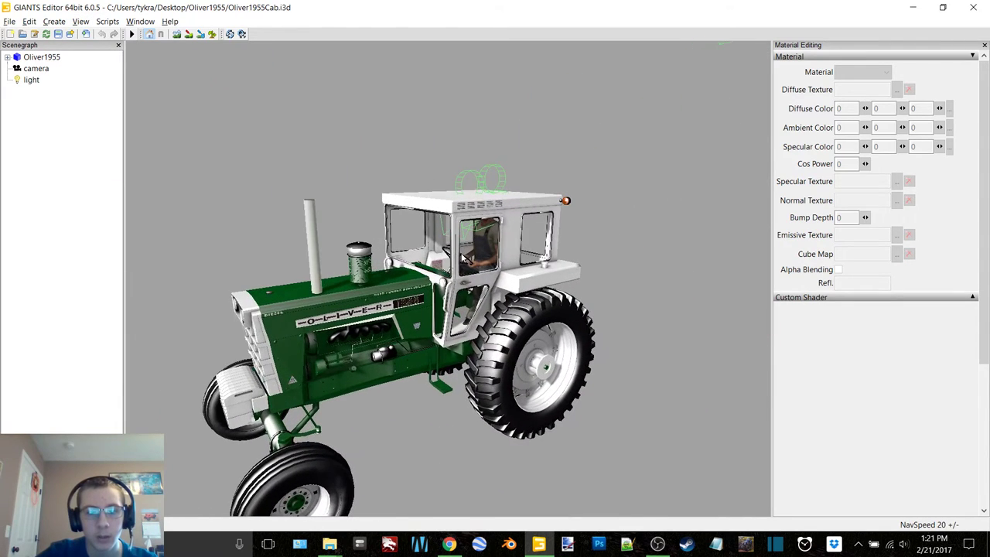
Step: Expand the Oliver1955 parts group in the scene and import oldmuffler.i3d from the Oliver1955 folder
double_click(43, 58)
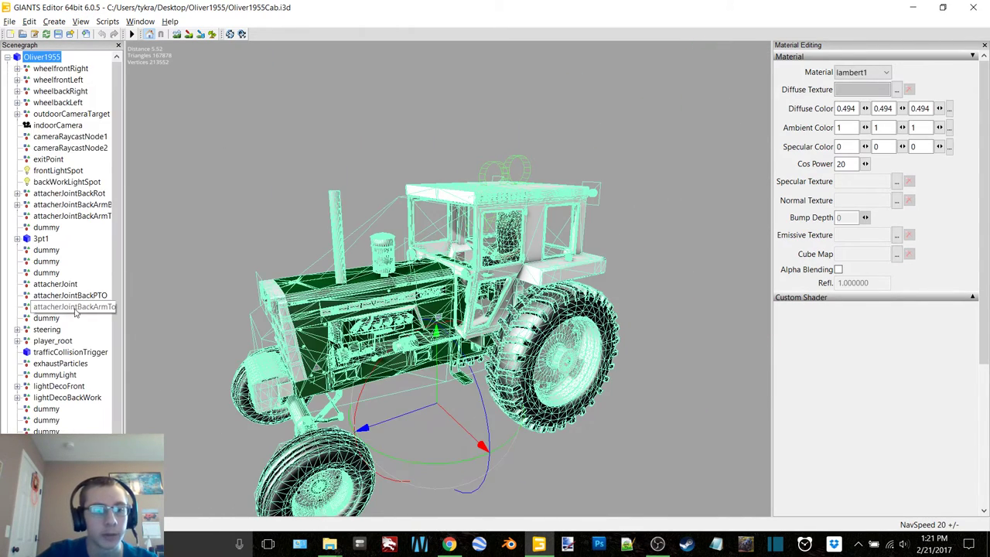
scroll(56, 193, down, 2)
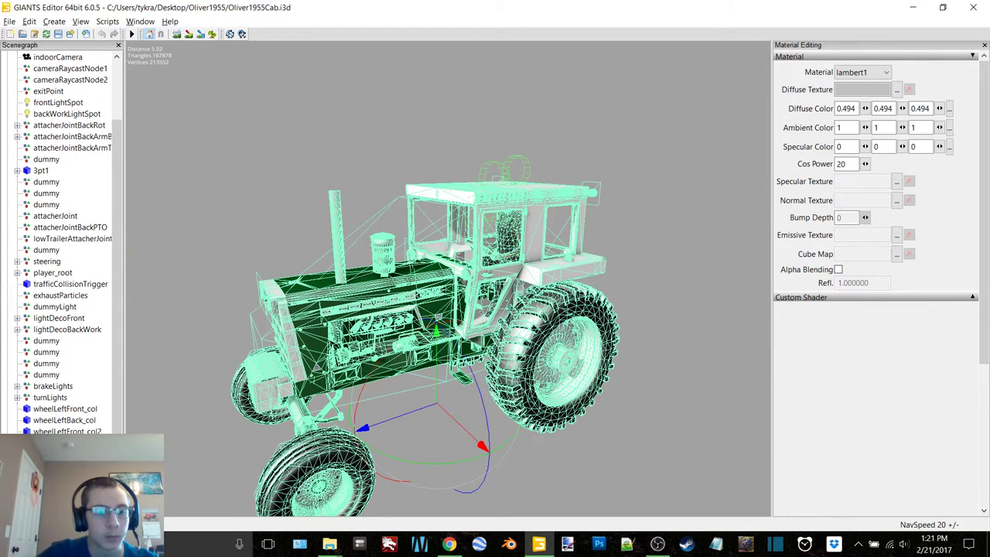
double_click(42, 466)
click(10, 22)
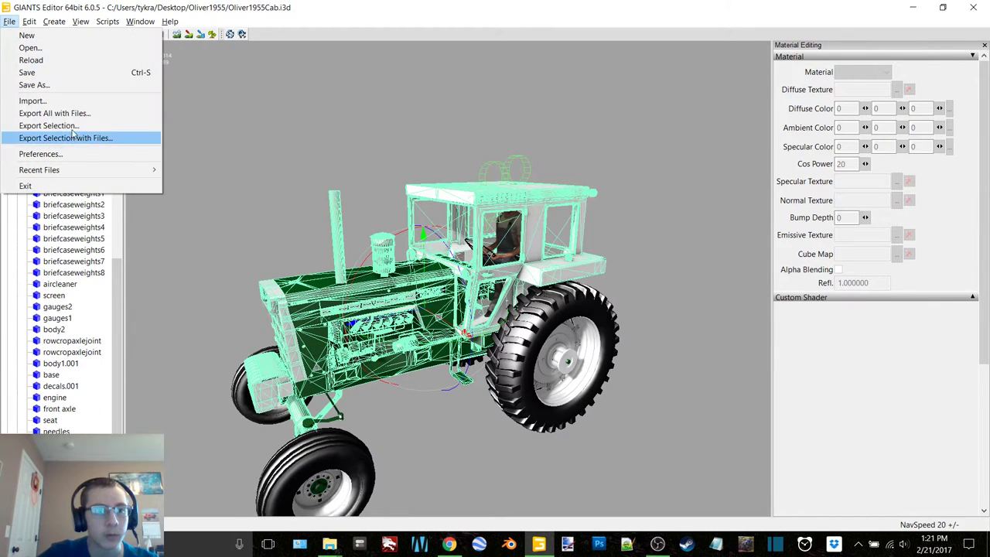
click(65, 102)
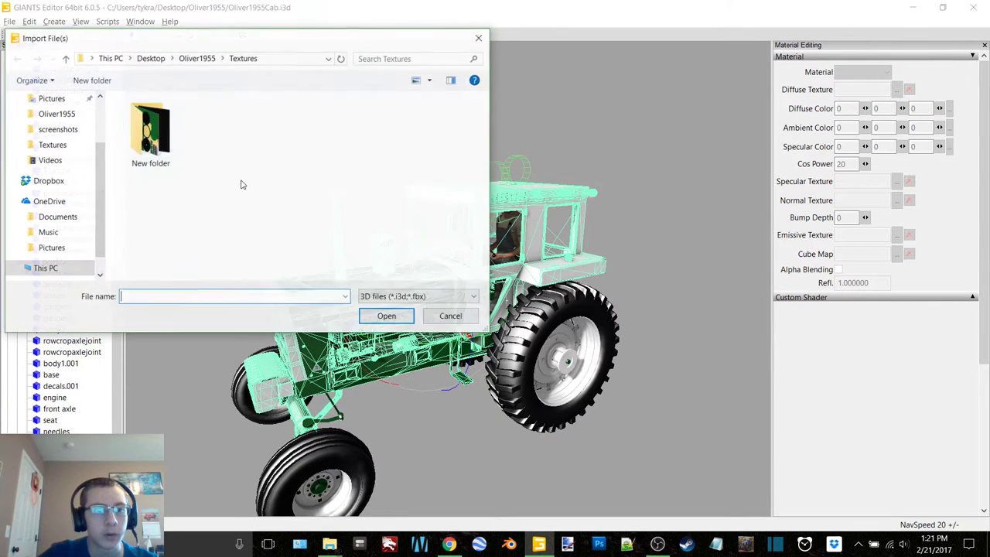
click(195, 58)
double_click(188, 190)
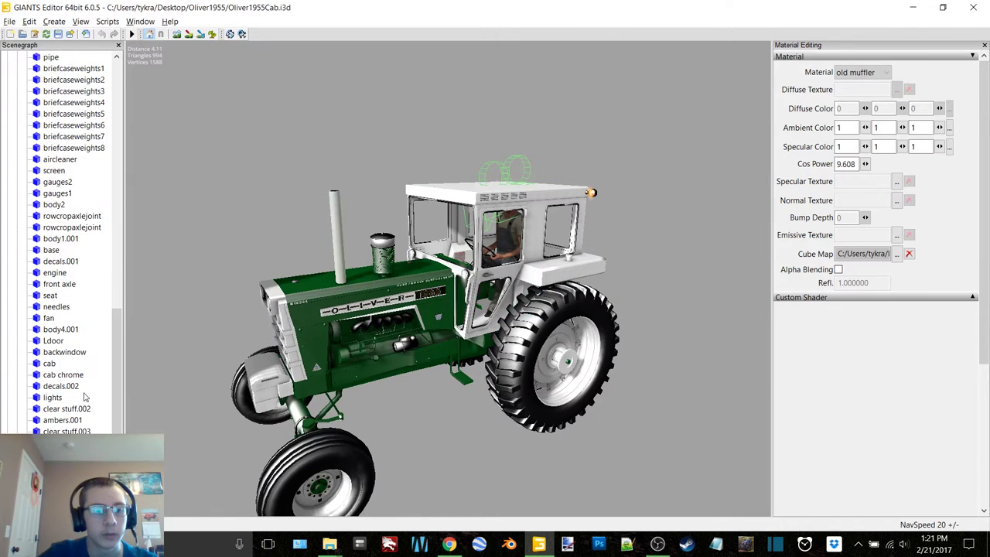
scroll(94, 269, up, 4)
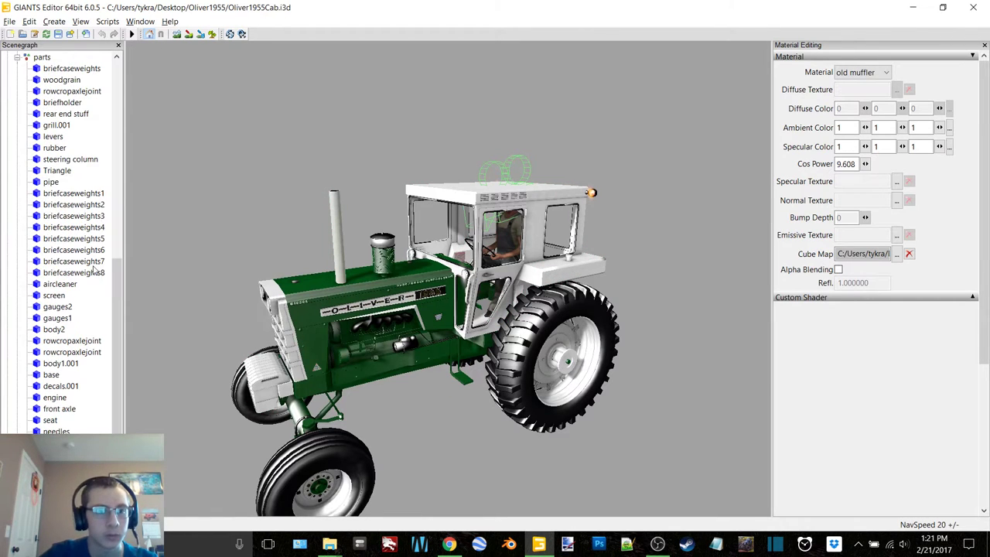
Step: Place the imported muffler in the parts group directly before briefcaseweights1 and remove the pipe object from the group
click(41, 60)
key(ctrl+v)
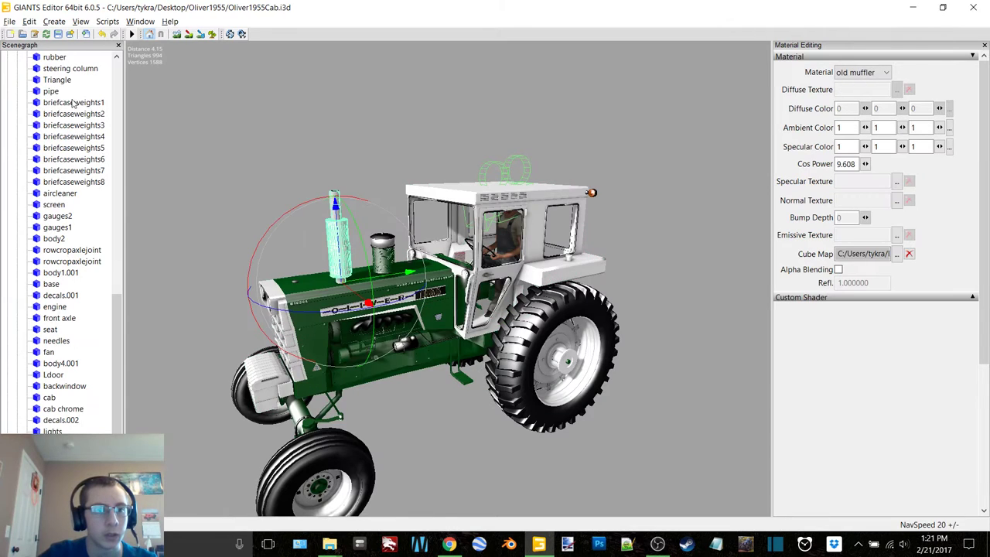
click(62, 106)
shift+click(70, 487)
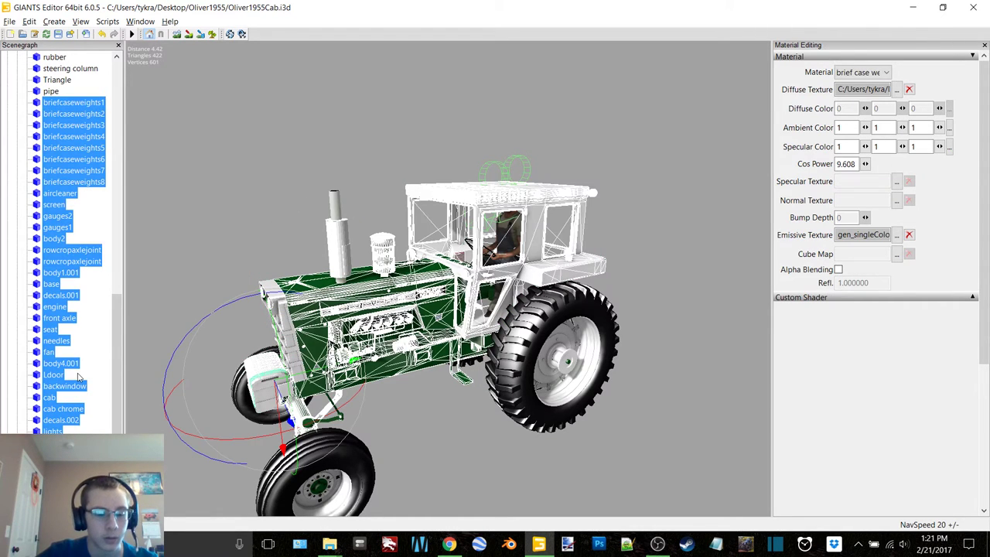
key(Delete)
key(ctrl+z)
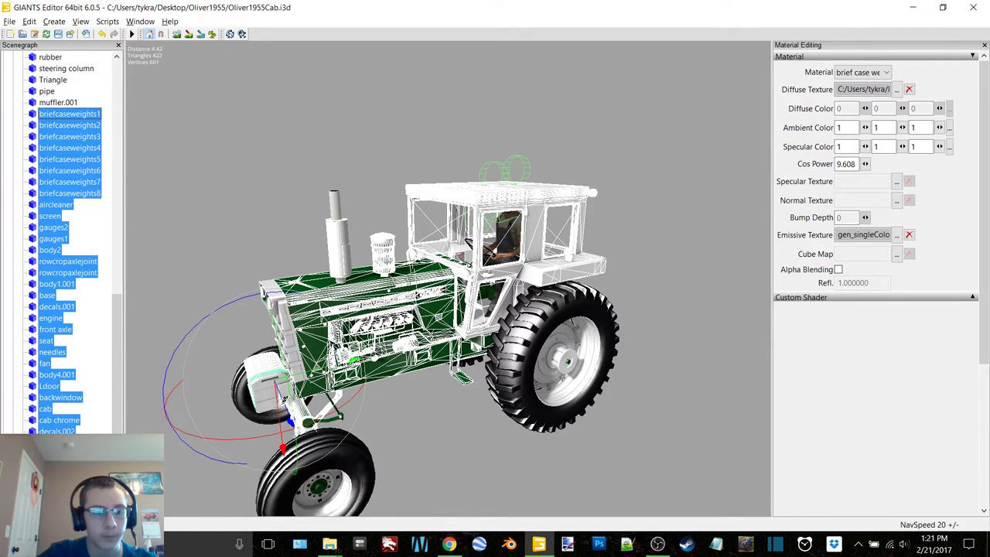
click(46, 91)
key(ctrl+x)
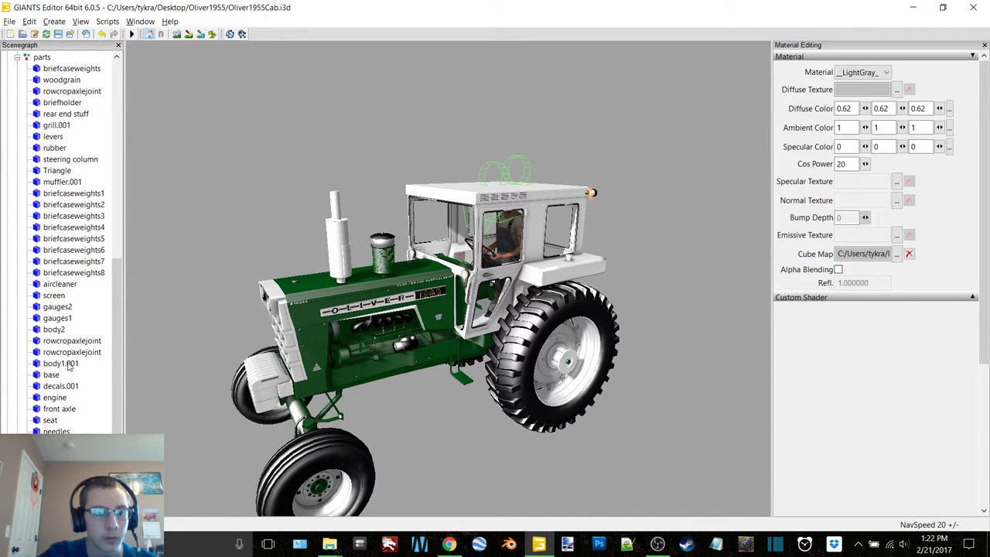
Step: Check the material of muffler.001 and delete that object from the parts group
click(62, 182)
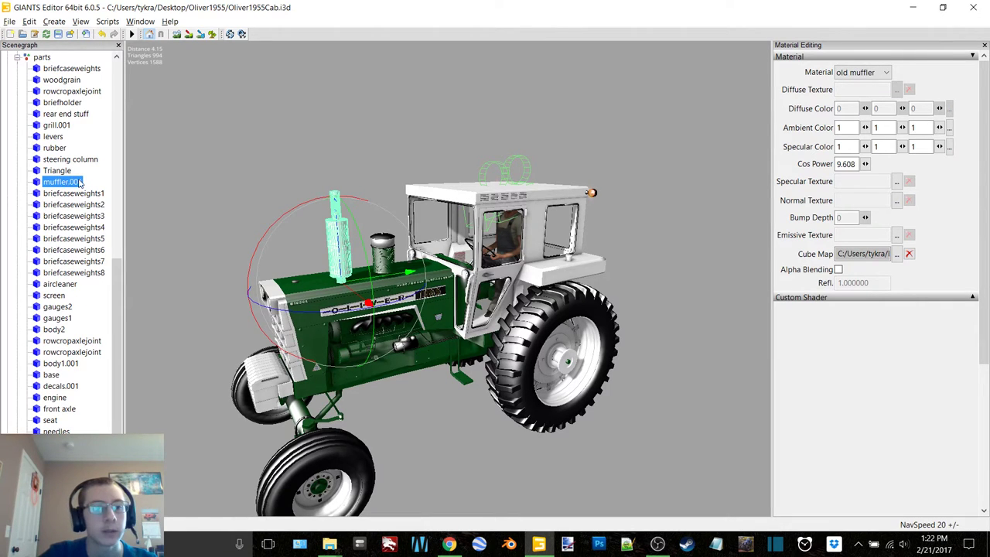
click(153, 179)
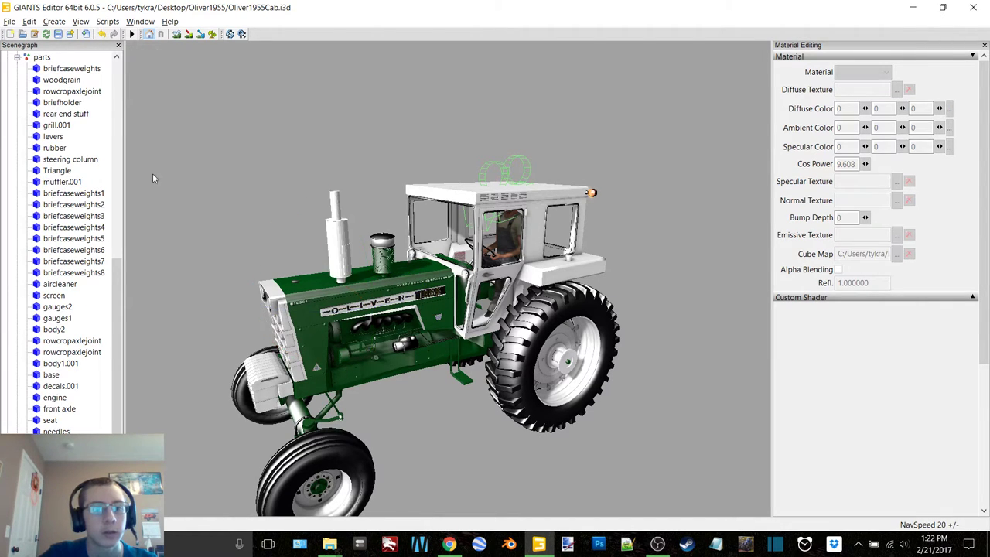
click(64, 182)
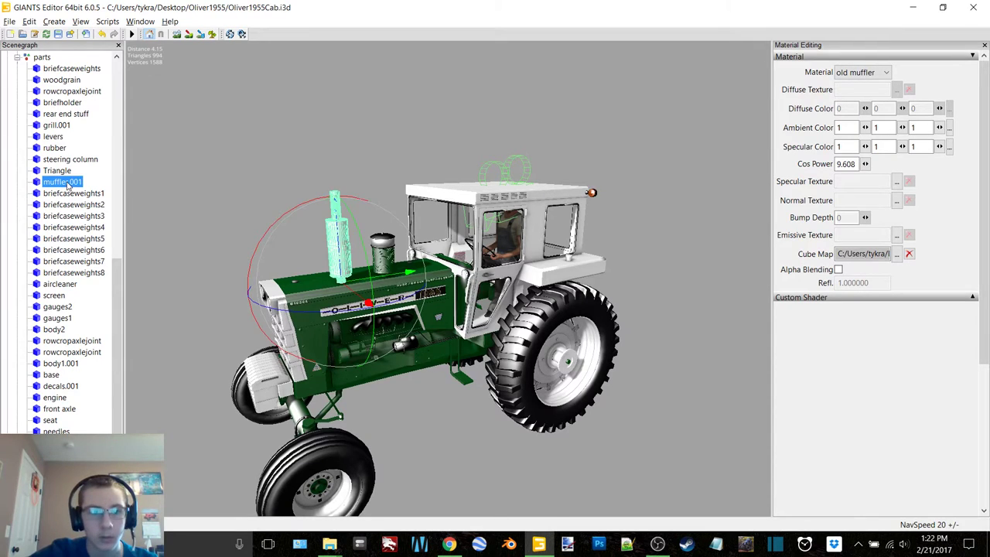
key(Delete)
Step: Open oldmuffler.i3d from the Oliver1955 folder in Notepad++ and check the folder path of its old_muffler.dds texture
click(913, 7)
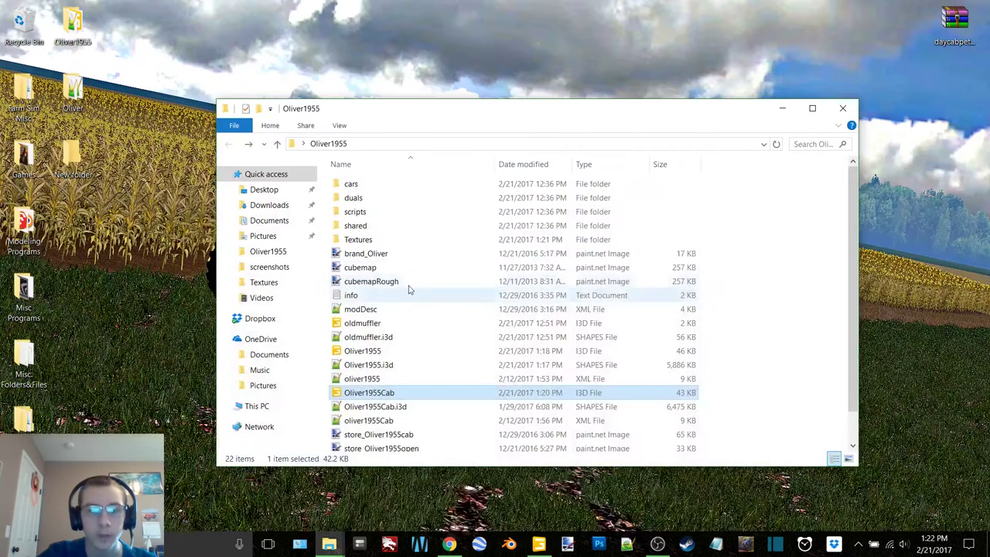
click(387, 326)
right_click(388, 329)
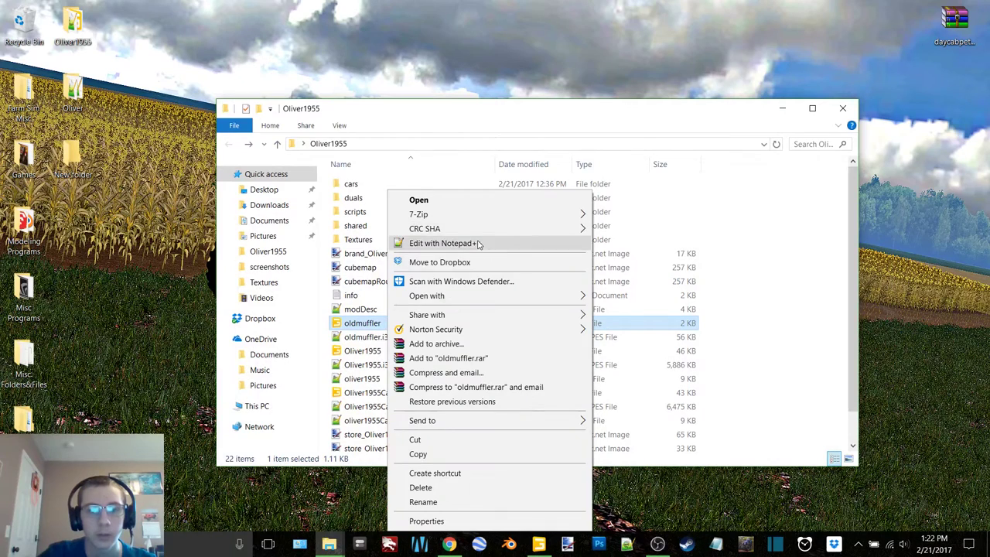
click(495, 242)
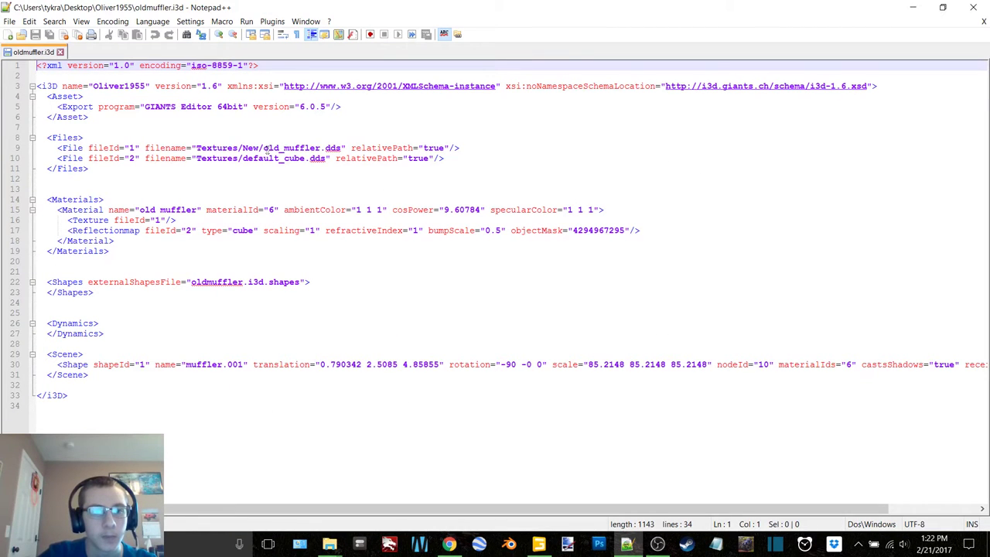
click(260, 147)
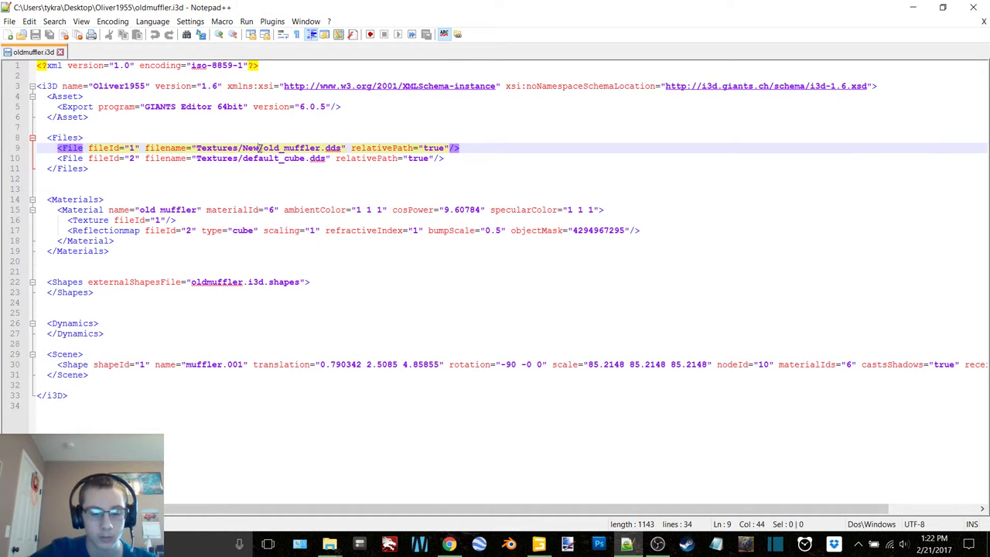
click(913, 7)
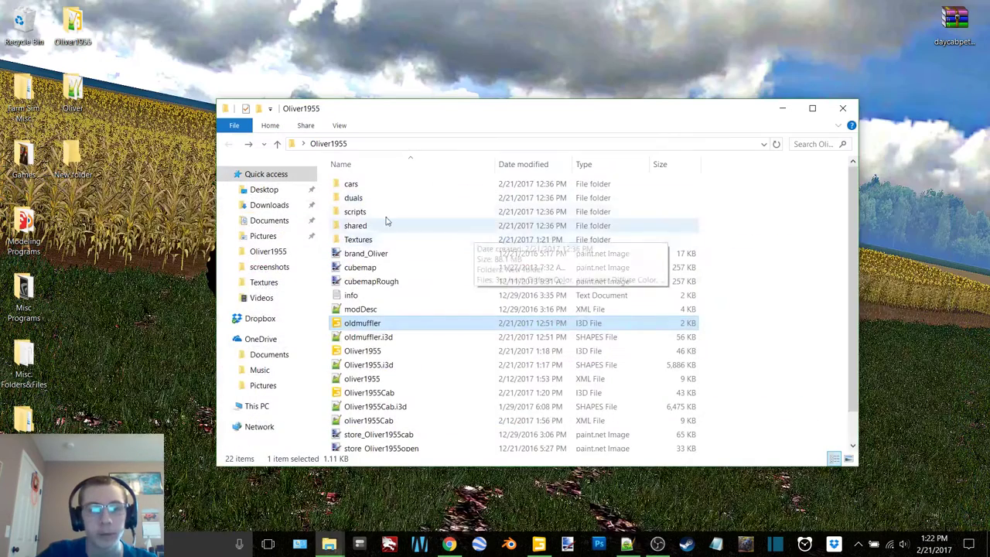
Step: Rename the New folder inside the Oliver1955 Textures folder as New and return to the Oliver1955 folder
double_click(356, 241)
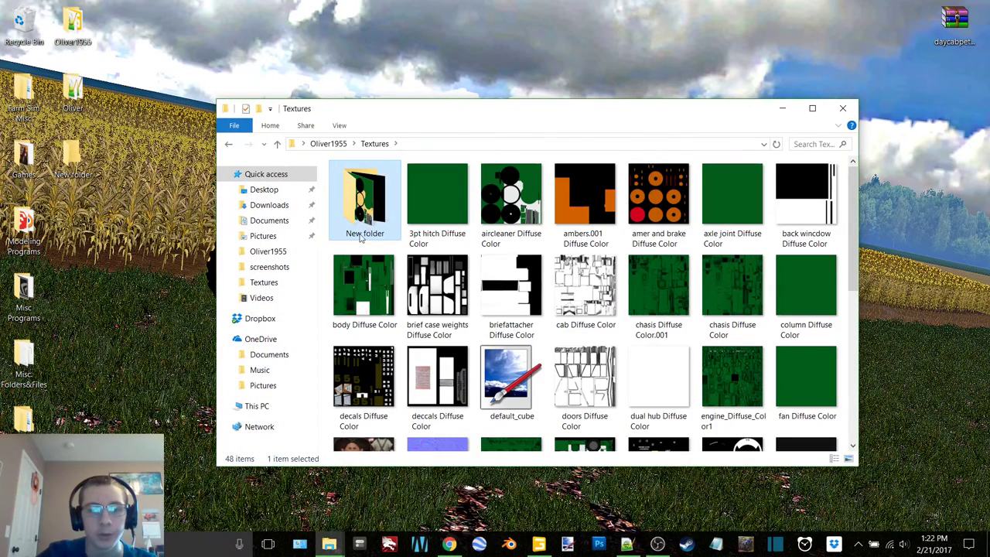
click(361, 234)
double_click(374, 234)
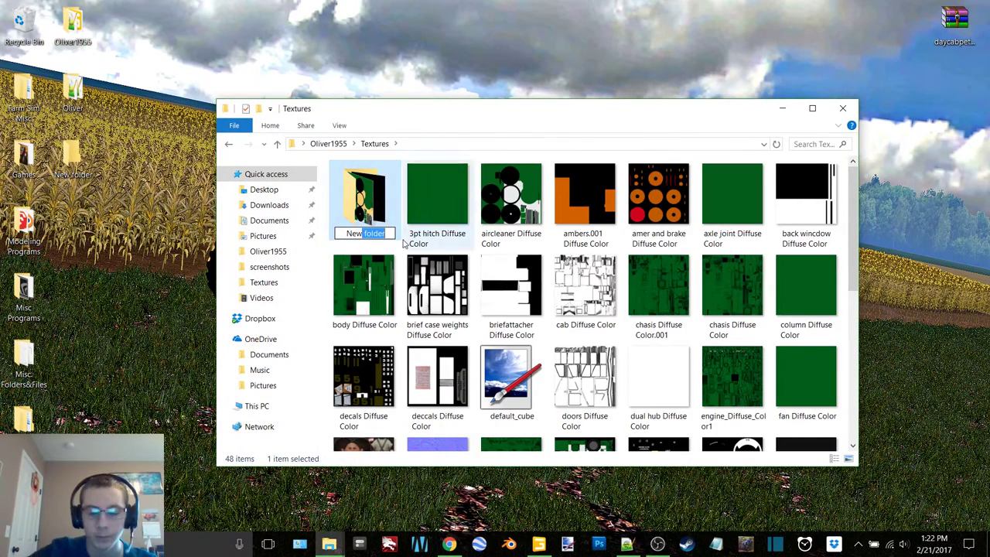
key(BackSpace)
key(Return)
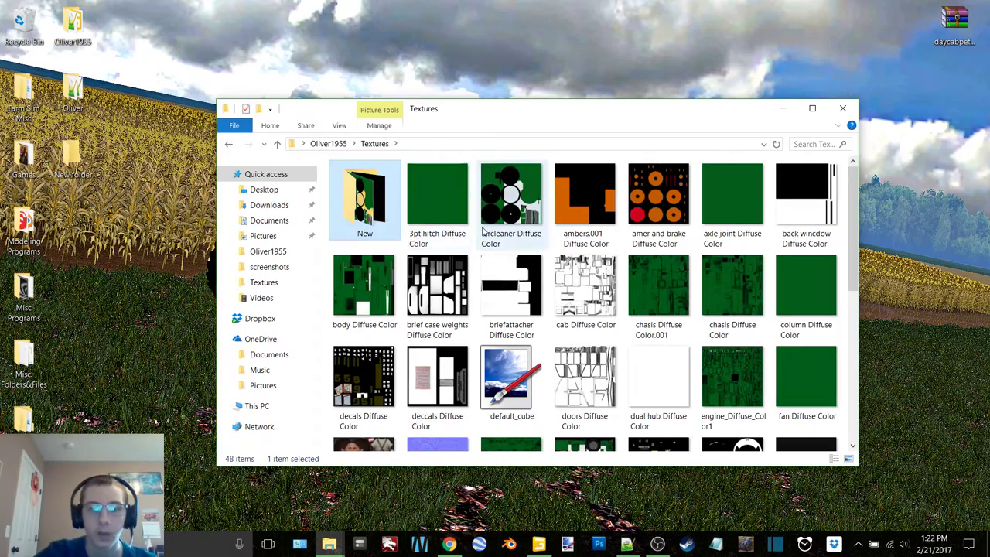
click(229, 147)
Step: Close oldmuffler.i3d and Notepad++, and switch back to the cab tractor in GIANTS Editor
click(627, 544)
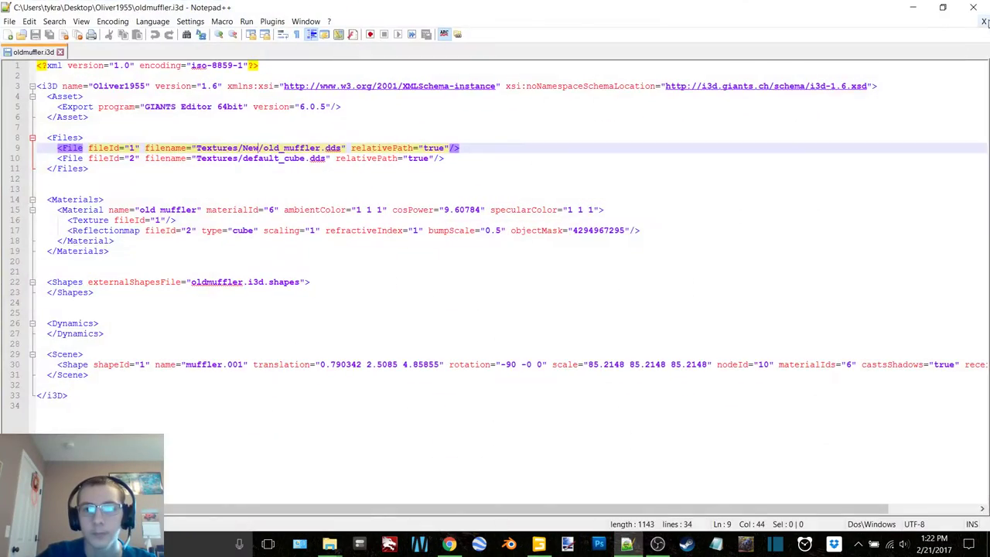
click(985, 22)
click(974, 7)
click(539, 544)
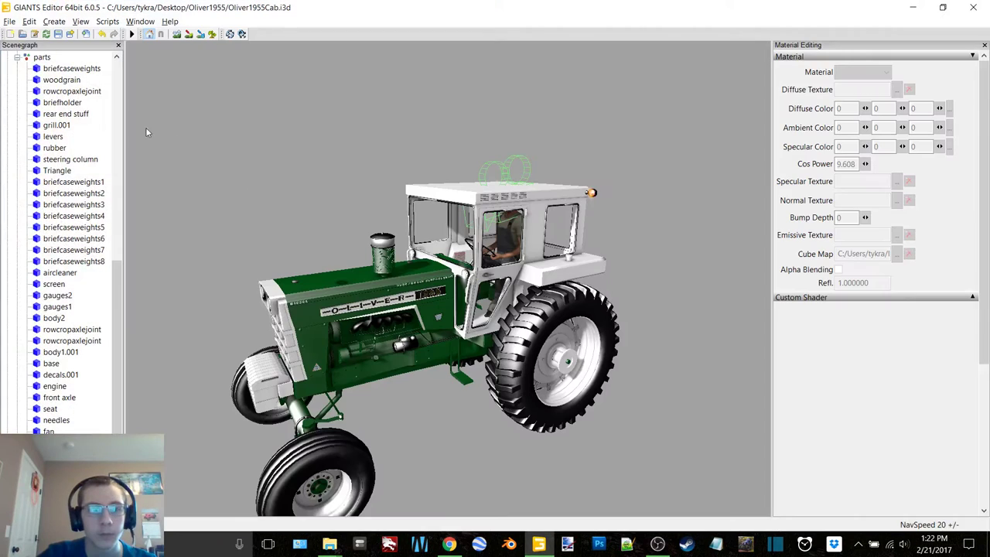
Step: Import oldmuffler.i3d again from the Oliver1955 folder and paste the muffler into the parts group
click(102, 34)
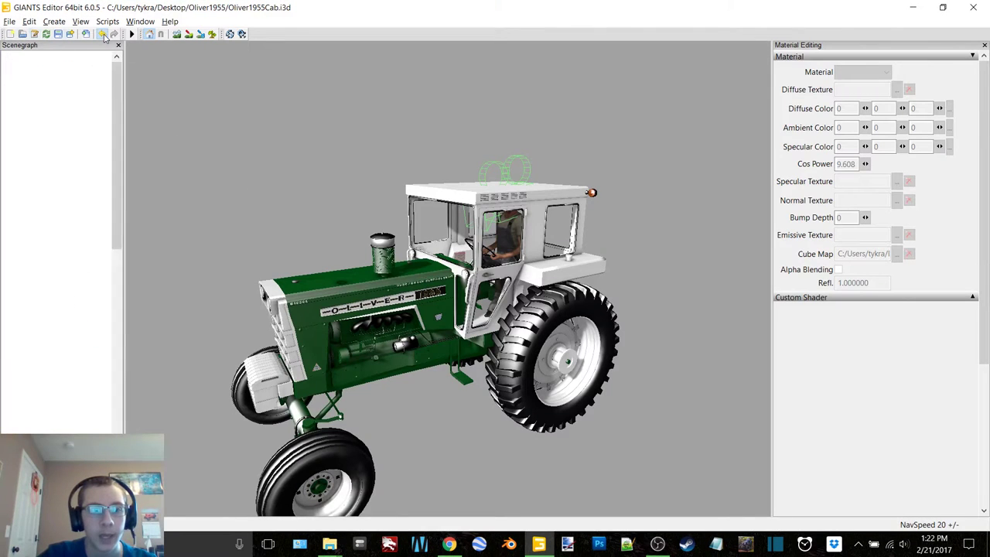
click(114, 34)
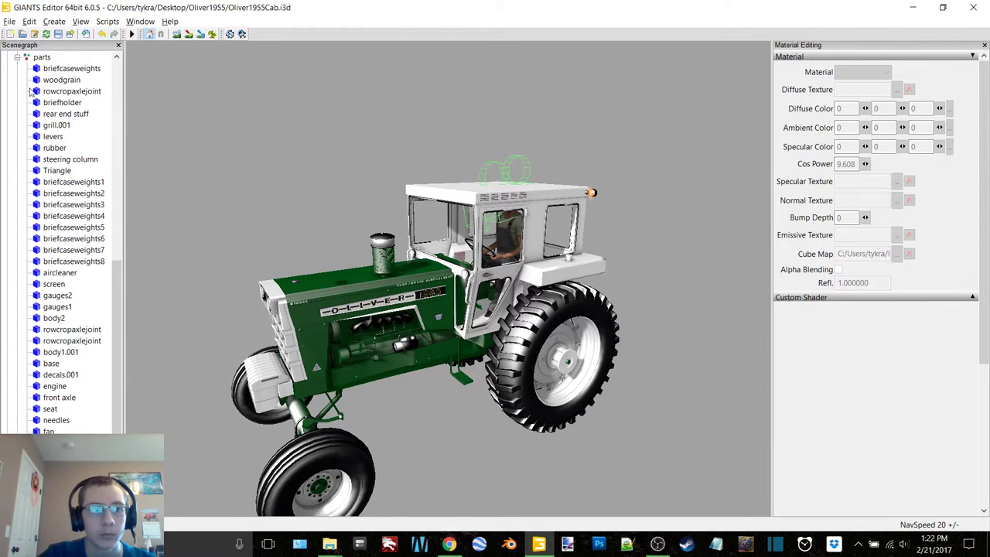
click(10, 21)
click(31, 104)
click(171, 189)
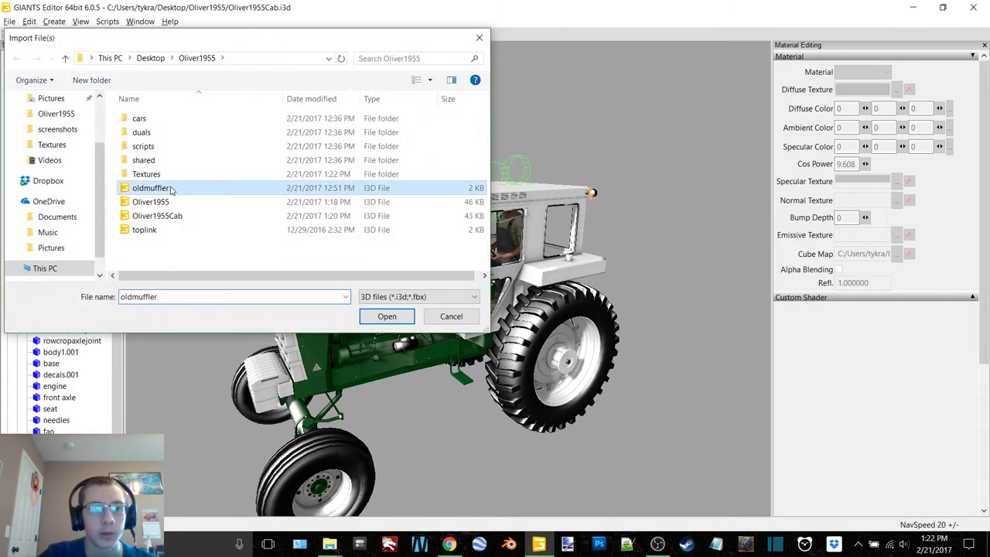
double_click(171, 189)
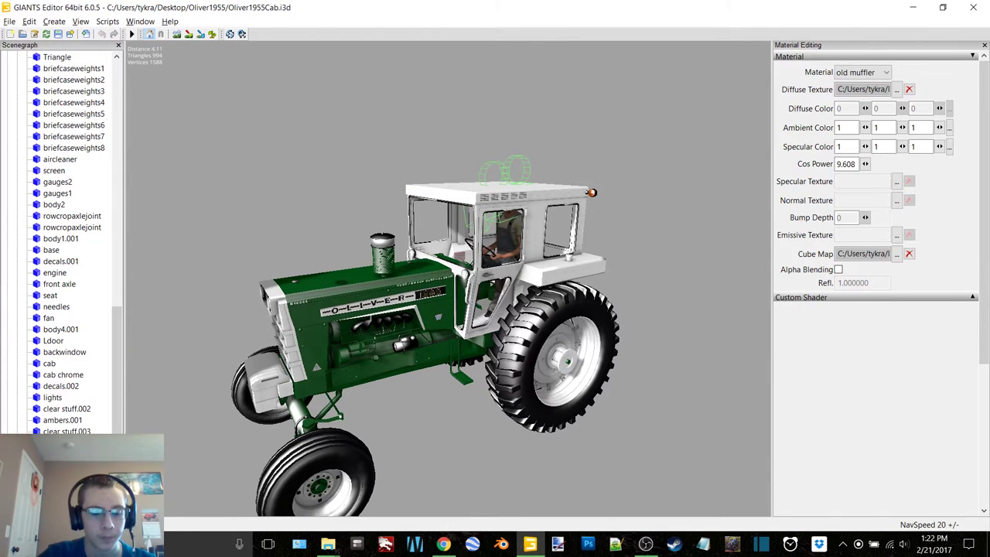
scroll(75, 398, up, 3)
click(45, 57)
key(ctrl+v)
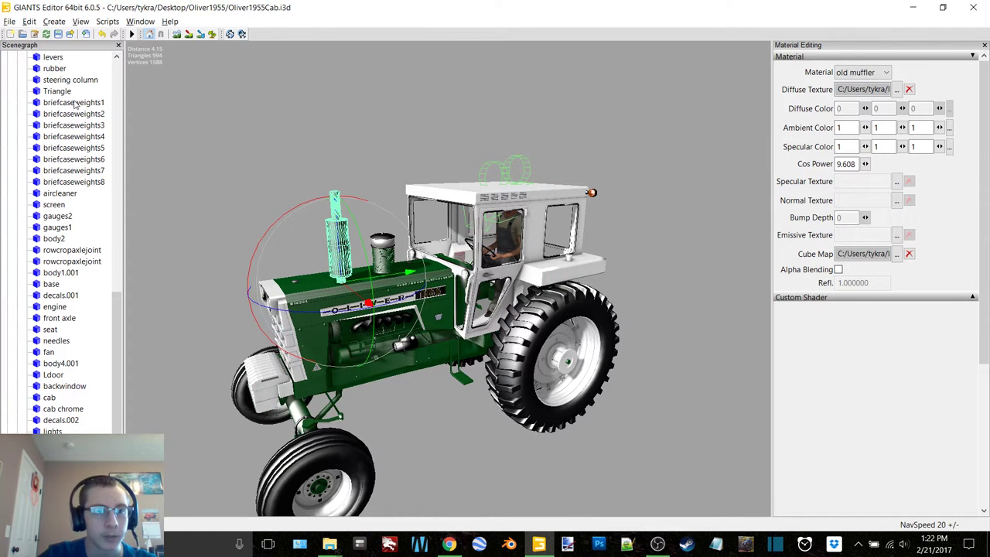
Step: Move all parts from briefcaseweights1 to the end of the group behind muffler.001
click(75, 105)
shift+click(71, 417)
key(Delete)
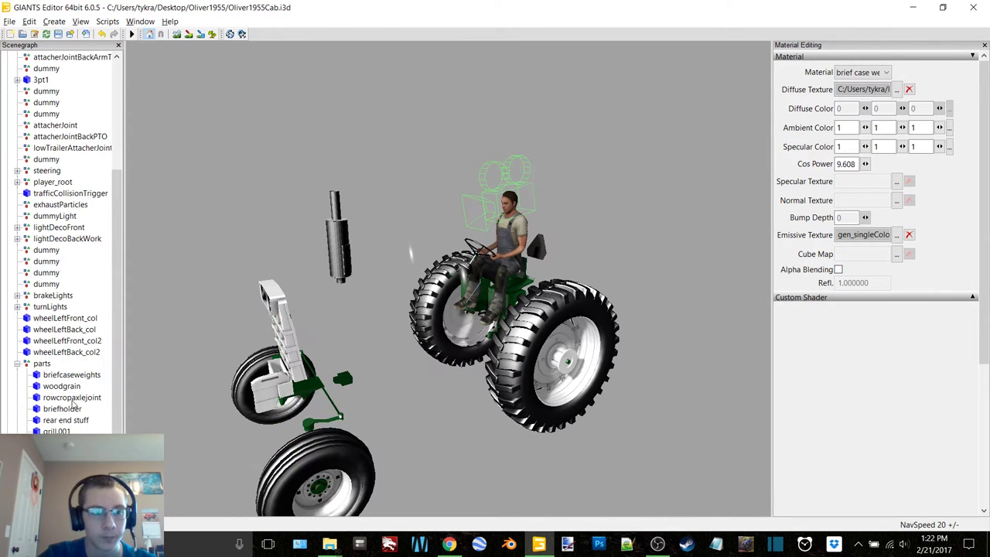
click(44, 366)
key(ctrl+z)
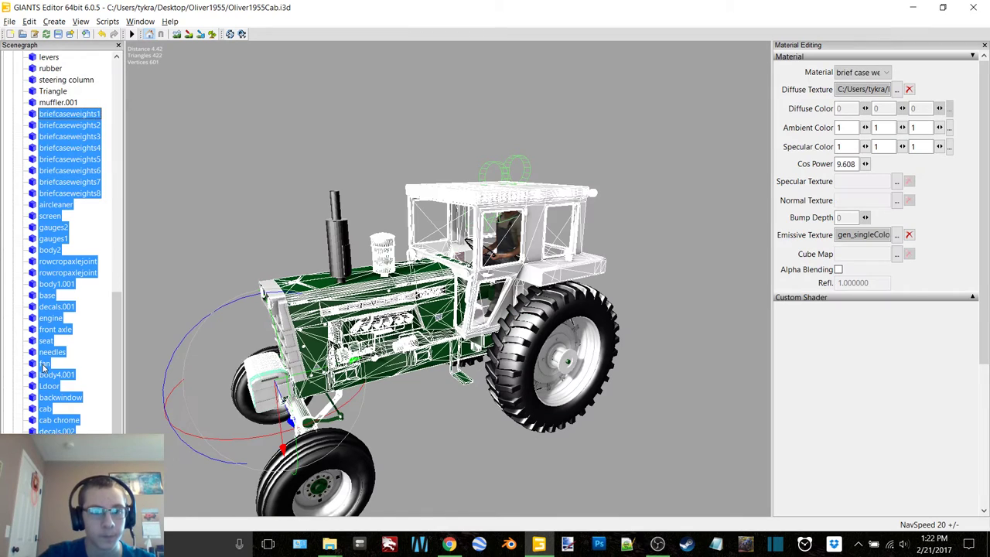
Step: Display the object attributes and compare the index paths of muffler.001 and briefcaseweights1
click(58, 102)
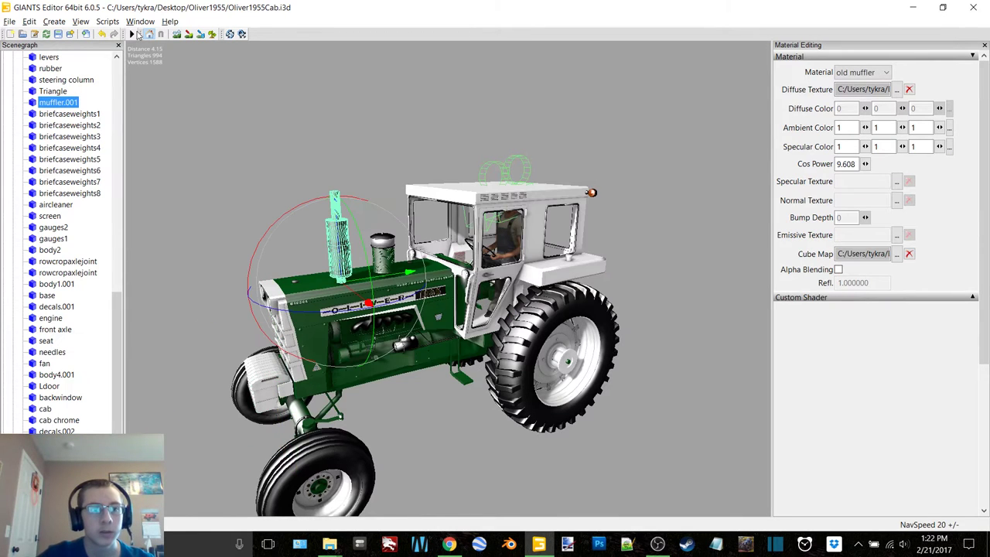
click(140, 21)
click(155, 47)
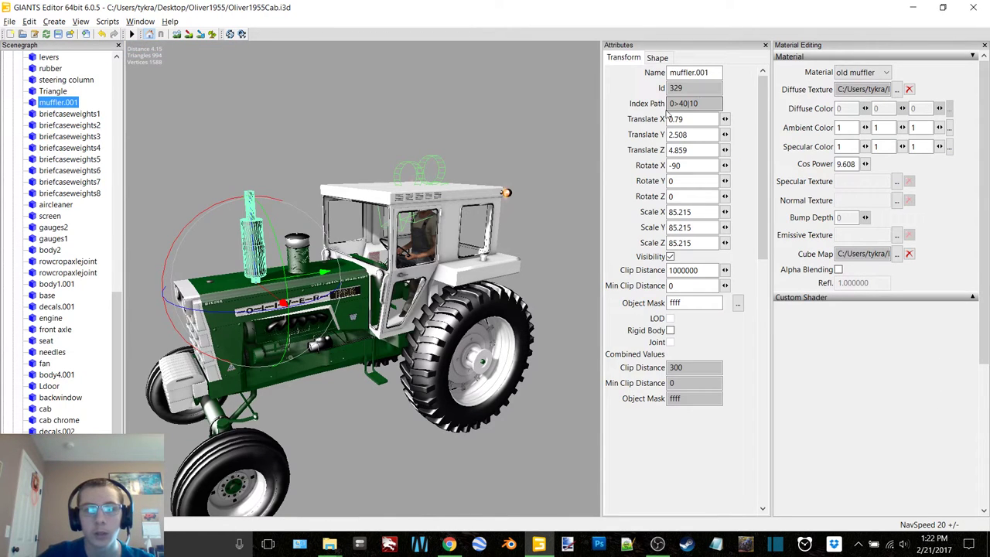
click(66, 115)
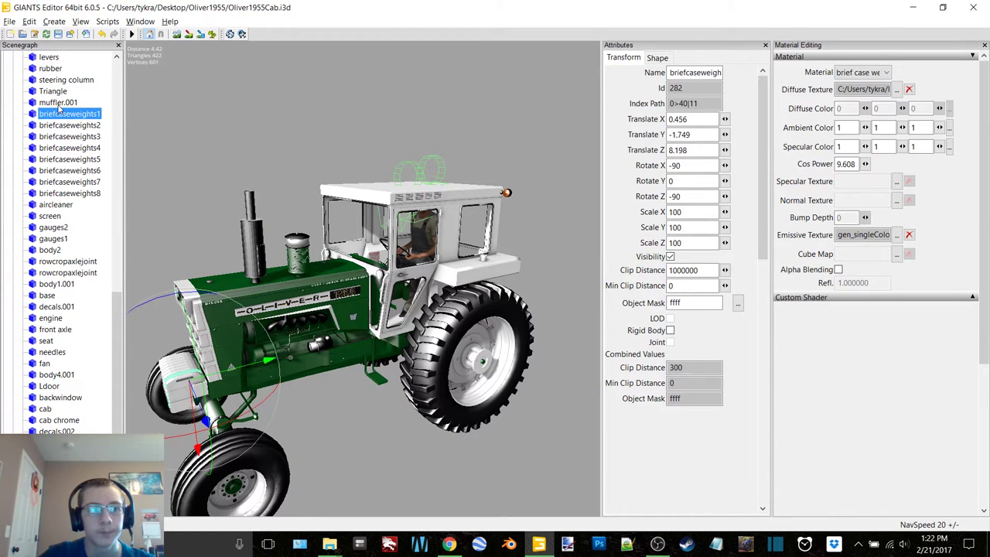
click(58, 104)
right_click(67, 104)
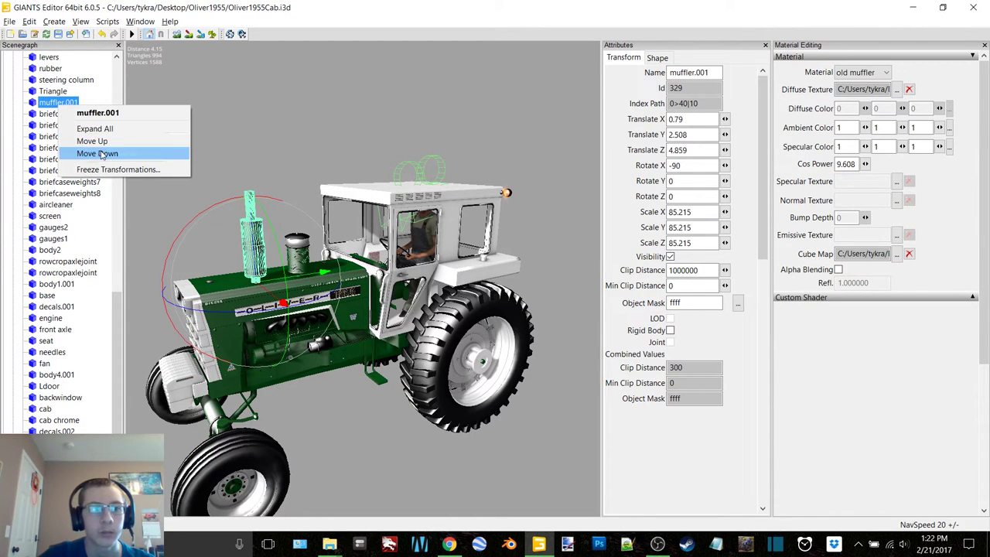
click(99, 92)
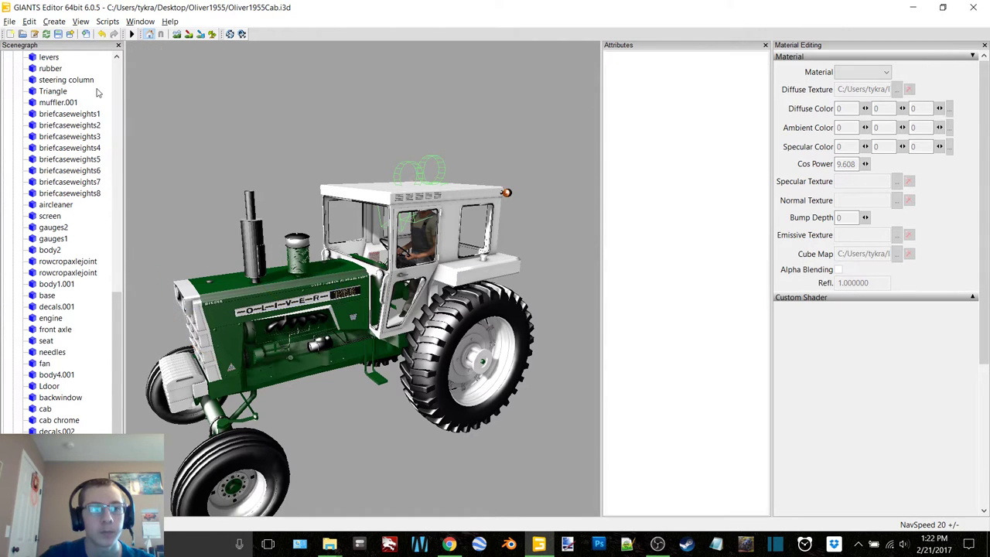
Step: Undo the changes to the parts group and close GIANTS Editor without saving the cab model
click(102, 35)
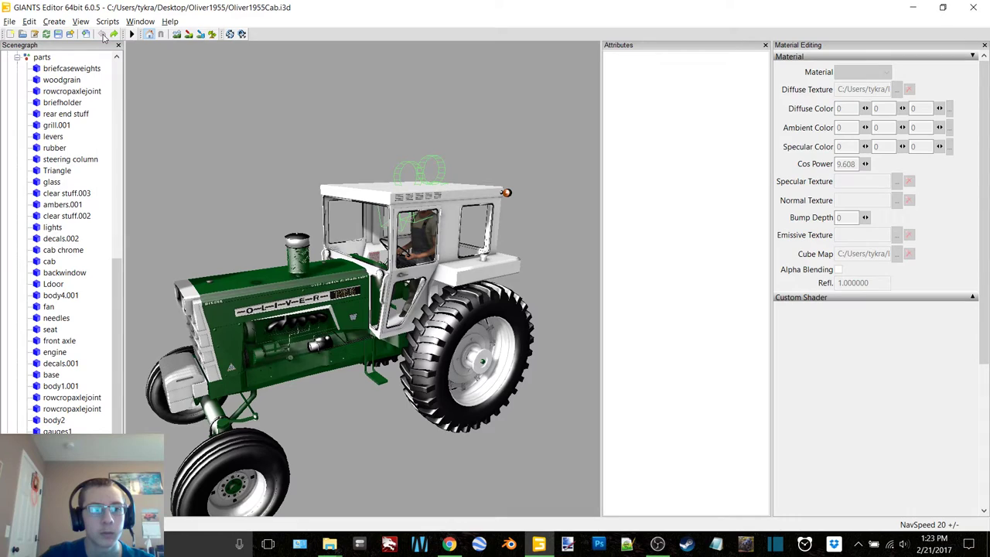
click(974, 7)
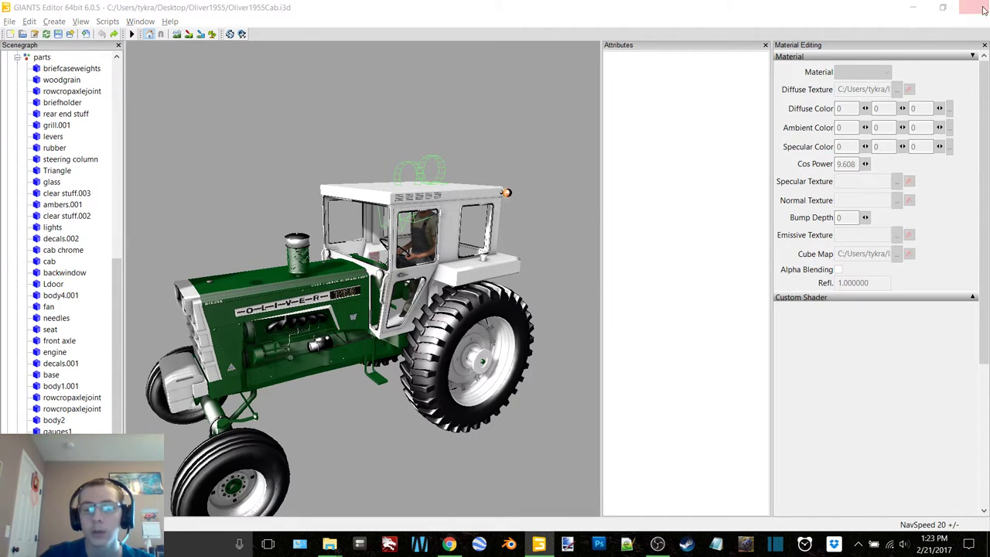
click(551, 272)
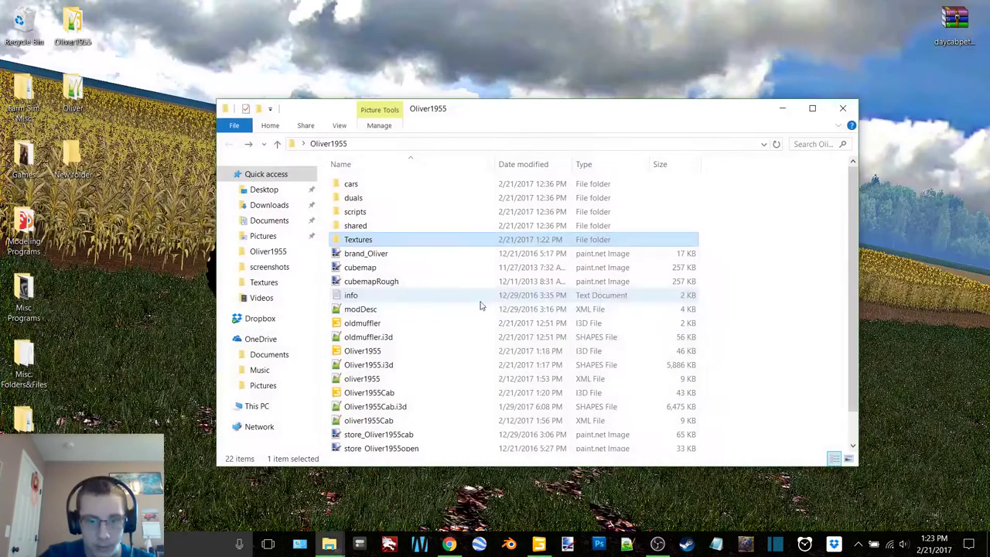
Step: Reopen the Oliver1955Cab I3D model from the Oliver1955 folder in GIANTS Editor
double_click(363, 393)
double_click(510, 252)
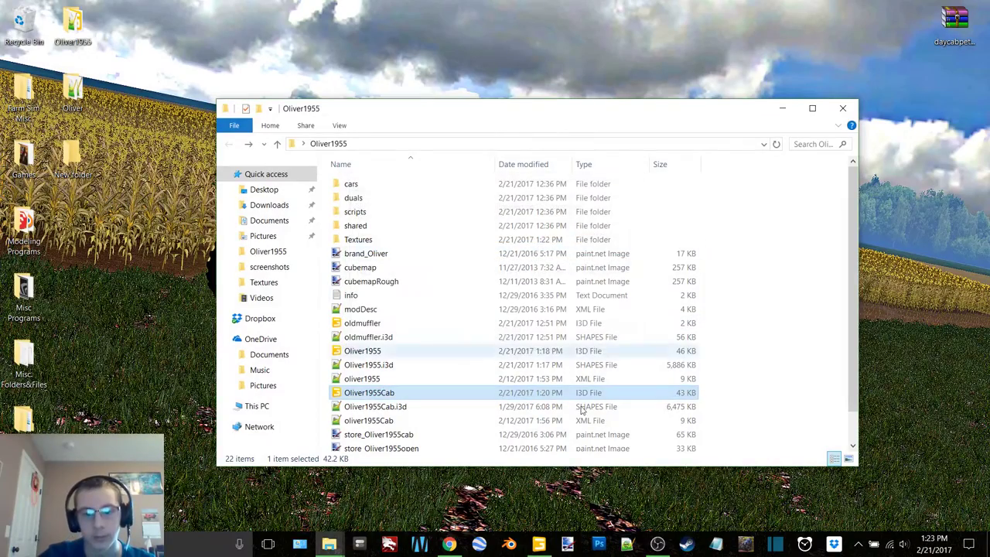
click(658, 545)
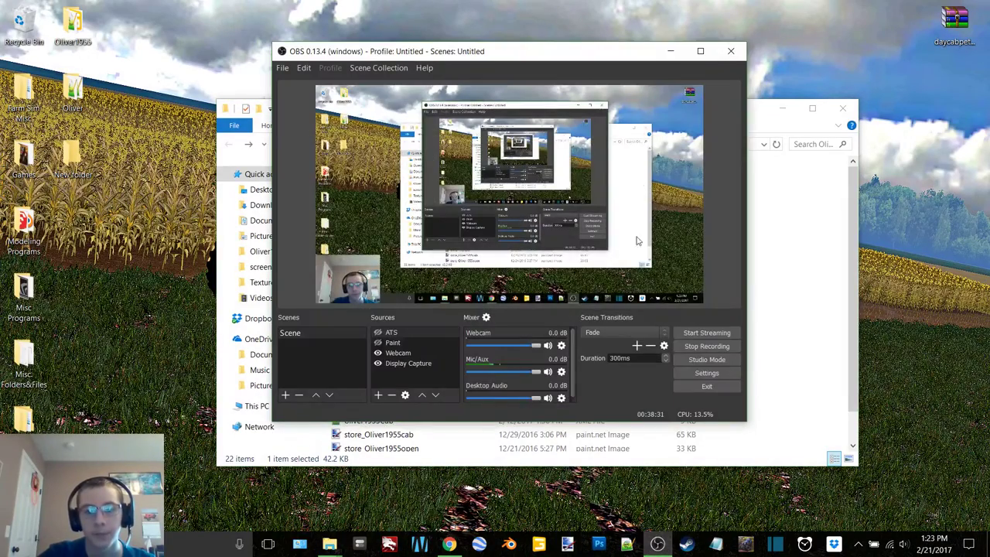
click(670, 51)
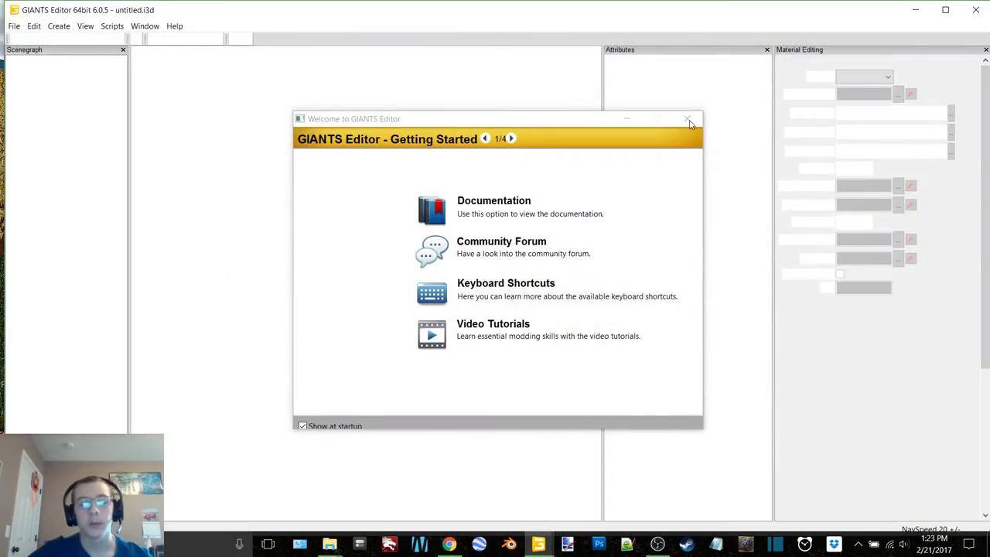
Step: Dismiss the welcome window, maximize the editor and frame the Oliver1955Cab tractor through its saved camera
click(688, 119)
click(947, 10)
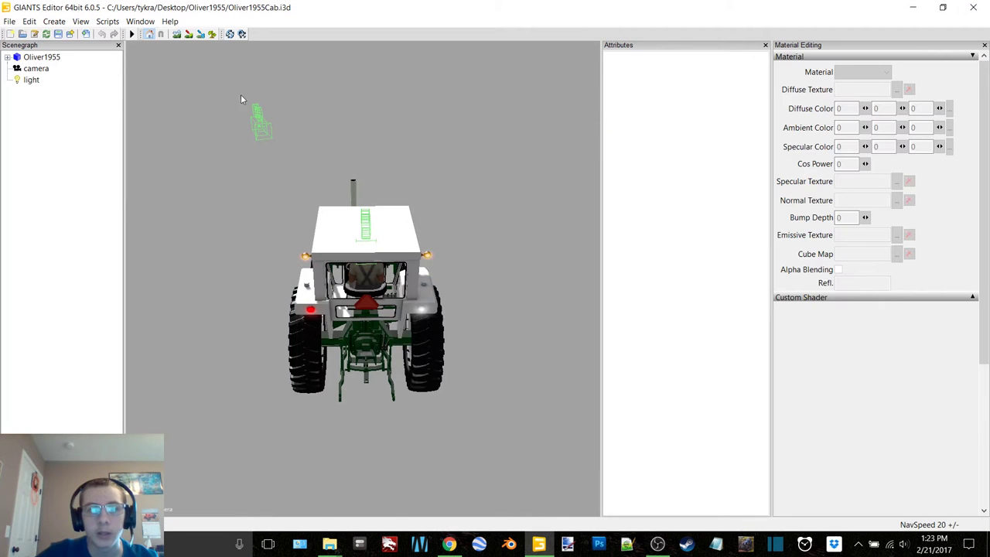
click(81, 21)
mouse_move(104, 33)
click(201, 60)
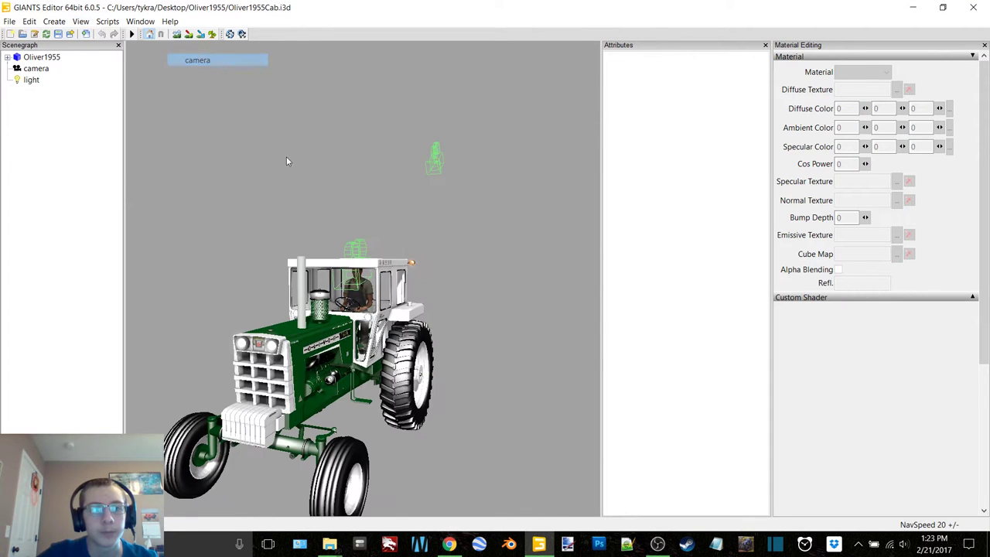
Step: Delete the exhaust pipe object from the parts group of the Oliver1955 model
double_click(48, 59)
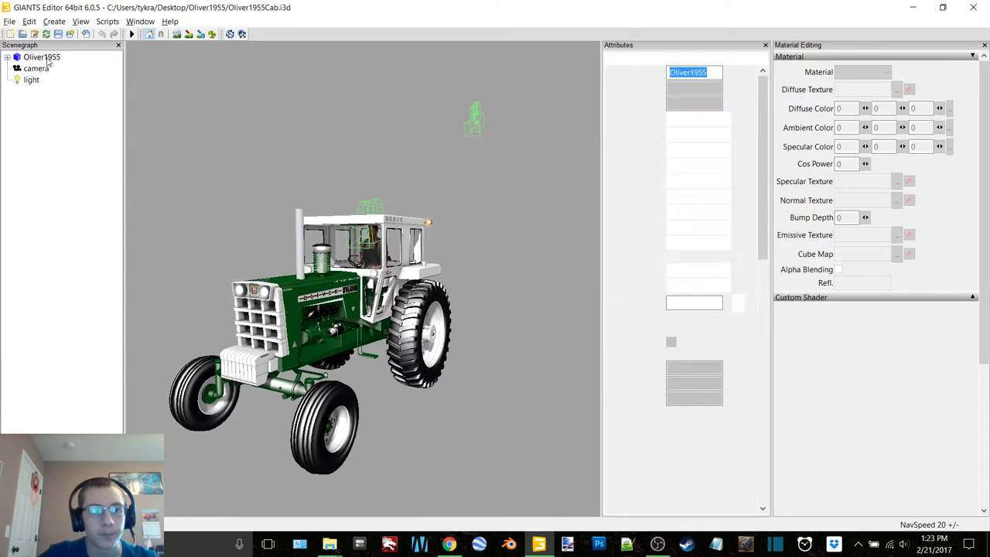
scroll(36, 356, down, 3)
double_click(46, 454)
scroll(89, 383, down, 6)
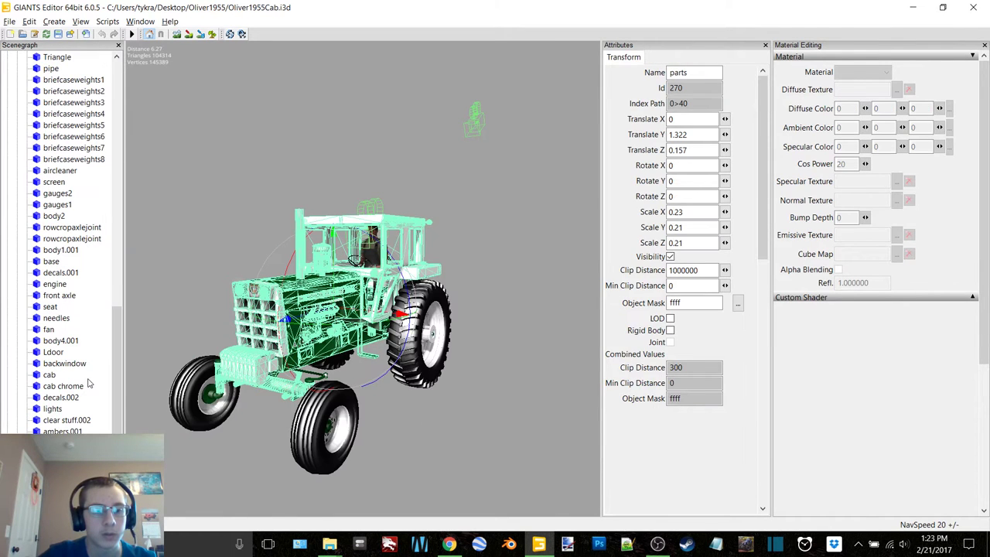
click(51, 69)
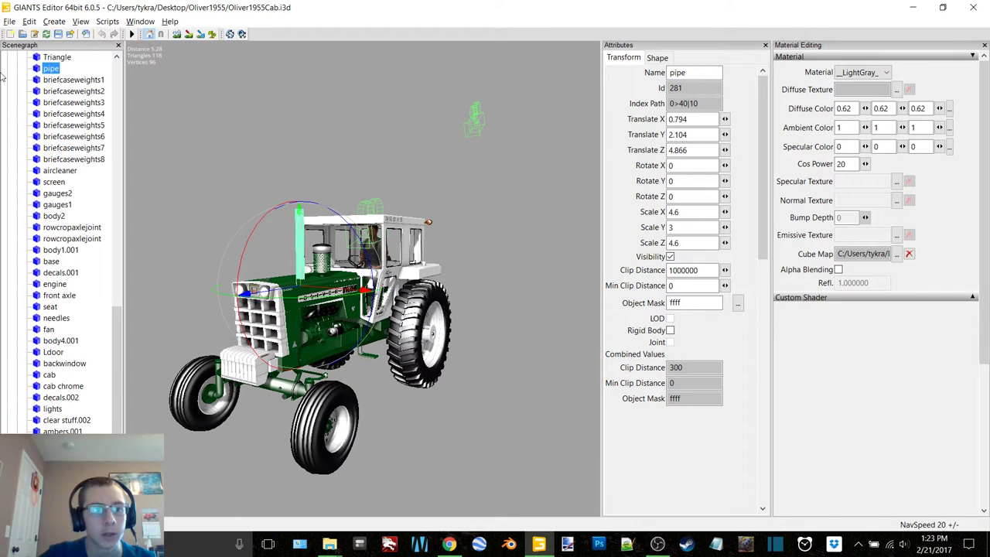
key(Delete)
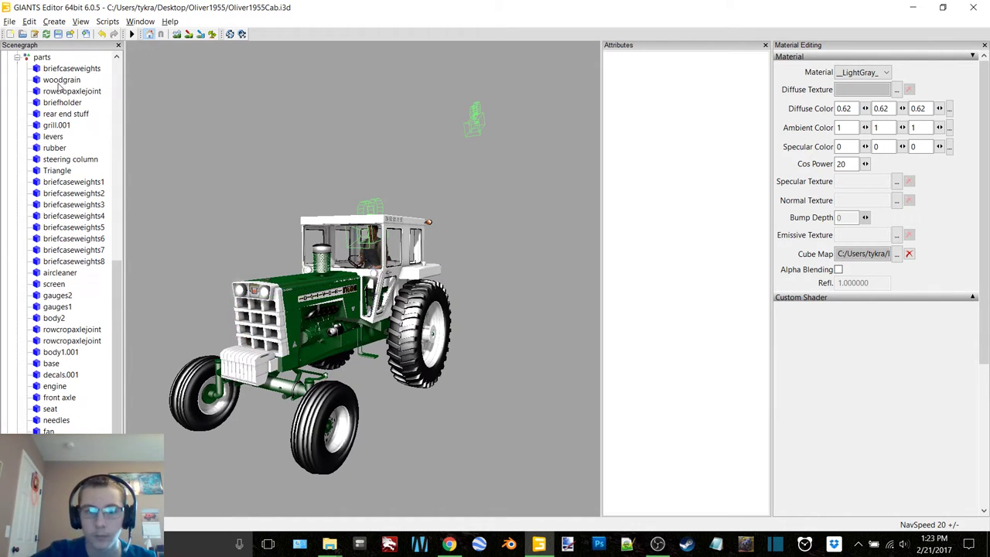
Step: Import the oldmuffler I3D file from the Oliver1955 folder and move muffler.001 into the parts group
click(10, 21)
click(29, 100)
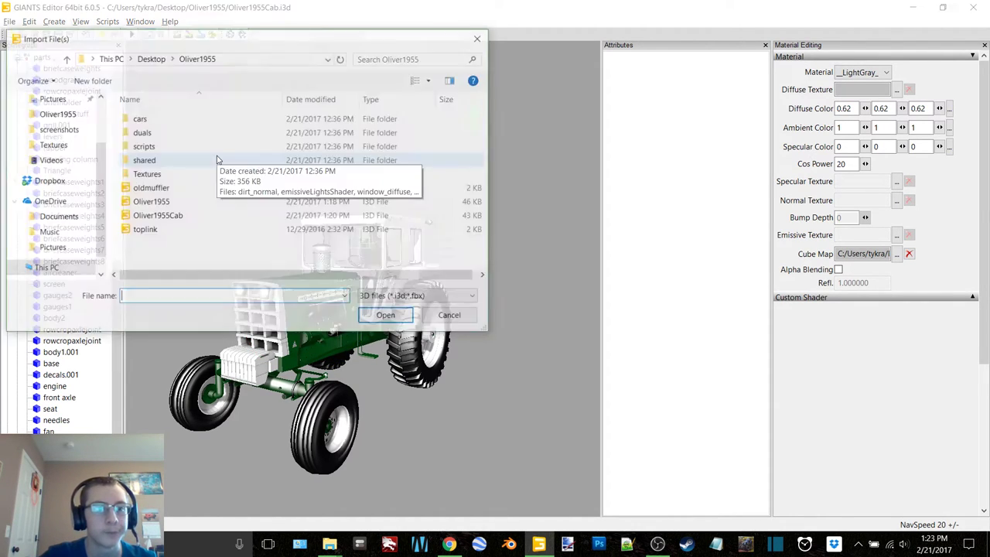
double_click(152, 188)
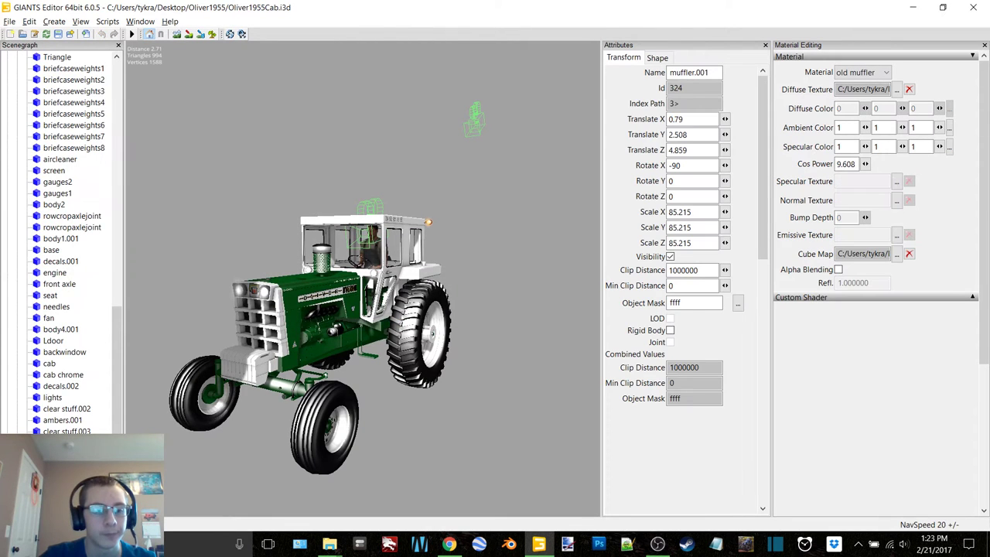
scroll(62, 220, up, 3)
click(47, 60)
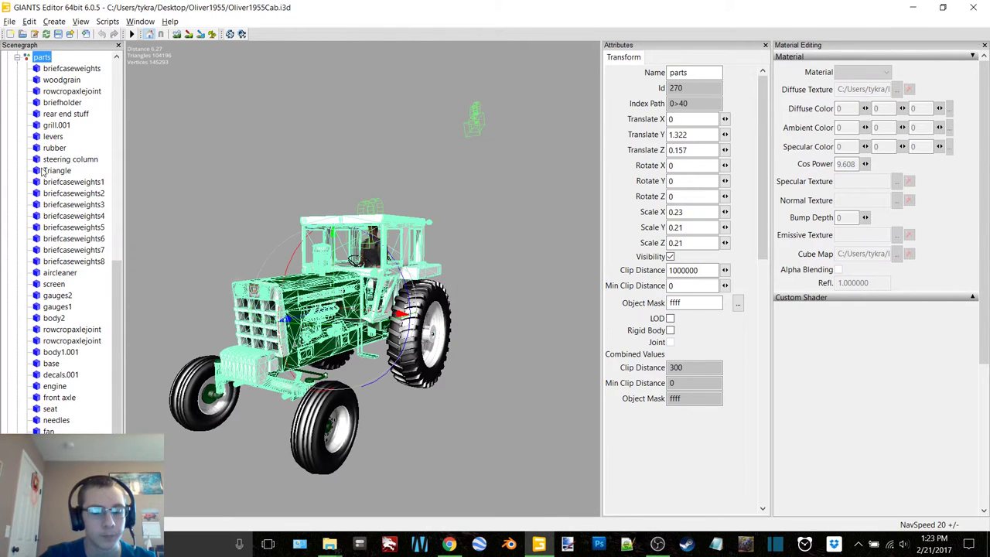
key(ctrl+v)
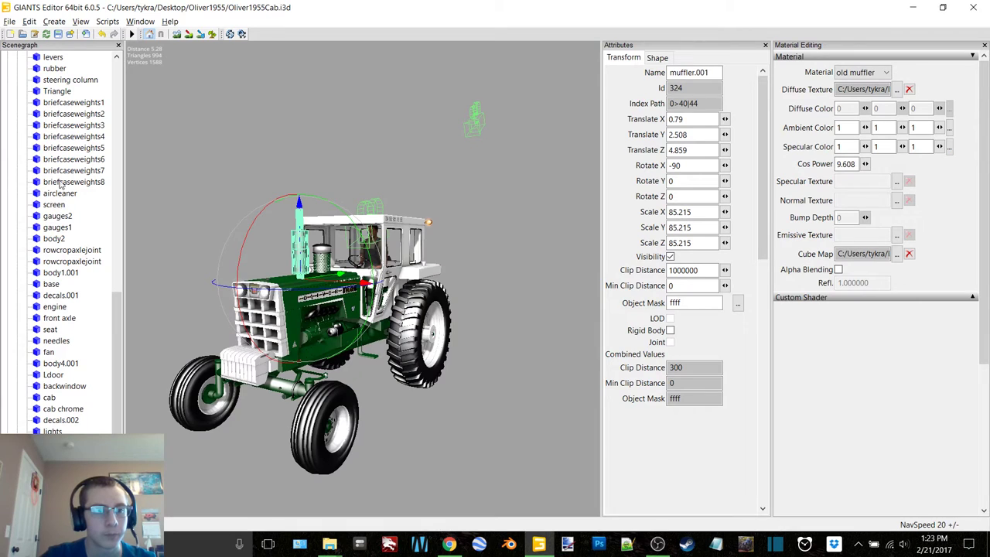
Step: Move briefcaseweights1 and every part below it behind muffler.001 in the parts group, and check the muffler's index path
click(78, 103)
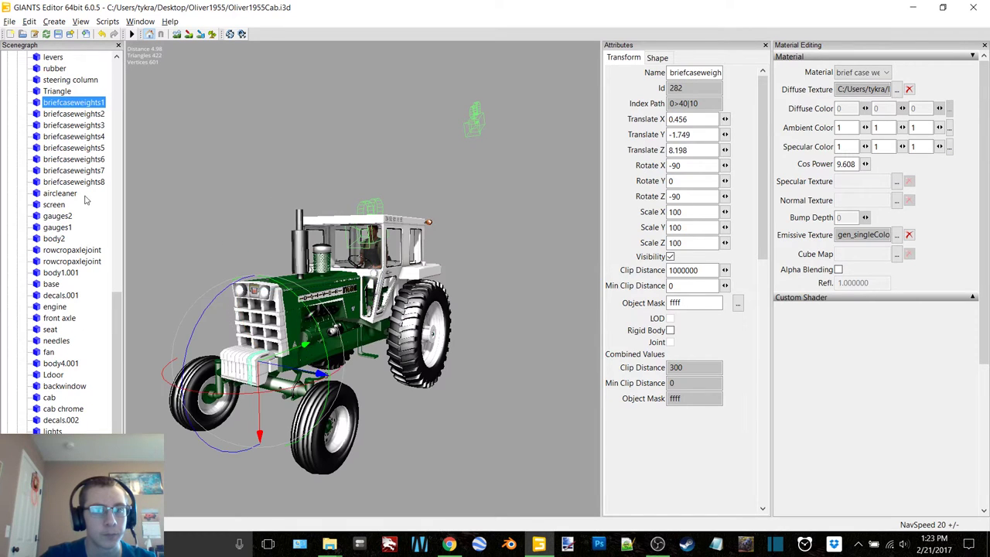
shift+click(53, 431)
key(ctrl+x)
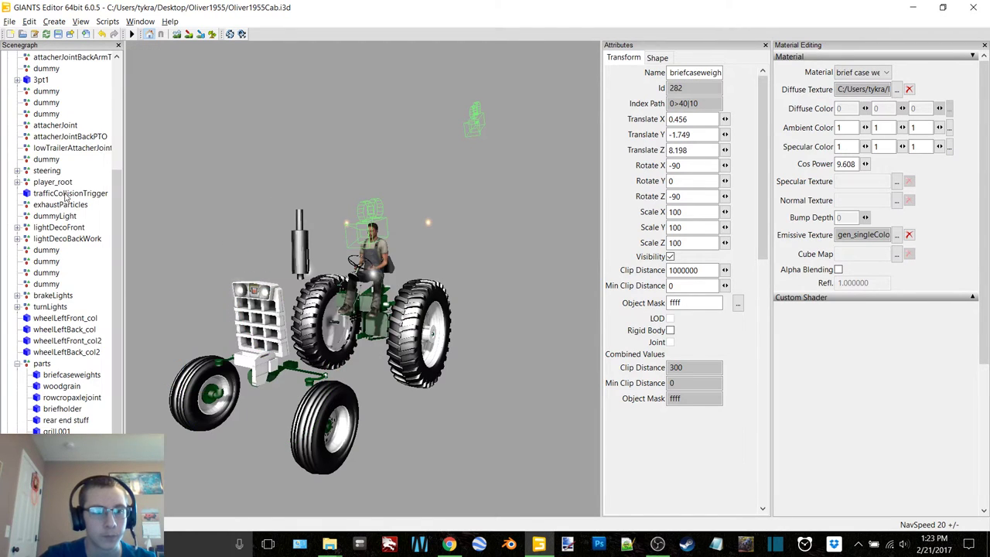
click(46, 365)
key(ctrl+z)
key(ctrl+z)
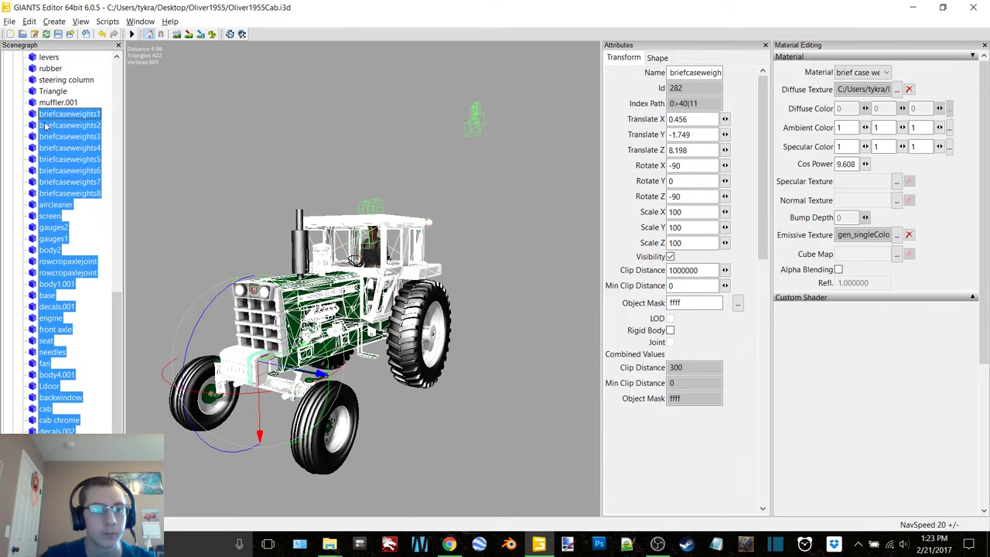
click(56, 103)
Step: Hide the object attributes and inspect the replacement muffler on the cab tractor from several angles
scroll(59, 285, up, 15)
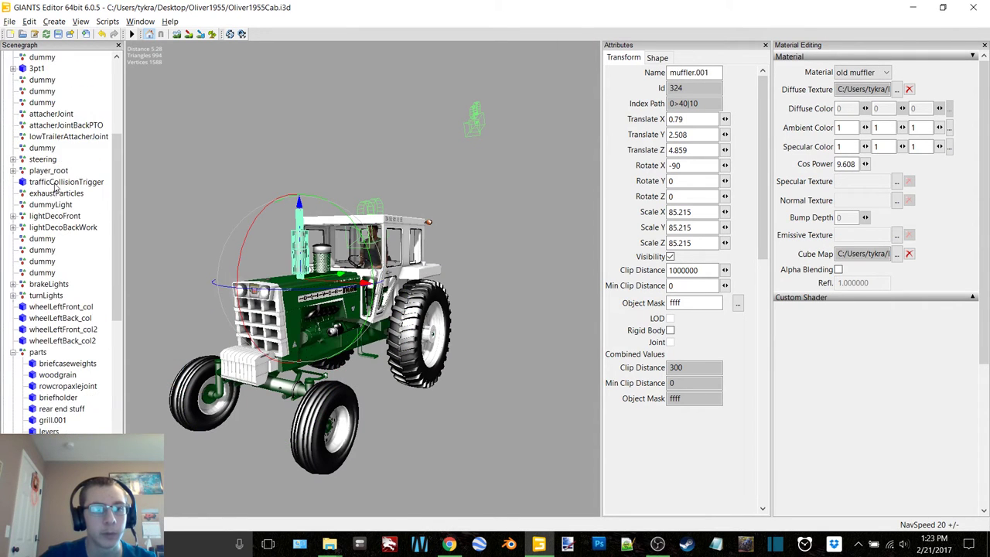
scroll(60, 284, up, 2)
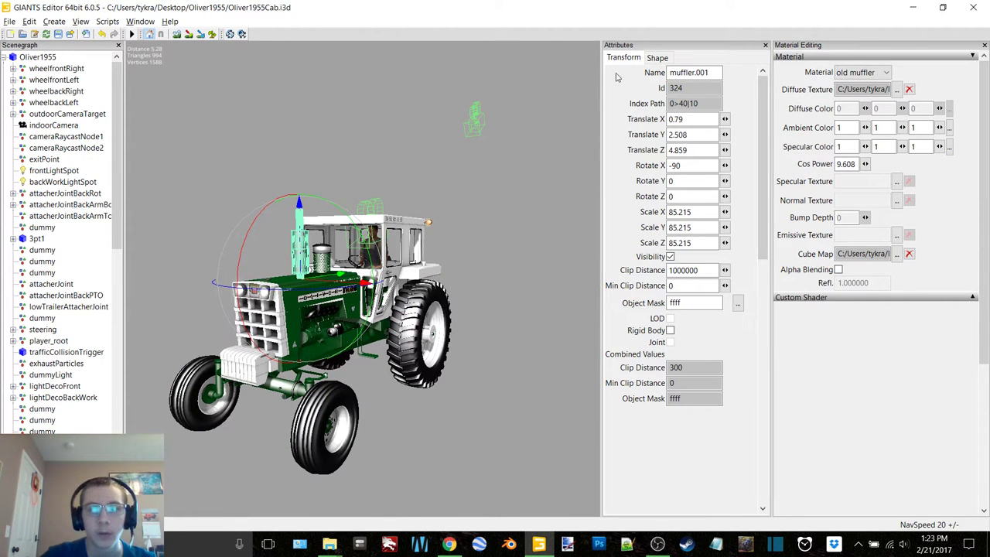
click(765, 45)
scroll(415, 212, up, 2)
alt+middle_drag(413, 213, 408, 210)
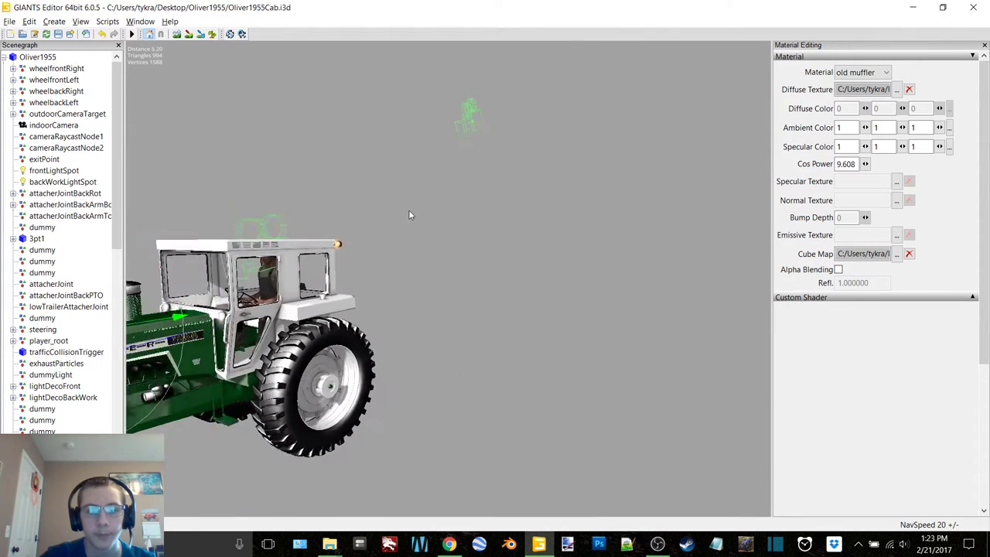
scroll(407, 208, up, 3)
scroll(406, 208, down, 5)
alt+middle_drag(332, 235, 357, 229)
scroll(339, 238, up, 3)
alt+middle_drag(448, 210, 437, 219)
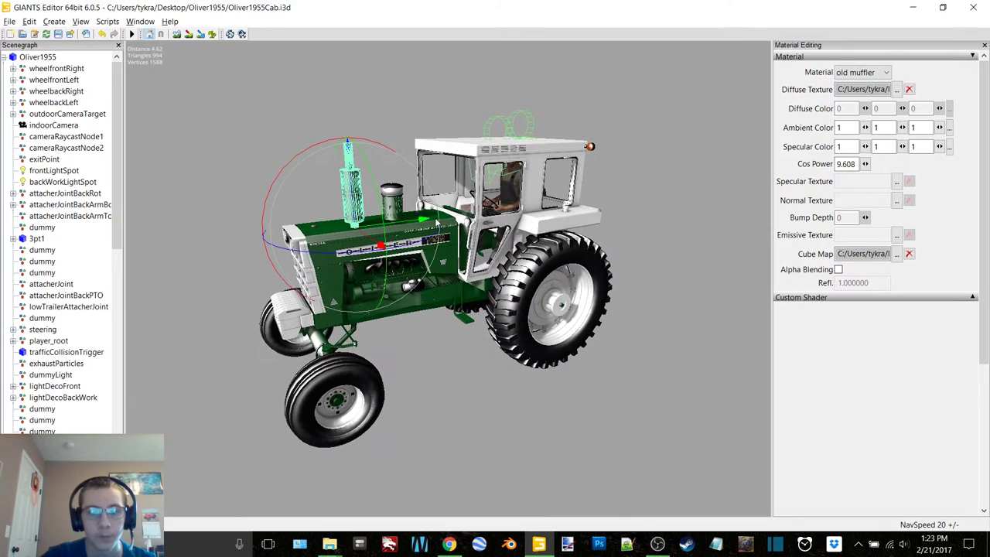
Step: Move the old textures from Oliver1955's Textures folder into the desktop's New folder, except default_cube, farmer_diffuse, farmer_normal, middle, Triangle and vehicleShaderDirt
click(911, 6)
double_click(376, 243)
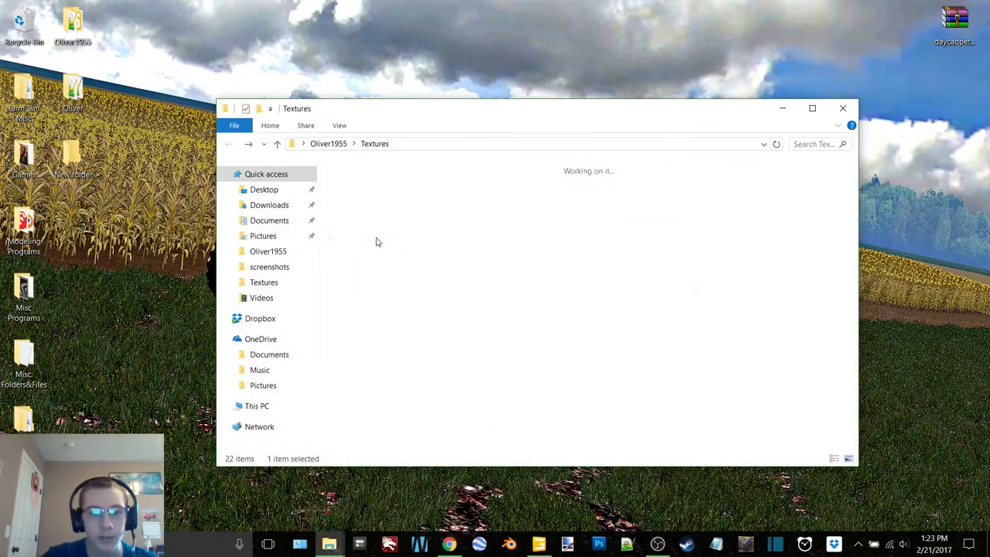
click(437, 203)
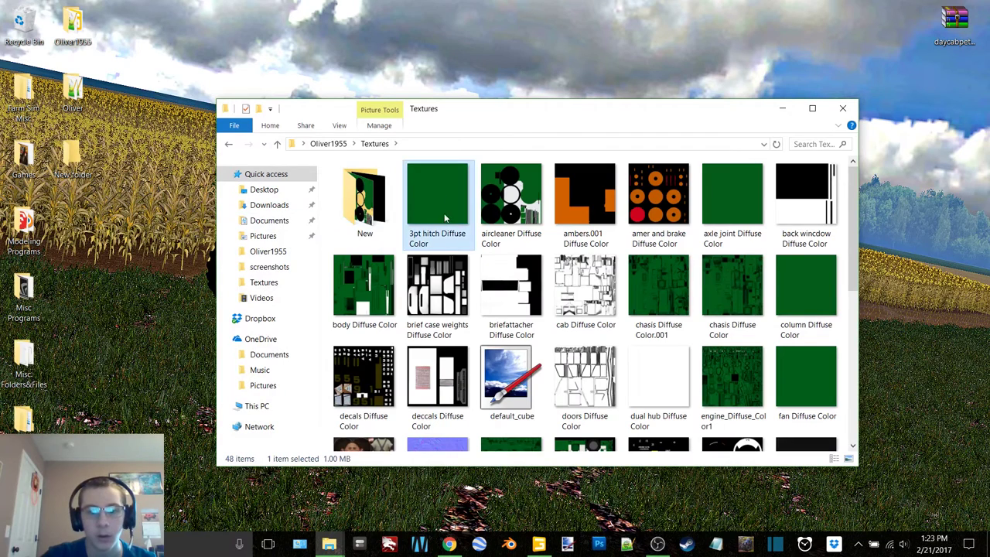
scroll(560, 285, down, 5)
shift+click(745, 399)
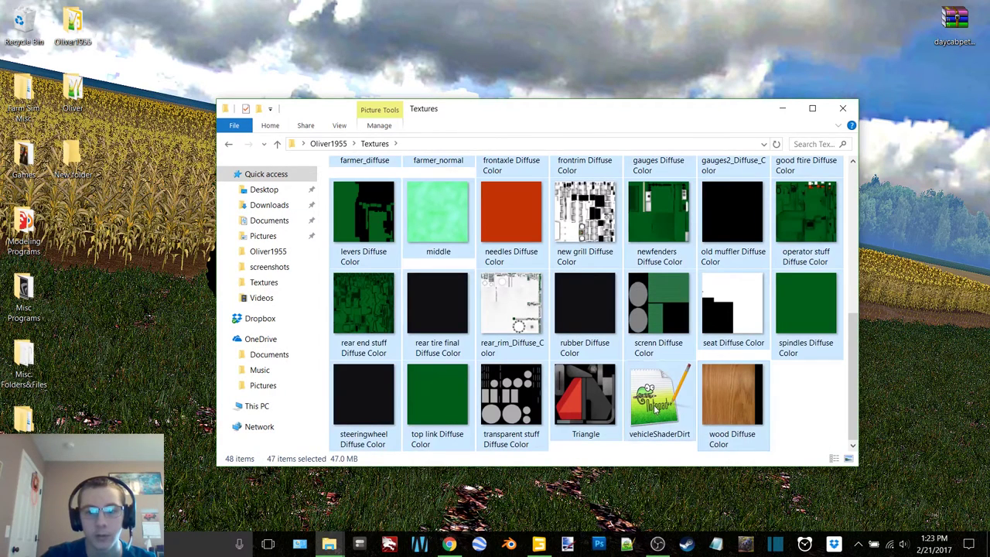
ctrl+click(574, 406)
ctrl+click(457, 242)
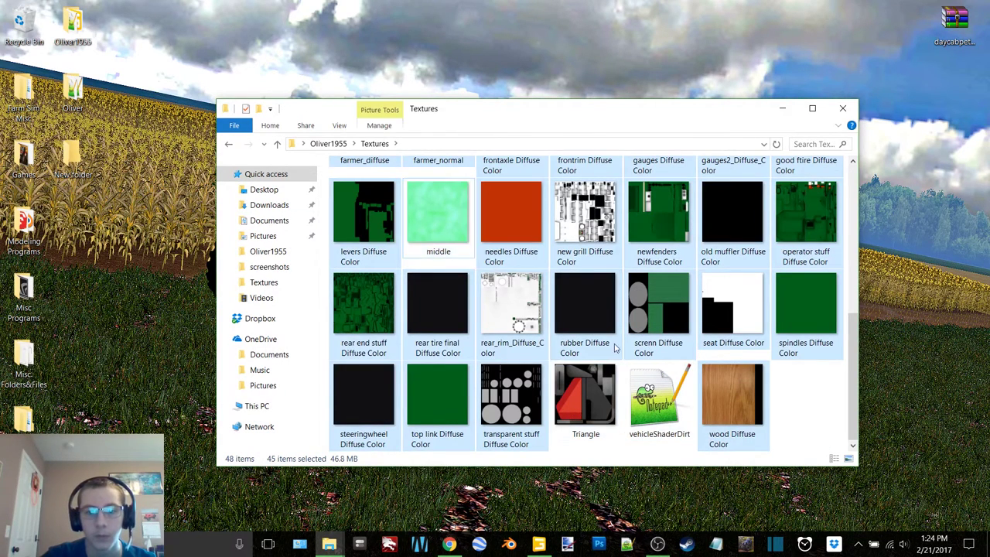
scroll(622, 352, up, 2)
ctrl+click(420, 292)
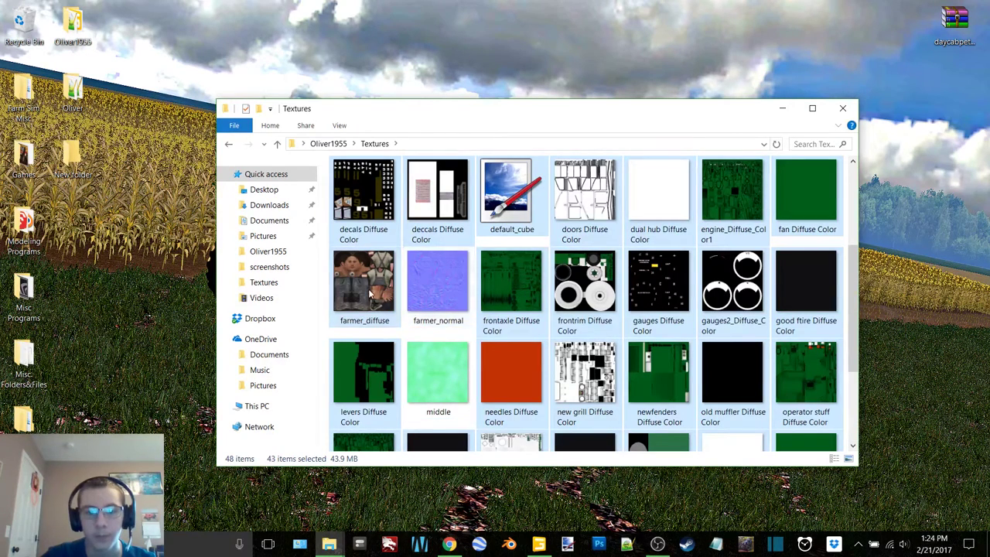
ctrl+click(364, 286)
ctrl+click(495, 221)
scroll(551, 306, up, 4)
drag(501, 228, 71, 170)
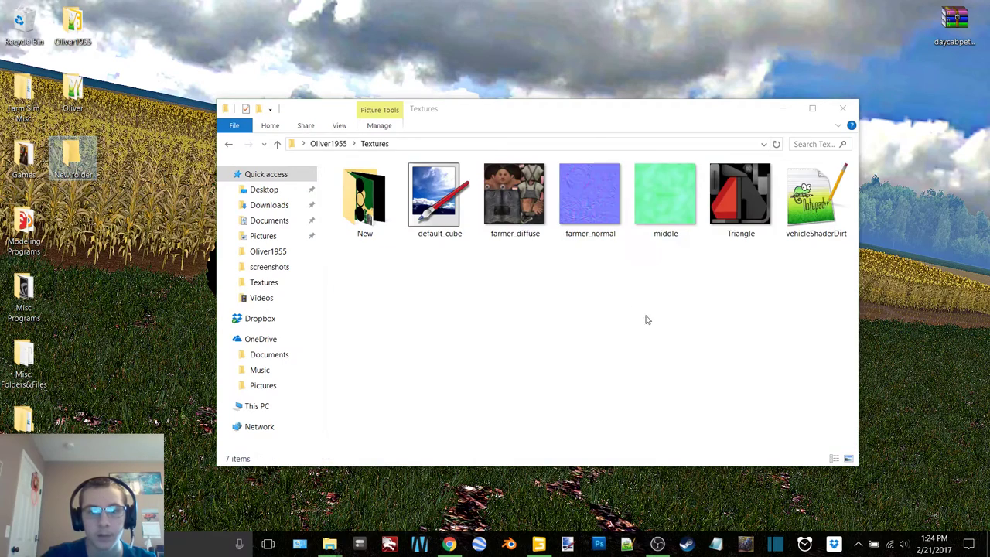
Step: Move all renamed textures from the New subfolder up into the Textures folder, and move the emptied New subfolder to the desktop
double_click(344, 184)
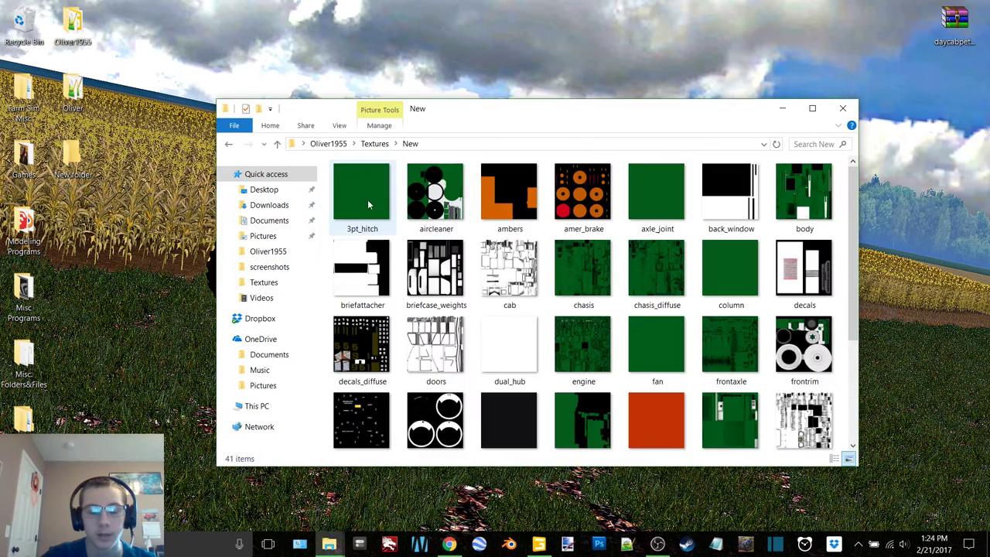
click(368, 200)
scroll(684, 288, down, 3)
shift+click(723, 410)
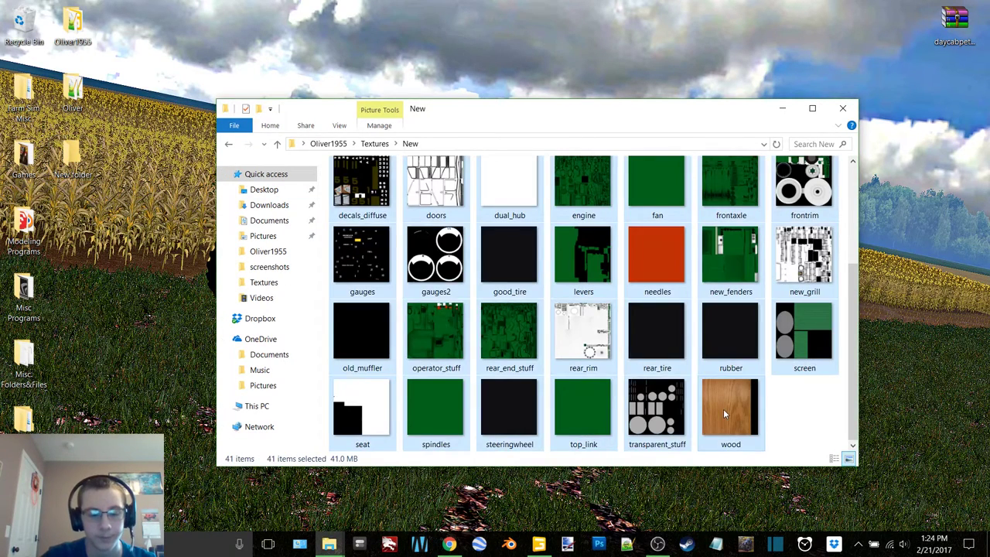
key(ctrl+x)
click(229, 145)
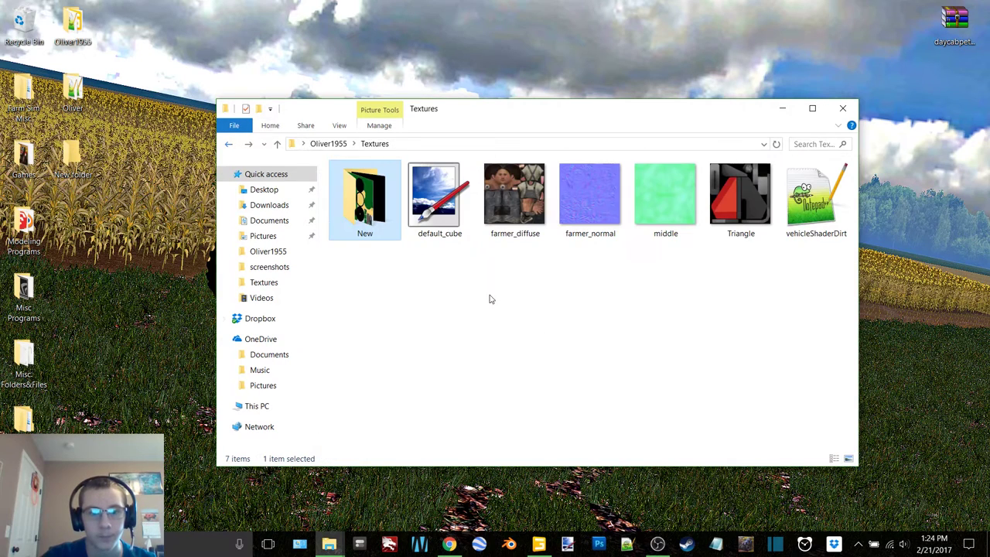
key(ctrl+v)
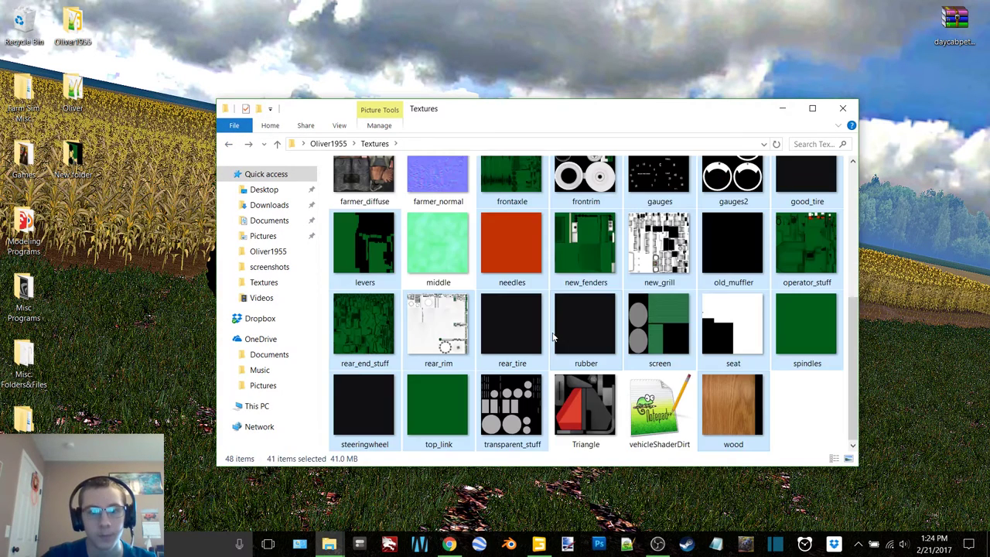
click(326, 252)
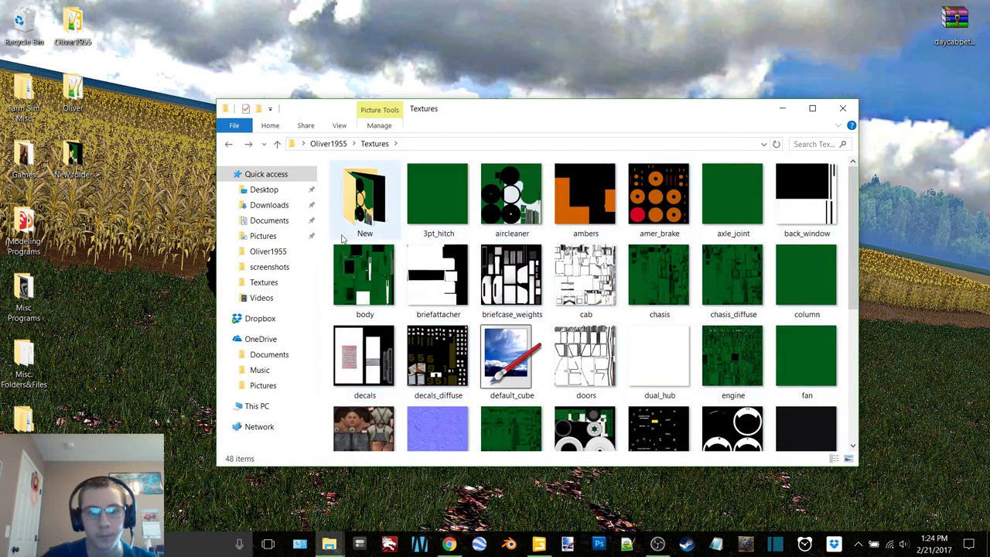
drag(358, 207, 91, 264)
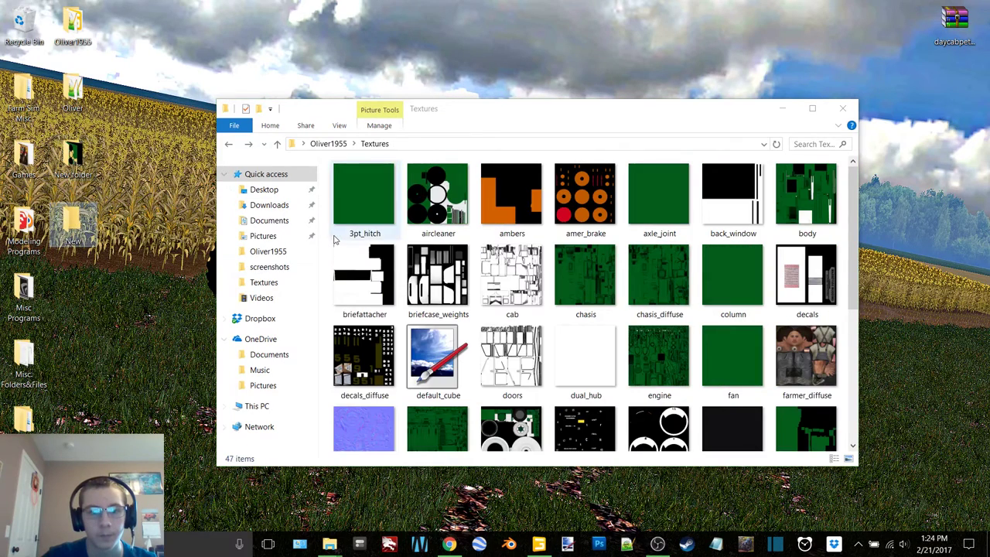
Step: Switch to GIANTS Editor and relink the diffuse texture of wheelfrontRight's Circle tire to good_tire
click(539, 545)
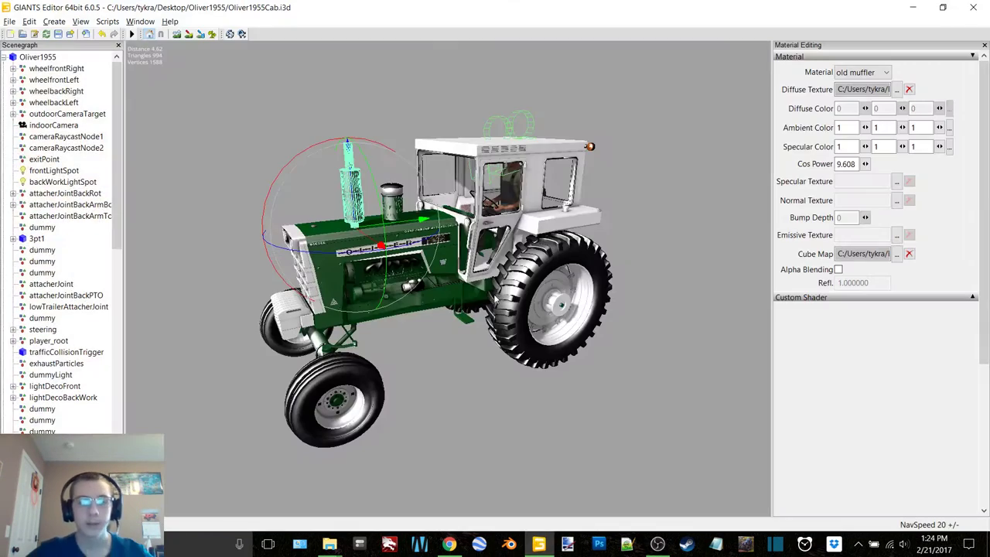
double_click(74, 70)
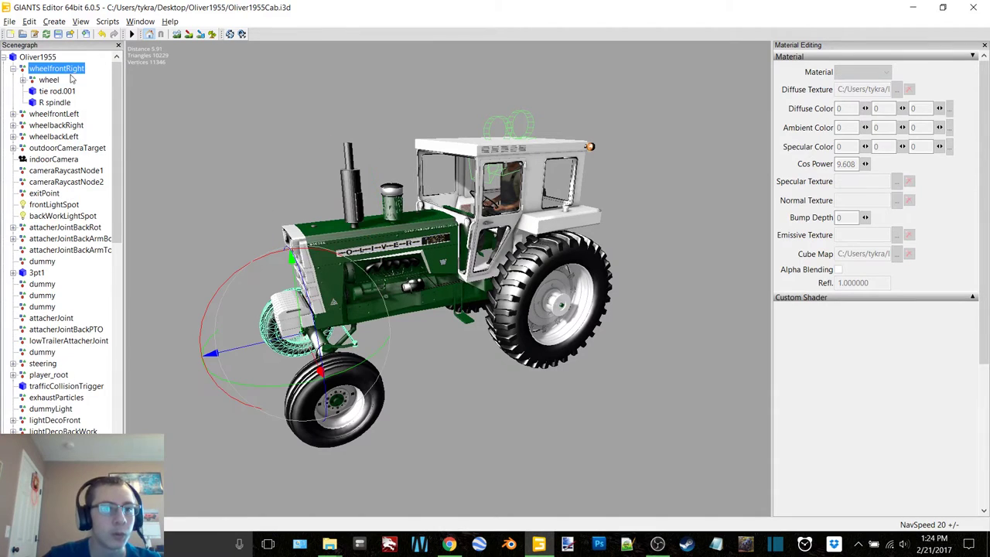
double_click(49, 81)
click(58, 90)
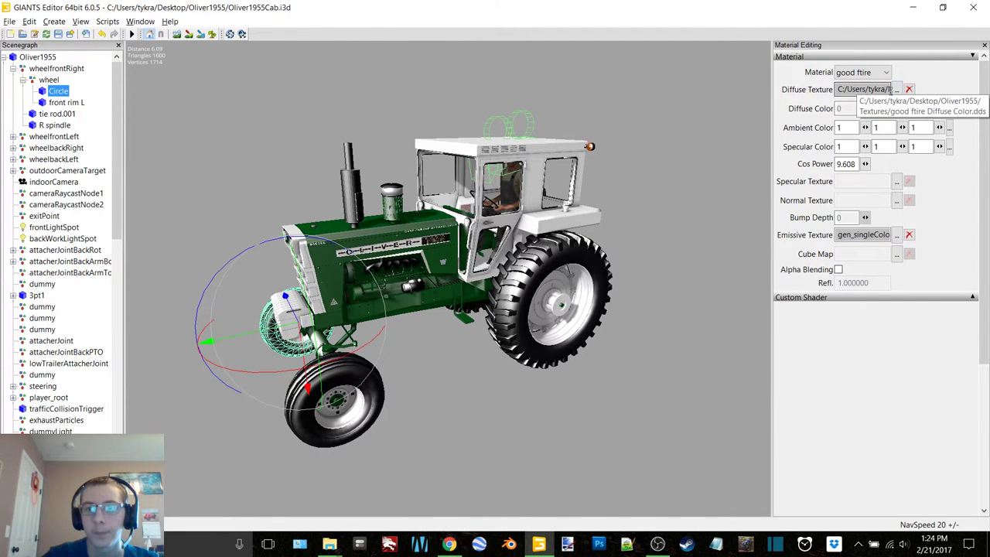
click(890, 89)
click(272, 82)
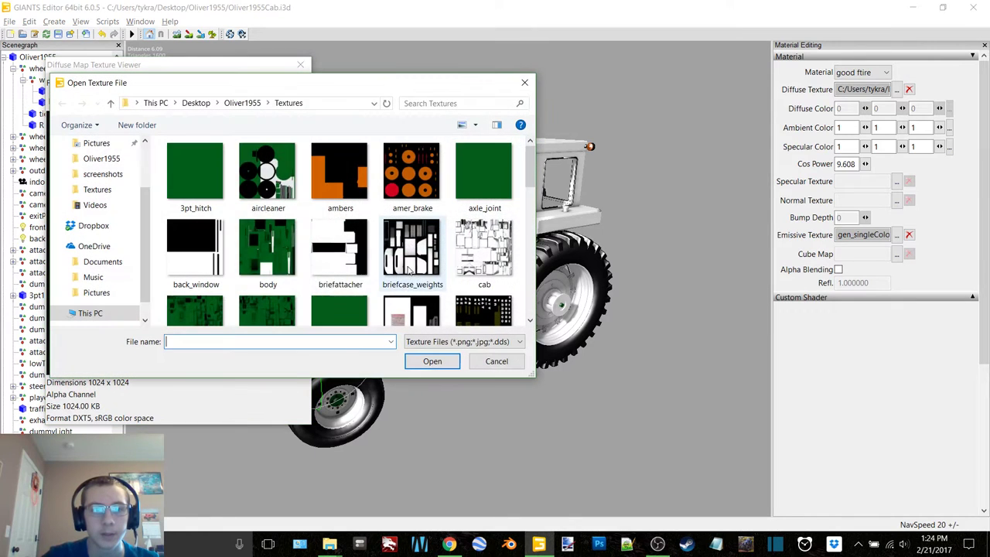
scroll(371, 231, down, 3)
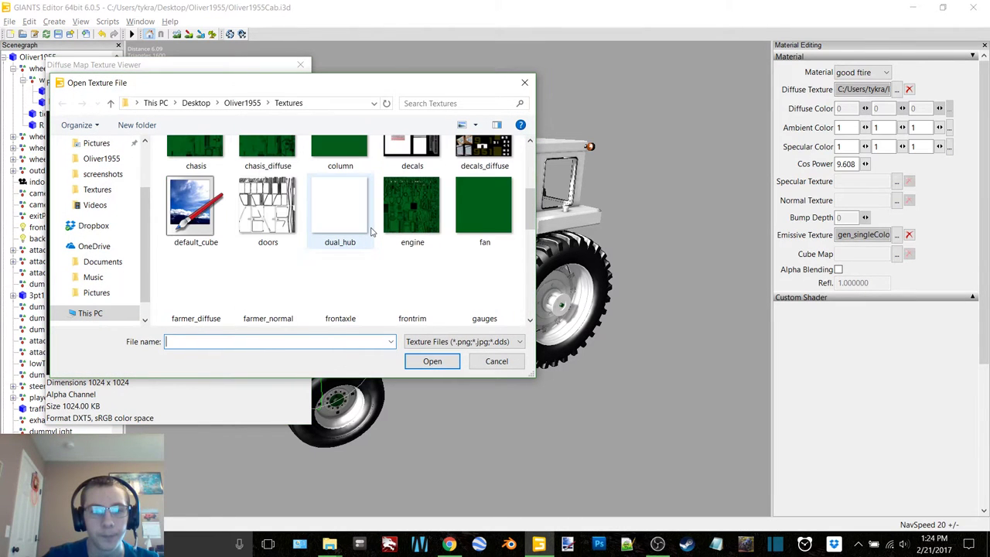
scroll(451, 277, down, 1)
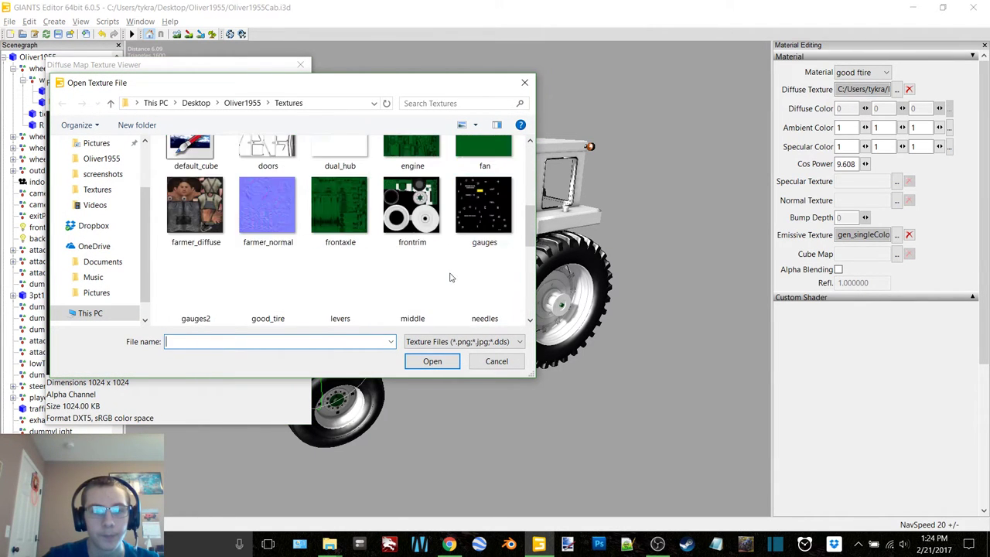
double_click(254, 298)
click(301, 65)
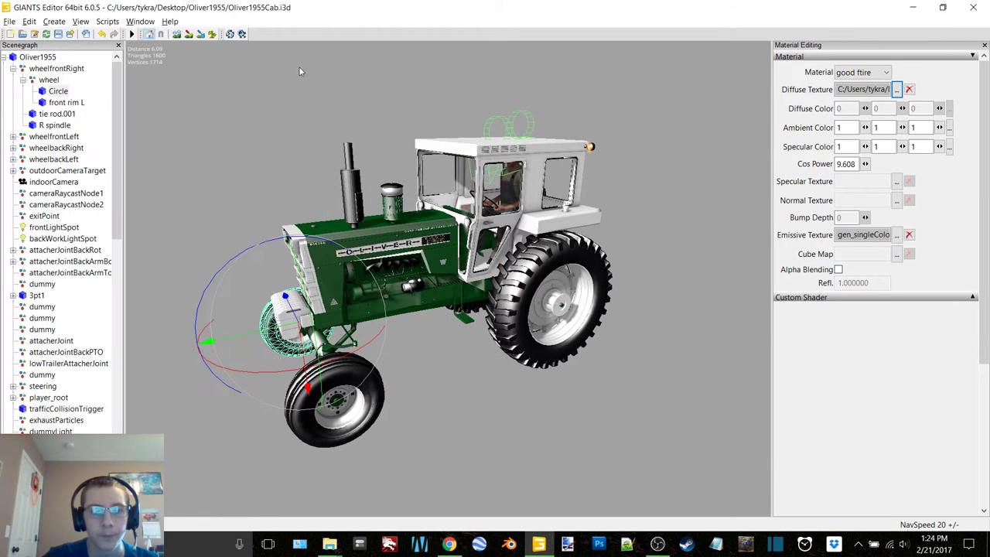
Step: Remove the emissive texture from the good ftire material and assign the vehicleShaderDirt custom shader
click(910, 236)
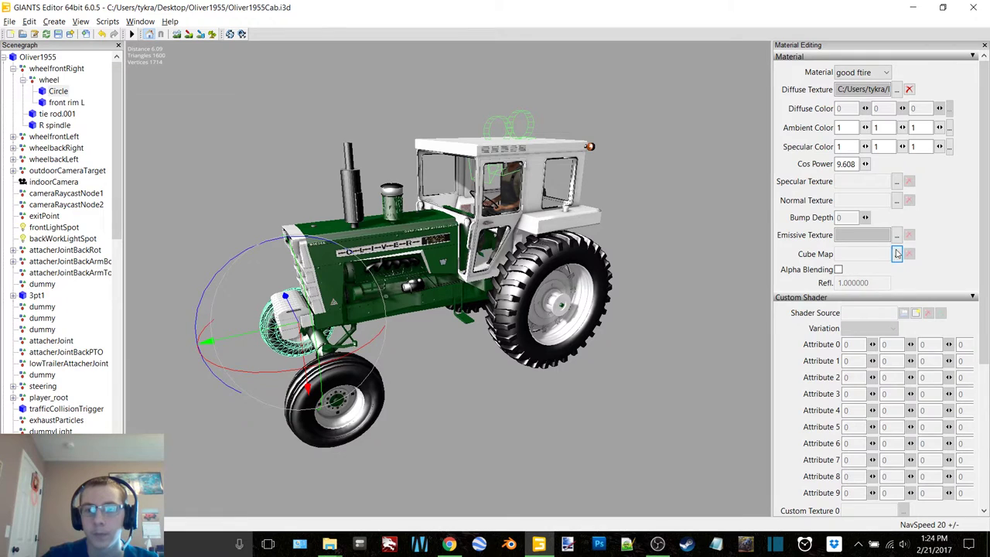
scroll(897, 254, down, 3)
click(913, 97)
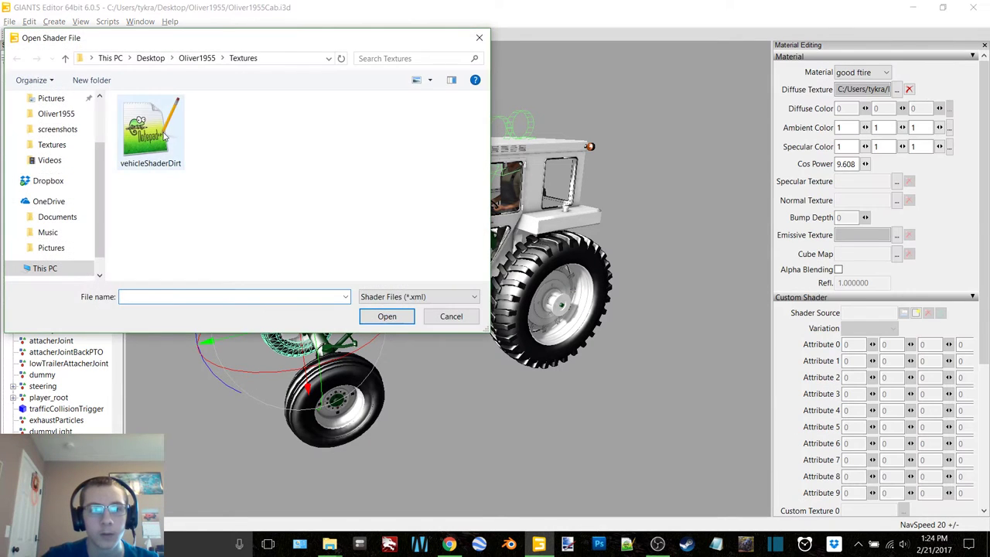
double_click(162, 135)
Step: Set the good ftire material's specular texture to middle.dds
click(896, 184)
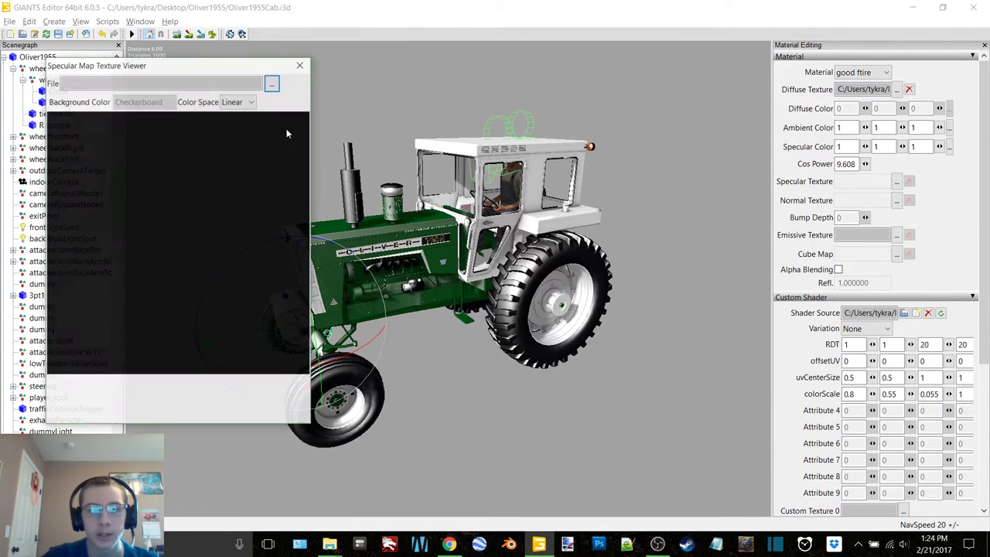
click(273, 82)
scroll(301, 241, down, 2)
scroll(300, 240, down, 4)
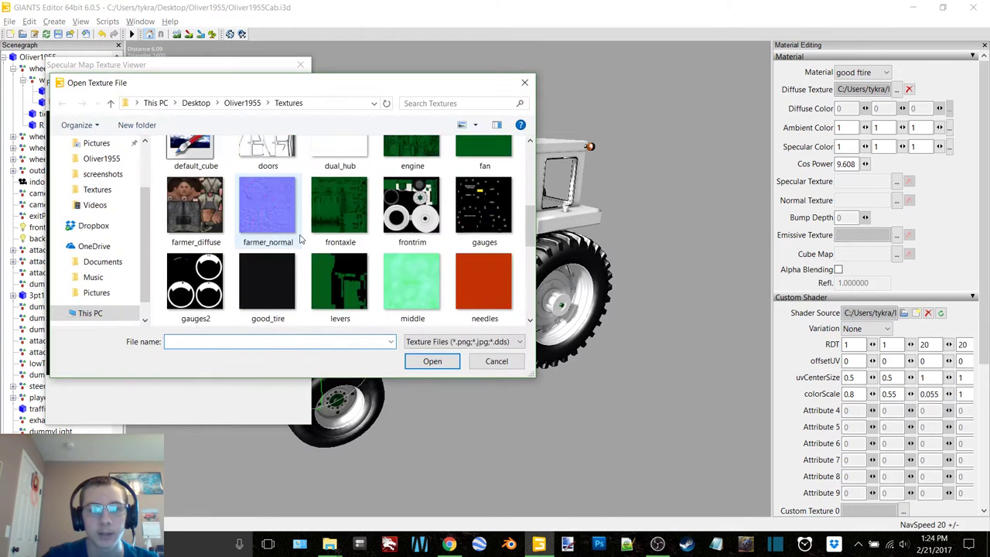
click(413, 185)
double_click(413, 186)
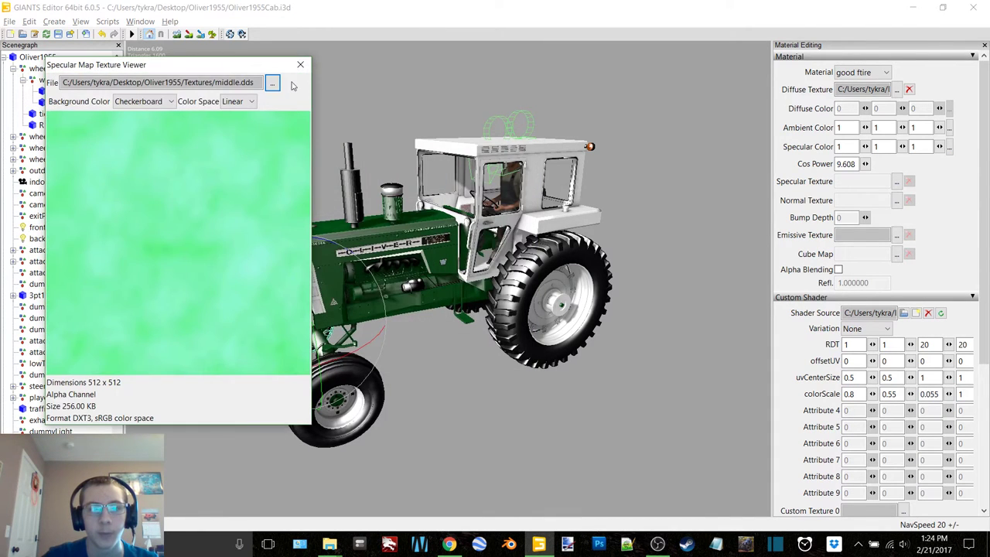
click(301, 64)
Step: Remove the emissive texture from front rim L's material and relink its diffuse texture to frontrim.dds
click(67, 102)
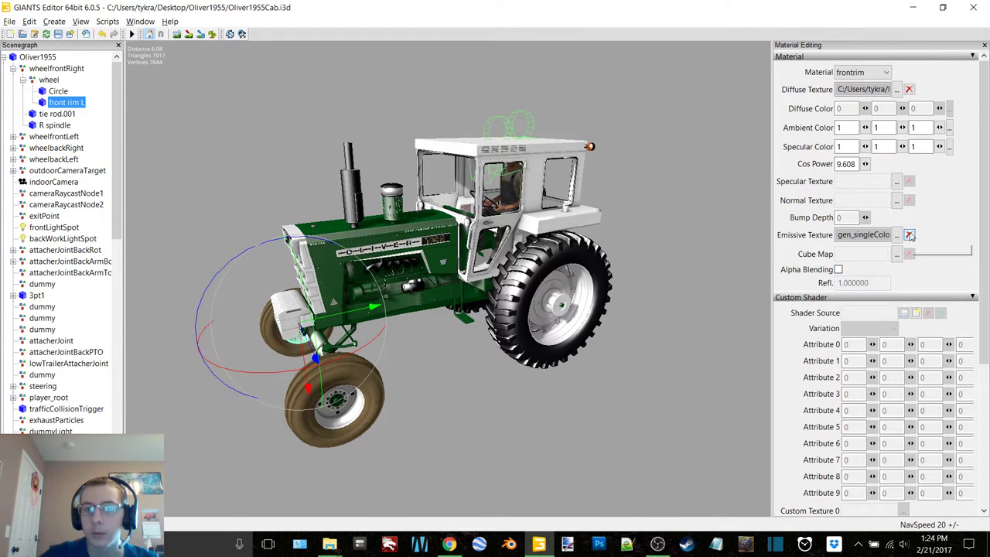
click(910, 235)
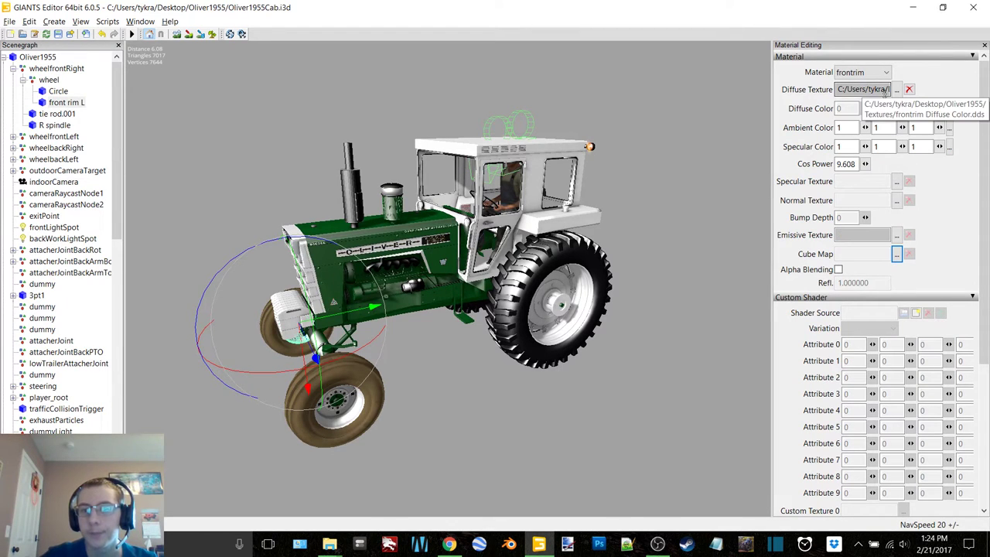
click(890, 90)
click(267, 84)
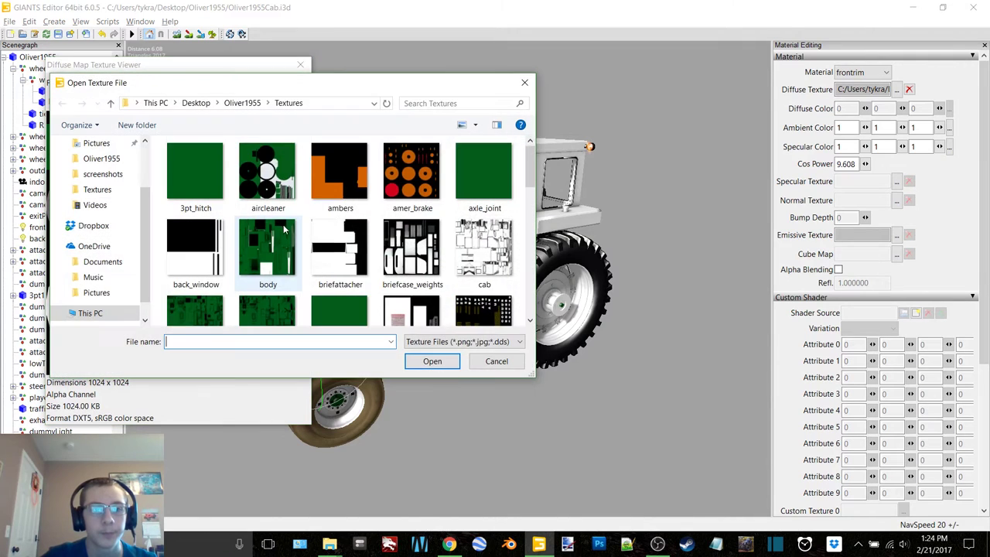
scroll(285, 226, down, 3)
scroll(317, 278, down, 2)
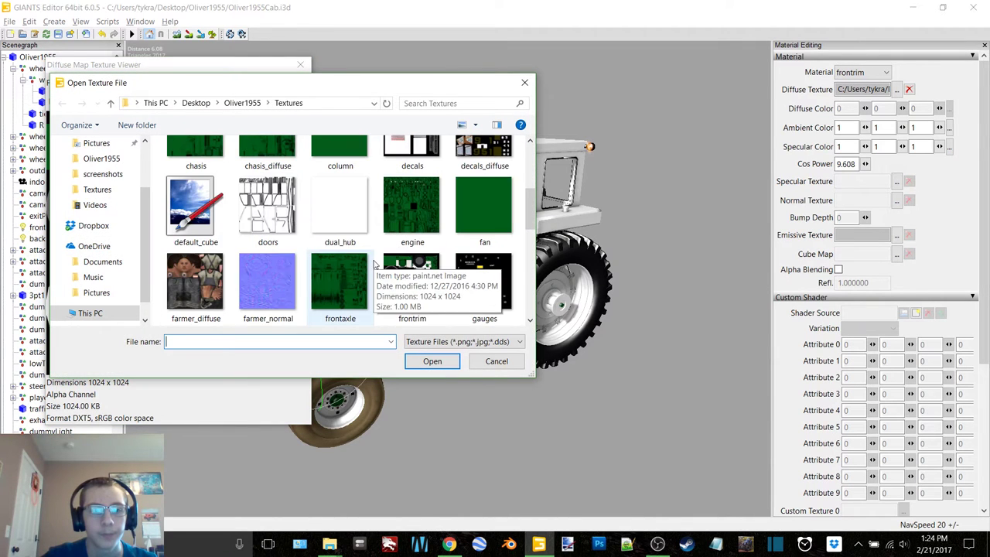
double_click(412, 282)
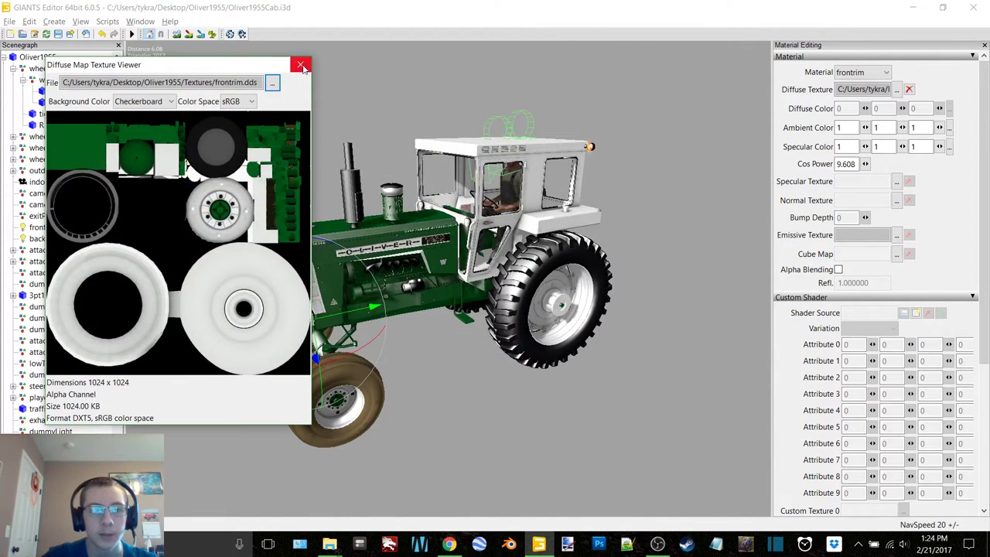
click(301, 65)
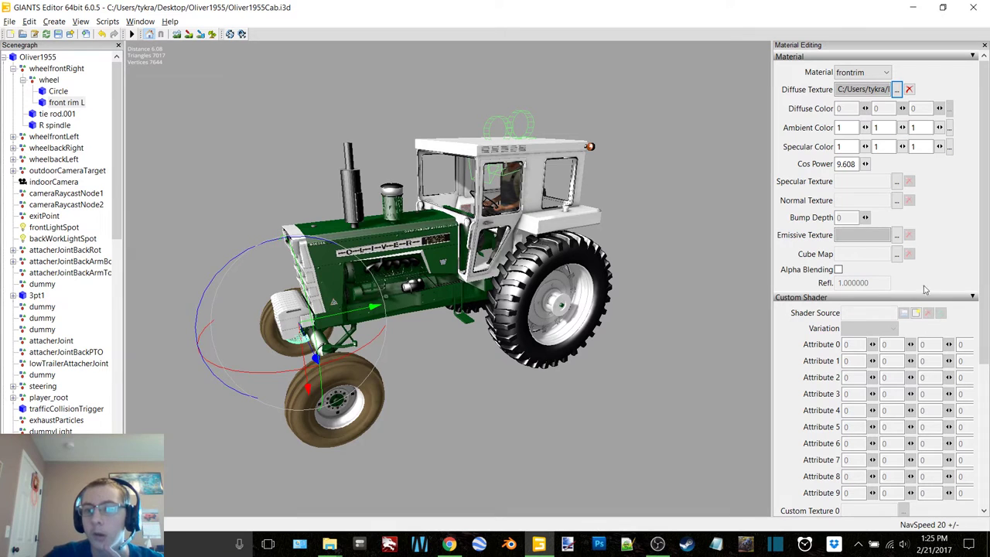
Step: Set the frontrim material's cube map to default_cube
click(896, 254)
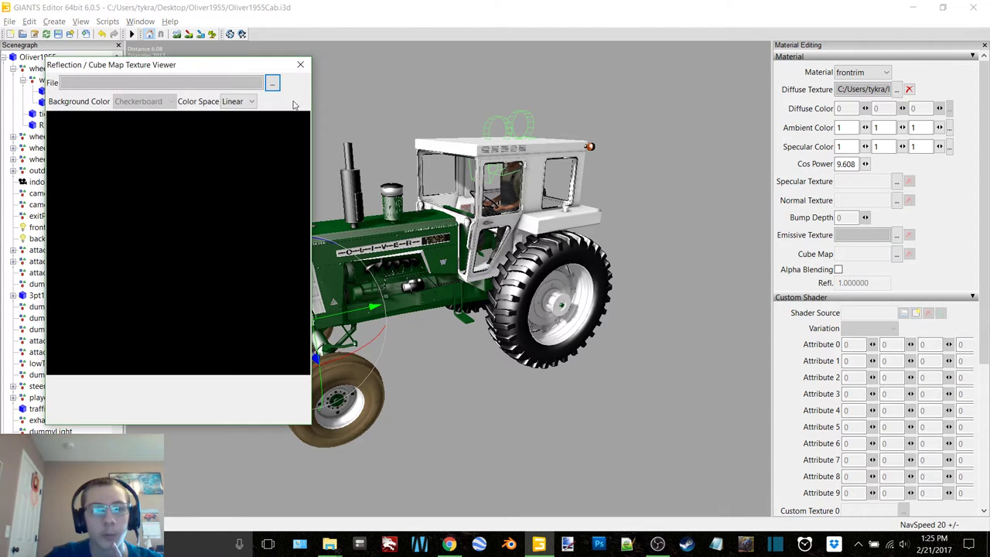
click(273, 82)
scroll(219, 202, down, 3)
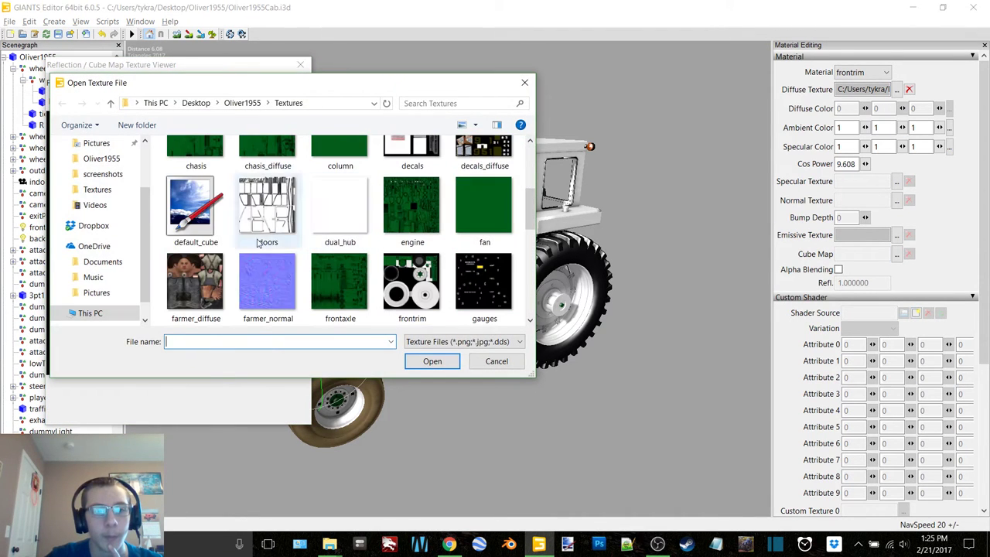
click(209, 203)
double_click(219, 200)
click(300, 64)
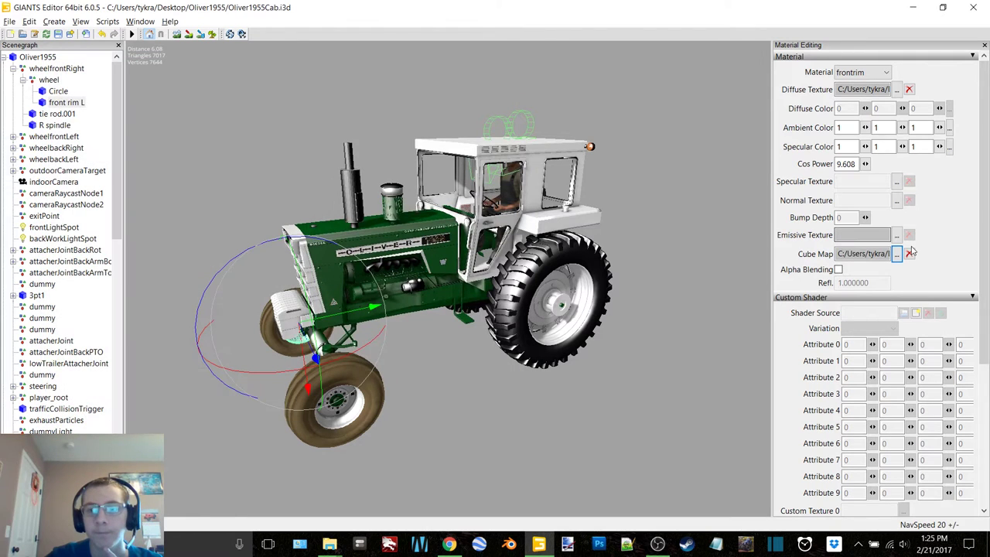
Step: Assign the vehicleShaderDirt custom shader to the frontrim material
scroll(911, 204, down, 3)
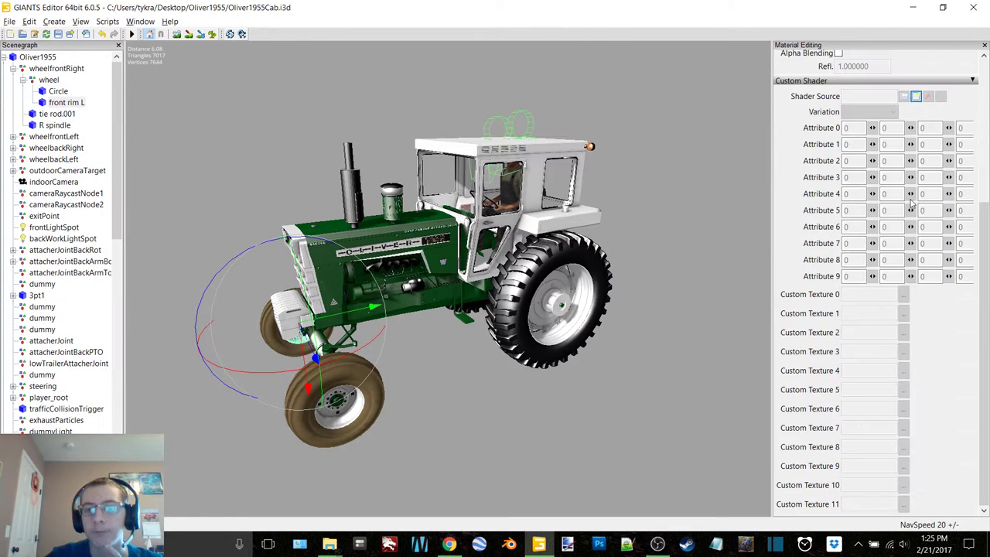
click(917, 97)
click(147, 136)
double_click(148, 135)
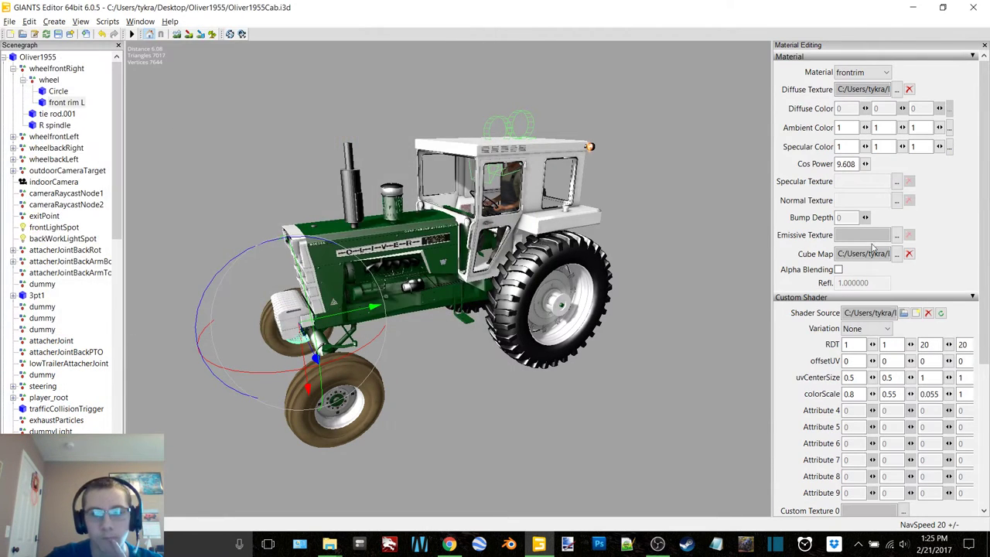
Step: Set the frontrim material's specular texture to middle.dds
click(896, 181)
click(272, 85)
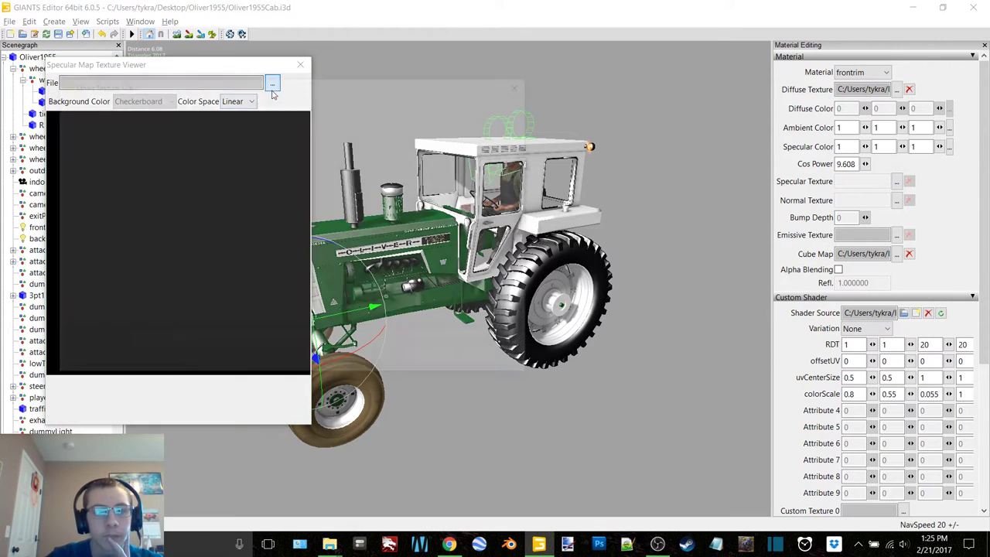
scroll(245, 285, down, 3)
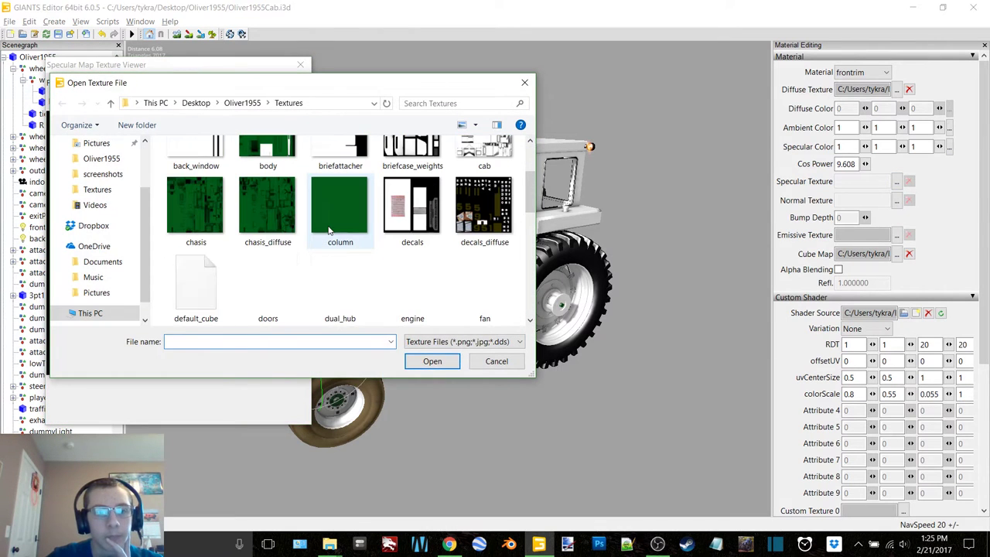
scroll(244, 284, down, 4)
double_click(413, 283)
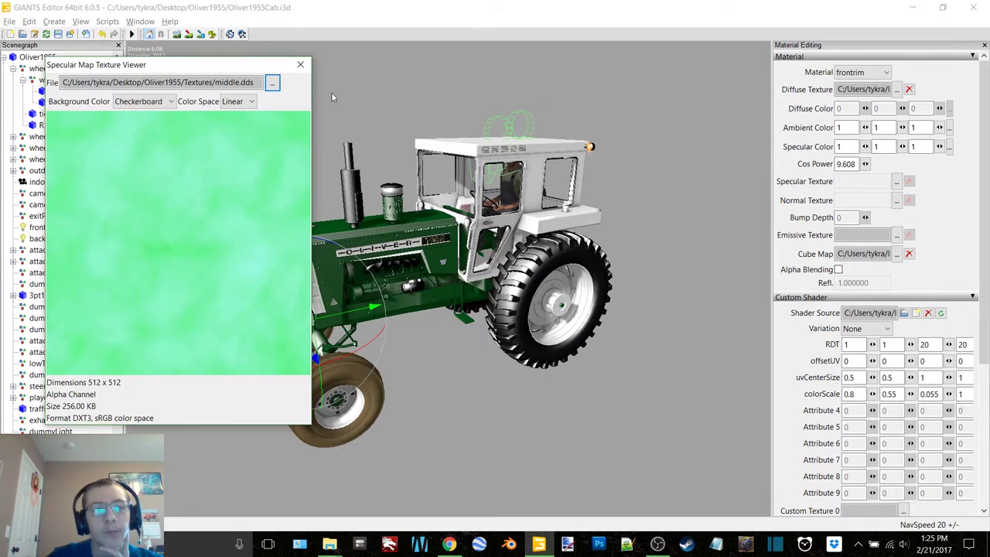
click(297, 68)
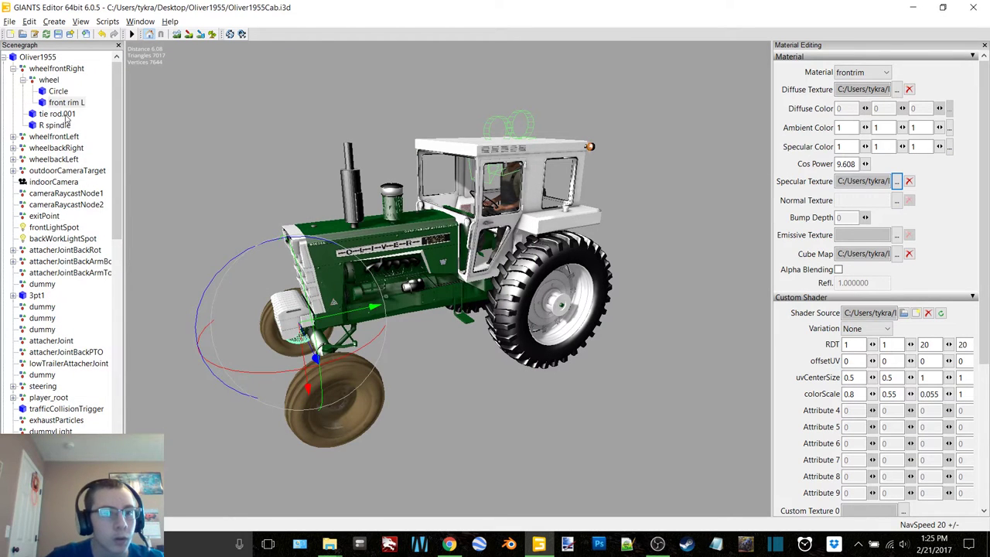
Step: Remove the emissive texture from tie rod.001's spindles.006 material and relink its diffuse texture to spindles
double_click(53, 81)
click(61, 92)
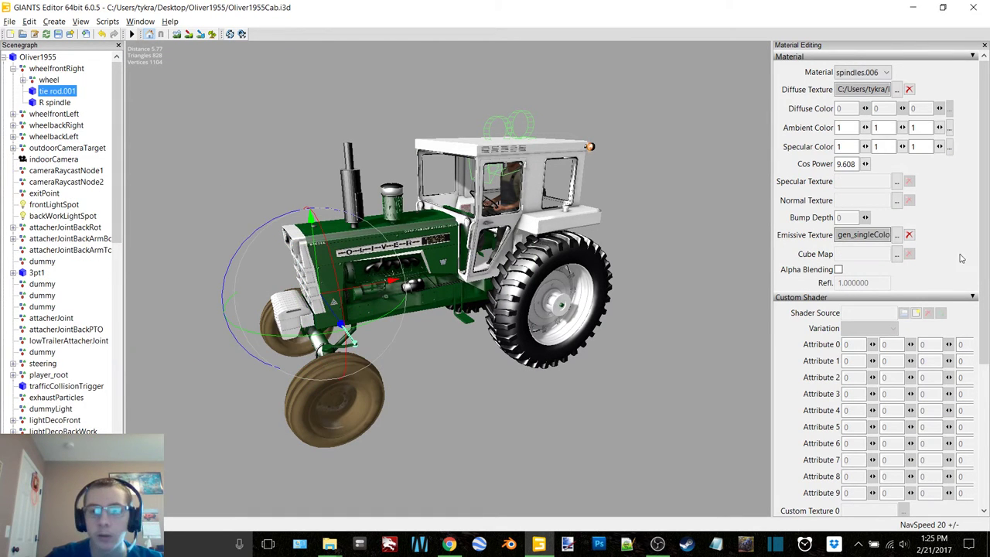
click(910, 236)
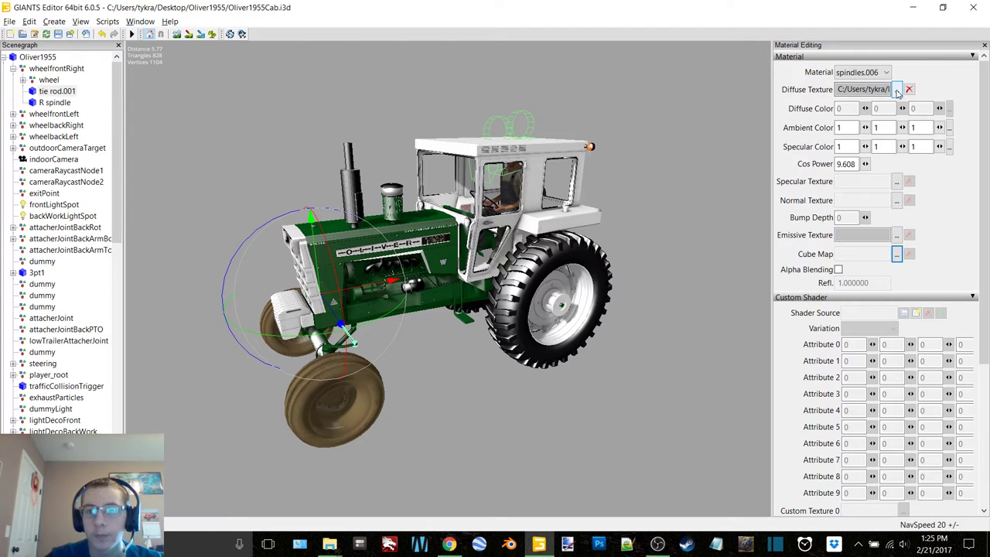
click(897, 91)
click(273, 83)
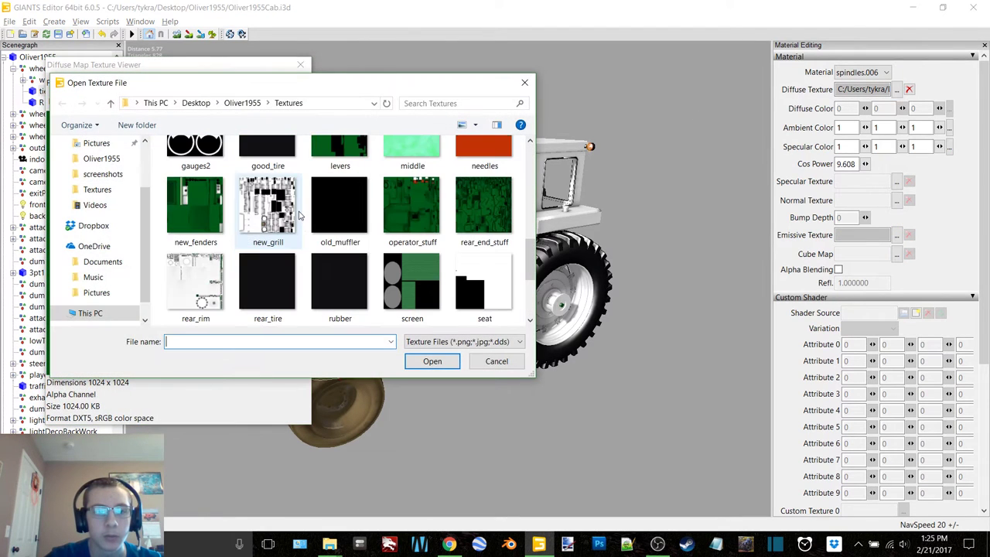
scroll(348, 255, down, 1)
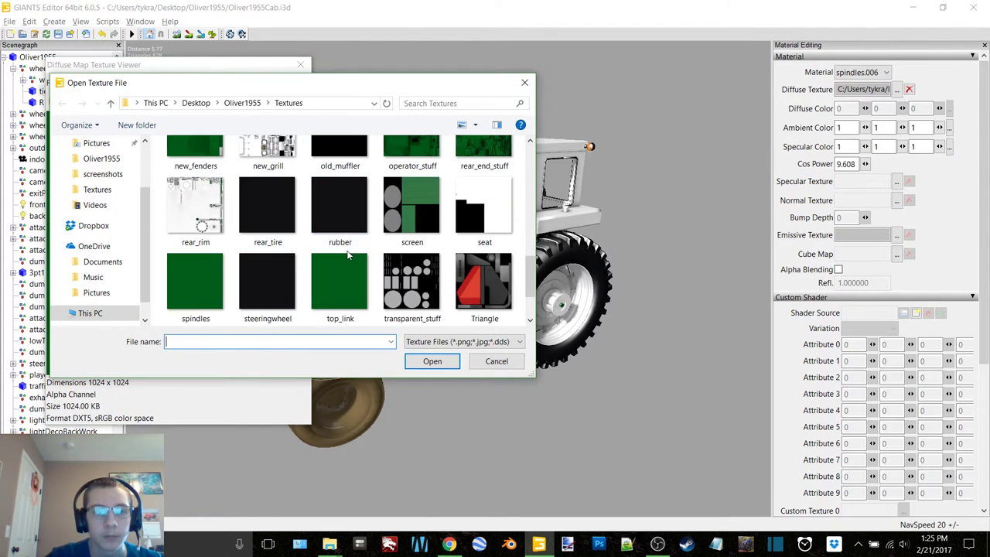
double_click(215, 286)
click(301, 65)
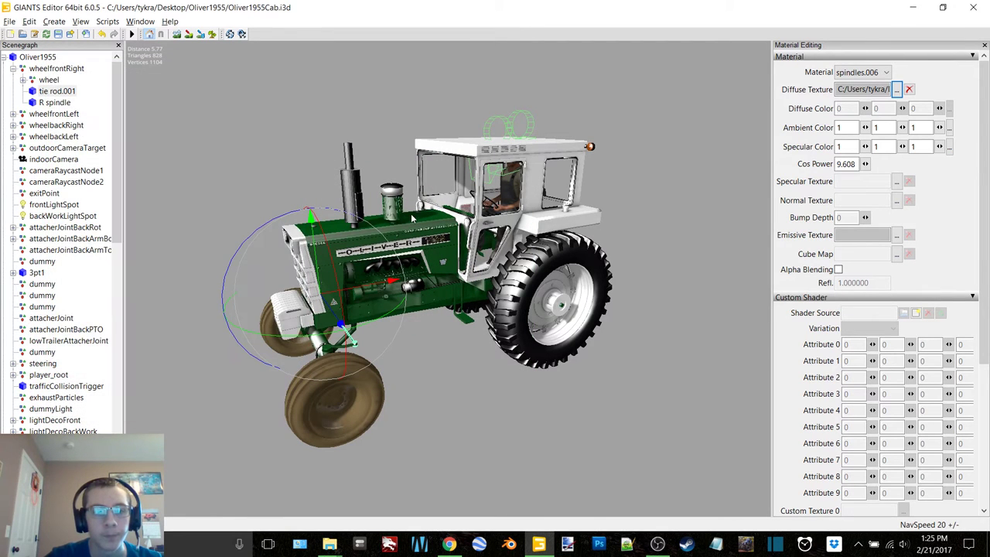
Step: Set the cube map of tie rod.001's spindles.006 material to default_cube
click(898, 253)
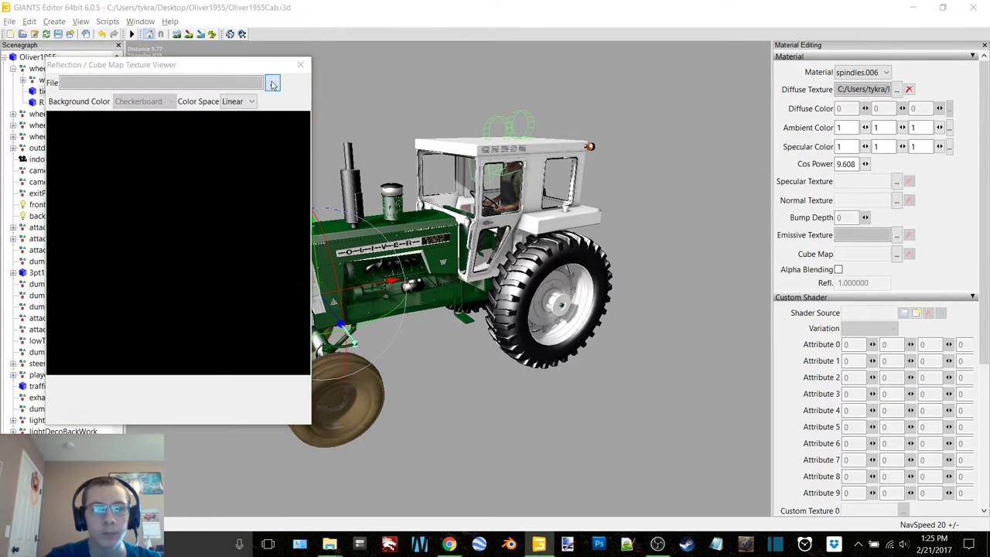
click(272, 88)
scroll(282, 281, down, 1)
double_click(194, 282)
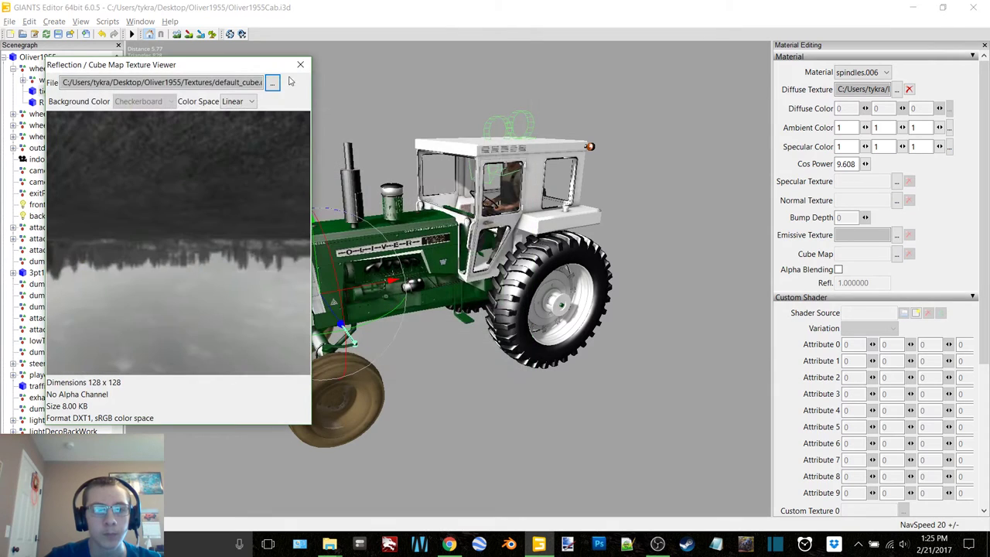
click(300, 66)
Step: Assign the vehicleShaderDirt custom shader to tie rod.001's spindles.006 material and set its specular texture to middle.dds
scroll(913, 307, down, 3)
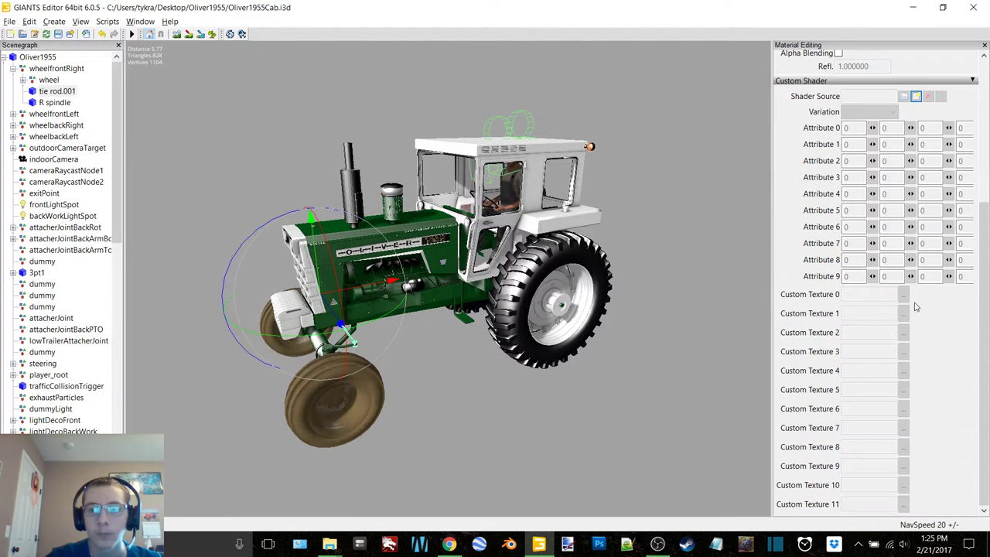
click(916, 98)
double_click(151, 130)
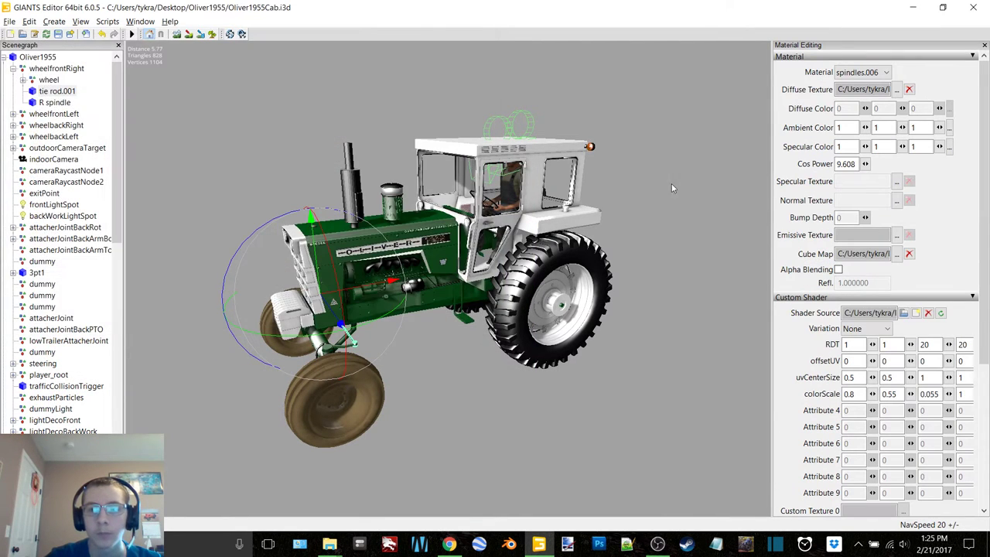
click(896, 181)
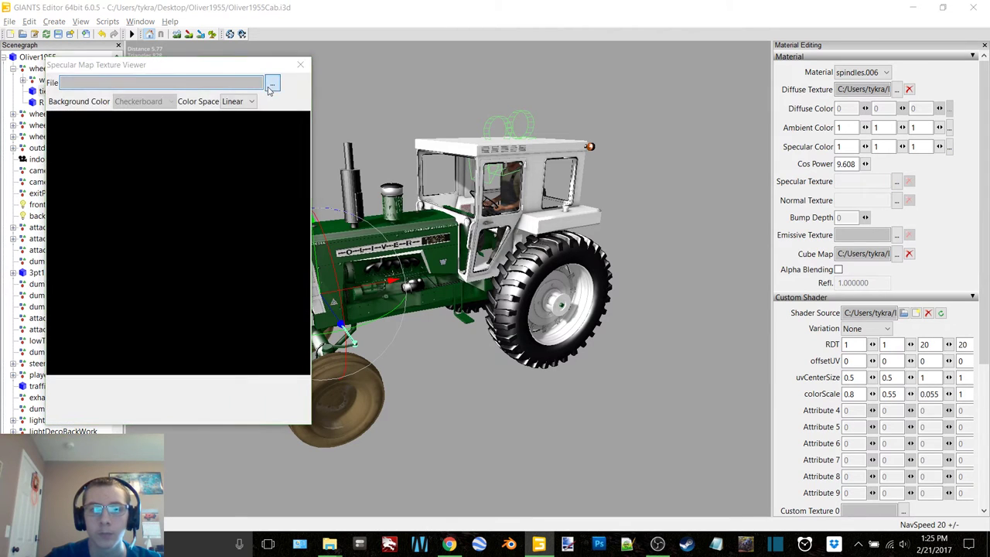
click(270, 82)
scroll(277, 221, down, 5)
double_click(413, 259)
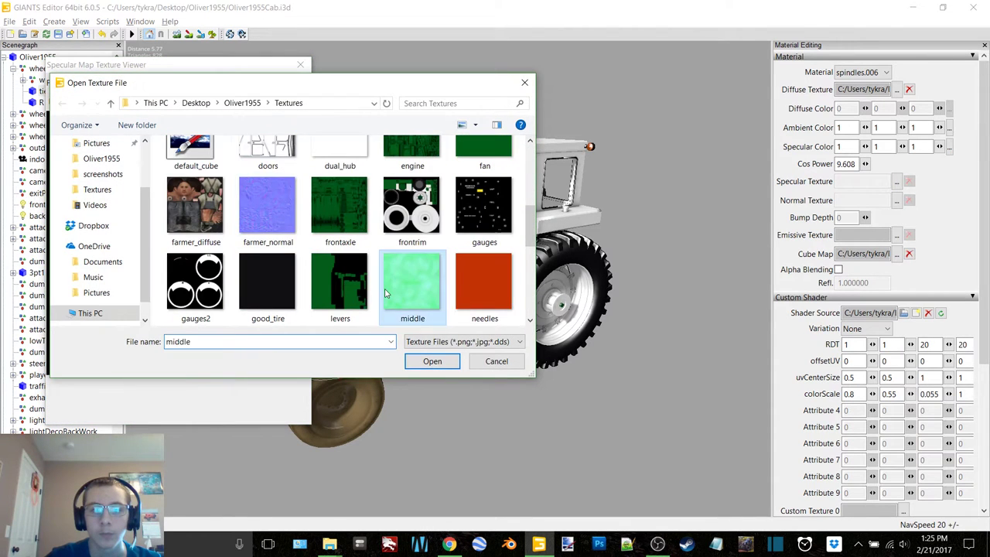
click(300, 67)
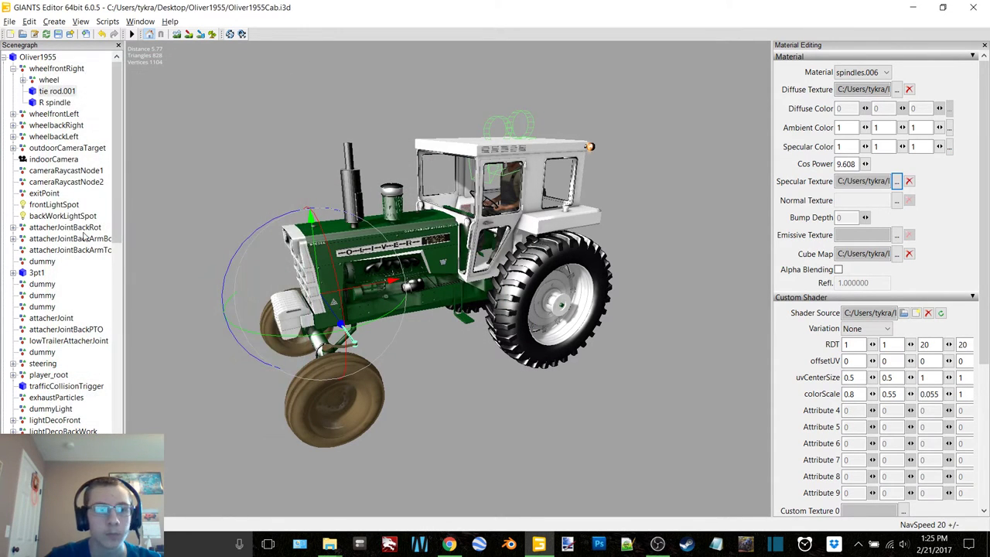
Step: Check the material settings of the R spindle and L spindle under the front wheels
click(56, 103)
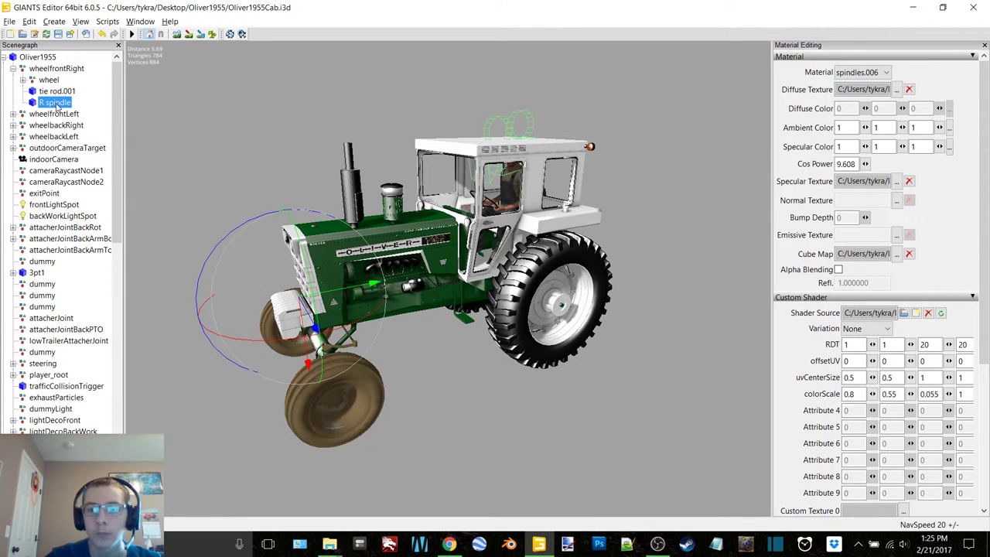
double_click(48, 71)
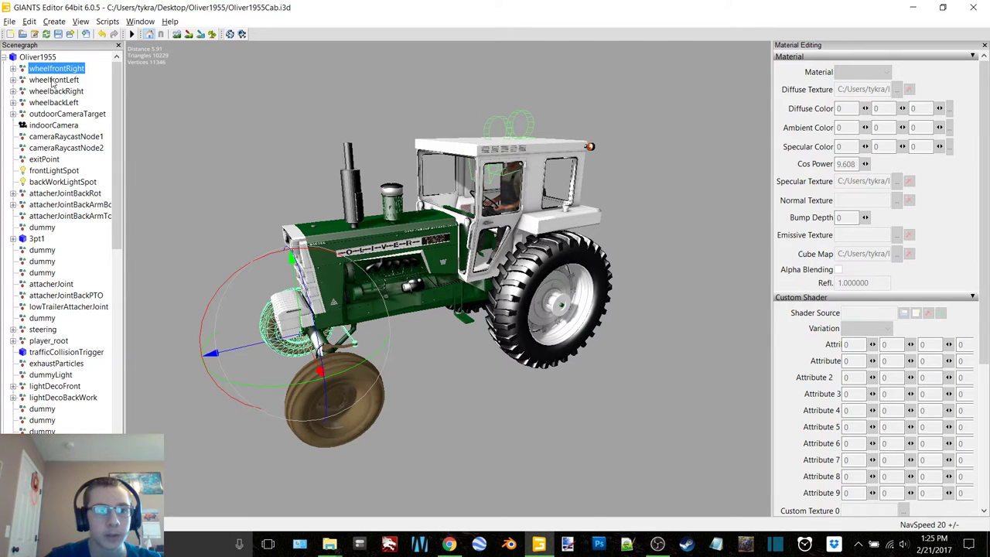
double_click(52, 81)
click(56, 114)
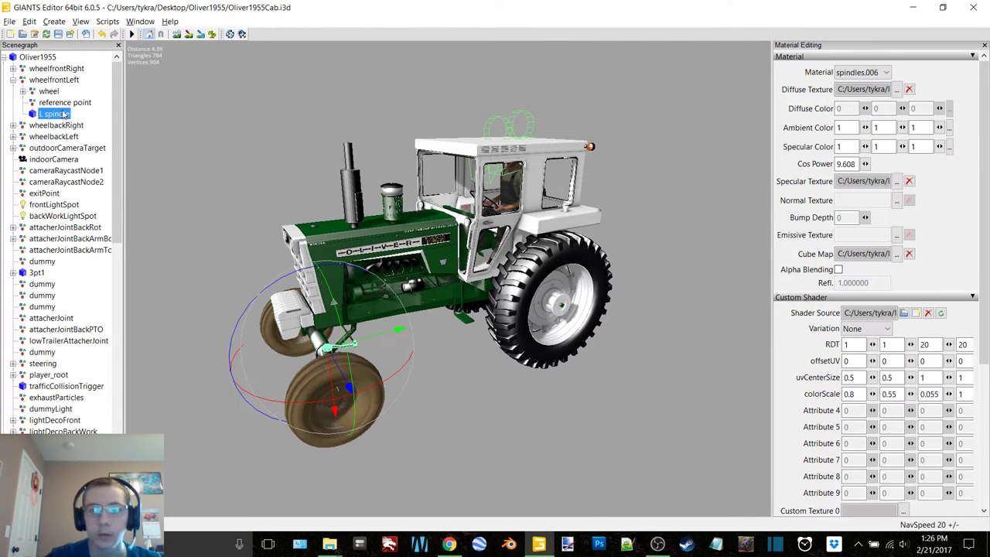
click(58, 90)
double_click(52, 80)
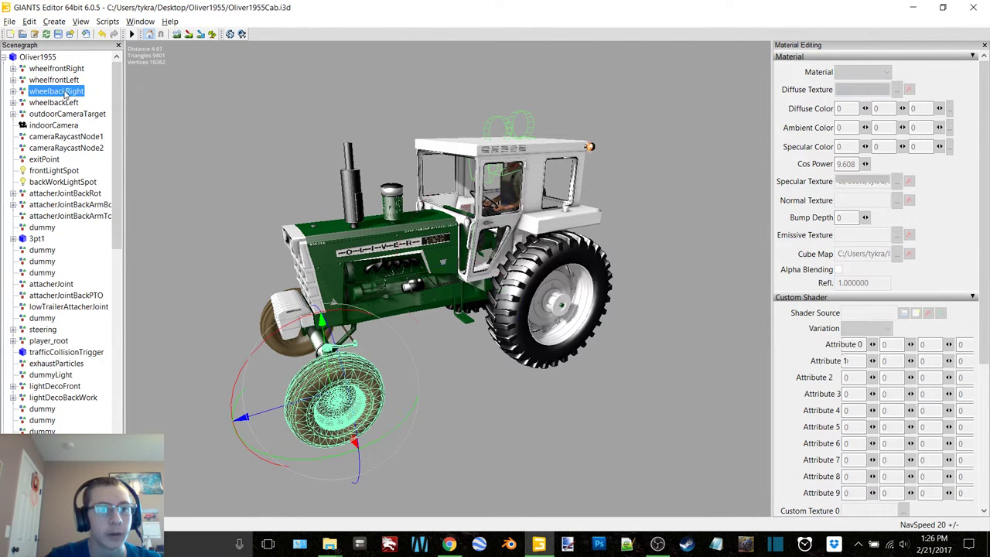
Step: Remove the emissive texture from the rear tire final material on wheelbackRight's Rear Tire RL and relink its diffuse texture to rear_tire
double_click(56, 91)
click(49, 103)
double_click(49, 103)
double_click(59, 114)
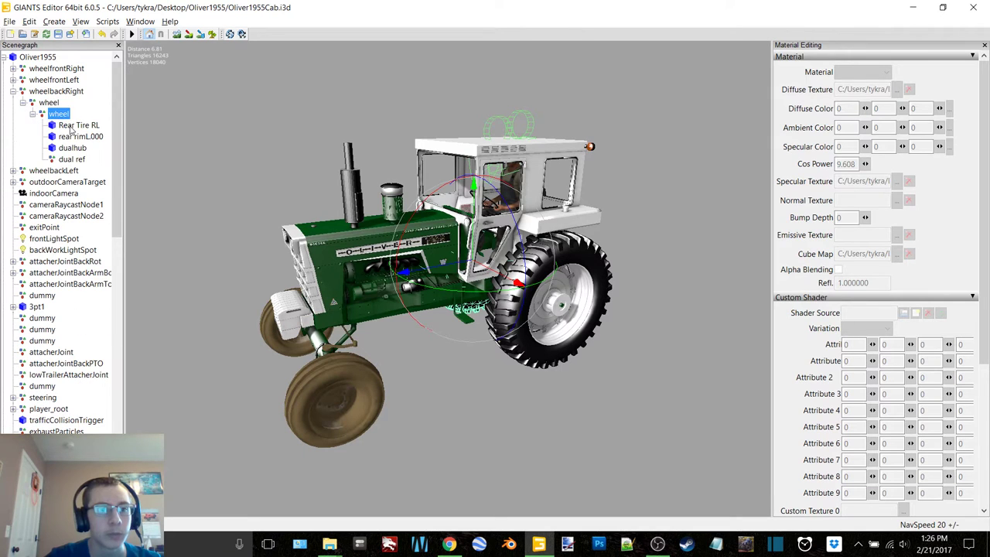
click(76, 125)
click(908, 235)
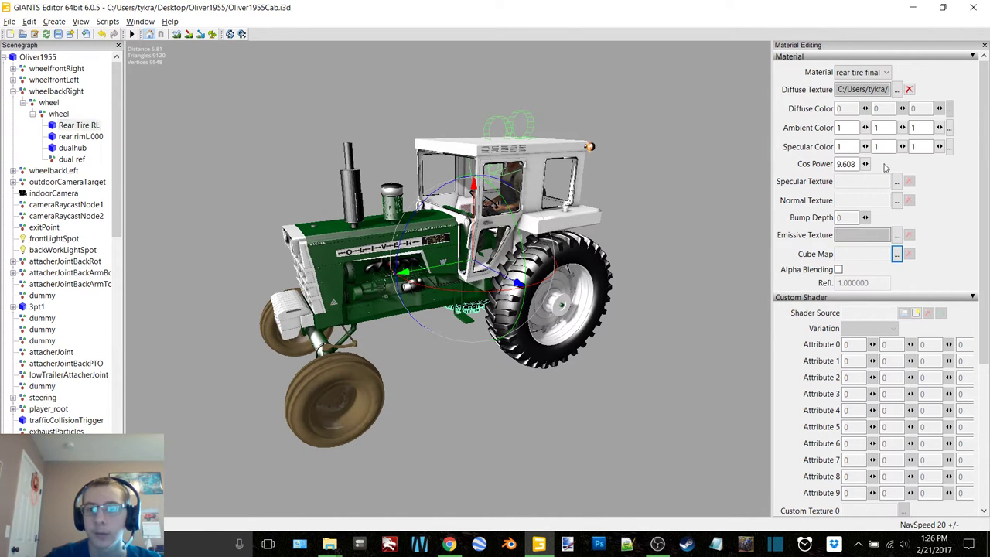
click(896, 90)
click(274, 83)
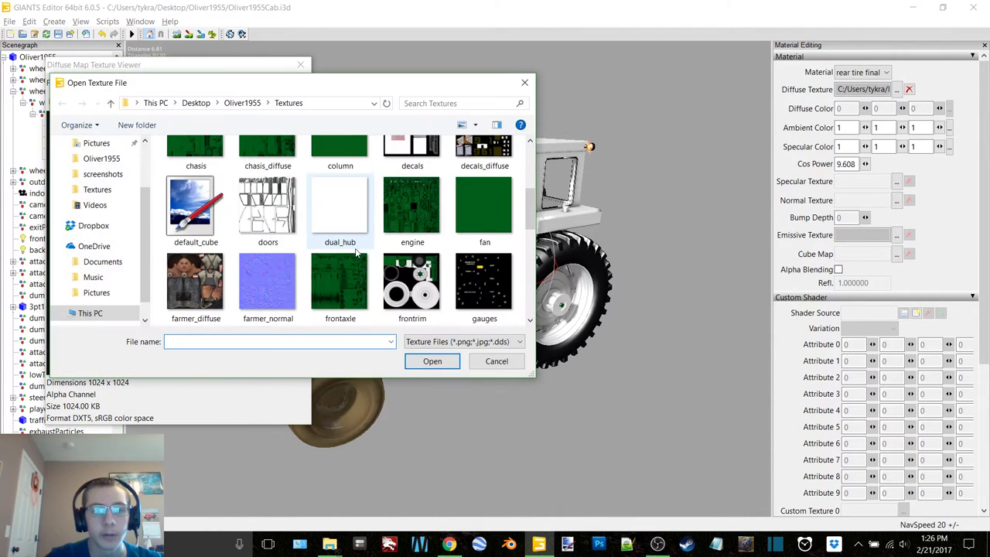
scroll(355, 251, down, 5)
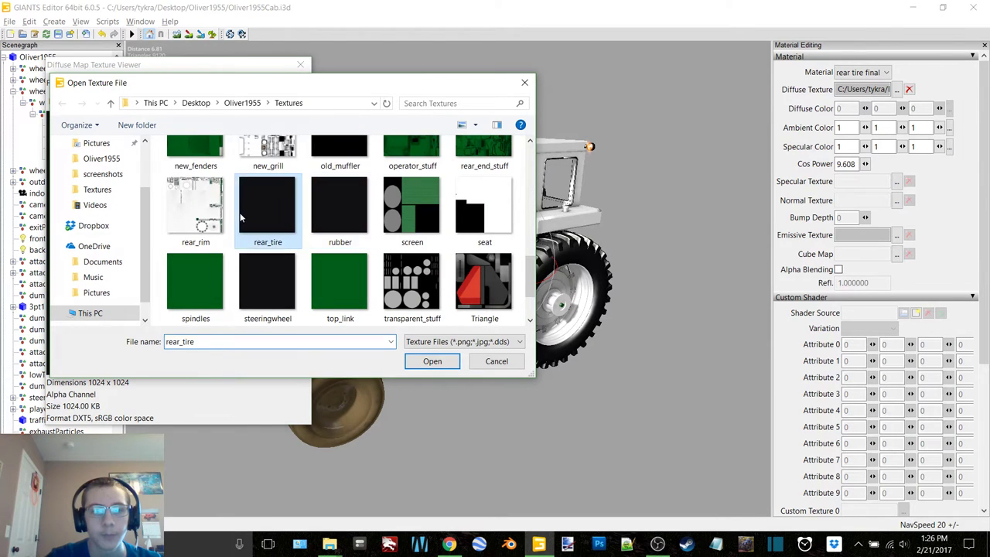
double_click(246, 211)
click(300, 64)
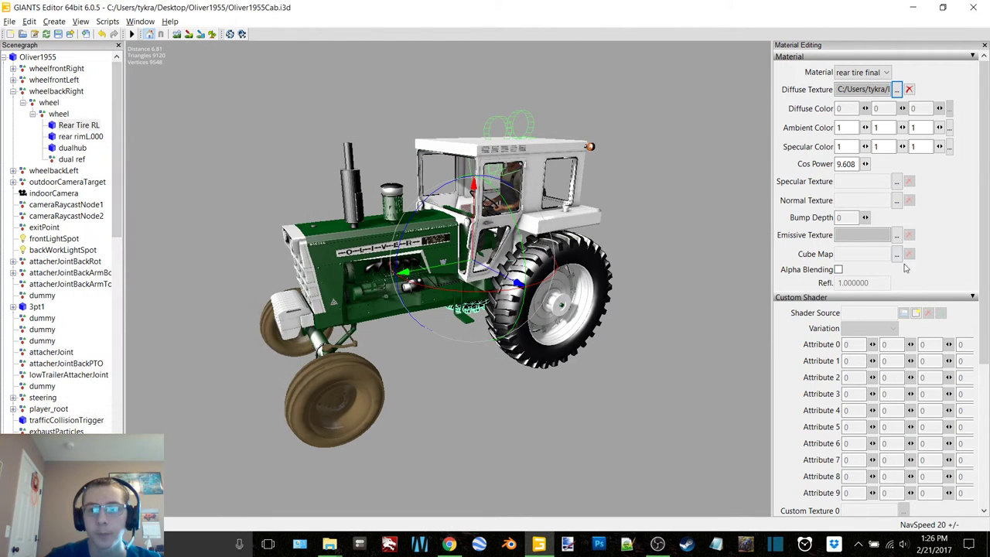
Step: Assign the vehicleShaderDirt custom shader to the rear tire final material
scroll(921, 318, down, 5)
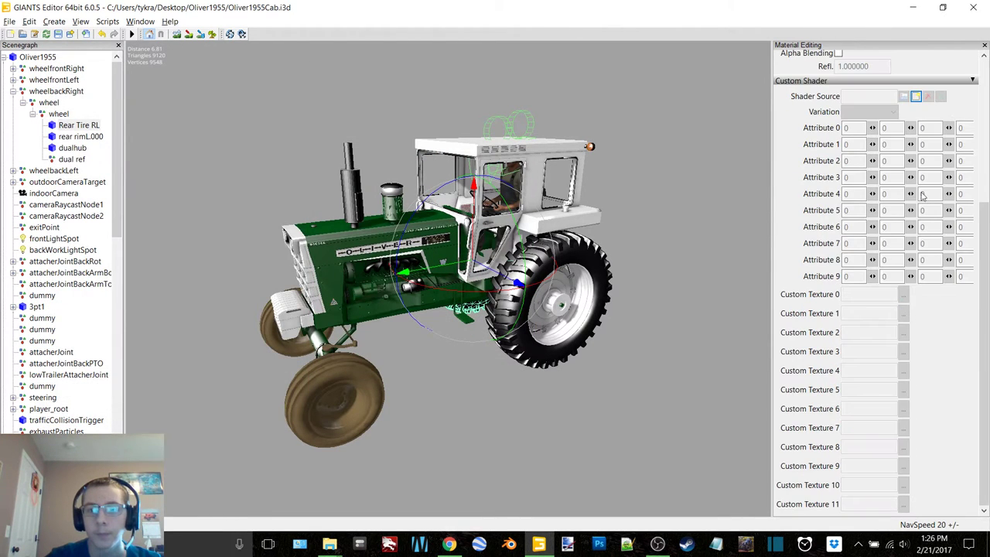
click(904, 96)
double_click(148, 124)
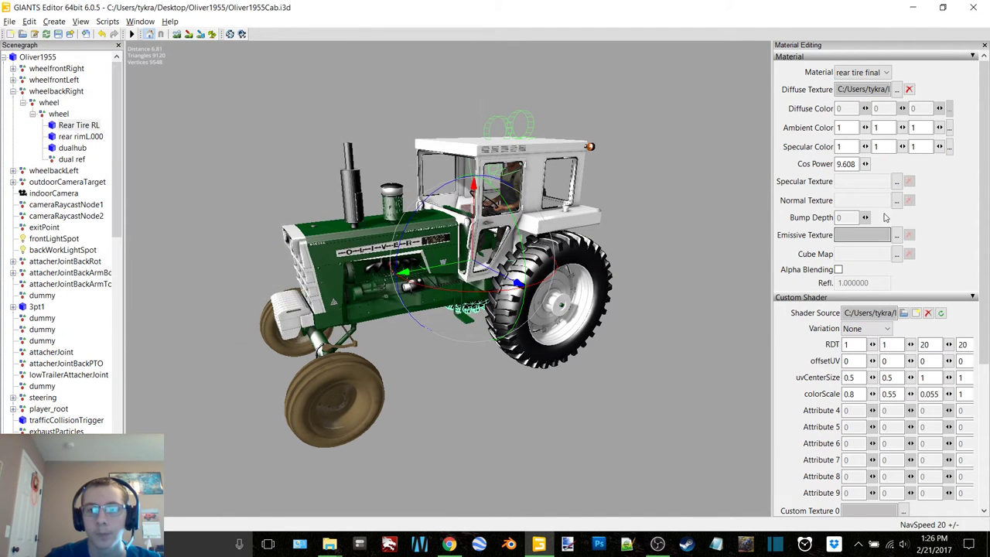
Step: Set the rear tire final material's specular texture to middle.dds
click(896, 181)
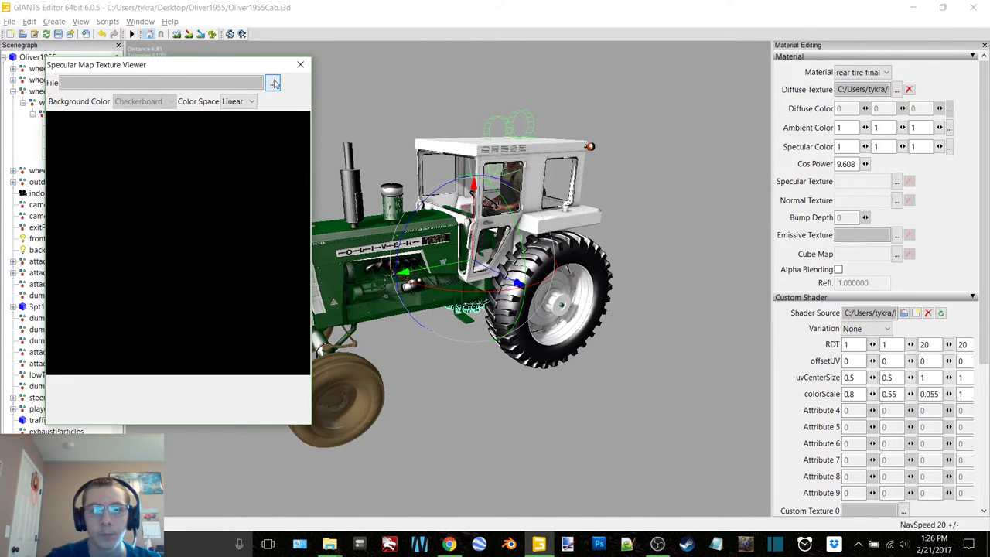
click(273, 83)
scroll(302, 216, down, 5)
click(408, 284)
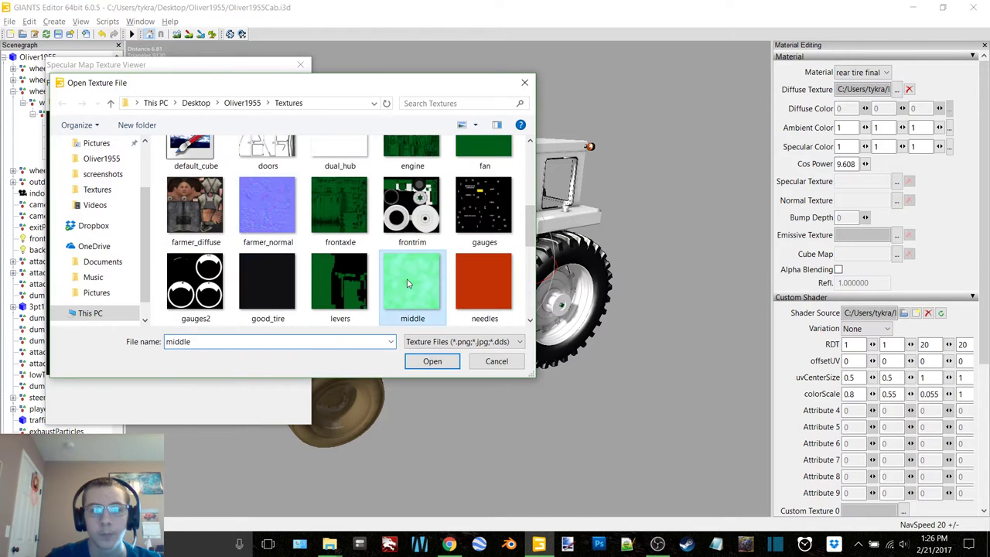
double_click(409, 284)
click(302, 67)
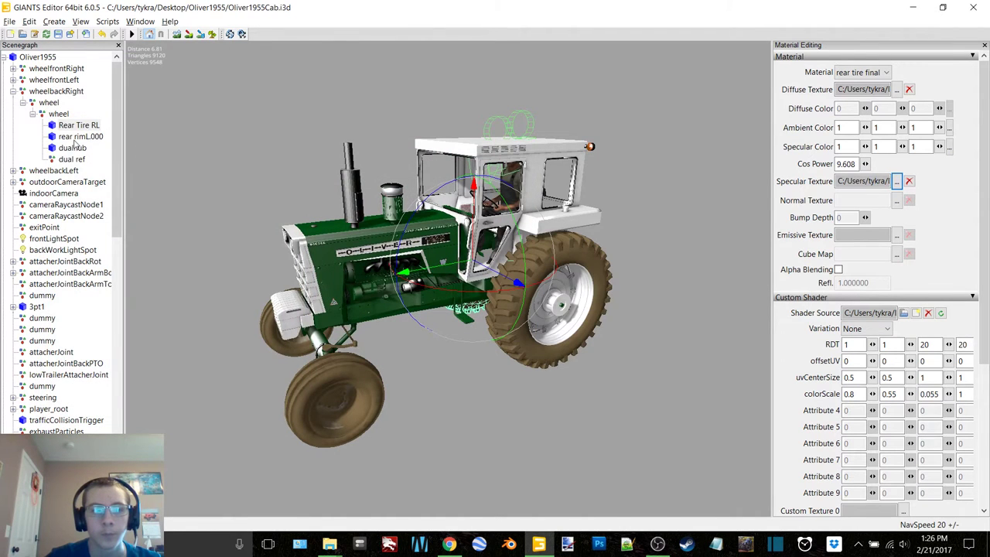
Step: Remove the emissive texture from rear rimL.000's rear rim.001 material and set its cube map to default_cube
click(77, 137)
click(910, 236)
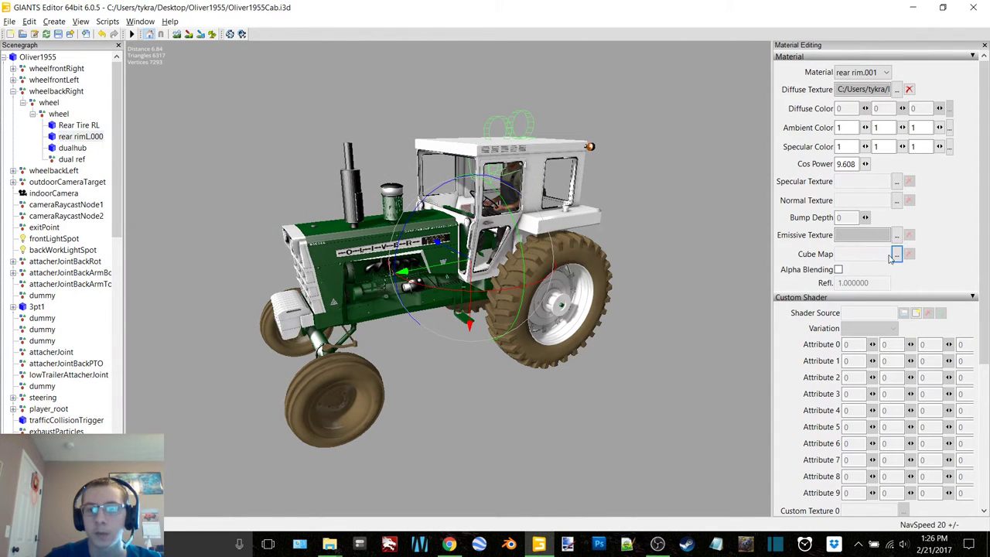
click(897, 255)
click(272, 81)
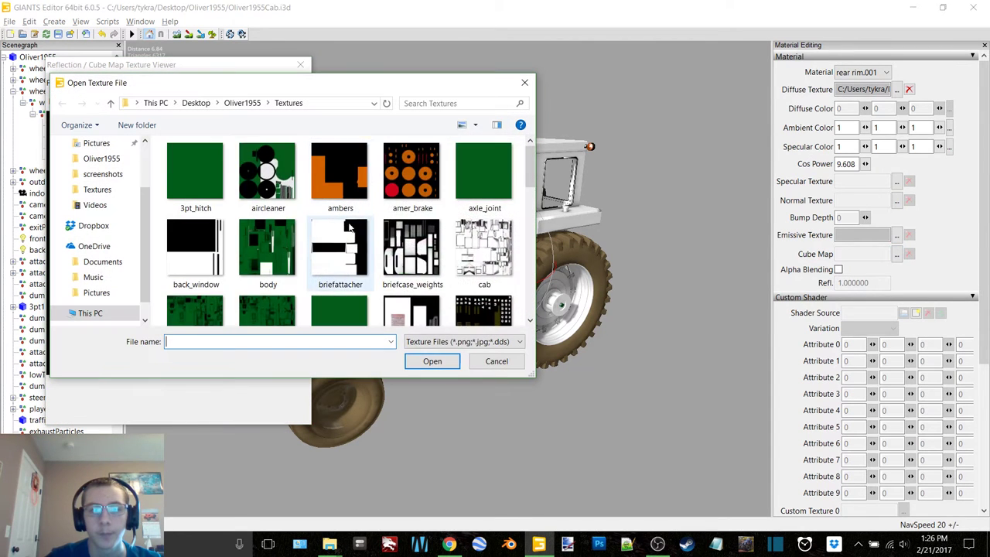
scroll(358, 232, down, 1)
double_click(196, 279)
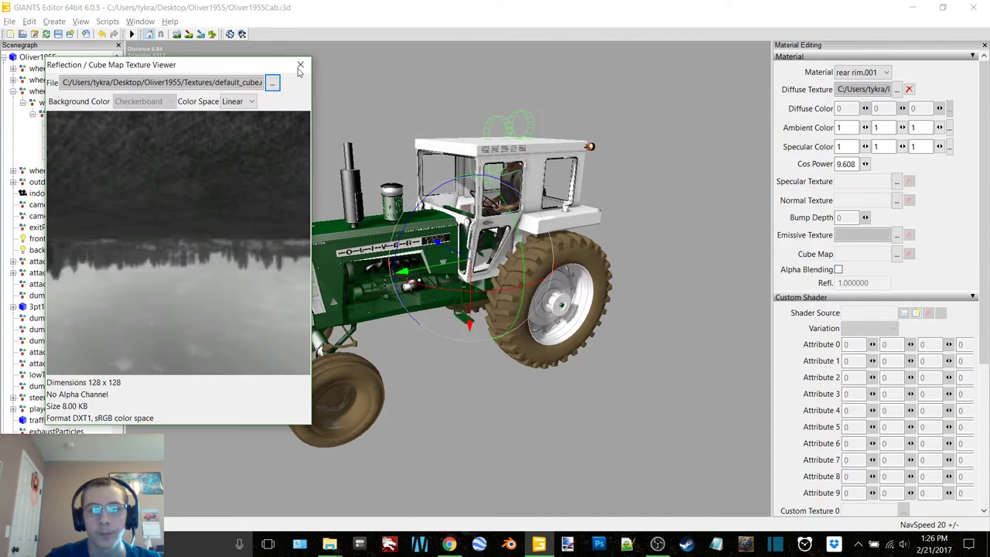
click(301, 65)
Step: Relink the rear rim.001 material's diffuse texture to rear_rim
click(897, 182)
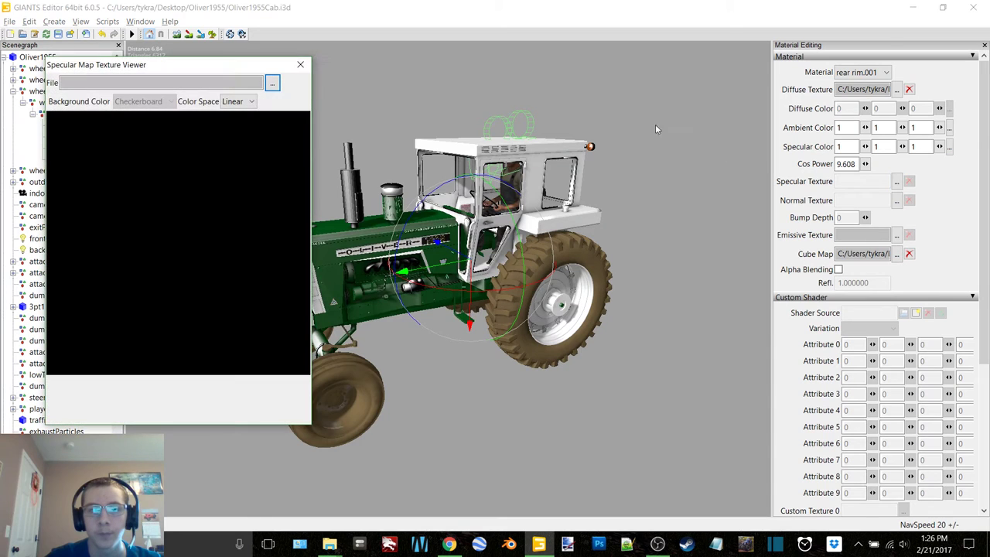
click(300, 65)
click(897, 90)
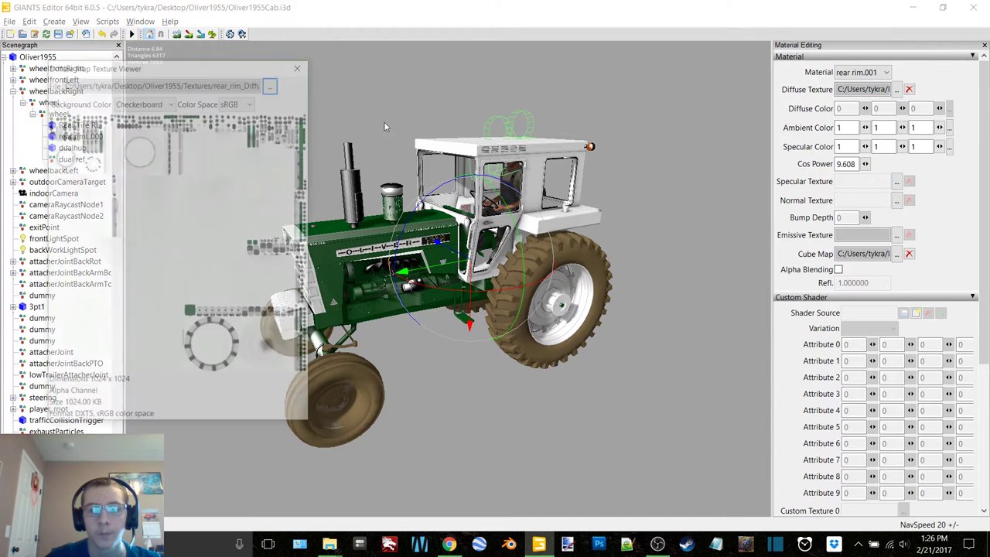
click(272, 83)
scroll(276, 209, down, 2)
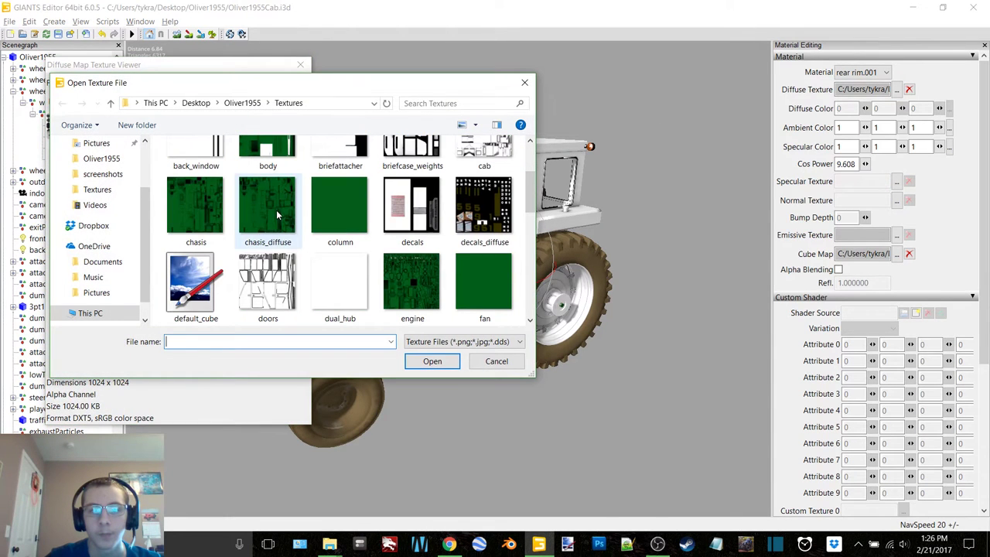
scroll(277, 209, down, 2)
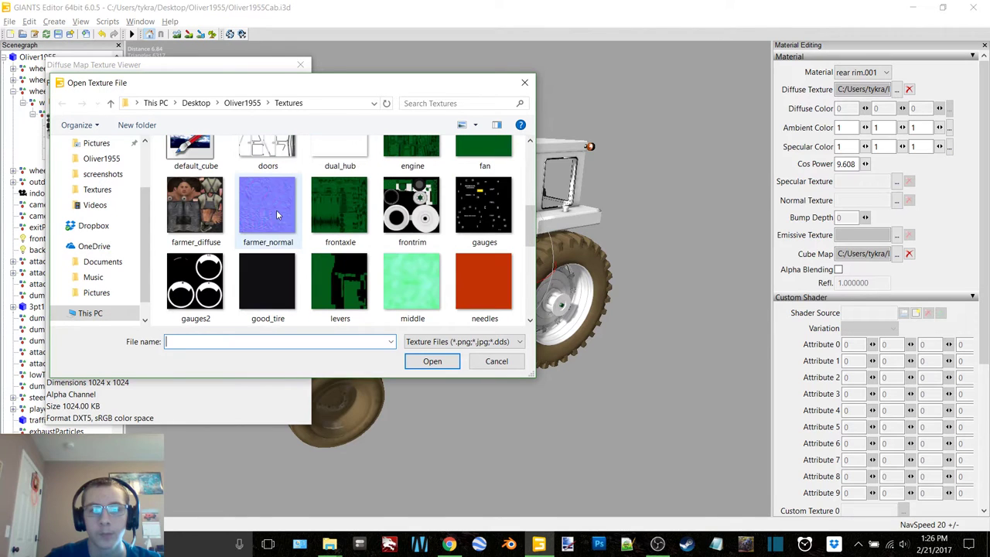
scroll(402, 210, down, 2)
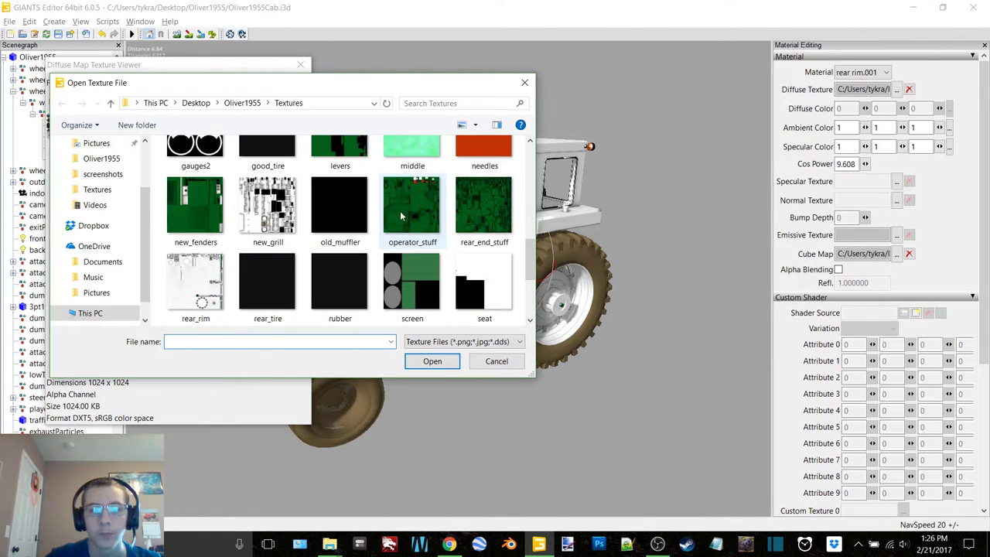
double_click(196, 285)
click(301, 63)
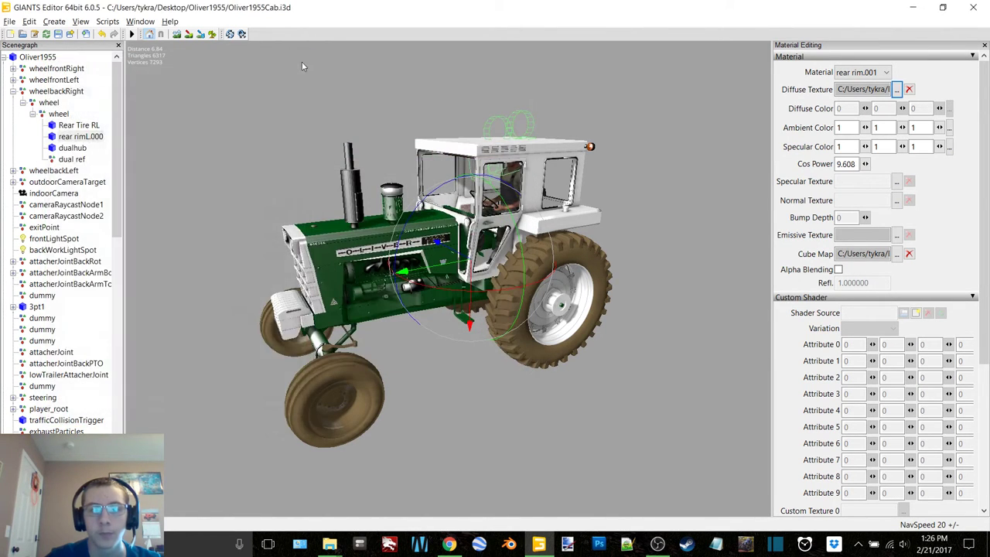
Step: Assign the vehicleShaderDirt custom shader to the rear rim.001 material and set its specular texture to middle.dds
scroll(921, 309, down, 5)
click(916, 96)
double_click(150, 133)
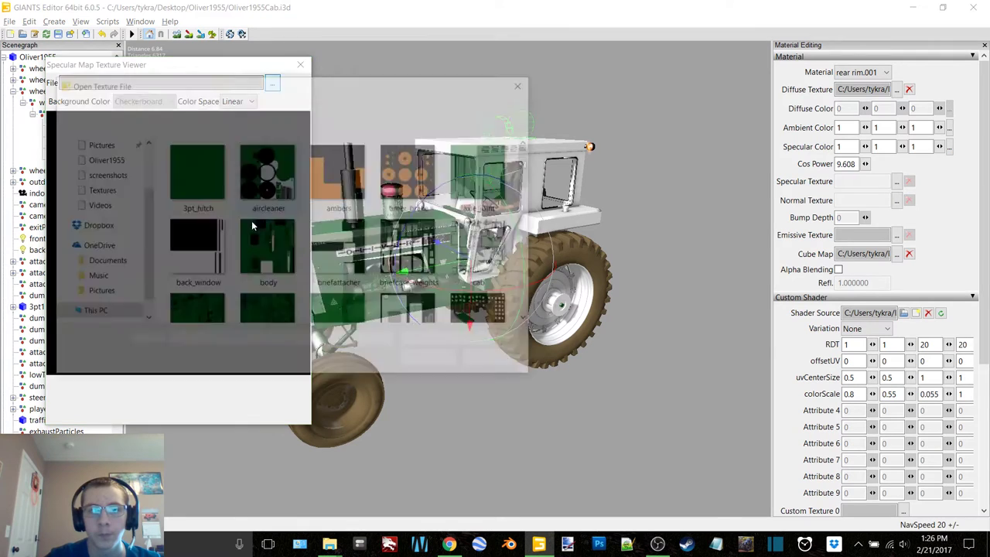
double_click(445, 280)
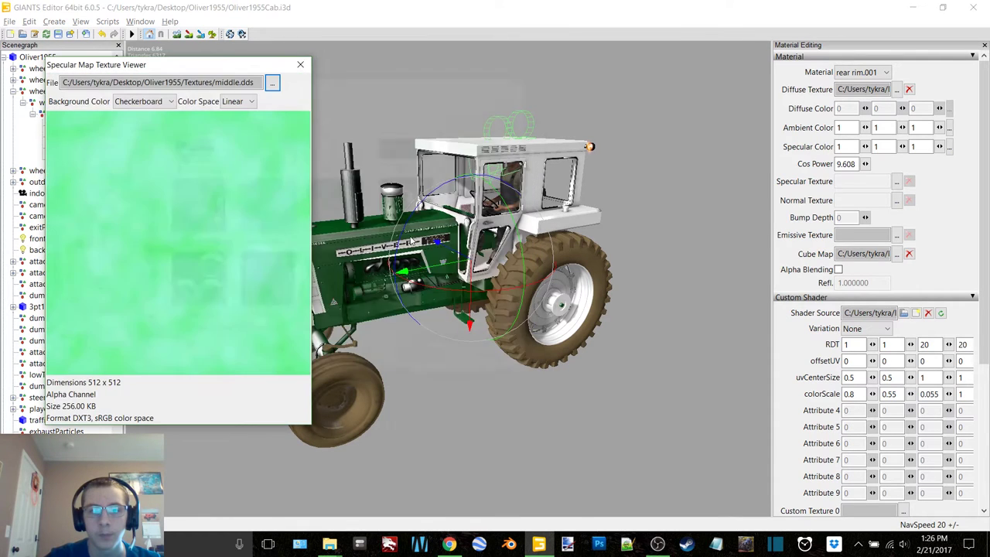
click(300, 65)
Step: Remove the emissive texture from dualhub's dual hub material and set its cube map to default_cube
click(73, 148)
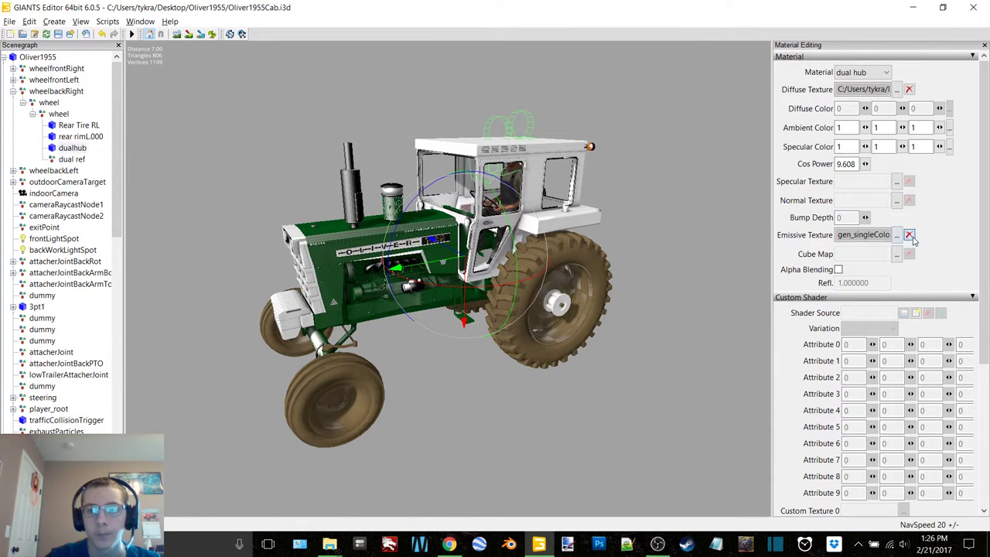
click(897, 255)
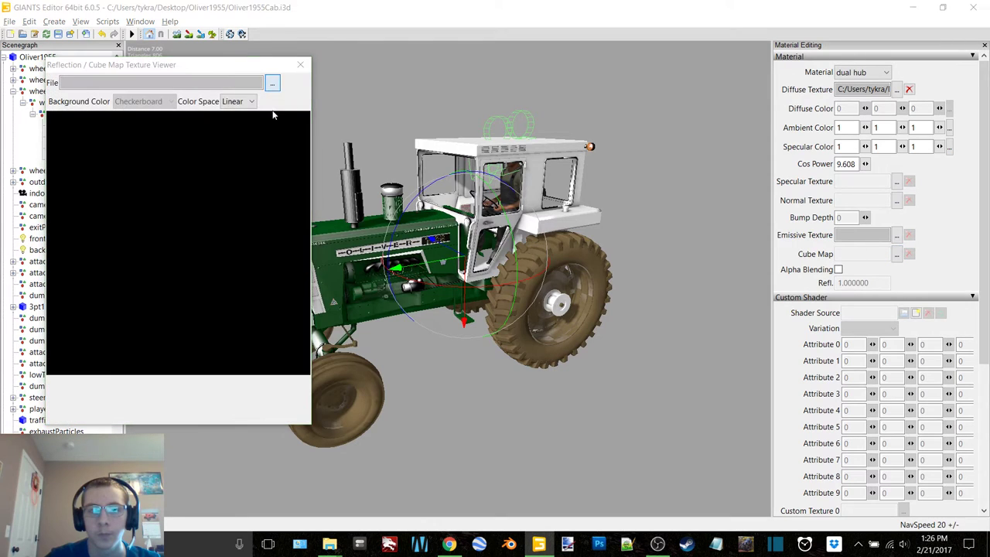
click(197, 294)
double_click(197, 294)
click(300, 65)
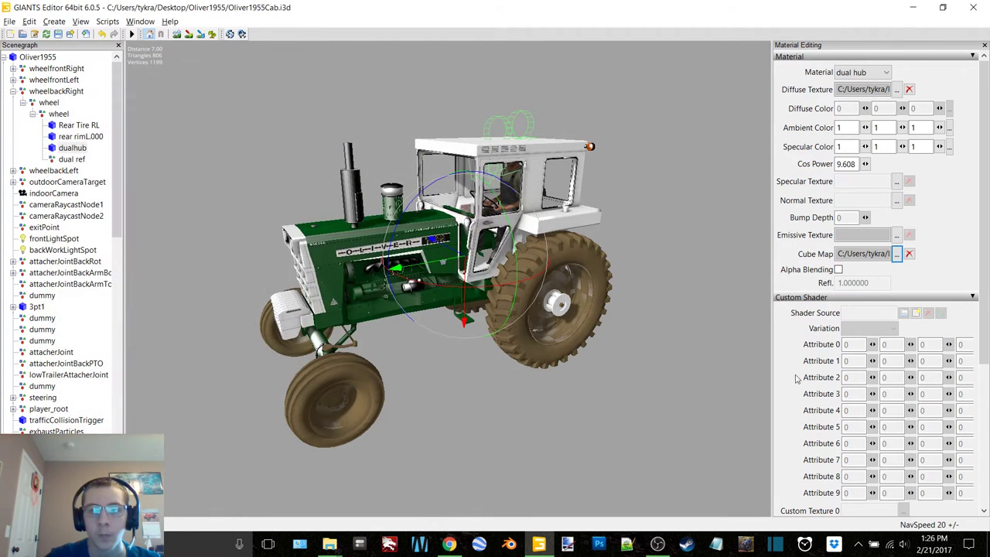
Step: Assign the vehicleShaderDirt custom shader to the dual hub material
scroll(929, 313, down, 5)
click(917, 100)
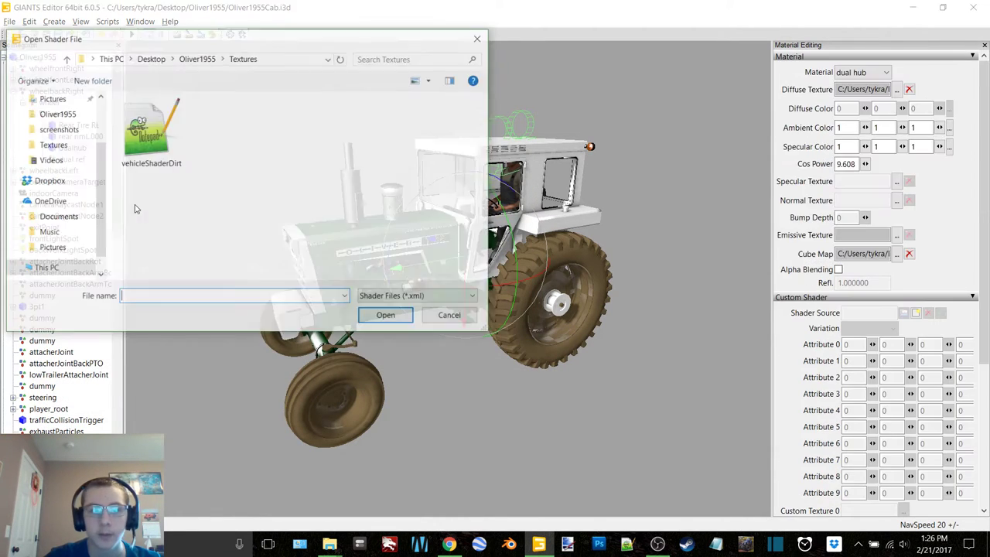
double_click(153, 133)
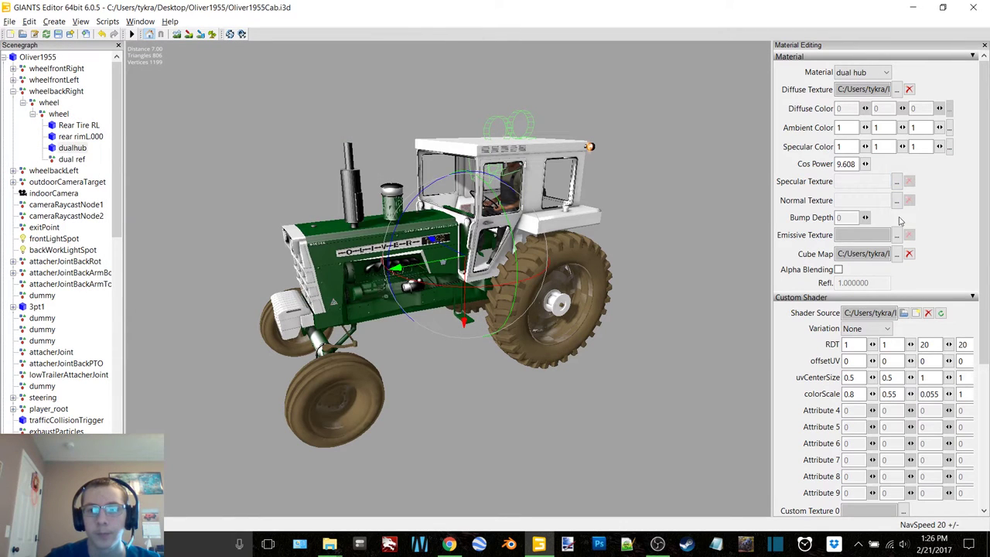
Step: Set the dual hub material's specular texture to middle.dds
click(896, 182)
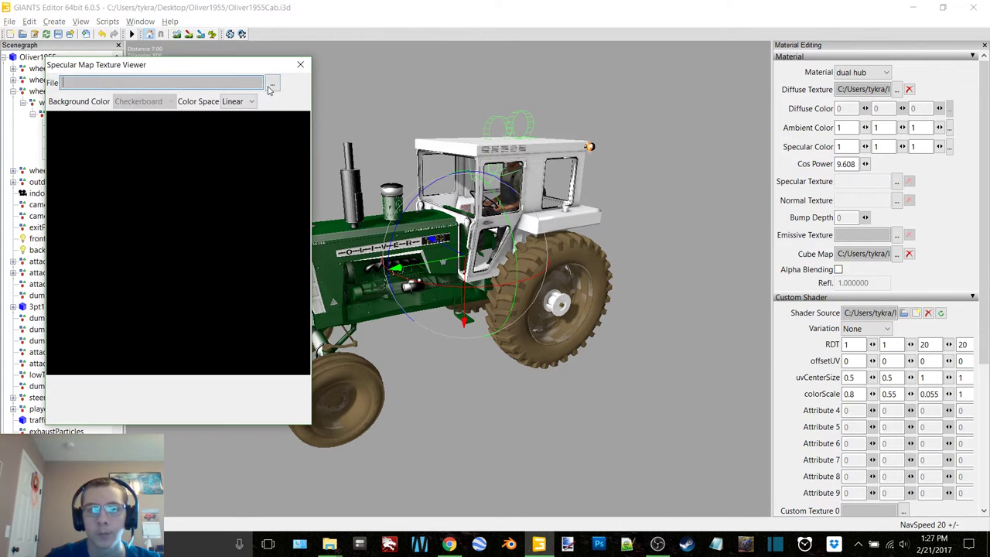
click(272, 84)
scroll(348, 248, down, 5)
double_click(408, 282)
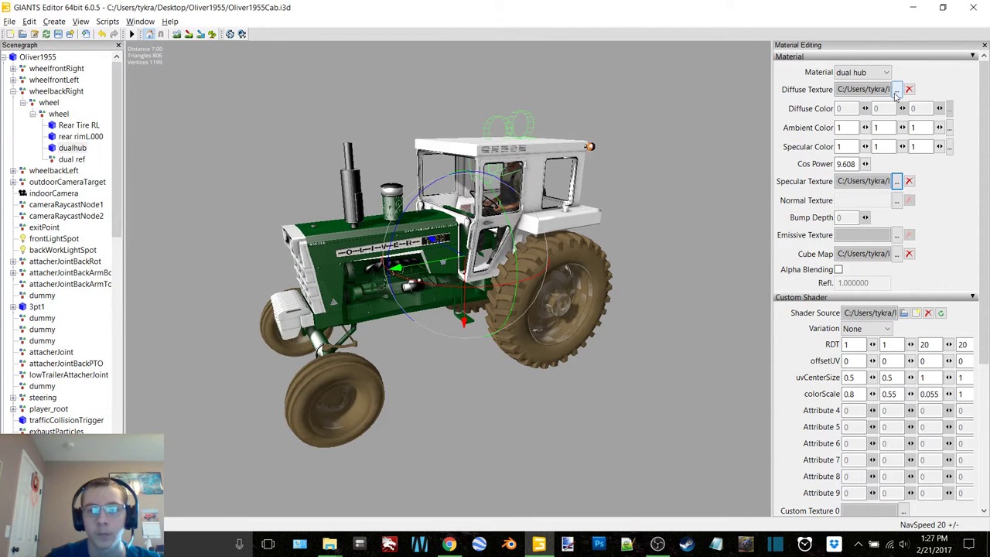
Step: Relink the dual hub material's diffuse texture to dual_hub.dds
click(896, 90)
click(271, 83)
scroll(332, 255, down, 3)
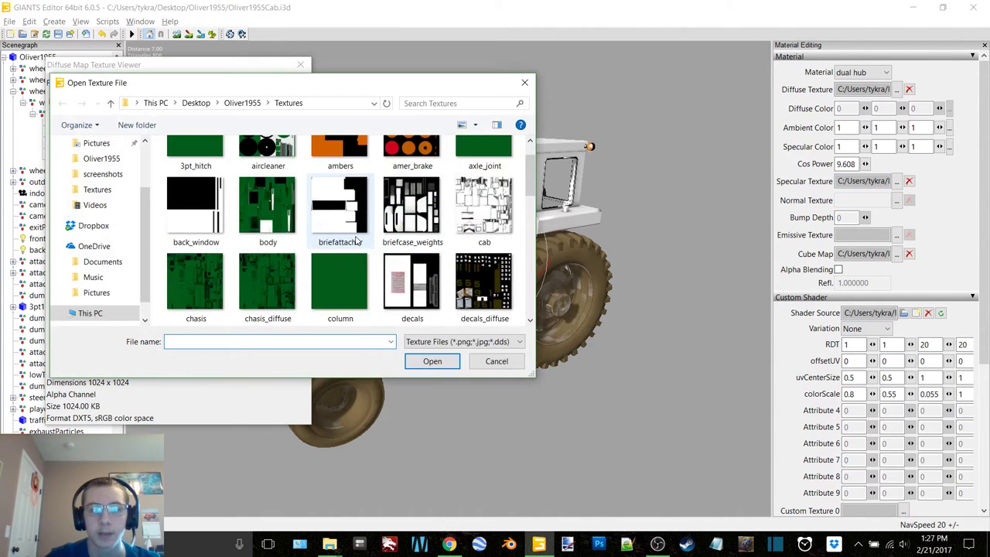
double_click(339, 286)
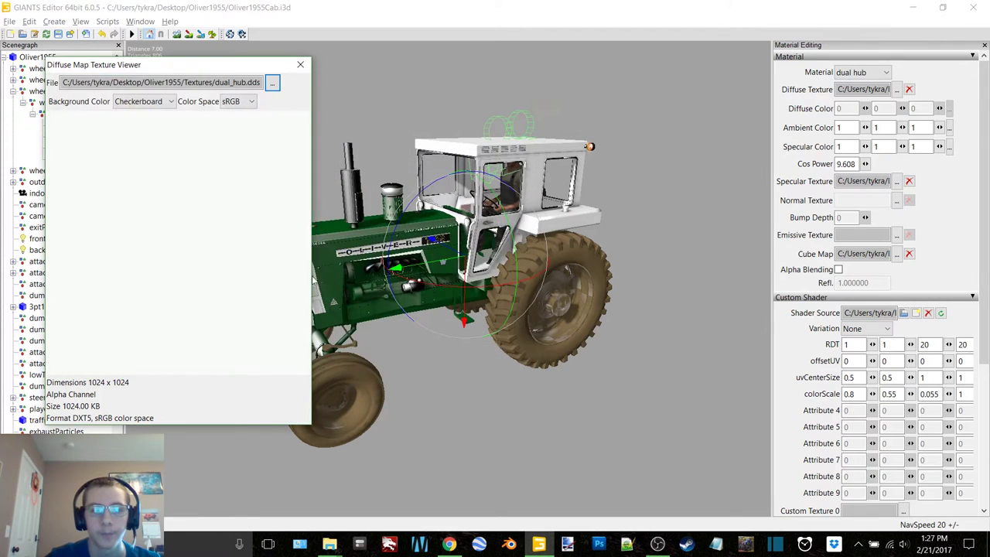
click(301, 65)
Step: Collapse the wheelbackRight group and its nested wheel nodes in the scenegraph
click(60, 114)
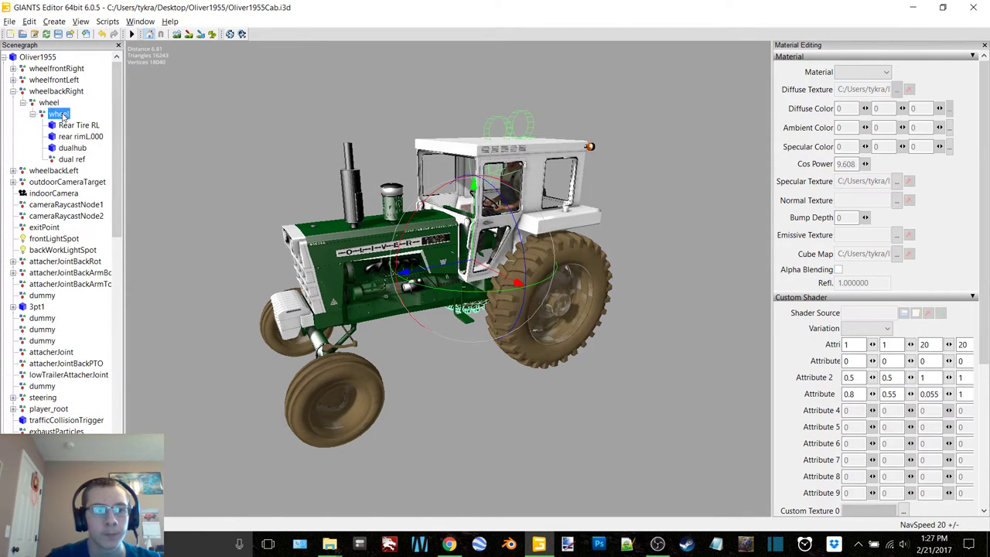
double_click(60, 114)
double_click(51, 103)
double_click(48, 92)
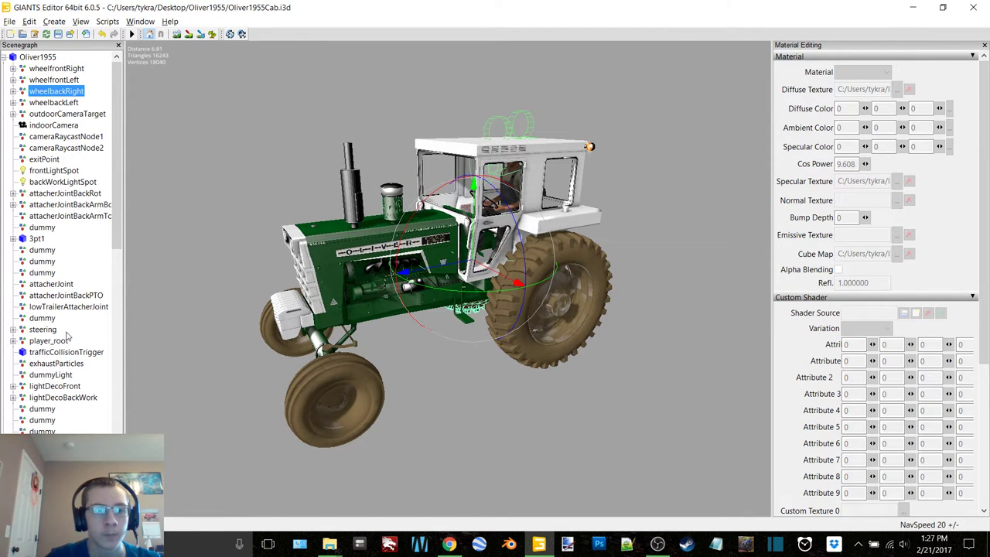
Step: Relink the diffuse texture of the arms' 3pt hitch.006 material to 3pt_hitch.dds
double_click(68, 205)
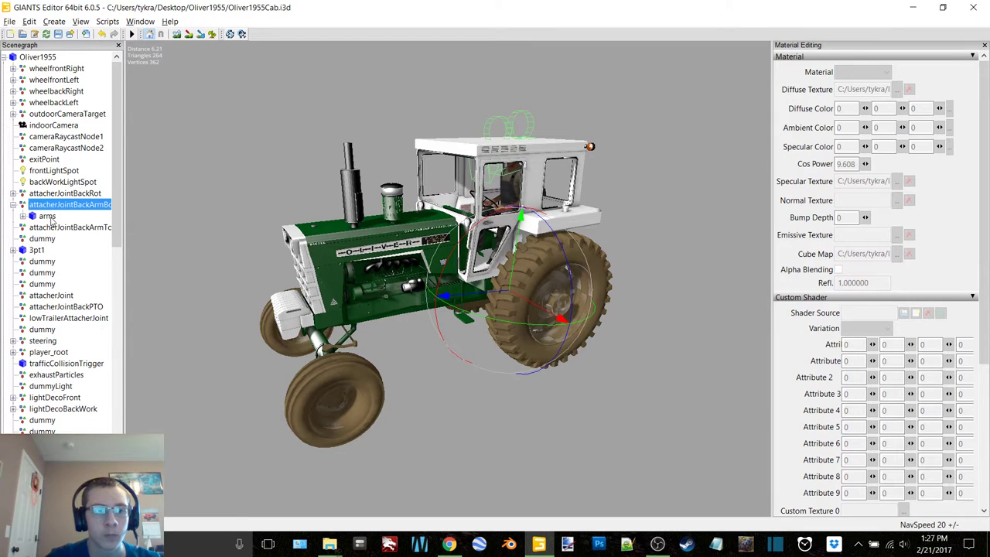
click(48, 217)
click(897, 91)
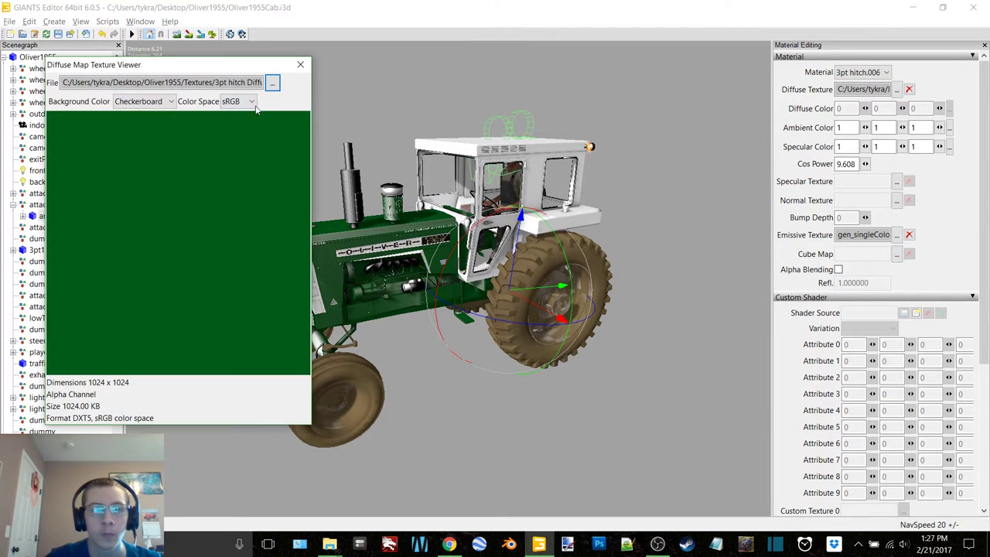
click(275, 83)
double_click(178, 176)
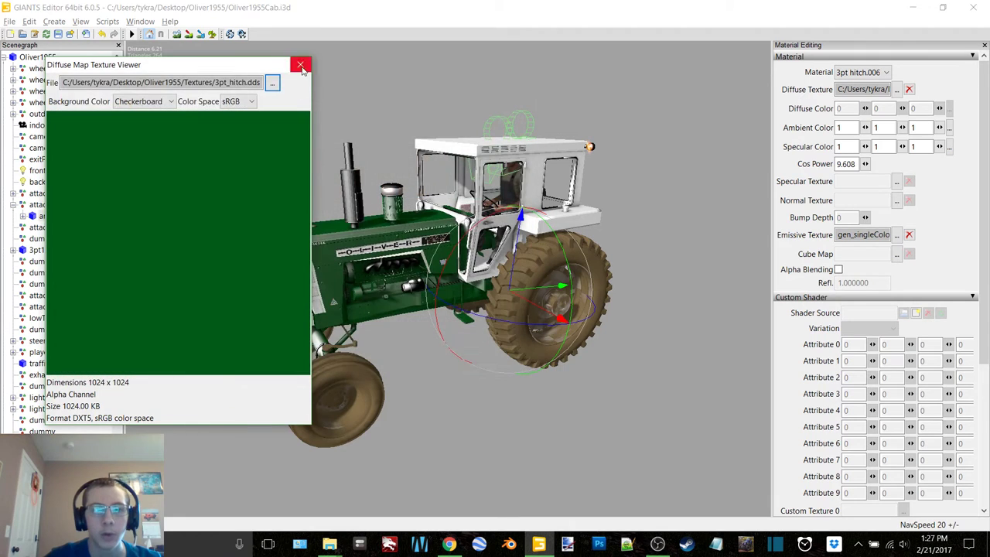
click(300, 64)
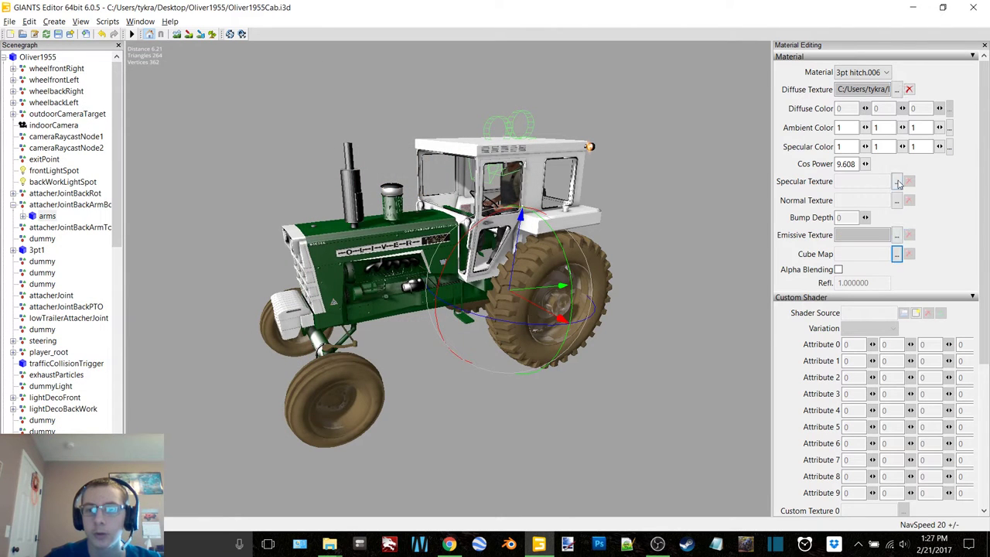
Step: With the emissive texture removed from the arms' 3pt hitch.006 material, set its specular texture to middle.dds
click(897, 181)
click(274, 83)
scroll(377, 249, down, 1)
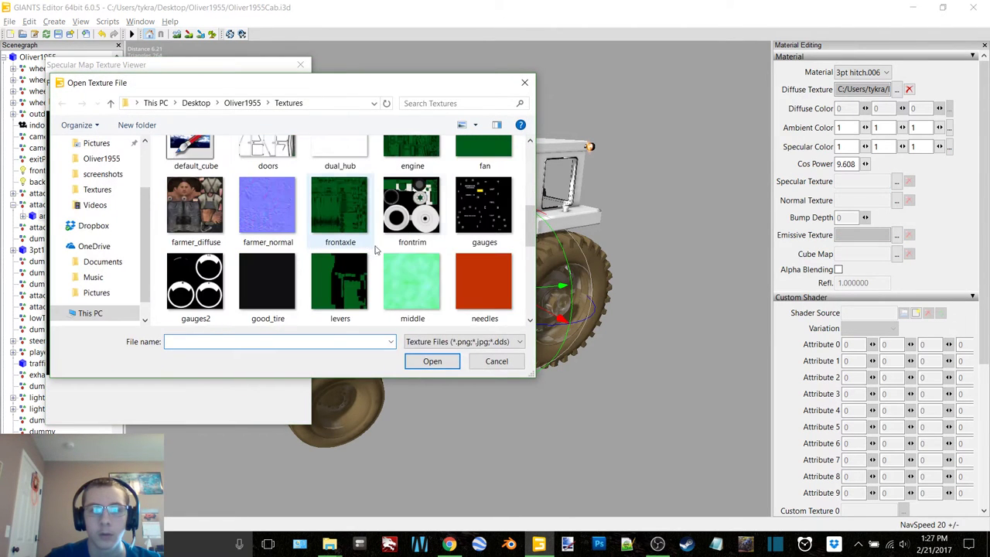
double_click(418, 287)
click(300, 64)
Step: Assign the vehicleShaderDirt custom shader to the arms' 3pt hitch.006 material
alt+drag(526, 263, 603, 303)
scroll(426, 262, up, 5)
scroll(603, 304, up, 3)
scroll(604, 302, down, 1)
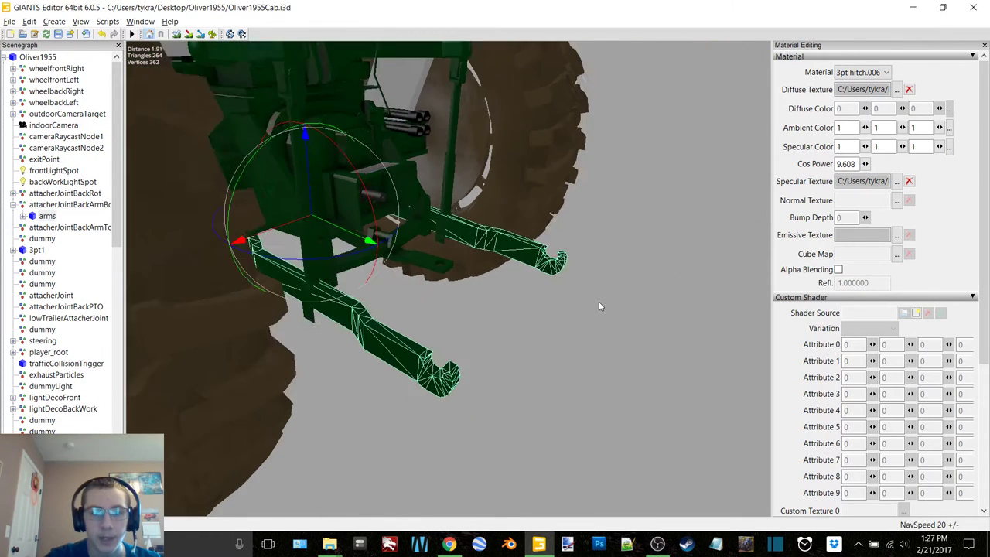
scroll(600, 304, up, 1)
scroll(915, 319, down, 3)
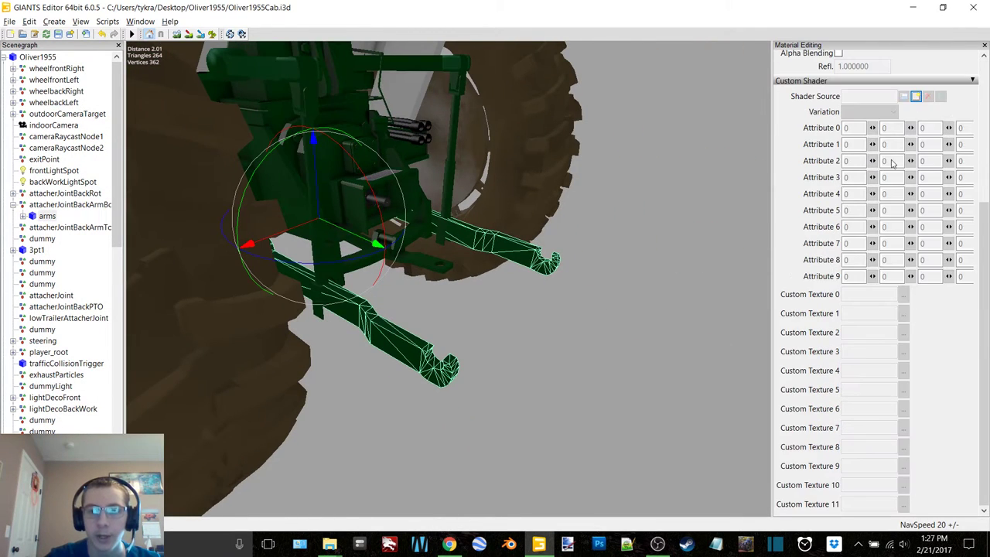
click(917, 100)
double_click(153, 132)
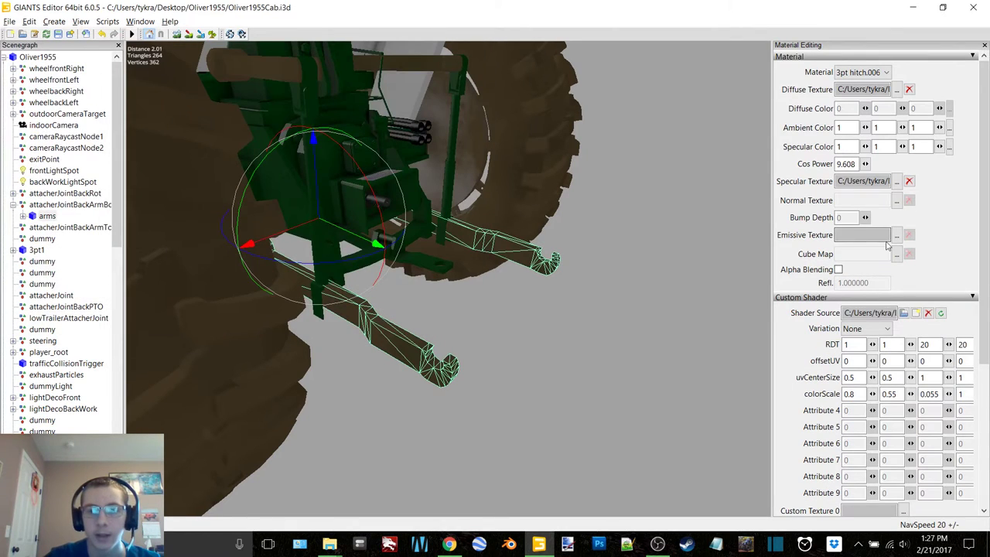
Step: Set the cube map of the arms' 3pt hitch.006 material to default_cube and collapse the arms' parent group
click(897, 254)
click(298, 241)
scroll(300, 239, down, 1)
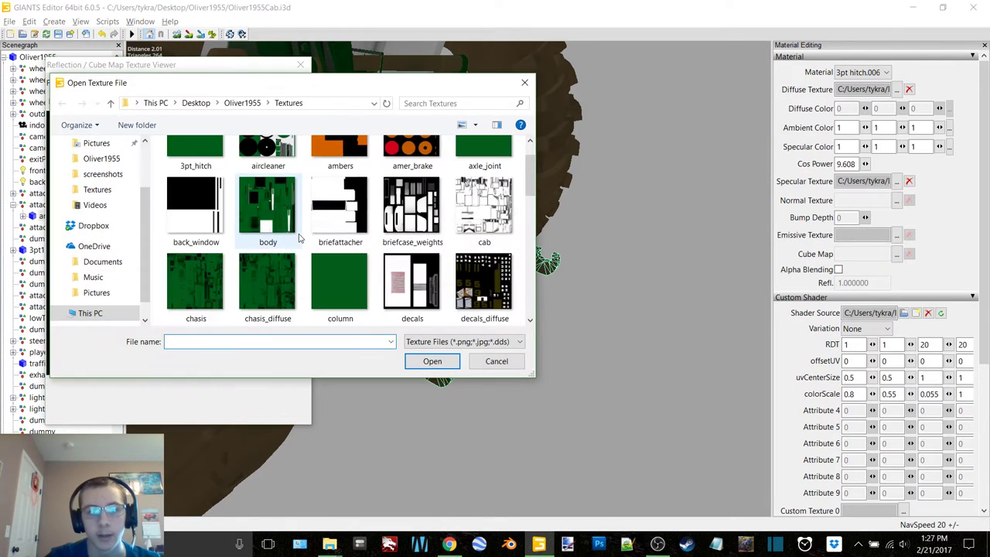
scroll(299, 240, down, 2)
double_click(195, 282)
click(301, 65)
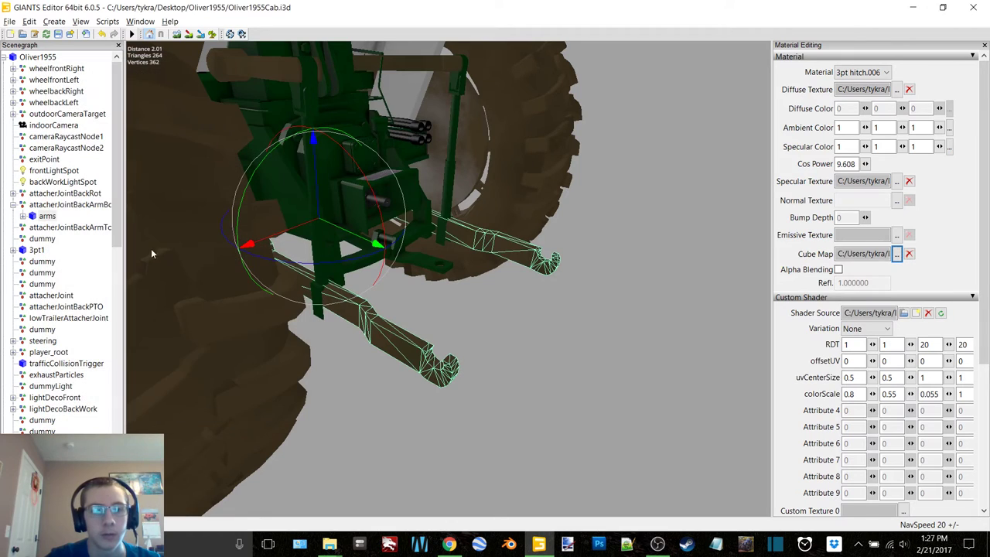
double_click(45, 217)
double_click(45, 217)
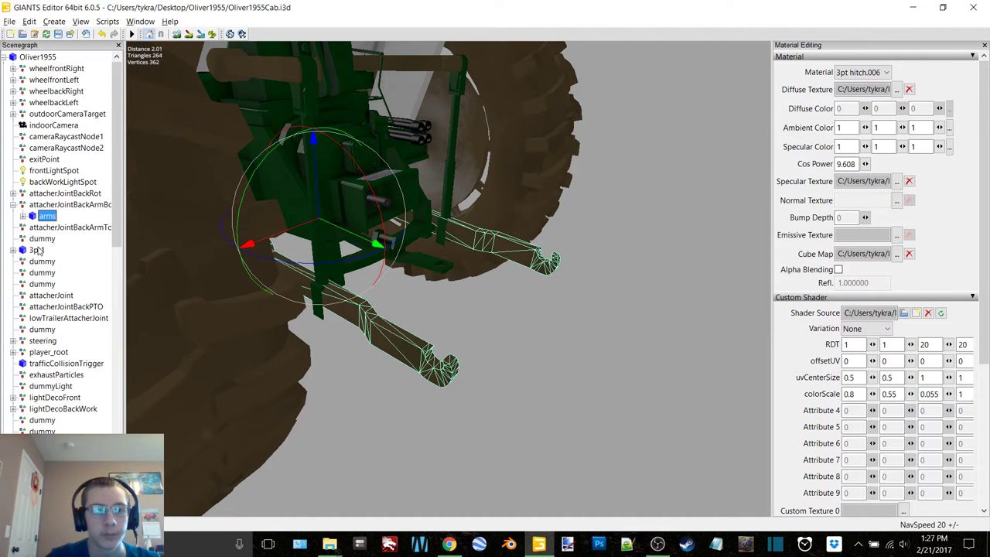
double_click(56, 206)
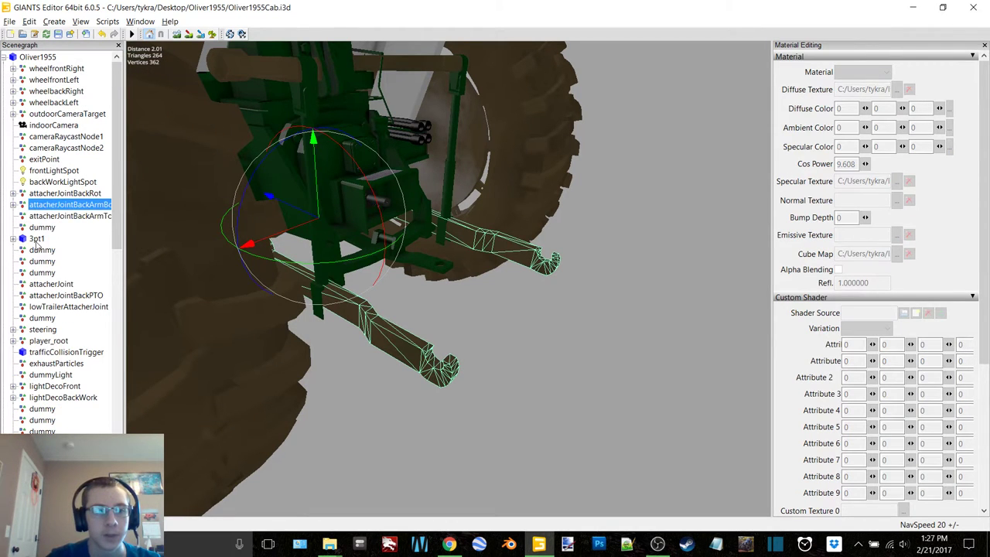
Step: Select the 3pt2 object under 3pt1 and assign the vehicleShaderDirt custom shader to its material
double_click(36, 240)
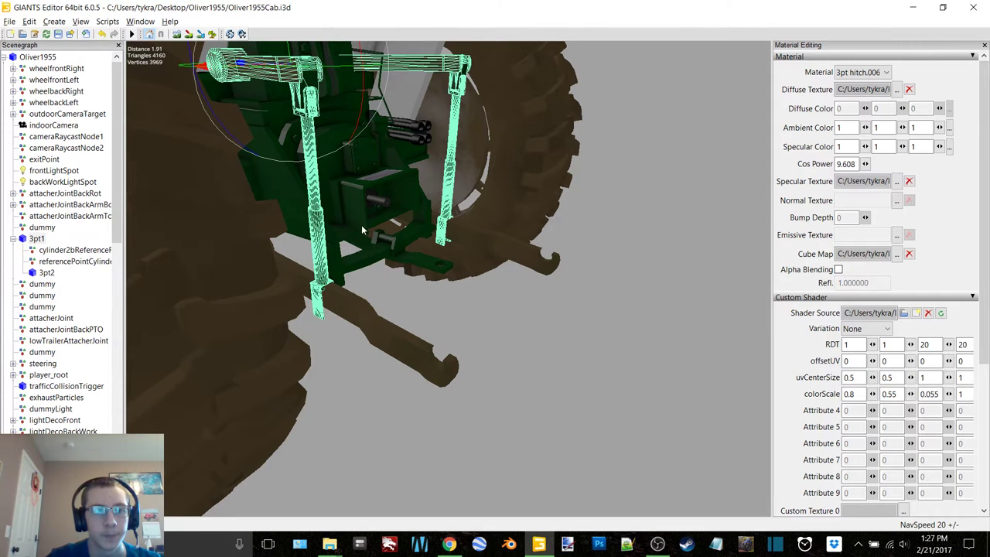
scroll(362, 225, down, 3)
alt+middle_drag(353, 227, 390, 219)
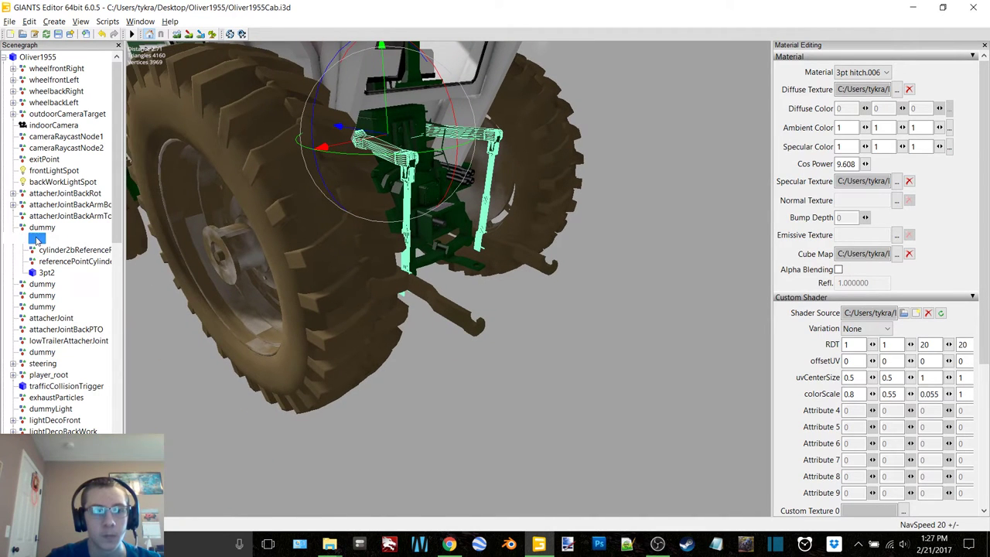
click(45, 273)
scroll(924, 316, down, 3)
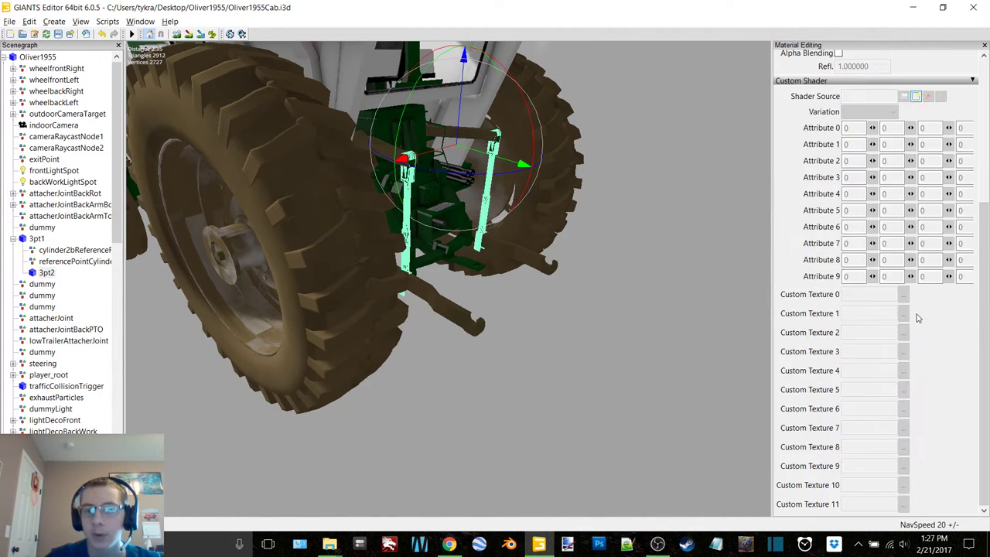
click(916, 96)
double_click(152, 126)
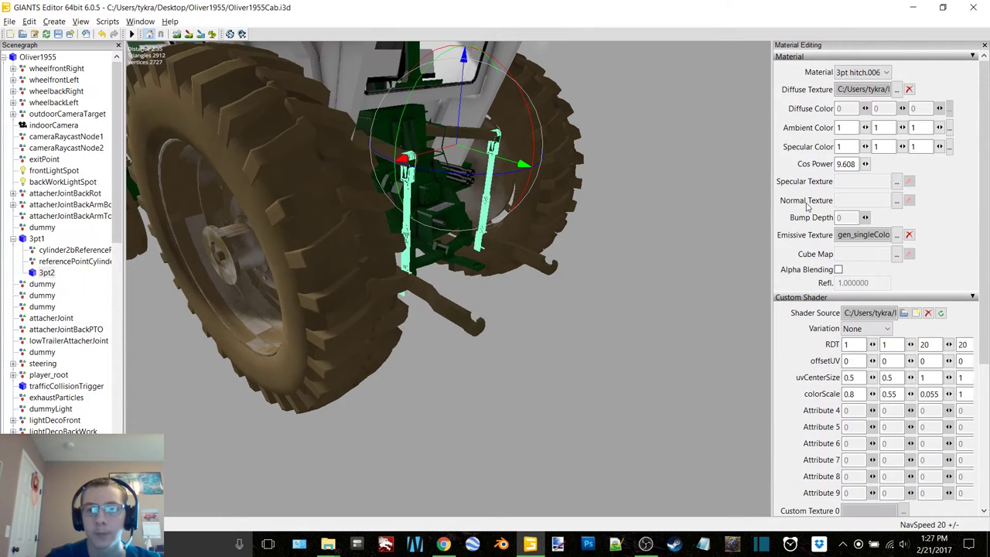
Step: Remove the emissive texture from 3pt2's material and set its cube map to default_cube
click(910, 235)
click(897, 254)
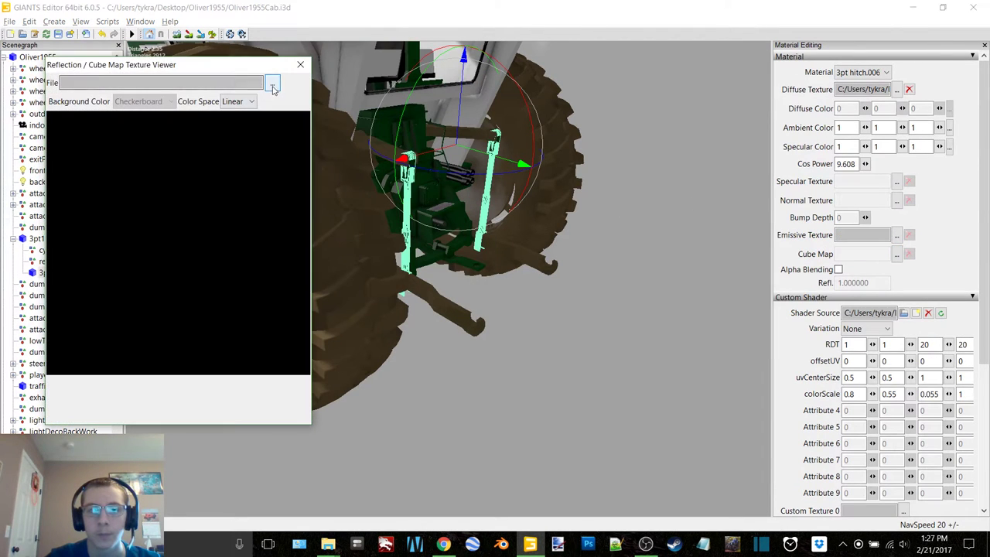
click(272, 83)
scroll(291, 247, down, 3)
double_click(194, 271)
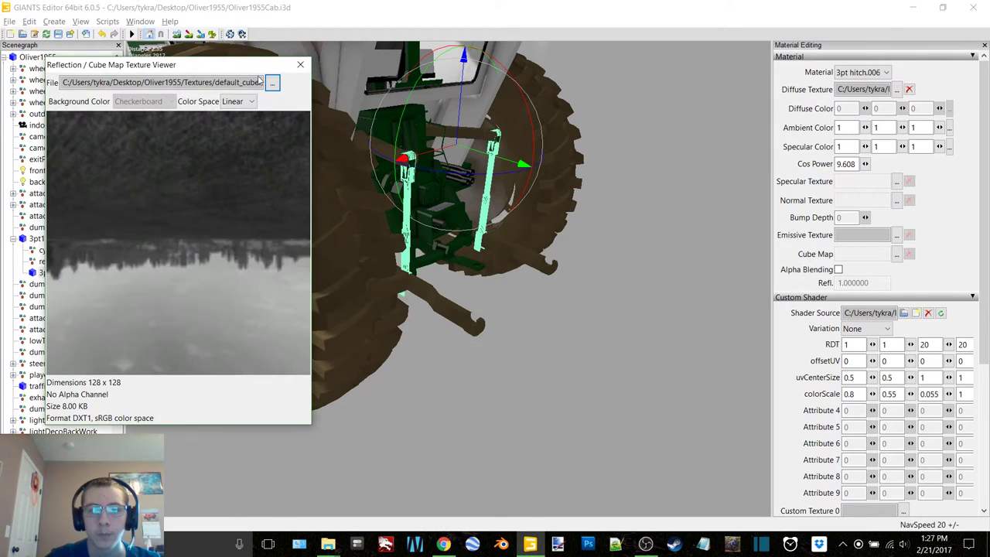
click(300, 65)
Step: Set the specular texture of 3pt2's material to middle.dds
click(897, 183)
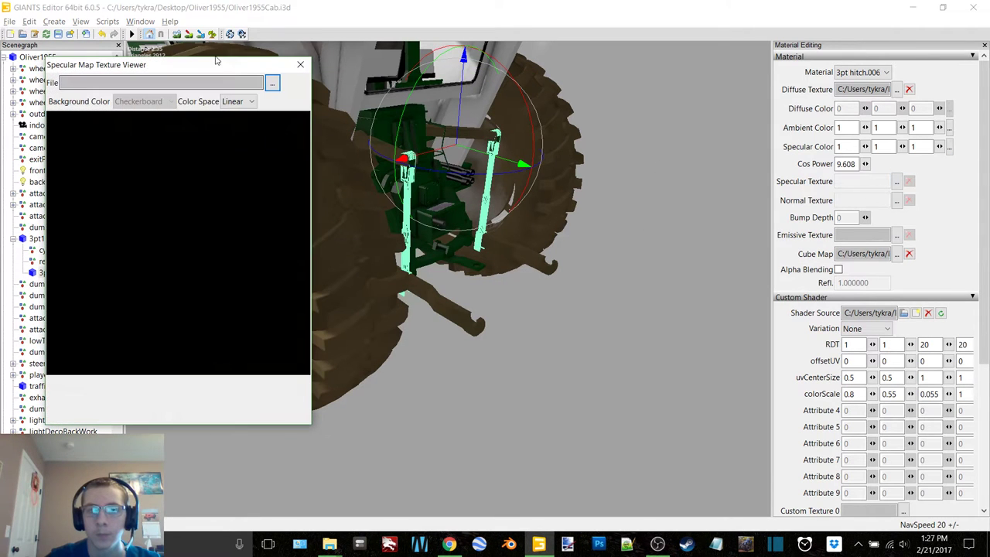
click(272, 83)
scroll(267, 279, down, 3)
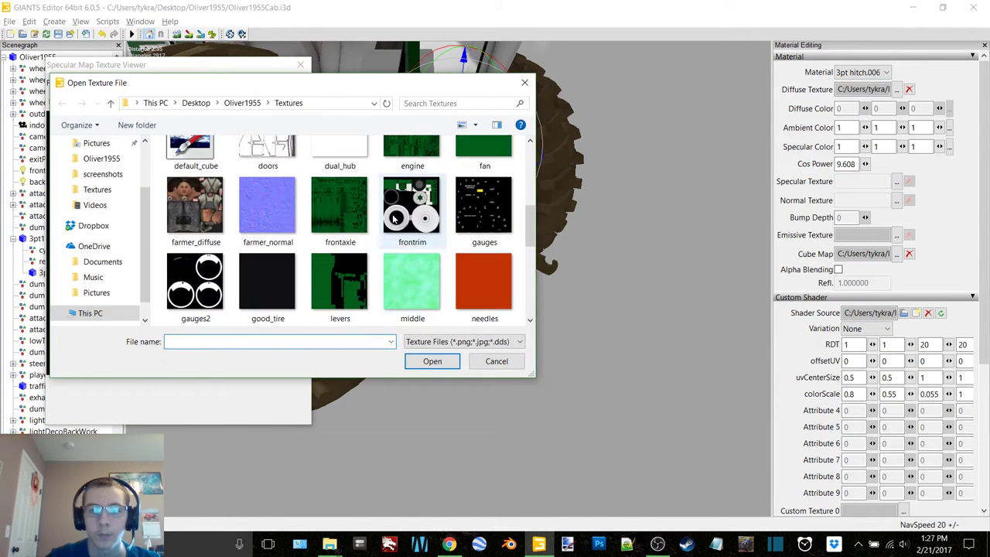
double_click(413, 282)
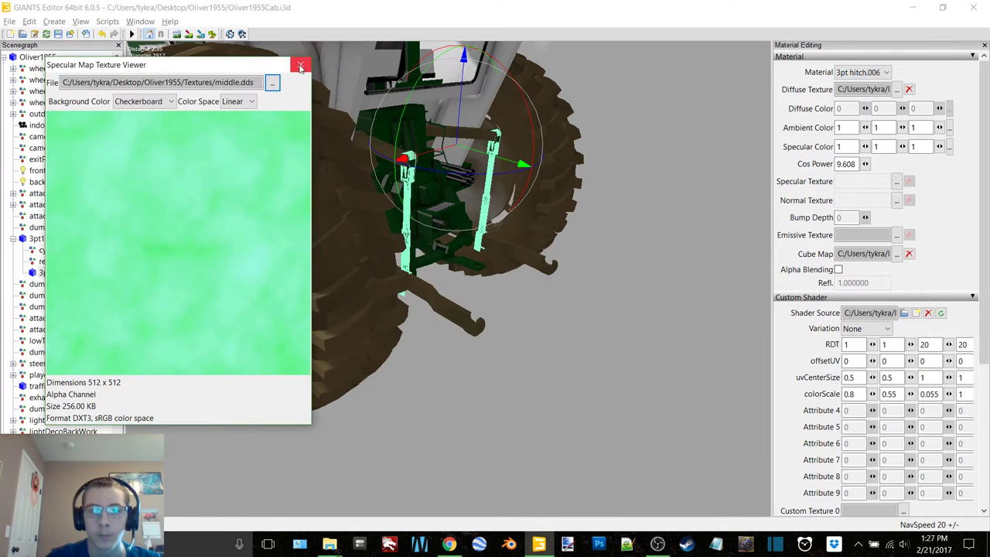
click(301, 66)
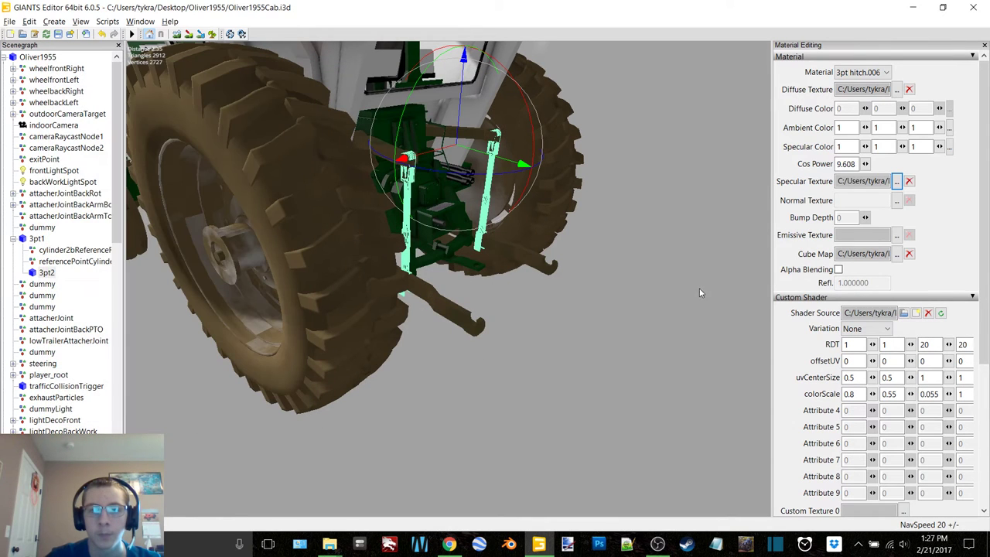
Step: Relink the diffuse texture of 3pt2's material to 3pt_hitch and collapse the 3pt1 group
click(898, 90)
click(270, 87)
double_click(213, 185)
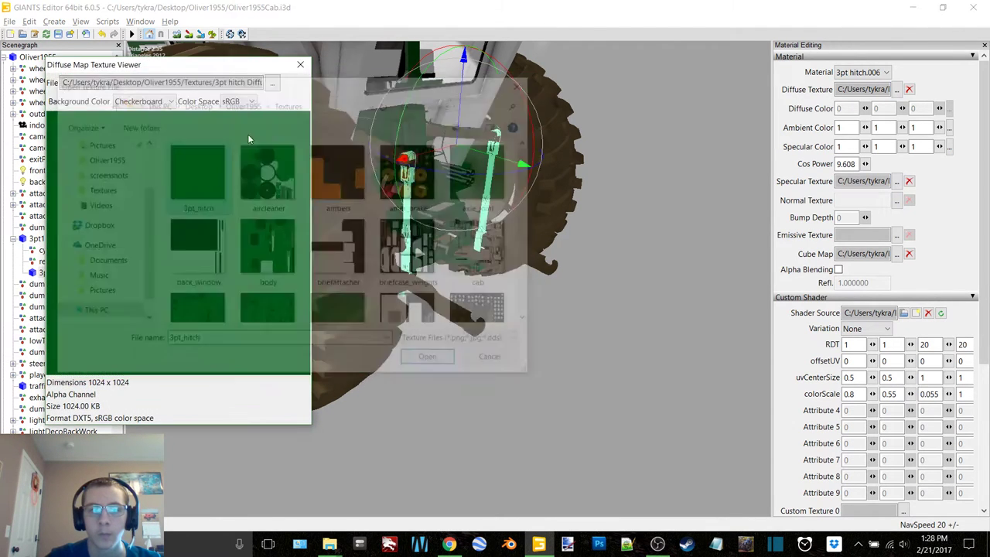
click(300, 66)
double_click(38, 239)
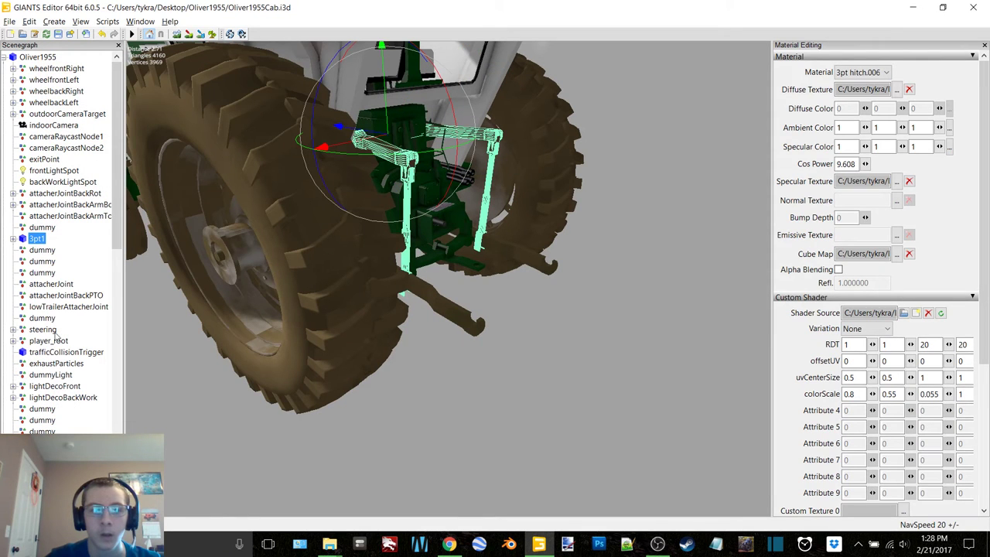
Step: Relink the diffuse texture of the steeringwheel object's material to the steeringwheel texture file
double_click(42, 330)
click(54, 341)
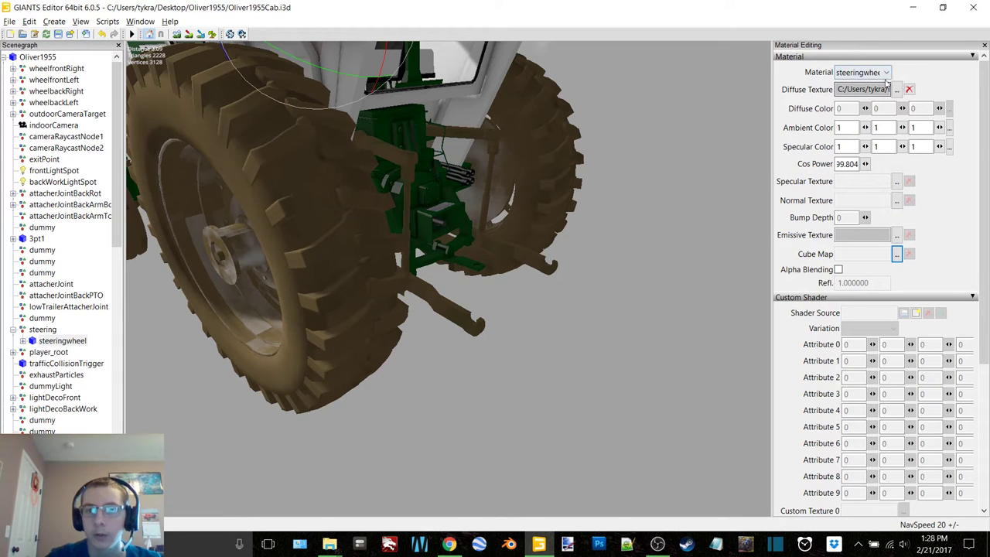
click(882, 88)
click(272, 83)
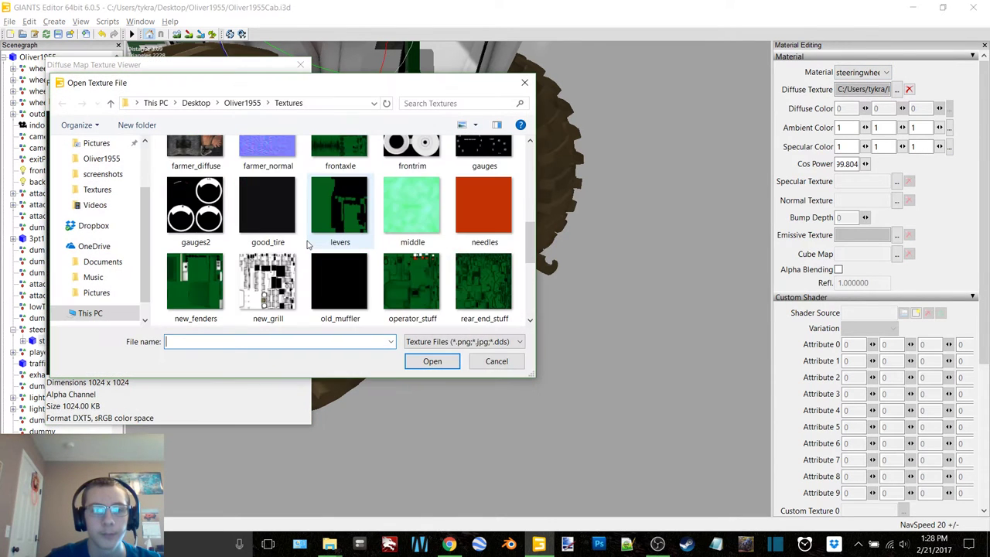
scroll(321, 280, down, 2)
click(297, 284)
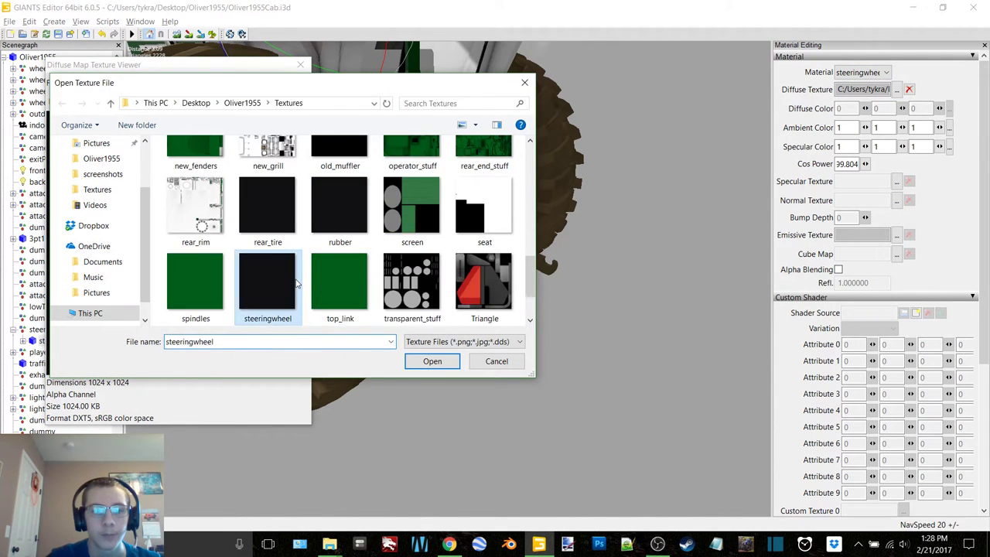
double_click(296, 284)
click(300, 64)
Step: Collapse the steering group in the scenegraph
alt+drag(422, 204, 489, 208)
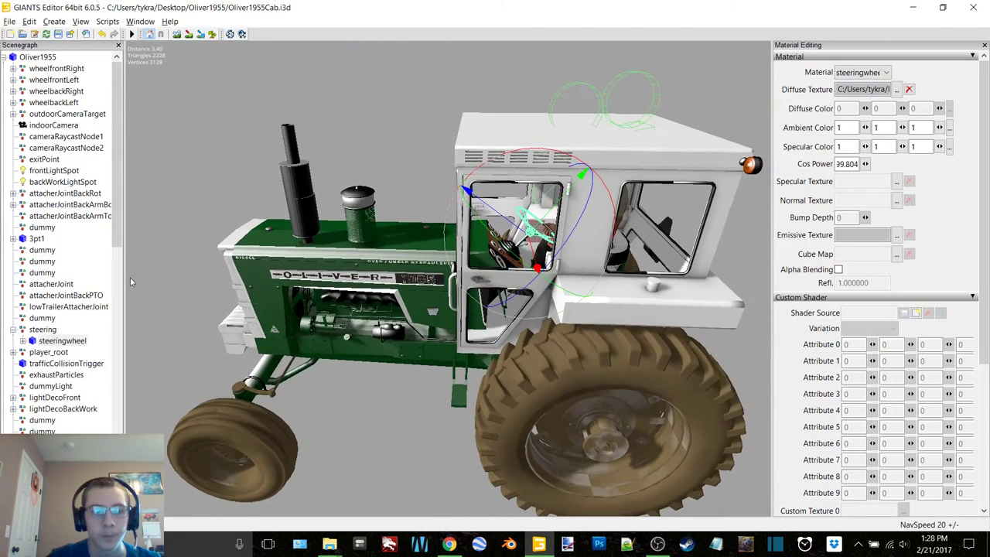
double_click(55, 342)
double_click(55, 343)
double_click(45, 334)
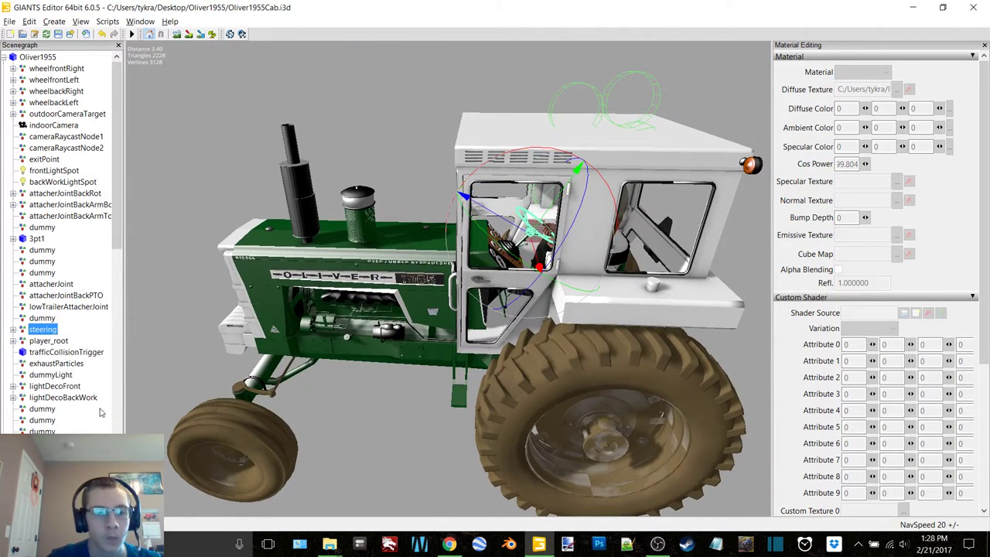
Step: Assign the vehicleShaderDirt shader to the material of the briefcaseweights object in the parts group
scroll(89, 398, down, 12)
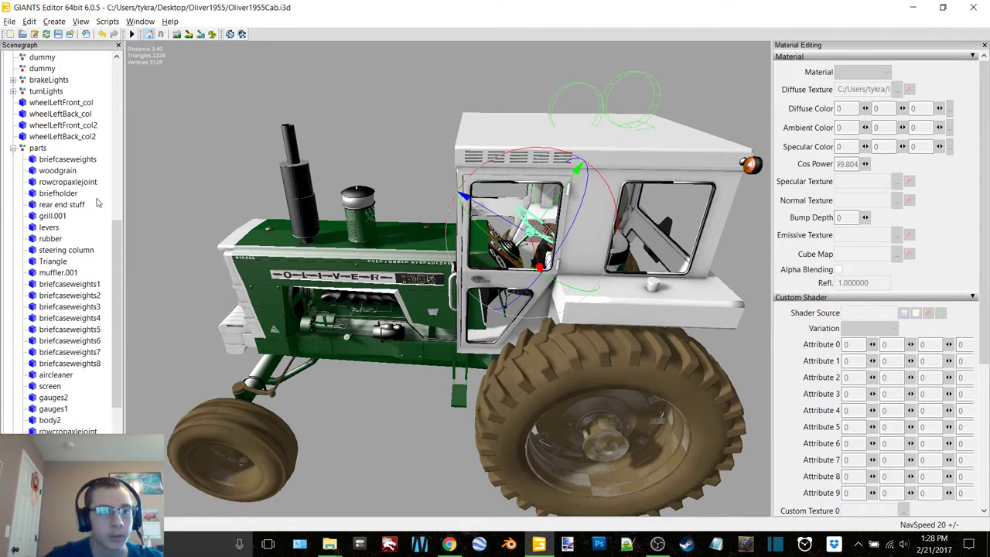
double_click(67, 159)
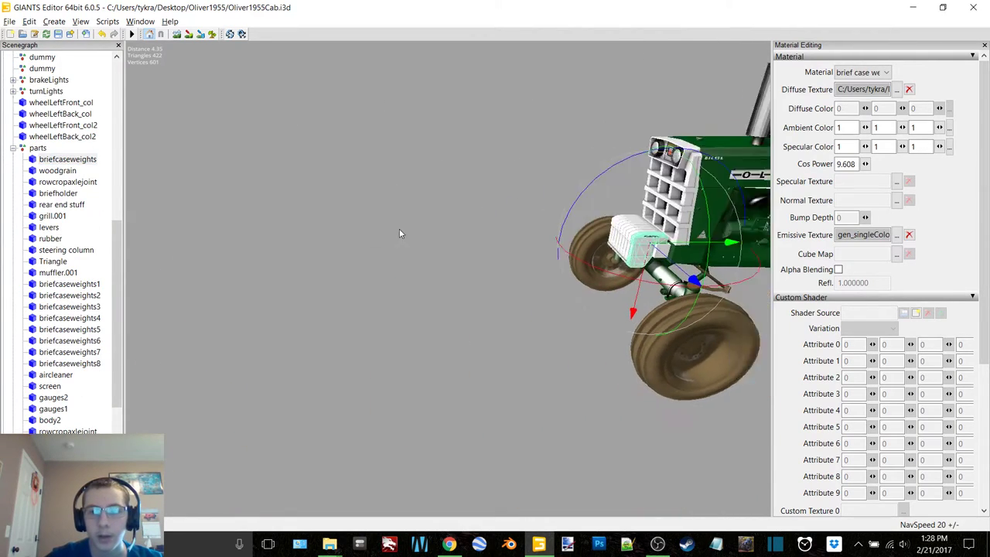
scroll(456, 221, up, 4)
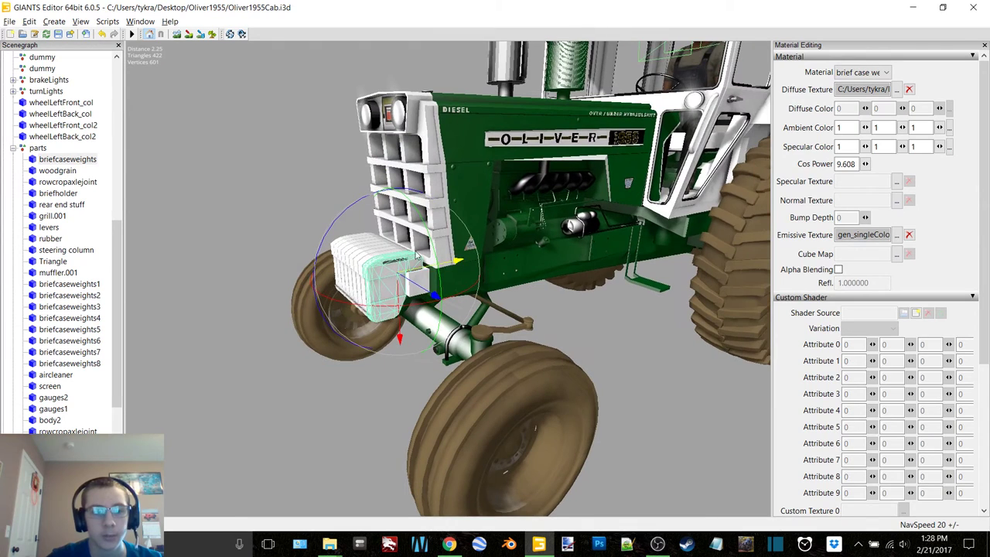
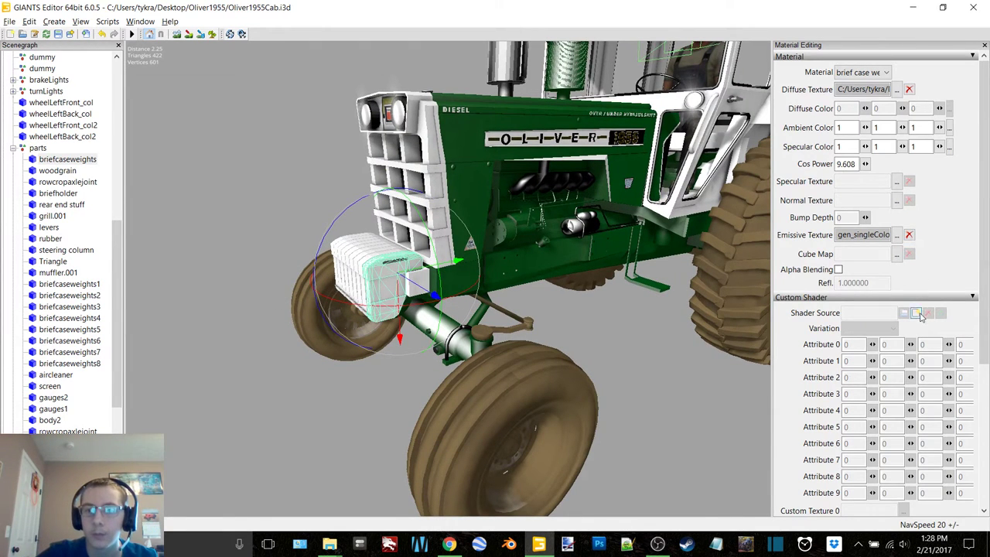
scroll(921, 315, down, 5)
click(915, 97)
double_click(150, 132)
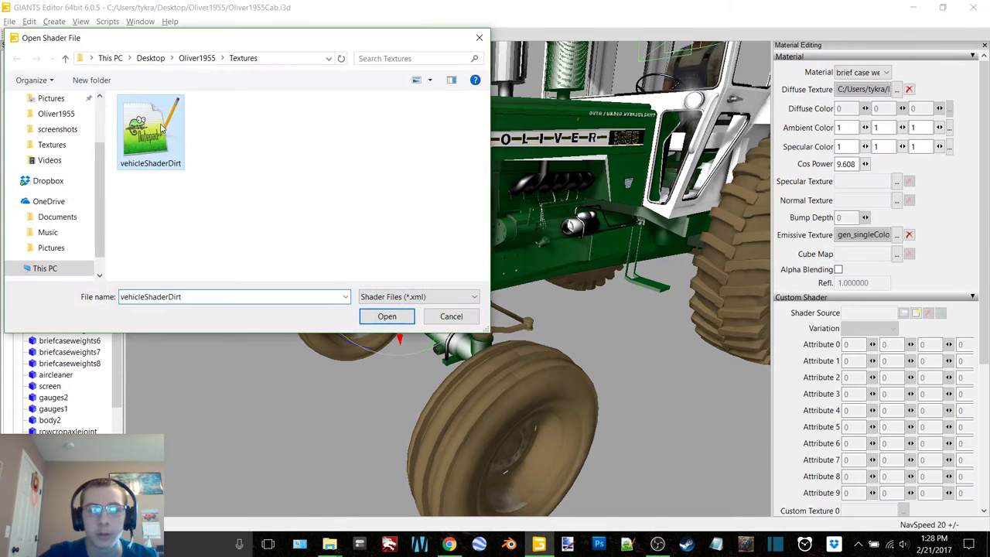
Step: Set the cube map of the briefcaseweights material to default_cube
click(897, 255)
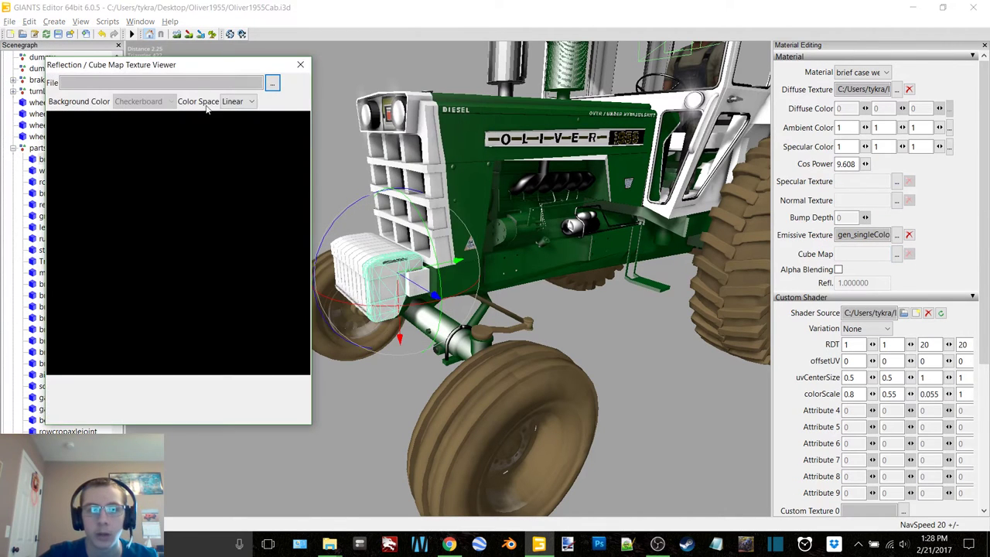
click(272, 84)
scroll(220, 263, down, 3)
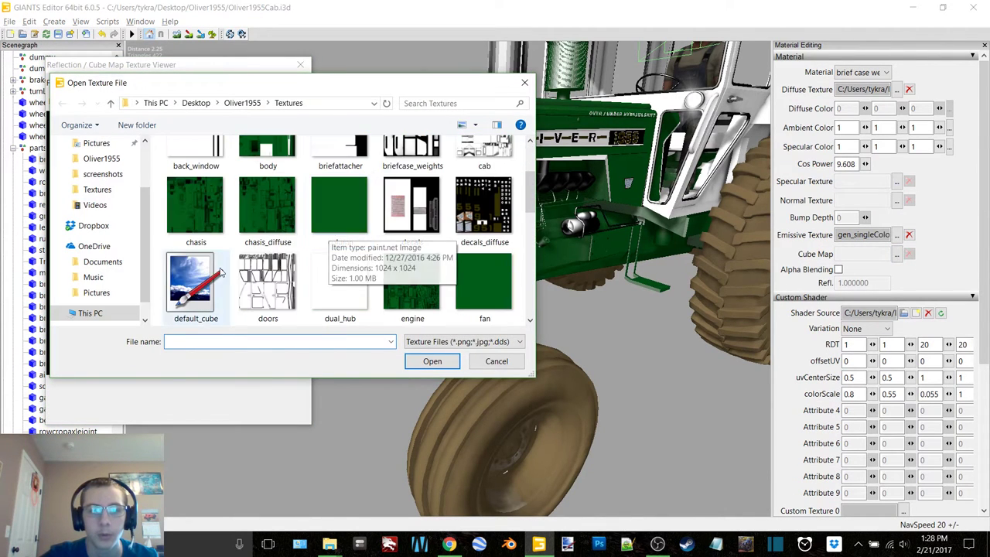
double_click(196, 282)
click(300, 64)
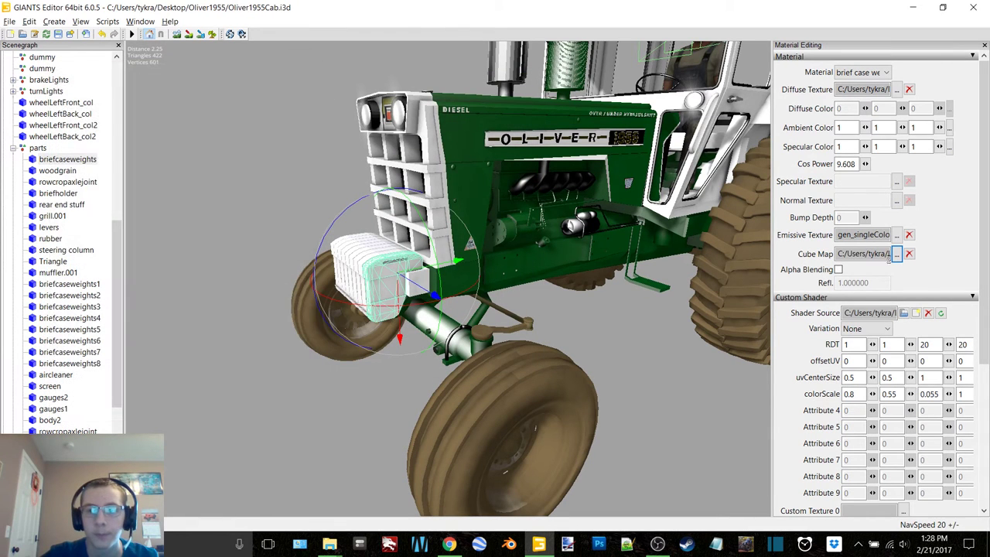
Step: Remove the emissive texture from the briefcaseweights material and set its specular texture to middle.dds
click(896, 181)
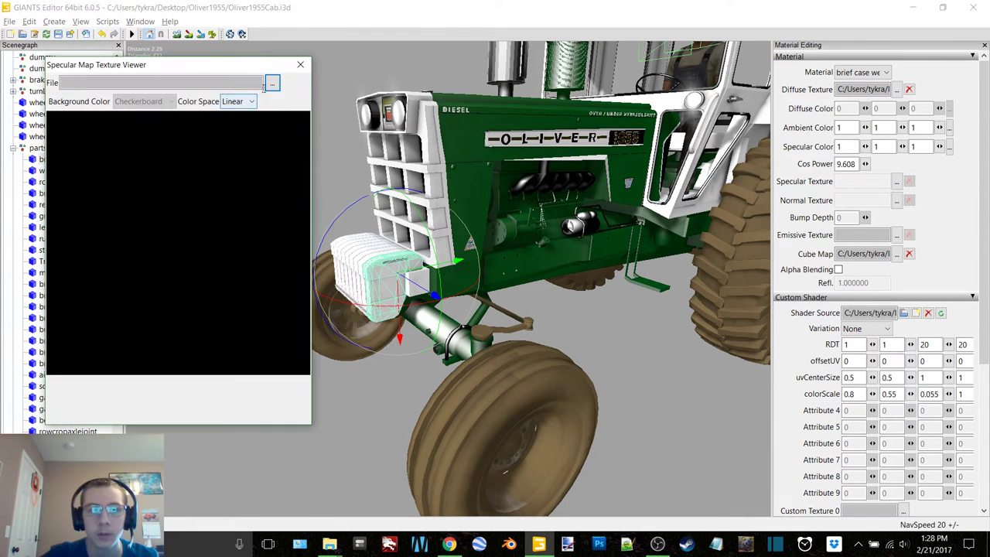
click(272, 84)
double_click(412, 205)
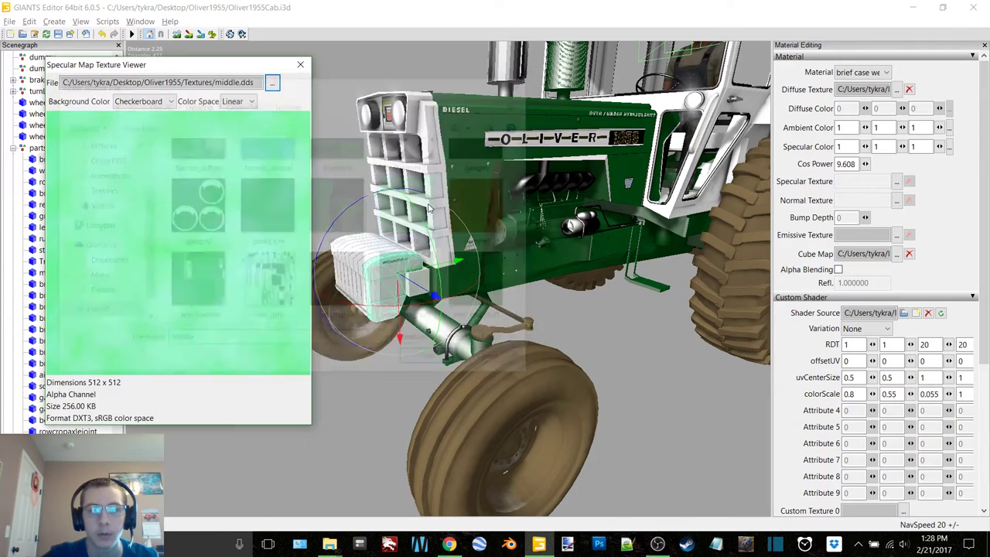
click(301, 65)
Step: Relink the diffuse texture of the briefcaseweights material to briefcase_weights
click(896, 90)
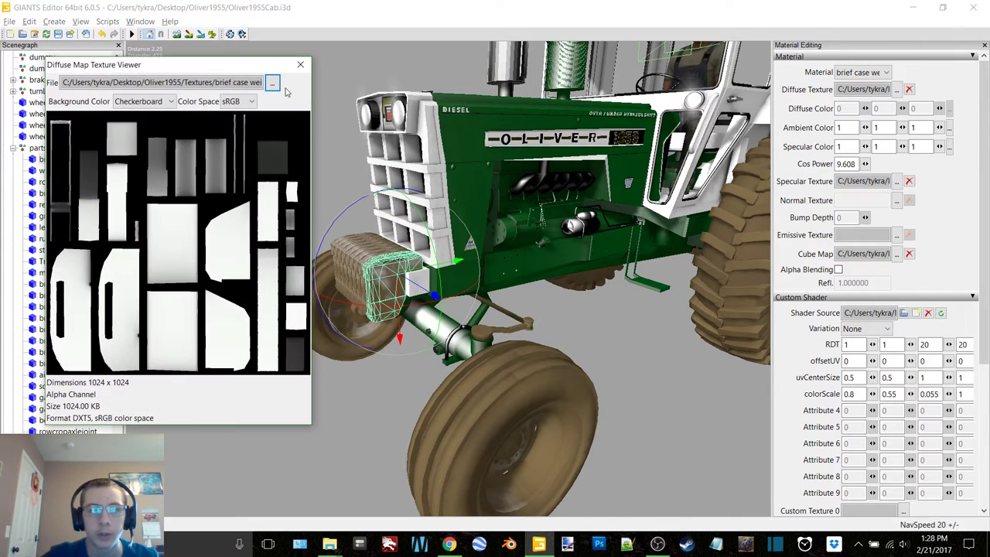
click(272, 84)
scroll(426, 194, down, 1)
double_click(413, 205)
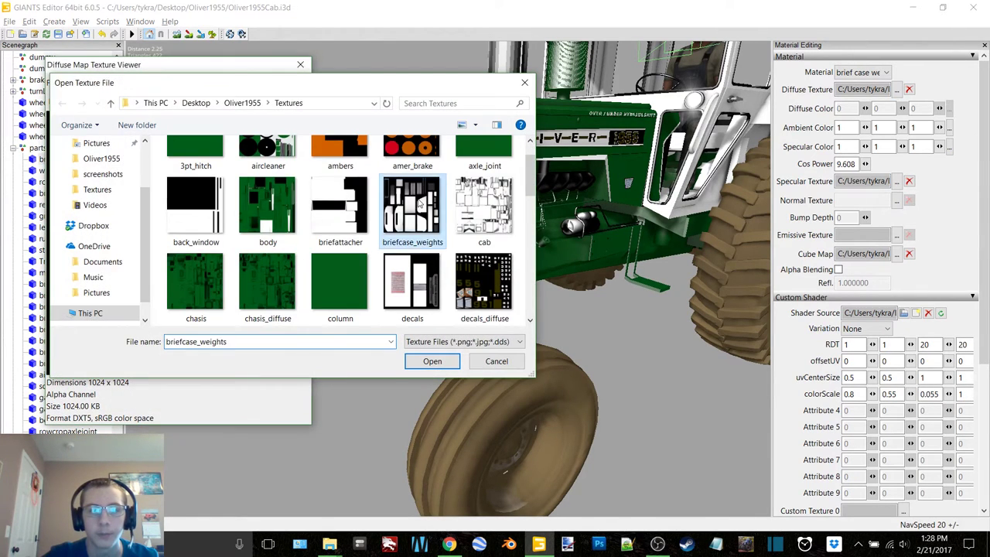
click(300, 64)
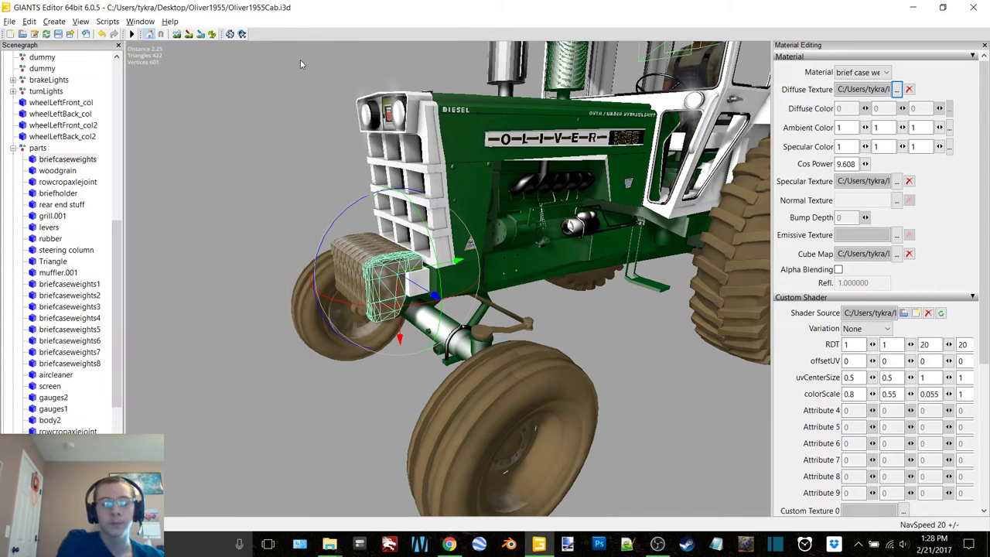
Step: Relink the diffuse texture of the woodgrain object's material to the wood texture file and view its emissive texture
click(59, 170)
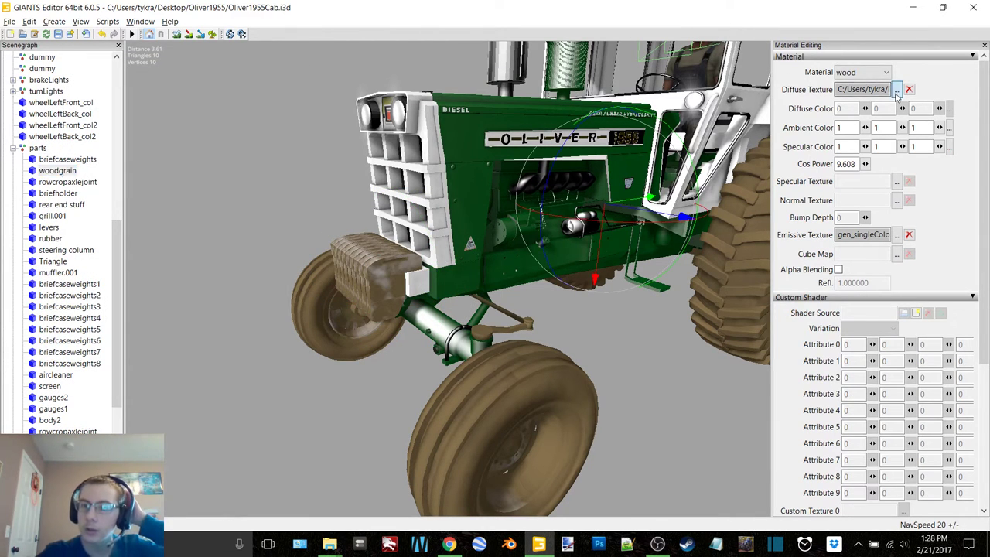
click(897, 90)
click(274, 82)
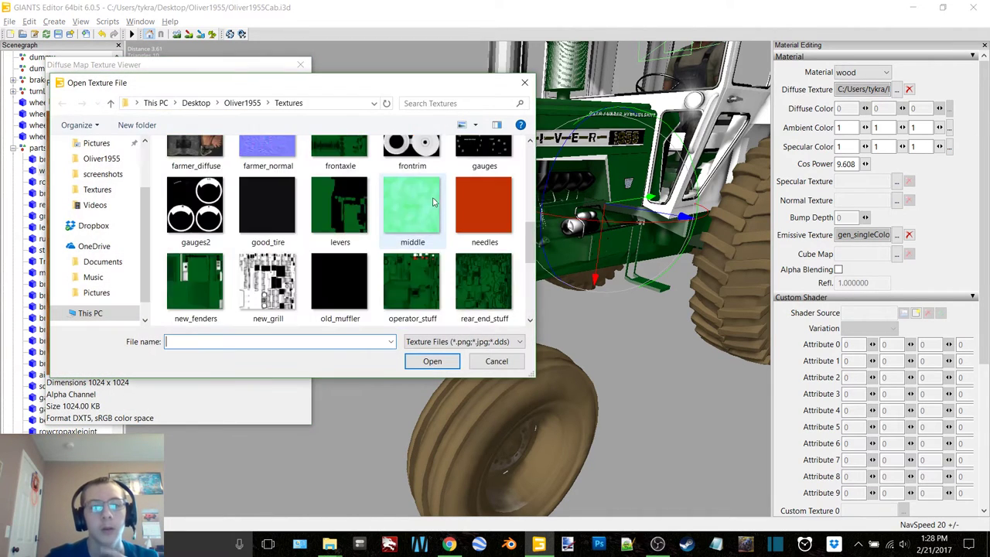
scroll(256, 275, down, 4)
double_click(215, 288)
click(300, 64)
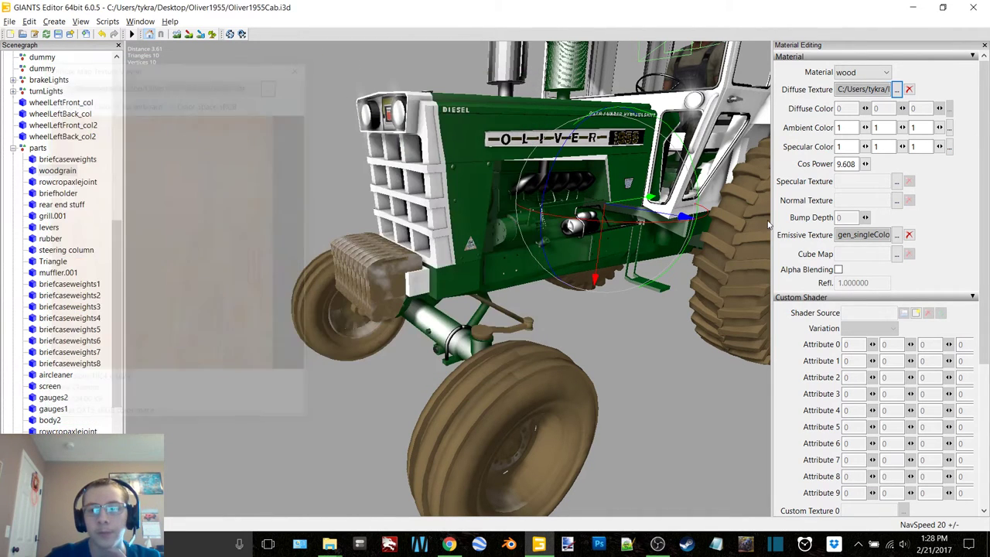
click(897, 236)
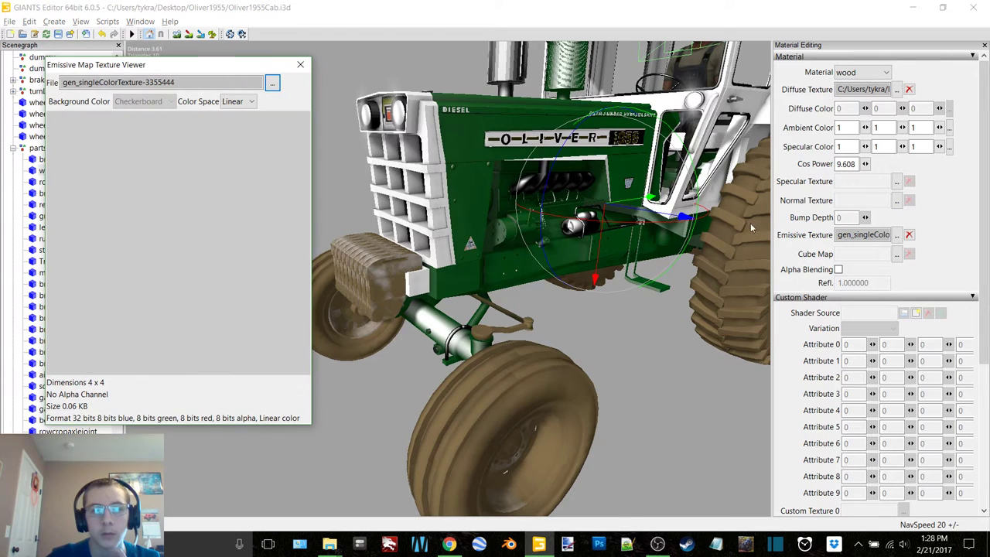
click(300, 64)
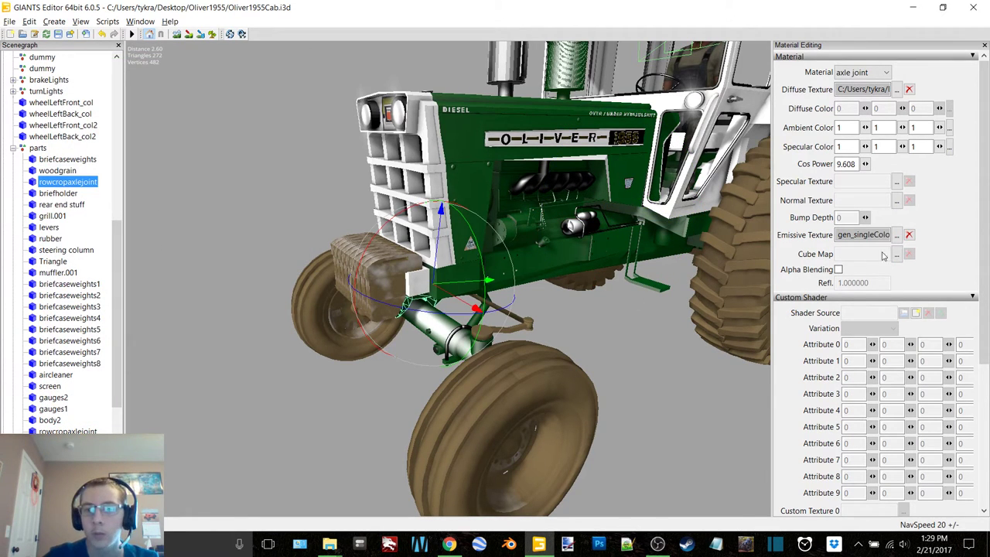
Step: Remove the emissive texture from the rowcropaxlejoint object's axle joint material and assign the vehicleShaderDirt shader to it
scroll(923, 319, down, 4)
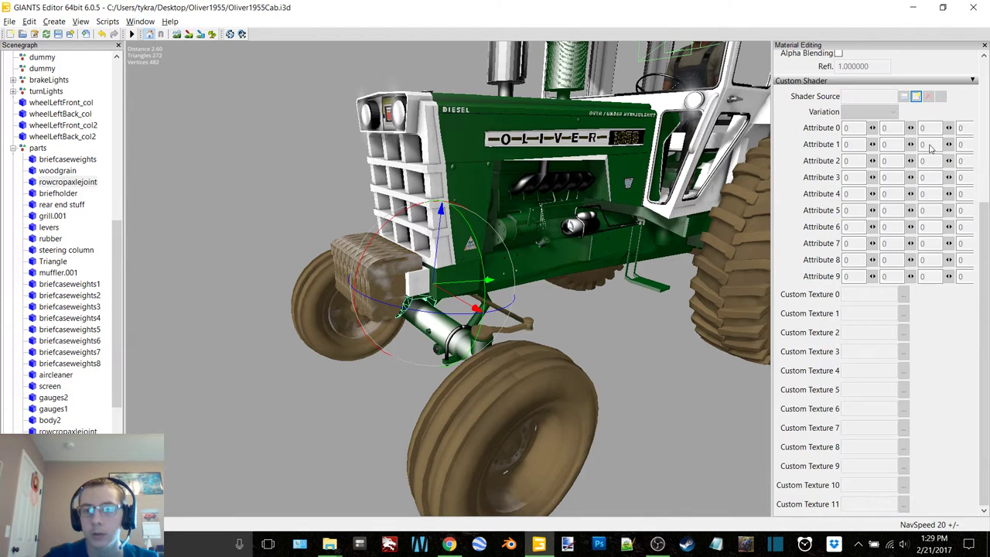
click(916, 96)
click(387, 315)
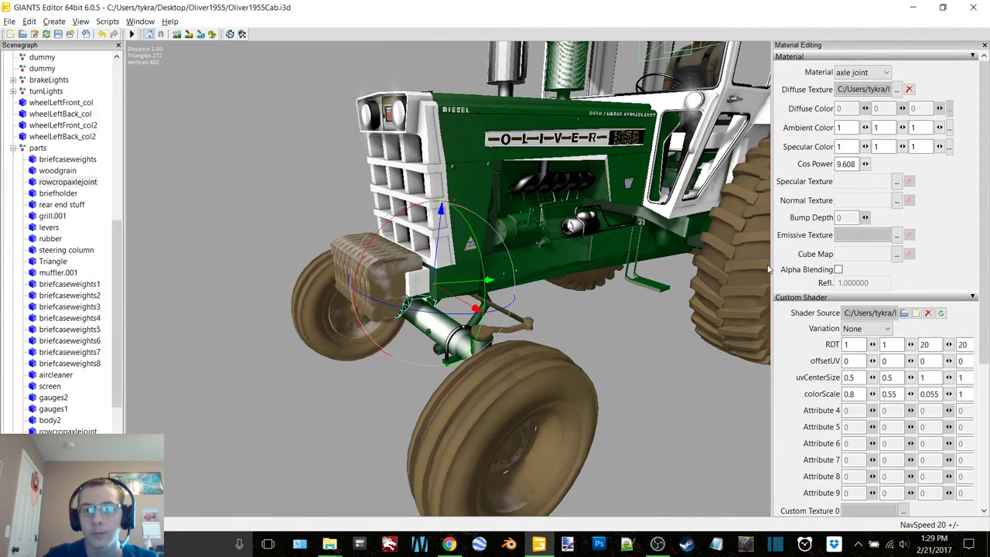
Step: Set the cube map of rowcropaxlejoint's axle joint material to default_cube
click(899, 256)
click(272, 82)
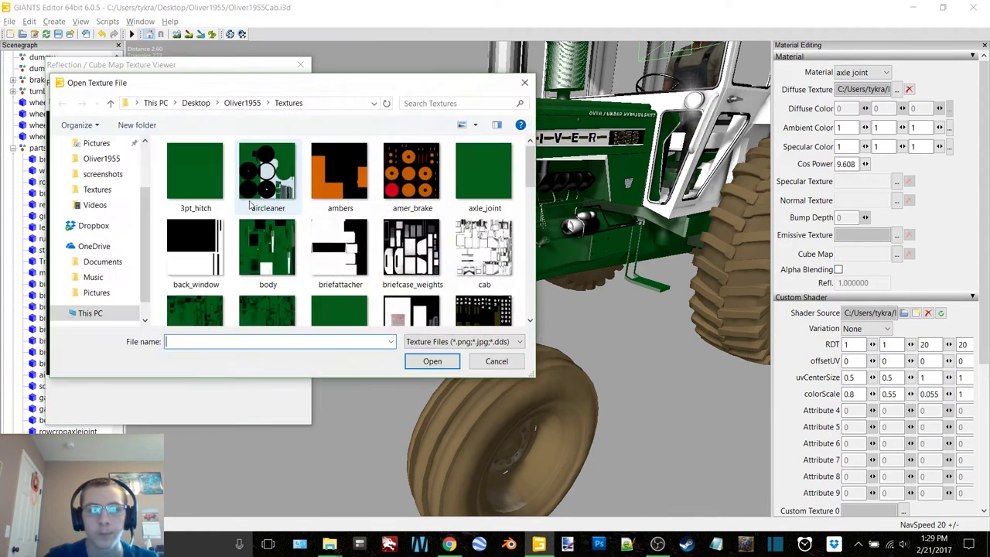
scroll(263, 214, down, 1)
double_click(195, 210)
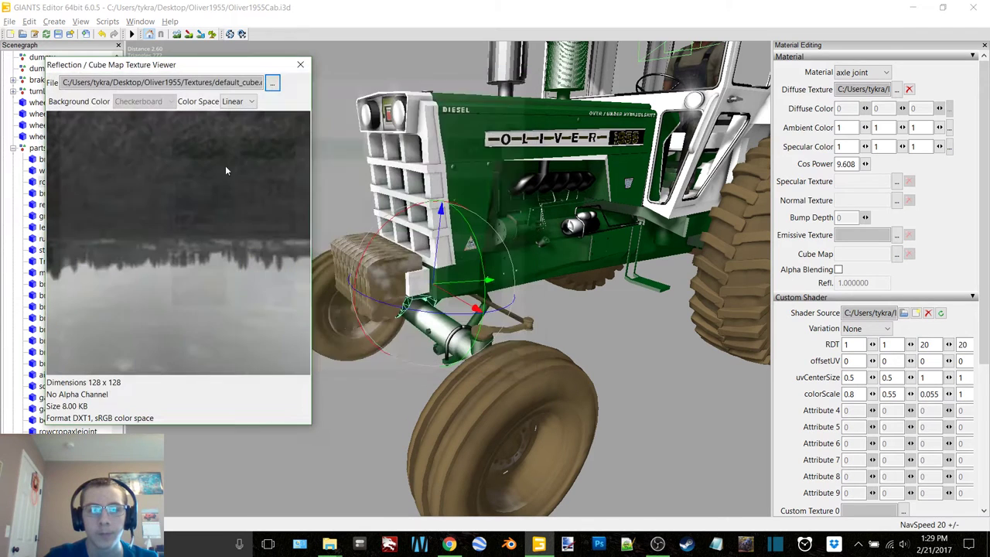
click(300, 65)
Step: Set the specular texture of rowcropaxlejoint's axle joint material to middle.dds
click(896, 183)
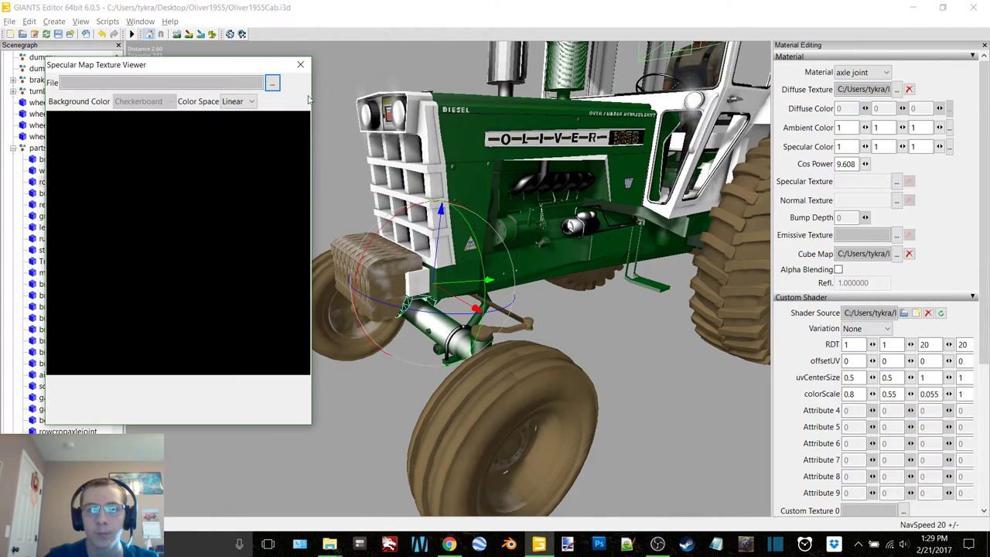
click(272, 83)
double_click(415, 208)
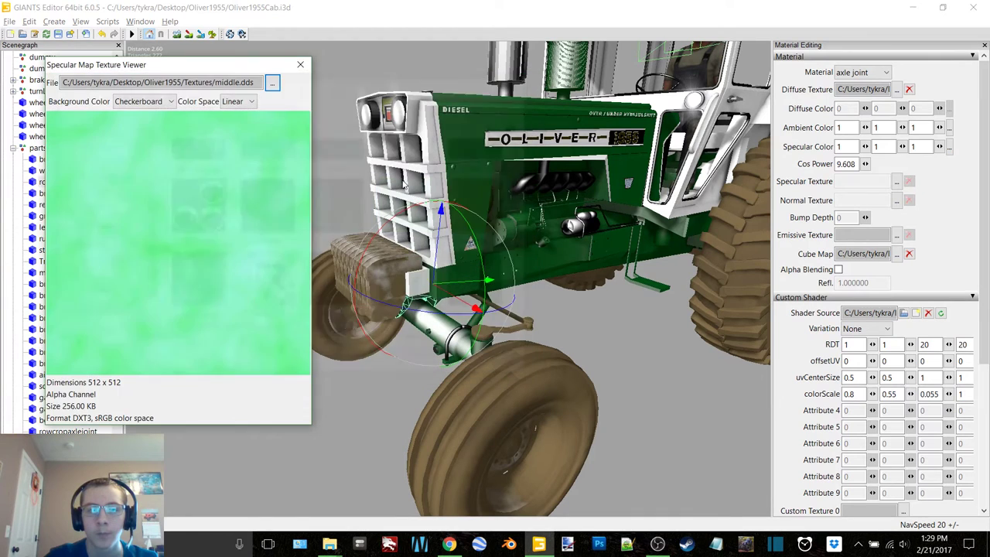
click(300, 65)
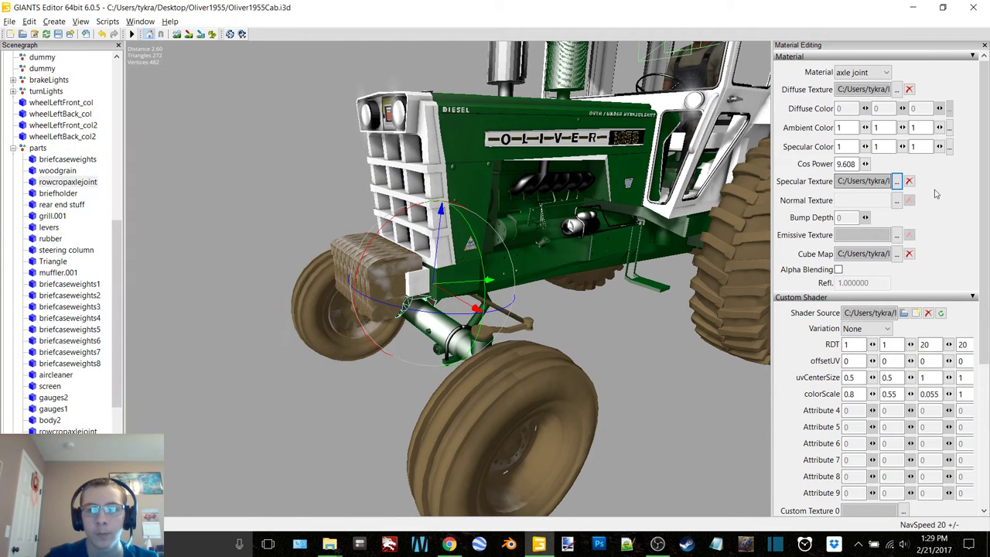
Step: Relink the diffuse texture of rowcropaxlejoint's axle joint material to axle_joint
click(896, 92)
click(273, 81)
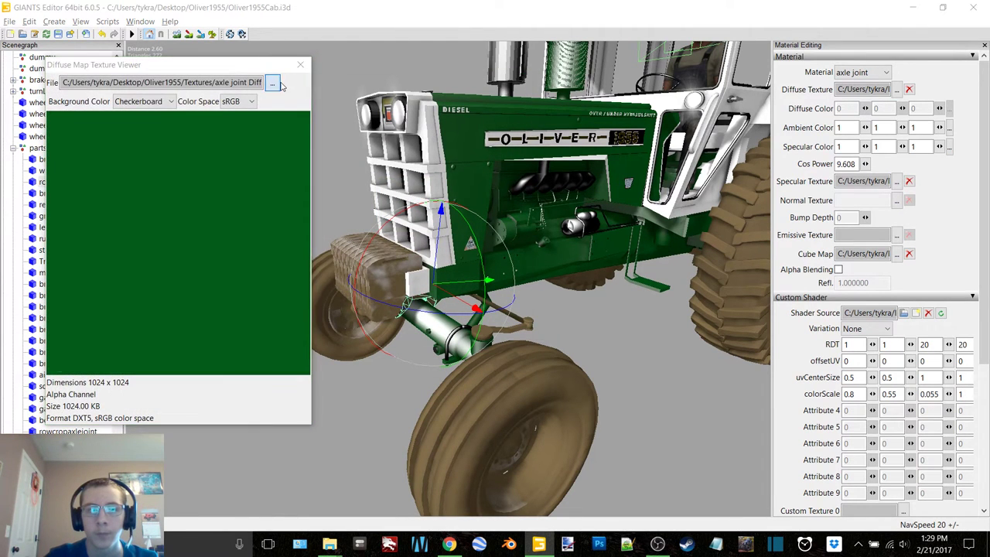
double_click(484, 172)
click(300, 65)
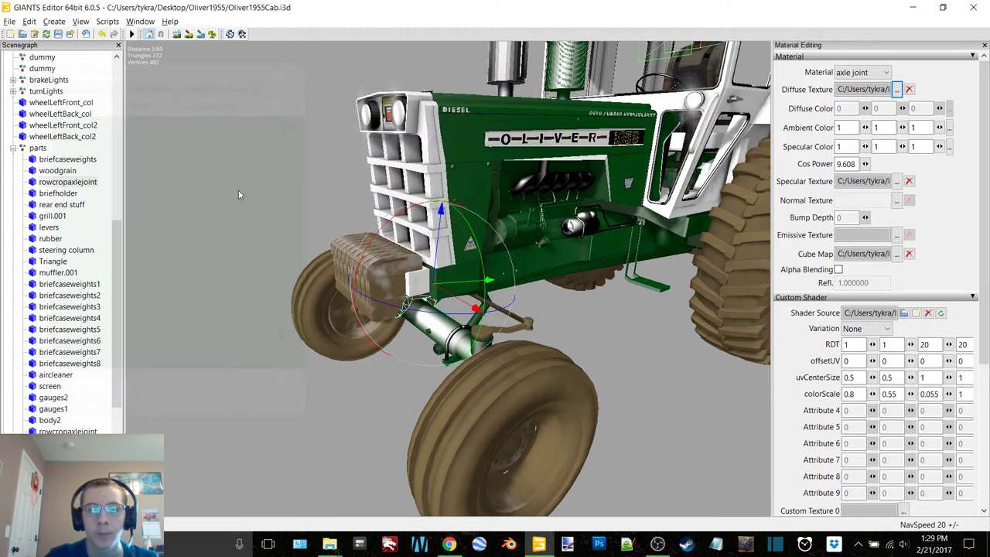
Step: Assign the vehicleShaderDirt shader to the briefholder object's briefattacher material
click(56, 194)
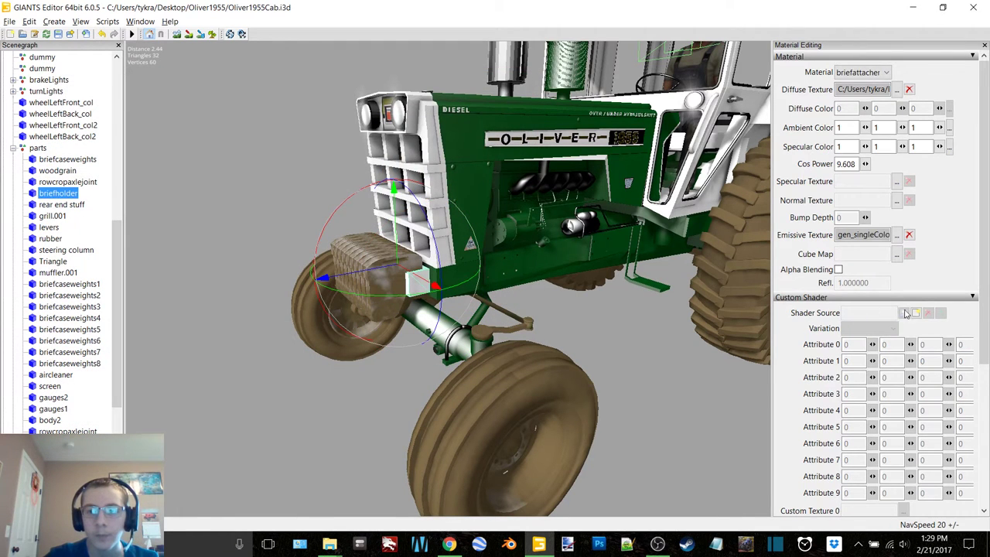
scroll(920, 255, down, 5)
click(916, 96)
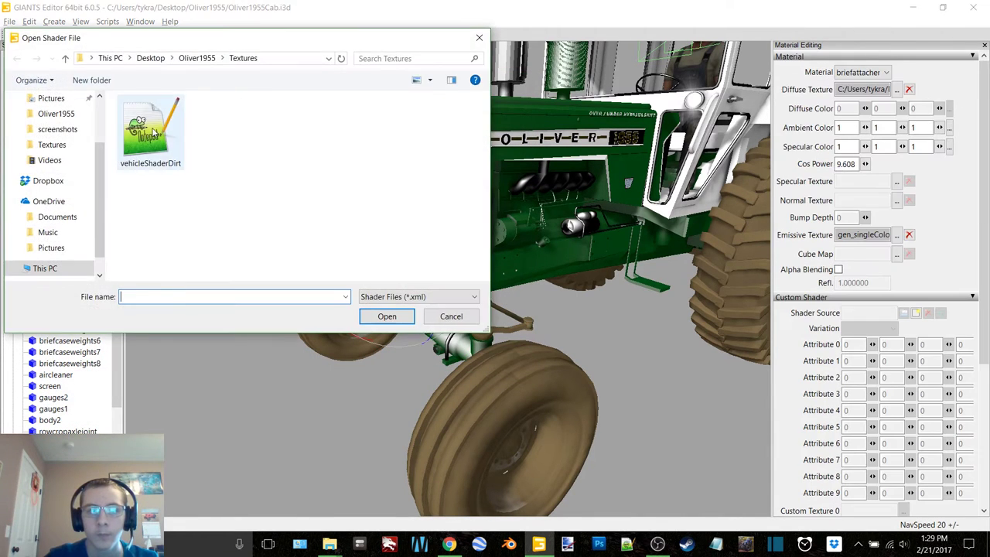
double_click(151, 132)
Step: Set the cube map of the briefholder object's material to default_cube
click(896, 255)
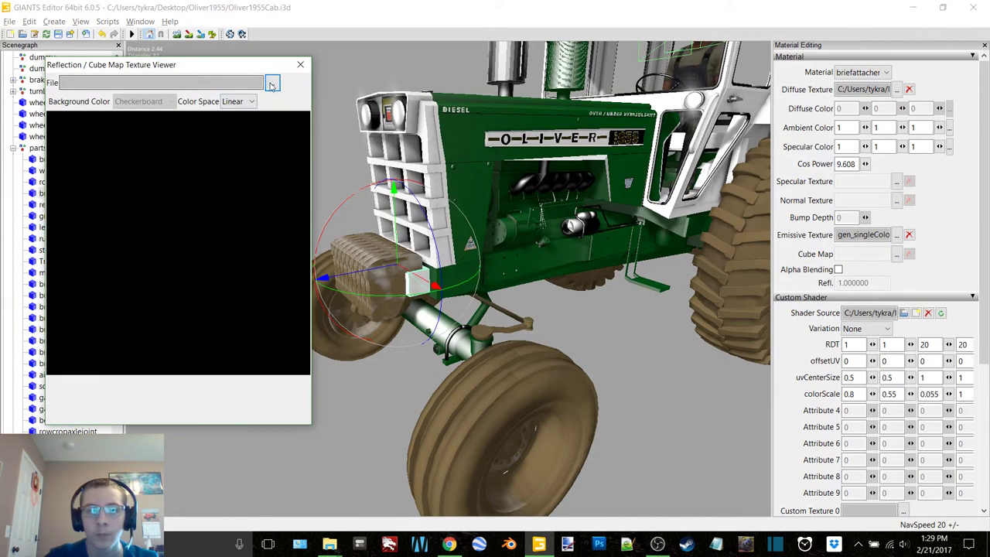
click(271, 82)
double_click(200, 278)
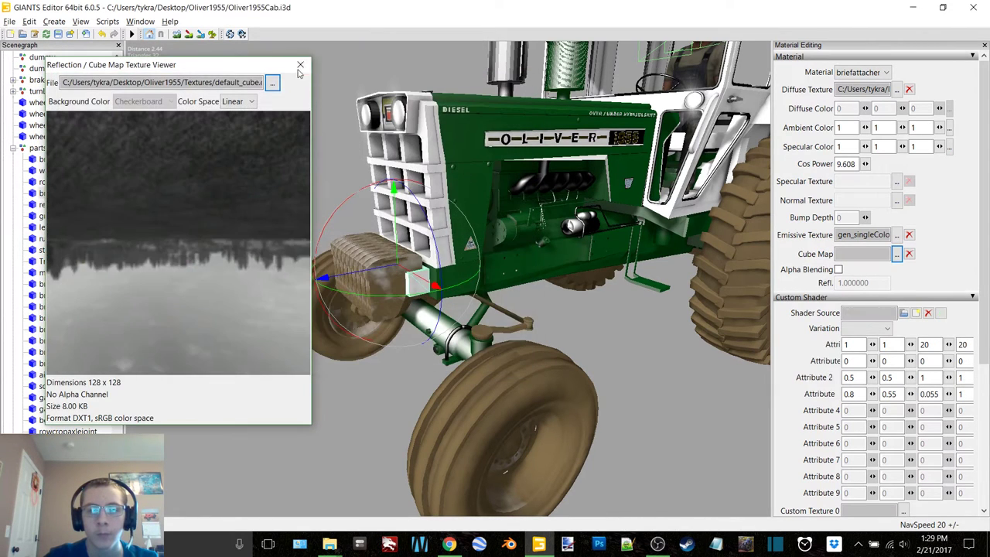
click(300, 64)
Step: Remove the emissive texture from briefholder's material and set its specular texture to middle.dds
click(897, 181)
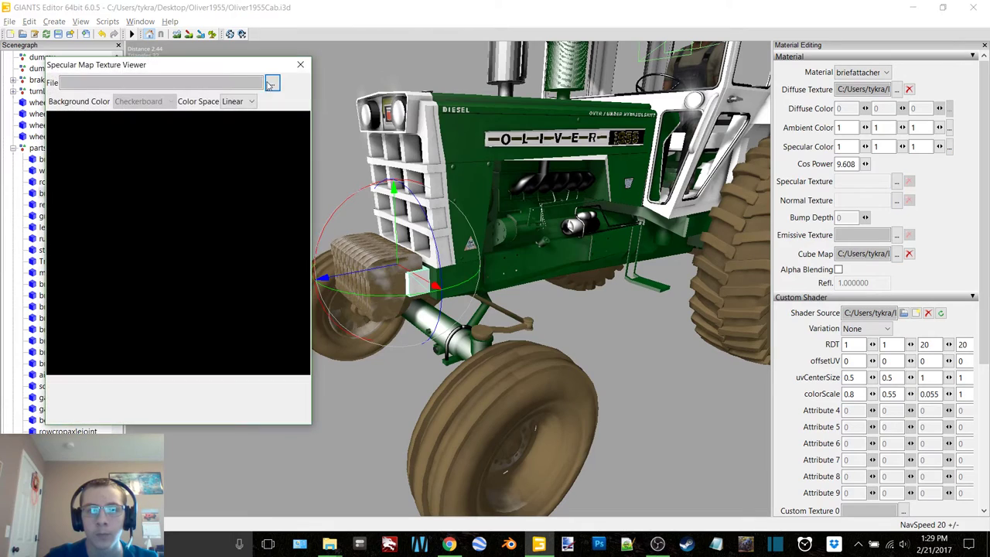
click(270, 82)
scroll(293, 263, down, 3)
double_click(413, 283)
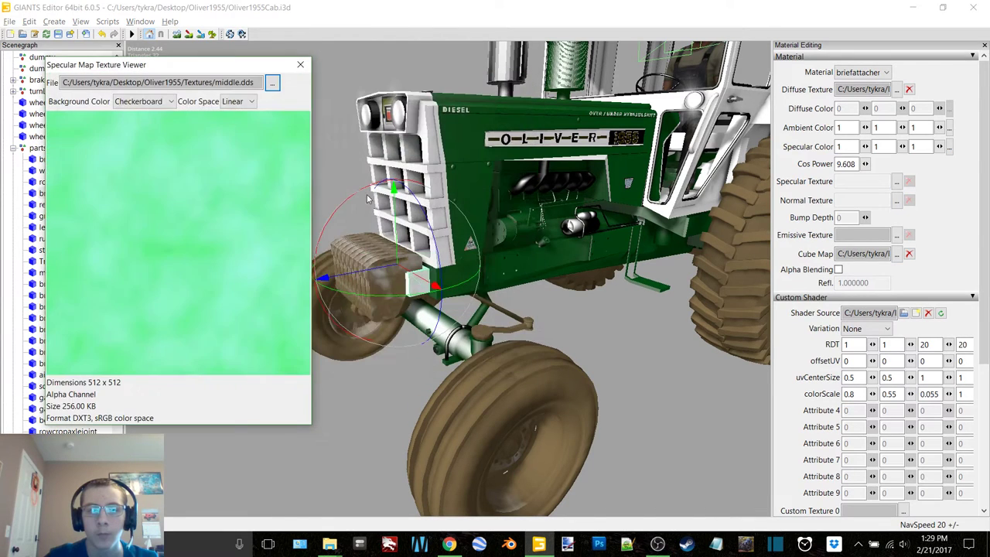
click(305, 65)
Step: Relink the diffuse texture of briefholder's briefattacher material to the briefattacher texture in the Textures folder
click(896, 89)
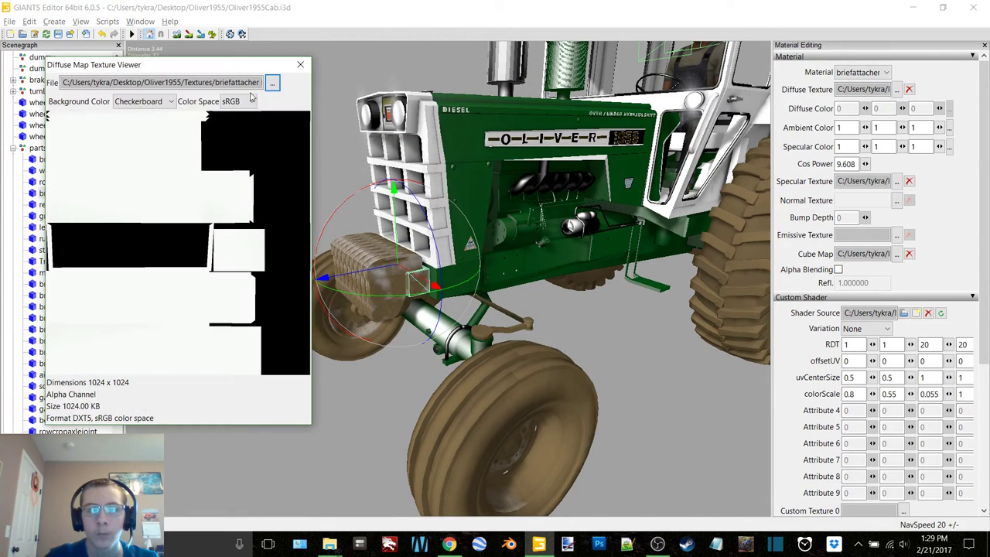
click(273, 83)
double_click(418, 236)
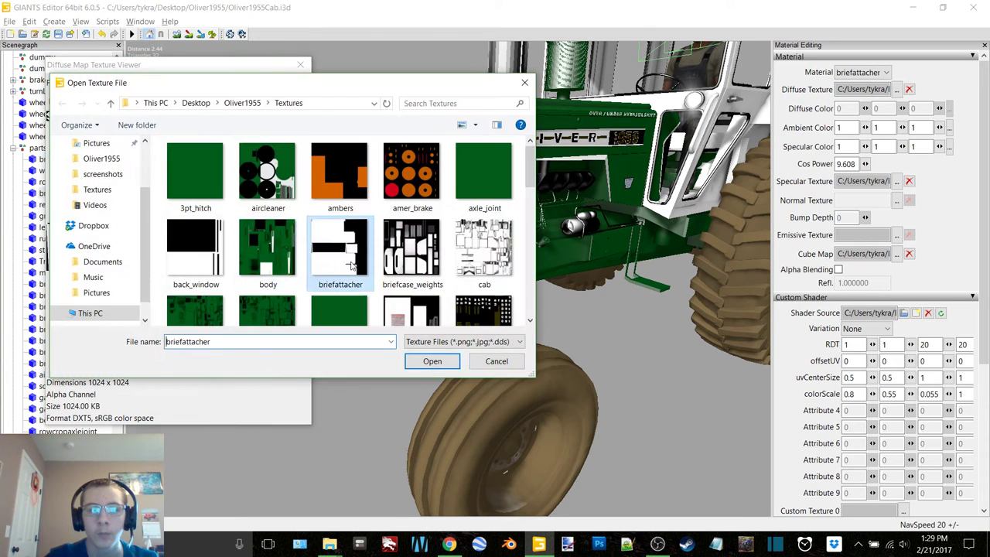
click(300, 64)
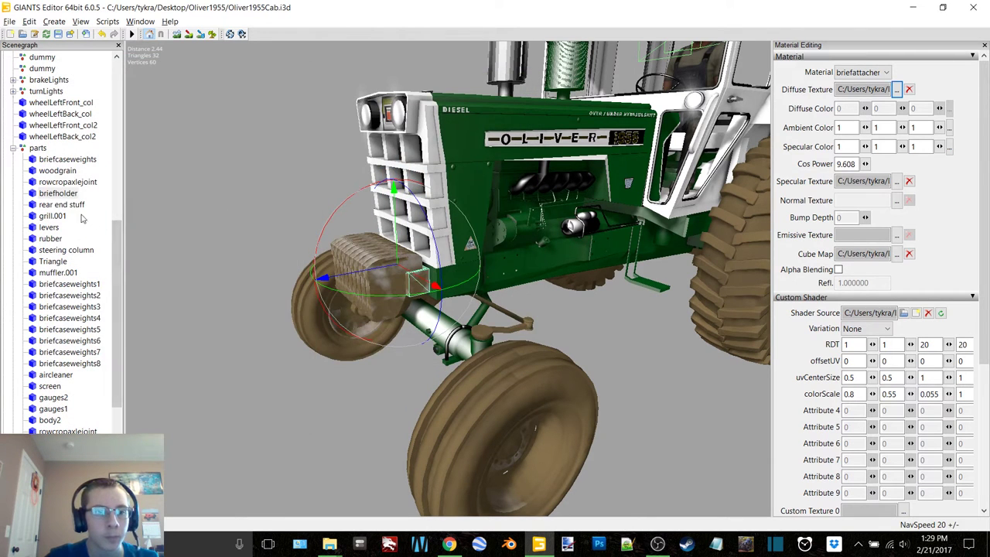
Step: Assign the vehicleShaderDirt shader to the material of the rear end stuff object
click(73, 205)
scroll(915, 315, down, 3)
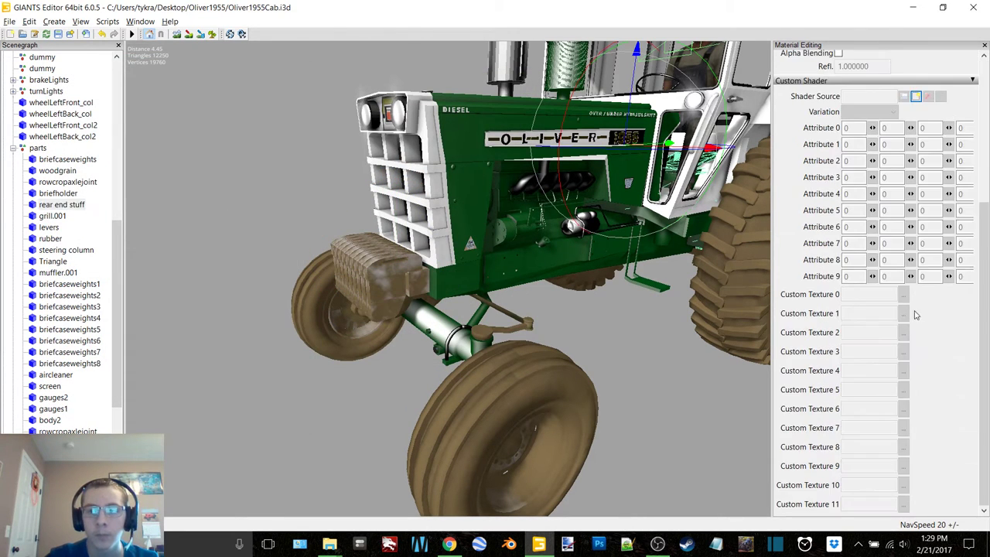
click(916, 96)
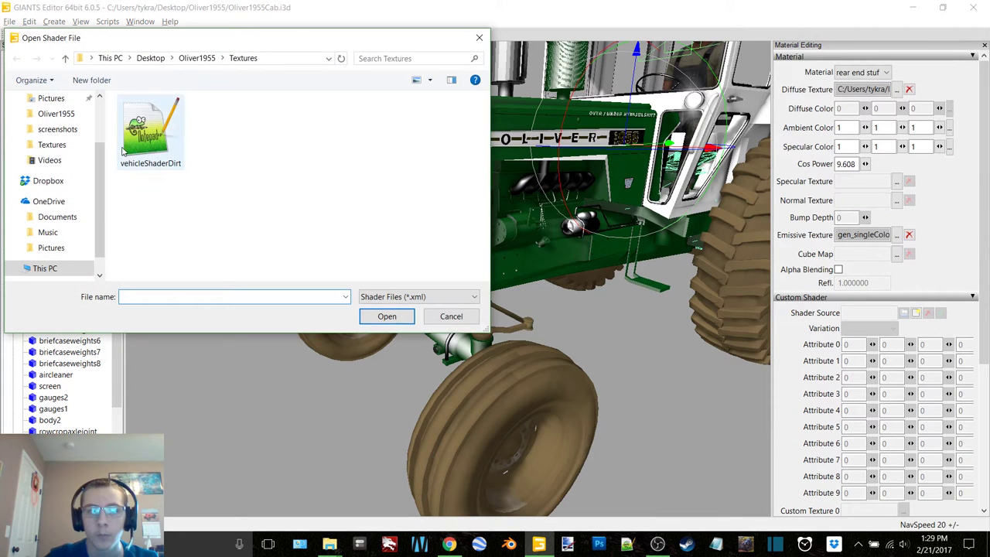
click(150, 127)
click(384, 317)
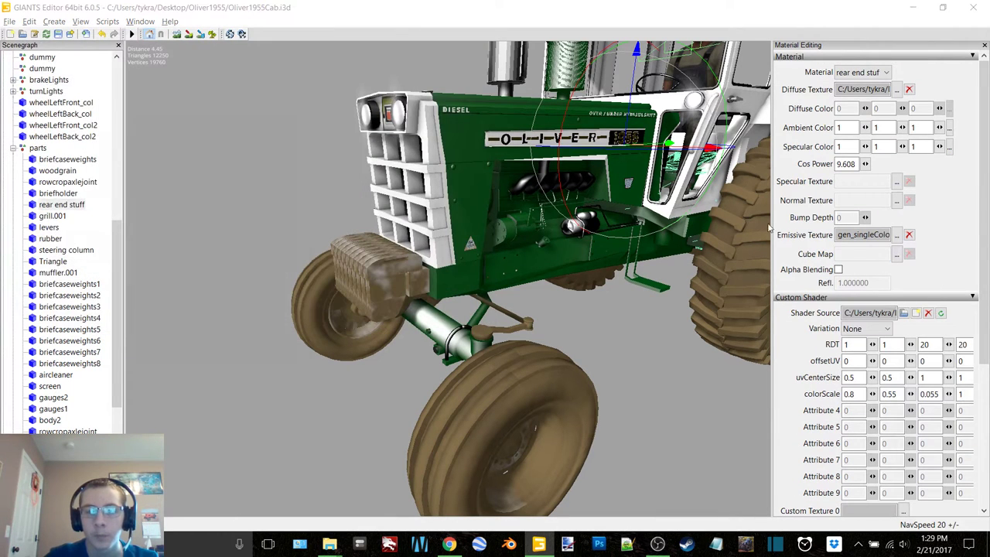
Step: Set the cube map of the rear end stuff material to default_cube
click(898, 255)
click(271, 84)
double_click(193, 283)
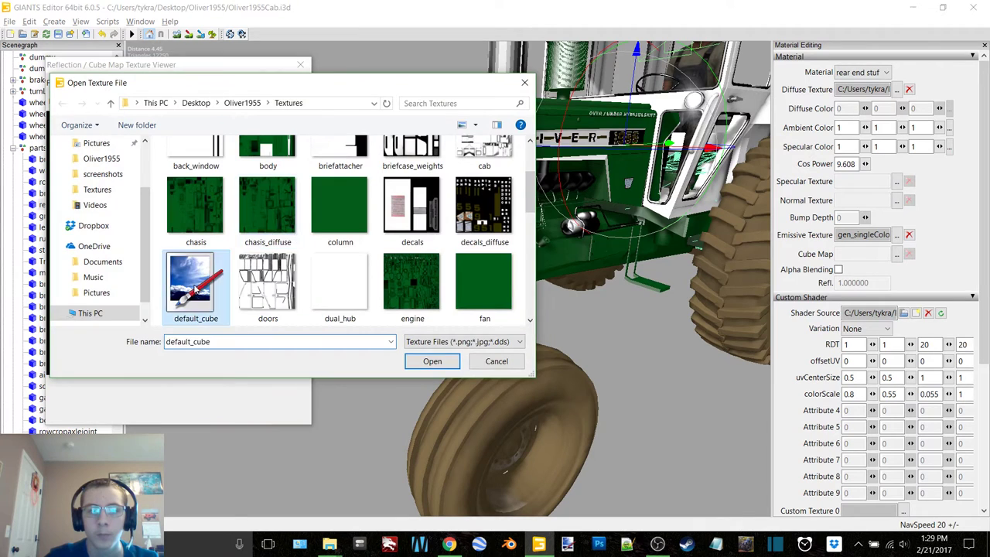
click(301, 64)
Step: Remove the emissive texture from the rear end stuff material and set its specular texture to middle.dds
click(909, 235)
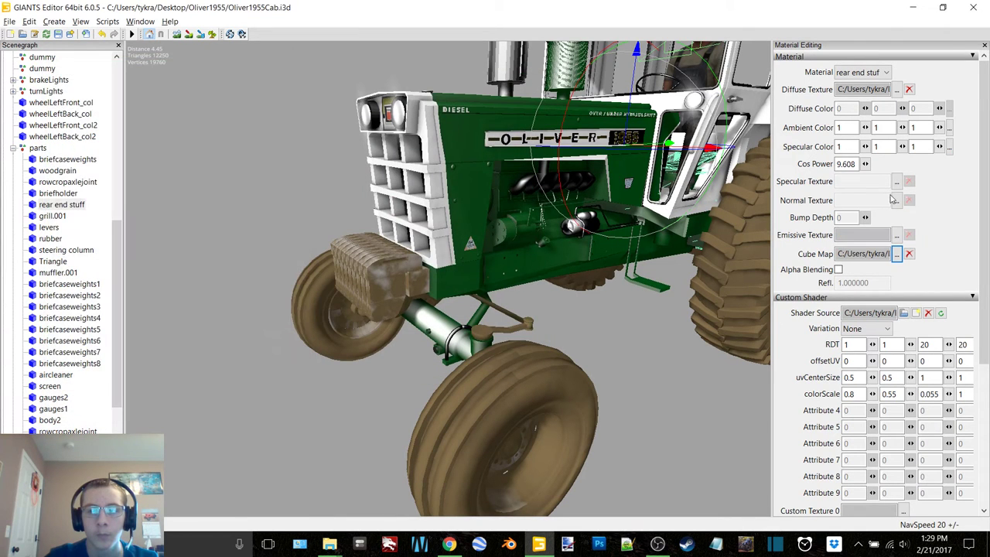
click(896, 181)
click(271, 83)
scroll(325, 203, down, 5)
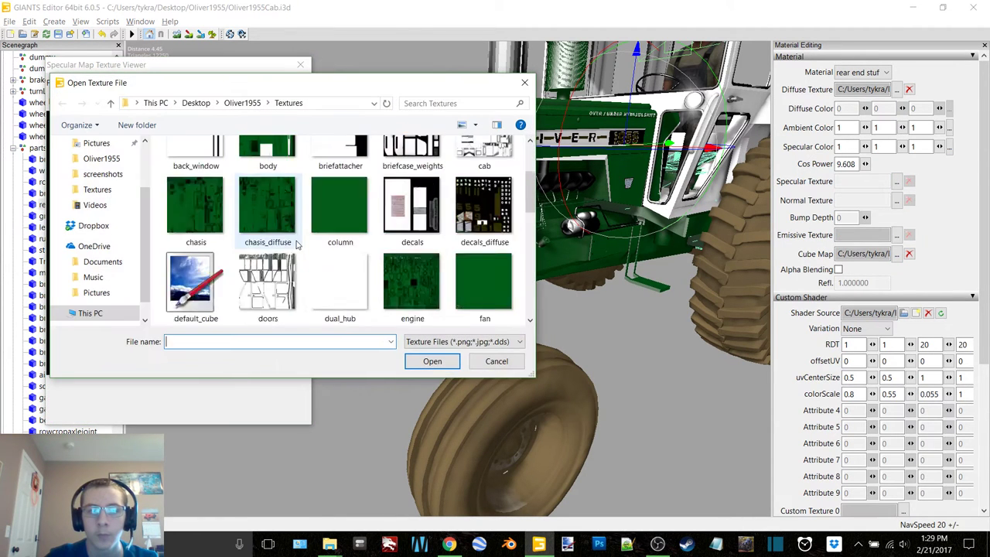
double_click(416, 281)
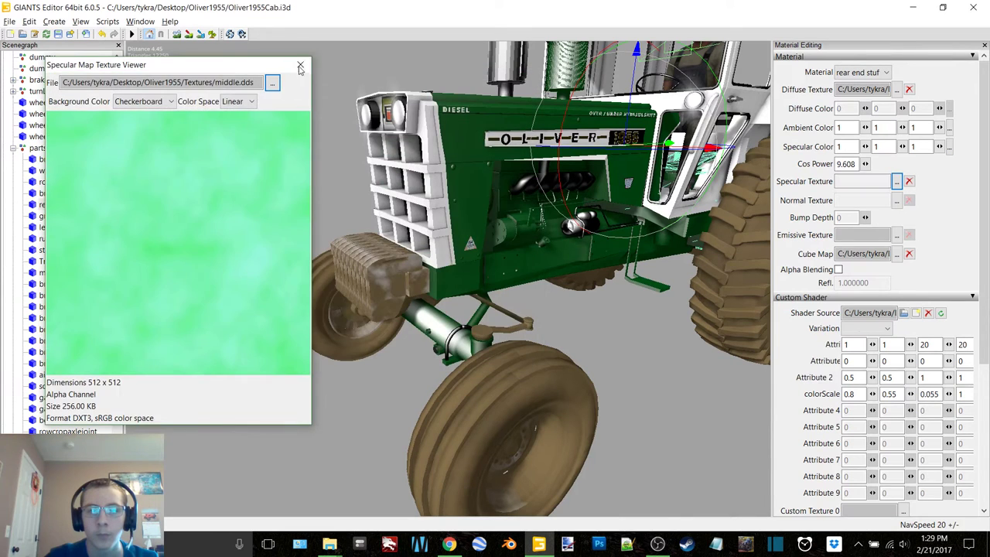
click(300, 65)
Step: Relink the diffuse texture of the rear end stuff material to rear_end_stuff
click(891, 88)
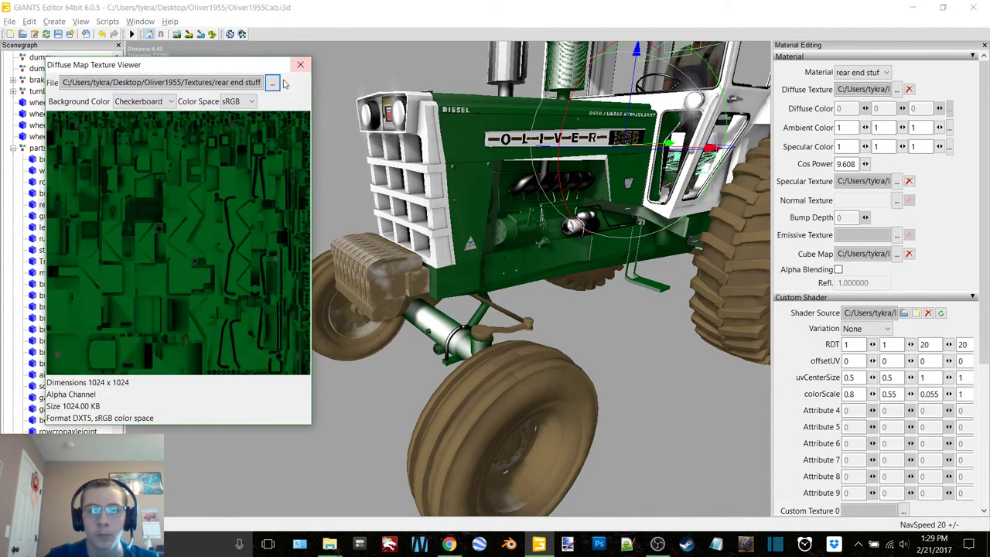
click(272, 83)
scroll(315, 240, down, 1)
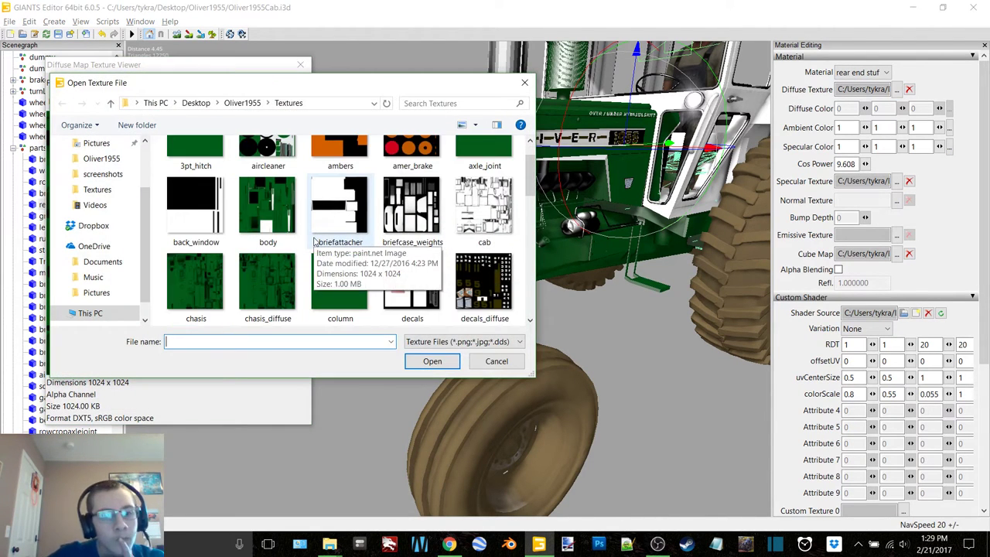
scroll(317, 241, down, 2)
scroll(411, 254, down, 1)
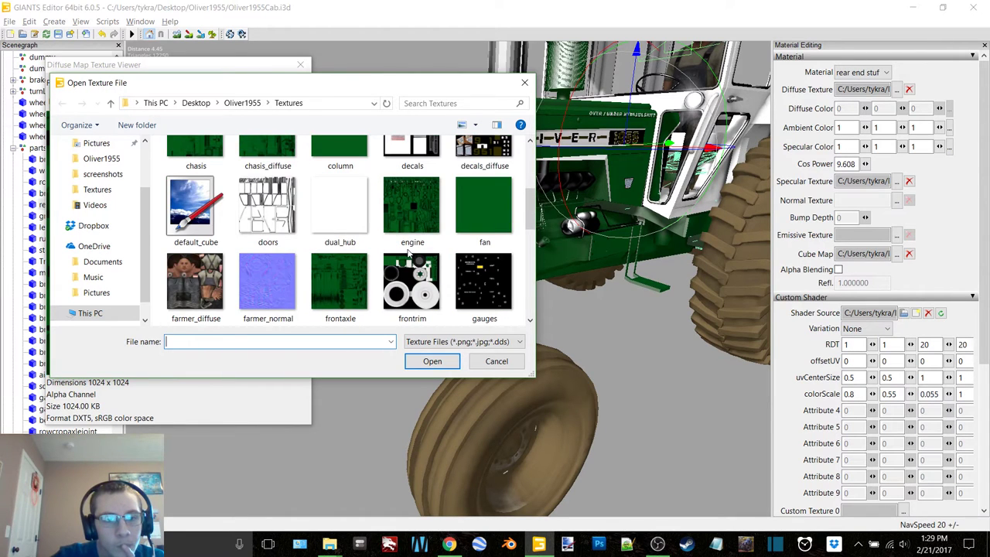
scroll(411, 251, down, 4)
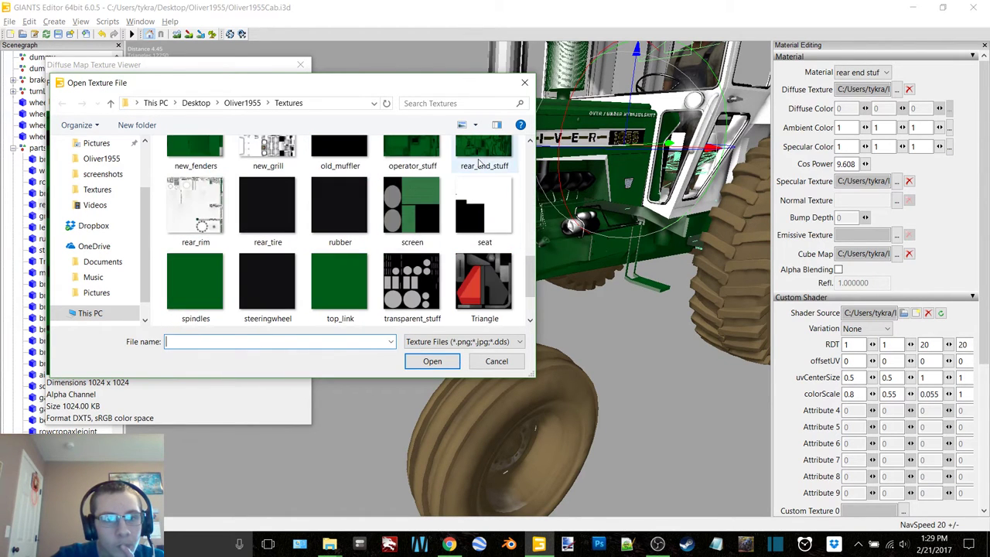
double_click(479, 162)
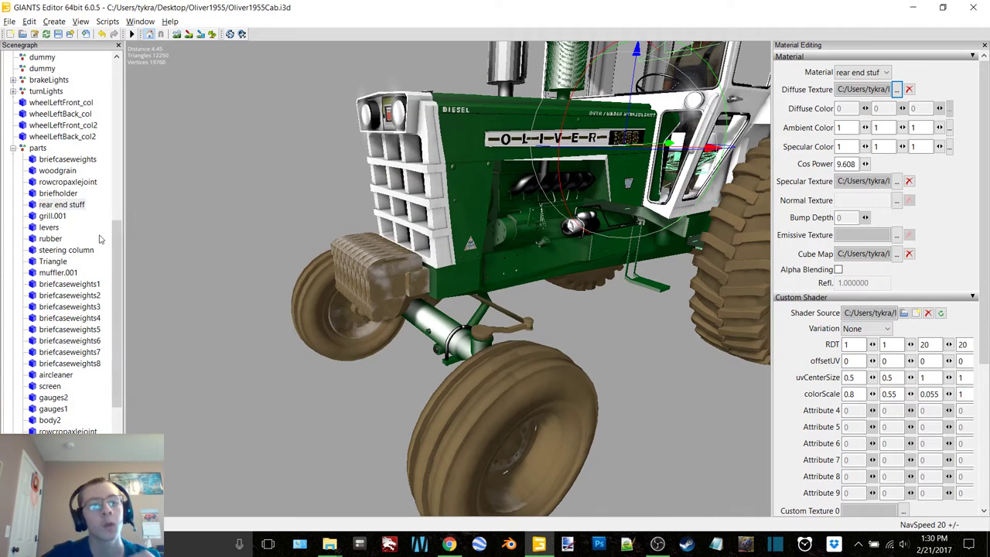
Step: Assign the vehicleShaderDirt shader to the grill.001 object's new grill material
click(51, 216)
scroll(919, 302, down, 5)
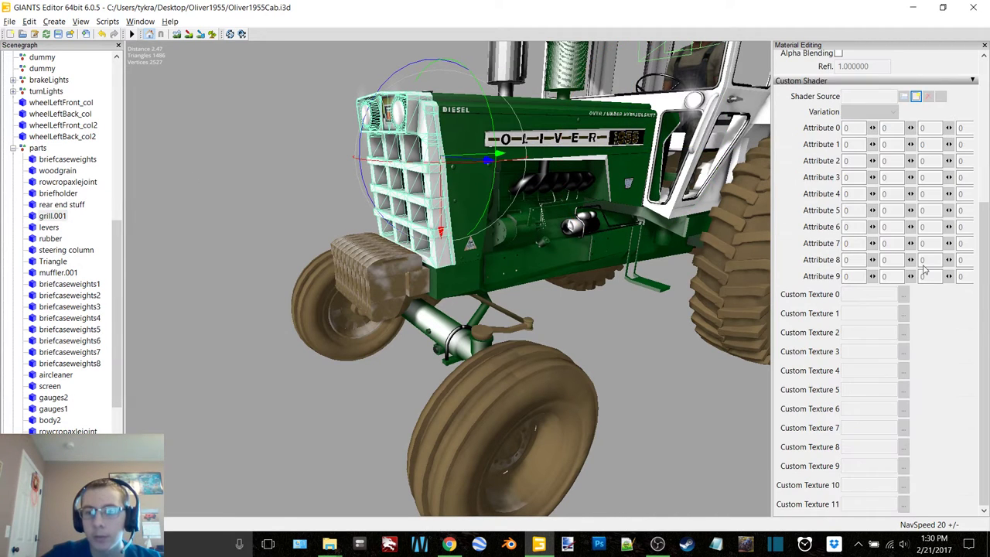
click(917, 96)
click(155, 130)
click(384, 316)
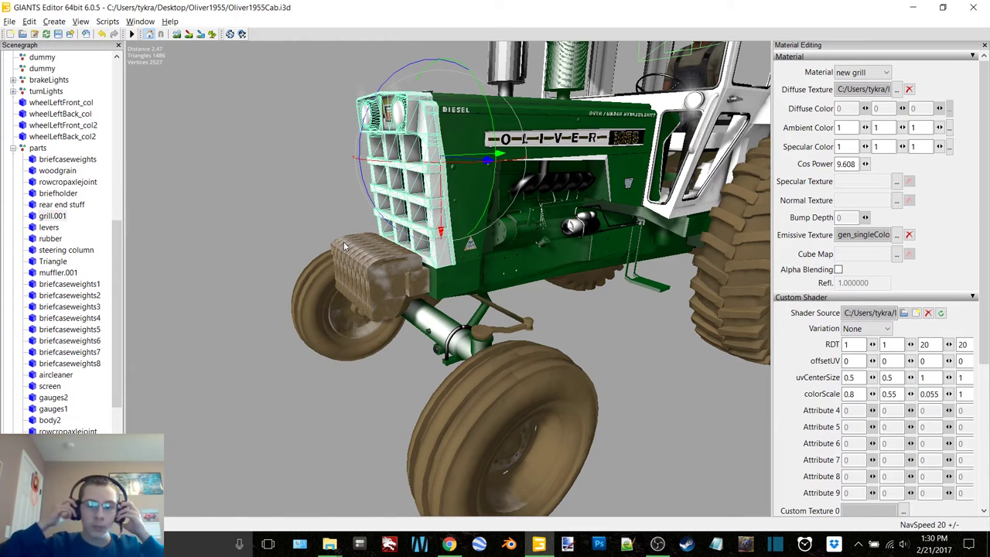
Step: Set the cube map of grill.001's new grill material to default_cube
click(898, 257)
click(273, 84)
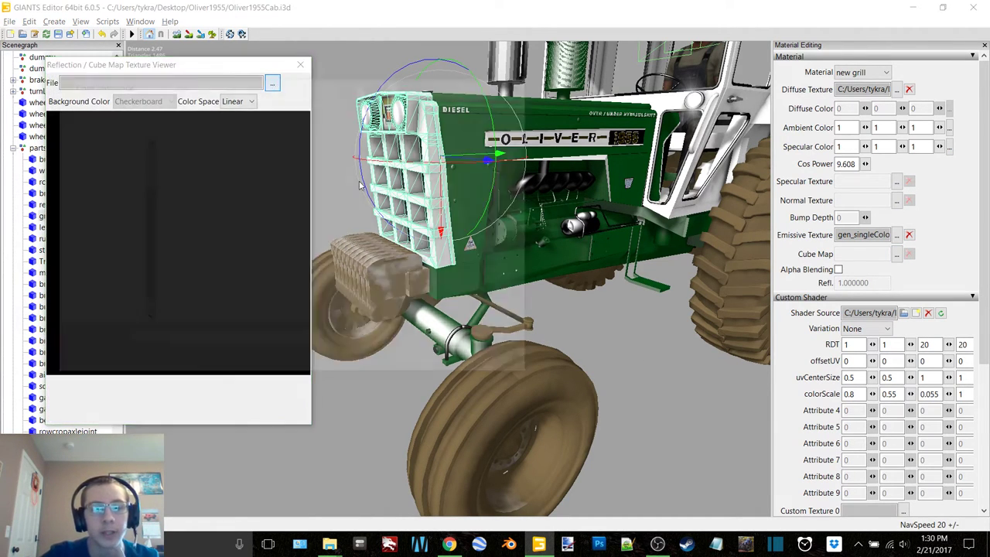
scroll(391, 217, down, 3)
double_click(180, 294)
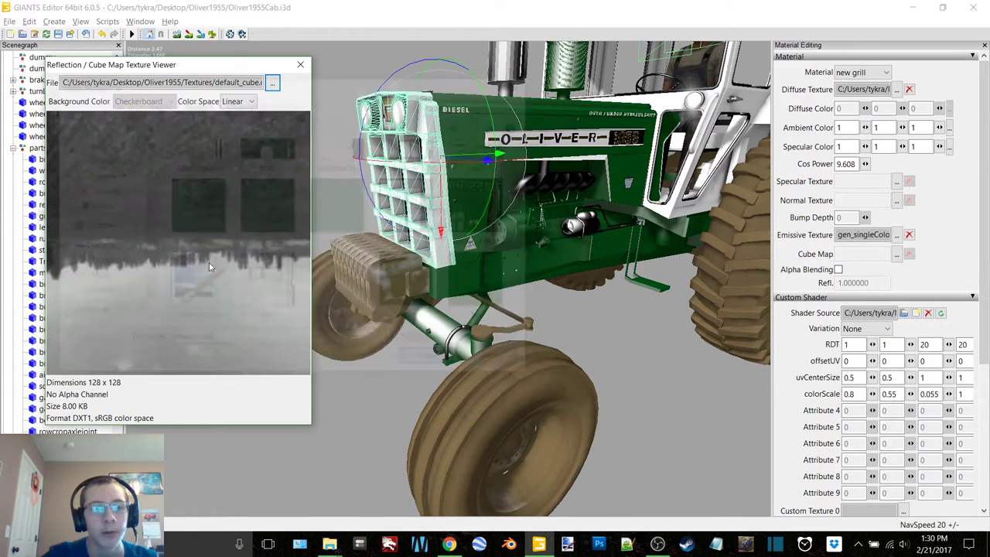
click(300, 65)
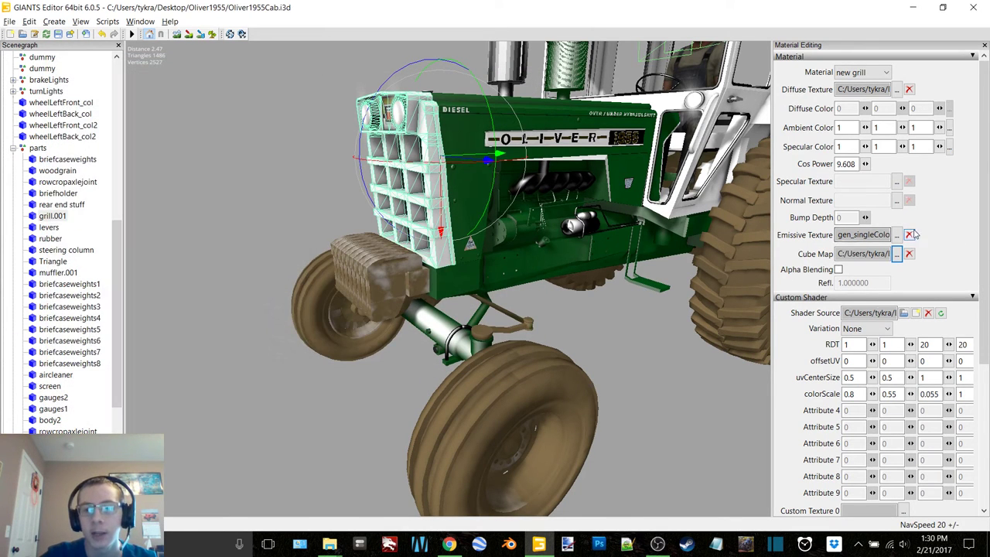
Step: Remove the emissive texture from grill.001's material and set its specular texture to middle.dds
click(910, 235)
click(897, 181)
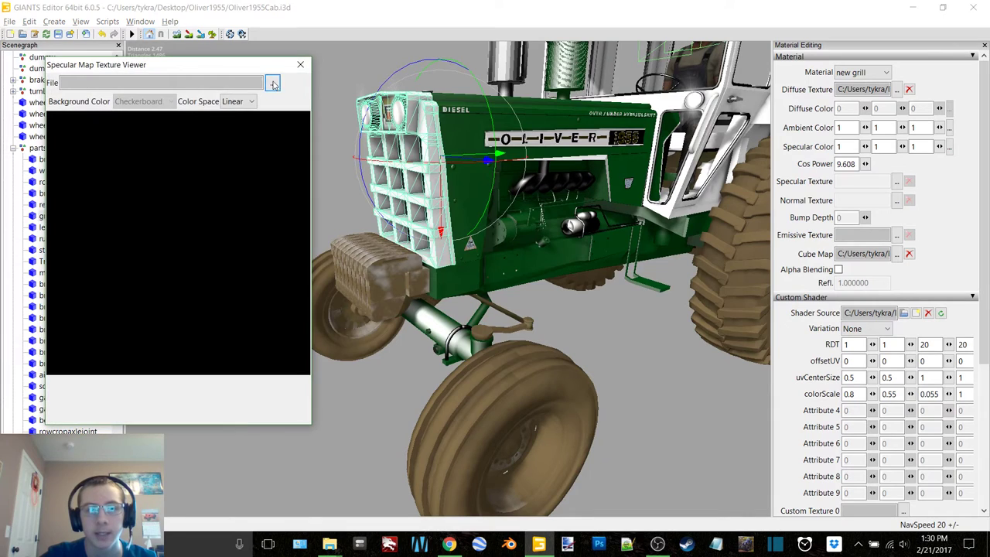
click(272, 84)
scroll(403, 232, down, 6)
click(404, 280)
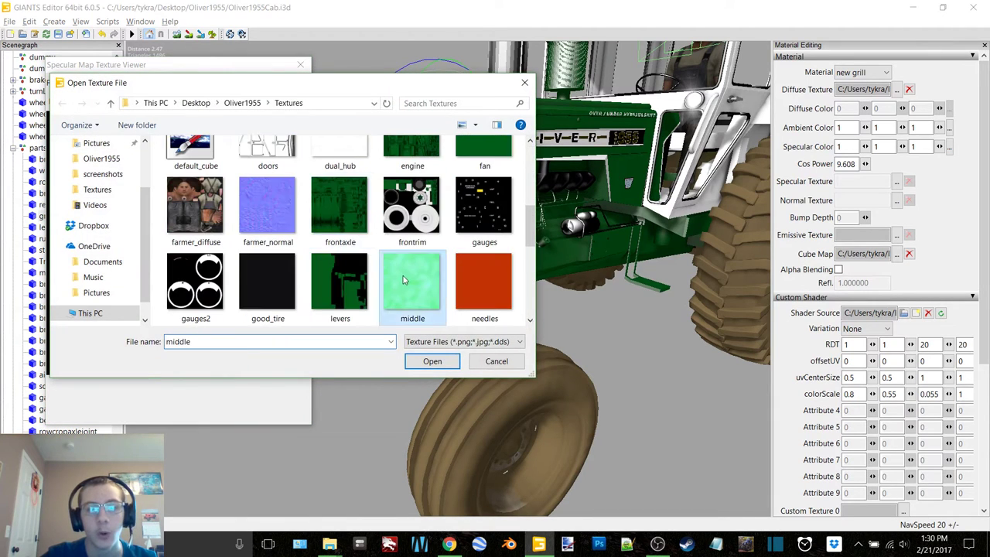
double_click(403, 280)
click(301, 64)
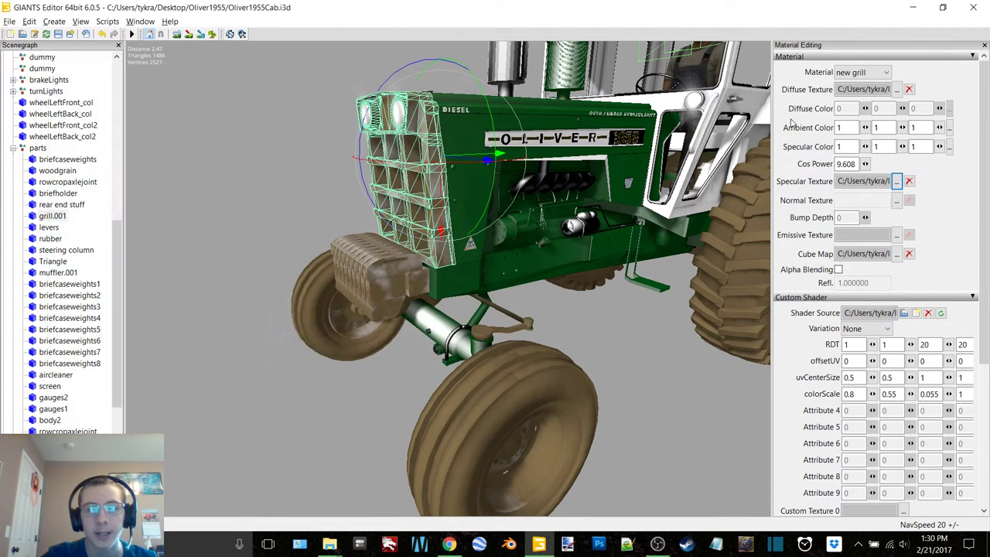
Step: Relink the diffuse texture of grill.001's new grill material to new_grill.dds
click(891, 88)
click(272, 84)
scroll(314, 226, down, 2)
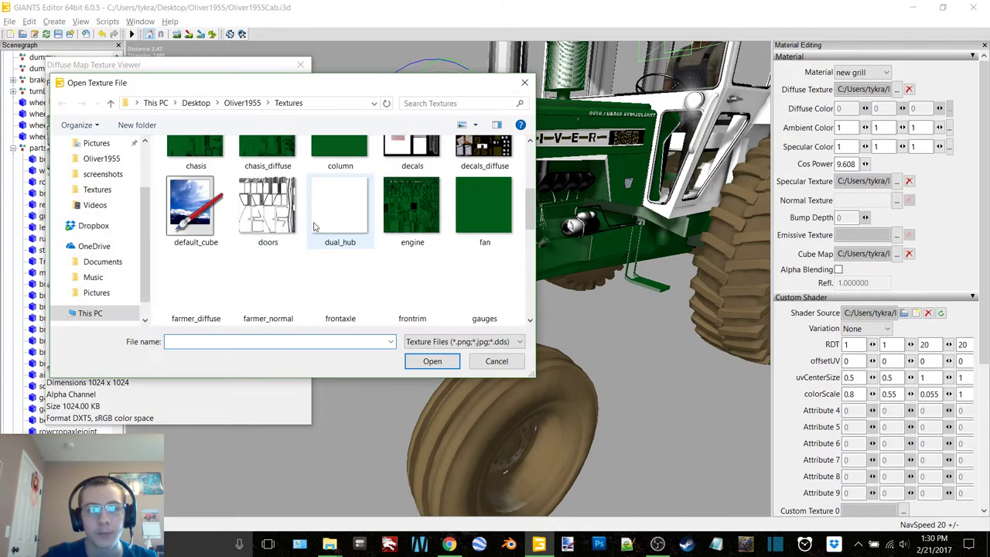
scroll(314, 226, down, 3)
double_click(269, 203)
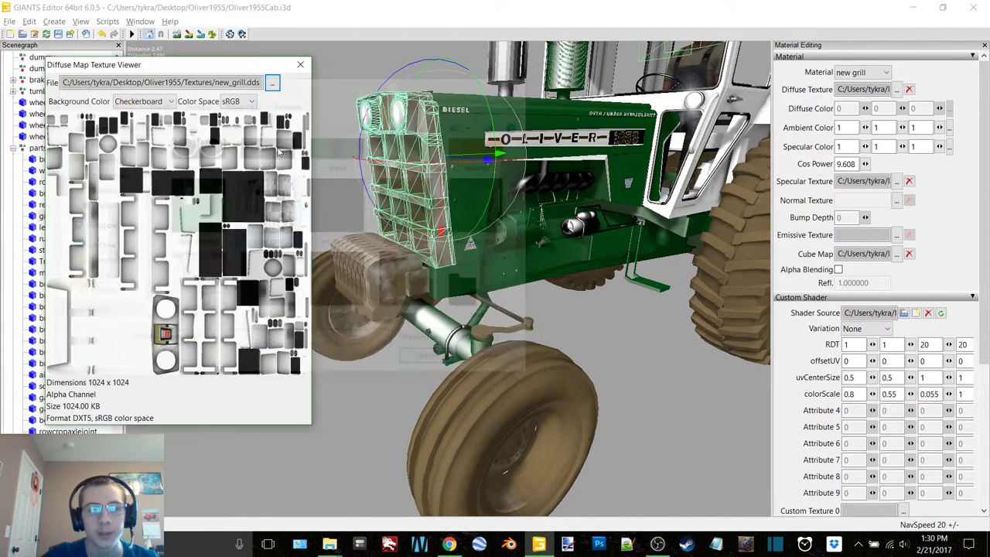
click(301, 64)
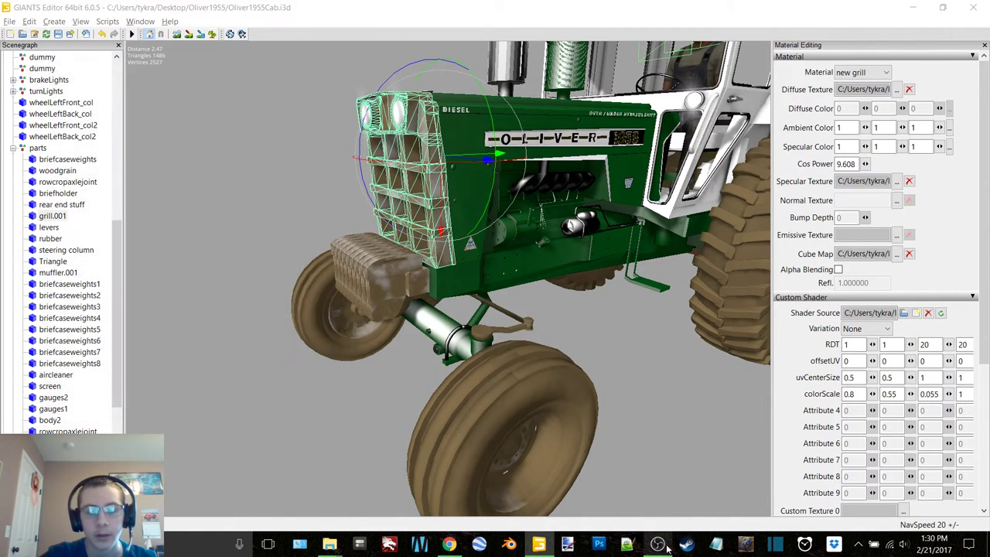
click(660, 544)
click(670, 52)
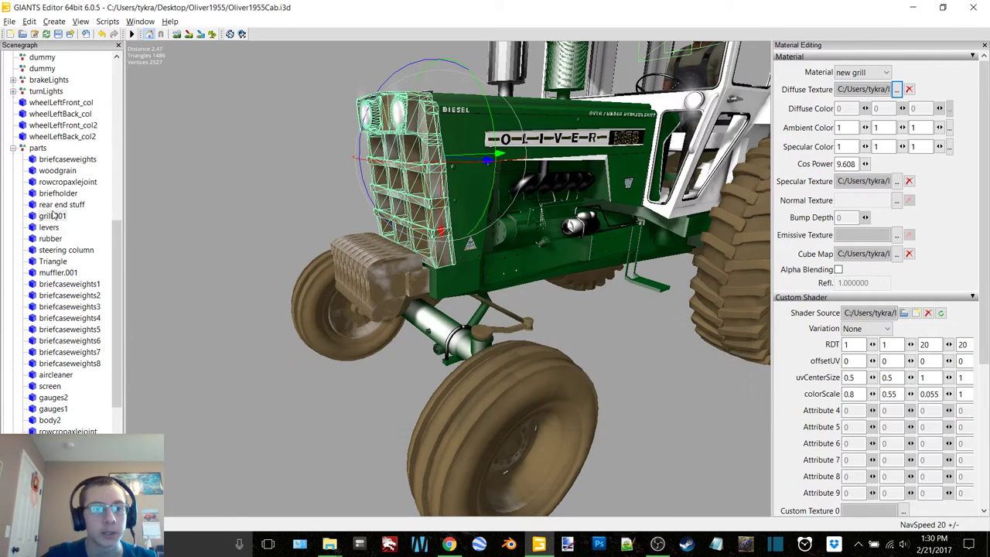
Step: Relink the diffuse texture of the levers object's material to levers.dds and remove its emissive texture
click(49, 227)
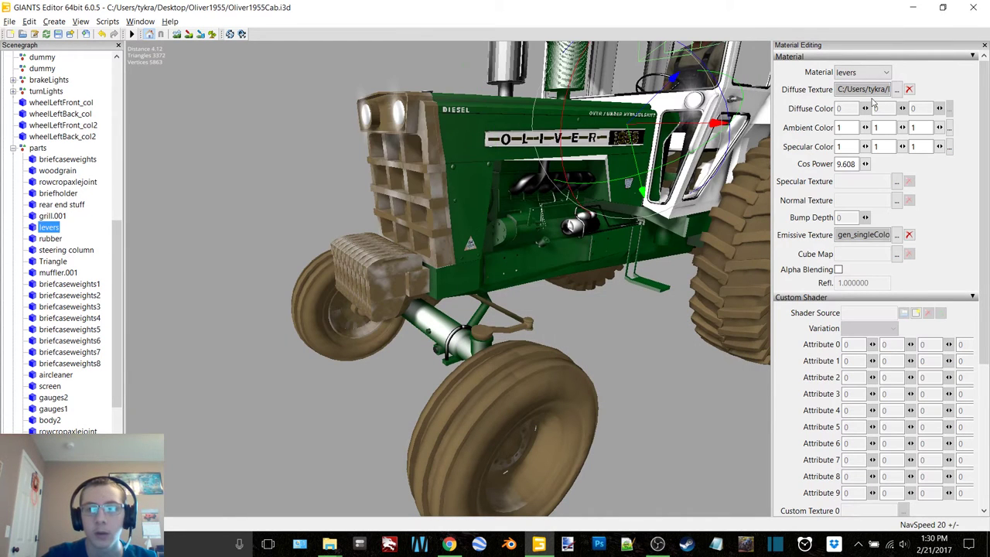
click(897, 89)
click(271, 83)
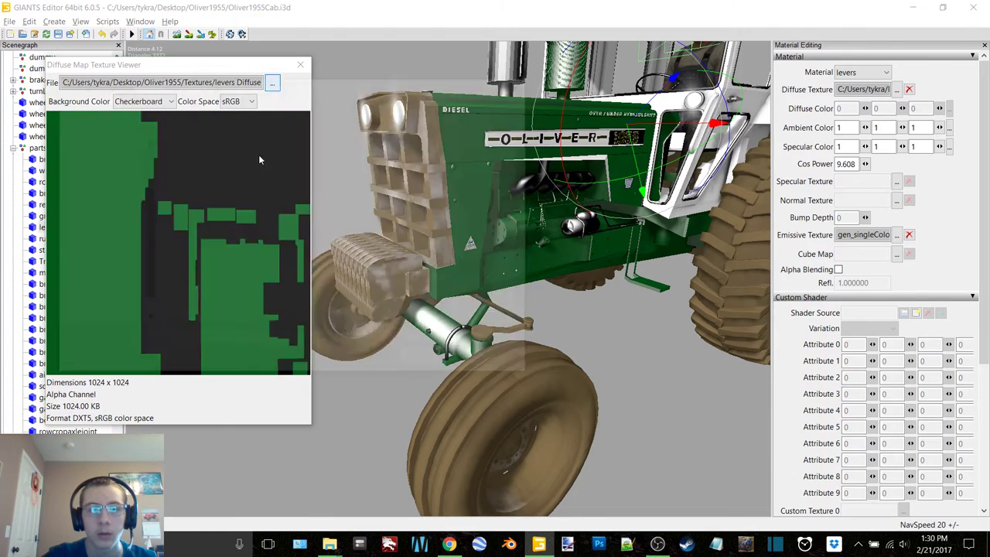
scroll(374, 236, down, 3)
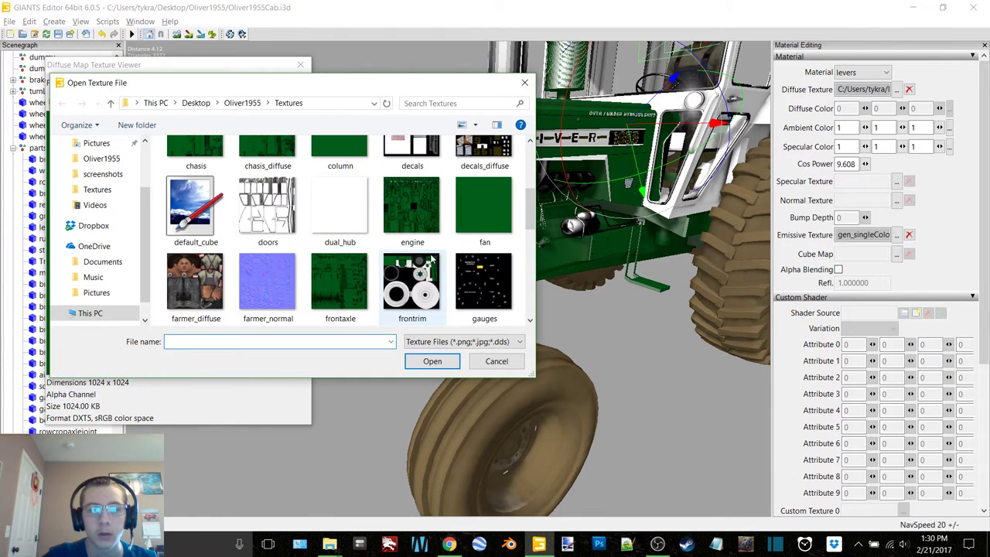
scroll(432, 259, down, 2)
double_click(331, 232)
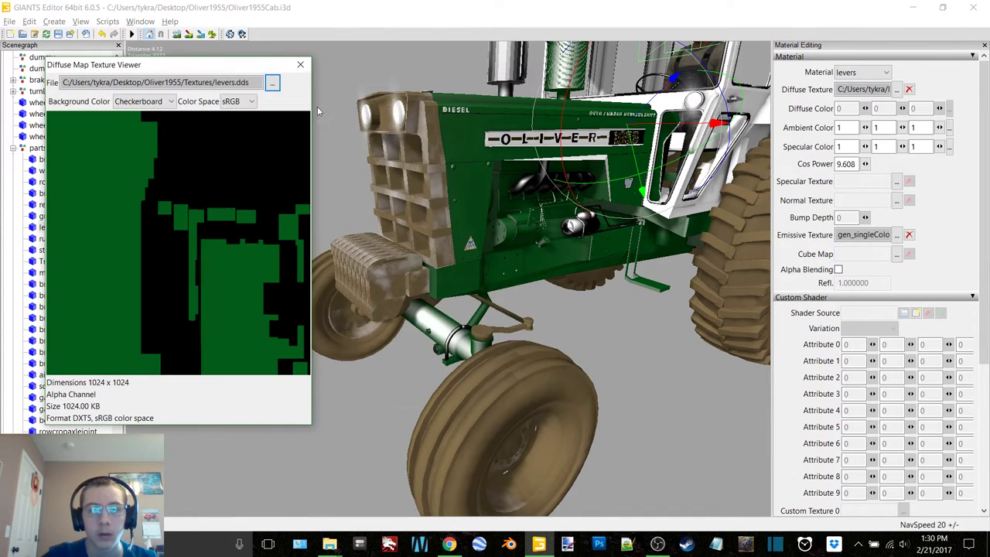
click(301, 64)
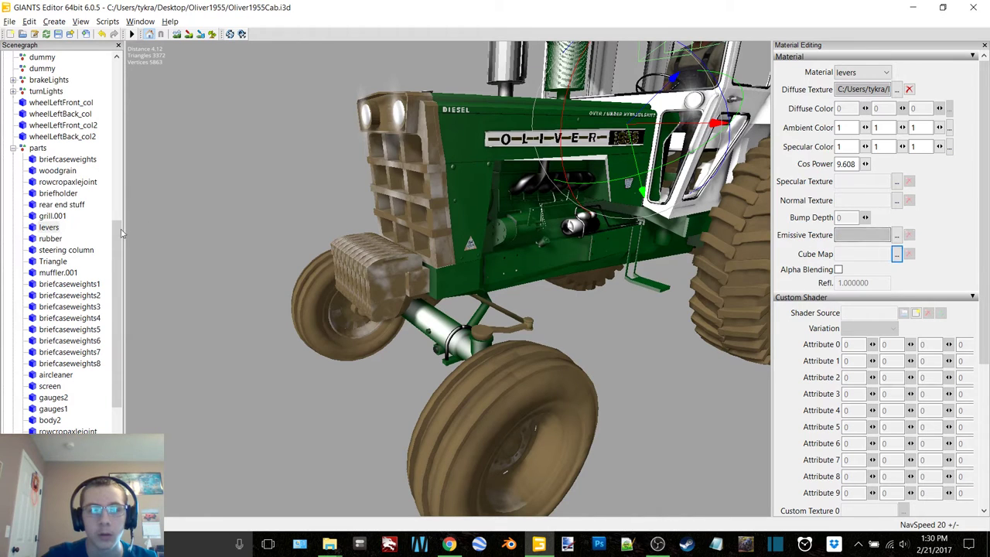
Step: Relink the diffuse texture of the rubber object's material to rubber.dds
key(Down)
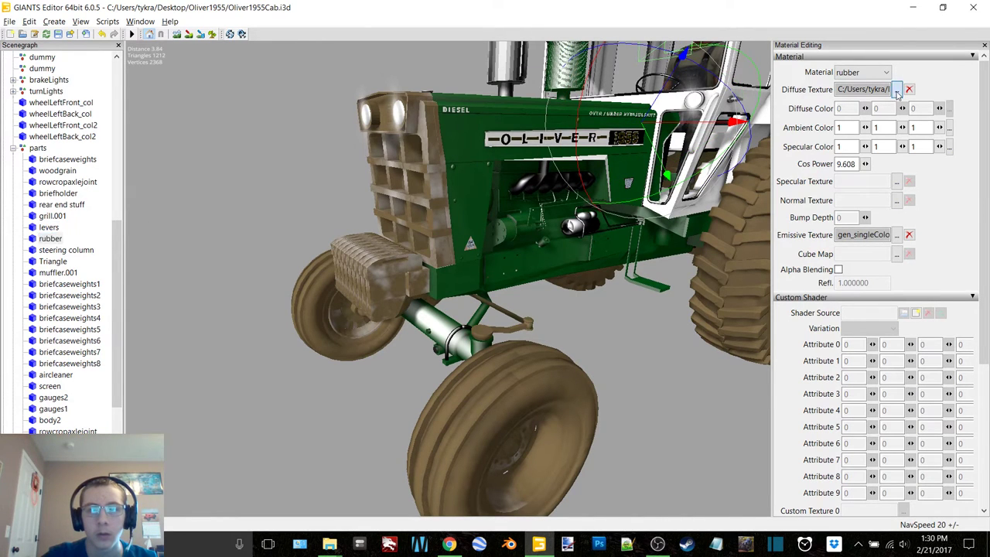
click(897, 90)
click(272, 83)
scroll(370, 284, down, 5)
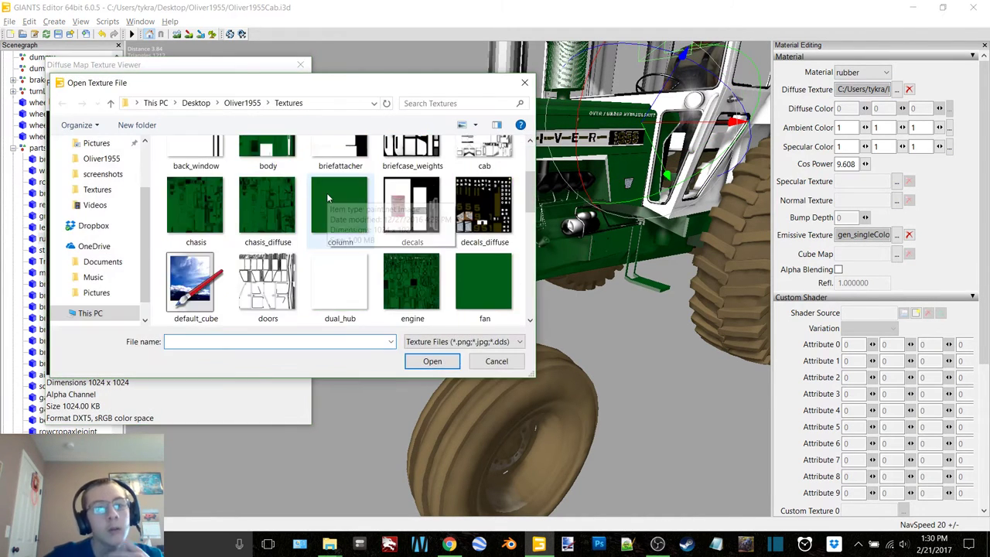
scroll(370, 284, down, 3)
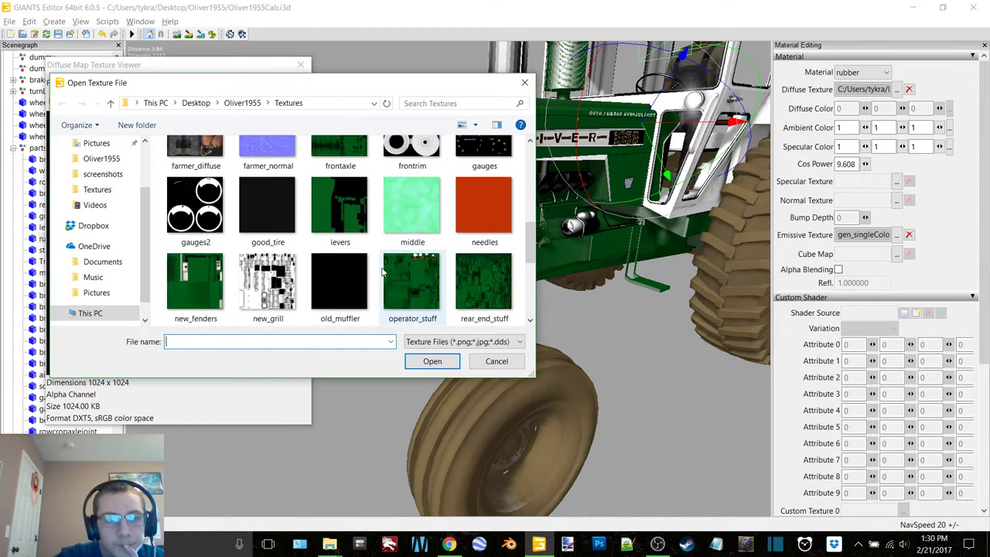
double_click(341, 285)
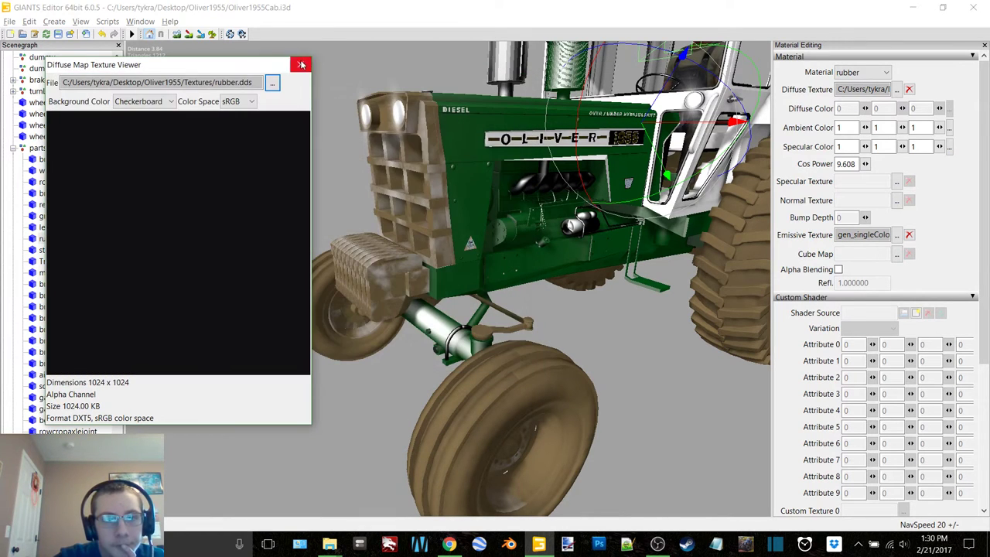
Step: Remove the emissive texture from the steering column's material and relink its diffuse texture to column
click(324, 264)
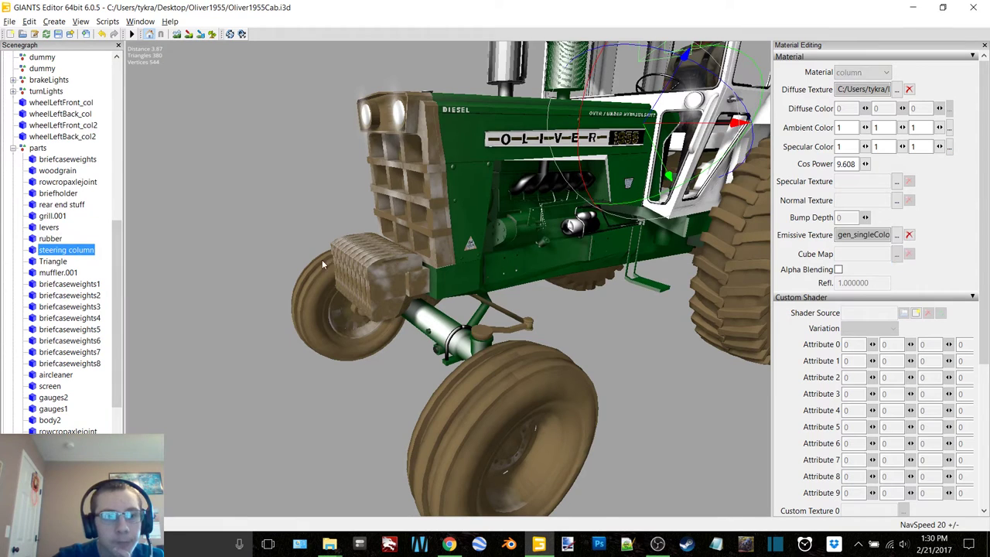
click(894, 89)
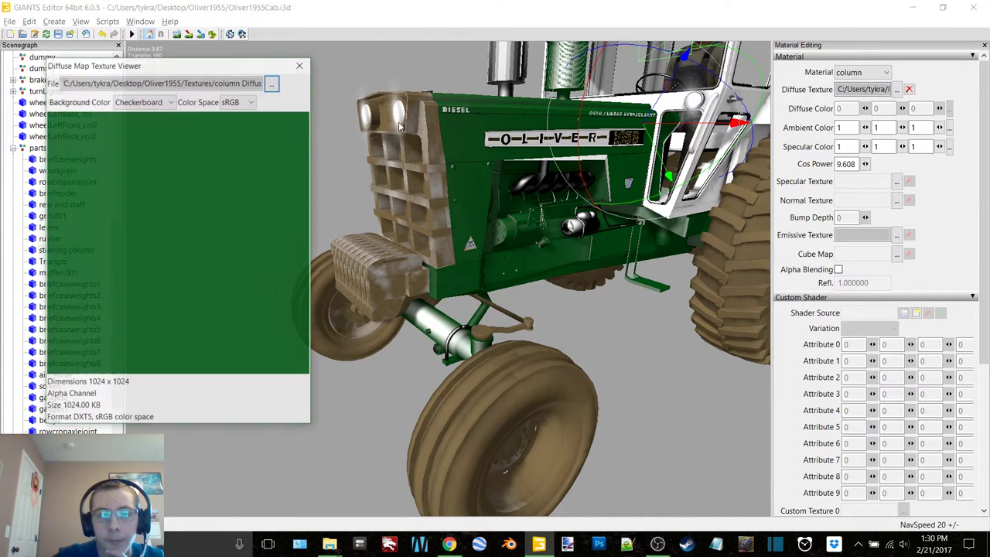
click(270, 84)
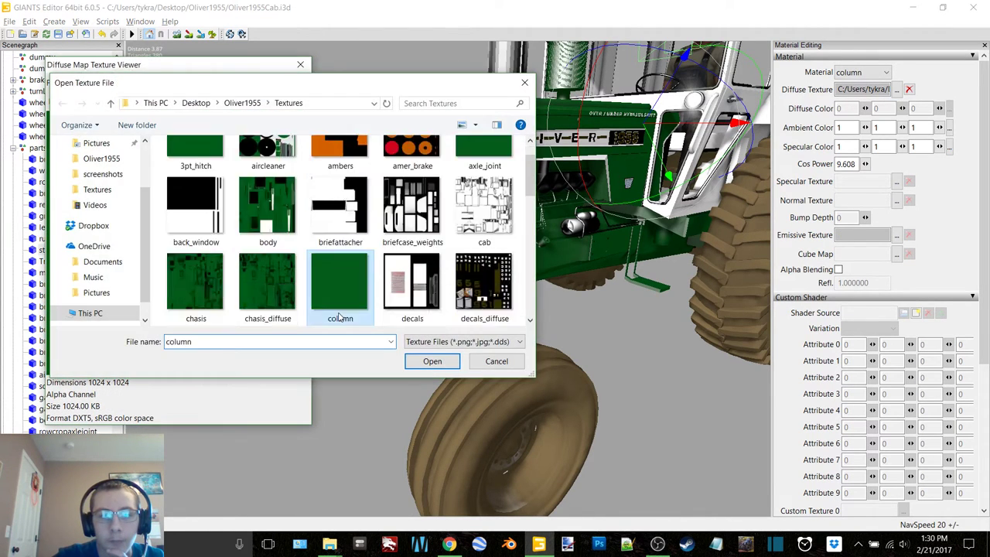
double_click(338, 272)
Step: Assign the dirt shader as the custom shader of the Triangle object's acmat_0 material
click(228, 273)
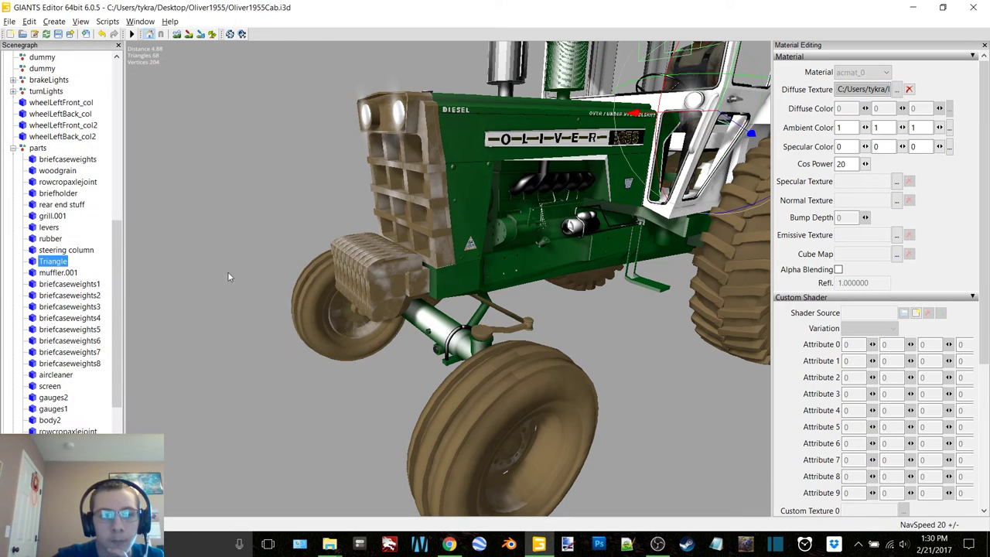
scroll(916, 316, down, 5)
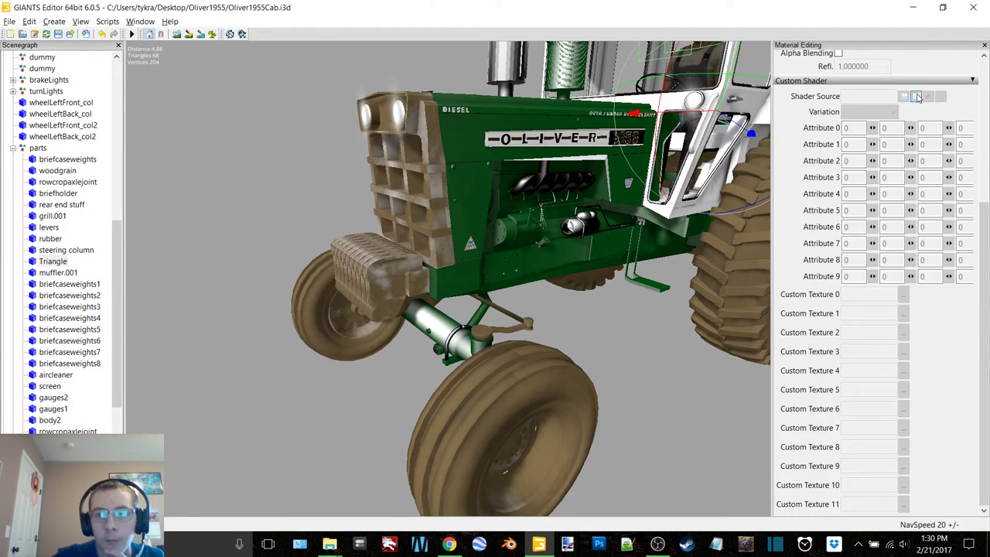
click(917, 96)
double_click(150, 131)
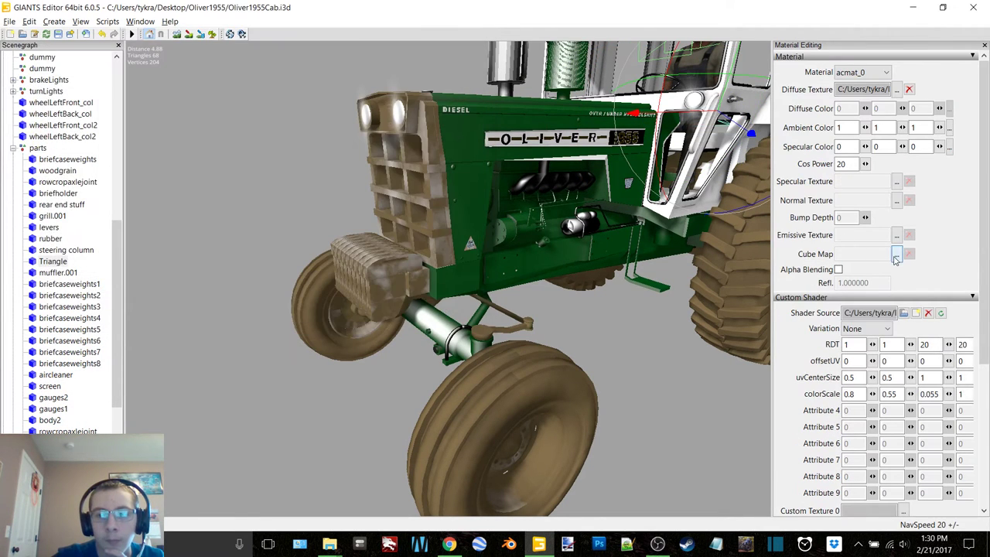
Step: Set the cube map of the Triangle object's material to default_cube
click(895, 259)
click(273, 83)
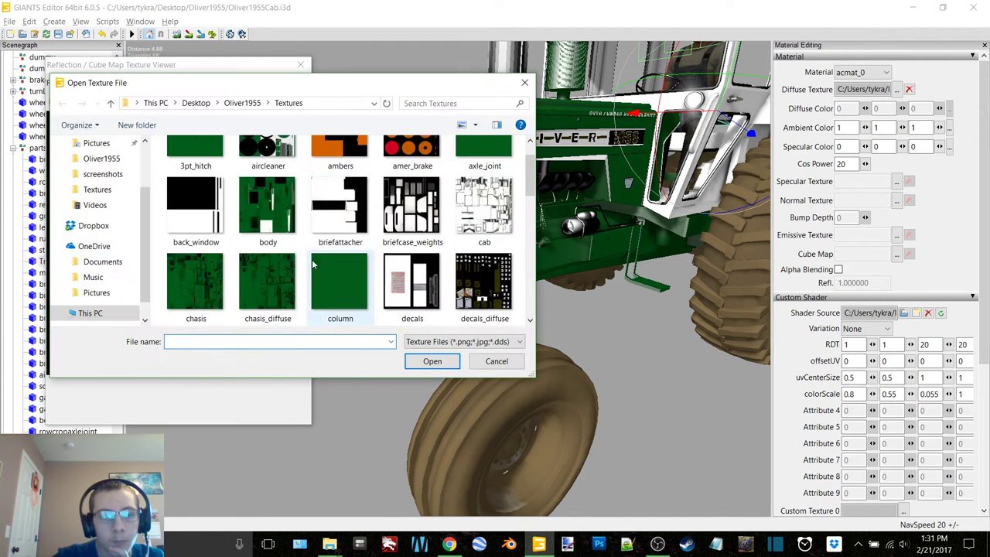
scroll(314, 266, down, 1)
double_click(196, 280)
click(301, 65)
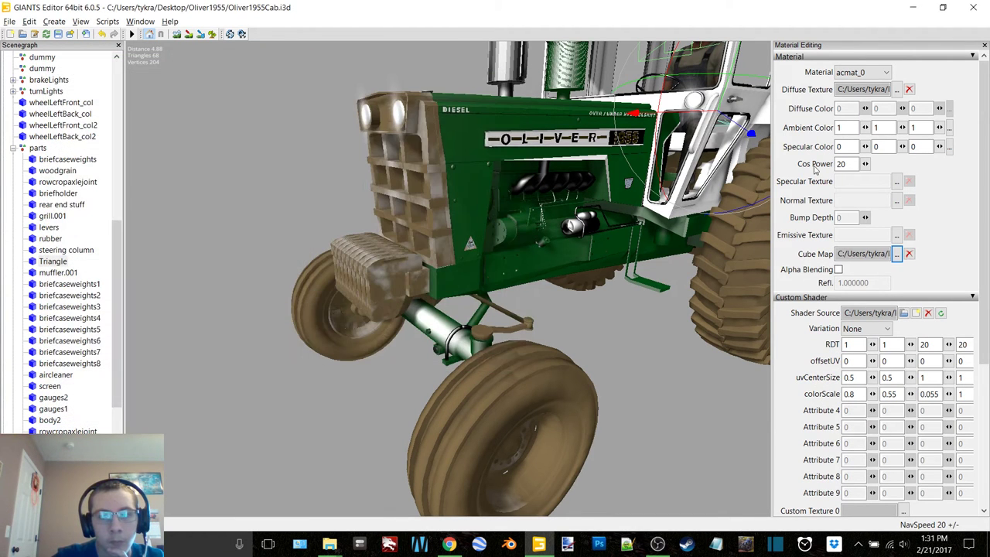
Step: Set the Triangle material's specular texture to middle.dds and check which diffuse texture it links to
click(895, 182)
click(273, 84)
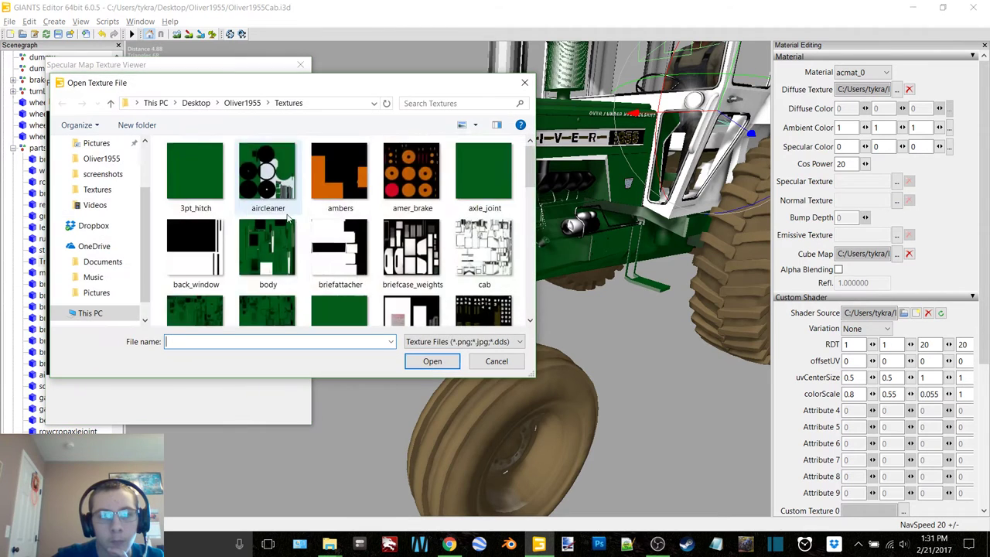
double_click(412, 283)
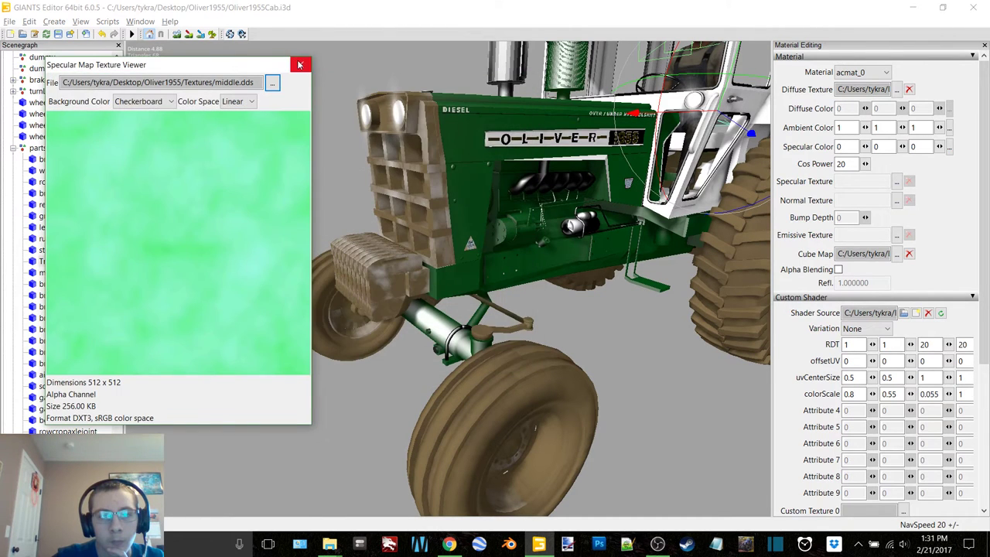
click(301, 65)
click(896, 90)
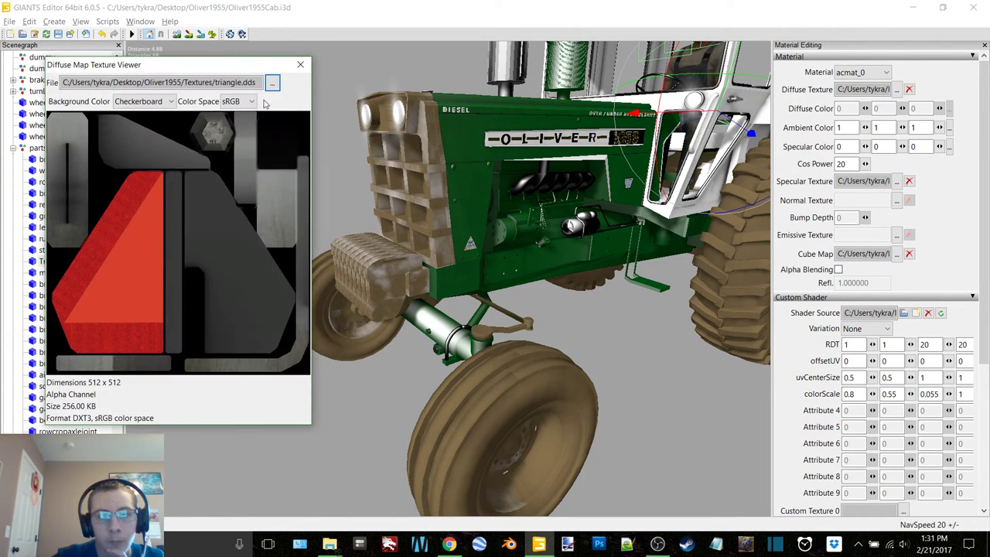
click(301, 65)
Step: Assign the dirt shader and a cube map to muffler.001's old muffler material
click(65, 273)
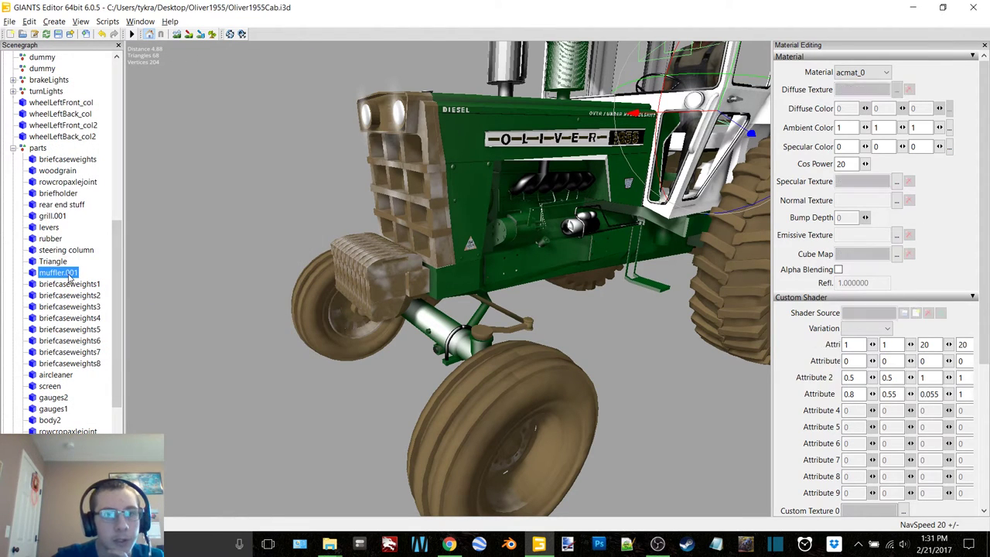
scroll(919, 180, down, 3)
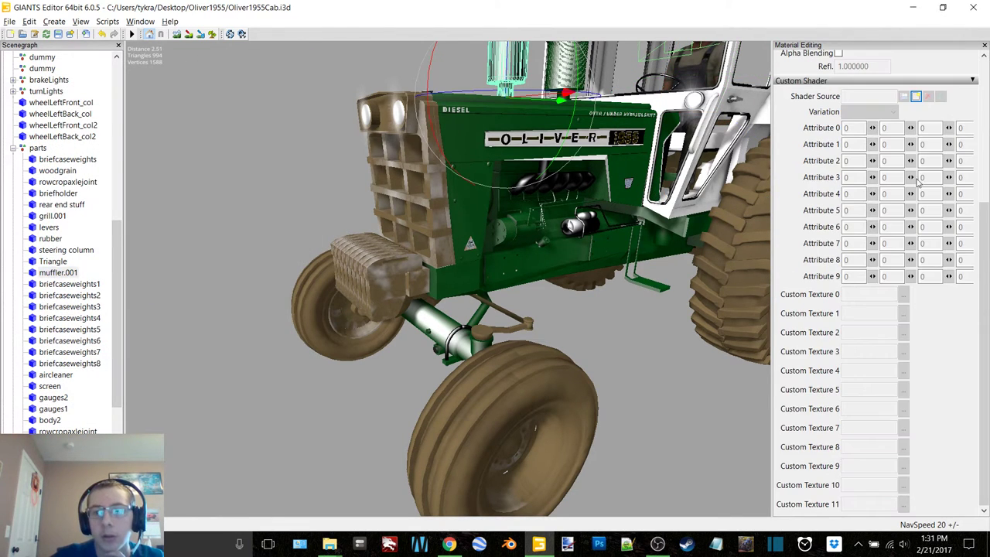
click(916, 97)
click(150, 132)
click(385, 317)
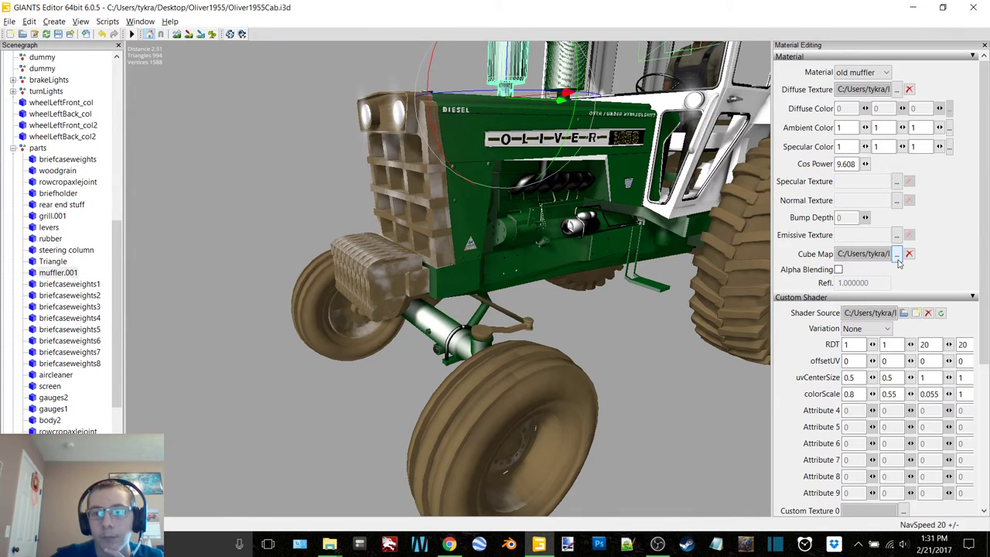
Step: Set the specular texture of muffler.001's old muffler material to middle.dds
click(896, 181)
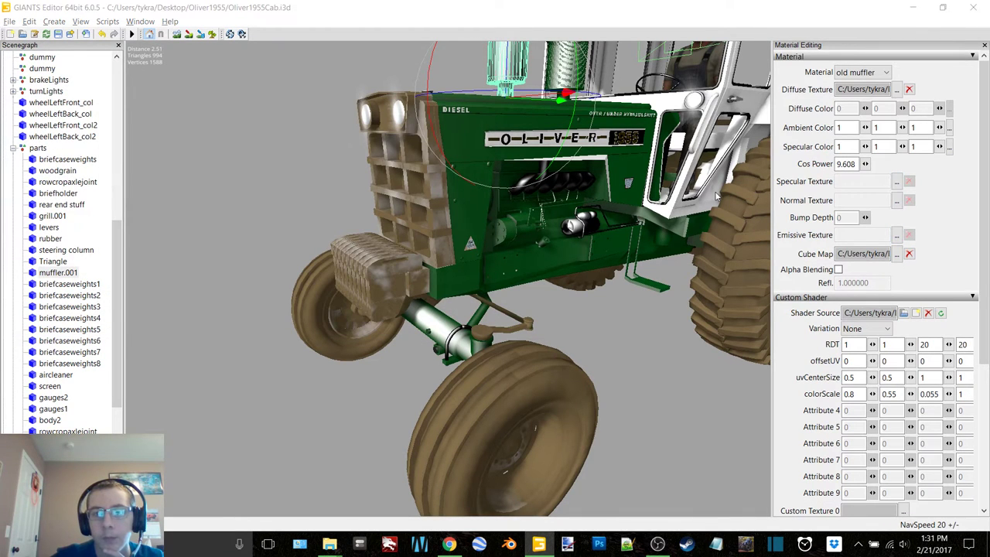
scroll(366, 232, down, 6)
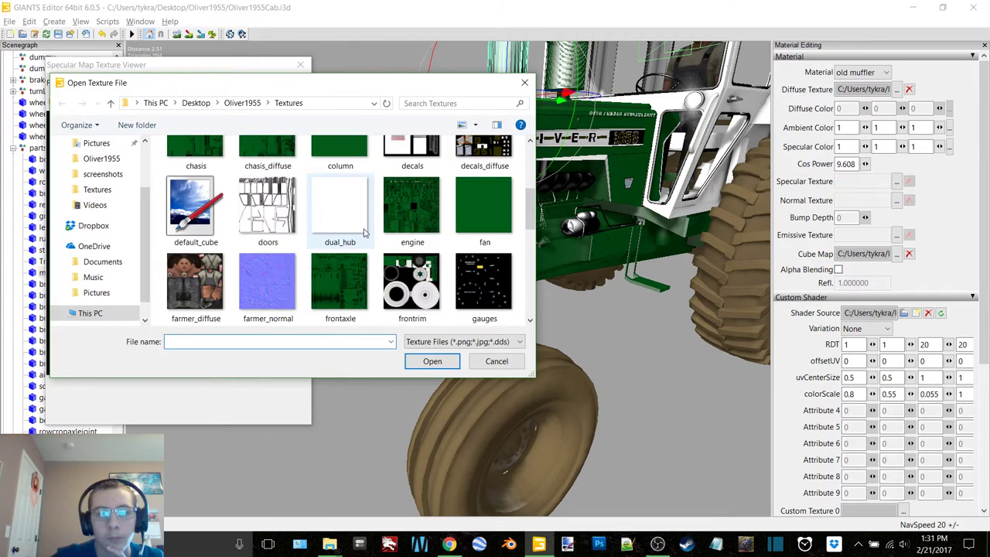
click(430, 291)
double_click(430, 291)
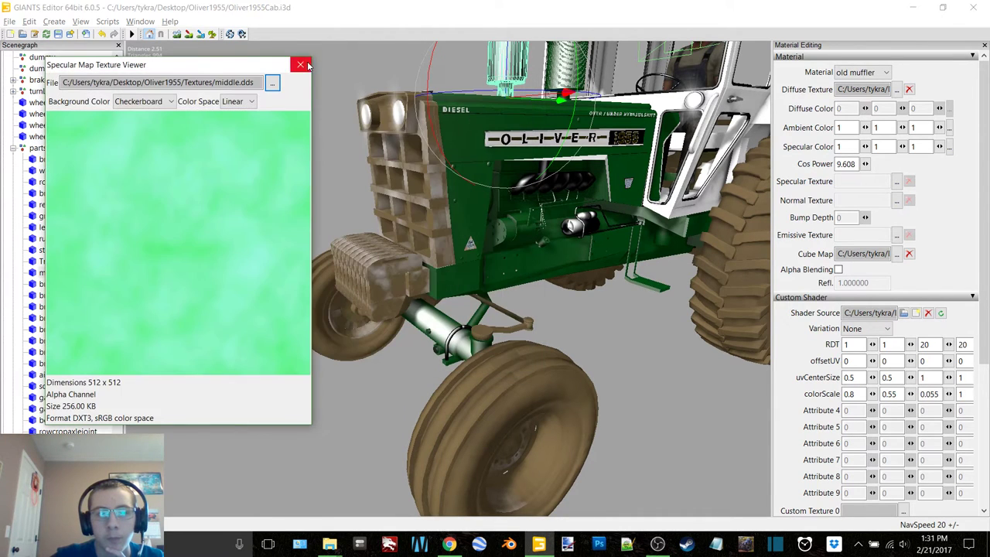
Step: Relink the diffuse texture of muffler.001's old muffler material to old_muffler in the main Textures folder
click(897, 89)
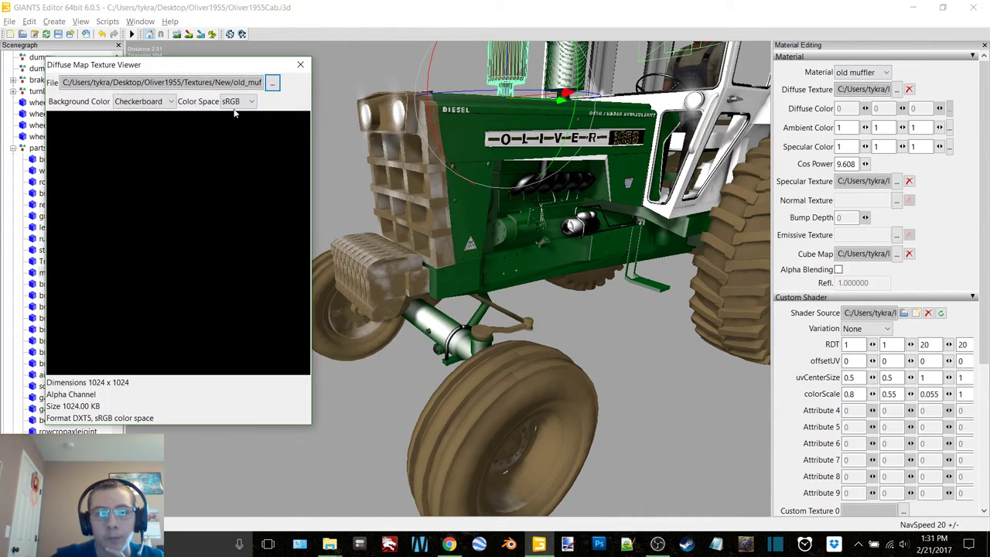
click(271, 84)
scroll(305, 265, down, 5)
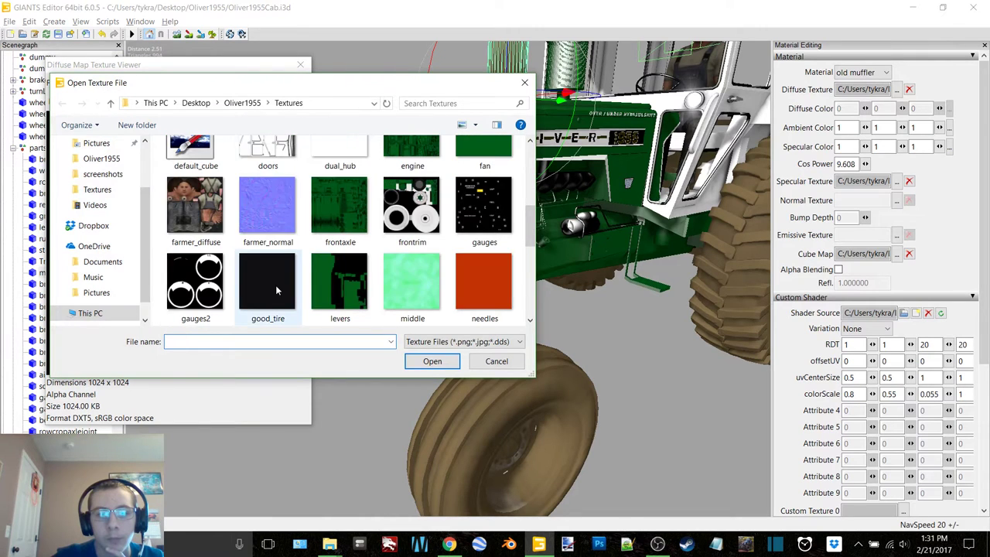
scroll(275, 290, down, 1)
double_click(335, 284)
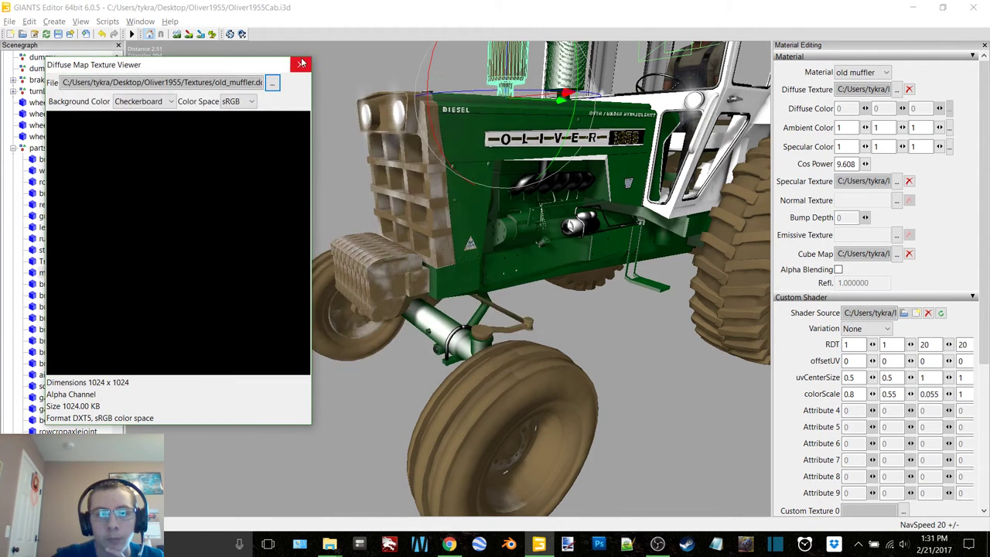
click(302, 63)
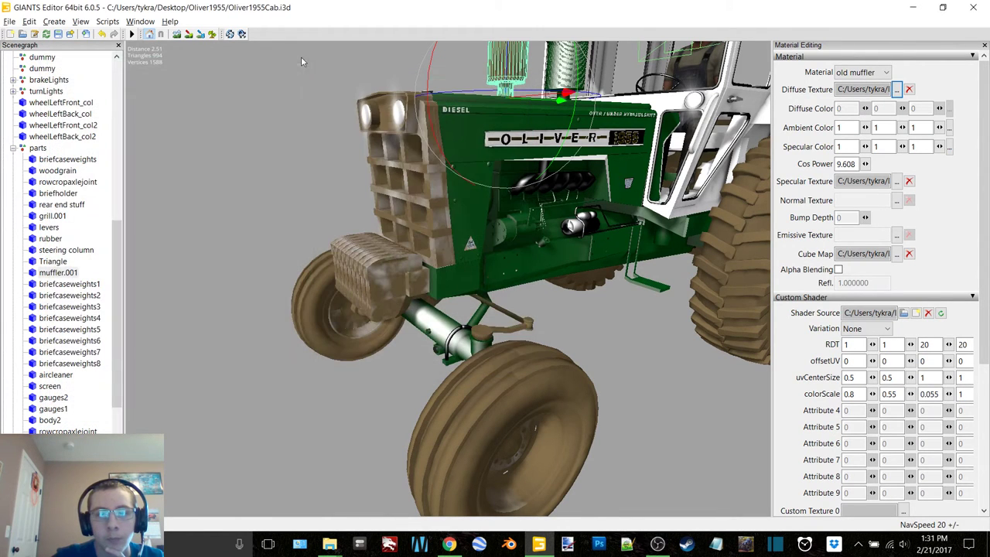
Step: Assign the dirt shader as the custom shader of the aircleaner object's material
click(58, 376)
scroll(67, 357, down, 6)
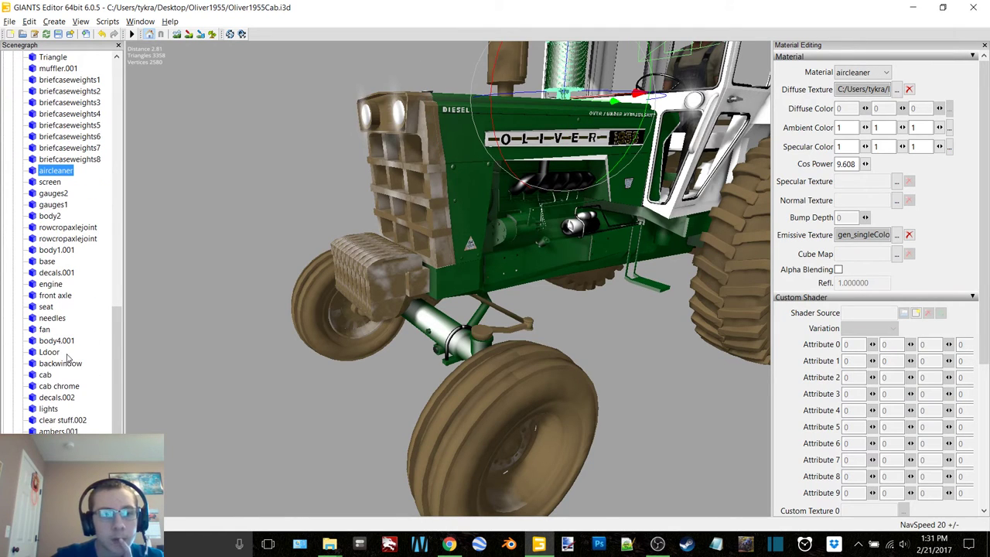
scroll(897, 329, down, 3)
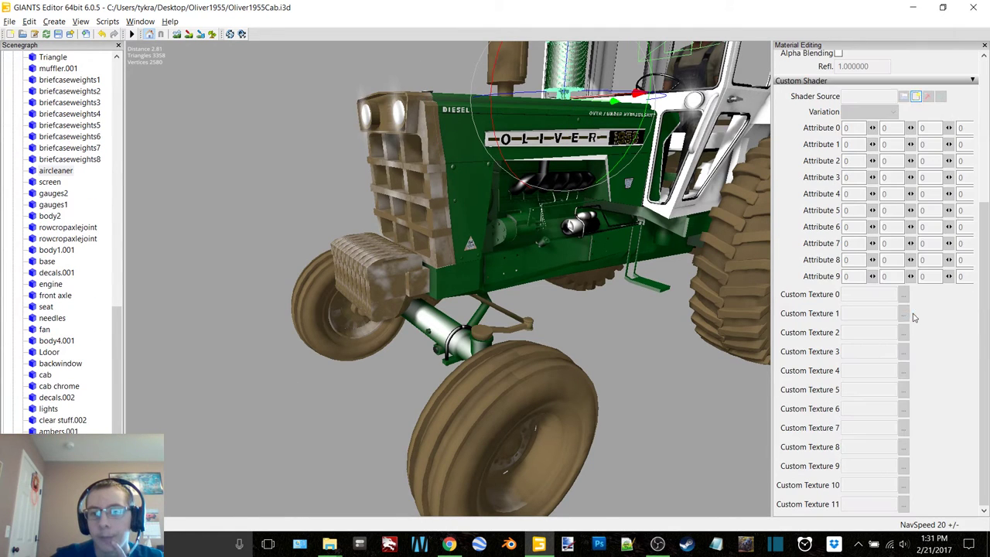
click(916, 96)
double_click(151, 135)
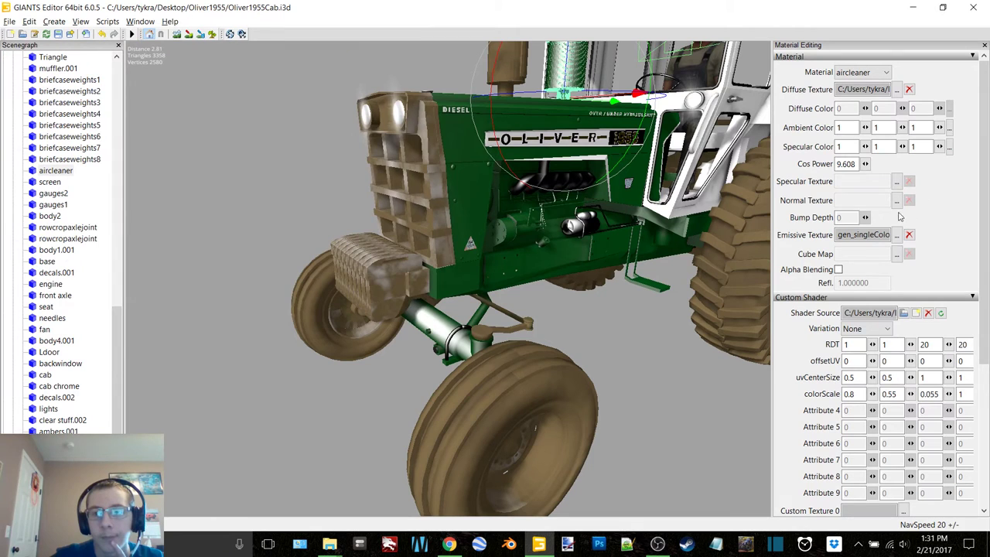
Step: Set the cube map of the aircleaner material to default_cube
click(896, 255)
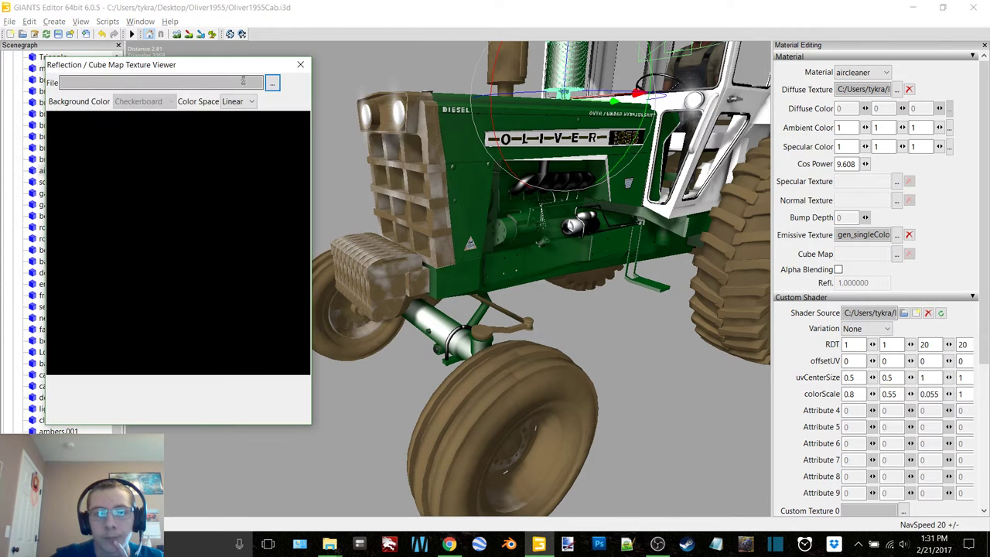
click(271, 82)
scroll(271, 238, down, 1)
double_click(197, 280)
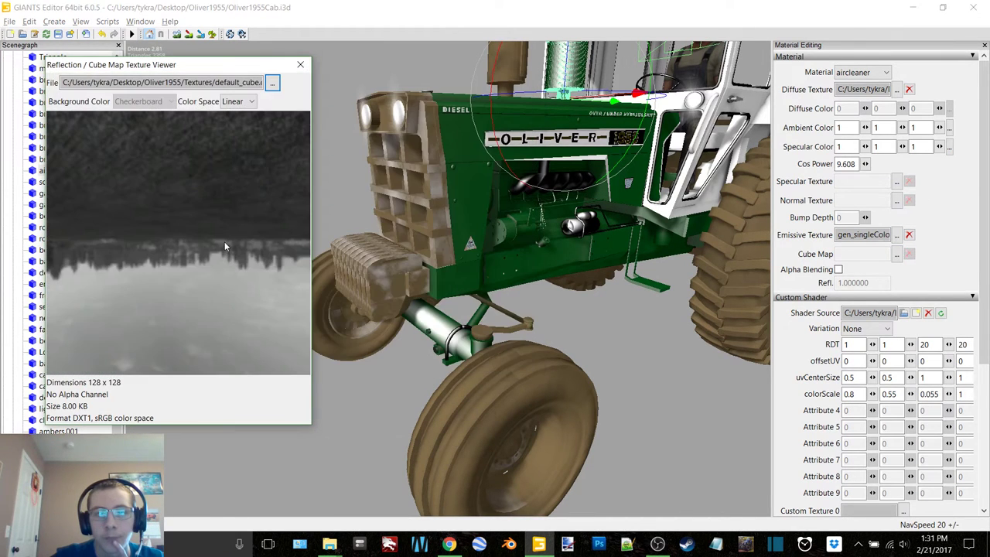
click(300, 65)
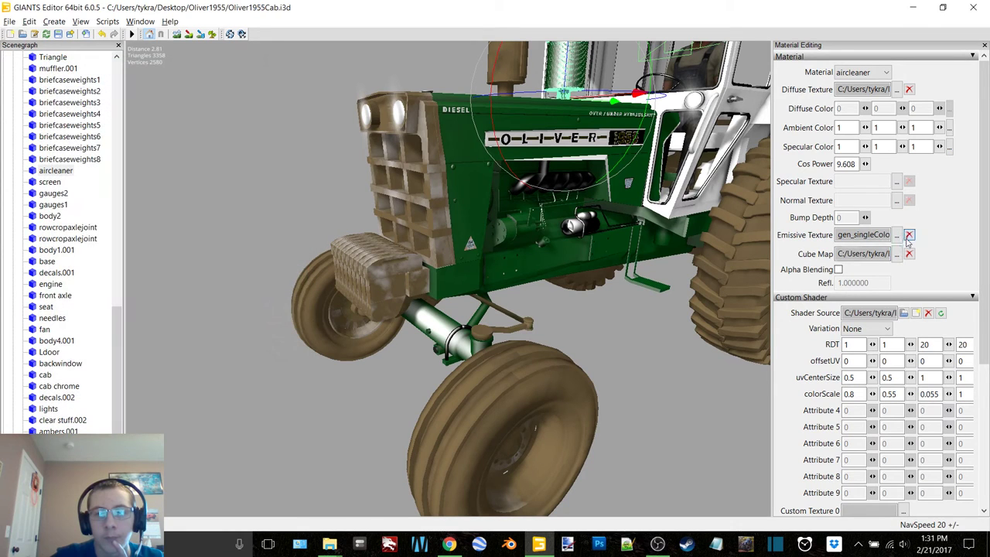
Step: Remove the emissive texture from the aircleaner material and set its specular texture to middle.dds
click(895, 181)
click(271, 82)
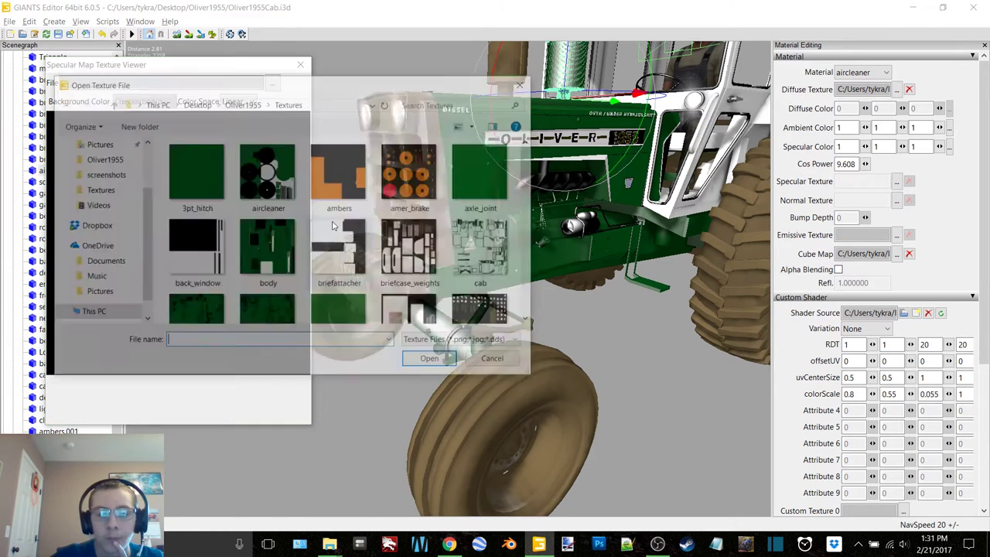
scroll(338, 232, down, 1)
double_click(413, 280)
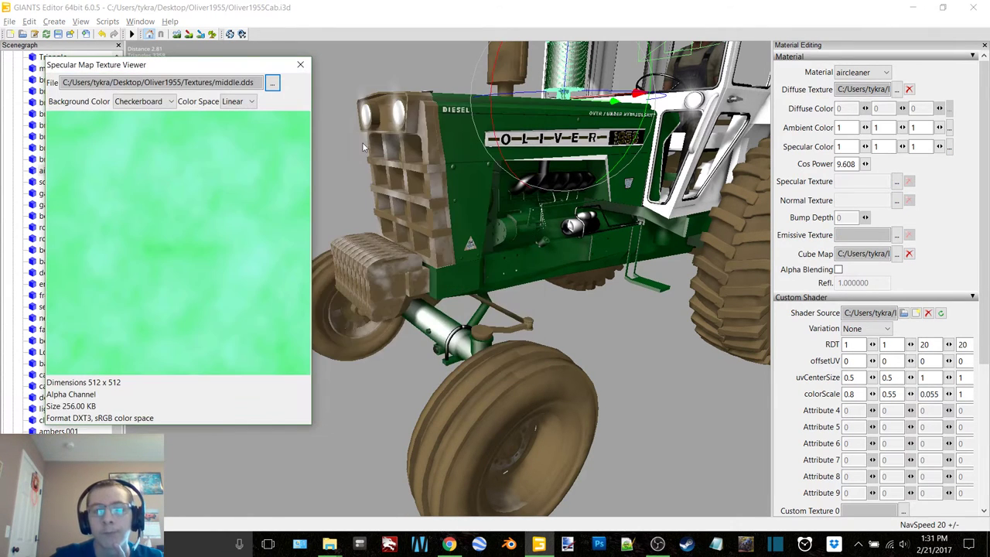
click(300, 65)
Step: Relink the diffuse texture of the aircleaner material to aircleaner.dds in the main Textures folder
click(896, 89)
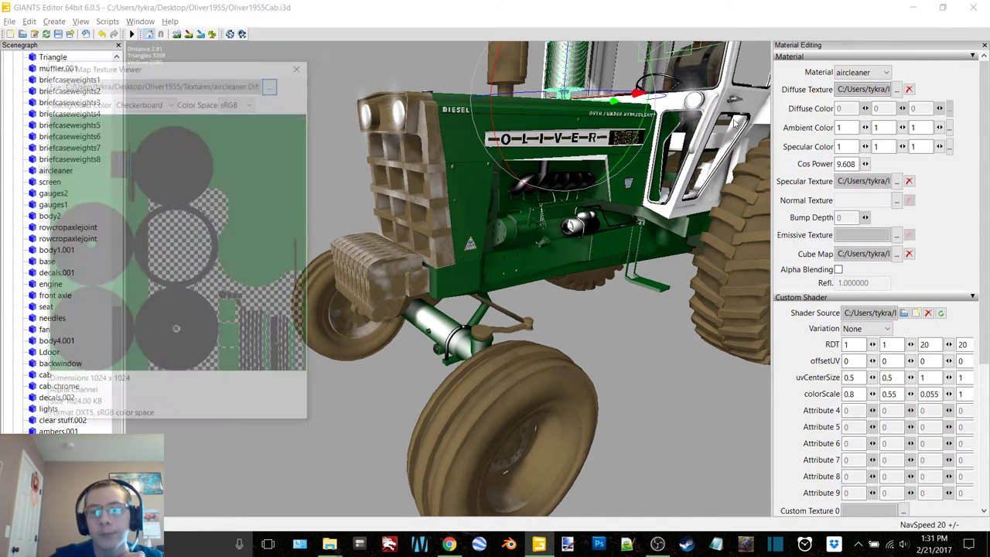
click(273, 82)
scroll(339, 246, down, 1)
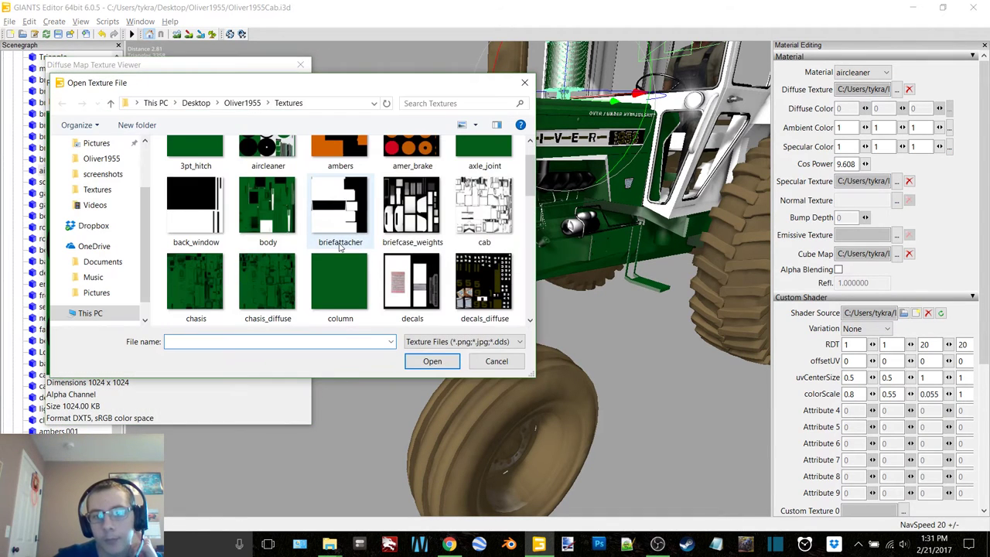
scroll(339, 246, up, 1)
double_click(268, 147)
click(300, 65)
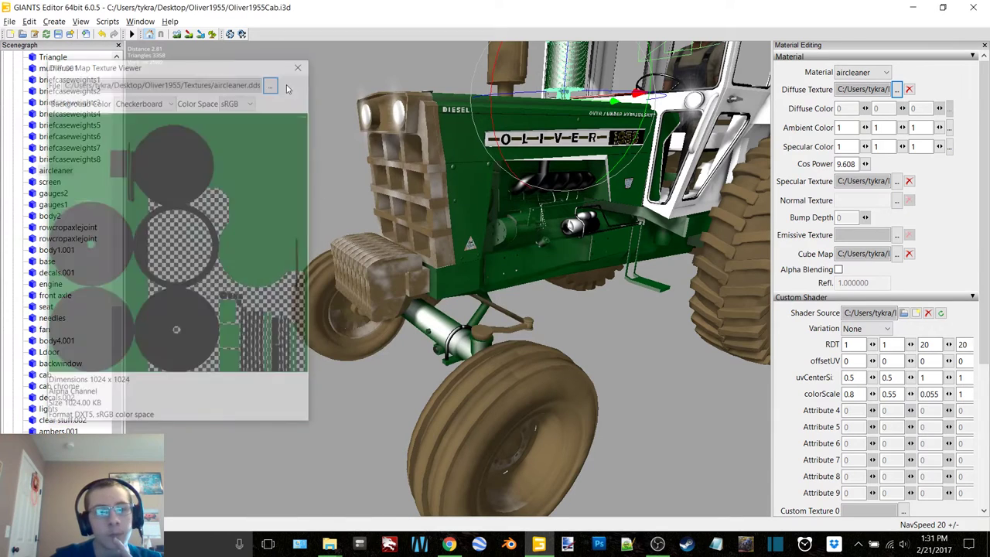
Step: Assign the vehicleShaderDirt shader as the custom shader of the screen object's material
click(51, 182)
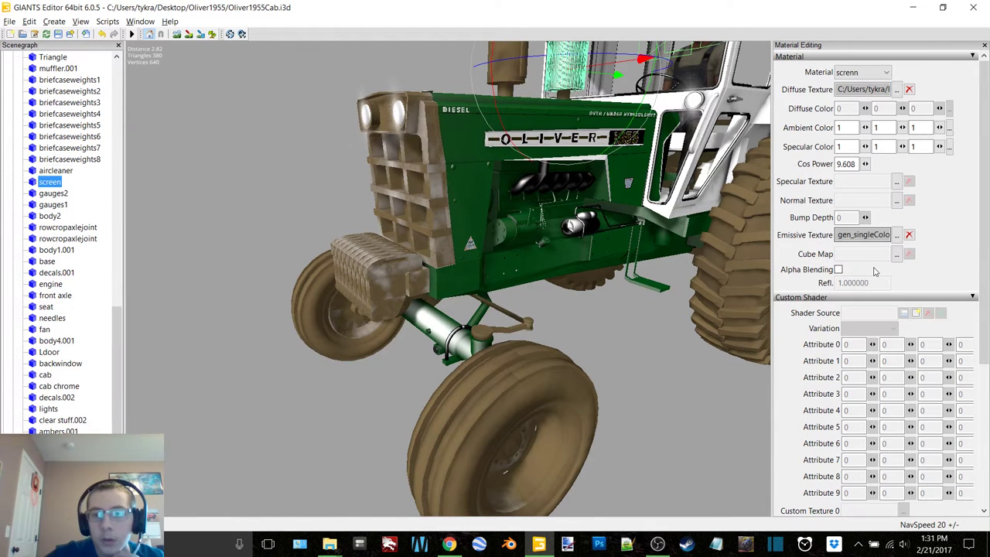
scroll(911, 322, down, 3)
click(915, 96)
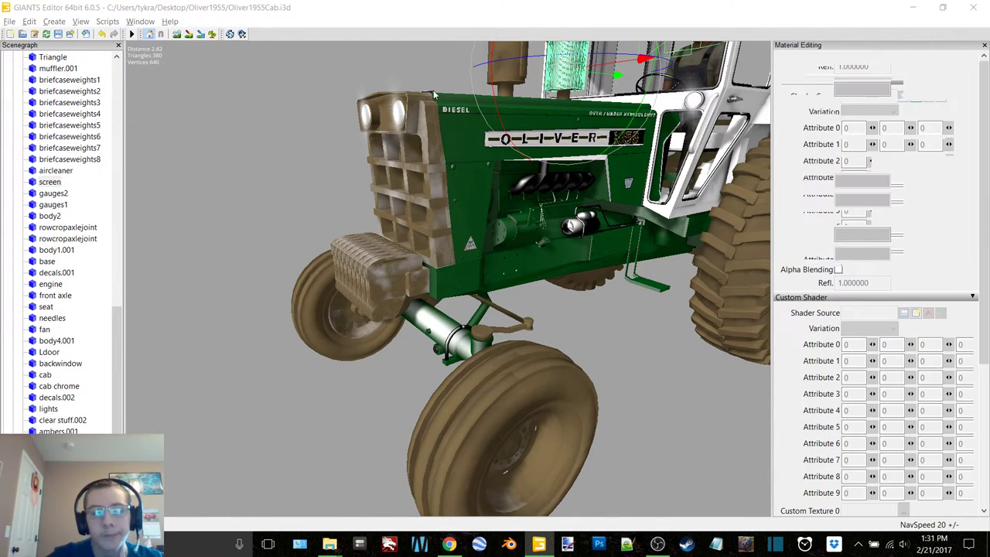
double_click(176, 143)
Step: Set the cube map of the screen object's material to default_cube
click(898, 255)
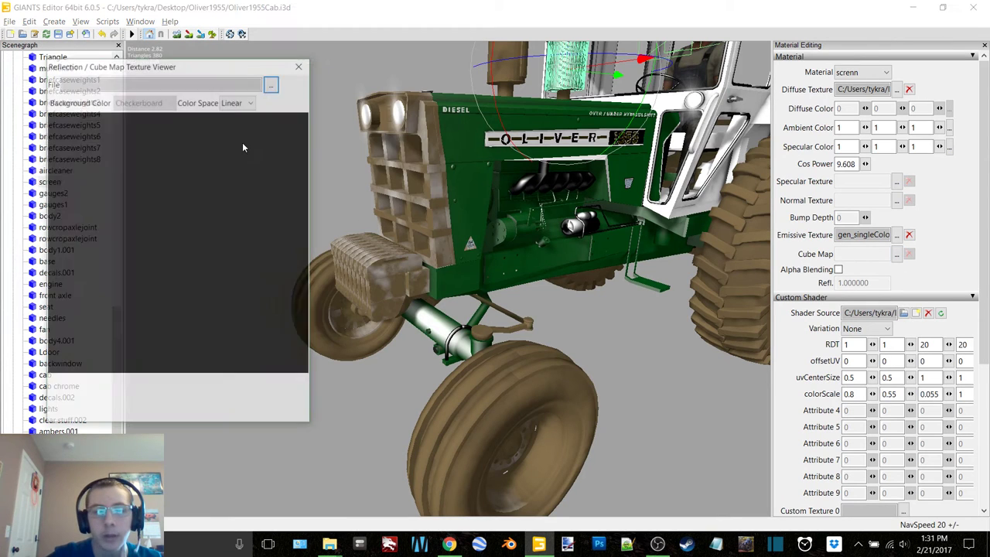
click(271, 82)
scroll(318, 221, down, 2)
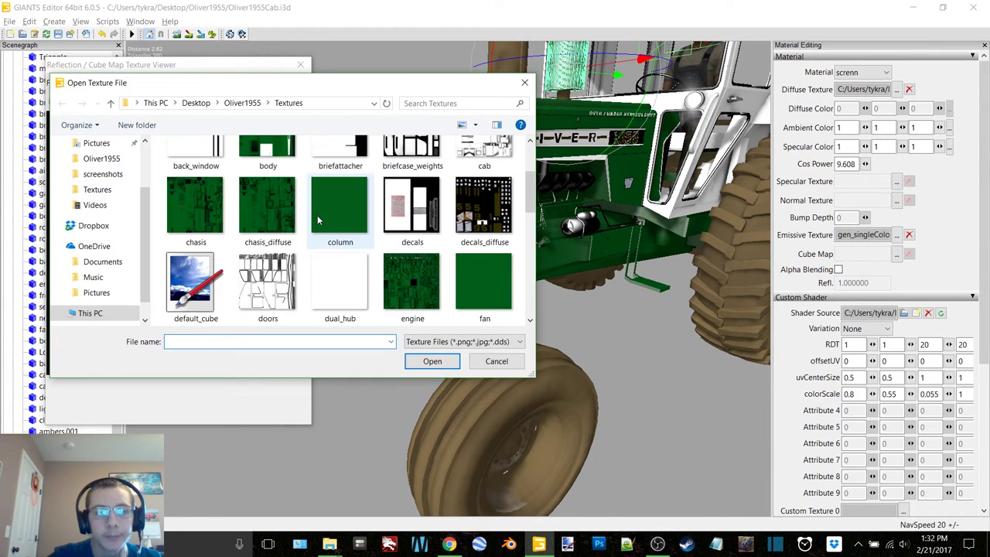
double_click(194, 280)
click(301, 65)
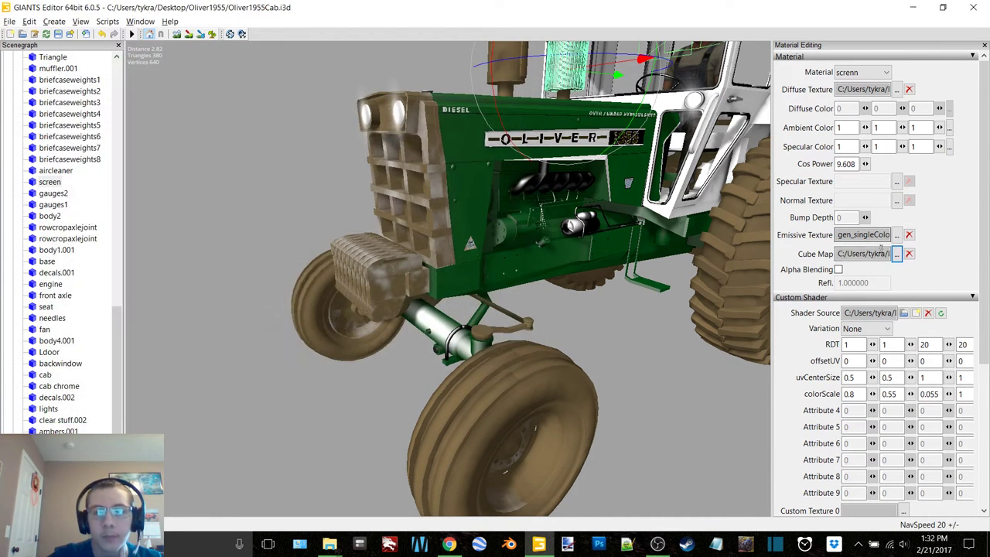
Step: Remove the emissive texture from the screen object's material and set its specular texture to middle
click(896, 180)
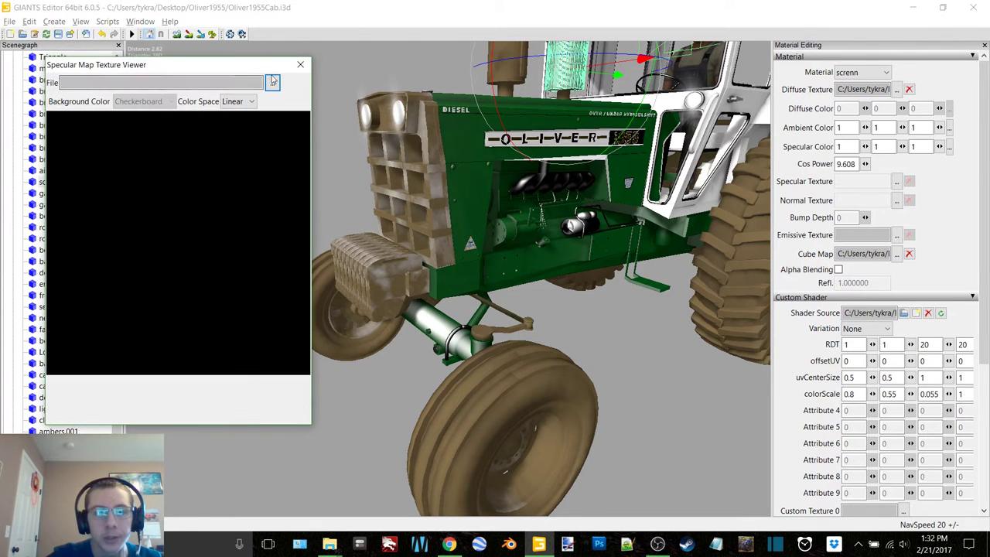
click(272, 82)
scroll(288, 253, down, 1)
double_click(340, 282)
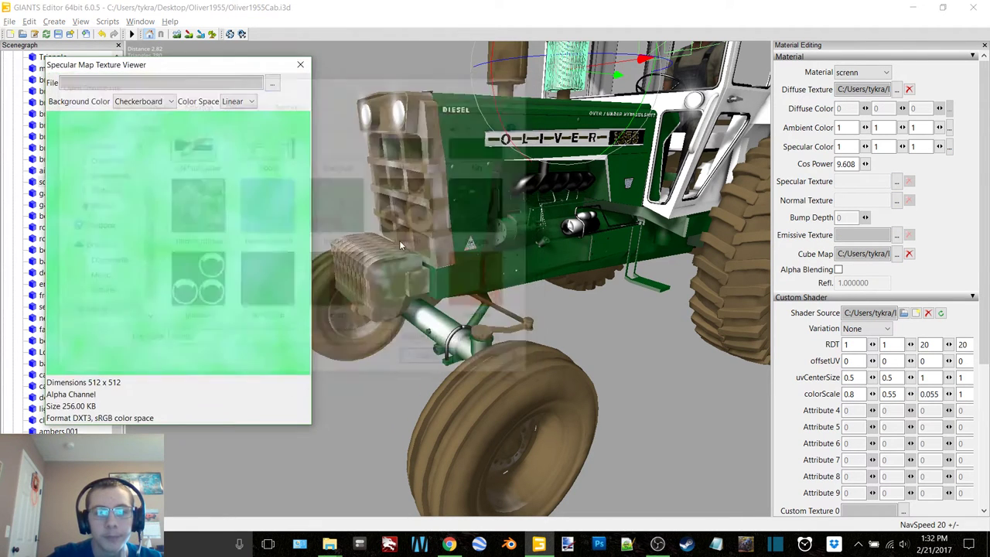
click(301, 65)
Step: Relink the diffuse texture of the screen object's material to screen.dds in the main Textures folder
click(908, 90)
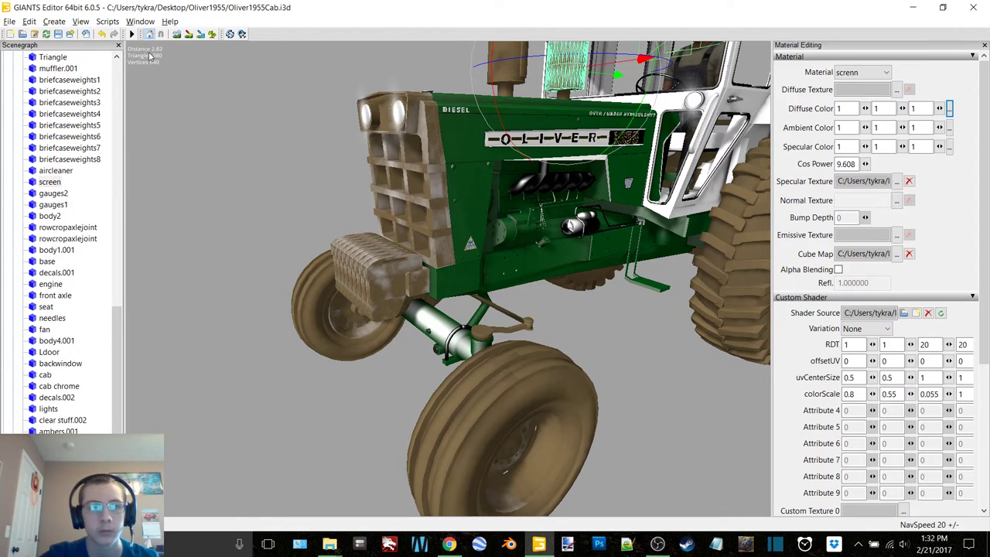
click(101, 35)
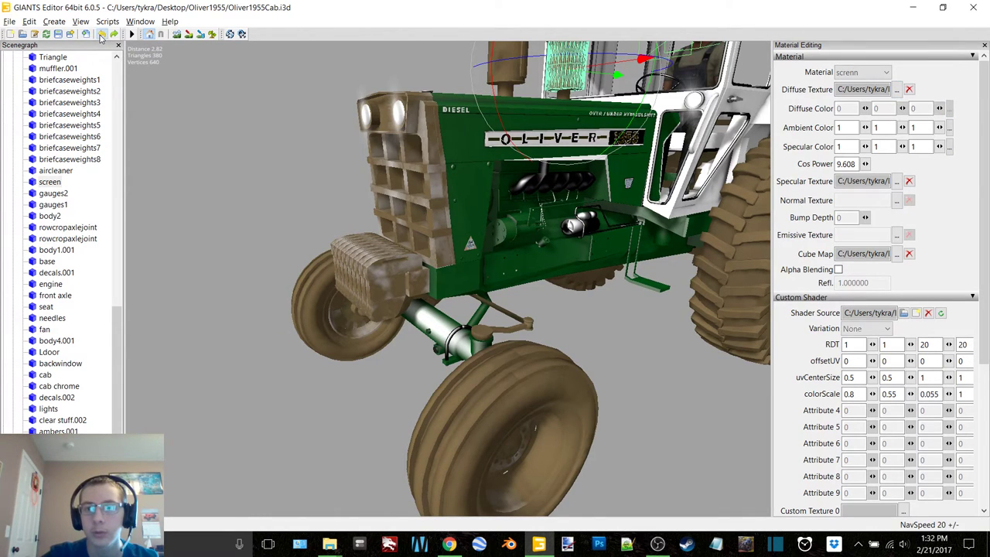
click(896, 89)
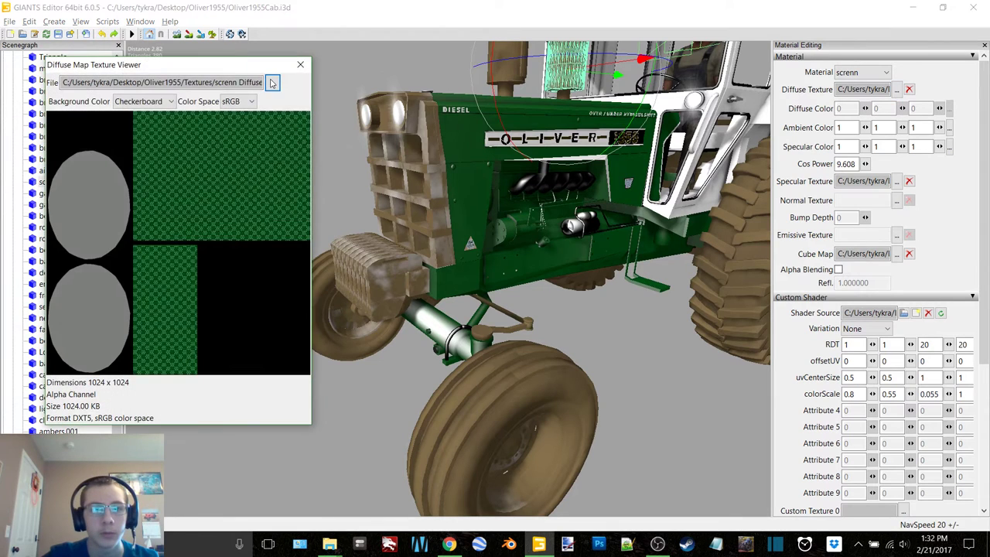
click(274, 83)
scroll(301, 256, down, 3)
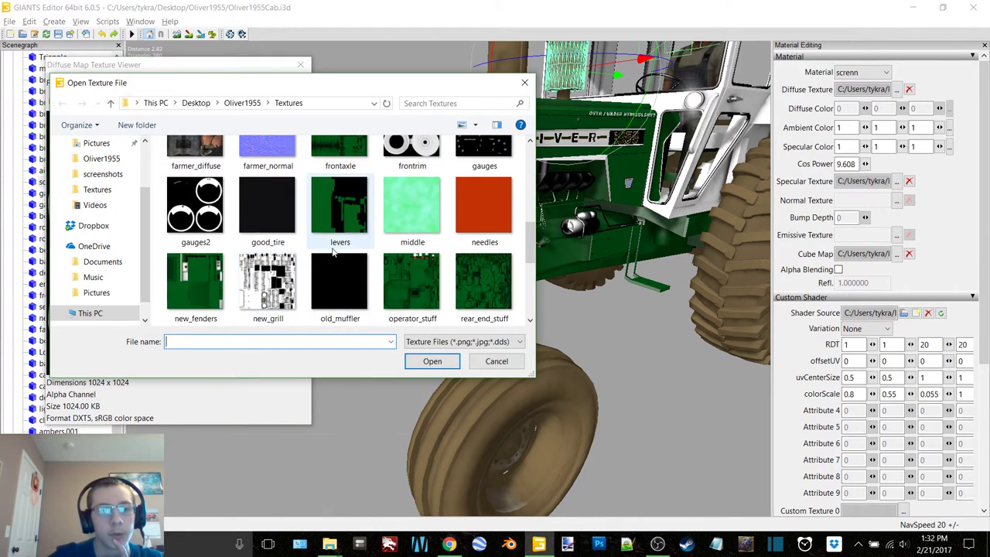
scroll(331, 250, down, 2)
scroll(332, 250, up, 2)
scroll(332, 247, down, 1)
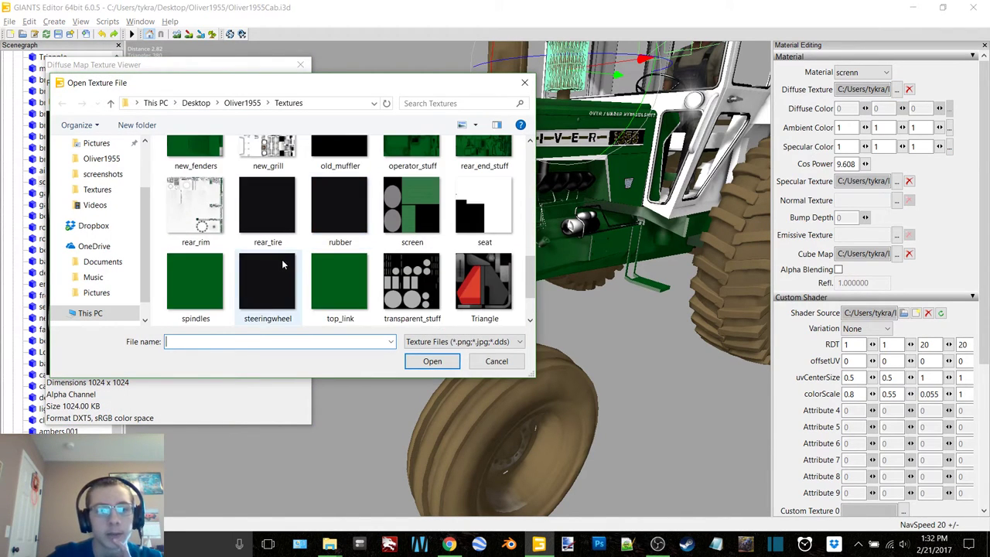
double_click(352, 215)
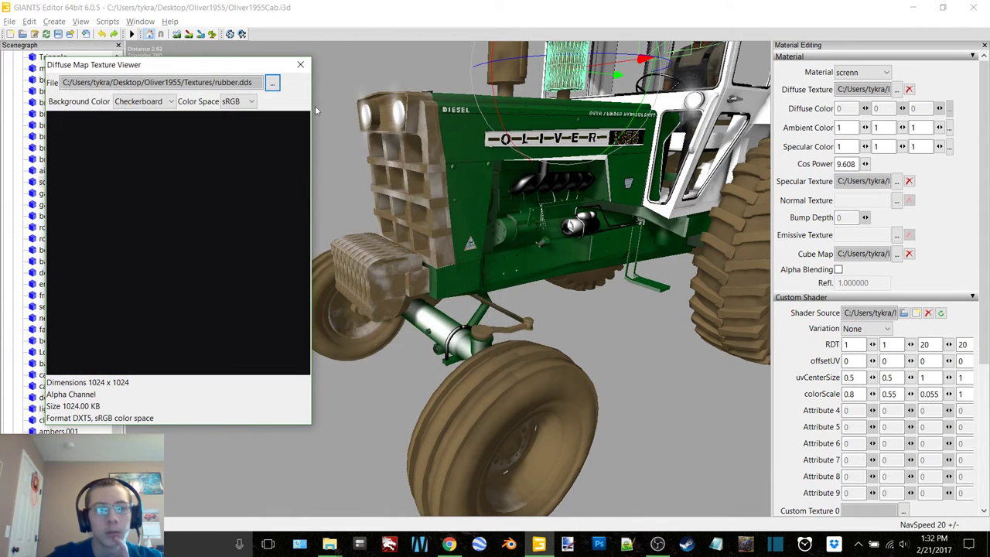
click(273, 82)
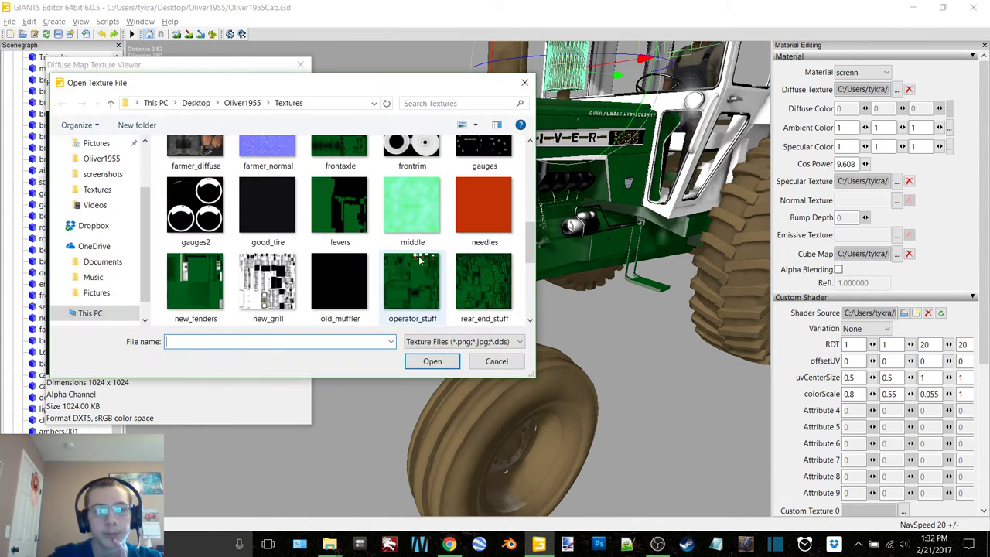
scroll(417, 290, down, 2)
double_click(412, 205)
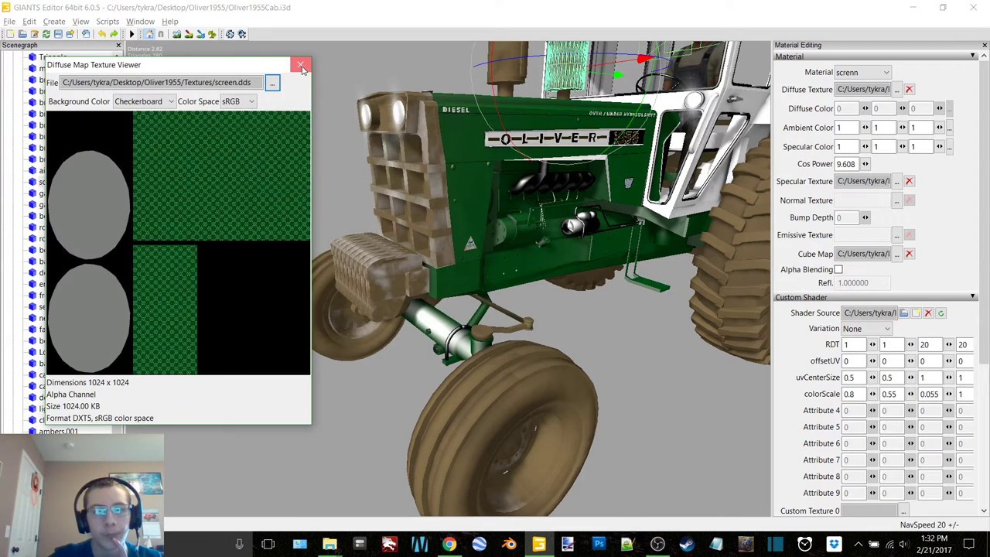
click(300, 67)
Step: Remove the emissive texture from the gauges2 object's material and relink its diffuse texture to gauges2
click(54, 193)
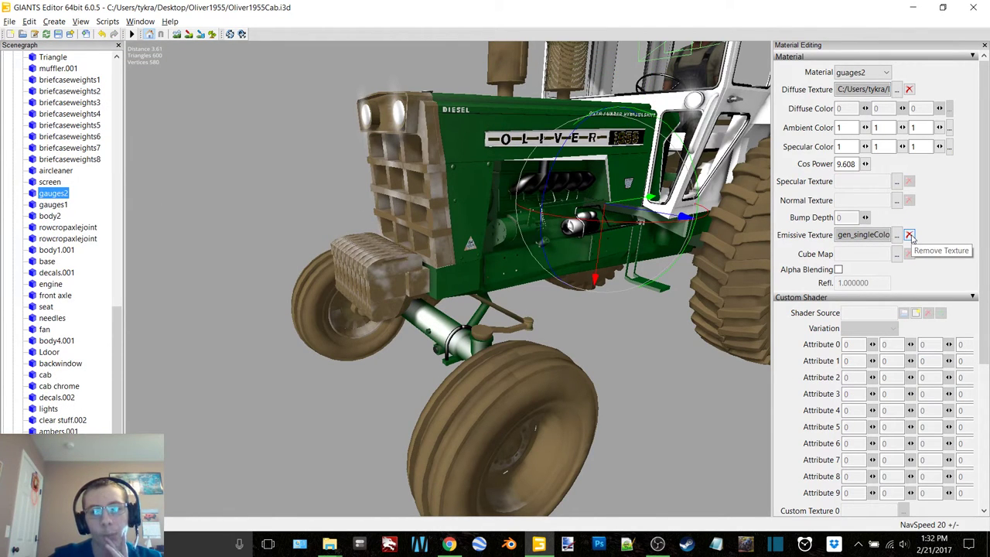
click(897, 90)
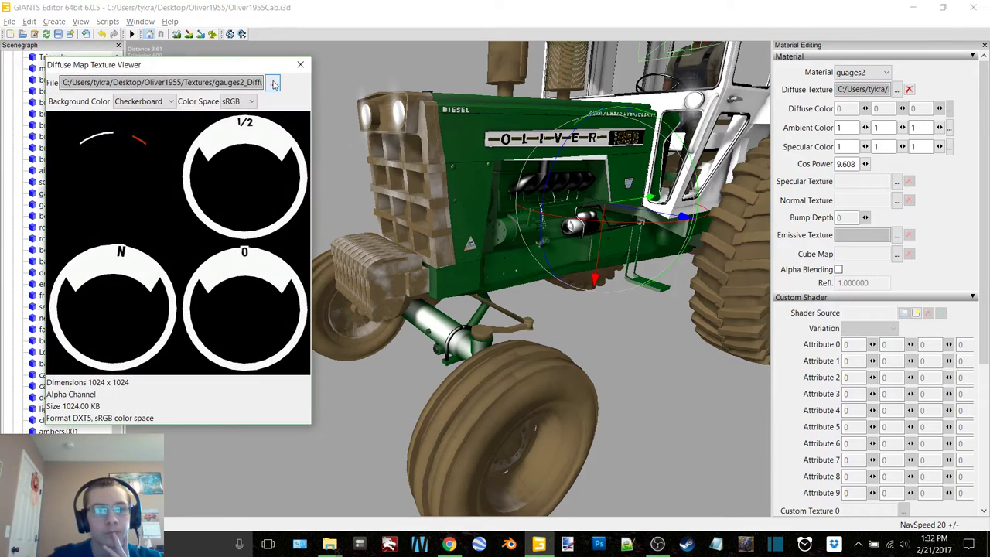
click(271, 84)
scroll(289, 205, down, 1)
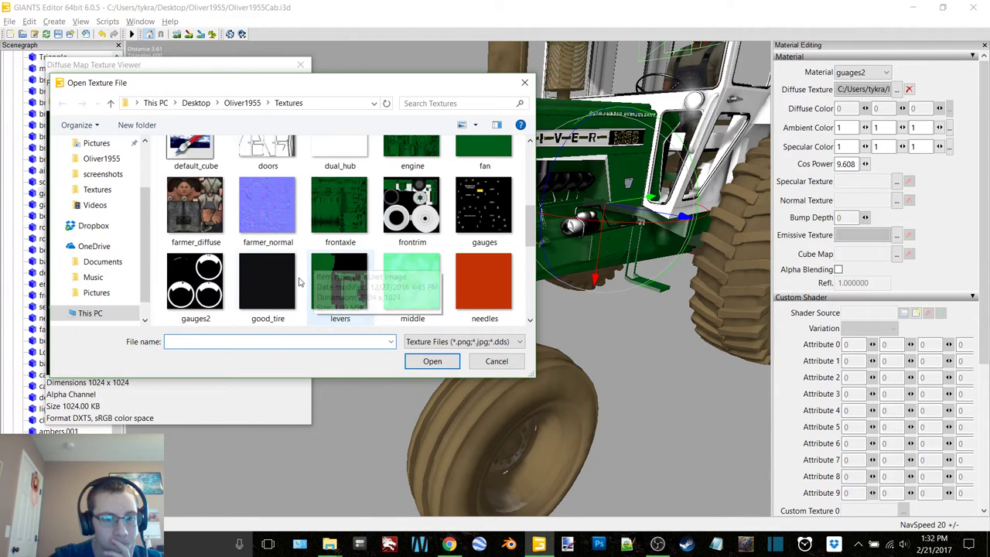
double_click(195, 278)
click(300, 64)
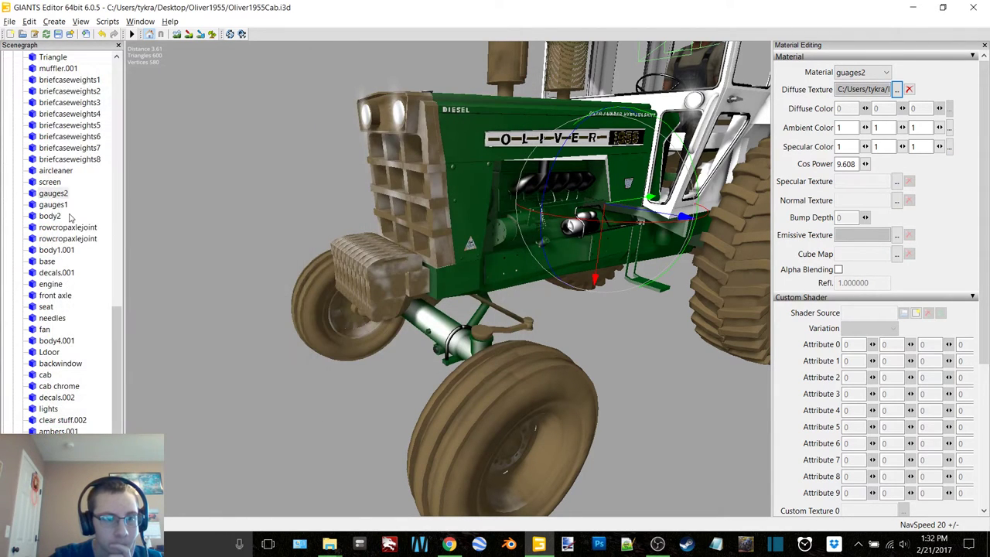
Step: Remove the emissive texture from the gauges1 object's material and relink its diffuse texture to gauges.dds
click(53, 204)
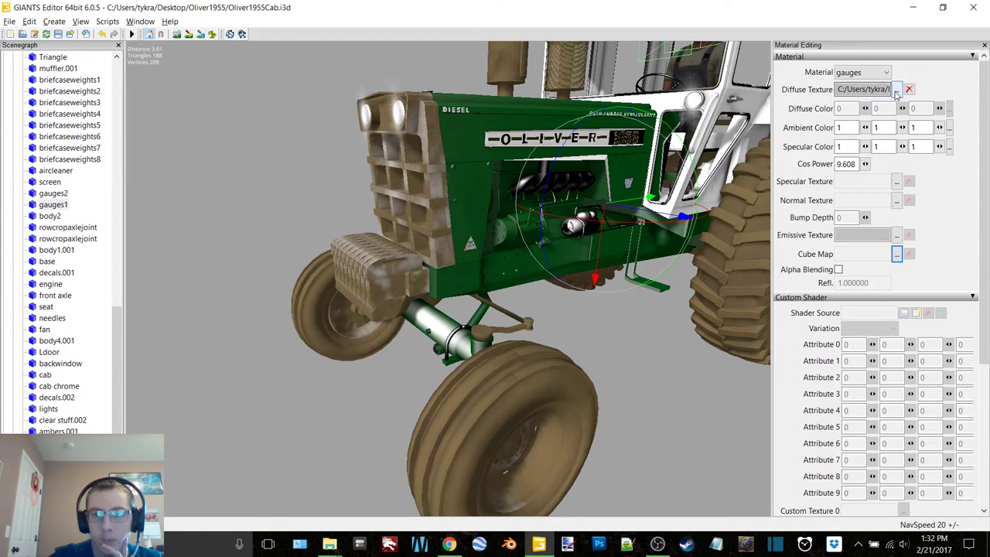
click(896, 90)
click(273, 84)
scroll(283, 260, down, 5)
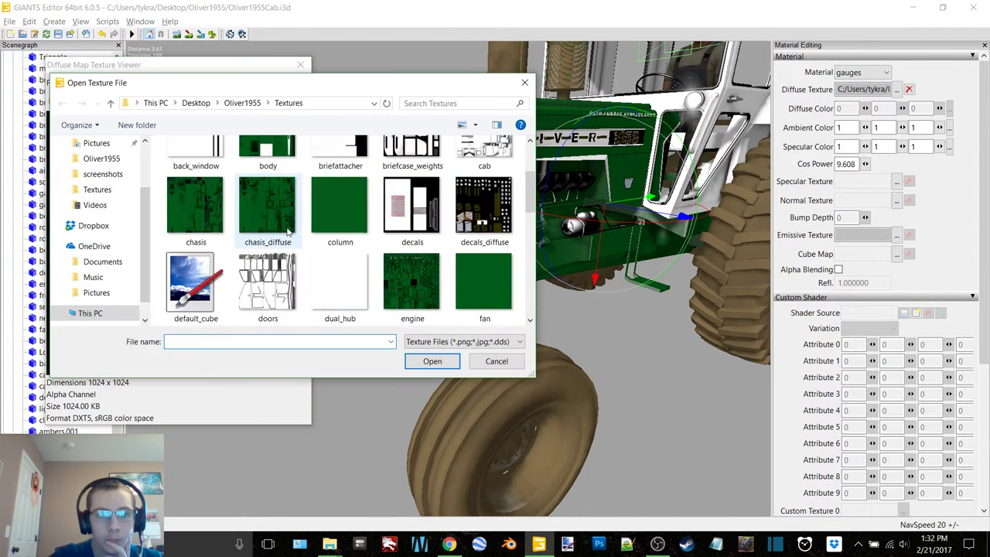
click(483, 205)
click(432, 361)
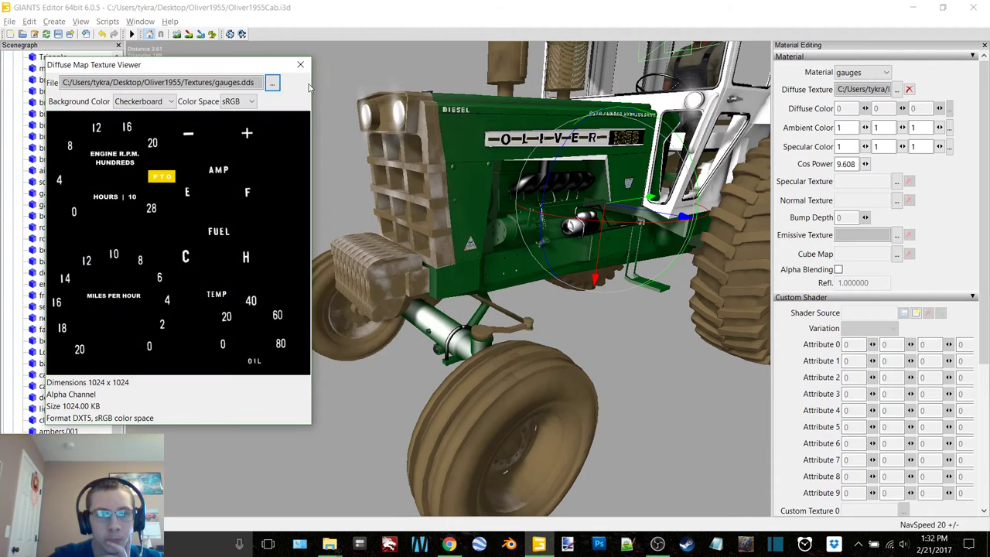
click(300, 64)
Step: Remove the emissive texture from the body2 object's material and assign vehicleShaderDirt as its custom shader
click(61, 216)
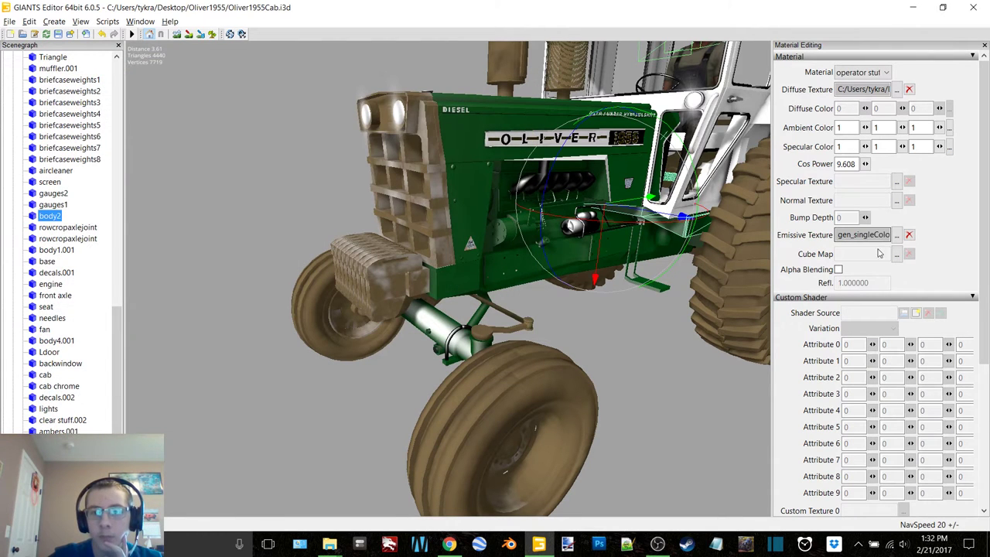
scroll(911, 246, down, 5)
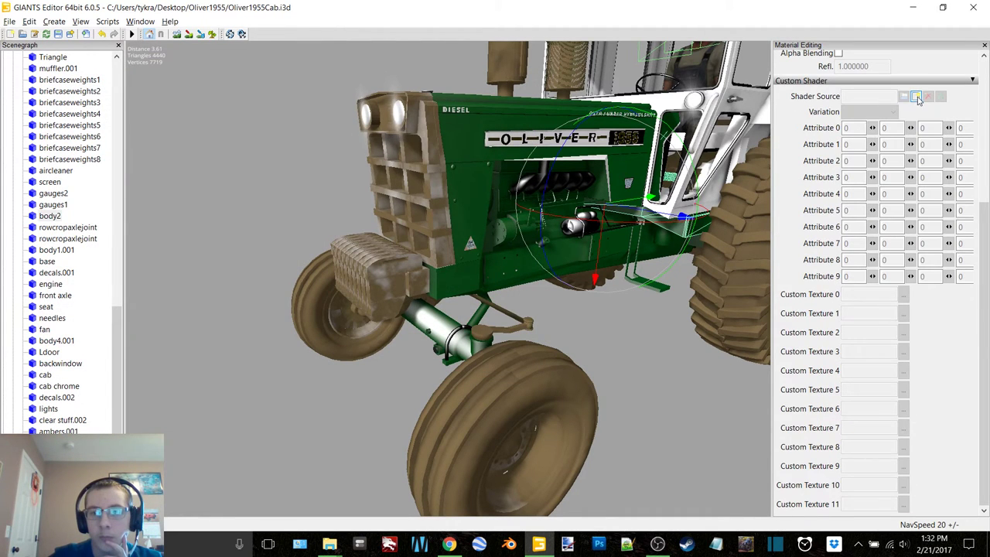
scroll(932, 171, up, 5)
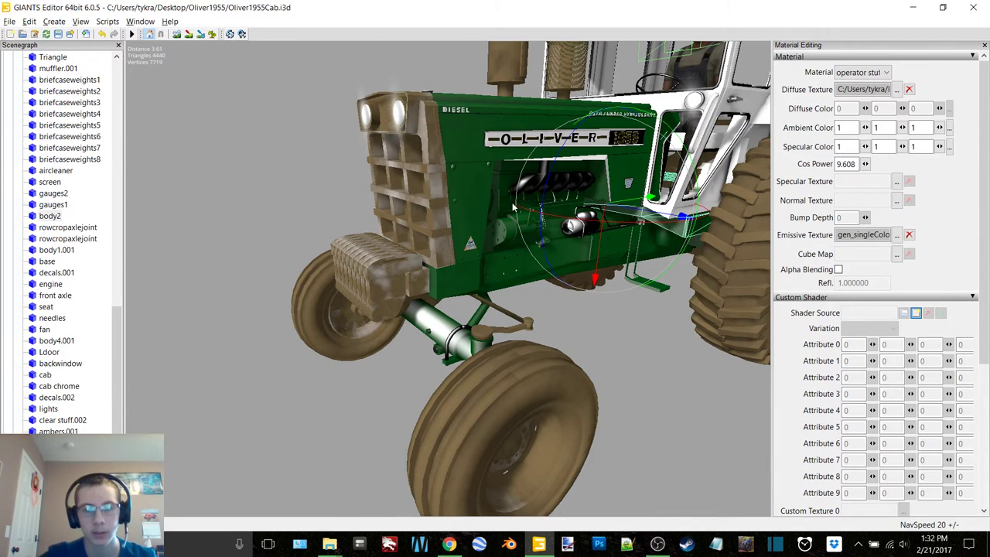
alt+drag(513, 207, 465, 204)
scroll(474, 209, up, 5)
right_drag(456, 205, 526, 309)
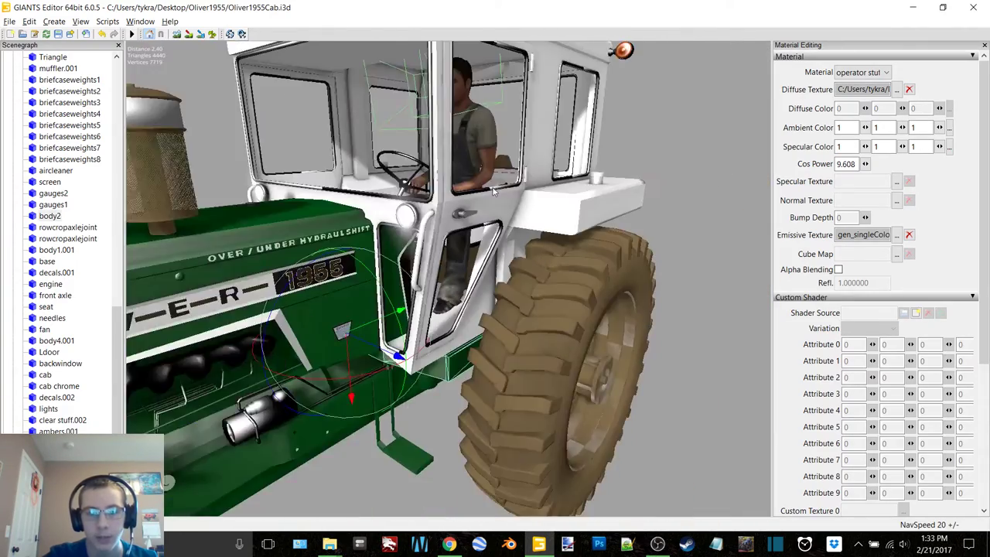
alt+middle_drag(526, 309, 536, 258)
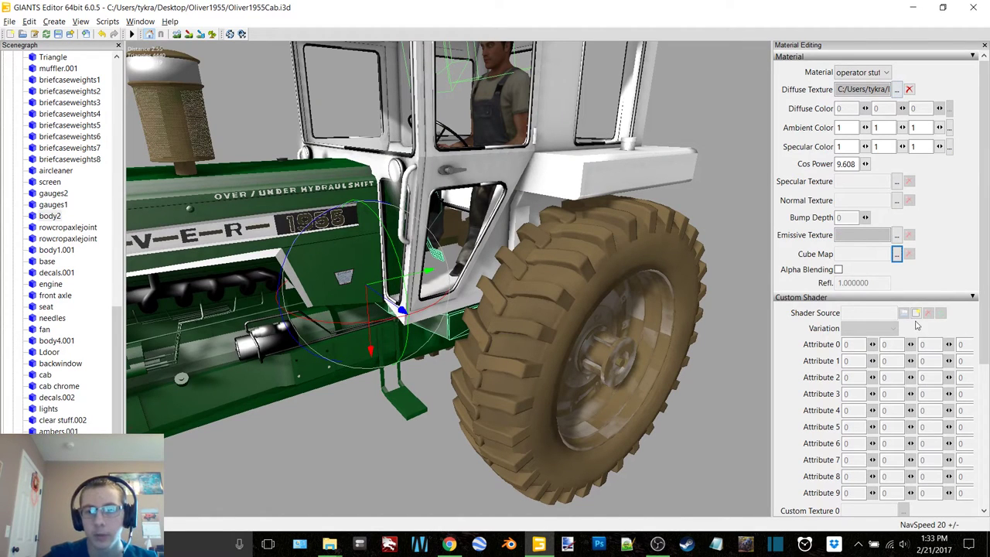
scroll(917, 321, down, 3)
click(916, 96)
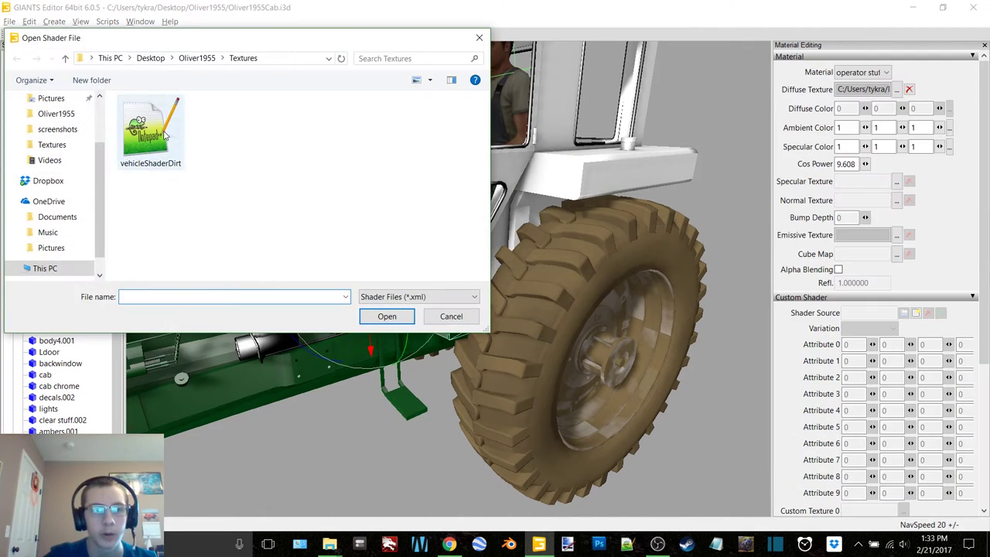
double_click(151, 131)
Step: Set the specular texture of the body2 object's material to middle
click(896, 256)
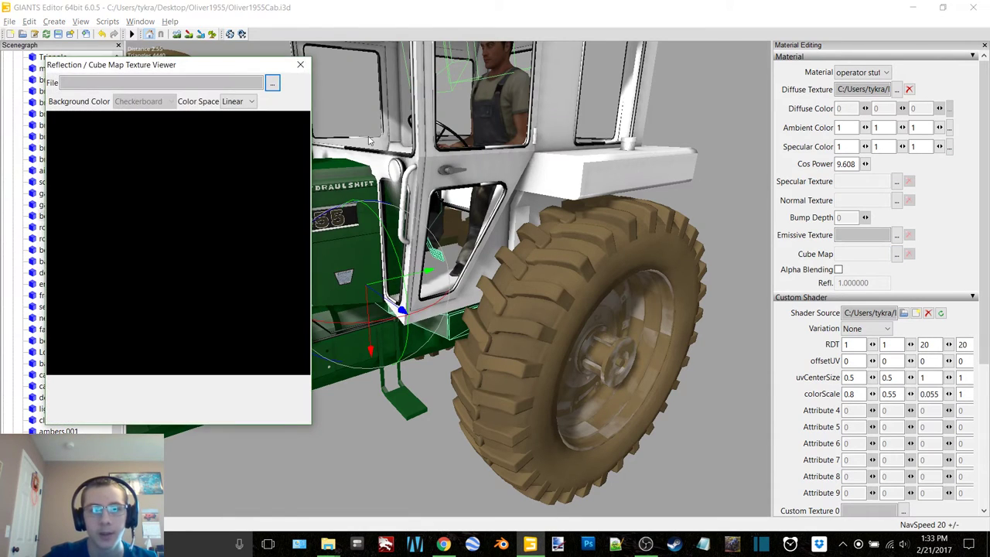
click(301, 65)
click(896, 182)
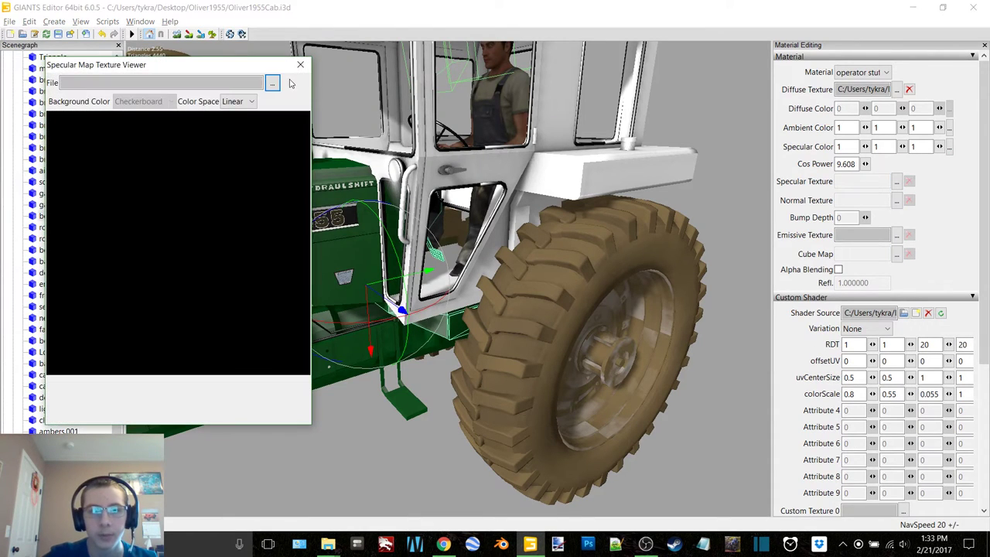
click(271, 81)
double_click(412, 283)
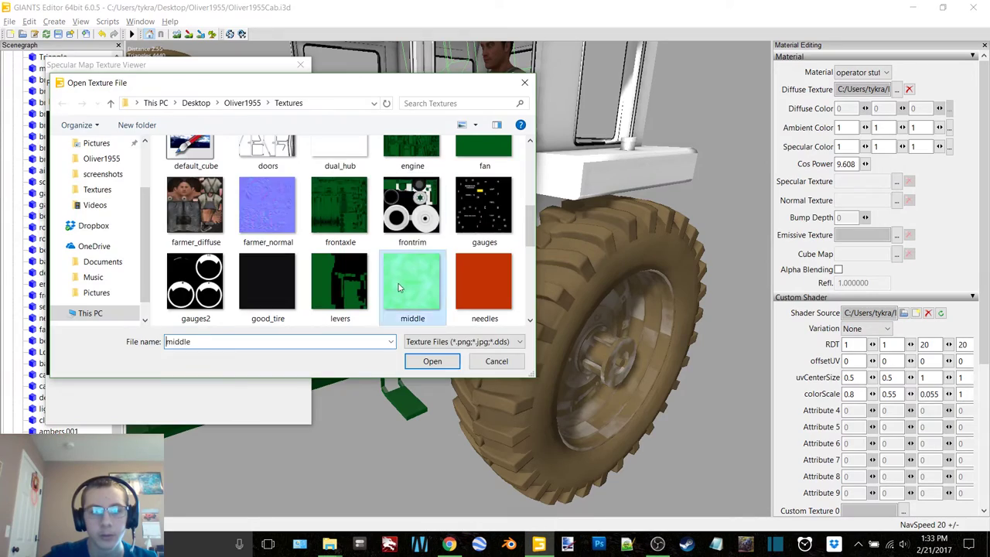
click(301, 66)
scroll(438, 193, up, 5)
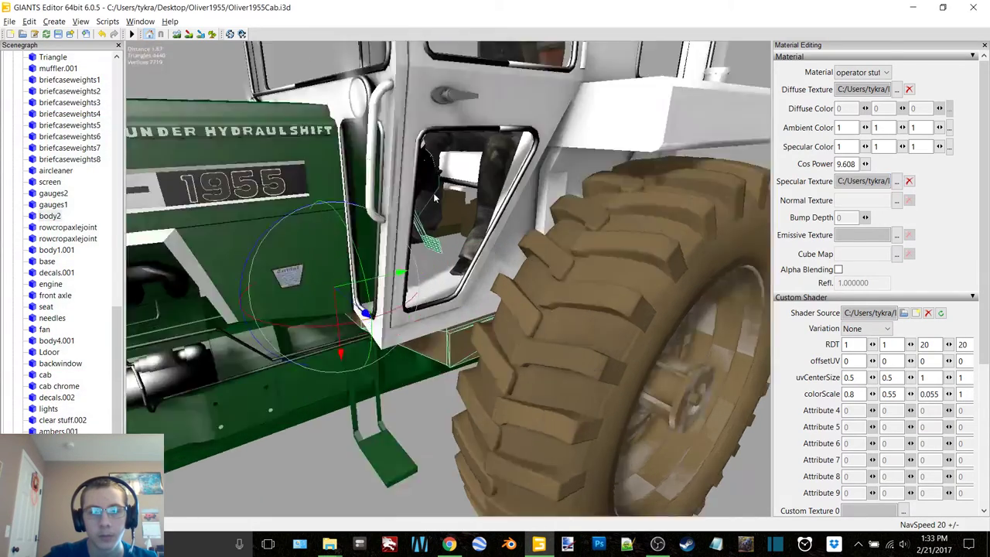
Step: Relink the diffuse texture of the body2 object's material to operator_stuff
scroll(438, 193, down, 7)
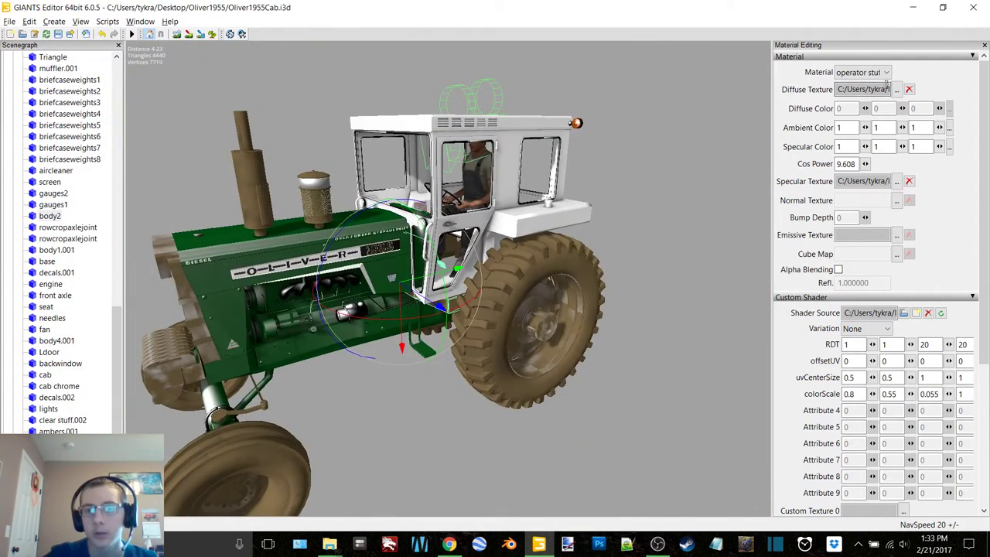
click(896, 89)
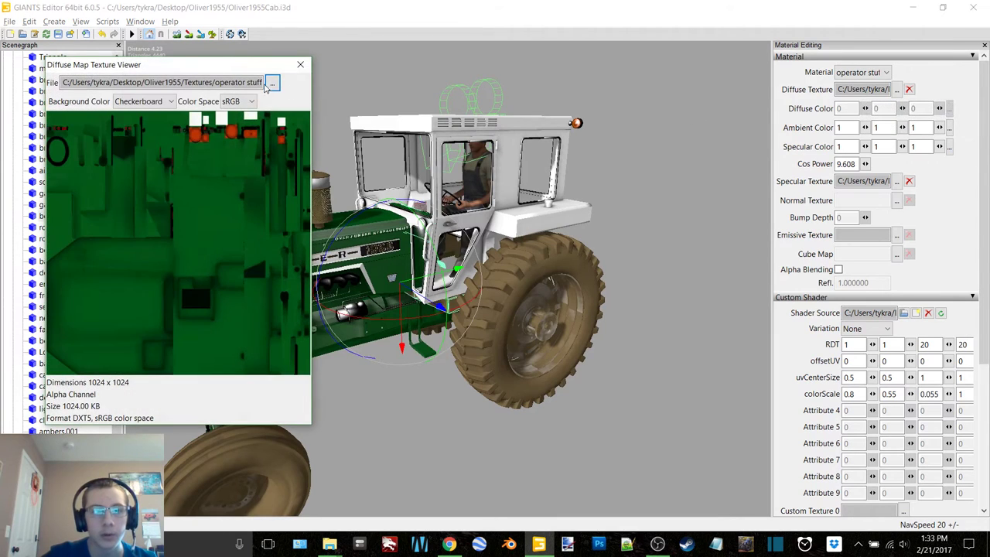
click(271, 83)
scroll(327, 263, down, 3)
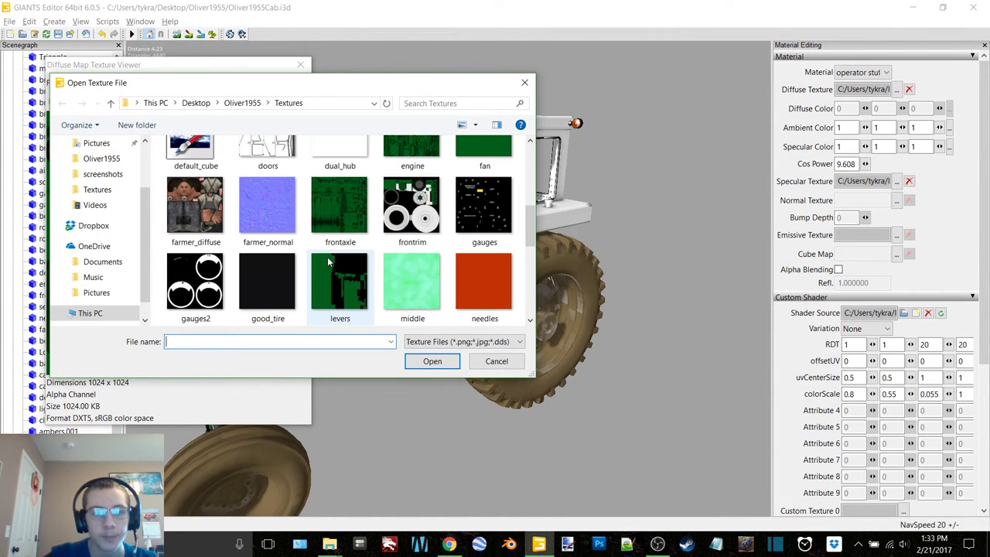
double_click(411, 205)
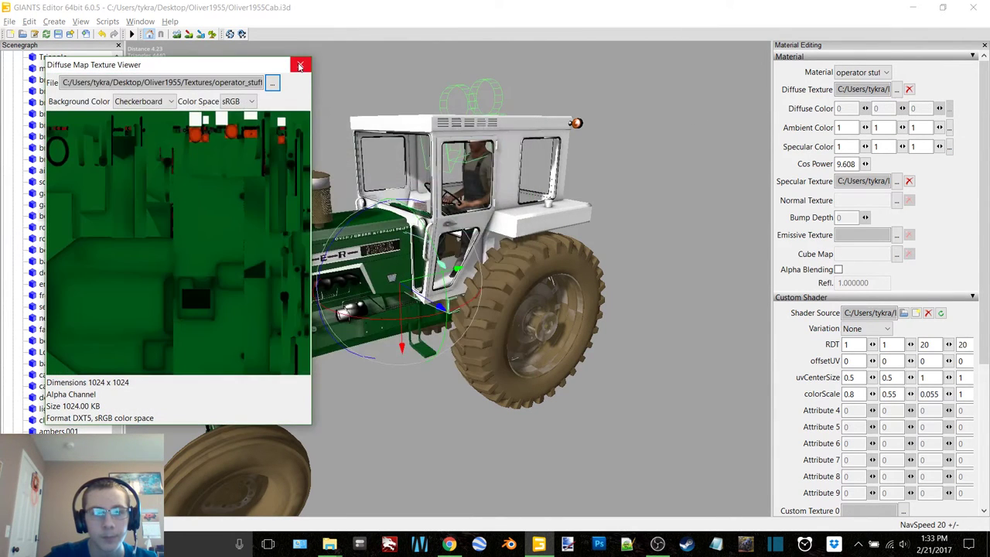
click(300, 65)
alt+drag(232, 290, 90, 331)
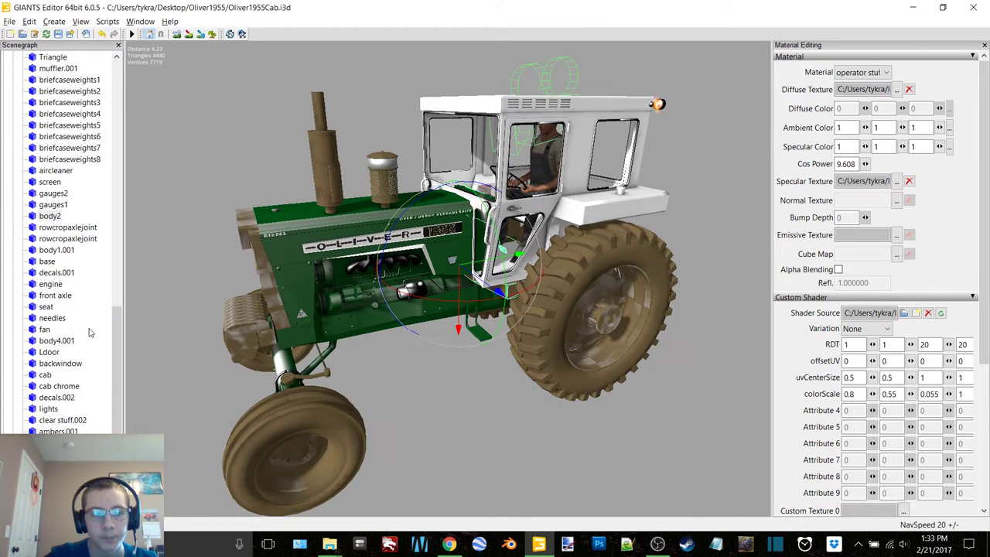
Step: Check the material settings of the two rowcropaxlejoint objects
click(65, 226)
alt+middle_drag(454, 199, 458, 195)
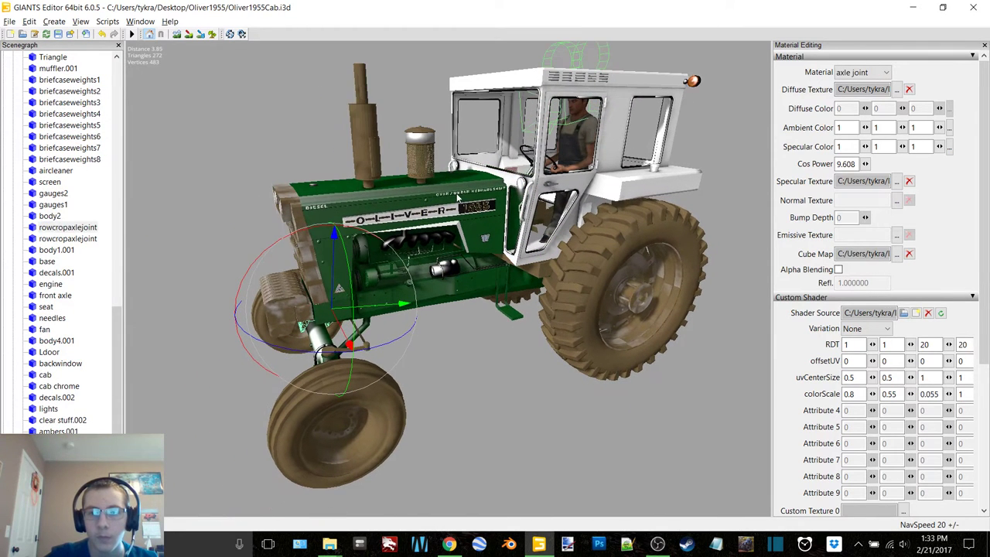
click(67, 239)
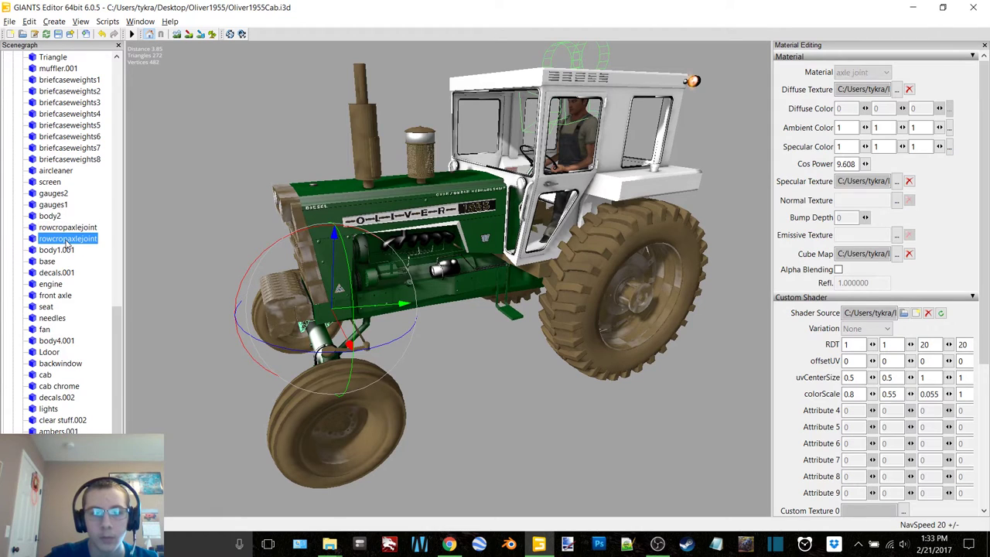
Step: Assign vehicleShaderDirt as the custom shader of the body1.001 object's material
click(56, 250)
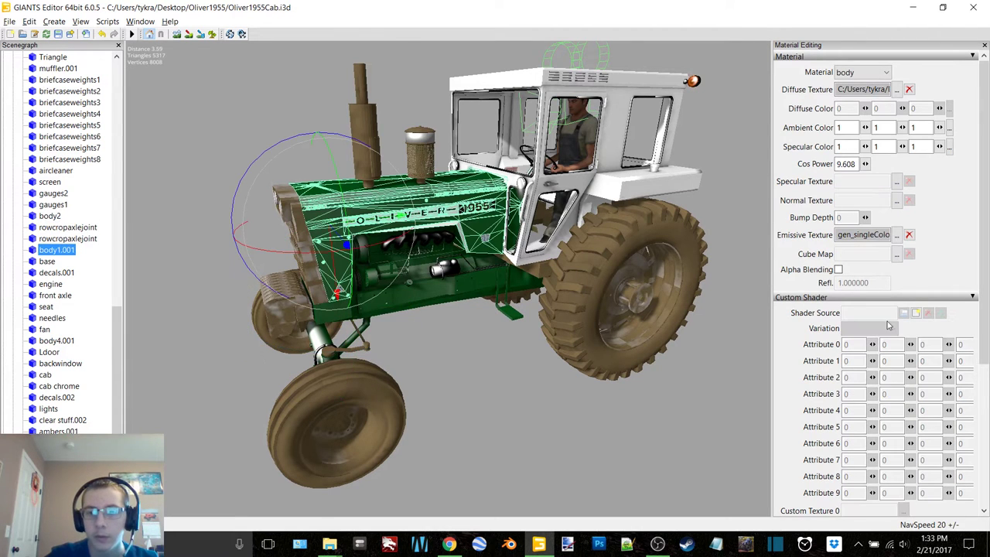
scroll(919, 316, down, 3)
click(916, 97)
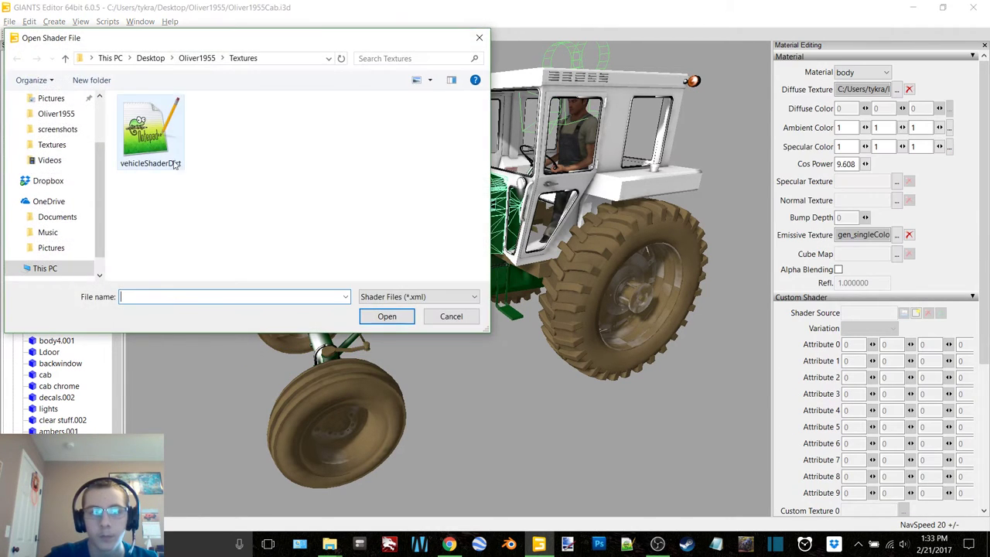
double_click(160, 151)
Step: Set the cube map of the body1.001 object's material to default_cube and remove its emissive texture
click(897, 253)
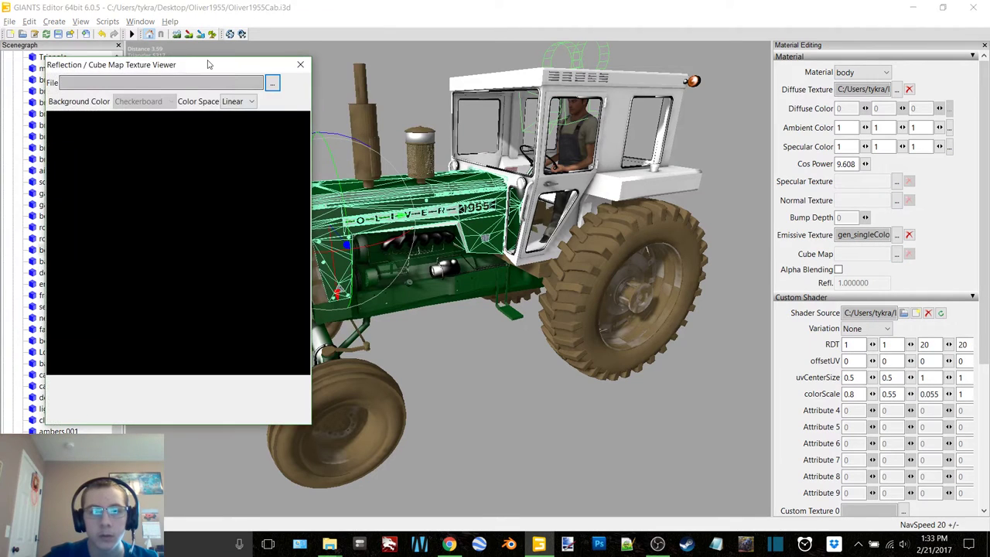
drag(225, 70, 191, 58)
click(237, 69)
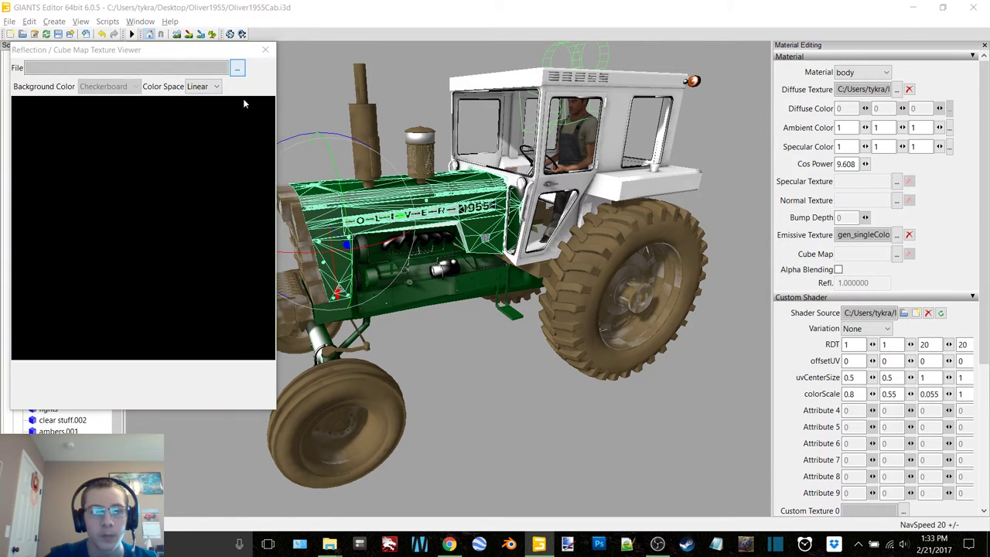
scroll(232, 225, down, 3)
click(161, 209)
double_click(164, 215)
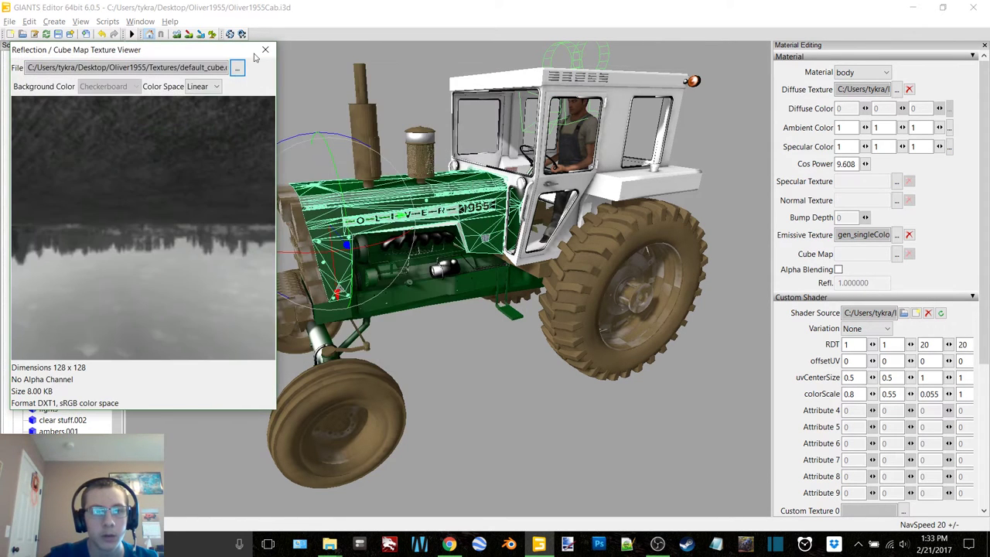
click(265, 49)
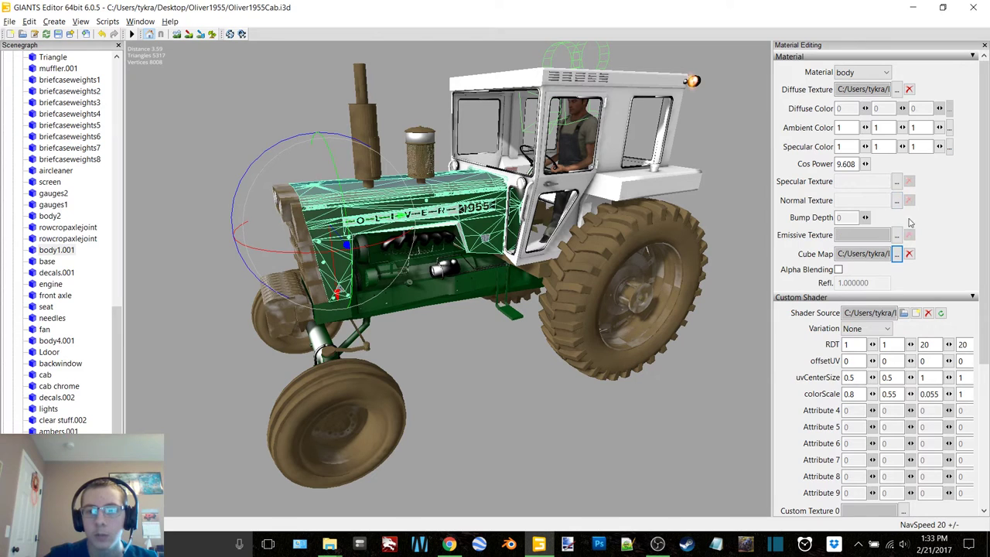
Step: Set the specular texture of the body1.001 object's material to middle and relink its diffuse texture to body
click(897, 181)
click(271, 84)
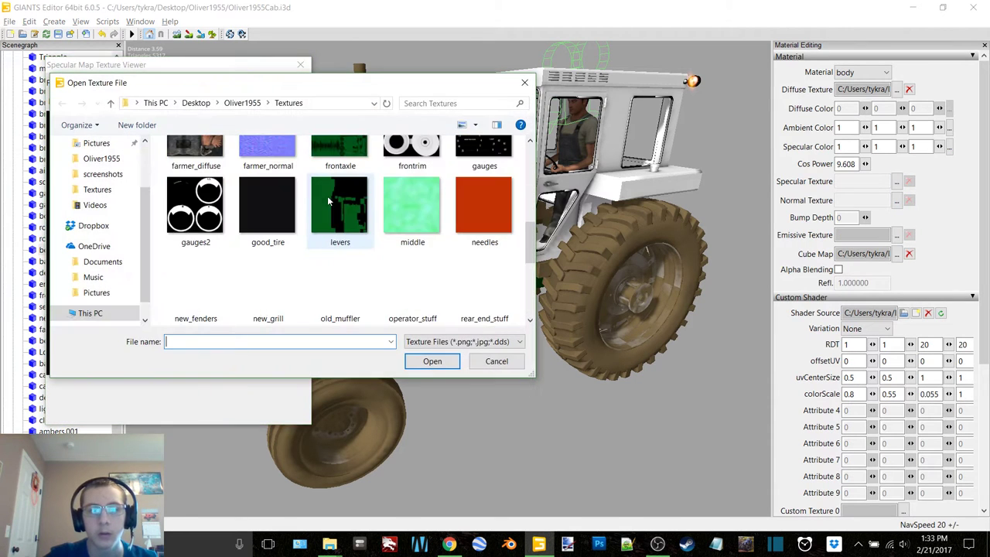
double_click(434, 222)
click(299, 65)
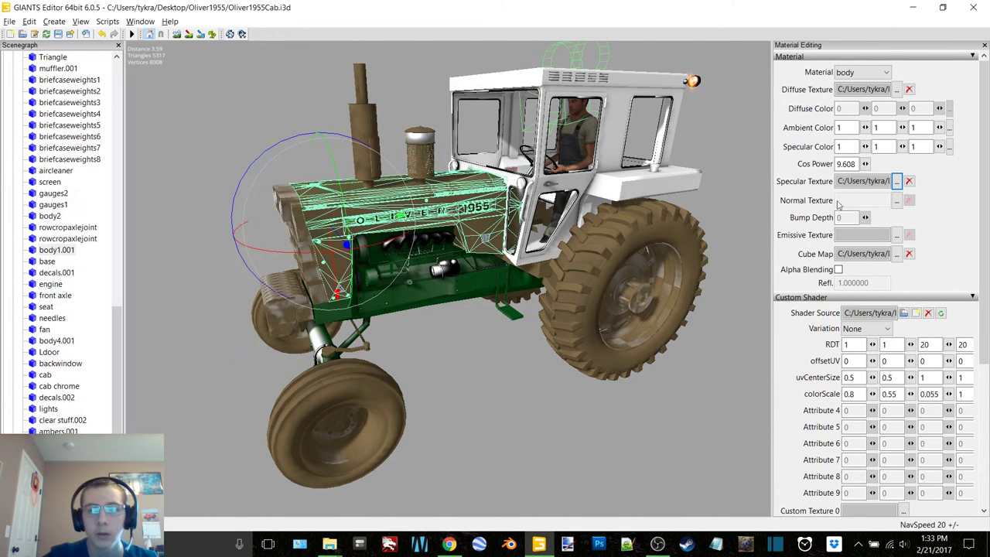
click(897, 89)
click(271, 82)
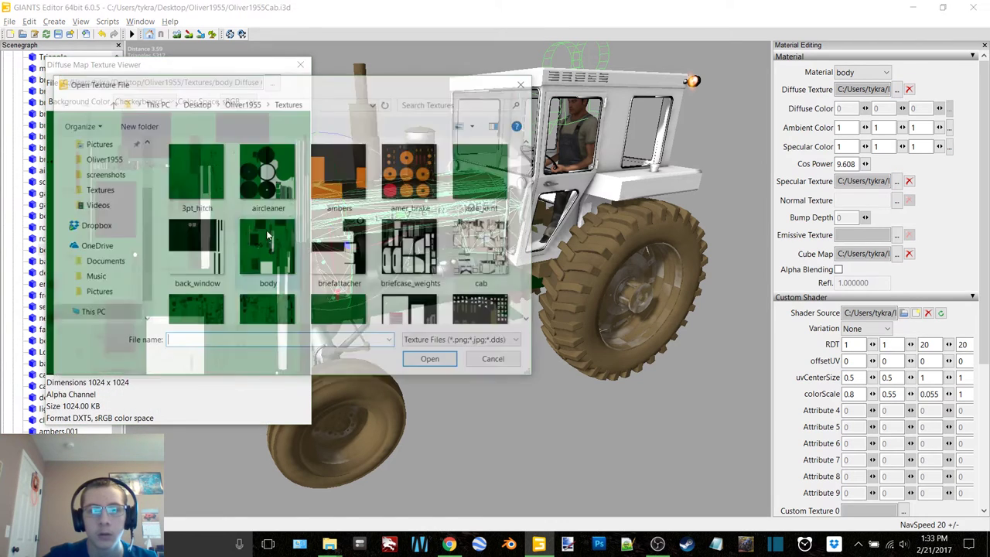
double_click(270, 234)
click(301, 64)
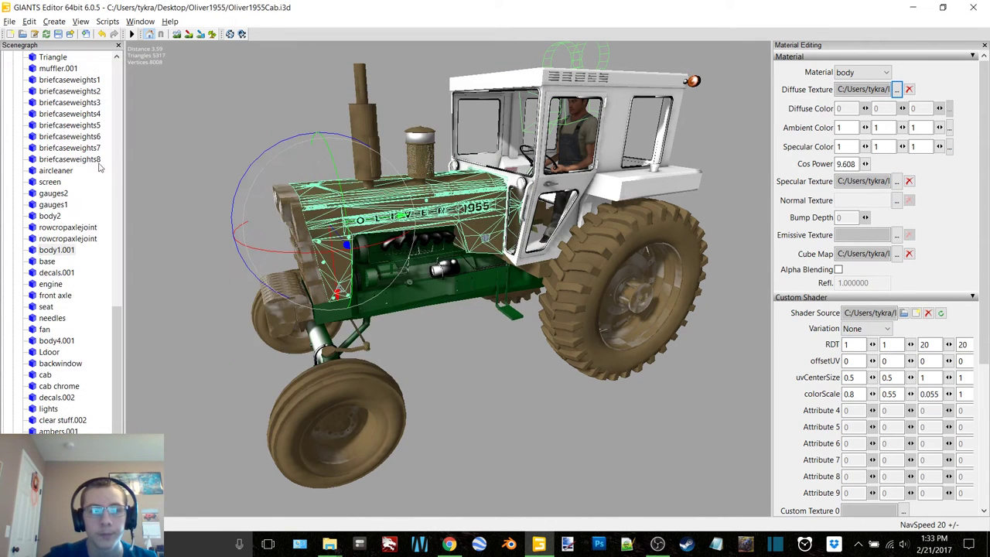
Step: Check the material settings of the base object
click(48, 262)
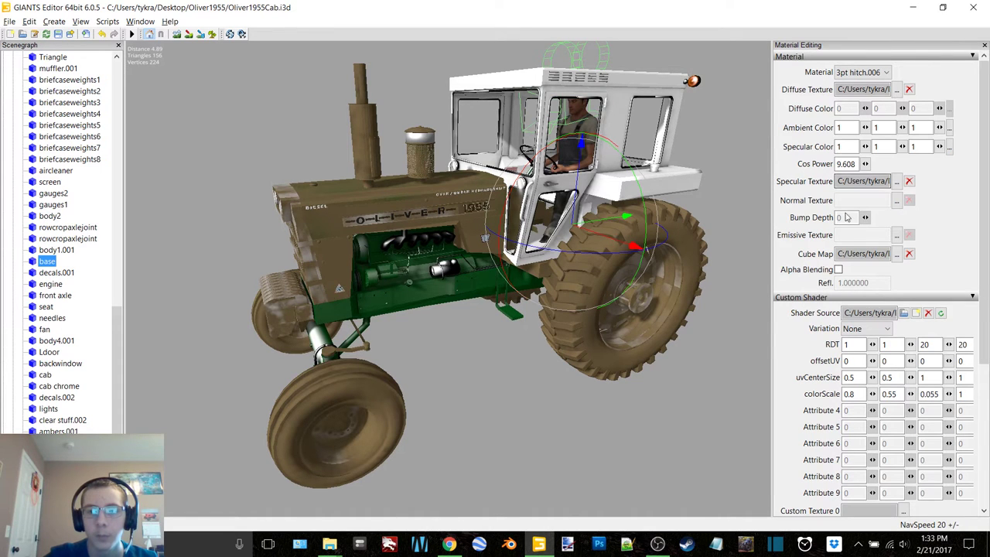
alt+drag(623, 220, 430, 228)
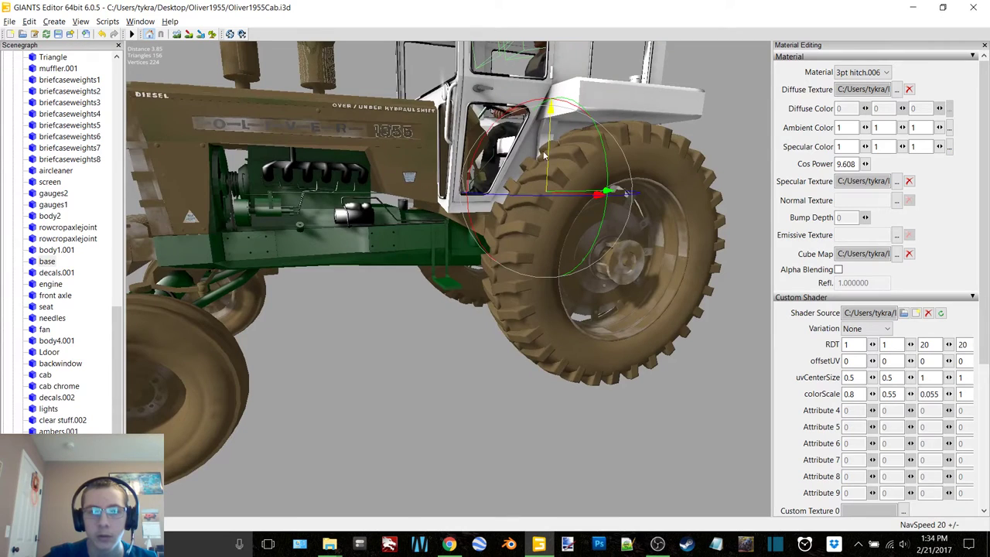
drag(546, 155, 534, 554)
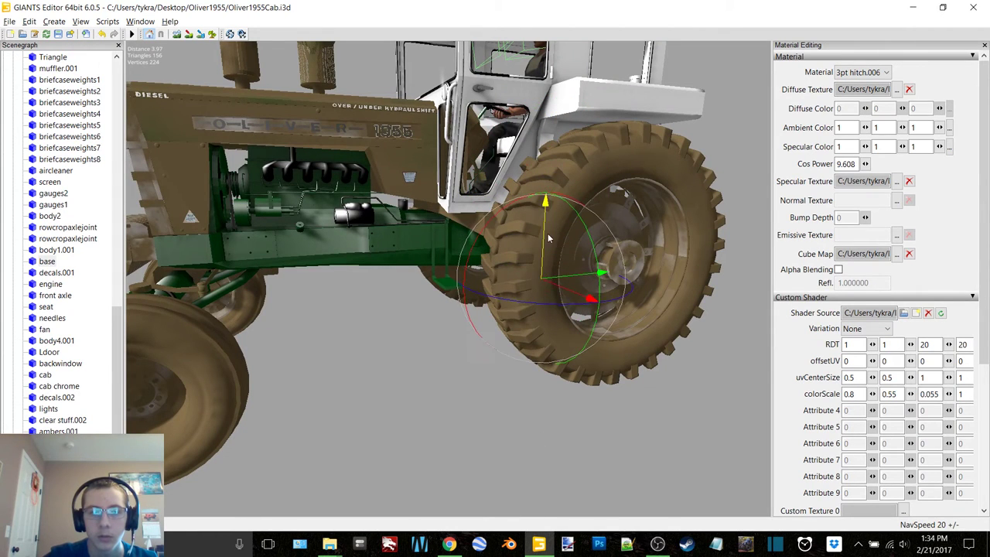
drag(549, 239, 520, 532)
key(ctrl+z)
key(ctrl+z)
Step: Assign the vehicleShaderDirt custom shader to the material of the decals.001 object
click(59, 273)
scroll(403, 116, down, 3)
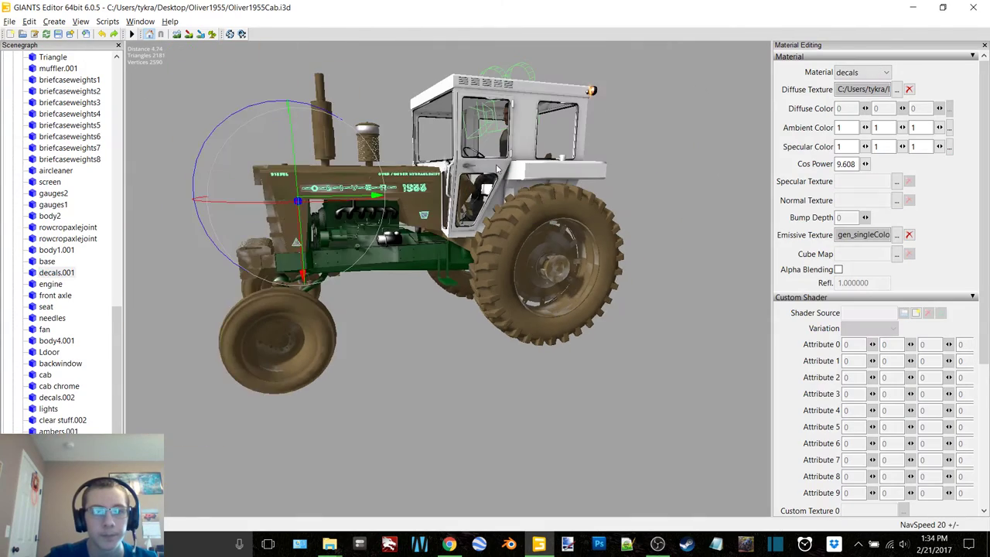
alt+middle_drag(402, 116, 504, 172)
scroll(486, 175, up, 2)
alt+drag(490, 177, 495, 145)
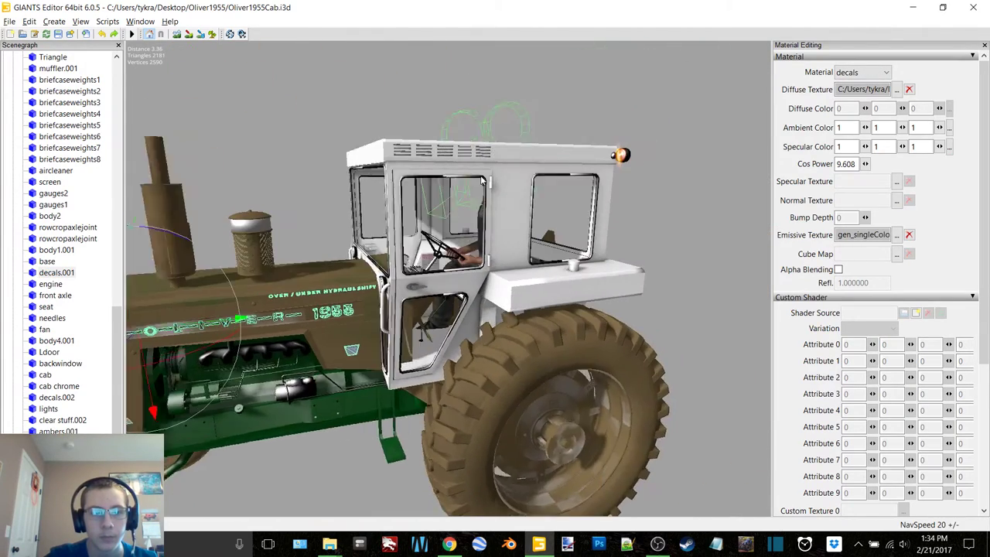
alt+middle_drag(495, 145, 480, 176)
scroll(467, 188, up, 3)
scroll(468, 188, down, 2)
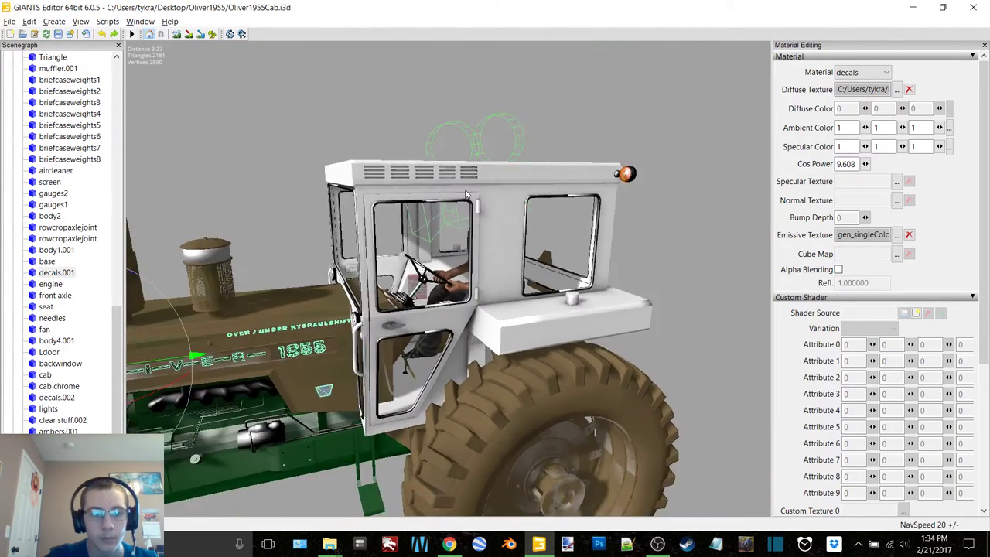
alt+drag(468, 188, 472, 188)
middle_drag(474, 192, 510, 208)
scroll(912, 325, down, 4)
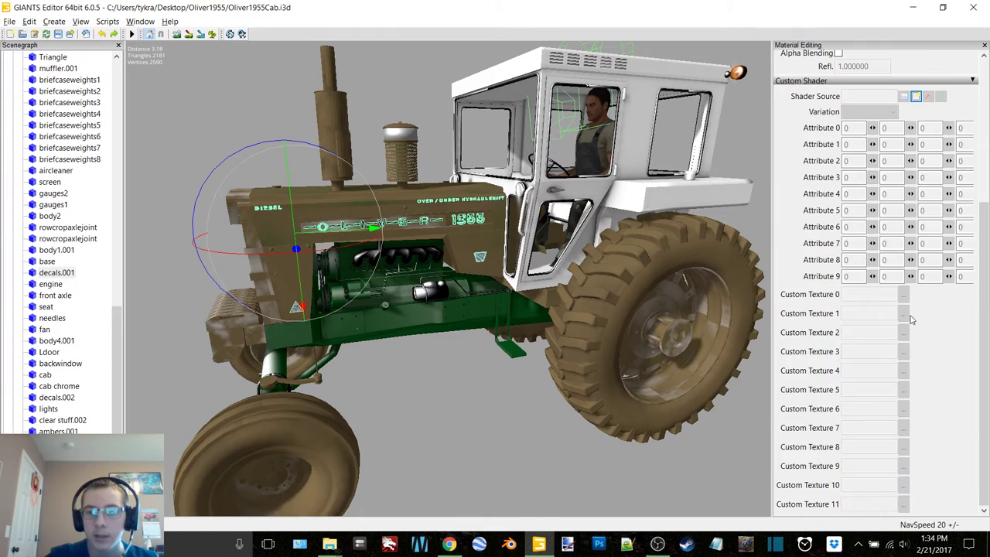
click(916, 96)
key(Return)
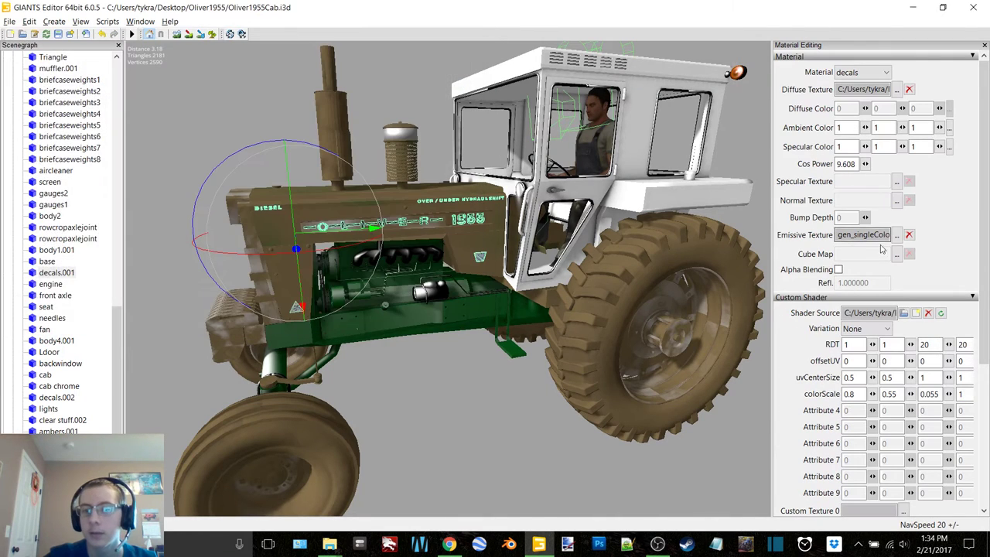
Step: Set the decals material's cube map to the default_cube texture from the Textures folder
click(896, 257)
click(272, 82)
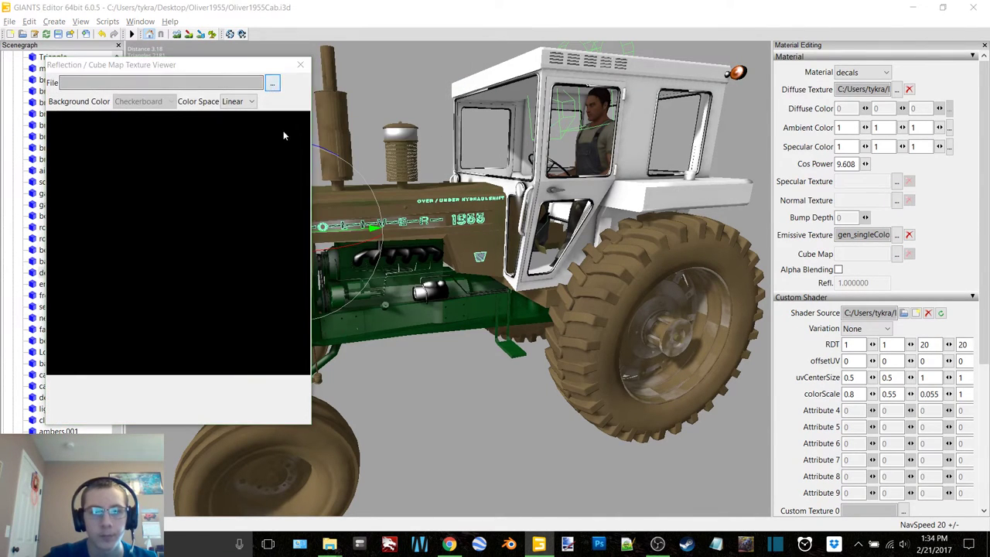
scroll(307, 262, down, 3)
double_click(195, 282)
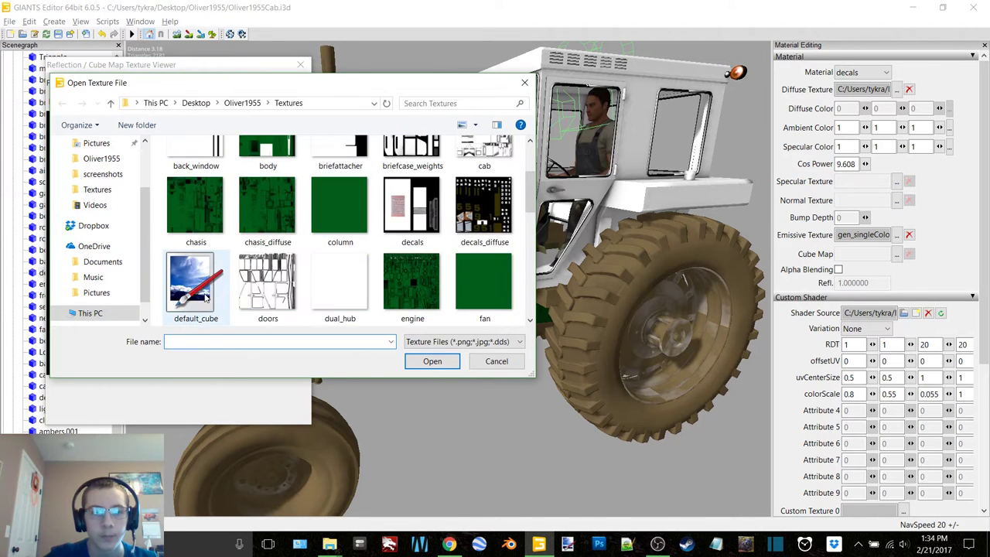
click(301, 65)
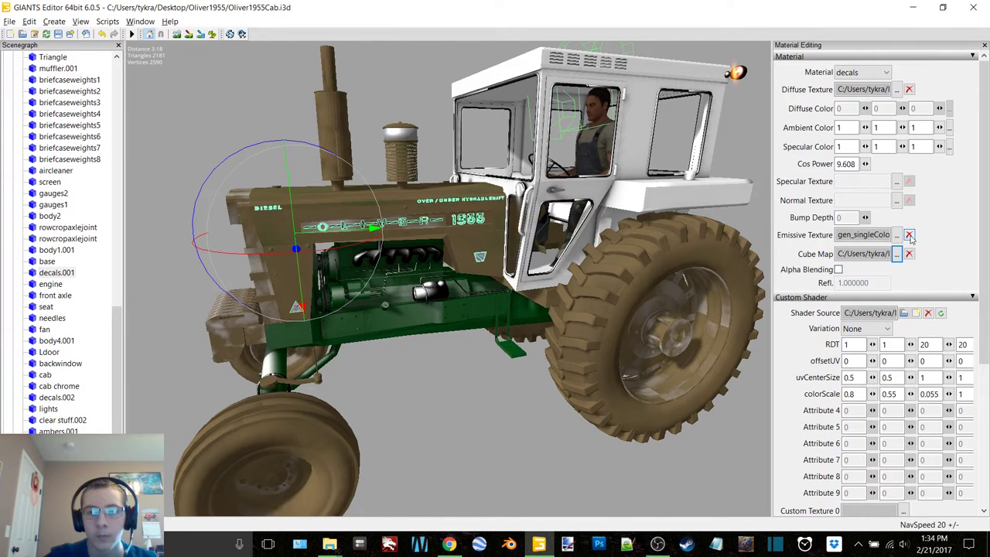
Step: Remove the decals material's emissive texture and use the middle texture as its specular texture
click(896, 182)
click(271, 83)
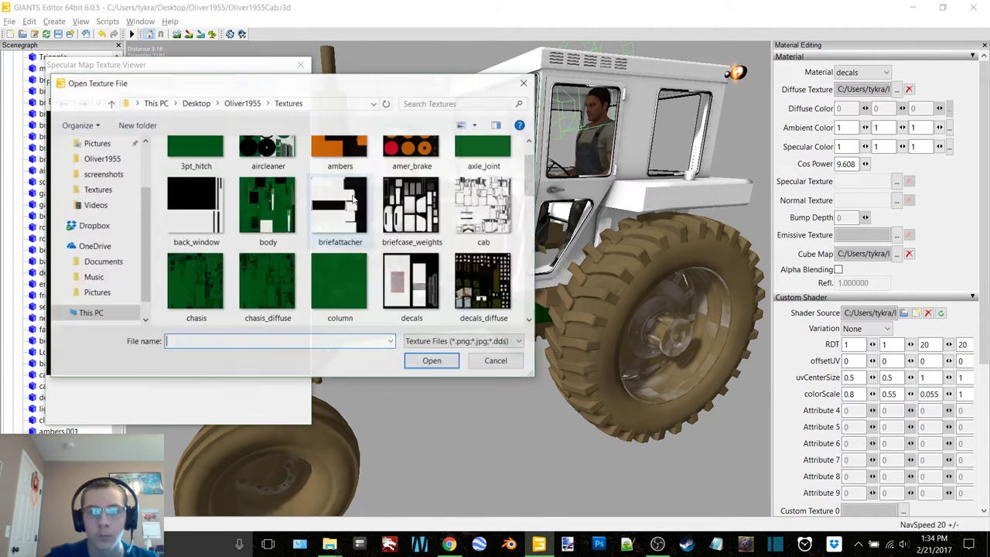
scroll(412, 219, down, 5)
scroll(412, 220, up, 1)
double_click(422, 185)
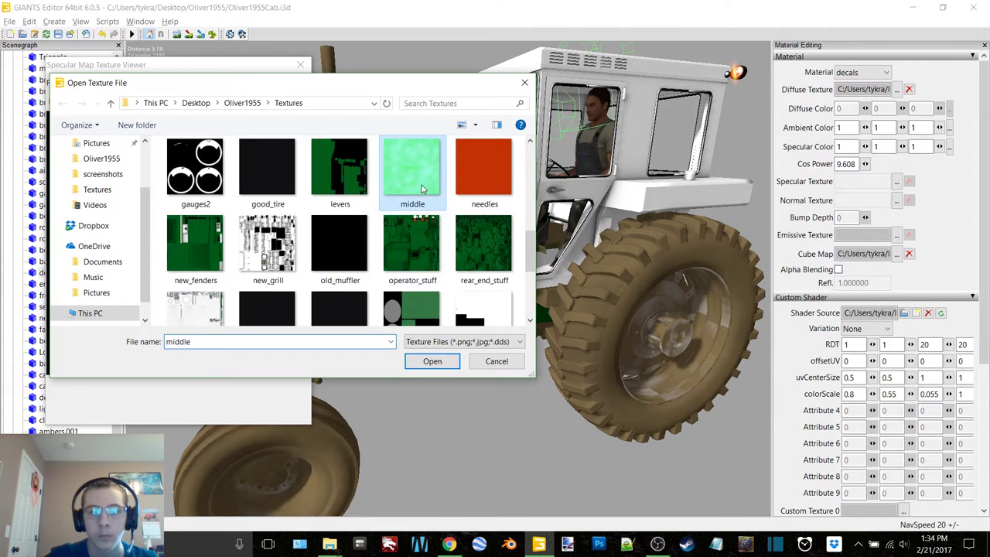
click(300, 65)
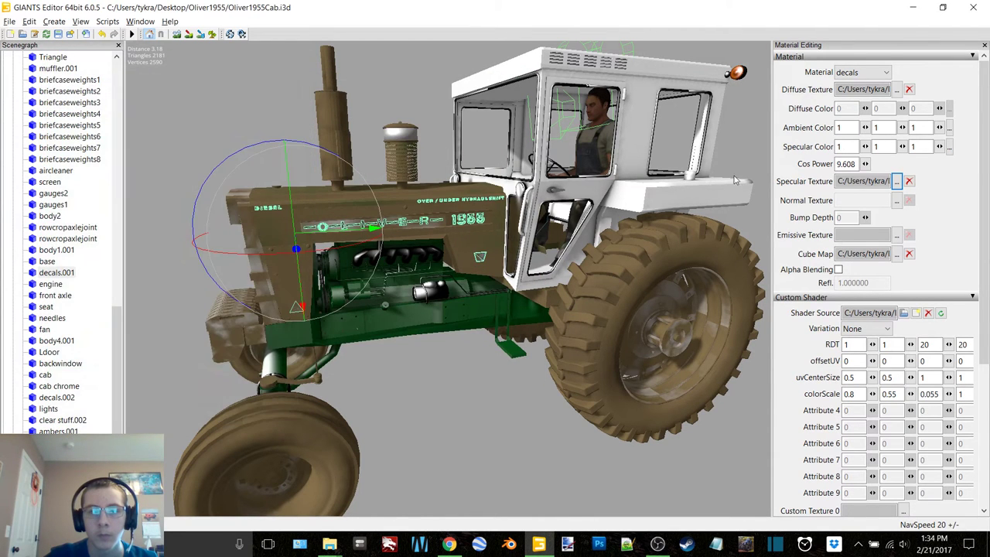
Step: Set the decals material's diffuse texture to decals_diffuse from the Textures folder
click(896, 89)
click(271, 82)
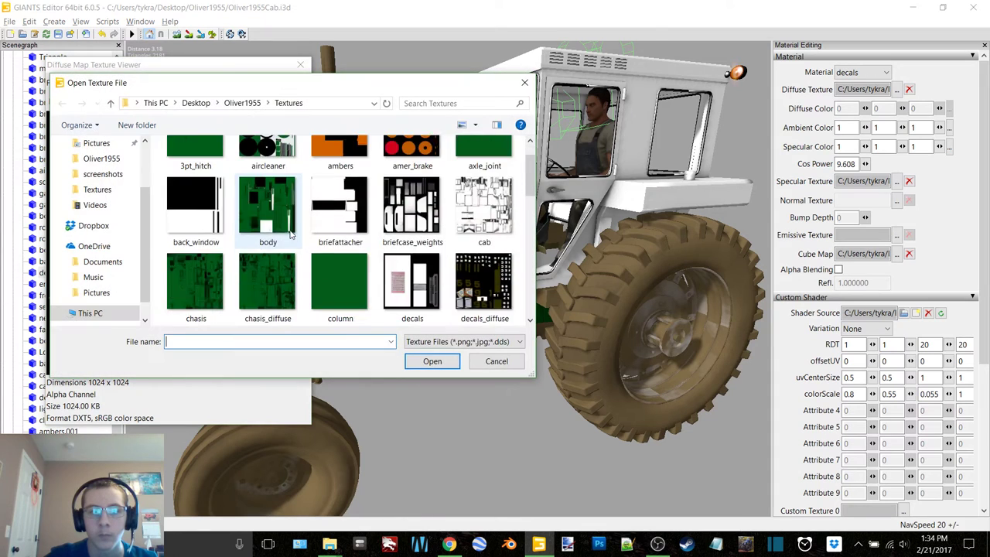
scroll(292, 236, down, 1)
double_click(484, 207)
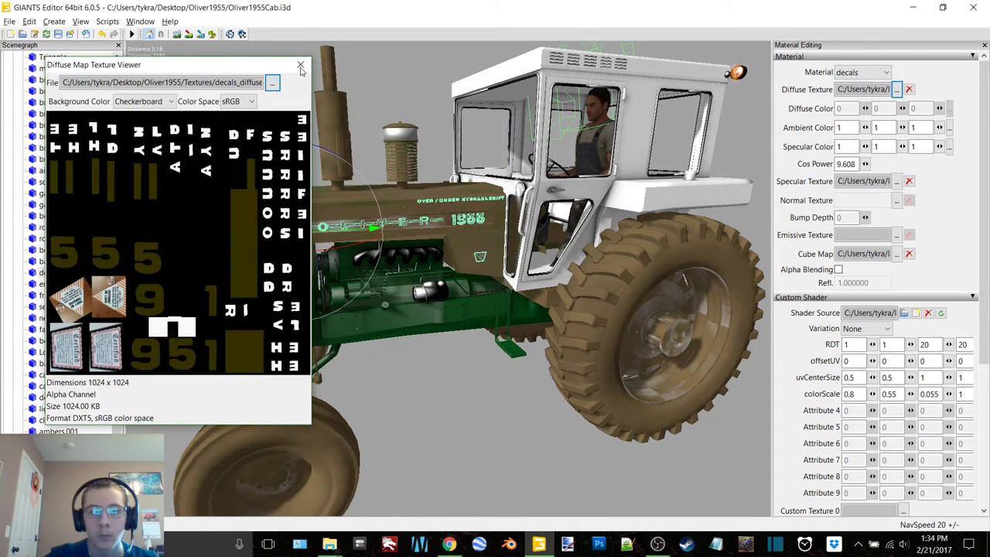
click(300, 65)
Step: Assign the vehicleShaderDirt custom shader to the engine object's material and remove its emissive texture
click(51, 284)
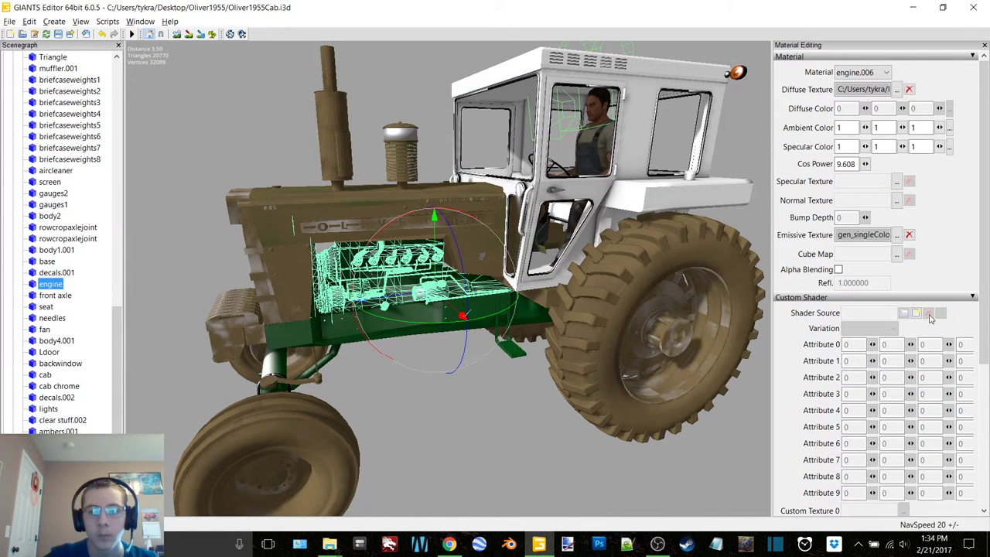
scroll(921, 317, down, 5)
click(916, 97)
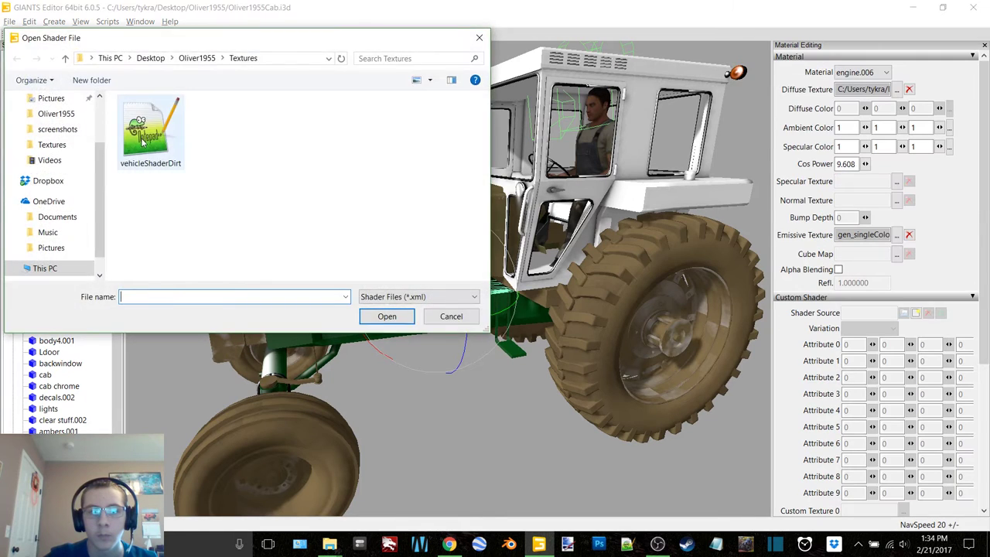
double_click(150, 134)
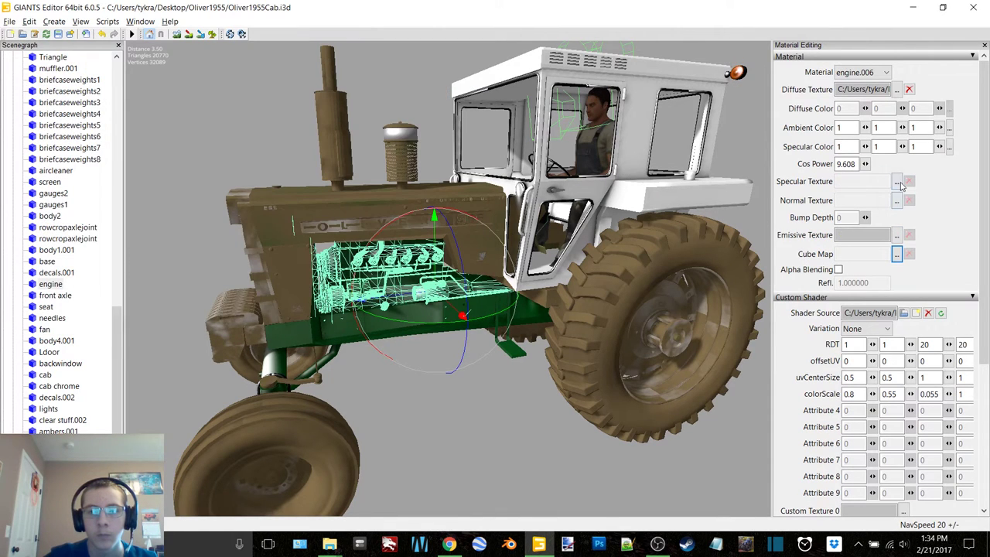
Step: Set the engine material's specular texture to the middle texture
click(896, 182)
click(272, 83)
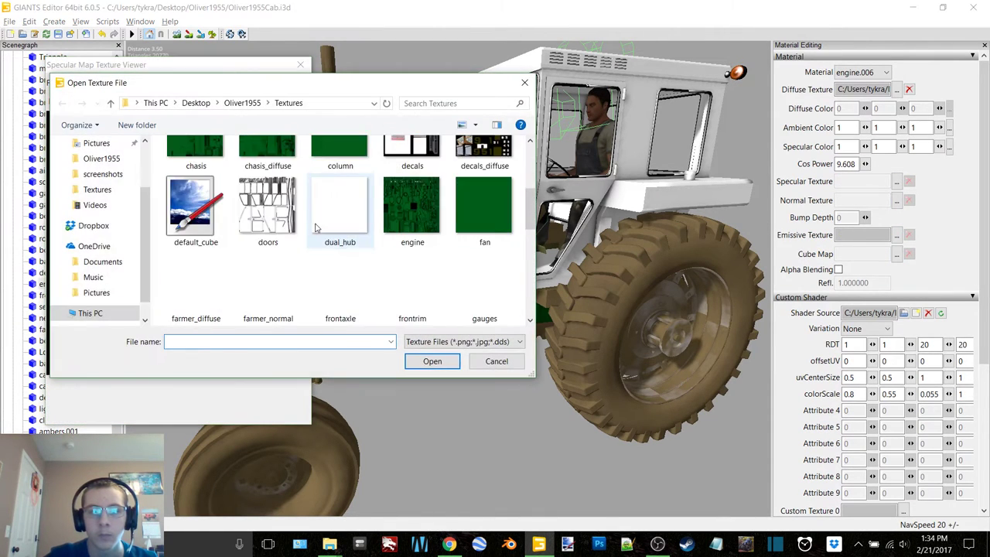
scroll(314, 227, down, 1)
double_click(414, 283)
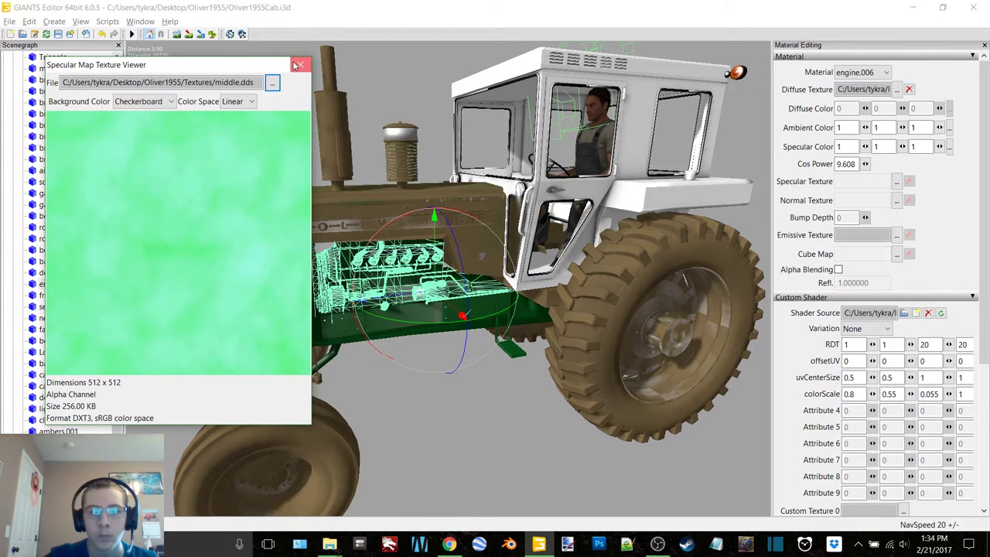
click(299, 65)
Step: Set the engine material's diffuse texture to the engine texture from the Textures folder
click(895, 90)
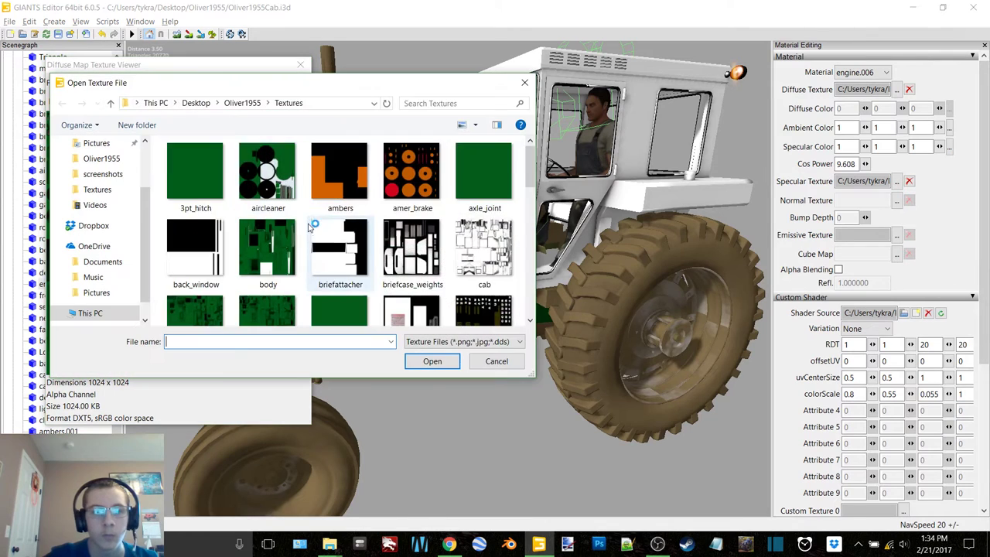
scroll(186, 186, down, 2)
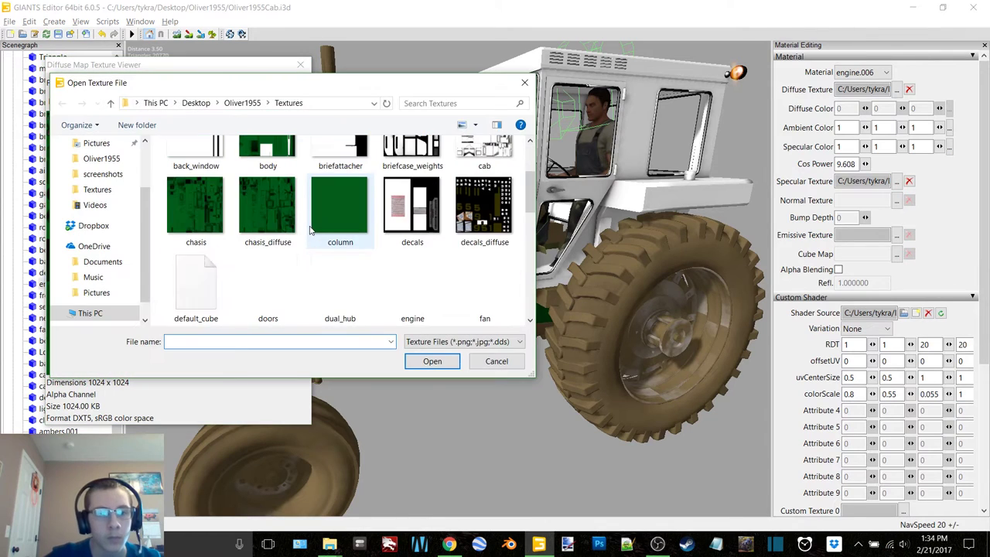
double_click(421, 279)
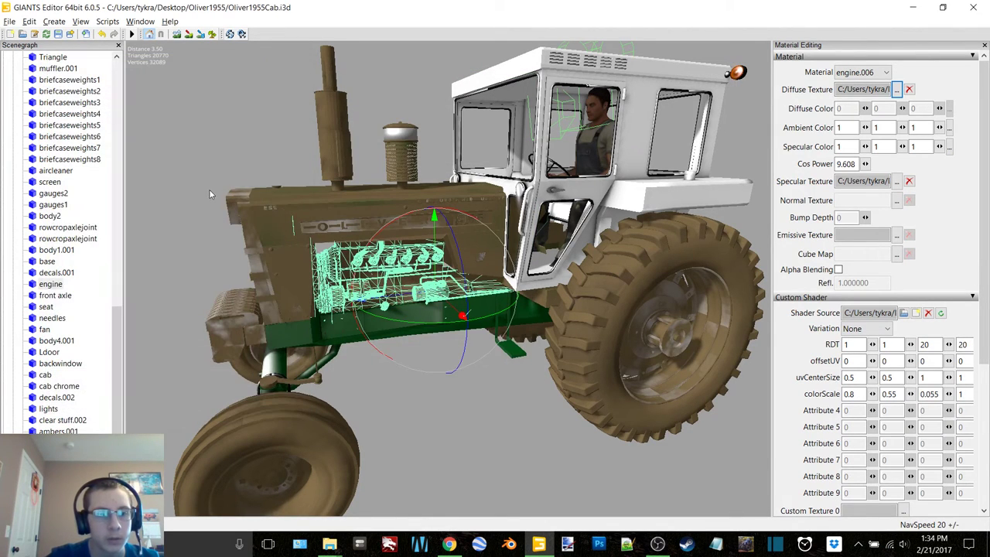
Step: Assign the vehicleShaderDirt custom shader to the material of the front axle object
click(55, 294)
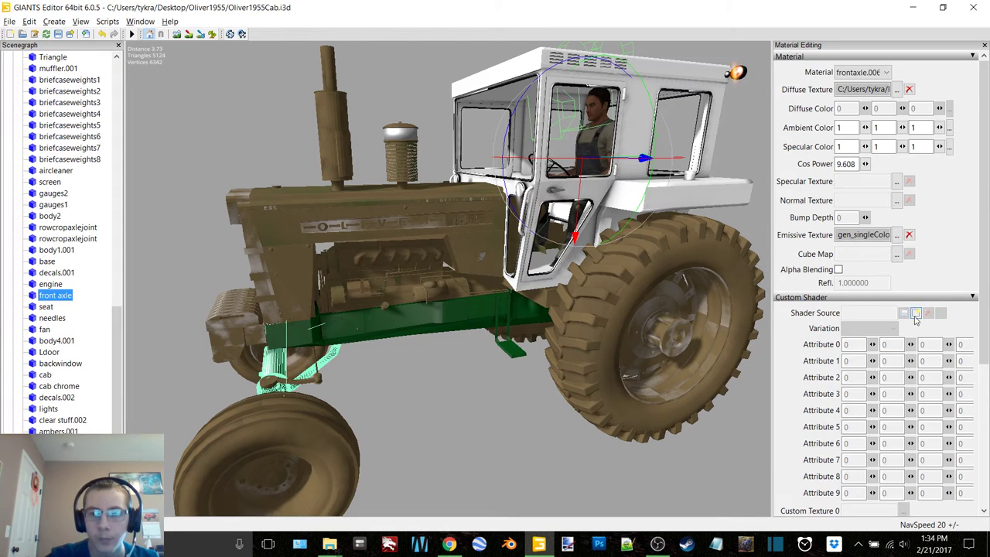
scroll(916, 321, down, 5)
click(916, 97)
double_click(151, 130)
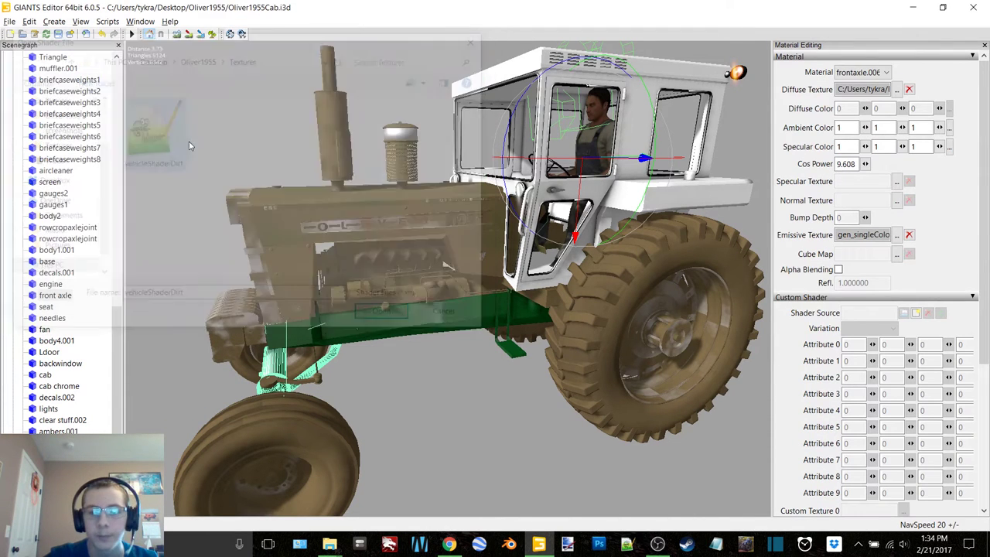
Step: Set the front axle material's cube map to the default_cube texture
click(897, 256)
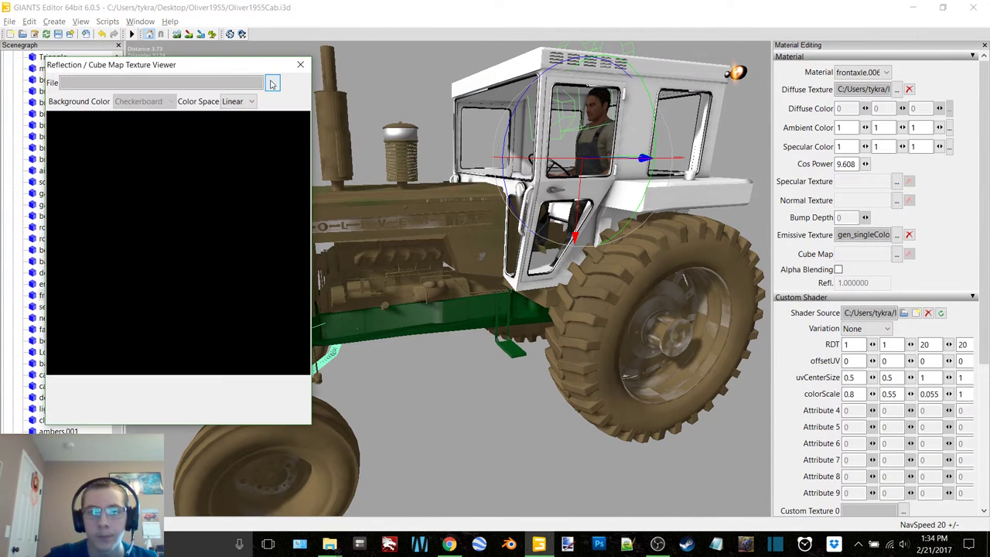
click(272, 84)
scroll(325, 206, down, 2)
click(248, 220)
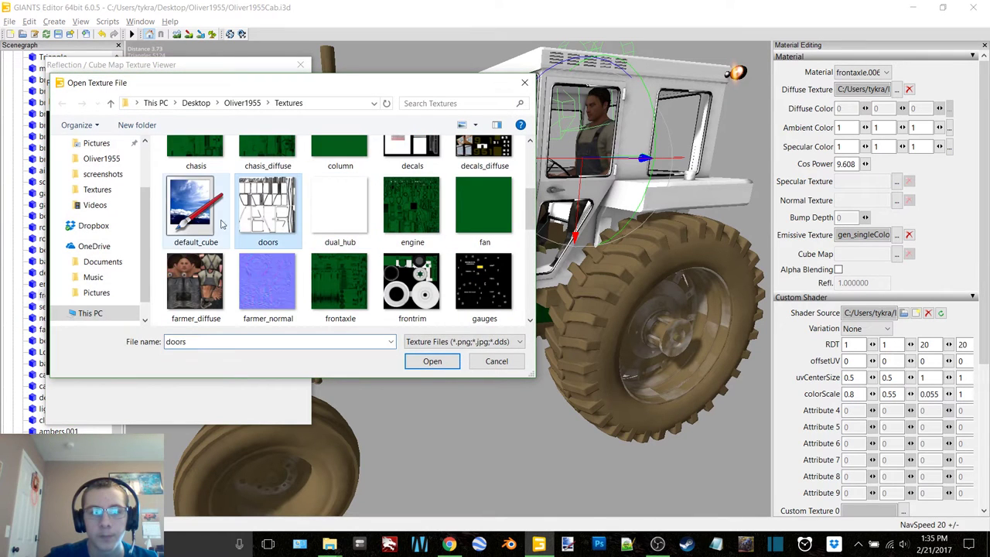
double_click(195, 207)
click(300, 65)
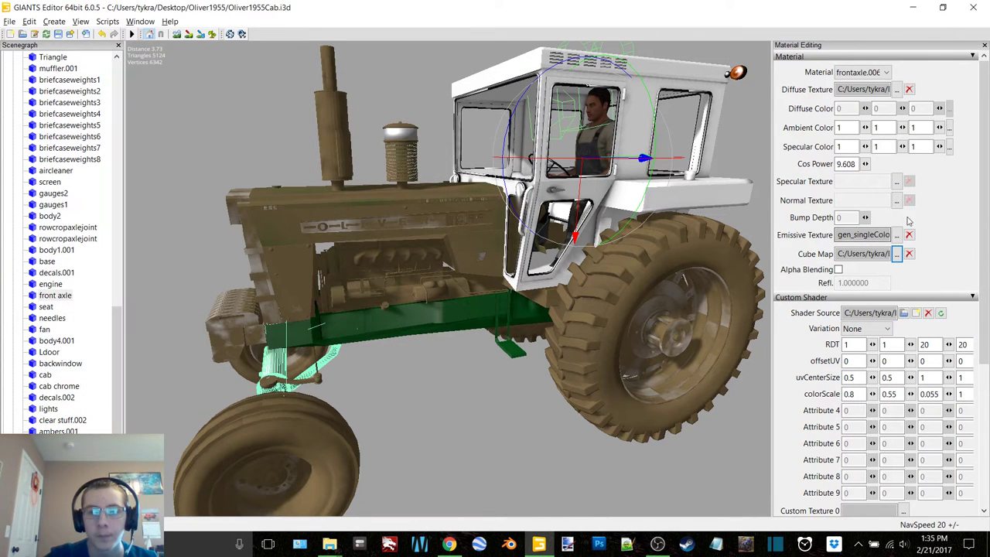
Step: Remove the front axle material's emissive texture and use the middle texture as its specular texture
click(897, 181)
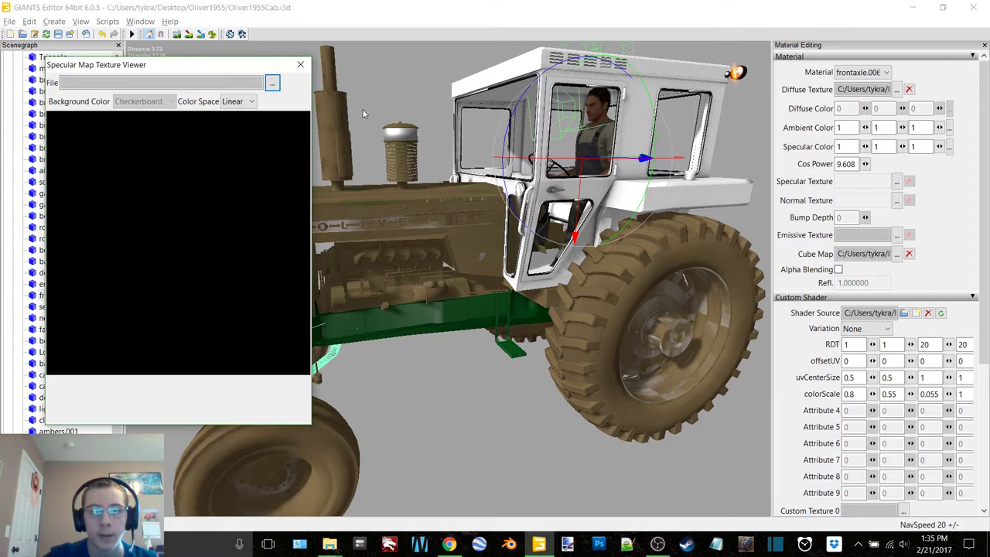
click(272, 83)
scroll(275, 264, down, 3)
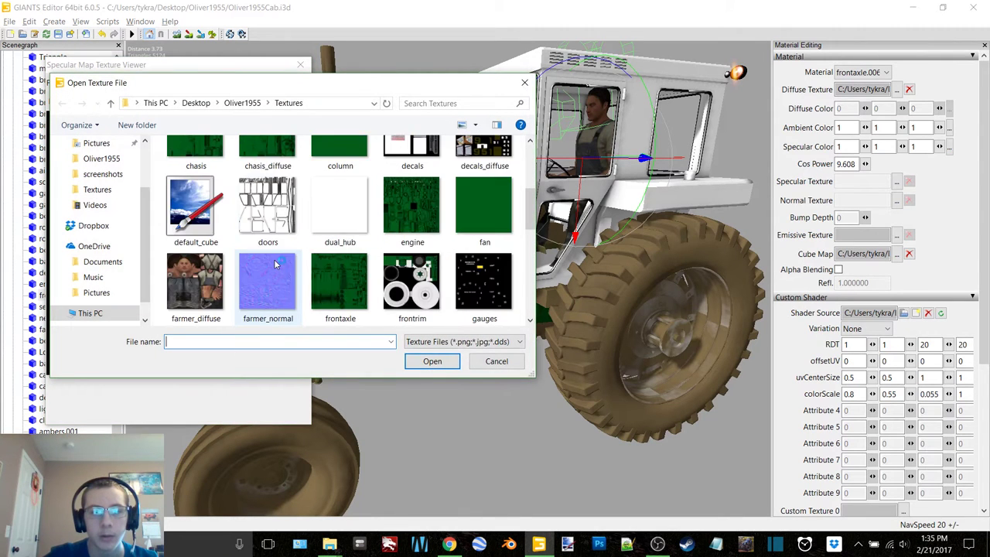
scroll(275, 264, down, 1)
double_click(410, 282)
click(300, 65)
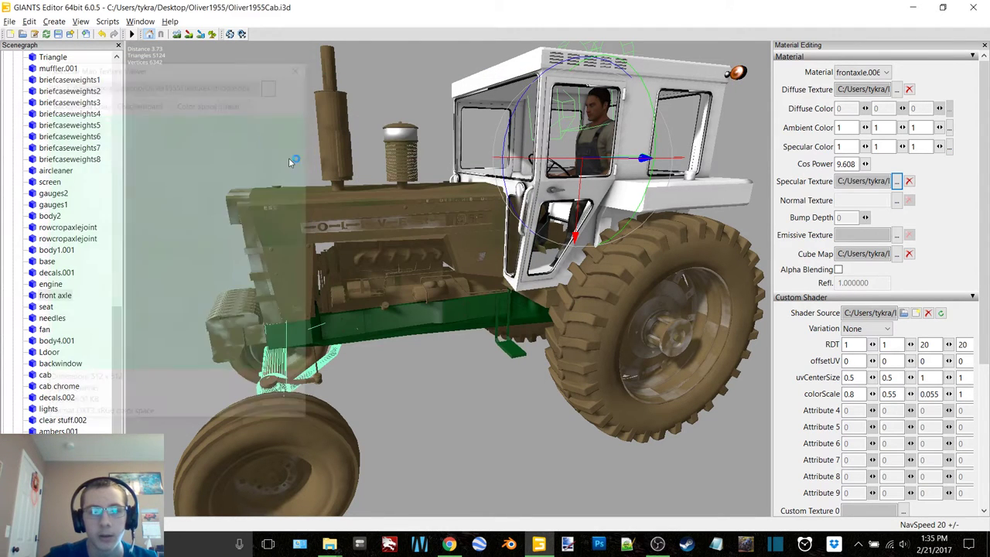
Step: Set the front axle material's diffuse texture to the frontaxle texture from the Textures folder
click(897, 90)
click(272, 83)
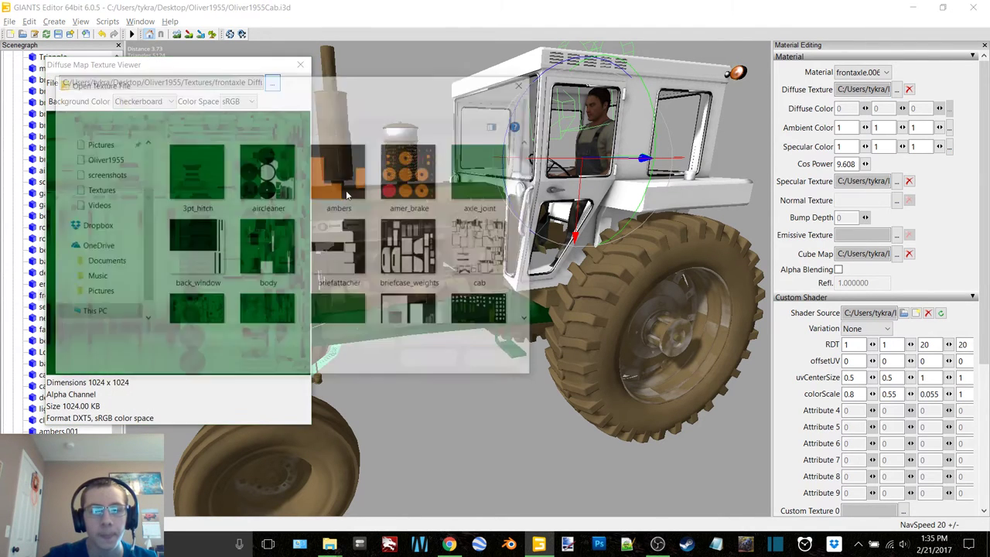
scroll(443, 275, down, 2)
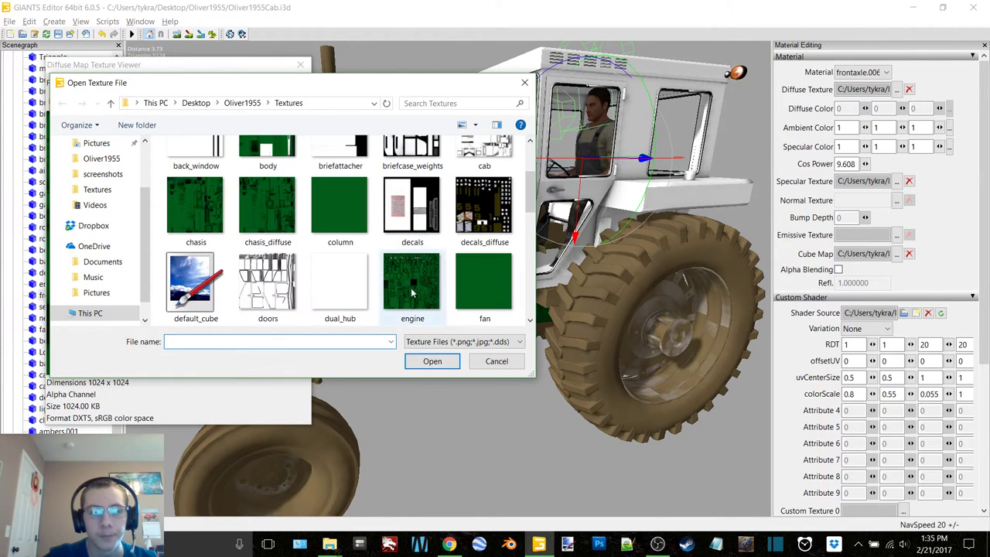
scroll(412, 292, down, 2)
double_click(341, 280)
click(300, 64)
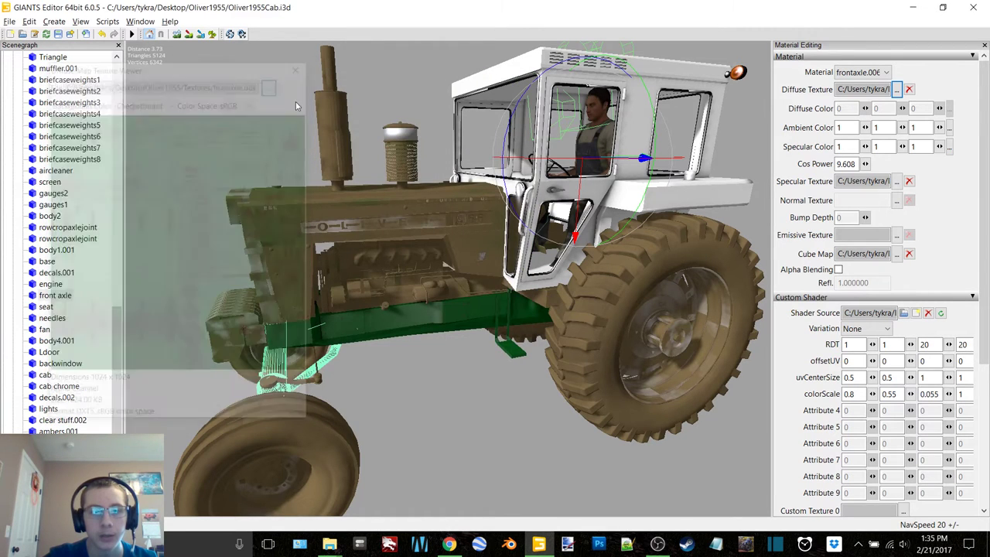
Step: Remove the seat material's emissive texture and set its diffuse texture to the seat texture from the Textures folder
click(47, 307)
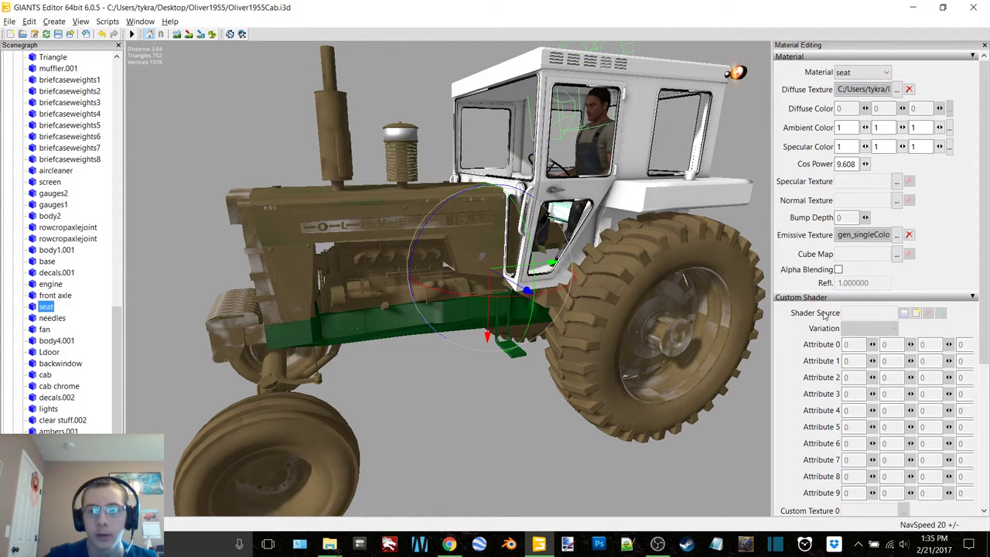
click(896, 90)
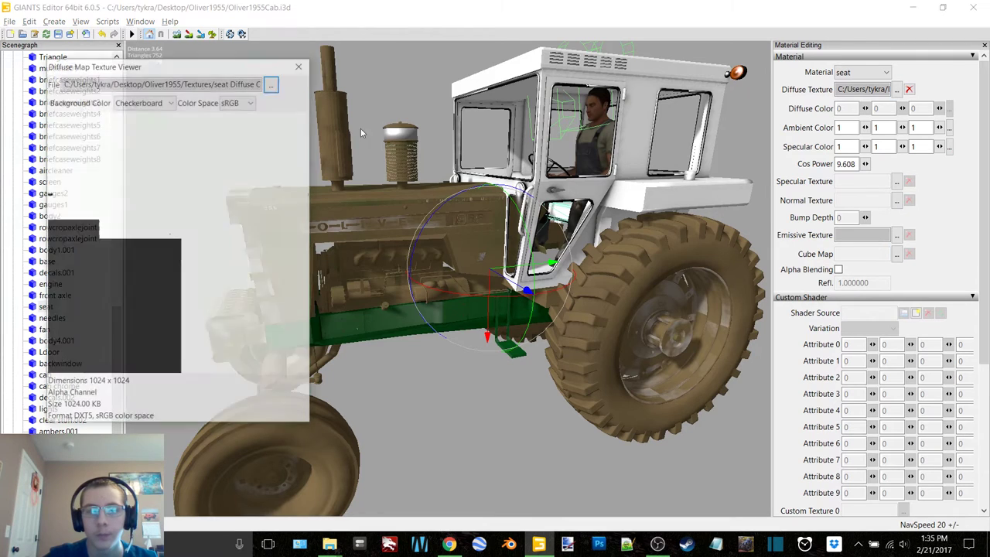
click(274, 83)
scroll(286, 243, down, 2)
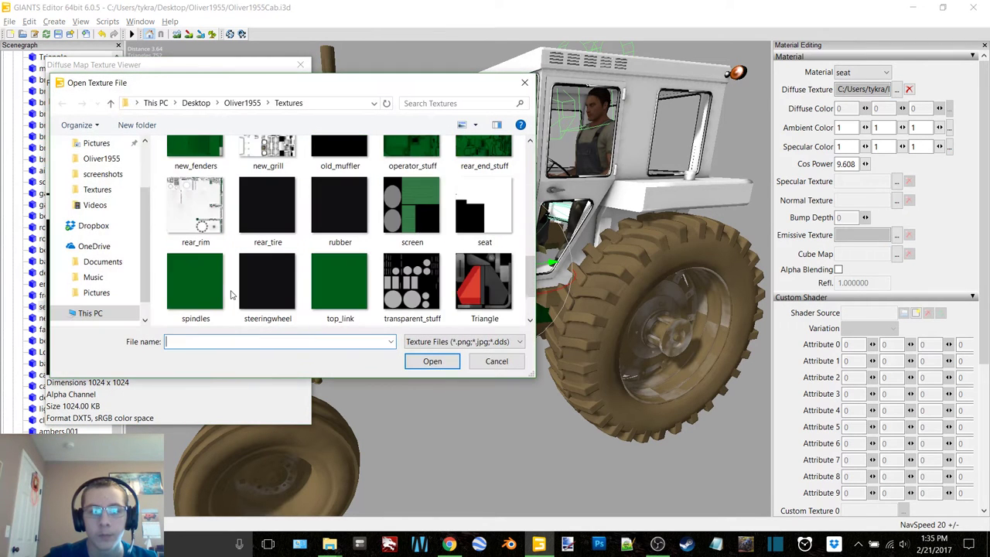
double_click(483, 207)
click(301, 65)
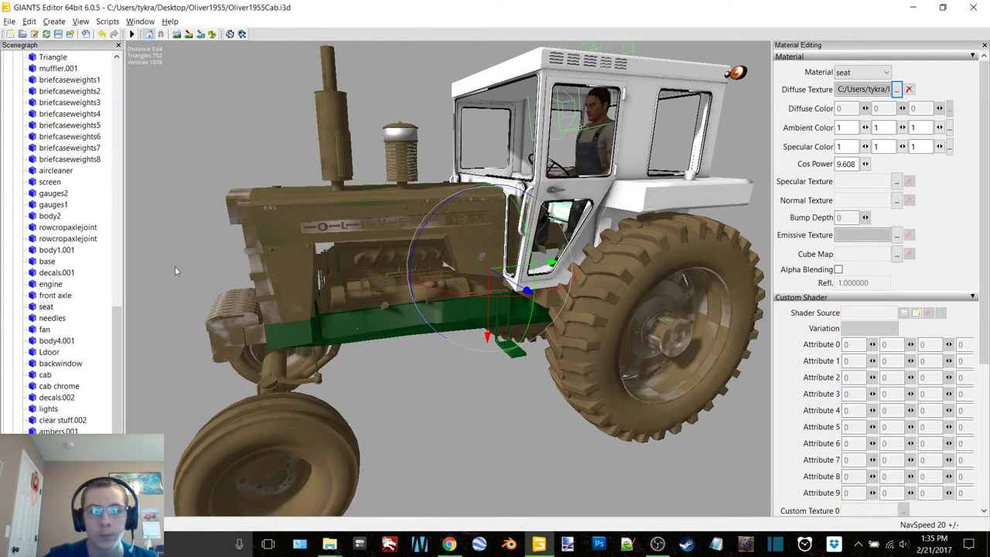
Step: Remove the needles material's emissive texture and set its diffuse texture to the needles texture
click(52, 318)
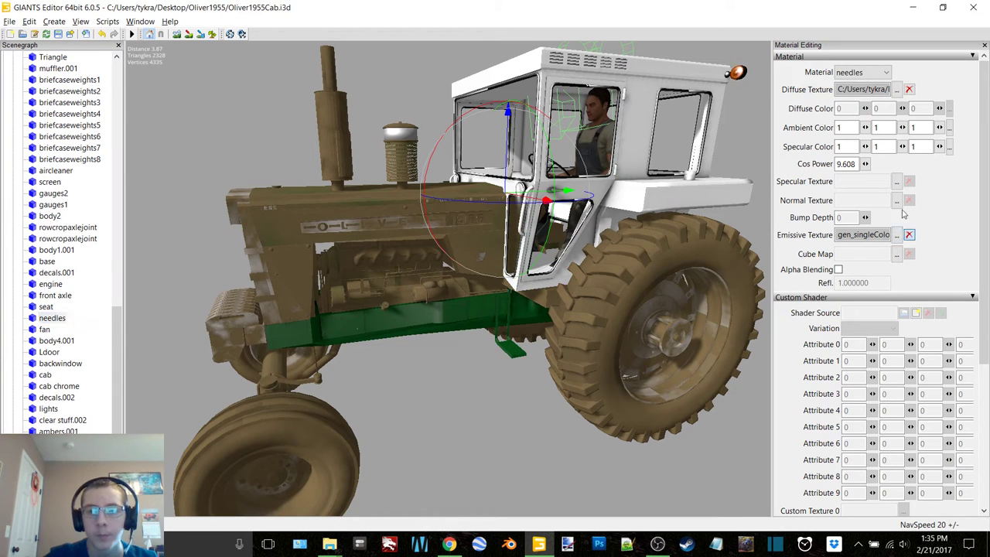
click(897, 90)
click(271, 83)
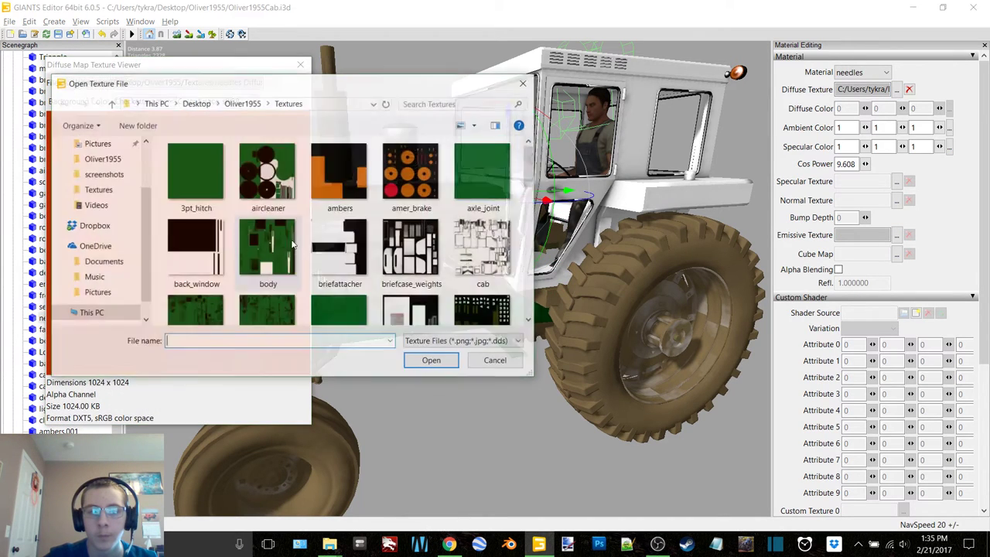
scroll(294, 252, down, 3)
click(482, 202)
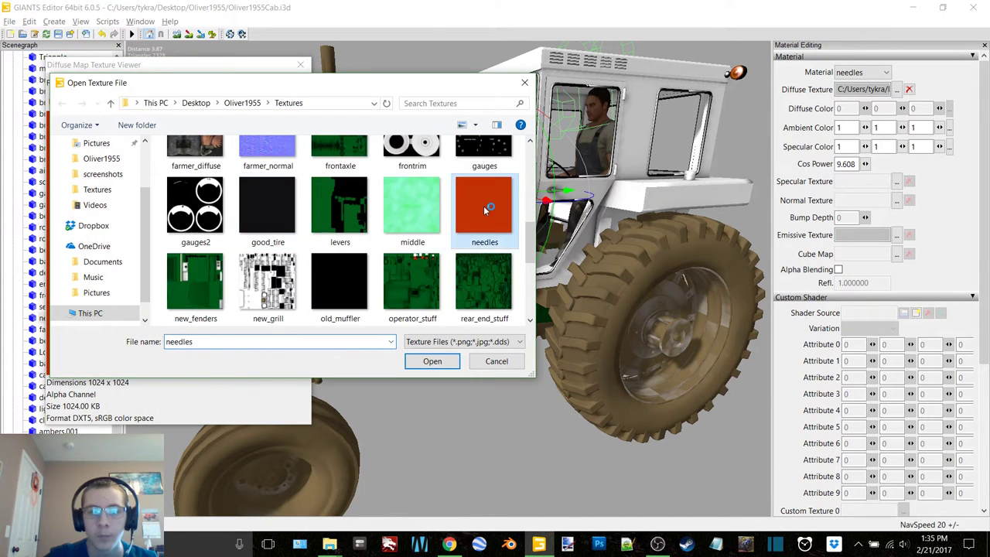
double_click(482, 203)
click(300, 64)
Step: Assign the vehicleShaderDirt custom shader to the material of the fan object
click(44, 329)
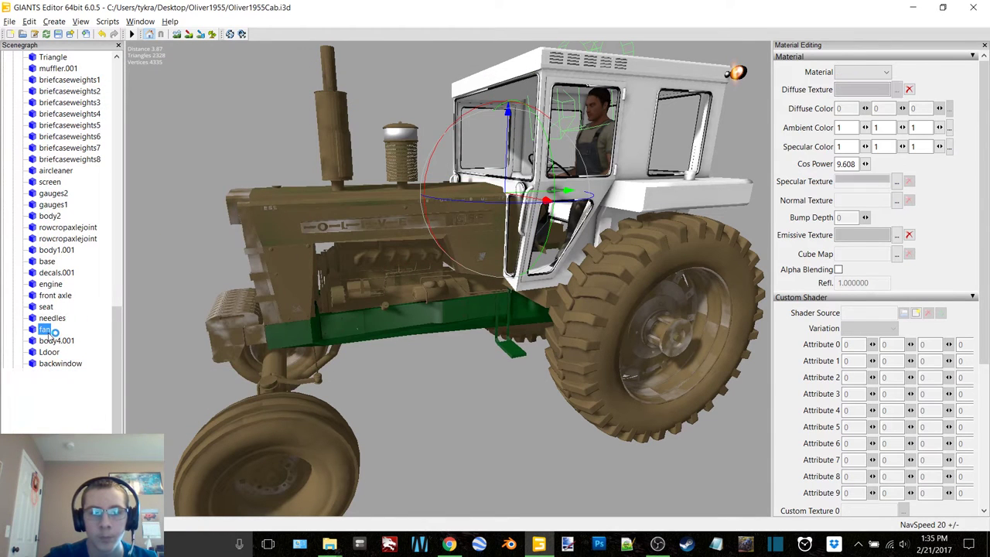
scroll(921, 315, down, 5)
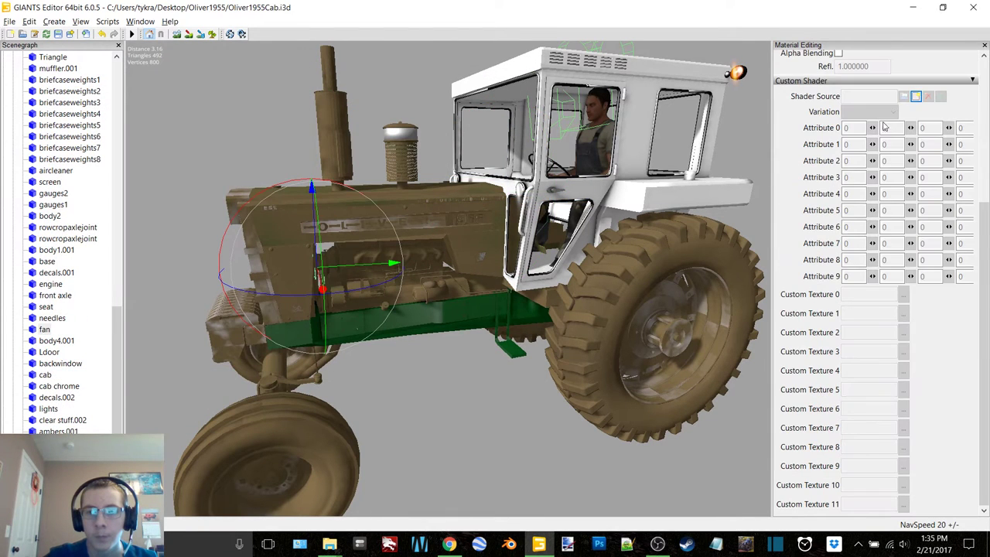
click(916, 96)
double_click(151, 135)
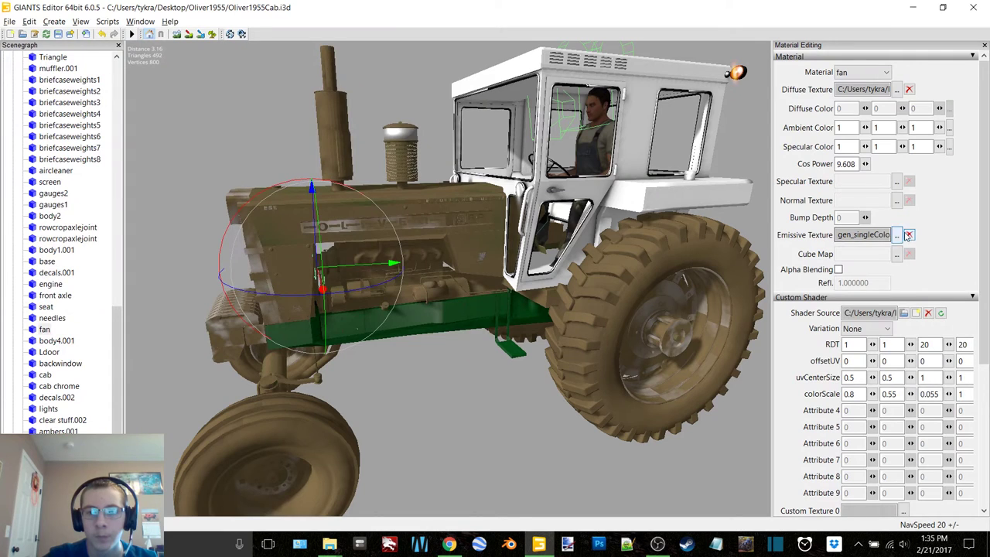
Step: Remove the fan material's emissive texture and use the middle texture as its specular texture
click(896, 181)
click(270, 82)
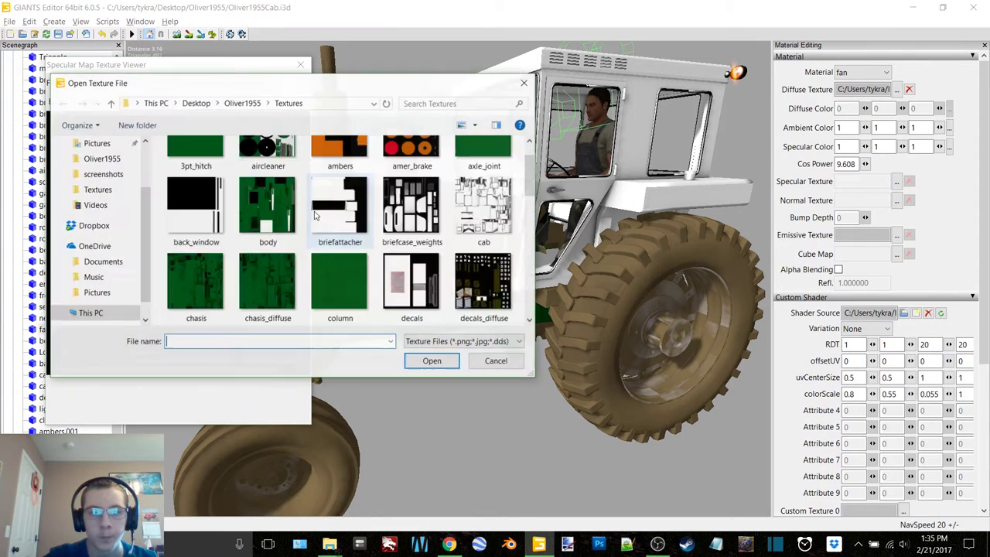
double_click(399, 264)
click(301, 65)
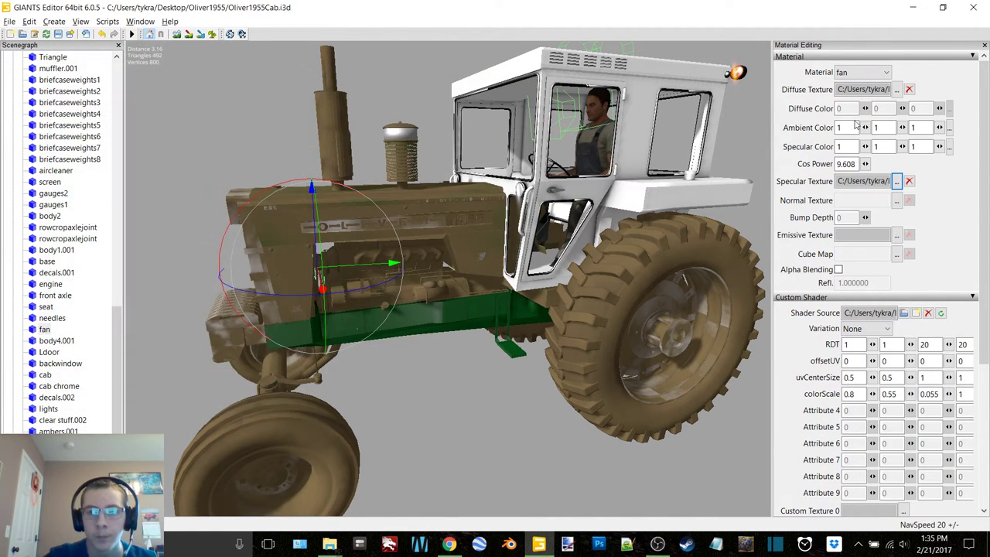
Step: Set the fan material's diffuse texture to the fan texture from the Textures folder
click(896, 90)
click(270, 82)
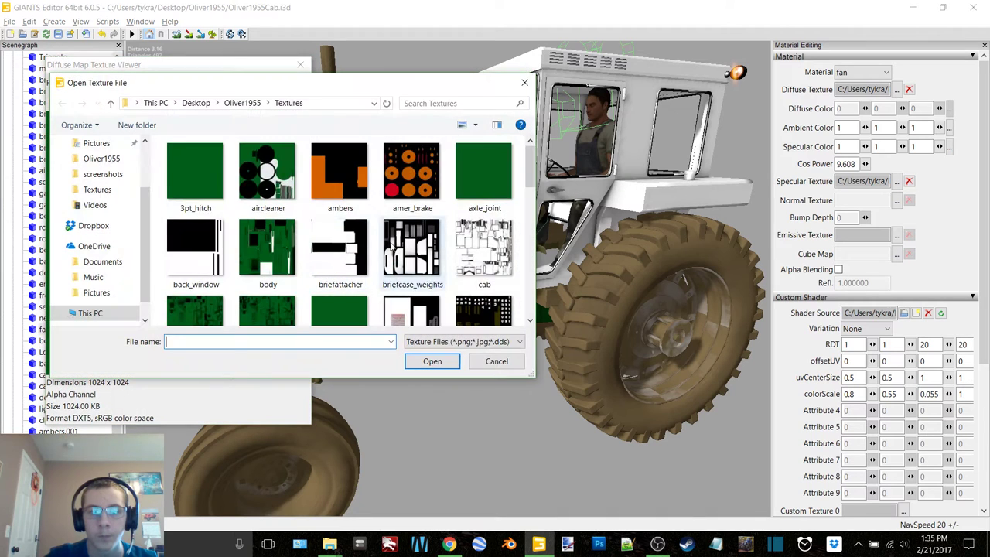
scroll(418, 246, down, 2)
double_click(484, 271)
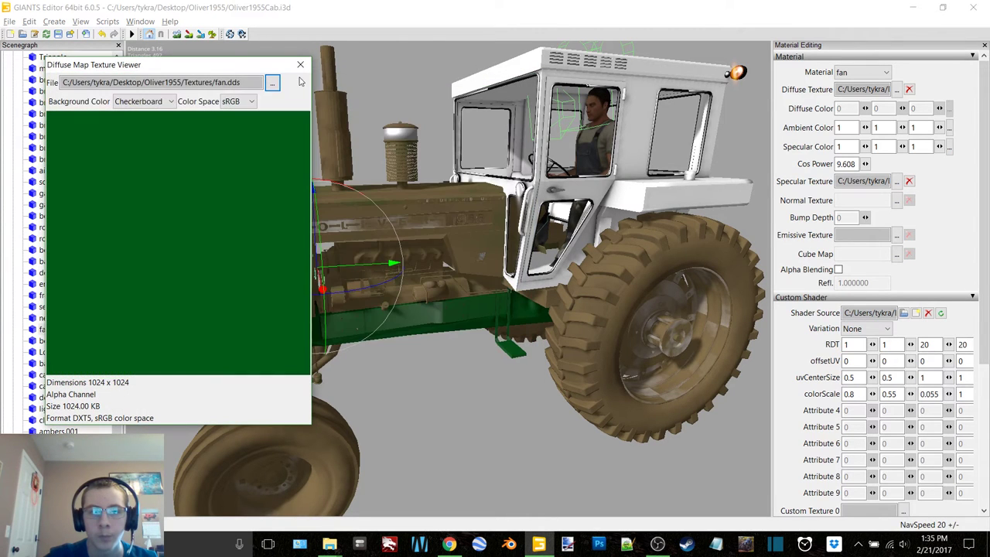
click(301, 63)
Step: Assign the vehicleShaderDirt custom shader to the chasis material of the body4.001 object
click(56, 341)
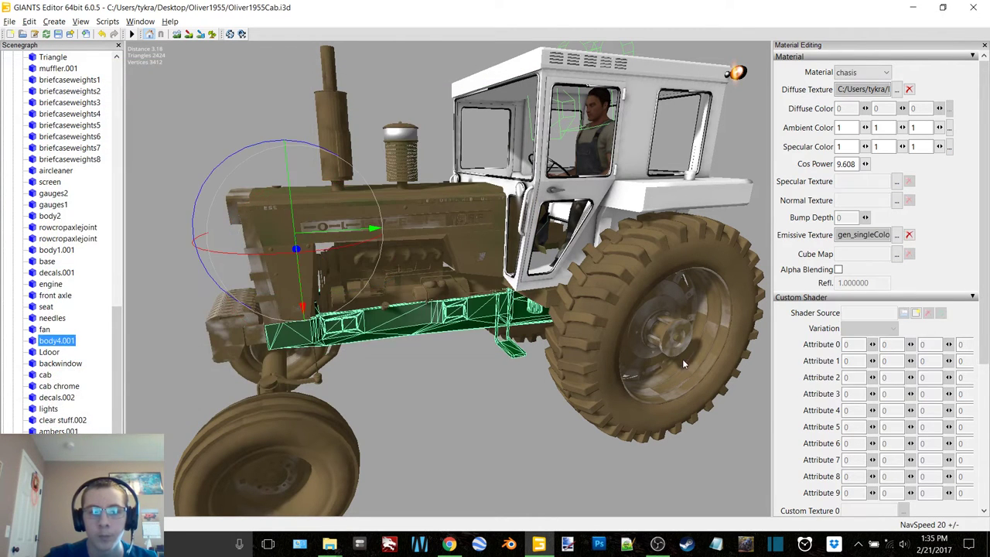
scroll(915, 318, down, 3)
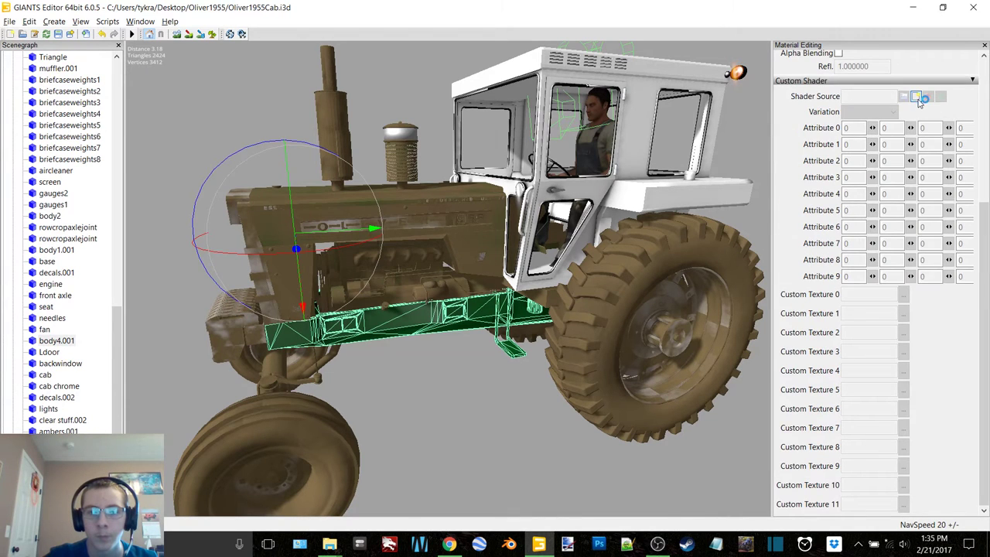
click(917, 96)
double_click(147, 131)
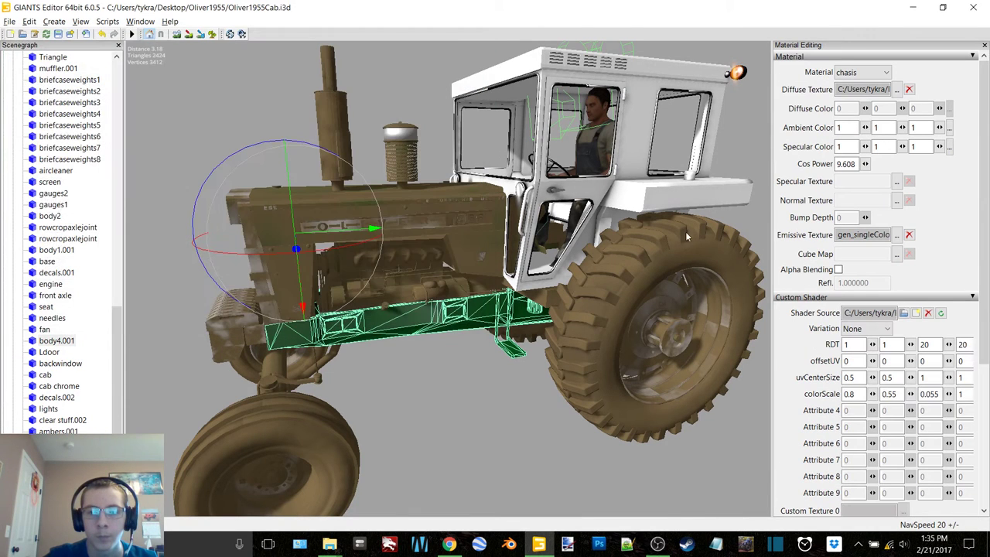
Step: Set the chasis material's cube map to the default_cube texture
click(898, 256)
click(273, 84)
scroll(429, 232, down, 1)
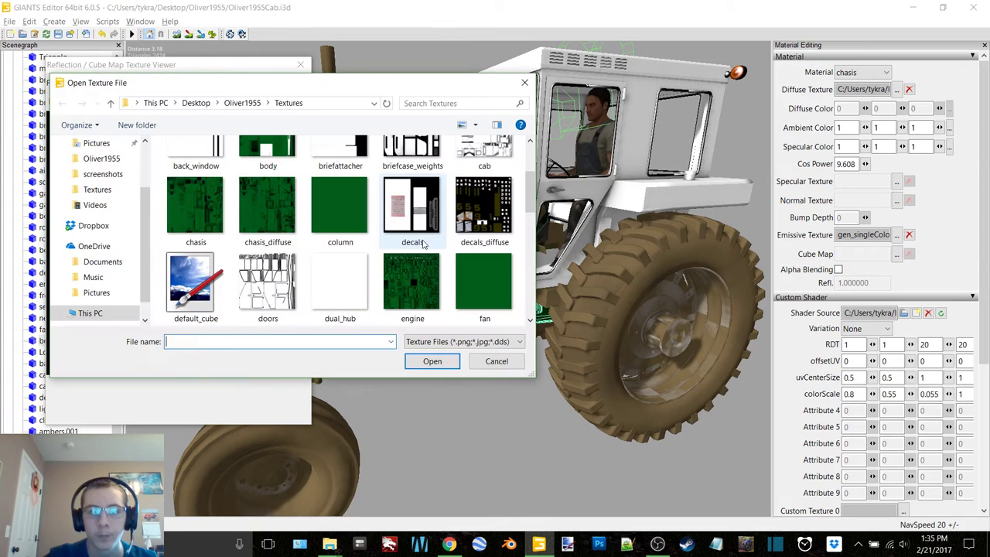
double_click(196, 289)
click(300, 65)
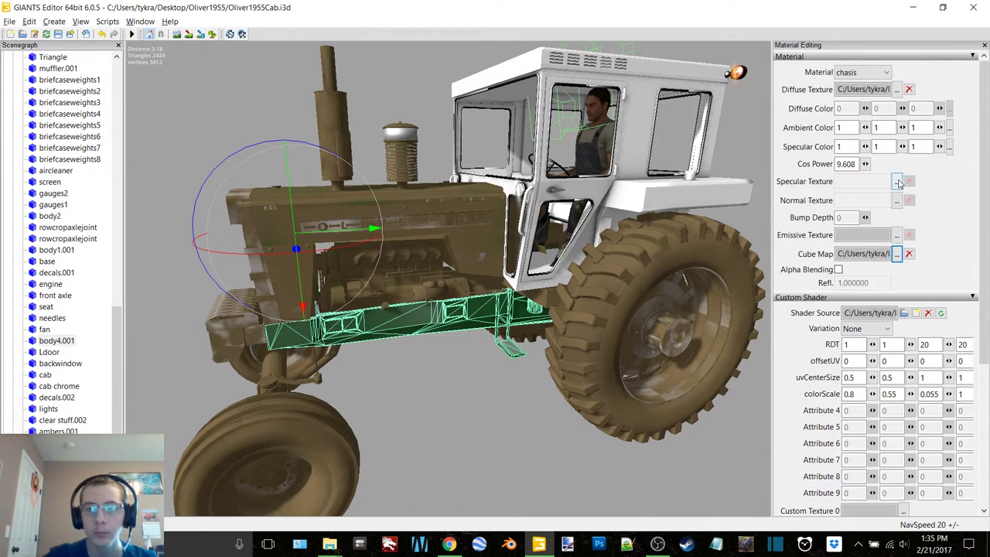
Step: Remove the chasis material's emissive texture and use the middle texture as its specular texture
click(897, 181)
click(272, 83)
scroll(387, 232, down, 4)
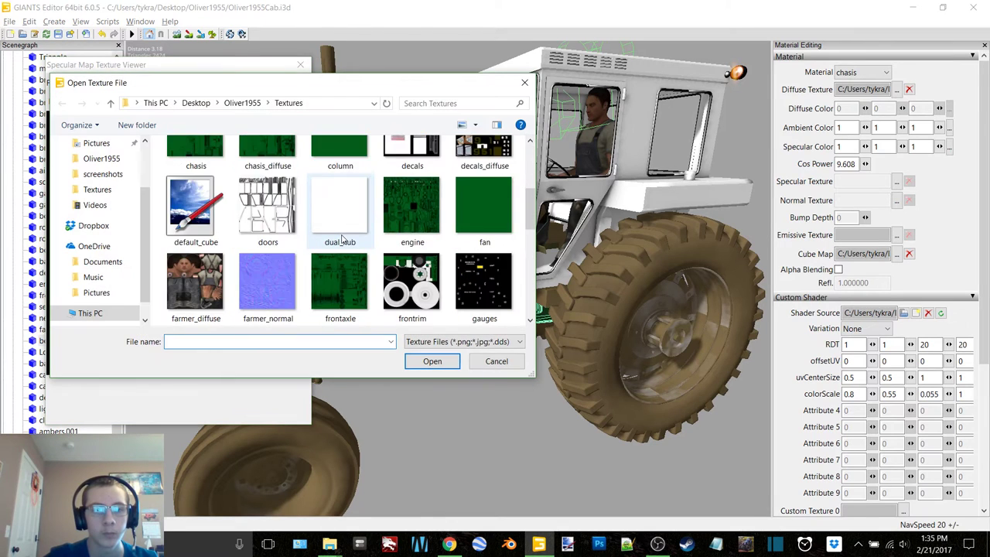
double_click(405, 276)
click(300, 65)
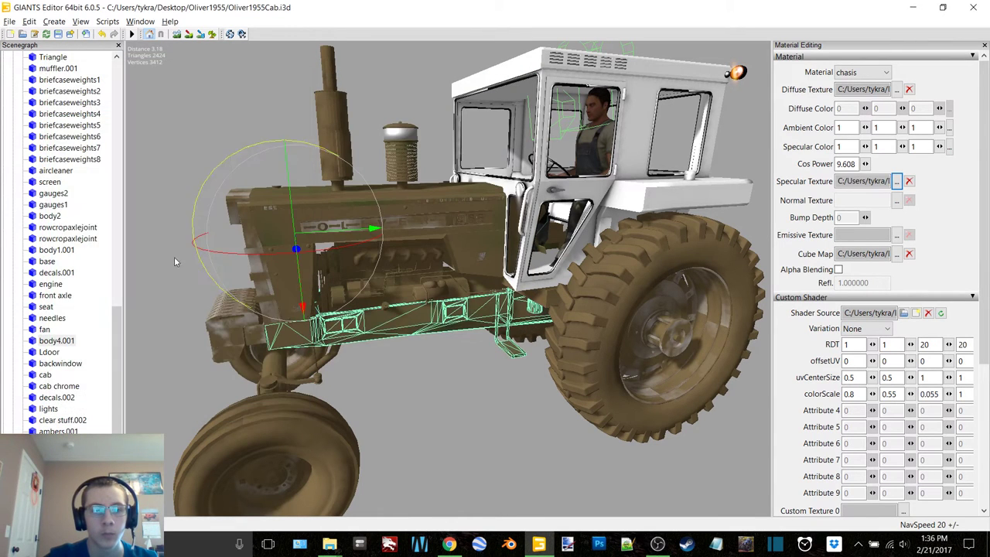
Step: Assign the vehicleShaderDirt custom shader to the doors material of the Ldoor object
click(49, 353)
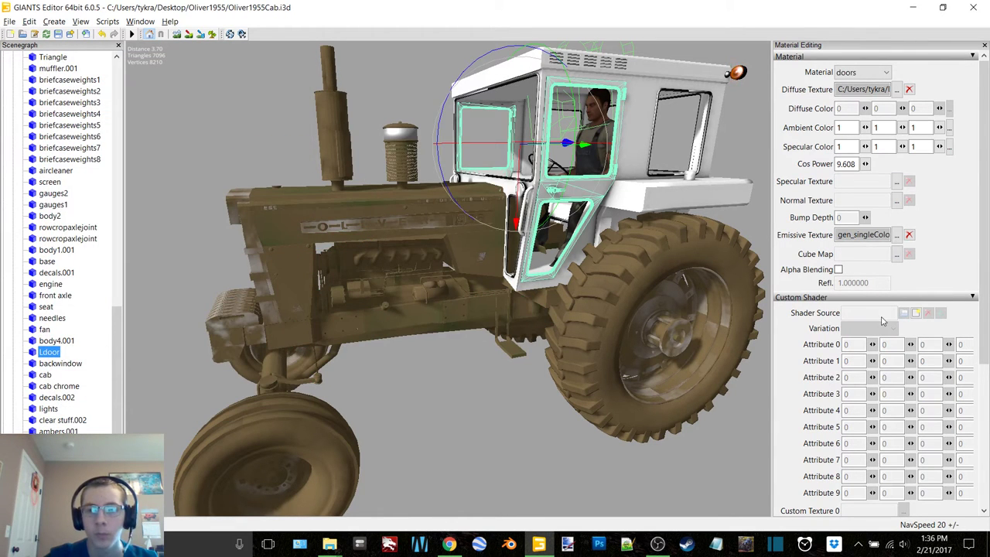
scroll(917, 319, down, 5)
click(916, 96)
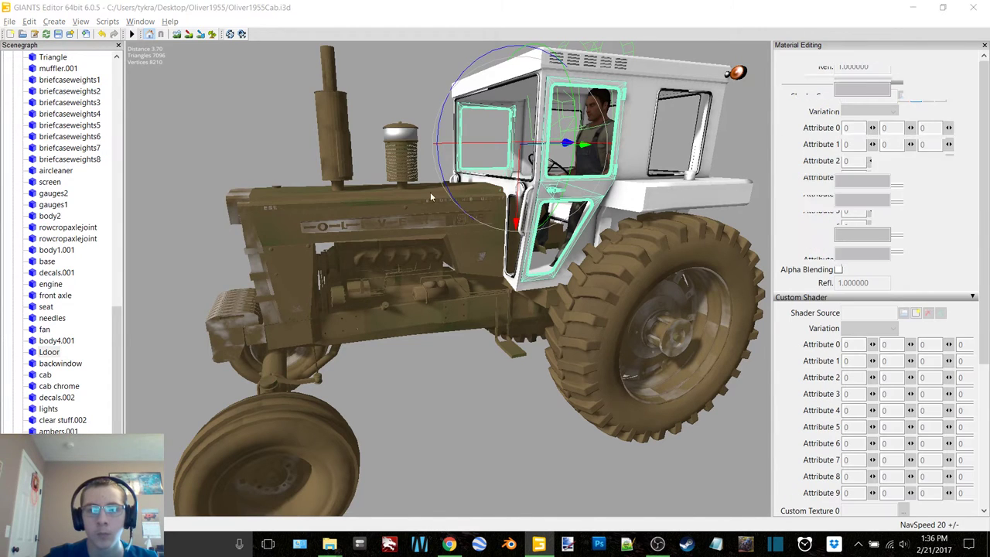
double_click(151, 131)
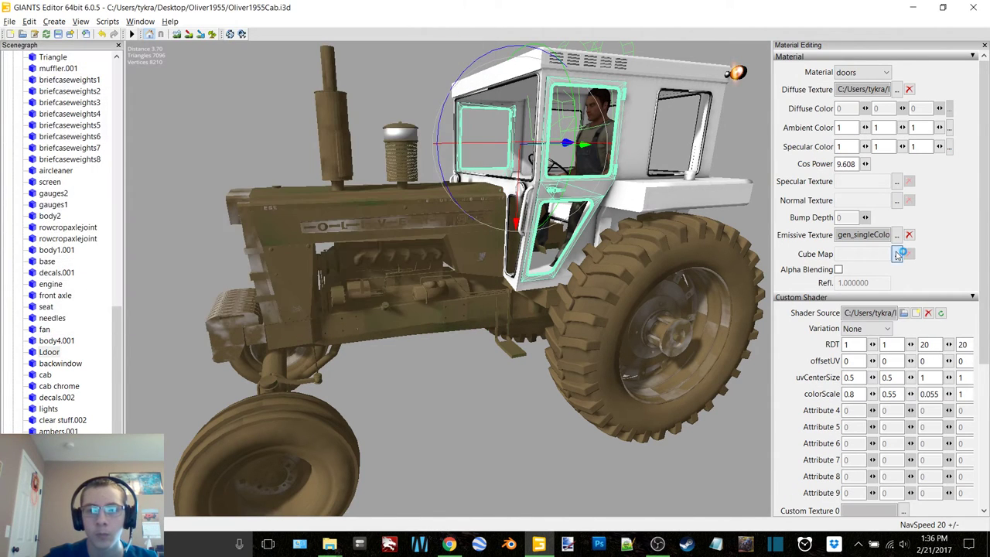
Step: Set the doors material's cube map to the default_cube texture
scroll(337, 261, down, 3)
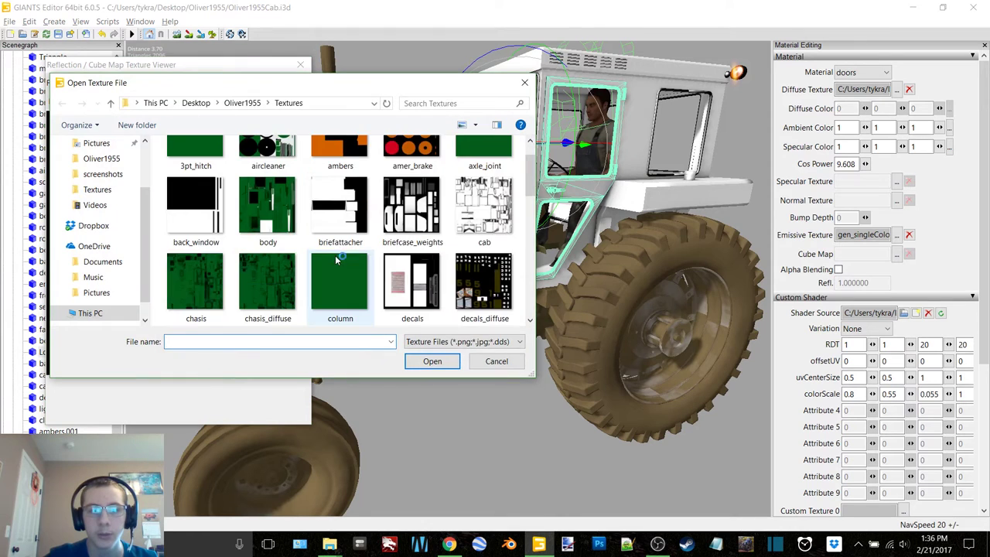
double_click(194, 280)
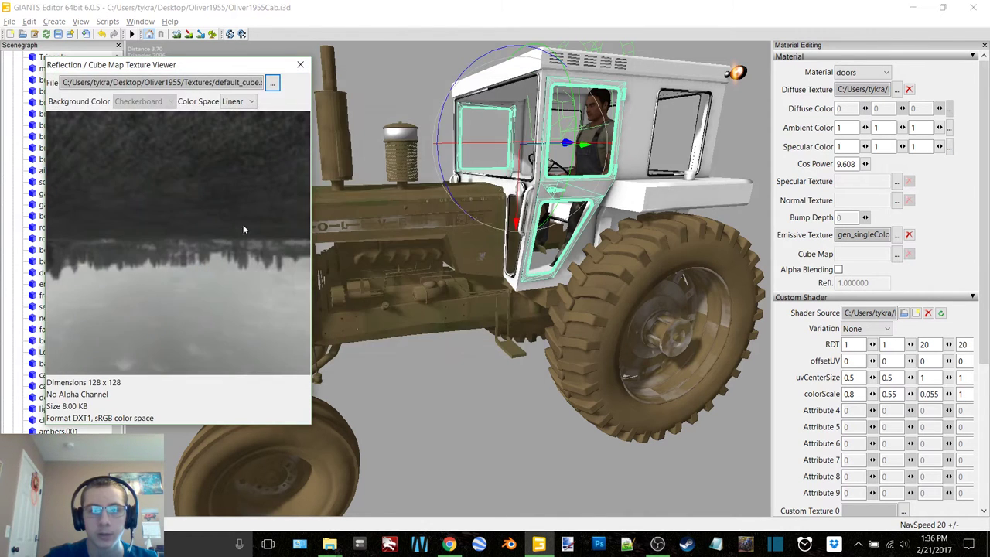
click(301, 63)
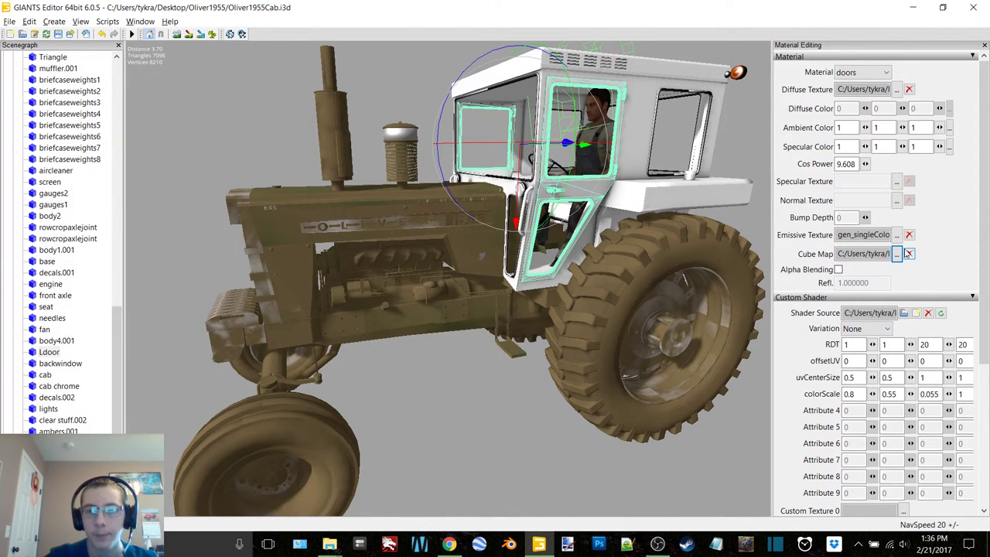
Step: Remove the doors material's emissive texture and use the middle texture as its specular texture
click(896, 183)
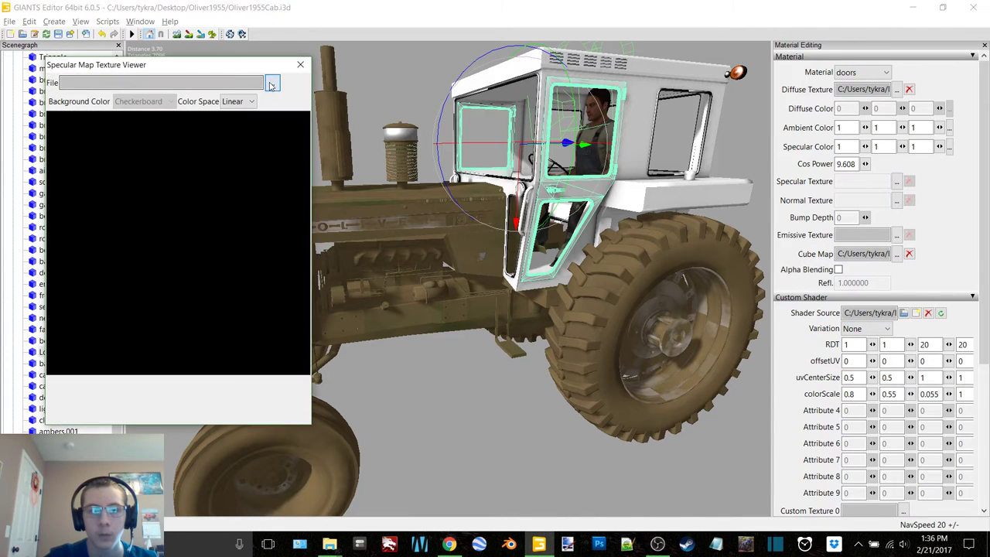
click(271, 84)
scroll(340, 255, down, 5)
double_click(410, 271)
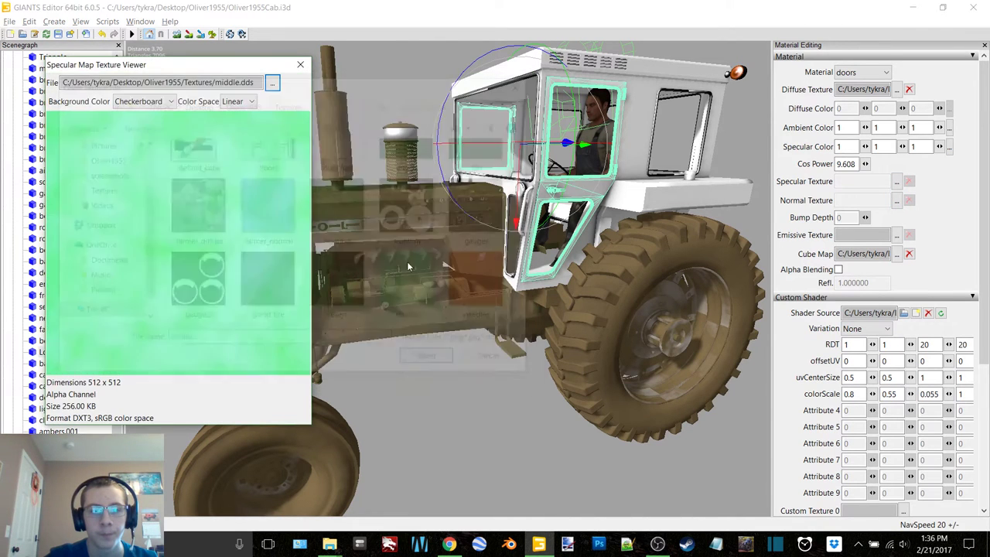
click(301, 64)
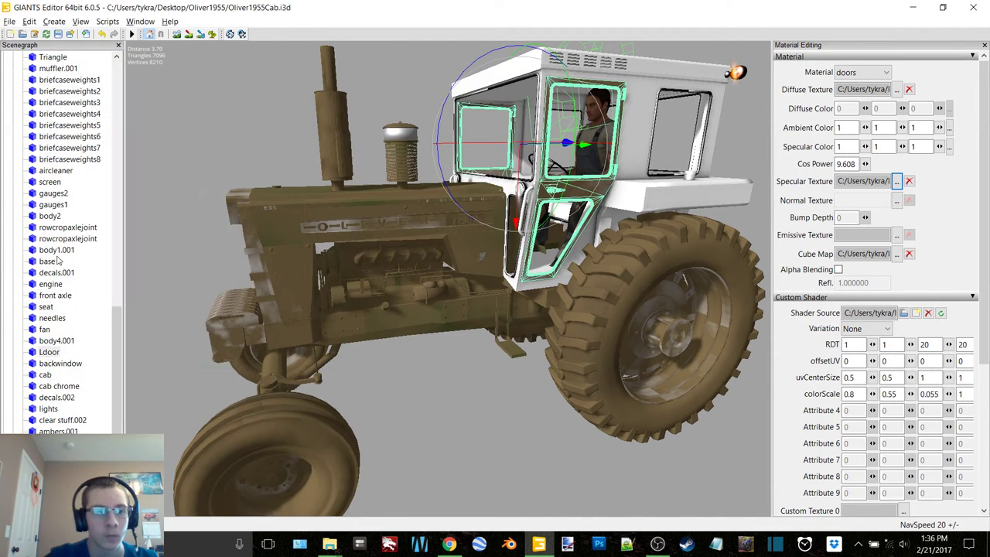
Step: Frame the backwindow object in the viewport and assign the vehicleShaderDirt custom shader to its material
click(60, 363)
key(f)
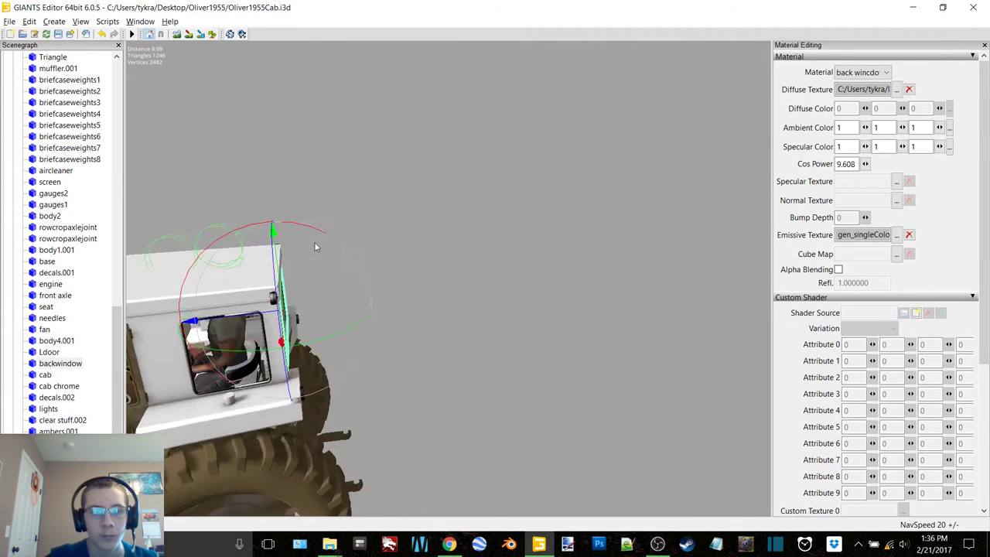
drag(331, 216, 303, 195)
key(ctrl+z)
scroll(398, 228, up, 3)
alt+drag(398, 232, 252, 232)
scroll(917, 316, down, 4)
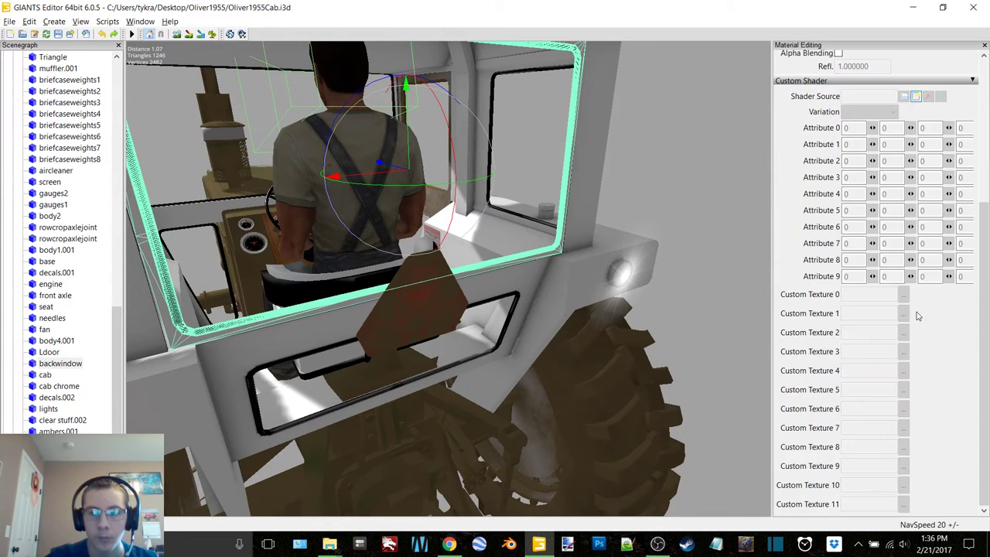
click(916, 96)
double_click(149, 151)
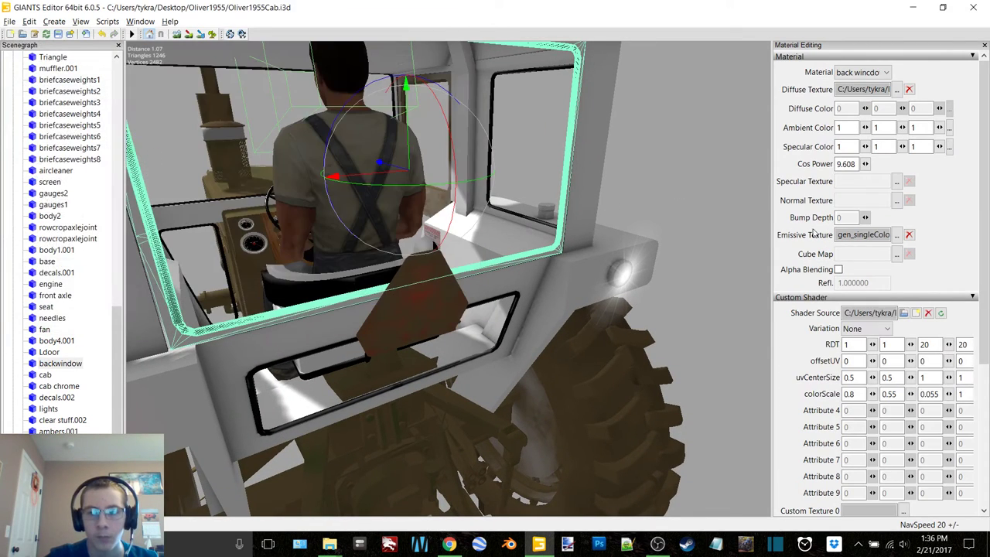
Step: Set the backwindow material's cube map to the default_cube texture from the Textures folder
click(898, 255)
click(273, 83)
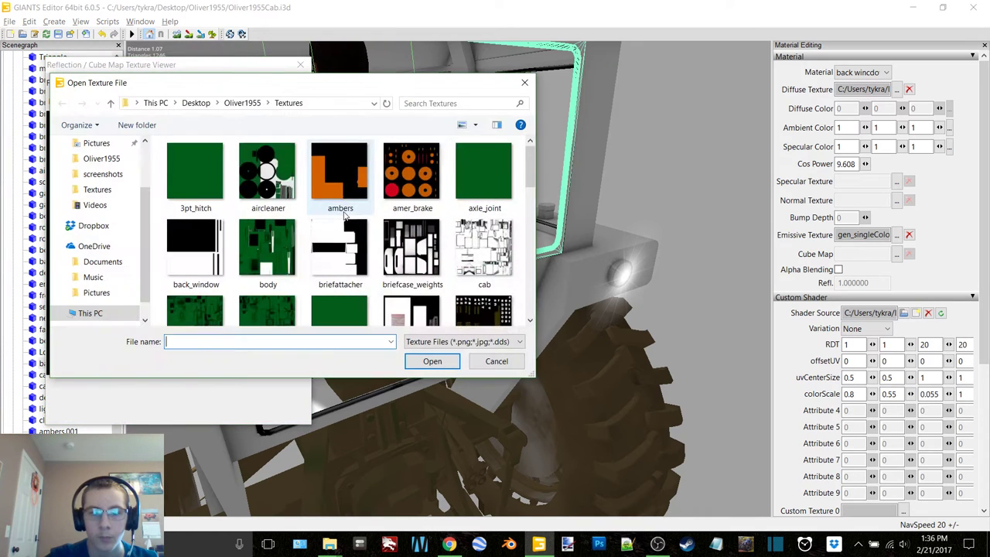
scroll(345, 215, down, 1)
double_click(196, 286)
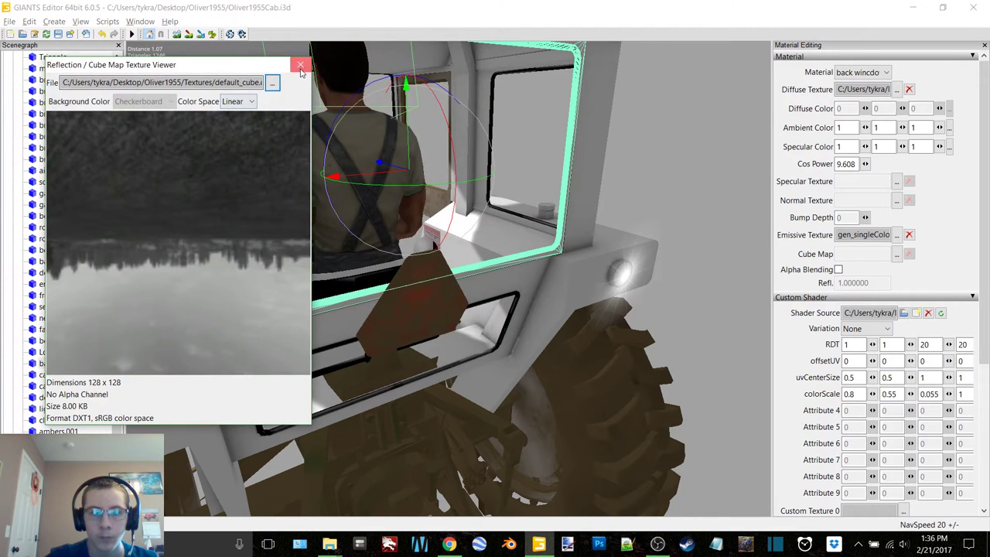
click(301, 65)
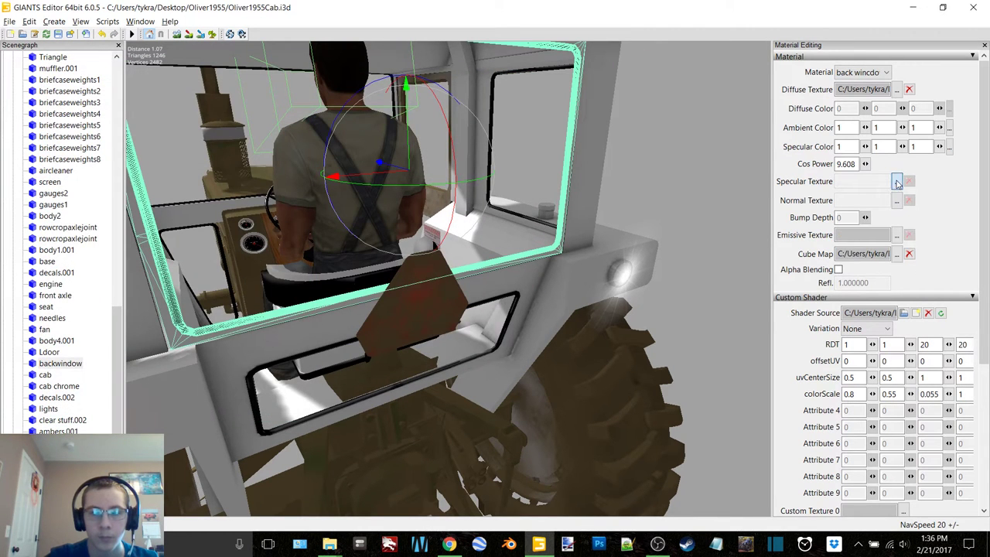
Step: Remove the backwindow material's emissive texture and use the middle texture as its specular texture
click(897, 181)
click(272, 83)
scroll(325, 229, down, 5)
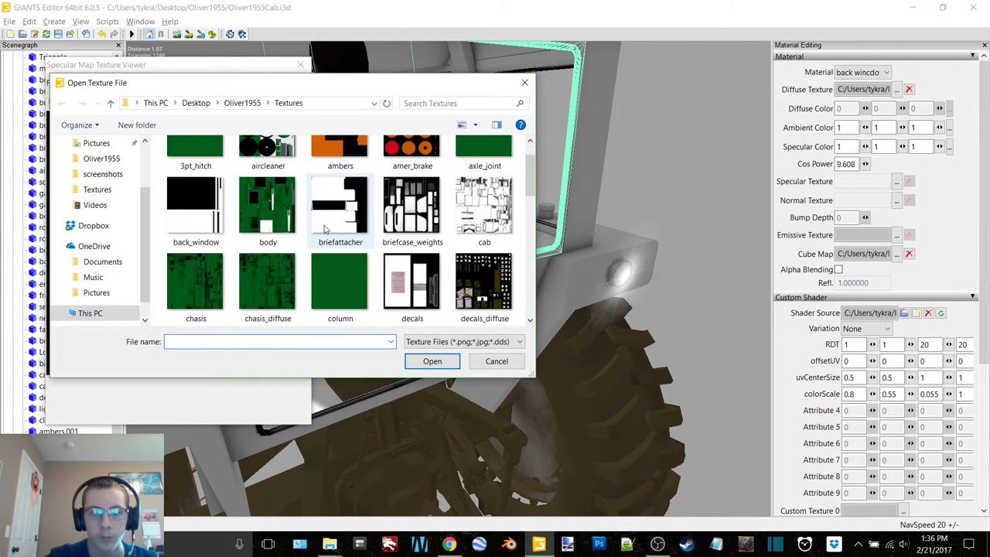
scroll(325, 229, down, 1)
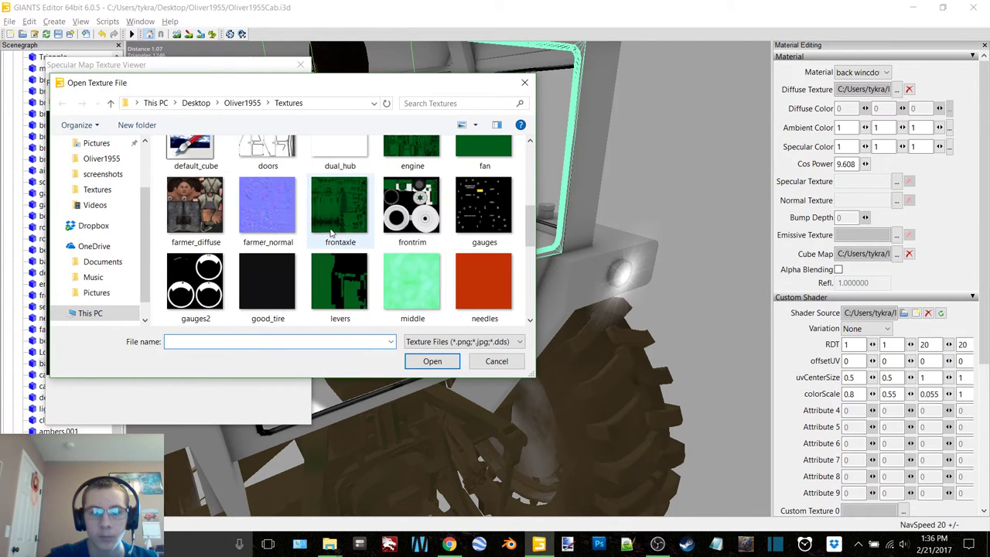
double_click(413, 281)
click(301, 65)
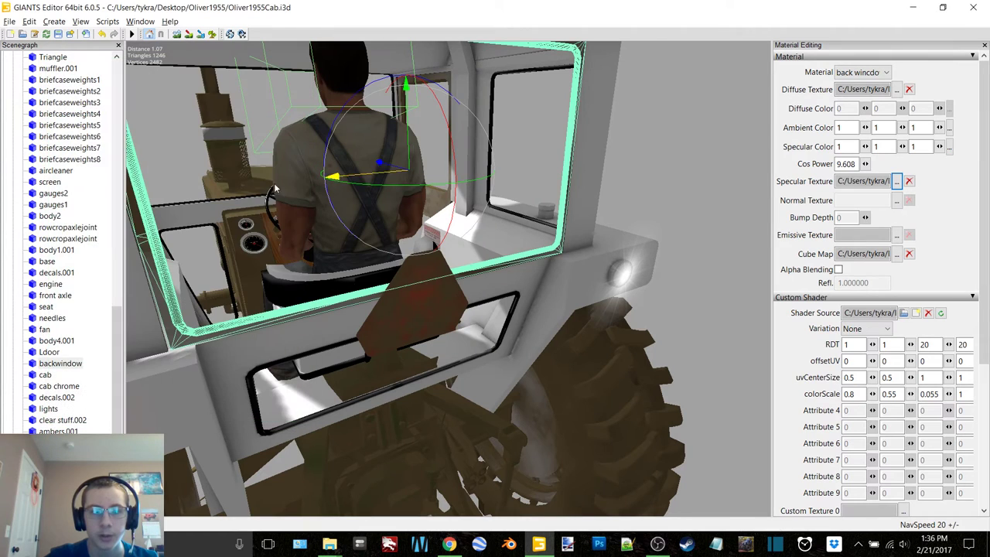
Step: Set the diffuse texture of the Ldoor object's doors material to the doors texture
click(49, 352)
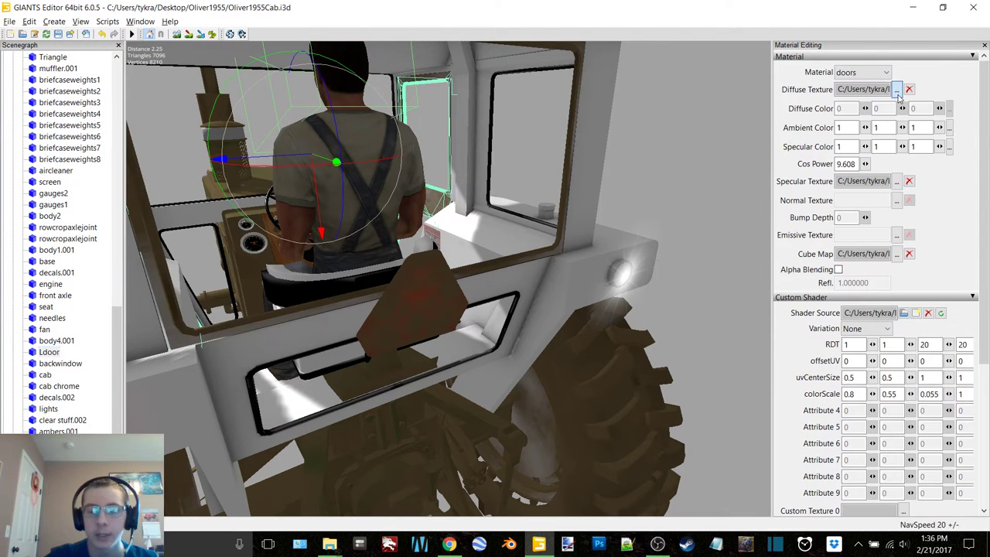
click(897, 90)
click(272, 82)
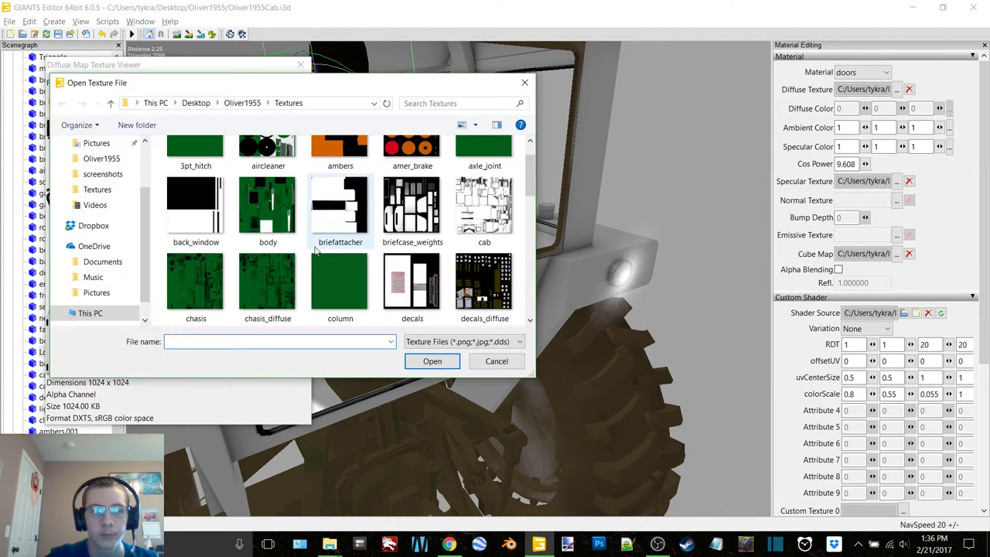
scroll(408, 251, down, 2)
double_click(268, 283)
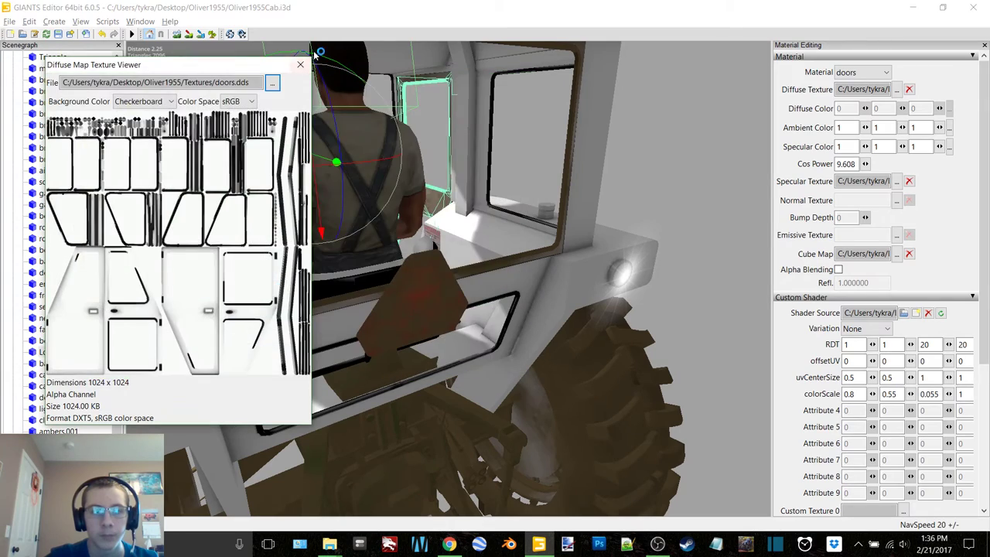
click(301, 64)
Step: Set the diffuse texture of the backwindow object's material to the back_window texture
mouse_move(449, 170)
alt+mouse_down()
mouse_move(475, 168)
mouse_move(434, 167)
alt+mouse_up()
middle_drag(435, 170, 495, 163)
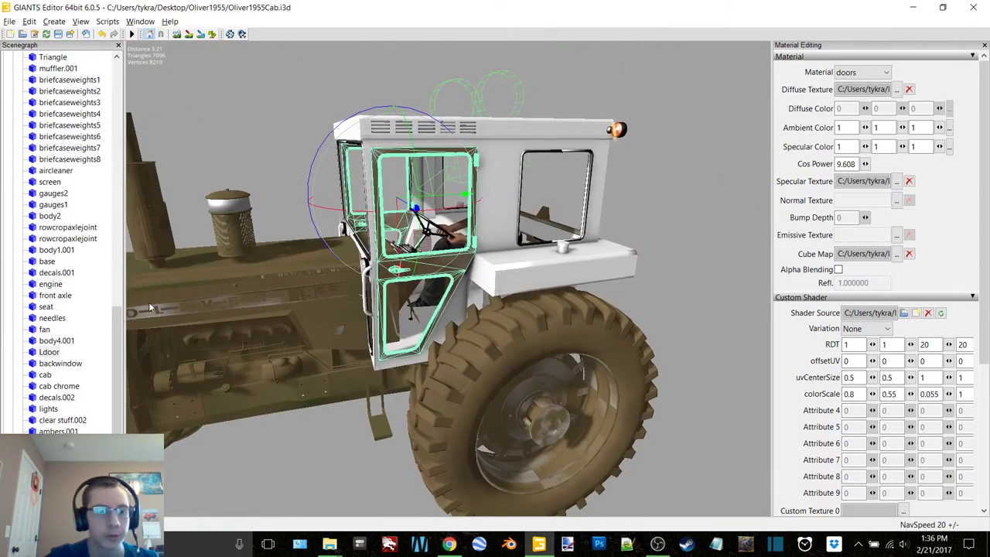
click(62, 364)
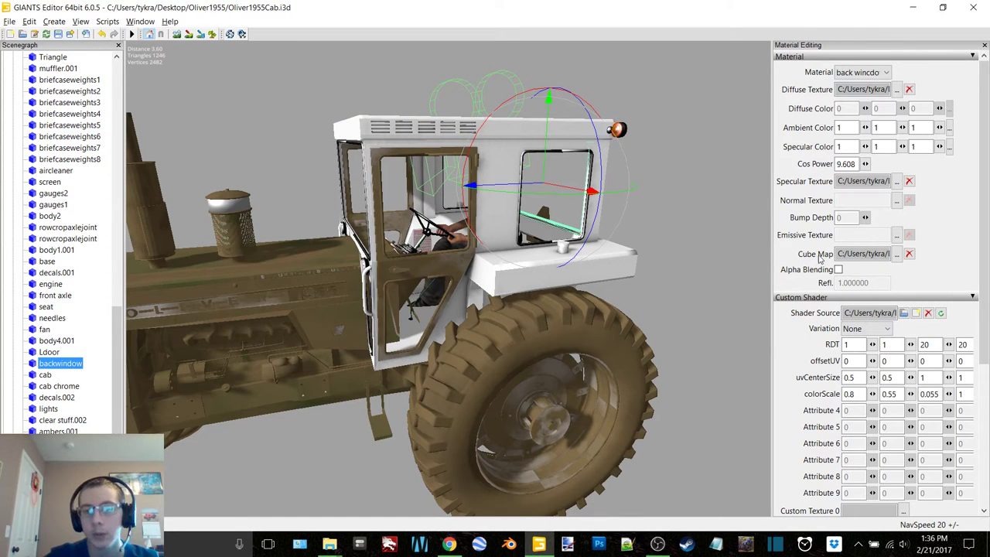
click(897, 90)
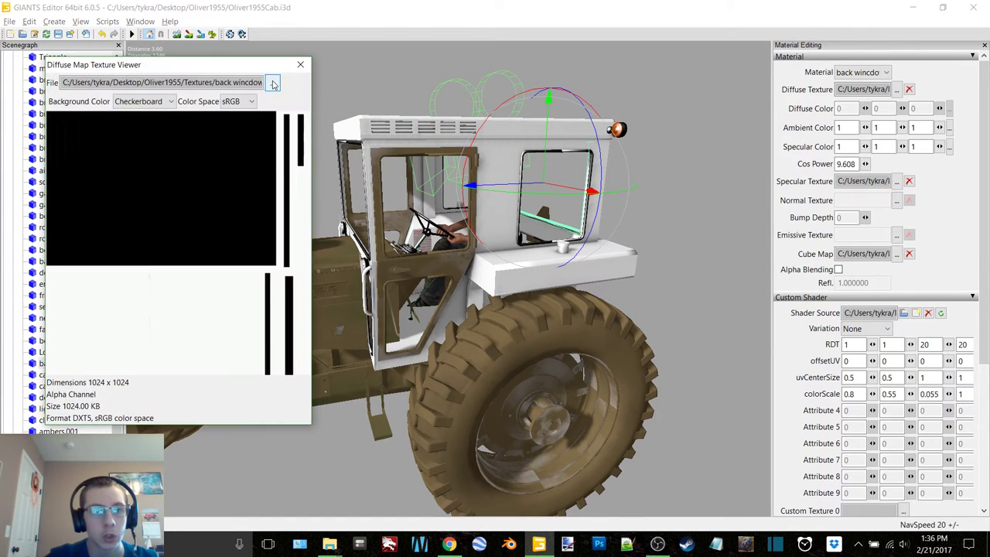
click(273, 85)
scroll(355, 217, down, 3)
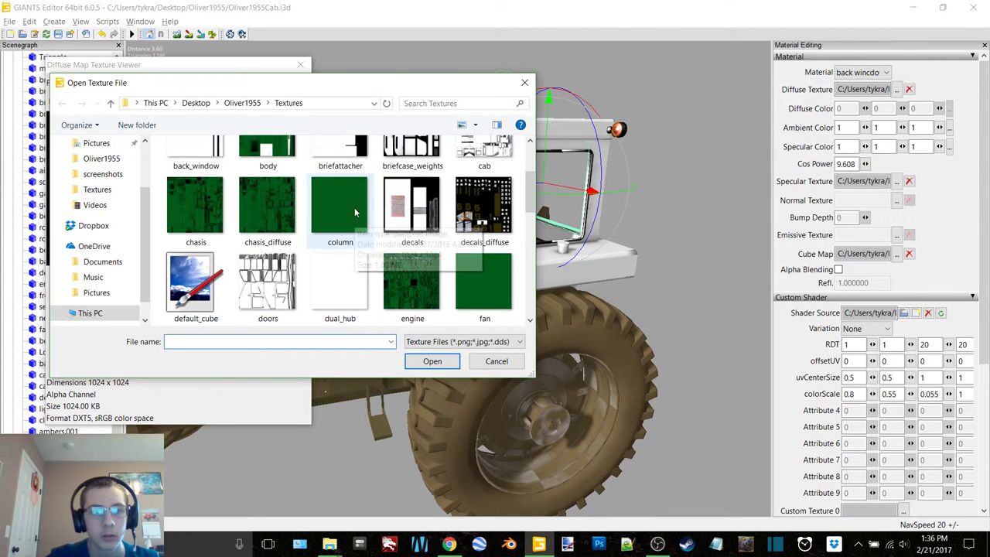
scroll(354, 211, up, 2)
double_click(194, 169)
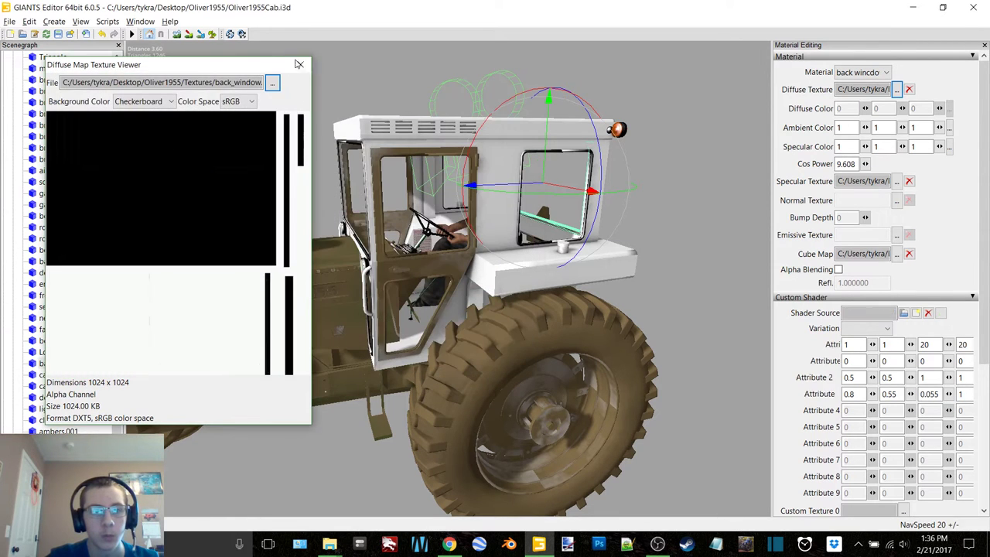
click(299, 64)
Step: Assign the vehicleShaderDirt custom shader to the cab object's material
click(45, 376)
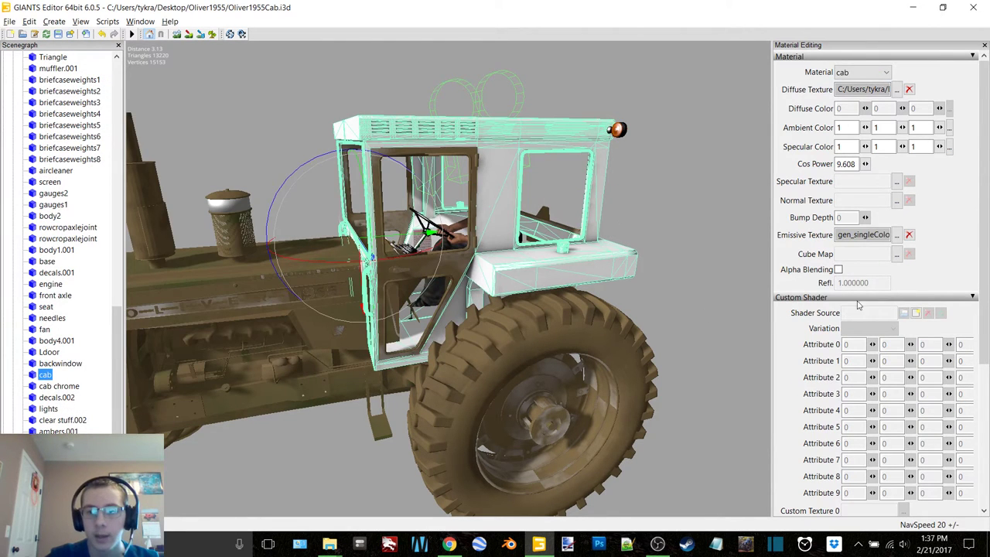
scroll(913, 319, down, 3)
click(916, 96)
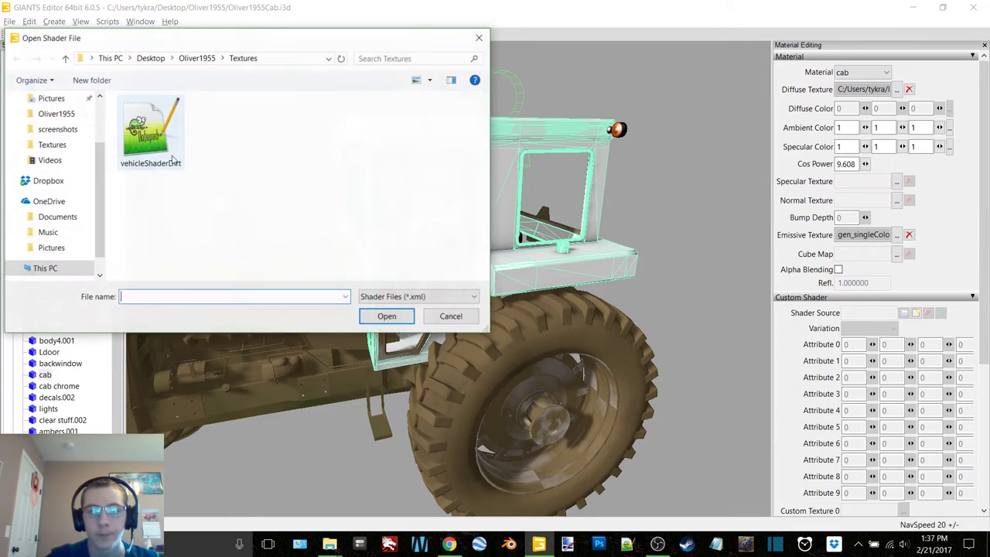
click(150, 128)
click(385, 314)
Step: Set the cab material's cube map to the default_cube texture
click(897, 256)
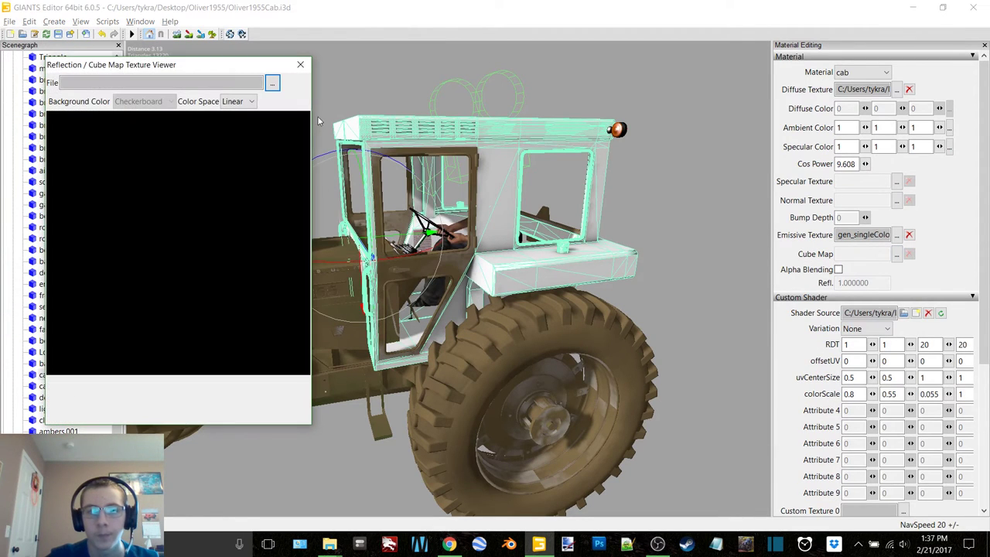
click(272, 83)
scroll(198, 263, down, 3)
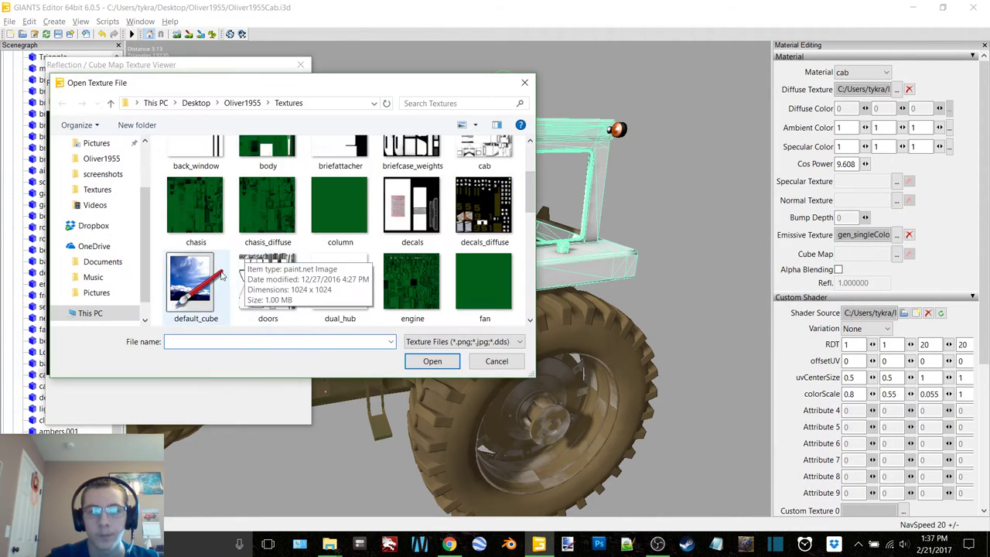
double_click(200, 285)
click(300, 65)
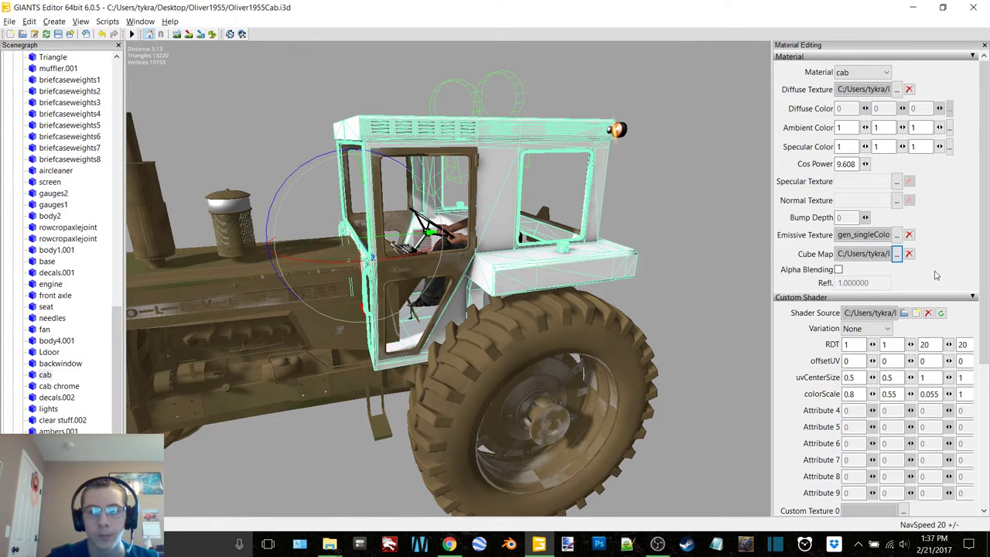
Step: Remove the cab material's emissive texture and use the middle texture as its specular texture
click(896, 183)
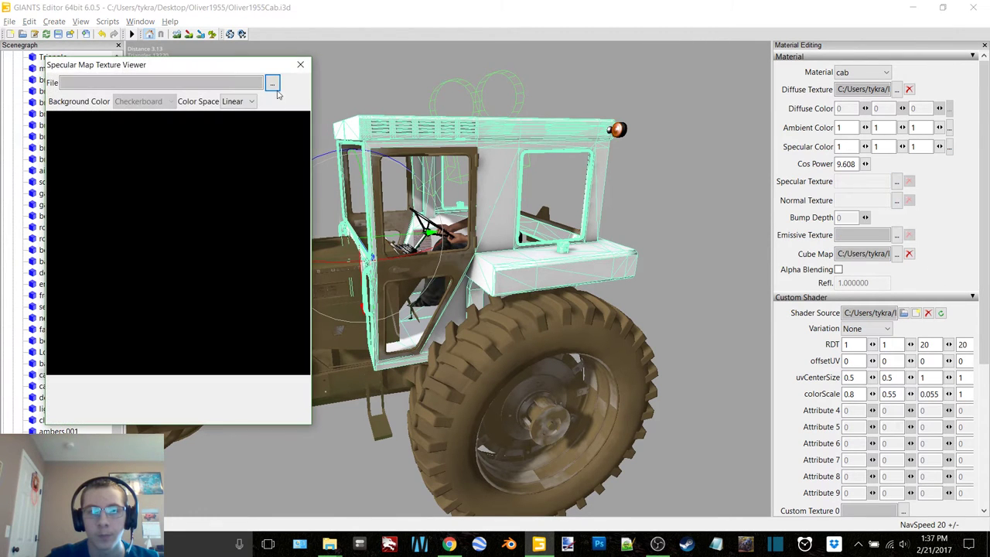
click(273, 84)
scroll(390, 255, down, 4)
double_click(391, 255)
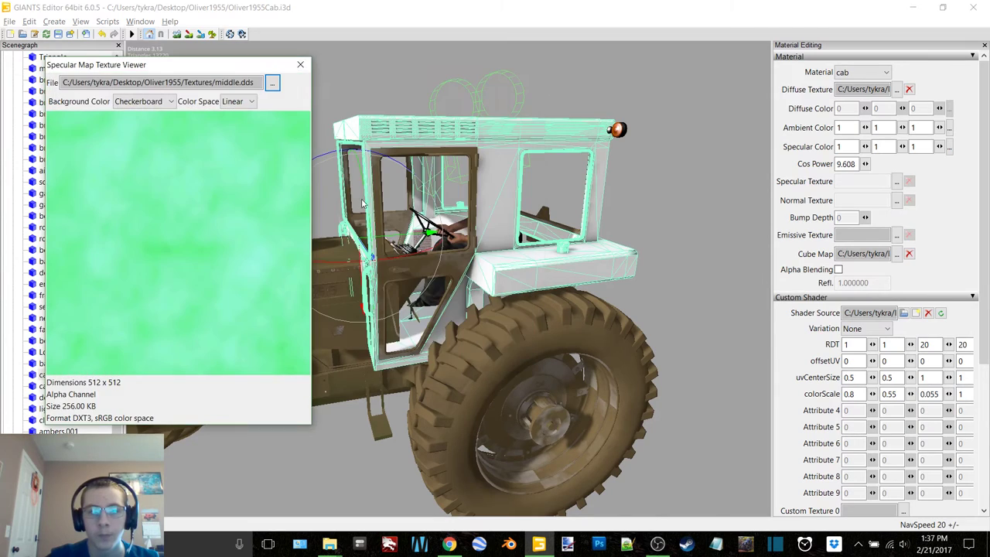
click(299, 64)
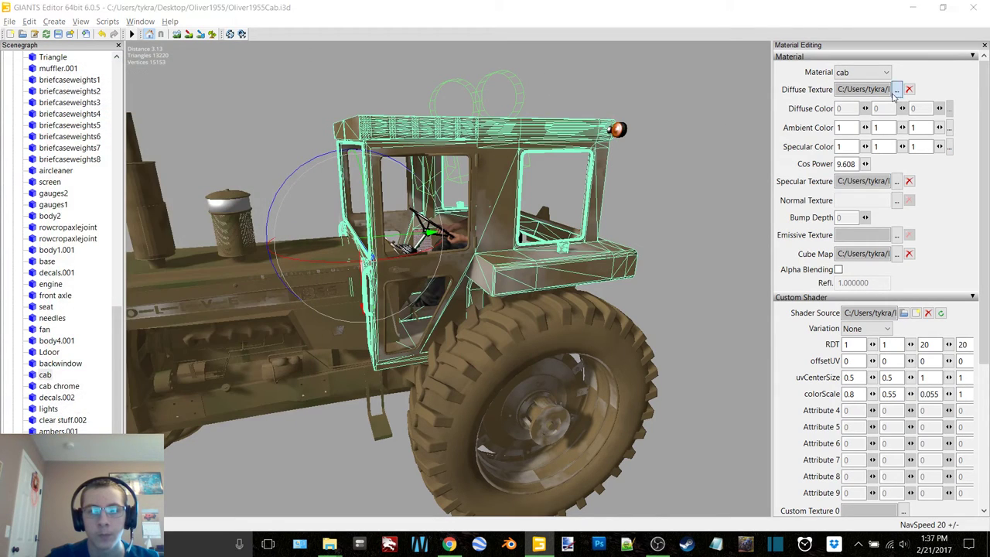
Step: Set the cab material's diffuse texture to the cab texture
click(896, 90)
click(273, 83)
double_click(485, 249)
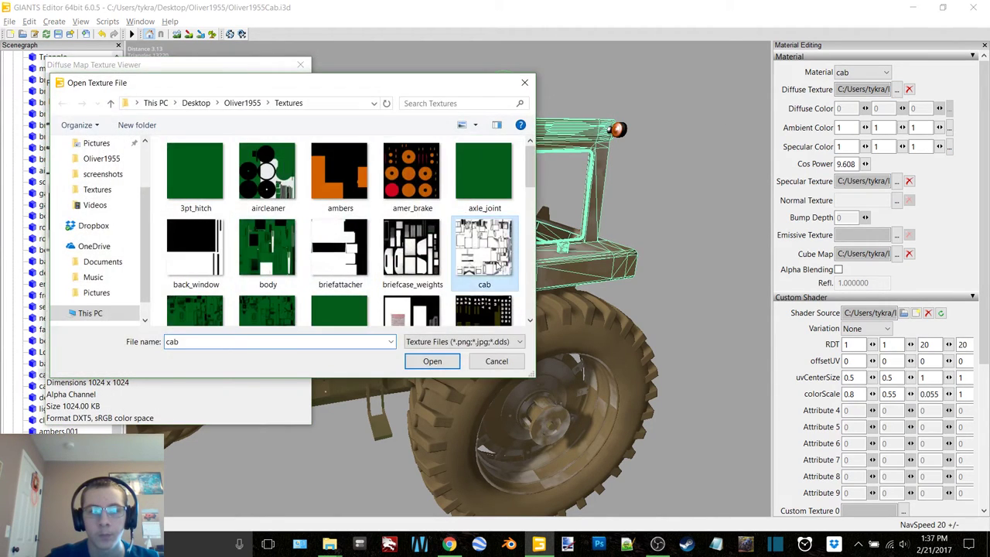
click(300, 65)
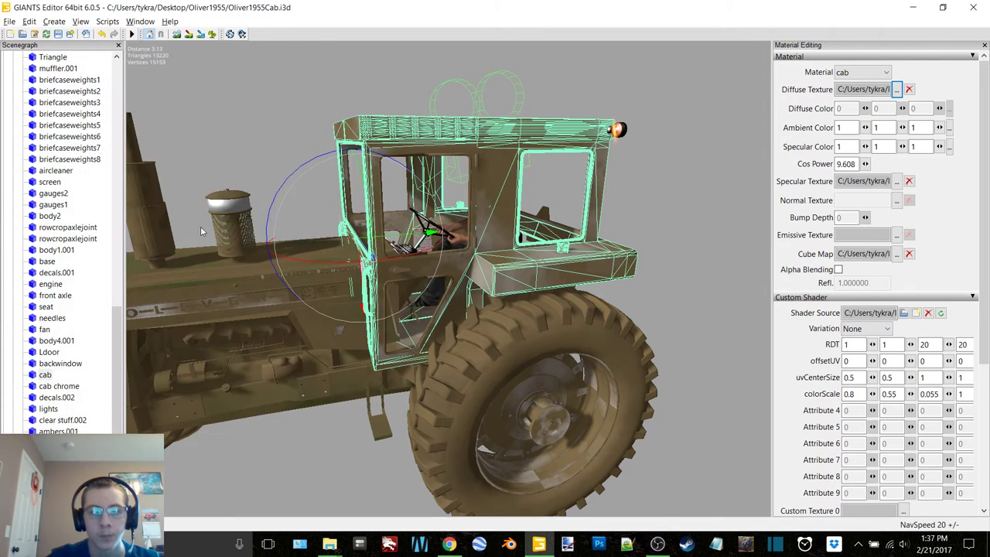
Step: Frame the cab chrome object in the viewport and assign the vehicleShaderDirt custom shader to its chrome material
click(58, 386)
key(f)
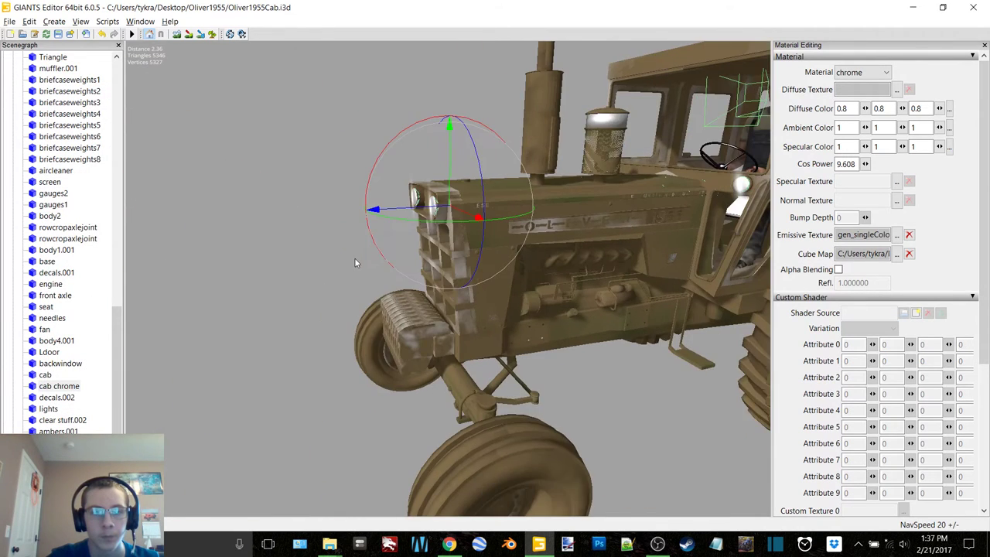
alt+drag(356, 258, 672, 125)
click(904, 316)
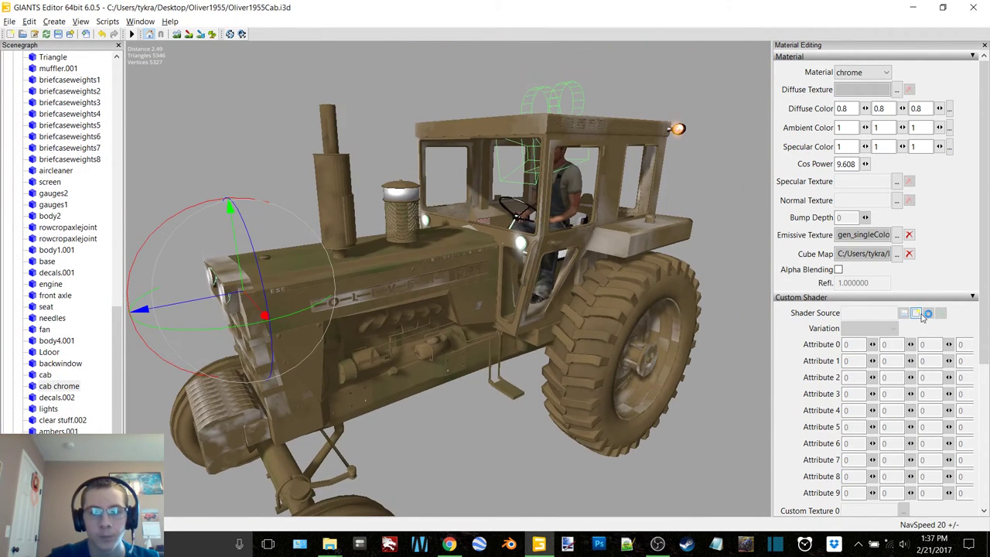
scroll(921, 294, down, 3)
click(916, 97)
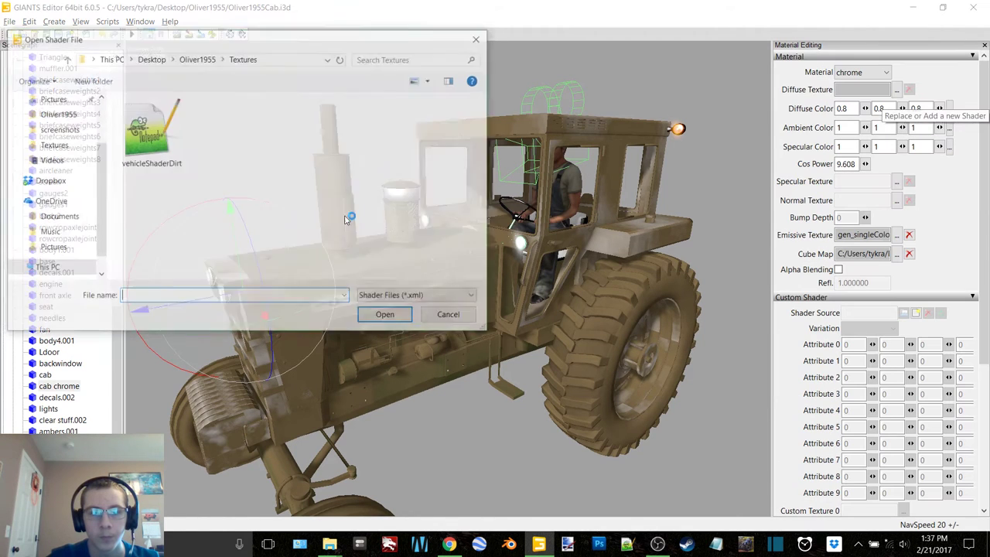
double_click(148, 128)
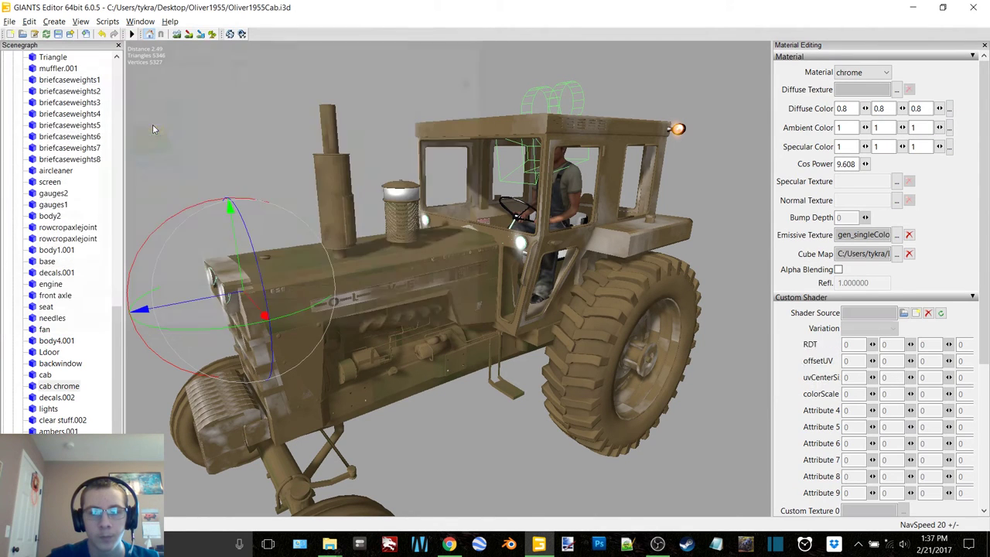
Step: Replace the chrome material's cube map with the default_cube texture from the Textures folder
click(898, 253)
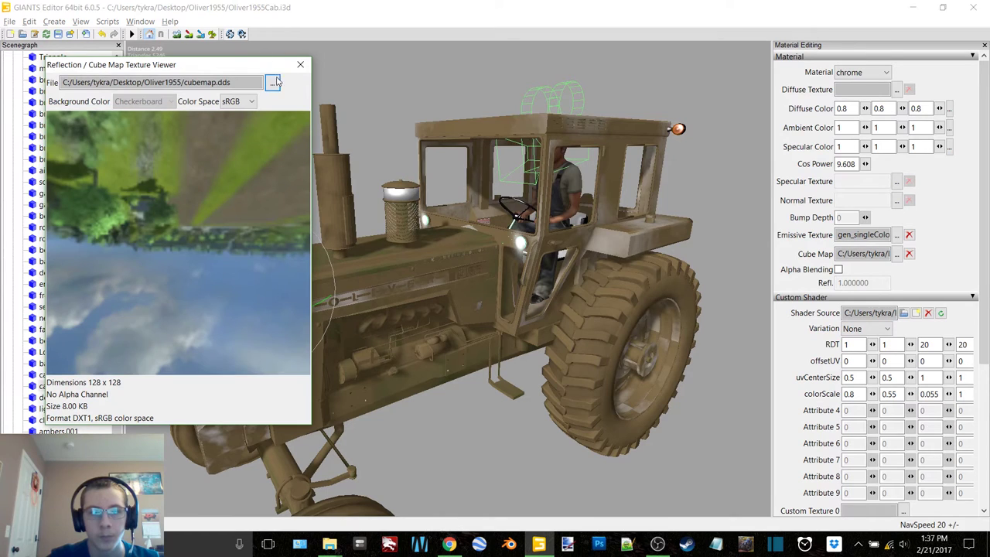
click(273, 86)
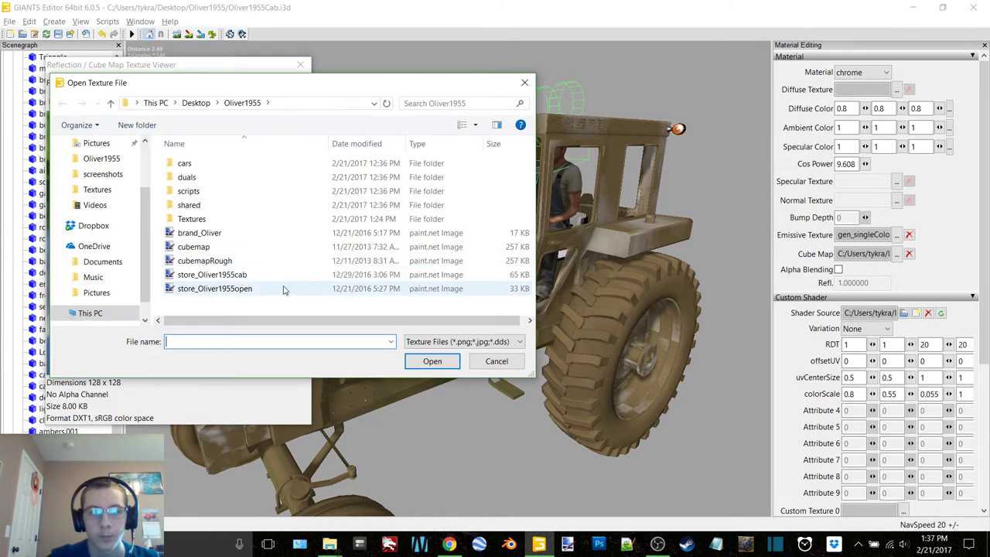
double_click(216, 222)
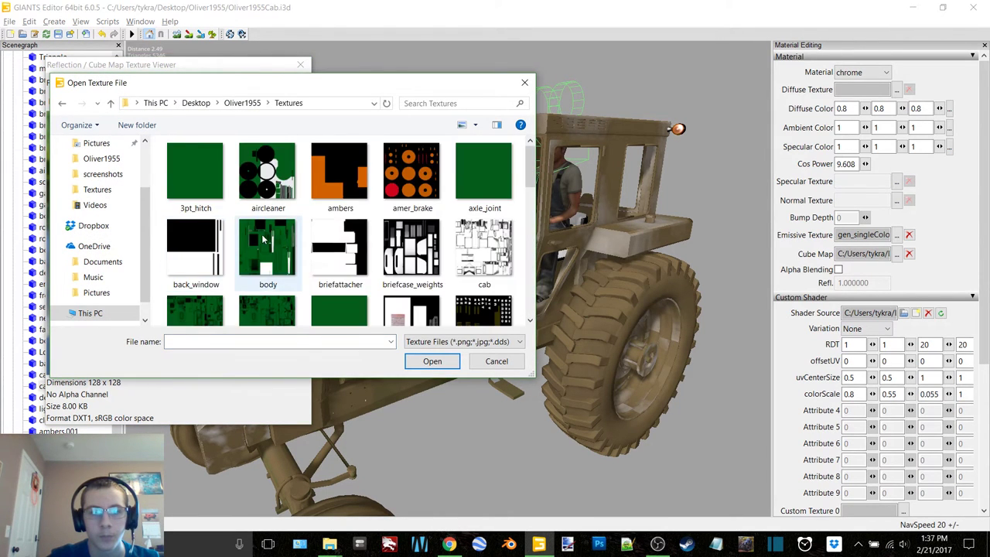
scroll(263, 240, down, 2)
scroll(263, 240, down, 1)
double_click(196, 205)
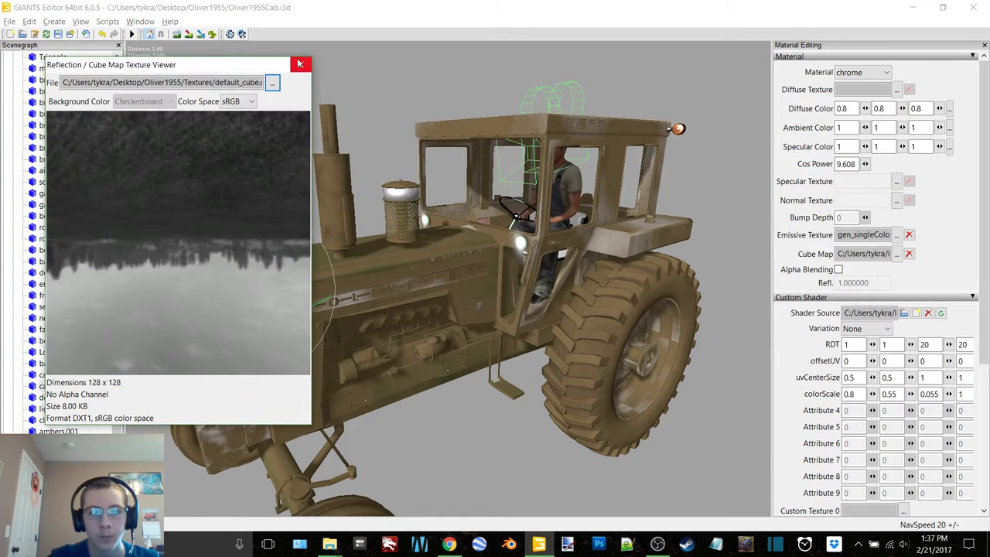
click(300, 65)
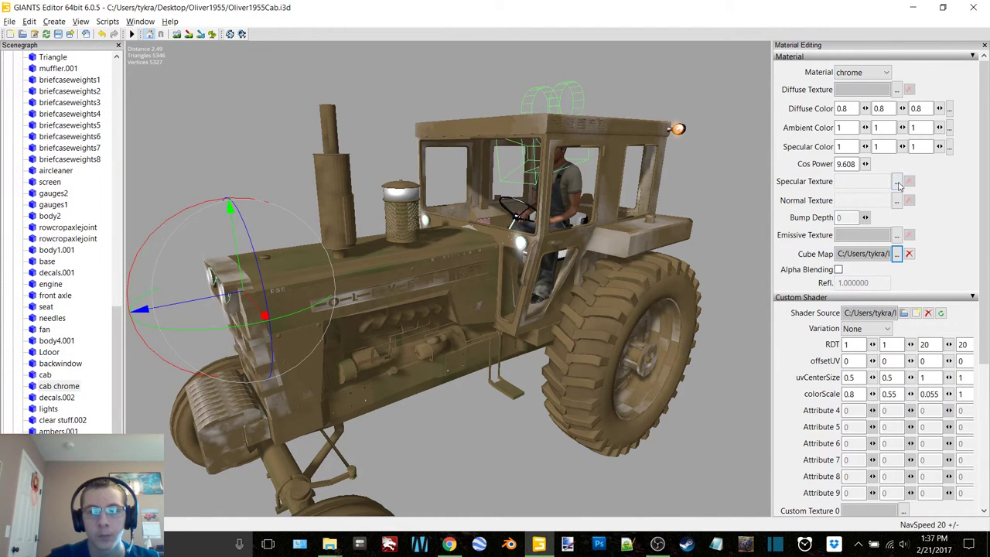
Step: Set the chrome material's specular texture to the middle texture from the Textures folder
click(897, 182)
click(274, 83)
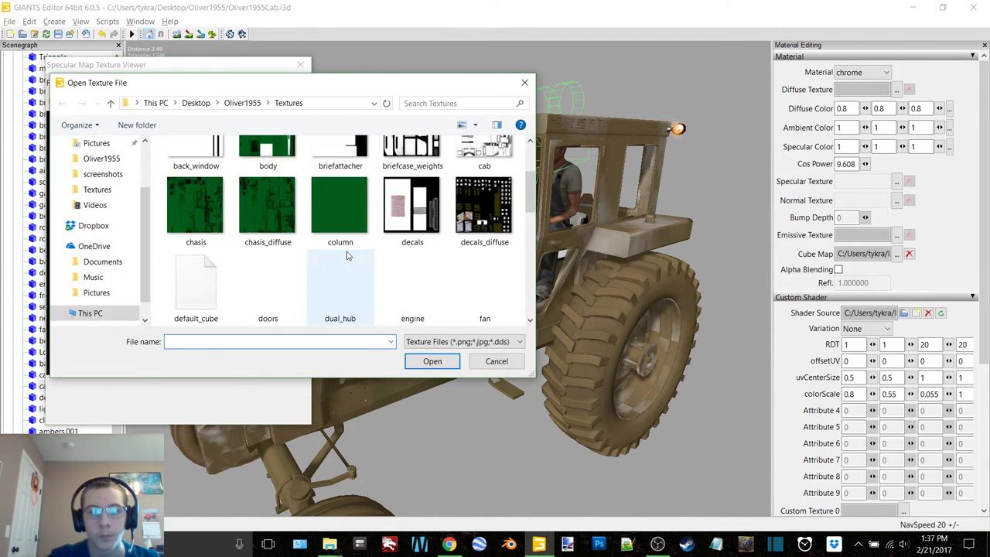
scroll(347, 255, down, 3)
double_click(416, 282)
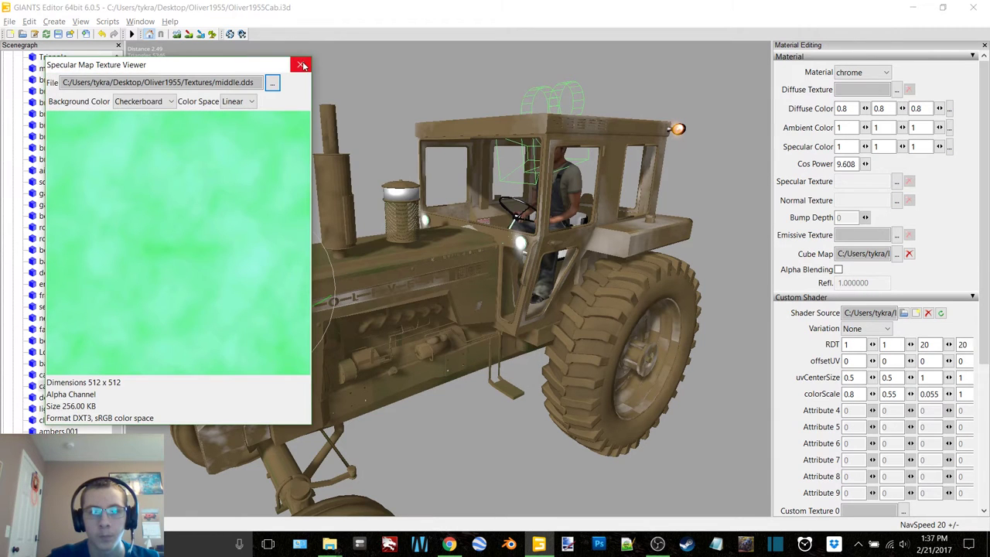
click(301, 65)
Step: Remove the emissive texture from the decals.002 object's material and set its diffuse texture to the decals texture
click(58, 398)
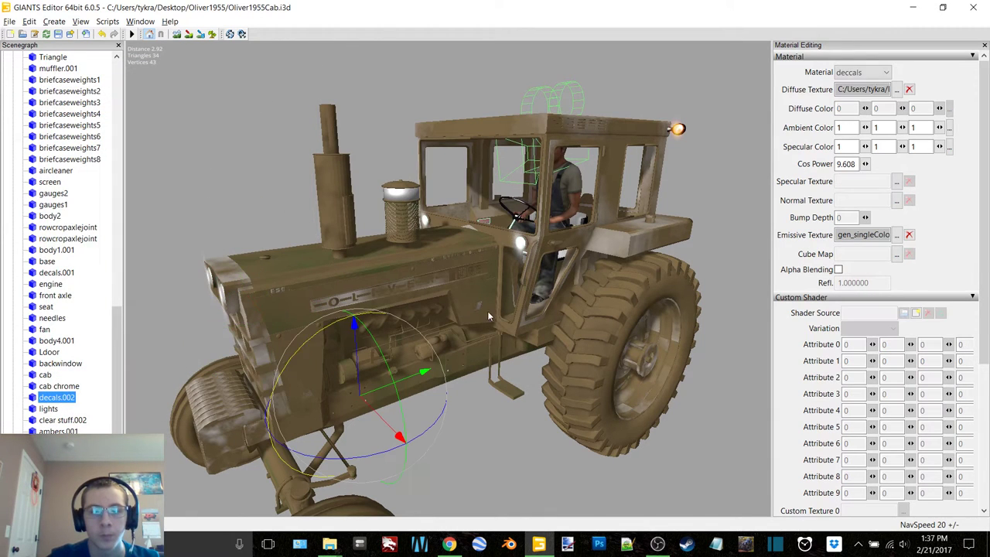
click(897, 182)
click(300, 65)
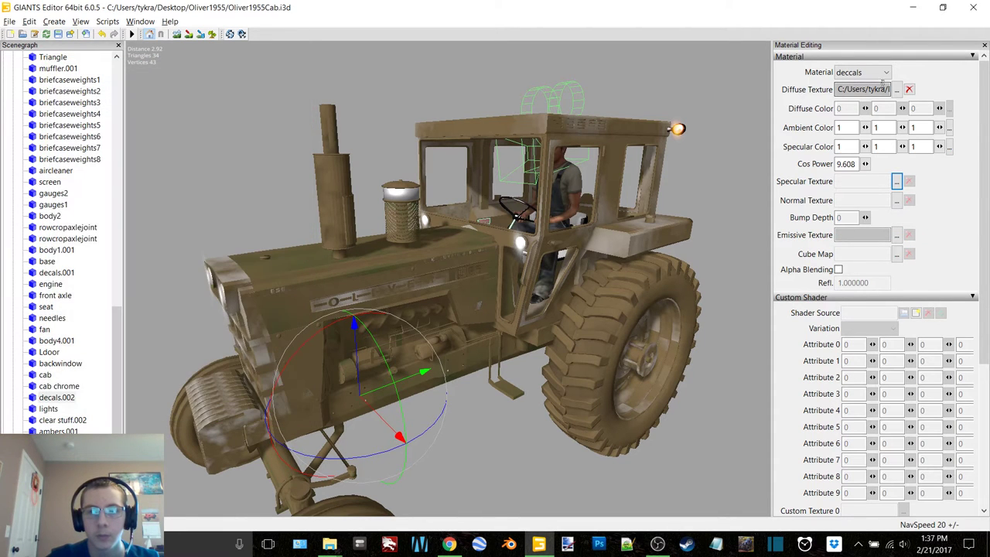
click(897, 91)
click(304, 82)
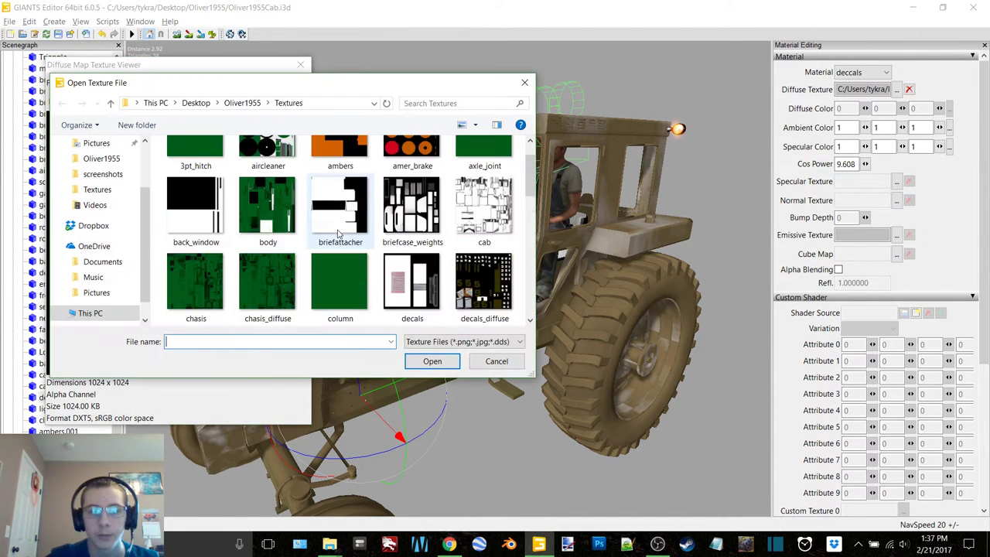
double_click(390, 223)
click(301, 65)
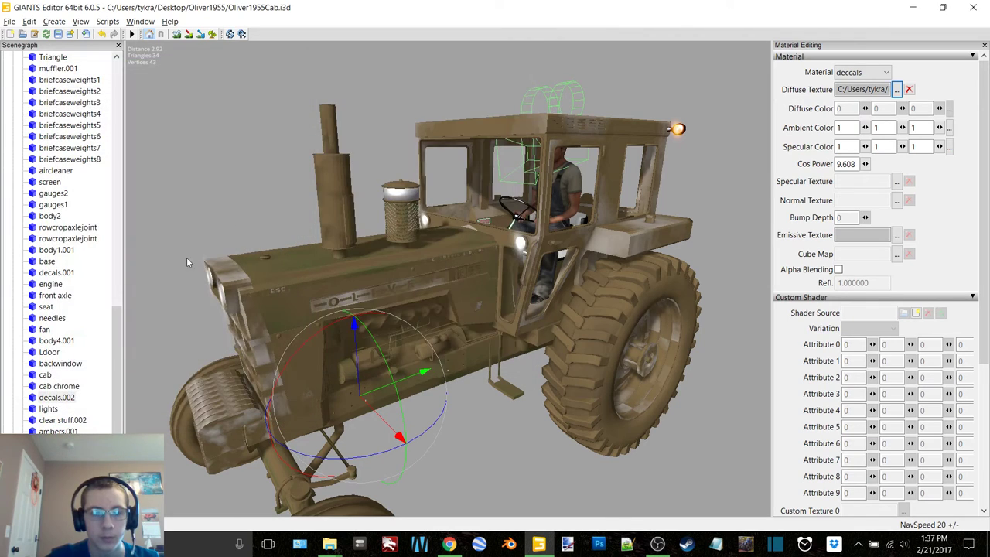
Step: Select the lights object and assign the vehicleShaderDirt custom shader to its transparent material
click(49, 409)
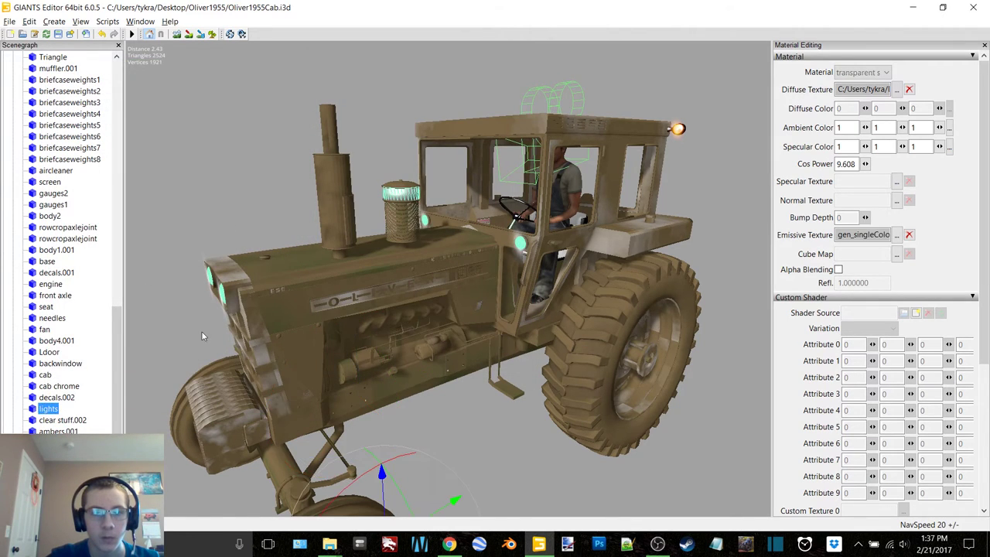
alt+drag(204, 336, 274, 248)
scroll(315, 243, up, 5)
scroll(332, 241, up, 5)
scroll(335, 236, down, 2)
scroll(326, 234, down, 4)
scroll(329, 234, up, 4)
scroll(341, 243, down, 15)
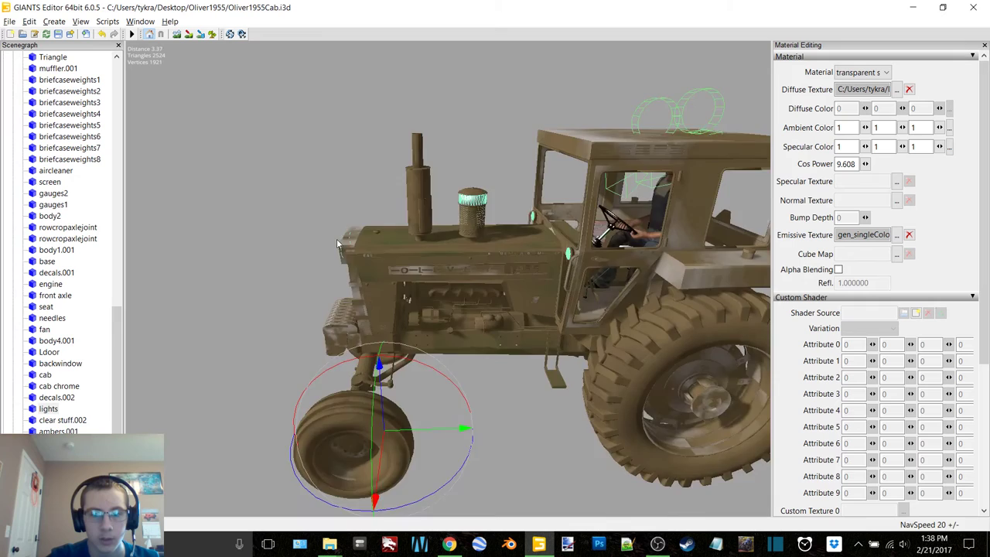
alt+drag(338, 243, 341, 238)
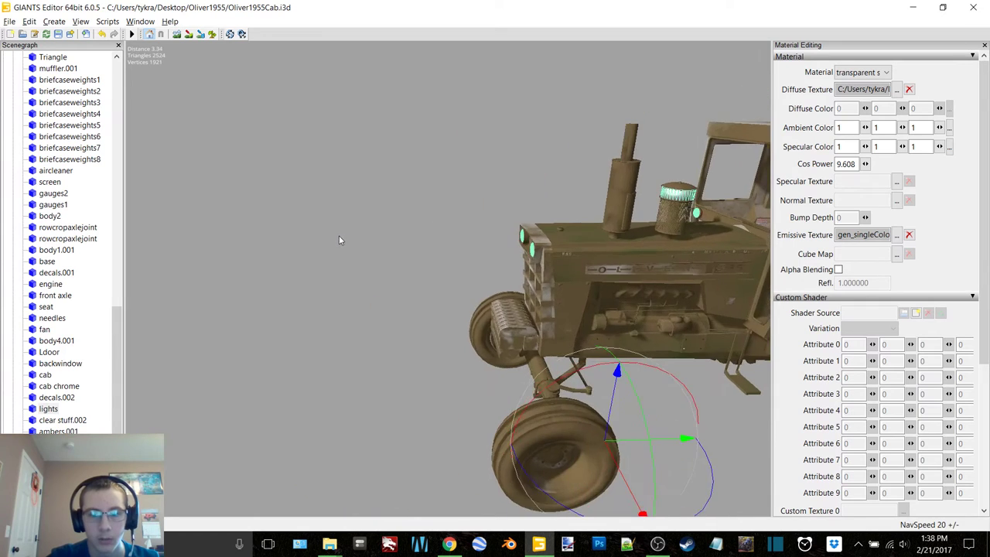
alt+middle_drag(340, 238, 382, 242)
scroll(403, 241, up, 2)
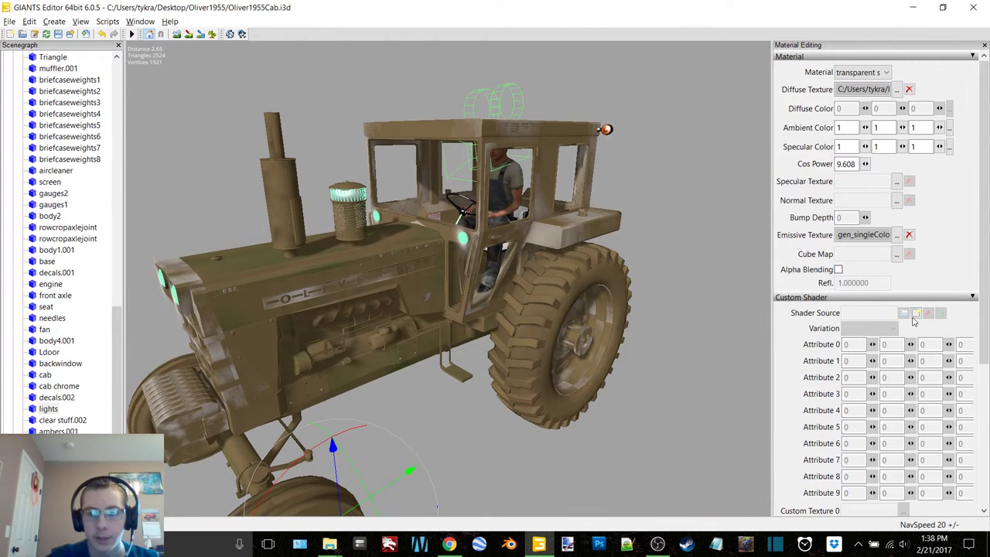
scroll(914, 321, down, 3)
click(915, 96)
double_click(139, 144)
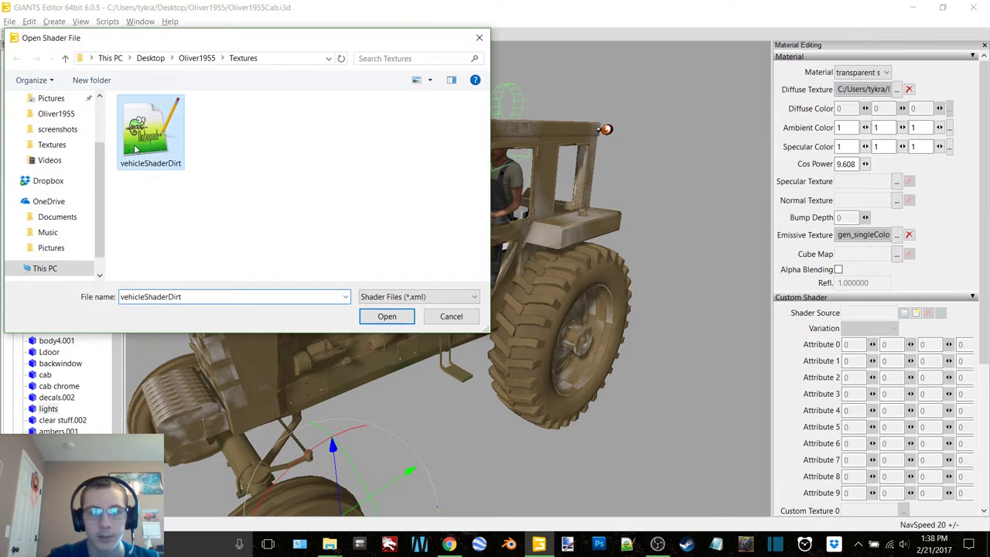
Step: Try to set the lights material's cube map to the default_cube texture
click(898, 256)
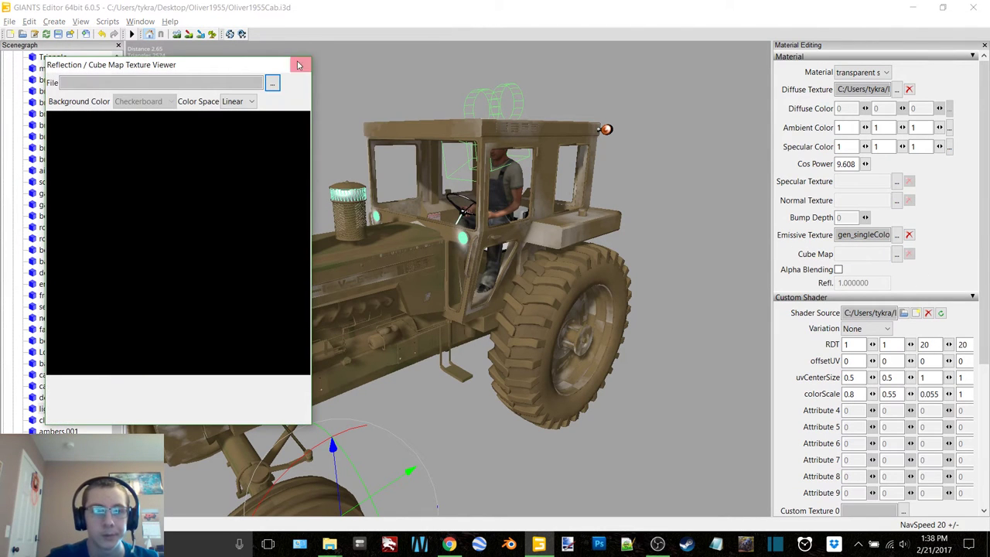
click(275, 82)
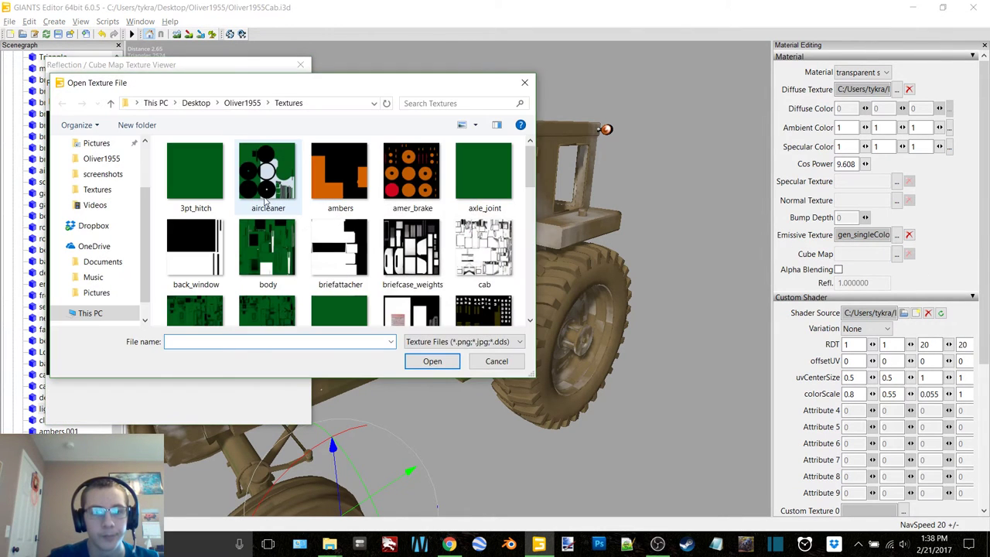
scroll(265, 200, down, 1)
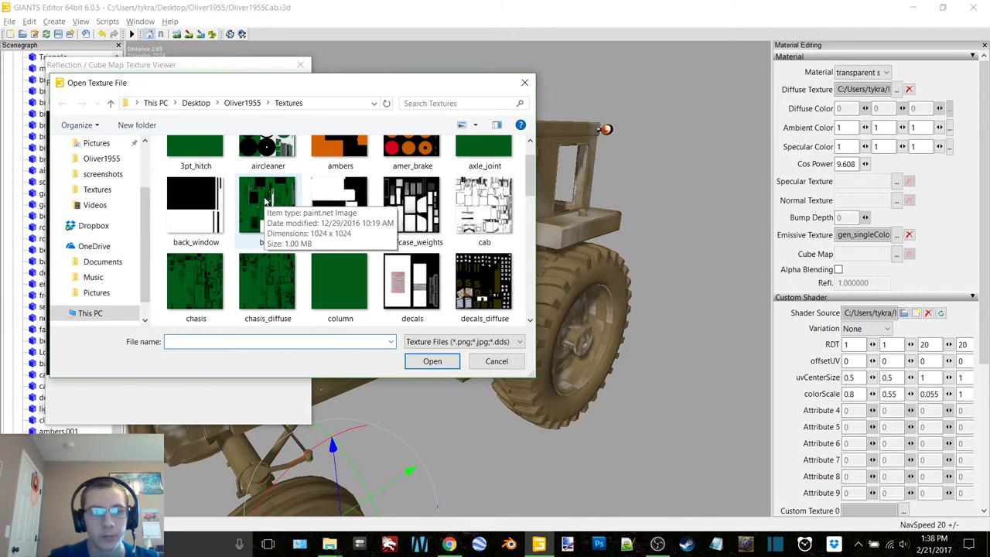
scroll(266, 200, down, 1)
double_click(194, 286)
click(302, 65)
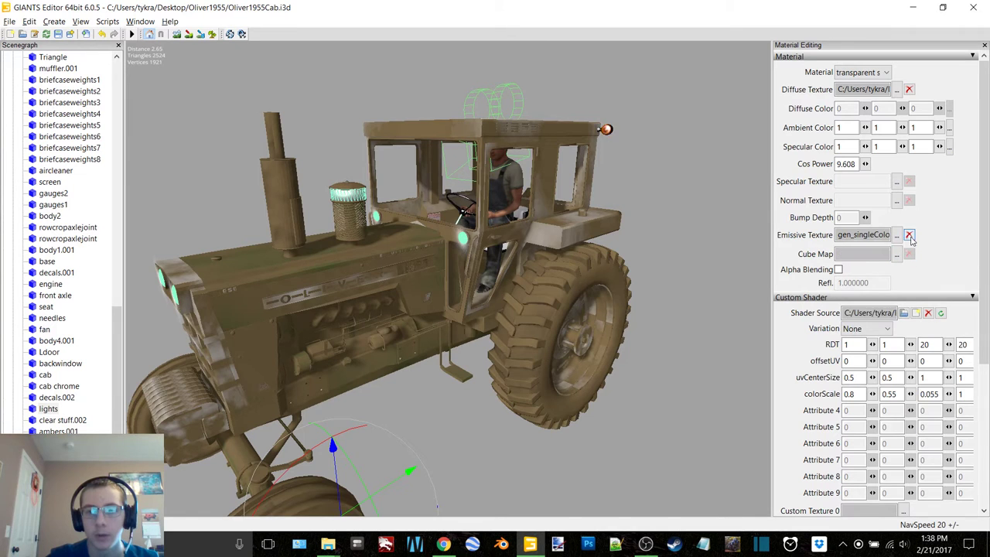
Step: Remove the lights material's emissive texture and use the middle texture as its specular texture
click(899, 181)
click(274, 83)
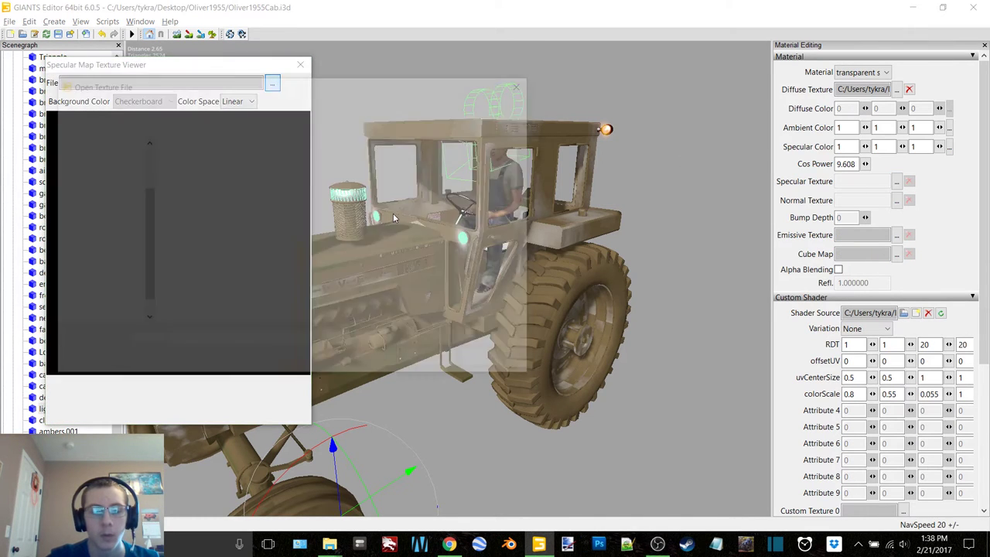
scroll(402, 238, down, 2)
double_click(409, 258)
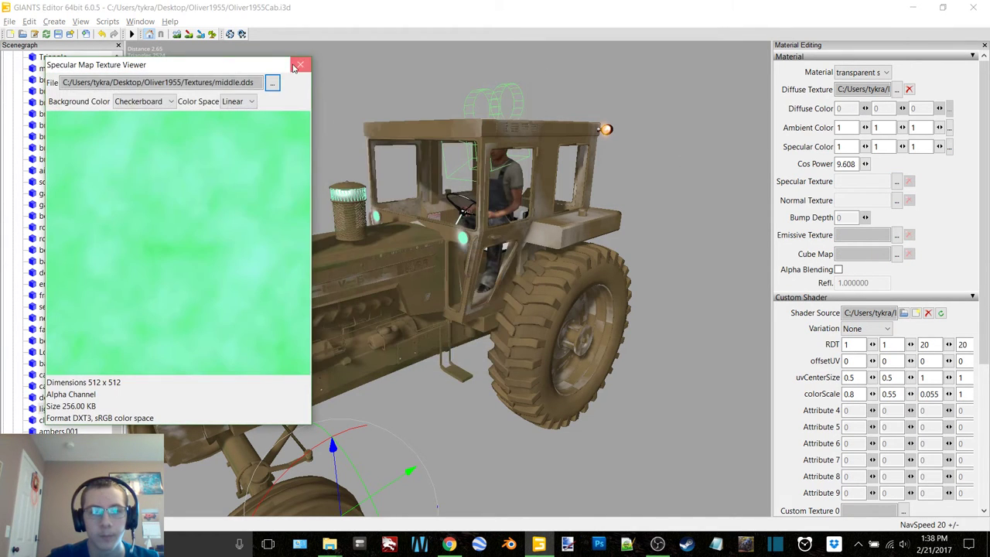
click(300, 65)
Step: Set the lights material's diffuse texture to the transparent_stuff texture
click(897, 90)
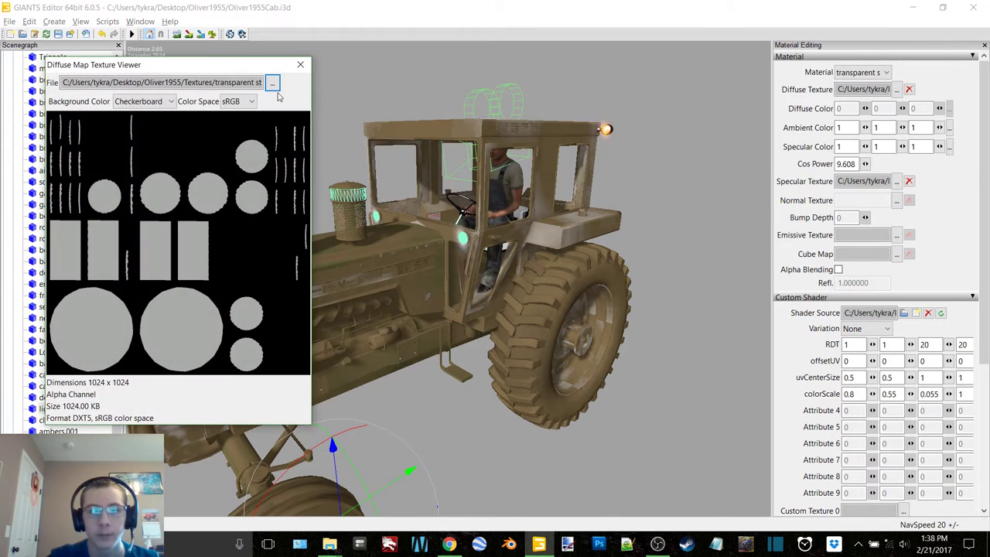
click(274, 83)
scroll(317, 286, down, 3)
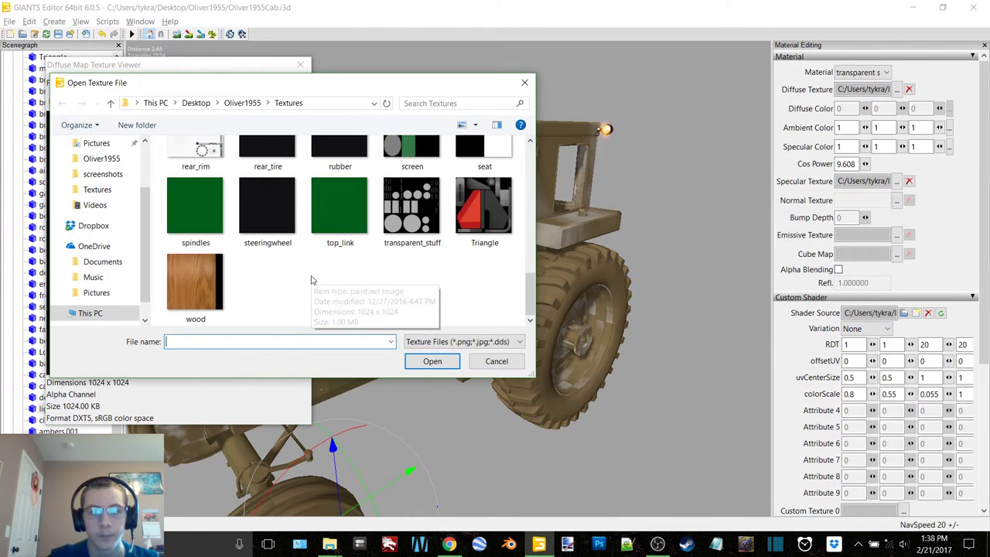
double_click(411, 220)
click(301, 66)
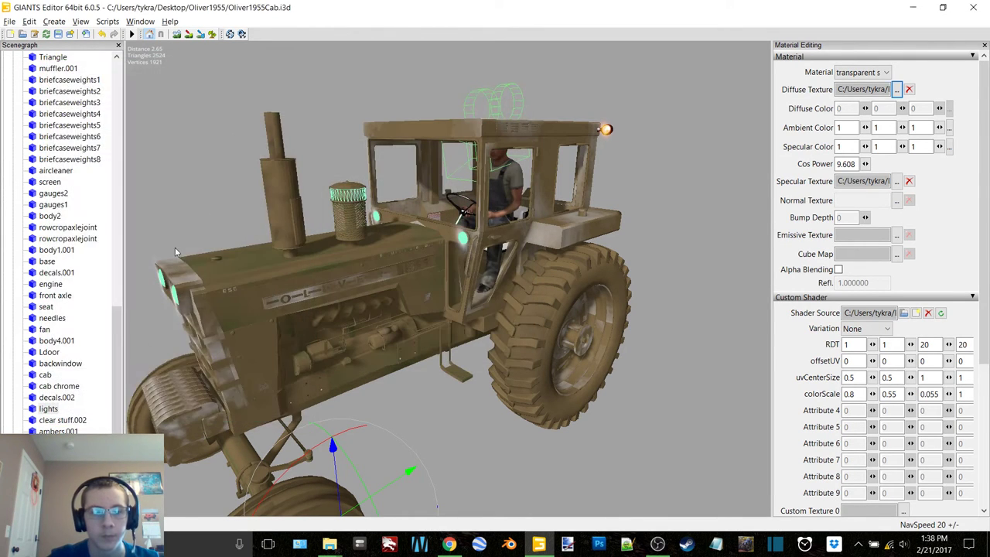
Step: Check the clear stuff.002 object's diffuse texture and assign the vehicleShaderDirt custom shader to its amber and brake light material
click(63, 420)
alt+middle_drag(463, 267, 466, 266)
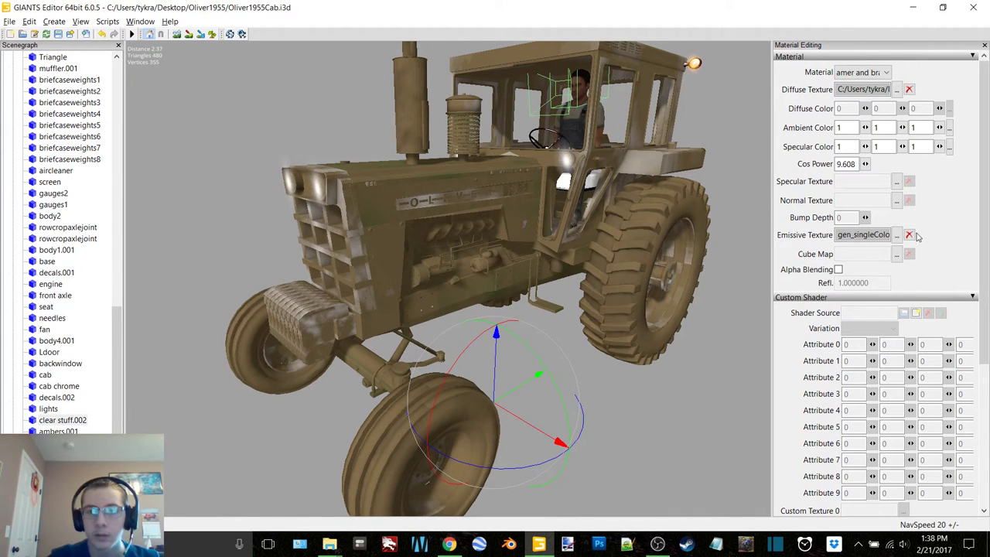
click(897, 90)
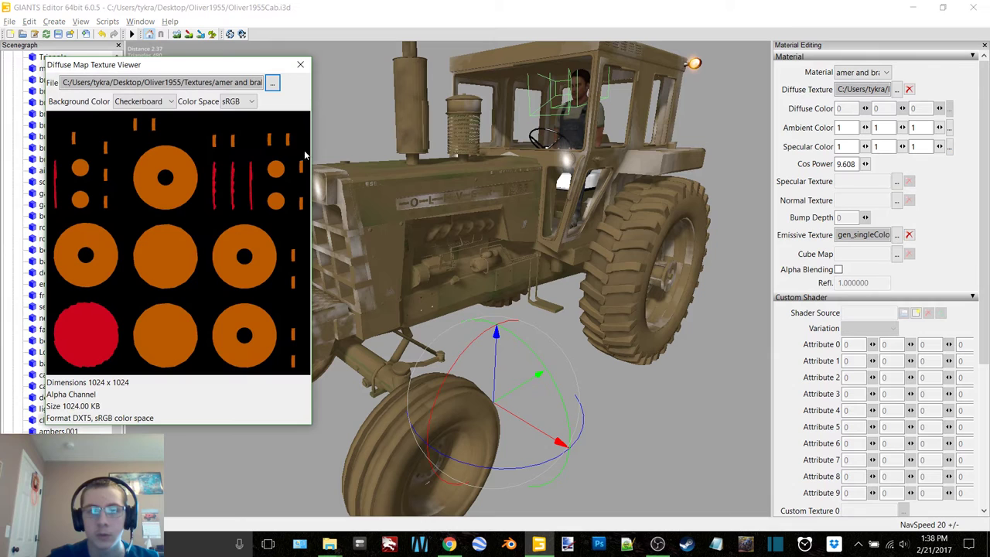
click(301, 67)
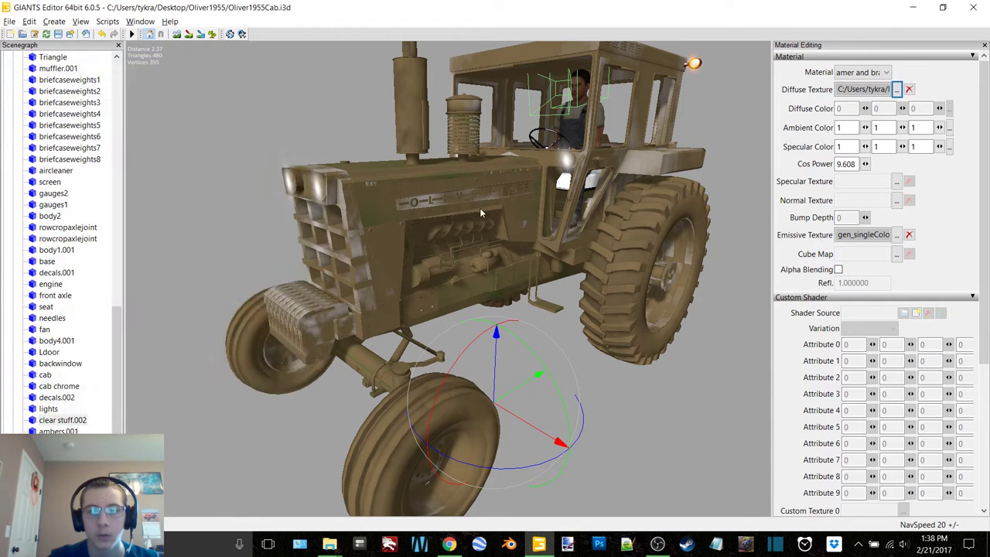
scroll(474, 207, up, 10)
alt+drag(320, 212, 325, 198)
alt+middle_drag(496, 239, 500, 232)
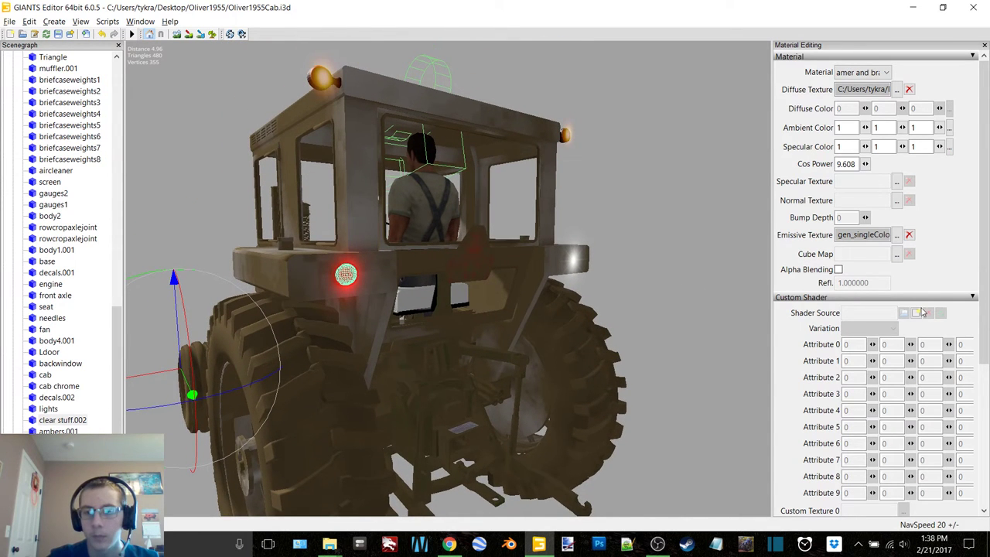
scroll(919, 298, down, 5)
click(916, 96)
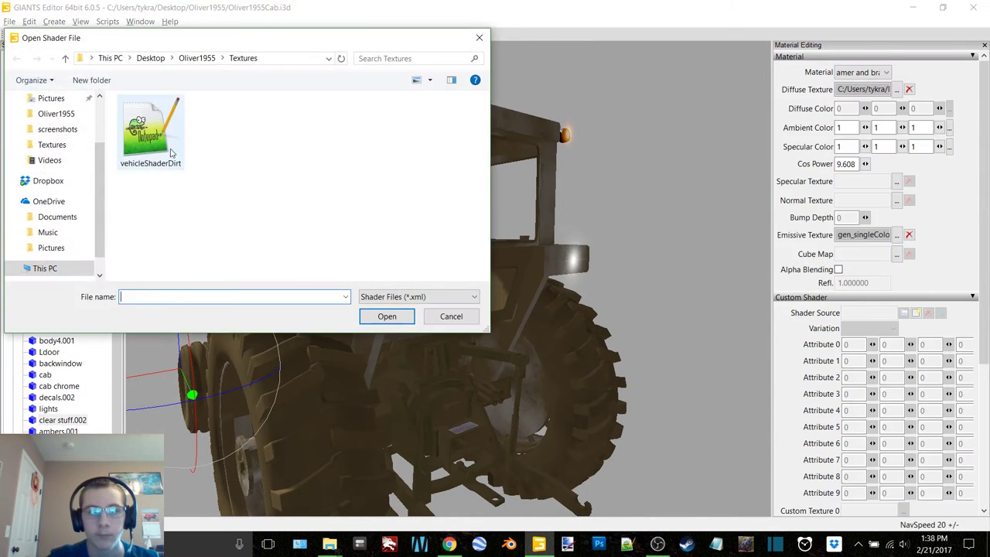
double_click(171, 152)
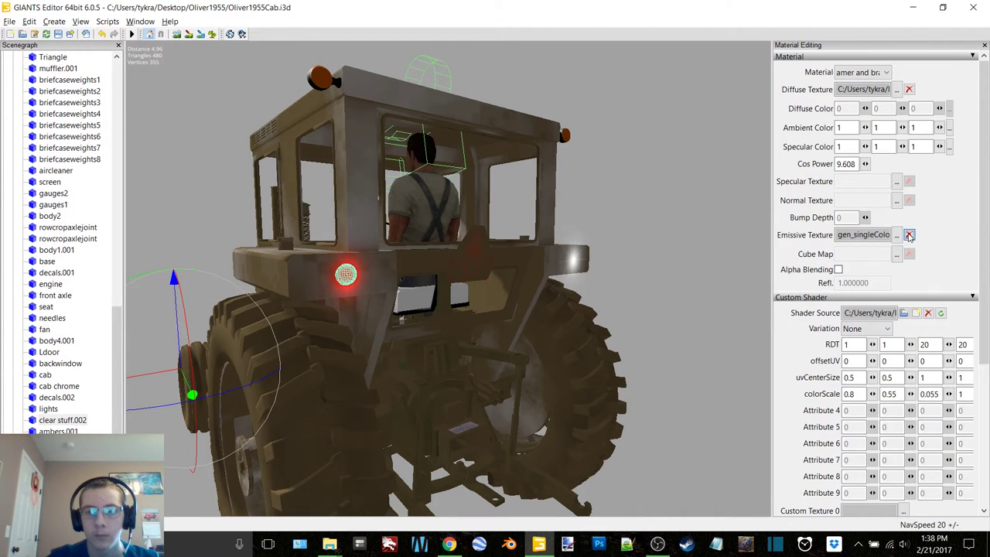
Step: Remove the clear stuff.002 material's emissive texture and use the middle texture as its specular texture
click(897, 182)
click(272, 83)
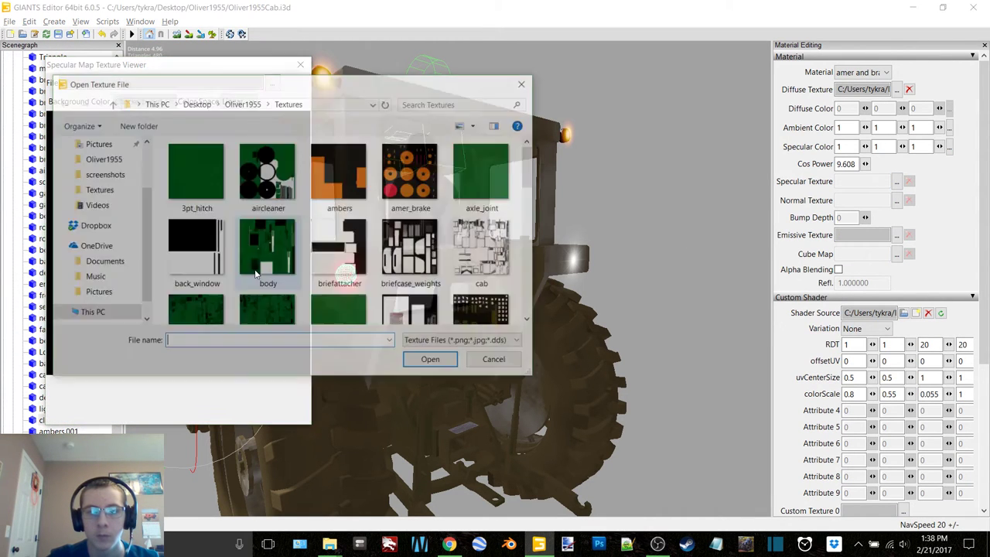
scroll(256, 274, down, 2)
double_click(409, 283)
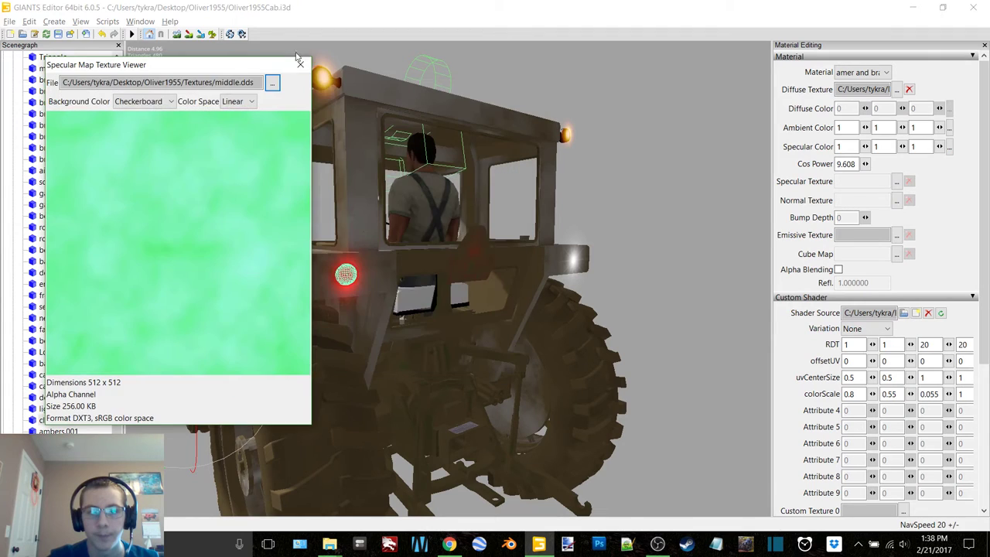
Step: Set the clear stuff.002 material's diffuse texture to the amer_brake texture
click(897, 90)
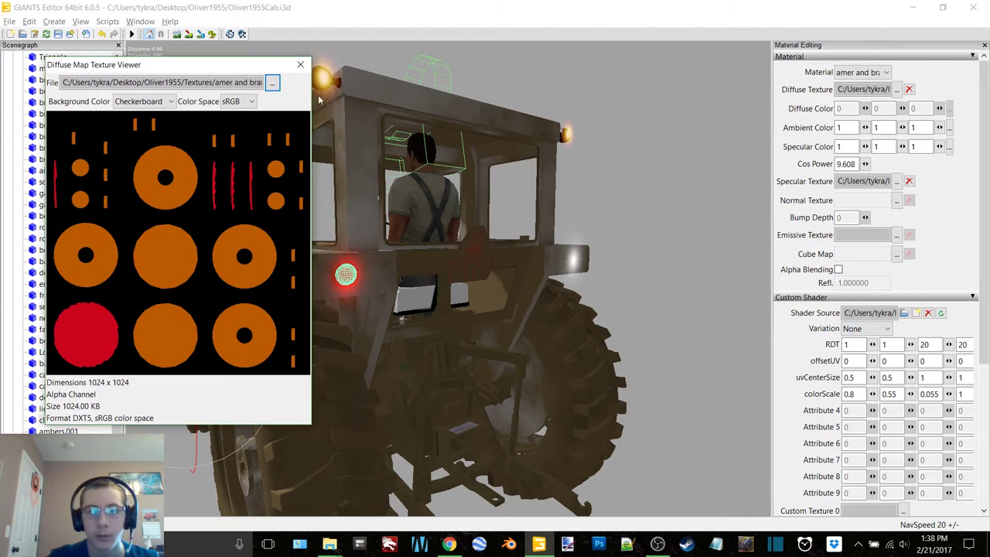
click(272, 83)
click(391, 192)
double_click(390, 191)
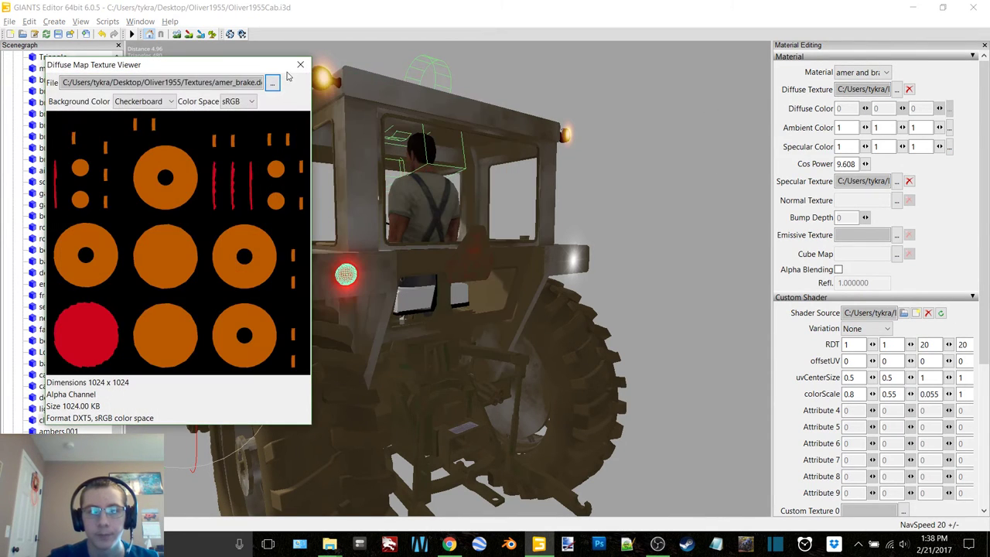
Step: Select the ambers.001 object and assign the vehicleShaderDirt custom shader to its ambers.006 material
click(465, 338)
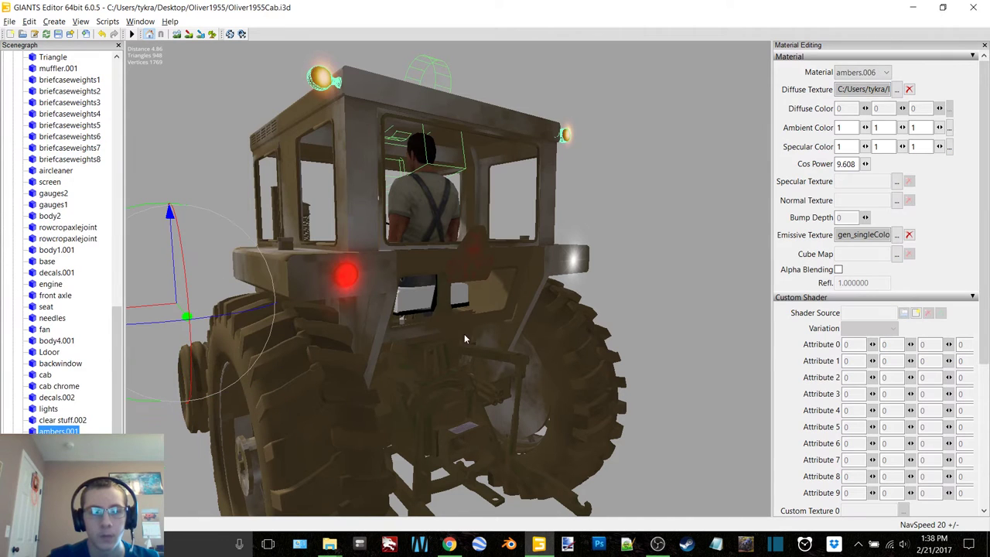
scroll(913, 322, down, 3)
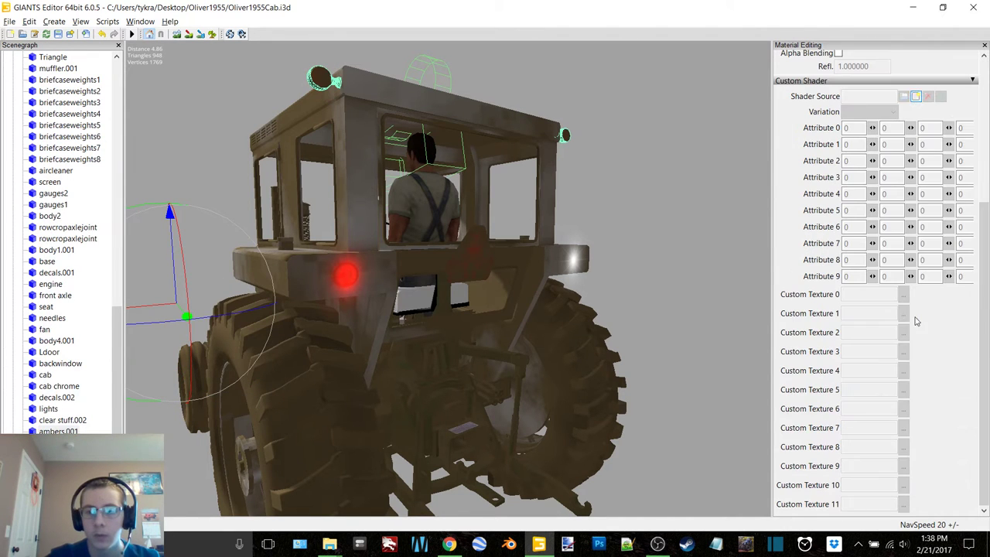
click(917, 97)
double_click(158, 133)
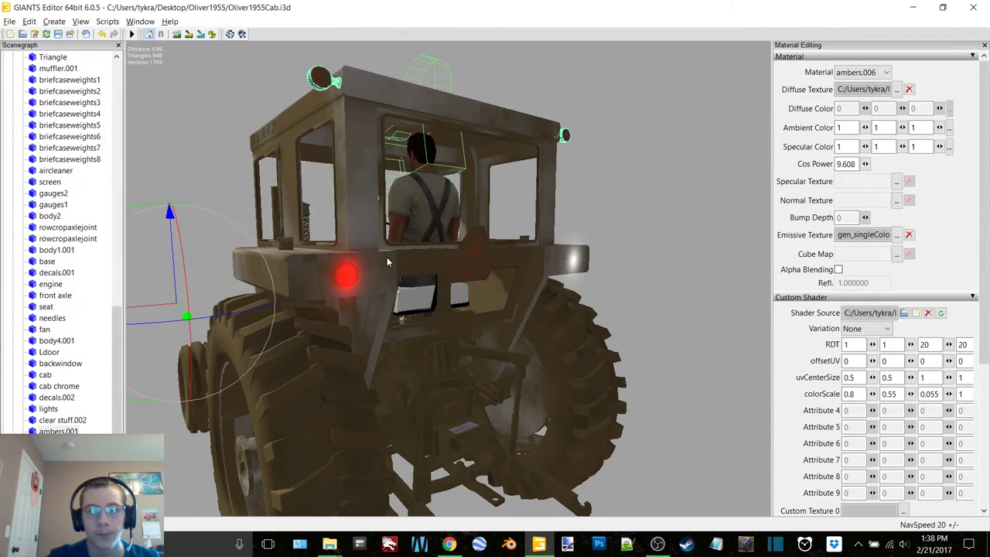
Step: Remove the ambers.006 material's emissive texture and use the middle texture as its specular texture
click(897, 182)
click(272, 87)
scroll(333, 232, down, 4)
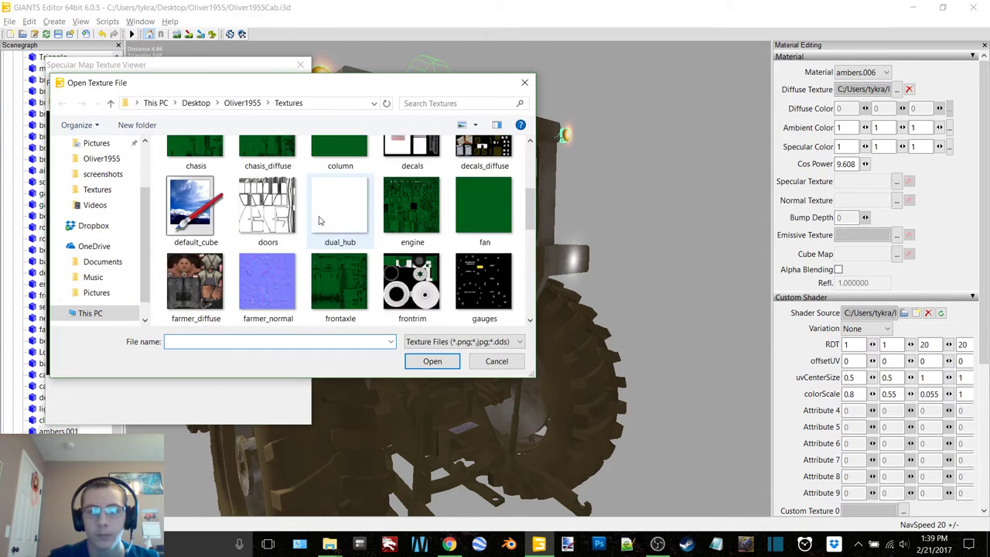
double_click(413, 271)
click(300, 65)
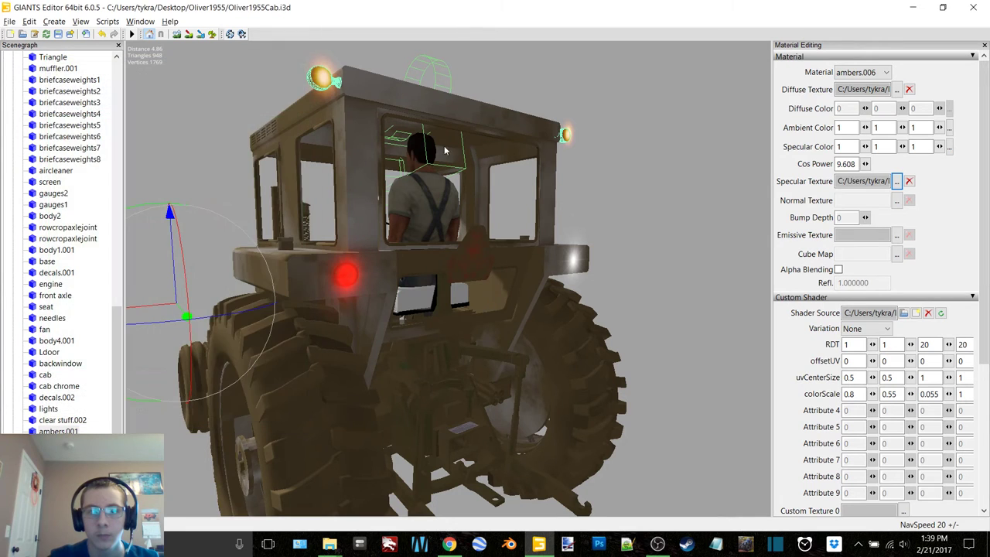
Step: Set the ambers.006 material's diffuse texture to the ambers texture from the Textures folder
click(896, 89)
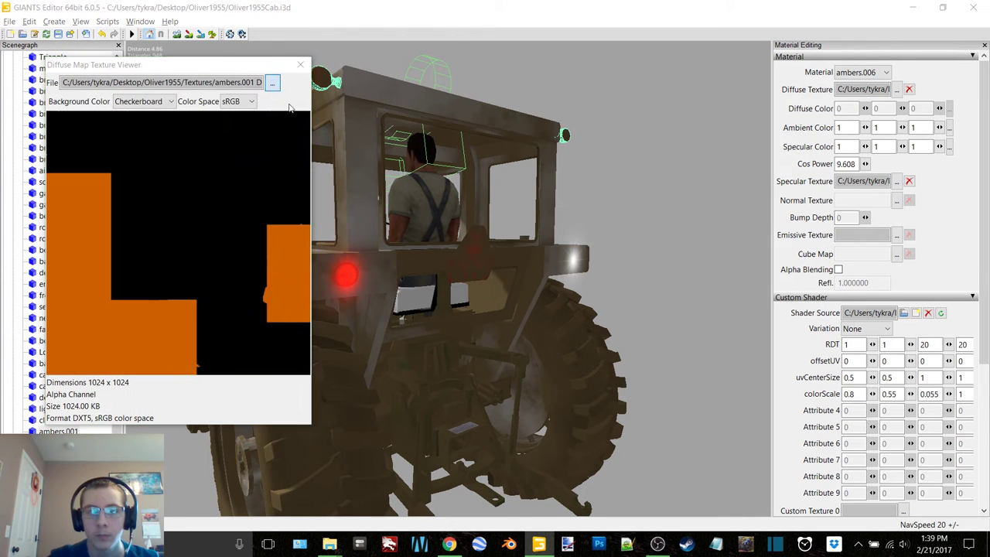
click(273, 82)
double_click(343, 180)
click(300, 65)
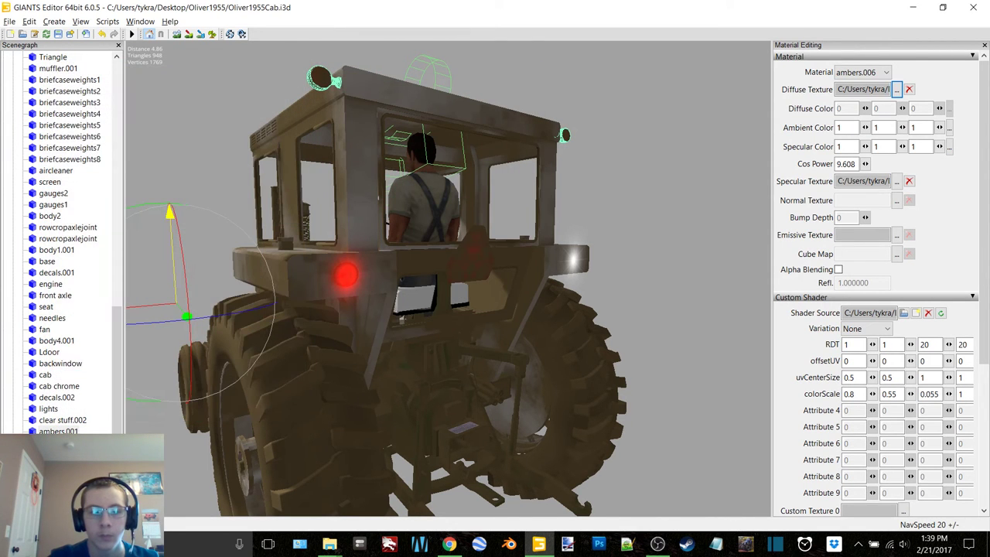
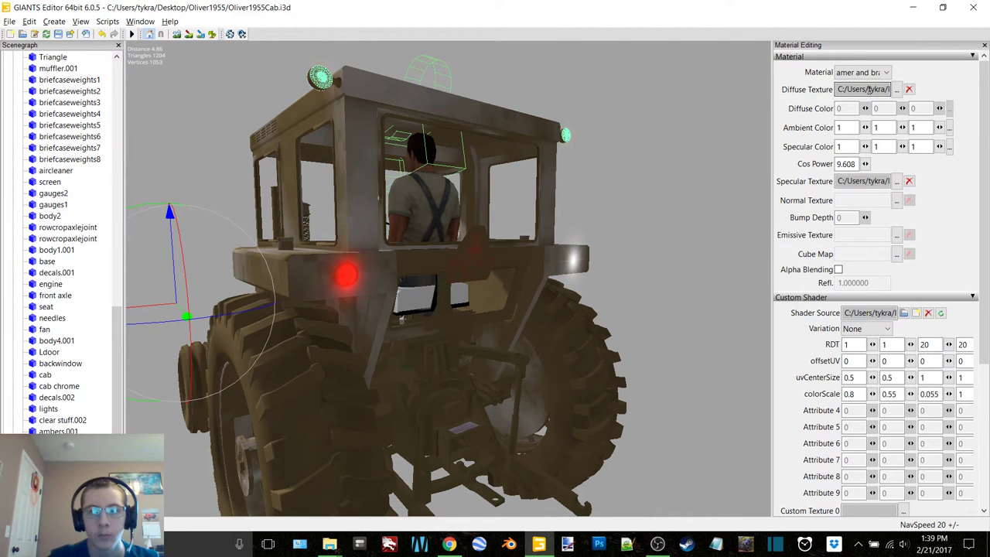
Step: Select the cab windows and check the diffuse texture file used by their glass material
click(487, 298)
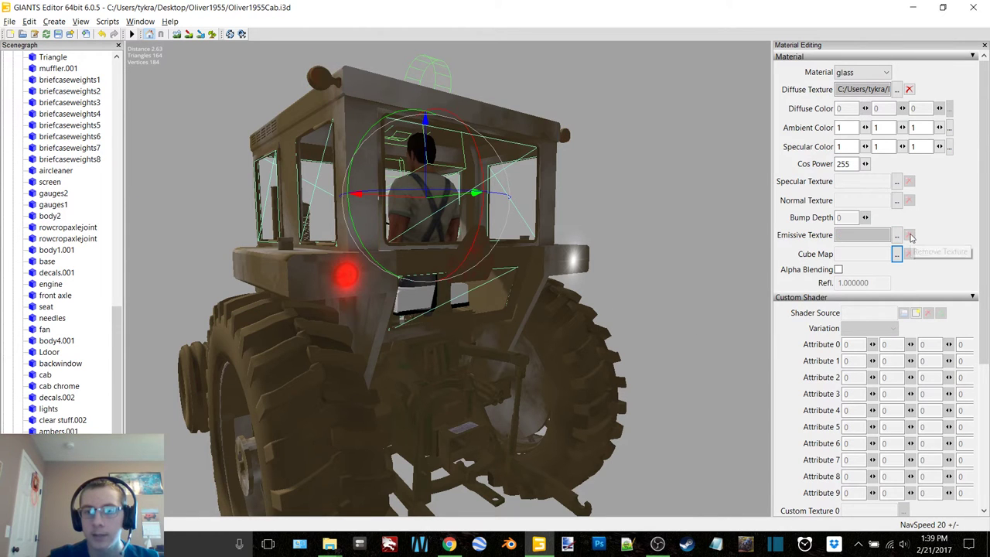
click(897, 91)
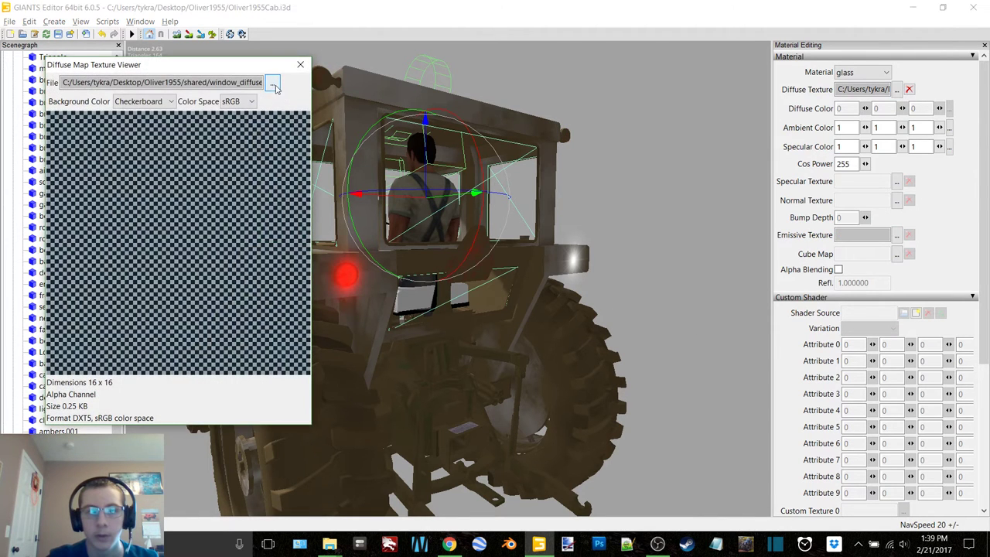
click(274, 85)
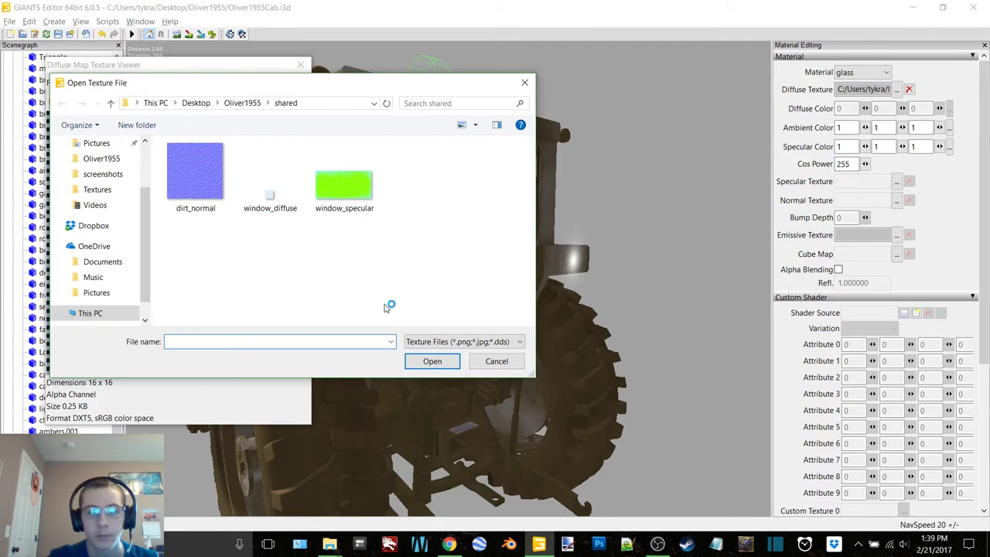
click(496, 361)
click(304, 66)
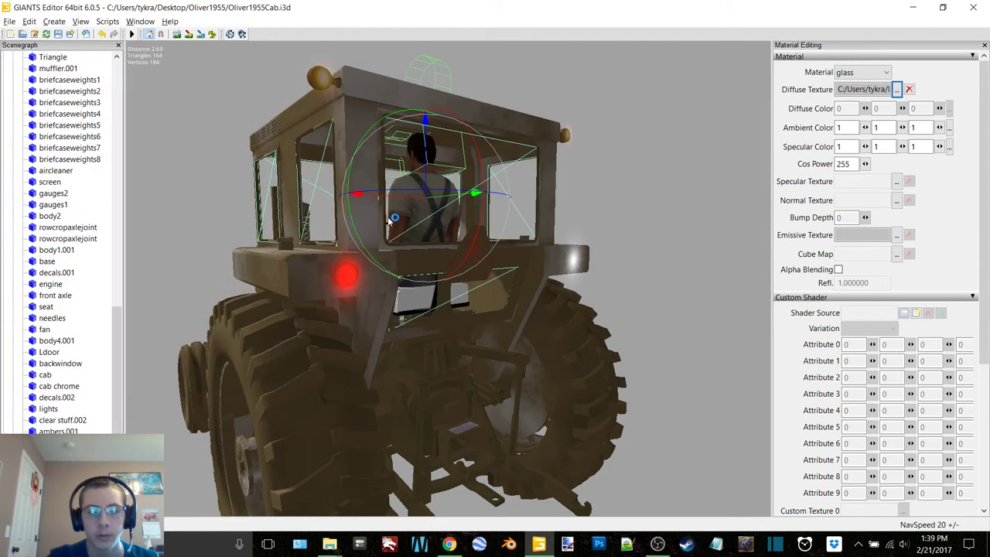
Step: Deselect the glass and inspect the textured tractor as a whole from its front and side
alt+drag(393, 216, 462, 257)
middle_drag(462, 257, 475, 250)
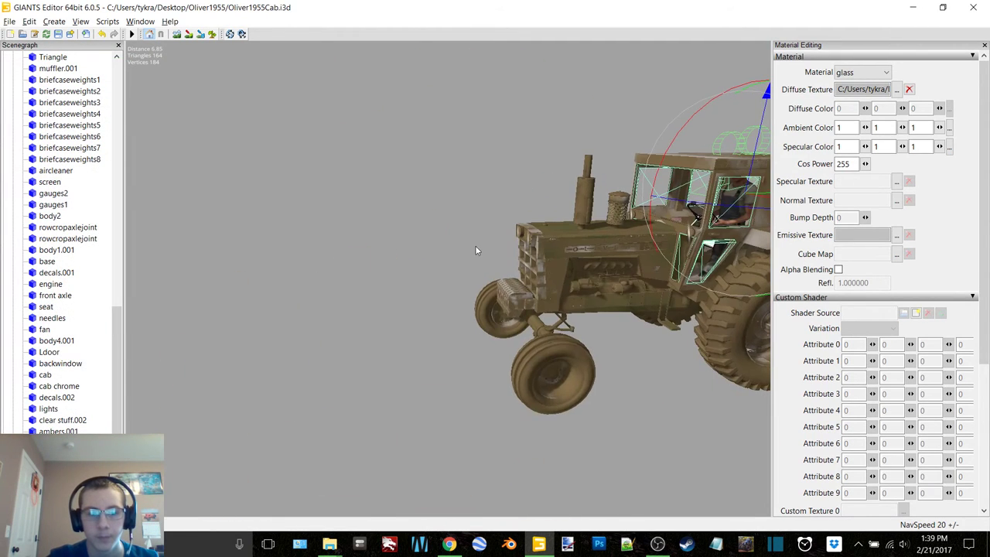
click(519, 164)
alt+middle_drag(520, 165, 516, 163)
scroll(438, 231, up, 4)
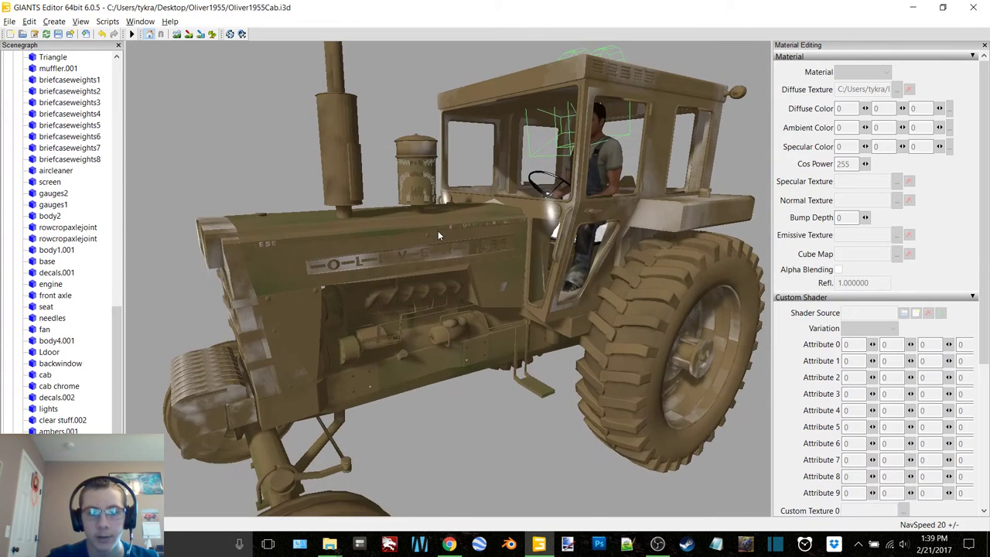
alt+drag(439, 229, 444, 229)
scroll(444, 227, down, 5)
middle_drag(438, 226, 478, 229)
Step: Hide the material settings and close the Oliver1955Cab scene
click(985, 44)
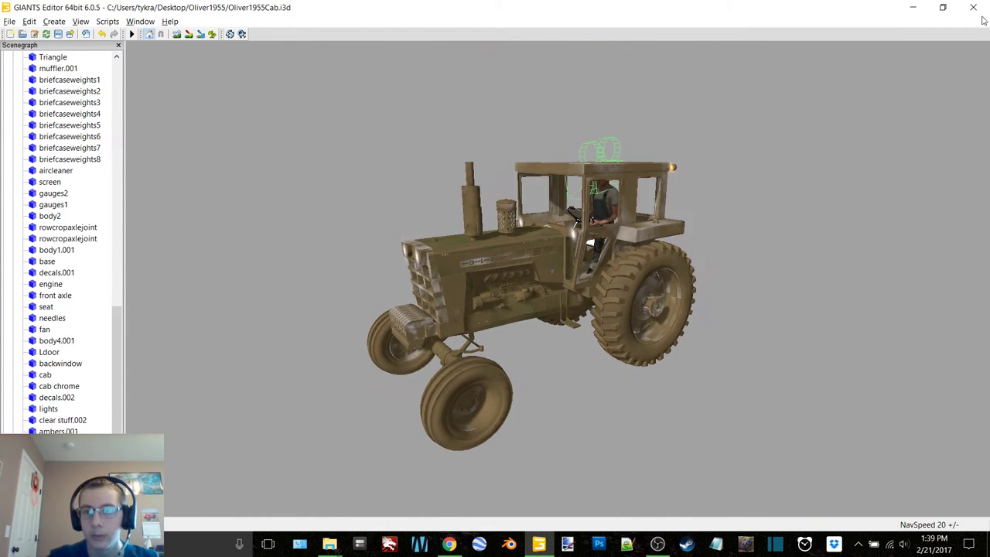
click(973, 7)
click(495, 274)
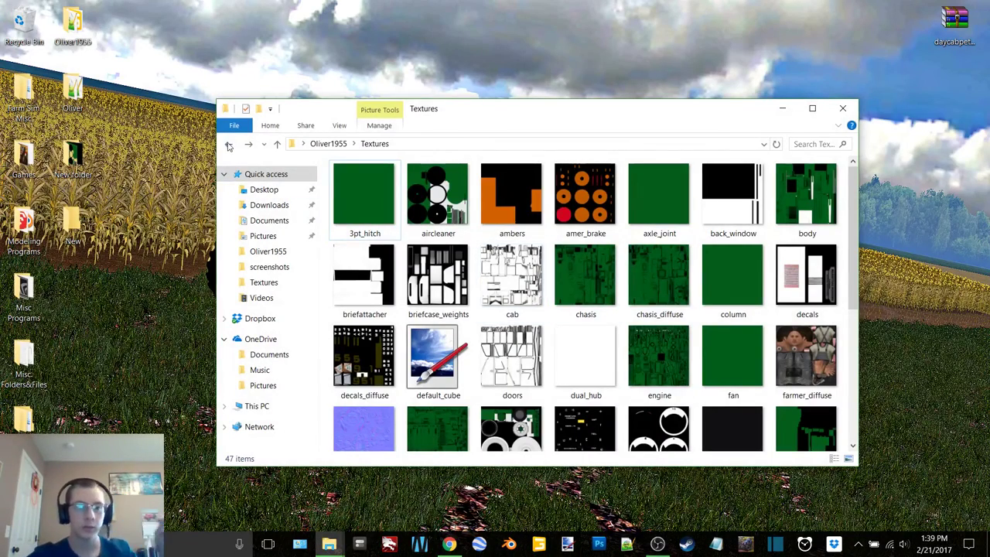
Step: Open Oliver1955Cab.i3d from the Oliver1955 folder in Notepad++, review its texture file paths, and close it
click(229, 145)
click(391, 394)
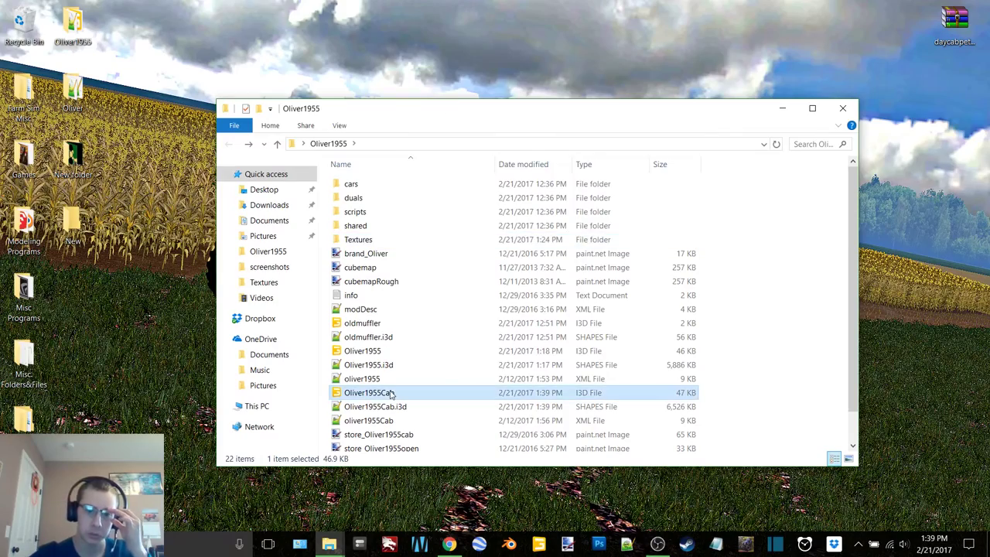
right_click(391, 394)
click(484, 100)
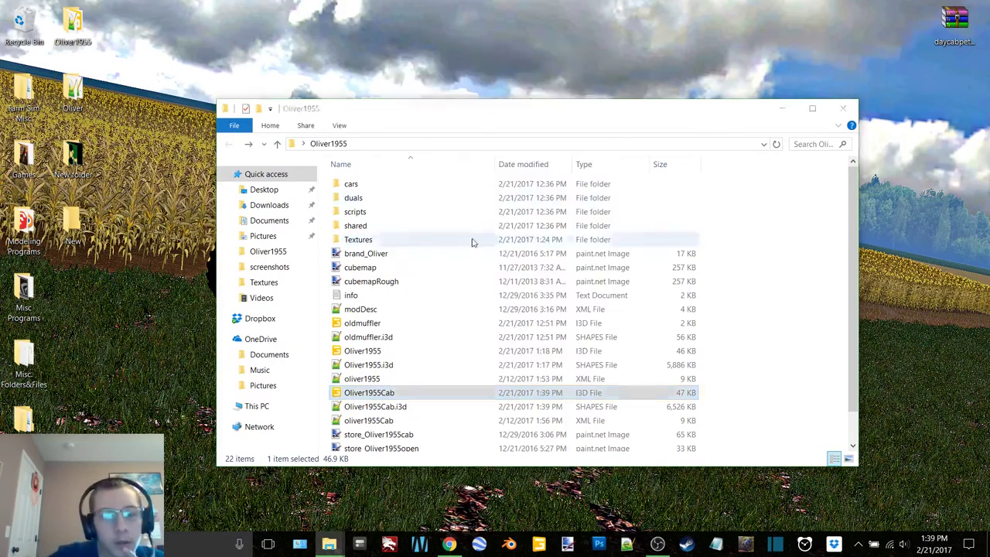
scroll(418, 233, down, 6)
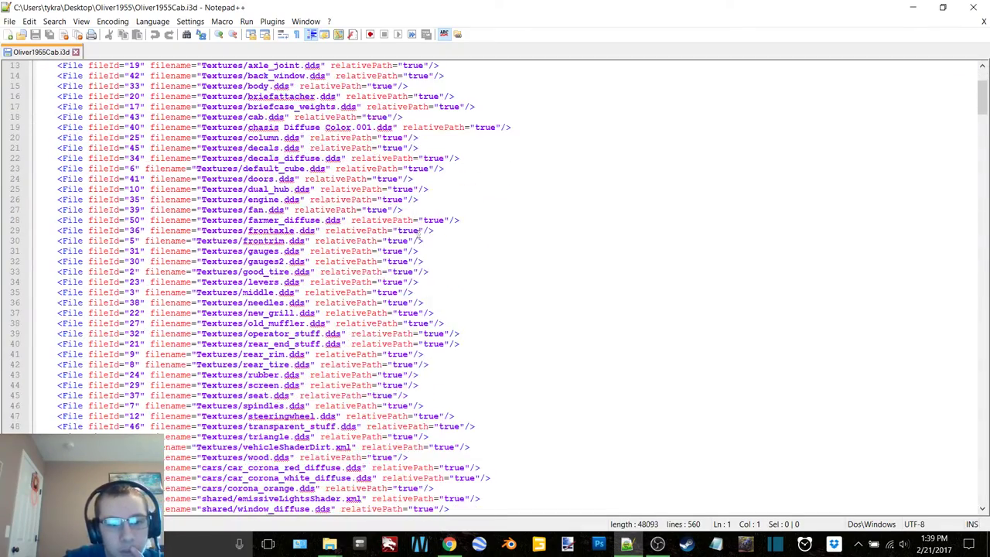
click(985, 22)
click(973, 7)
scroll(440, 387, down, 1)
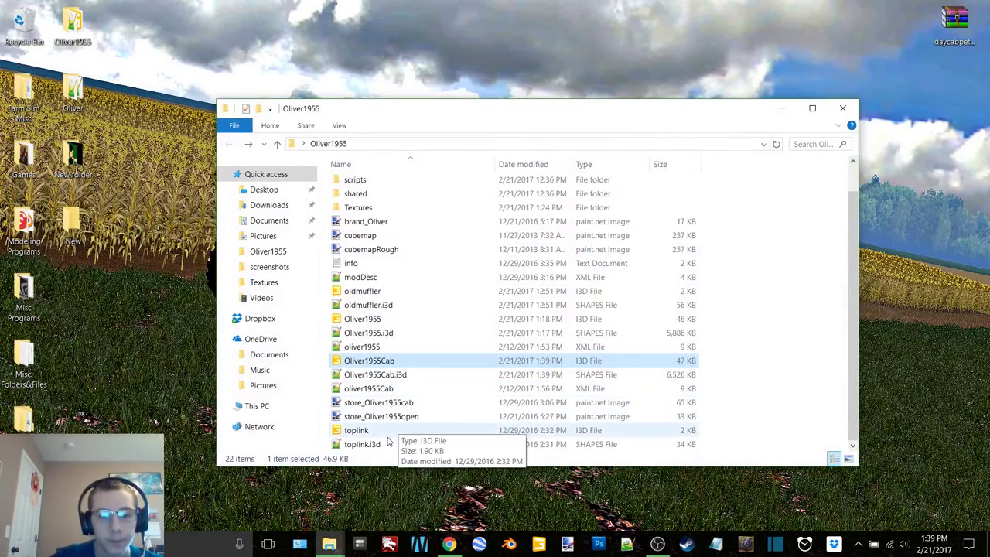
click(376, 443)
shift+click(376, 431)
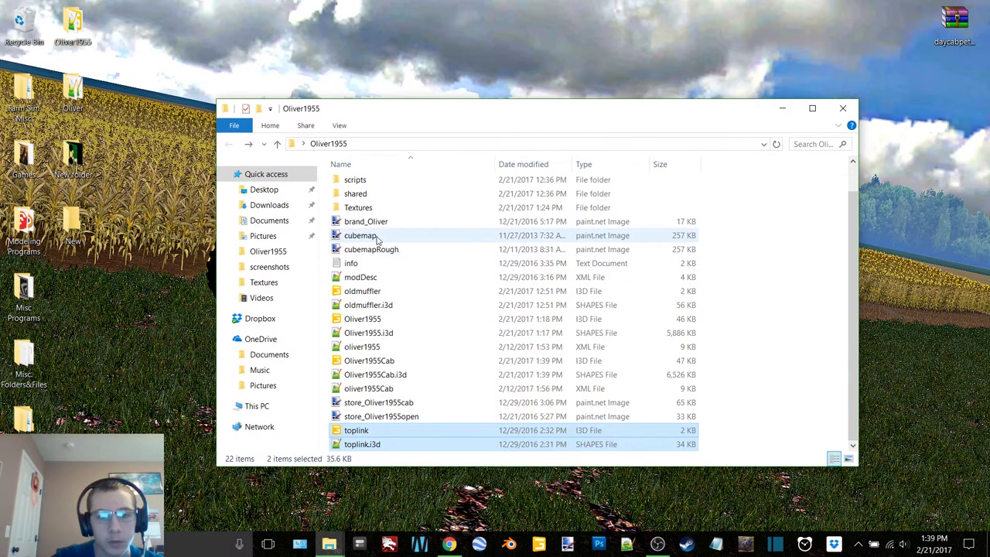
scroll(389, 259, up, 1)
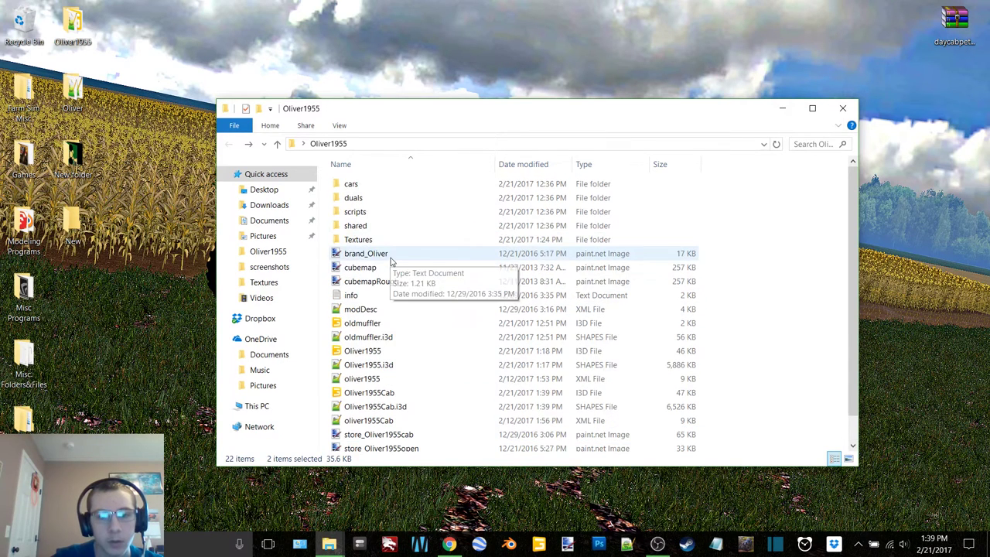
Step: Move the dual rim and rear tire final Specular Color textures from the duals Textures folder to the desktop's New folder
double_click(369, 199)
double_click(372, 187)
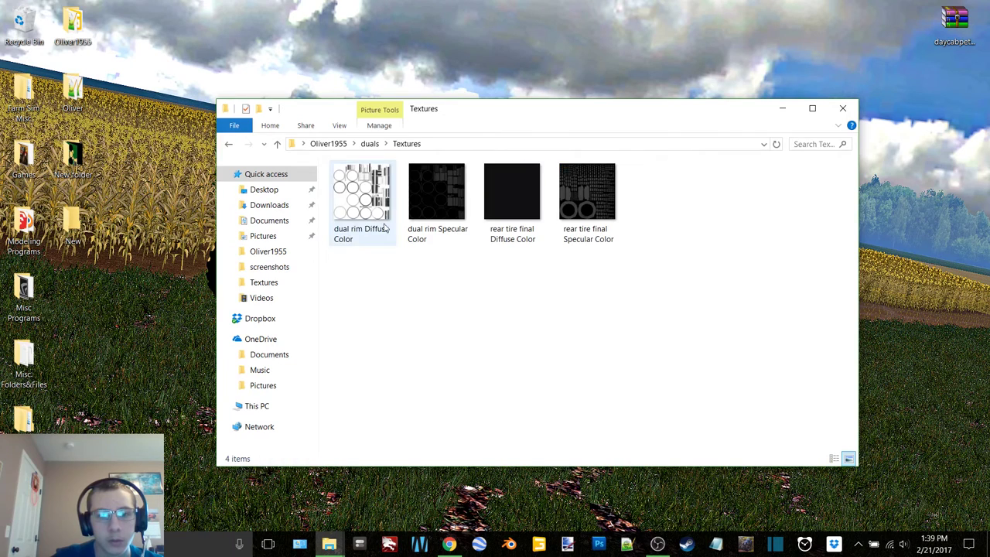
click(441, 232)
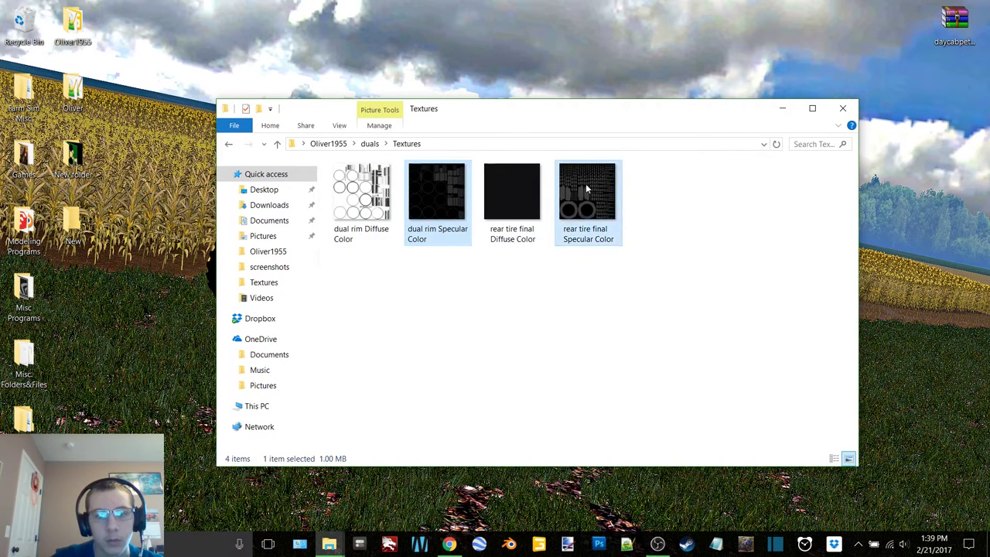
drag(584, 205, 89, 173)
Step: Rename the dual rim Diffuse Color texture in the duals Textures folder as dual_rim
click(357, 236)
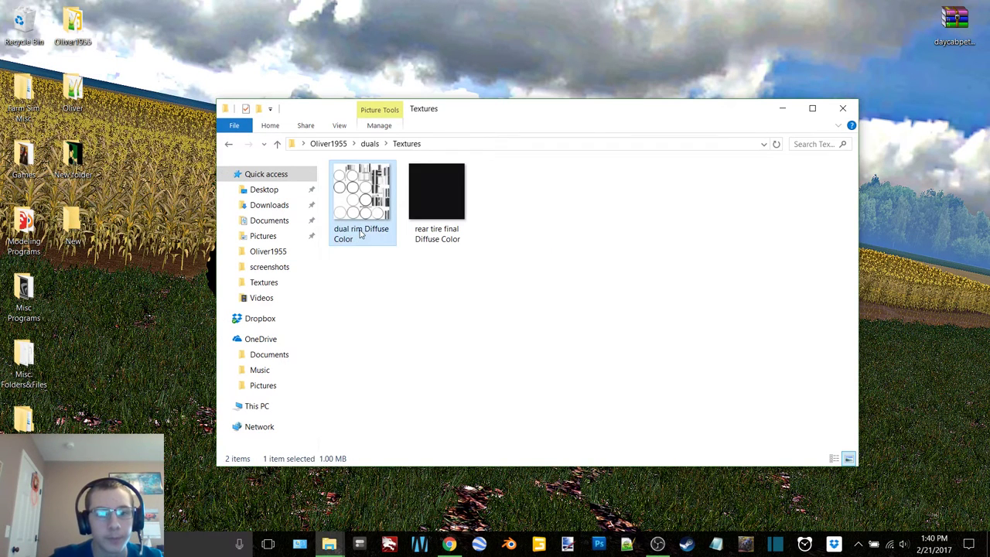
click(360, 234)
drag(361, 230, 376, 240)
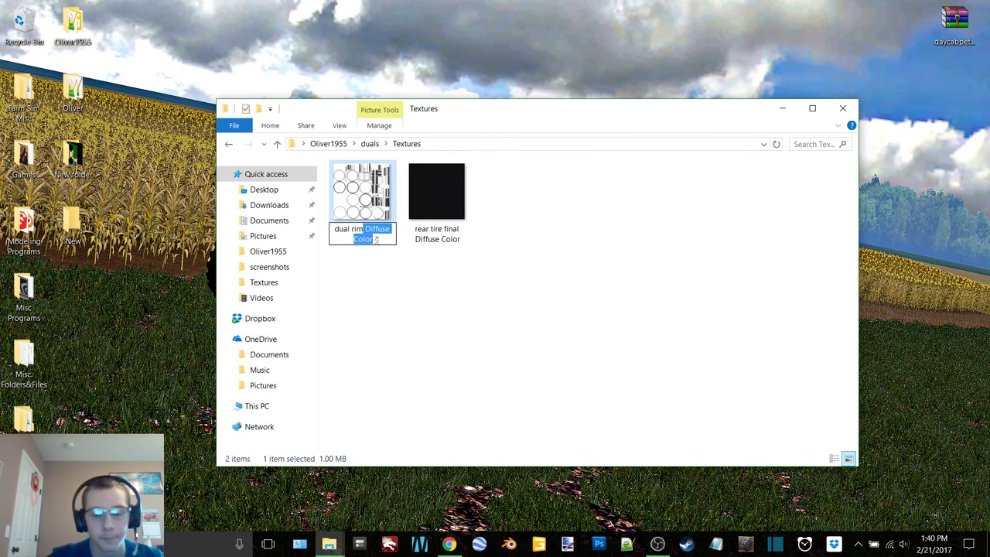
key(ctrl+a)
key(BackSpace)
key(ctrl+z)
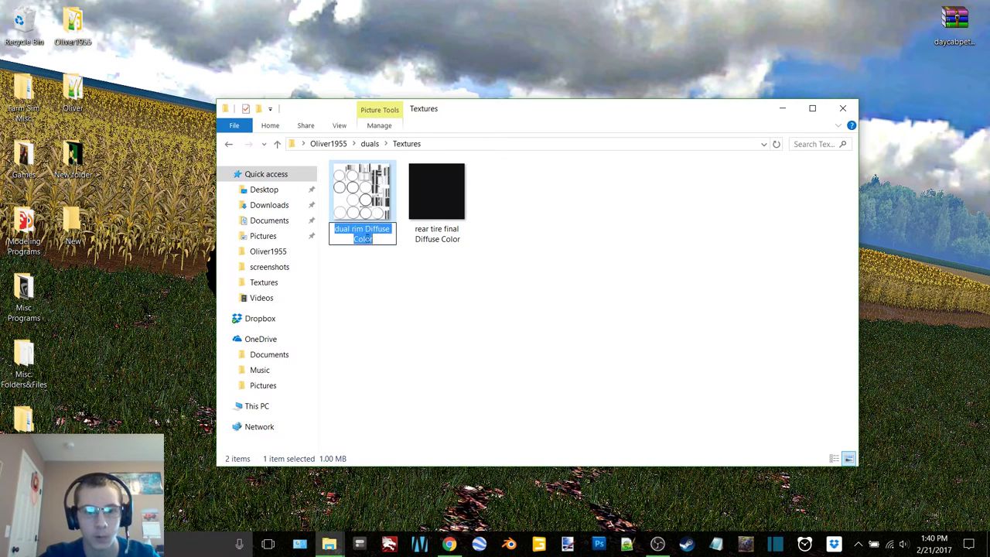
drag(365, 229, 369, 239)
key(BackSpace)
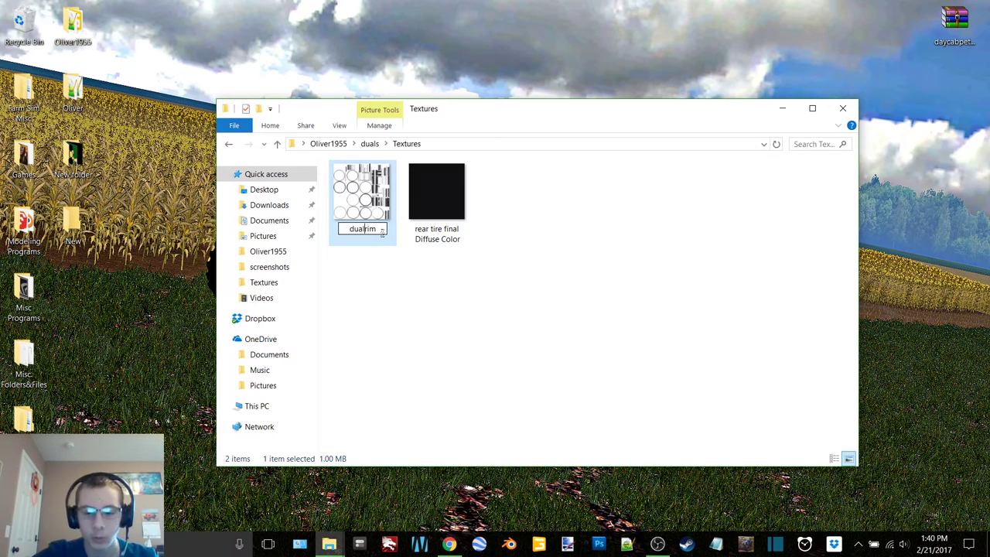
key(Return)
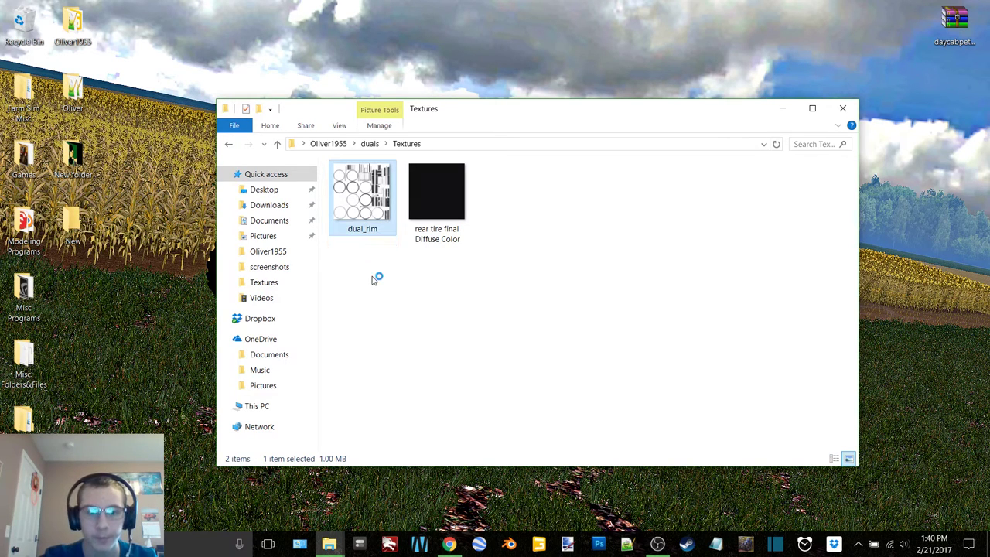
Step: Rename the rear tire final Diffuse Color texture as rear_tire
click(448, 229)
click(445, 230)
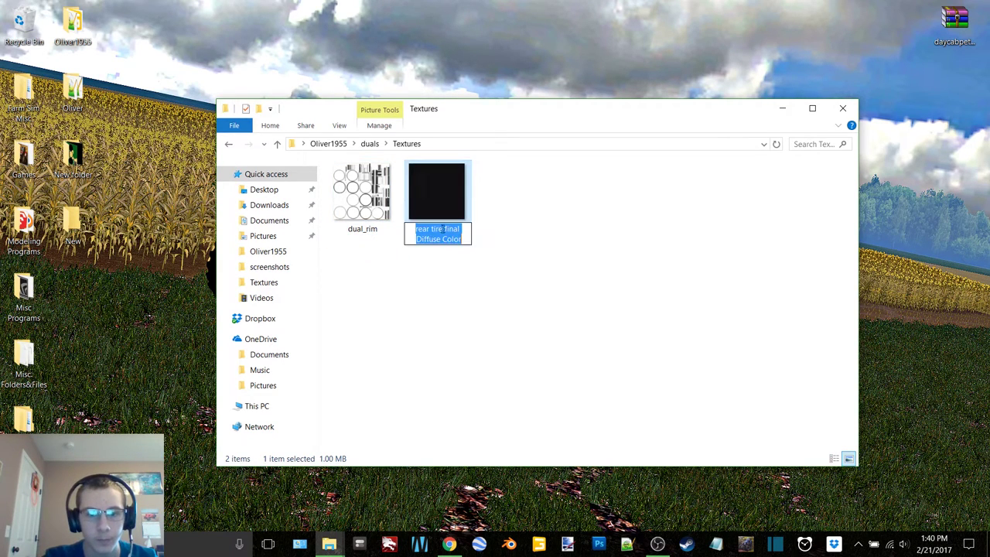
drag(445, 231, 466, 241)
key(BackSpace)
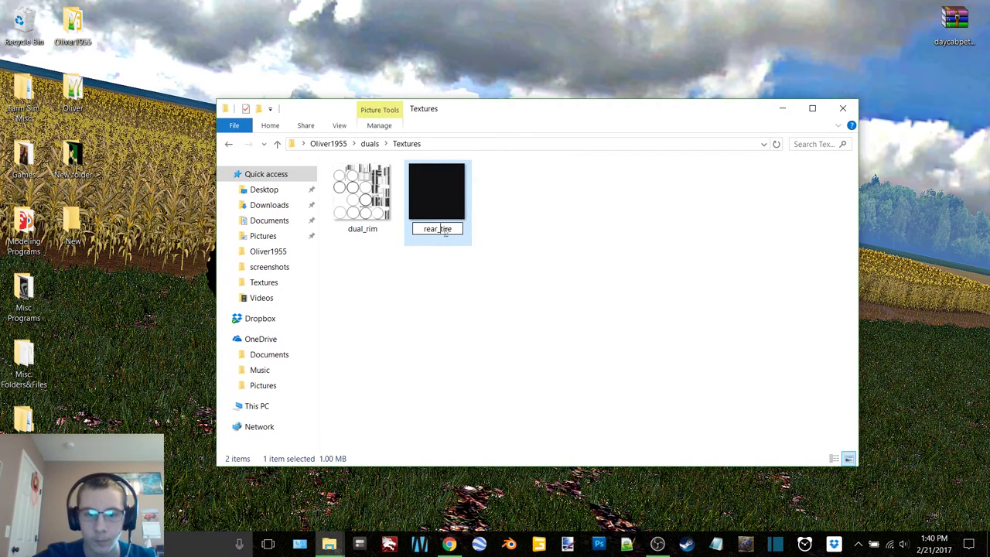
key(Return)
click(326, 220)
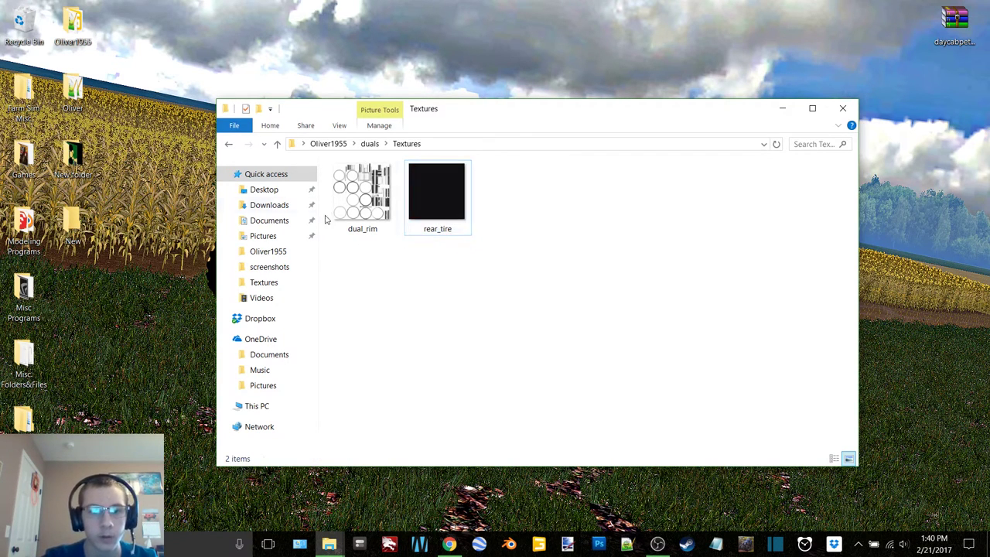
Step: Open the left dual scene from the duals folder in GIANTS Editor 6.0.5 and dismiss its welcome window
click(227, 145)
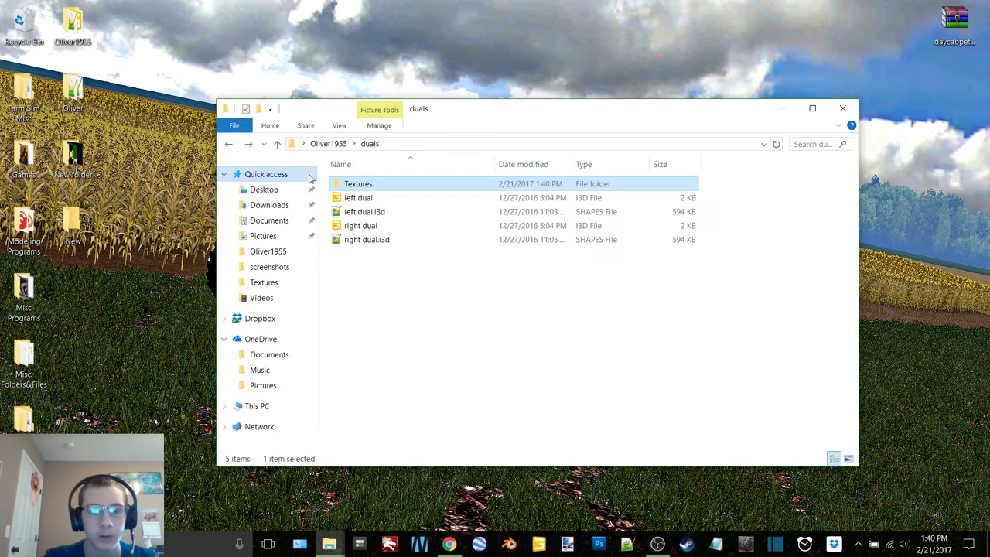
click(389, 198)
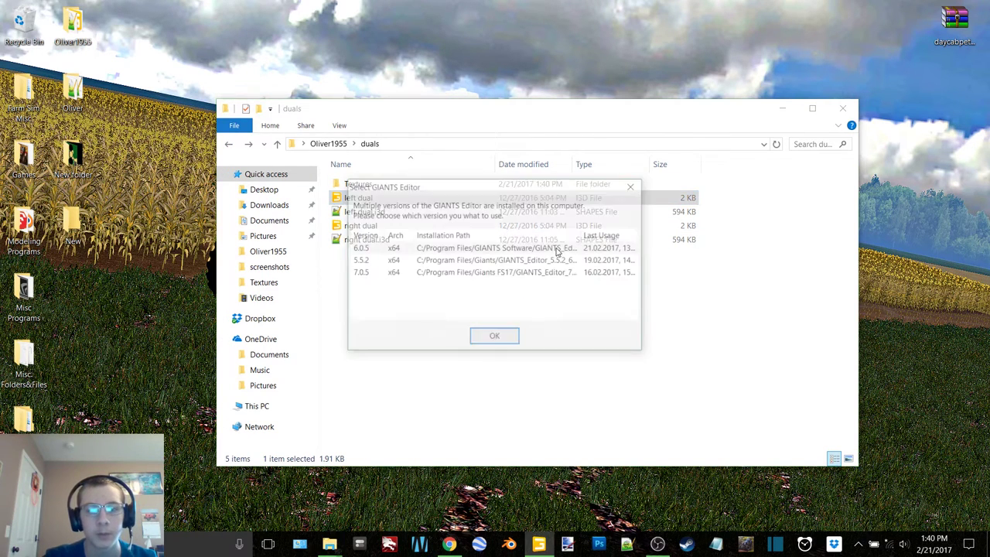
double_click(529, 249)
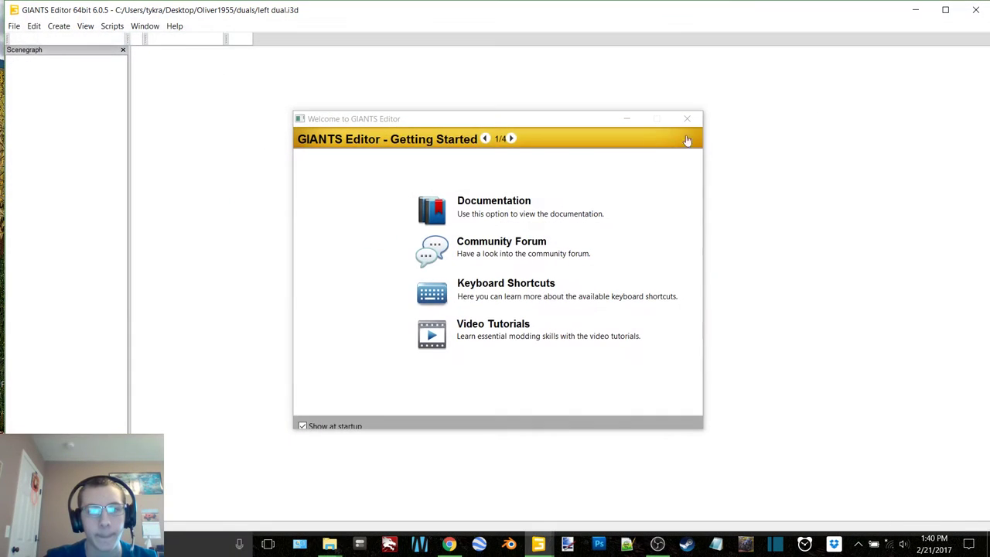
click(684, 122)
click(943, 15)
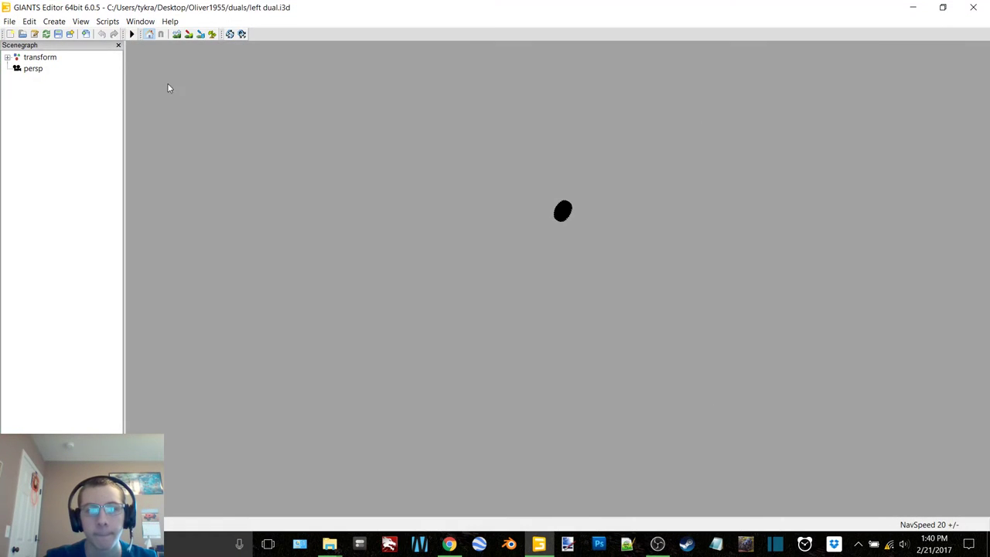
Step: Examine the dual rim material of the dual object inside the nested transform groups, and close the scene
click(140, 21)
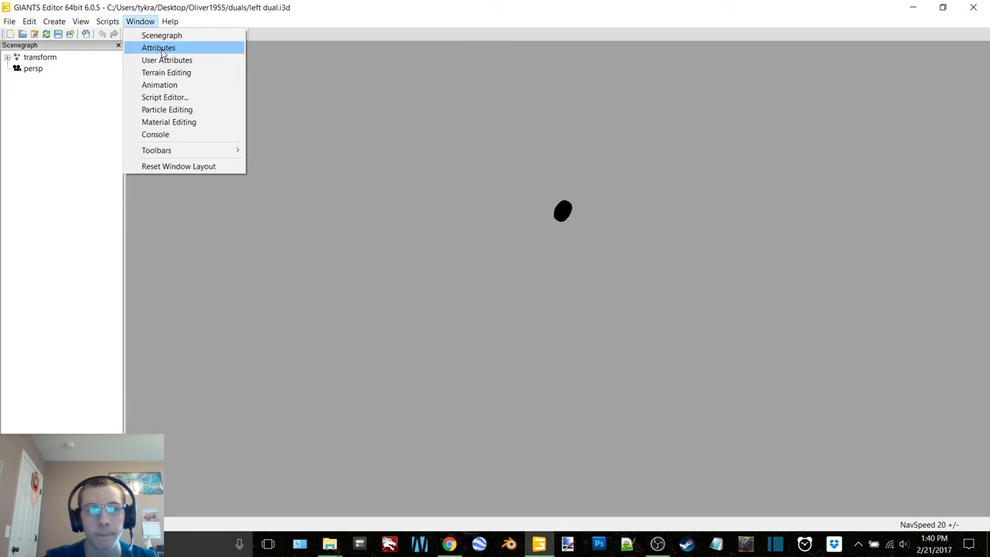
click(209, 122)
double_click(37, 59)
double_click(47, 69)
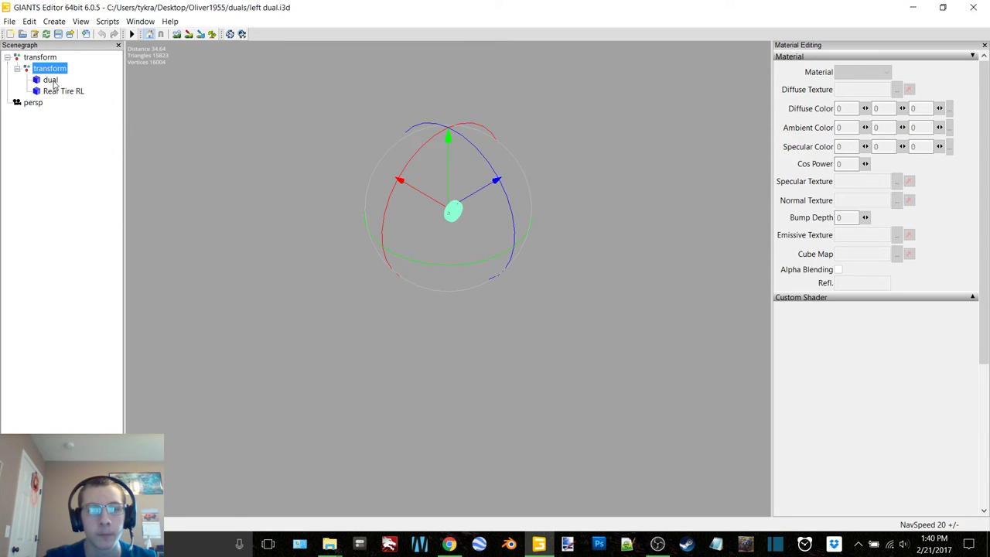
click(50, 80)
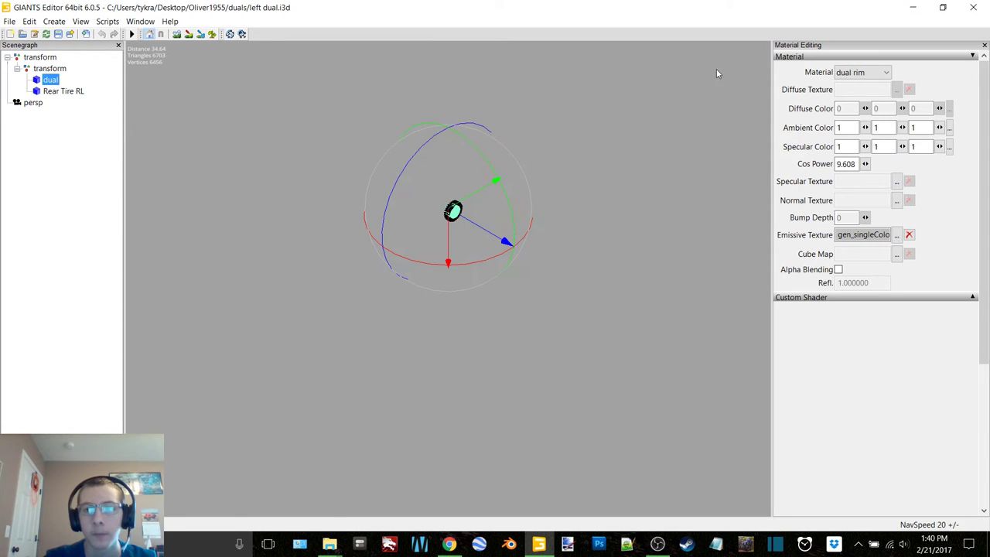
click(985, 45)
click(973, 7)
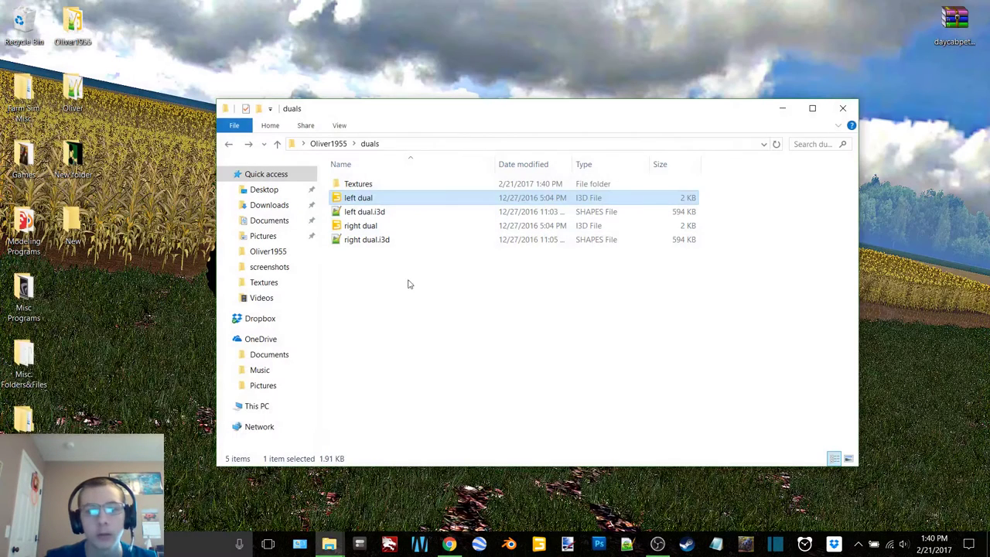
Step: Copy the dual rim and rear tire final Diffuse Color textures from the duals Textures folder to the desktop
double_click(381, 186)
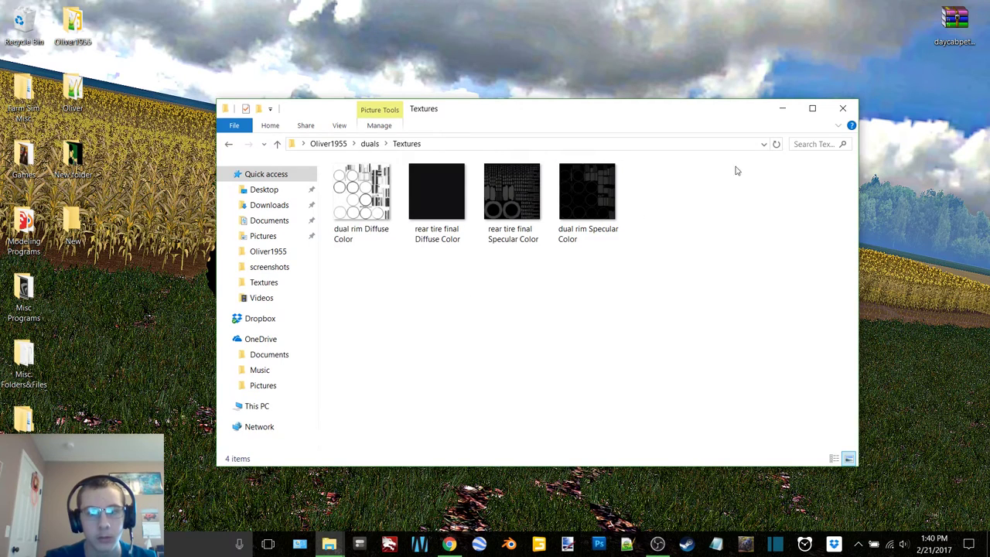
click(777, 145)
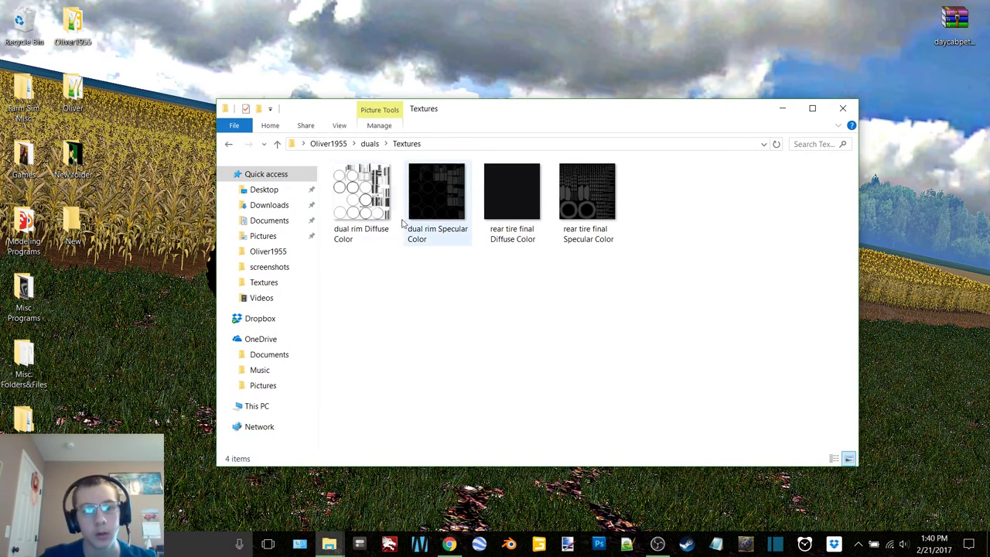
click(379, 221)
ctrl+click(525, 205)
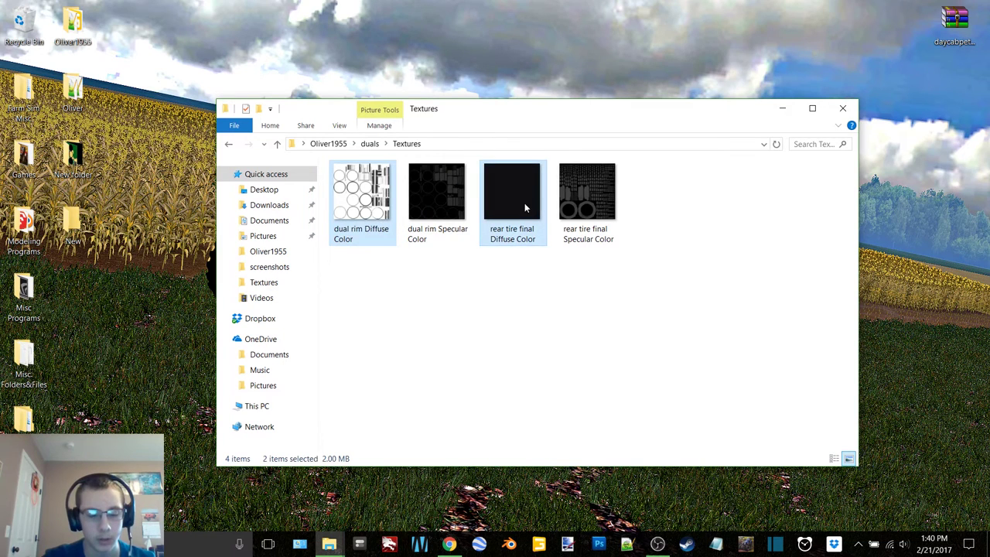
ctrl+drag(525, 203, 127, 297)
Step: Remove the dual rim and rear tire final Specular Color textures from the duals Textures folder
click(437, 193)
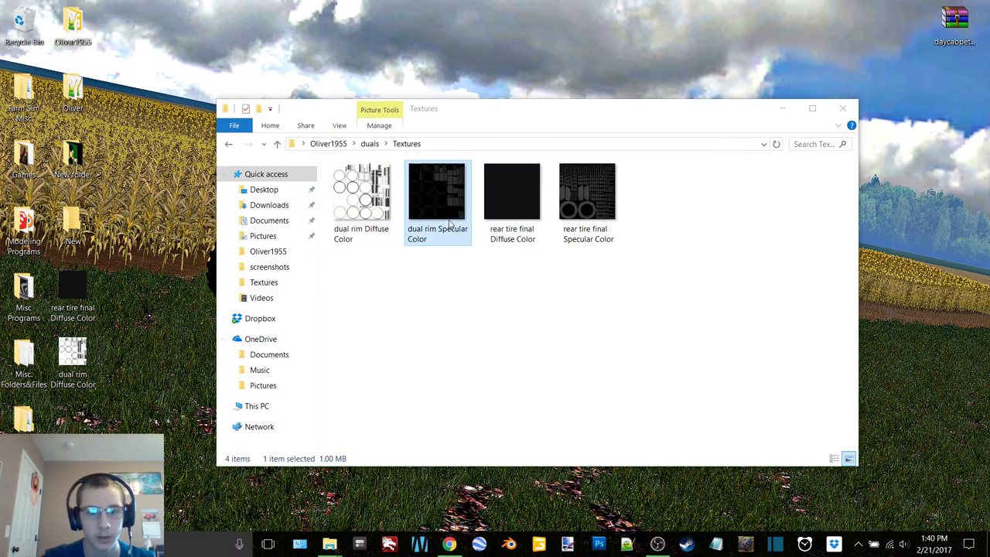
ctrl+click(588, 193)
drag(588, 198, 73, 164)
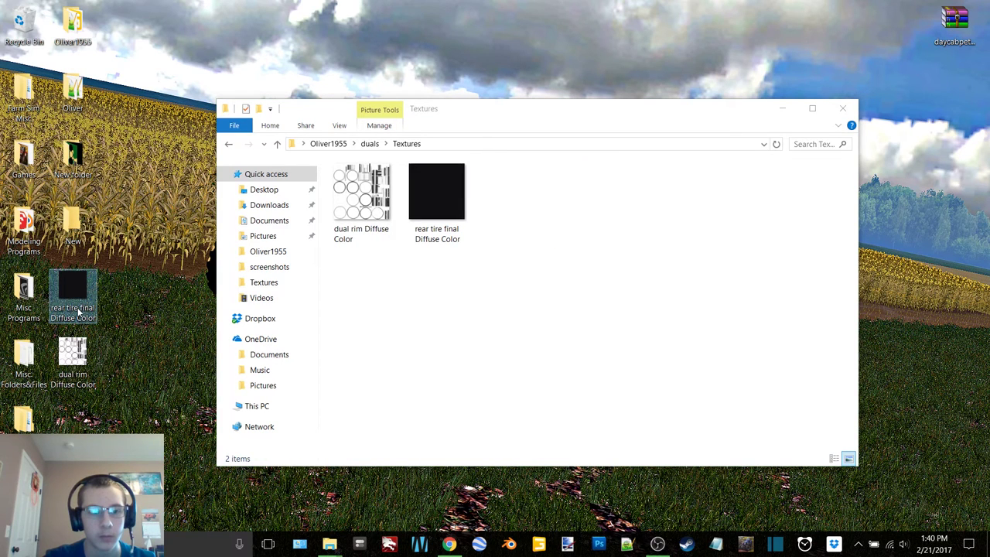
Step: Rename the desktop copy of the rear tire final Diffuse Color texture as rear_tire
click(78, 311)
drag(78, 309, 96, 318)
key(BackSpace)
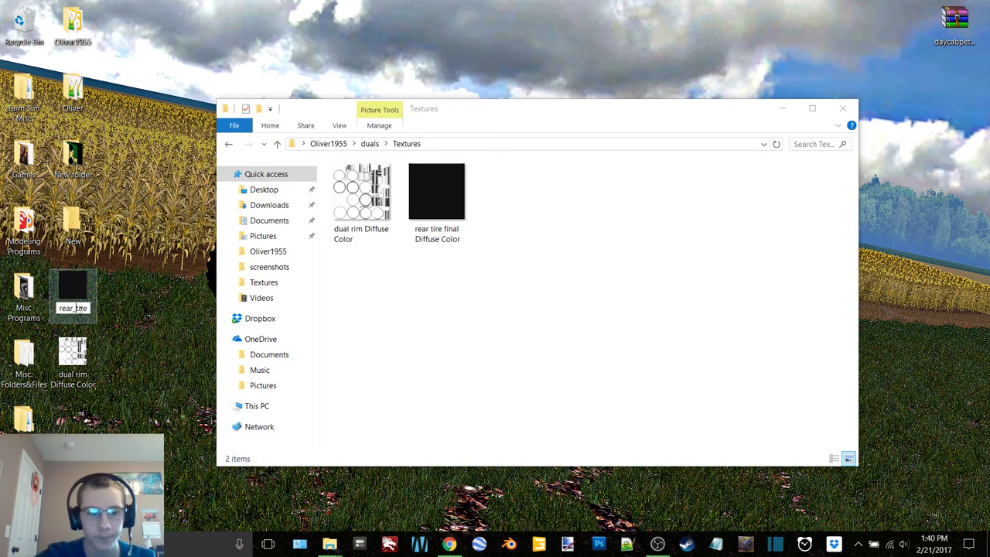
key(Return)
Step: Rename the desktop copy of the dual rim Diffuse Color texture as dual_rim
click(85, 369)
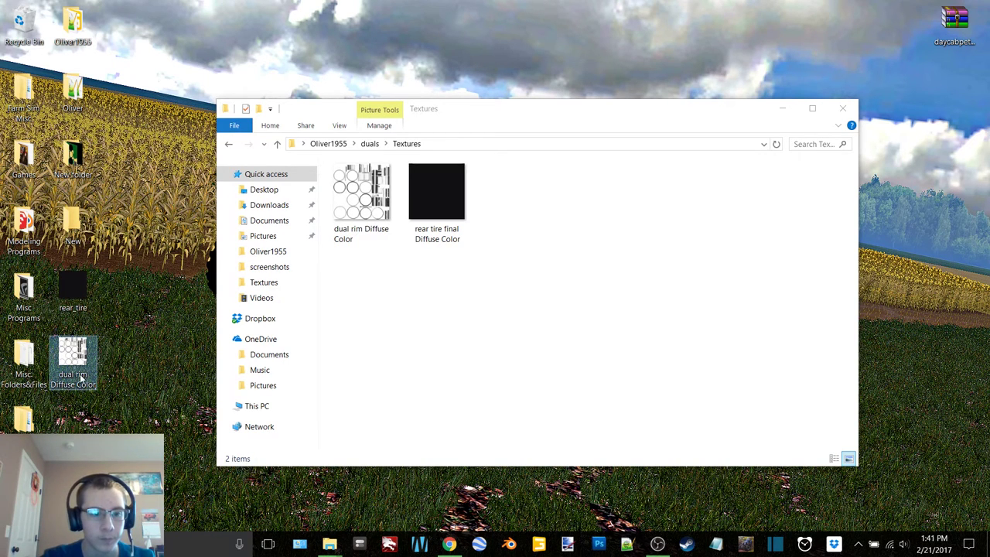
click(83, 377)
click(79, 376)
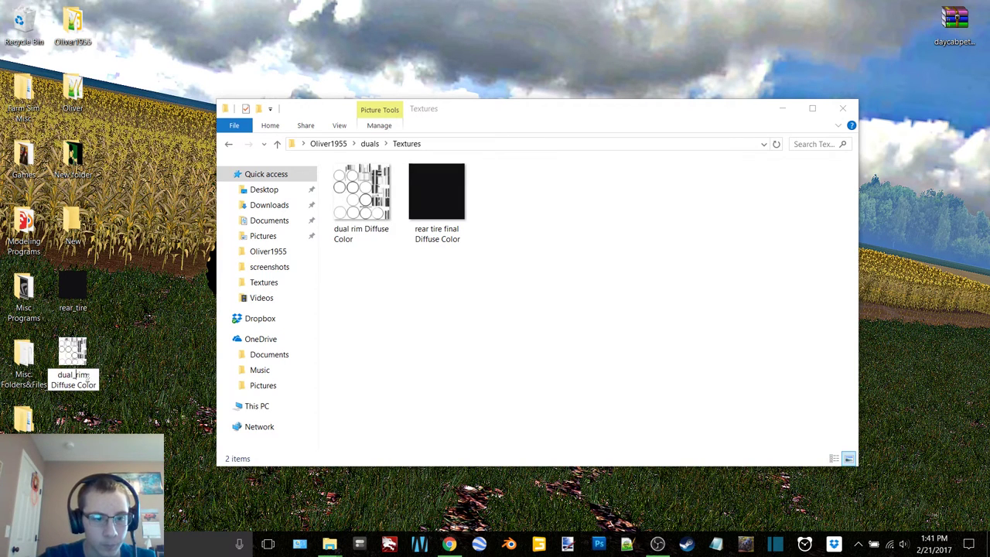
drag(88, 376, 98, 385)
key(Delete)
key(Return)
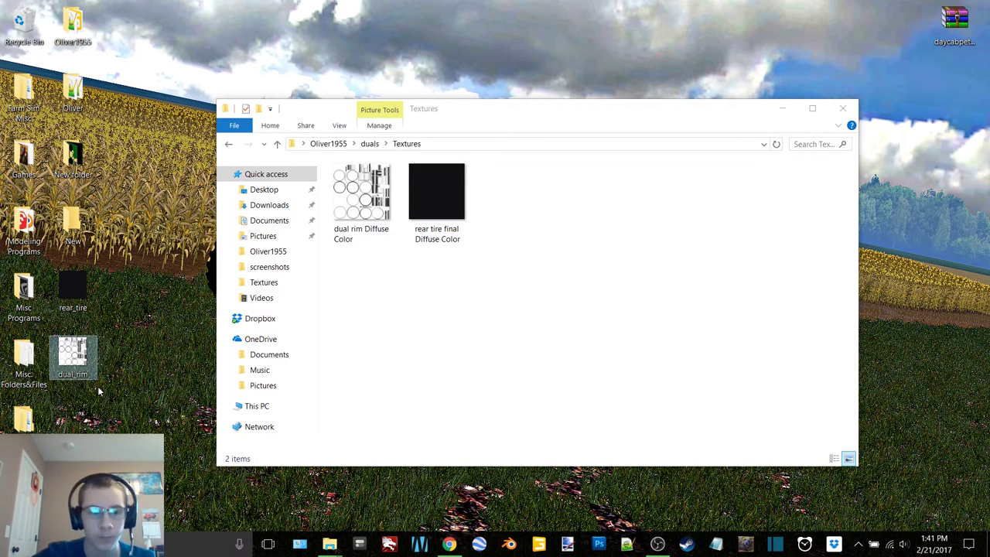
Step: Move rear_tire and dual_rim from the desktop into the duals Textures folder and select the two original Diffuse Color textures
drag(129, 415, 674, 266)
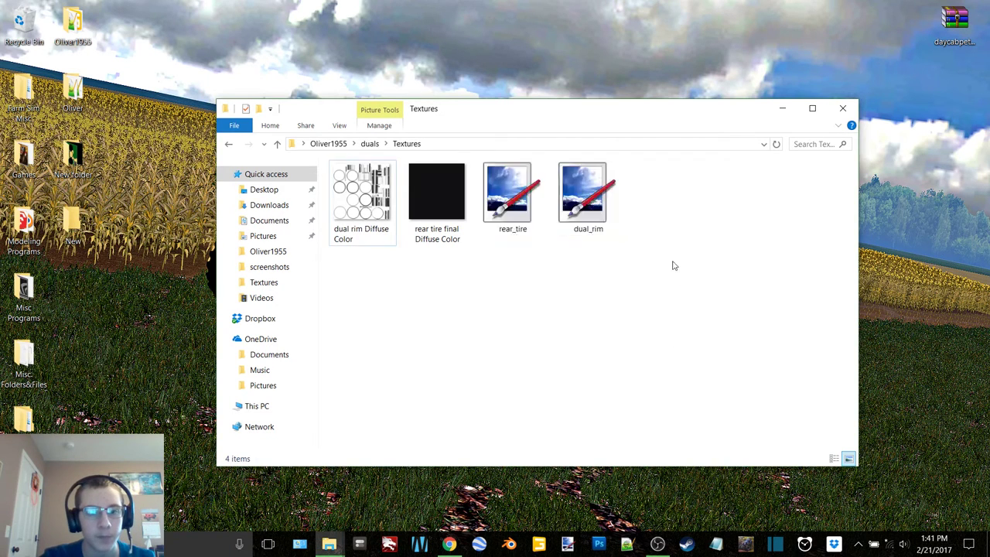
drag(350, 288, 458, 189)
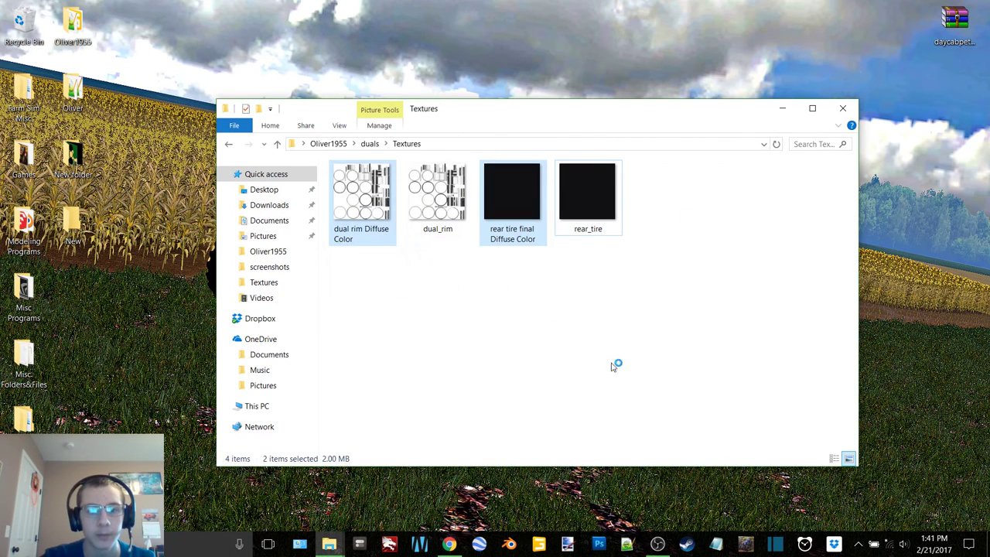
Step: Open the left dual scene from the duals folder in GIANTS Editor 6.0.5, maximize the editor and add a light
click(229, 144)
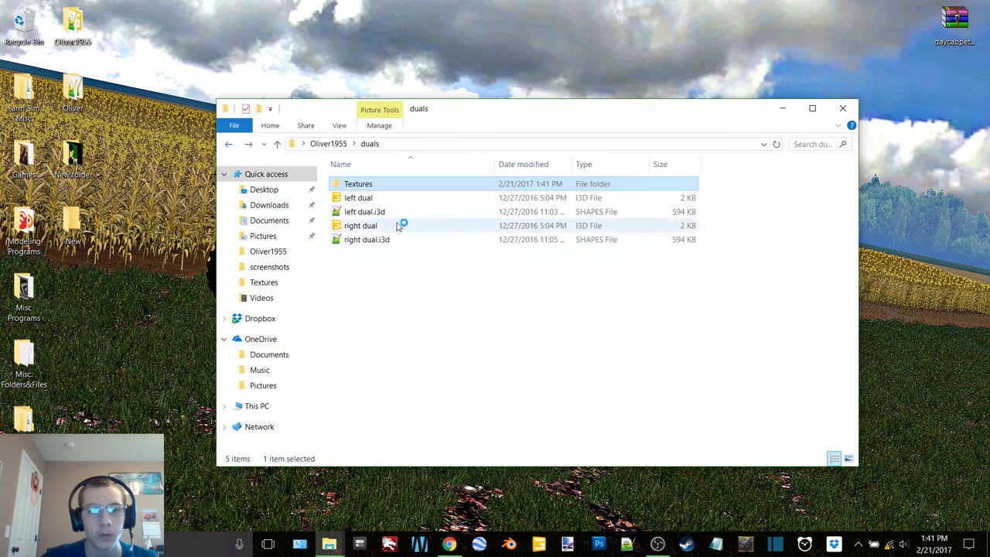
double_click(387, 202)
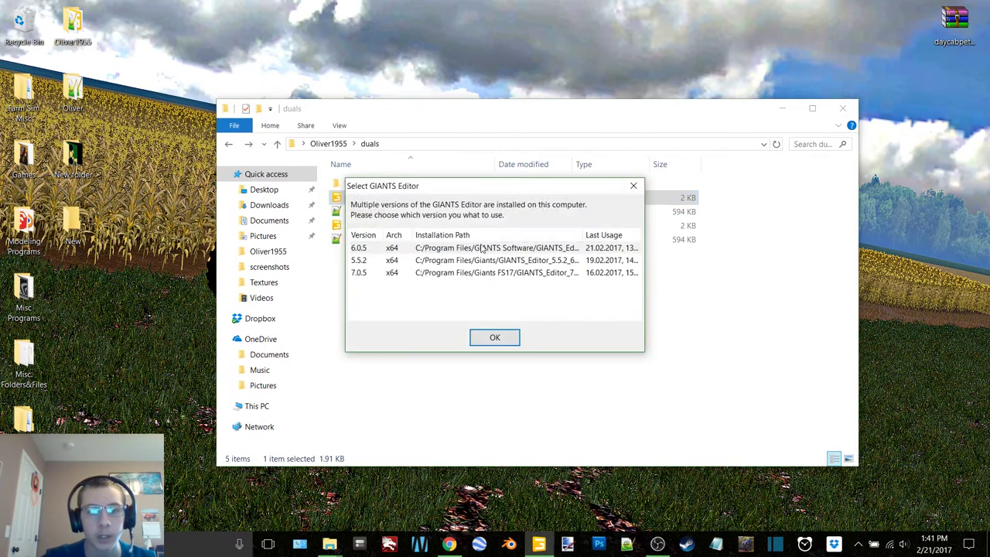
double_click(482, 250)
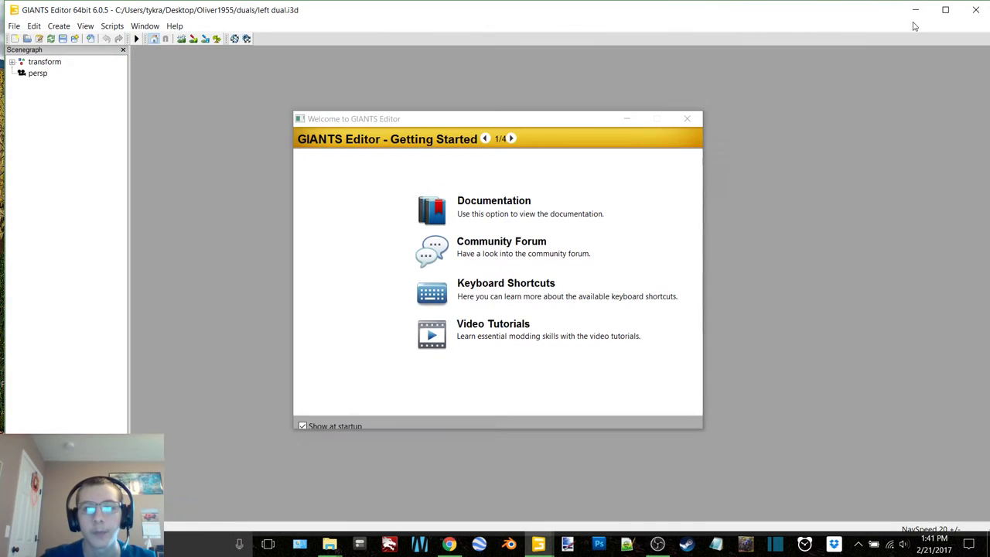
click(939, 13)
key(ctrl+l)
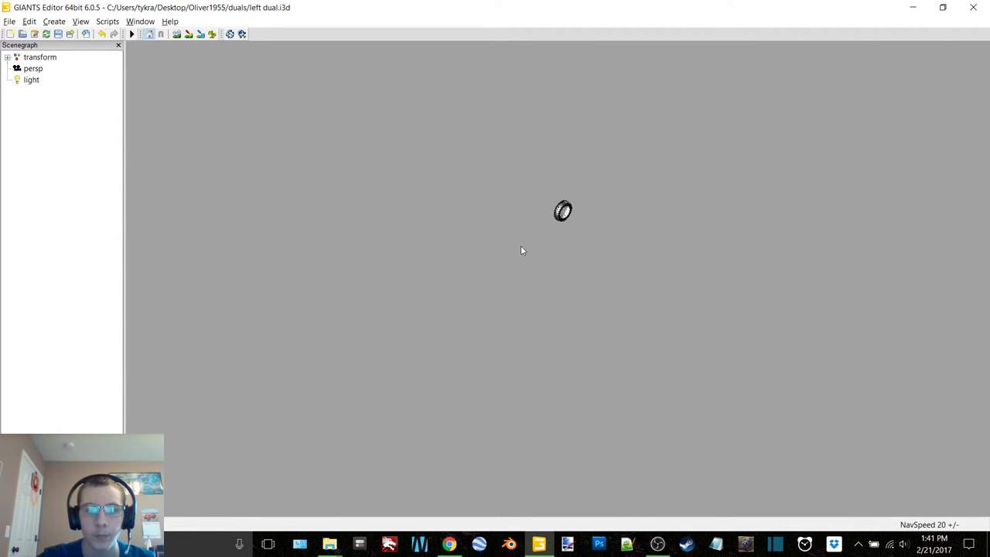
Step: Show the Material Editing window for the left dual scene
alt+drag(521, 245, 469, 264)
scroll(538, 247, up, 8)
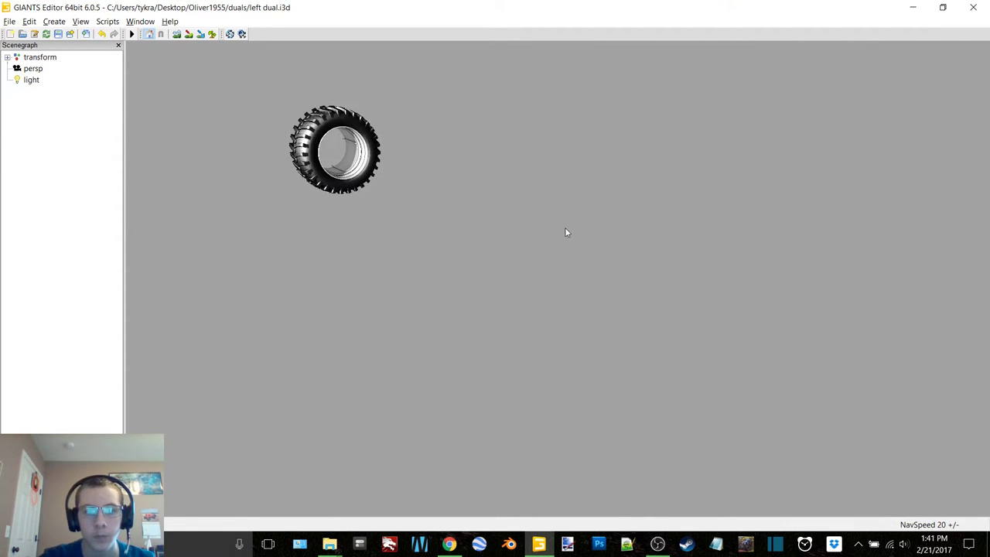
alt+drag(565, 233, 514, 203)
scroll(567, 230, up, 1)
scroll(568, 226, up, 5)
click(140, 21)
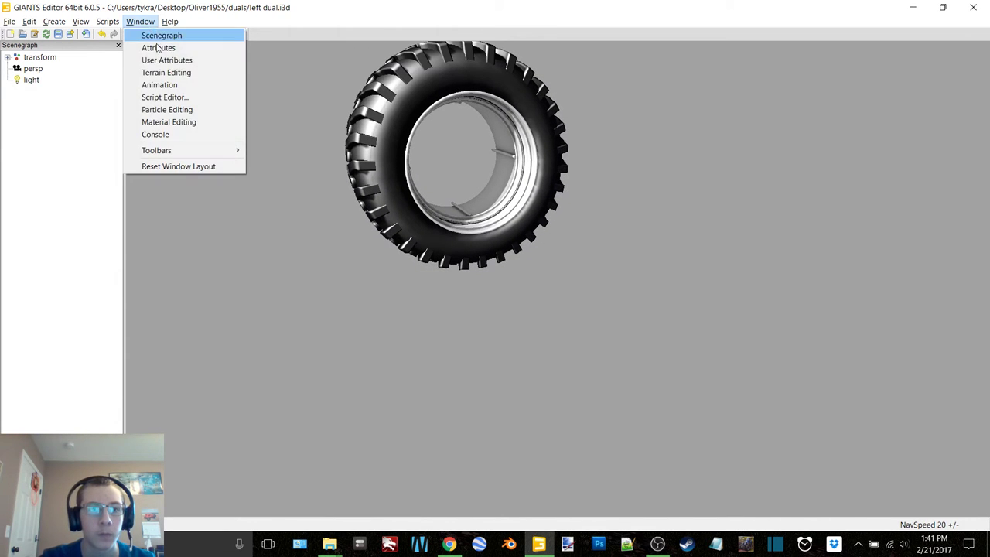
click(193, 125)
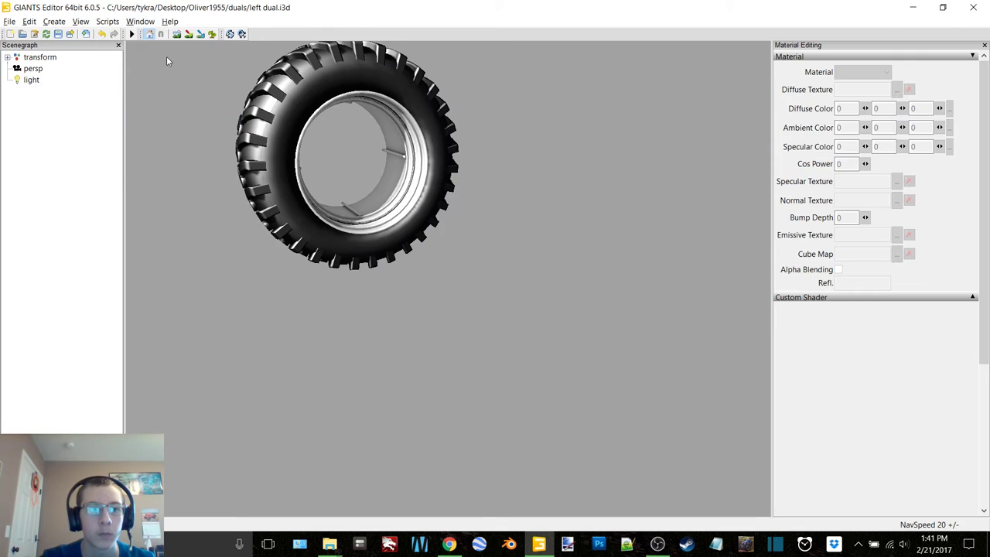
Step: Assign the vehicleShaderDirt custom shader to the dual rim material of the dual object inside the nested transform groups
double_click(40, 58)
double_click(50, 68)
click(50, 80)
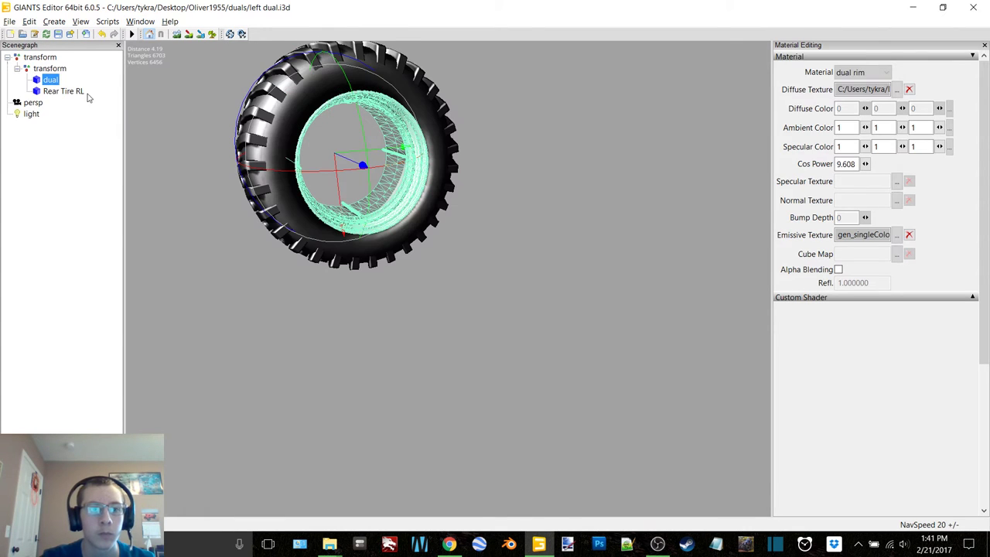
click(973, 299)
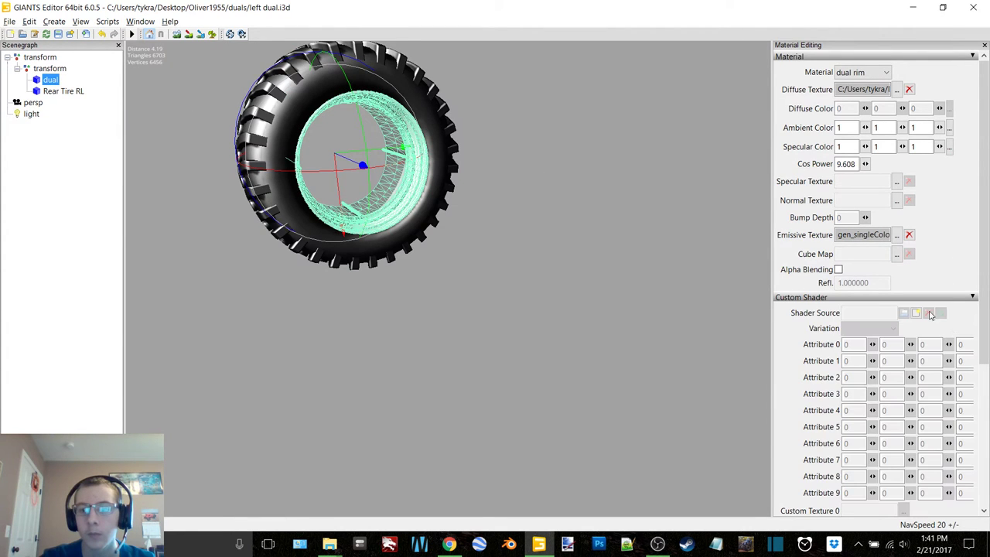
scroll(916, 314, down, 3)
click(917, 97)
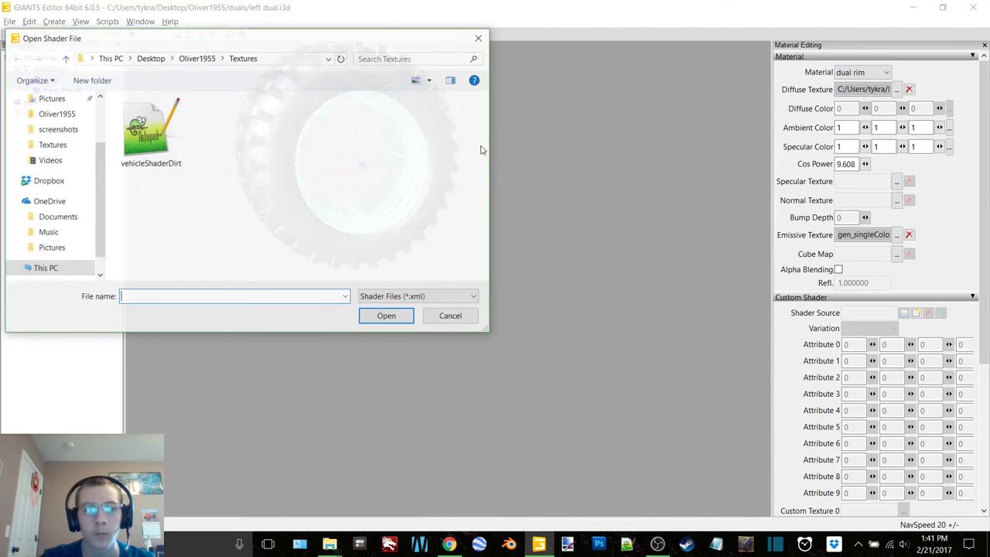
double_click(150, 126)
Step: Set default_cube from the Oliver1955 Textures folder as the dual rim material's cube map
click(897, 255)
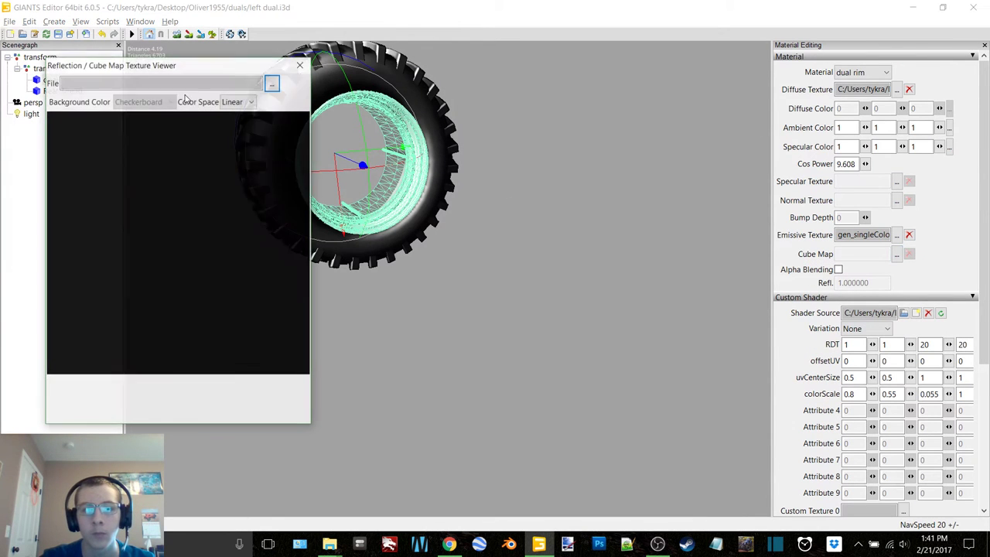
click(271, 82)
scroll(252, 226, down, 3)
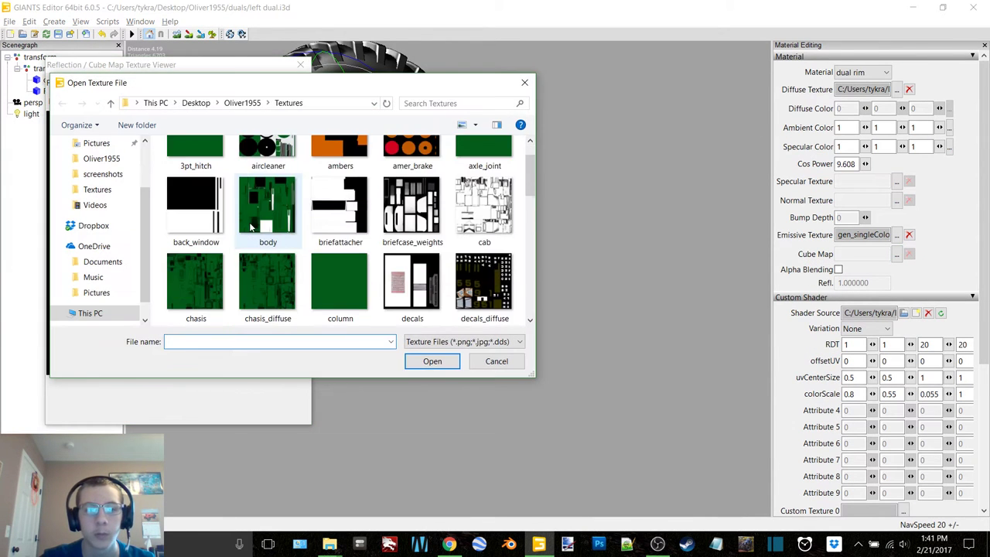
double_click(195, 282)
click(305, 65)
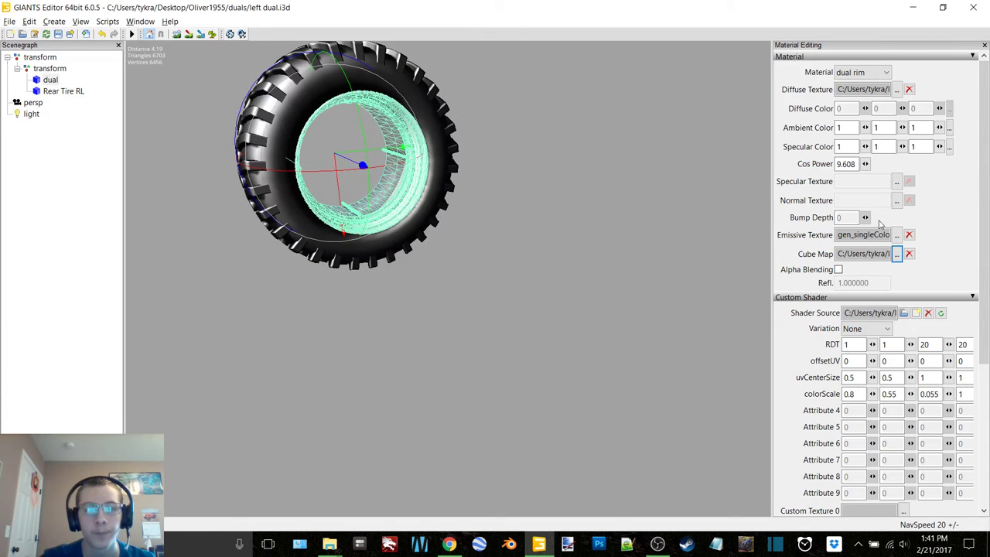
Step: Remove the dual rim material's emissive texture and set middle as its specular texture
click(909, 235)
click(896, 181)
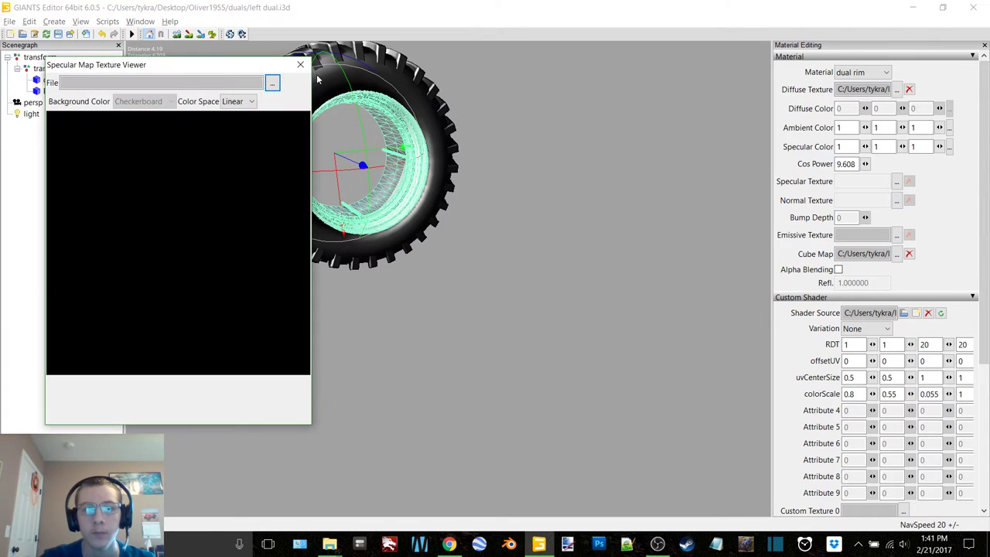
click(272, 83)
scroll(378, 277, down, 4)
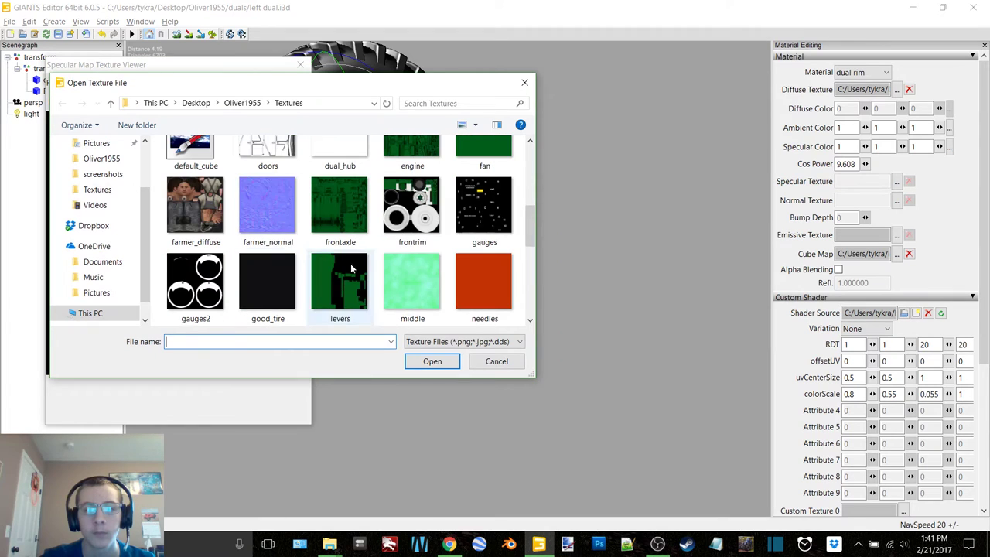
double_click(411, 283)
click(301, 65)
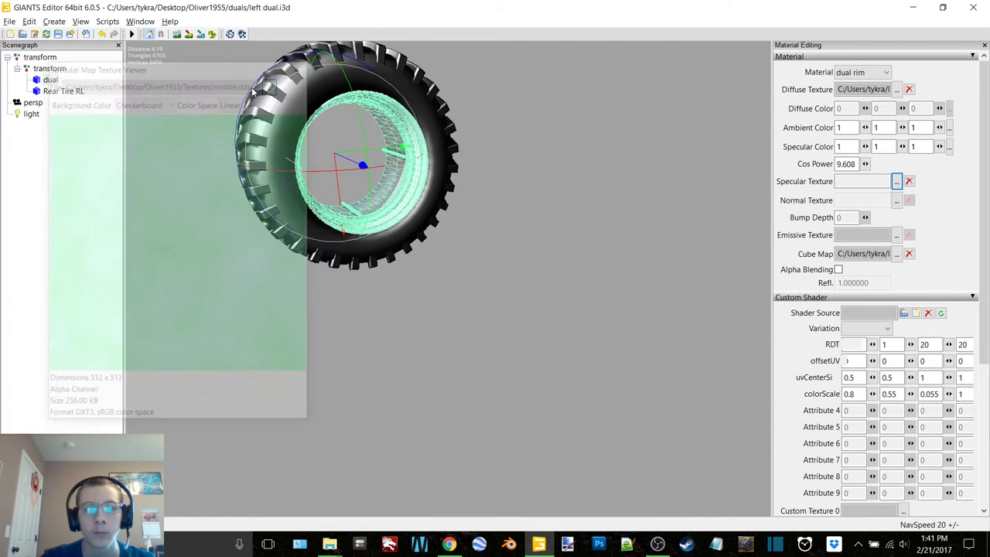
Step: Assign the vehicleShaderDirt custom shader to the rear tire final material of the Rear Tire RL object
click(44, 91)
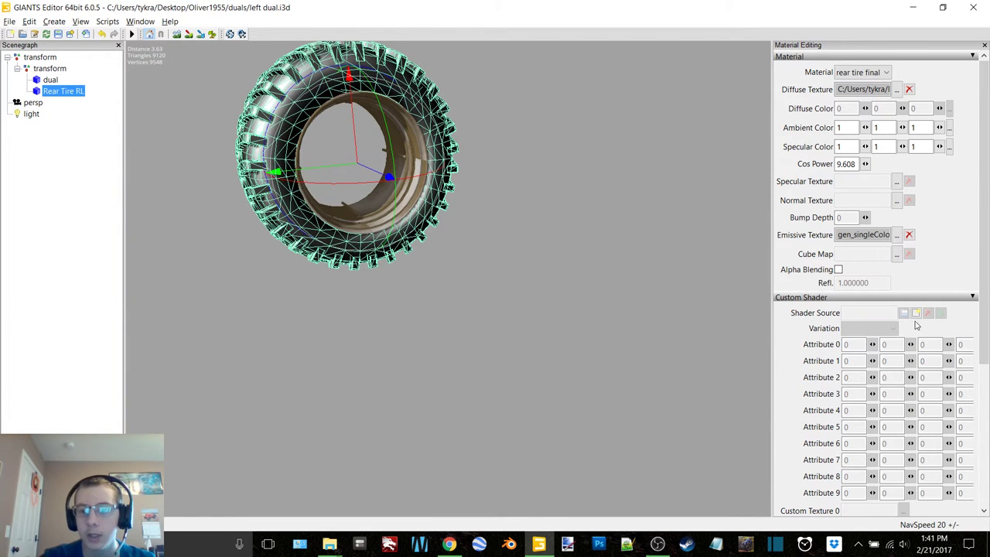
scroll(916, 324, down, 5)
click(917, 97)
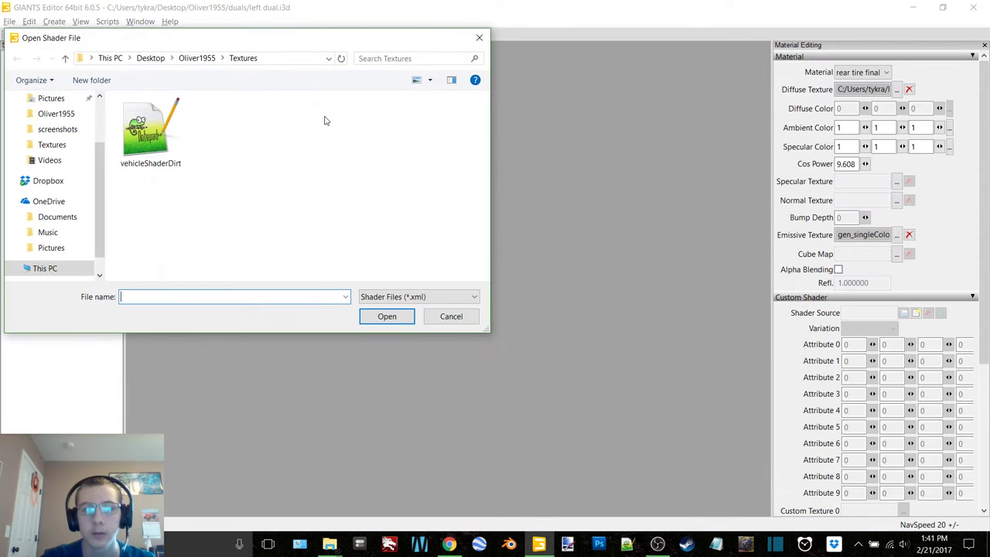
double_click(150, 128)
click(897, 259)
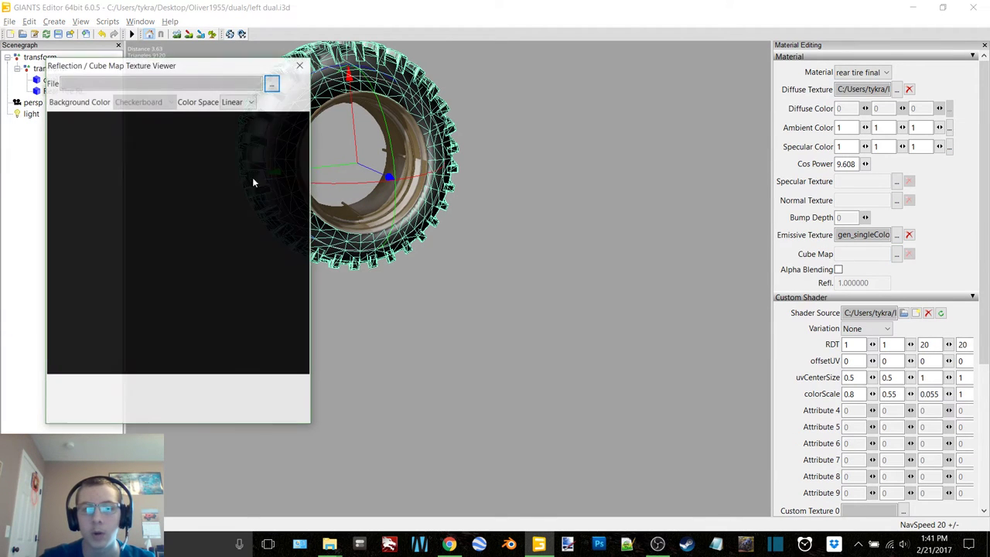
click(272, 82)
scroll(267, 263, down, 1)
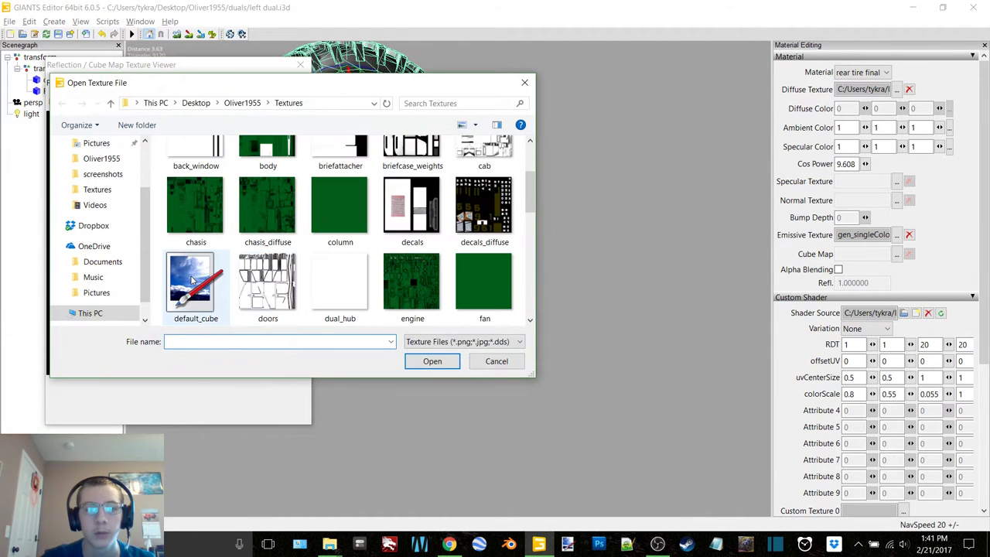
double_click(195, 282)
click(302, 64)
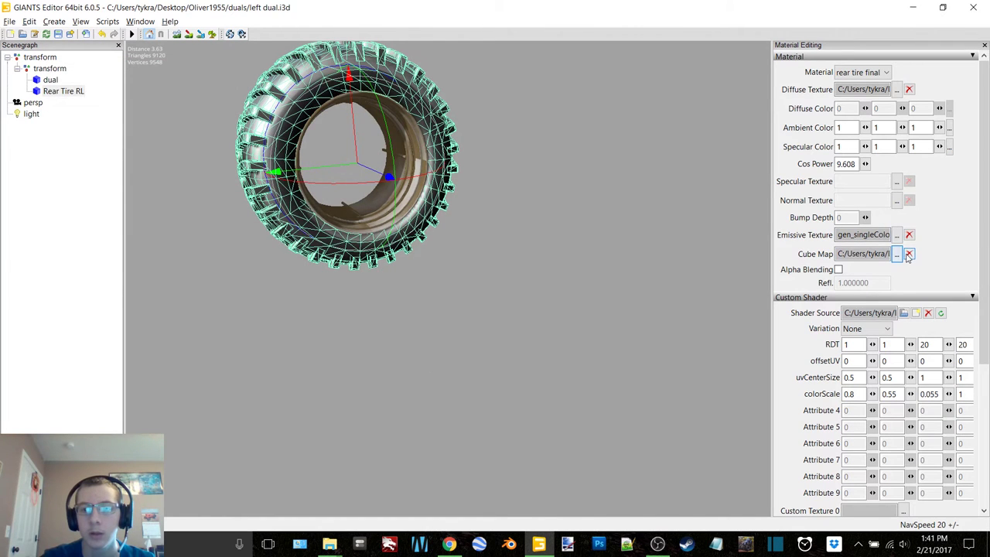
click(909, 255)
Step: Remove the rear tire final material's emissive texture and set middle as its specular texture
click(909, 234)
click(897, 181)
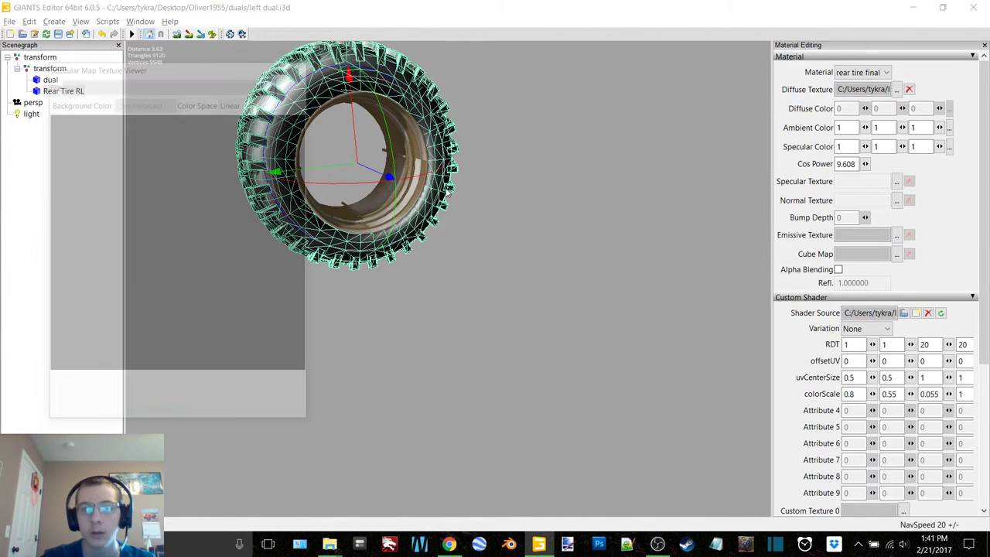
click(272, 82)
scroll(309, 256, down, 3)
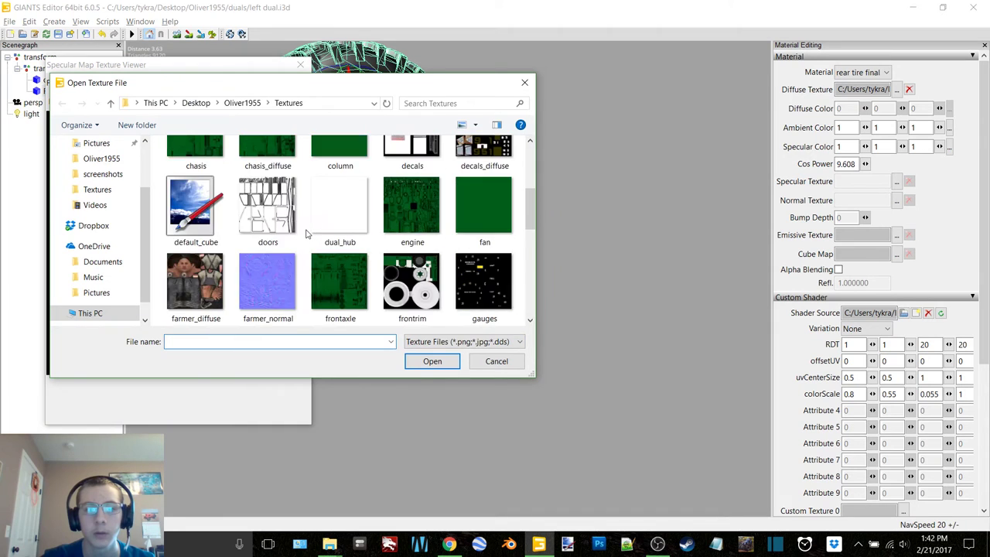
double_click(416, 282)
click(301, 64)
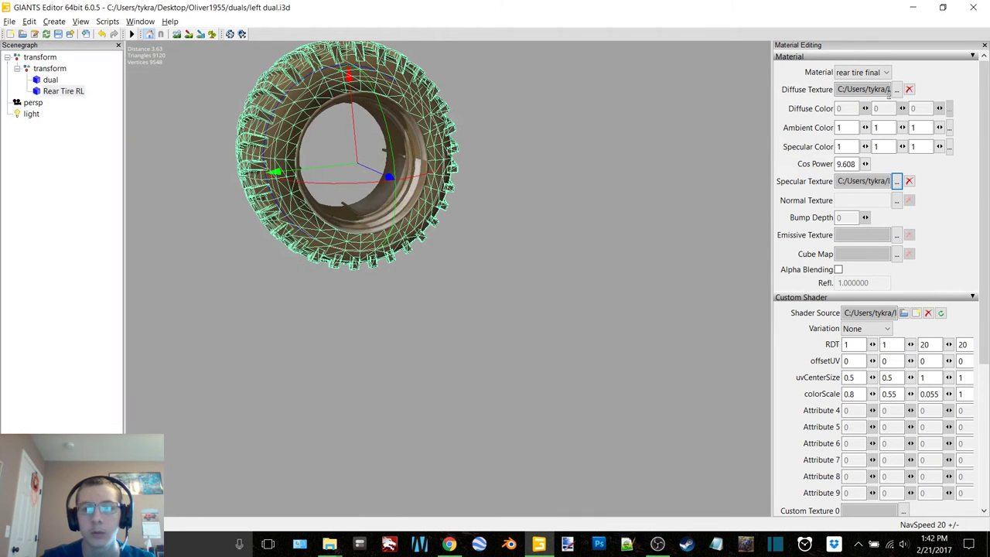
Step: Set rear_tire from the duals Textures folder as the rear tire final material's diffuse texture
click(897, 89)
click(271, 84)
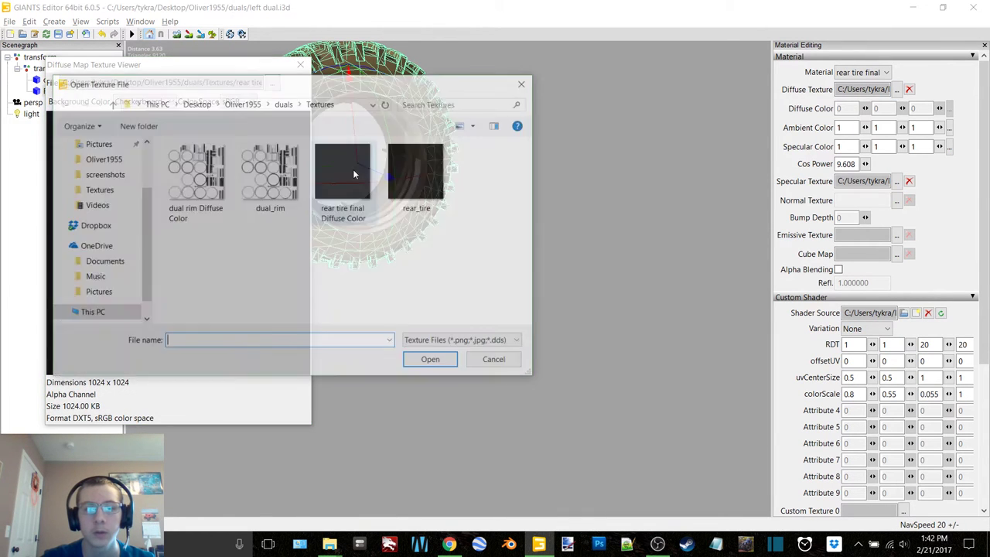
double_click(430, 170)
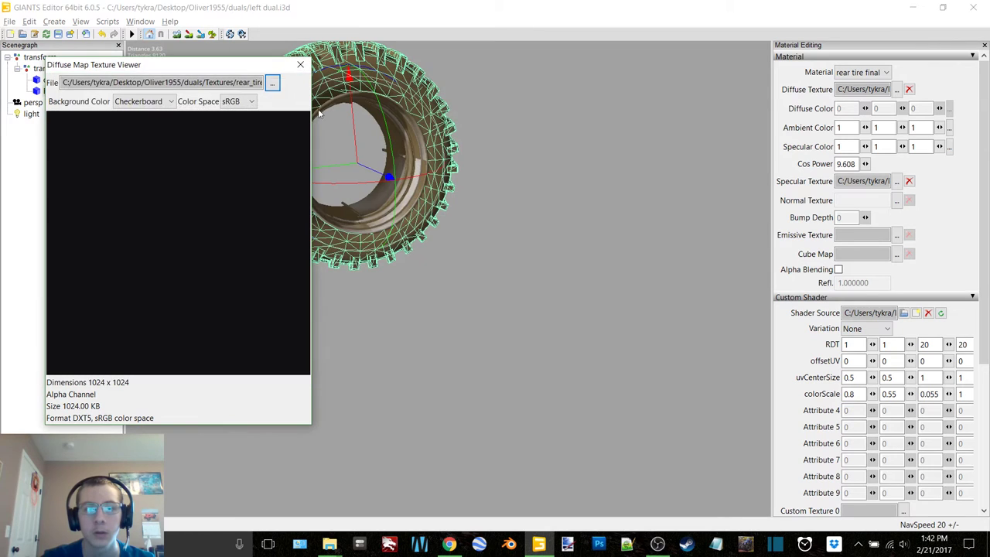
click(300, 65)
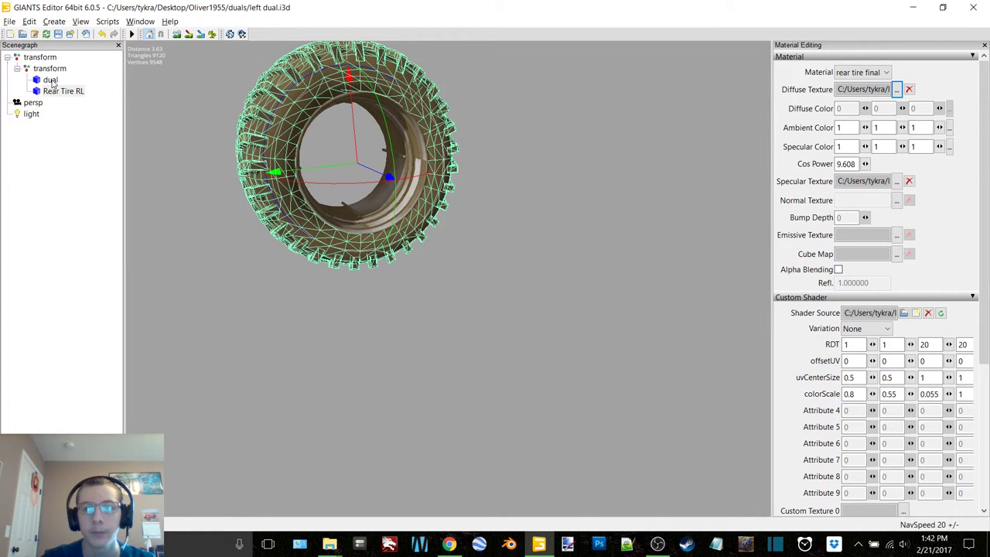
Step: Set dual_rim from the duals Textures folder as the diffuse texture of the dual object's dual rim material
click(50, 81)
click(897, 89)
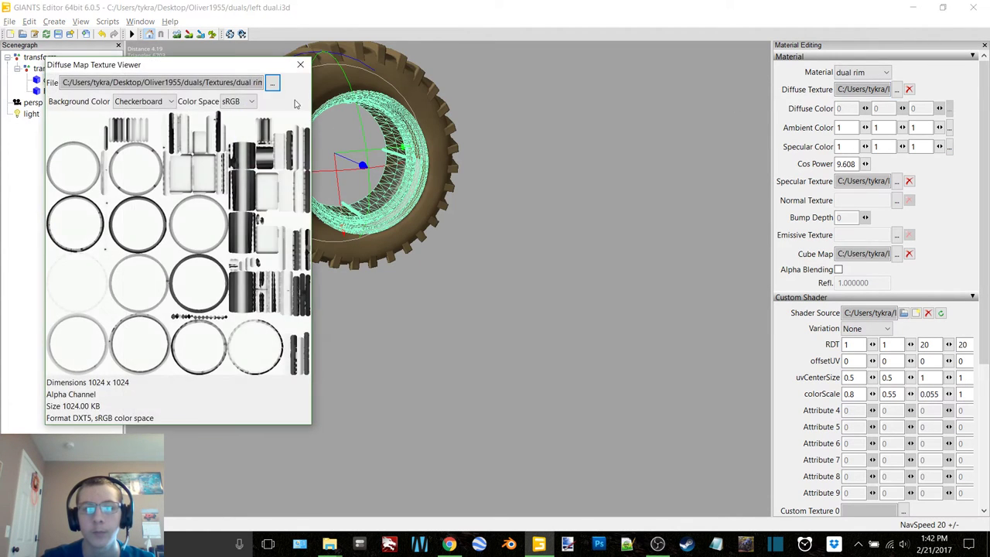
click(271, 83)
double_click(267, 166)
click(300, 64)
Step: Collapse the transform groups in the scenegraph and close the left dual file, saving its changes
double_click(51, 69)
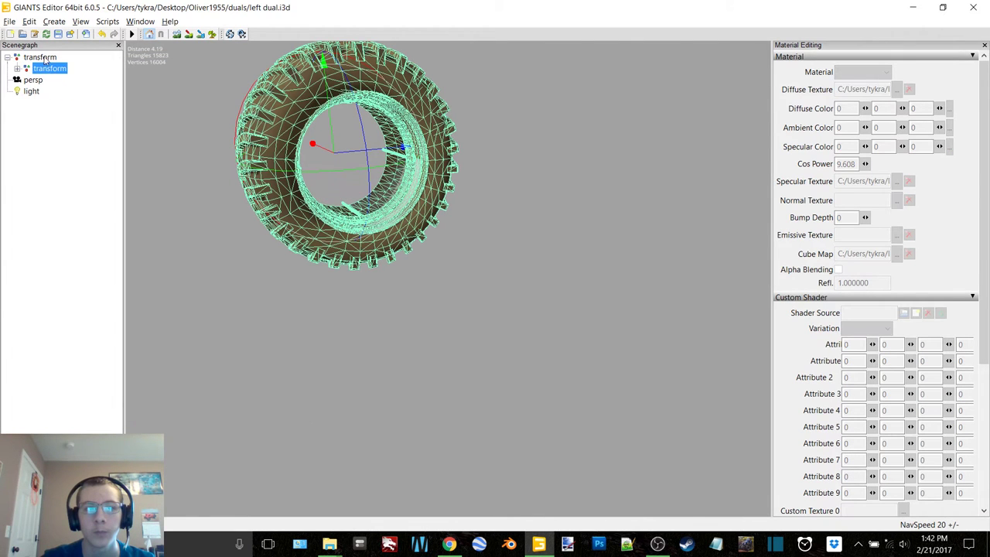
double_click(47, 57)
click(92, 127)
click(973, 7)
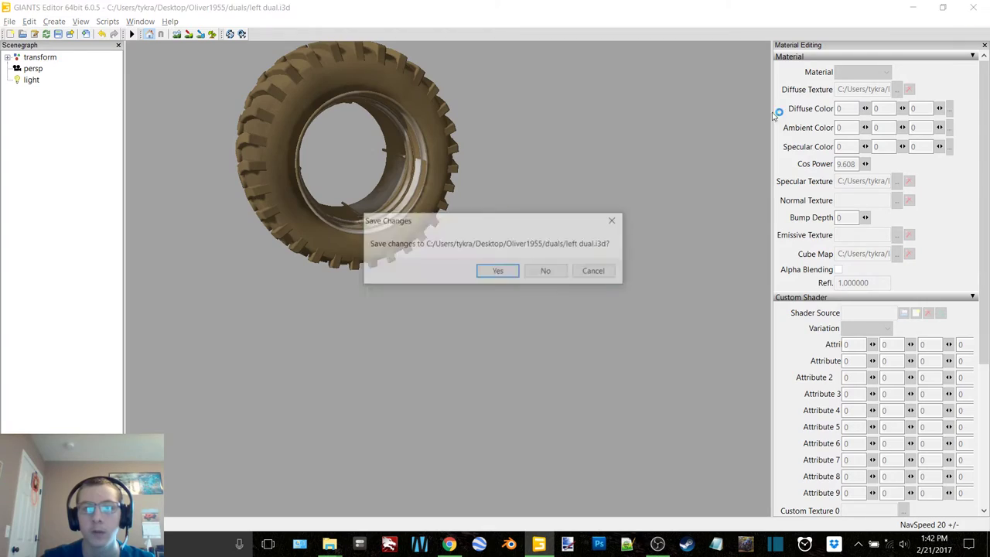
click(498, 270)
Step: Open the right dual i3d file from the duals folder in GIANTS Editor, dismiss the welcome window and maximize the editor
double_click(387, 224)
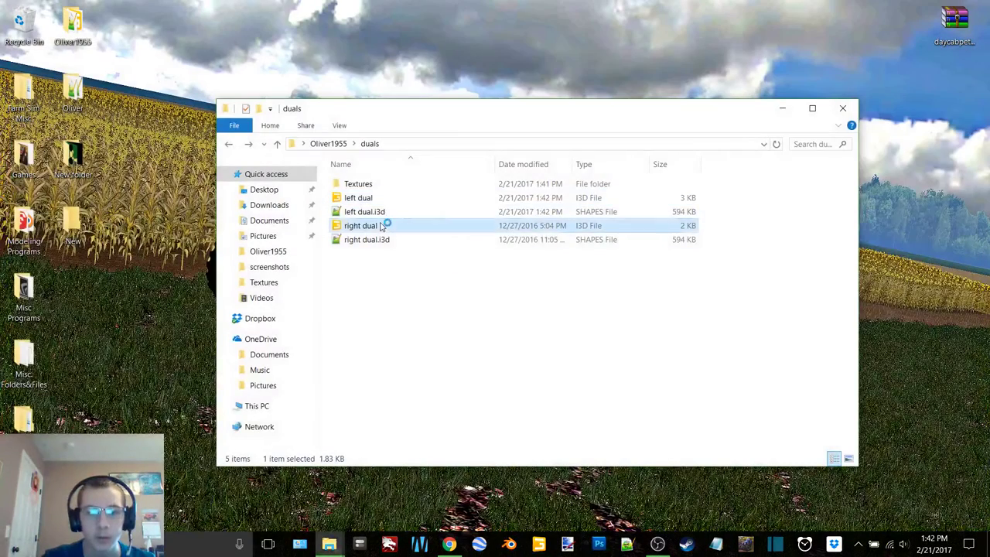
double_click(515, 248)
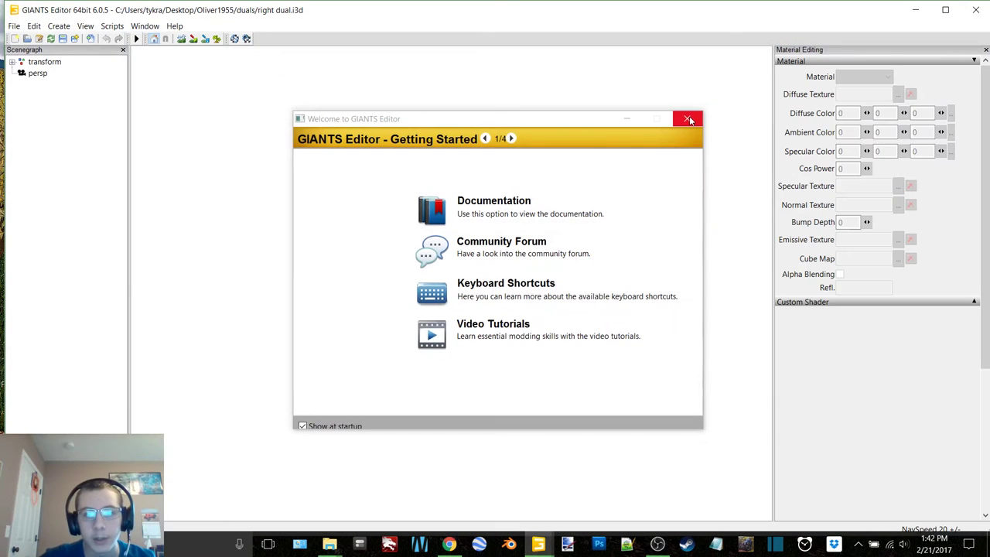
click(689, 120)
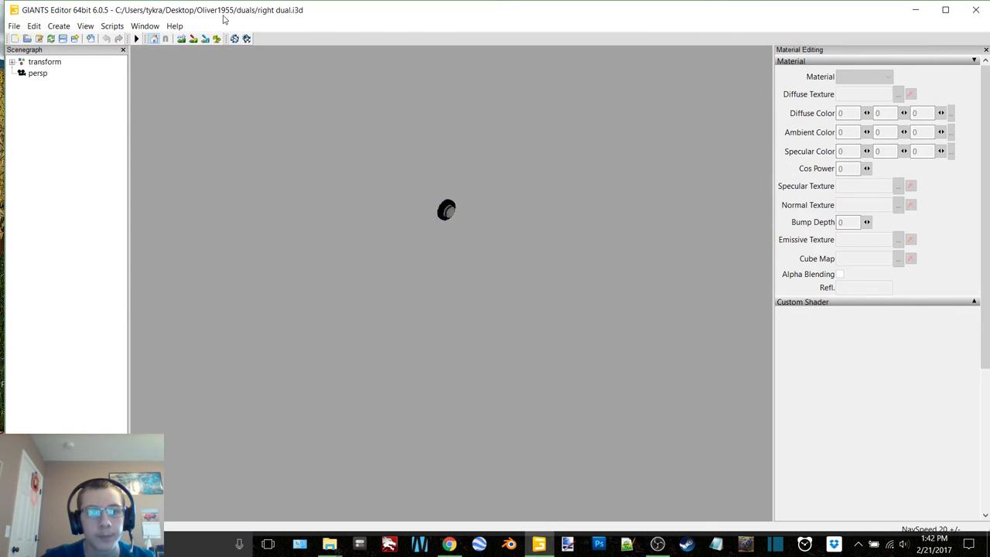
double_click(224, 16)
Step: Add a light to the right dual scene to illuminate the wheel
scroll(332, 206, up, 5)
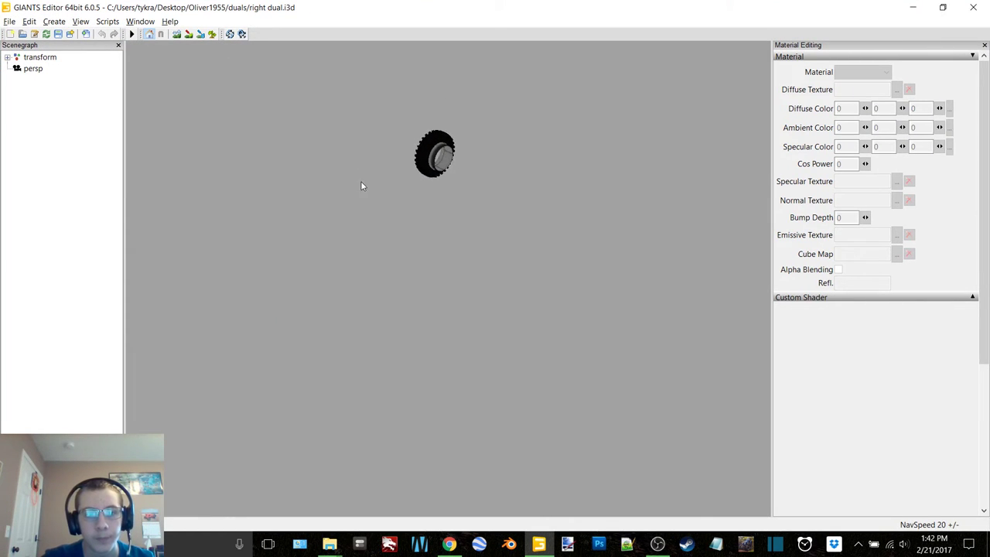
alt+middle_drag(361, 186, 368, 207)
scroll(356, 203, up, 3)
scroll(387, 213, up, 3)
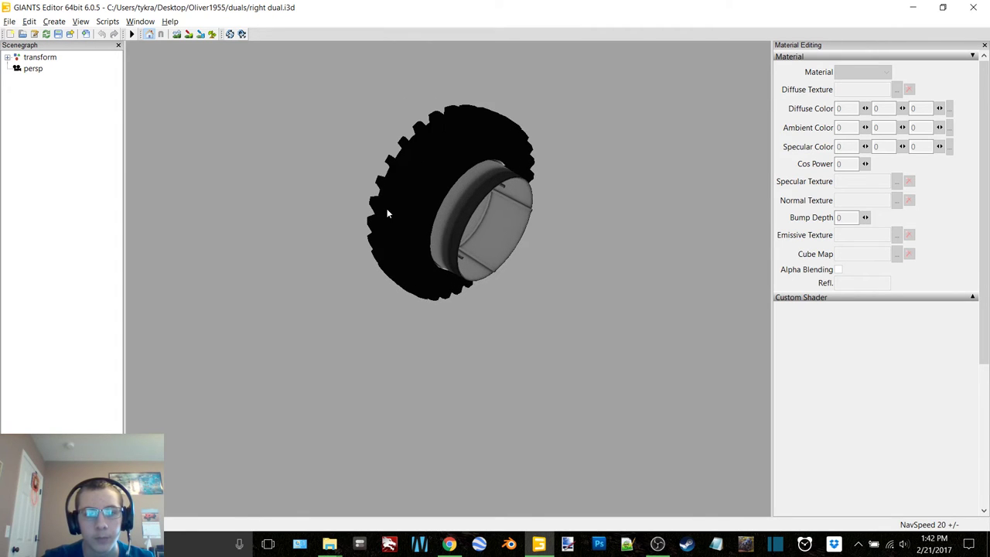
key(ctrl+l)
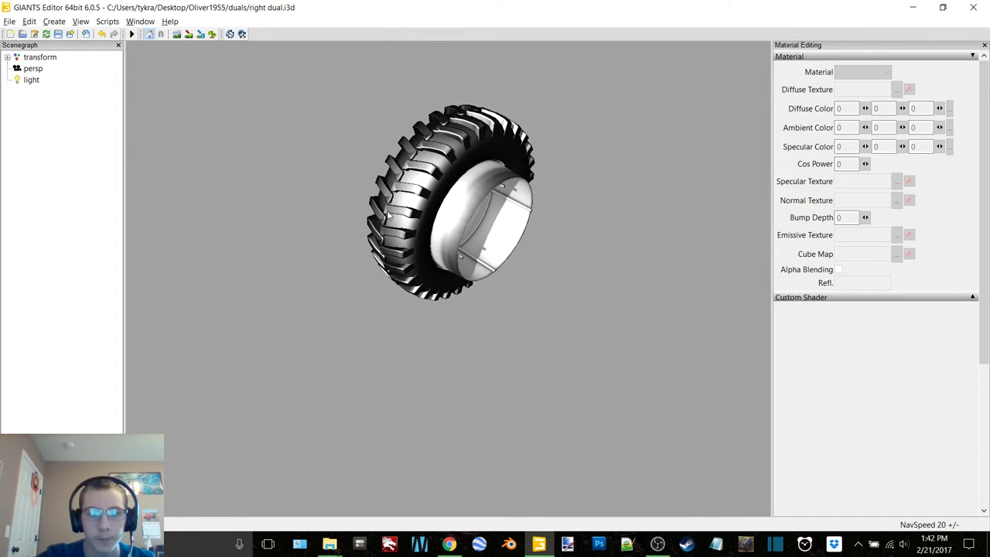
Step: Assign the vehicleShaderDirt custom shader from the Oliver1955 folder to the rear tire final material of the Rear Tire RL object
double_click(48, 59)
double_click(50, 68)
click(63, 90)
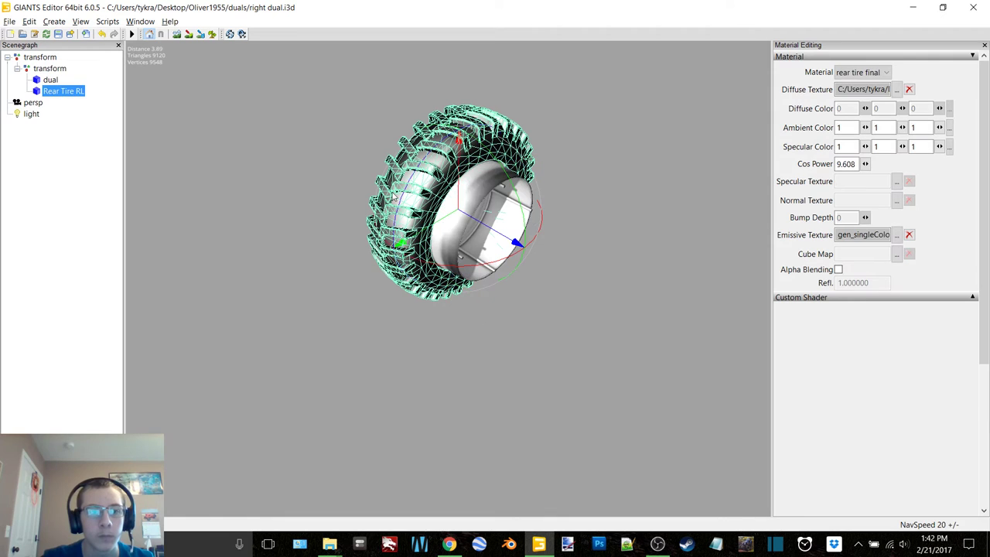
click(973, 298)
scroll(917, 232, down, 3)
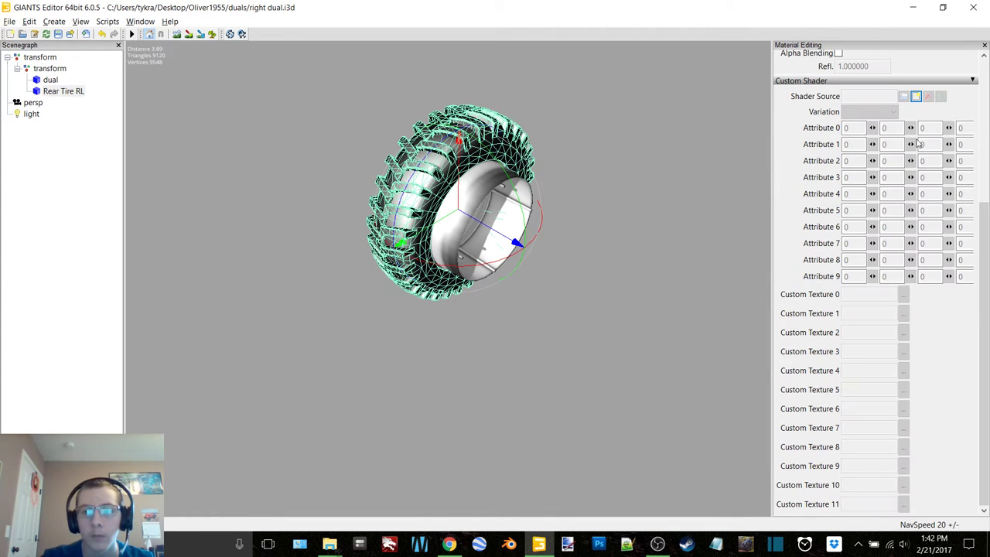
click(916, 97)
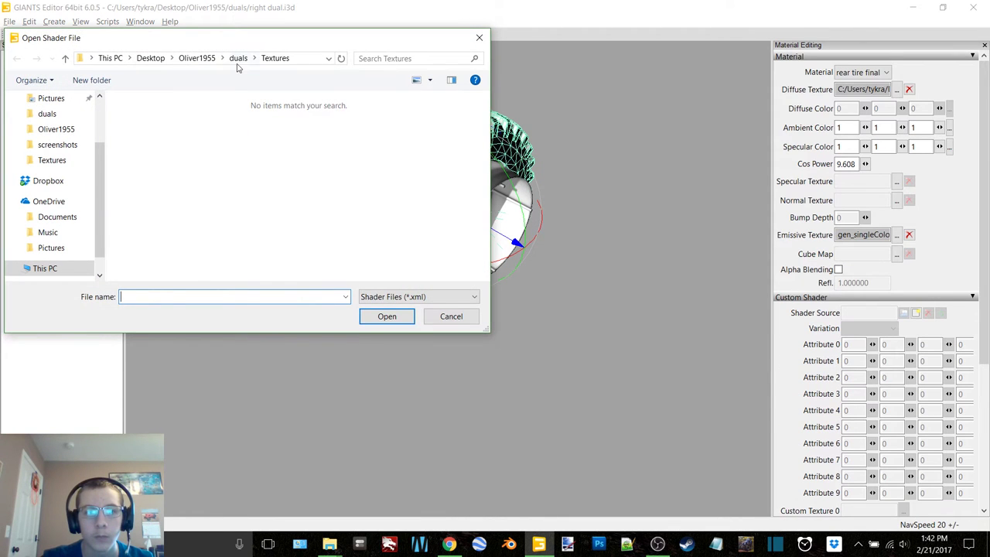
click(196, 59)
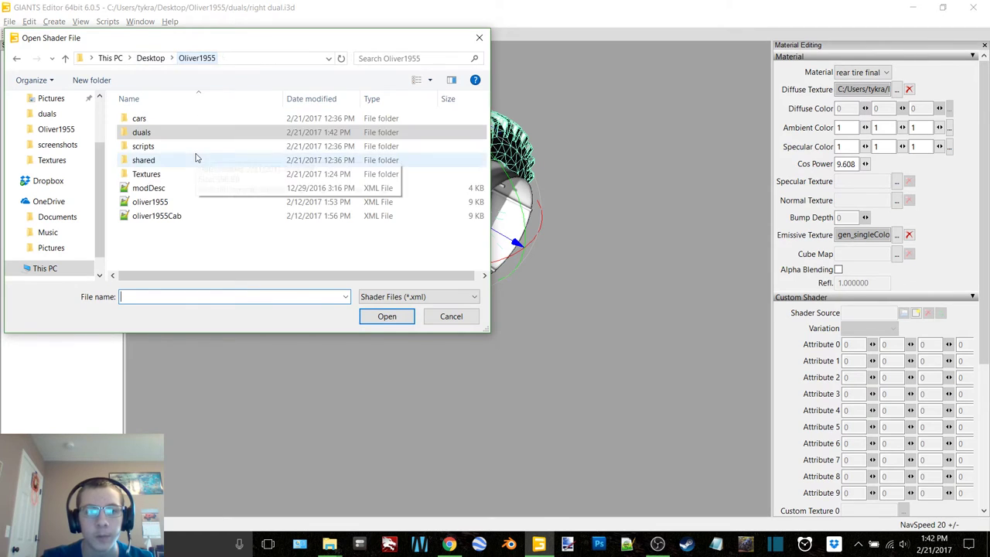
double_click(143, 170)
double_click(144, 137)
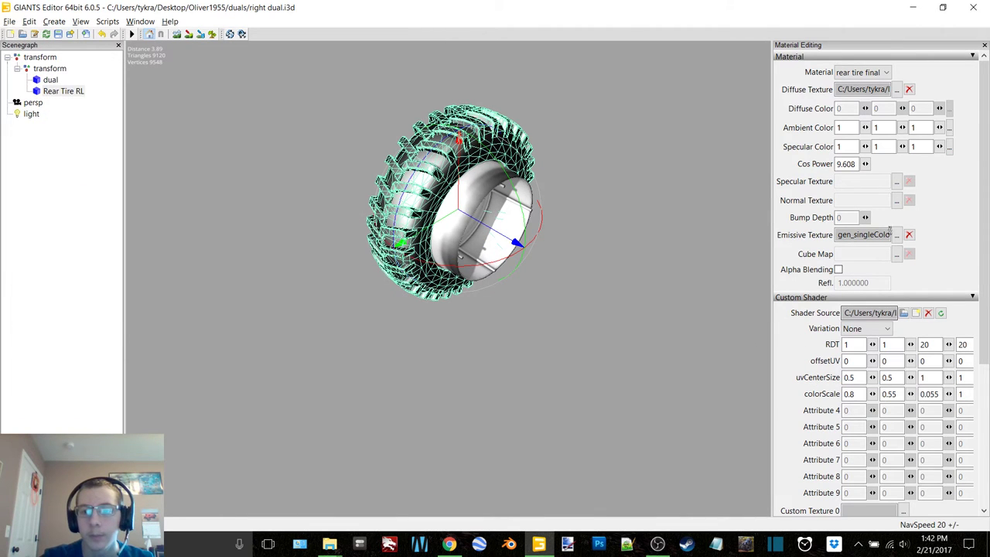
Step: Remove the emissive texture from the right dual's rear tire final material and set middle as its specular texture
click(898, 255)
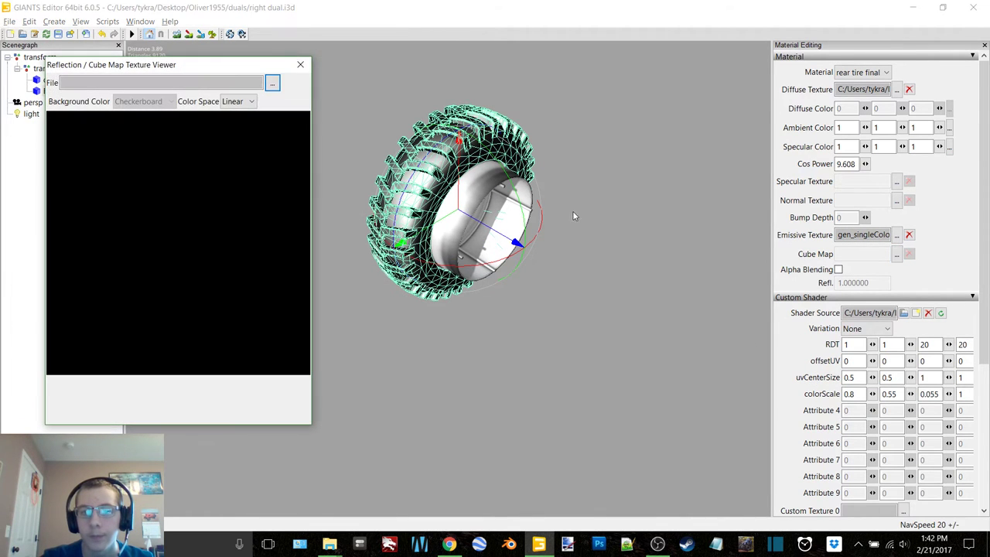
click(301, 65)
click(910, 235)
click(898, 181)
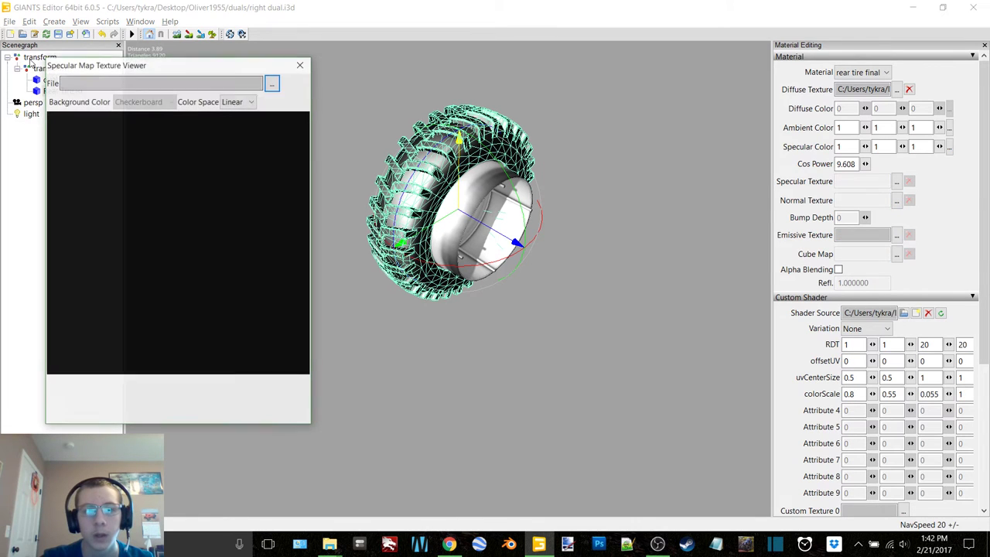
click(273, 83)
scroll(348, 232, down, 3)
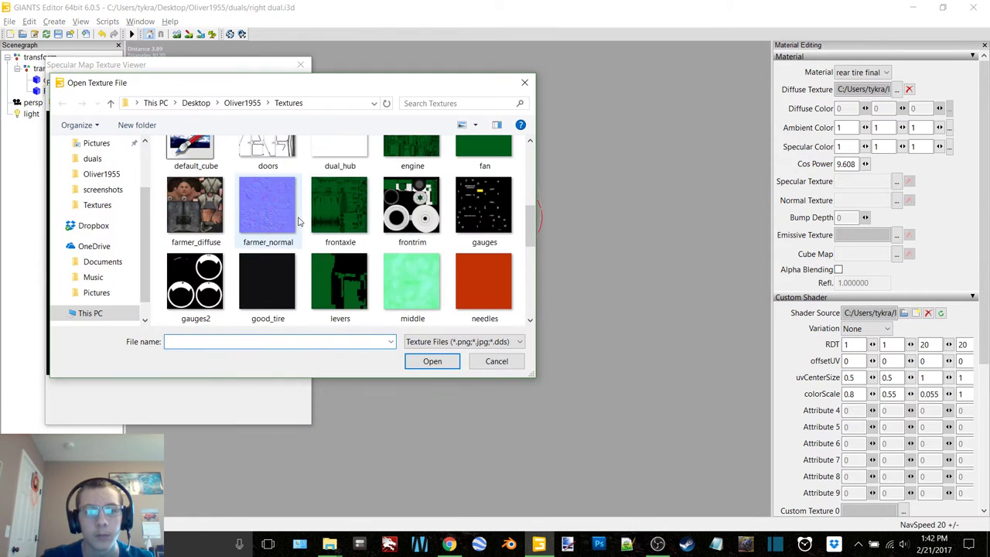
double_click(413, 281)
click(296, 68)
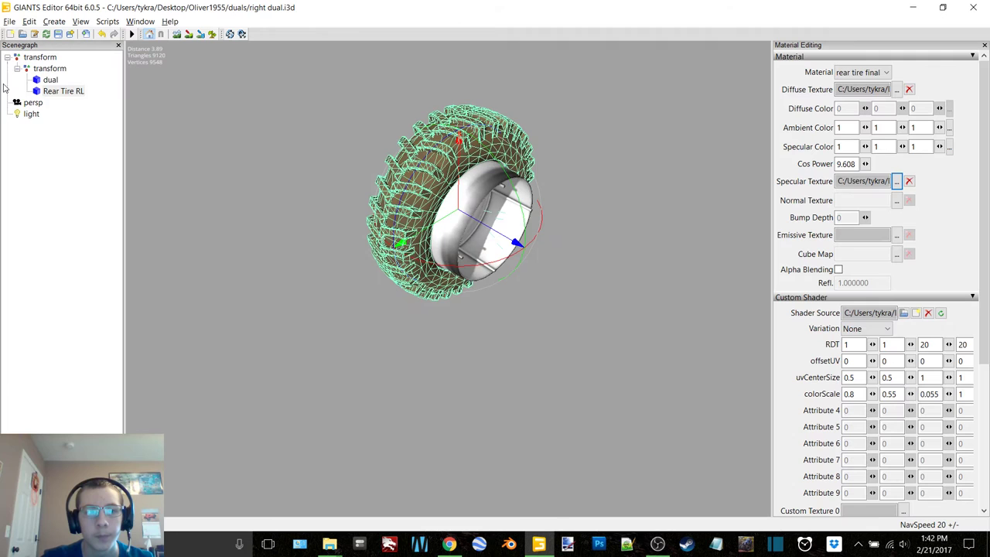
Step: Assign the vehicleShaderDirt custom shader to the dual rim material of the dual object
click(46, 82)
scroll(906, 232, down, 3)
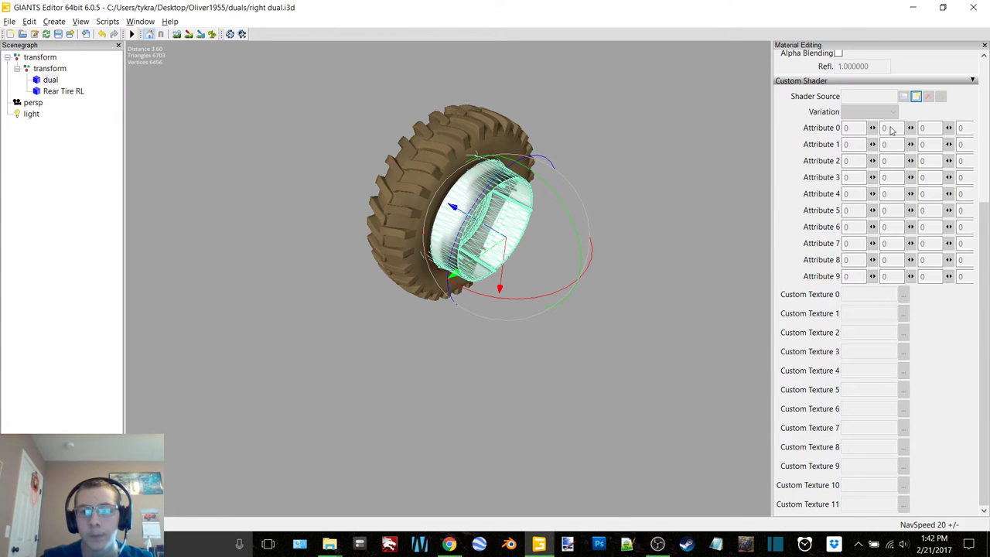
click(916, 96)
double_click(151, 130)
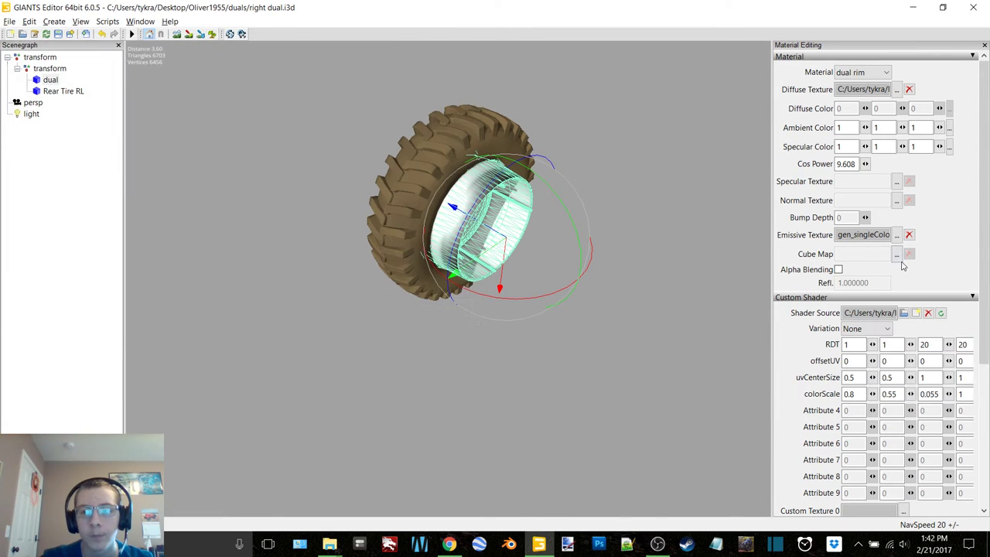
Step: Set default_cube from the Oliver1955 Textures folder as the cube map of the right dual's dual rim material
click(897, 255)
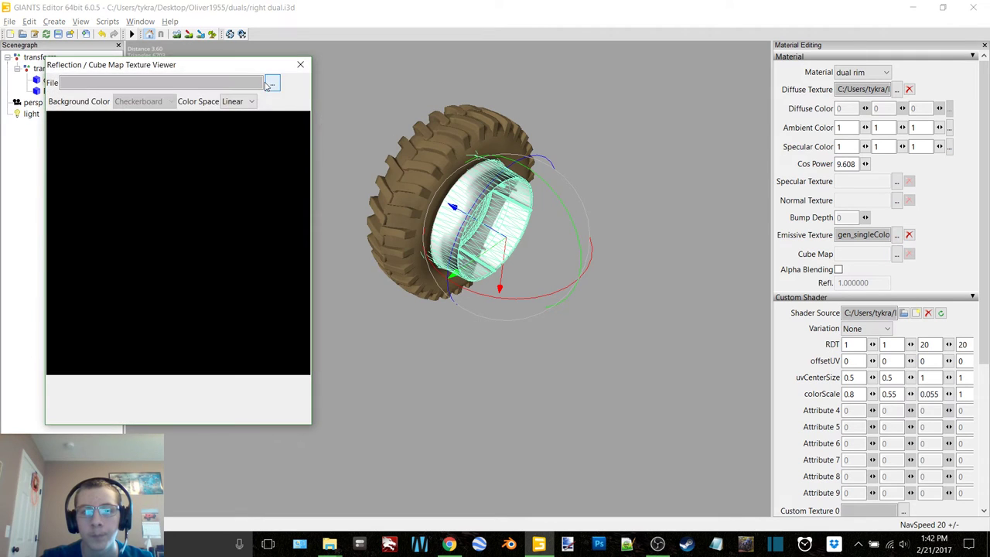
click(271, 83)
scroll(232, 255, down, 2)
double_click(194, 276)
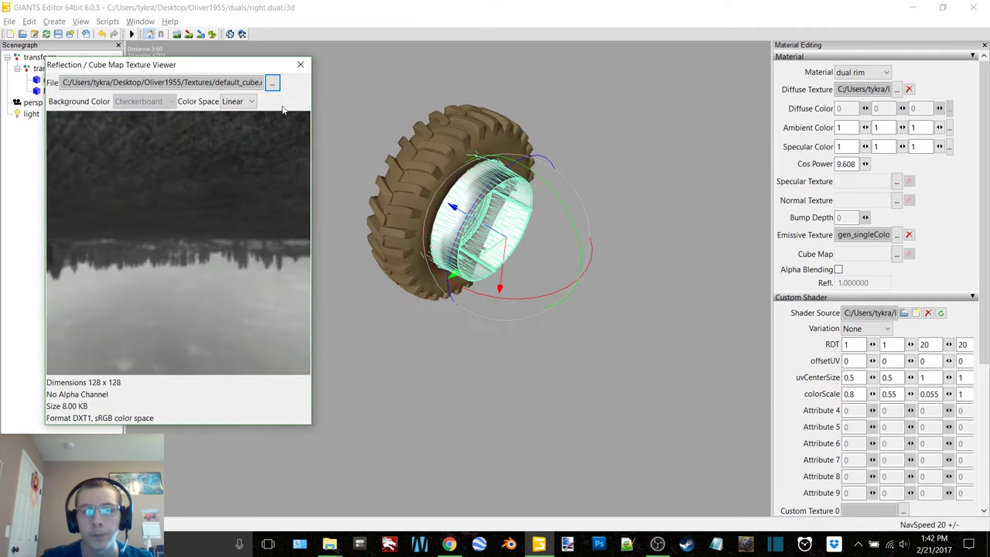
click(300, 66)
Step: Remove the emissive texture from the right dual's dual rim material and set middle as its specular texture
click(910, 236)
click(897, 181)
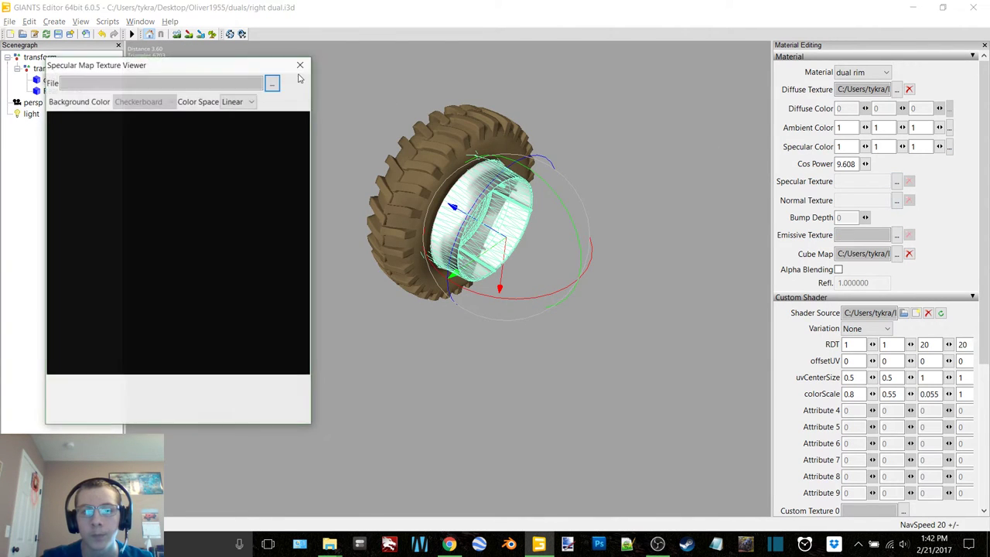
click(275, 82)
scroll(358, 207, down, 1)
double_click(413, 278)
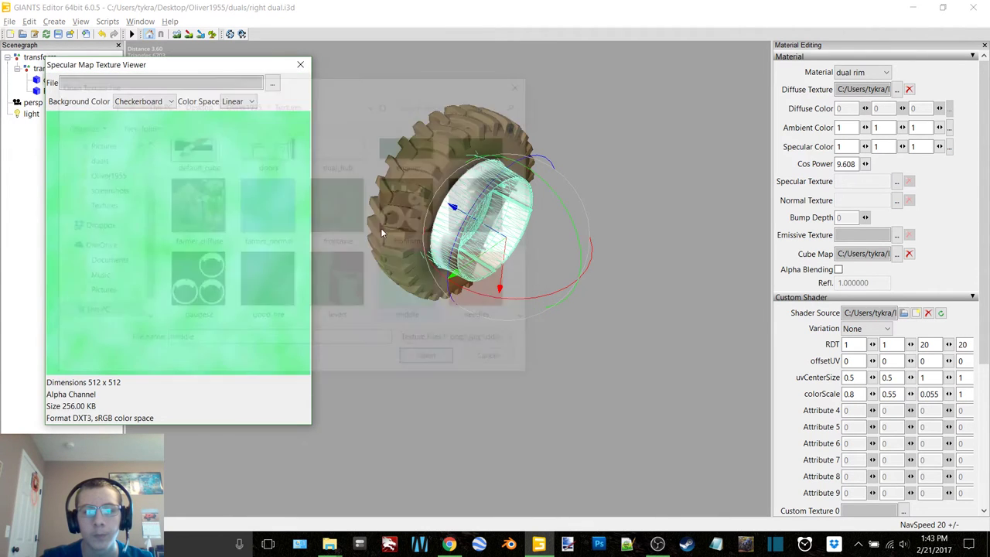
click(299, 65)
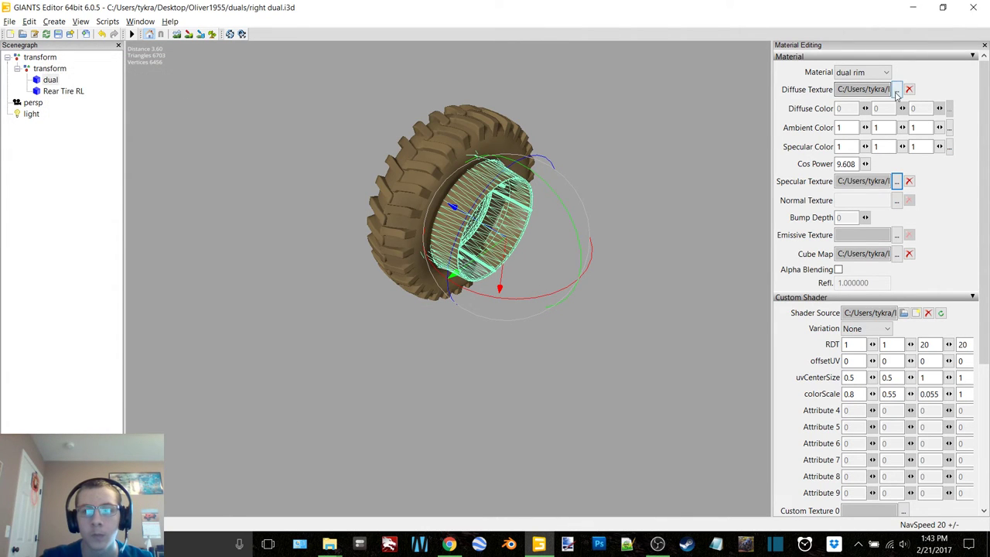
Step: Set dual_rim from the duals Textures folder as the diffuse texture of the right dual's dual rim material
click(896, 89)
click(273, 83)
click(293, 189)
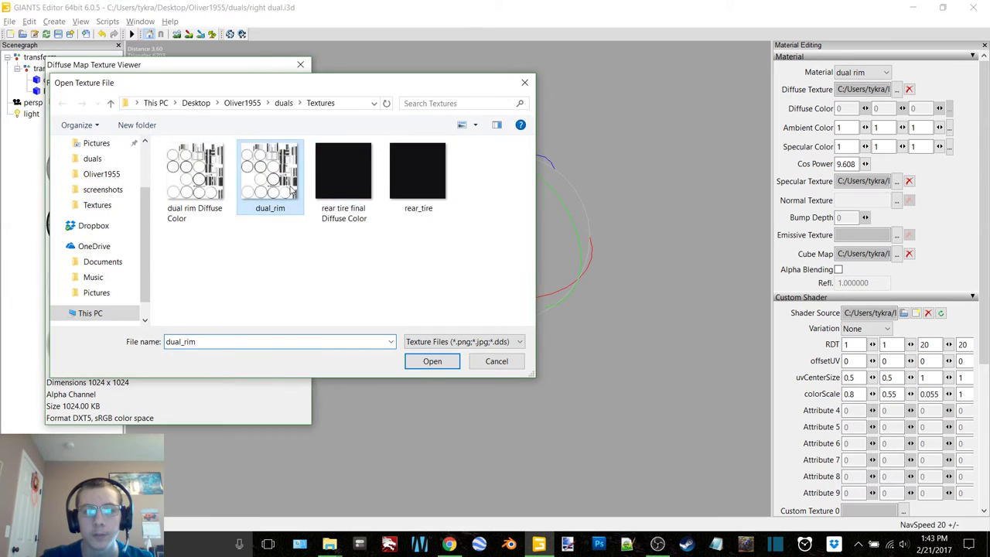
double_click(292, 190)
click(300, 65)
Step: Set rear_tire as the diffuse texture of Rear Tire RL's rear tire final material and close the right dual file, saving its changes
click(64, 91)
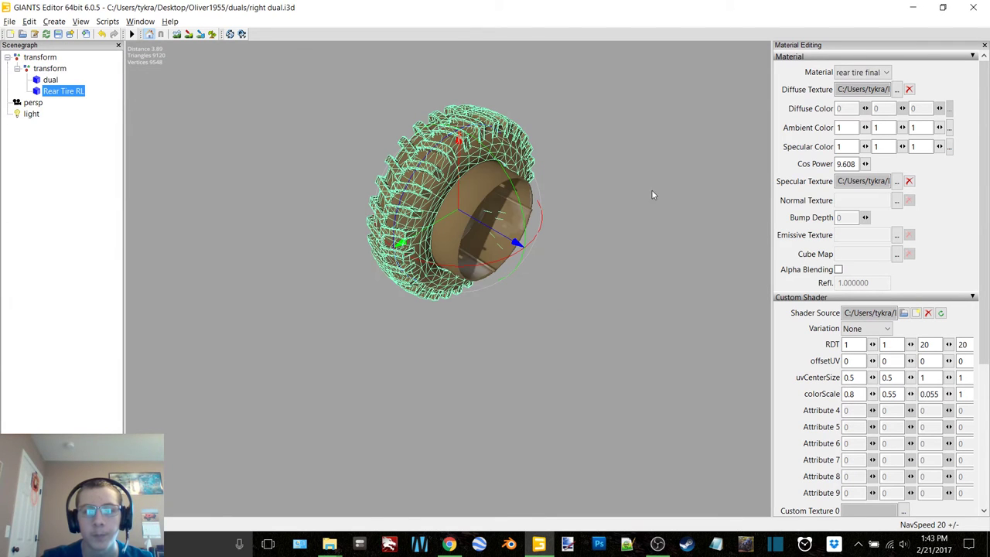
click(897, 89)
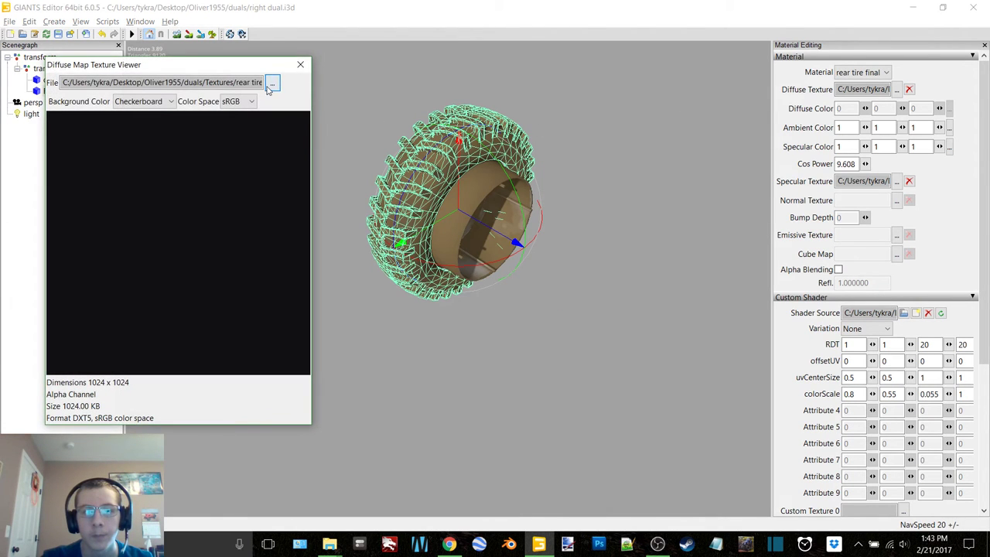
click(272, 83)
click(400, 177)
double_click(401, 177)
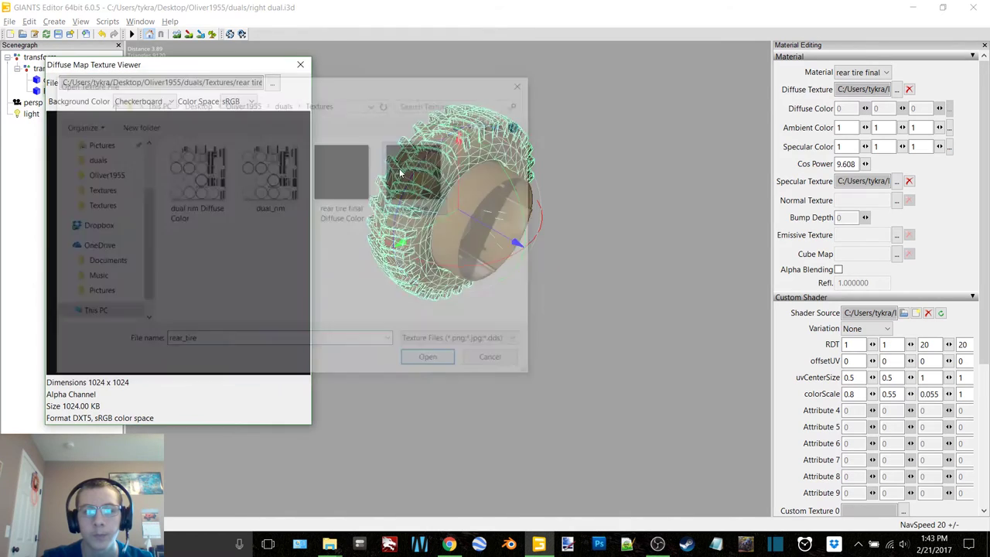
click(301, 65)
click(973, 7)
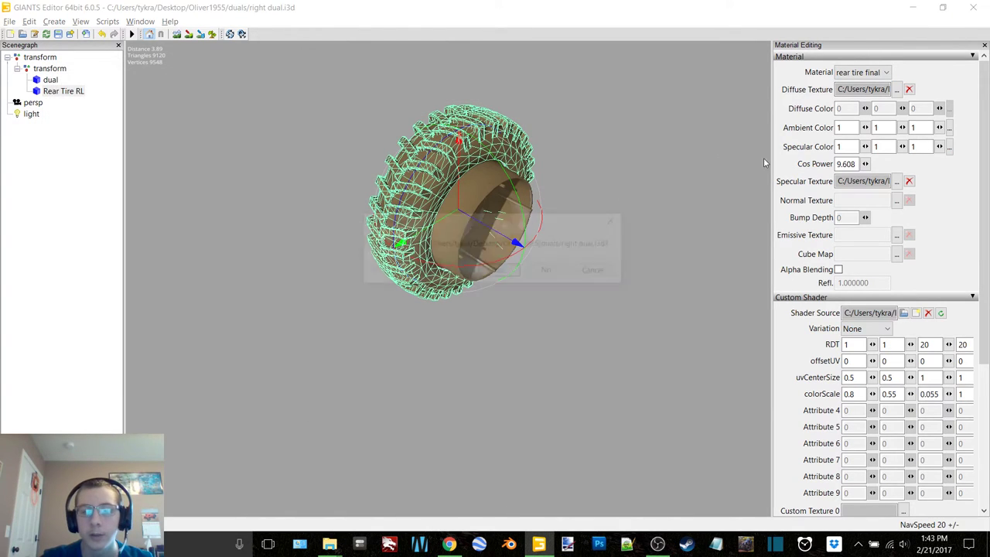
click(501, 273)
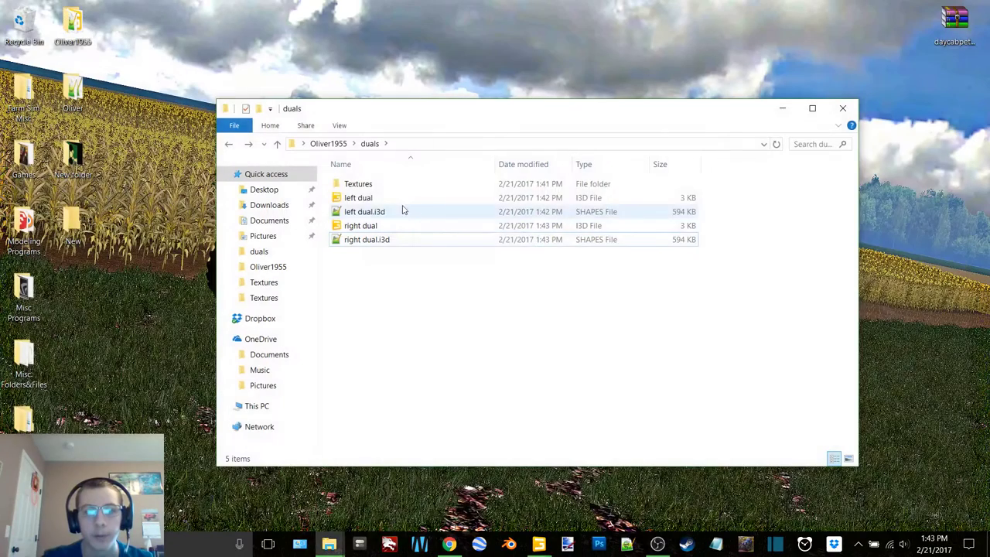
Step: Open the left dual and right dual i3d files from the duals folder together in Notepad++
click(356, 198)
ctrl+click(356, 226)
right_click(356, 226)
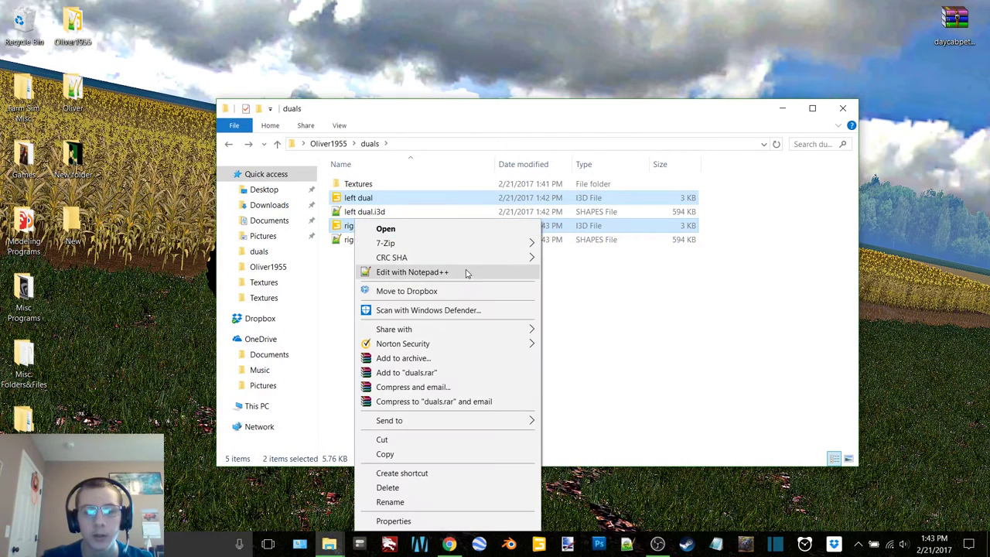
click(467, 272)
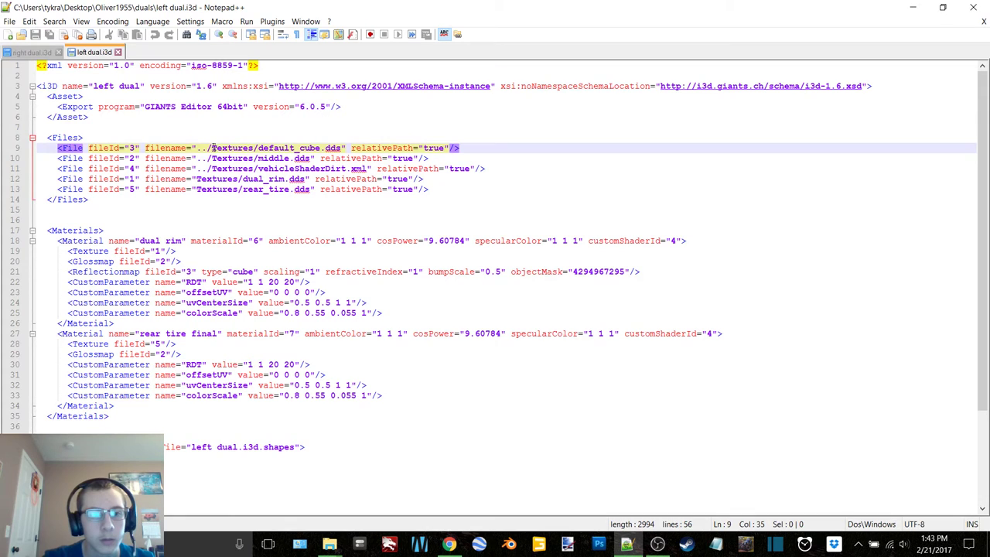
Step: Try removing the ../ prefix from the default_cube, middle and vehicleShaderDirt paths in left dual.i3d, and undo the removal
alt+drag(212, 148, 208, 169)
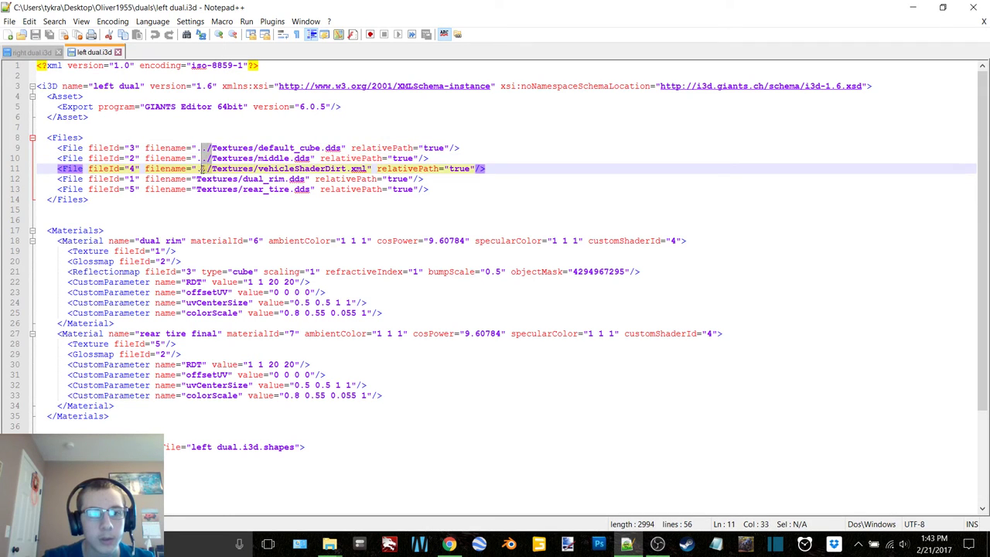
key(Delete)
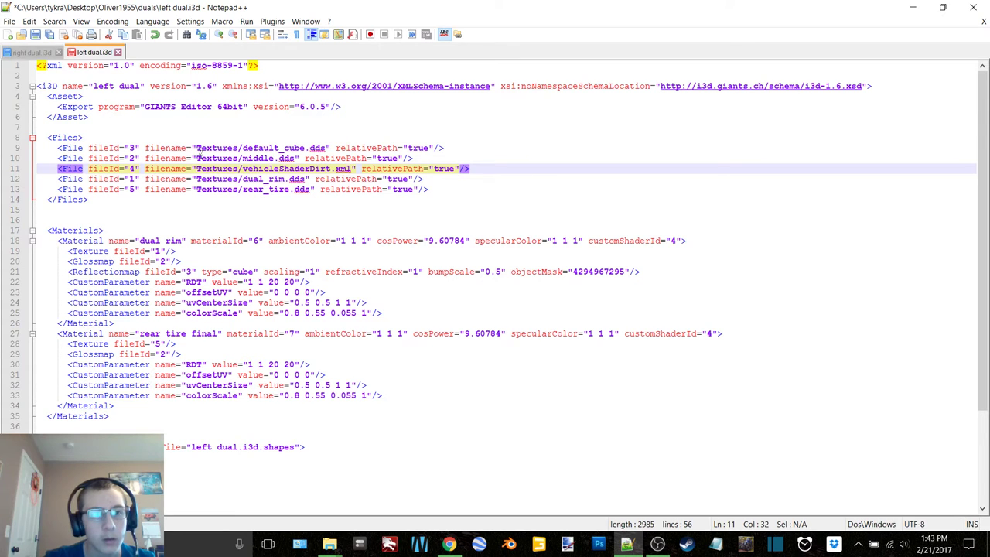
key(ctrl+z)
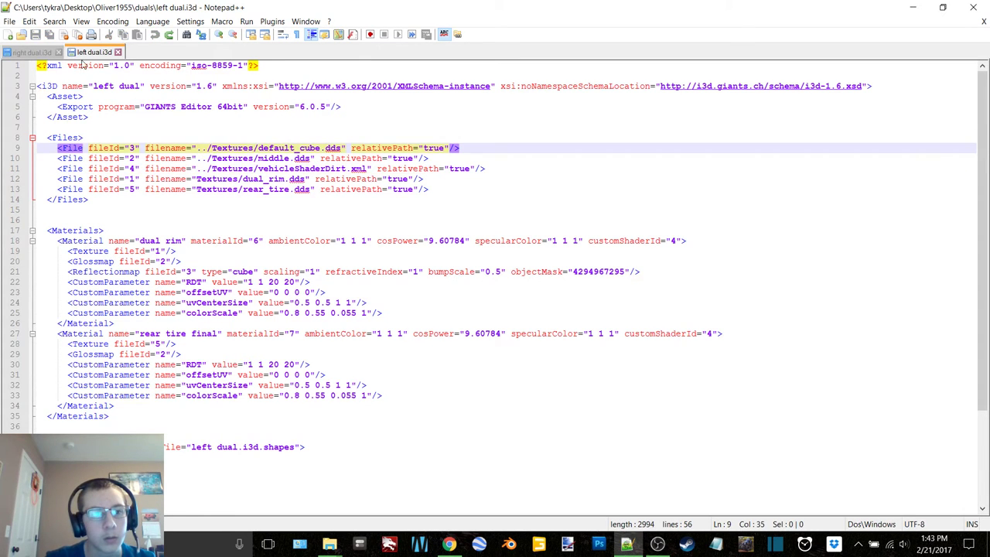
Step: Check the texture paths in right dual.i3d, close both i3d files and return to the Oliver1955 folder
click(42, 54)
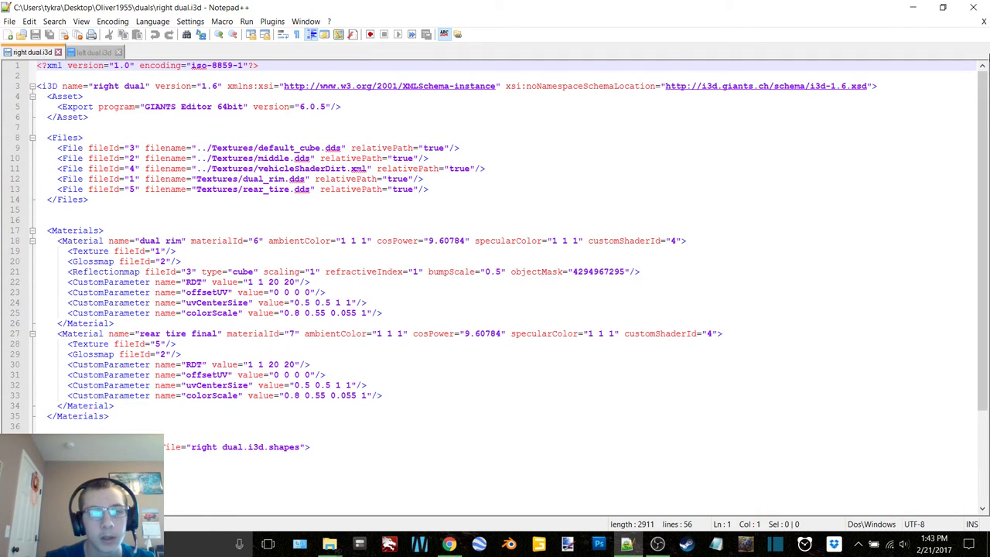
click(984, 21)
click(984, 21)
click(973, 7)
click(391, 352)
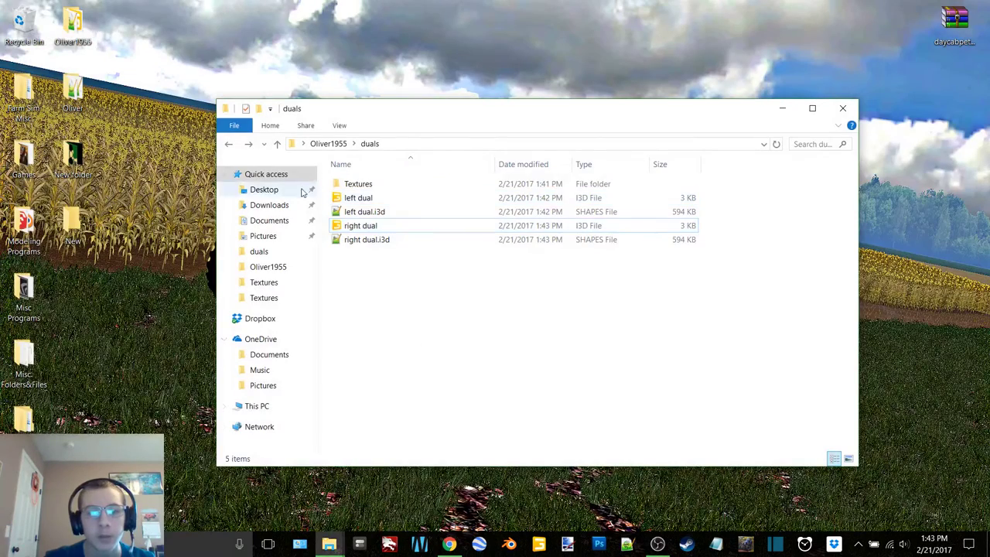
click(229, 147)
scroll(453, 353, down, 1)
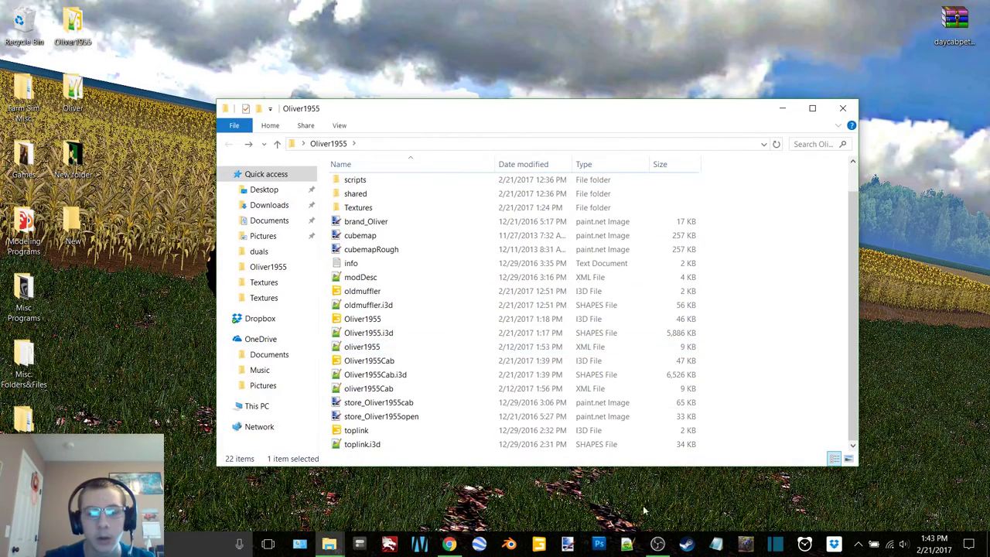
click(657, 545)
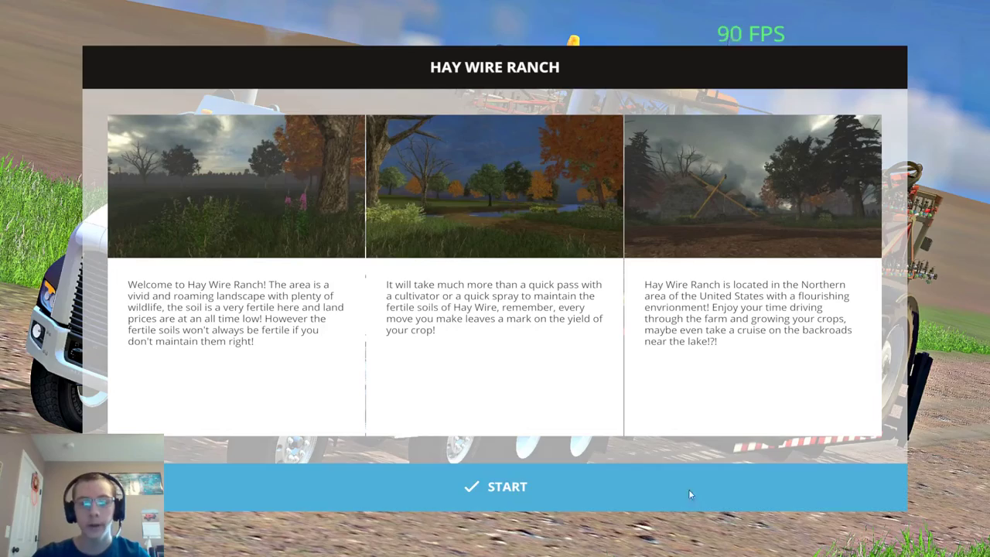
Step: Start the Hay Wire Ranch map, decline Courseplay's automatic field scan and dismiss the welcome message
click(642, 494)
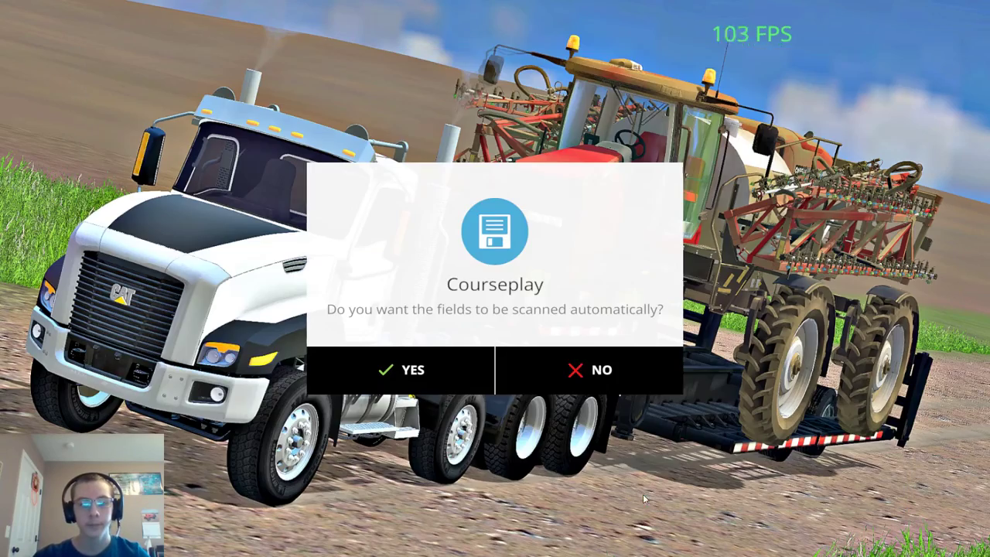
click(574, 379)
click(575, 378)
click(574, 379)
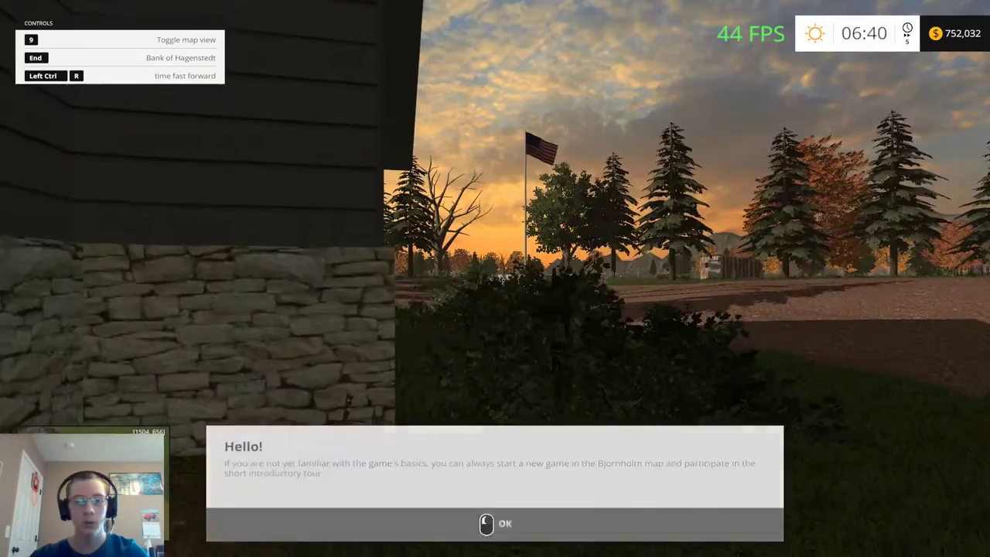
click(919, 280)
click(919, 280)
Step: Set the game volume to 20% in the in-game settings
key(Escape)
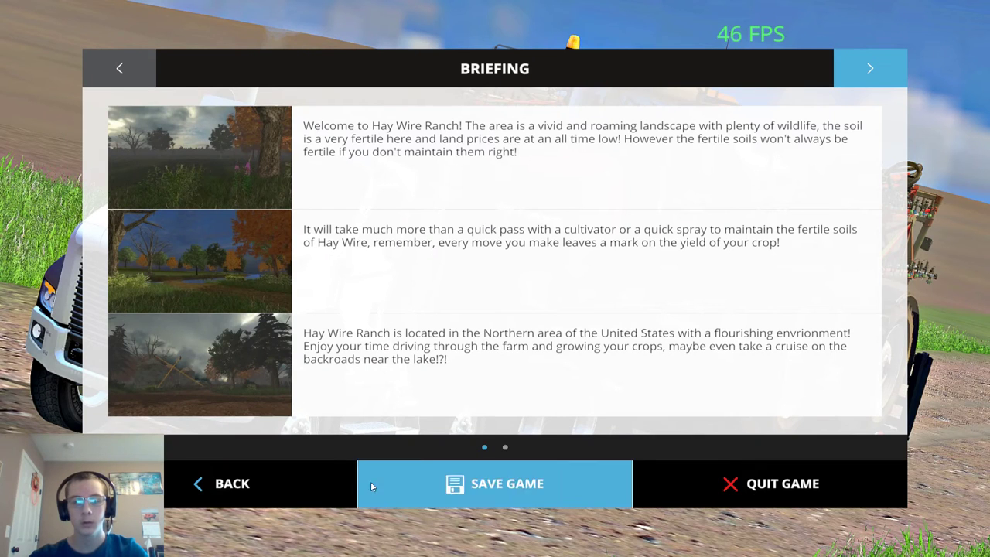
click(866, 80)
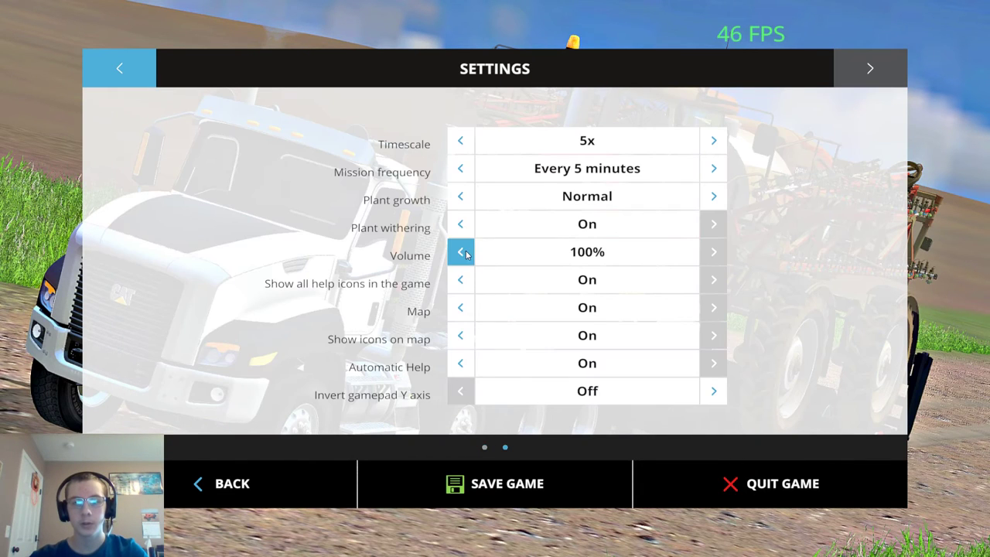
click(466, 254)
click(467, 254)
click(466, 254)
click(467, 254)
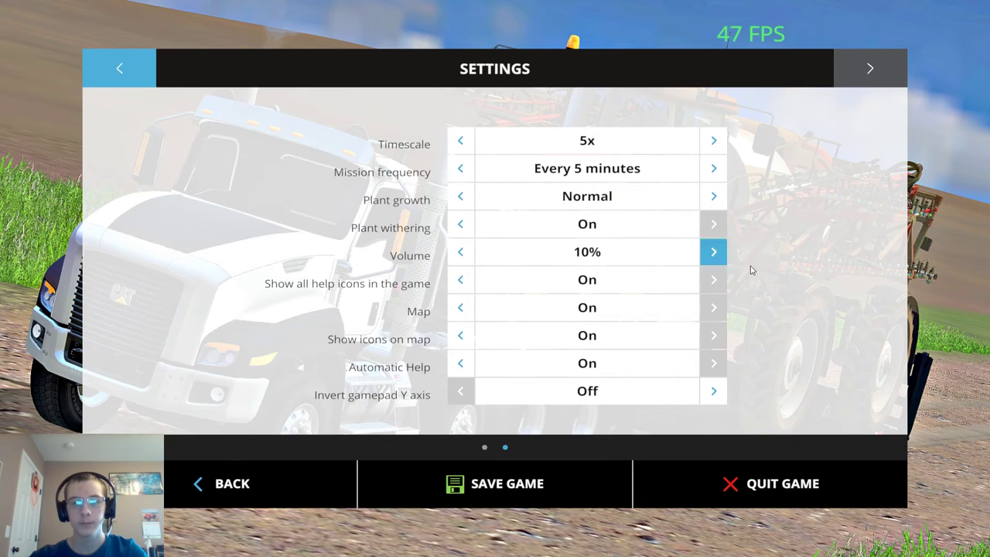
click(715, 253)
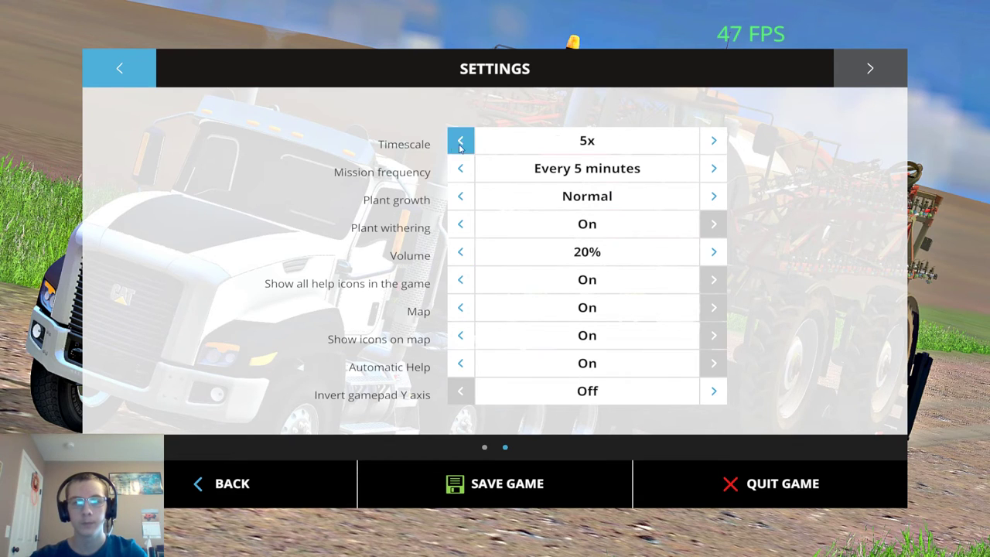
Step: Set the timescale to Real Time and missions to No missions, turn off plant growth, plant withering and the map, and resume play
click(461, 140)
click(714, 168)
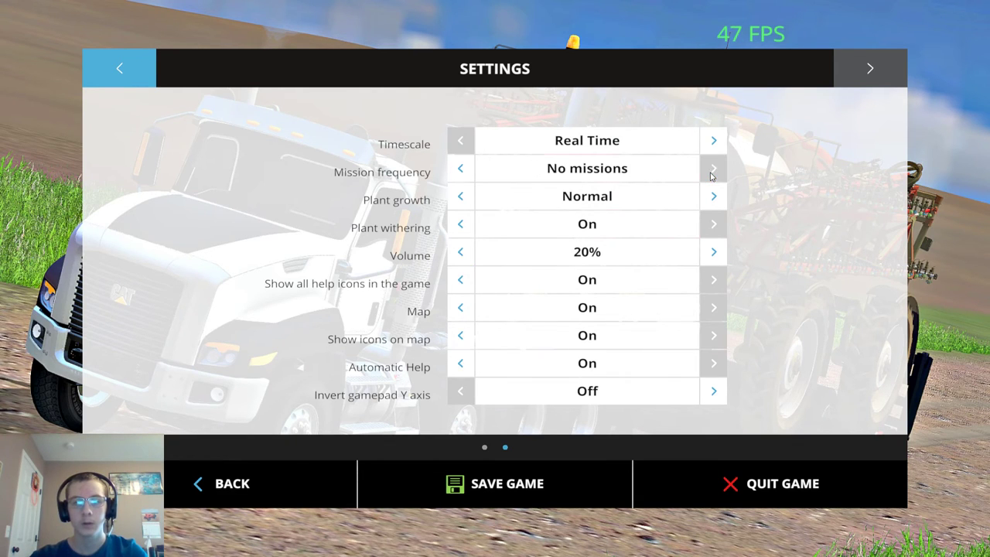
click(467, 206)
click(467, 224)
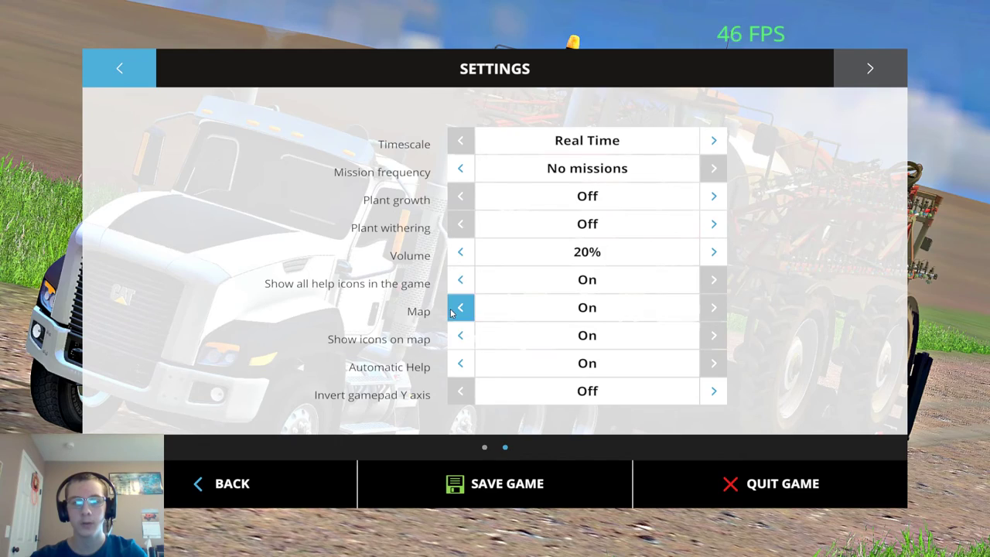
click(452, 314)
key(Escape)
click(495, 278)
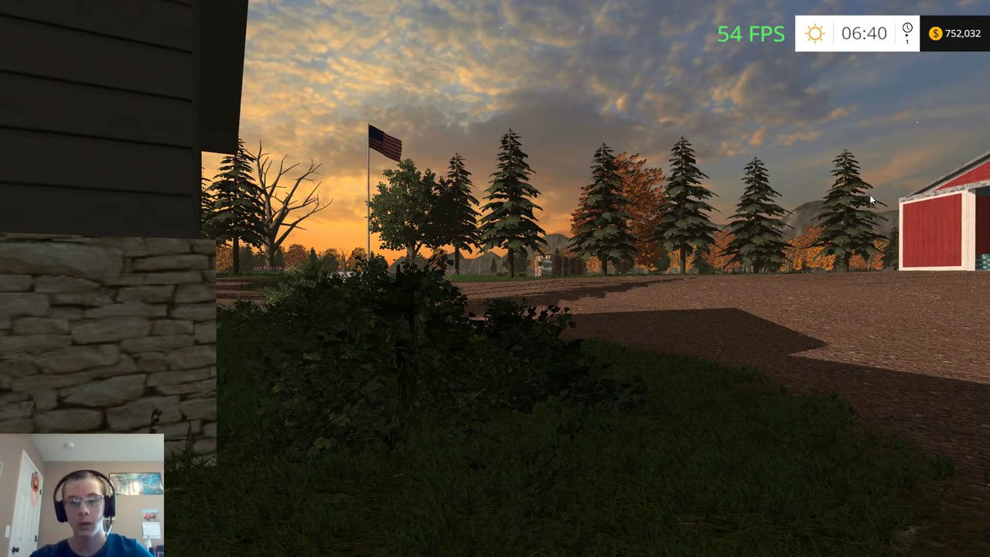
Step: Find the Oliver 1955 tractors in the mod tractors category of the shop
key(p)
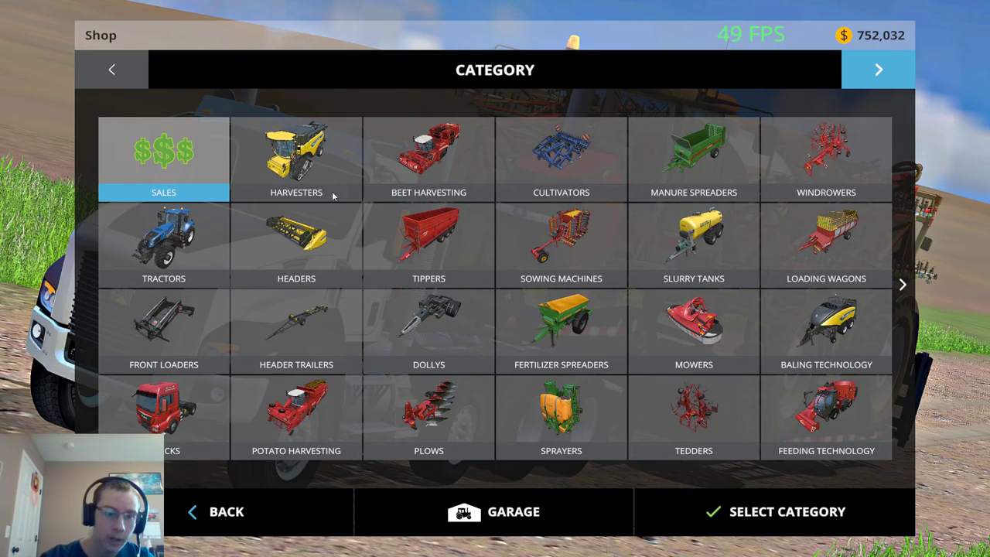
key(e)
click(207, 232)
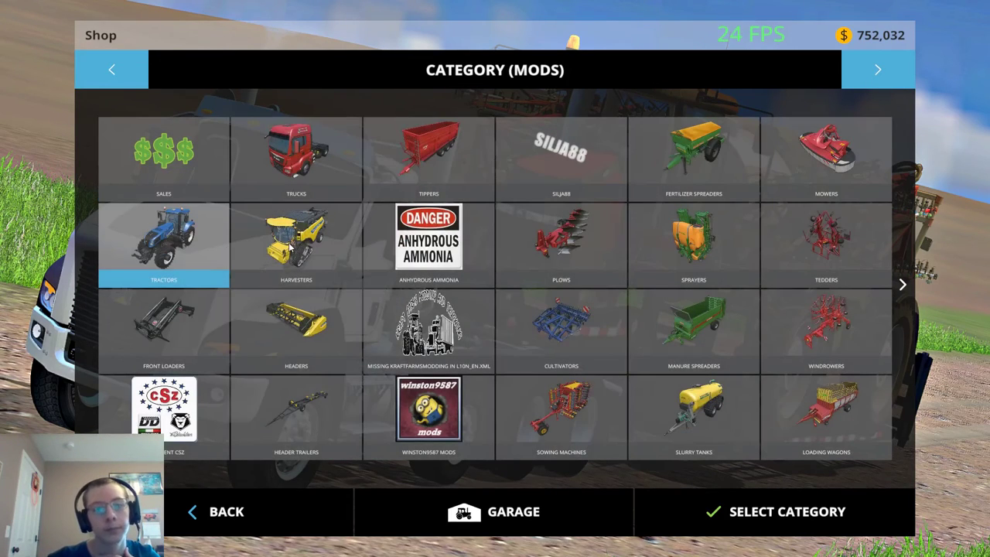
key(Return)
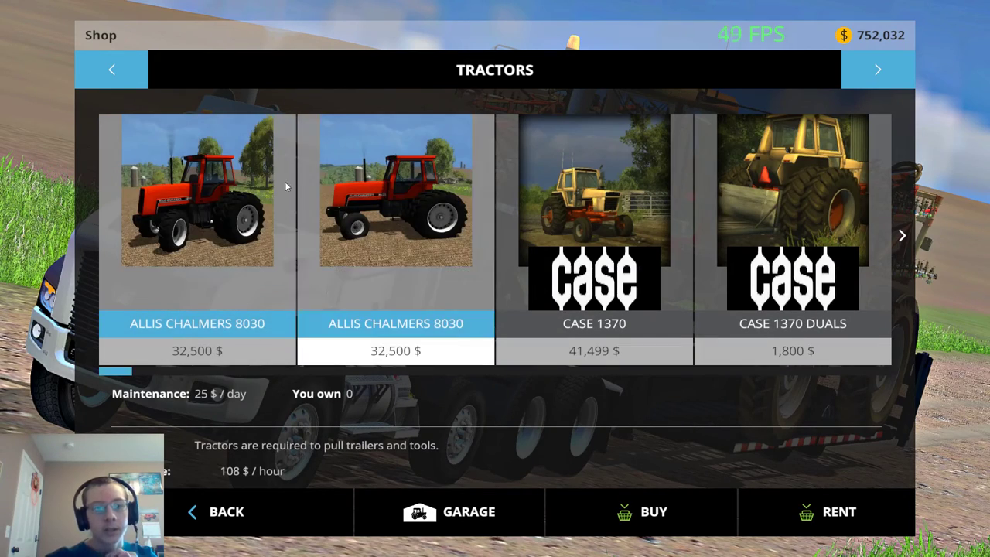
scroll(307, 270, down, 8)
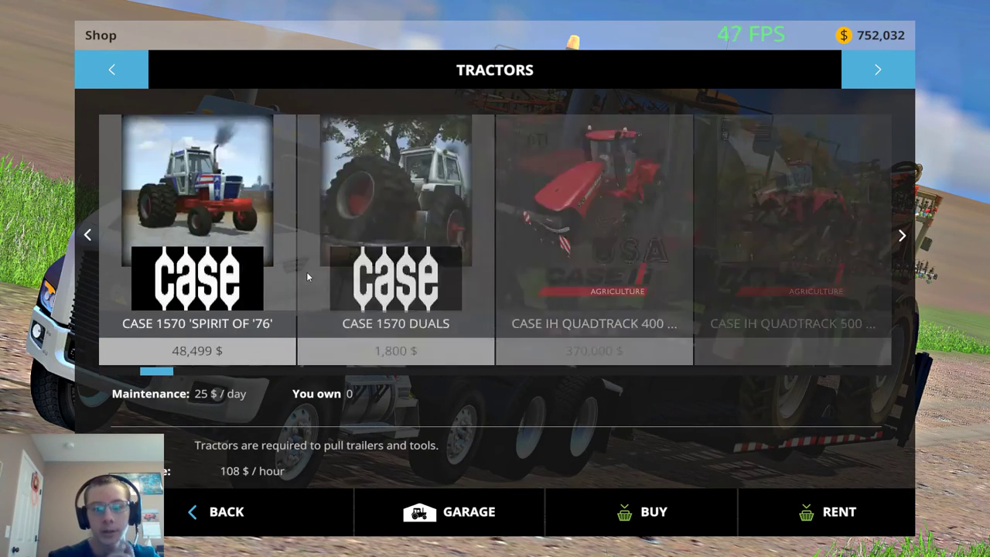
scroll(307, 271, down, 8)
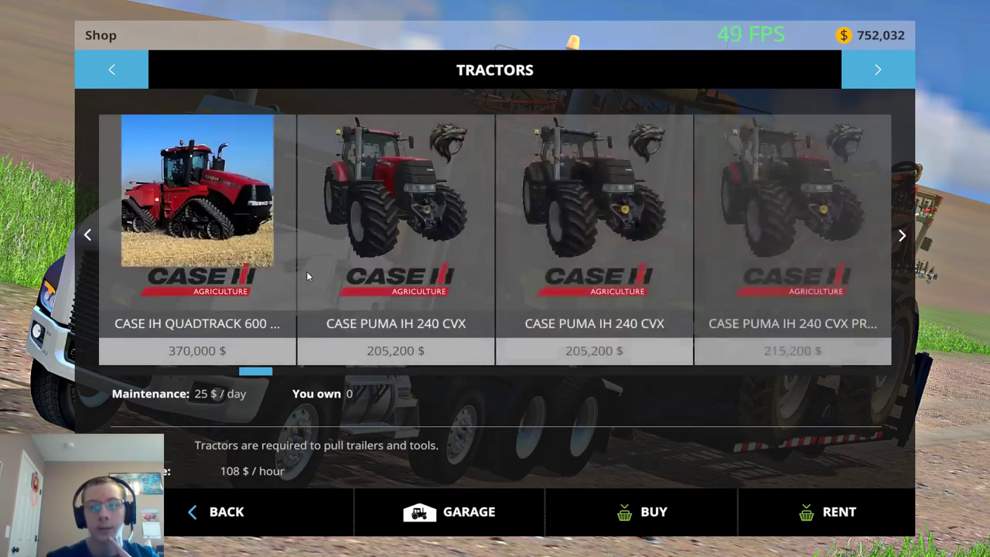
scroll(306, 271, down, 12)
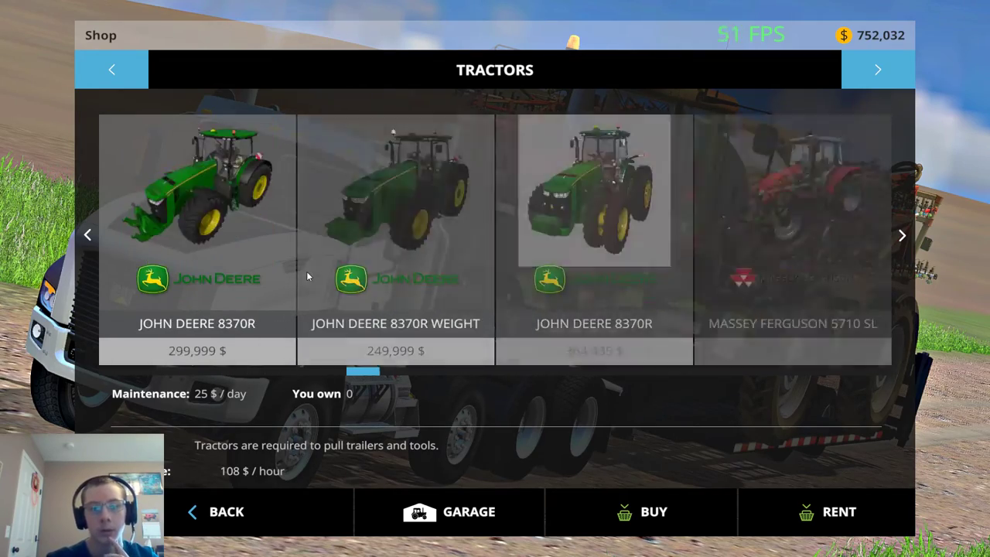
scroll(307, 277, down, 14)
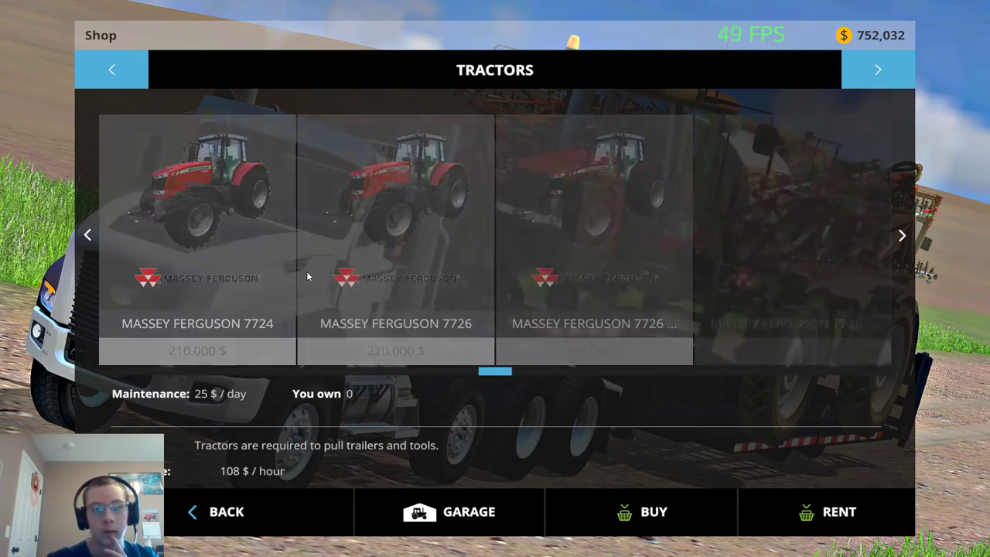
scroll(306, 276, down, 14)
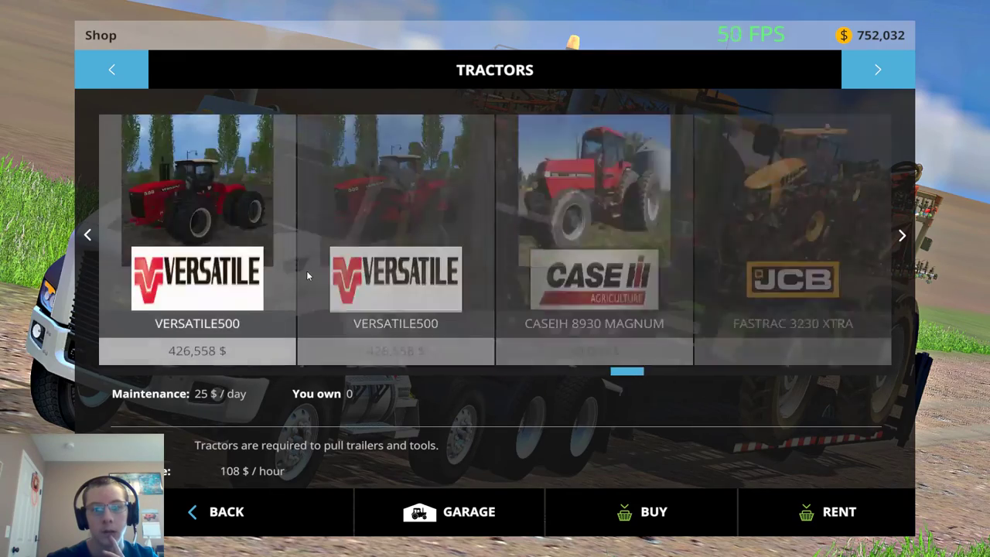
scroll(306, 276, down, 14)
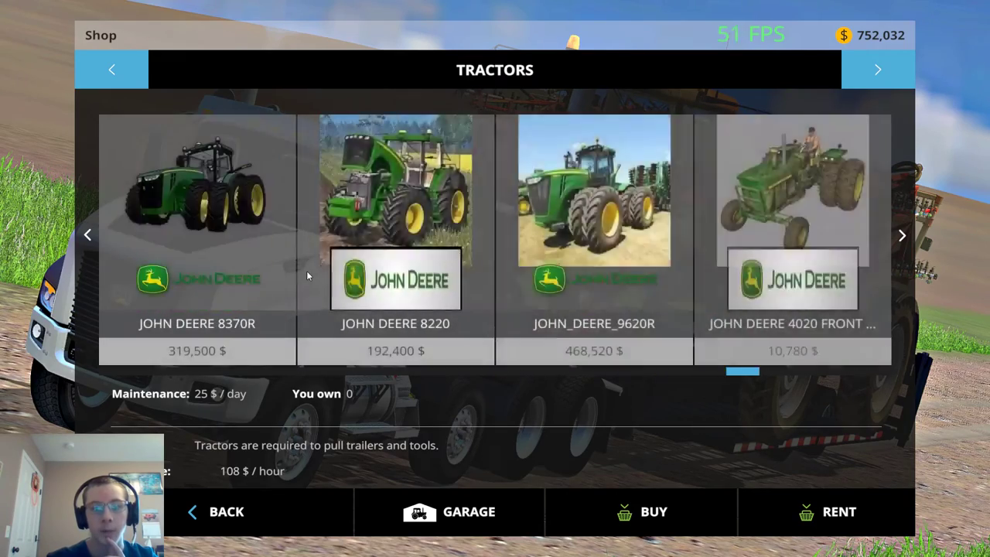
scroll(306, 271, down, 8)
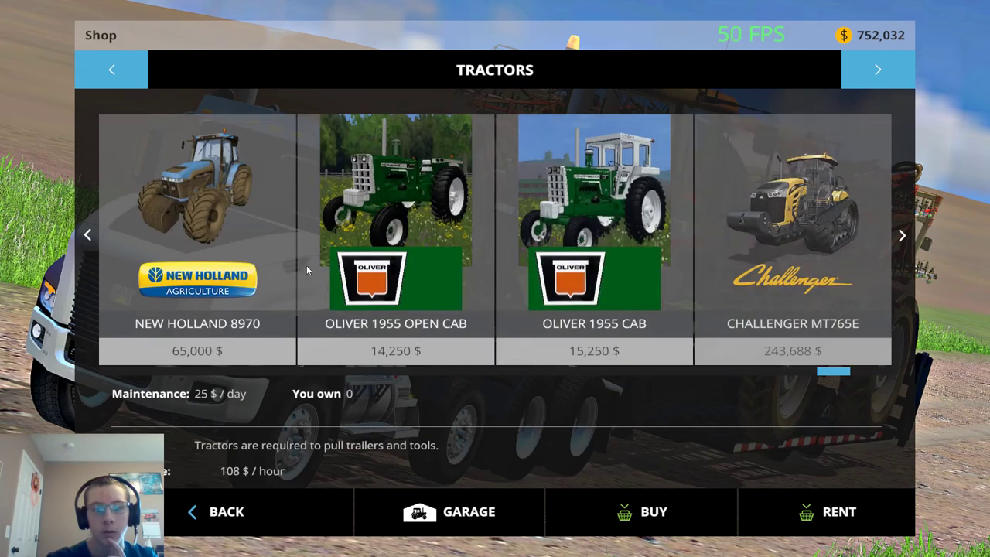
Step: Buy one Oliver 1955 Open Cab and one Oliver 1955 Cab
click(401, 177)
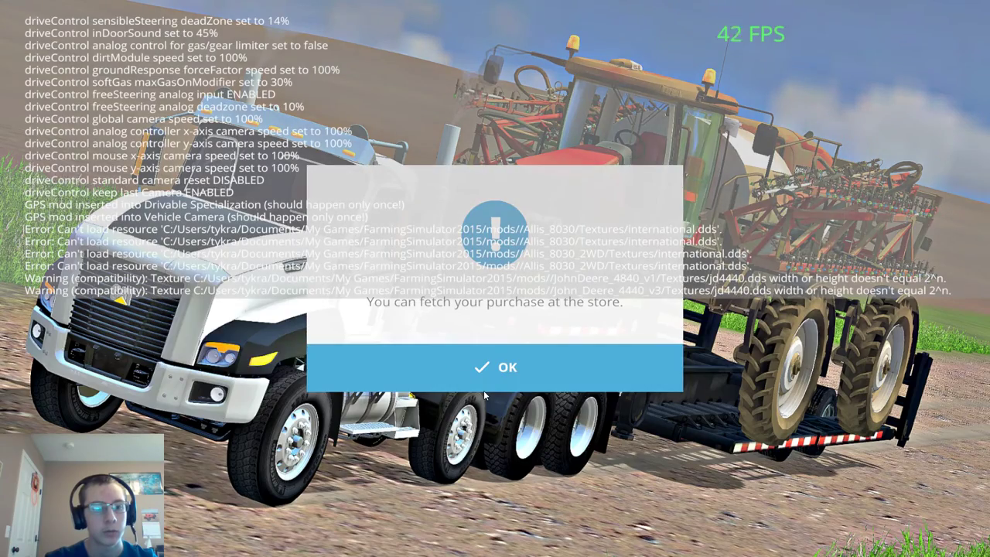
click(491, 385)
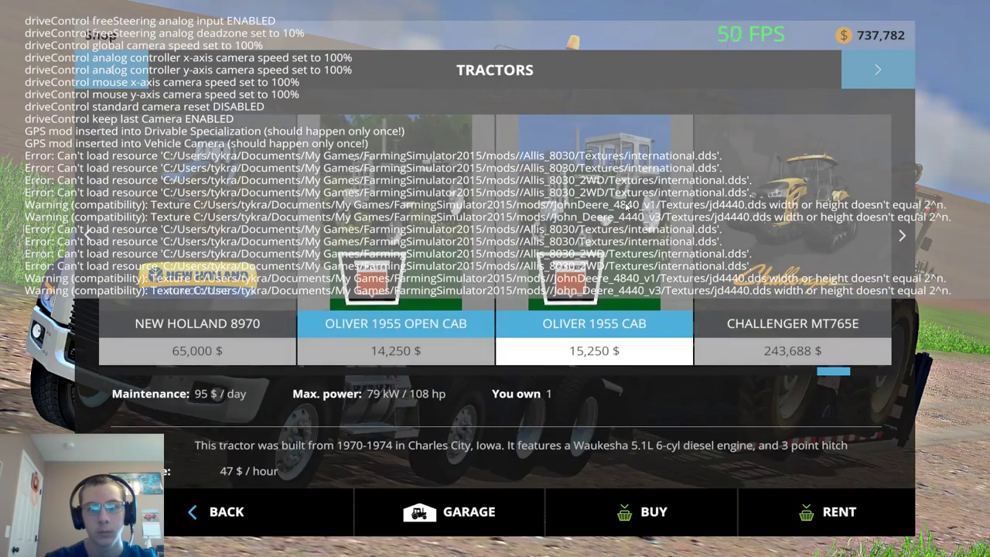
click(626, 206)
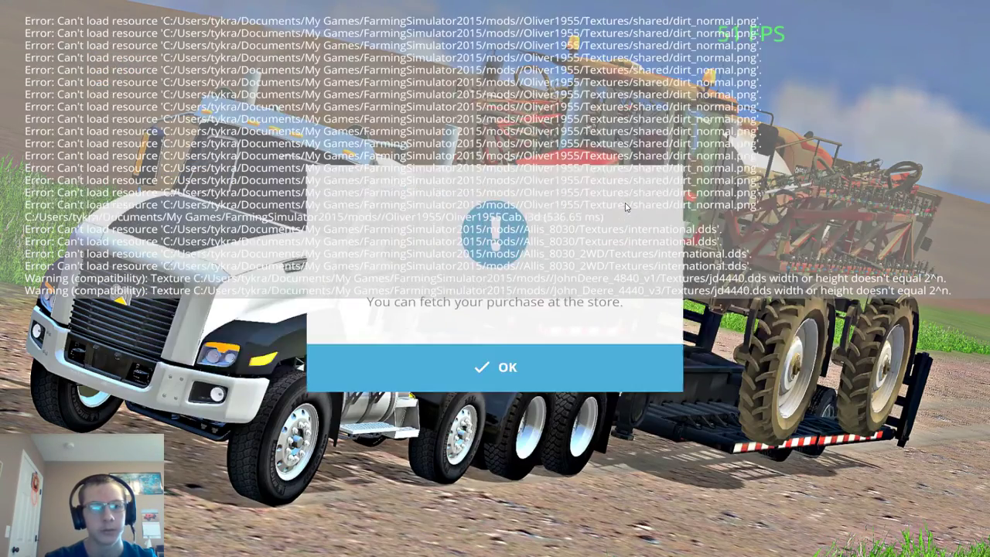
key(Return)
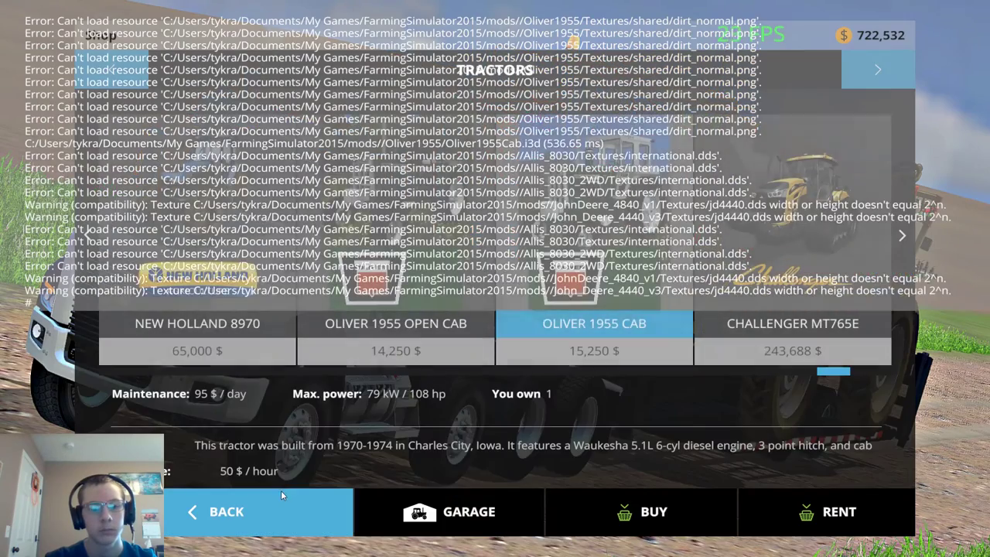
Step: Leave the shop, enter the Oliver 1955 Open Cab and inspect the dirt and textures on both bought tractors
click(280, 490)
click(277, 497)
key(Tab)
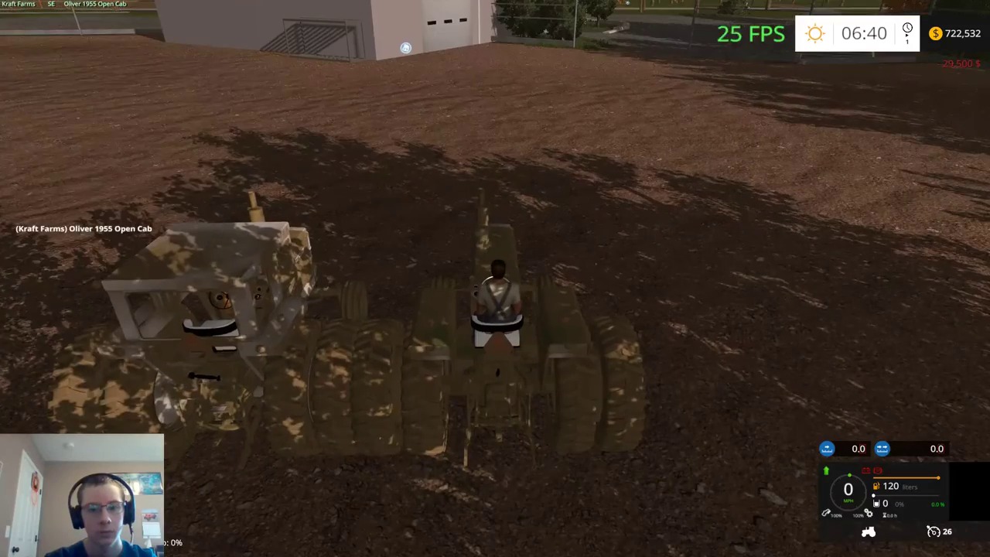
mouse_move(496, 279)
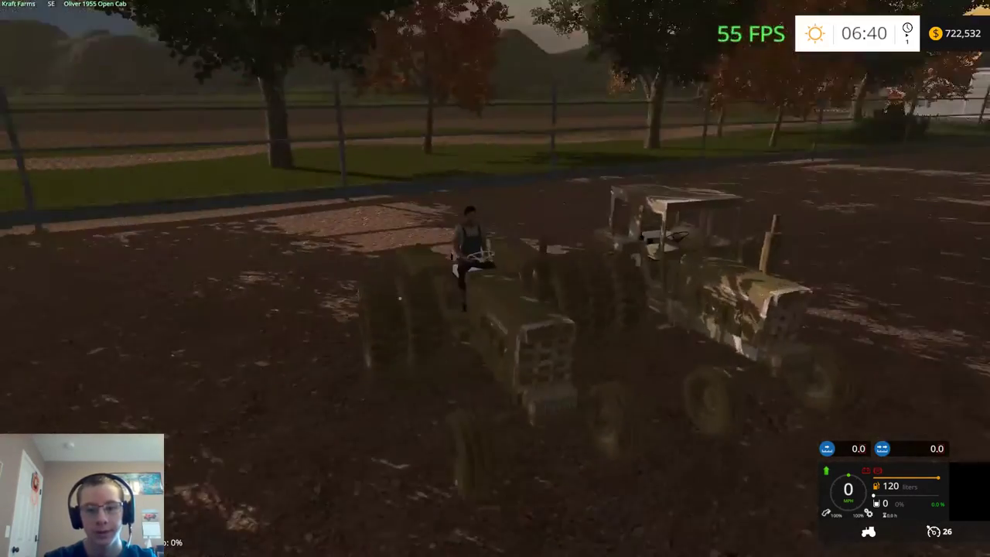
key(super)
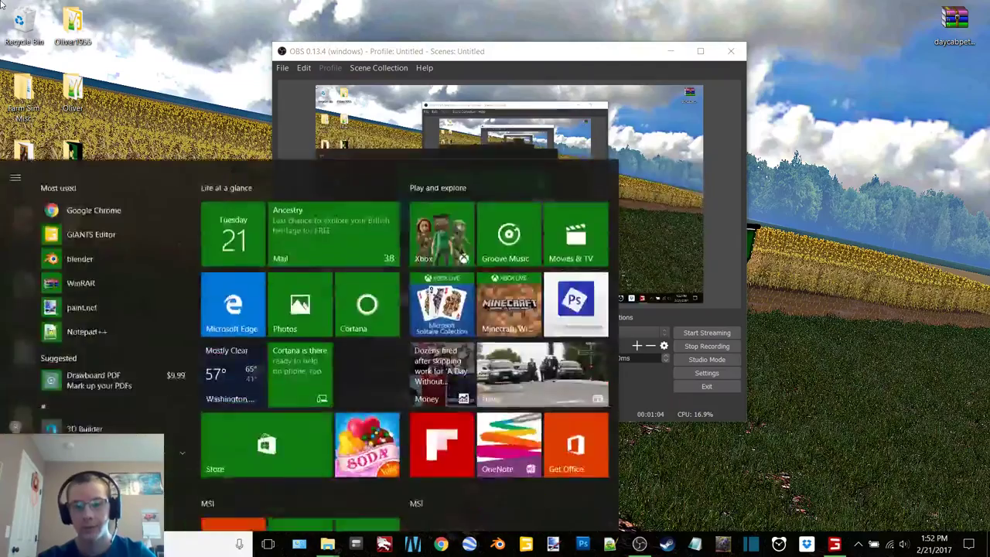
Step: Close the running game and open modDesc.xml from the Oliver1955 folder in Notepad++
key(Escape)
right_click(833, 543)
click(802, 516)
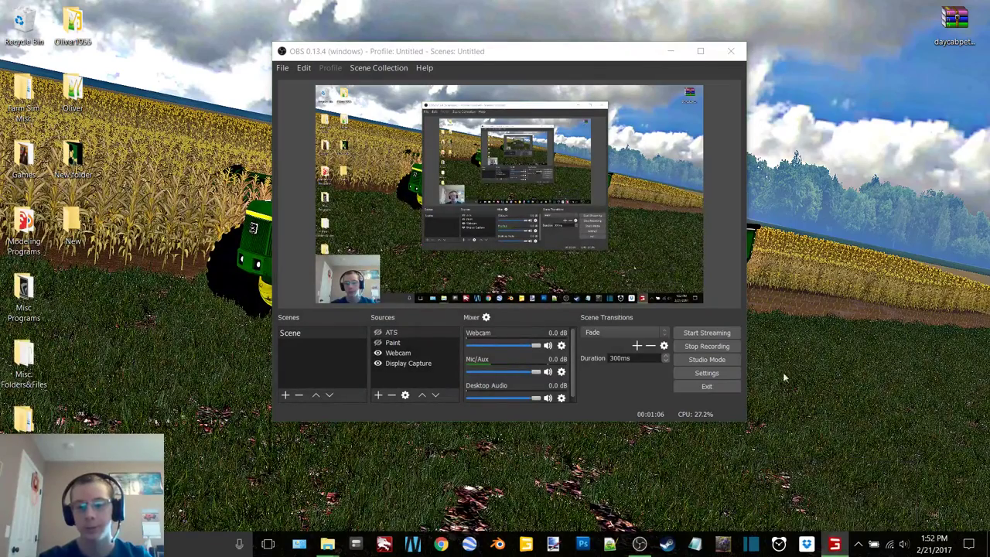
click(670, 51)
mouse_move(331, 540)
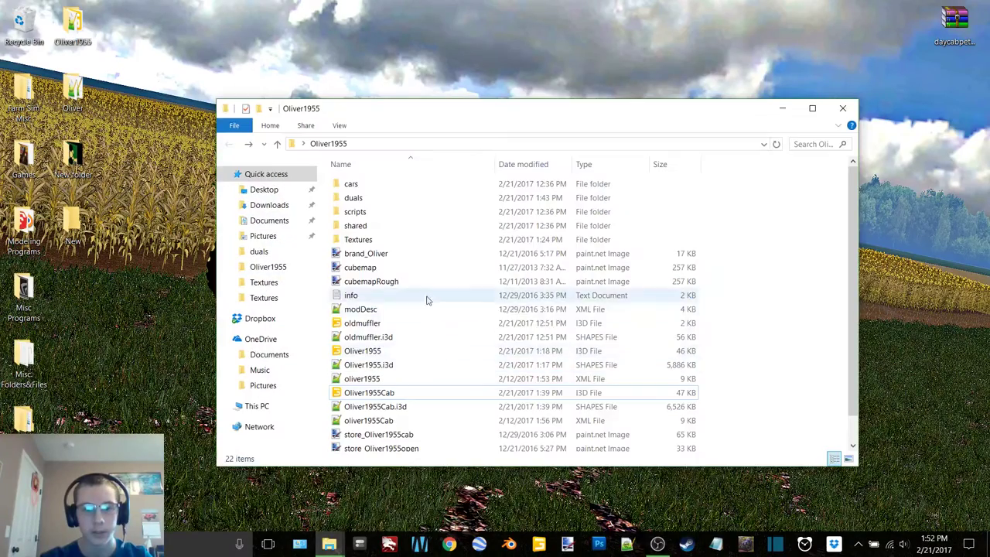
double_click(409, 312)
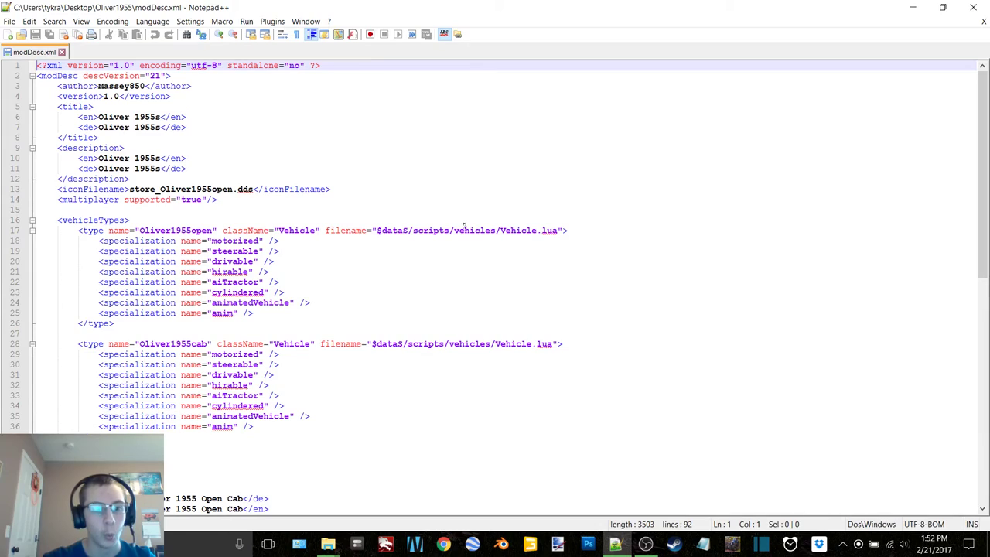
click(910, 7)
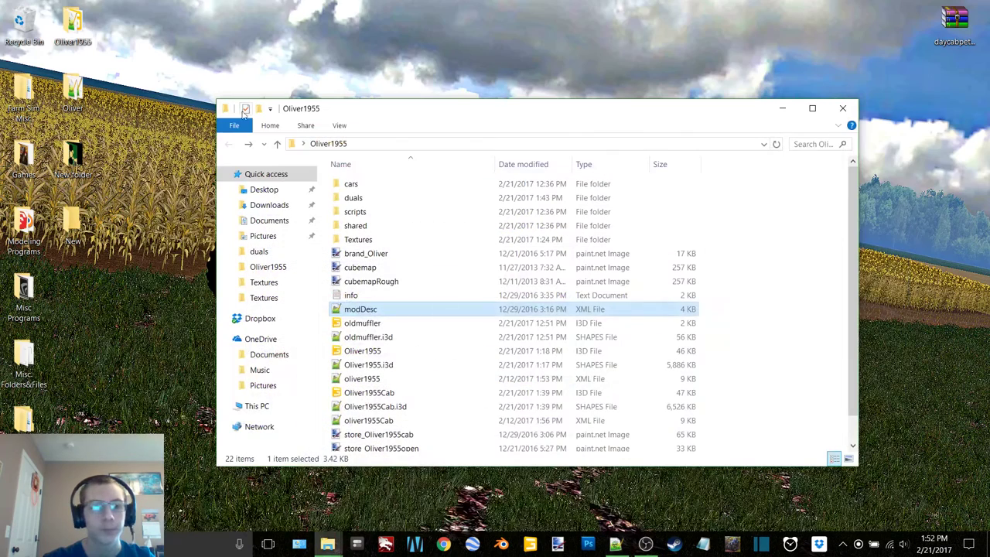
Step: Open the Allis_8030 archive from the FS15 mods folder and open its modDesc.xml and Allis_8030.xml for reference
double_click(27, 99)
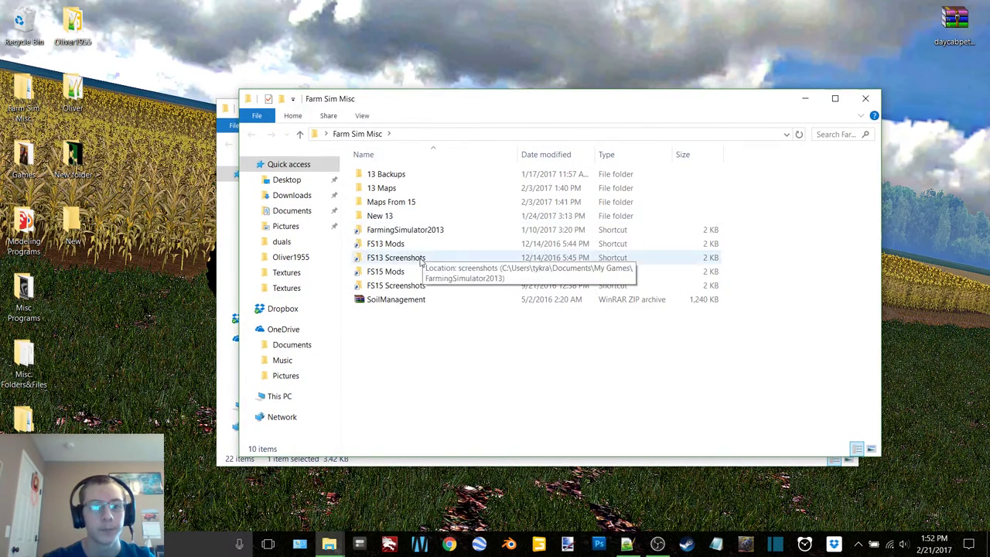
double_click(394, 273)
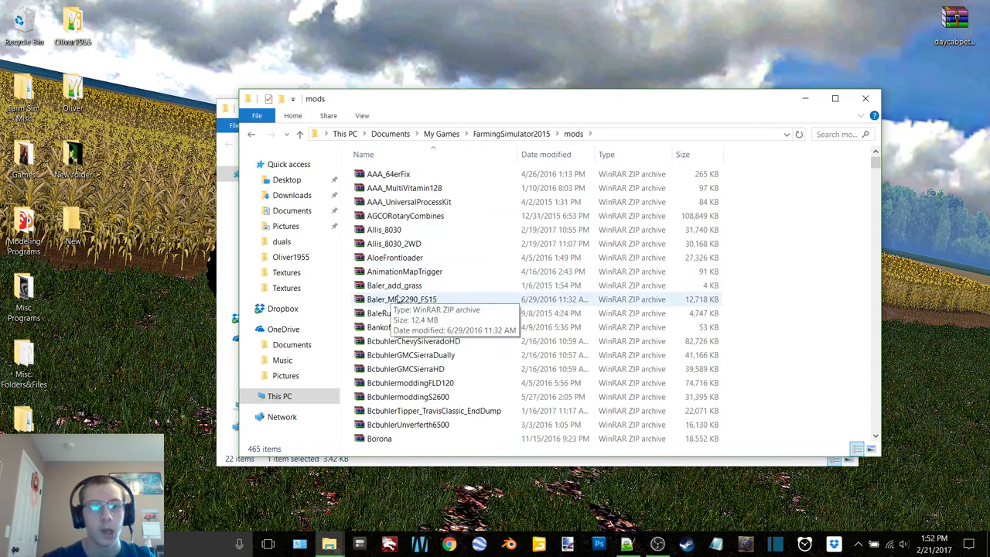
click(415, 231)
click(805, 99)
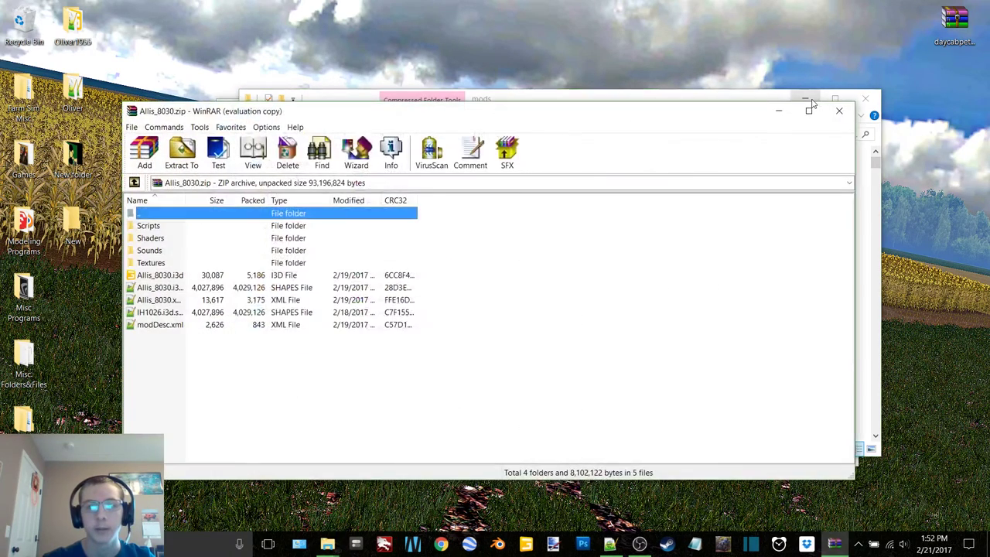
key(Escape)
double_click(158, 325)
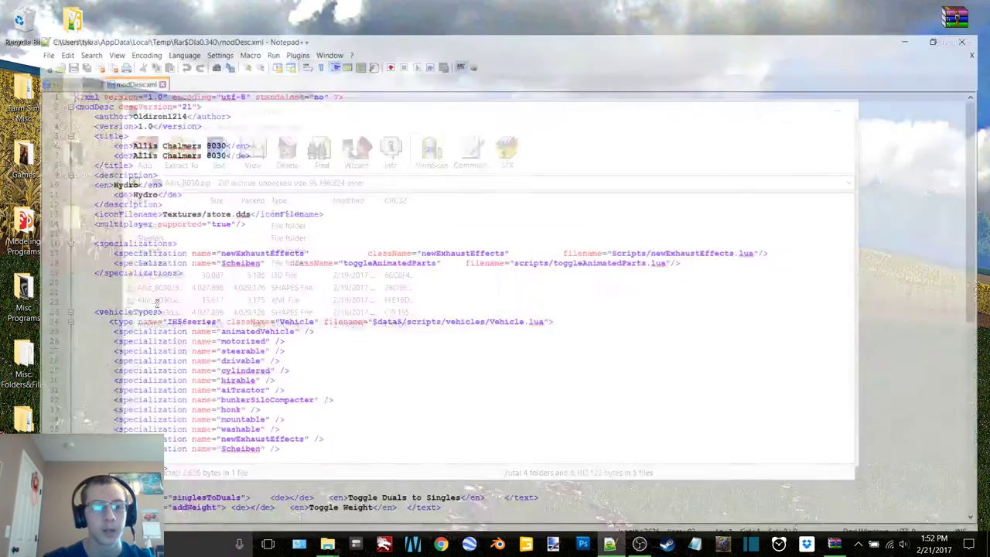
click(912, 6)
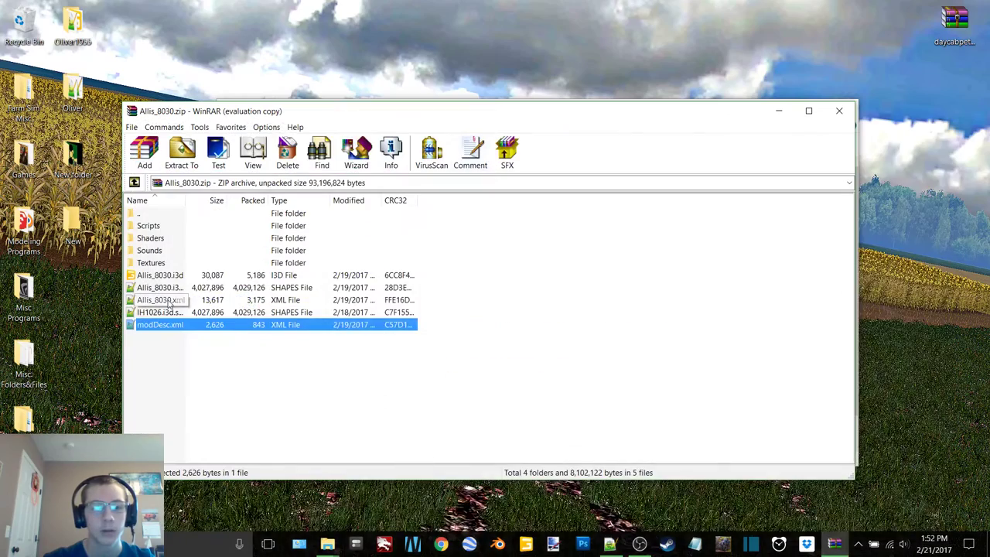
double_click(168, 301)
click(97, 51)
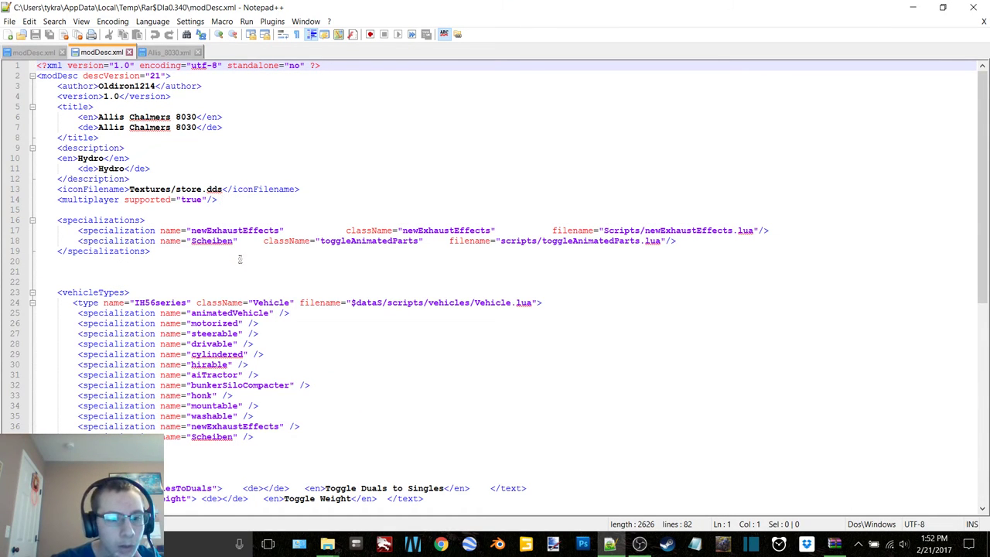
Step: Copy the washable specialization line from the Allis modDesc.xml into both the Oliver1955cab and Oliver1955open vehicle types
drag(262, 406, 263, 416)
key(ctrl+c)
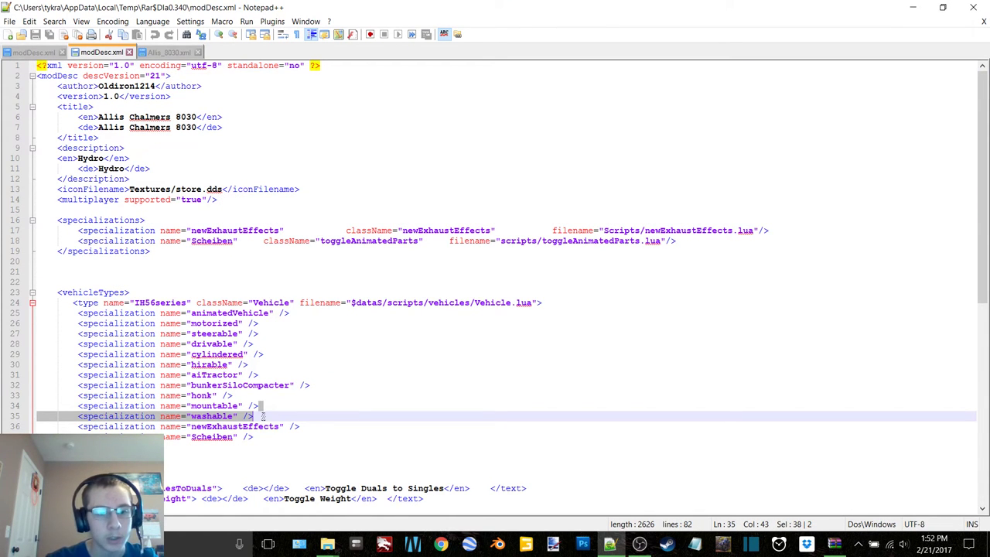
click(33, 53)
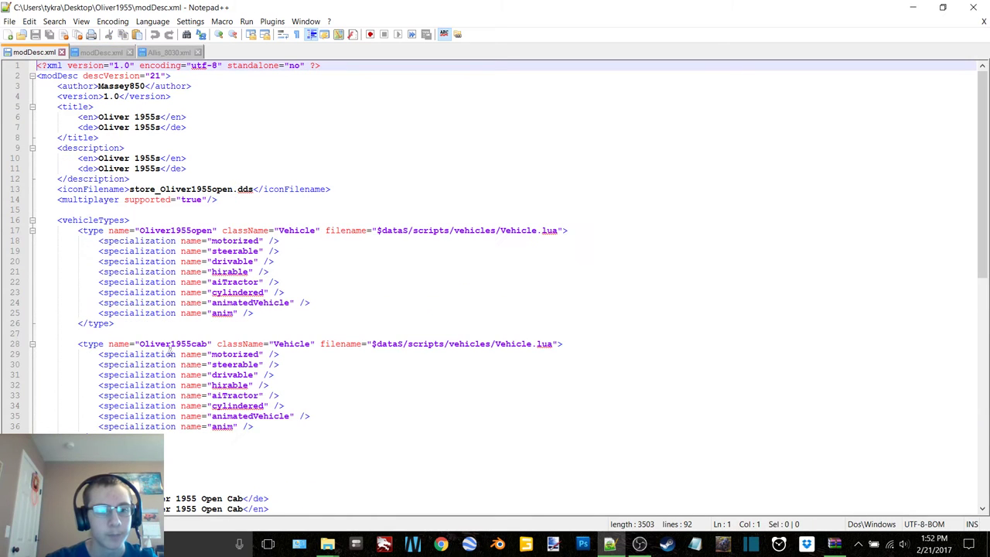
click(260, 427)
key(ctrl+v)
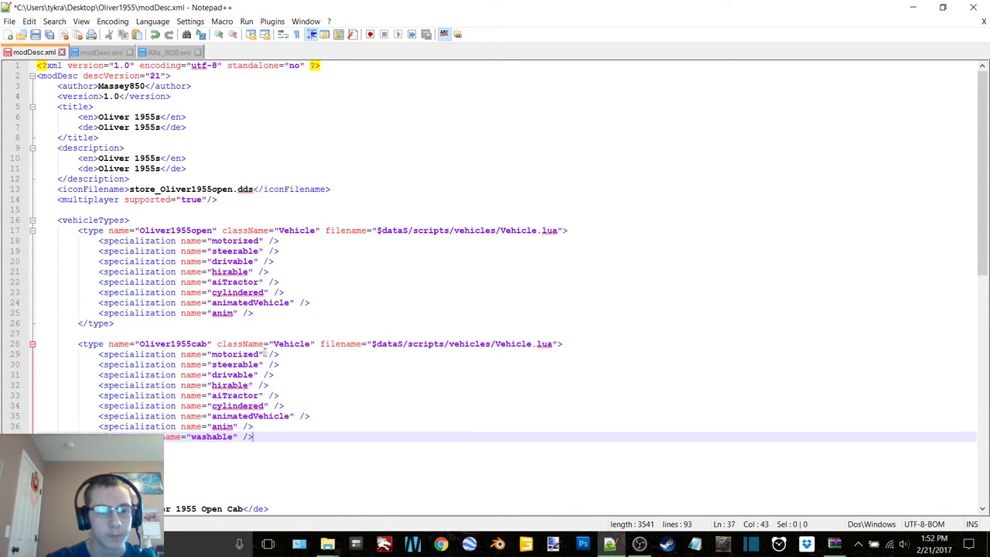
click(263, 313)
key(ctrl+v)
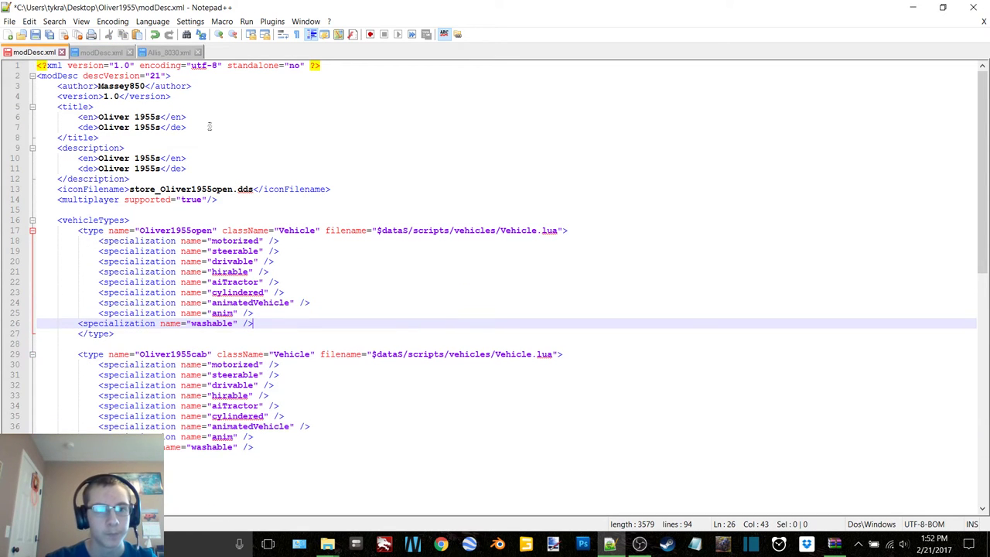
Step: Close the Allis modDesc.xml and open oliver1955.xml and oliver1955Cab.xml from the Oliver1955 folder
click(112, 54)
scroll(268, 328, down, 13)
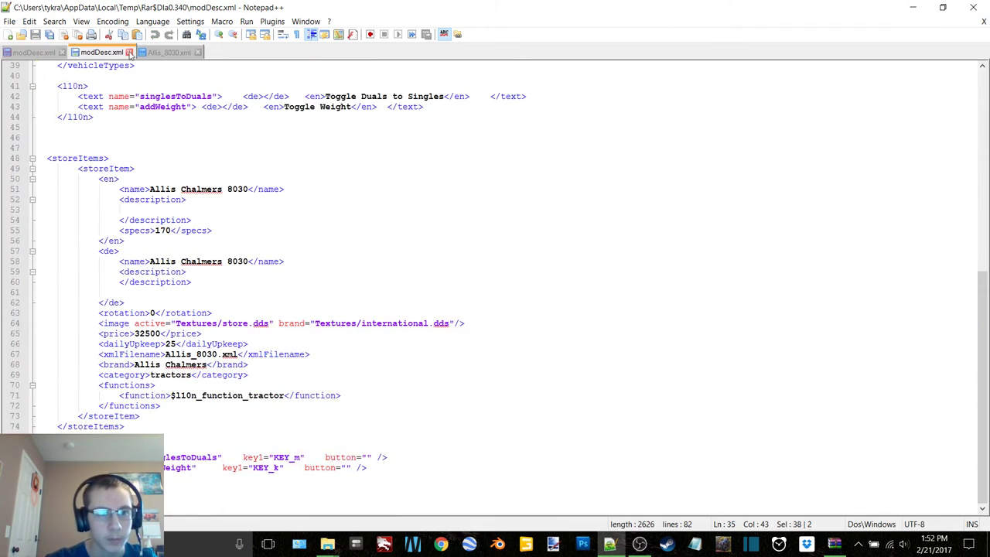
click(130, 52)
click(917, 6)
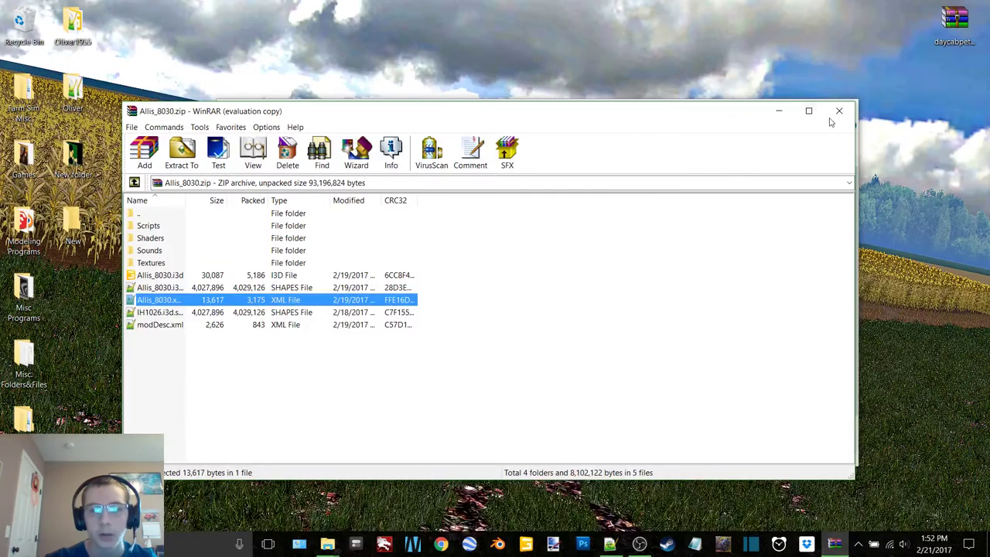
click(779, 111)
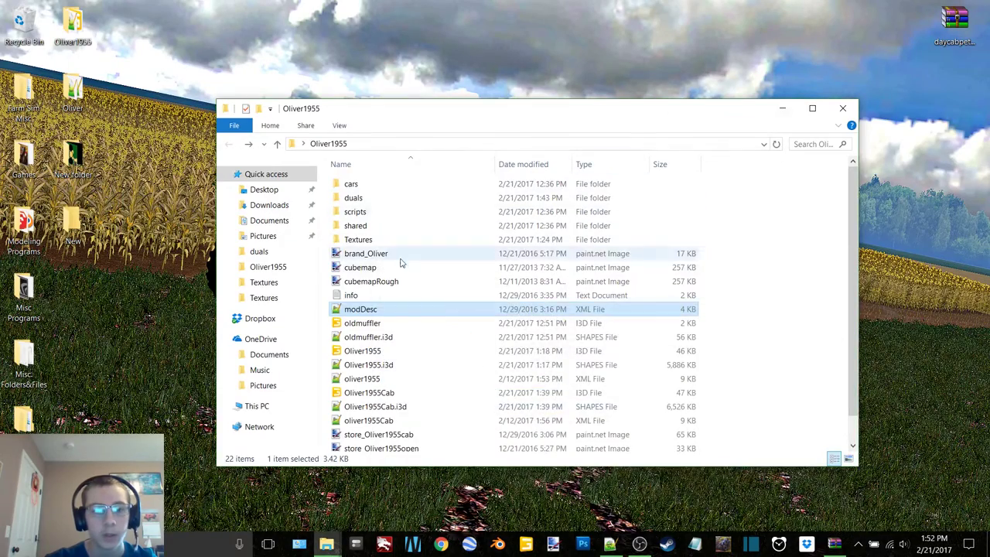
click(376, 382)
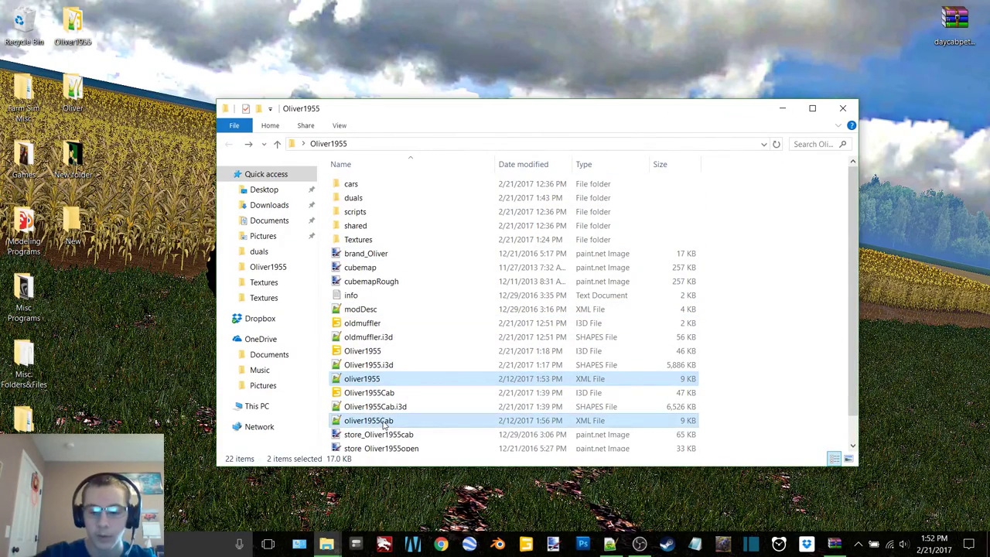
double_click(384, 424)
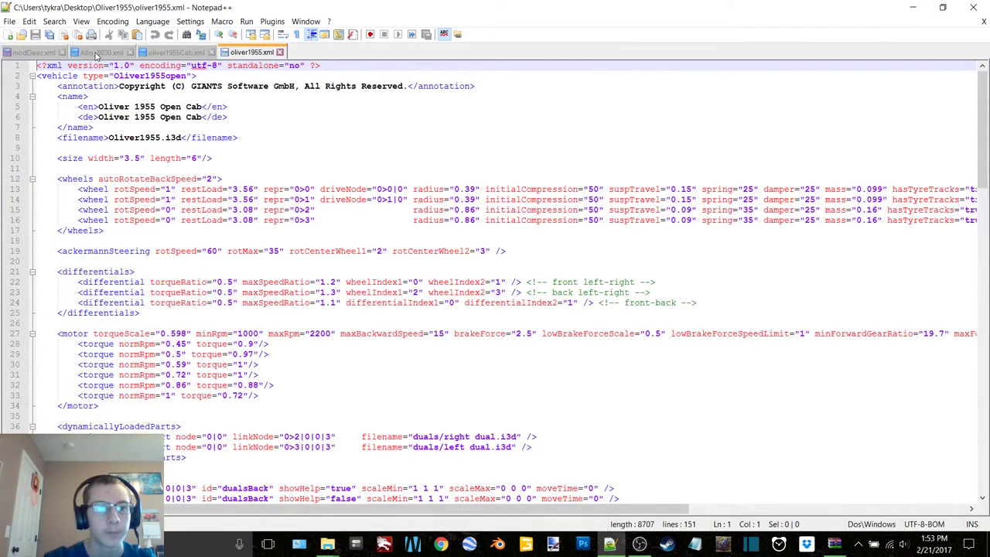
Step: Copy the washable entry with dirtDuration, washDuration and workMultiplier below the honkSound line in Allis_8030.xml
click(96, 53)
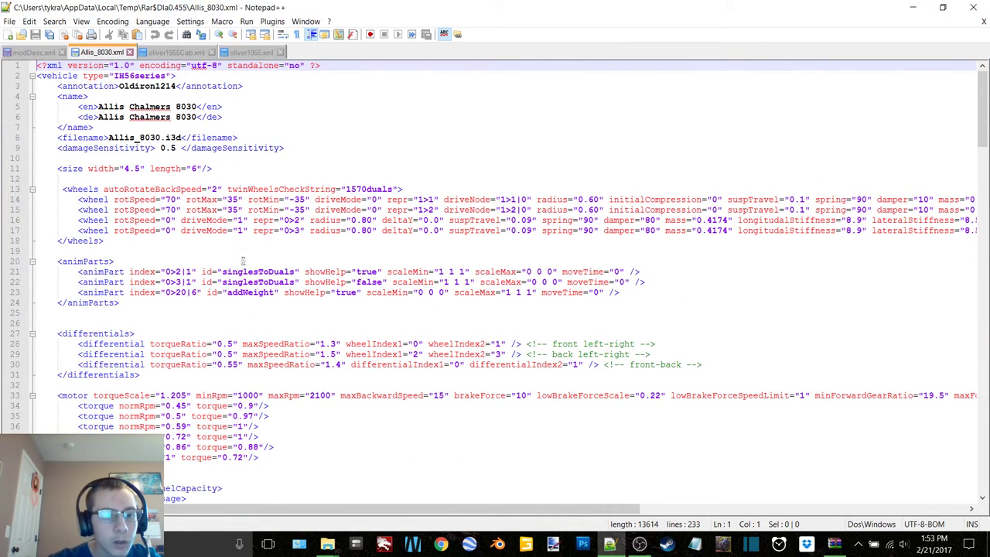
scroll(251, 326, down, 14)
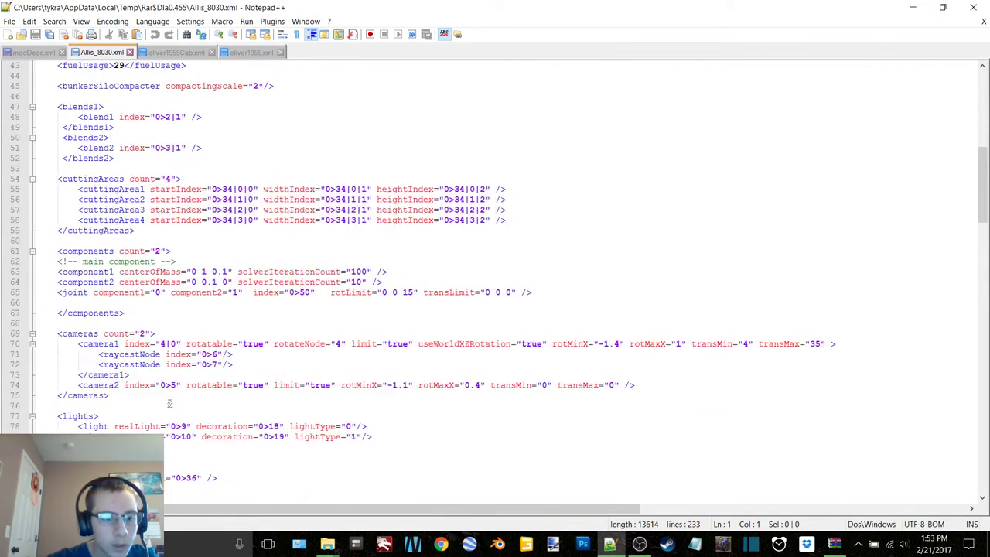
scroll(169, 403, down, 20)
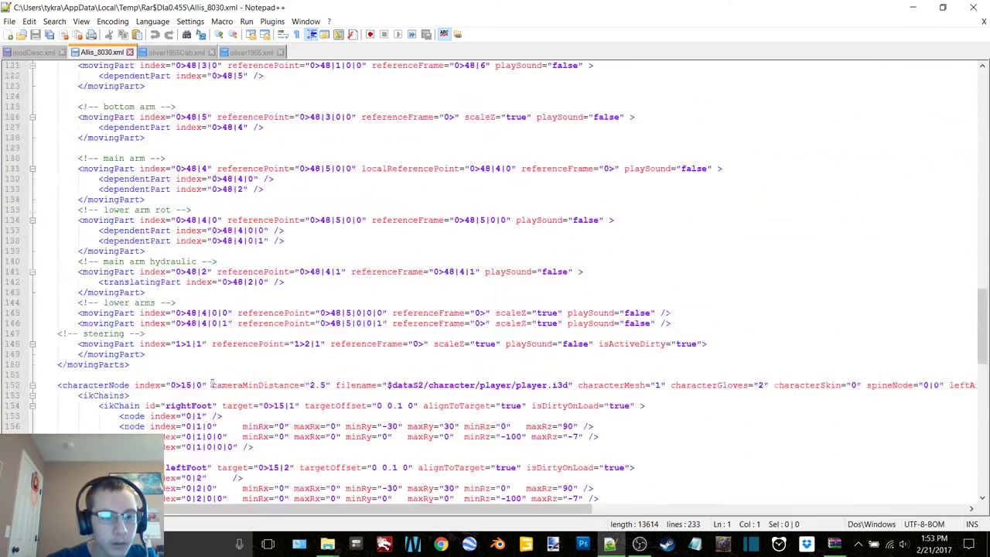
scroll(211, 384, down, 20)
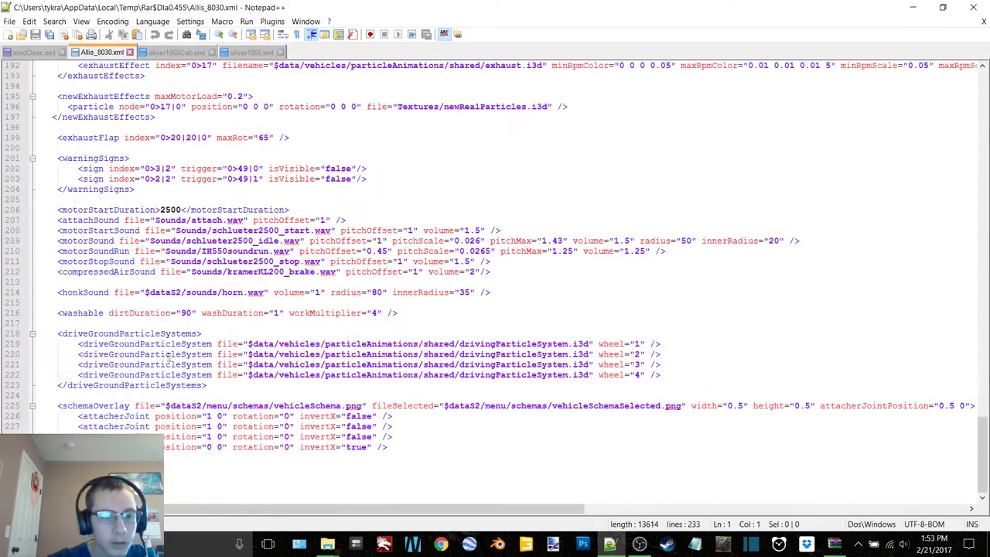
drag(493, 294, 486, 310)
key(ctrl+c)
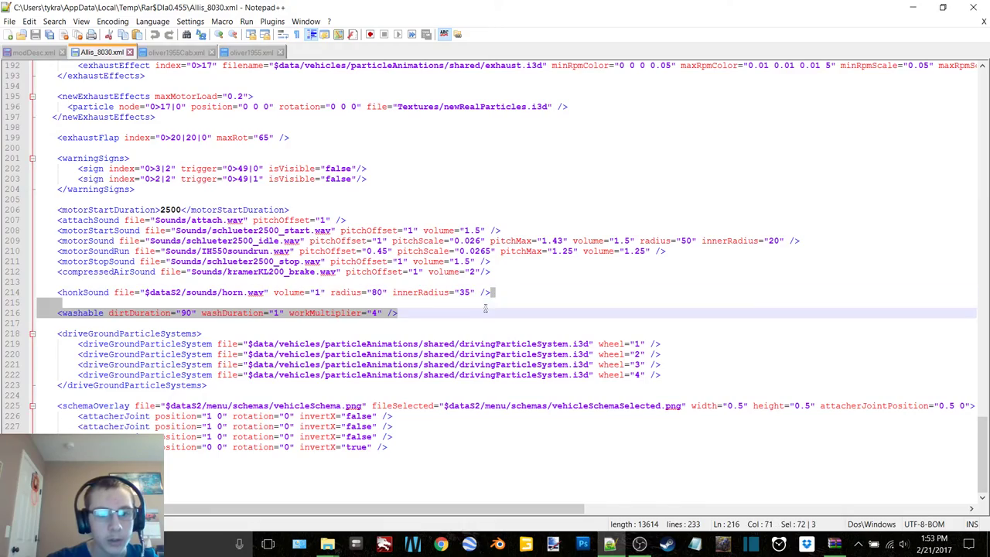
Step: Paste the copied washable entry below the closing components tag in oliver1955.xml
click(176, 52)
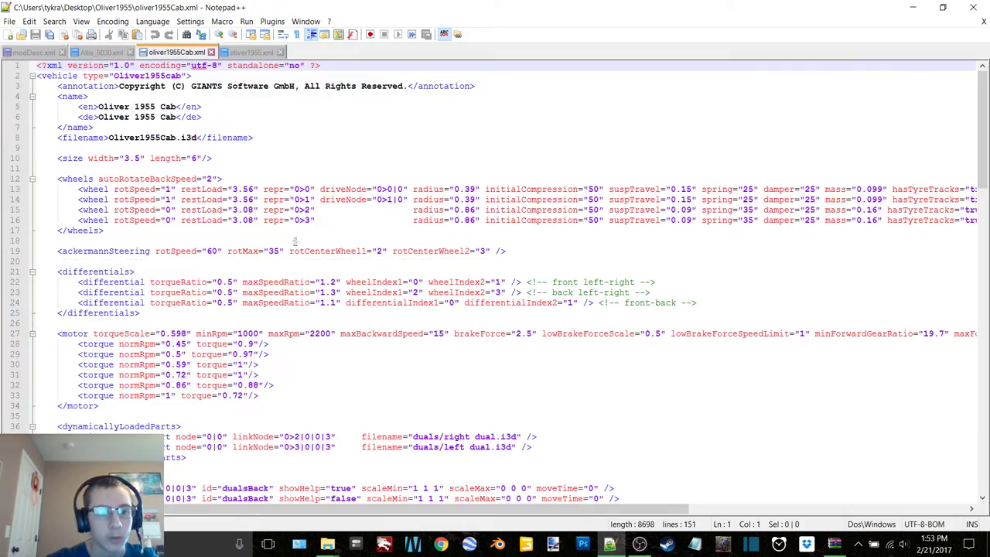
scroll(332, 317, down, 20)
scroll(99, 100, down, 3)
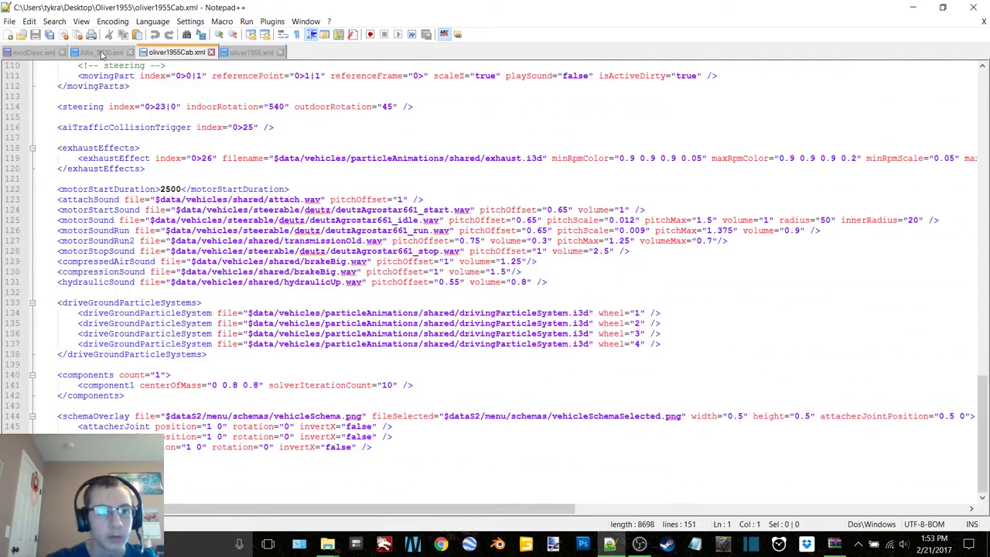
click(102, 52)
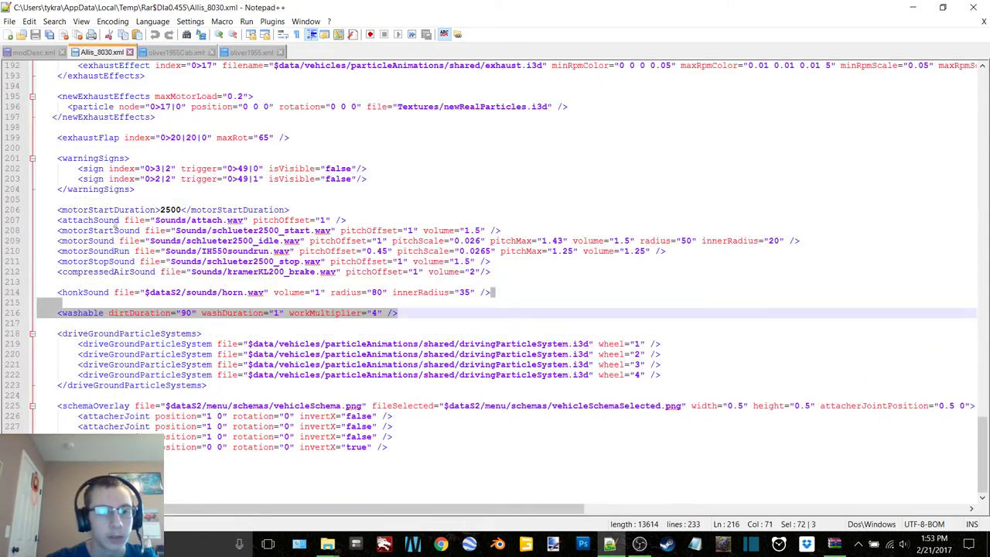
click(248, 52)
scroll(227, 285, down, 17)
scroll(227, 286, down, 19)
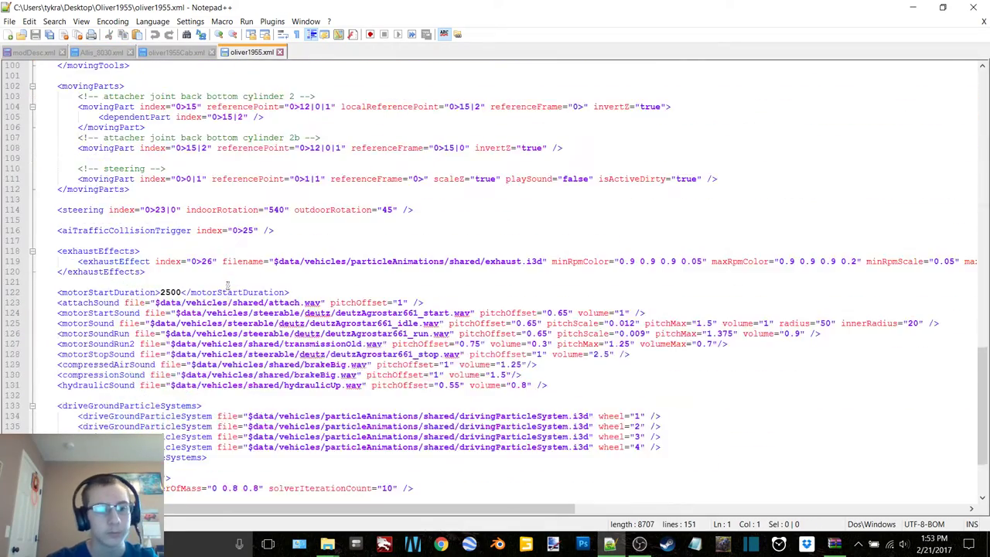
click(133, 396)
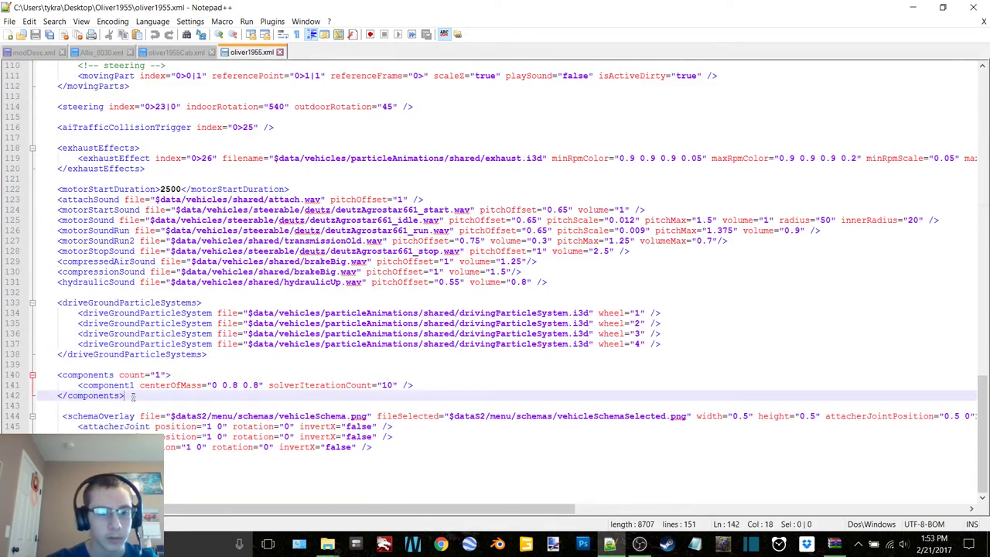
key(Return)
key(Return)
key(ctrl+v)
Step: Set the washable dirtDuration to 30 in oliver1955.xml, then save and close the file
click(186, 416)
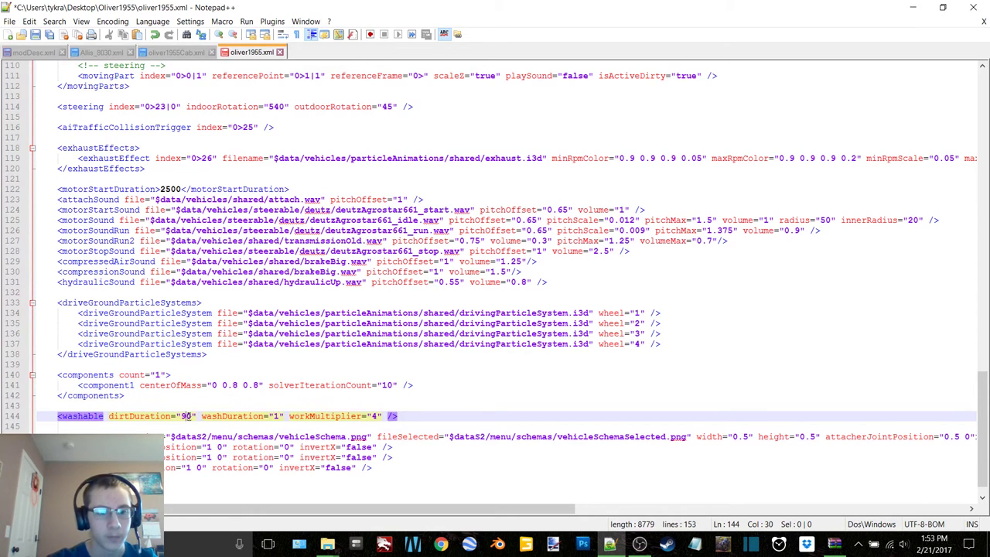
key(BackSpace)
text(3)
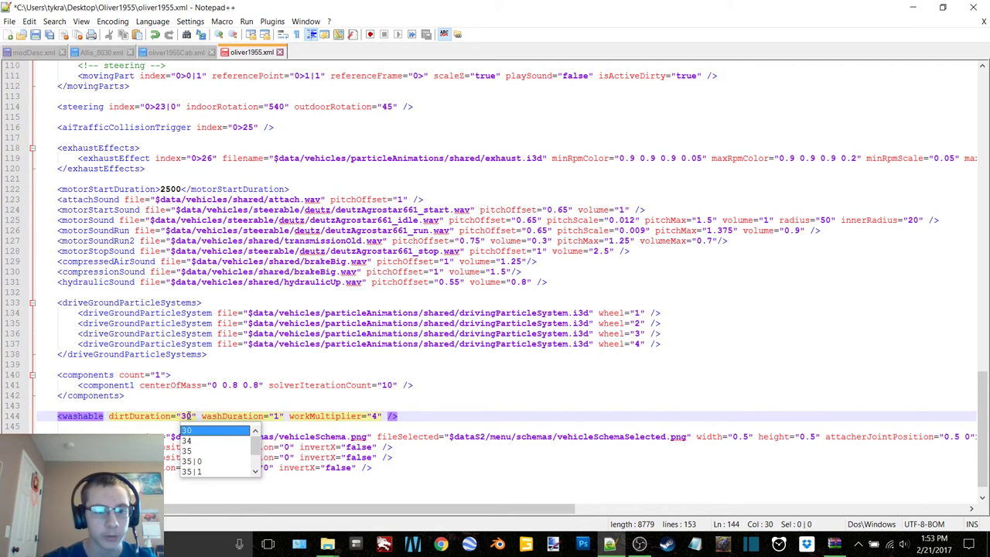
click(280, 52)
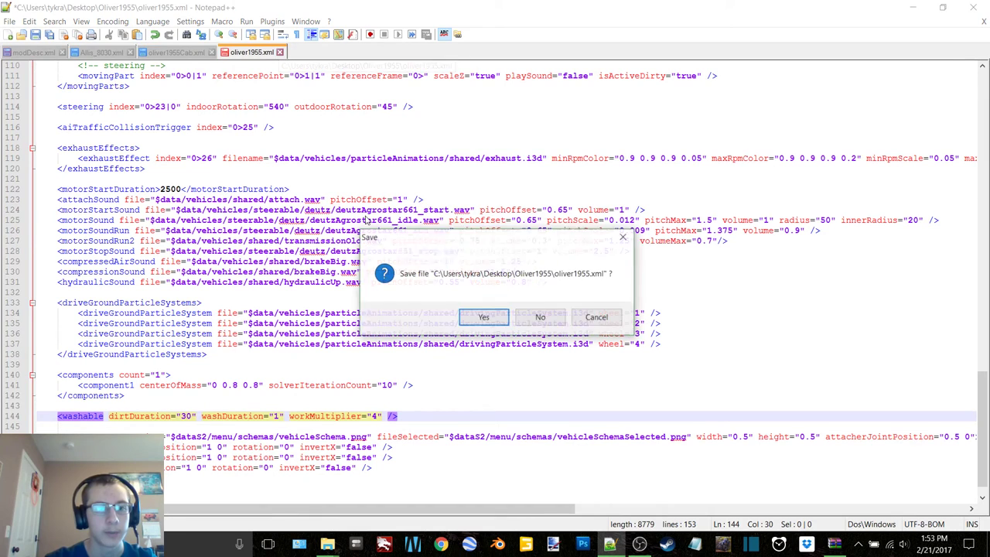
click(480, 313)
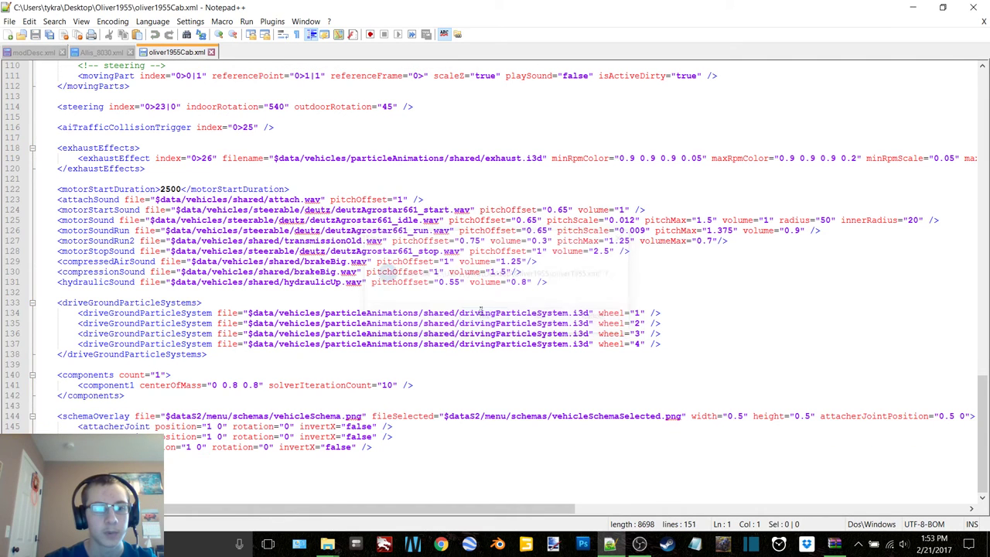
Step: Paste the washable entry below the closing components tag in oliver1955Cab.xml and set its dirtDuration to 30
click(132, 396)
key(ctrl+v)
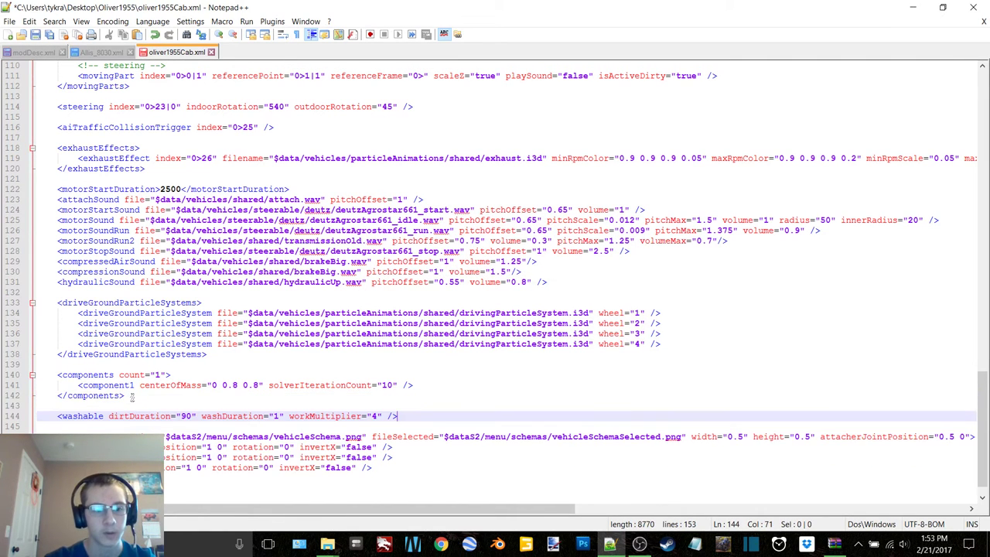
click(188, 416)
key(BackSpace)
text(3)
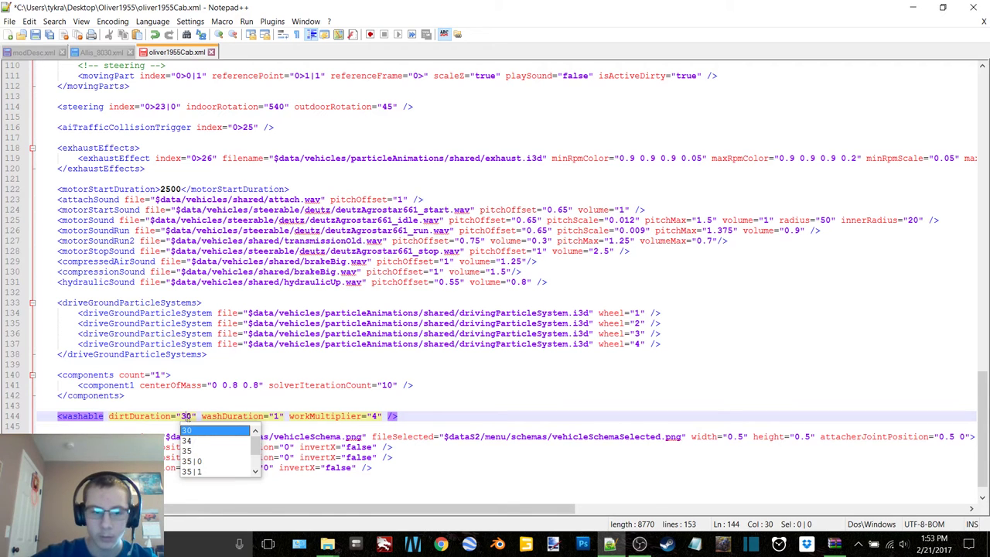
Step: Close oliver1955Cab.xml without saving its changes
click(211, 52)
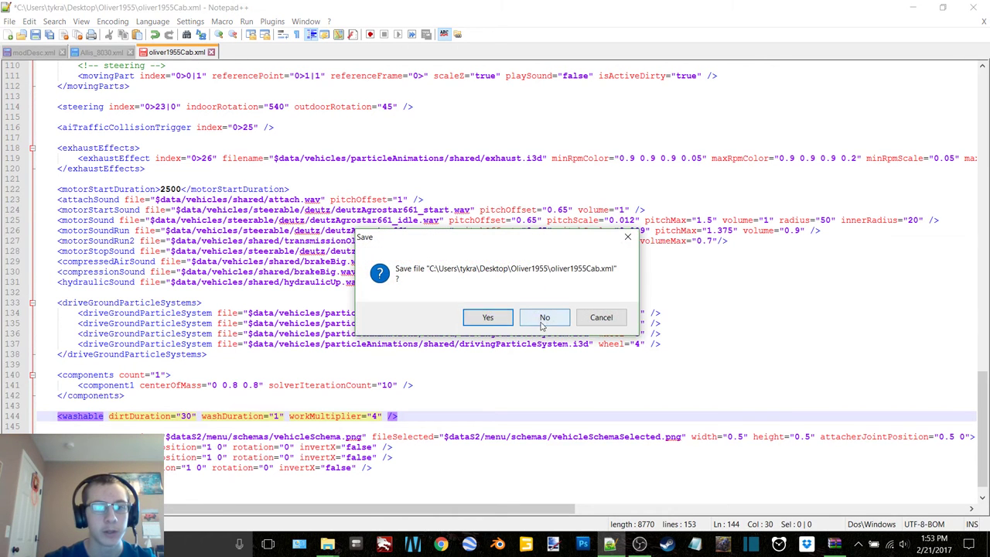
click(544, 316)
Step: Set the washable dirtDuration to 30 in Allis_8030.xml, then save and close the file
click(186, 316)
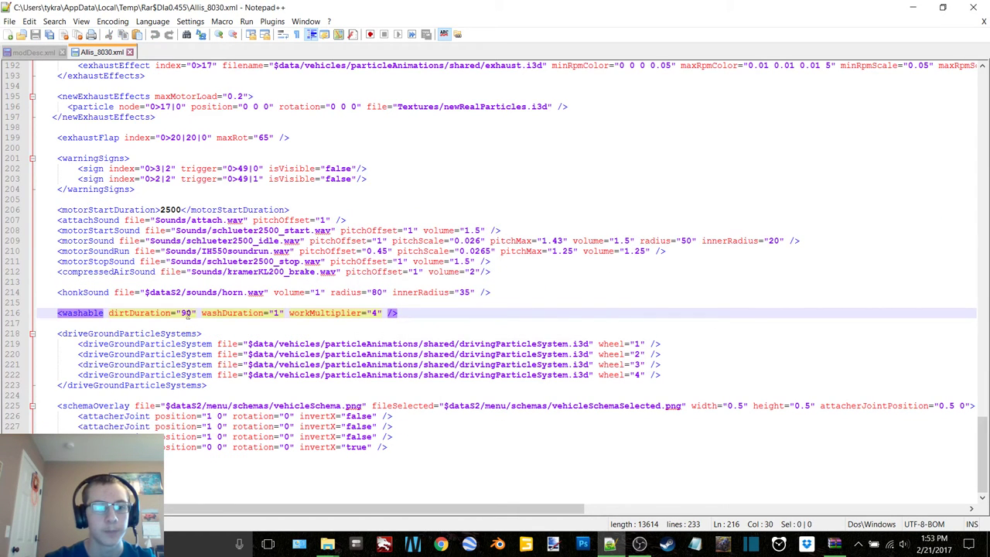
key(BackSpace)
text(3)
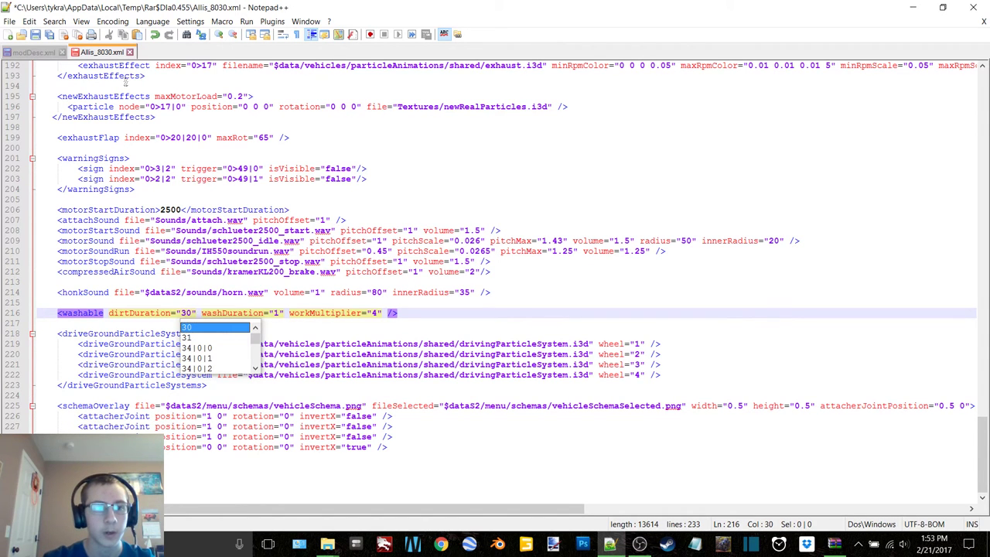
click(130, 52)
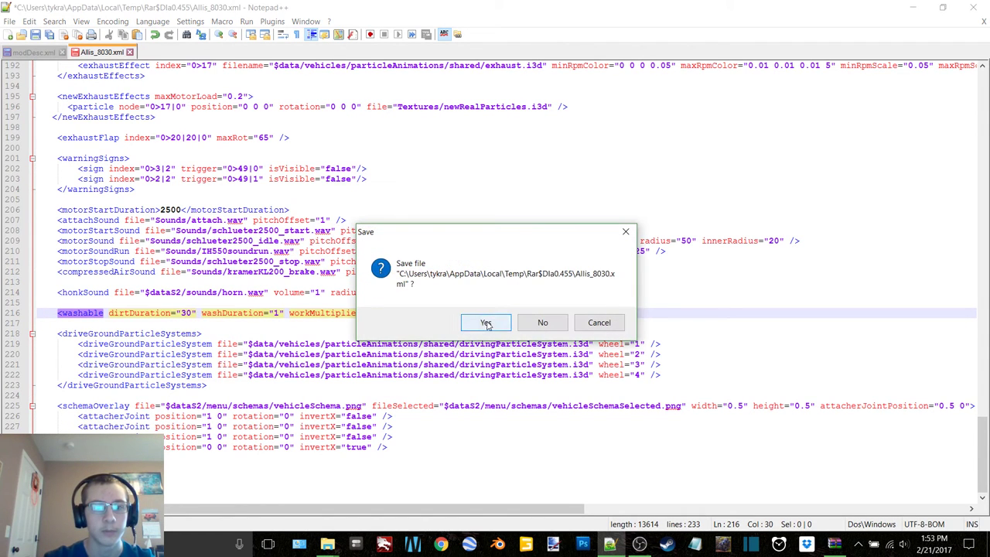
click(487, 322)
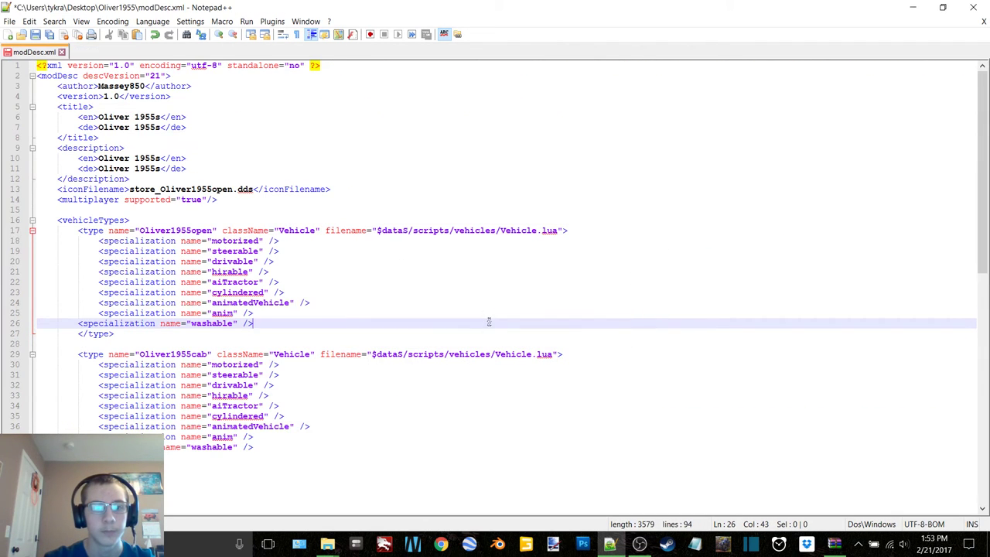
Step: Save and close modDesc.xml, then update the modified Allis_8030.xml in its archive and close the archive
click(984, 22)
click(496, 331)
click(973, 7)
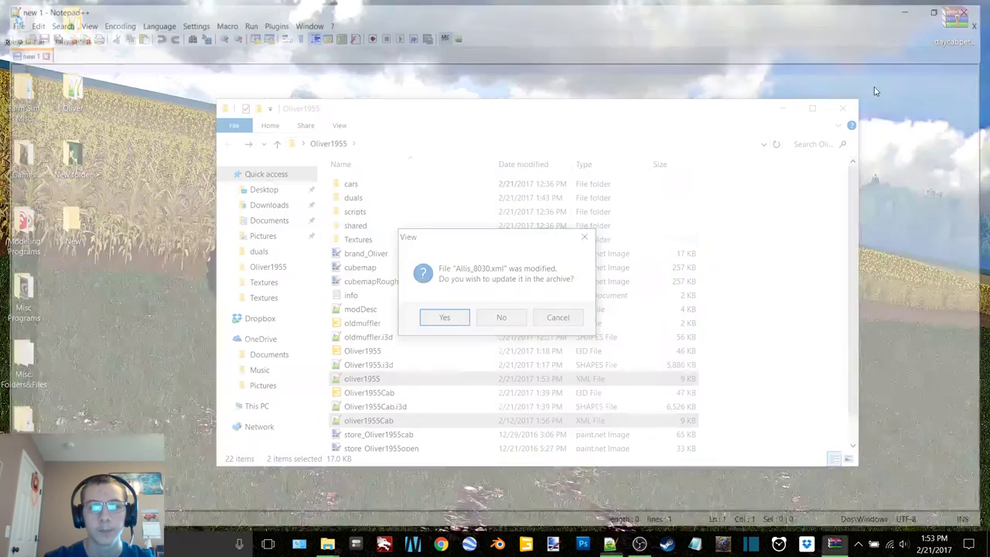
click(446, 318)
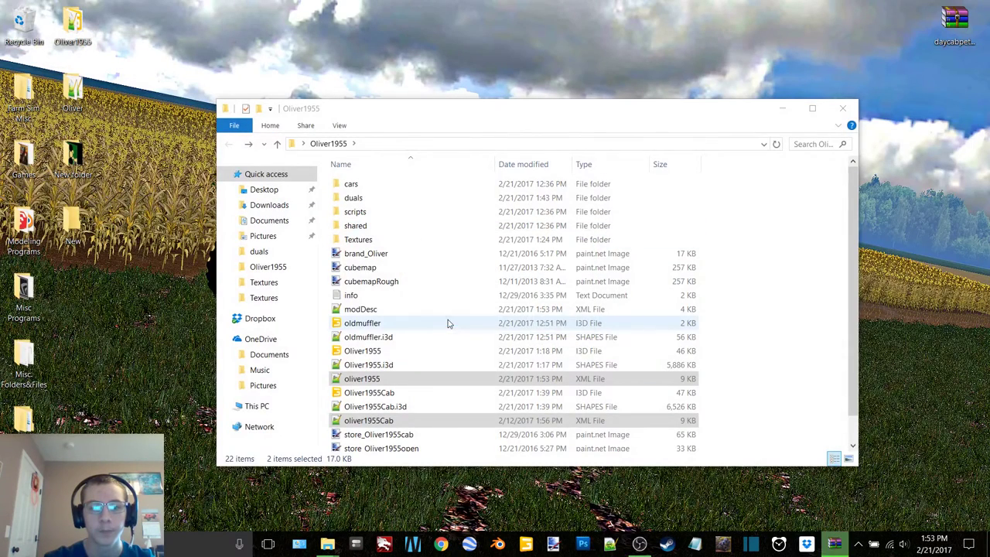
click(834, 545)
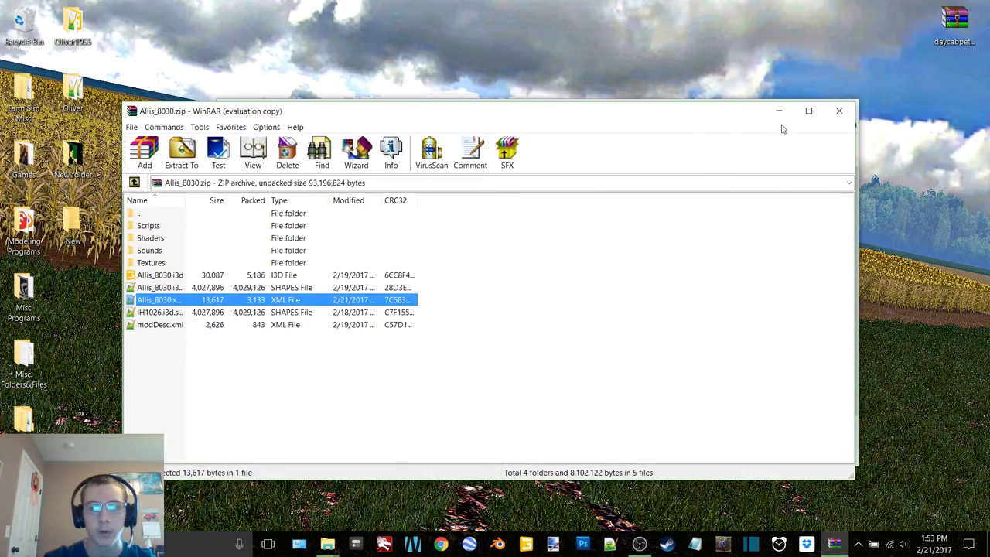
click(839, 110)
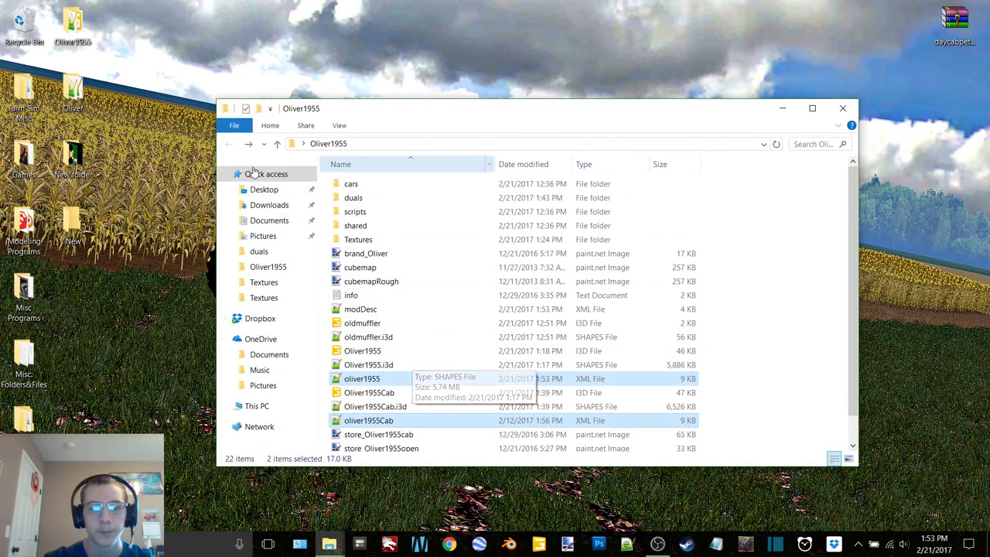
Step: Open Allis_8030_2WD.xml from the Allis_8030_2WD archive in the mods folder and find its washable entry
click(329, 545)
click(427, 494)
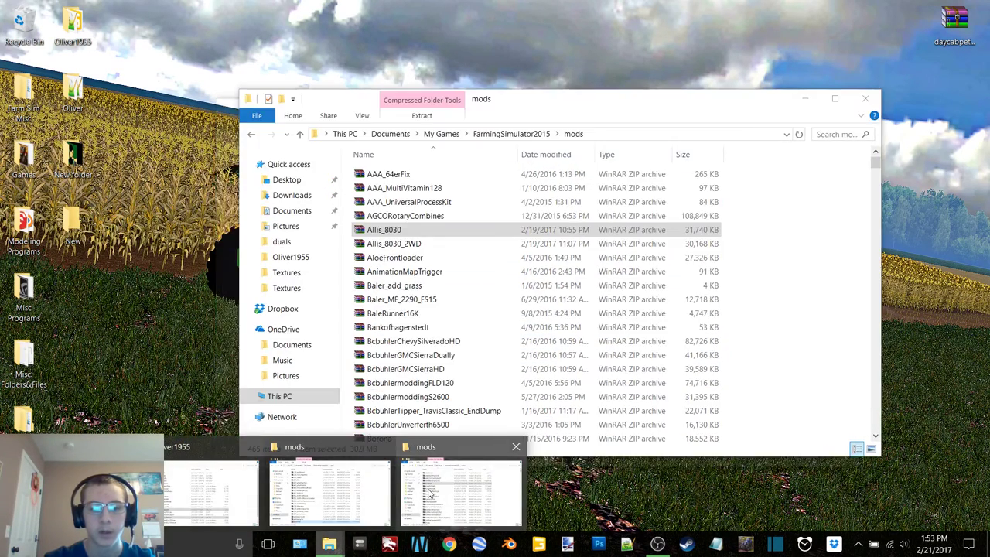
double_click(467, 245)
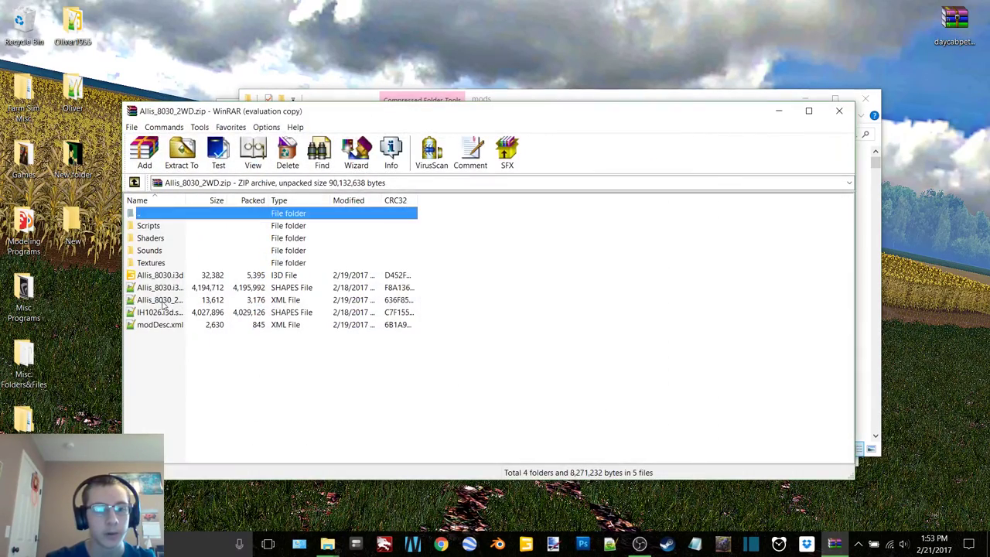
double_click(160, 301)
scroll(172, 310, down, 20)
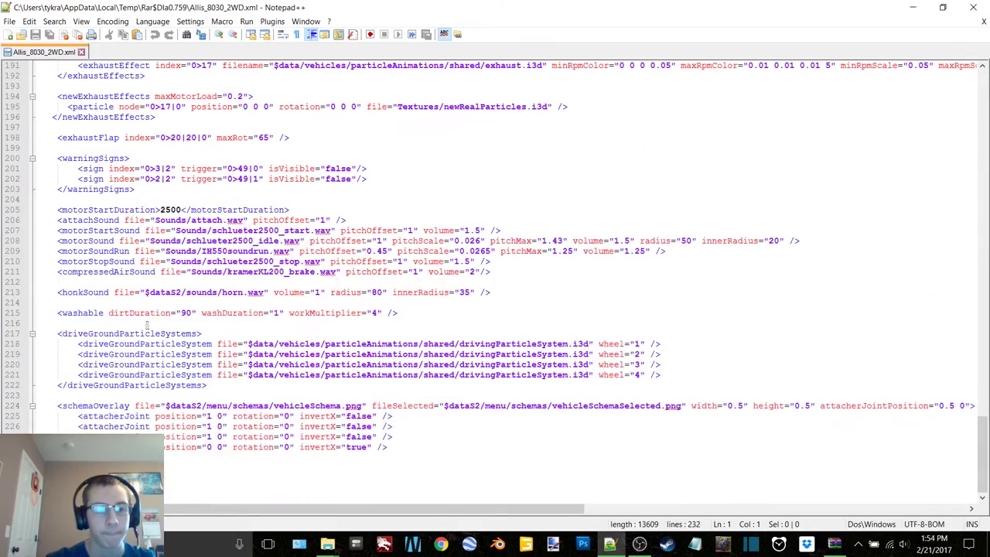
Step: Set the washable dirtDuration to 30 in Allis_8030_2WD.xml, then save and close the file
click(187, 314)
key(BackSpace)
text(3)
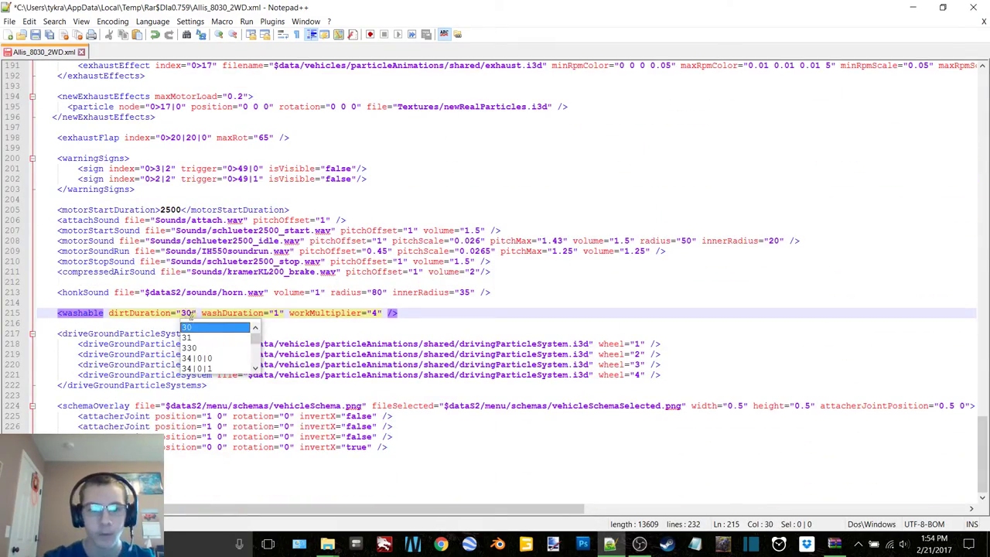
click(82, 51)
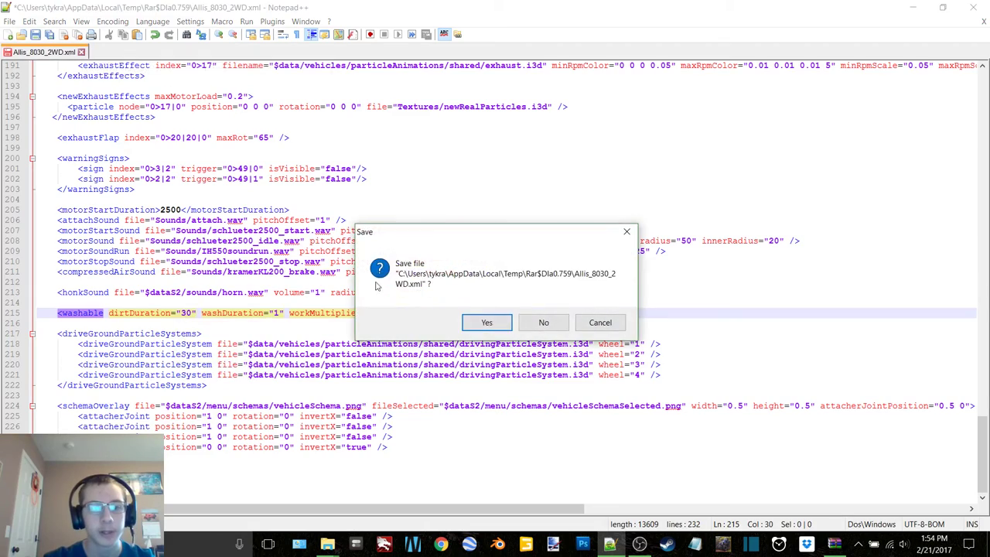
click(483, 323)
Step: Update the modified Allis_8030_2WD.xml in its archive, then close the archive and the mods folder
click(974, 7)
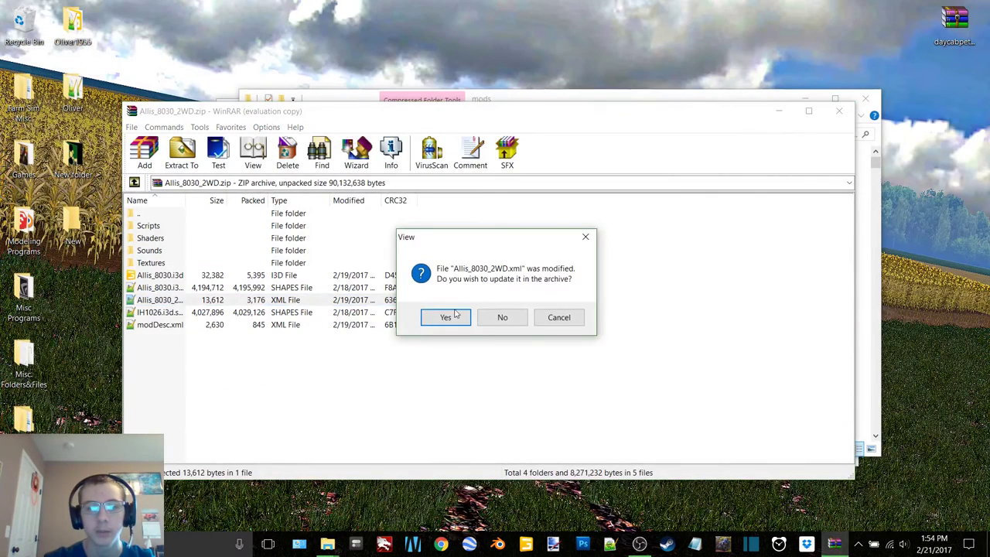
click(446, 317)
click(839, 111)
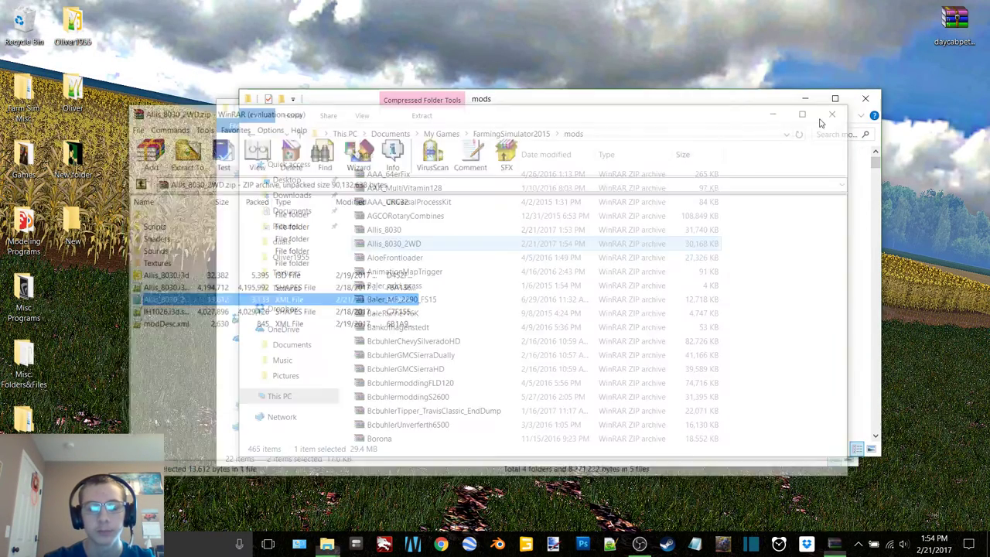
click(866, 98)
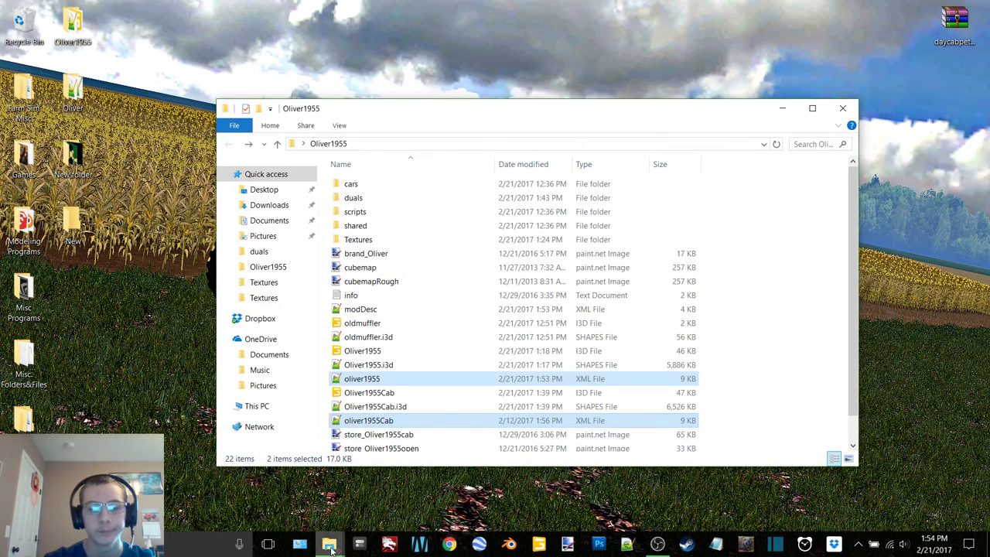
Step: Pack all files and folders of the Oliver1955 folder into a compressed zipped folder
click(330, 542)
click(744, 275)
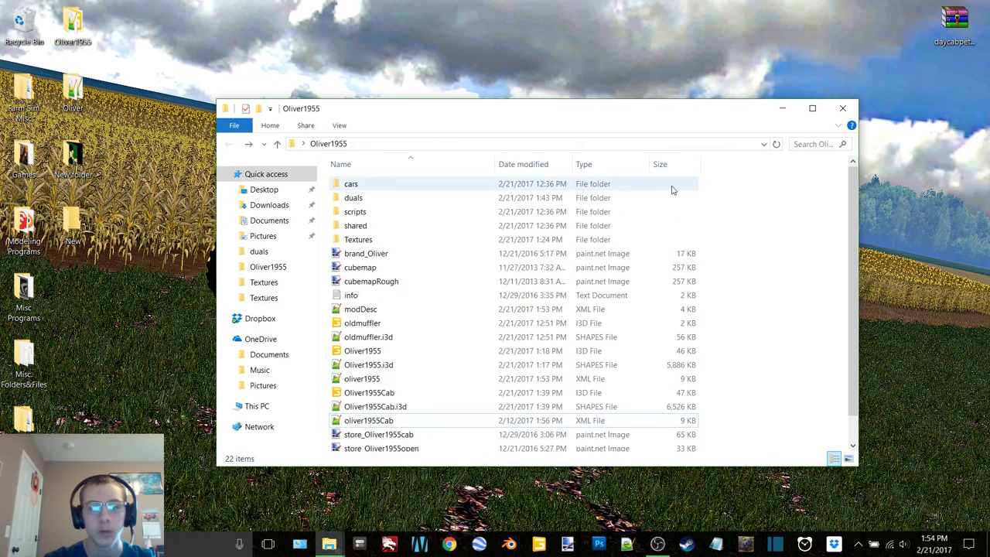
drag(707, 185, 360, 452)
right_click(380, 324)
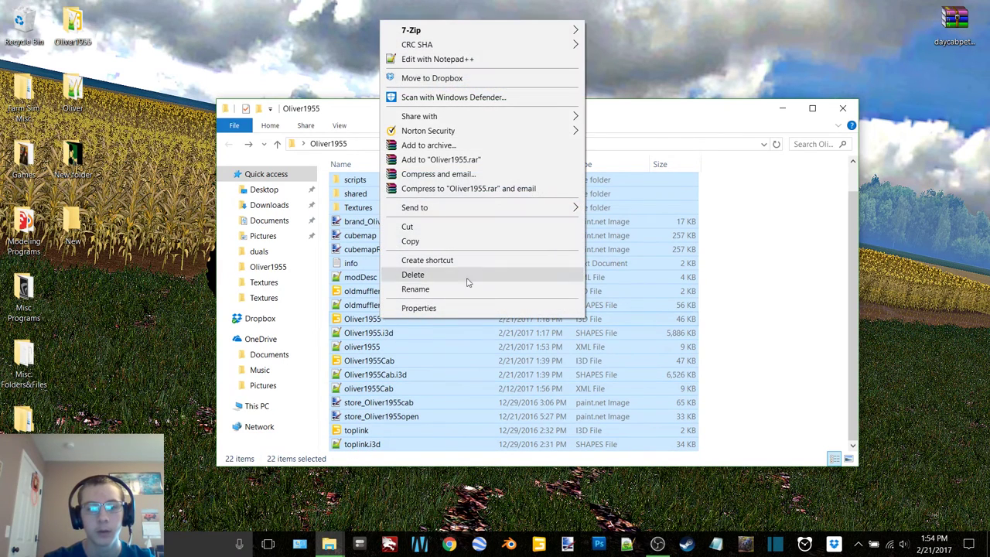
mouse_move(546, 213)
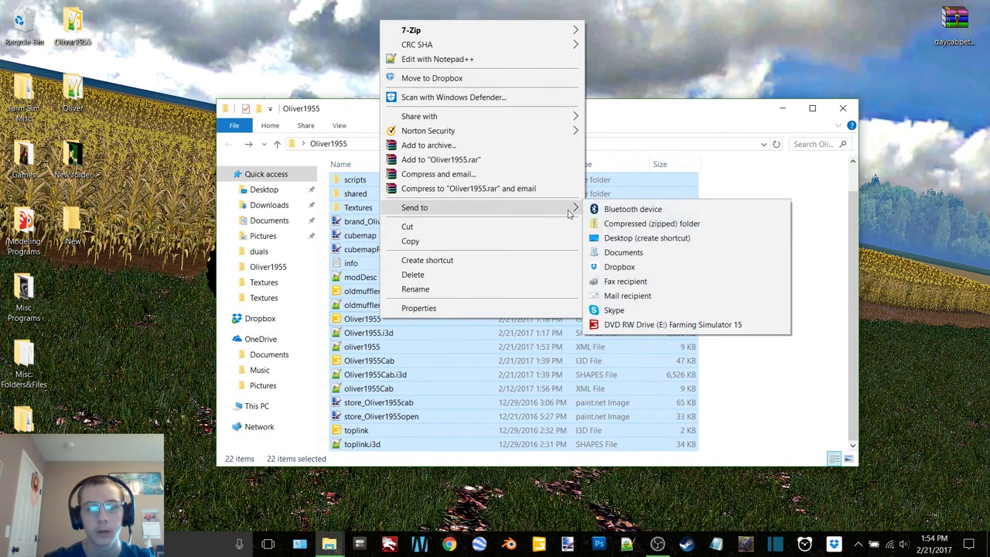
click(635, 224)
click(658, 543)
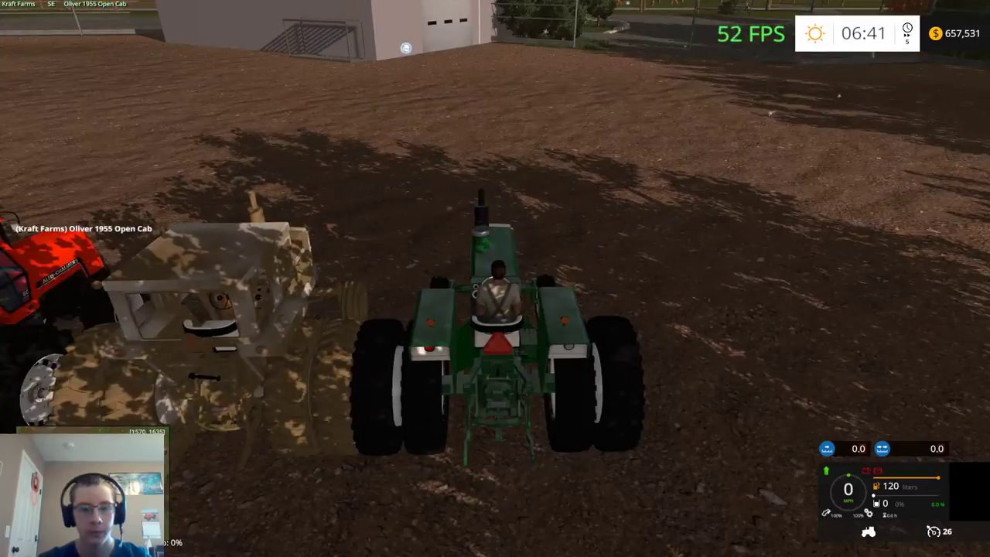
Step: In Farming Simulator 15, look up the back duals control in the help and remove the Oliver 1955 Open Cab's duals
key(F1)
key(F1)
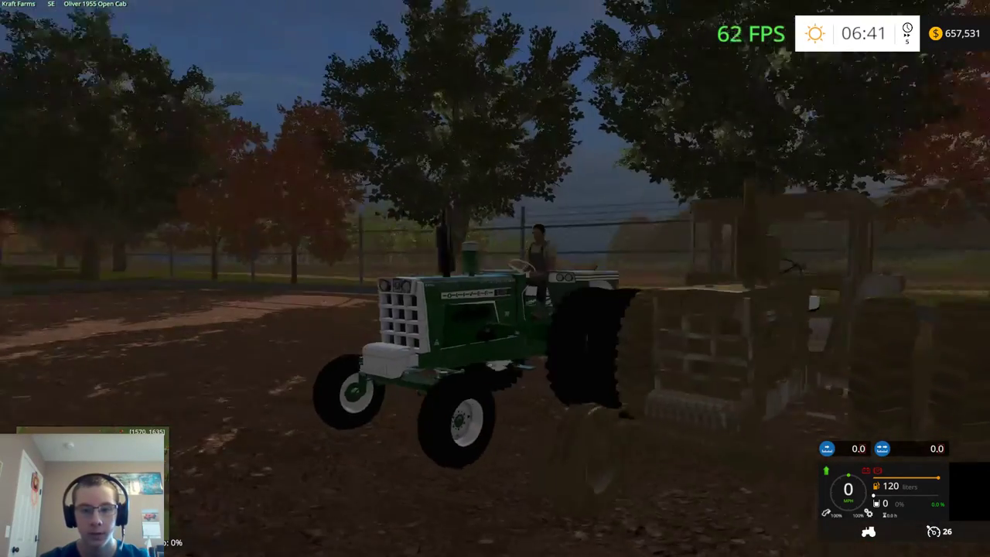
key(F1)
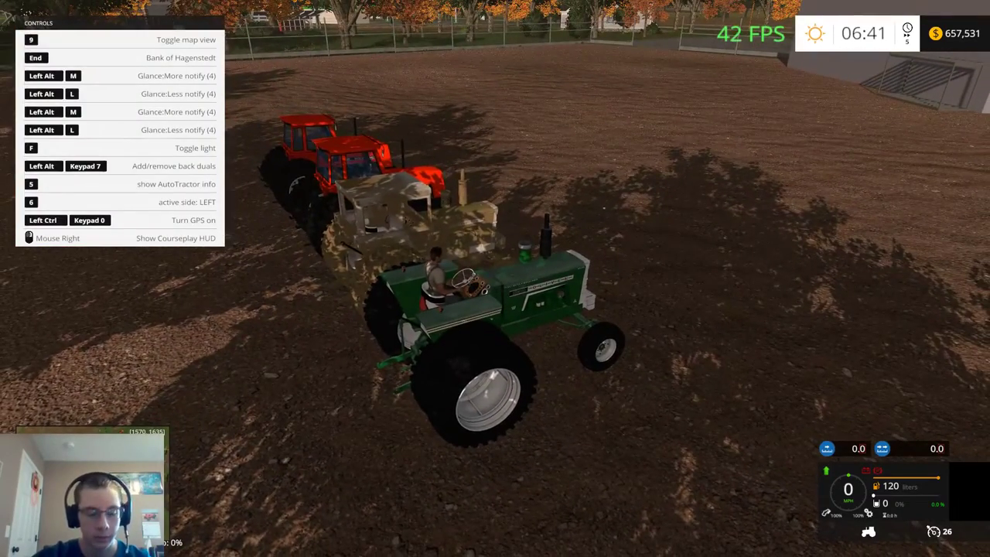
key(F1)
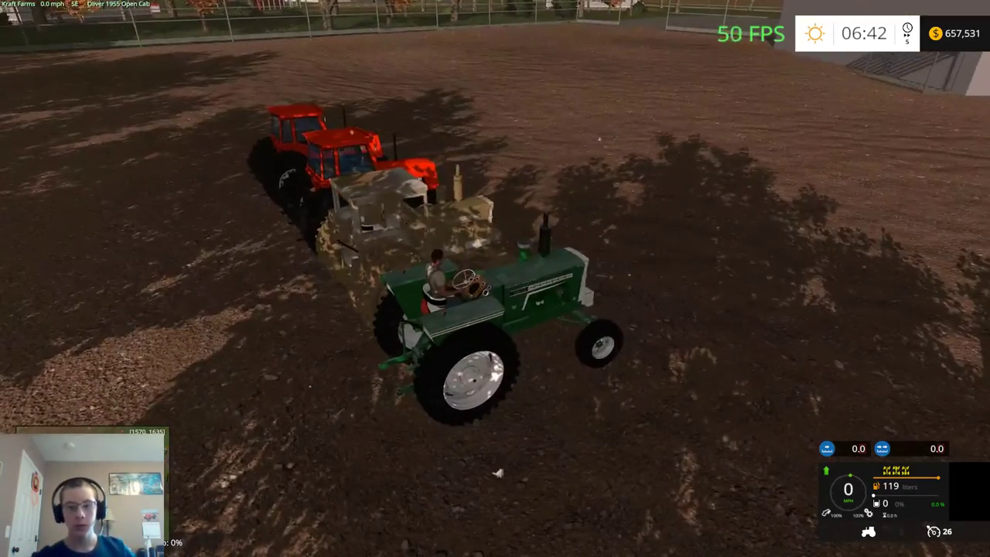
Step: Drive the Oliver 1955 Open Cab out of the dirt yard onto the paved lot and put its back duals on again
key(w)
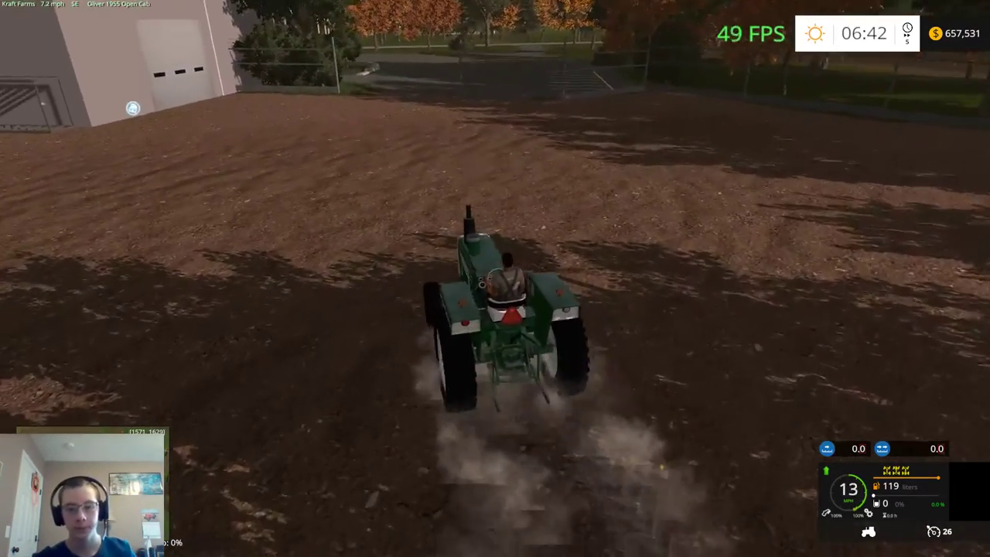
key(a)
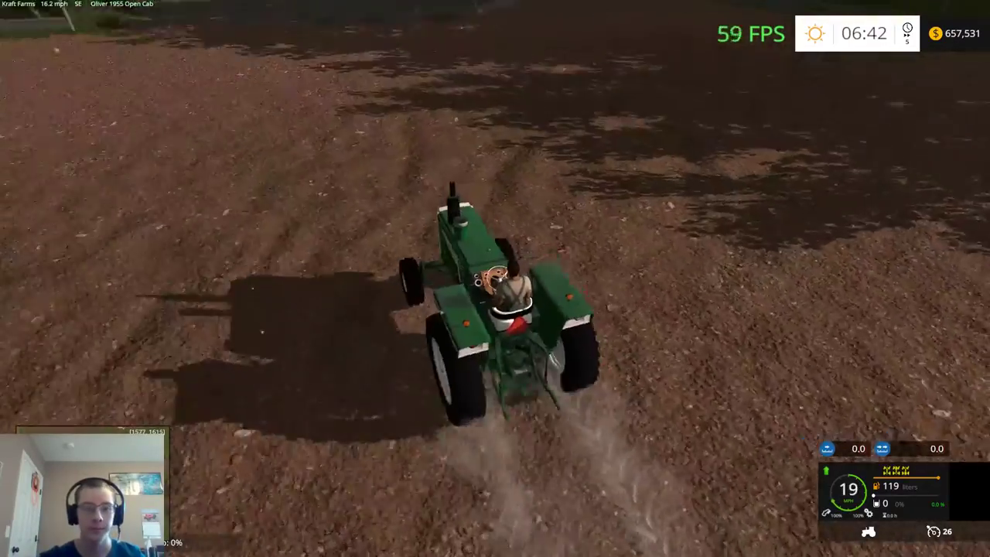
key(w)
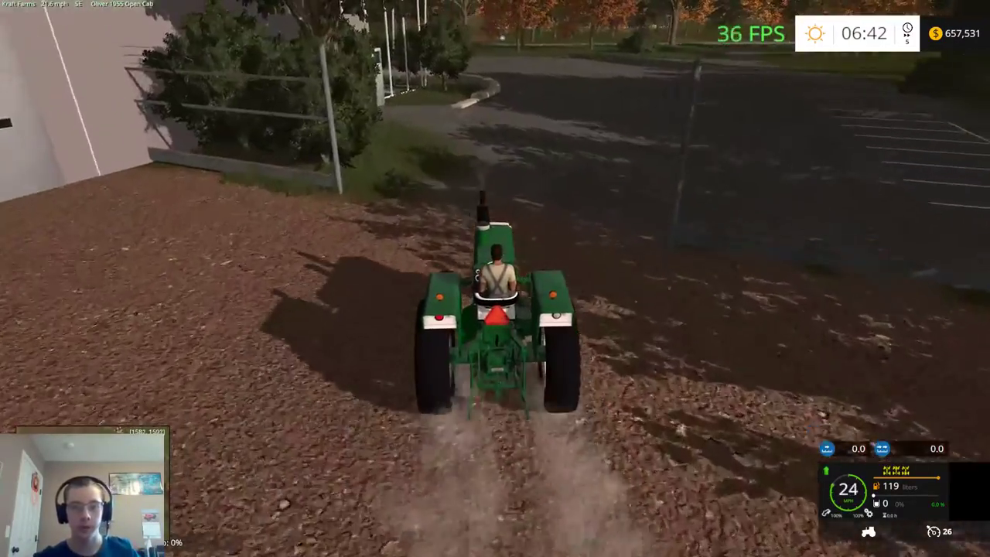
key(d)
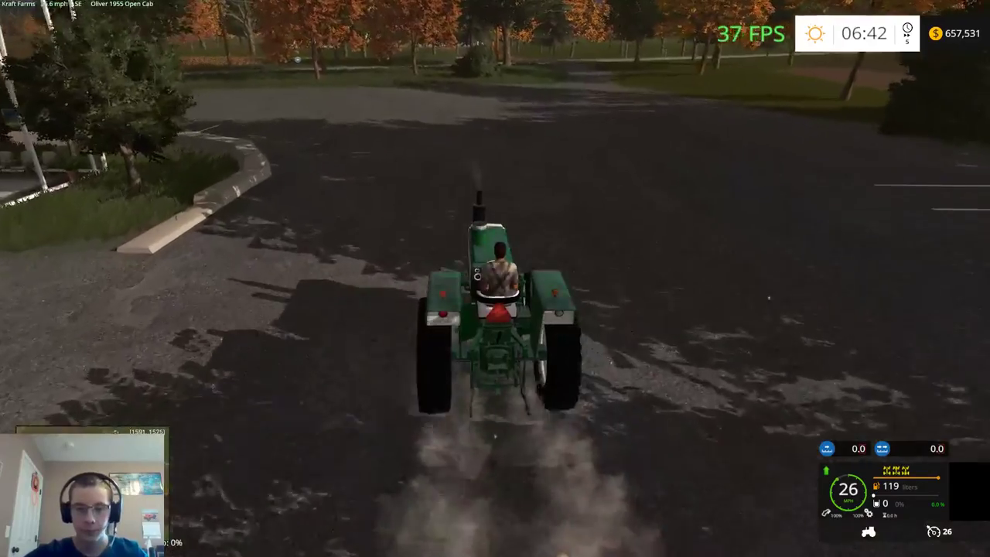
key(x)
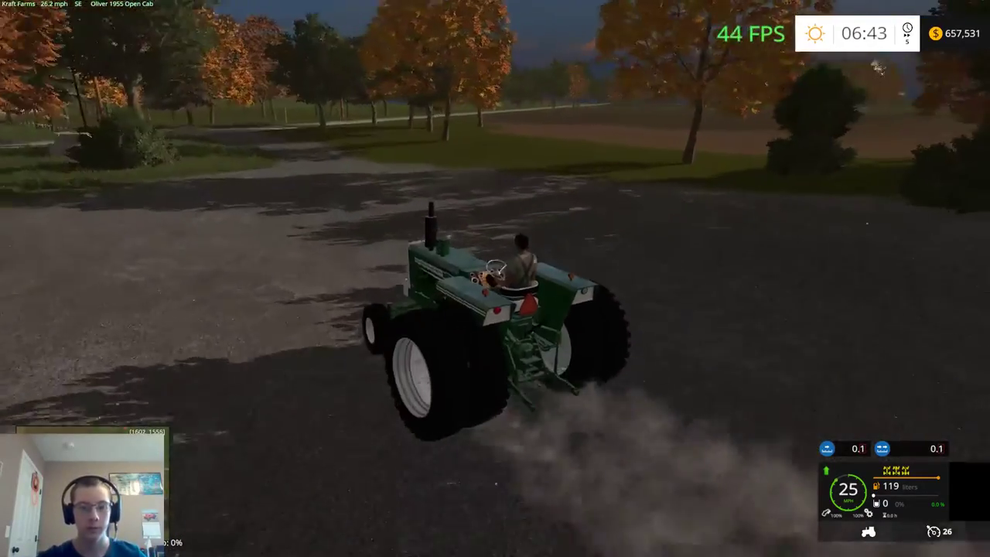
Step: Drive the Oliver 1955 Open Cab across the road and through the woods into the open grass field
key(d)
key(a)
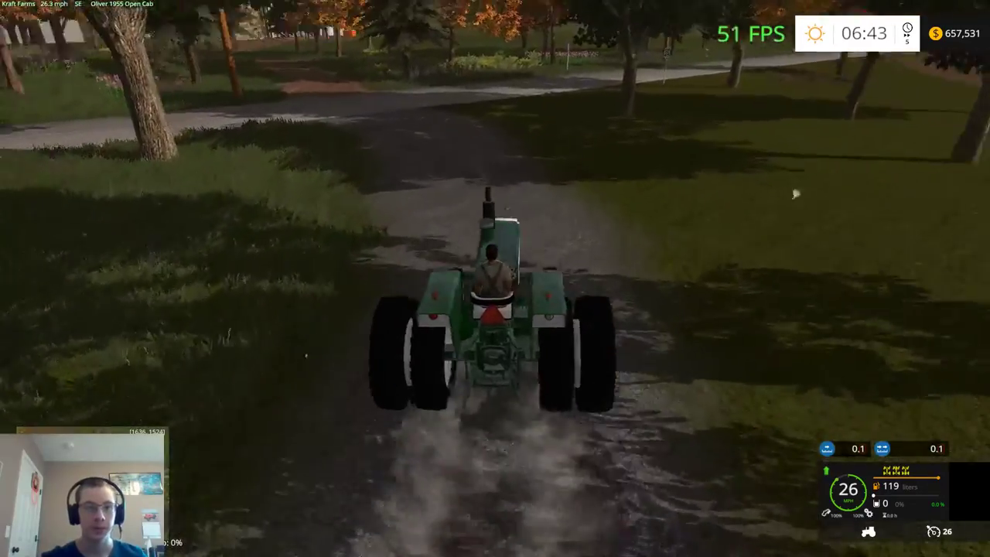
key(d)
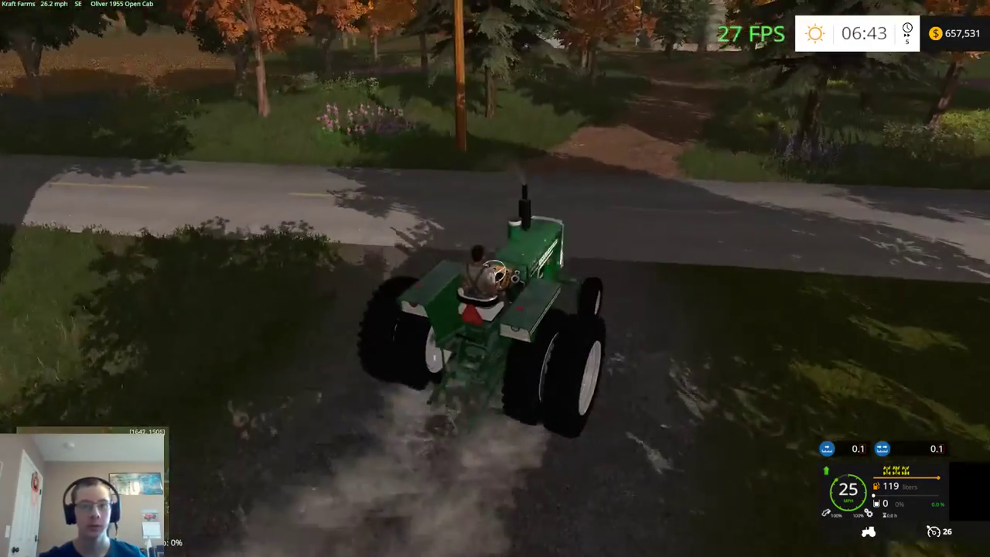
key(a)
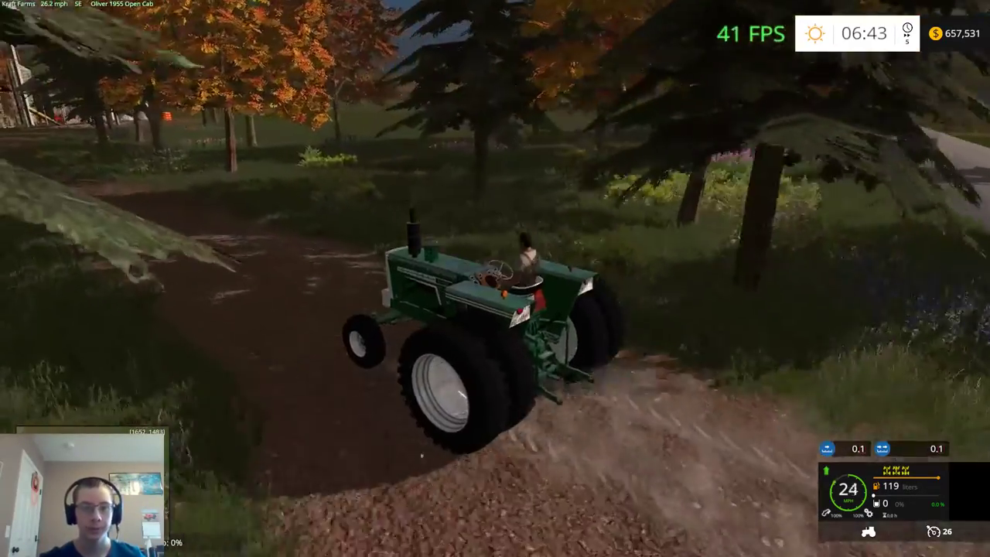
key(d)
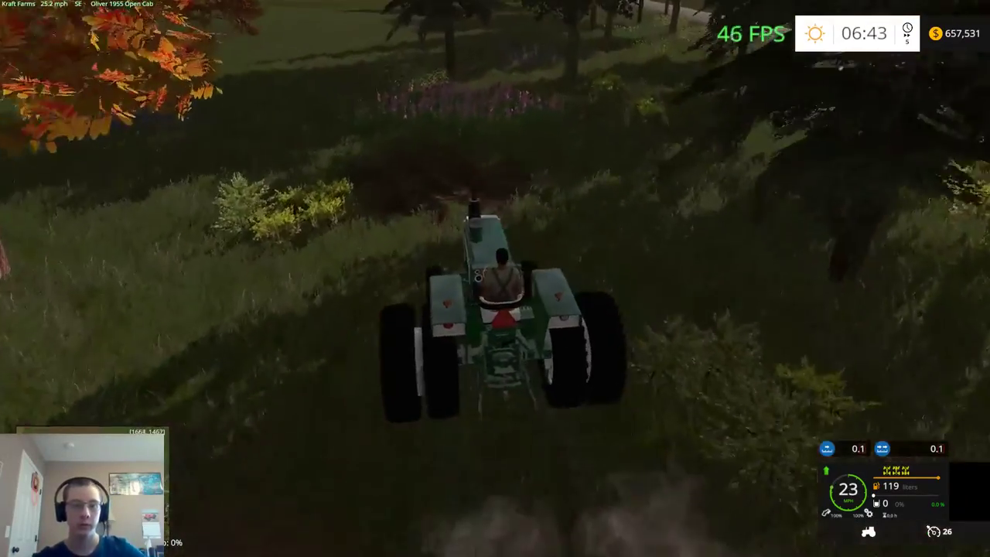
scroll(495, 278, down, 3)
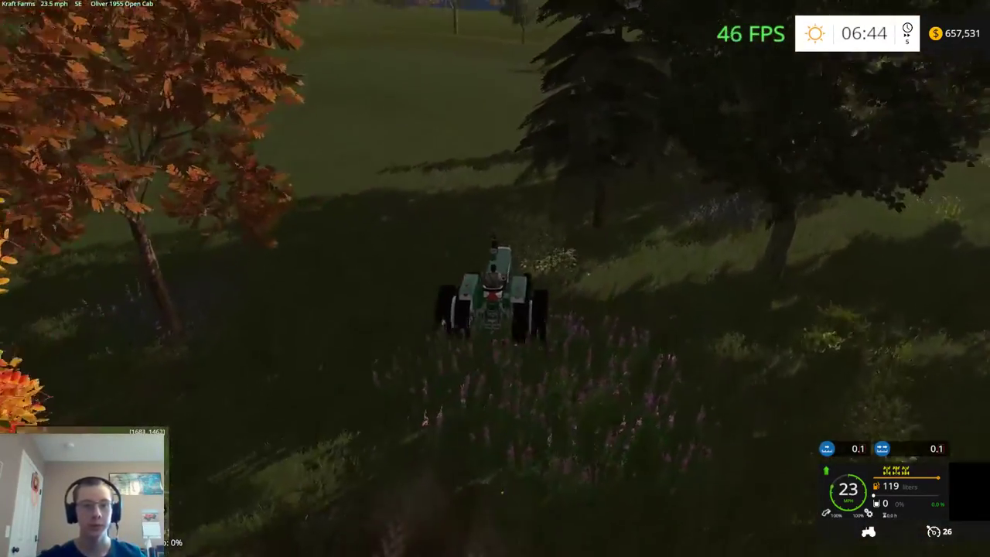
key(a)
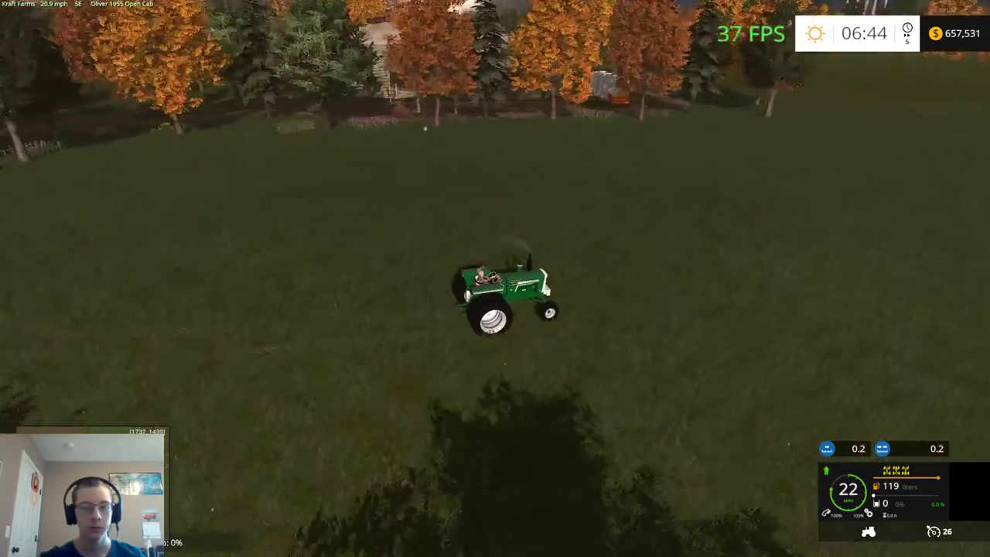
Step: Drive the Oliver 1955 Open Cab from the grass field onto the dirt track past the silos, checking the driver's-seat view on the way
key(a)
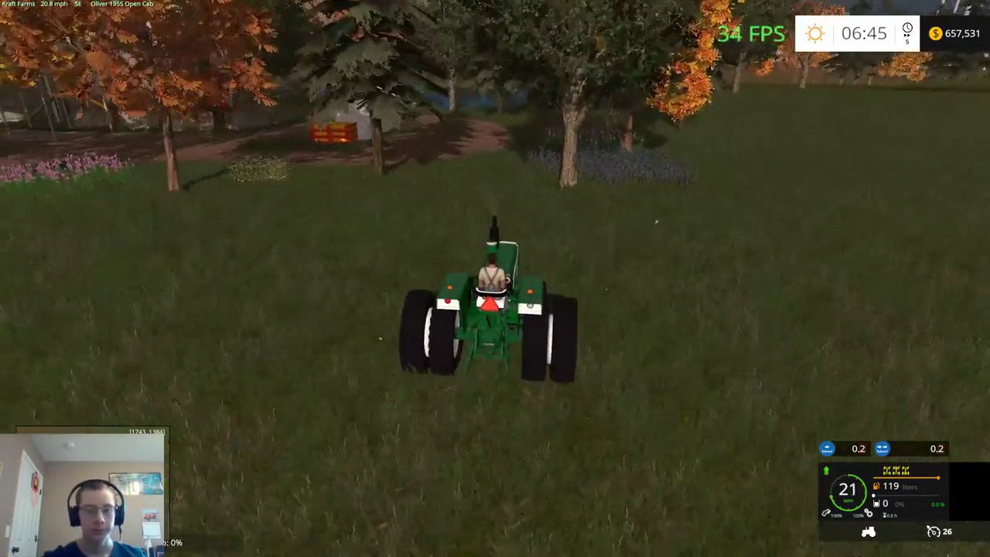
key(c)
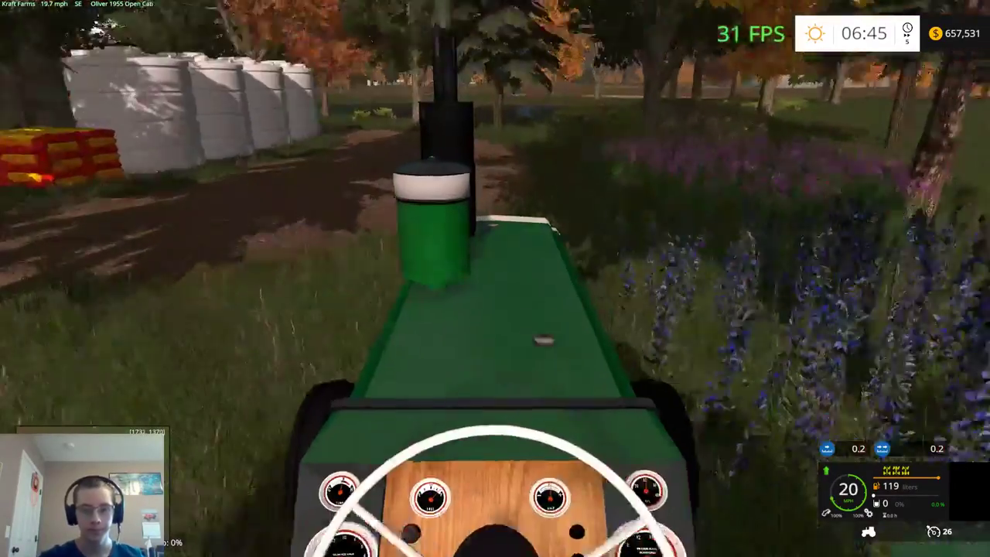
key(a)
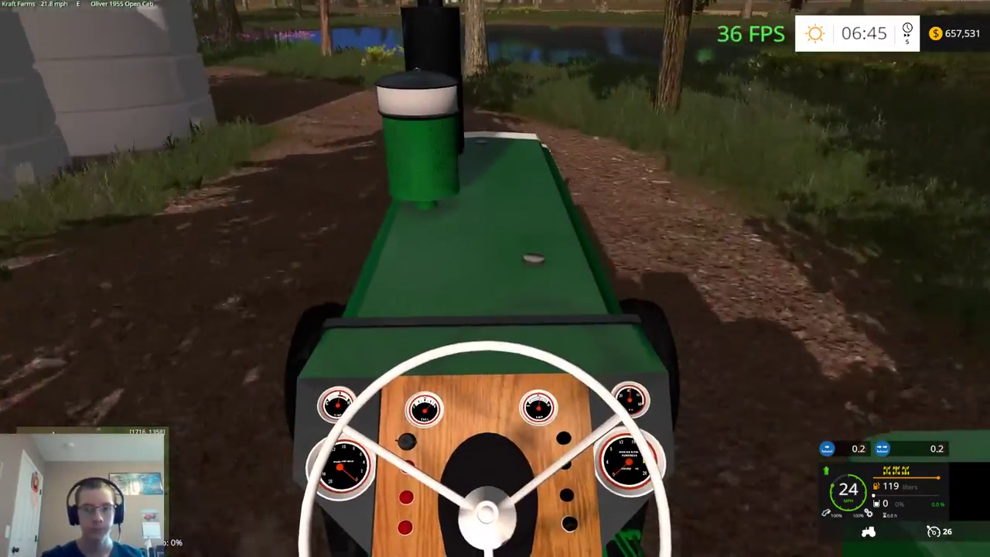
key(a)
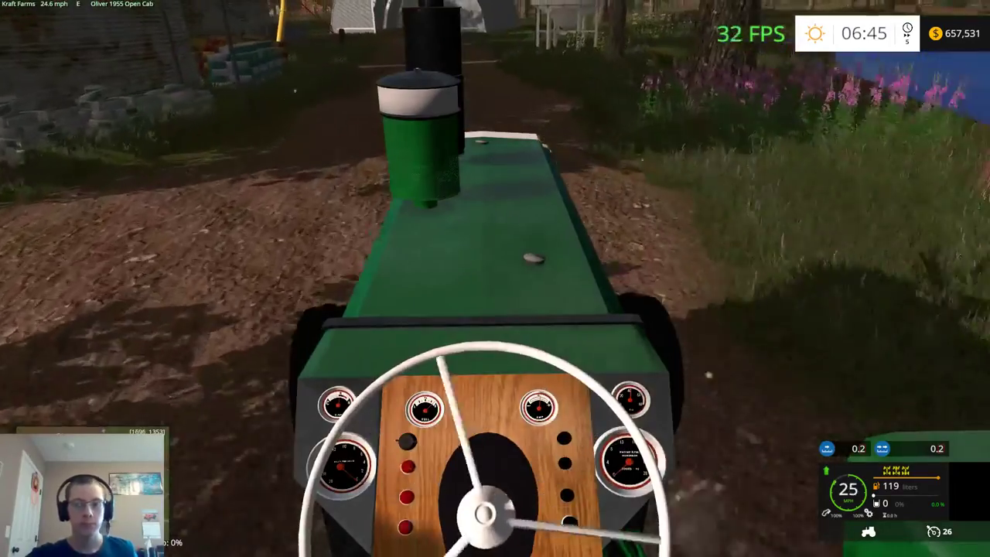
key(c)
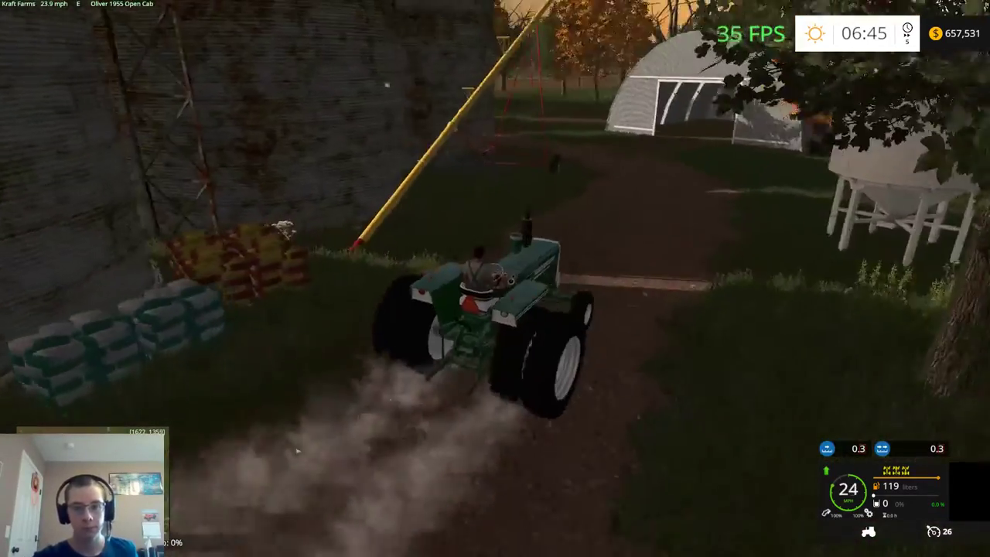
Step: Drive the tractor around the metal bin and past the white shed into the wooded grass, and bring up the controls help
key(a)
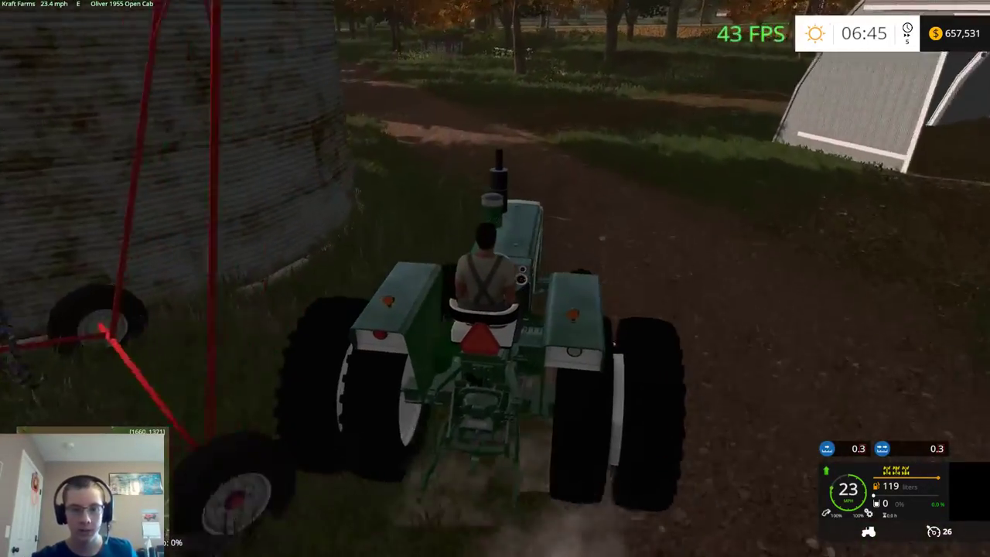
key(d)
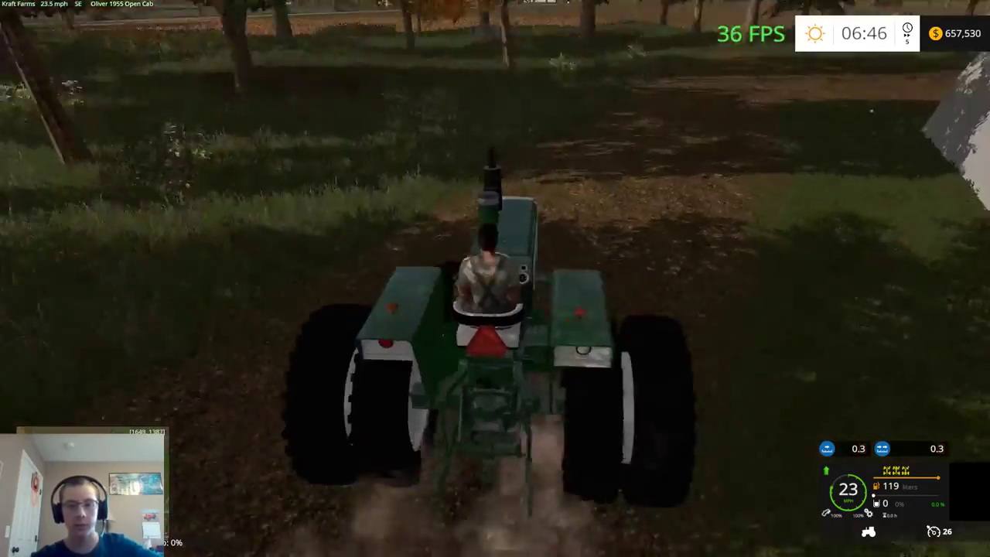
key(d)
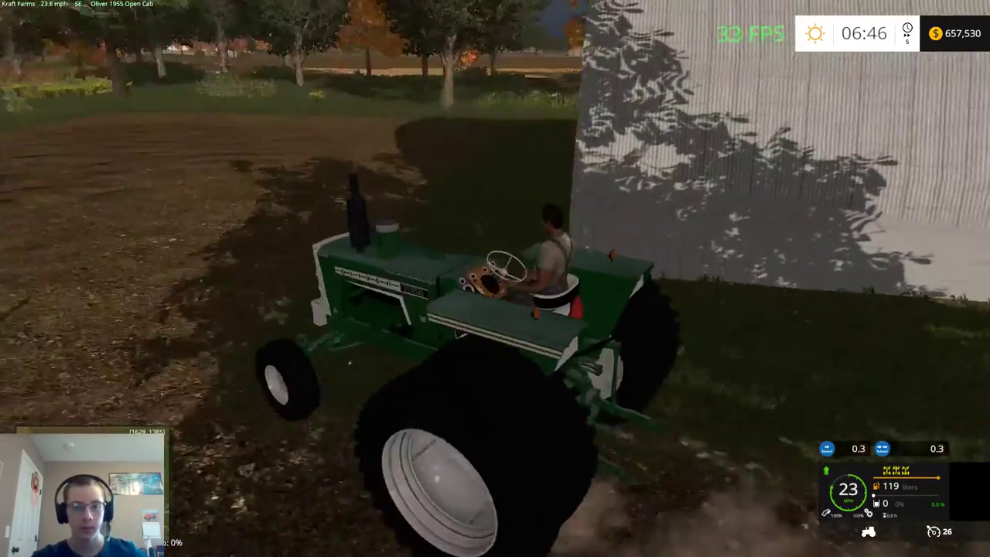
key(d)
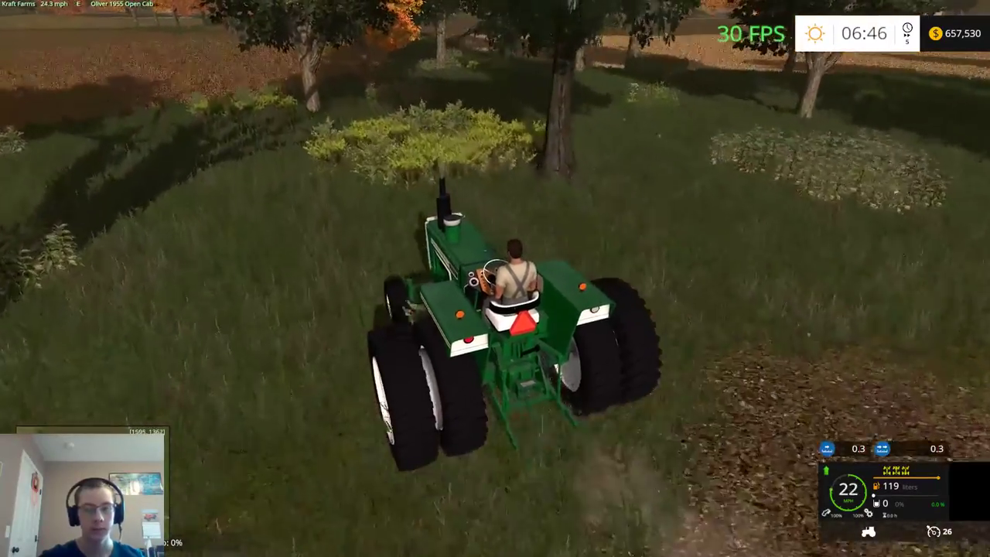
key(F1)
key(F1)
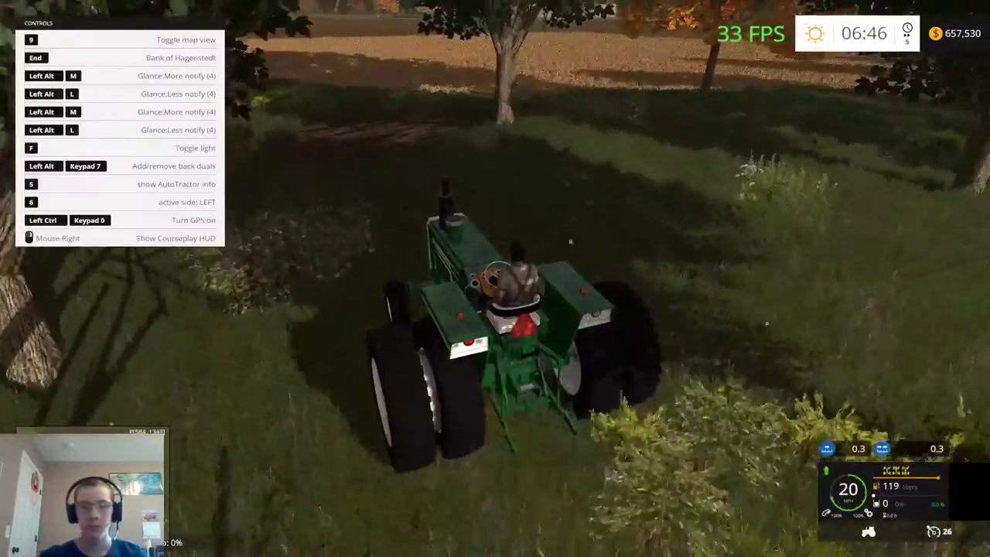